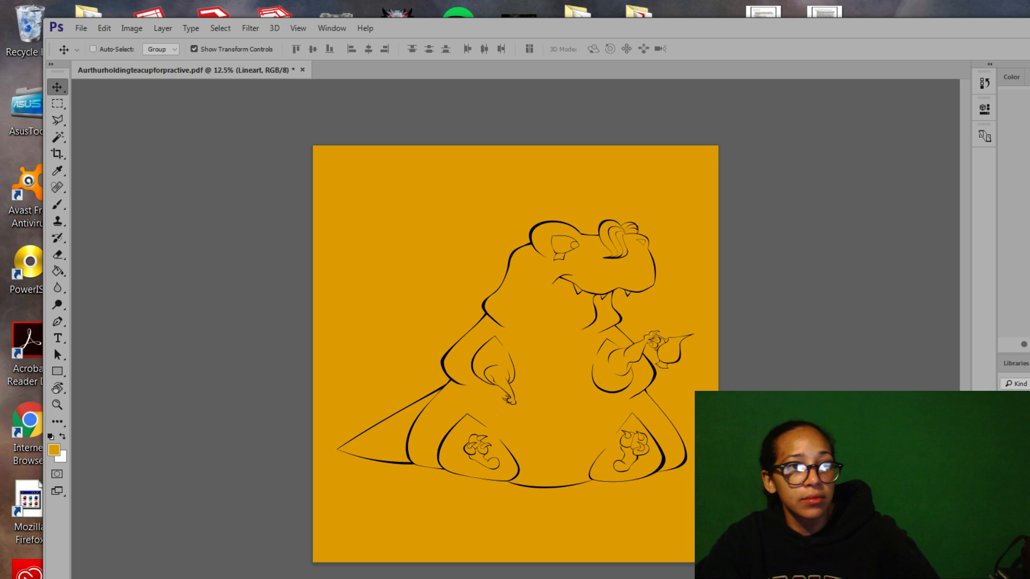
Make a large sticky note reading 'Bathroom break!! Be right Back!!!' and move it lower on screen.
key("alt+Tab")
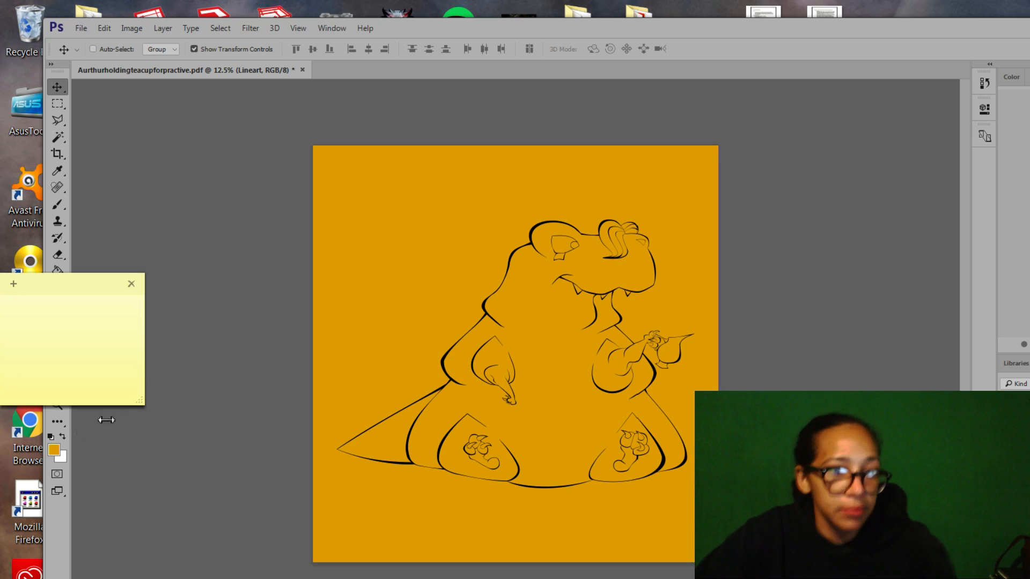
left_click_drag(141, 398, 618, 530)
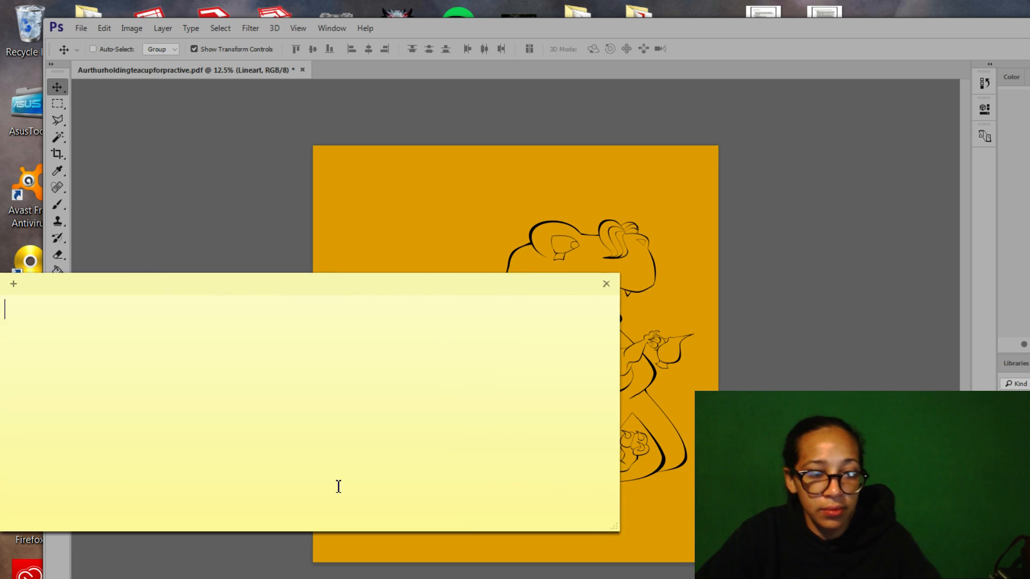
type("Bathroo")
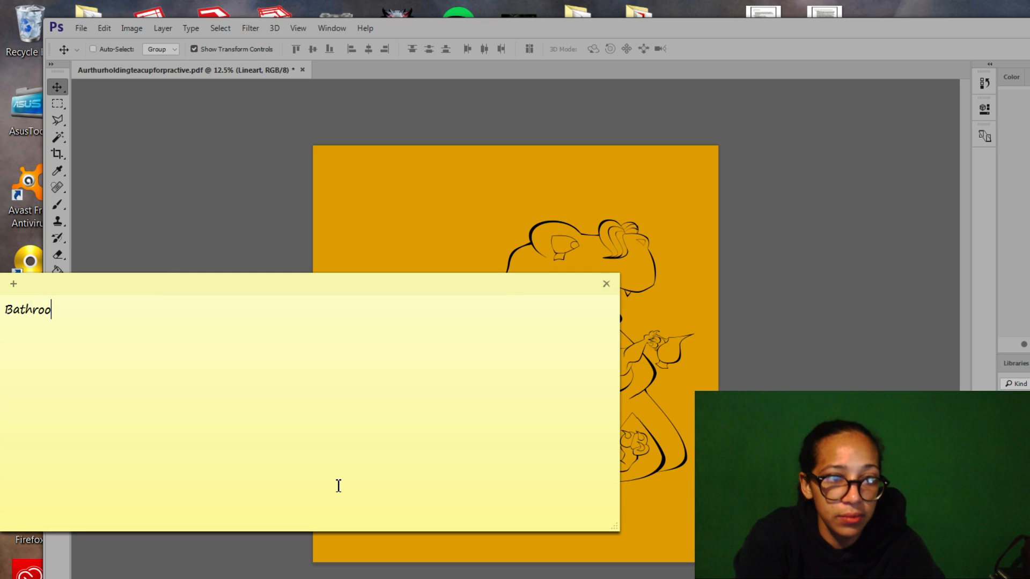
key("BackSpace")
type("m b")
type("reak")
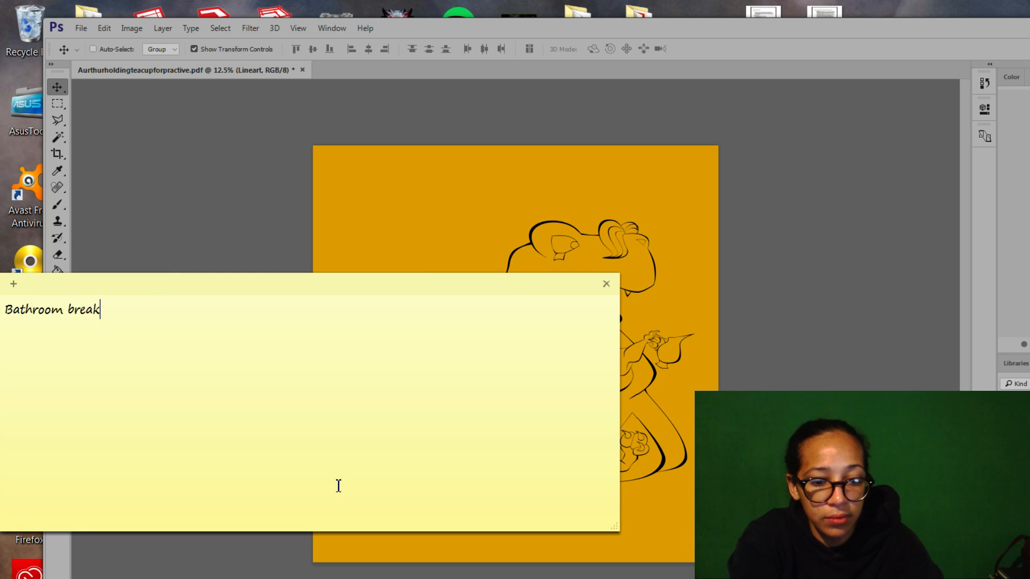
type("!! Be right Back")
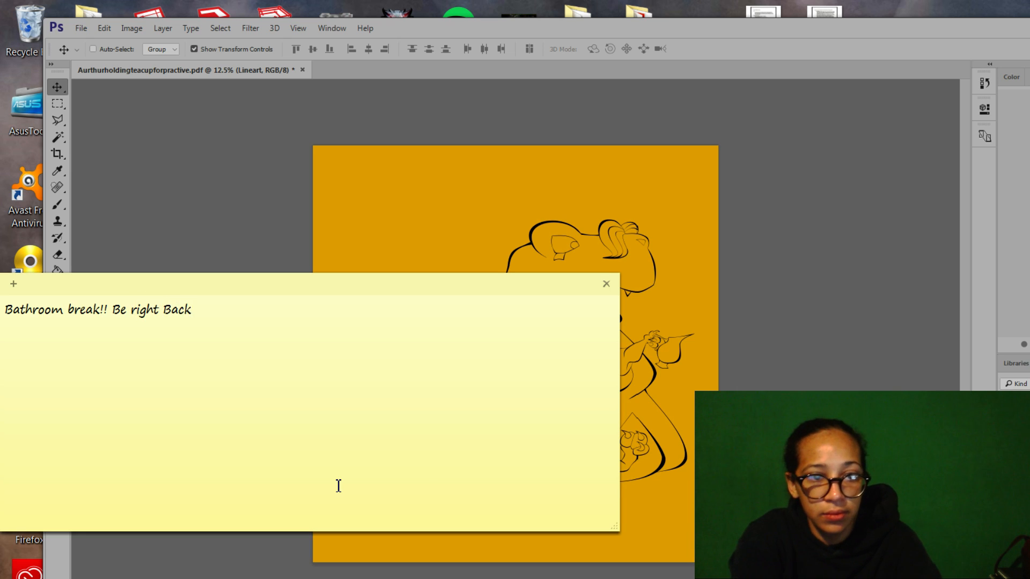
type("!!!")
left_click_drag(337, 281, 530, 377)
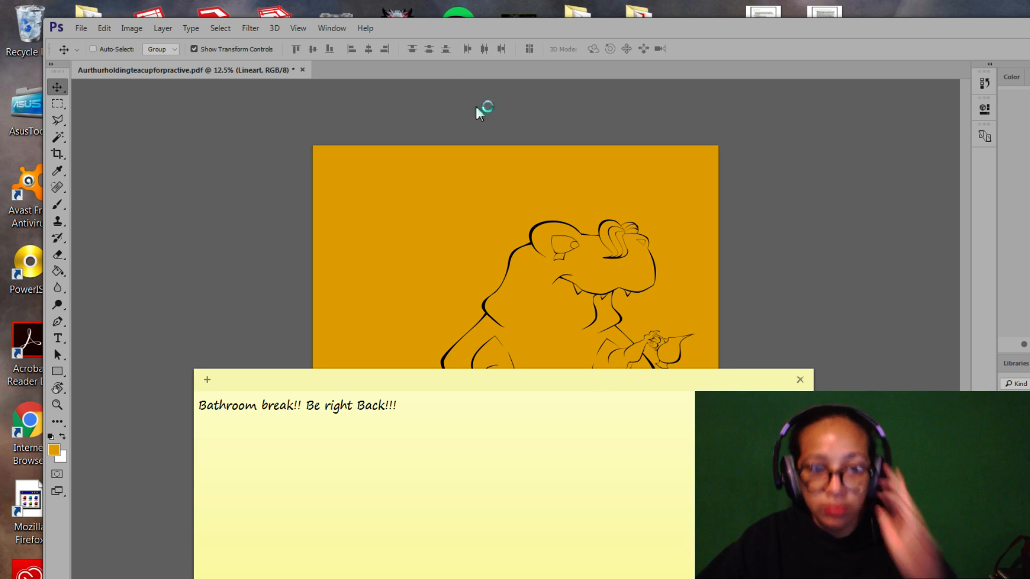
Start deleting the bathroom-break note to bring up the Delete Note confirmation.
left_click(801, 380)
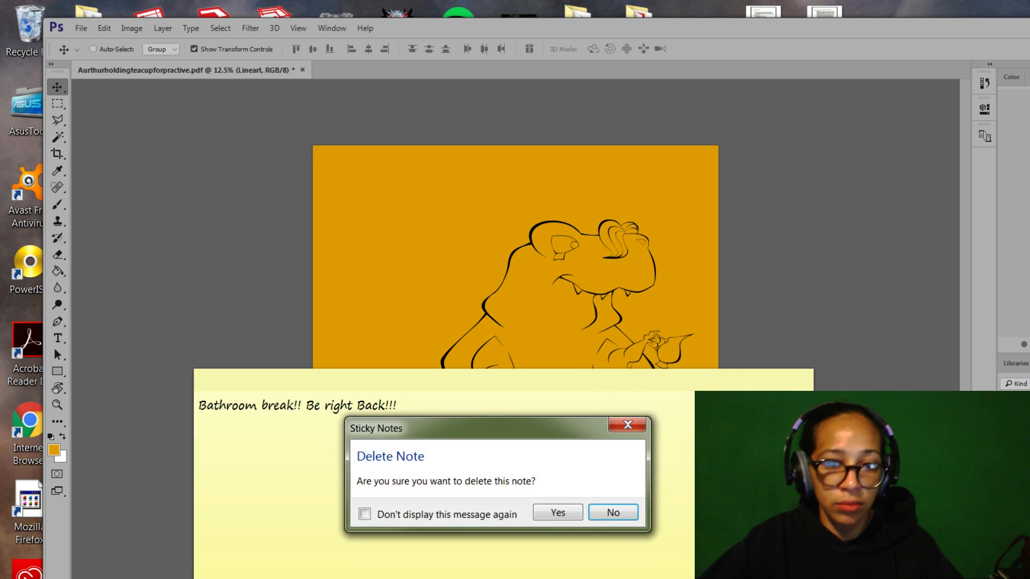
Confirm Yes in the Delete Note dialog to remove the break note.
left_click(573, 517)
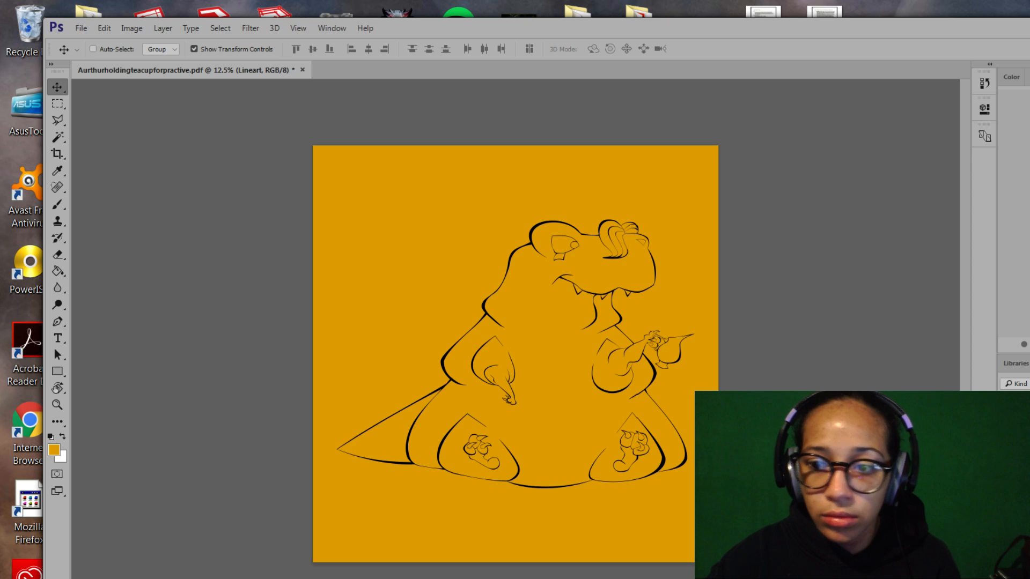
Select the orange background outside the creature with the Magic Wand, Contiguous on.
left_click(63, 139)
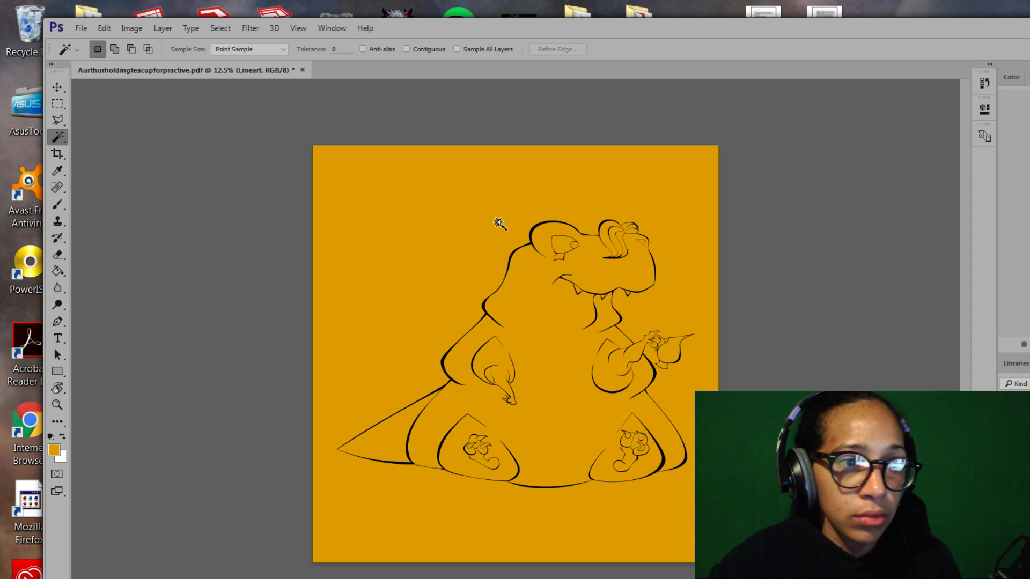
left_click(436, 200)
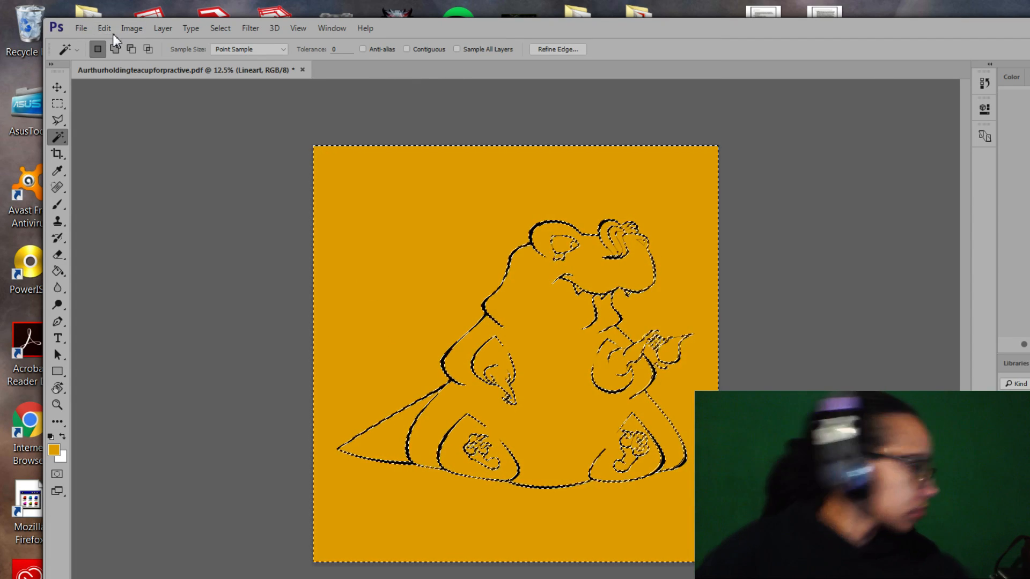
key("ctrl+d")
left_click(407, 49)
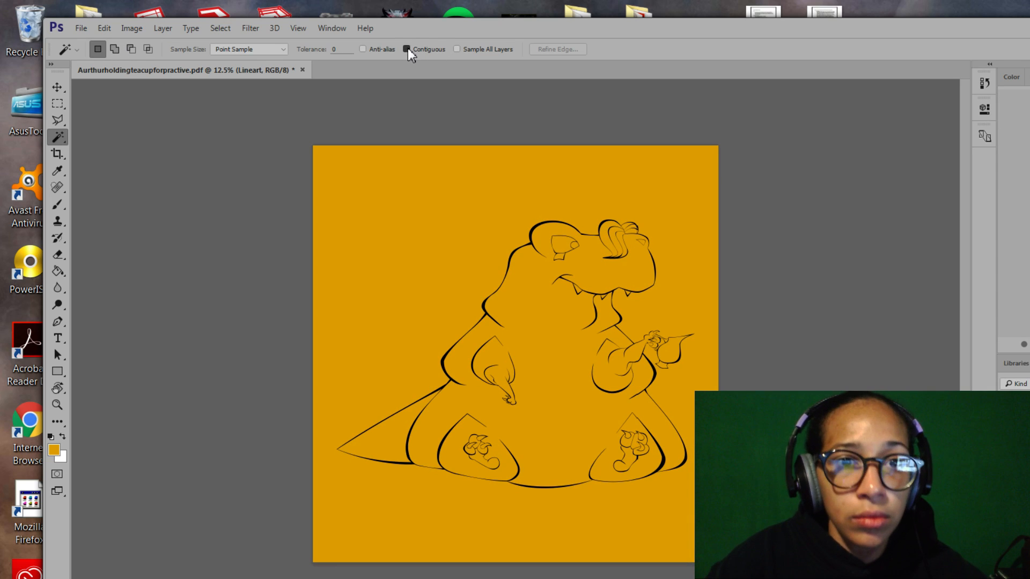
left_click(394, 260)
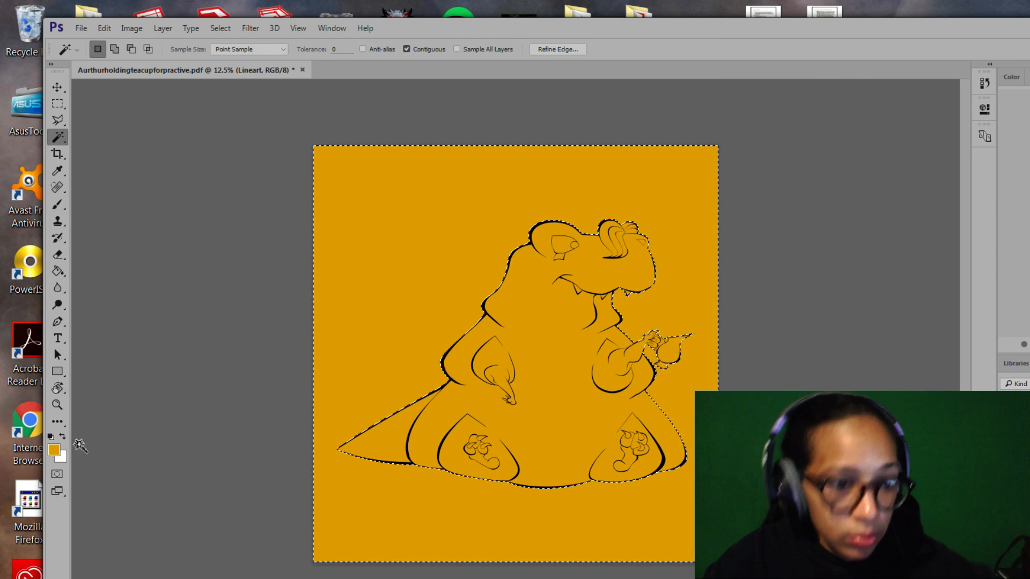
Zoom into the teacup and add the gap inside the cup handle to the selection.
key("z")
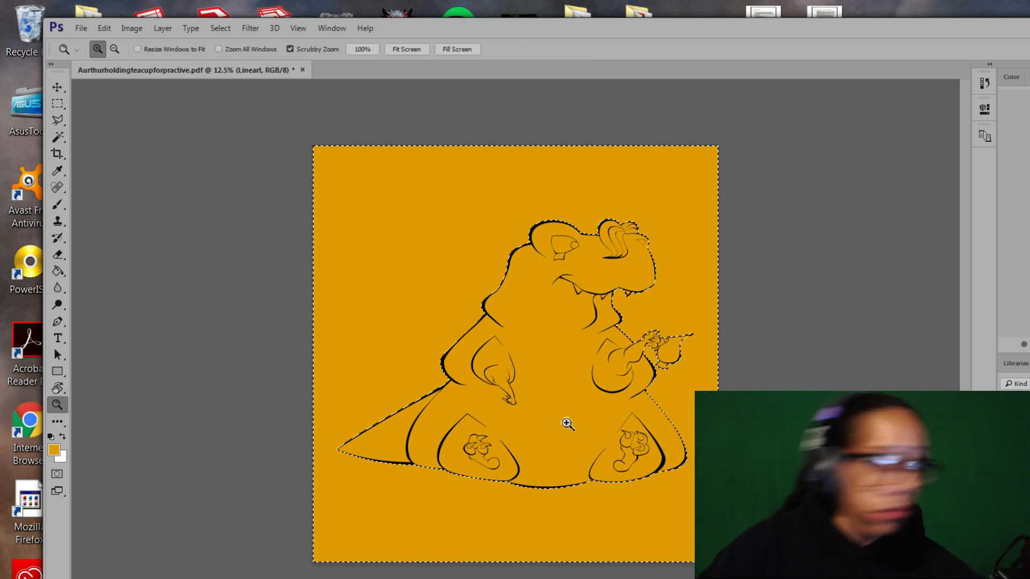
left_click_drag(672, 360, 746, 375)
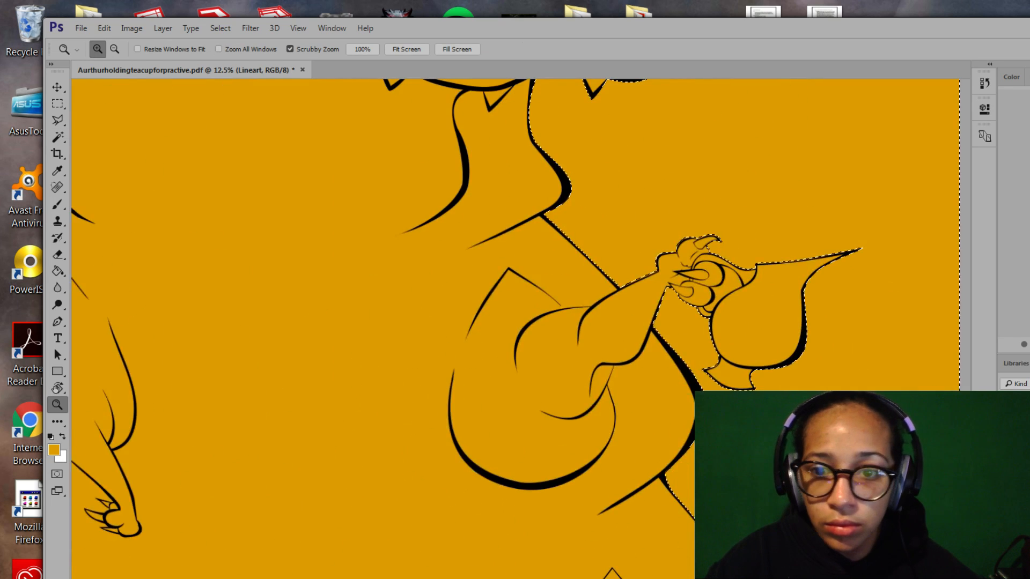
left_click_drag(669, 291, 574, 290)
key("w")
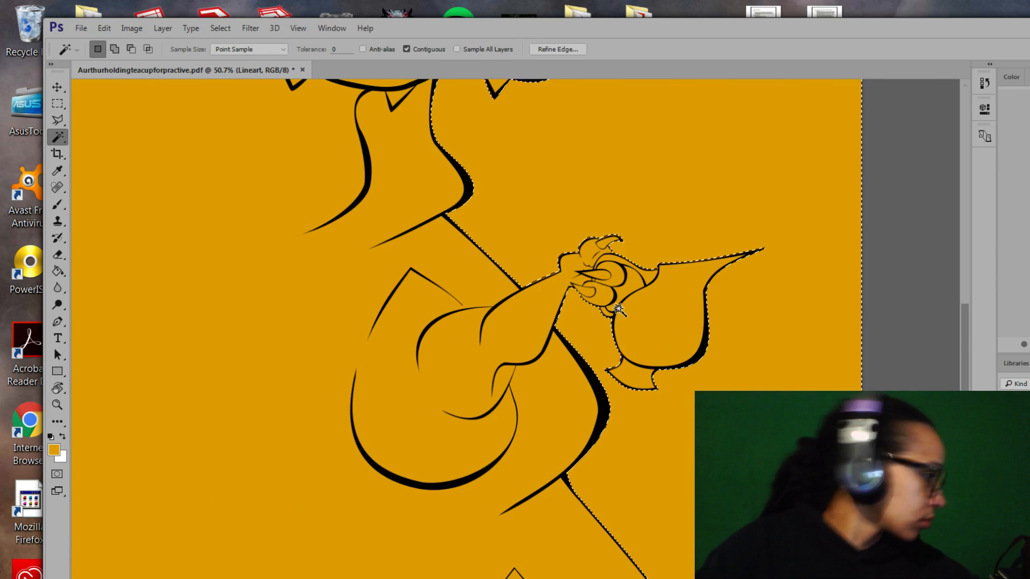
key("shift")
left_click(635, 283, "shift")
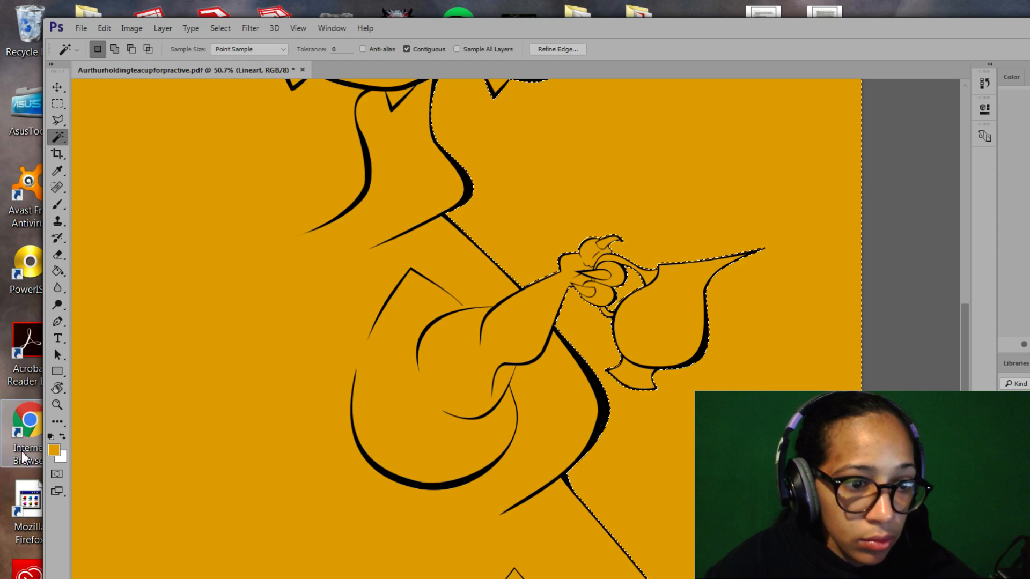
Zoom back out, invert the selection to the creature's interior, and activate the Base layer.
left_click(56, 404)
left_click_drag(465, 411, 403, 375)
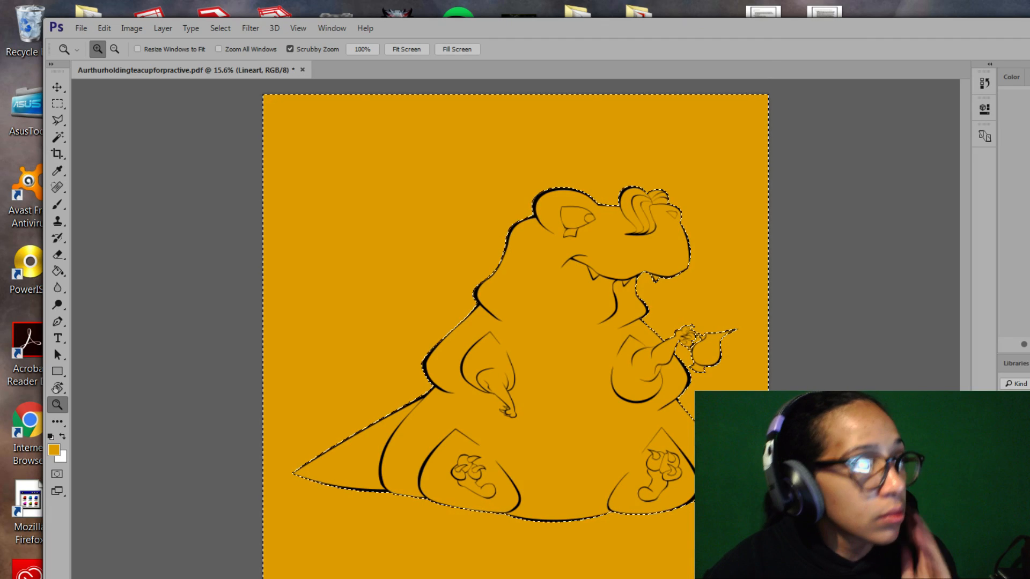
key("ctrl+d")
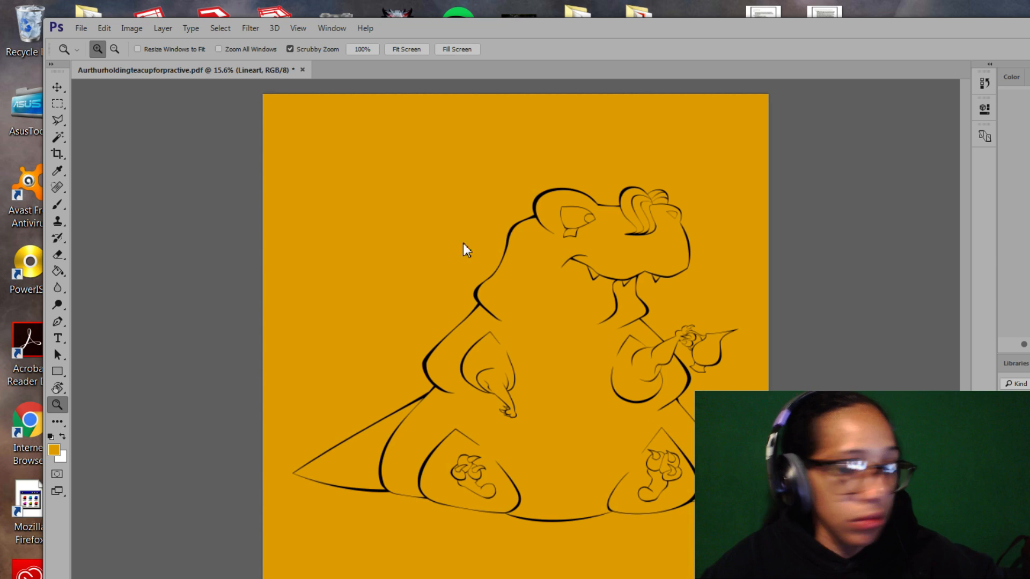
left_click(549, 31)
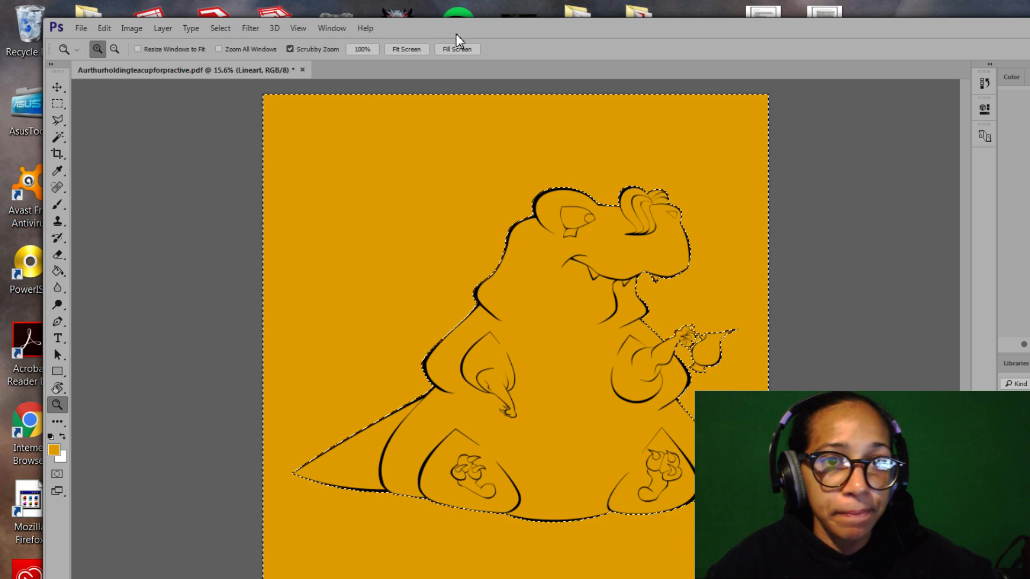
left_click(220, 28)
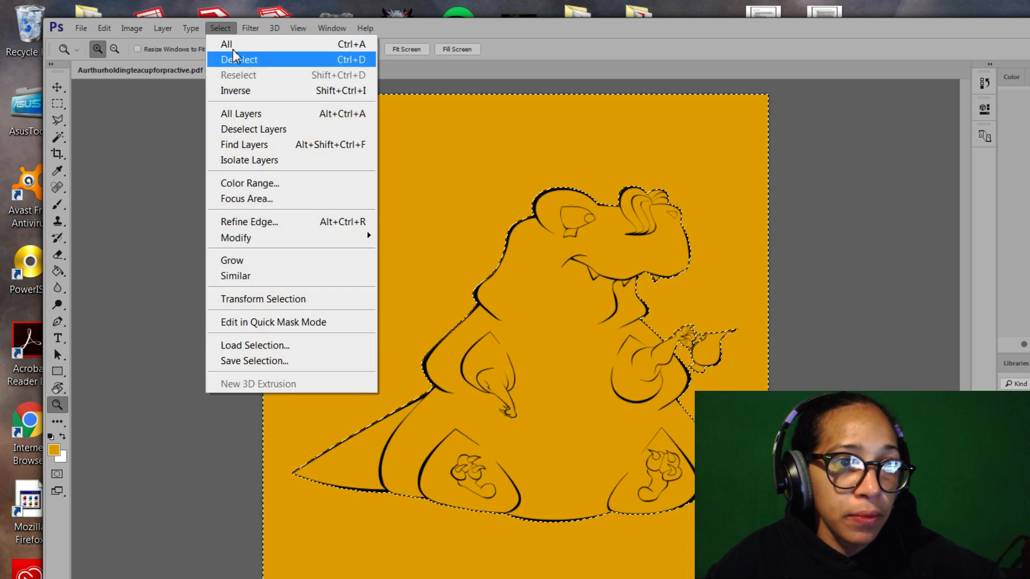
left_click(241, 90)
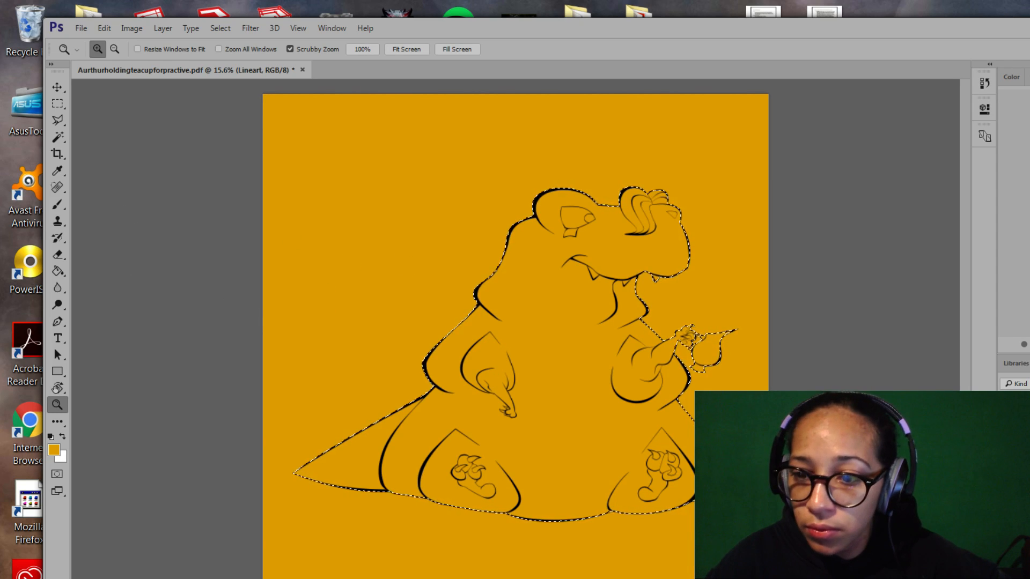
left_click(1019, 462)
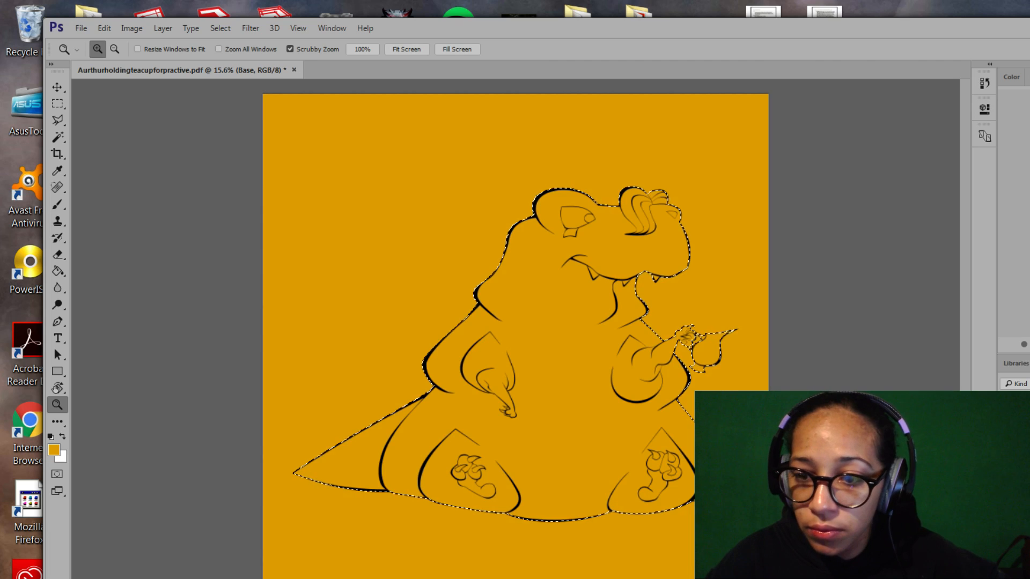
Set the foreground colour to dark green #236900 in the Color Picker.
left_click(55, 450)
left_click(631, 297)
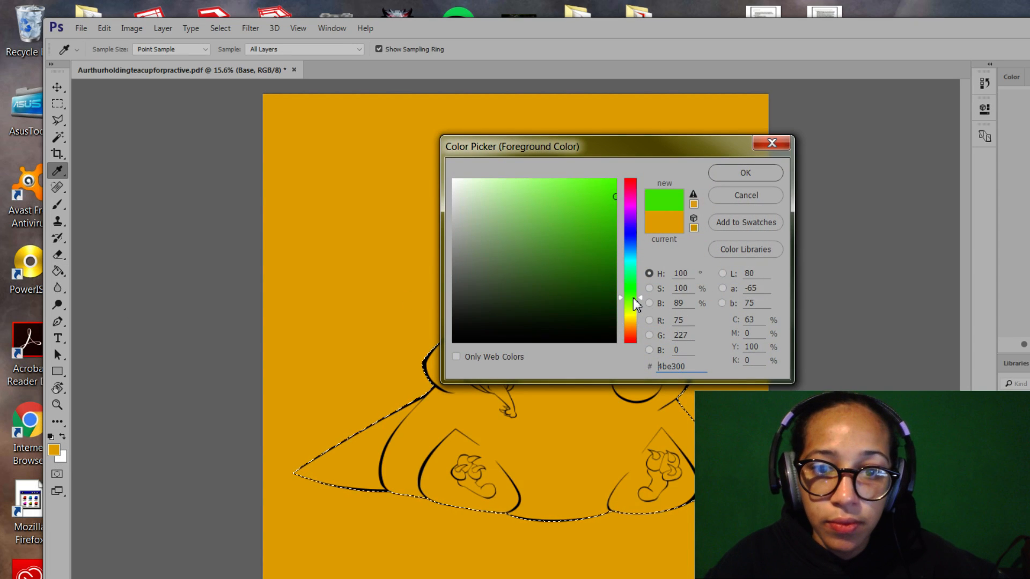
mouse_move(575, 254)
left_mouse_down()
mouse_move(562, 228)
mouse_move(643, 254)
left_mouse_up()
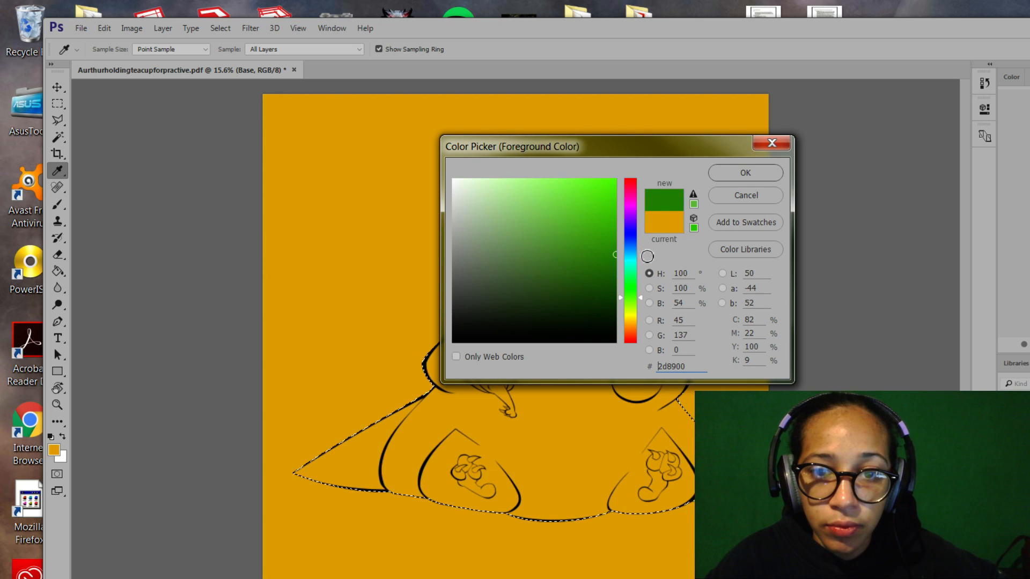
left_click_drag(611, 272, 622, 274)
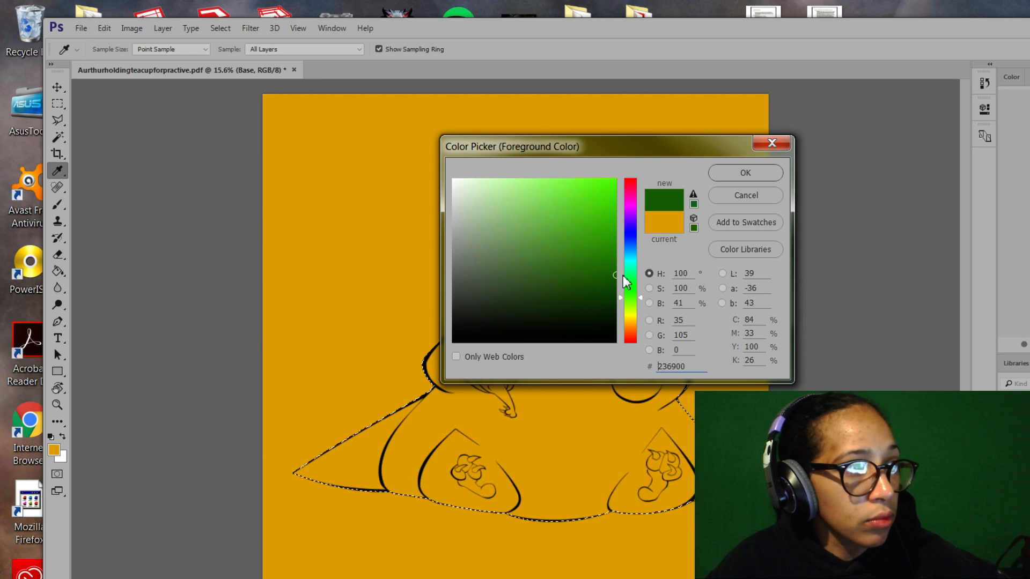
left_click(747, 171)
key("z")
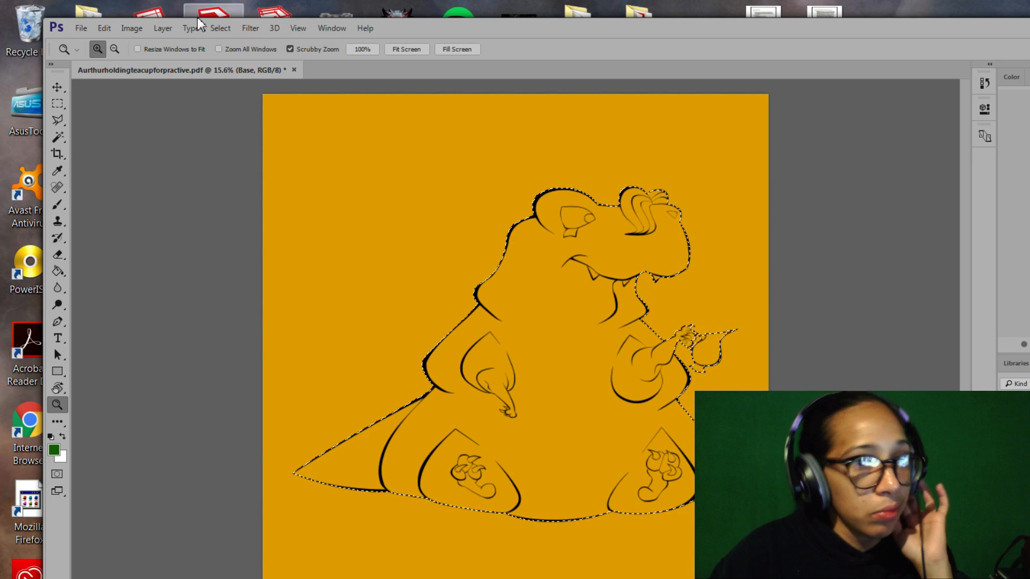
Contract the creature's selection by 2 pixels with Select > Modify > Contract.
left_click(229, 32)
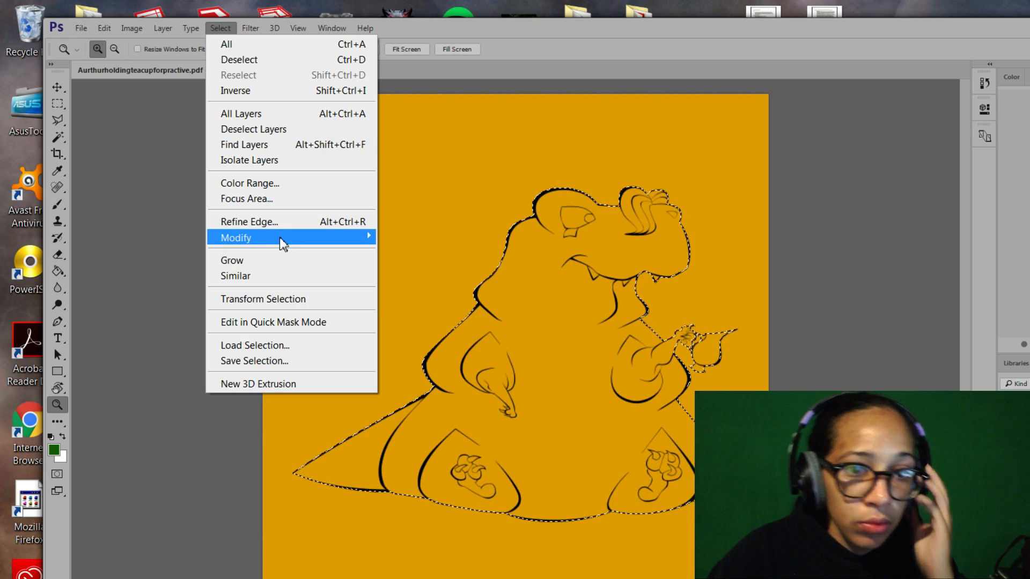
mouse_move(281, 238)
left_click(449, 285)
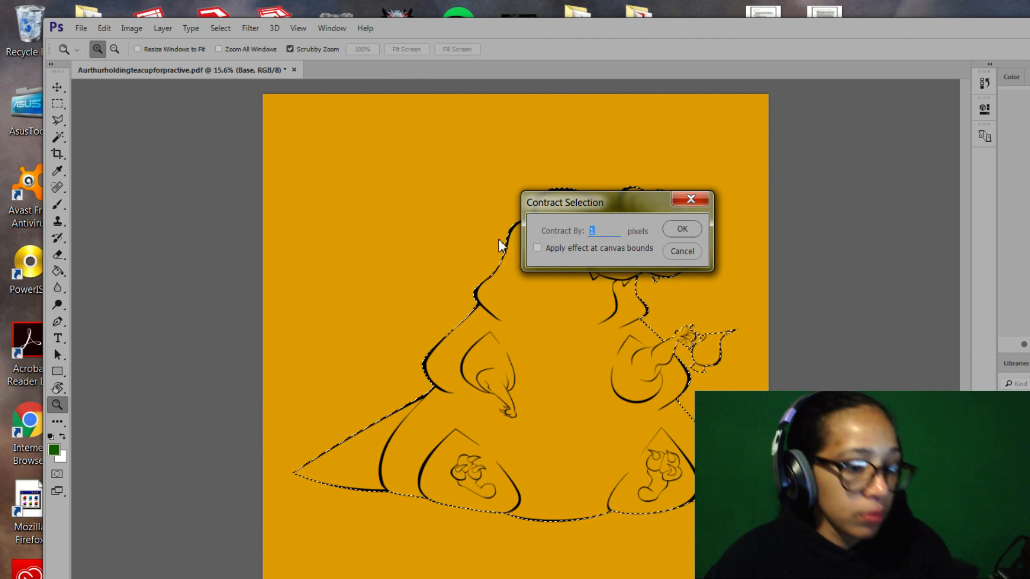
type("2")
left_click(676, 228)
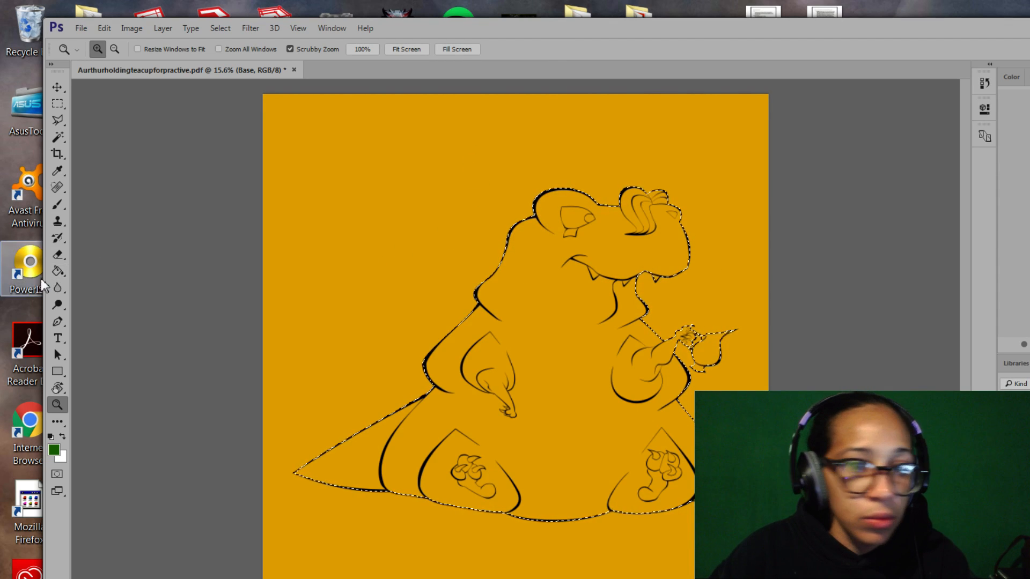
Fill the contracted selection with dark green using the Paint Bucket, then deselect.
left_click(58, 271)
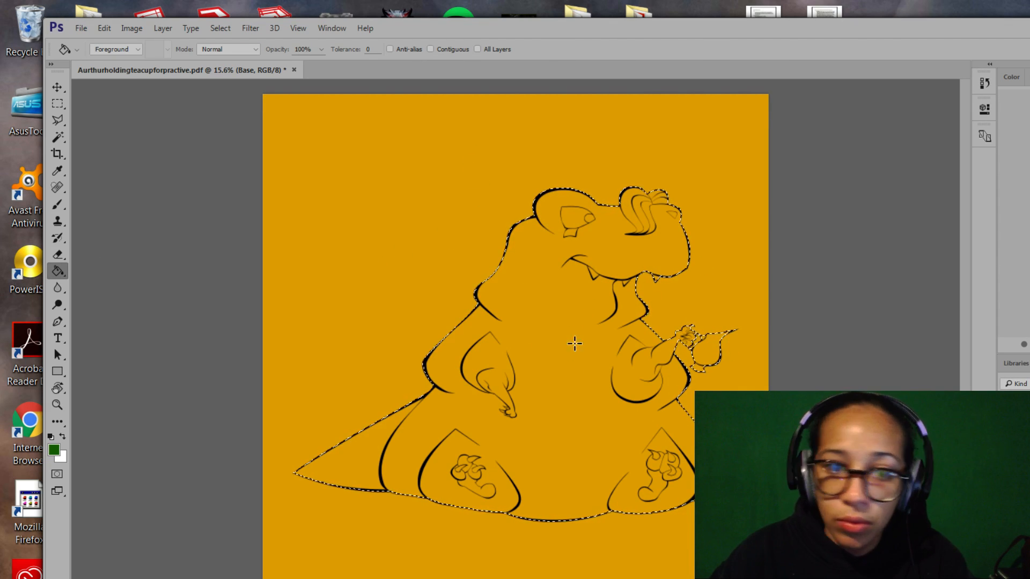
left_click(560, 321)
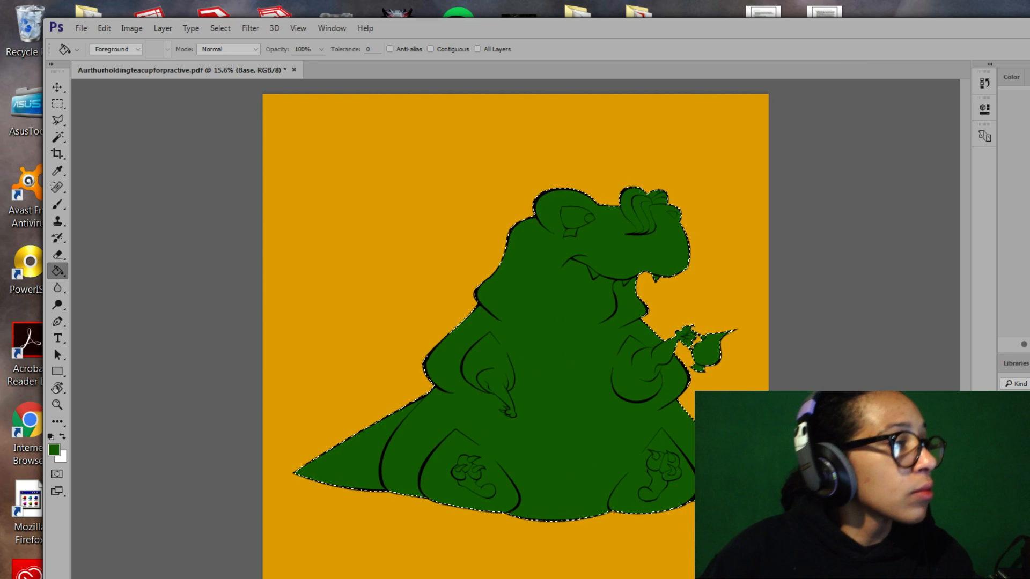
key("ctrl+d")
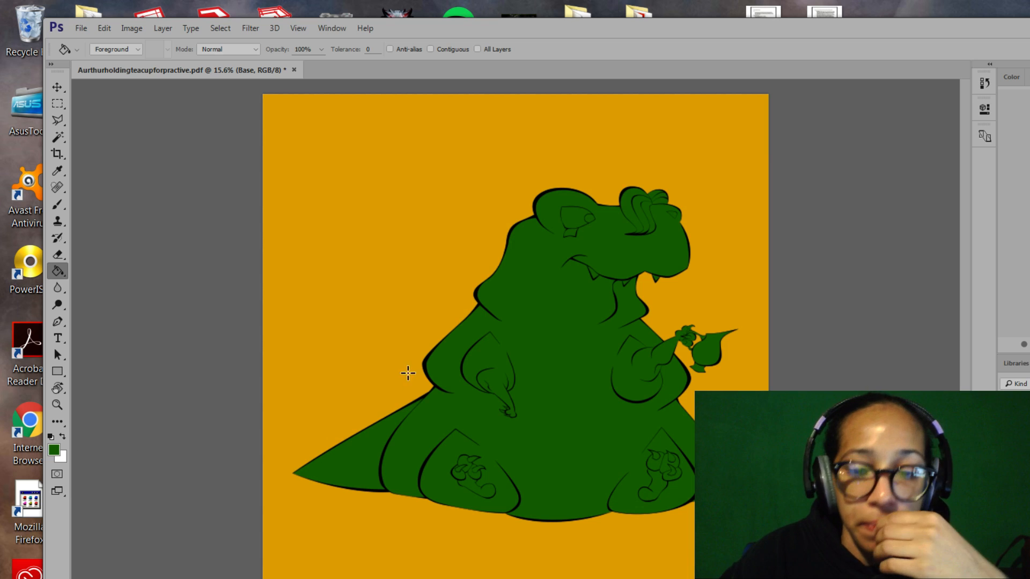
left_click(463, 26)
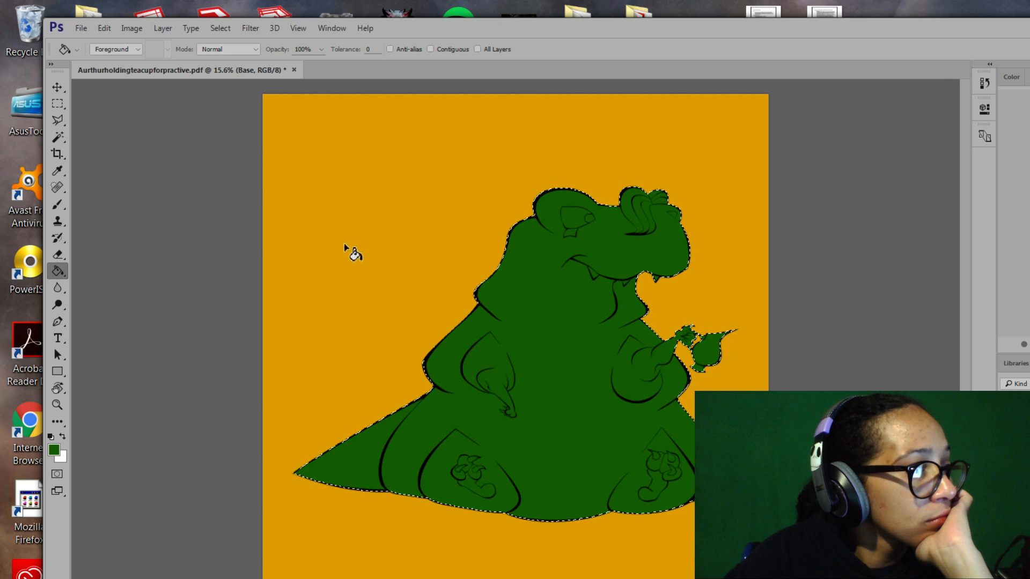
Deselect with Ctrl+D so no selection remains around the green creature.
key("ctrl+d")
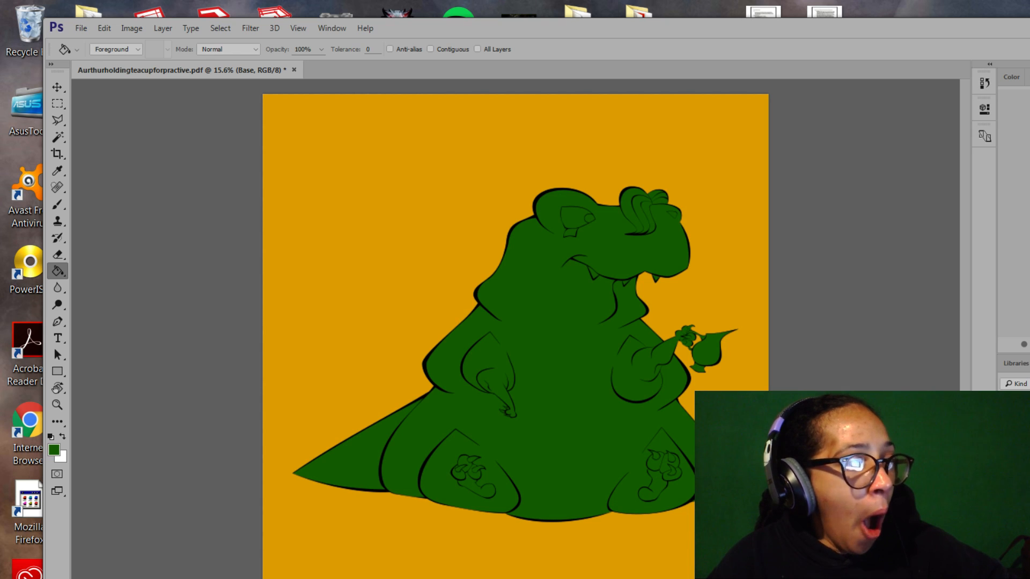
Deselect via Select > Deselect and switch to the Lasso Tool.
left_click(513, 25)
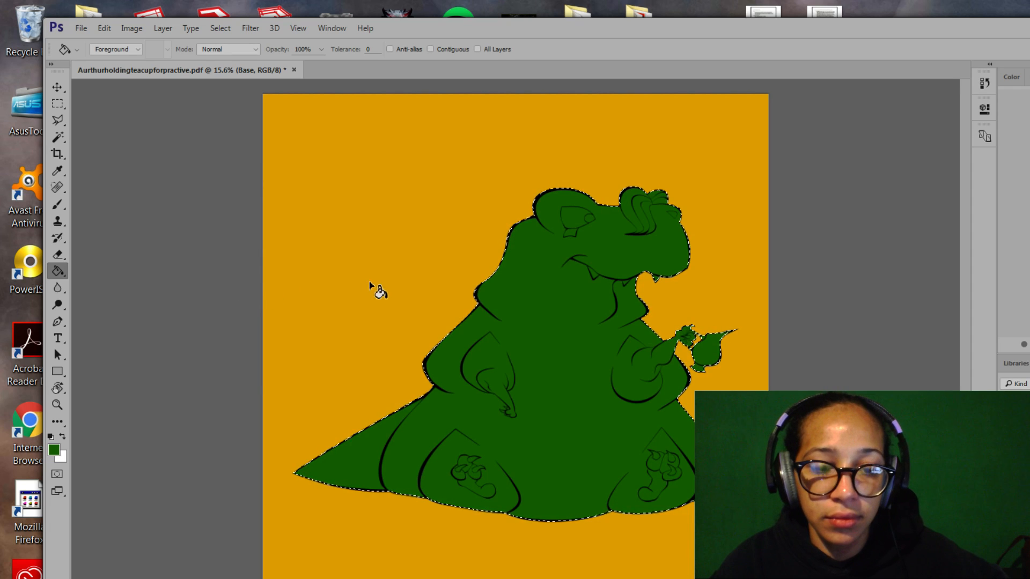
left_click(211, 29)
left_click(240, 59)
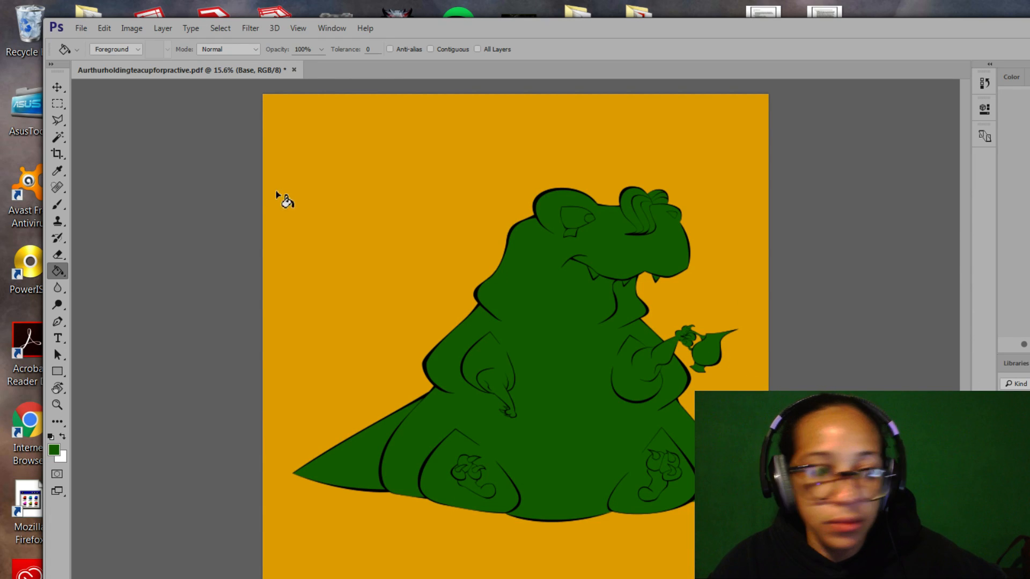
left_click_drag(63, 120, 81, 121)
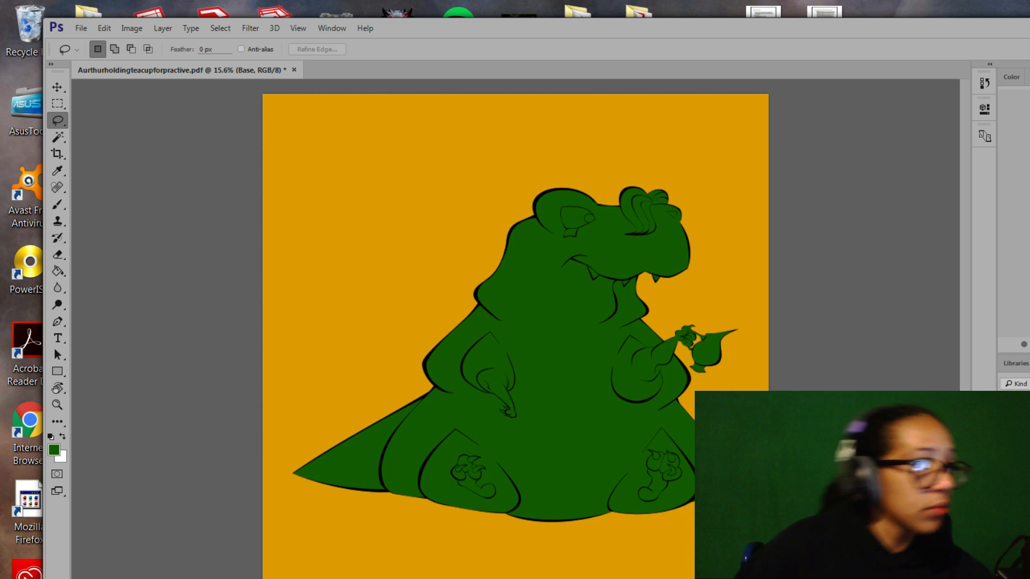
Select the flat layer plus one more layer and group them as 'colors'.
left_click(1017, 461)
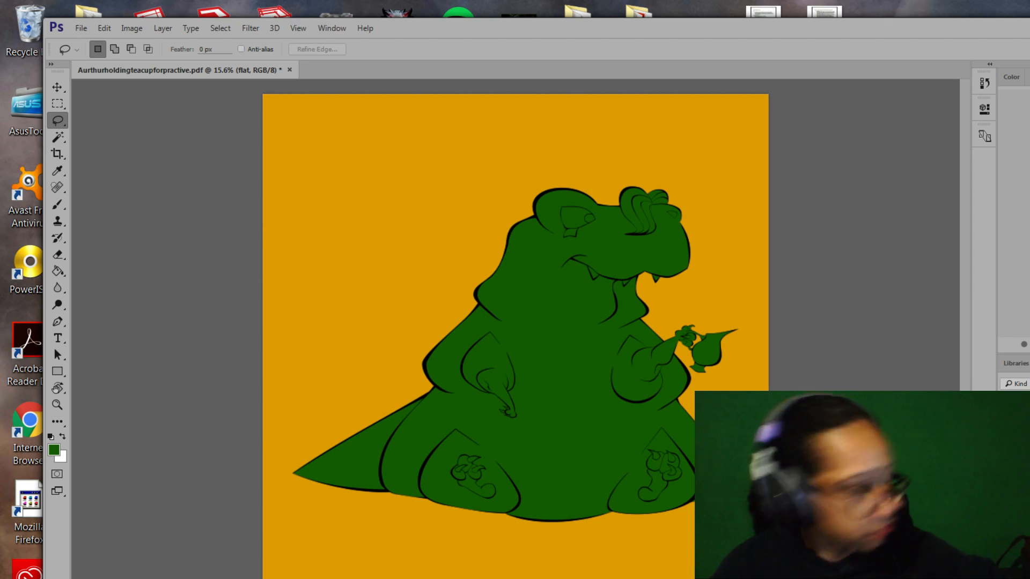
left_click(1016, 510)
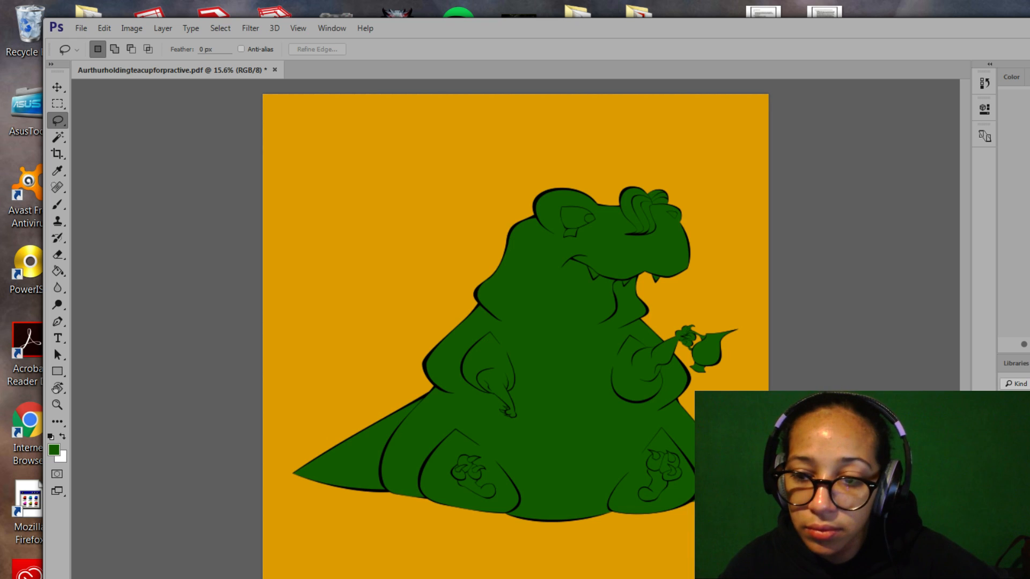
key("ctrl+g")
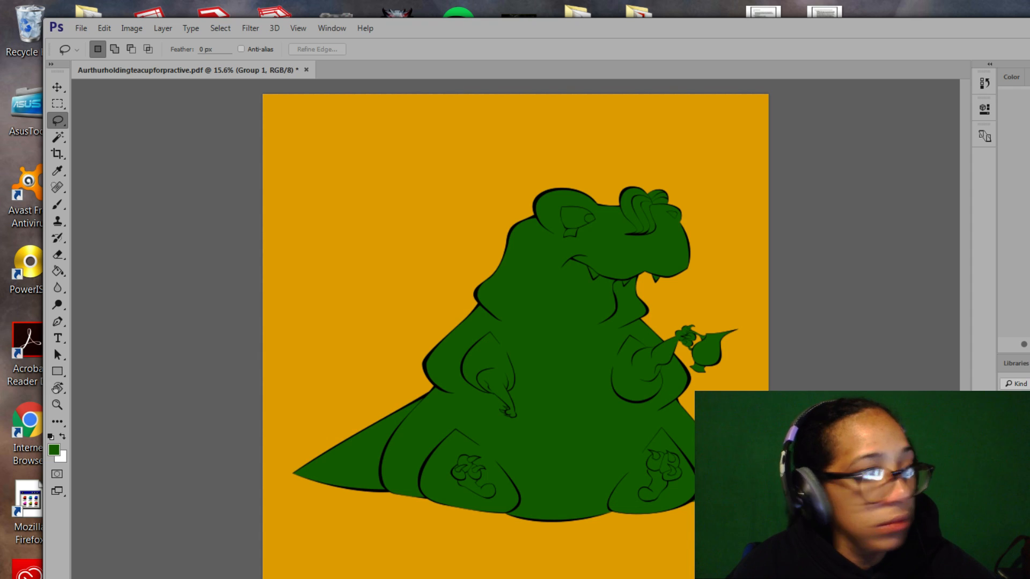
key("Return")
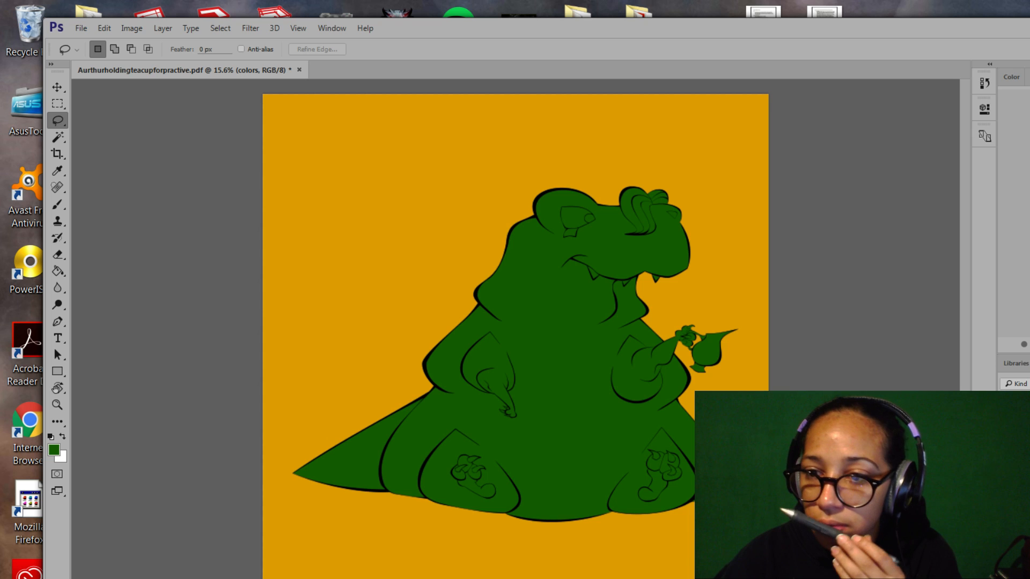
Duplicate the colors group as 'colors2' and make colors2 the active layer.
key("ctrl+alt+j")
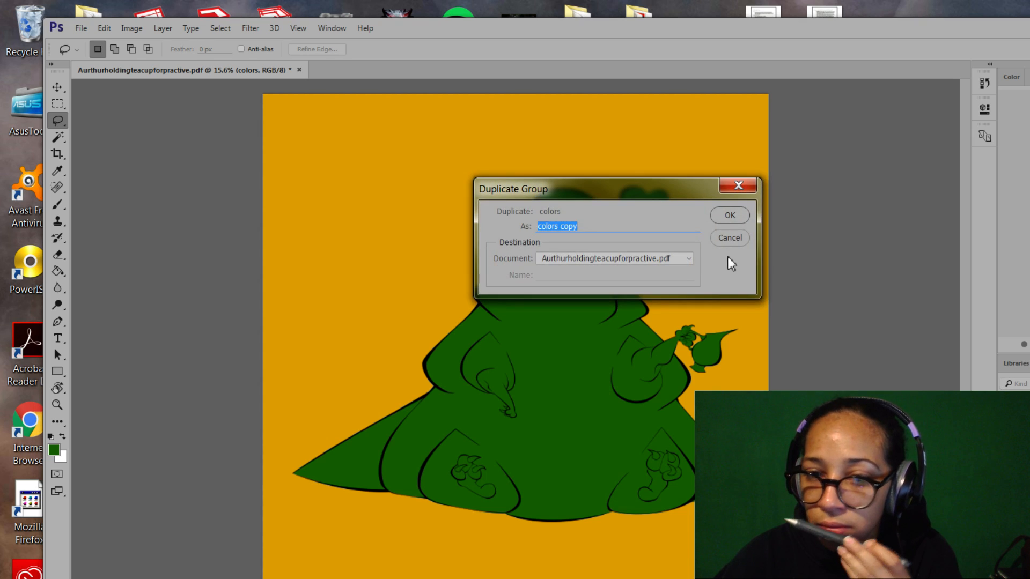
left_click_drag(642, 225, 559, 226)
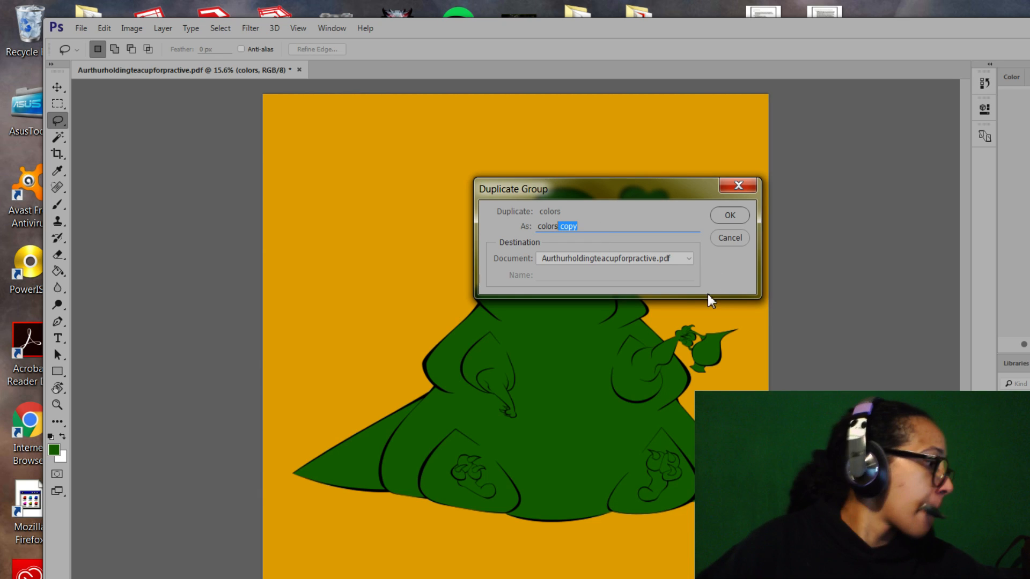
type("2")
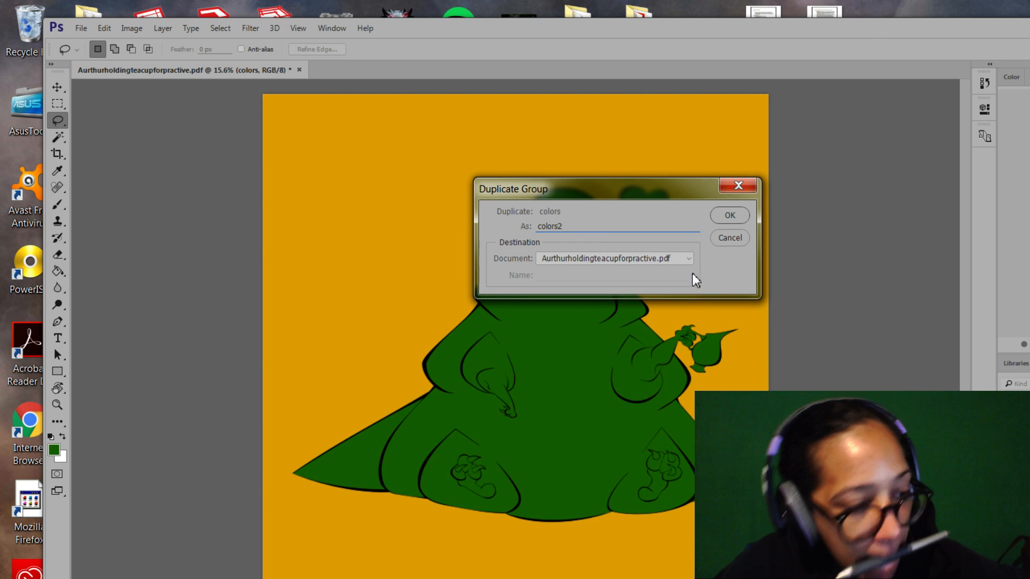
key("Return")
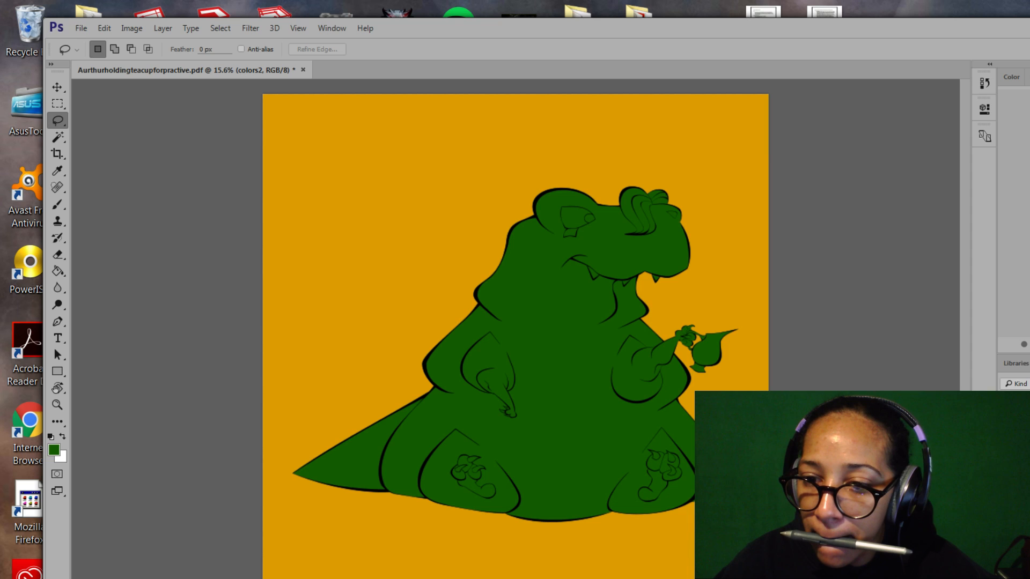
key("alt+bracketleft")
key("alt+bracketleft")
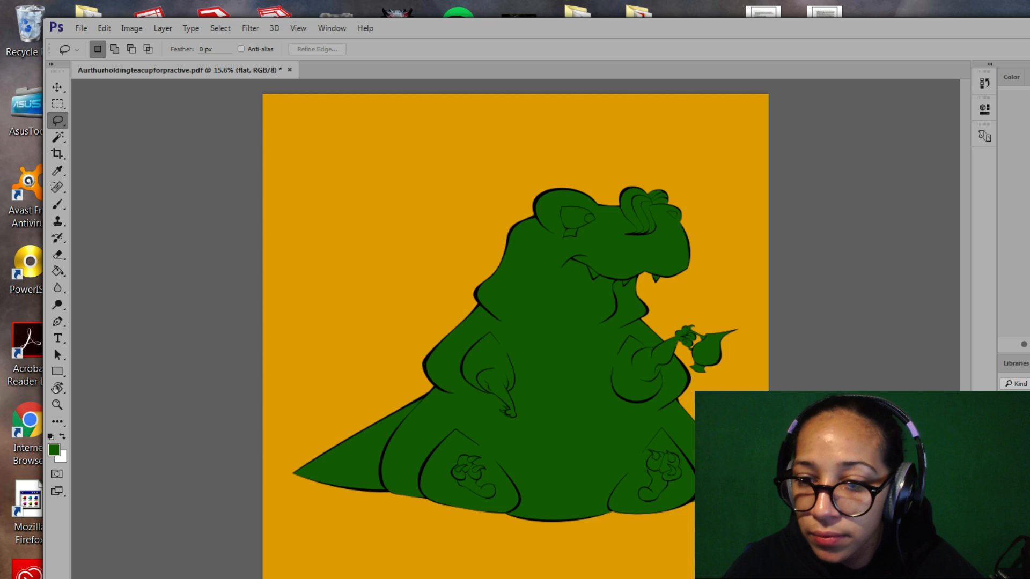
left_click(1015, 456)
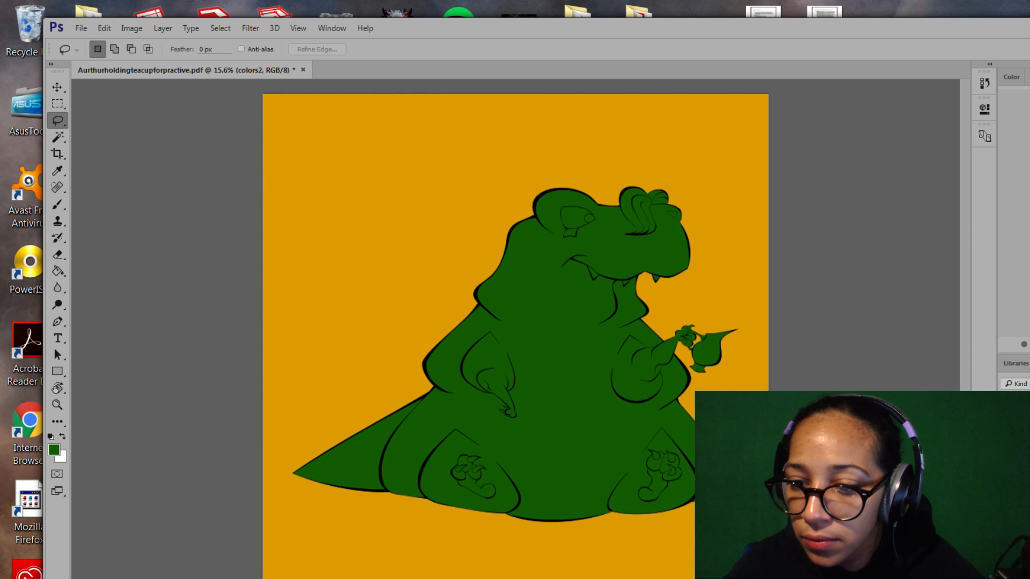
Delete the colors2 group but keep its layers, then load the flat layer's creature-shaped selection.
left_click(1019, 570)
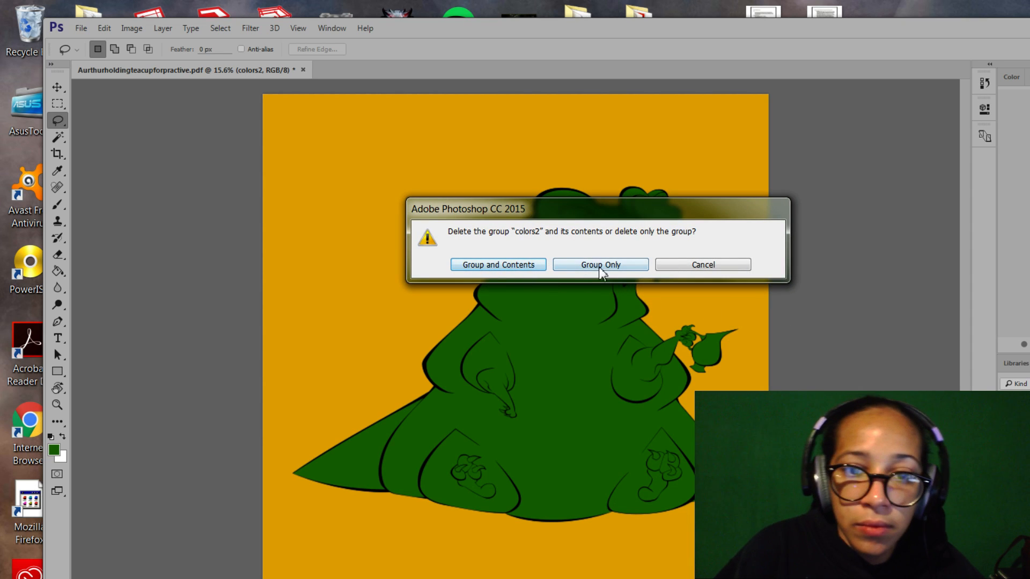
left_click(558, 268)
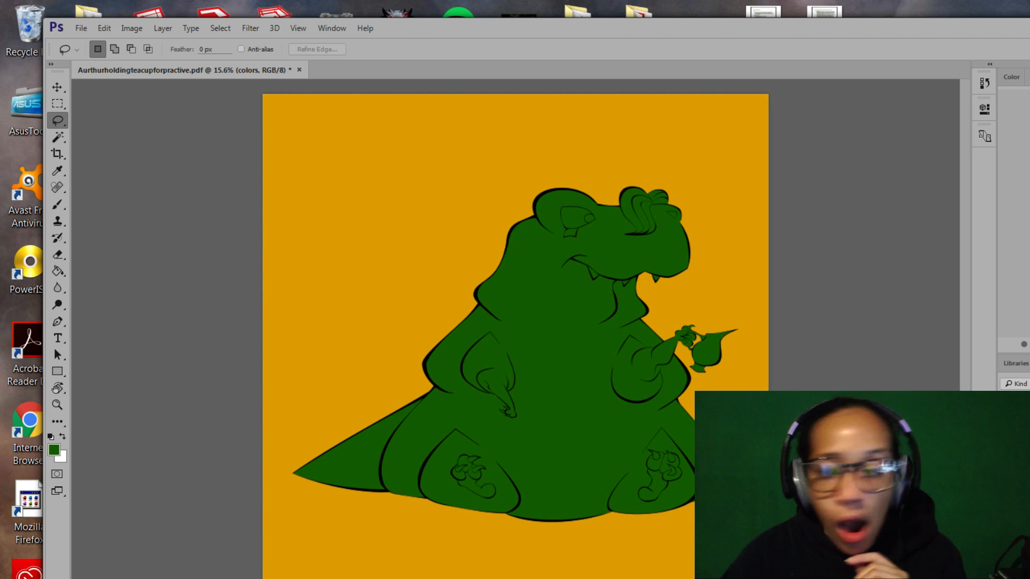
left_click(1019, 467)
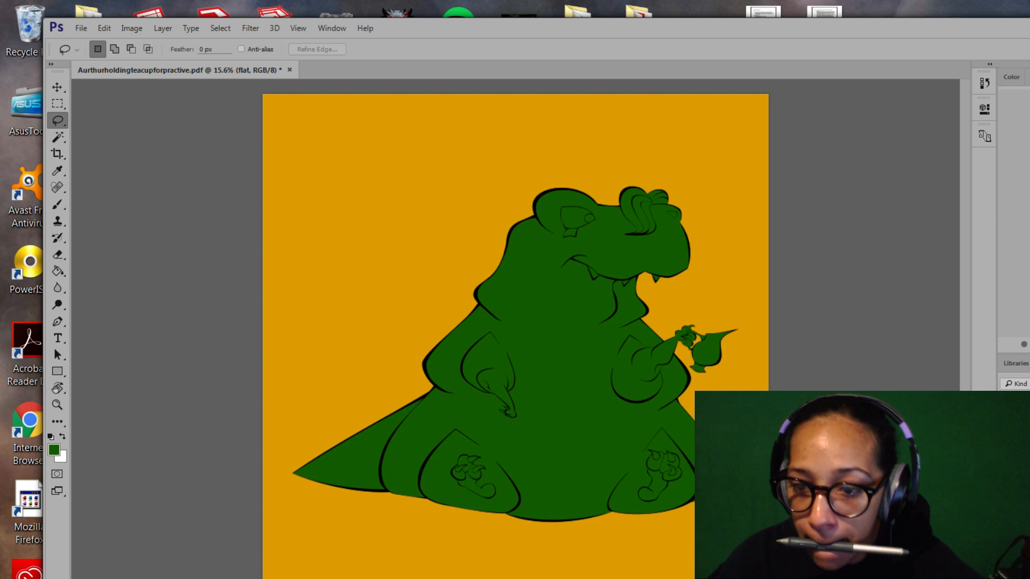
key("ctrl+shift+d")
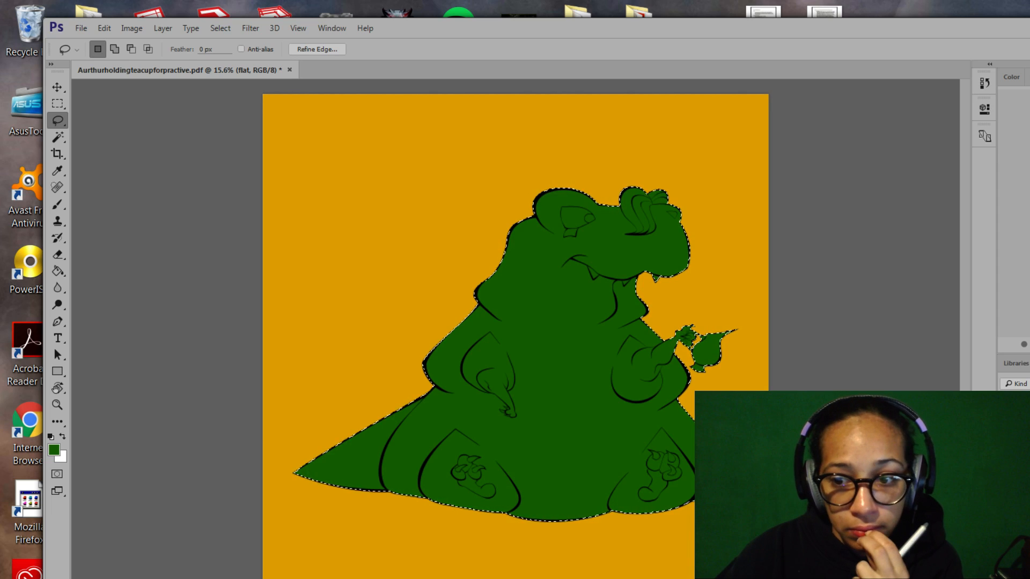
Make the shadows layer active instead of the colours layer's mask.
key("Return")
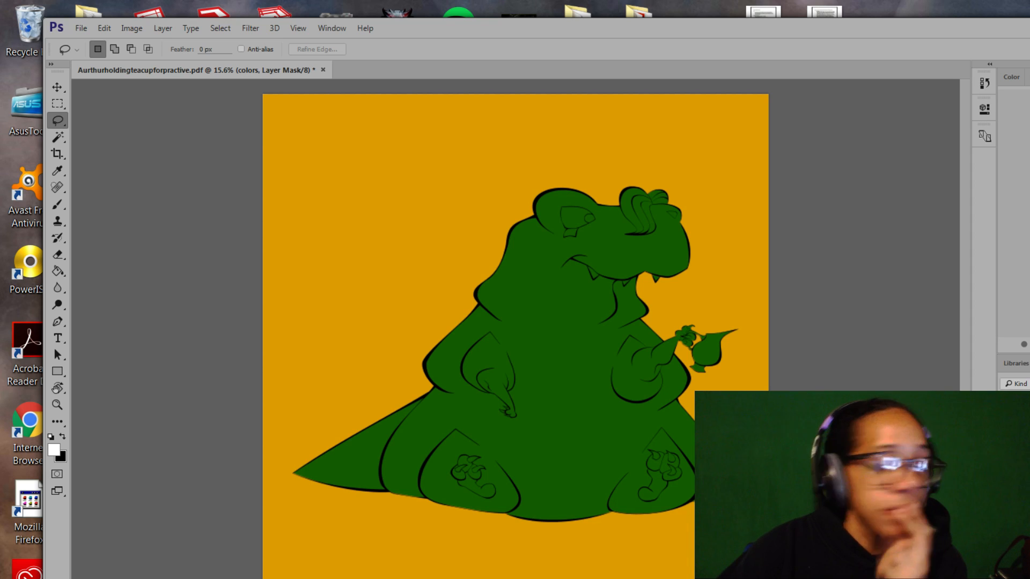
left_click(1019, 456)
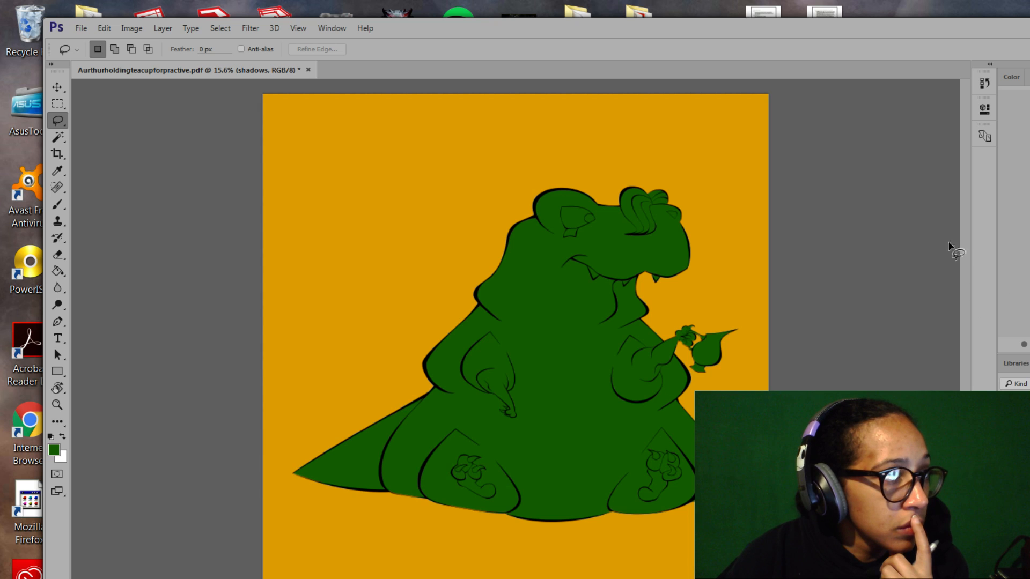
Try out a darker, teal-leaning green as the foreground colour.
left_click(55, 451)
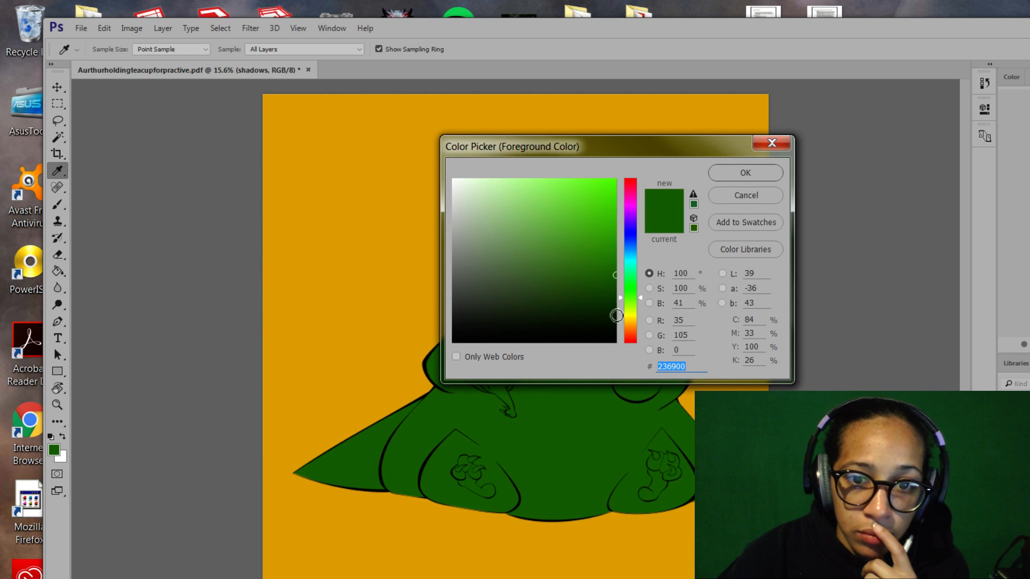
left_click(617, 317)
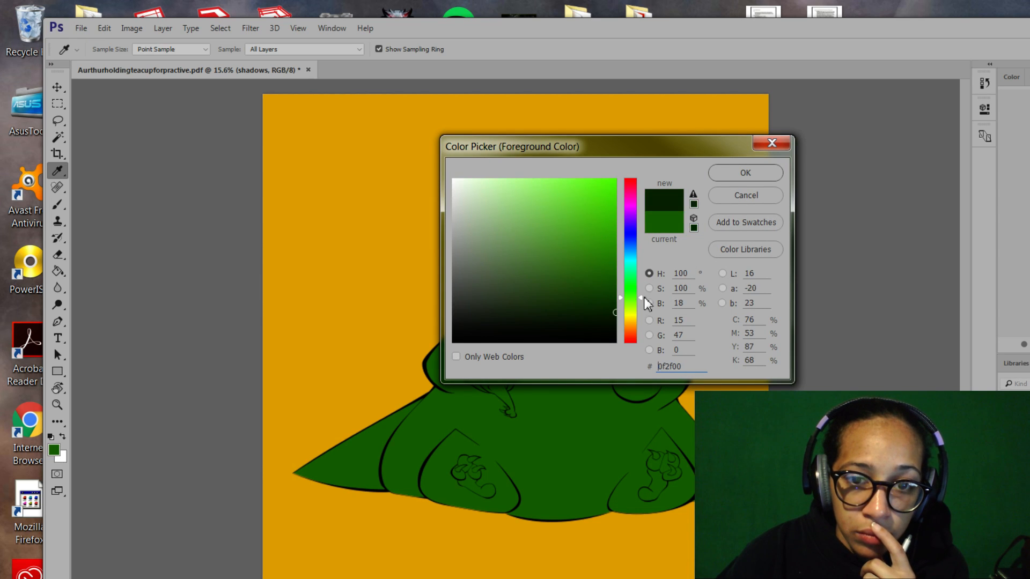
left_click(746, 174)
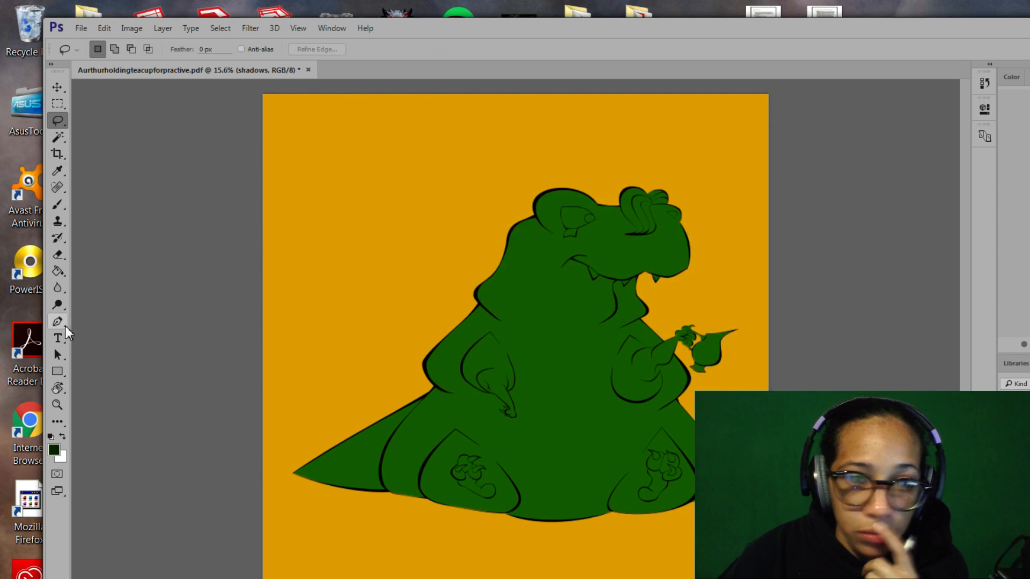
left_click(55, 451)
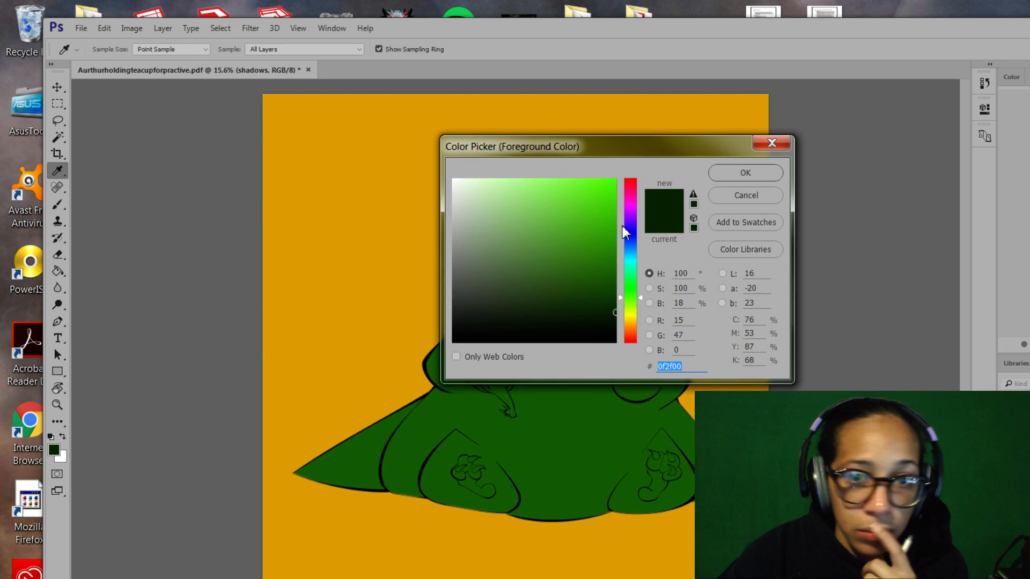
left_click_drag(639, 298, 637, 274)
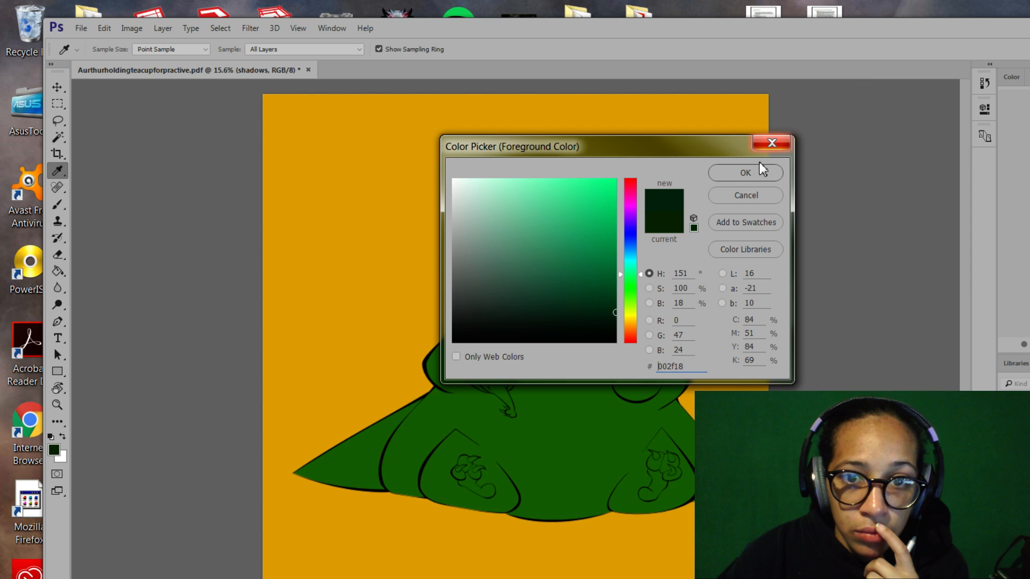
left_click(751, 175)
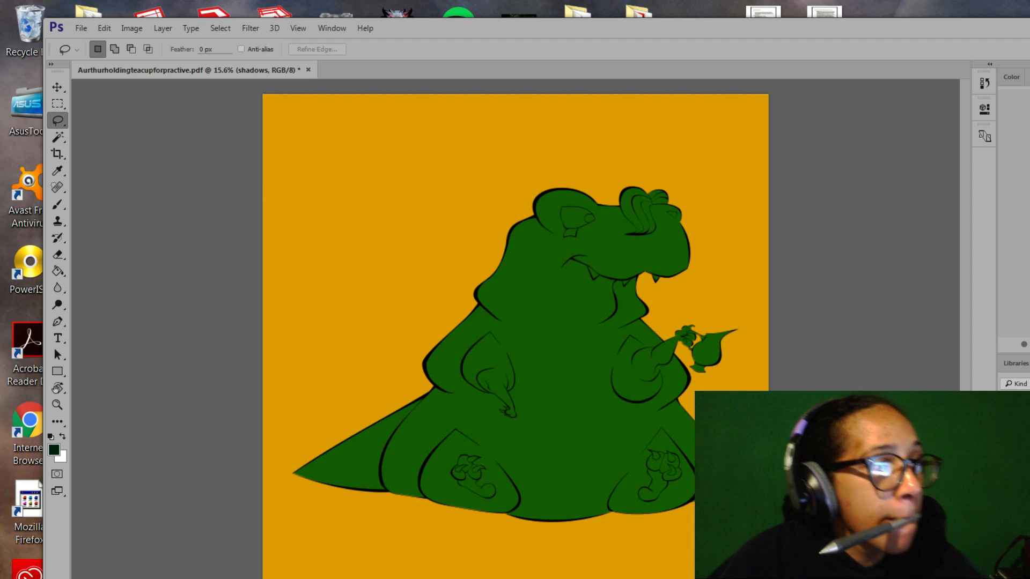
Sample the body green and darken it to the deep shadow green #003b0c.
left_click(53, 450)
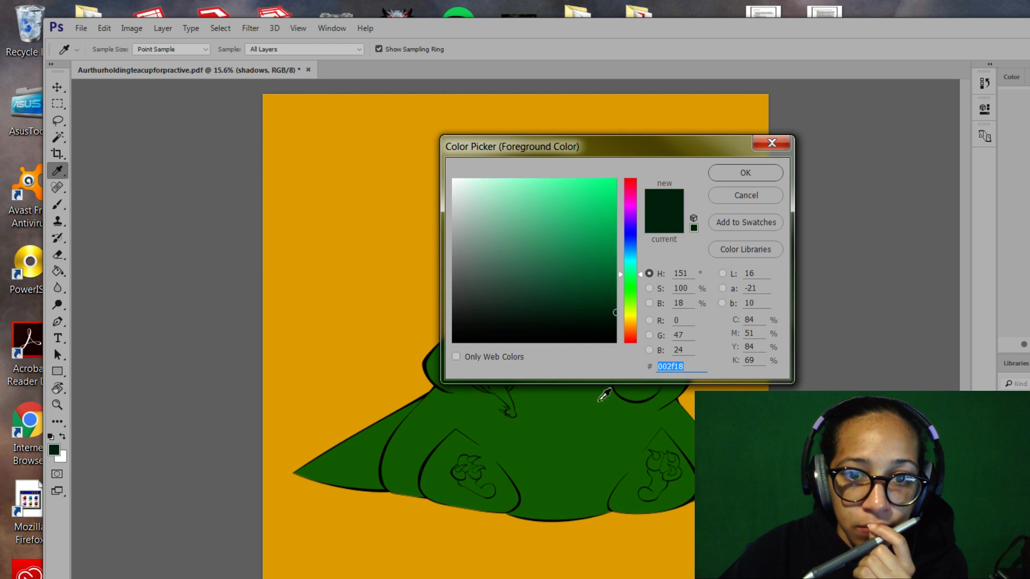
left_click(595, 418)
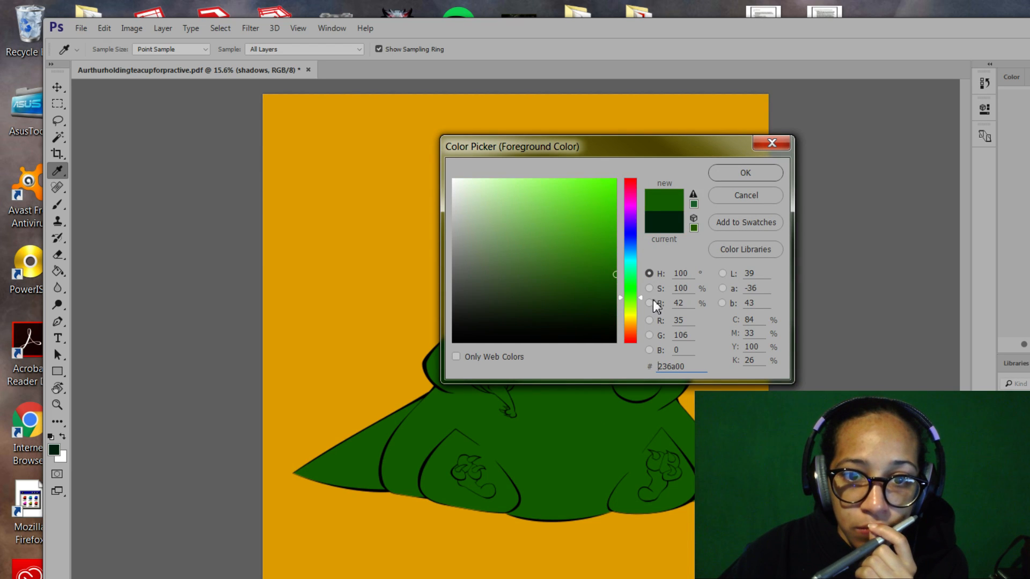
mouse_move(639, 301)
left_mouse_down()
mouse_move(624, 301)
mouse_move(629, 308)
left_mouse_up()
left_click(613, 298)
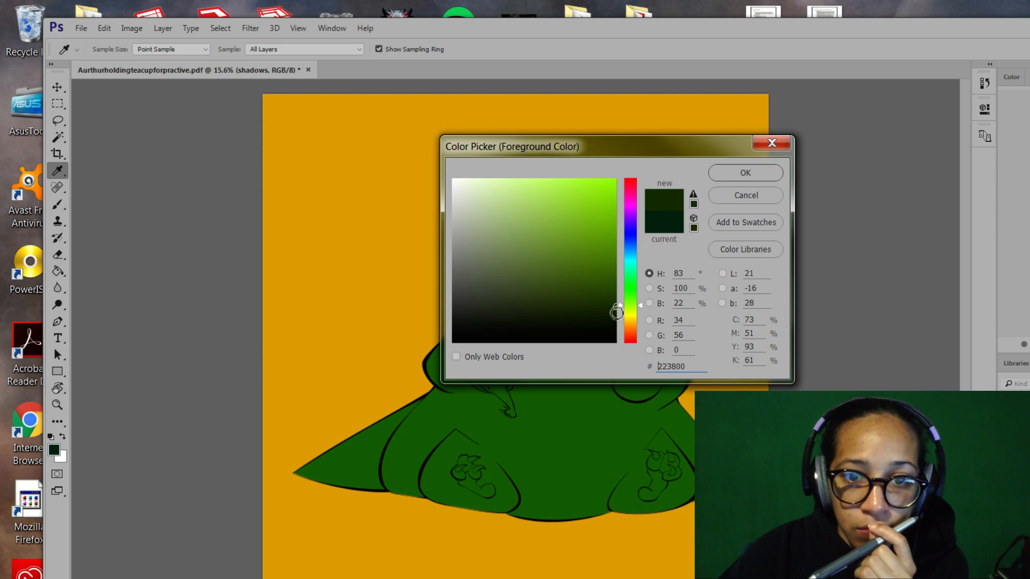
left_click(587, 422)
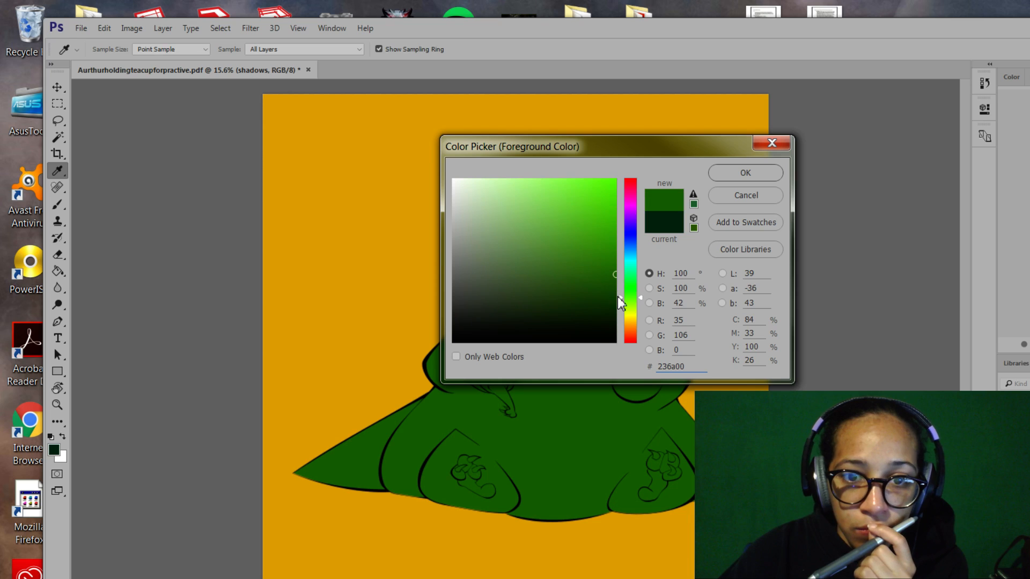
mouse_move(640, 299)
left_mouse_down()
mouse_move(634, 309)
mouse_move(641, 284)
left_mouse_up()
left_click(616, 306)
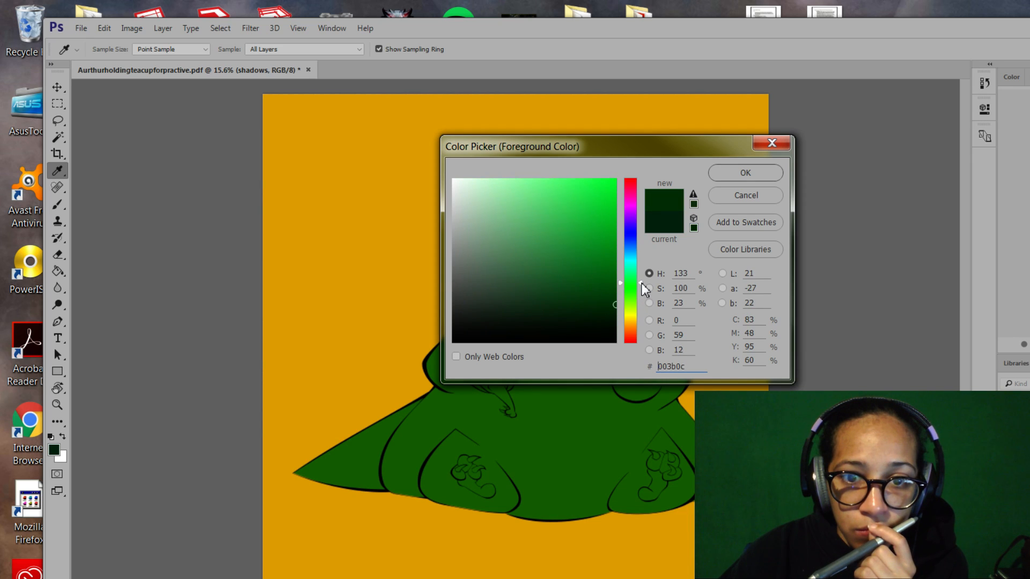
left_click(718, 175)
key("l")
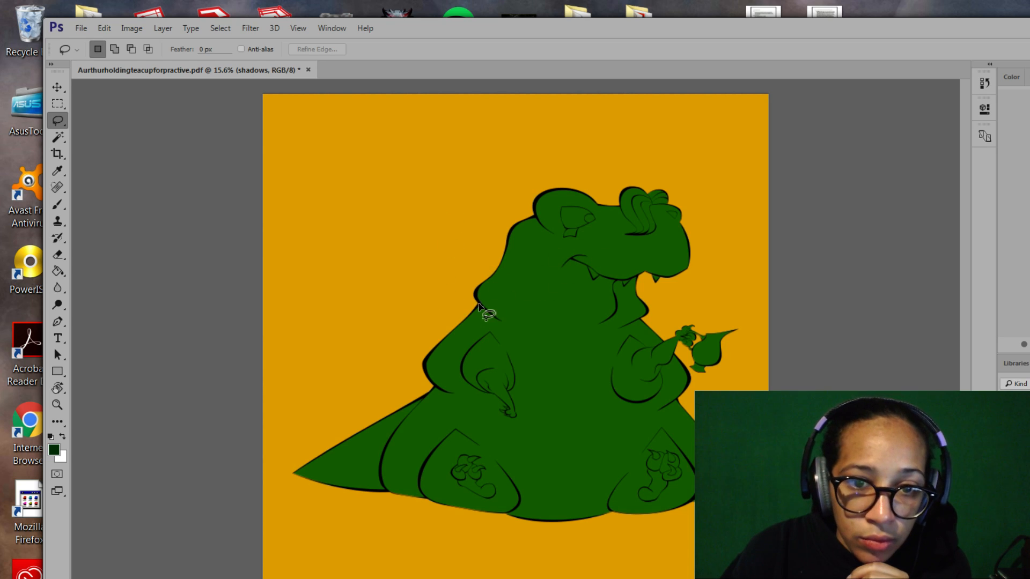
Zoom in on the neck and lasso a thin wedge under the creature's chin.
left_click(60, 406)
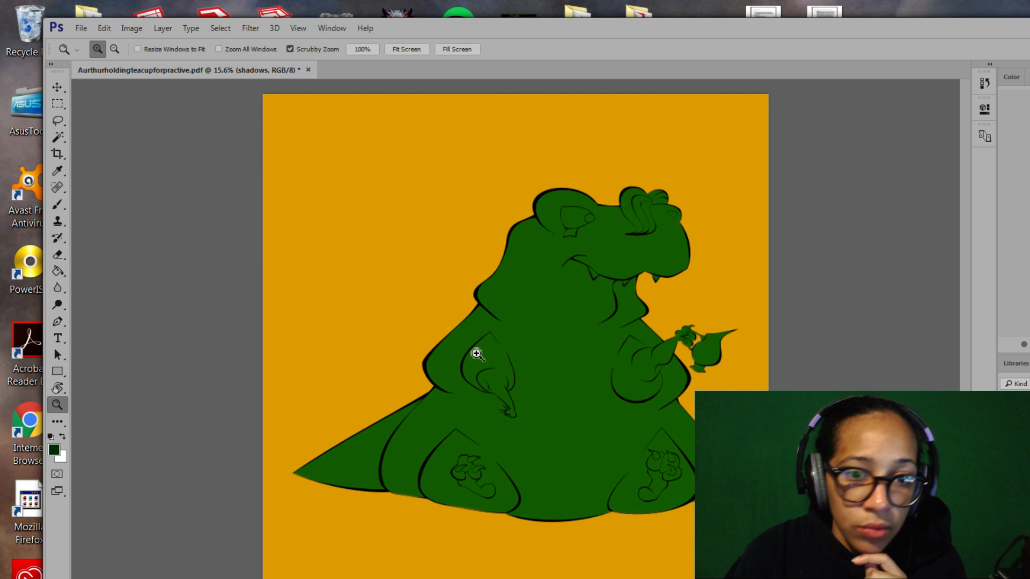
left_click_drag(477, 339, 513, 372)
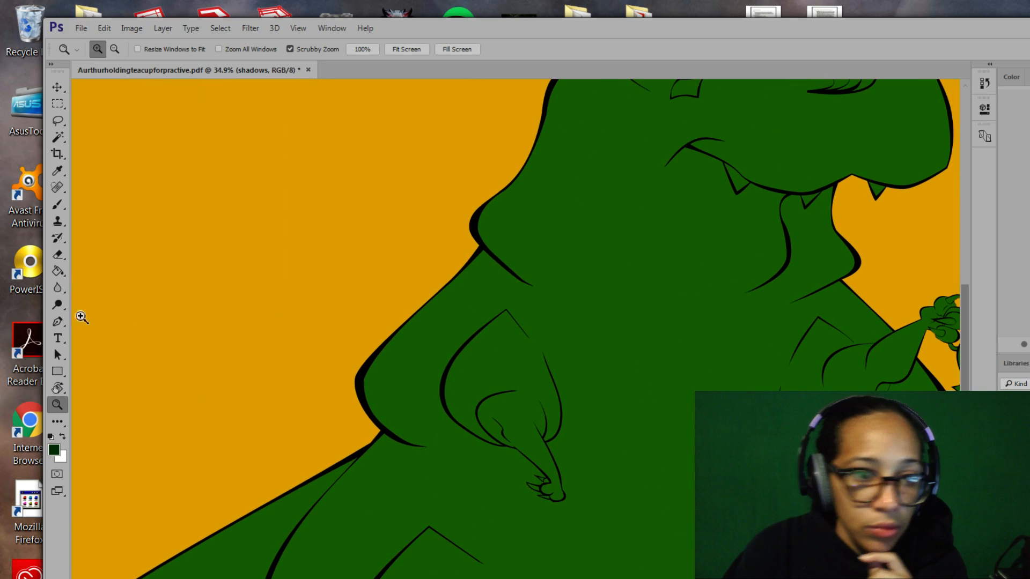
left_click(57, 121)
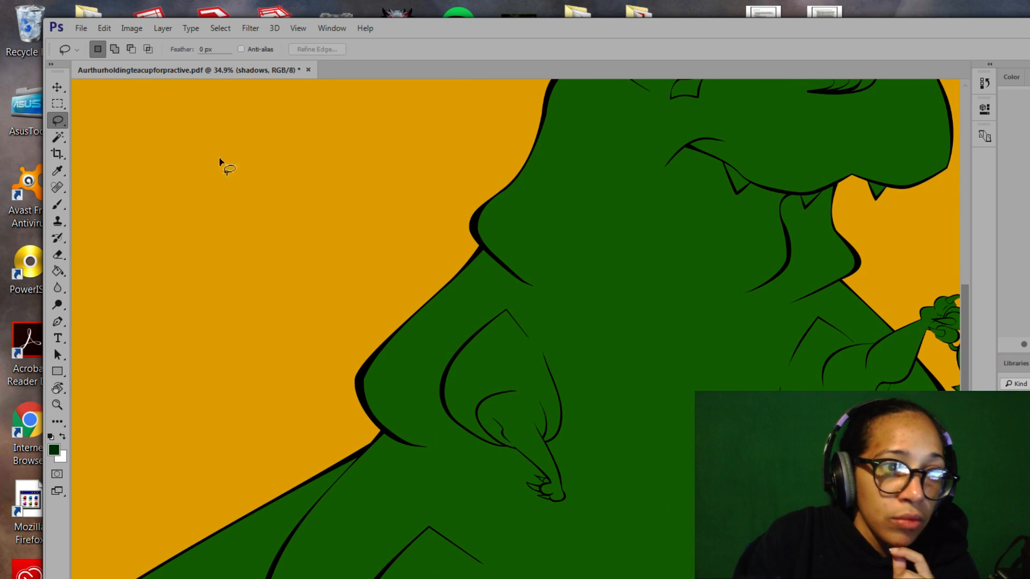
mouse_move(481, 244)
left_mouse_down()
mouse_move(534, 289)
mouse_move(509, 294)
mouse_move(475, 269)
mouse_move(483, 248)
left_mouse_up()
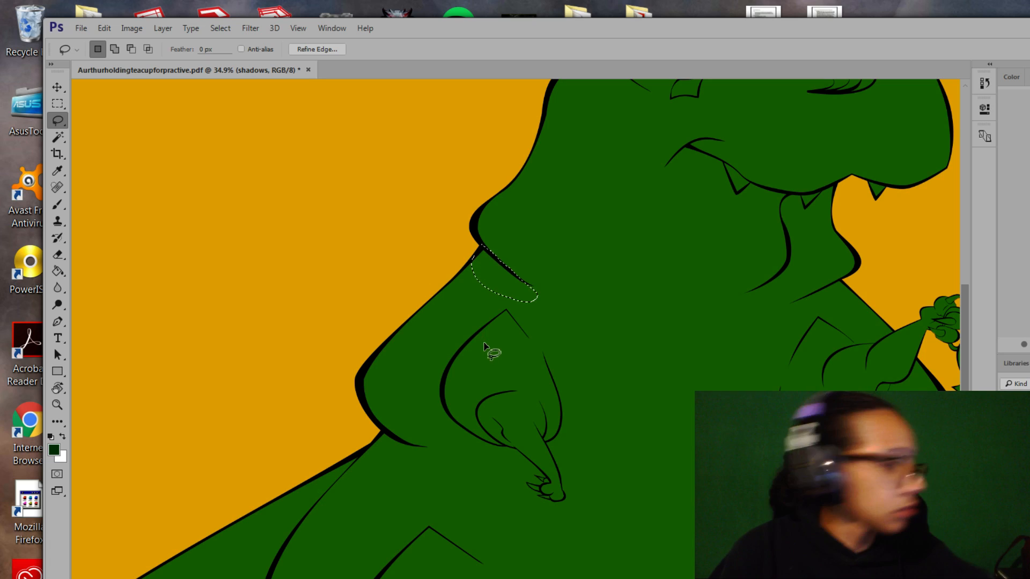
key("ctrl+d")
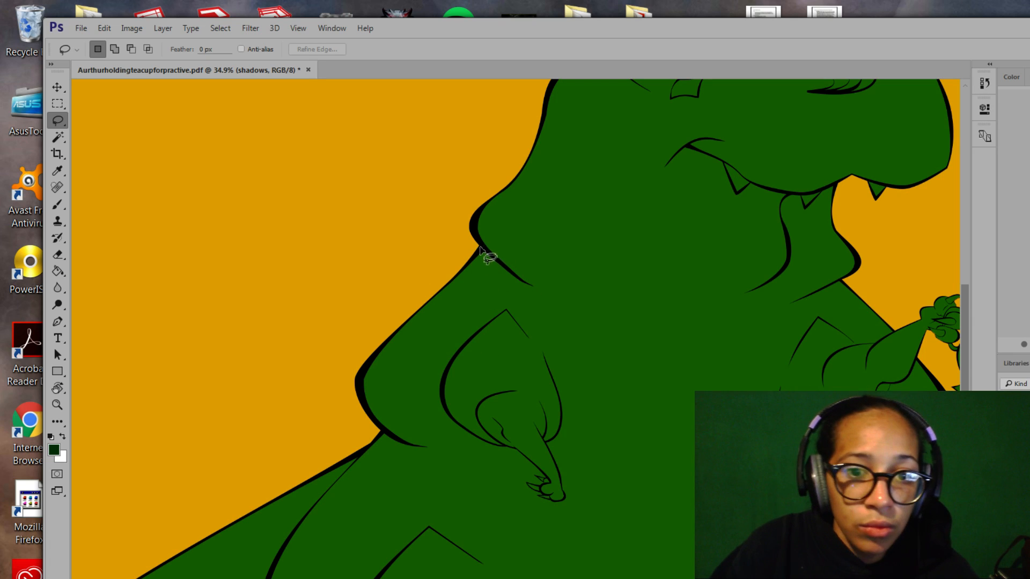
mouse_move(482, 246)
left_mouse_down()
mouse_move(555, 296)
mouse_move(471, 284)
mouse_move(460, 275)
mouse_move(482, 248)
left_mouse_up()
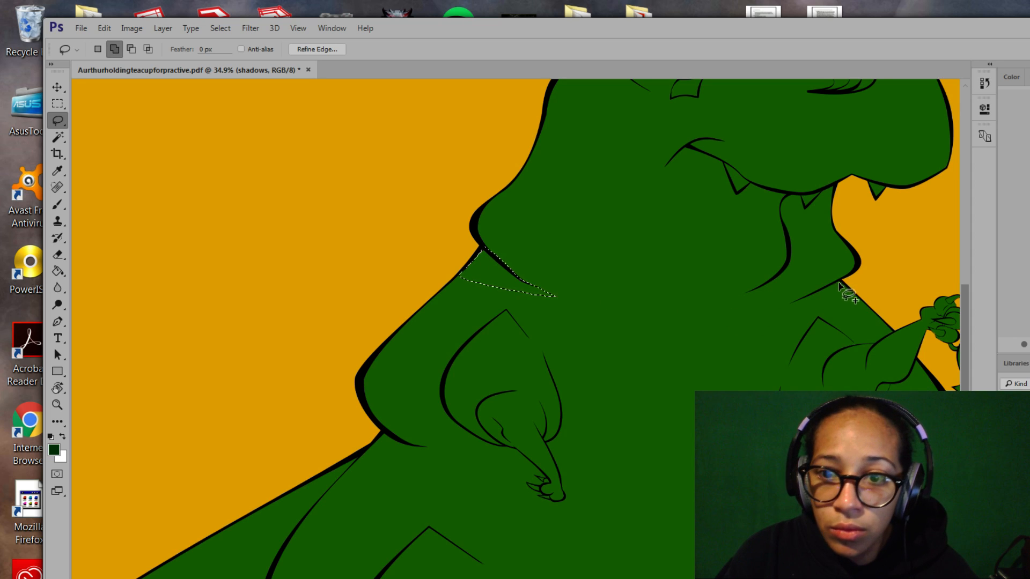
Paint the chin wedge in deep shadow green with a soft round 44 px brush.
left_click(57, 205)
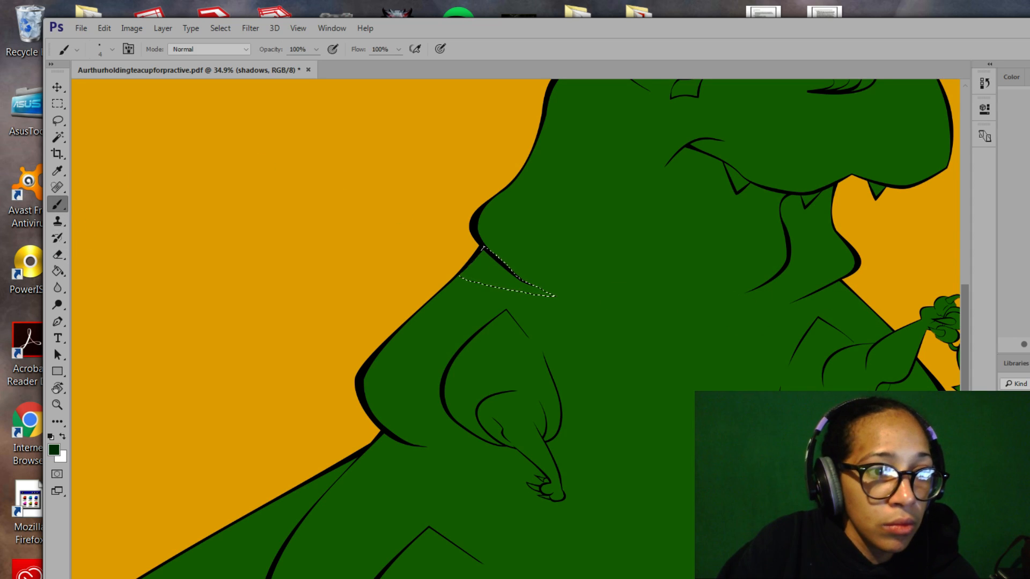
left_click(111, 50)
left_click_drag(134, 93, 136, 93)
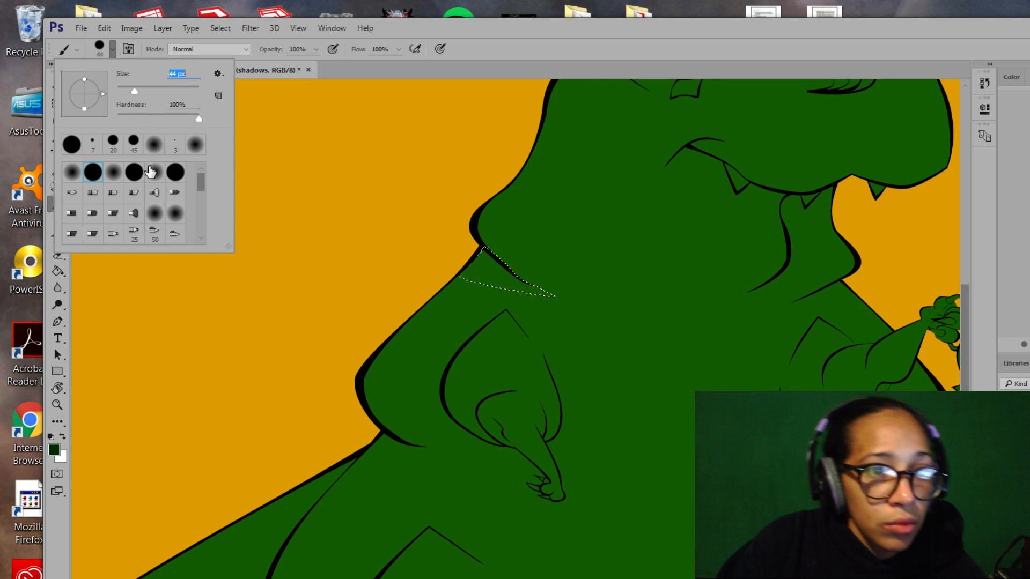
left_click(155, 144)
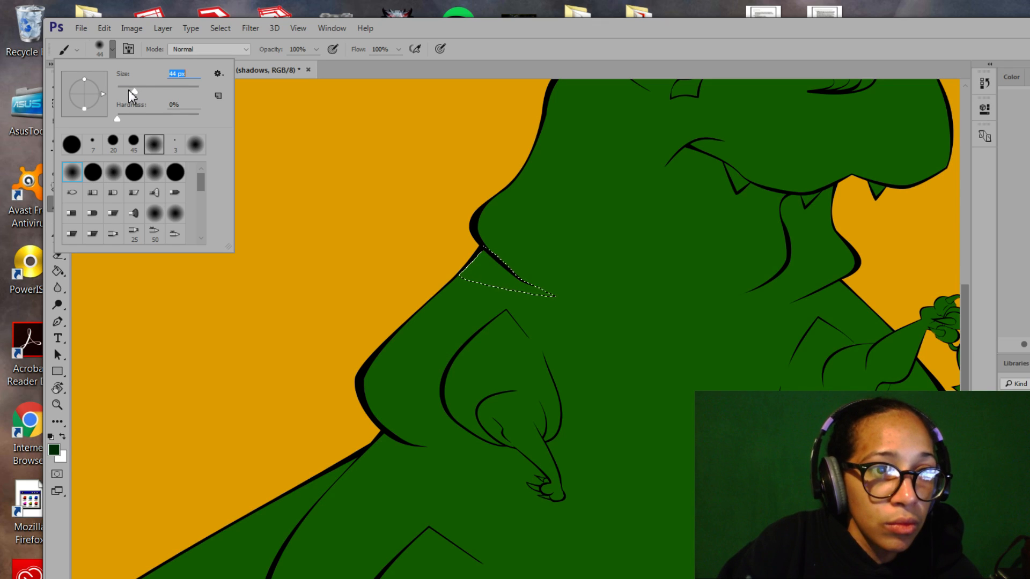
mouse_move(479, 254)
left_mouse_down()
mouse_move(459, 293)
mouse_move(475, 276)
mouse_move(465, 292)
mouse_move(517, 280)
left_mouse_up()
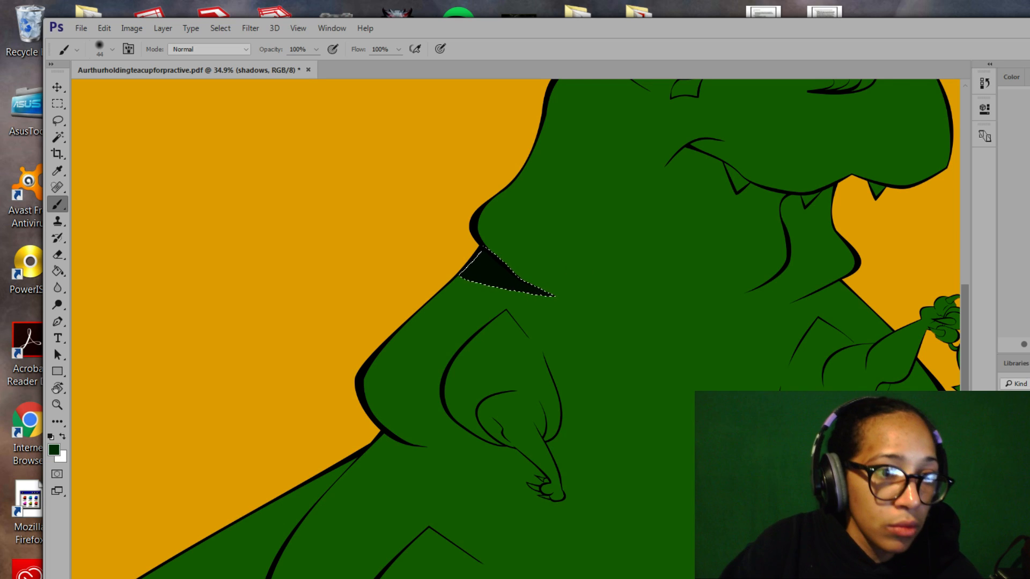
left_click(57, 120)
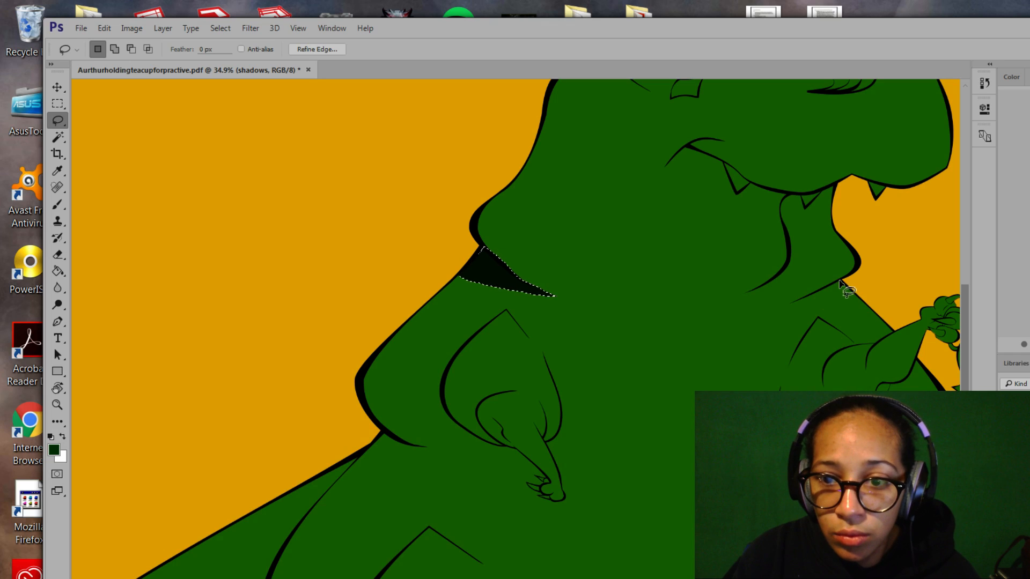
Undo the painted chin shadow while keeping the wedge selection active.
mouse_move(840, 282)
left_mouse_down()
mouse_move(789, 305)
mouse_move(843, 288)
left_mouse_up()
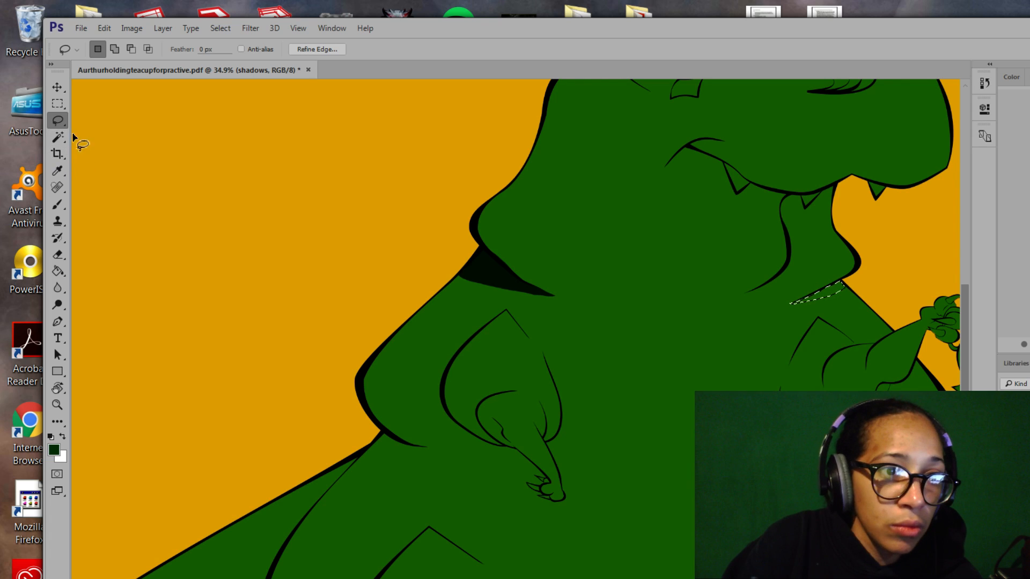
key("ctrl+z")
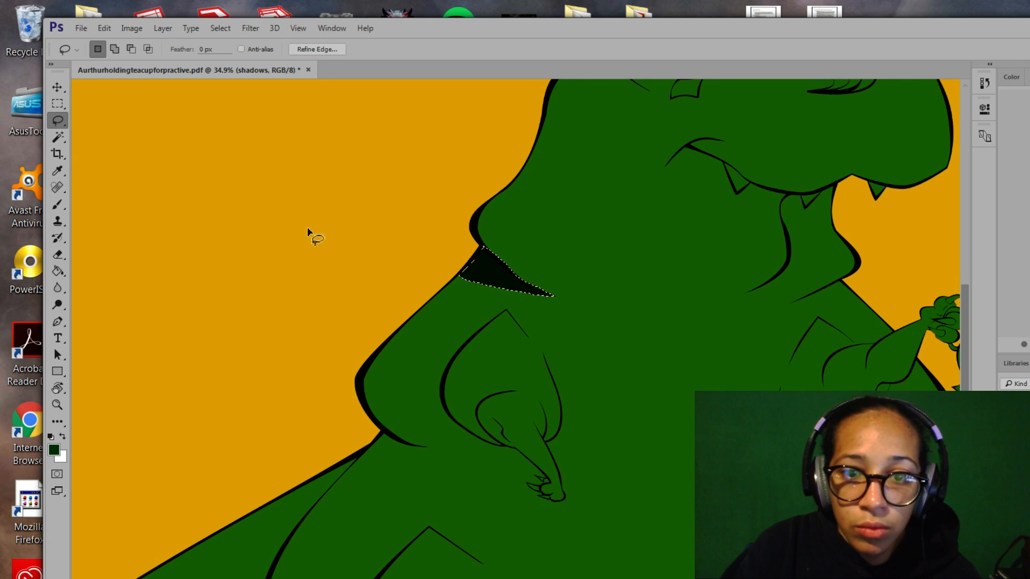
left_click(217, 28)
left_click(248, 62)
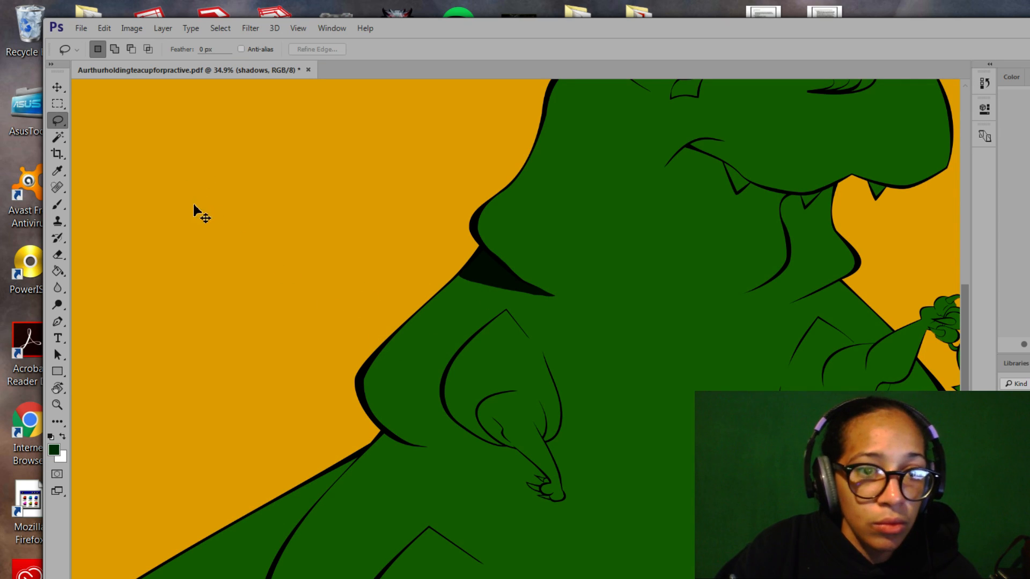
key("ctrl+z")
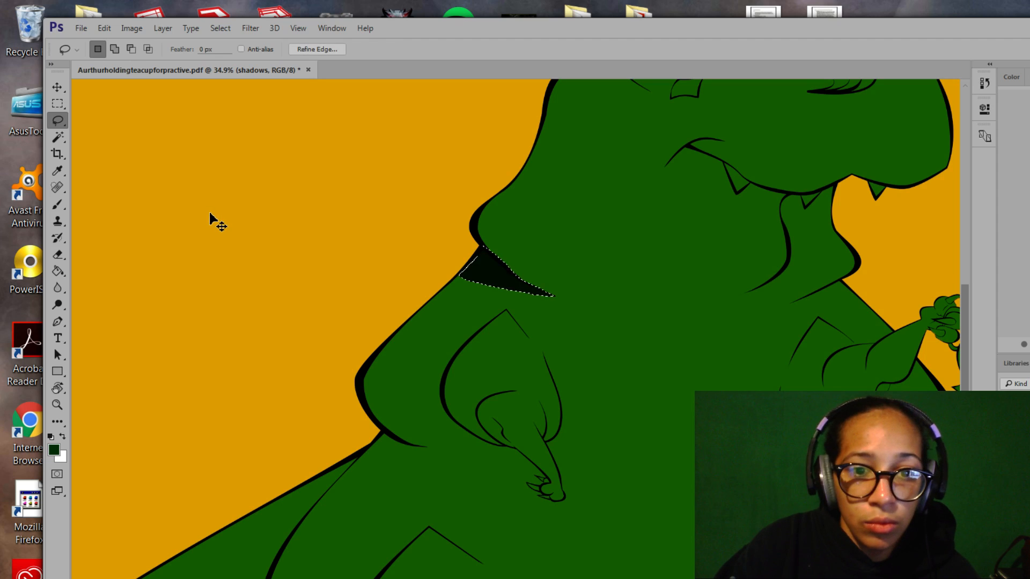
key("ctrl+alt+z")
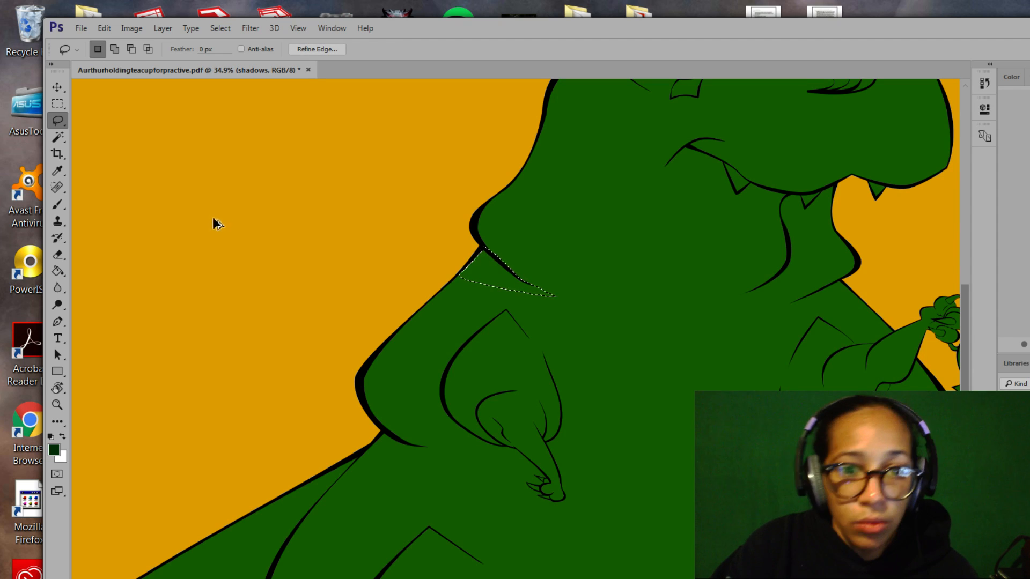
left_click(62, 107)
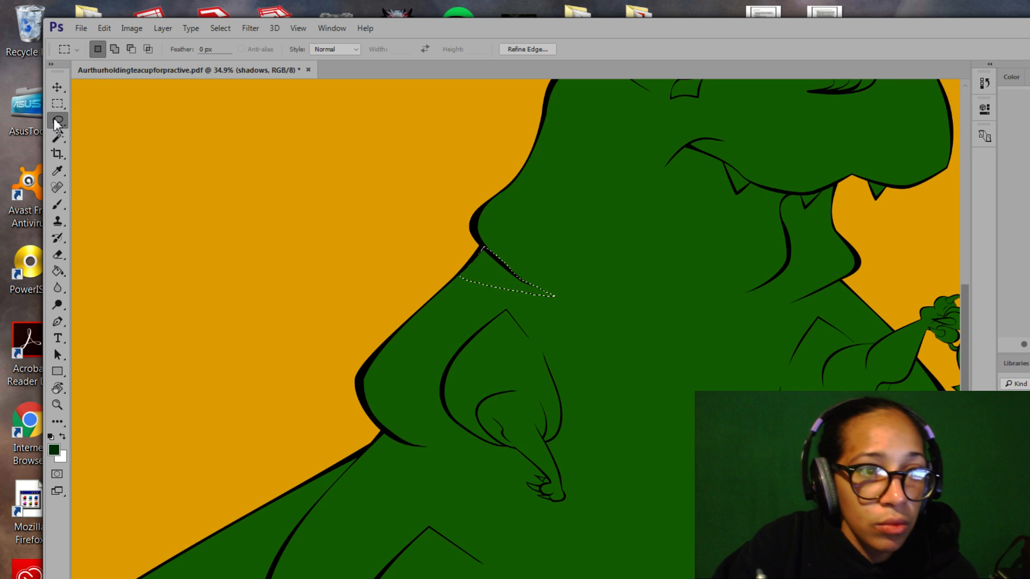
Drop the selection along the robe and pan the view up to the creature's head.
right_click(57, 125)
left_click(97, 132)
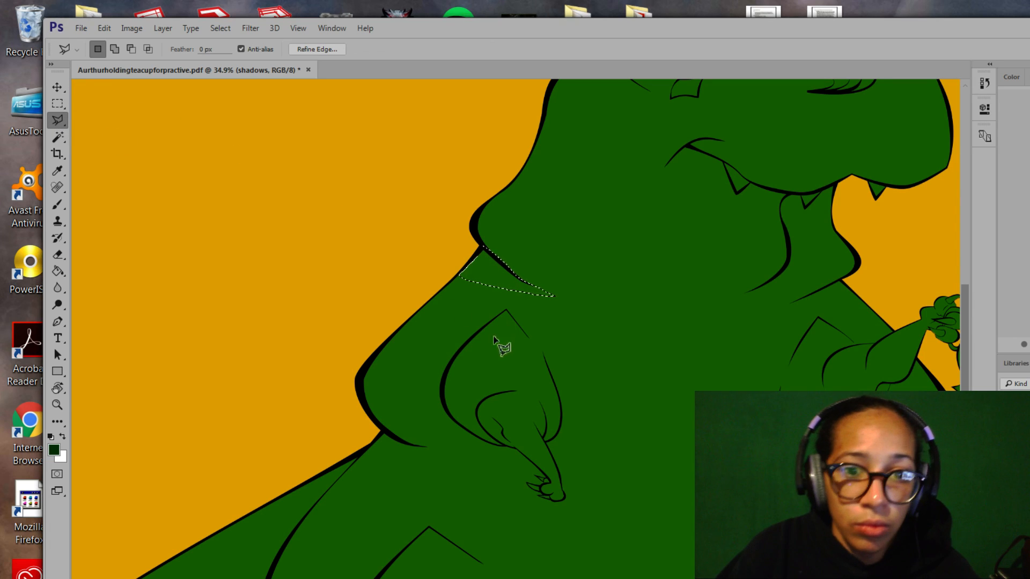
left_click_drag(506, 366, 463, 217)
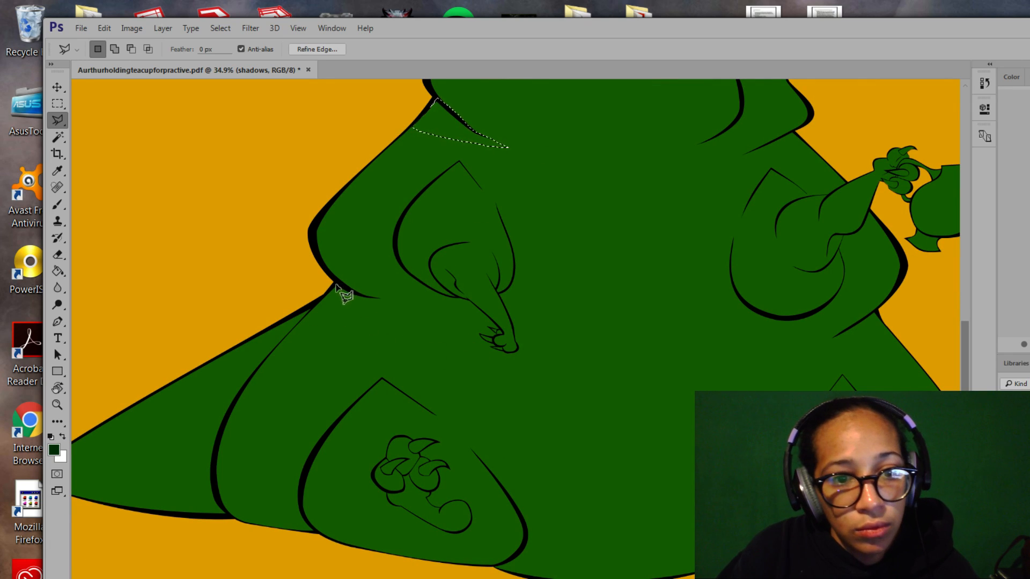
right_click(57, 123)
left_click(92, 122)
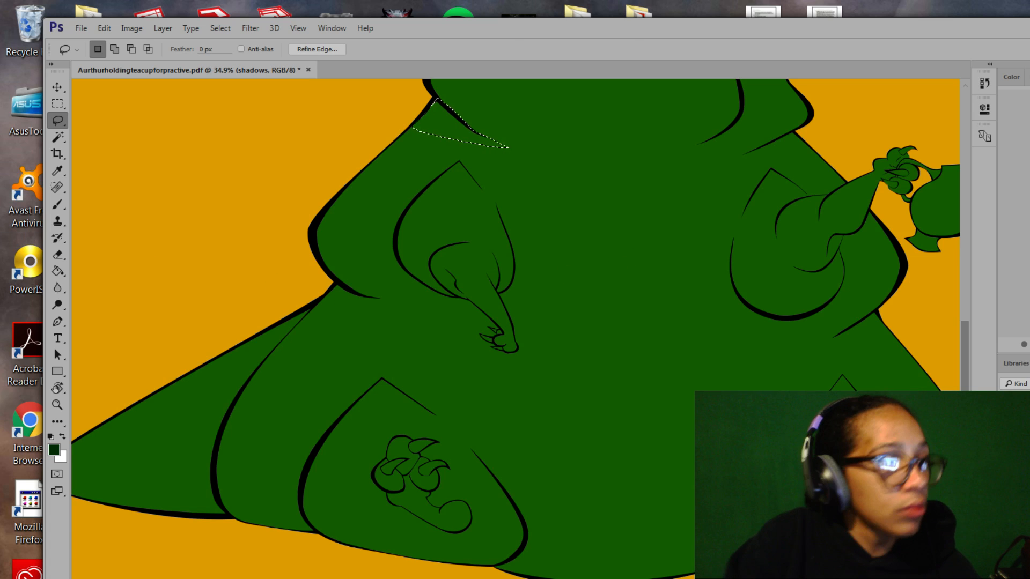
key("ctrl+d")
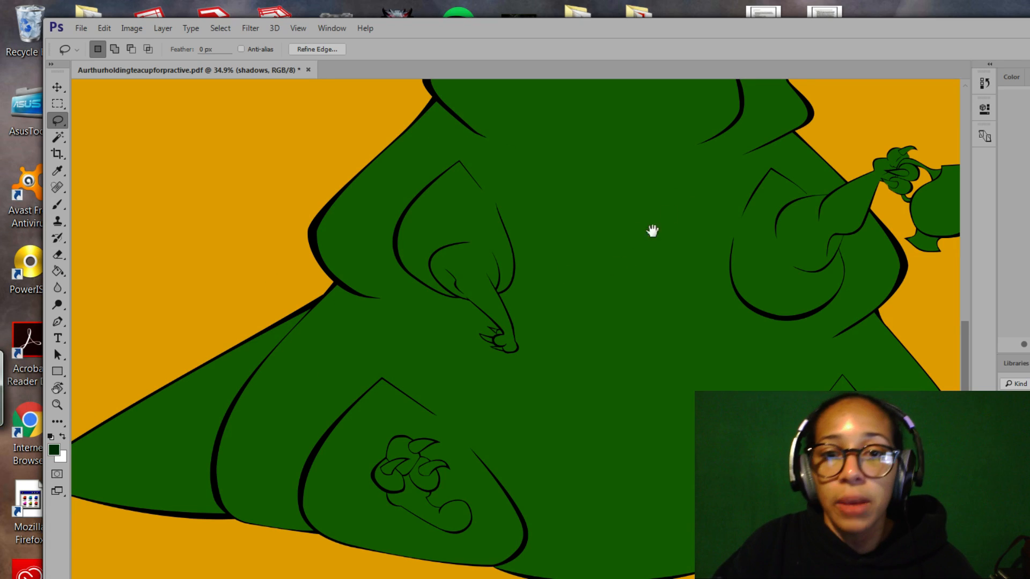
key("ctrl+z")
left_click(220, 28)
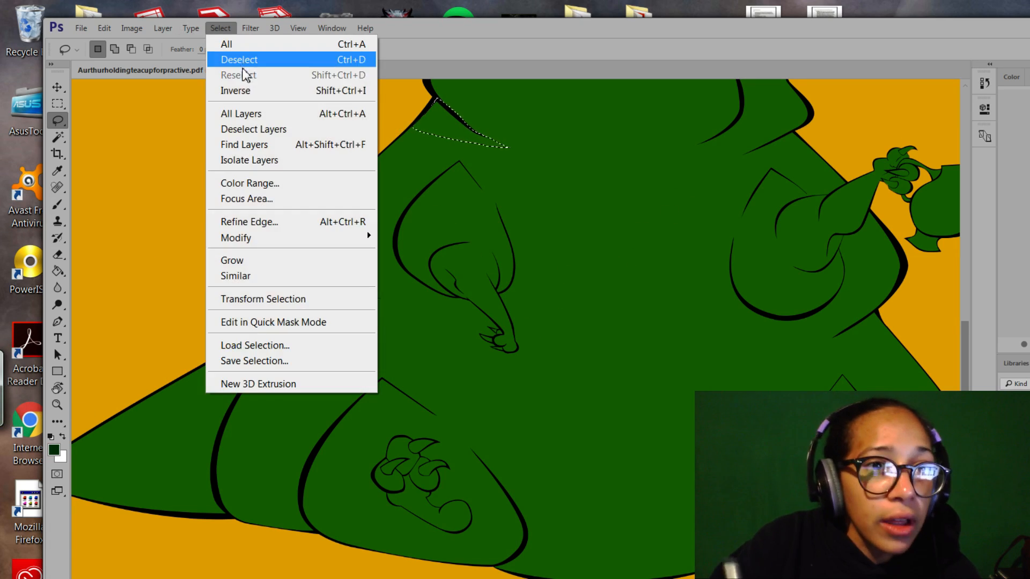
left_click(243, 62)
left_click_drag(631, 216, 388, 483)
left_click_drag(601, 268, 650, 372)
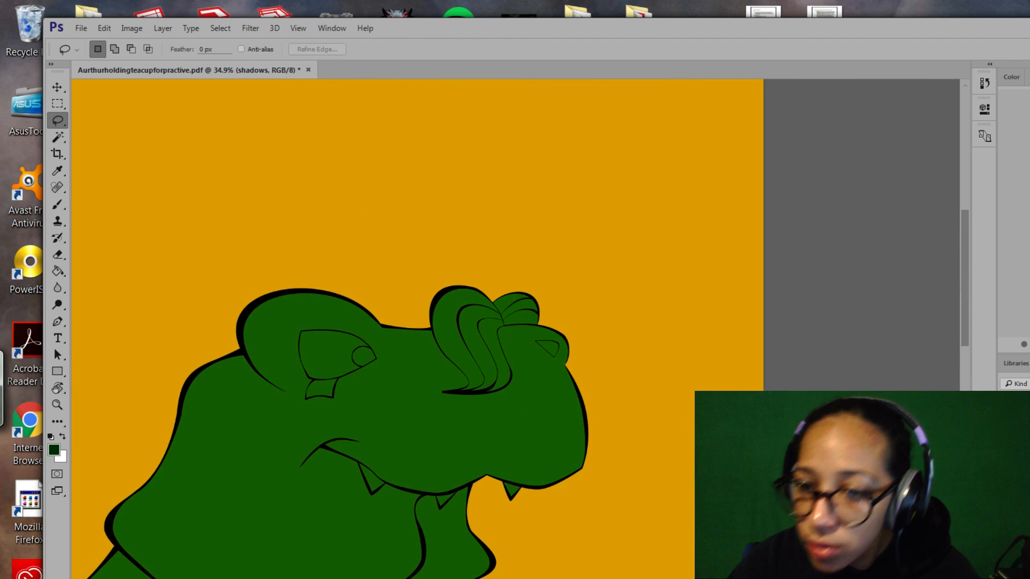
Create a new layer named 'light' and switch to the Brush with swapped colours.
left_click(1016, 456)
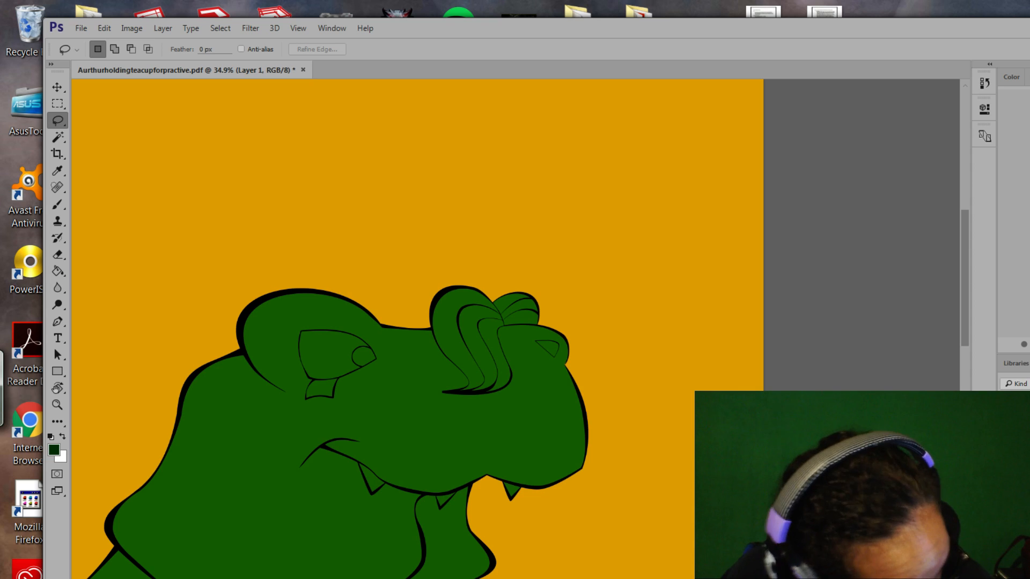
key("Return")
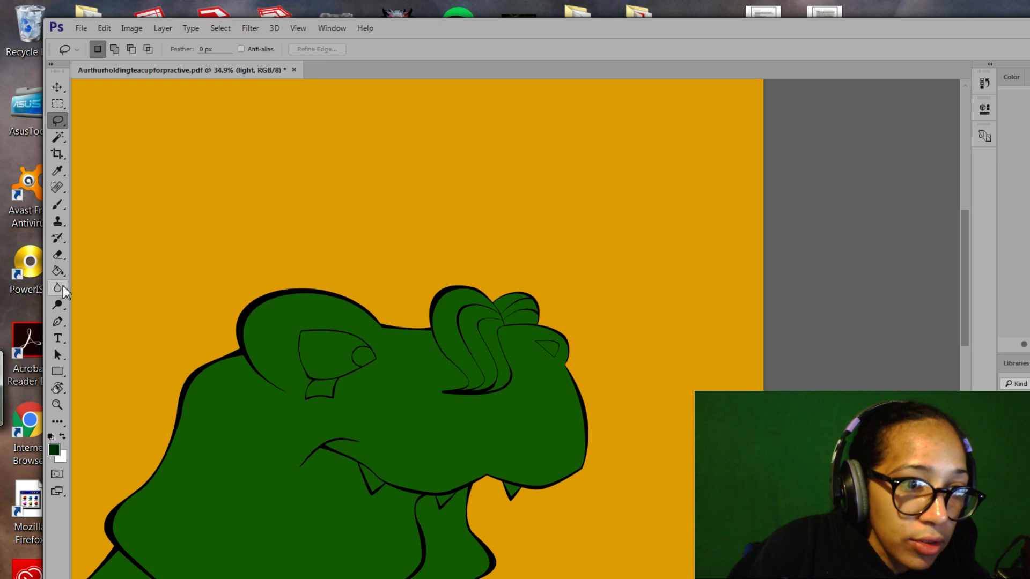
left_click(57, 204)
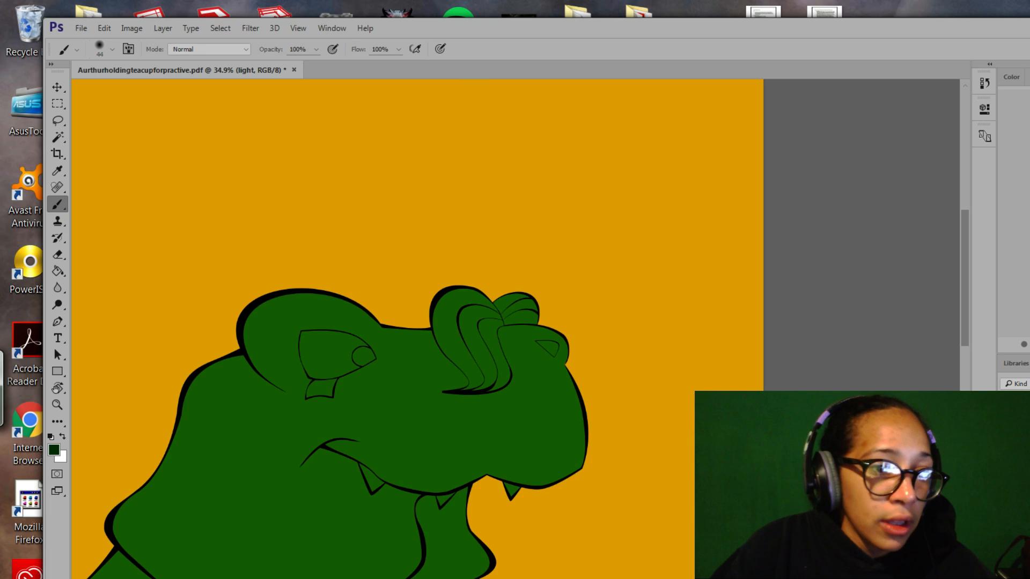
left_click(62, 437)
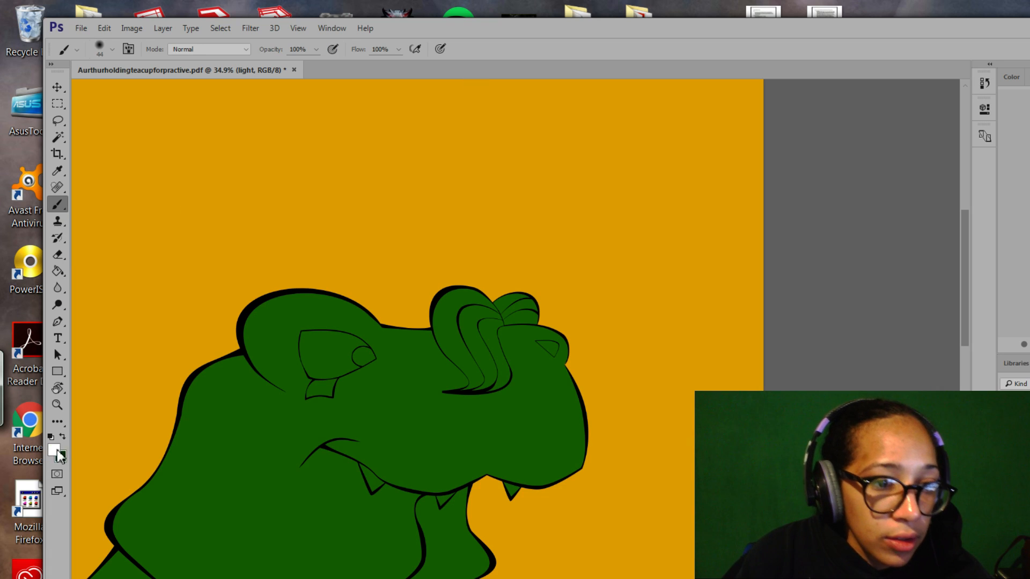
left_click(54, 449)
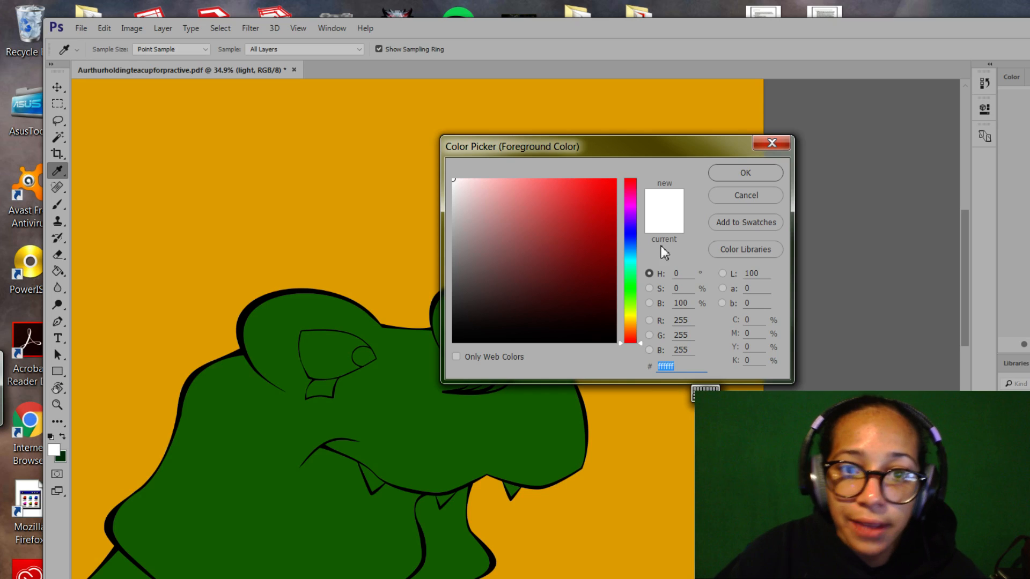
Set the foreground colour to pale yellow #ffde96.
left_click_drag(640, 343, 642, 325)
left_click_drag(483, 184, 521, 166)
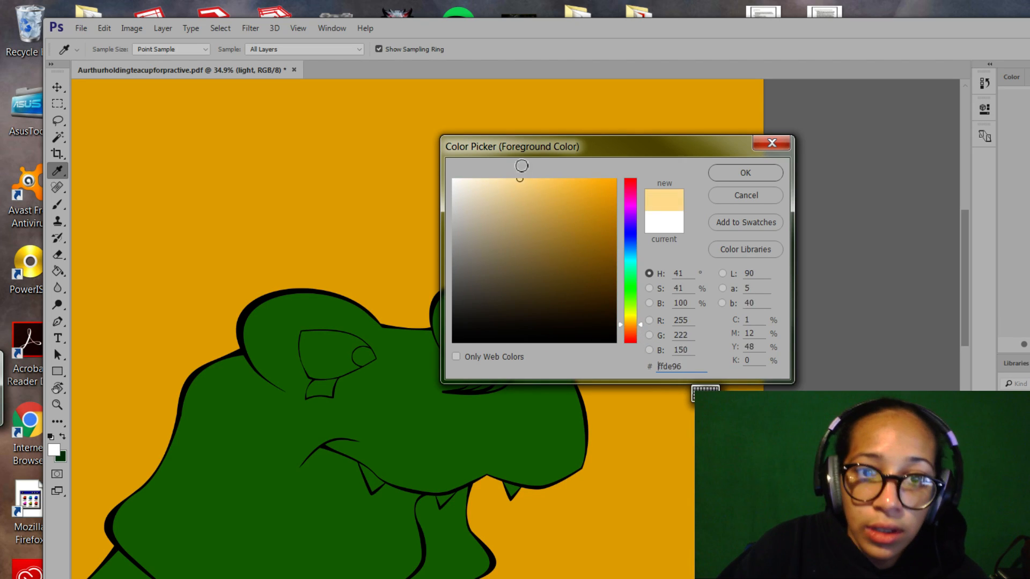
left_click(744, 173)
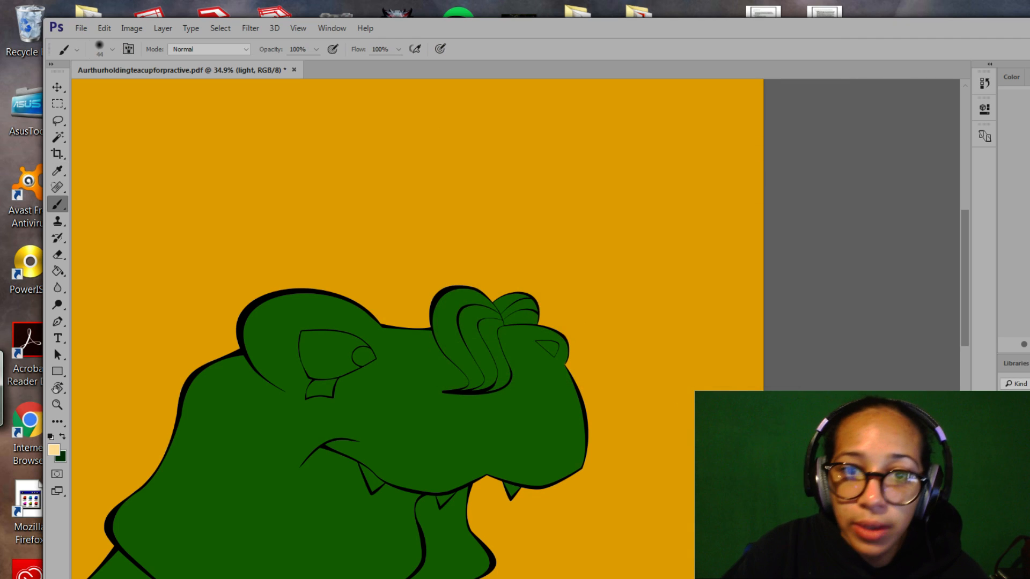
Brush a pale yellow test scribble in the top-right corner of the background.
mouse_move(641, 169)
left_mouse_down()
mouse_move(734, 112)
mouse_move(643, 169)
left_mouse_up()
mouse_move(655, 134)
left_mouse_down()
mouse_move(657, 191)
mouse_move(723, 168)
left_mouse_up()
mouse_move(668, 123)
left_mouse_down()
mouse_move(697, 172)
mouse_move(731, 144)
mouse_move(669, 132)
mouse_move(699, 170)
mouse_move(693, 126)
mouse_move(684, 169)
mouse_move(688, 130)
mouse_move(706, 167)
mouse_move(702, 141)
mouse_move(667, 161)
left_mouse_up()
Fill out the top-right scribble and paint parallel diagonal yellow streaks right of the head.
mouse_move(722, 106)
left_mouse_down()
mouse_move(701, 138)
mouse_move(735, 102)
left_mouse_up()
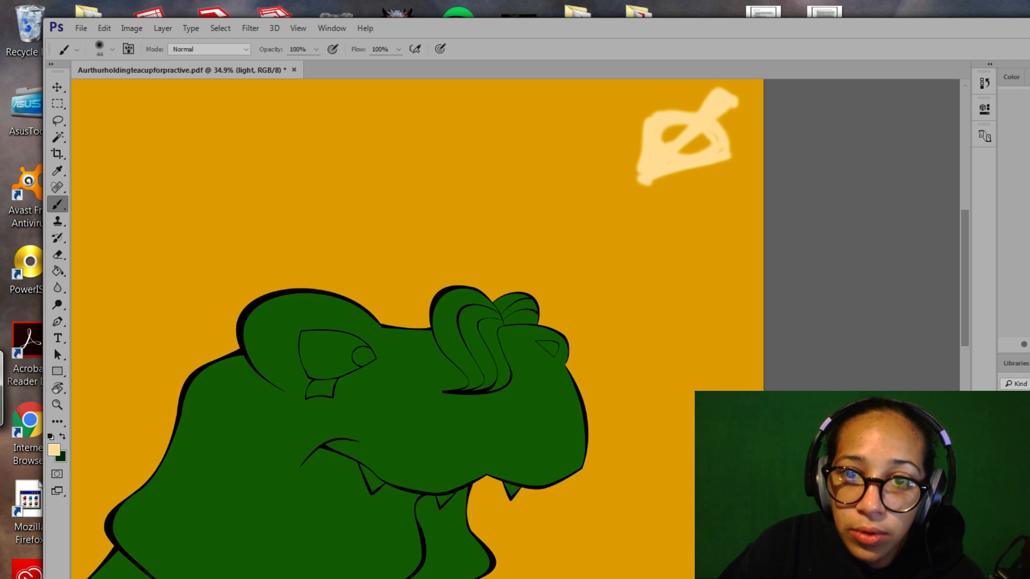
mouse_move(649, 180)
left_mouse_down()
mouse_move(652, 191)
mouse_move(660, 126)
mouse_move(696, 123)
mouse_move(738, 158)
left_mouse_up()
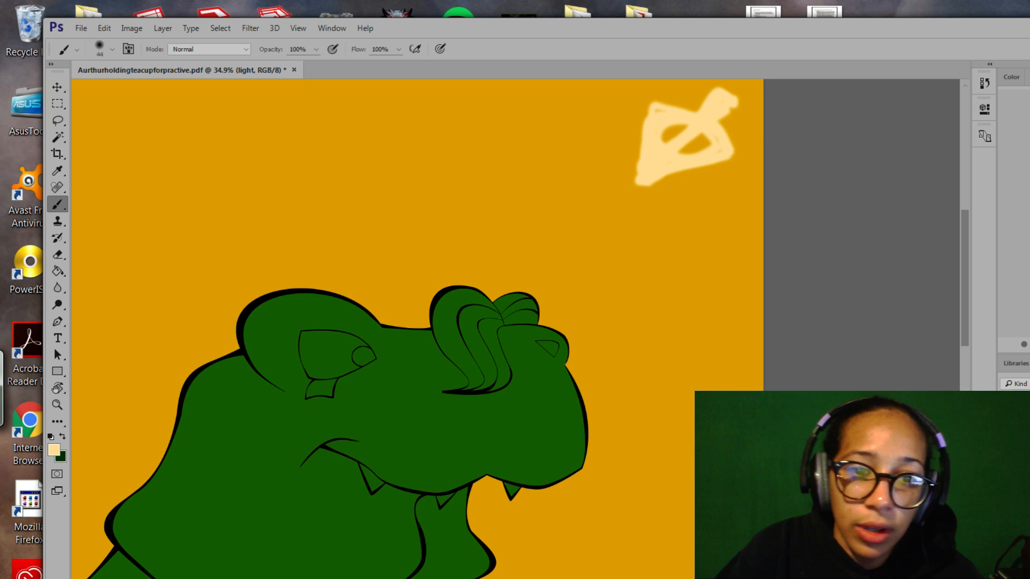
left_click_drag(455, 102, 252, 230)
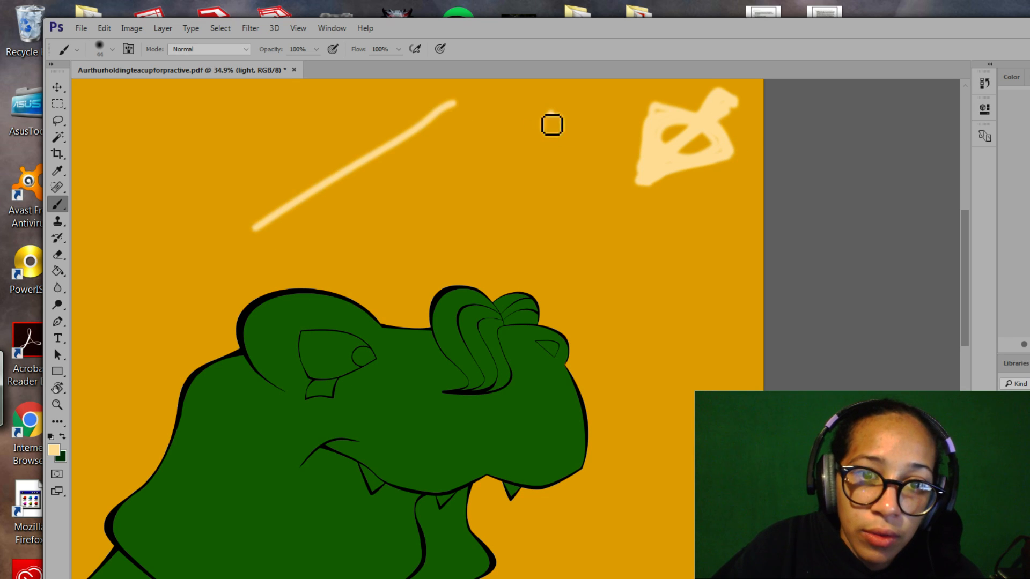
left_click_drag(552, 113, 391, 232)
left_click_drag(617, 152, 494, 250)
left_click_drag(702, 197, 564, 292)
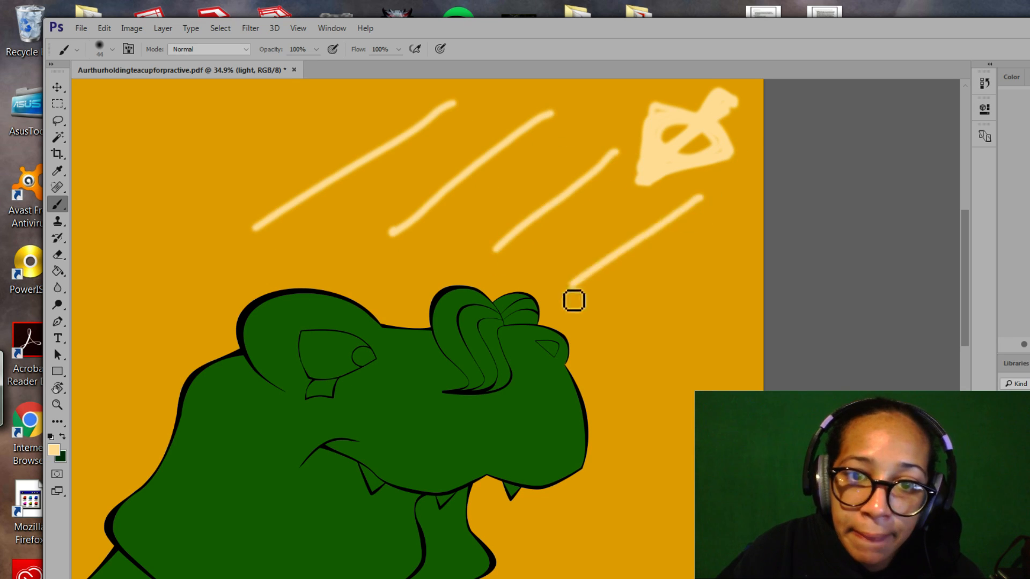
left_click_drag(742, 250, 603, 354)
mouse_move(756, 317)
left_mouse_down()
mouse_move(684, 392)
mouse_move(603, 436)
left_mouse_up()
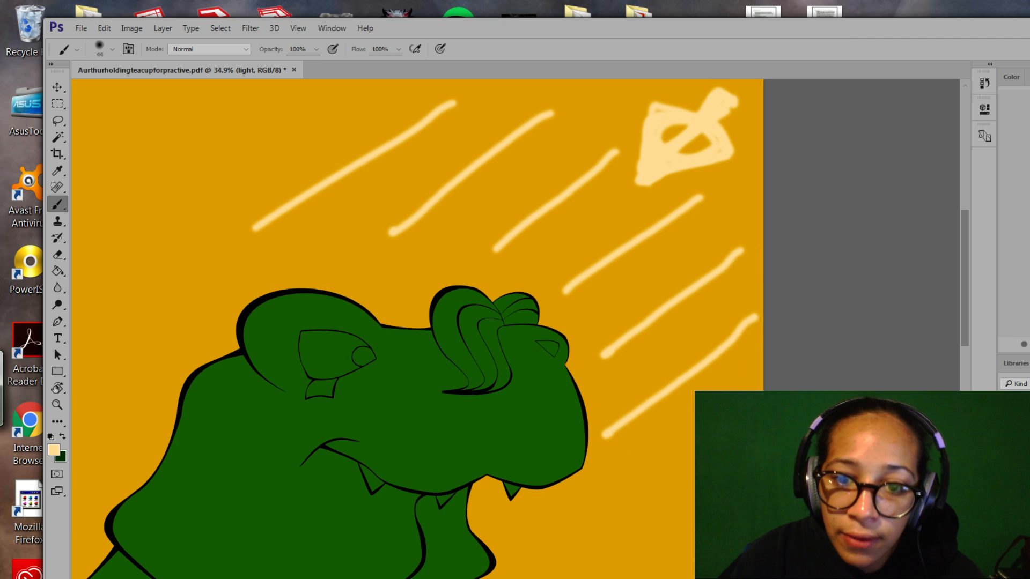
left_click_drag(751, 410, 587, 530)
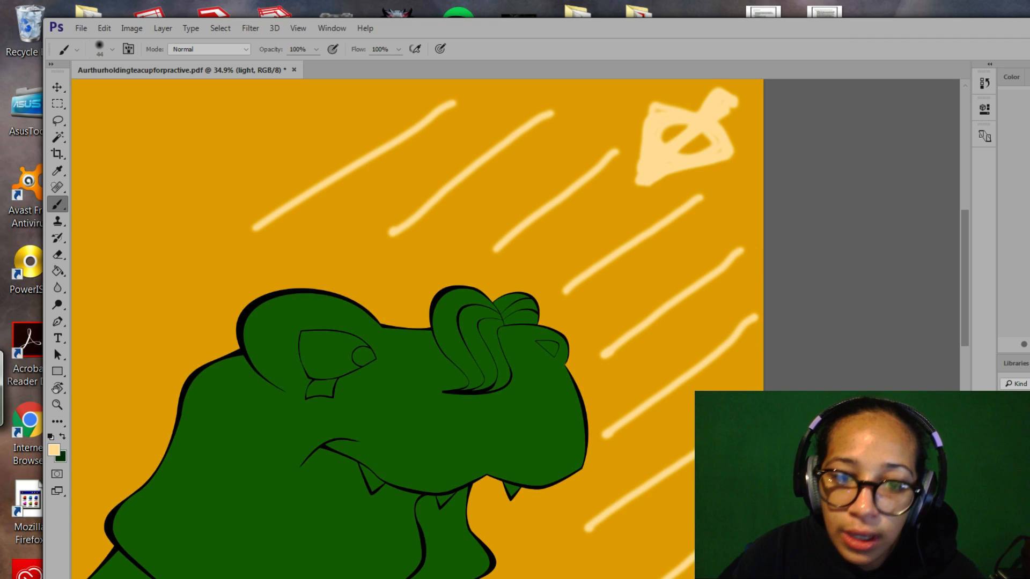
Paint a long diagonal yellow streak across the top of the background.
mouse_move(471, 241)
left_mouse_down()
mouse_move(556, 306)
mouse_move(628, 319)
left_mouse_up()
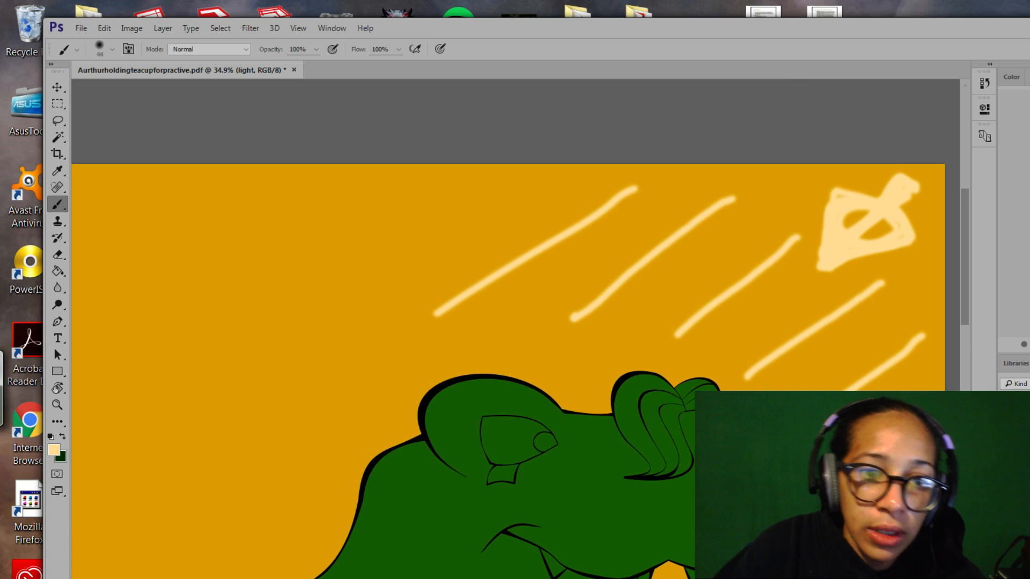
left_click_drag(446, 185, 161, 341)
left_click_drag(561, 379, 556, 147)
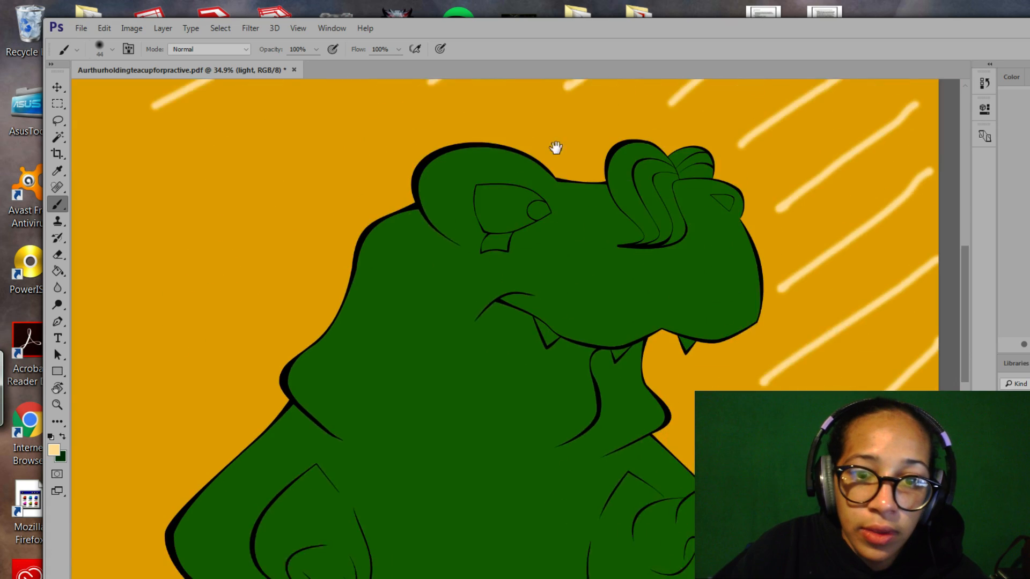
left_click_drag(771, 348, 679, 294)
left_click_drag(704, 389, 589, 290)
mouse_move(703, 321)
left_mouse_down()
mouse_move(629, 246)
mouse_move(540, 311)
left_mouse_up()
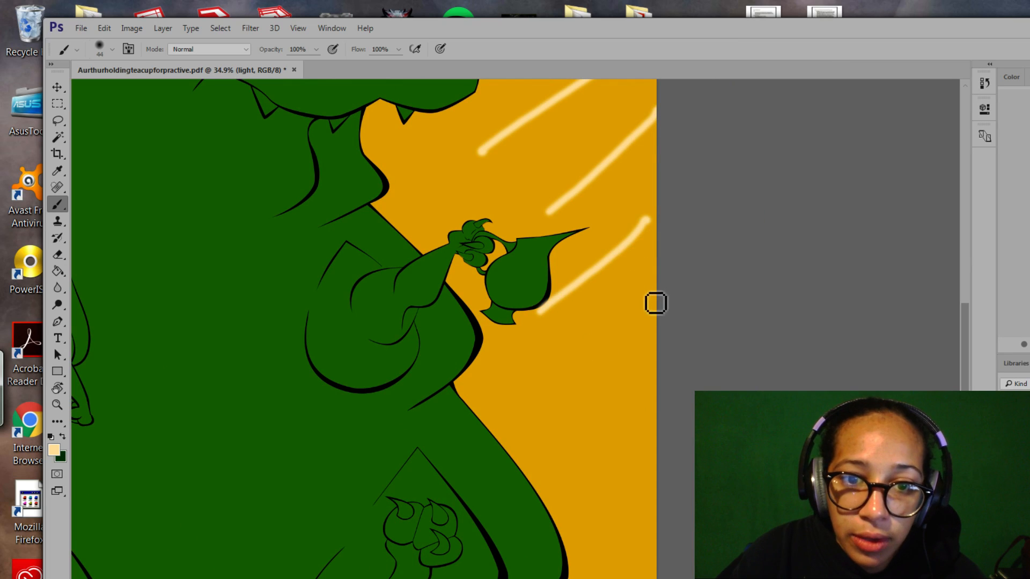
Replace a bad stroke with six parallel diagonal streaks beside and below the teacup.
key("ctrl+z")
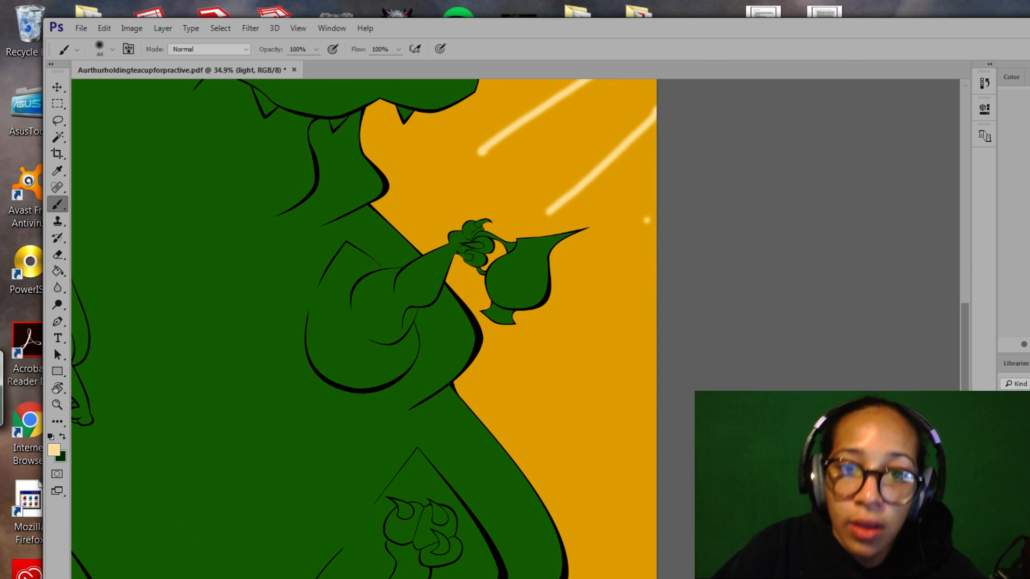
left_click_drag(656, 213, 570, 274)
mouse_move(667, 263)
left_mouse_down()
mouse_move(540, 352)
mouse_move(498, 369)
left_mouse_up()
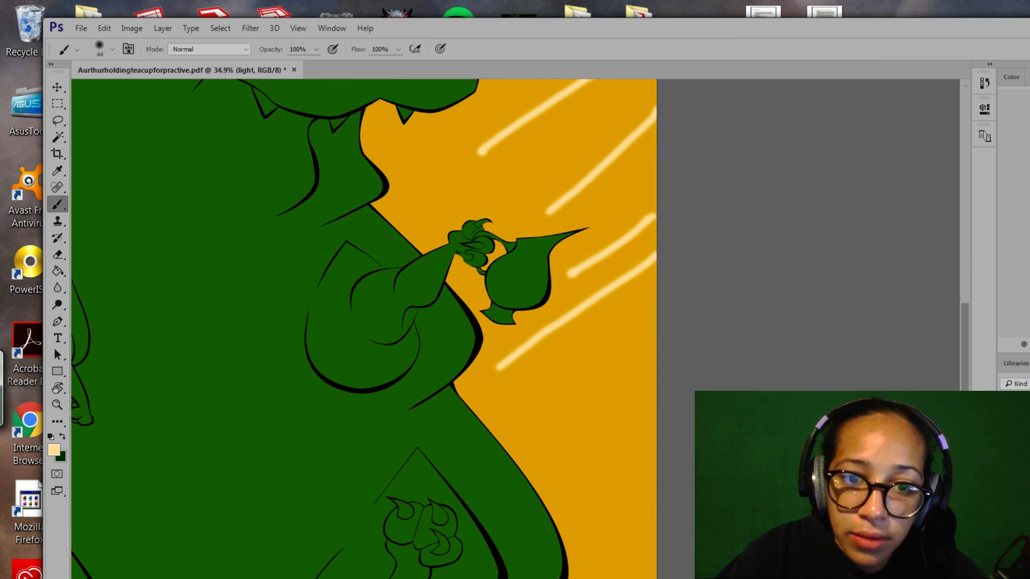
left_click_drag(655, 322, 538, 412)
left_click_drag(652, 396, 570, 462)
left_click_drag(651, 474, 592, 523)
left_click_drag(655, 529, 623, 561)
mouse_move(383, 329)
left_mouse_down()
mouse_move(679, 444)
mouse_move(637, 403)
mouse_move(656, 378)
mouse_move(610, 186)
mouse_move(450, 288)
mouse_move(439, 321)
mouse_move(380, 336)
left_mouse_up()
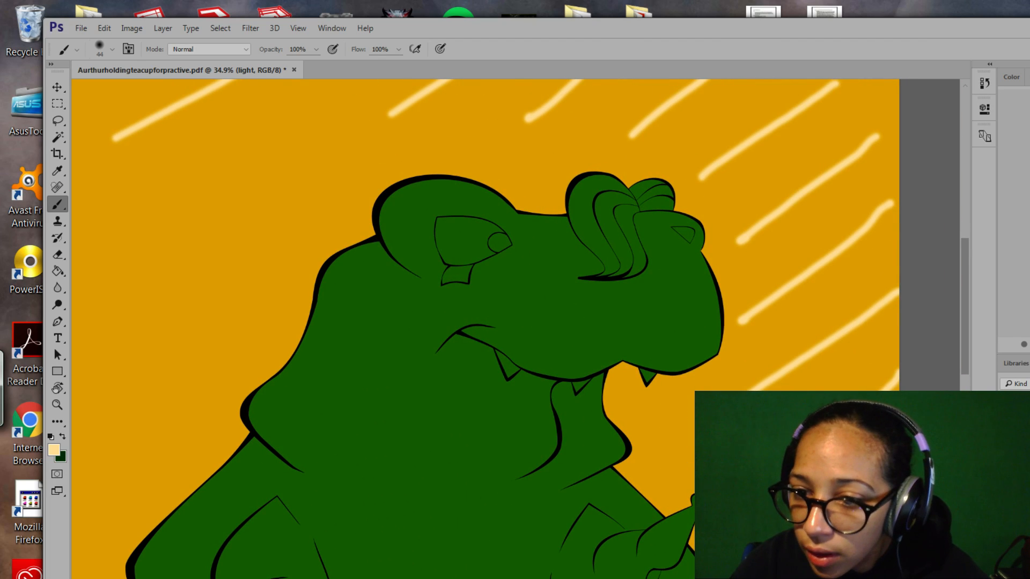
Reselect the shadows layer, dismiss its Layer Style dialog, take the Lasso tool and pan to the body.
left_click(1018, 473)
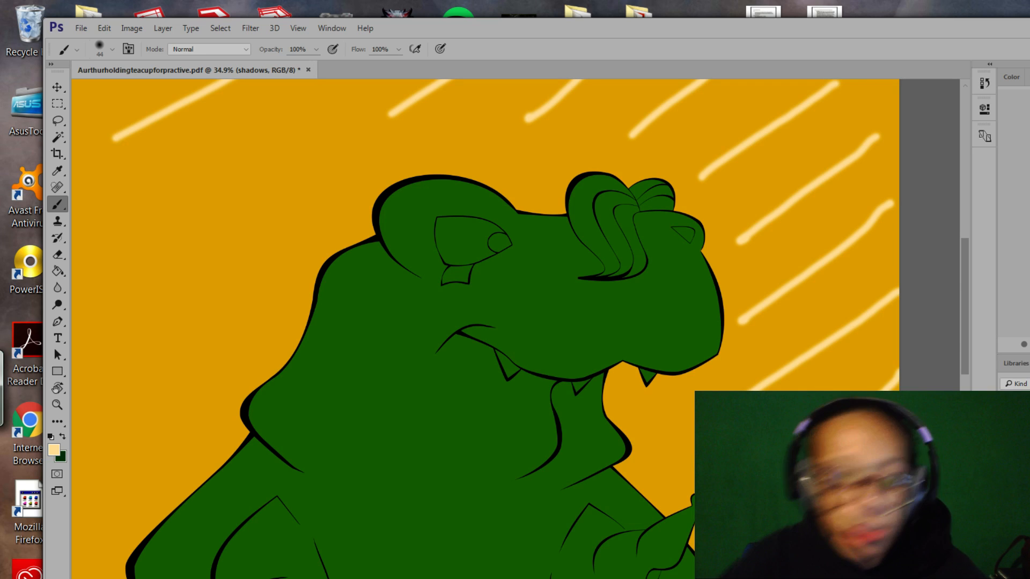
double_click(1018, 472)
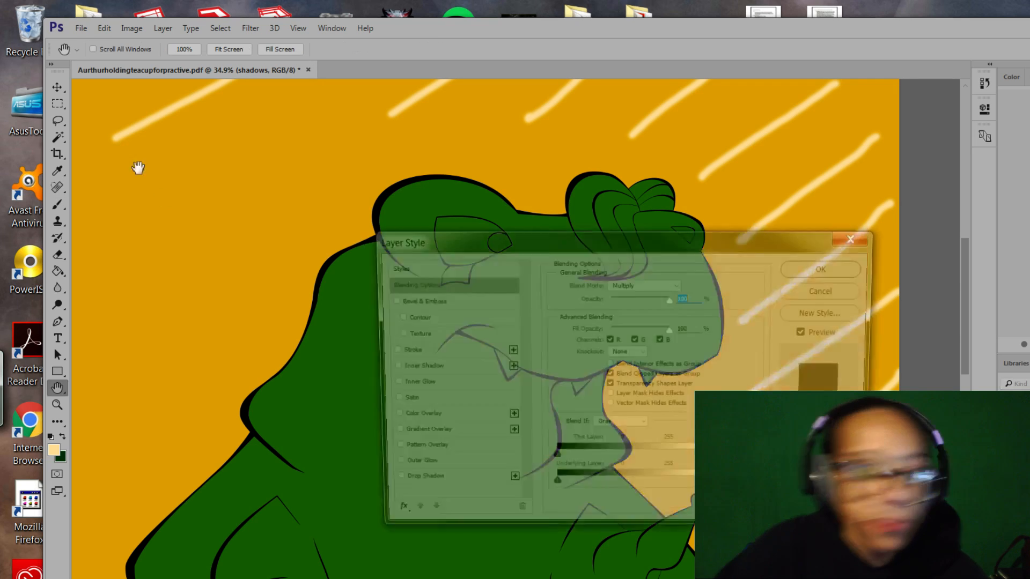
left_click(829, 290)
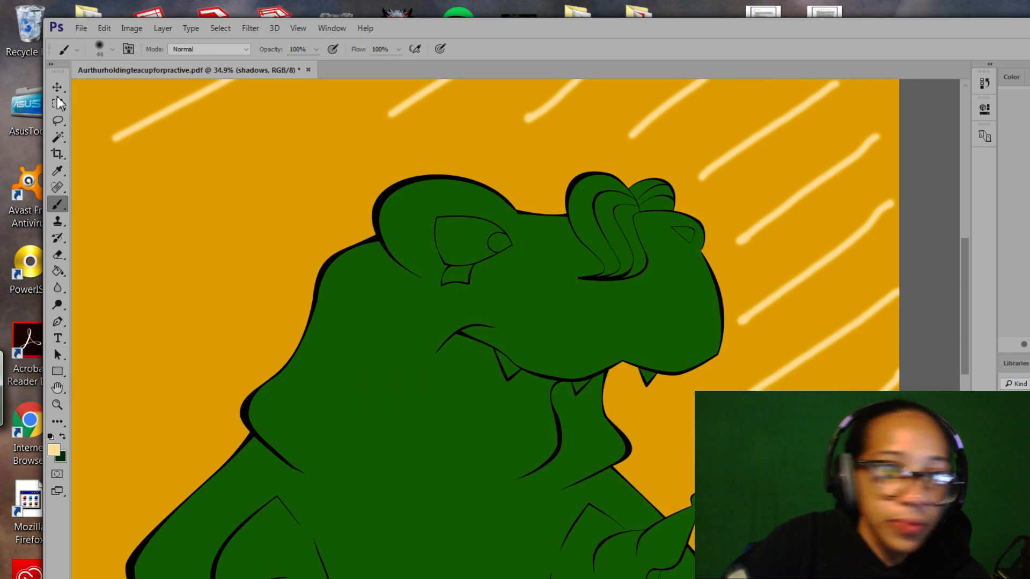
left_click(57, 120)
mouse_move(346, 346)
left_mouse_down()
mouse_move(464, 184)
mouse_move(553, 148)
left_mouse_up()
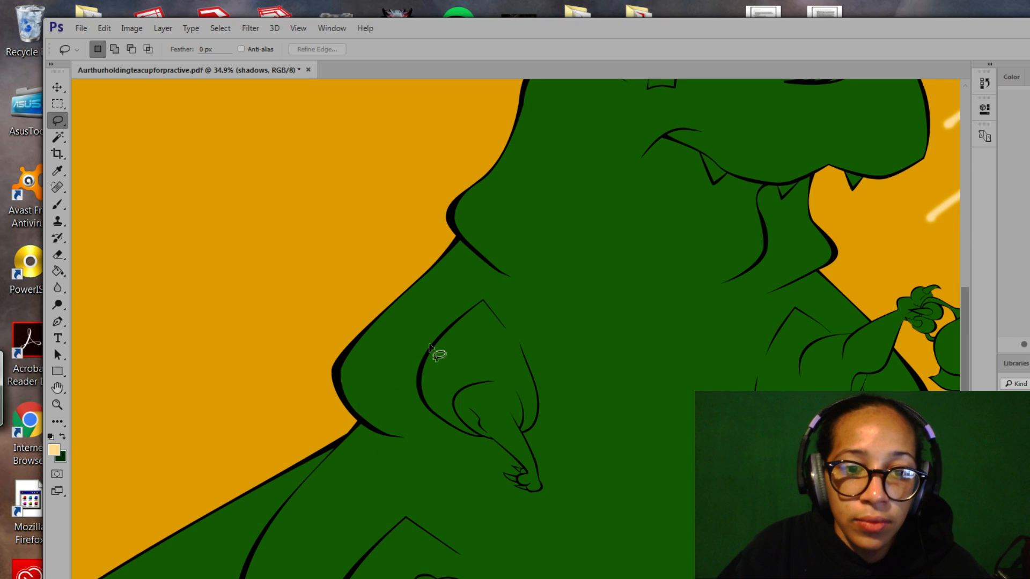
Zoom to the lower body and lasso a shadow area along the left leg, extending it up the leg.
mouse_move(403, 392)
left_mouse_down()
mouse_move(424, 375)
mouse_move(465, 220)
mouse_move(454, 215)
left_mouse_up()
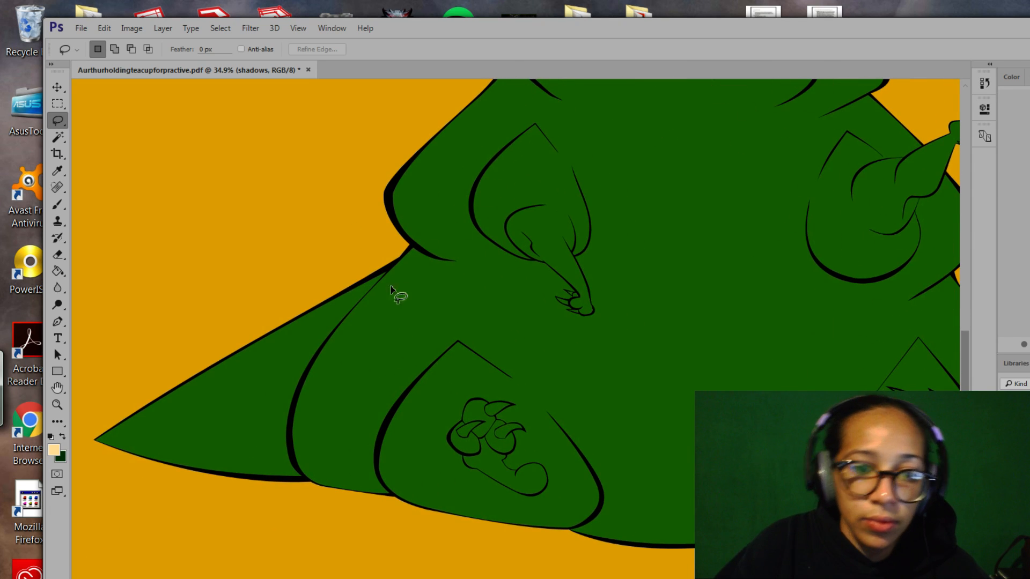
left_click_drag(524, 249, 472, 317)
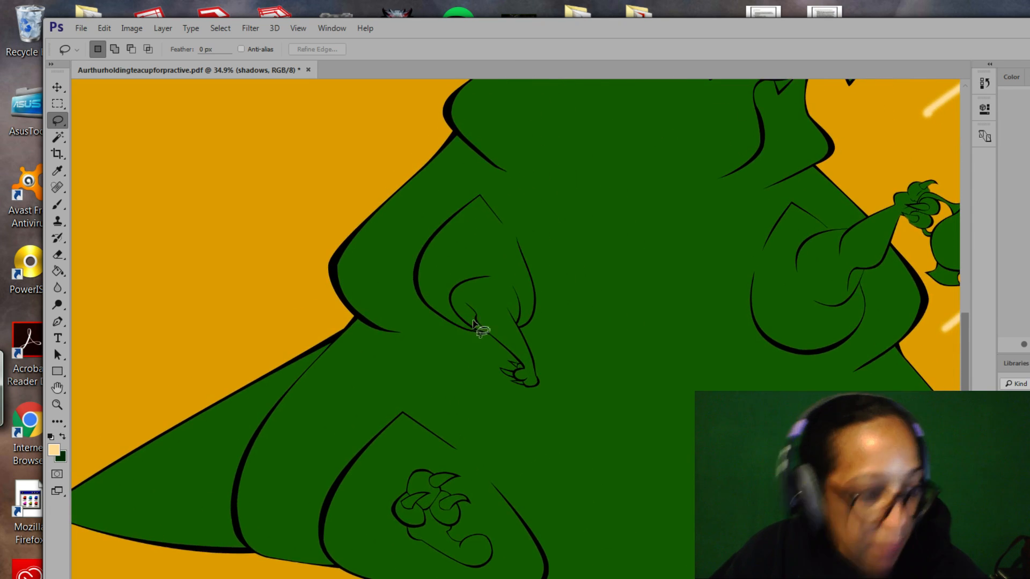
key("z")
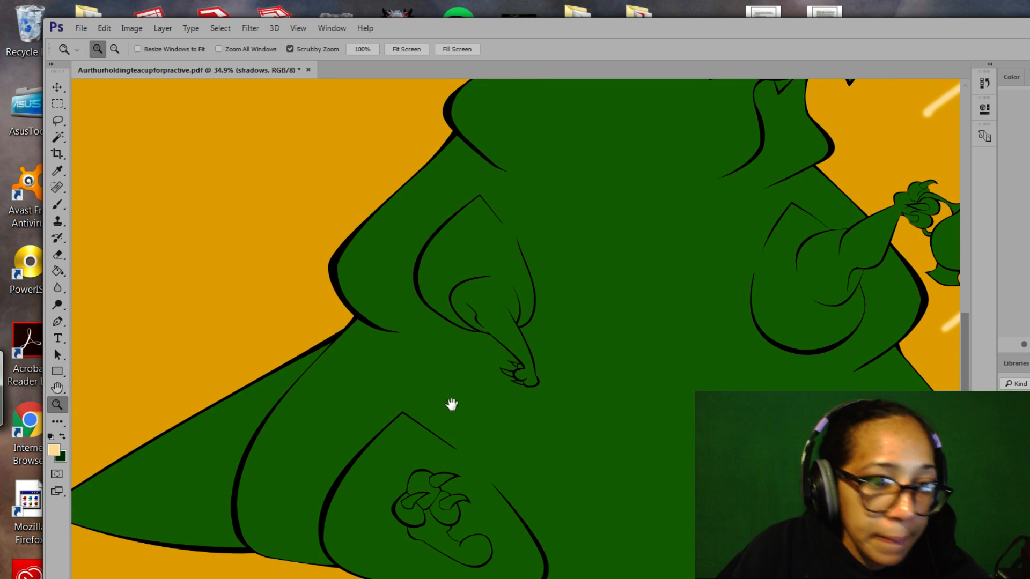
left_click_drag(463, 406, 456, 398)
scroll(457, 398, "down", 5)
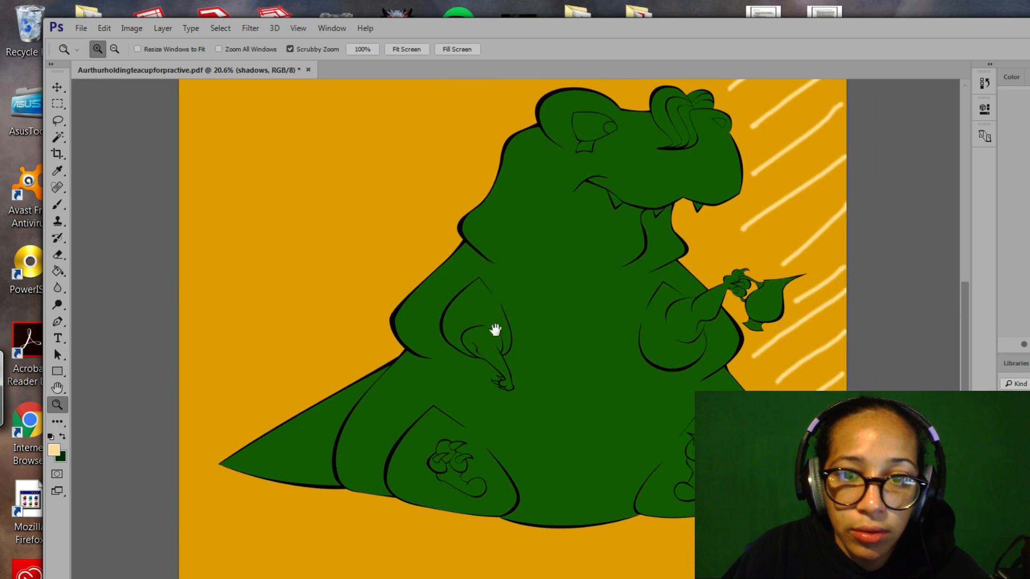
left_click_drag(489, 368, 477, 416)
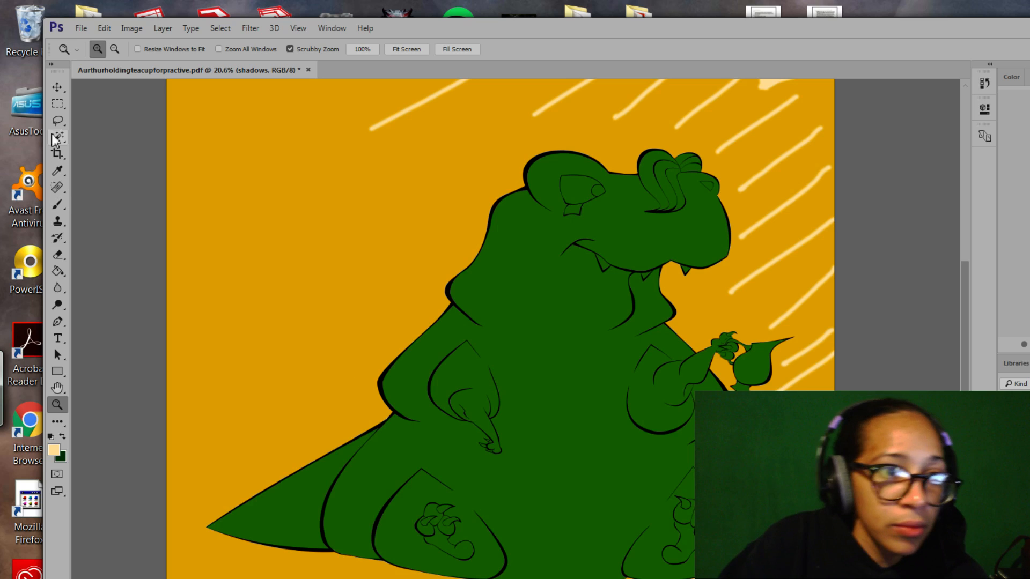
left_click(57, 121)
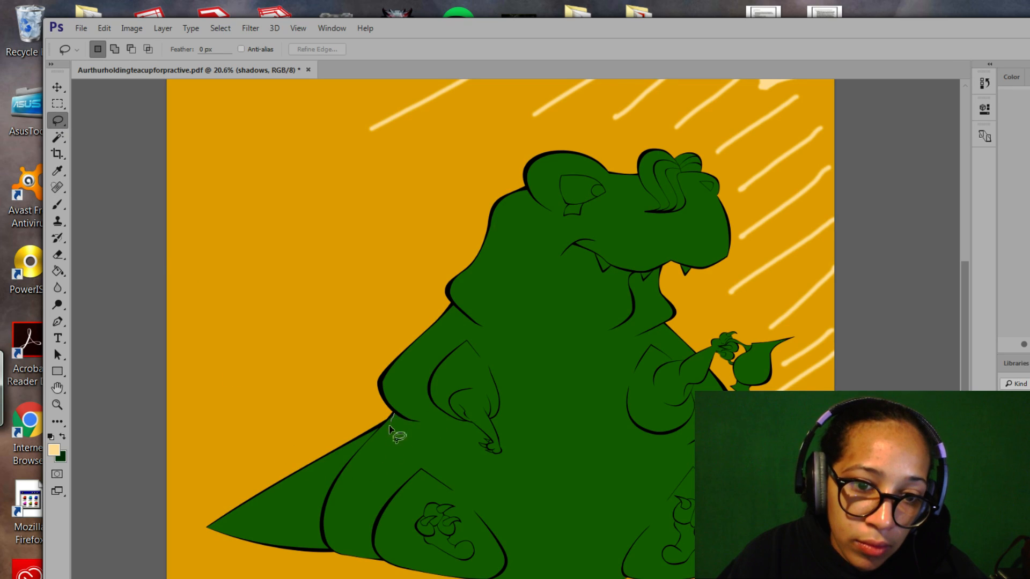
left_click_drag(413, 480, 412, 478)
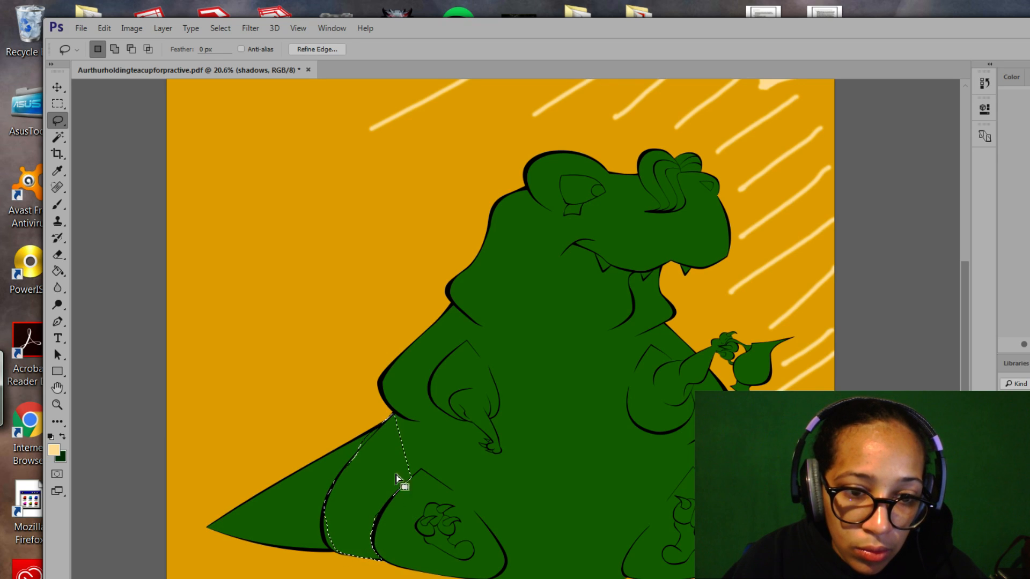
left_click_drag(437, 490, 514, 405)
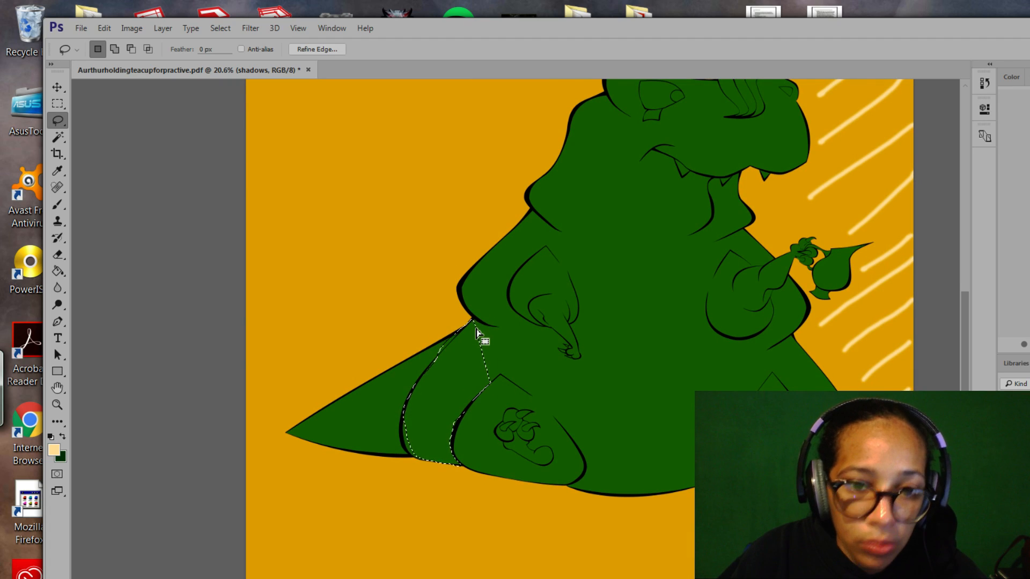
key("shift")
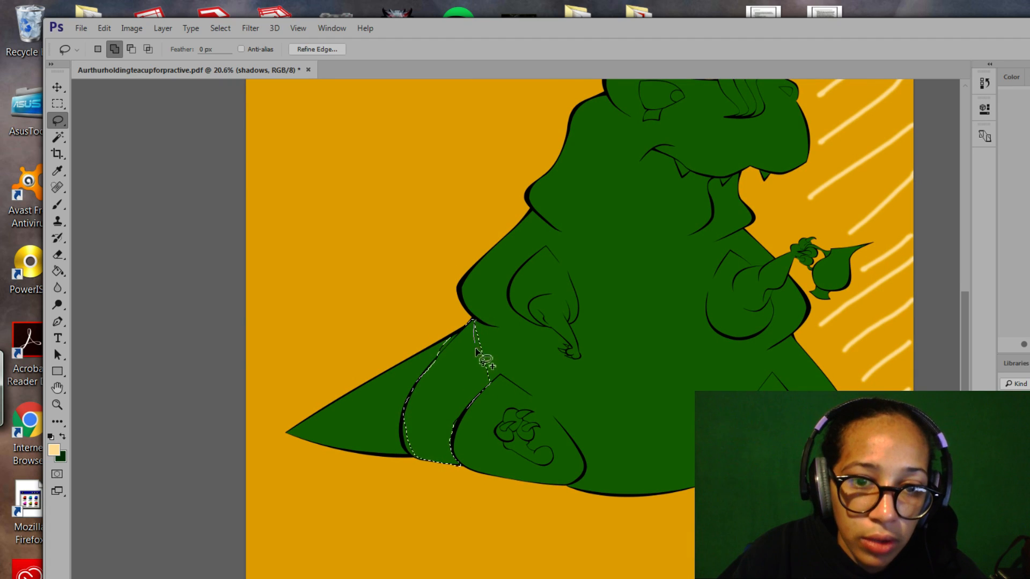
left_click_drag(496, 382, 495, 376)
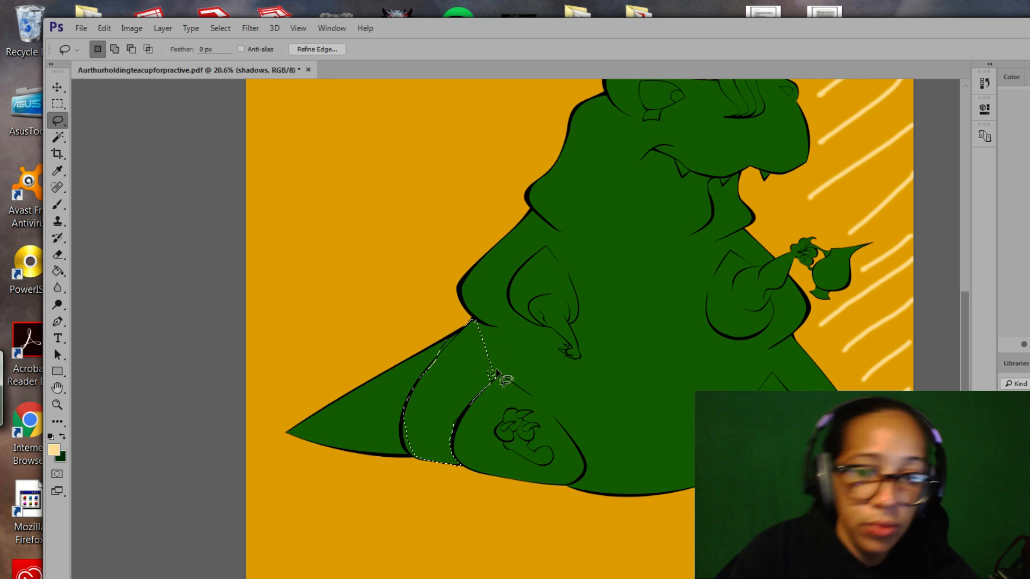
Trim the excess beside the leg and add the strip down along the tail edge.
key("alt")
key("alt")
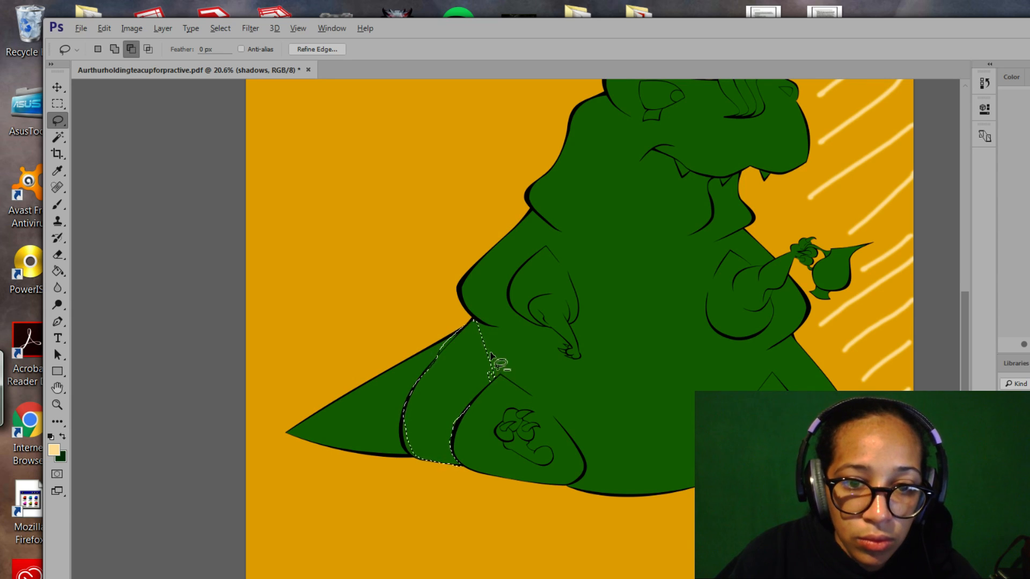
mouse_move(475, 325)
left_mouse_down()
mouse_move(482, 363)
mouse_move(515, 405)
left_mouse_up()
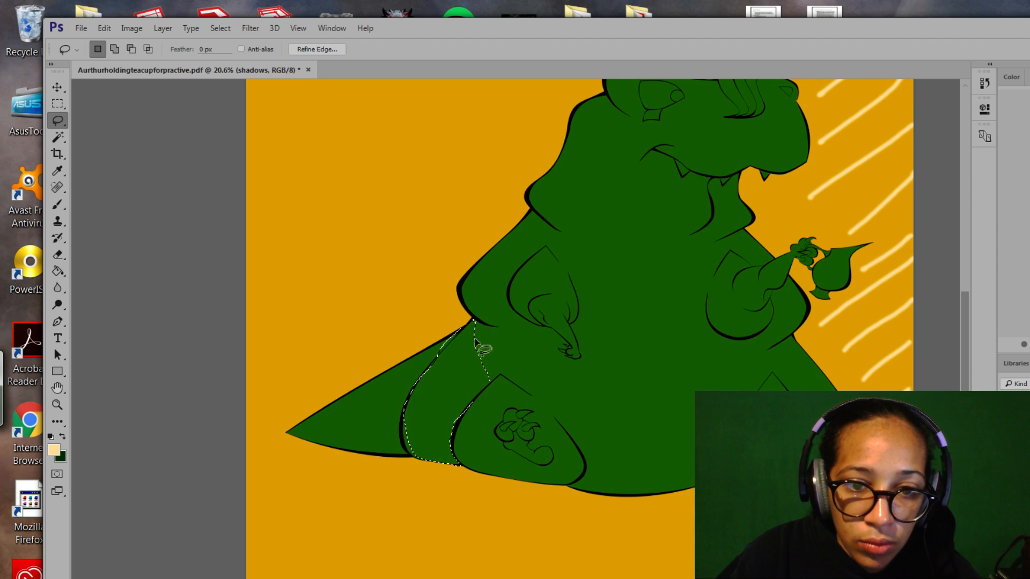
key("alt")
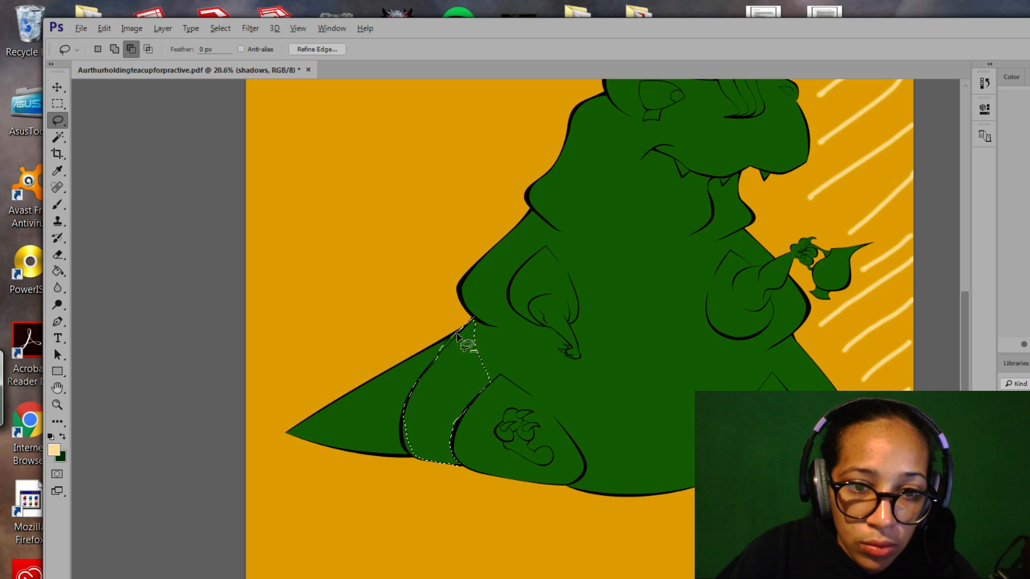
left_click_drag(430, 360, 475, 320)
key("alt")
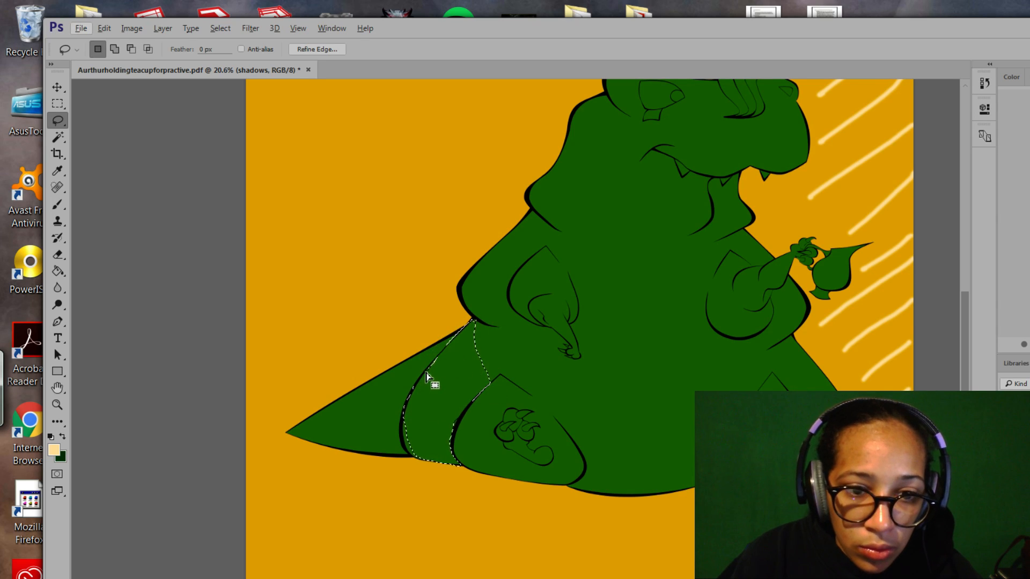
key("shift")
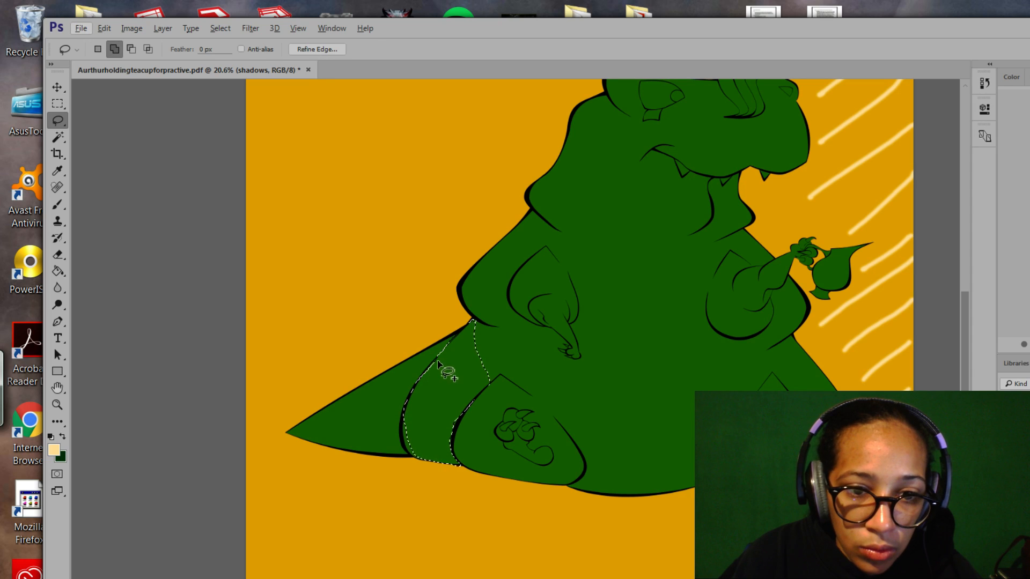
left_click_drag(440, 357, 403, 417)
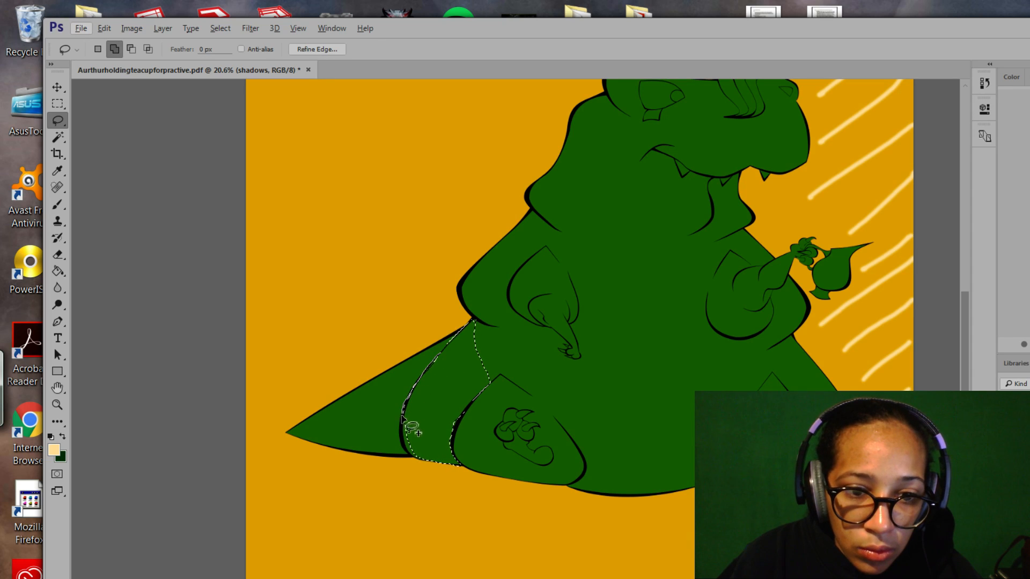
left_click_drag(418, 459, 448, 465)
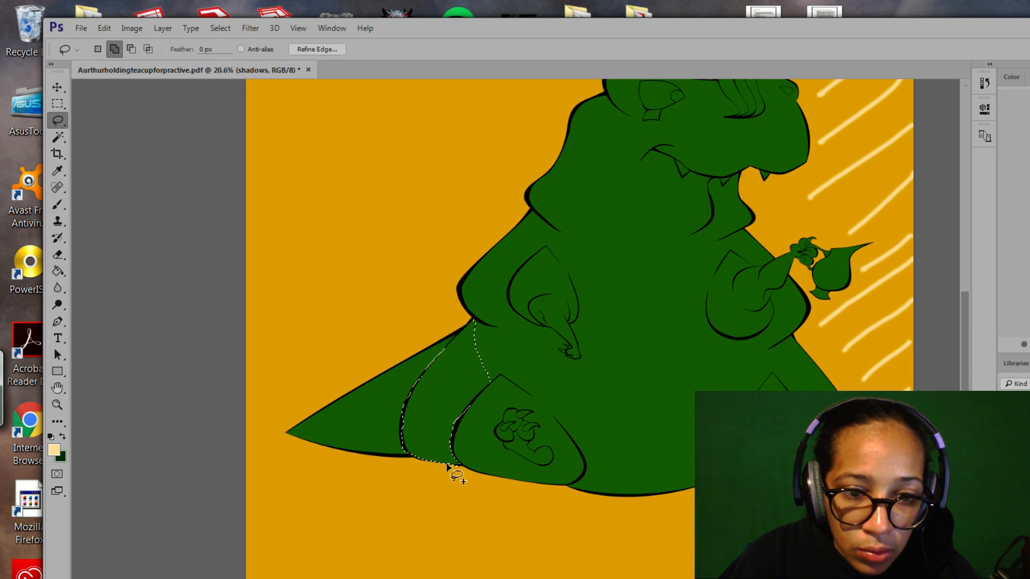
Add the tail's upper area toward its tip, then trim the selection along the tail's edge.
left_click_drag(521, 395, 593, 375)
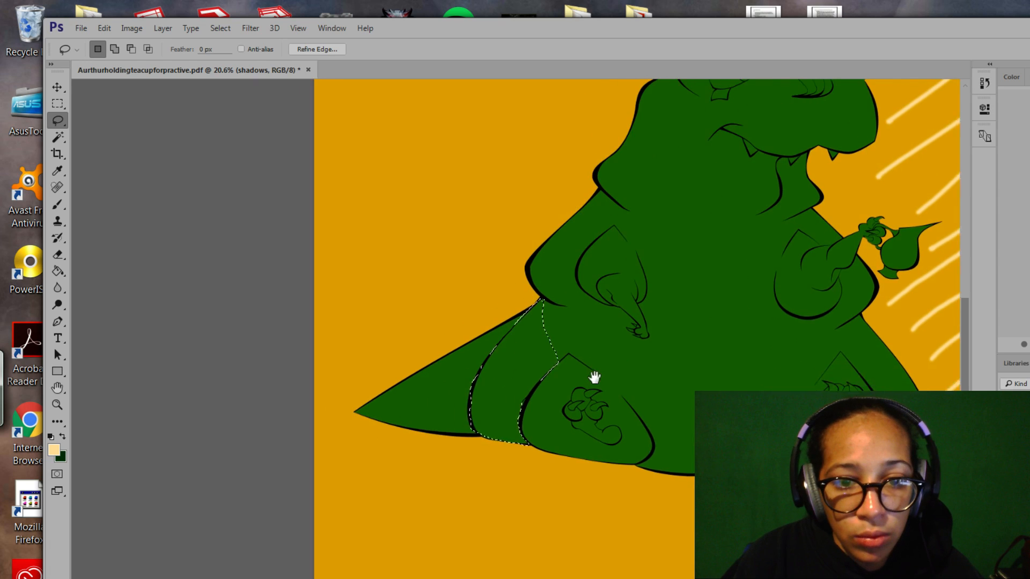
key("shift")
mouse_move(538, 309)
left_mouse_down()
mouse_move(433, 370)
mouse_move(423, 404)
mouse_move(483, 434)
left_mouse_up()
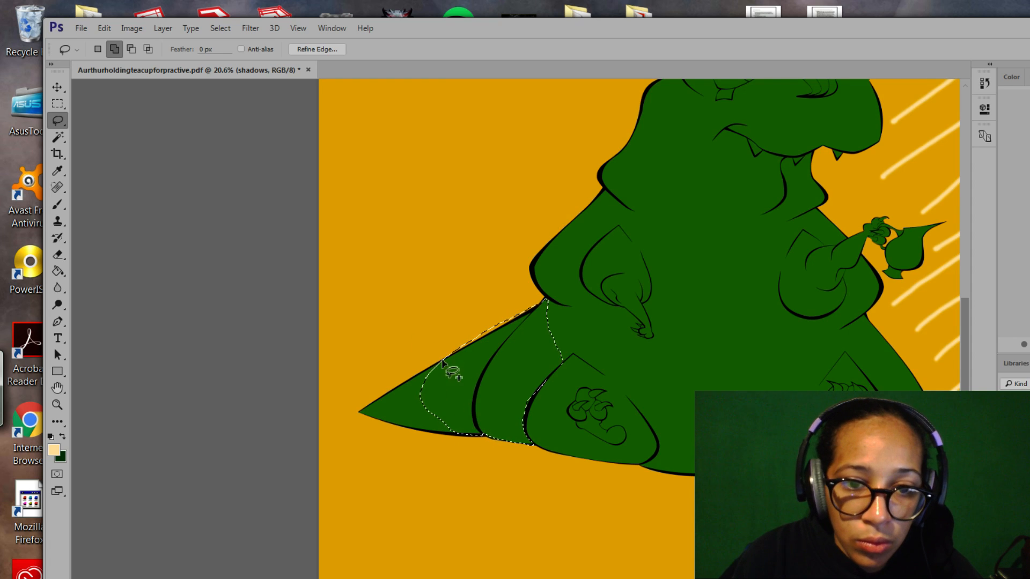
mouse_move(442, 360)
left_mouse_down()
mouse_move(359, 413)
mouse_move(451, 436)
left_mouse_up()
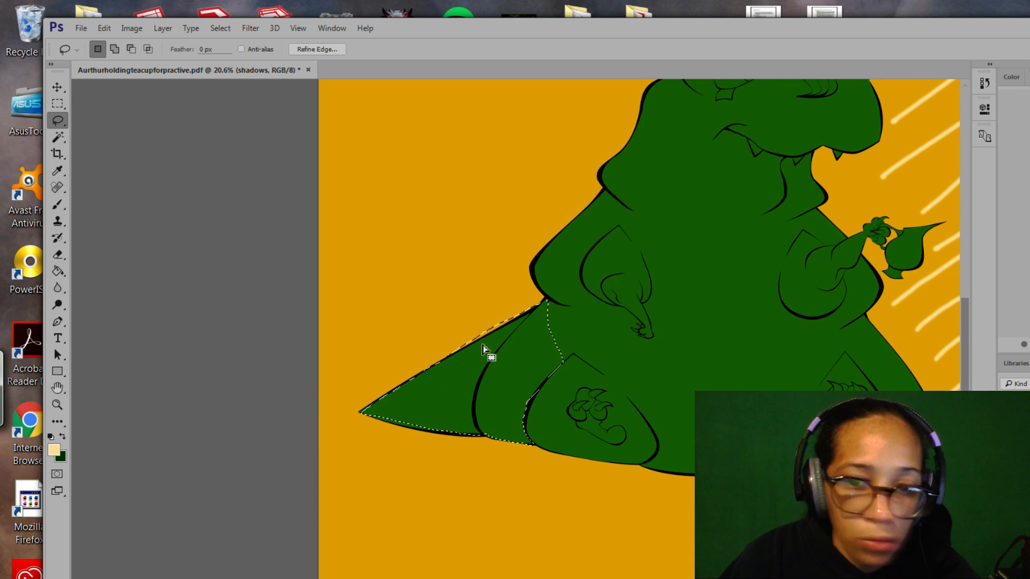
key("alt")
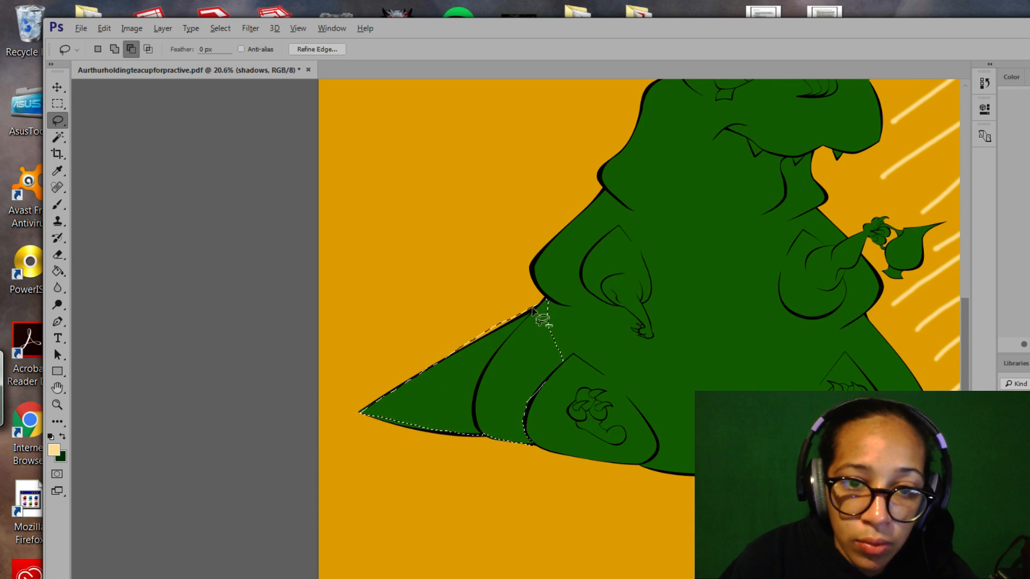
mouse_move(489, 335)
left_mouse_down()
mouse_move(445, 352)
mouse_move(535, 311)
left_mouse_up()
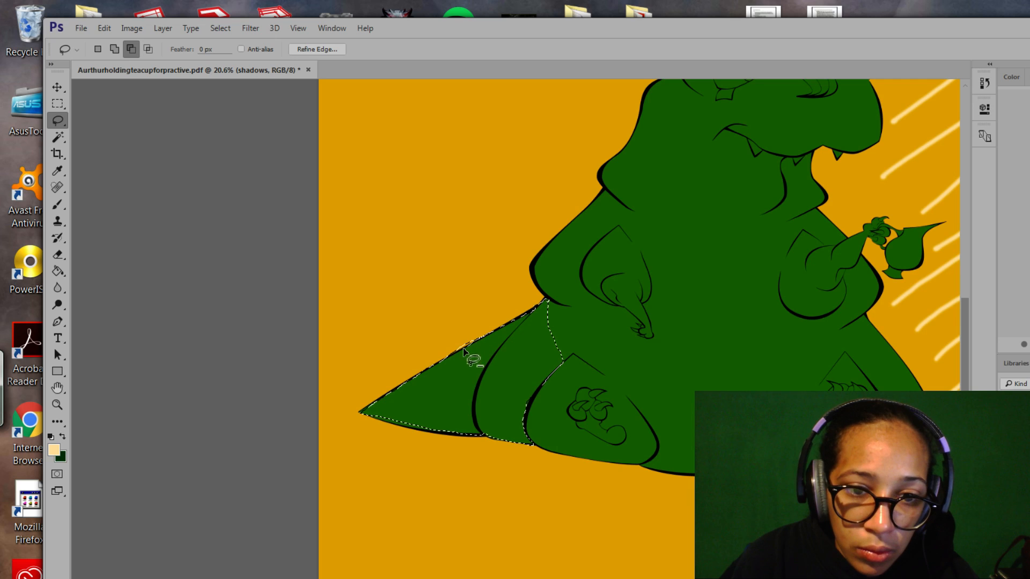
left_click_drag(440, 358, 481, 340)
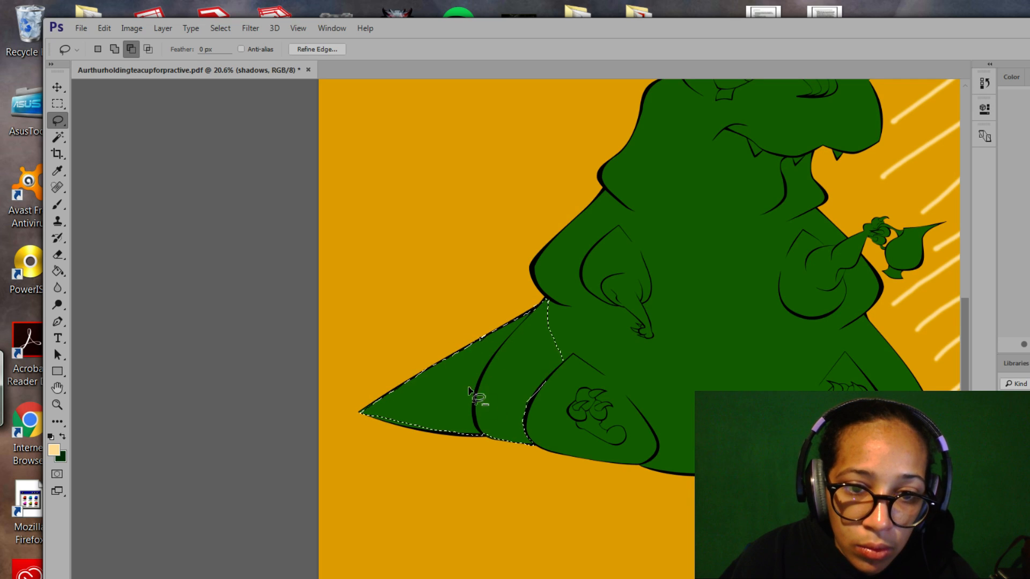
With the whole tail in view, add its lower, upper and top edges to the selection.
key("space")
left_click_drag(486, 424, 513, 408)
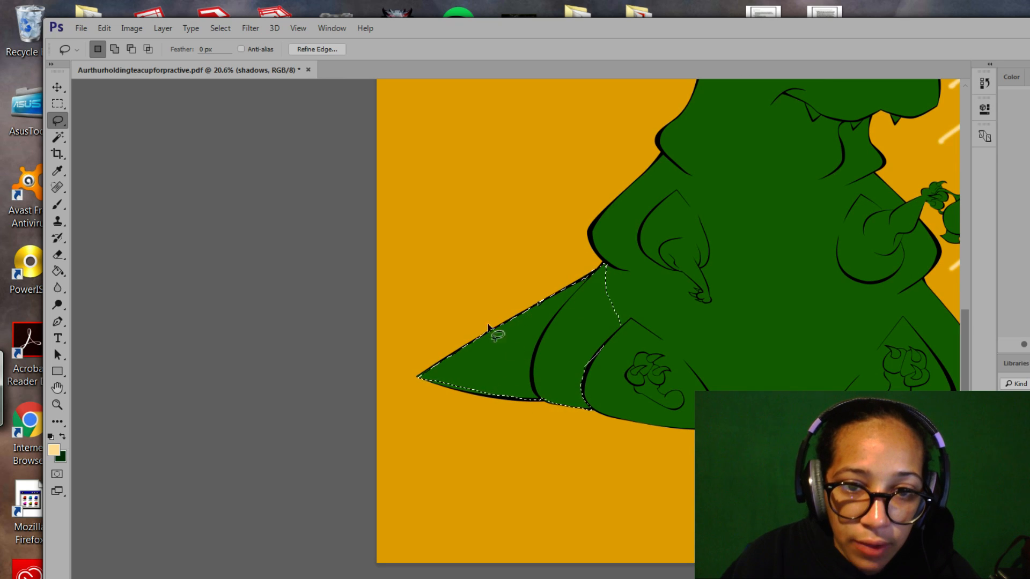
key("shift")
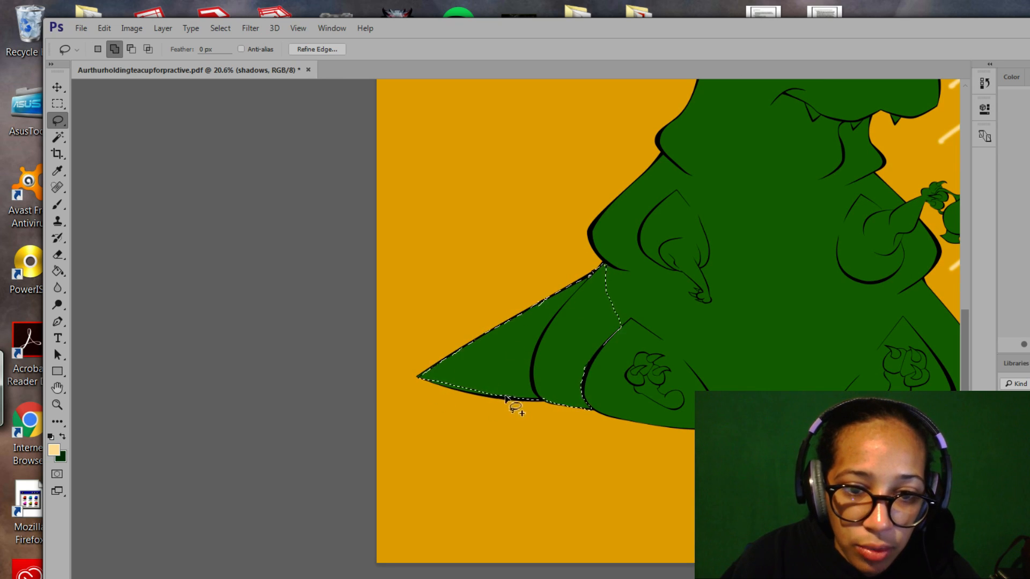
mouse_move(509, 403)
left_mouse_down()
mouse_move(419, 378)
mouse_move(490, 418)
mouse_move(510, 410)
mouse_move(507, 398)
mouse_move(490, 402)
mouse_move(517, 398)
mouse_move(572, 421)
mouse_move(512, 394)
left_mouse_up()
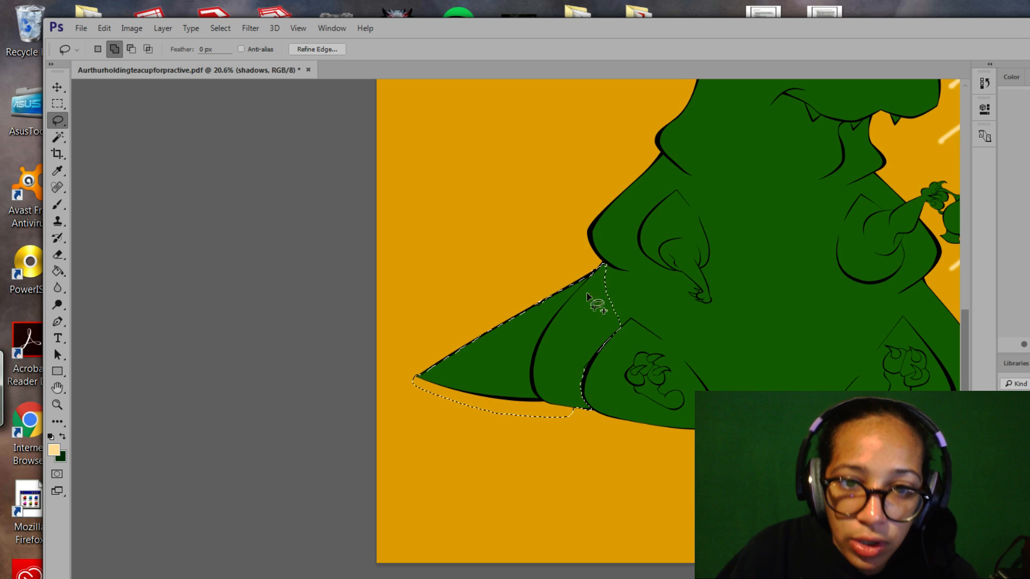
left_click_drag(601, 263, 557, 282)
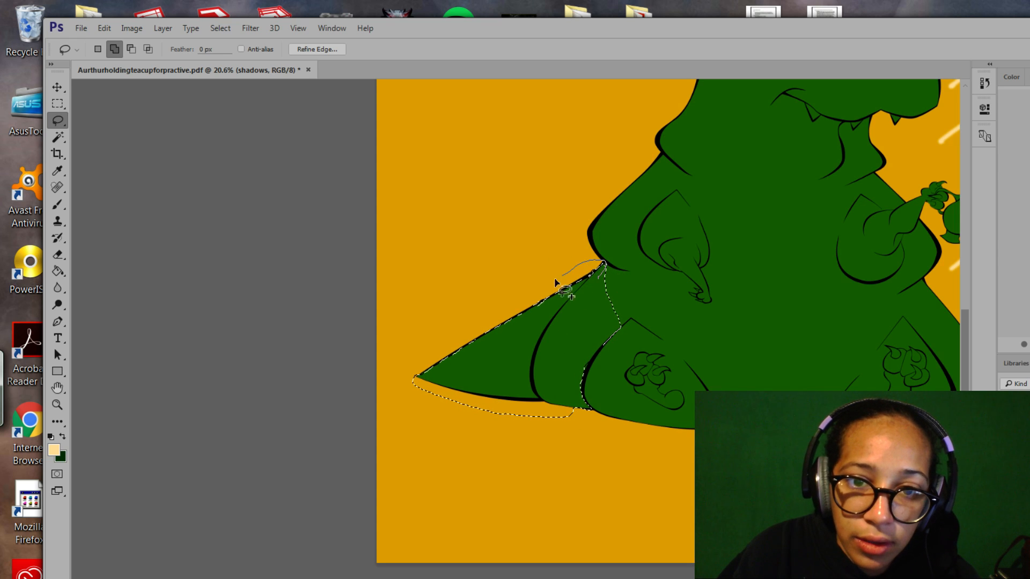
left_click_drag(434, 364, 423, 389)
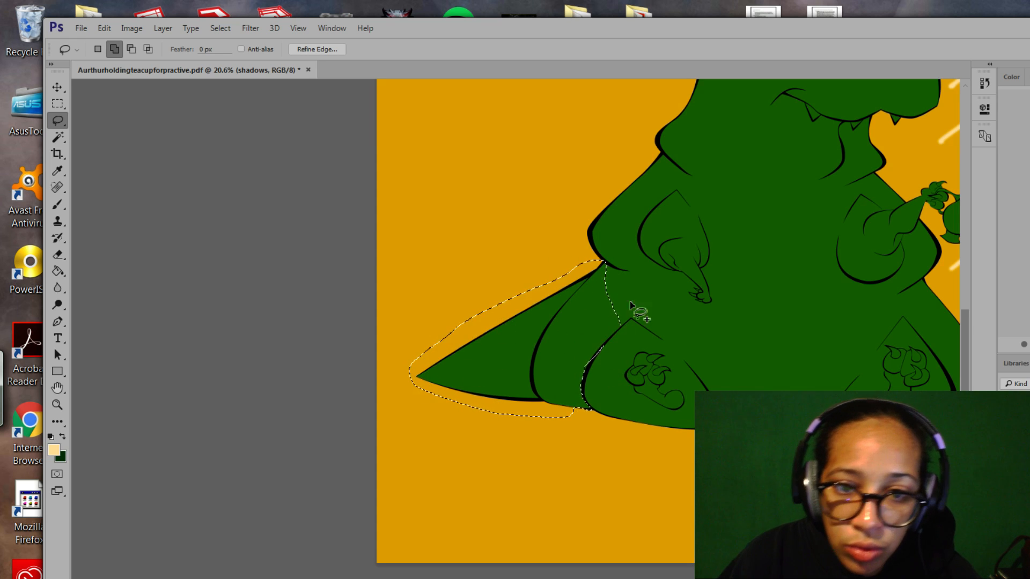
Pan over the body and add the area near the neck to the selection.
key("space")
left_click_drag(618, 301, 552, 329)
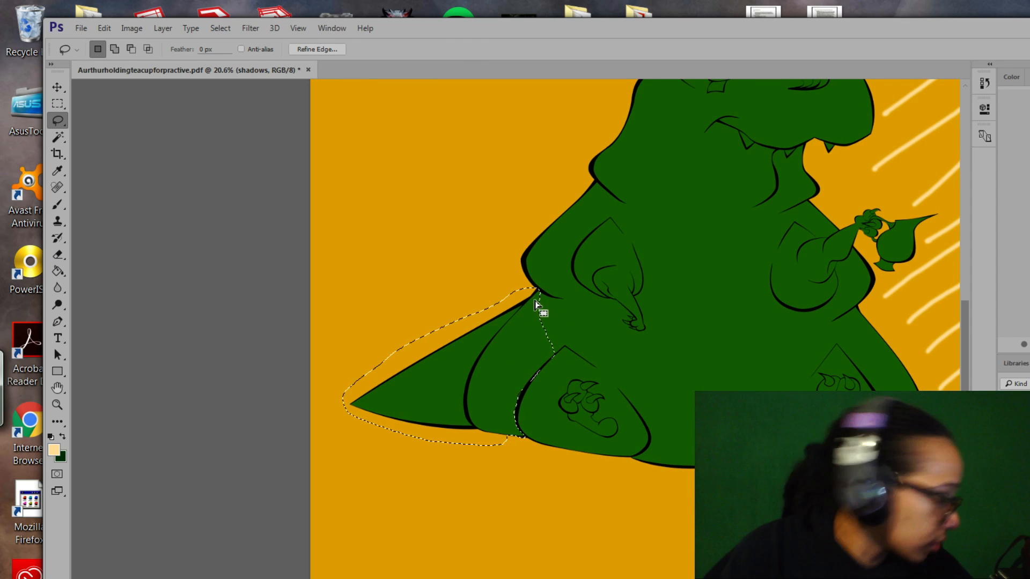
key("alt")
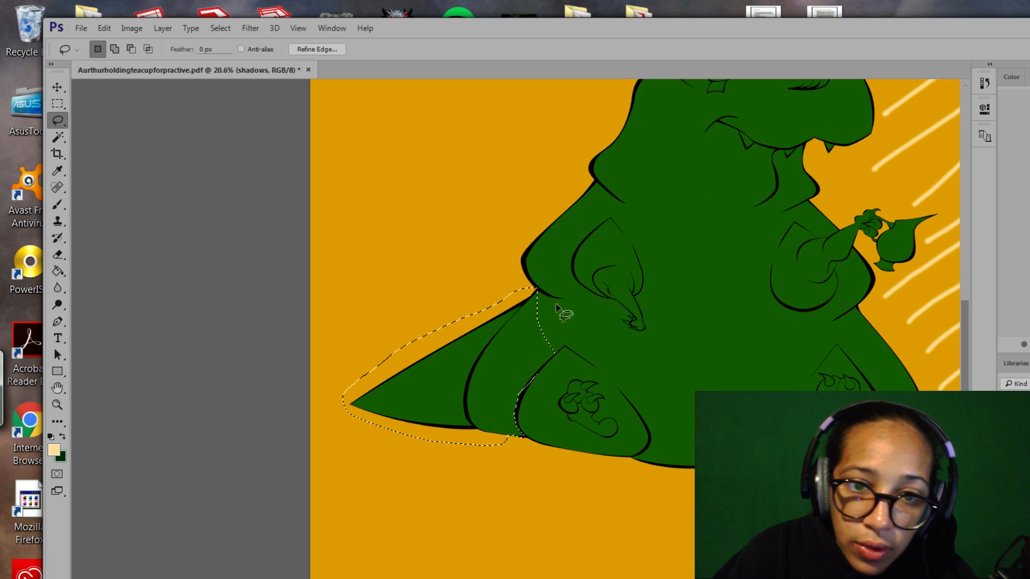
key("alt")
key("shift")
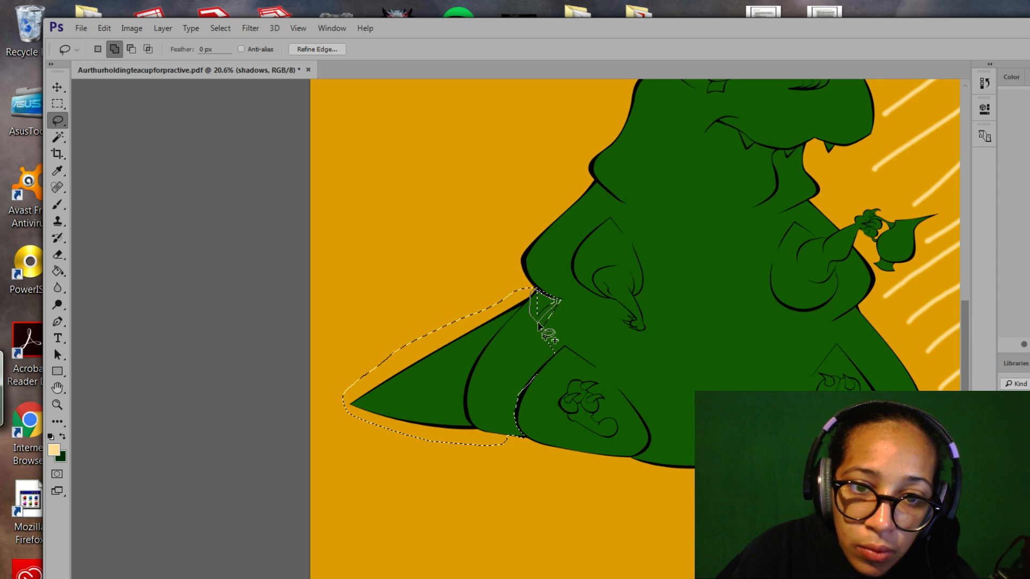
left_click_drag(539, 324, 562, 301)
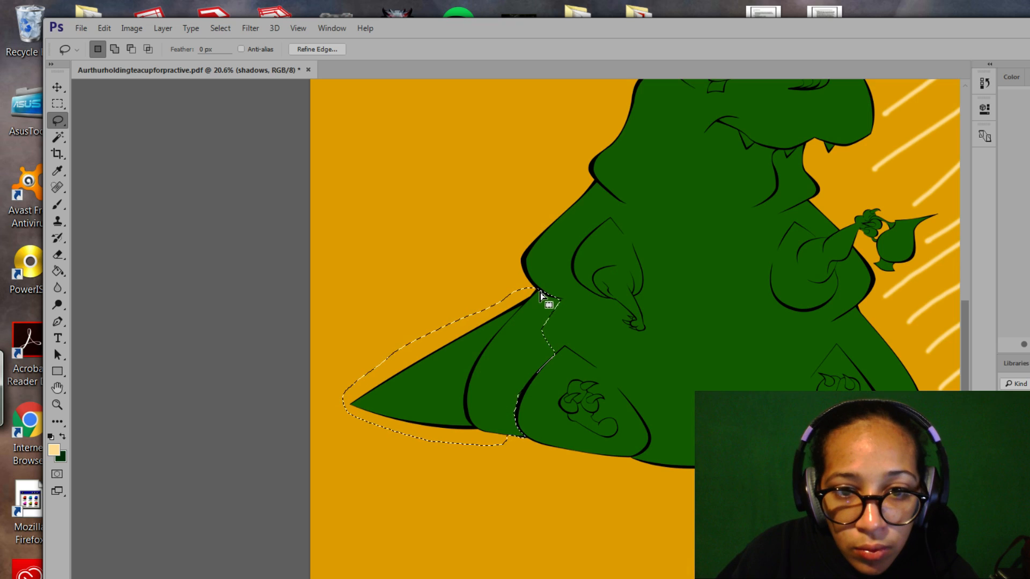
key("shift")
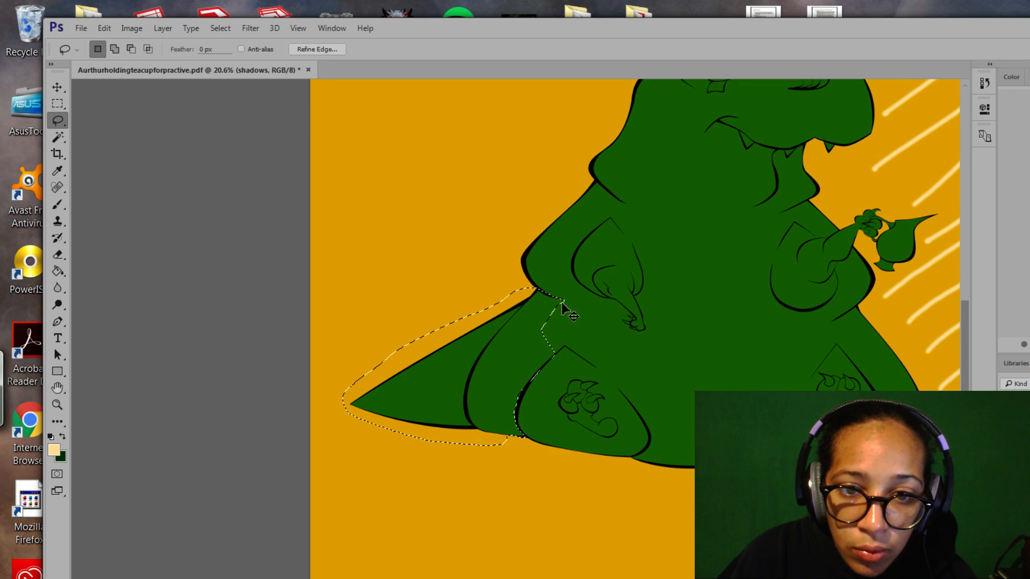
key("alt")
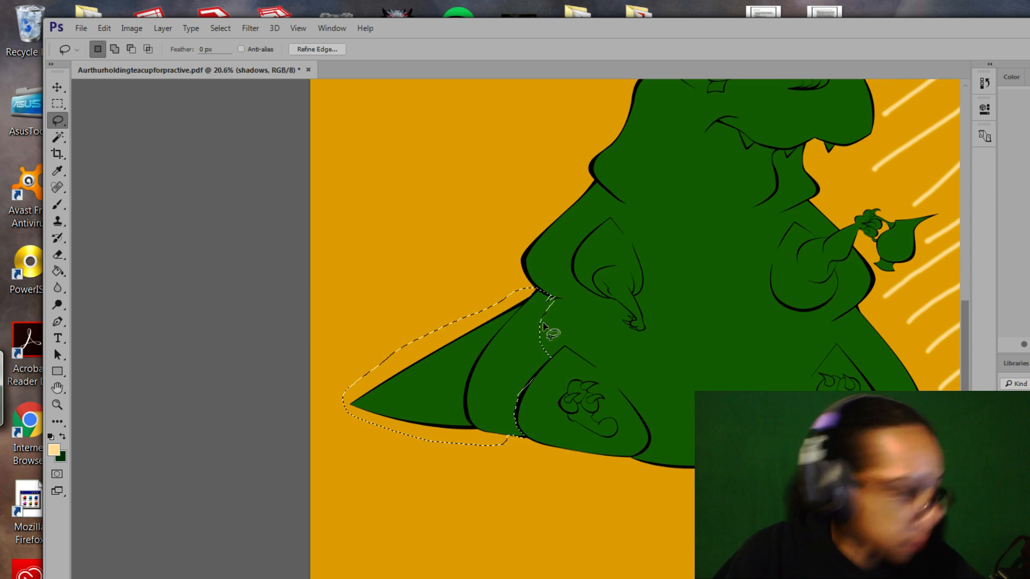
left_click(57, 405)
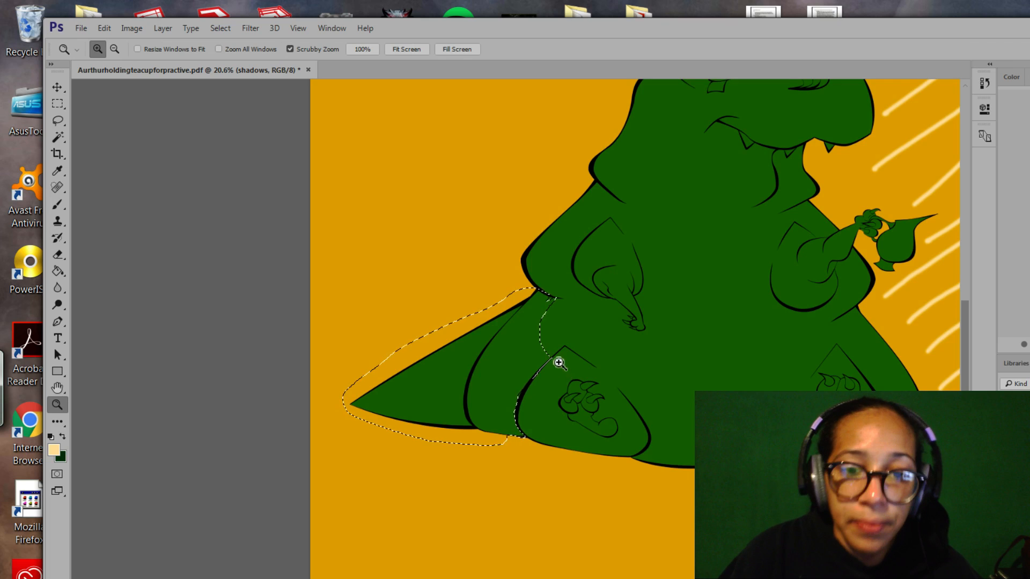
Zoom in and tighten the wing selection to the black neck line, lower outline and neck corner.
left_click_drag(558, 361, 598, 403)
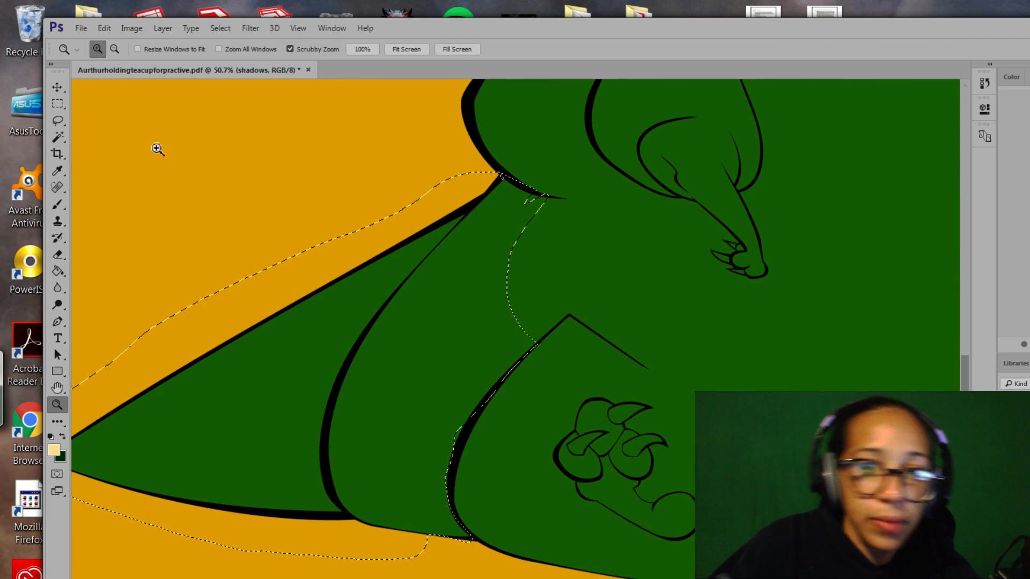
left_click(57, 120)
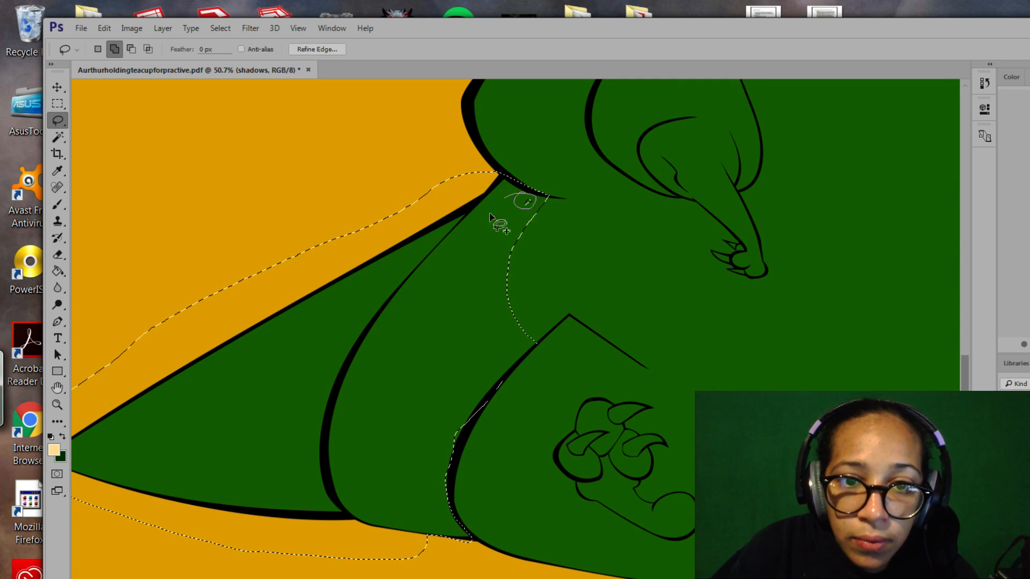
left_click_drag(489, 214, 518, 209)
key("alt")
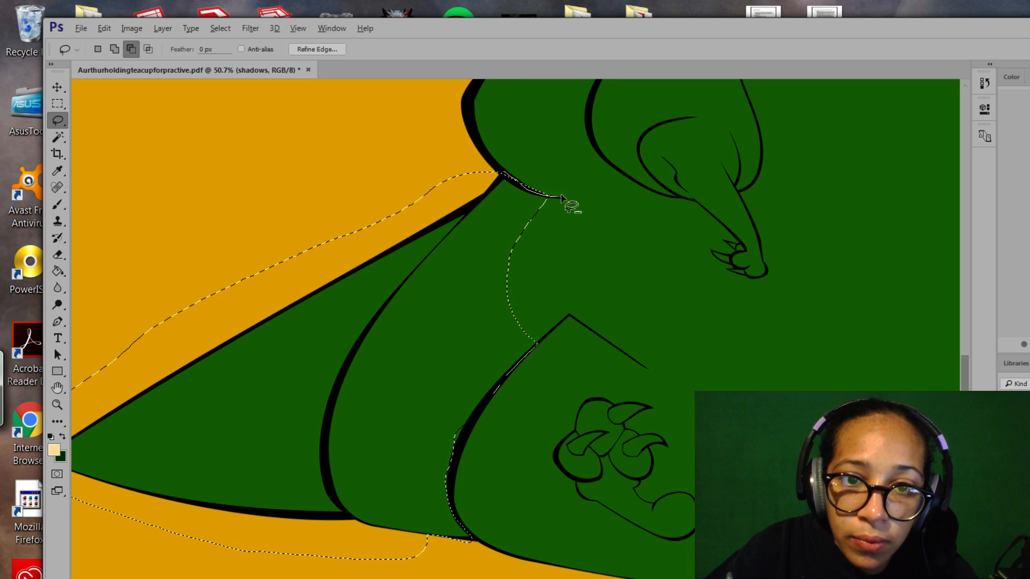
left_click_drag(561, 197, 566, 197)
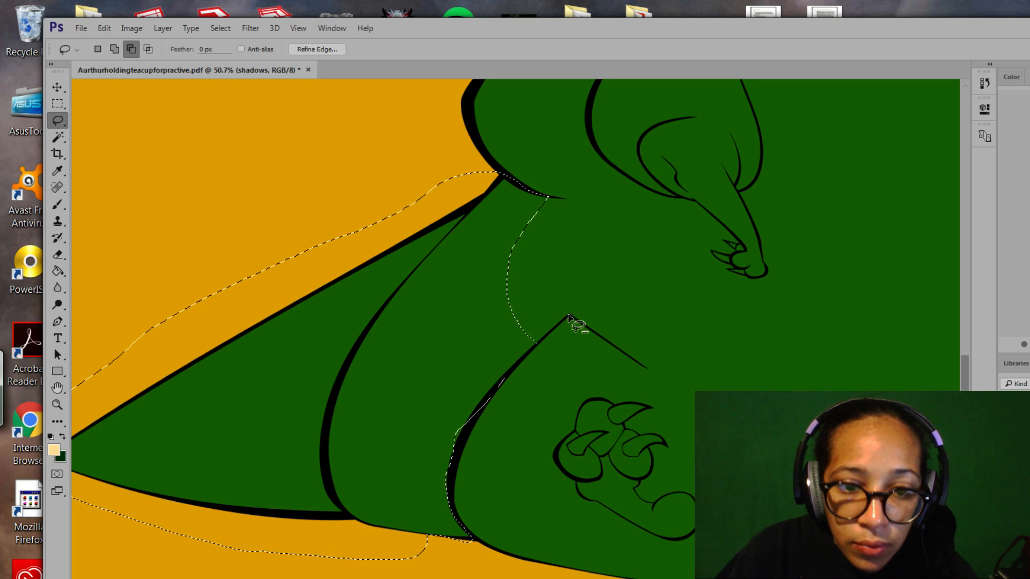
key("shift")
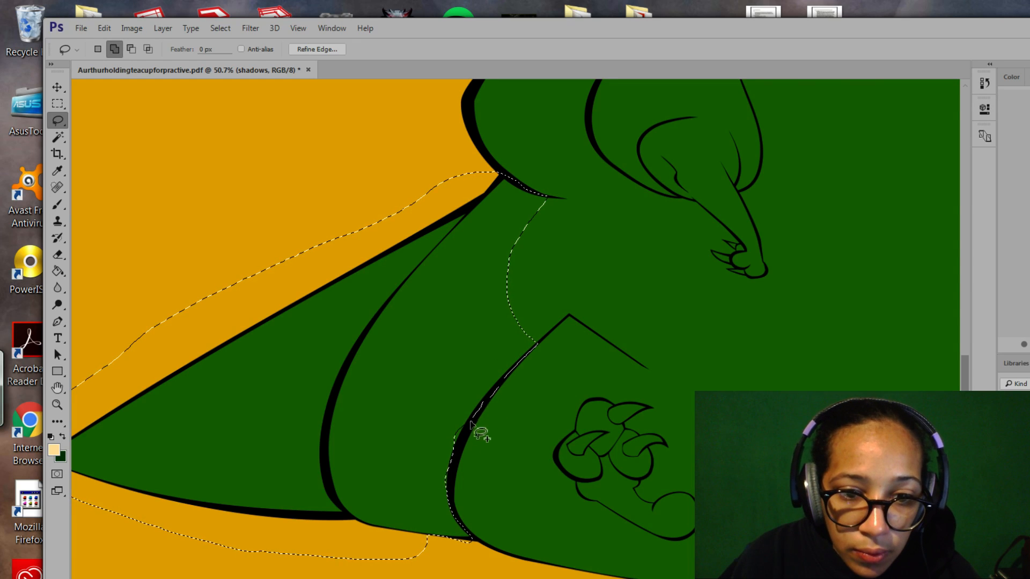
mouse_move(439, 486)
left_mouse_down()
mouse_move(474, 401)
mouse_move(482, 486)
left_mouse_up()
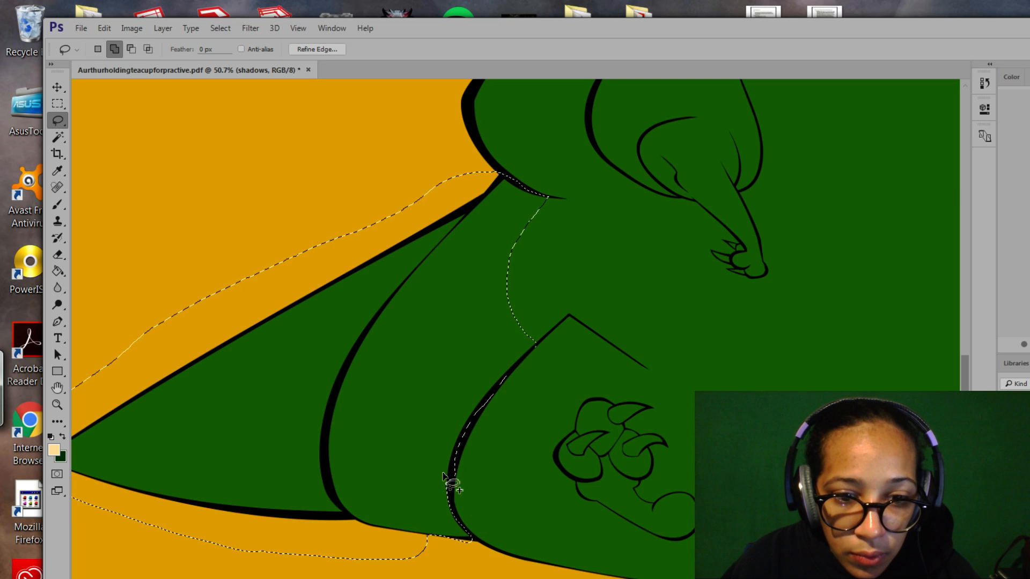
mouse_move(455, 482)
left_mouse_down()
mouse_move(458, 496)
mouse_move(448, 483)
left_mouse_up()
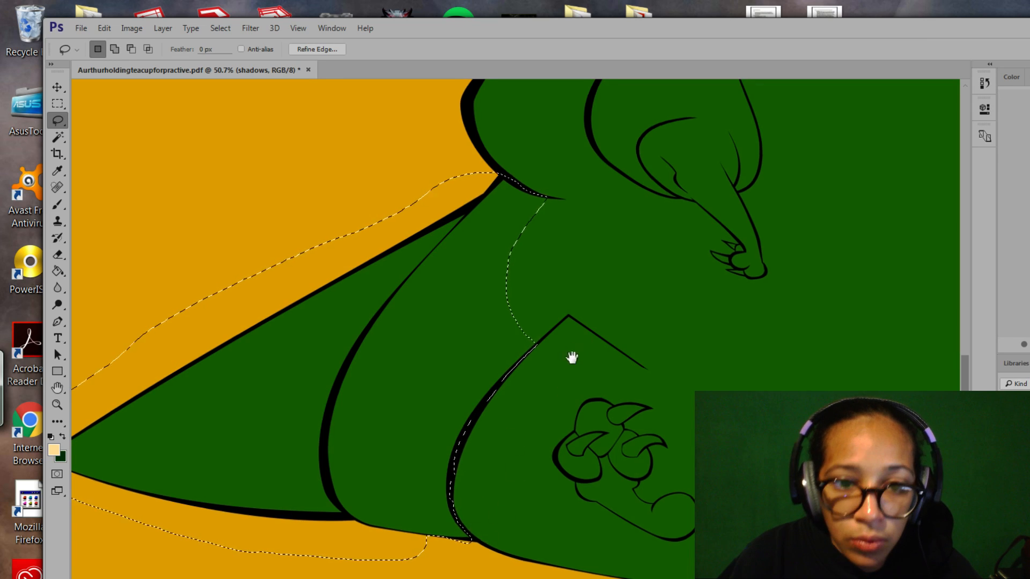
left_click_drag(570, 356, 512, 434)
key("shift")
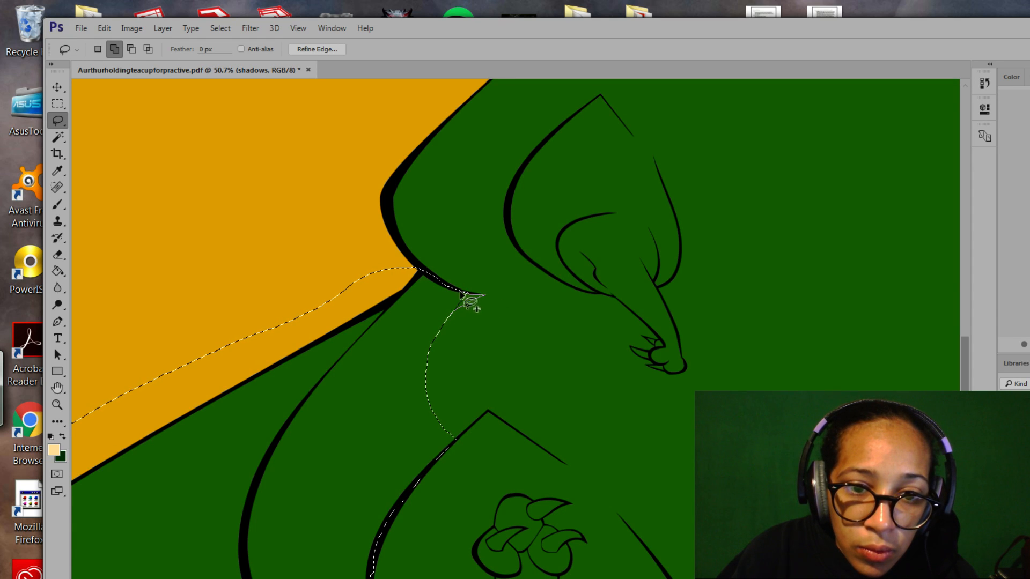
left_click_drag(436, 306, 444, 317)
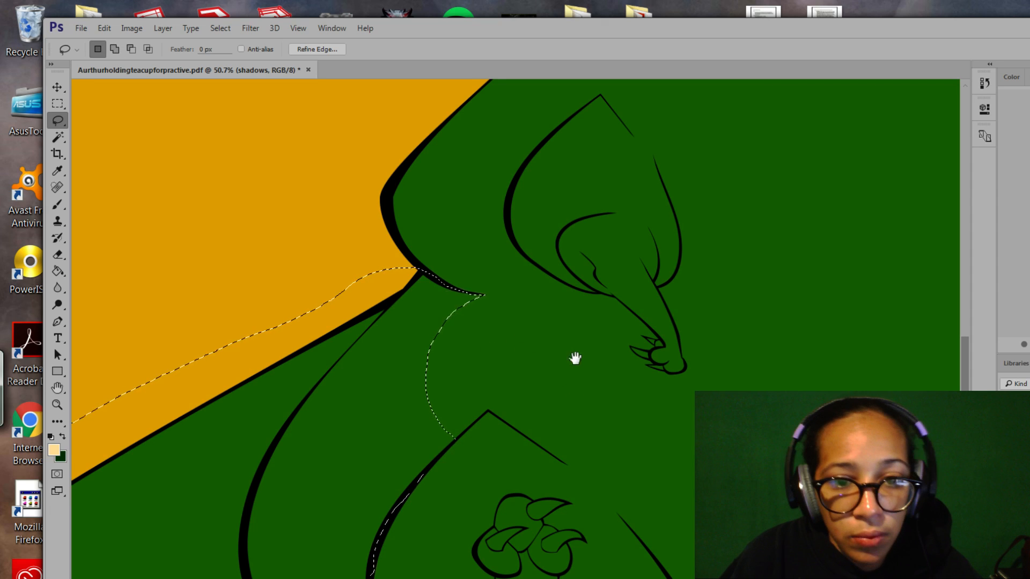
left_click_drag(576, 358, 601, 292)
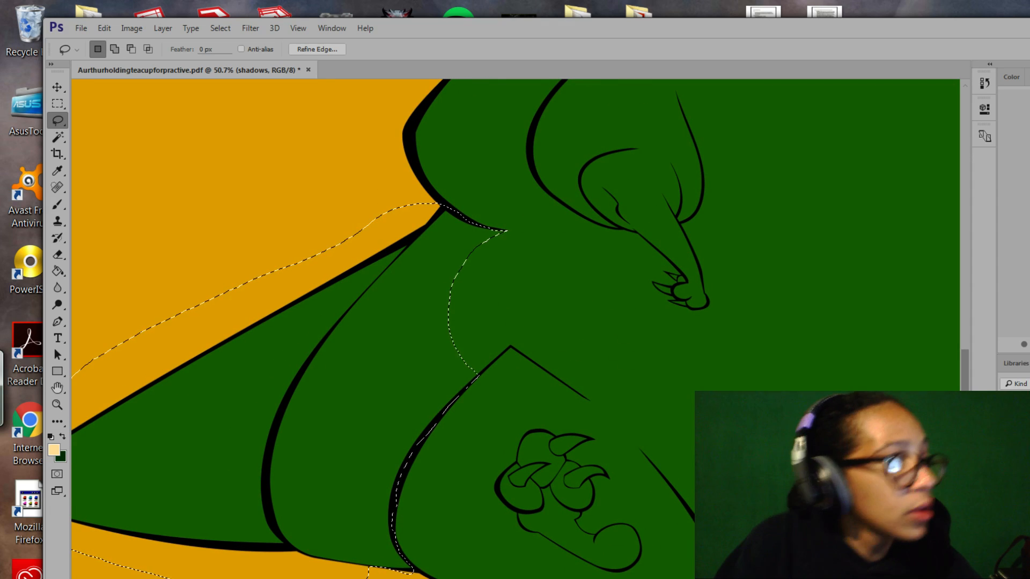
Restore the wing selection, make dark green the foreground colour, and brush a stroke under the neck.
key("ctrl+d")
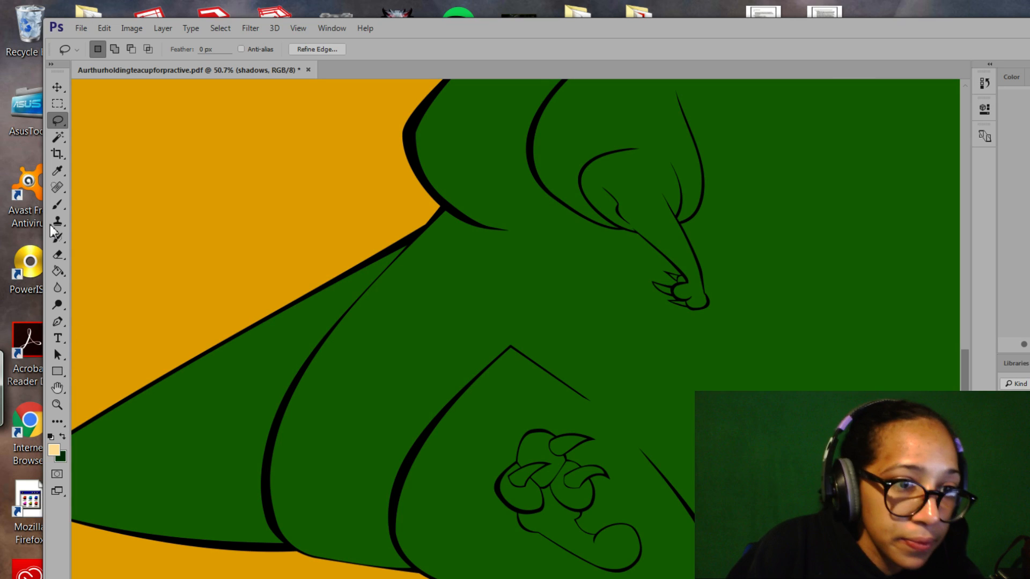
key("ctrl+shift+d")
key("x")
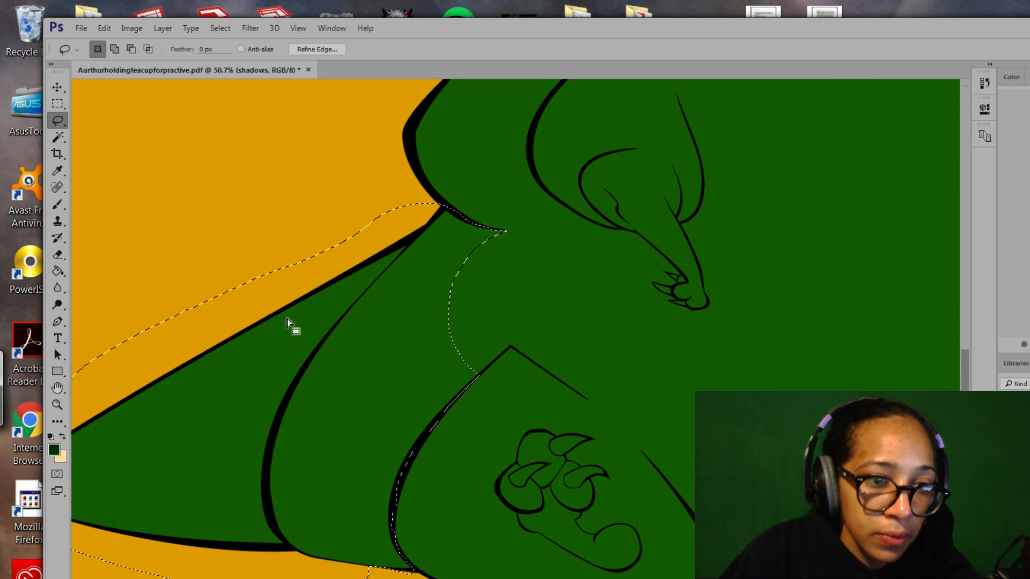
left_click(52, 205)
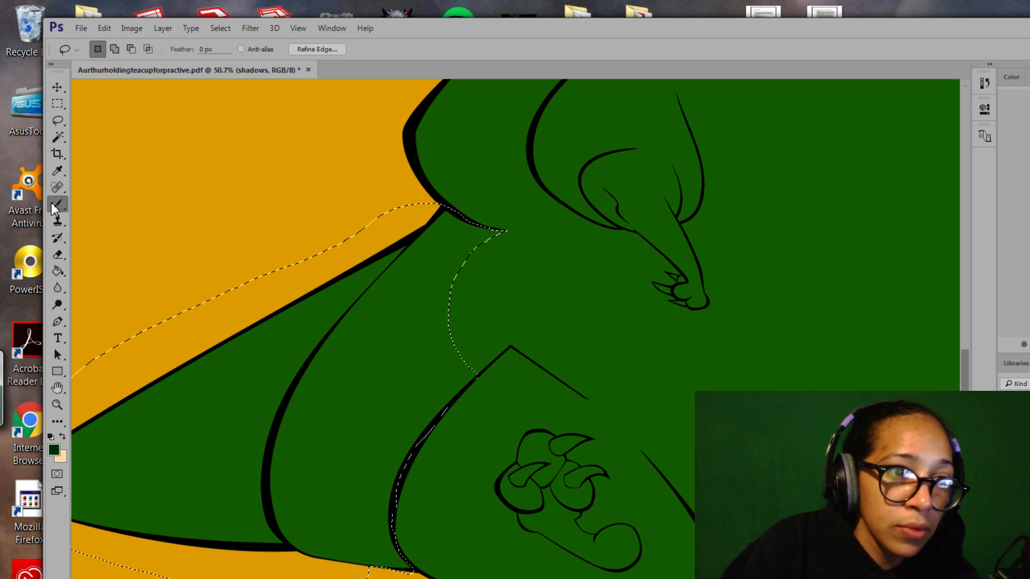
left_click_drag(480, 238, 462, 223)
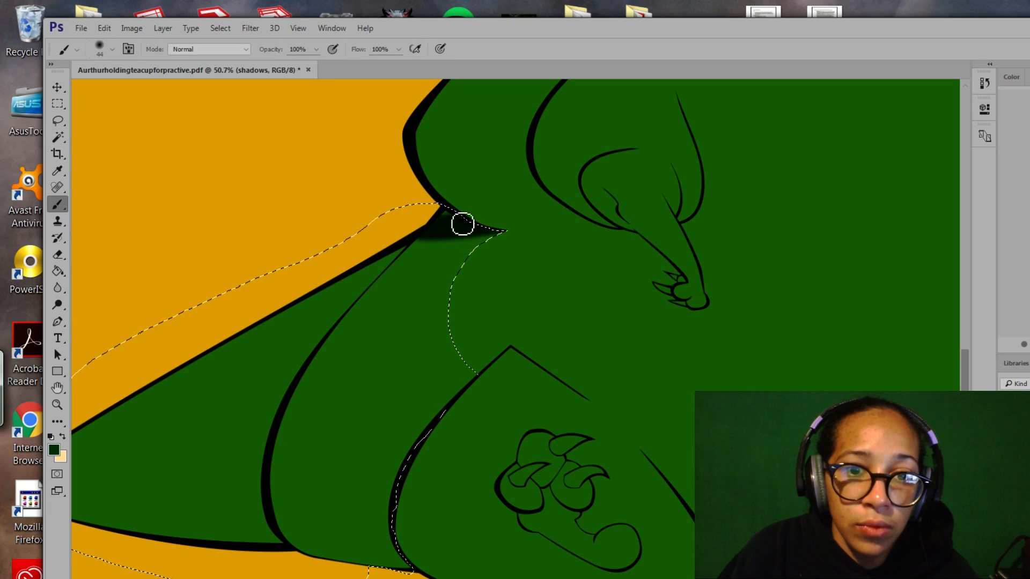
Enlarge the brush to 89 px and paint dark shadow across the whole selected lower-left wing.
left_click(111, 50)
left_click_drag(131, 90, 153, 91)
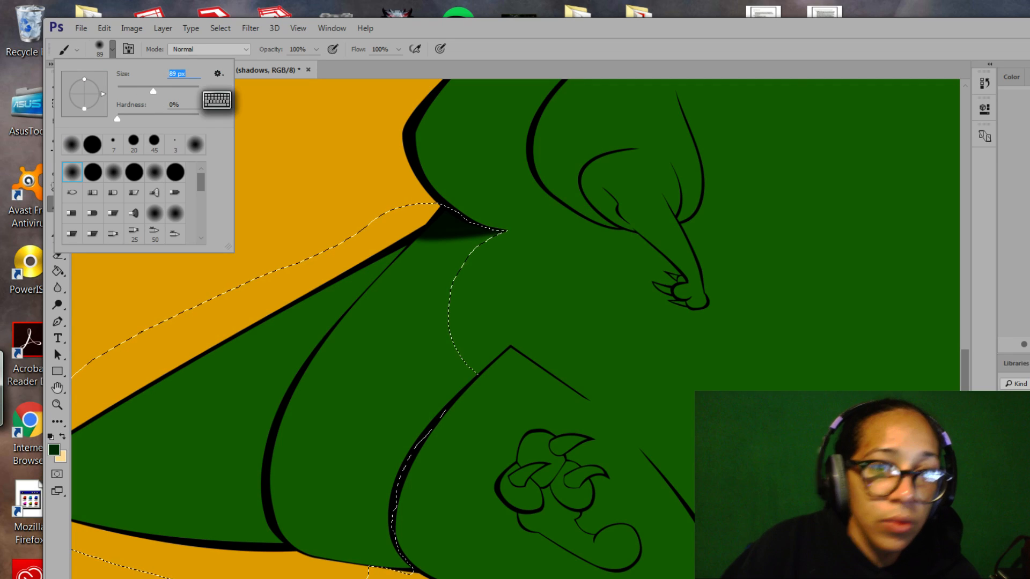
mouse_move(392, 266)
left_mouse_down()
mouse_move(433, 248)
mouse_move(421, 248)
mouse_move(485, 243)
left_mouse_up()
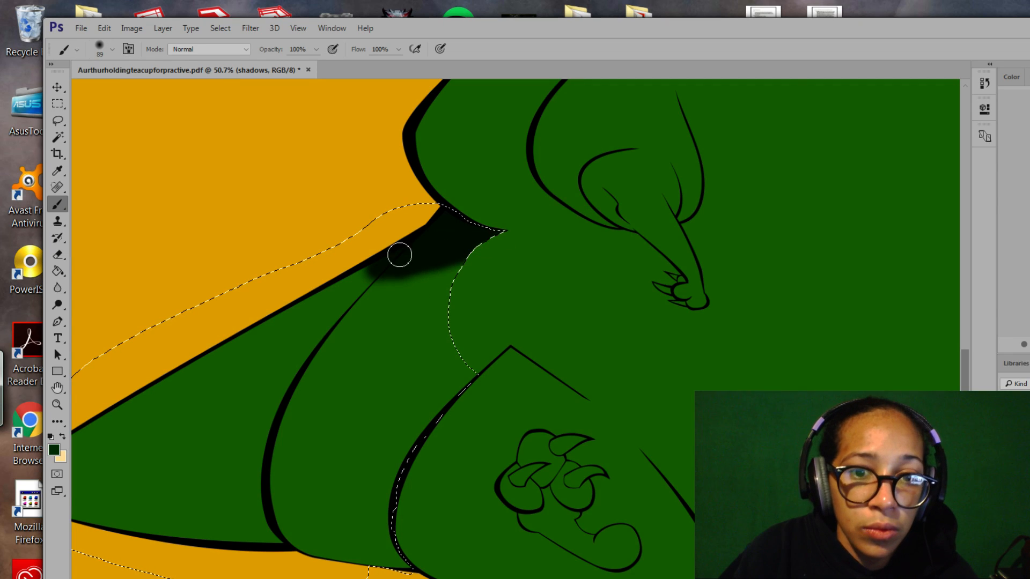
mouse_move(400, 255)
left_mouse_down()
mouse_move(179, 384)
mouse_move(459, 314)
mouse_move(448, 311)
mouse_move(331, 404)
mouse_move(368, 433)
mouse_move(472, 393)
mouse_move(170, 427)
left_mouse_up()
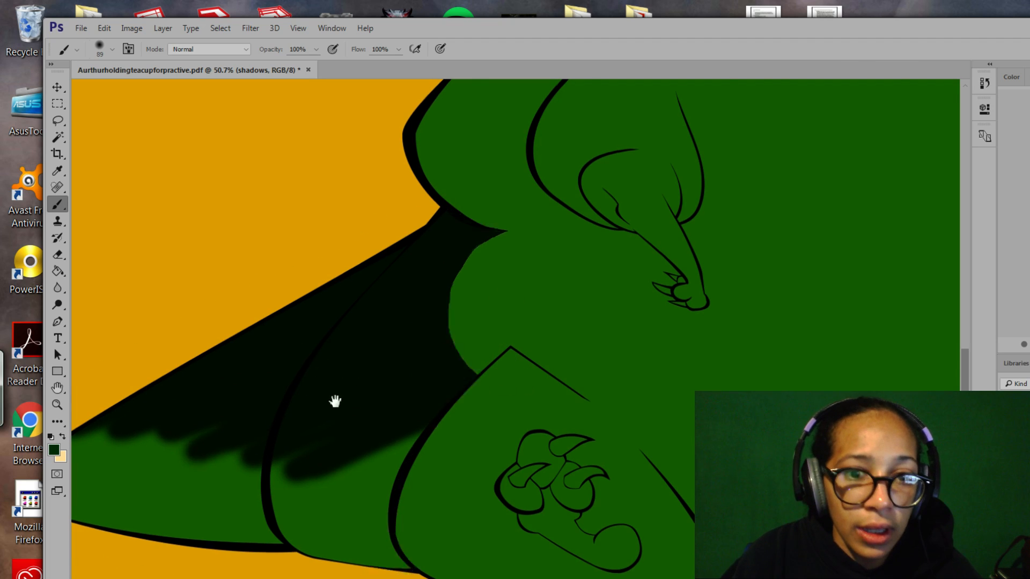
left_click_drag(333, 400, 520, 299)
mouse_move(59, 415)
left_mouse_down()
mouse_move(387, 315)
mouse_move(113, 446)
mouse_move(430, 349)
mouse_move(556, 330)
mouse_move(301, 419)
mouse_move(591, 348)
mouse_move(446, 429)
mouse_move(585, 413)
mouse_move(494, 487)
left_mouse_up()
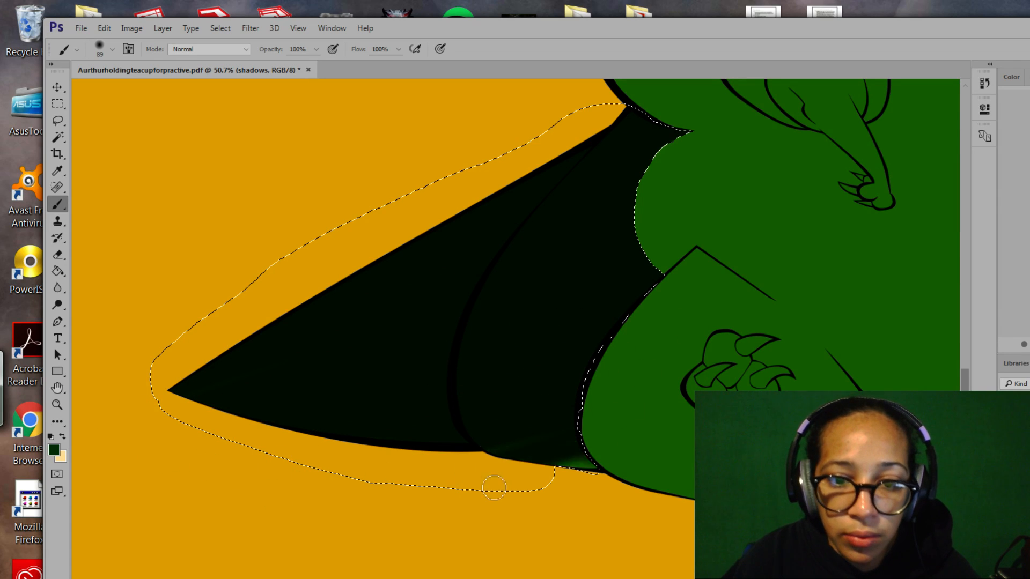
left_click_drag(628, 374, 439, 453)
left_click_drag(492, 359, 471, 474)
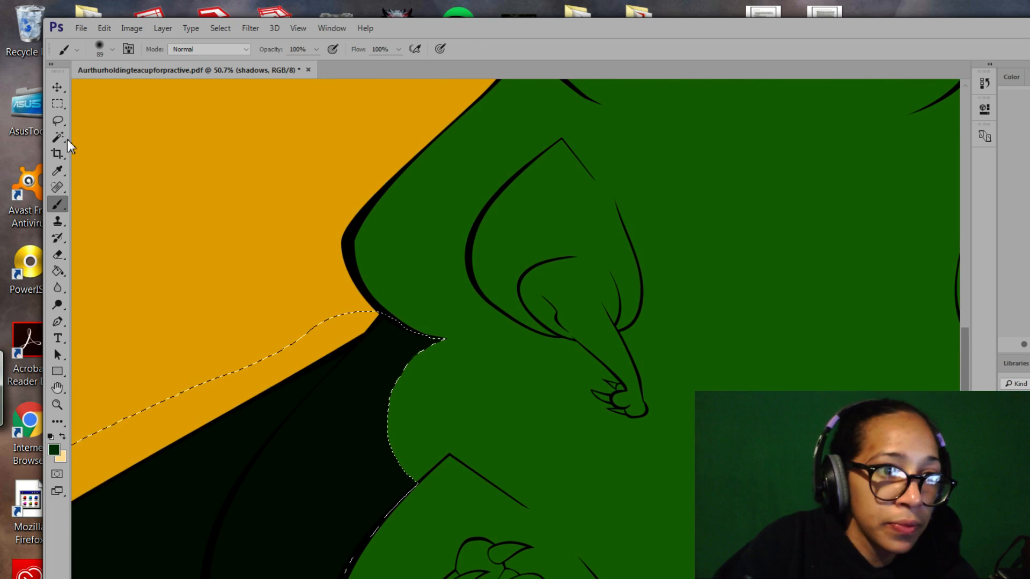
Lasso a new narrow strip along the creature's upper-left edge below the neck, trimming with Alt.
left_click(57, 122)
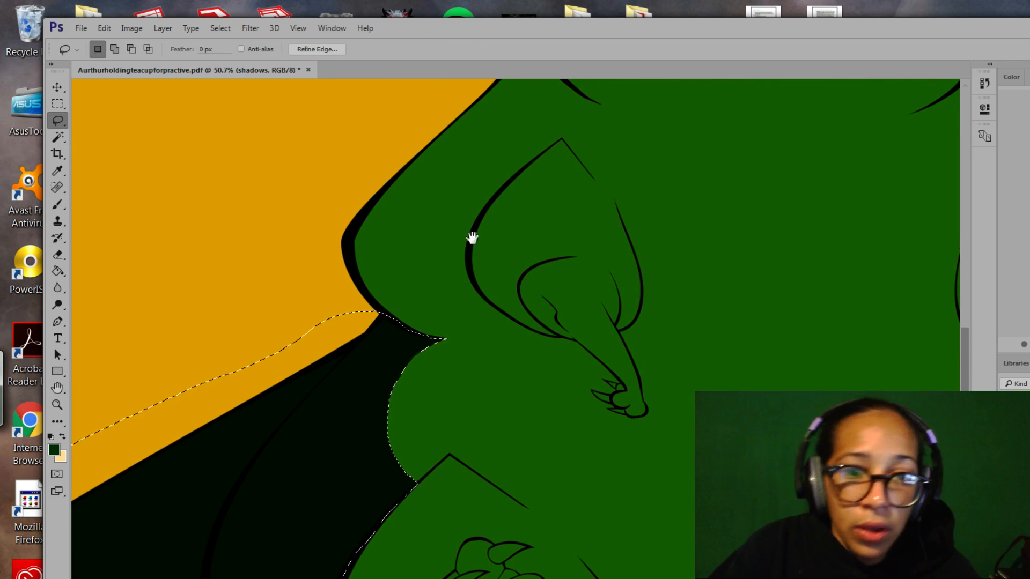
left_click_drag(494, 245, 499, 317)
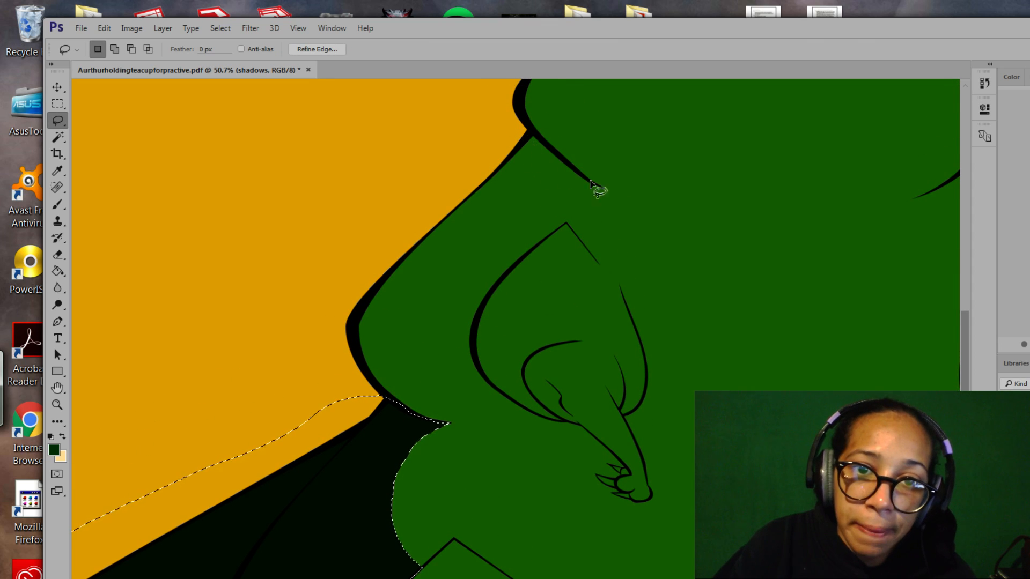
left_click_drag(605, 191, 593, 186)
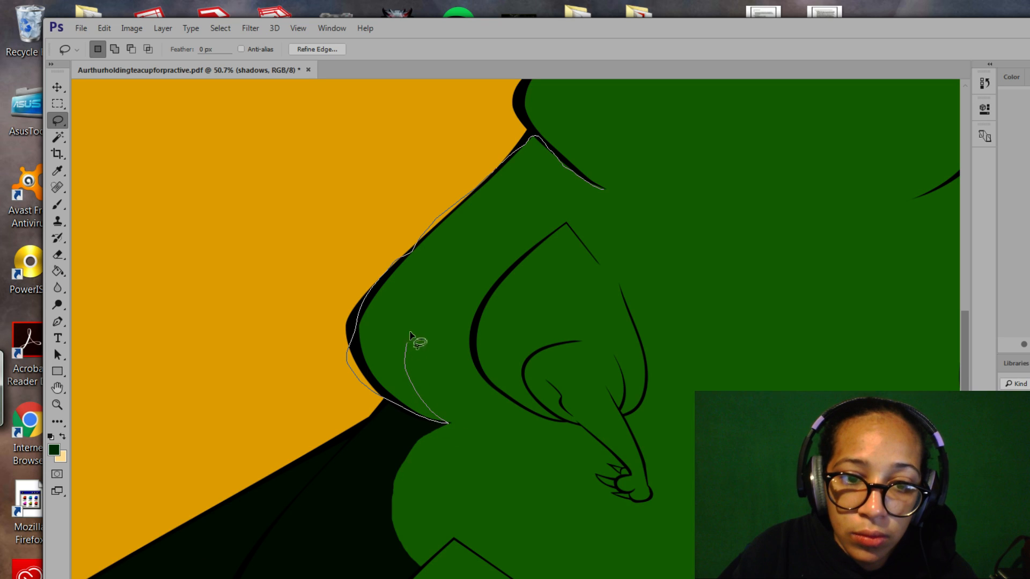
left_click_drag(602, 192, 601, 191)
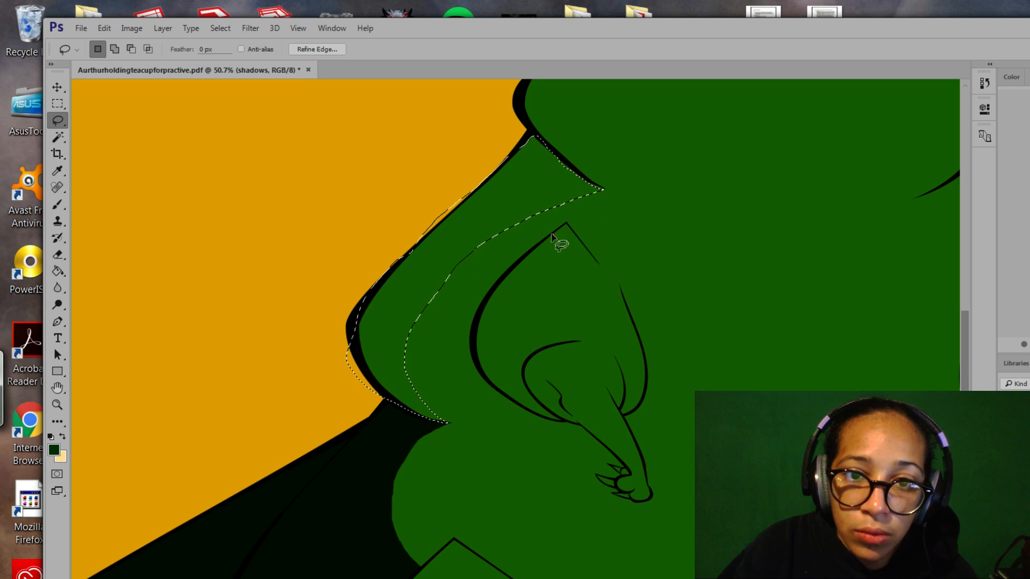
key("alt")
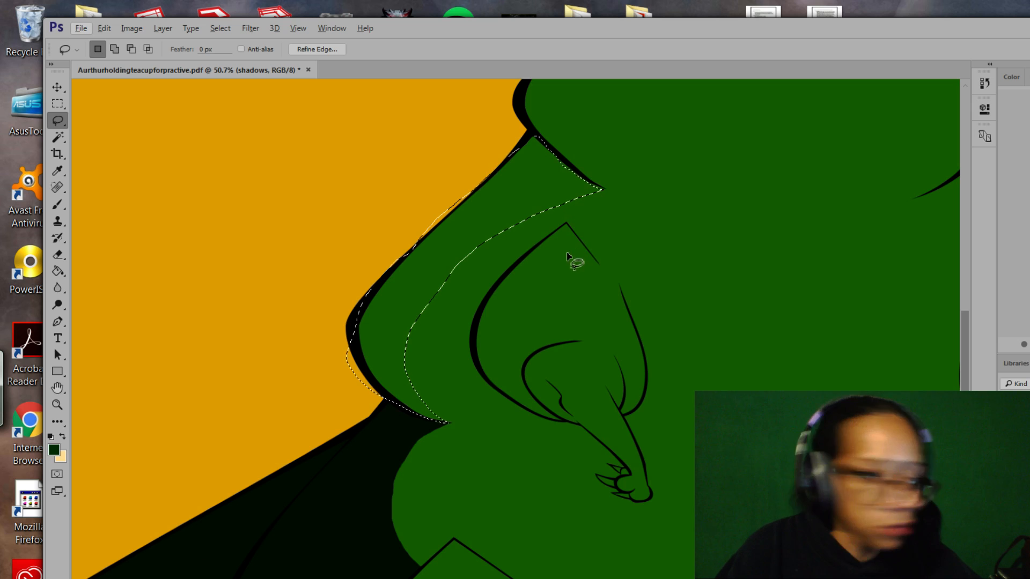
left_click(57, 404)
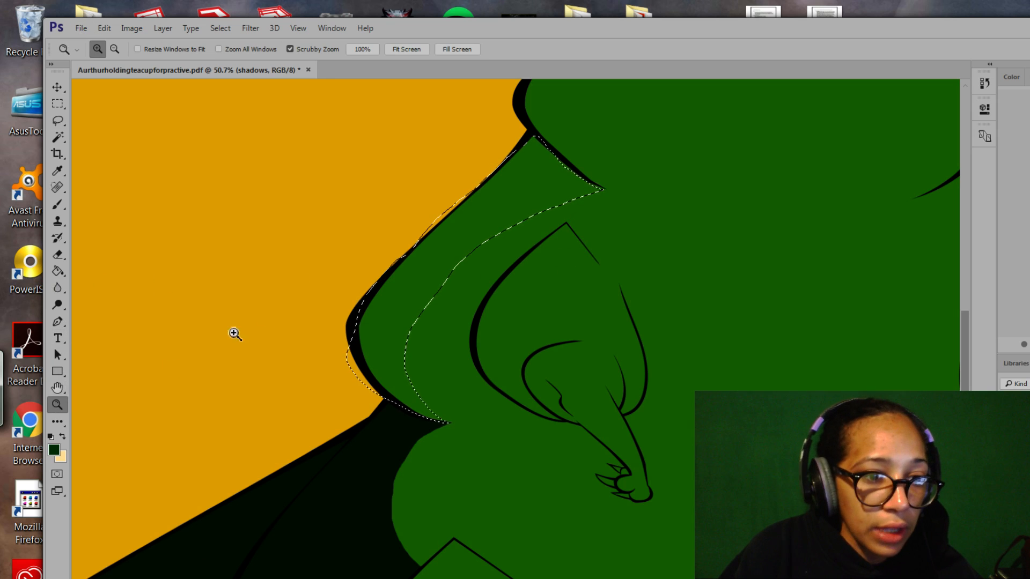
Zoom out to 16.5%, extend the strip down the left side, and trim its inner edge.
left_click(471, 351, "alt")
left_click_drag(462, 317, 423, 295)
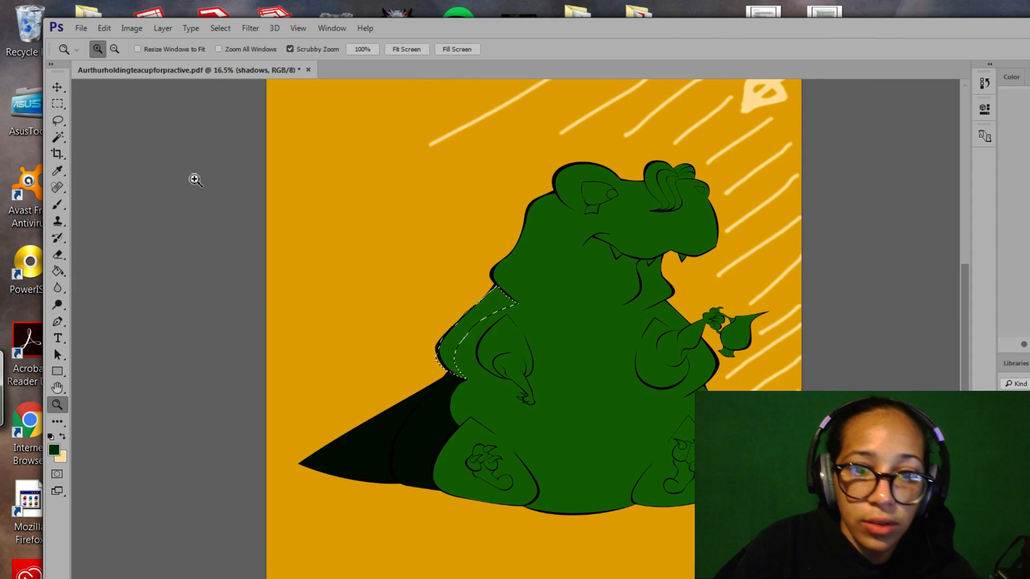
left_click(59, 121)
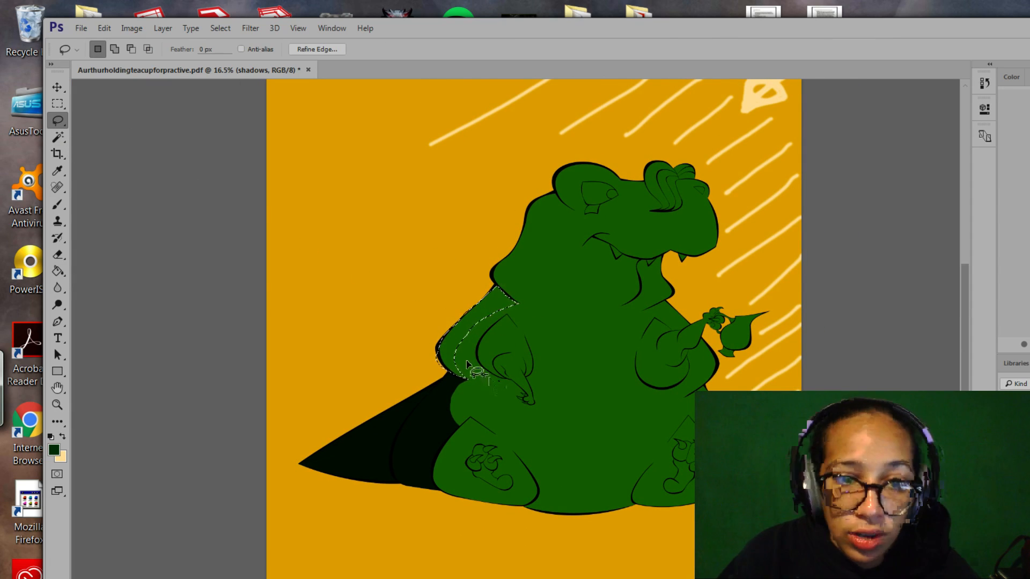
key("shift")
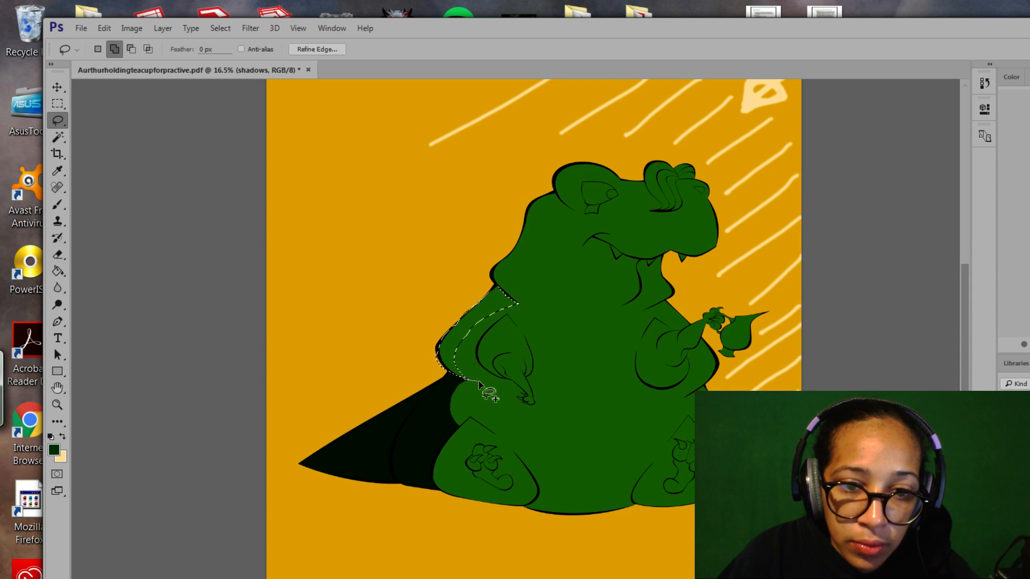
left_click_drag(456, 348, 462, 341)
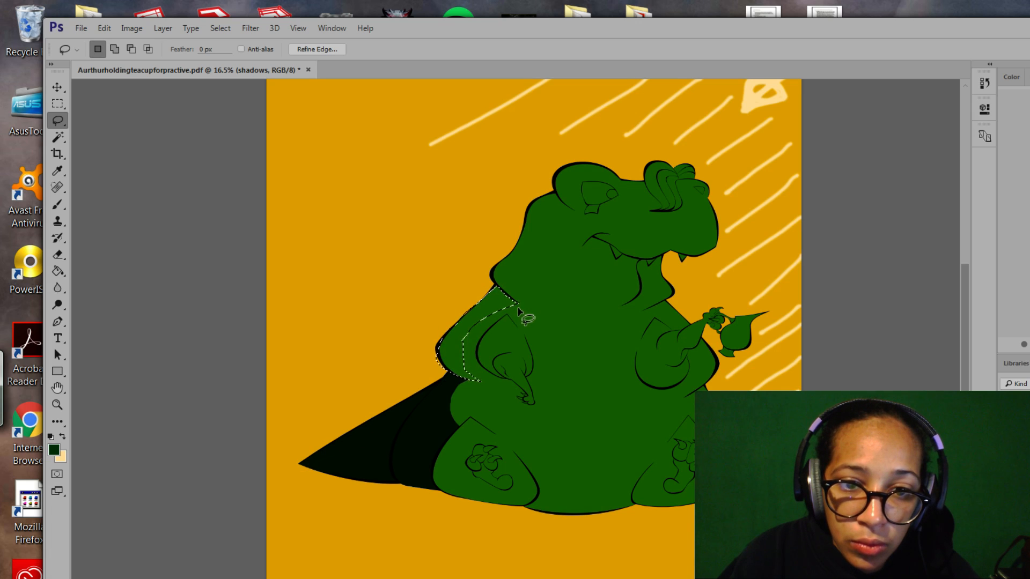
key("alt")
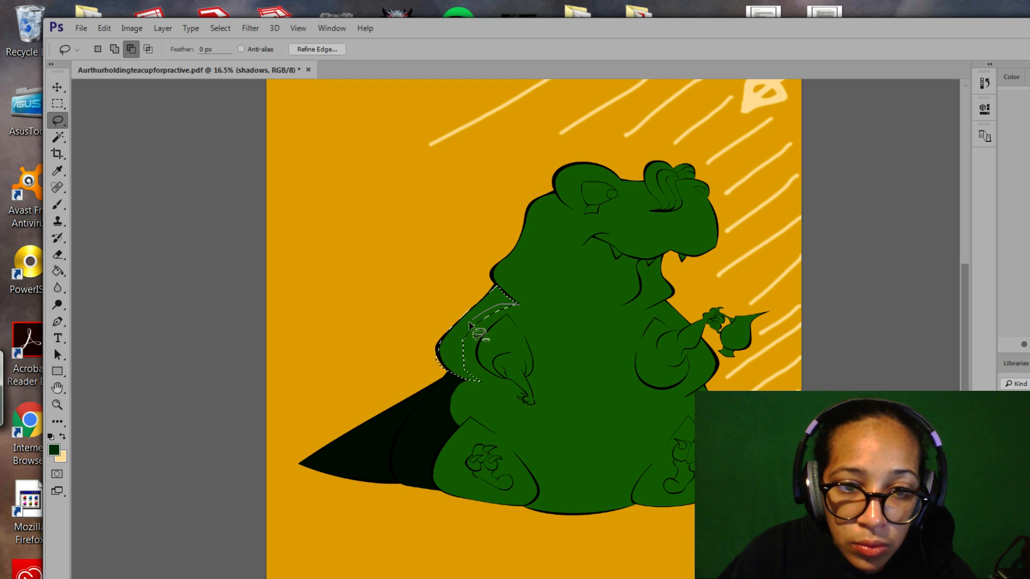
left_click_drag(486, 375, 485, 378)
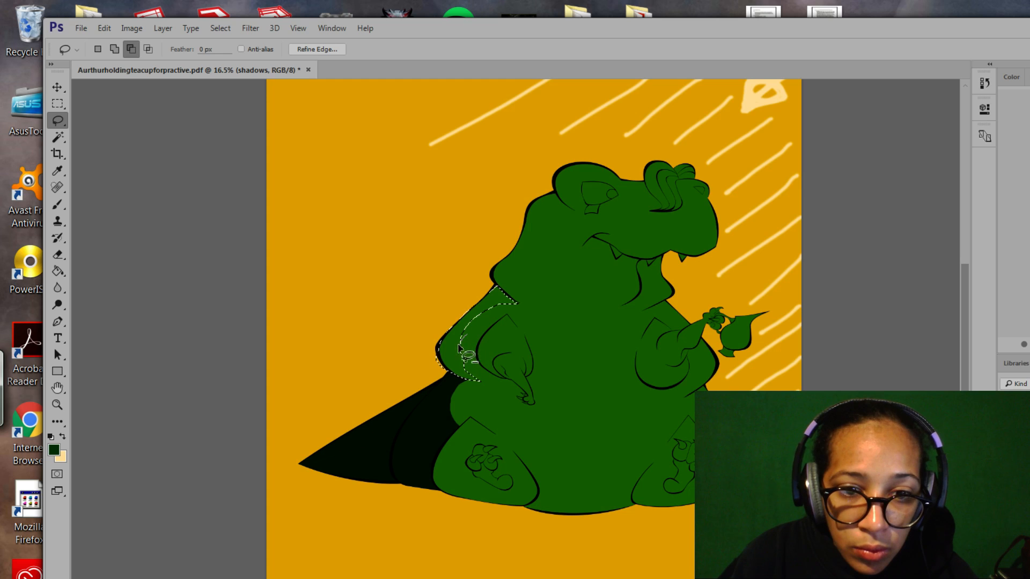
left_click_drag(477, 373, 485, 376)
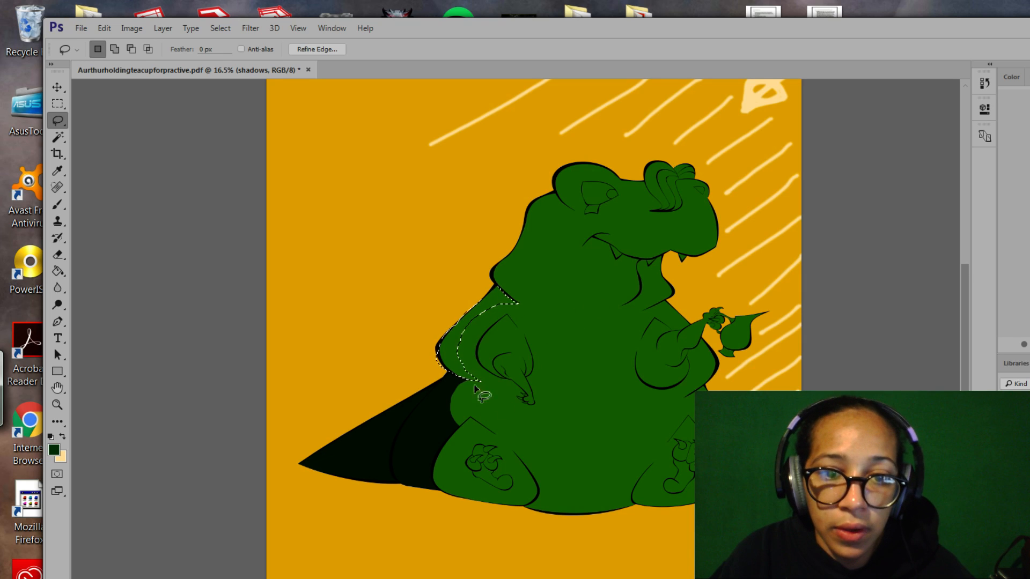
left_click_drag(497, 409, 524, 405)
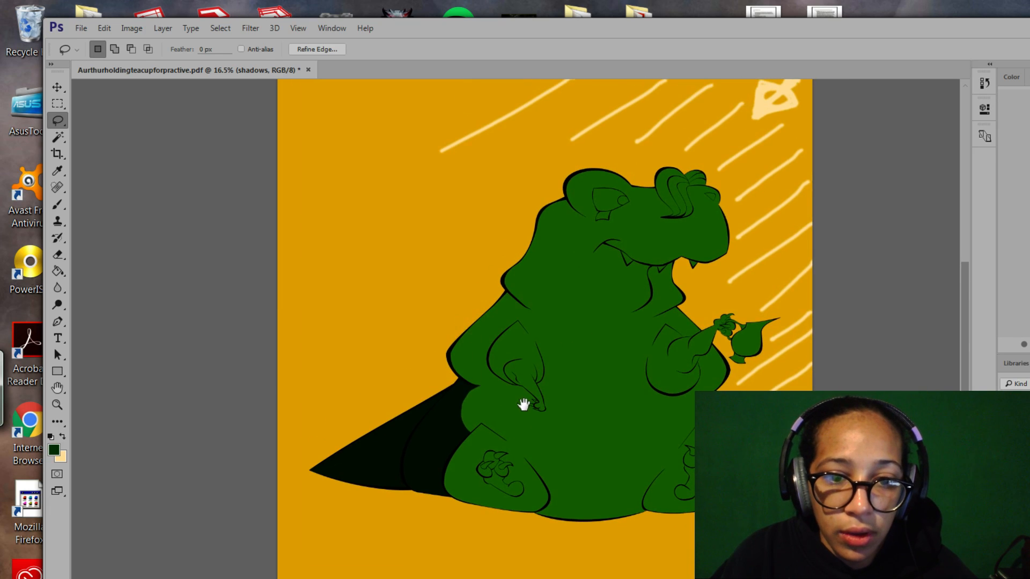
Brush dark shadow inside the selected strip, then zoom in closely on the arm.
left_click(57, 204)
mouse_move(474, 331)
left_mouse_down()
mouse_move(530, 315)
mouse_move(455, 385)
mouse_move(475, 374)
mouse_move(484, 395)
mouse_move(504, 402)
left_mouse_up()
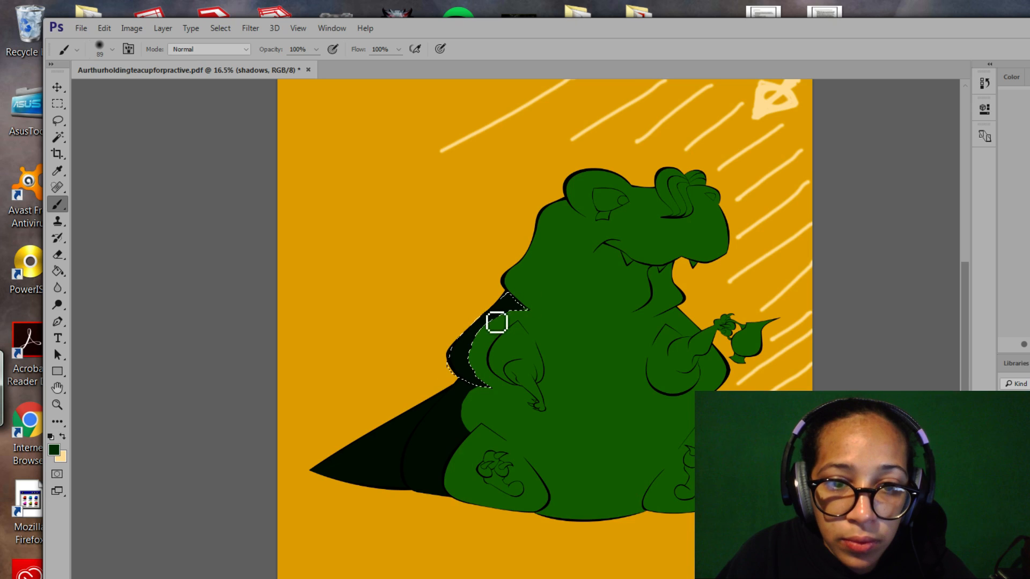
left_click(58, 405)
mouse_move(528, 338)
left_mouse_down()
mouse_move(598, 415)
mouse_move(288, 202)
left_mouse_up()
Extend the selection's upper tip along the black edge and trim its lower edge near the tip.
left_click(58, 120)
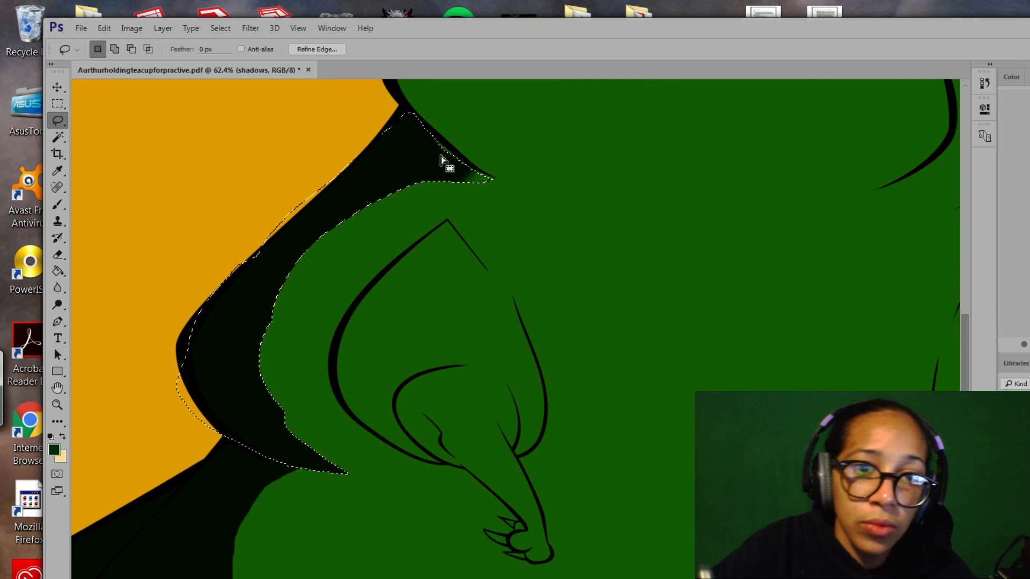
key("alt")
key("shift")
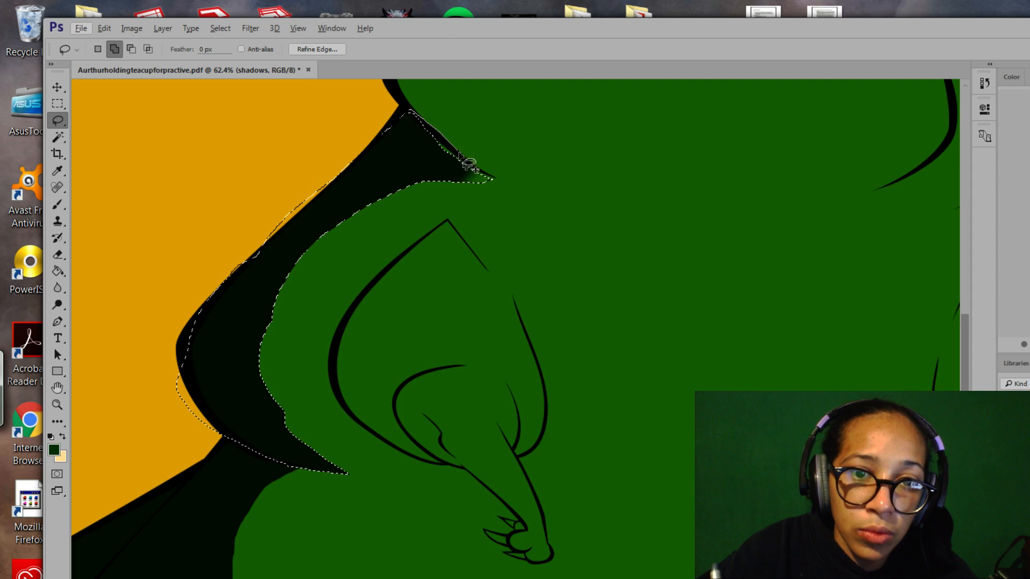
mouse_move(474, 170)
left_mouse_down()
mouse_move(426, 136)
mouse_move(467, 143)
mouse_move(450, 164)
left_mouse_up()
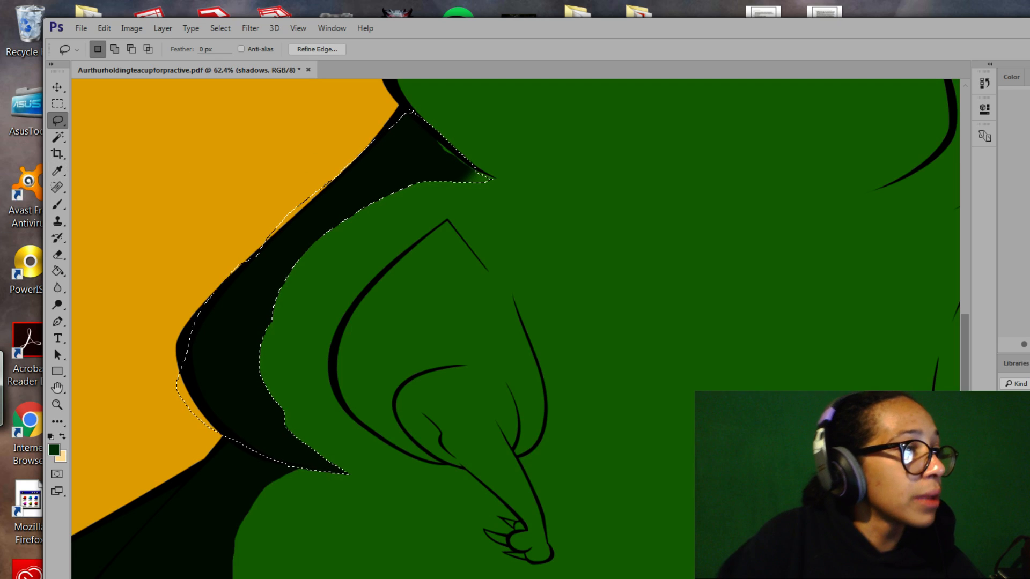
left_click(500, 43)
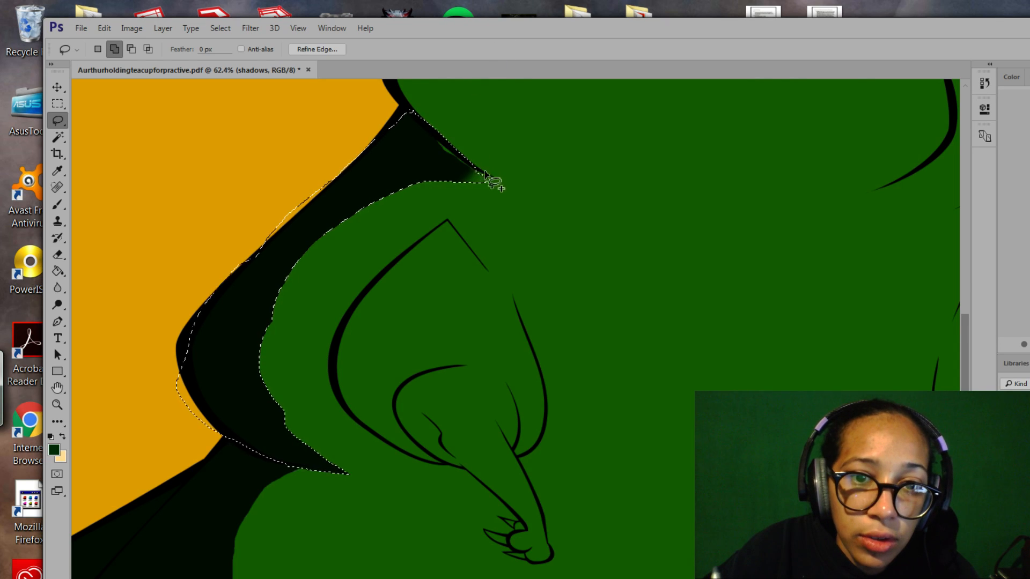
mouse_move(407, 113)
left_mouse_down()
mouse_move(455, 161)
mouse_move(499, 182)
mouse_move(414, 145)
mouse_move(437, 149)
left_mouse_up()
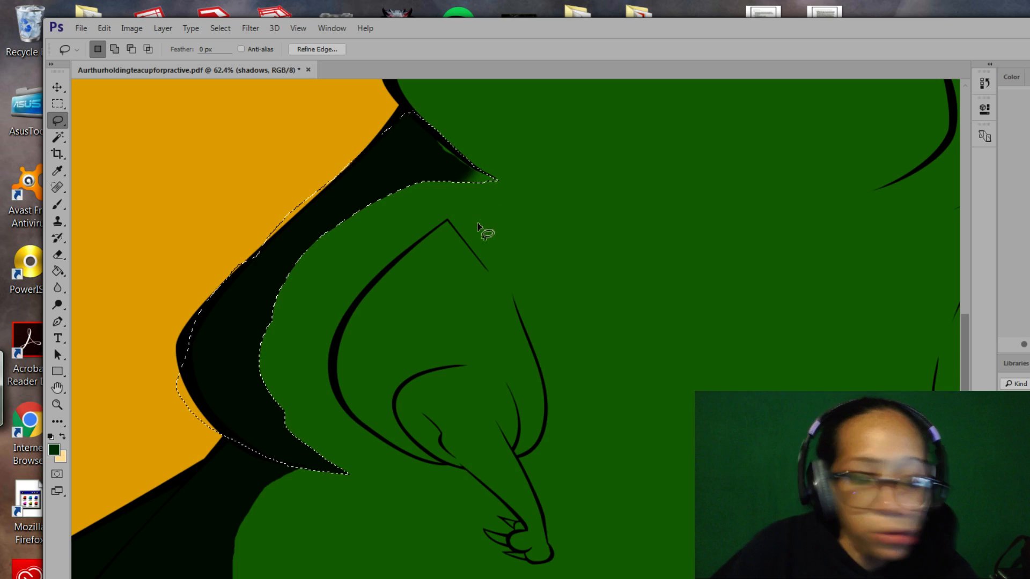
key("alt")
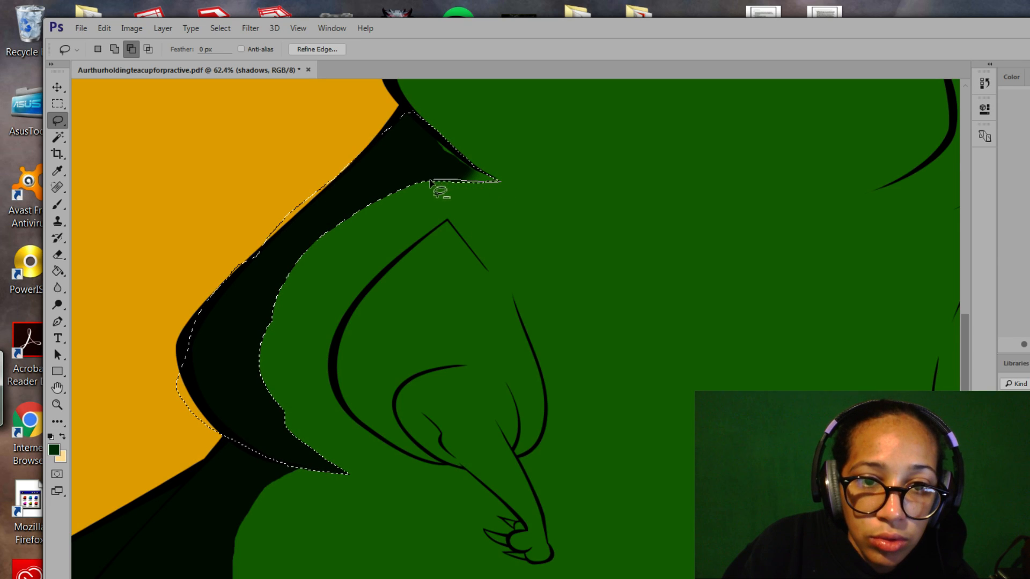
left_click_drag(501, 185, 499, 183)
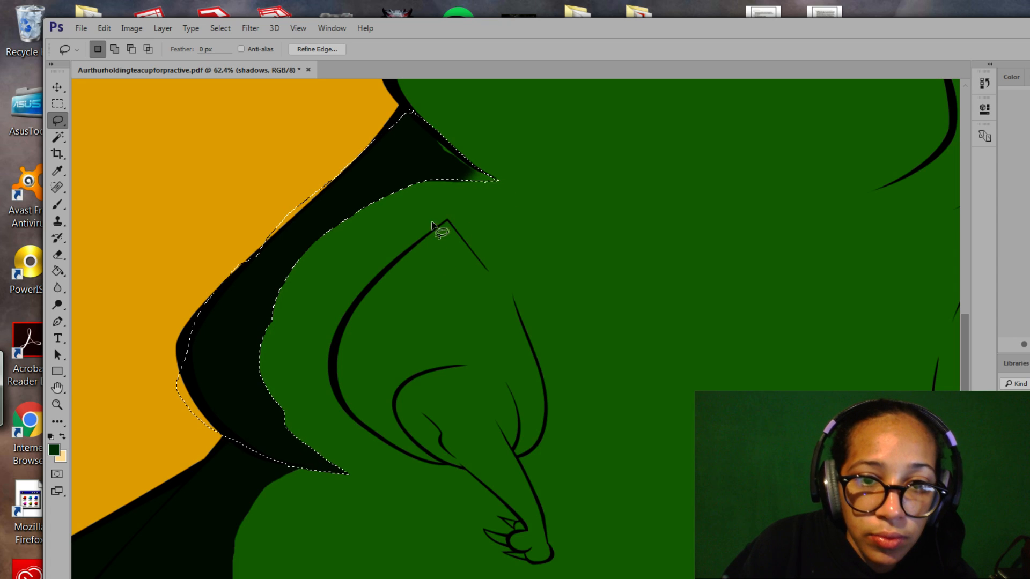
Invert the selection and set the Eraser to a 47 px size.
left_click(57, 204)
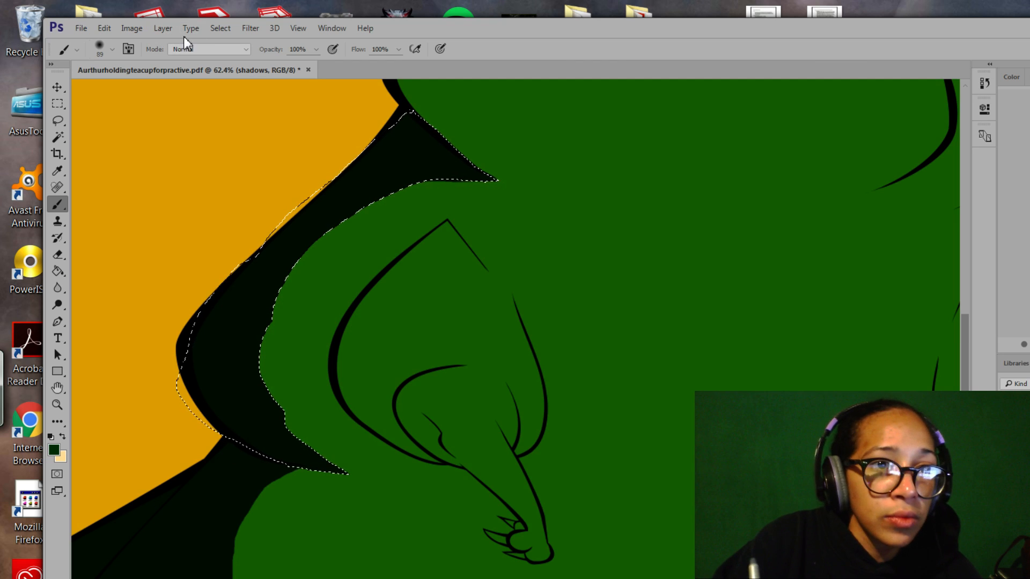
left_click(220, 29)
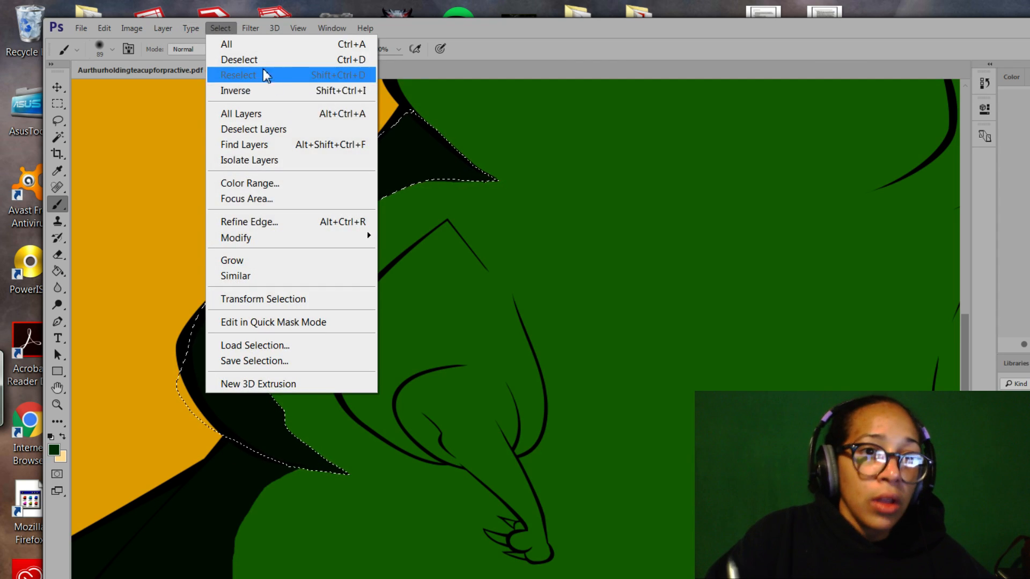
left_click(269, 88)
left_click(58, 255)
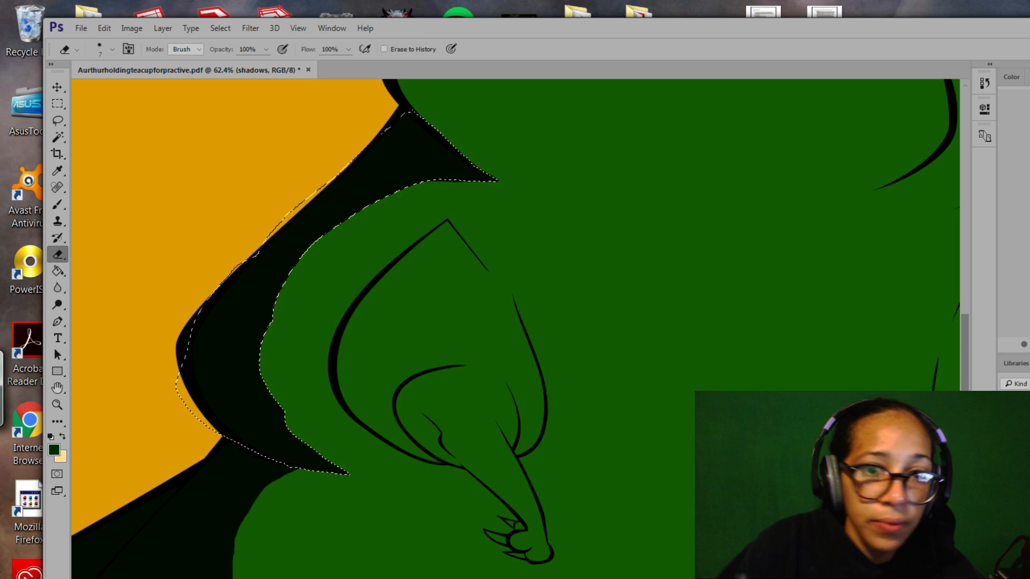
left_click(112, 50)
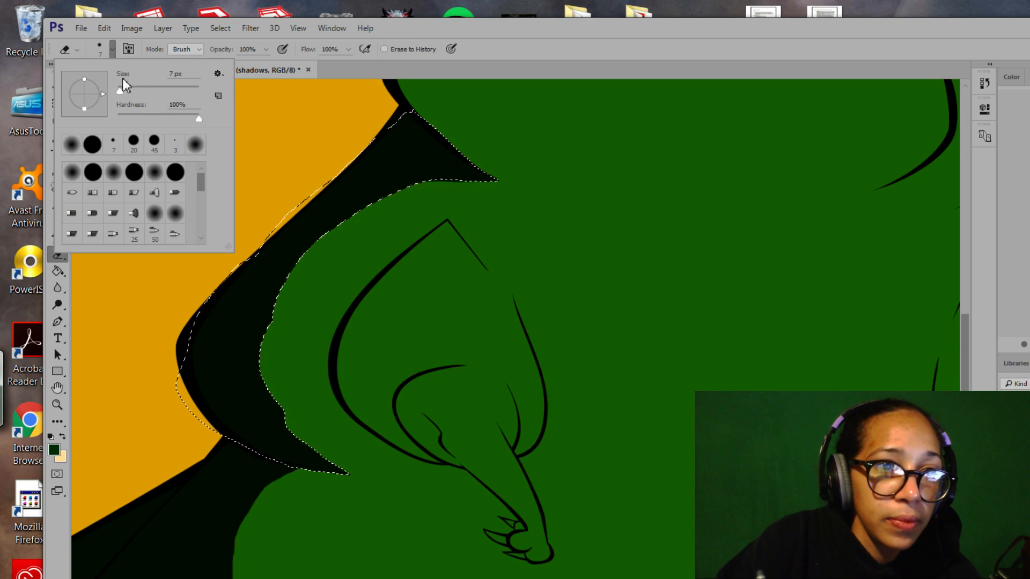
left_click_drag(132, 91, 135, 92)
left_click(480, 186)
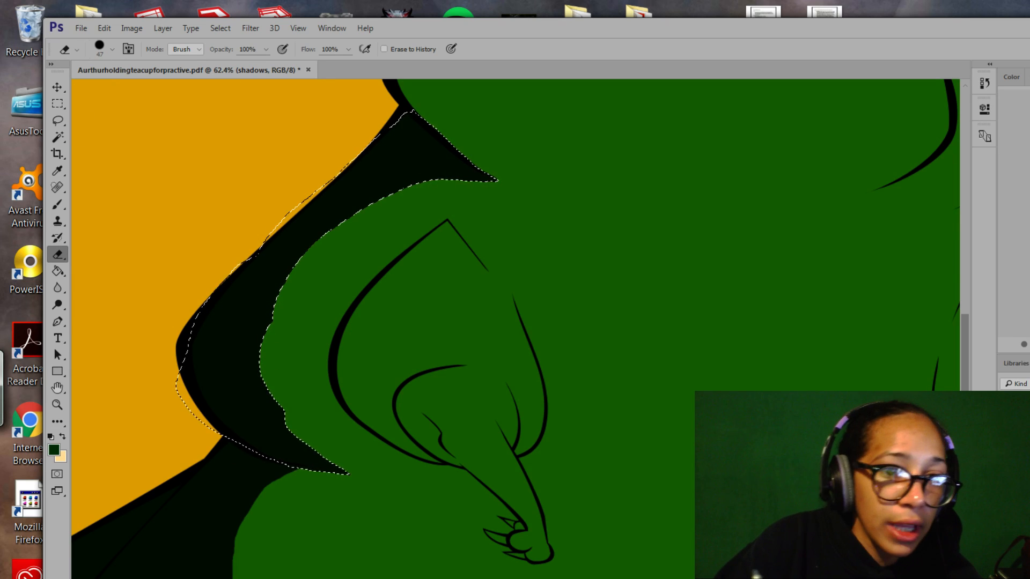
Add slivers along the dark shadow strip's edge until the selection hugs it.
left_click(57, 120)
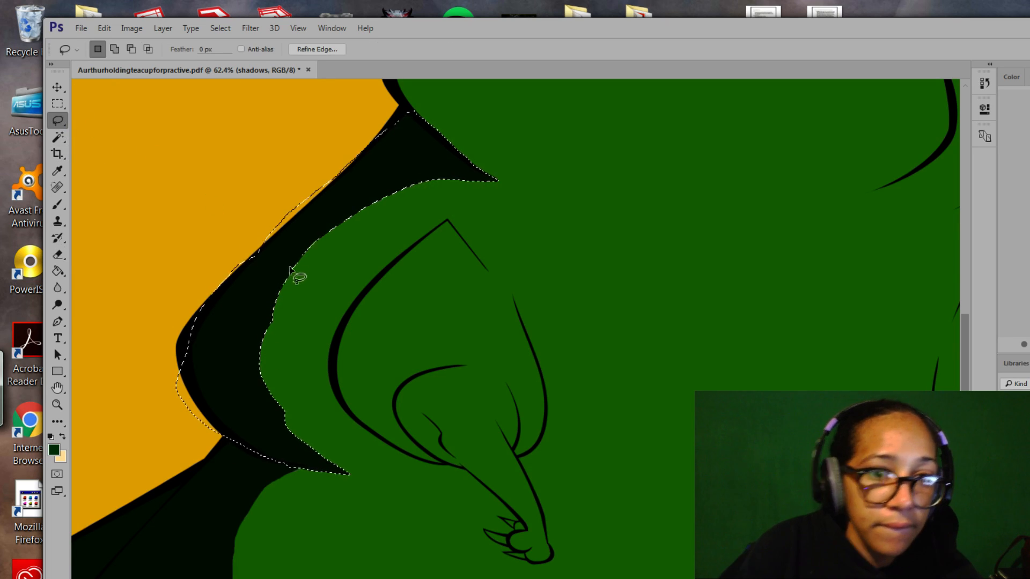
key("alt")
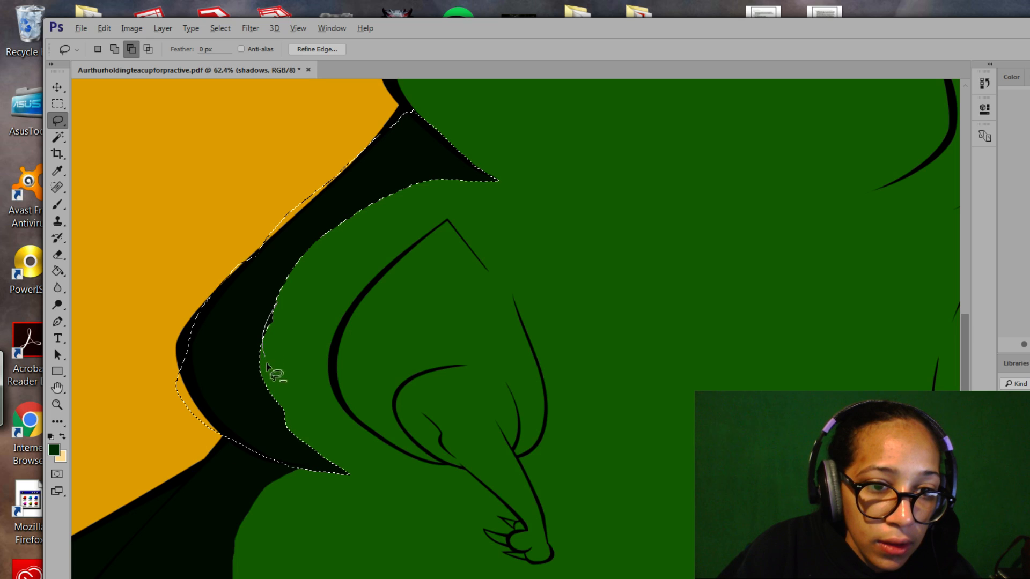
mouse_move(266, 365)
left_mouse_down()
mouse_move(325, 404)
mouse_move(312, 376)
left_mouse_up()
key("ctrl+z")
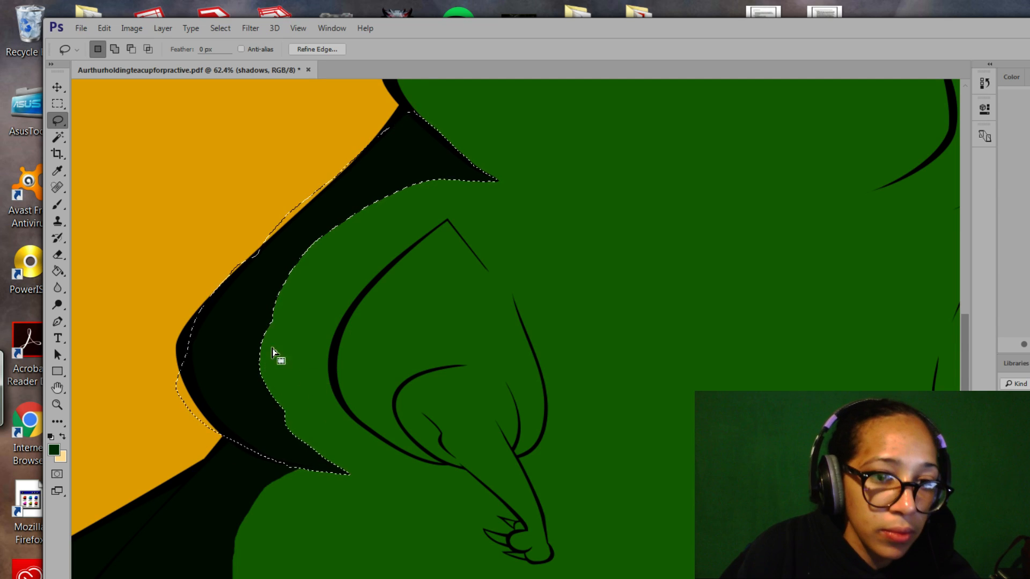
key("shift")
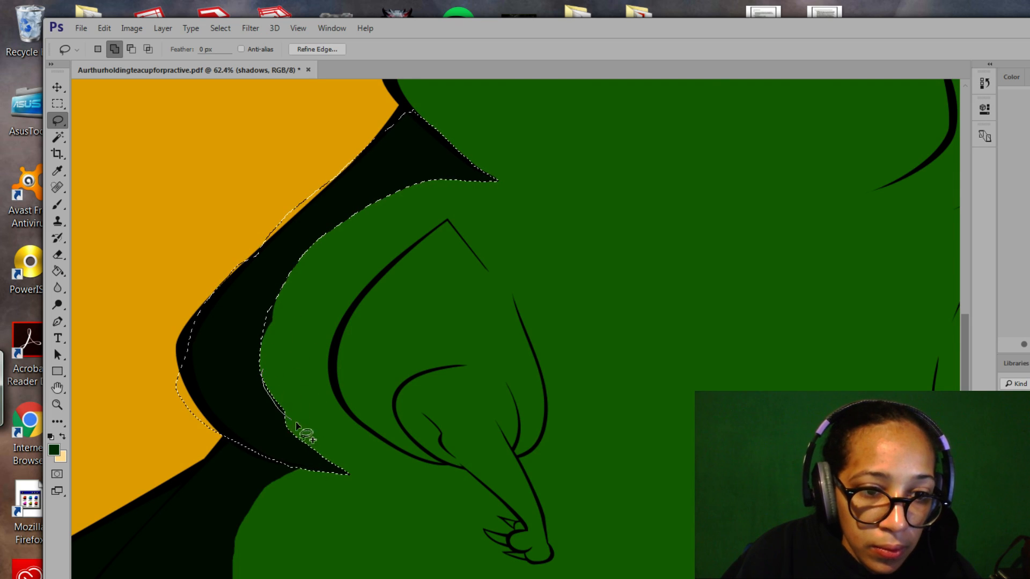
left_click_drag(295, 422, 296, 424)
mouse_move(263, 374)
left_mouse_down()
mouse_move(299, 427)
mouse_move(262, 382)
left_mouse_up()
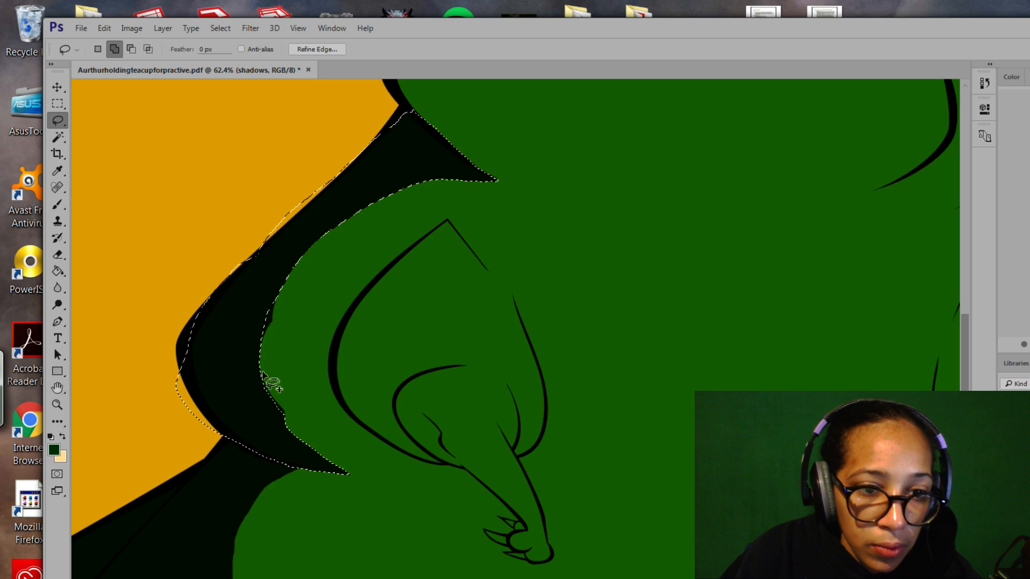
left_click_drag(262, 371, 269, 399)
left_click_drag(299, 432, 263, 375)
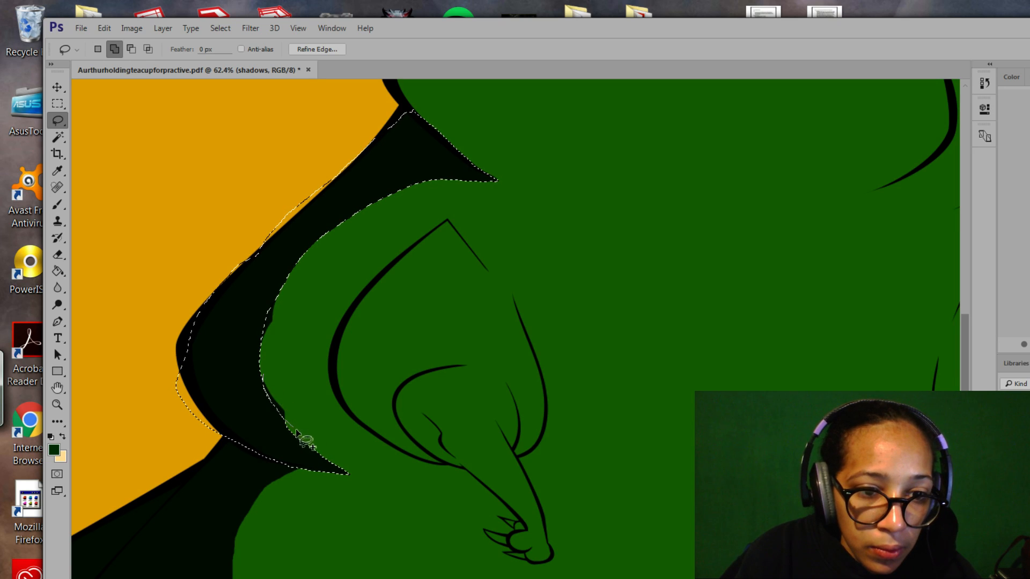
left_click_drag(297, 432, 265, 375)
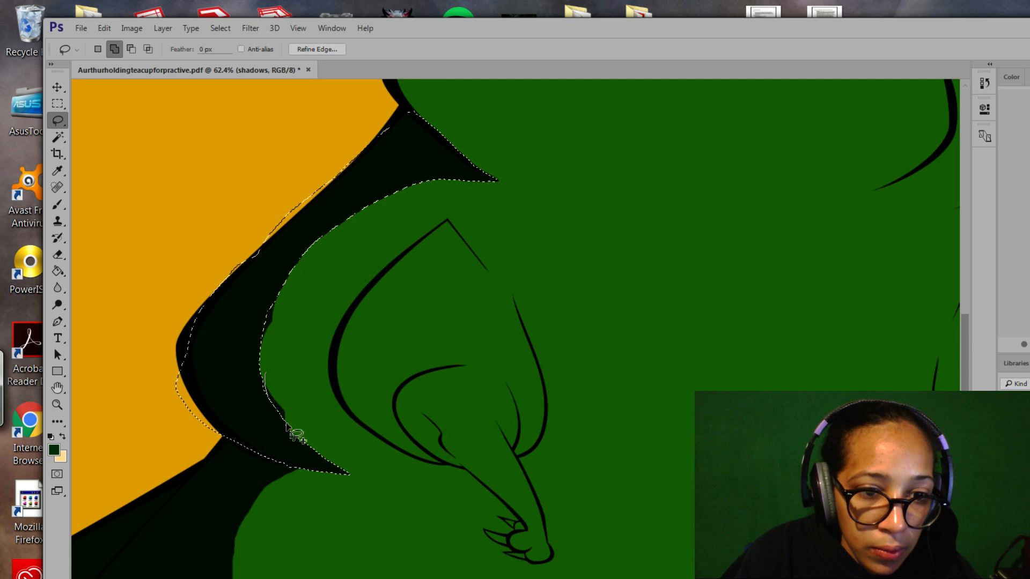
left_click_drag(298, 428, 268, 398)
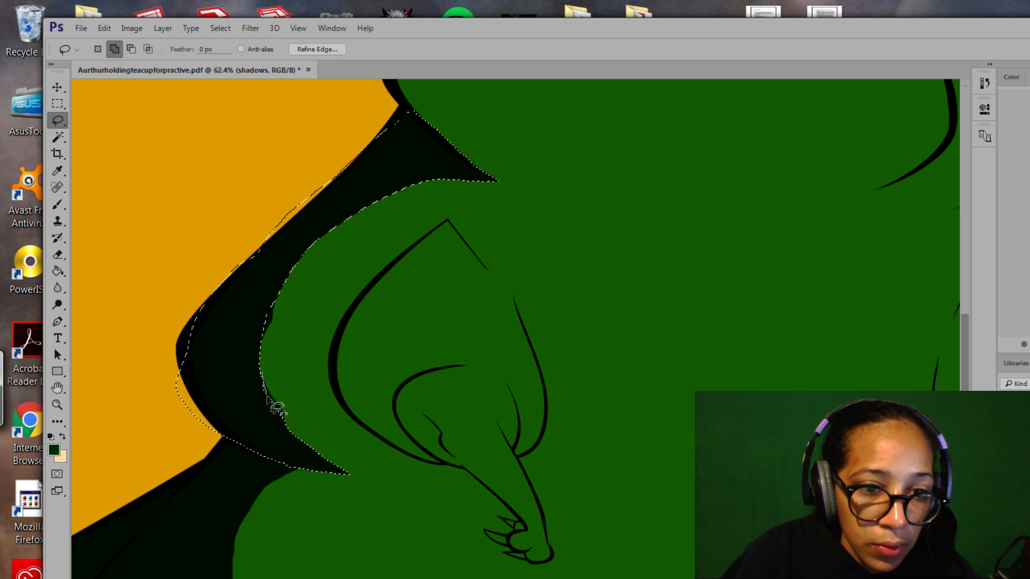
mouse_move(306, 440)
left_mouse_down()
mouse_move(270, 387)
mouse_move(269, 330)
left_mouse_up()
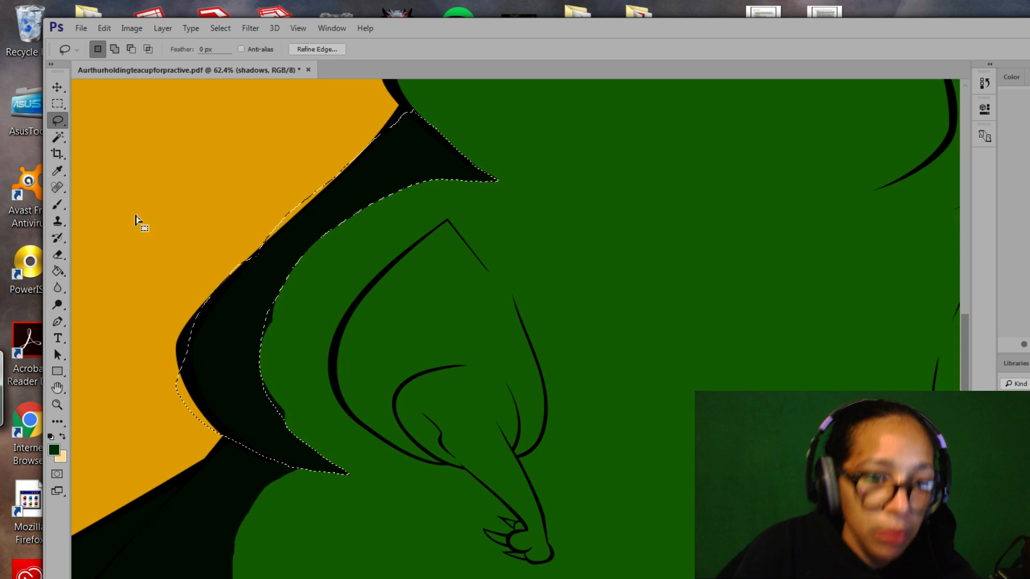
Pan the canvas to bring the creature's upper body, head and jaw into view.
left_click(57, 253)
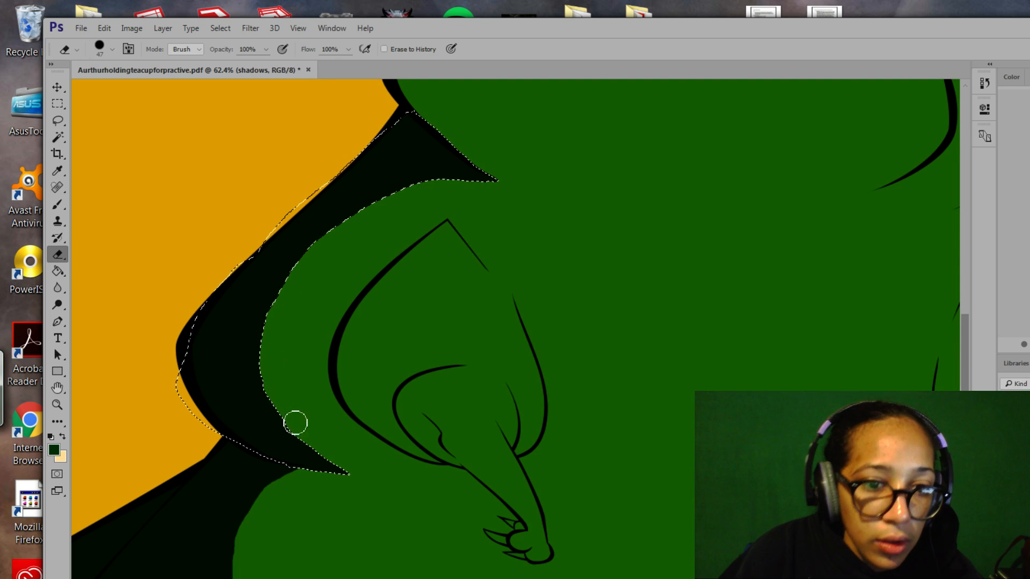
left_click_drag(575, 283, 471, 403)
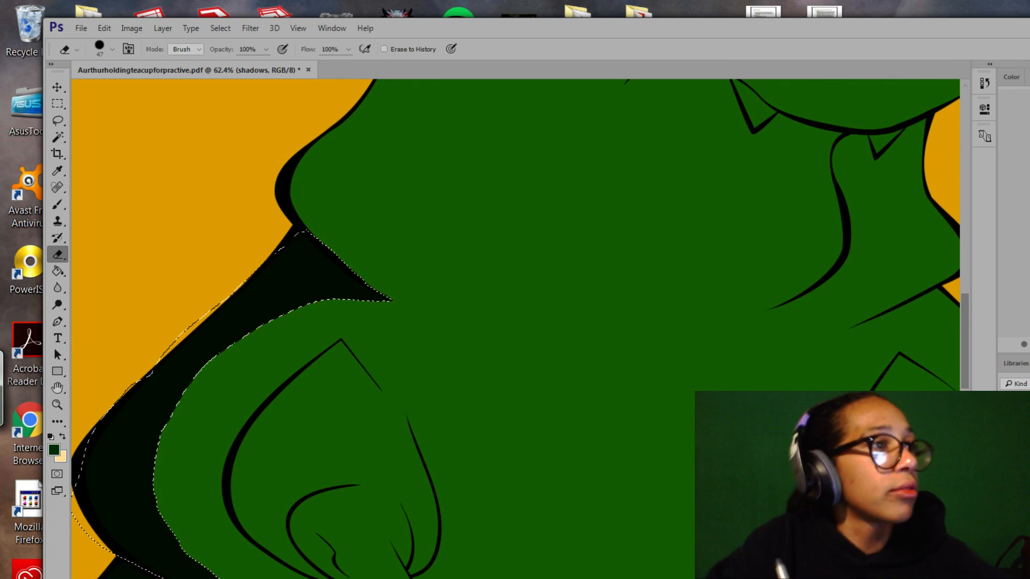
left_click_drag(482, 361, 469, 471)
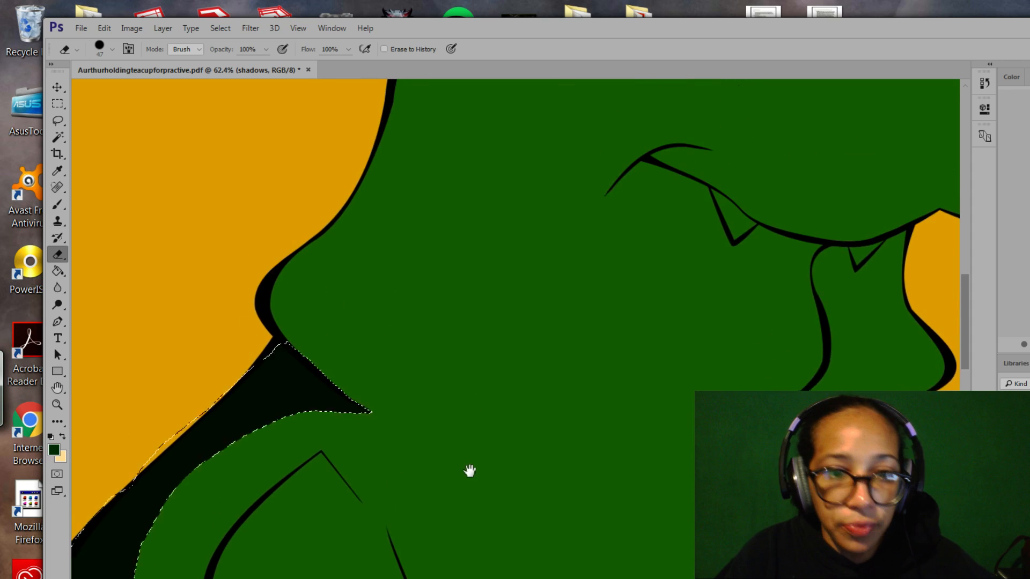
left_click_drag(415, 332, 420, 410)
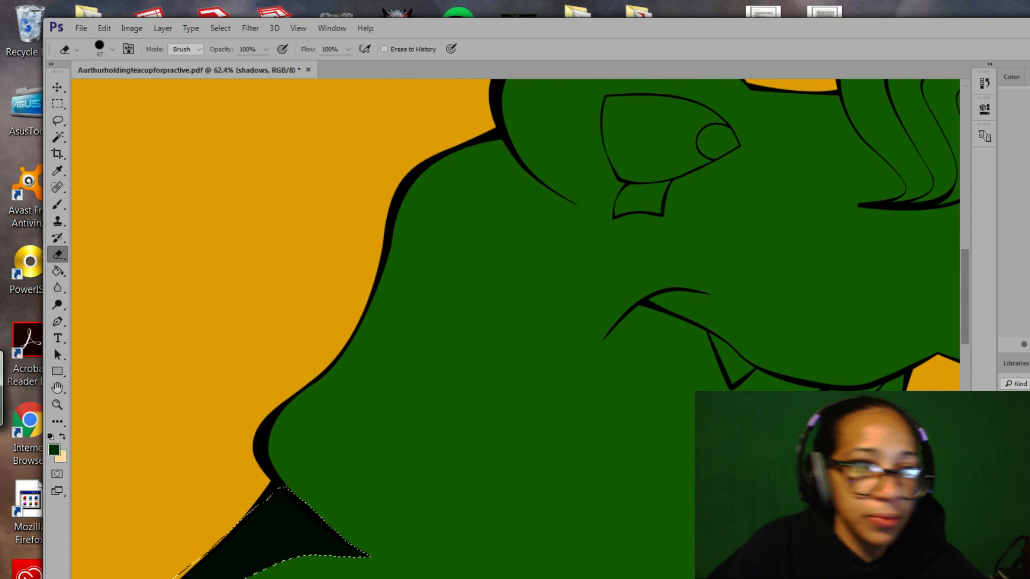
left_click(58, 204)
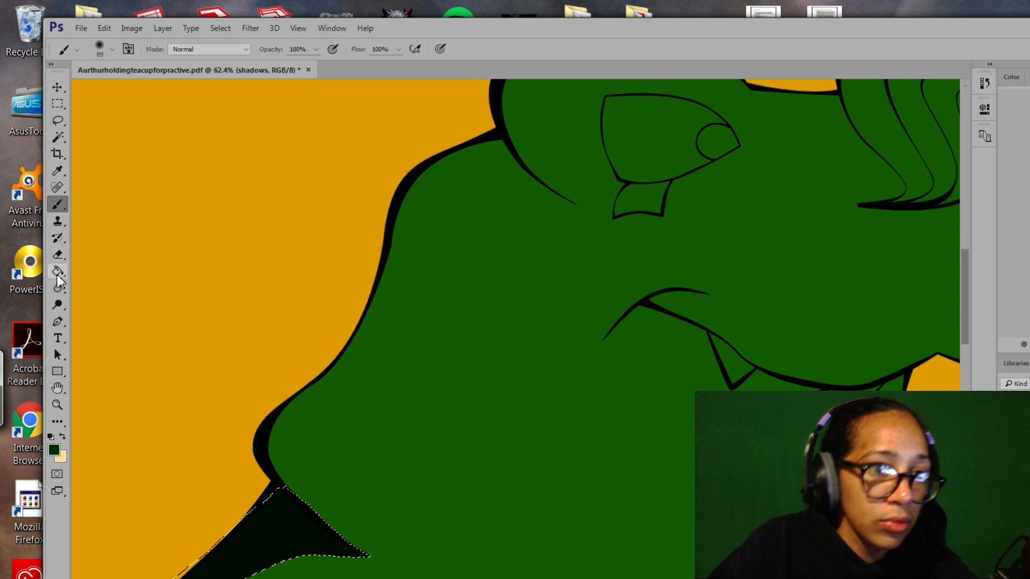
left_click(57, 121)
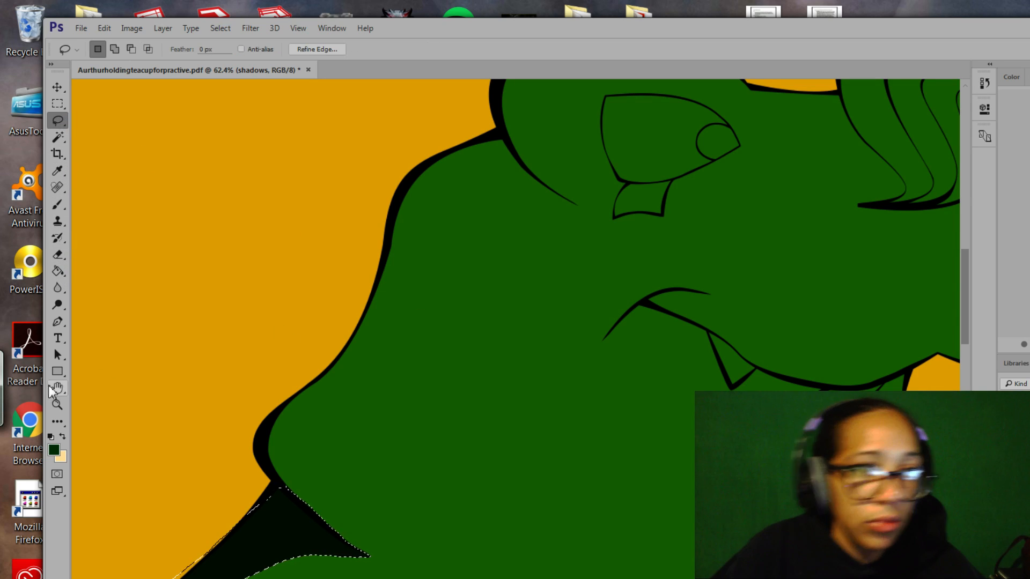
left_click(57, 405)
left_click_drag(464, 426, 254, 323)
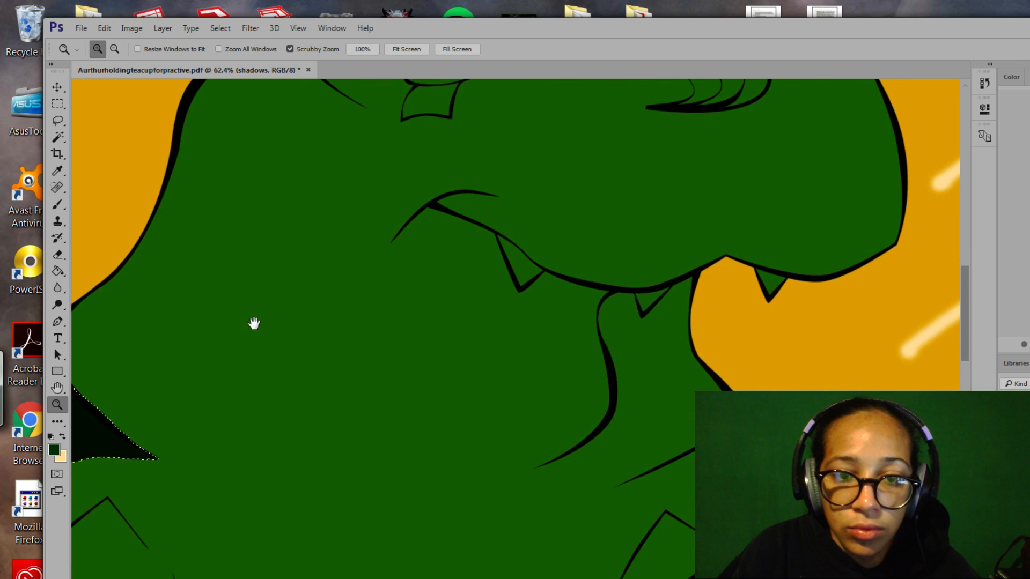
Zoom out to 20% to frame the whole illustration and deselect the cape shadow.
left_click_drag(430, 398, 368, 257)
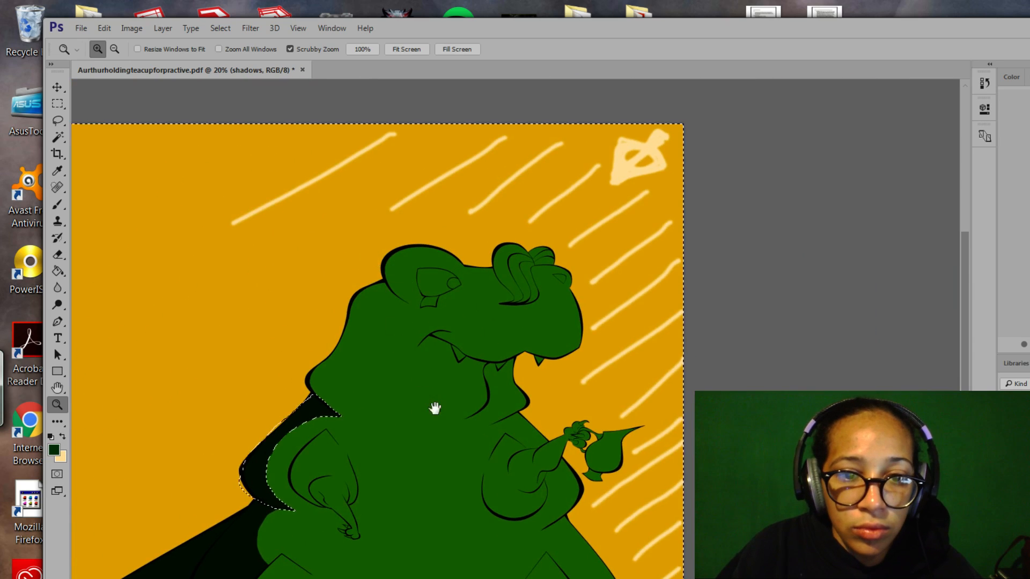
left_click_drag(435, 409, 494, 356)
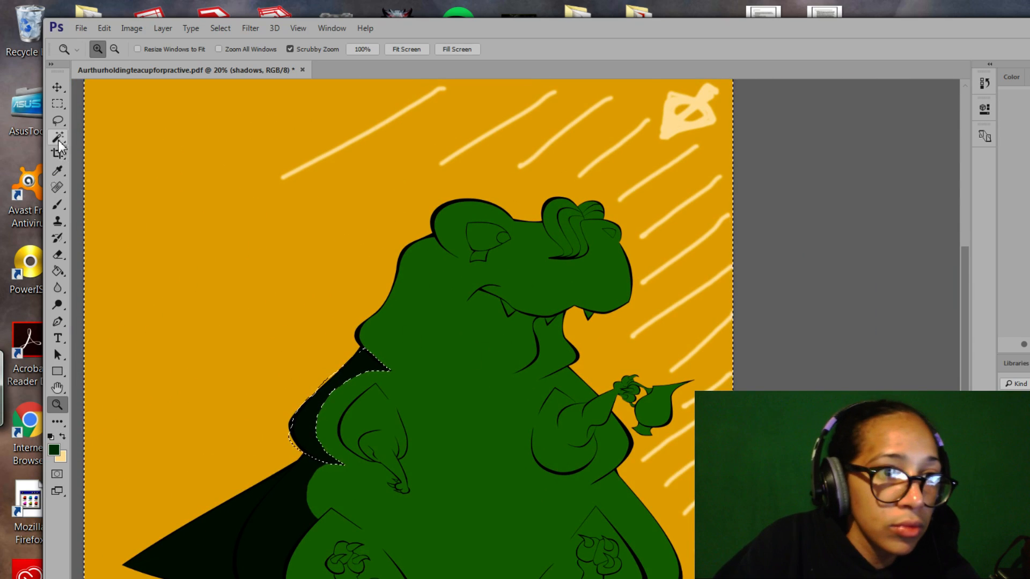
left_click(58, 120)
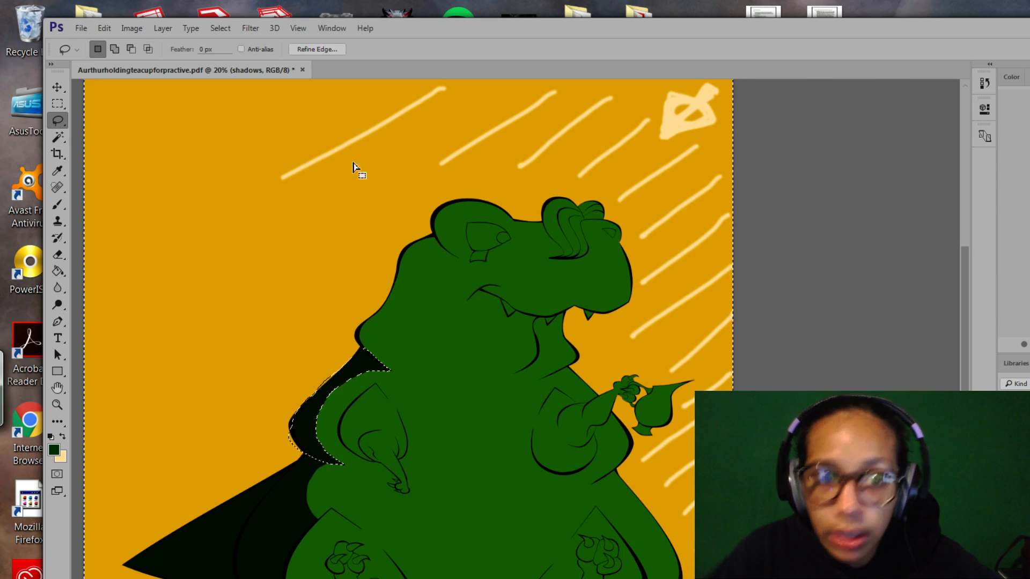
left_click(220, 28)
left_click(247, 59)
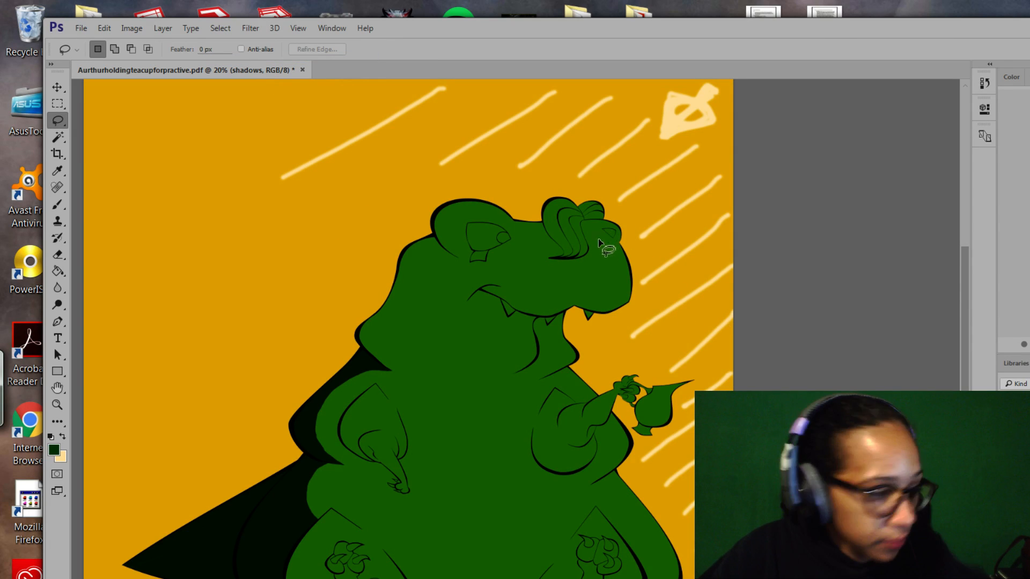
Zoom in on the creature's head and lasso a first outline of the triangular eye.
key("z")
mouse_move(662, 325)
left_mouse_down()
mouse_move(649, 295)
mouse_move(685, 340)
left_mouse_up()
key("l")
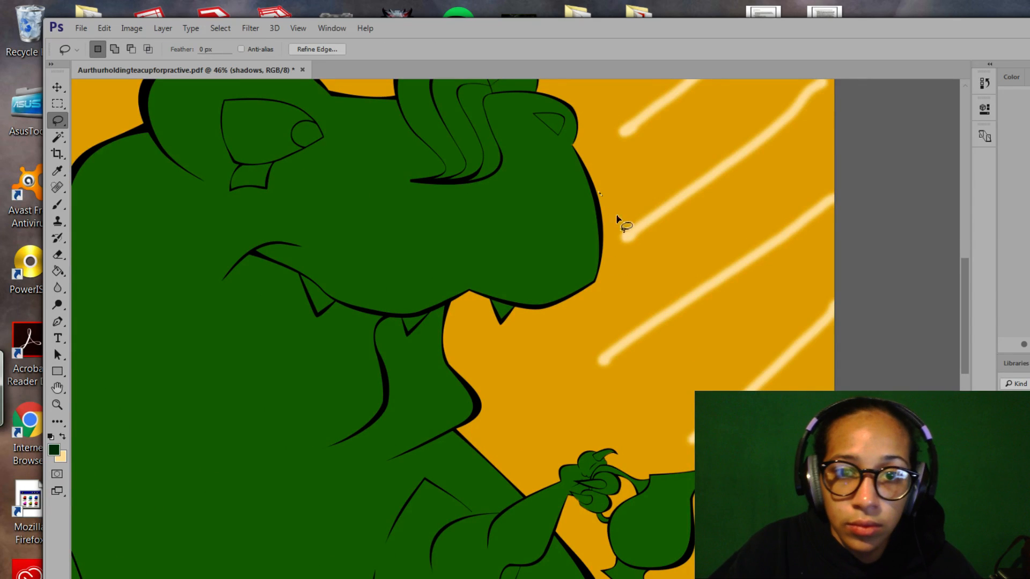
key("ctrl+d")
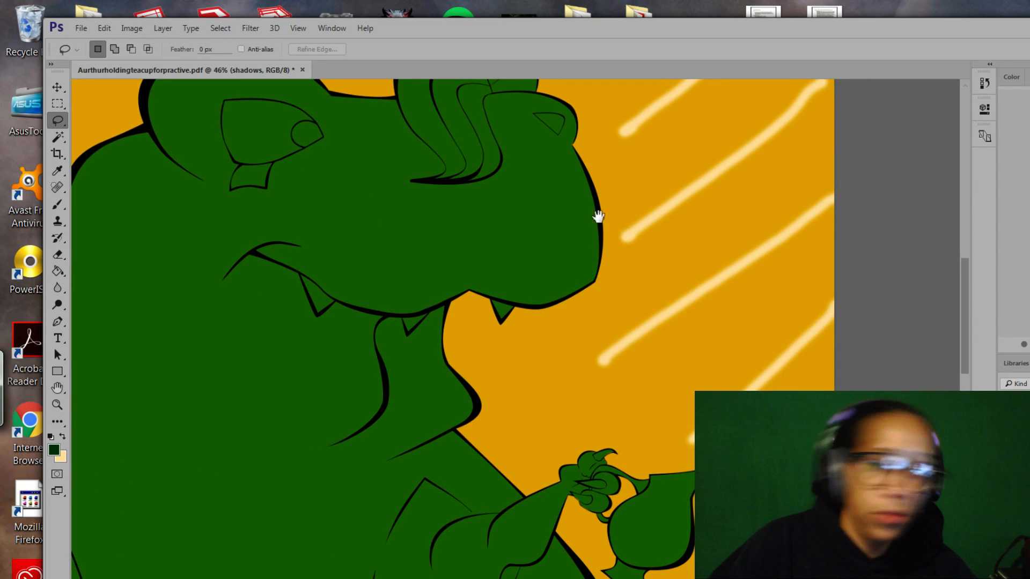
left_click_drag(598, 216, 651, 329)
left_click_drag(590, 237, 653, 303)
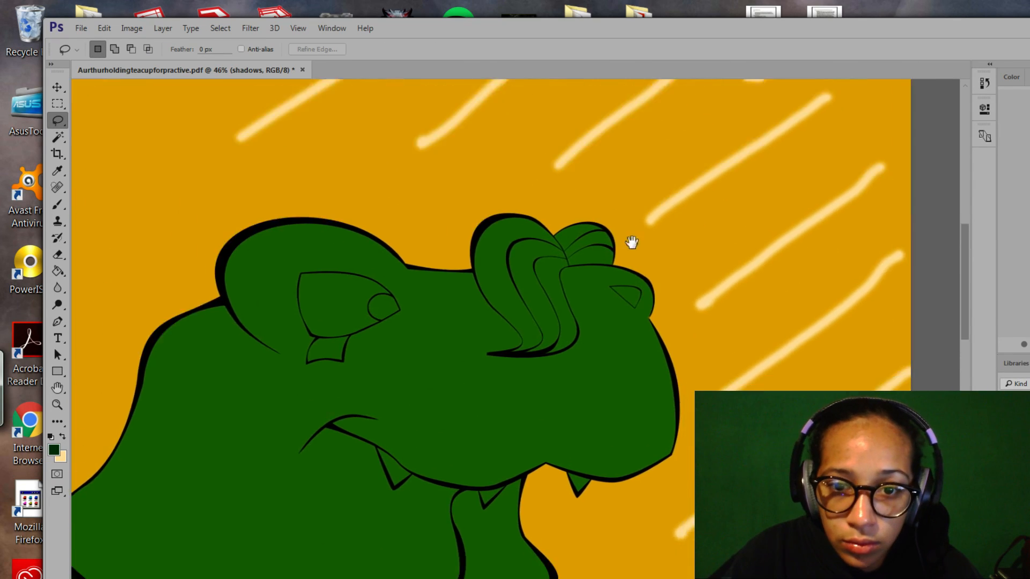
left_click_drag(632, 242, 628, 222)
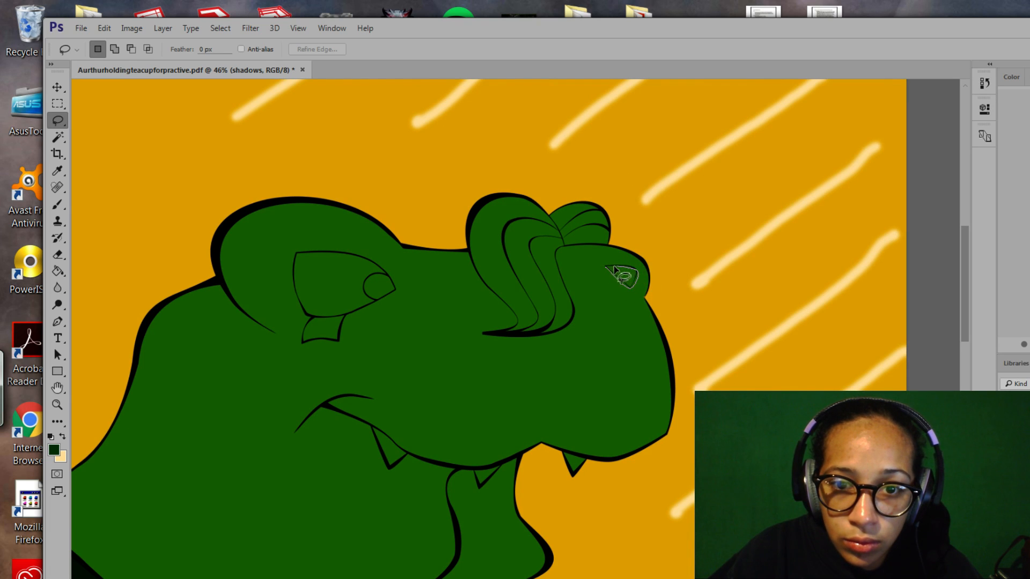
left_click_drag(607, 272, 606, 270)
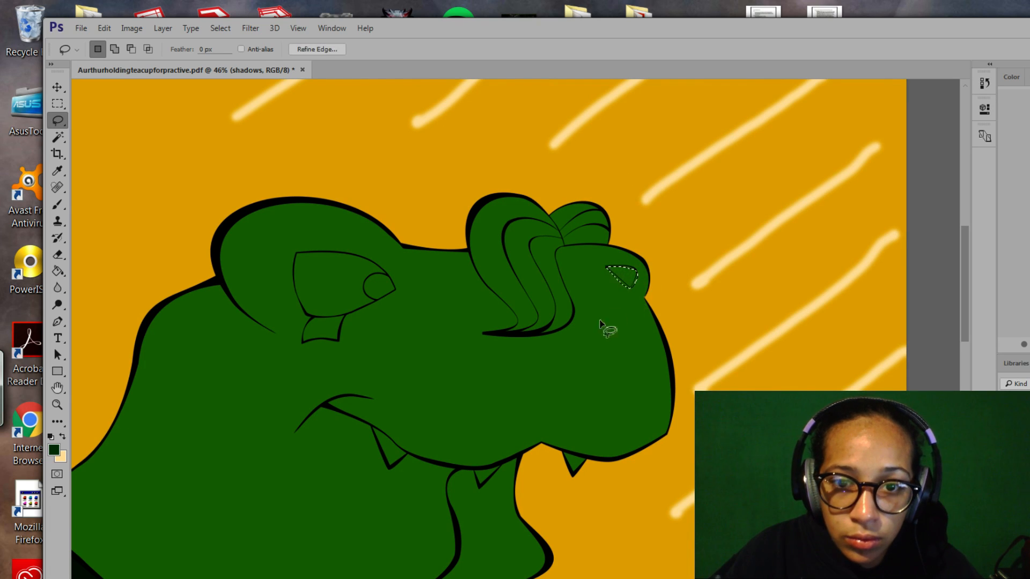
Zoom closer on the eye and redraw the lasso outline around it.
left_click(60, 404)
mouse_move(589, 365)
left_mouse_down()
mouse_move(579, 313)
mouse_move(622, 366)
mouse_move(631, 351)
left_mouse_up()
left_click(57, 120)
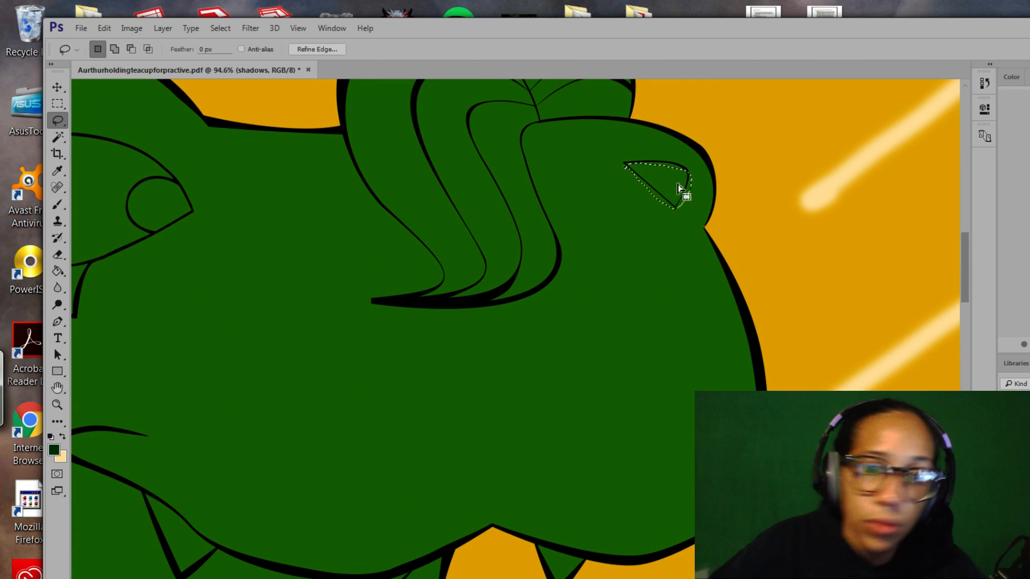
left_click(638, 209)
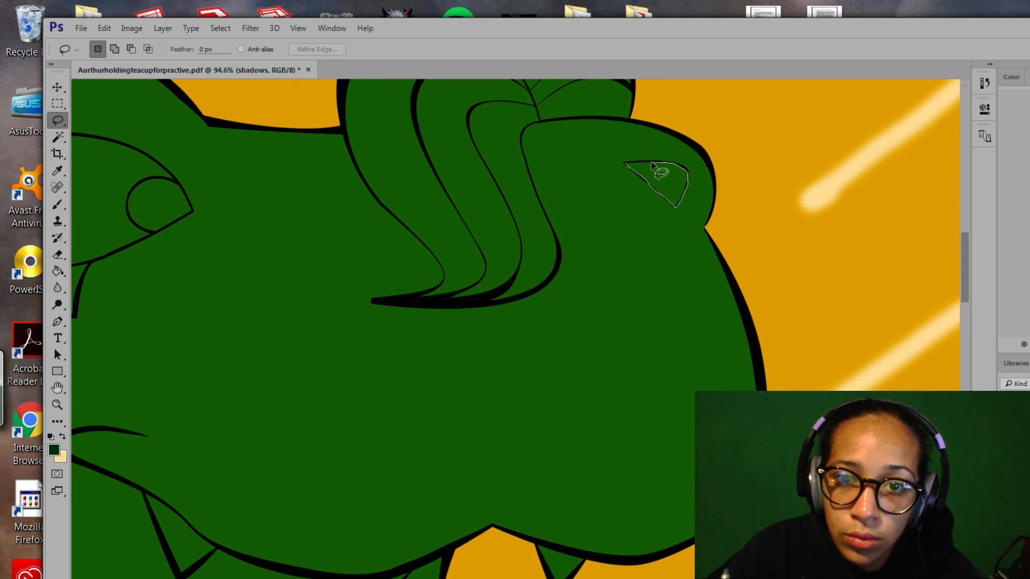
left_click_drag(633, 166, 632, 167)
left_click_drag(685, 242, 644, 267)
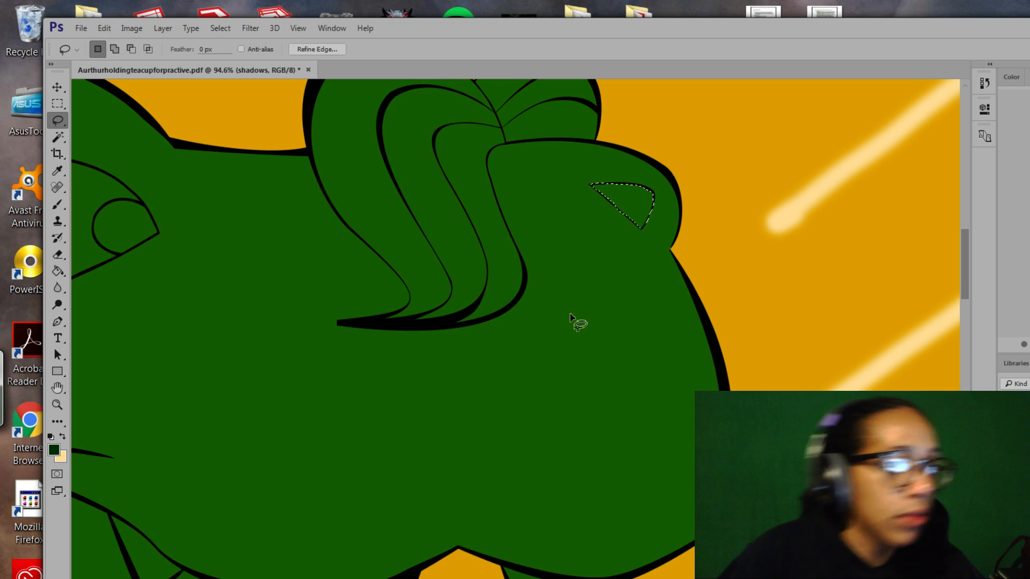
Zoom to 174% on the eye and switch the Lasso to Add to selection.
key("z")
key("ctrl+d")
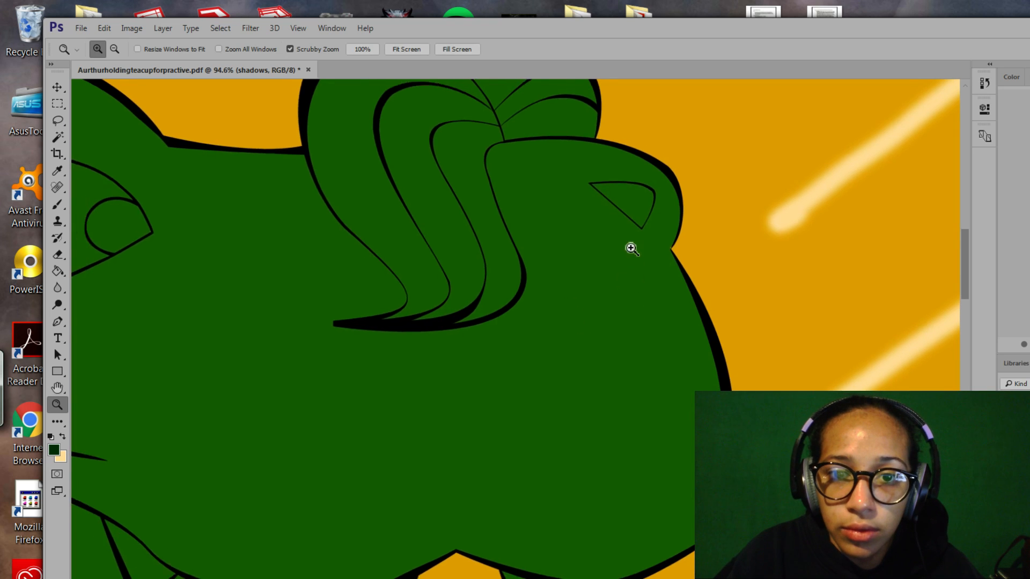
mouse_move(631, 241)
left_mouse_down()
mouse_move(658, 283)
mouse_move(631, 360)
left_mouse_up()
key("l")
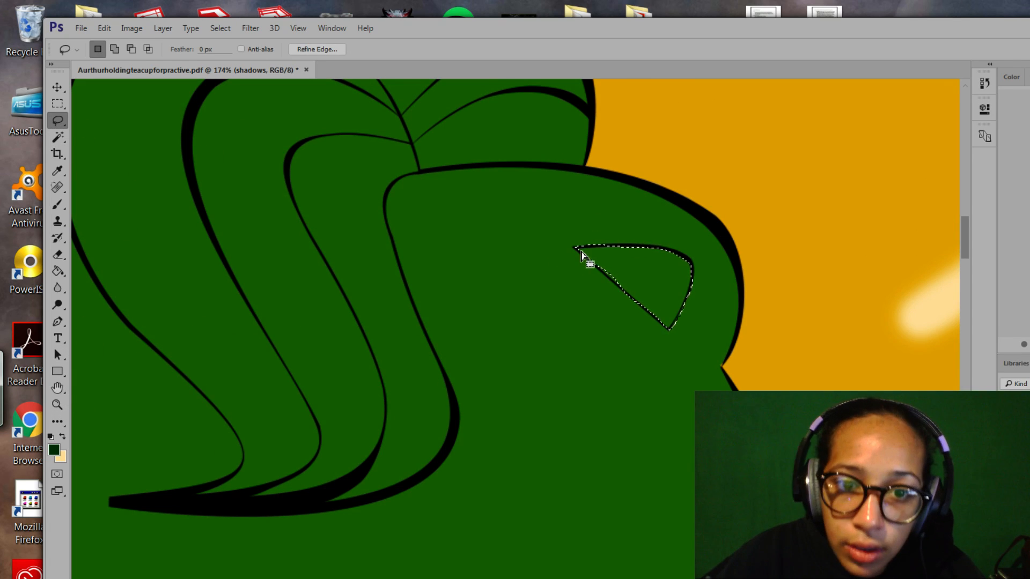
key("shift")
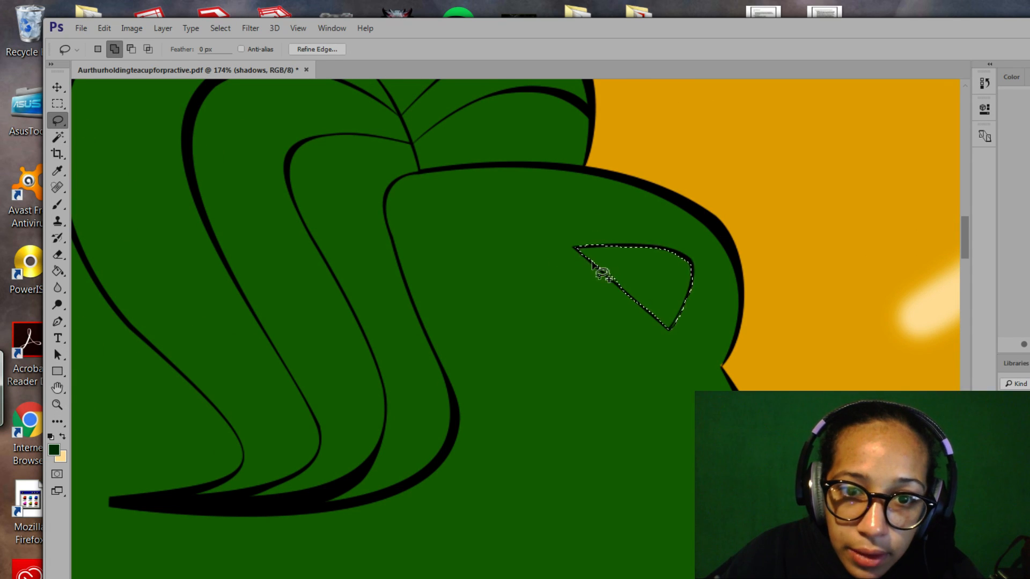
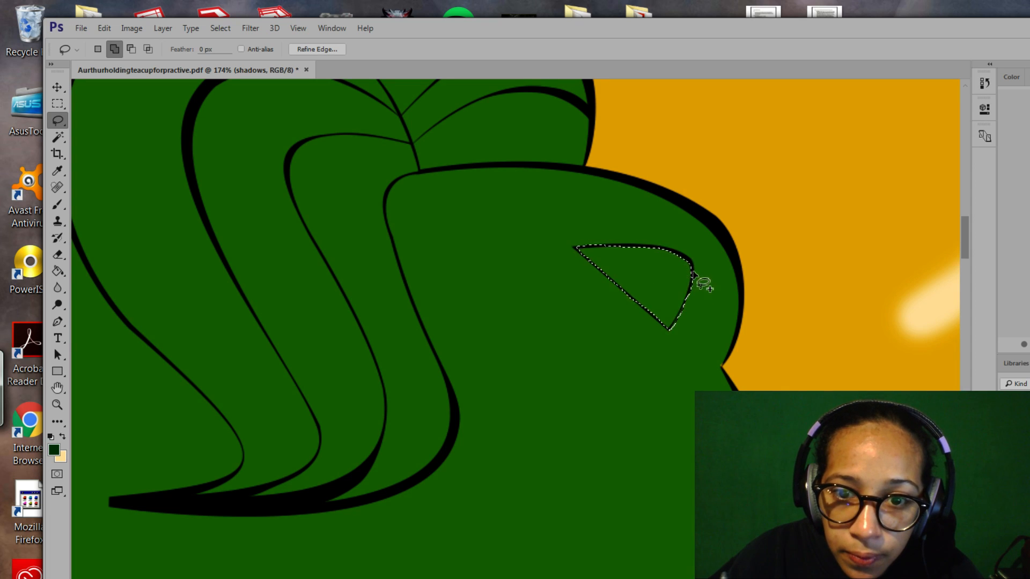
Trim the right edge off the triangular selection and add a sliver along its top.
key("alt")
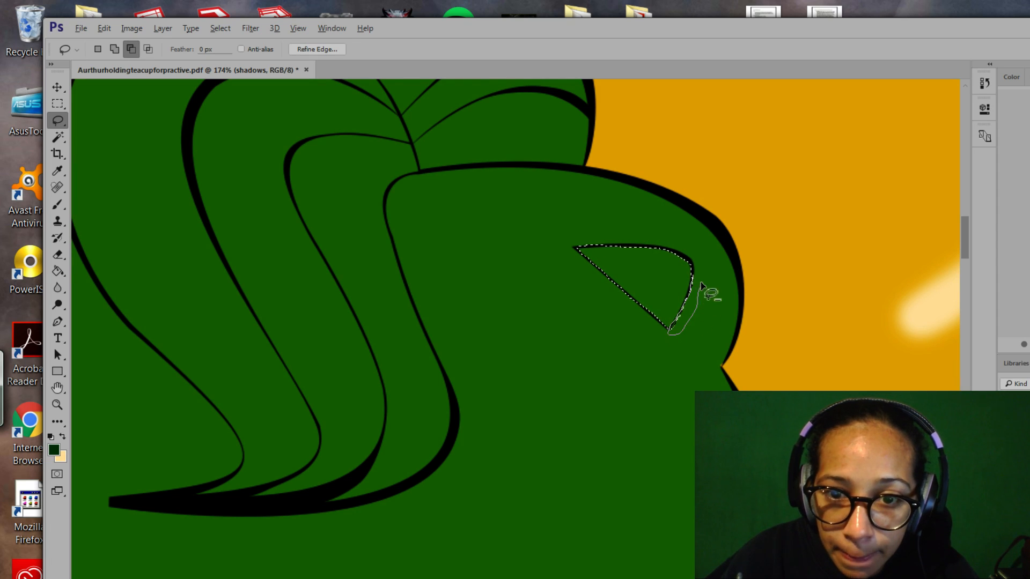
left_click_drag(694, 278, 683, 306)
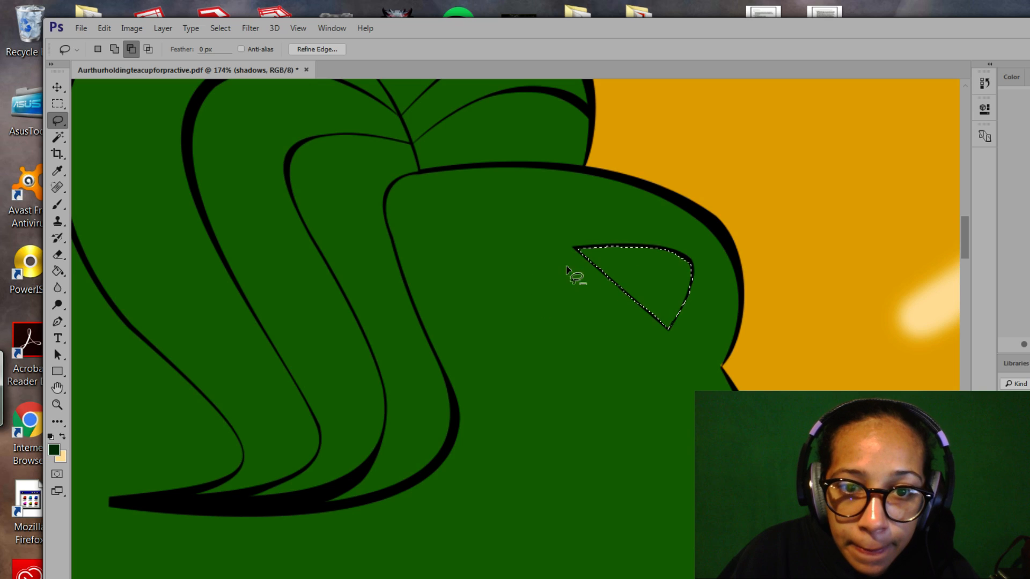
key("shift")
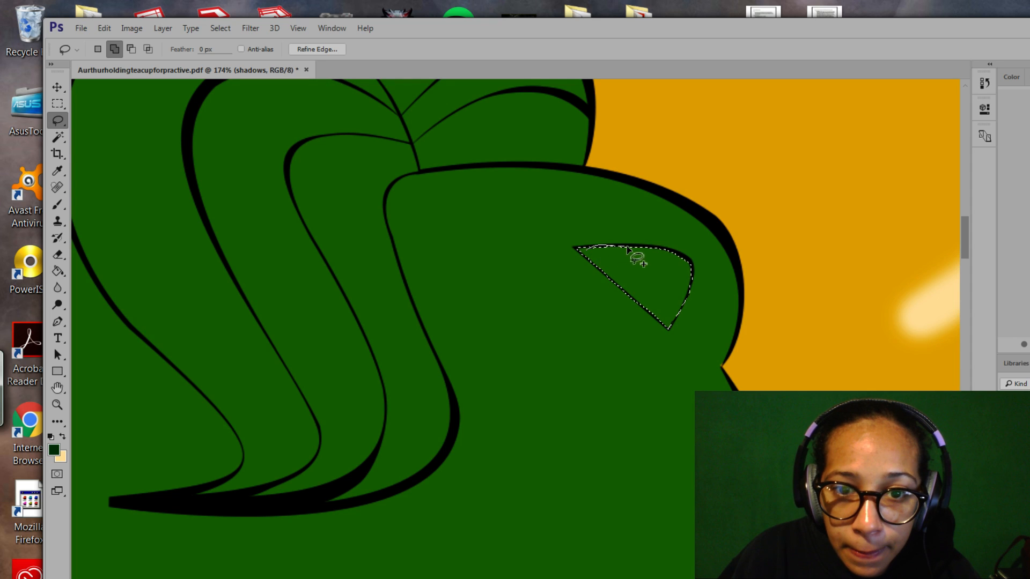
left_click_drag(664, 251, 598, 268)
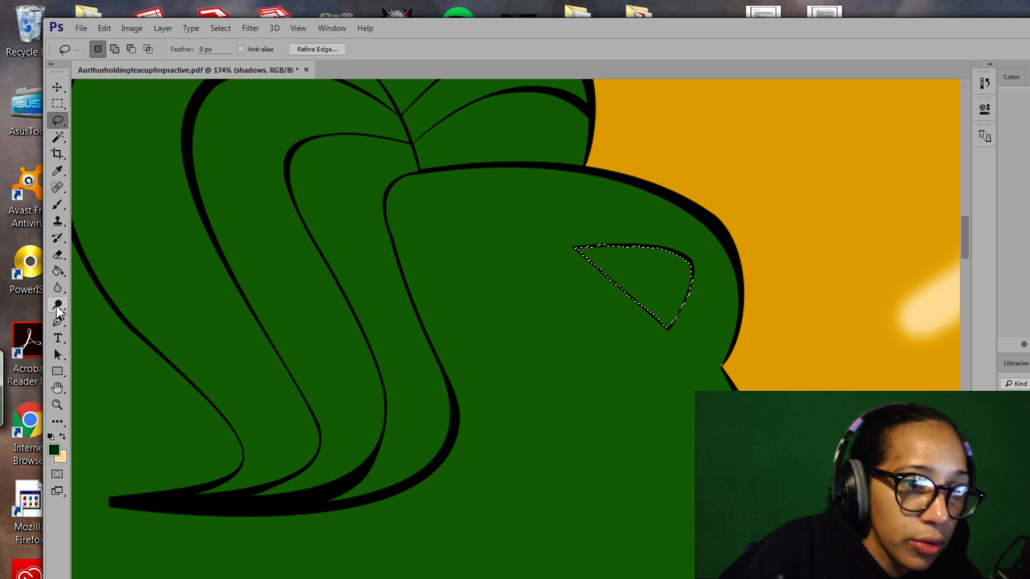
Paint the selected triangle dark as a flat shadow and deselect it.
left_click(57, 205)
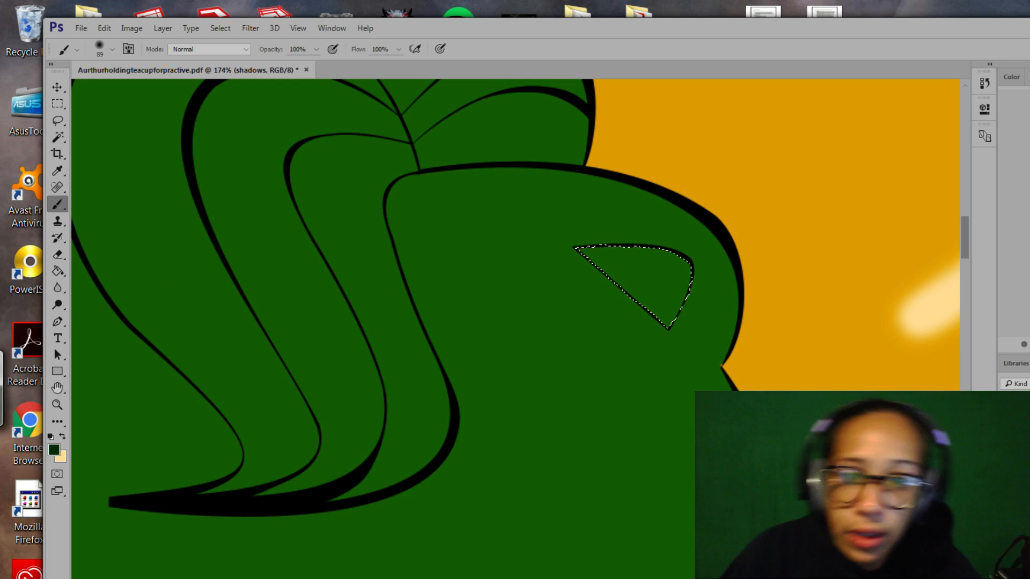
mouse_move(665, 273)
left_mouse_down()
mouse_move(606, 287)
mouse_move(583, 244)
left_mouse_up()
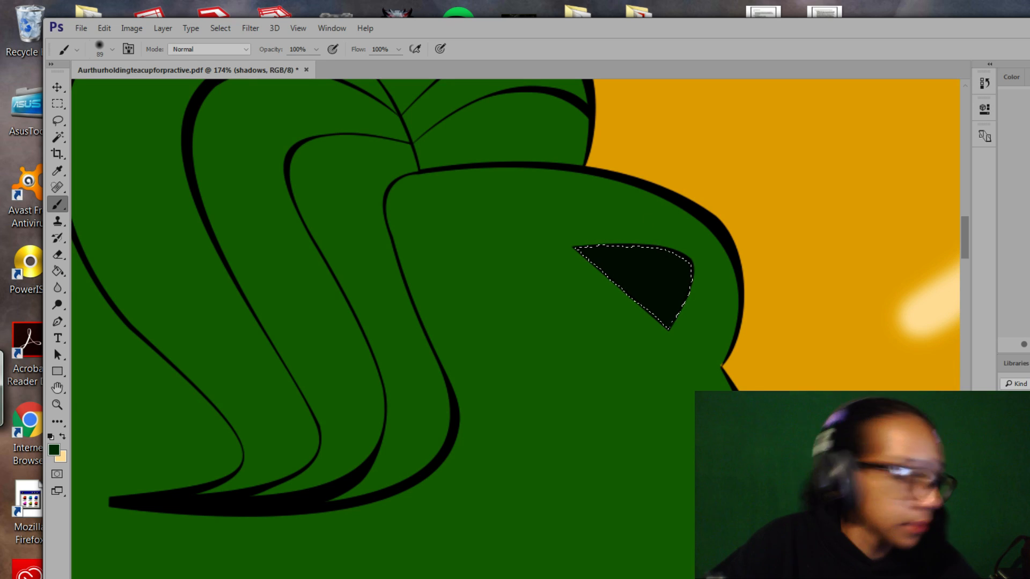
key("ctrl+d")
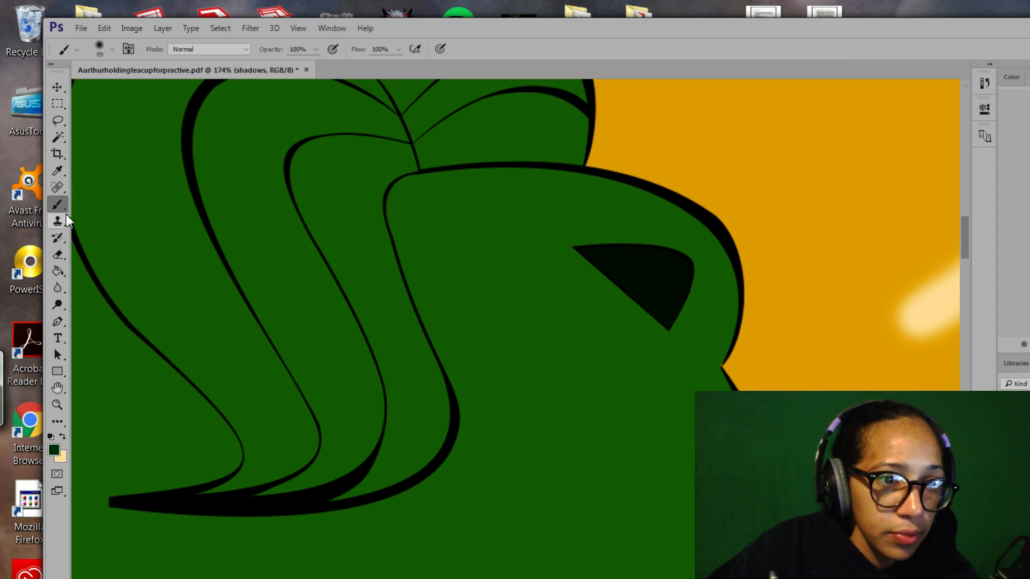
Set the brush size to 6 px.
left_click(110, 52)
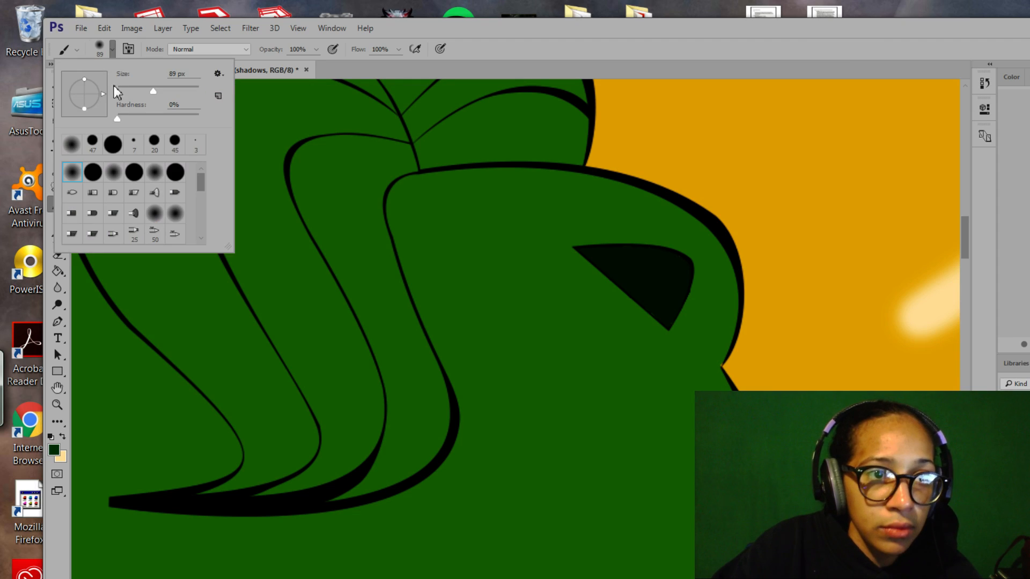
left_click(117, 91)
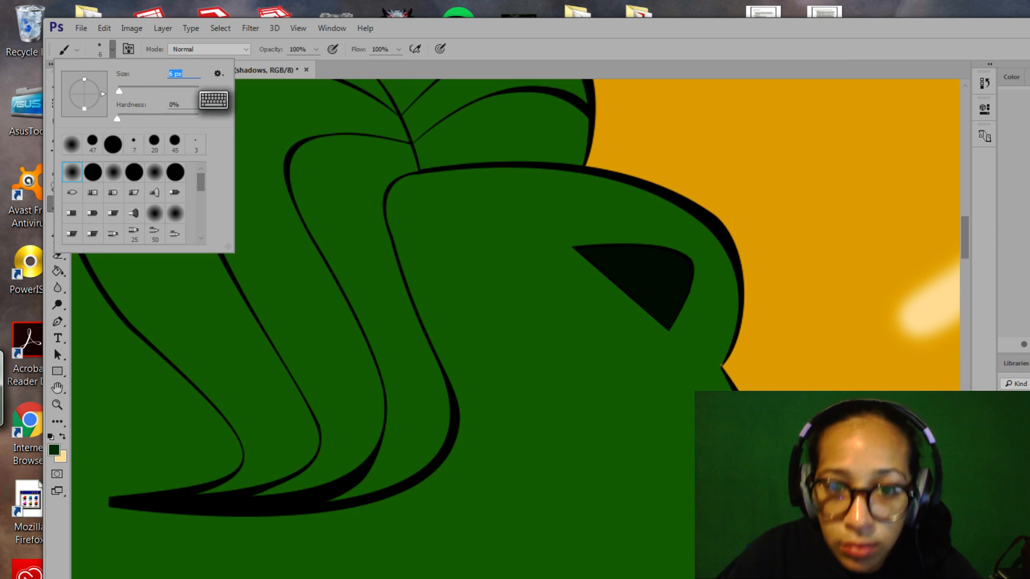
key("Return")
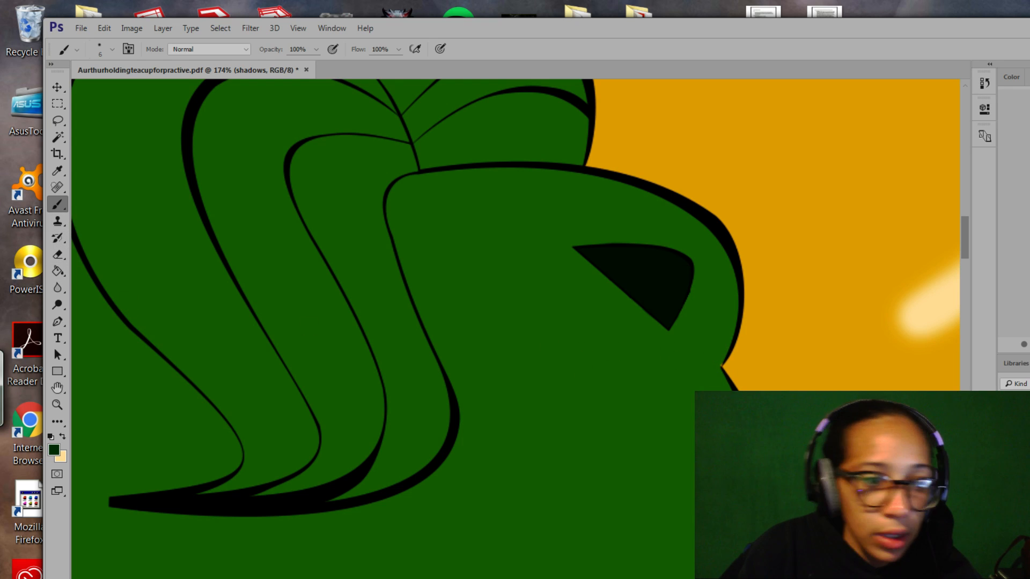
Zoom out and pan so the creature's whole head is in view.
key("z")
left_click_drag(519, 408, 448, 270)
key("space")
left_click_drag(407, 440, 597, 358)
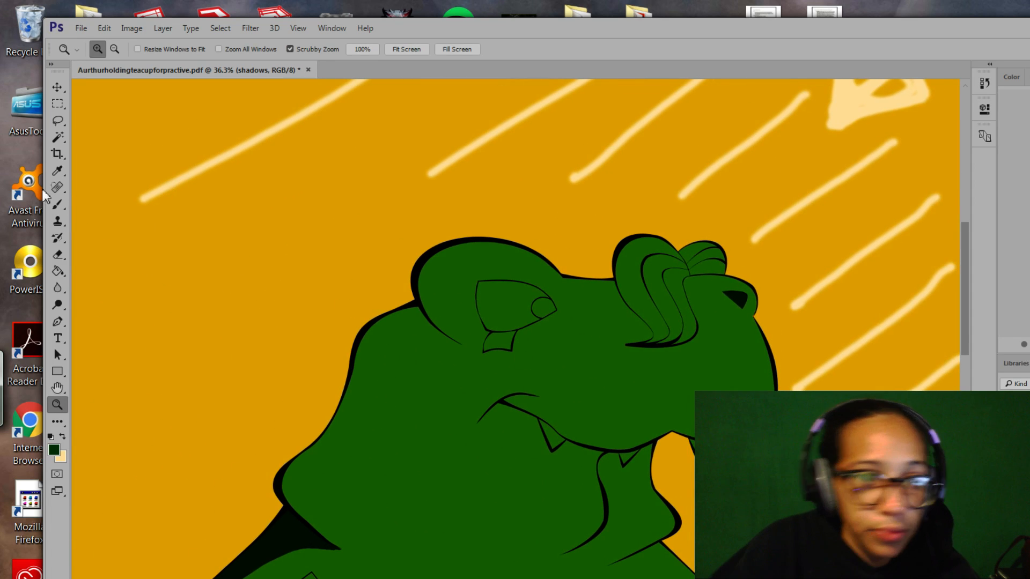
Start Save As and browse from Personal Art into the 'profileicons and such' folder.
left_click(58, 120)
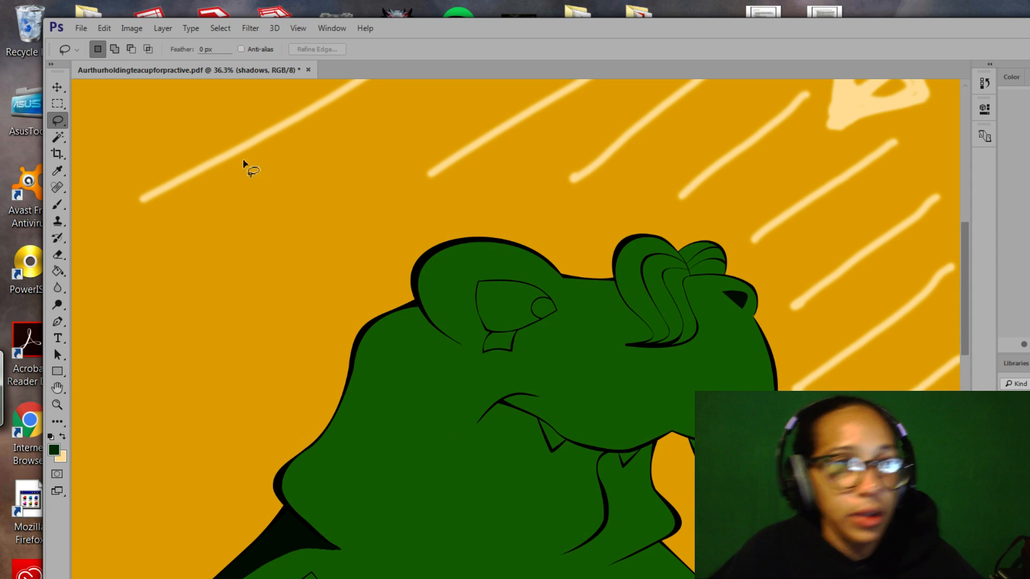
left_click(81, 28)
left_click(104, 195)
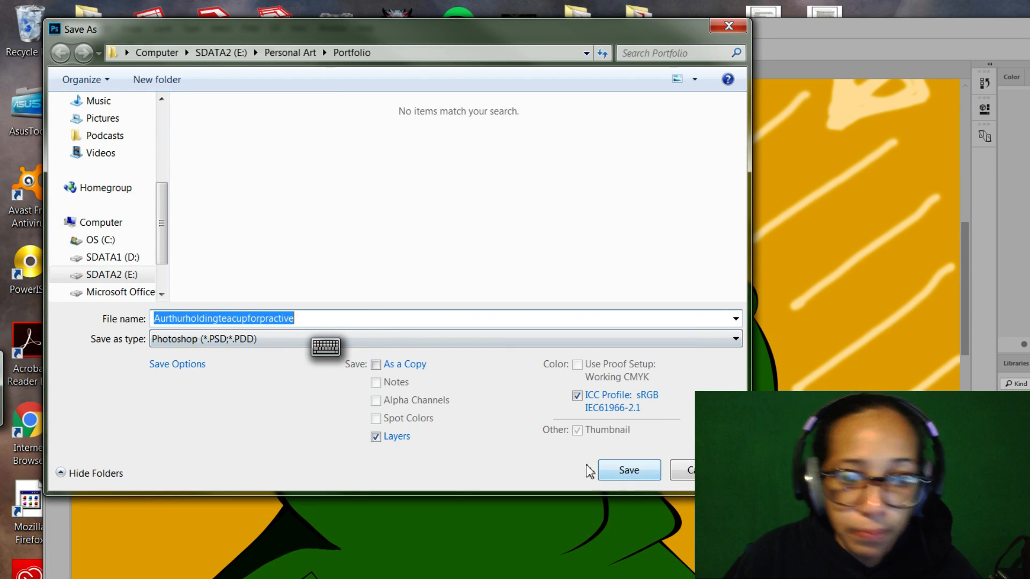
left_click(287, 52)
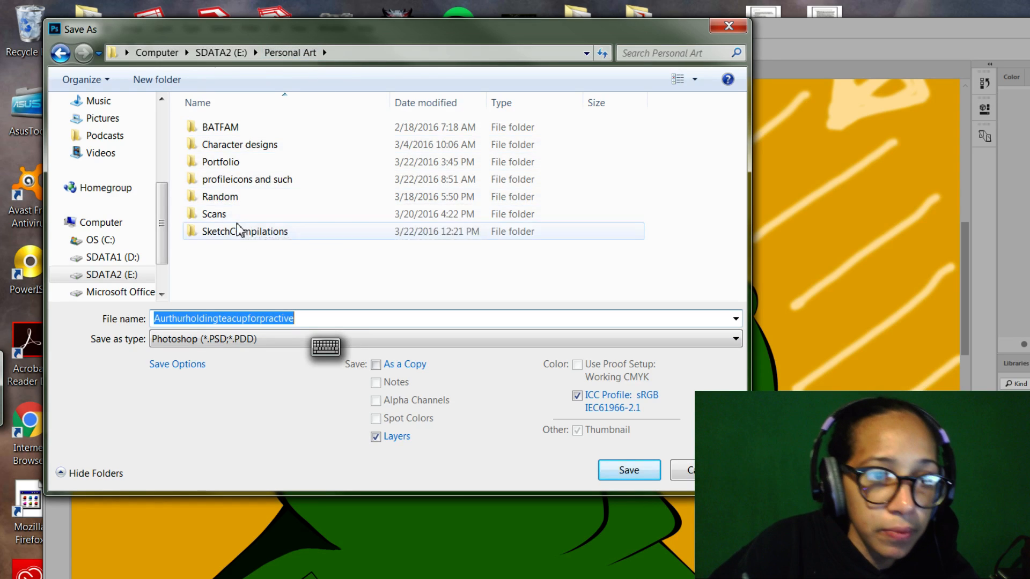
double_click(240, 179)
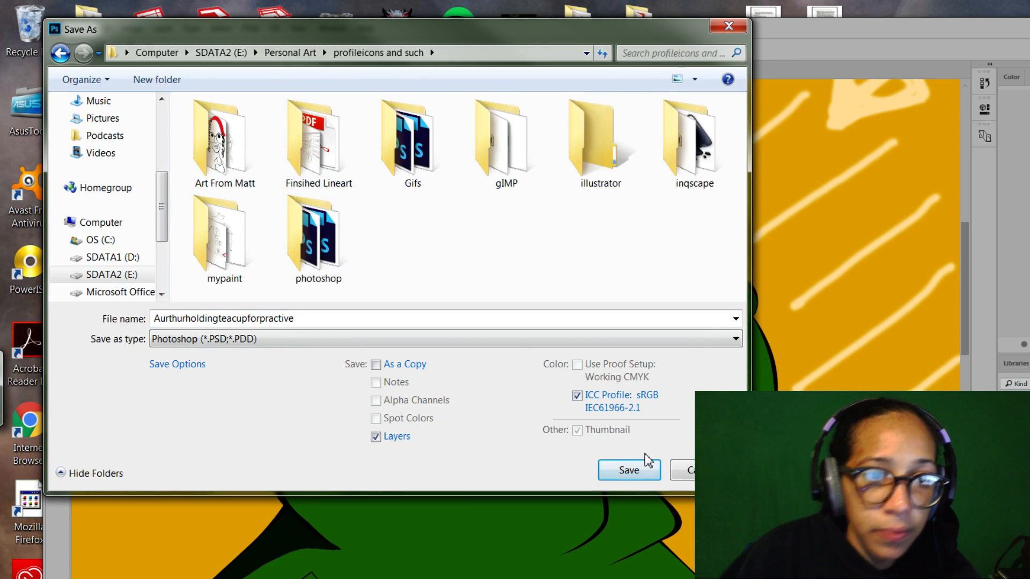
Save as a Photoshop PSD with maximized compatibility, then close the Volume Mixer and open Start.
left_click(644, 470)
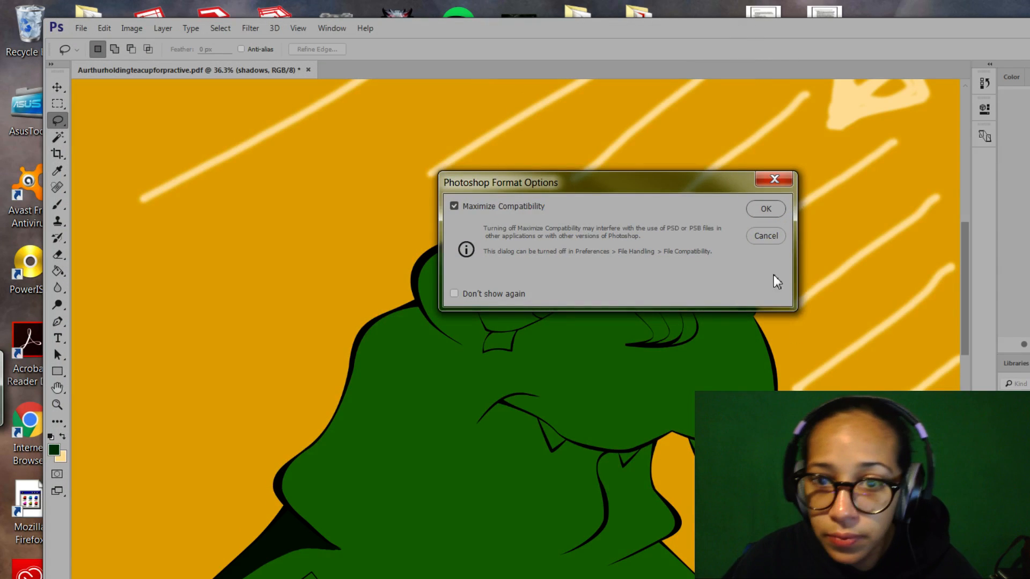
left_click(765, 209)
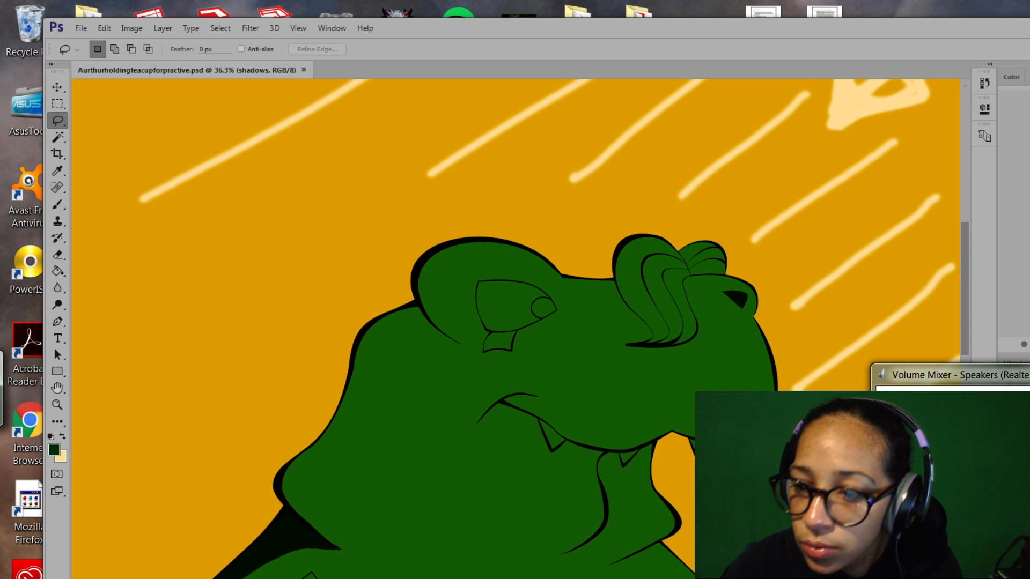
key("alt+F4")
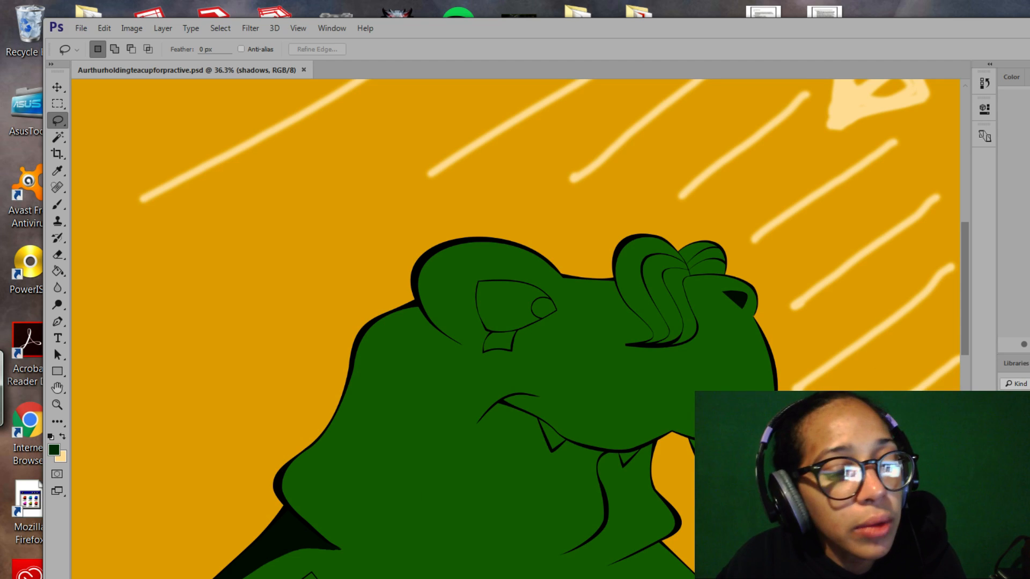
key("super")
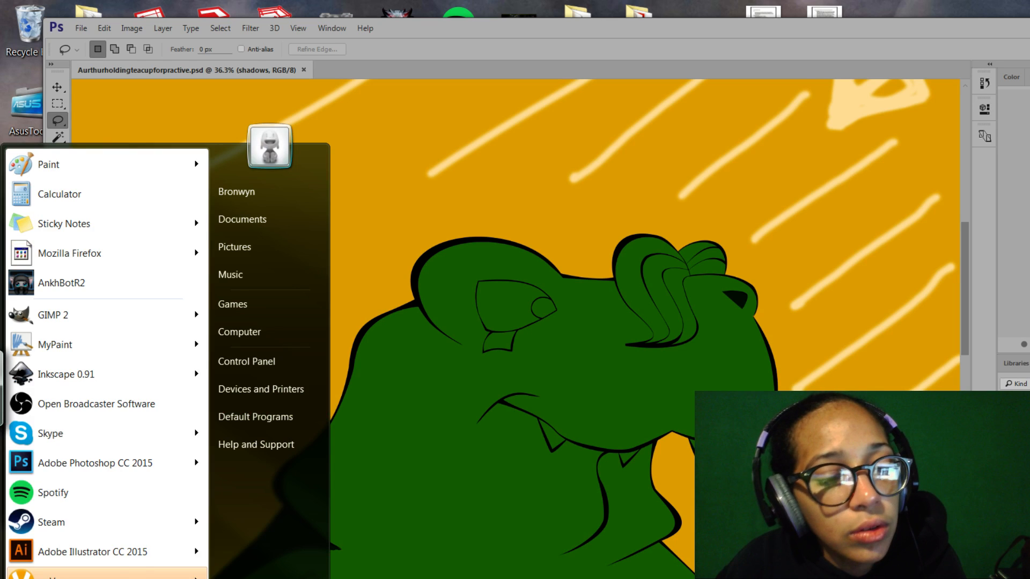
left_click(276, 361)
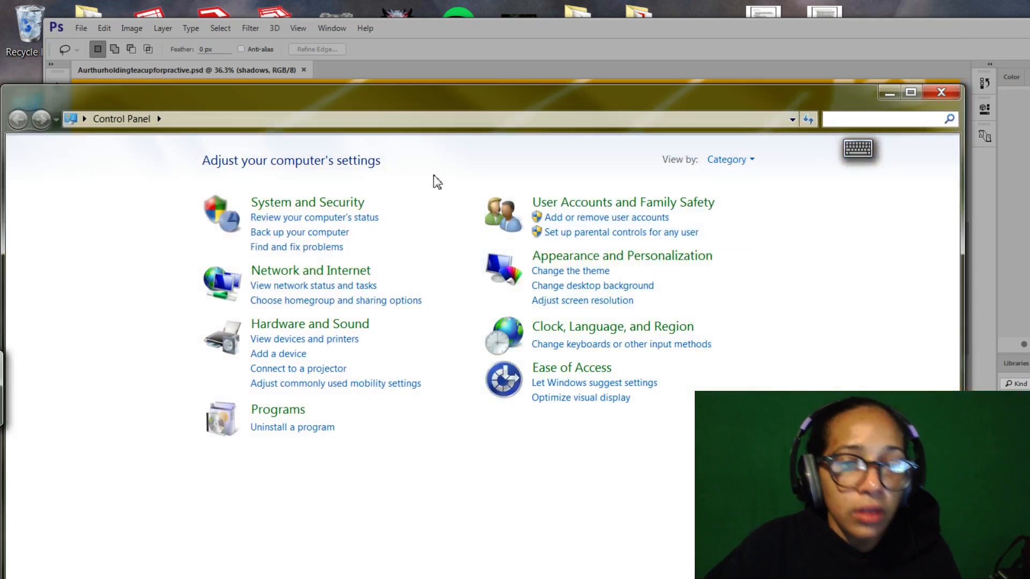
left_click(317, 325)
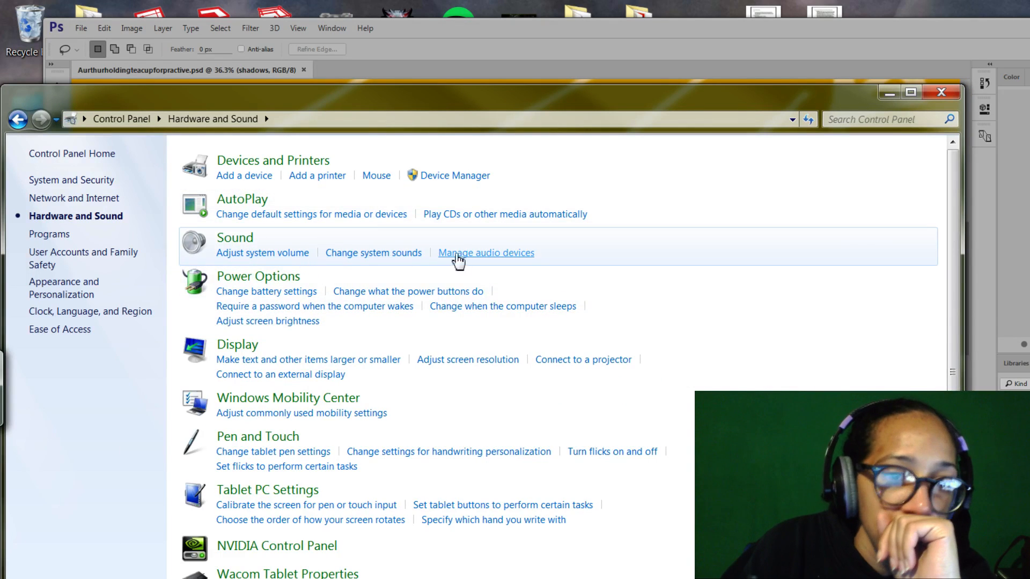
left_click(471, 253)
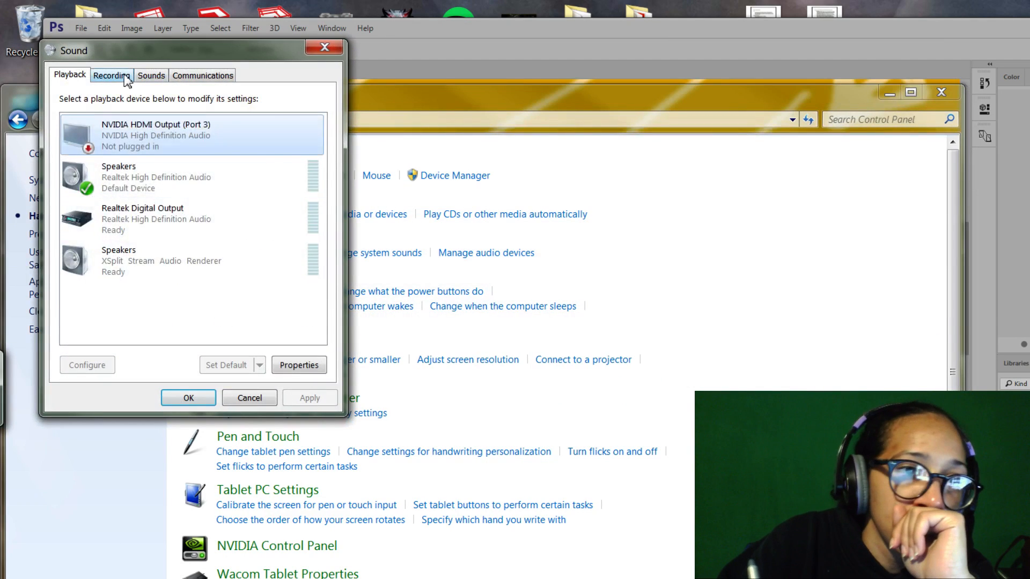
left_click(126, 77)
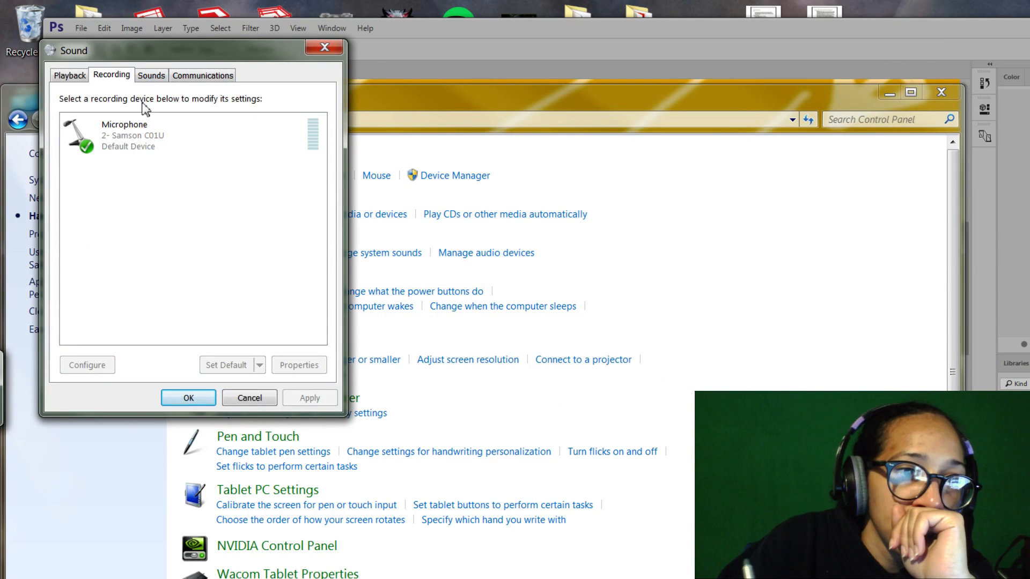
left_click(146, 146)
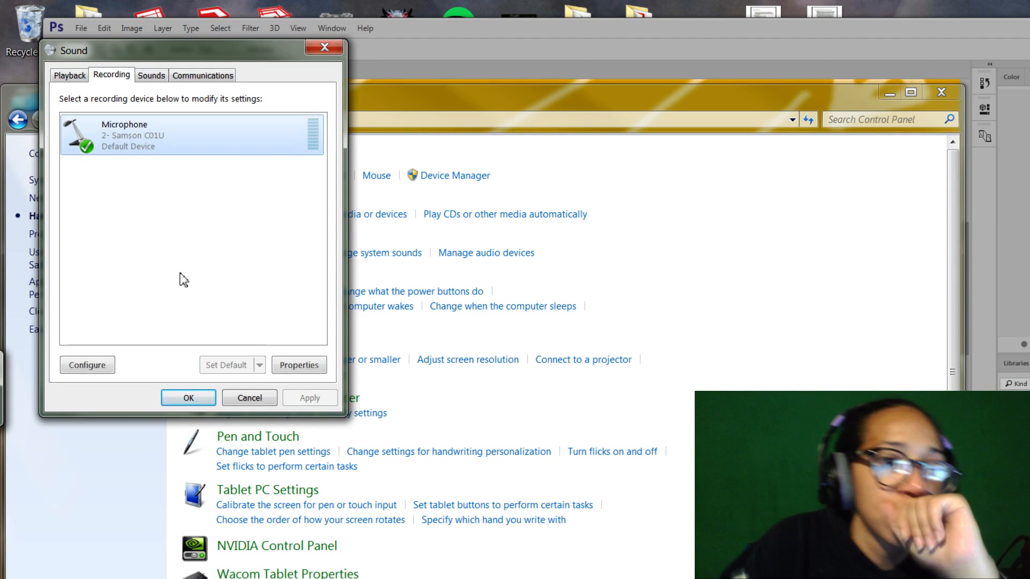
left_click(294, 367)
left_click(158, 133)
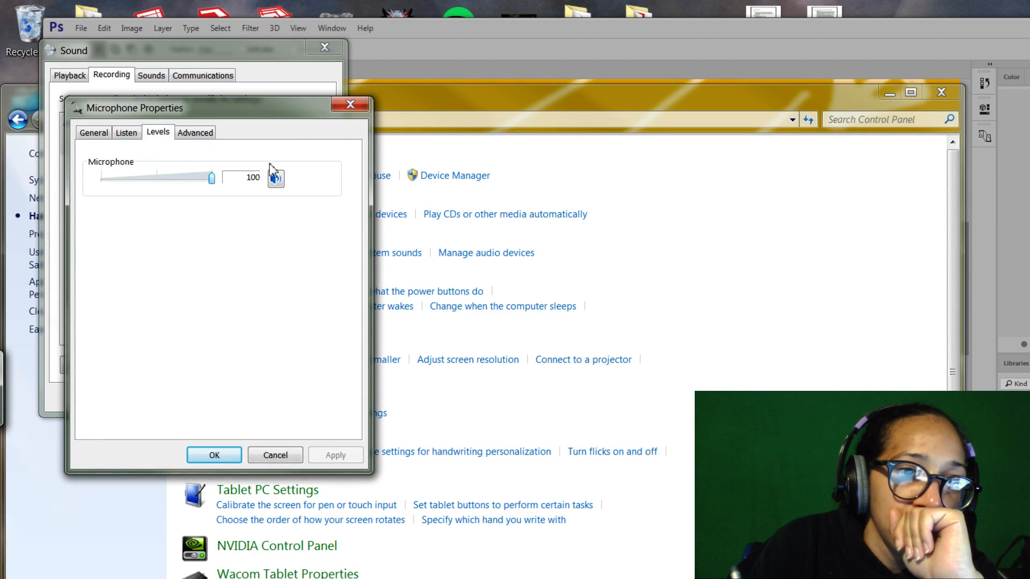
left_click(352, 105)
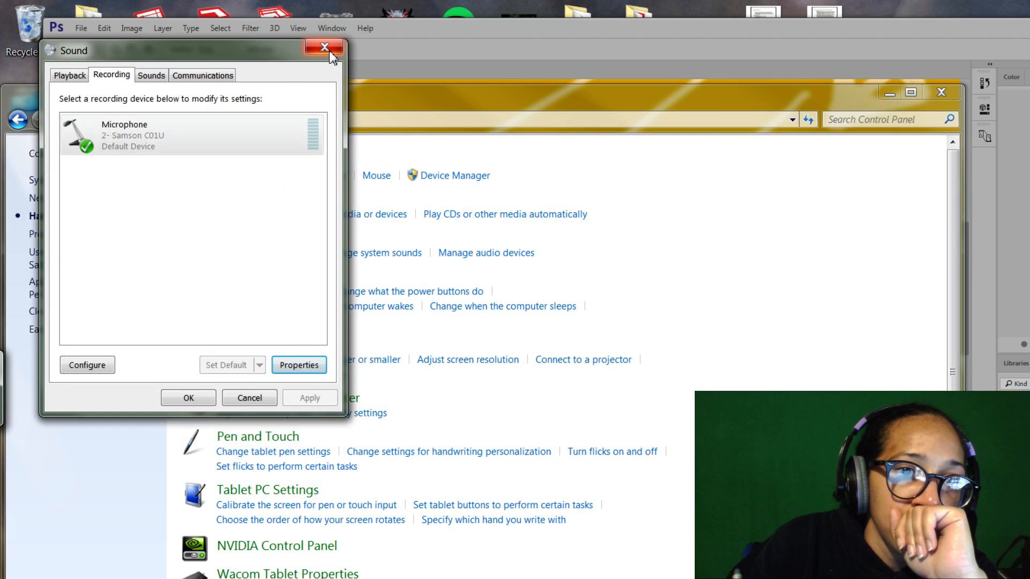
left_click(324, 47)
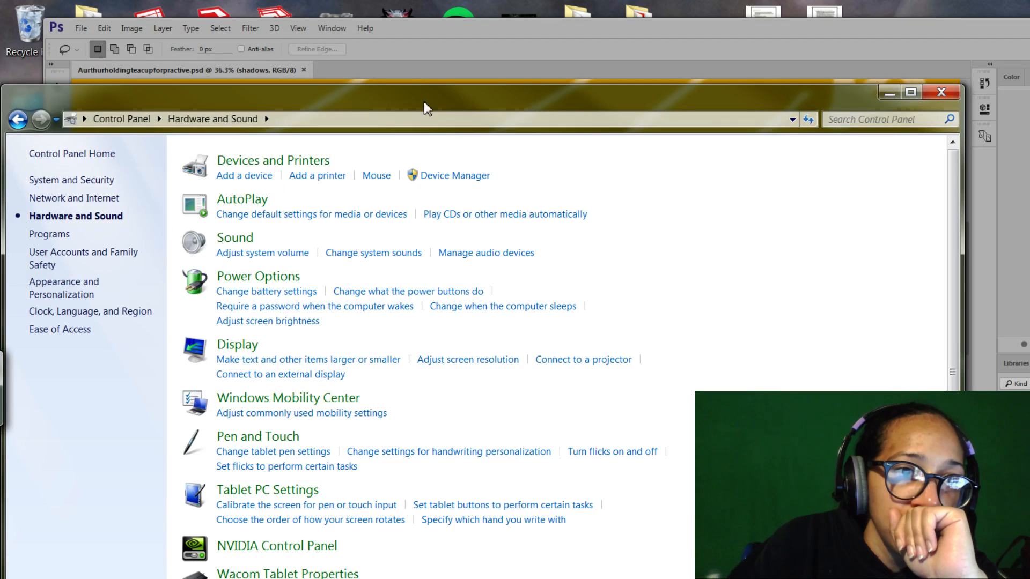
left_click(890, 94)
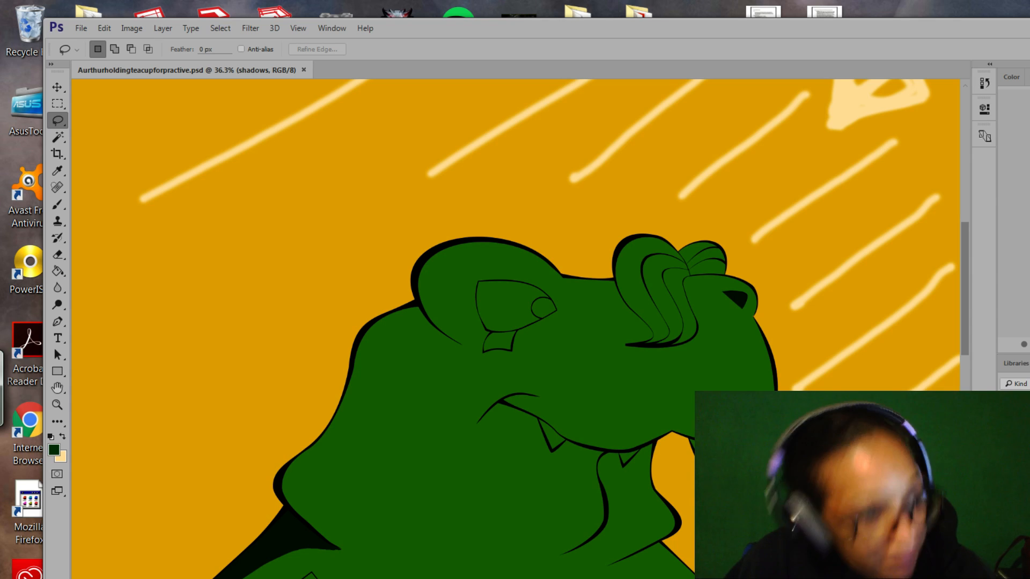
Frame the head and begin a lasso selection along the mouth line below the jaw.
left_click_drag(484, 31, 478, 33)
key("space")
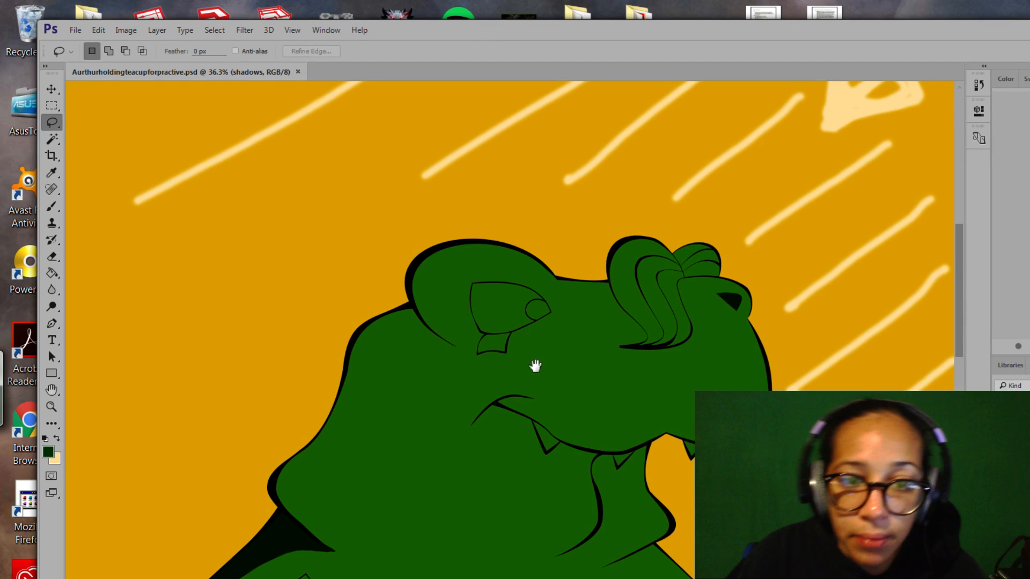
left_click_drag(536, 365, 553, 262)
key("space")
left_click_drag(621, 357, 632, 310)
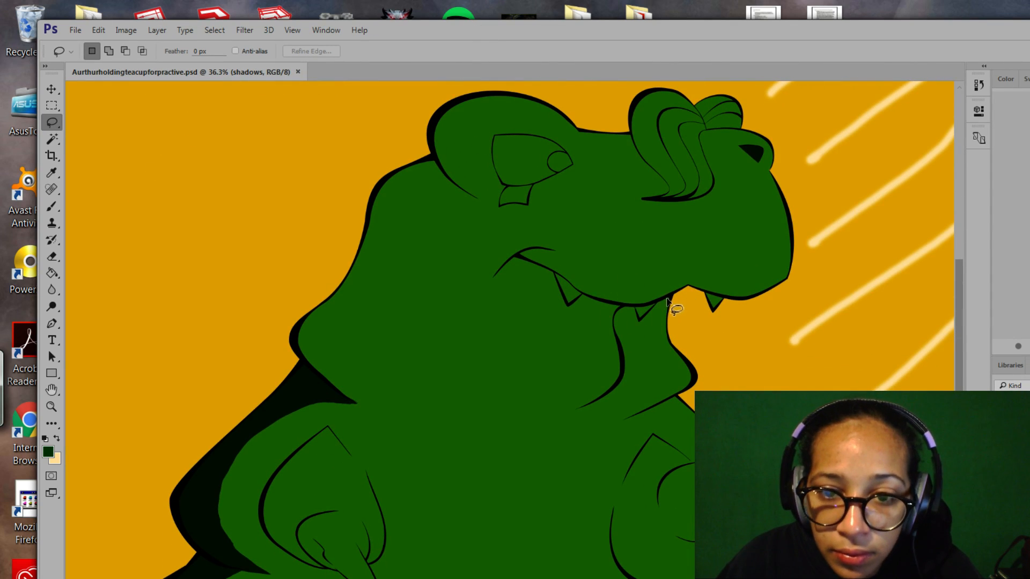
mouse_move(672, 299)
left_mouse_down()
mouse_move(595, 298)
mouse_move(570, 315)
mouse_move(577, 385)
mouse_move(626, 404)
mouse_move(673, 388)
mouse_move(685, 370)
mouse_move(671, 301)
left_mouse_up()
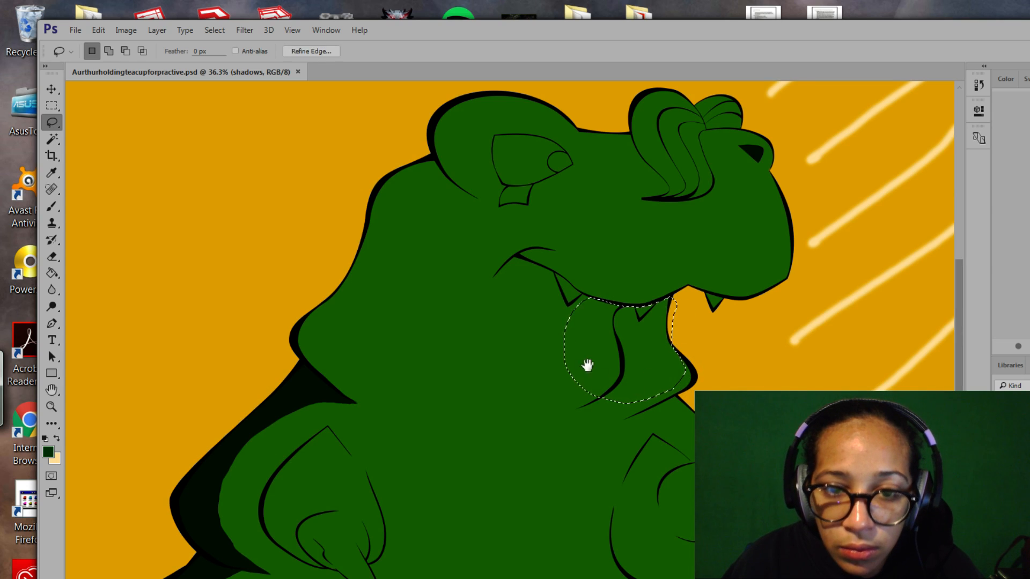
left_click(519, 264)
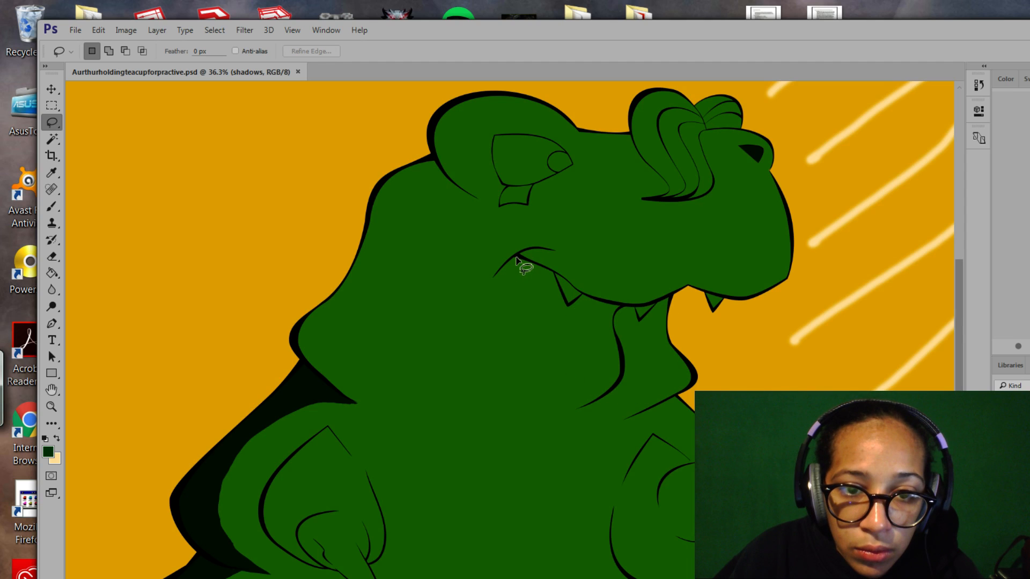
mouse_move(529, 261)
left_mouse_down()
mouse_move(599, 301)
mouse_move(676, 295)
mouse_move(682, 341)
mouse_move(669, 363)
mouse_move(608, 367)
mouse_move(551, 351)
mouse_move(492, 297)
mouse_move(516, 258)
left_mouse_up()
Zoom in on the mouth to 81.2% and add the jaw edge along the black outline.
key("space")
mouse_move(547, 381)
left_mouse_down()
mouse_move(592, 345)
mouse_move(568, 343)
left_mouse_up()
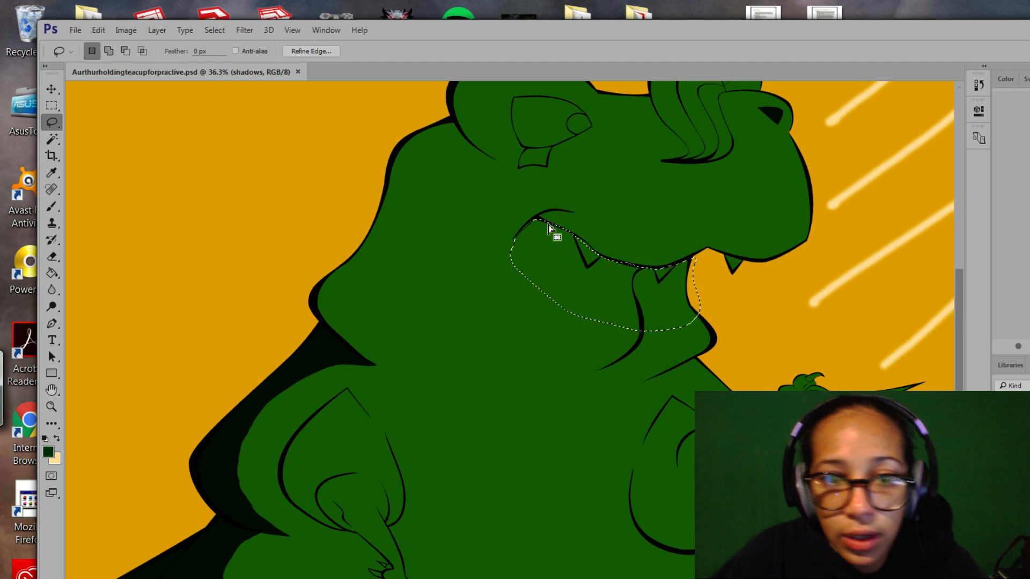
key("space")
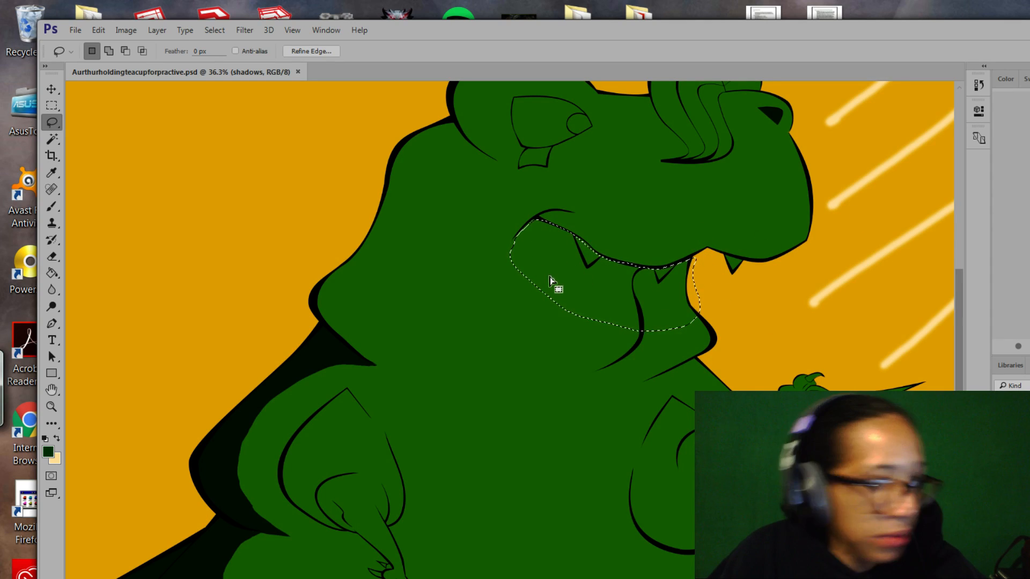
left_click(51, 408)
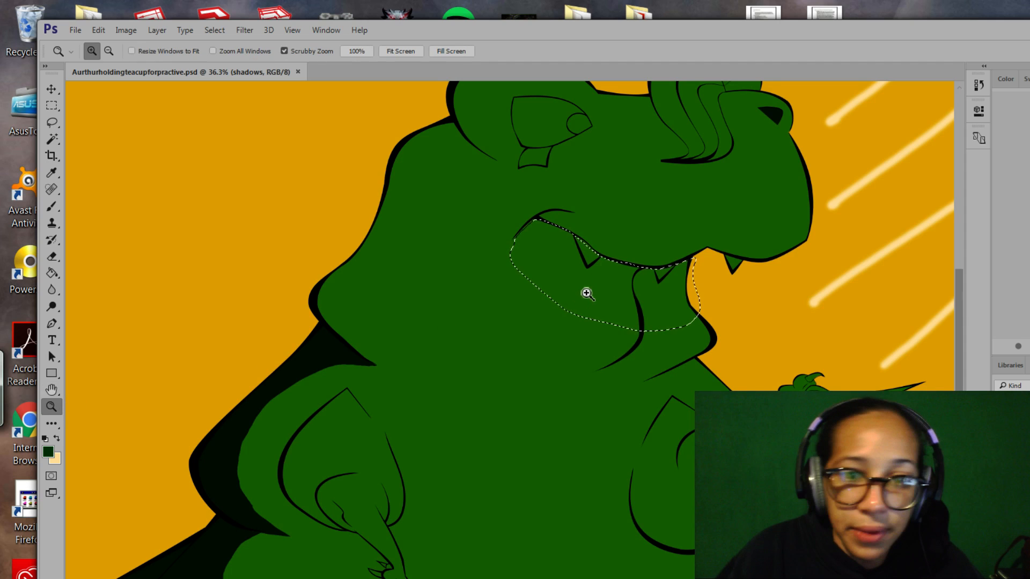
left_click_drag(586, 292, 618, 330)
scroll(460, 317, "up", 5)
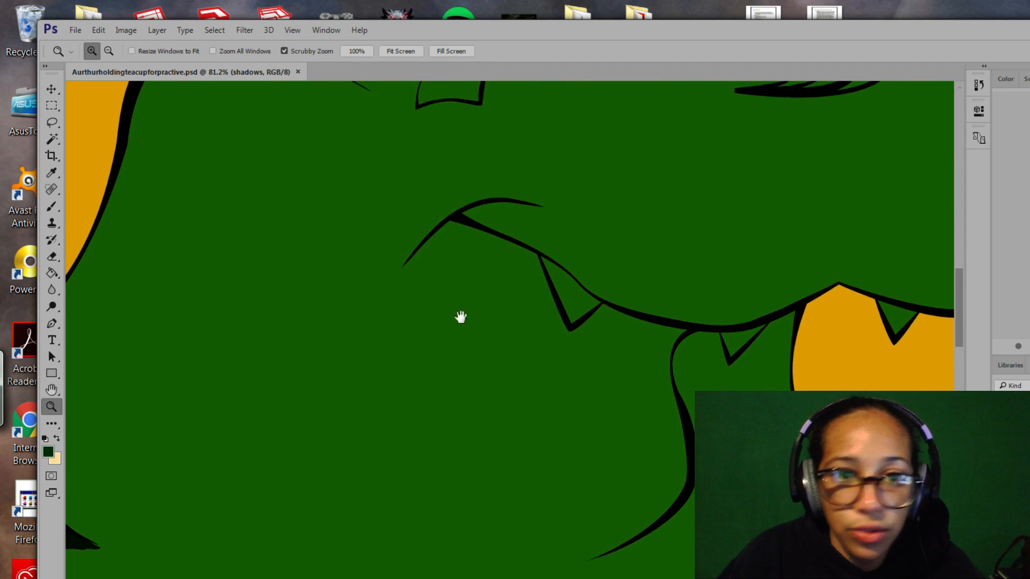
key("l")
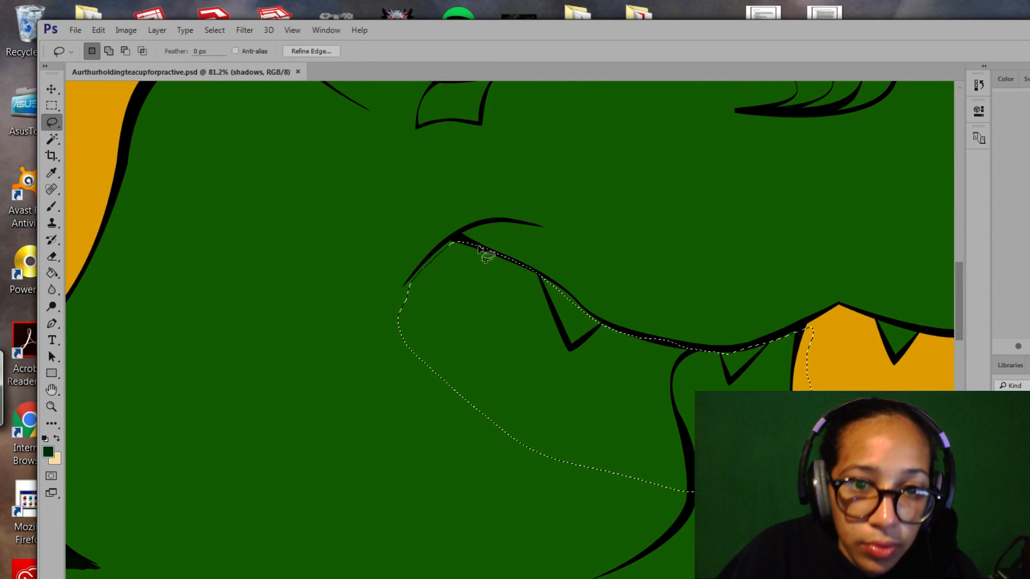
key("shift")
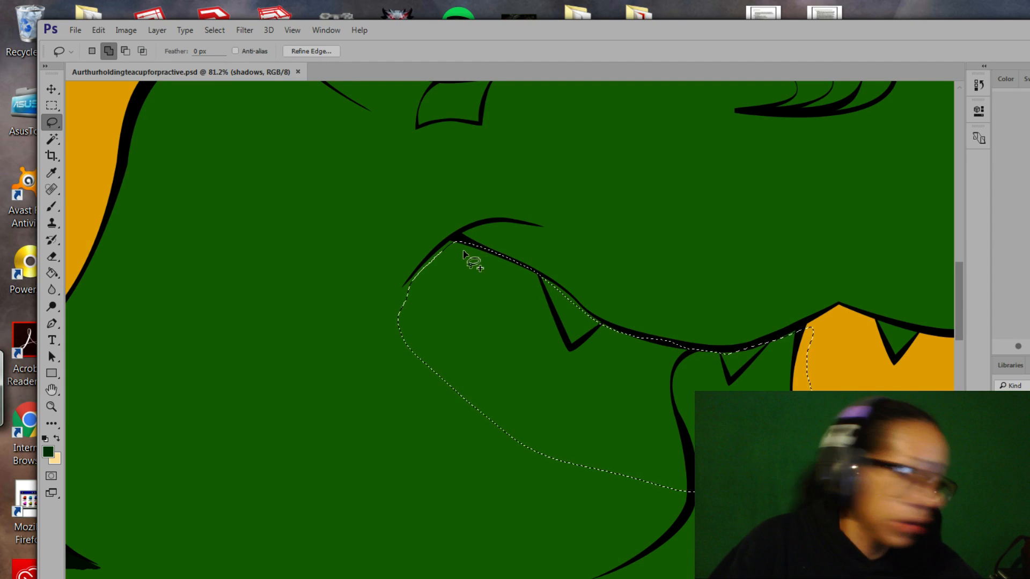
mouse_move(477, 248)
left_mouse_down()
mouse_move(456, 240)
mouse_move(404, 296)
left_mouse_up()
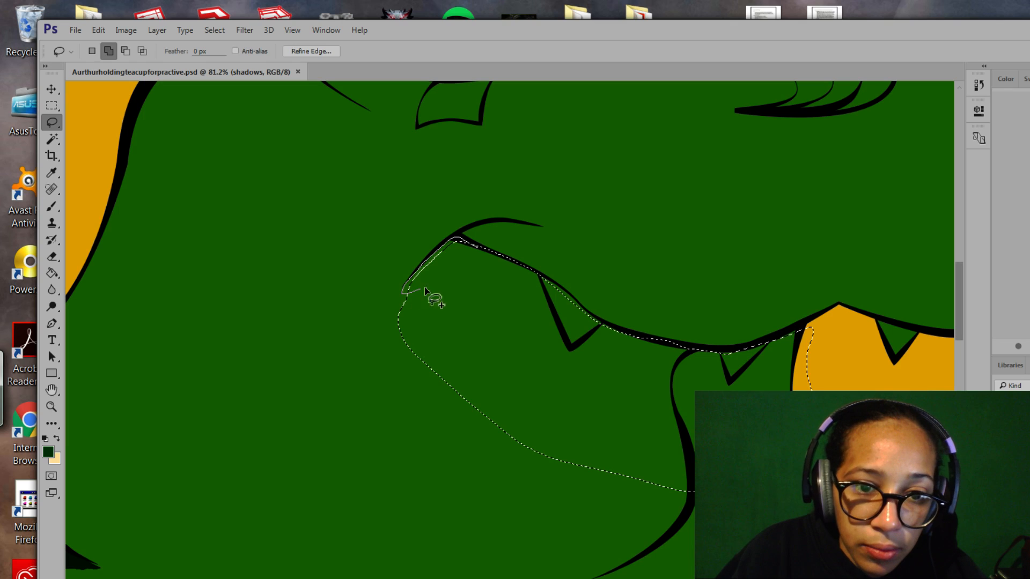
key("shift")
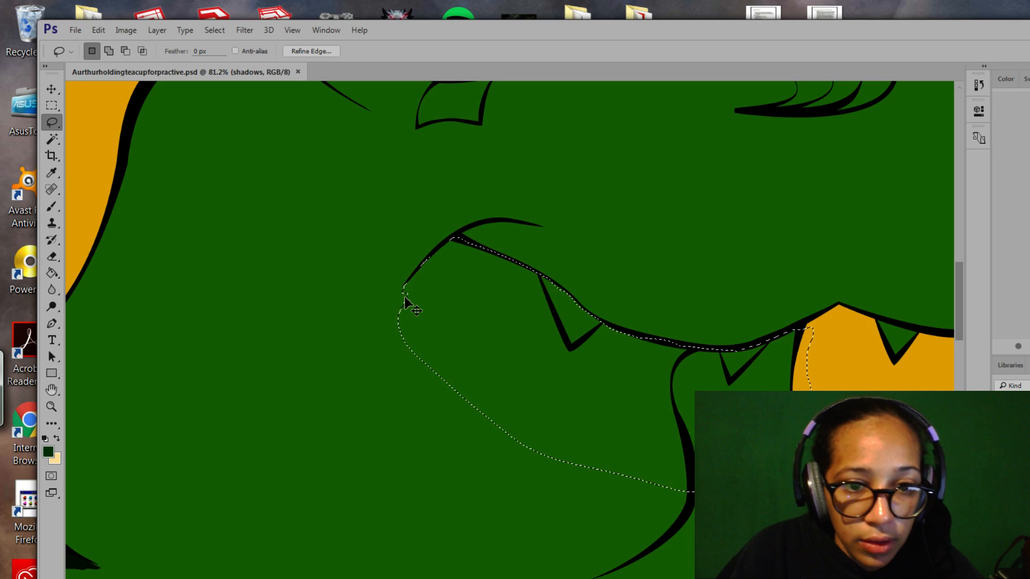
Subtract a small loop near the mouth corner from the selection, undoing an oversized cut.
key("alt")
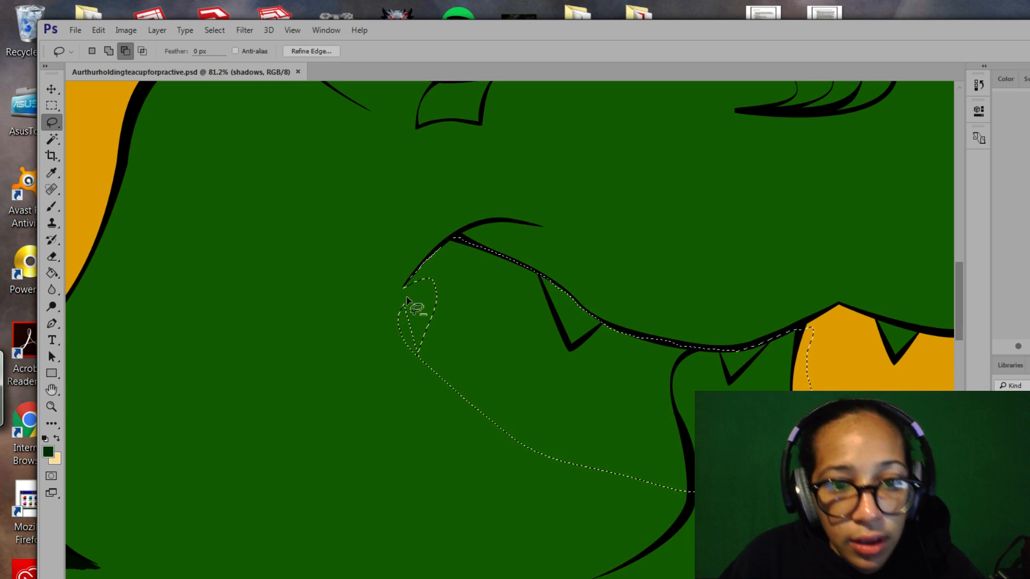
left_click_drag(407, 301, 407, 298)
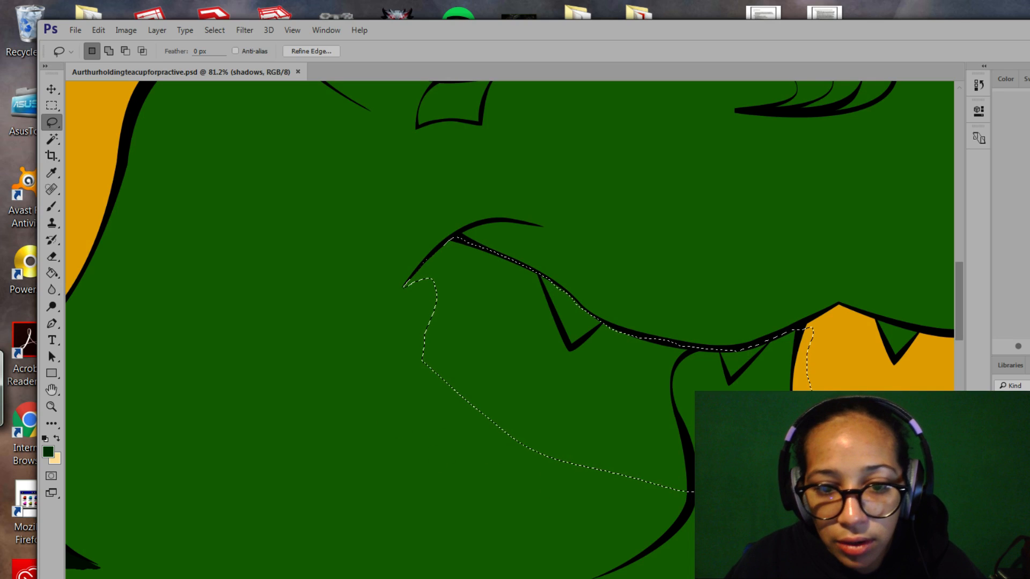
key("alt")
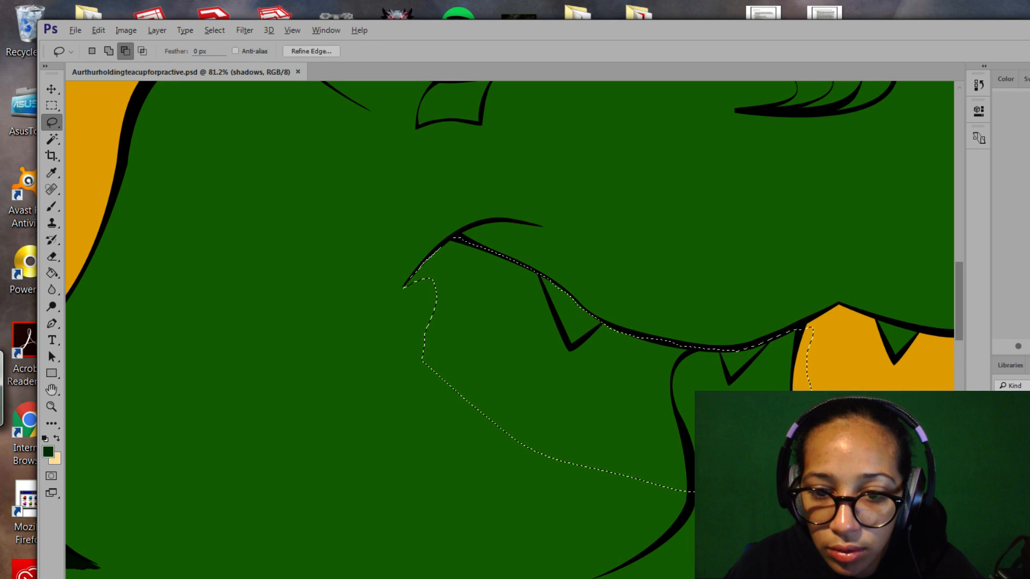
left_click_drag(467, 446, 405, 416)
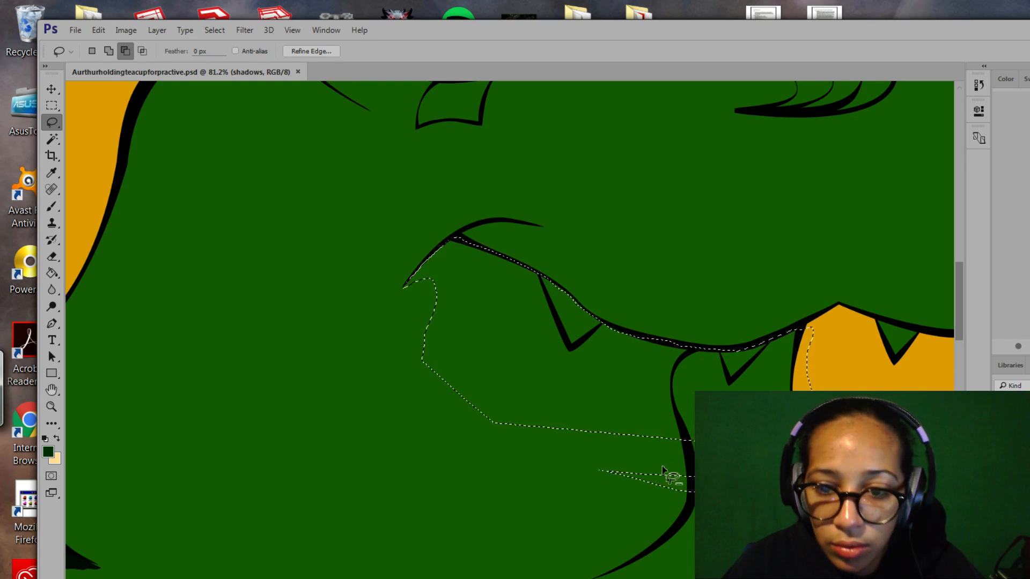
key("ctrl+z")
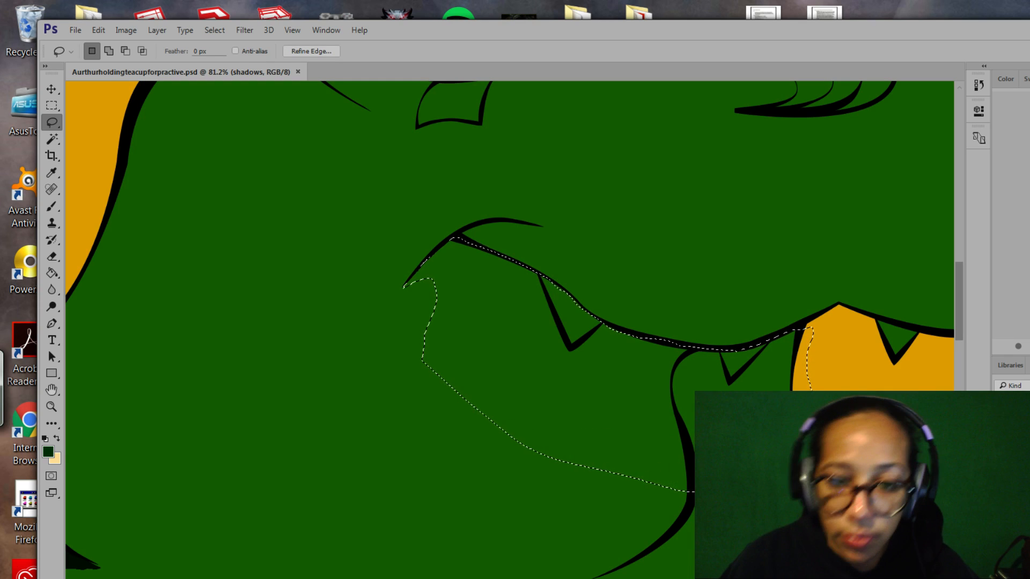
Trim the selection's bottom edge along a curve and reshape its left side.
key("alt")
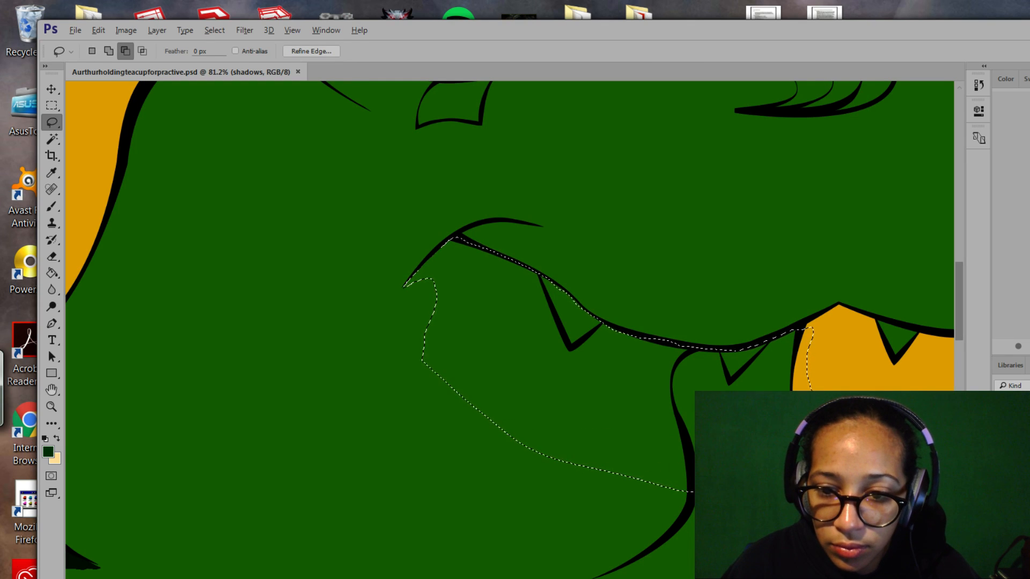
mouse_move(455, 450)
left_mouse_down()
mouse_move(494, 490)
mouse_move(678, 527)
left_mouse_up()
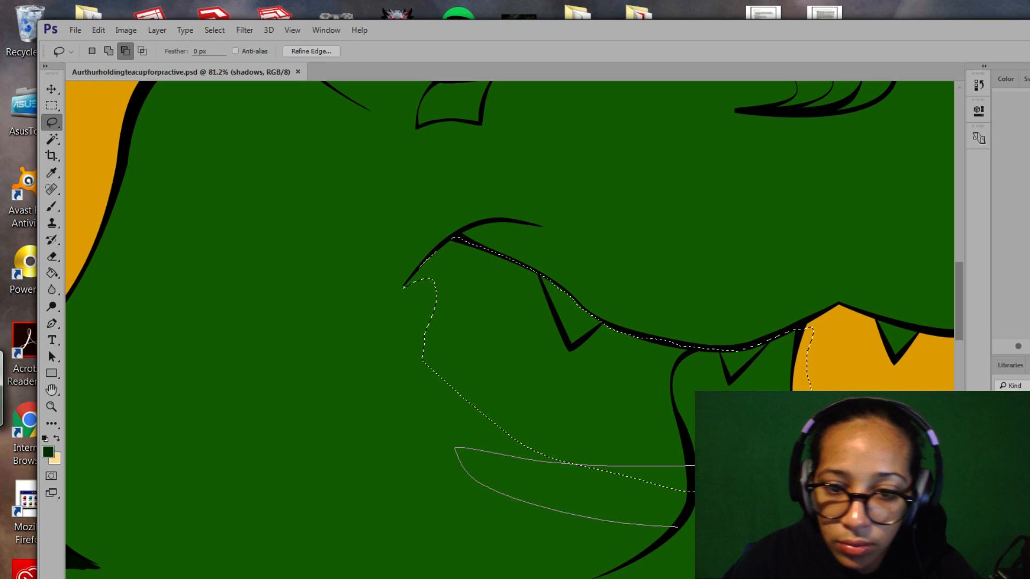
left_click_drag(794, 515, 826, 472)
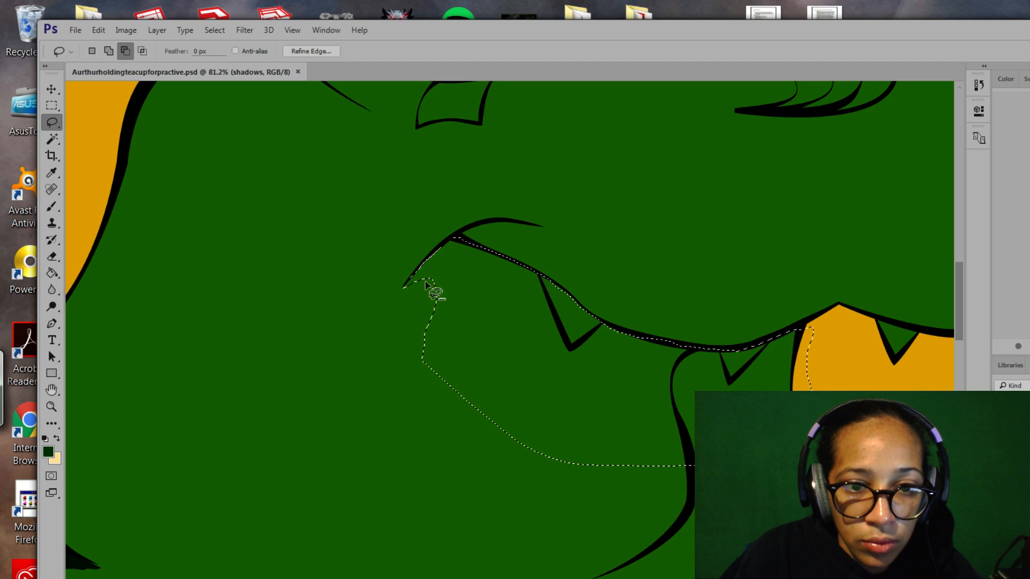
mouse_move(482, 464)
left_mouse_down()
mouse_move(362, 437)
mouse_move(368, 339)
mouse_move(429, 284)
left_mouse_up()
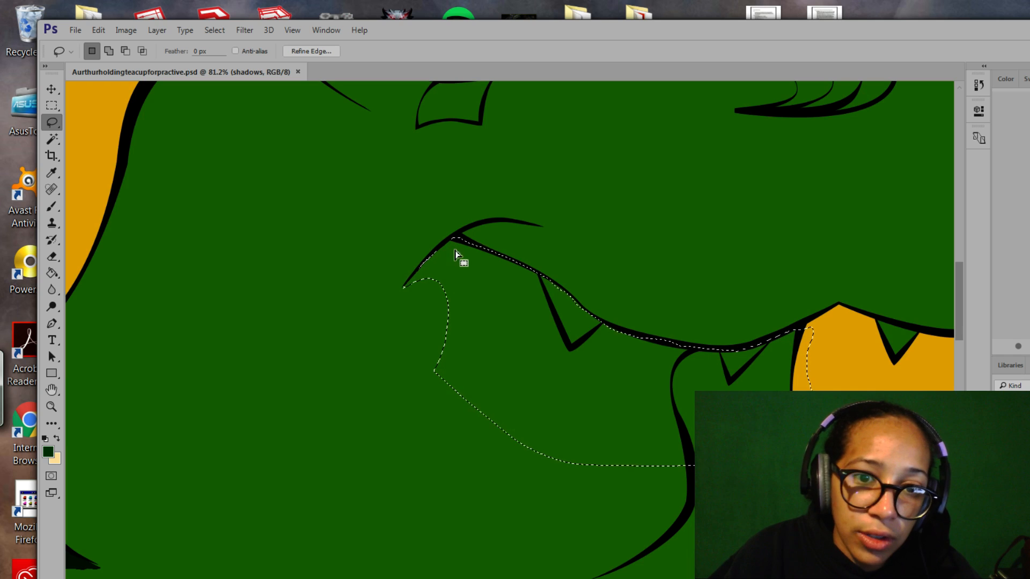
left_click_drag(425, 280, 428, 278)
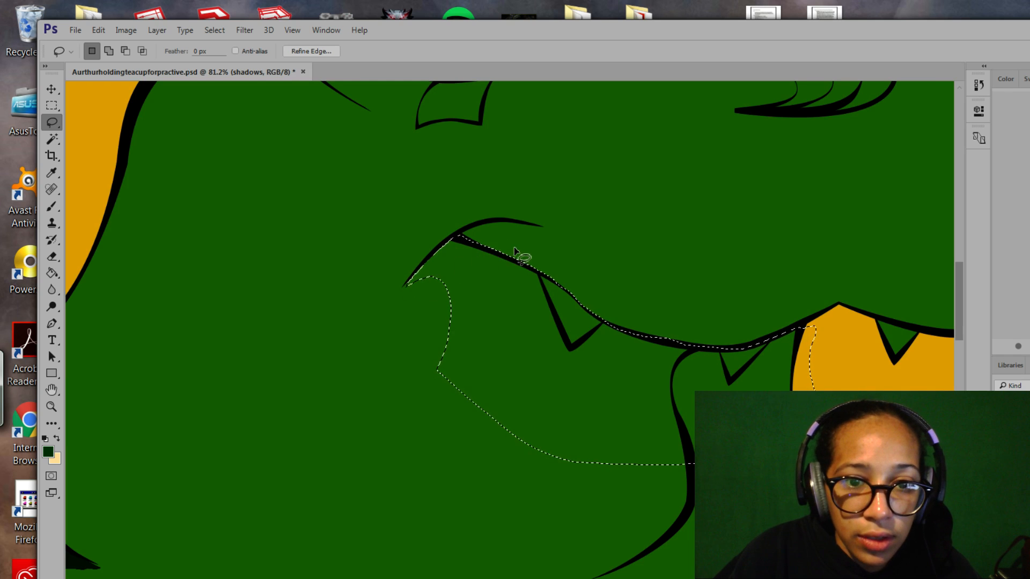
key("ctrl+z")
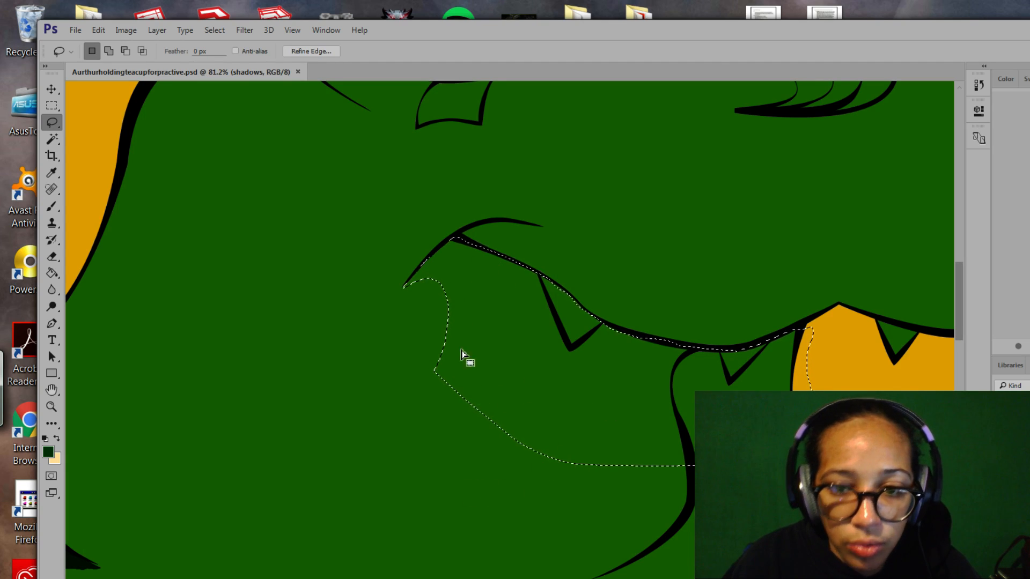
key("alt")
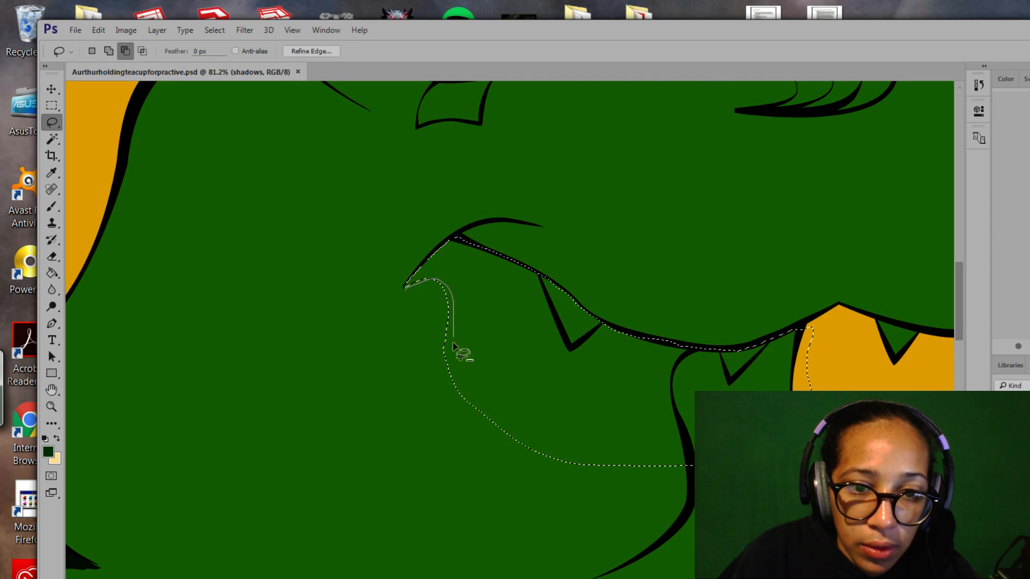
mouse_move(453, 344)
left_mouse_down()
mouse_move(488, 431)
mouse_move(447, 402)
mouse_move(406, 287)
left_mouse_up()
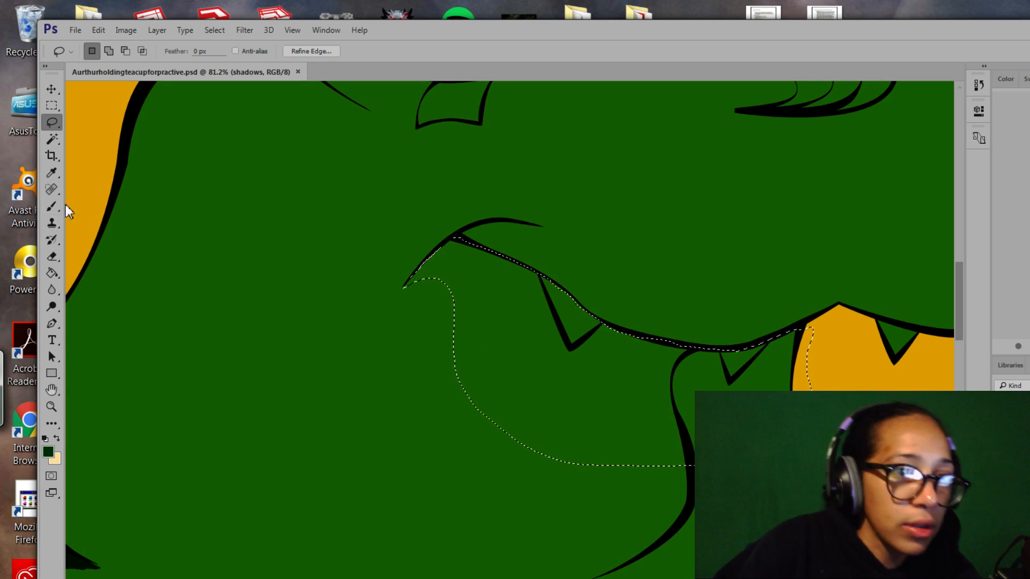
Paint the area under the jaw dark with a 55 px soft brush, then deselect.
left_click(52, 206)
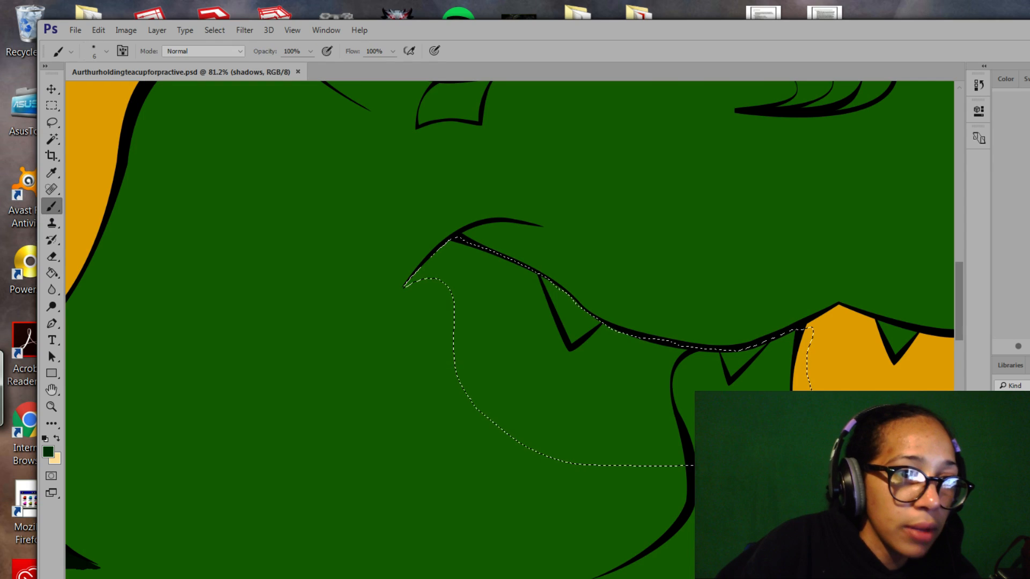
left_click(106, 52)
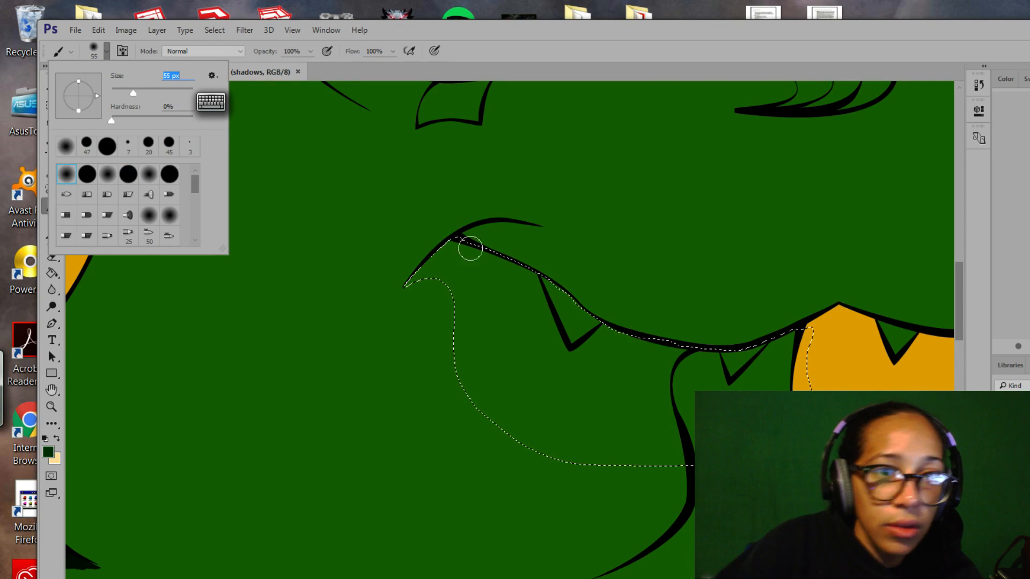
left_click_drag(467, 247, 402, 292)
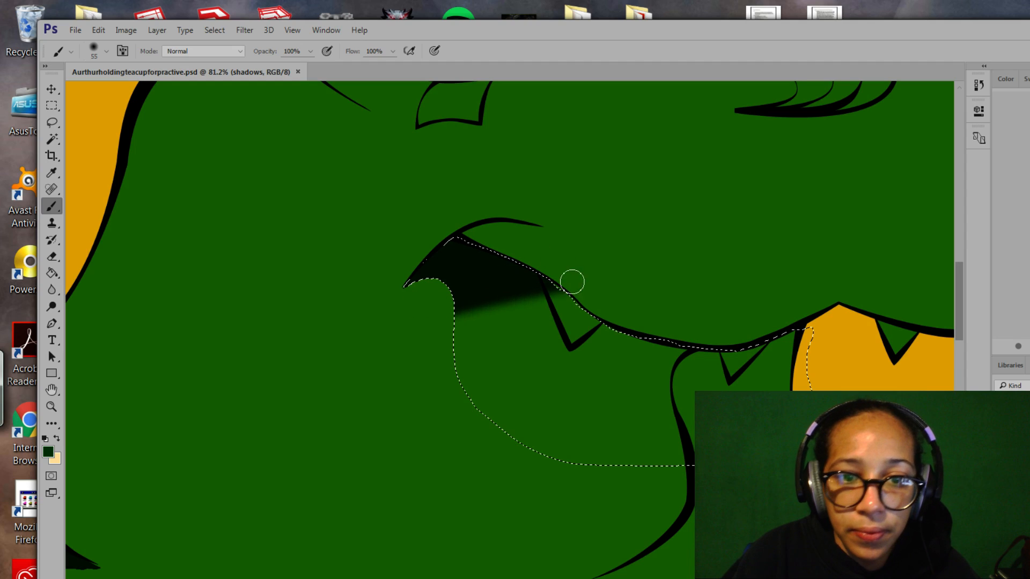
mouse_move(572, 282)
left_mouse_down()
mouse_move(414, 349)
mouse_move(600, 317)
mouse_move(713, 319)
mouse_move(790, 336)
mouse_move(777, 368)
mouse_move(553, 435)
mouse_move(676, 451)
mouse_move(633, 459)
left_mouse_up()
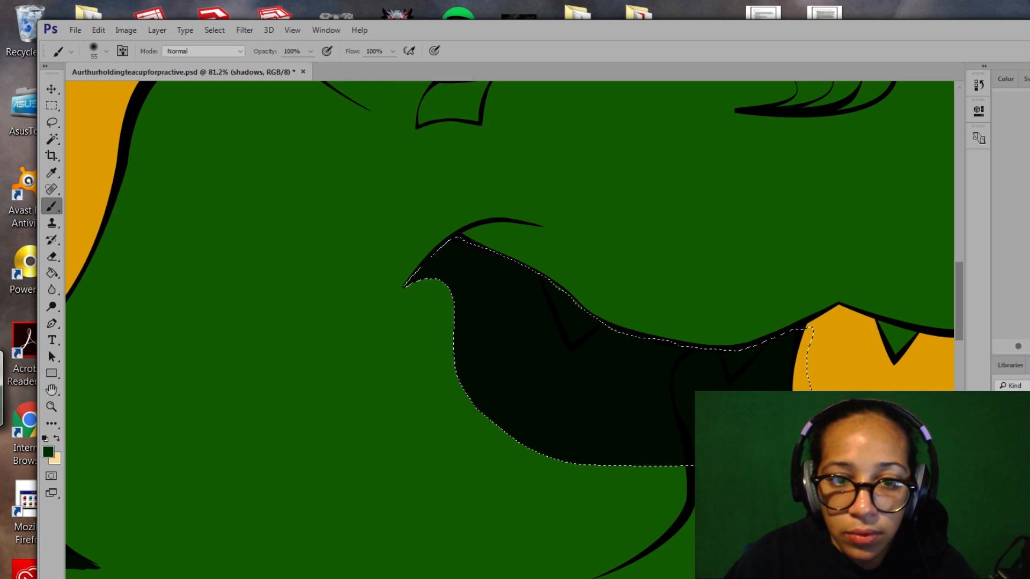
left_click_drag(698, 424, 605, 550)
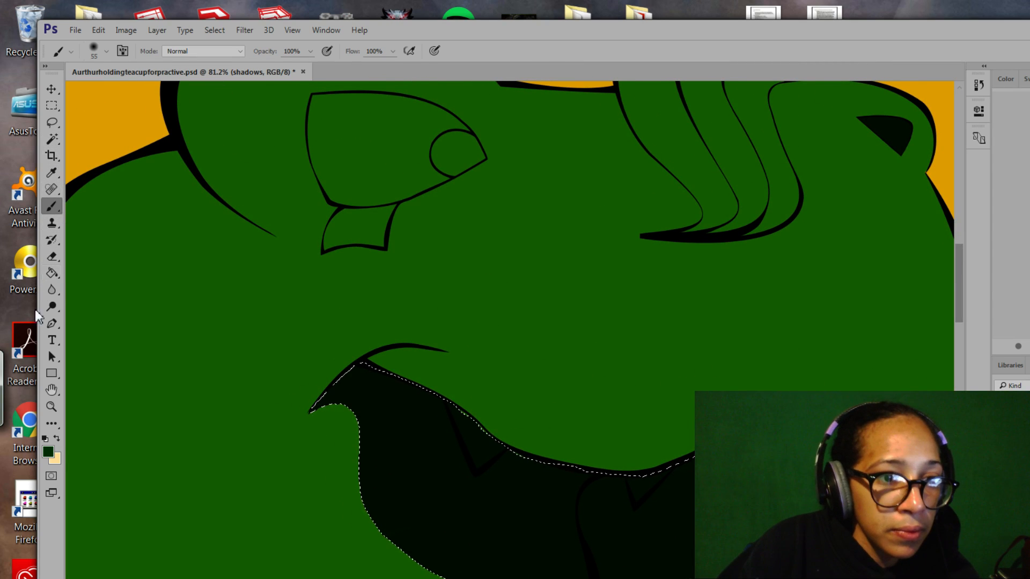
left_click(51, 122)
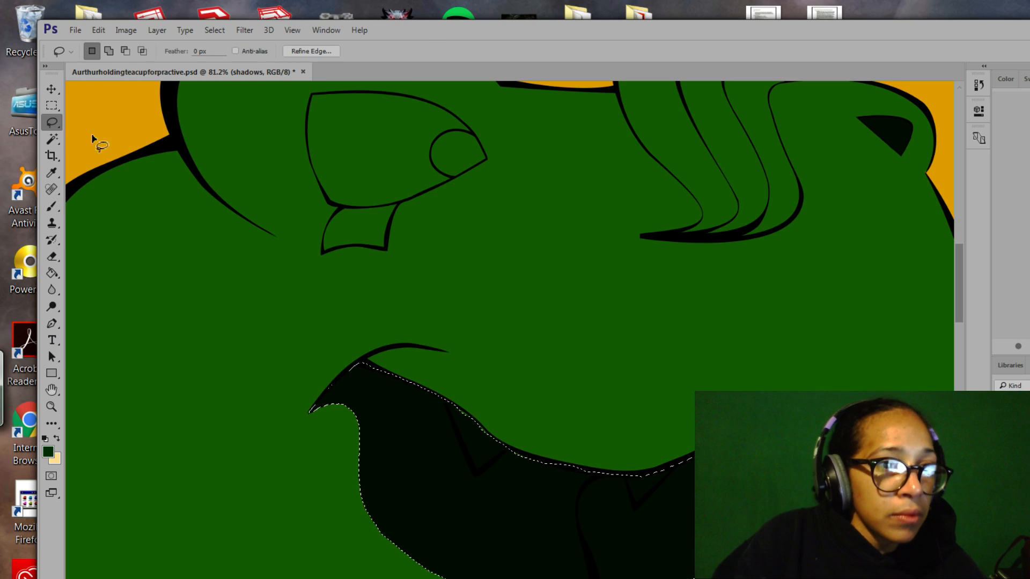
left_click_drag(322, 476, 368, 425)
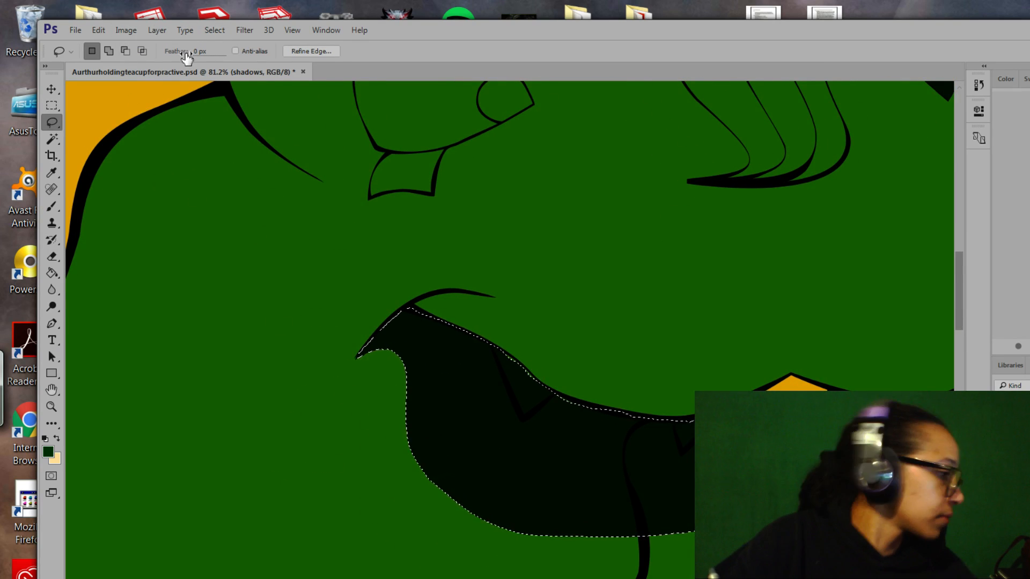
key("ctrl+d")
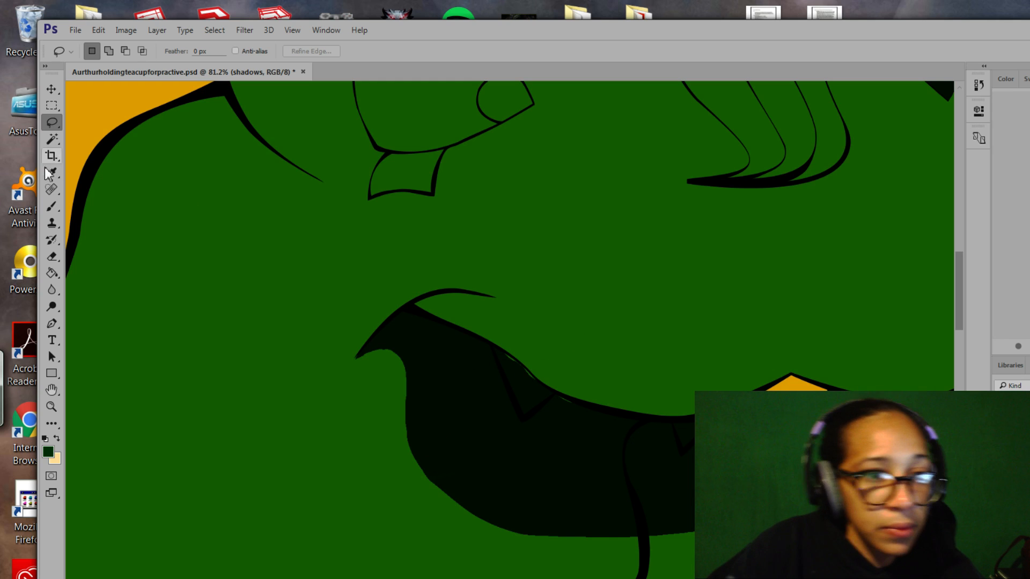
Paint over the green slivers along the mouth line with a 14 px brush.
left_click(52, 206)
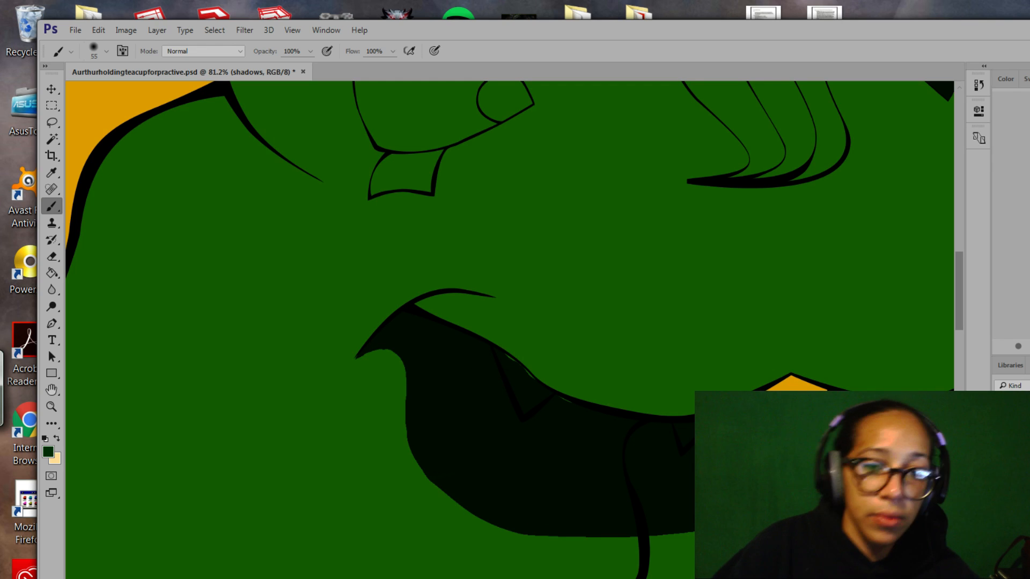
left_click(107, 51)
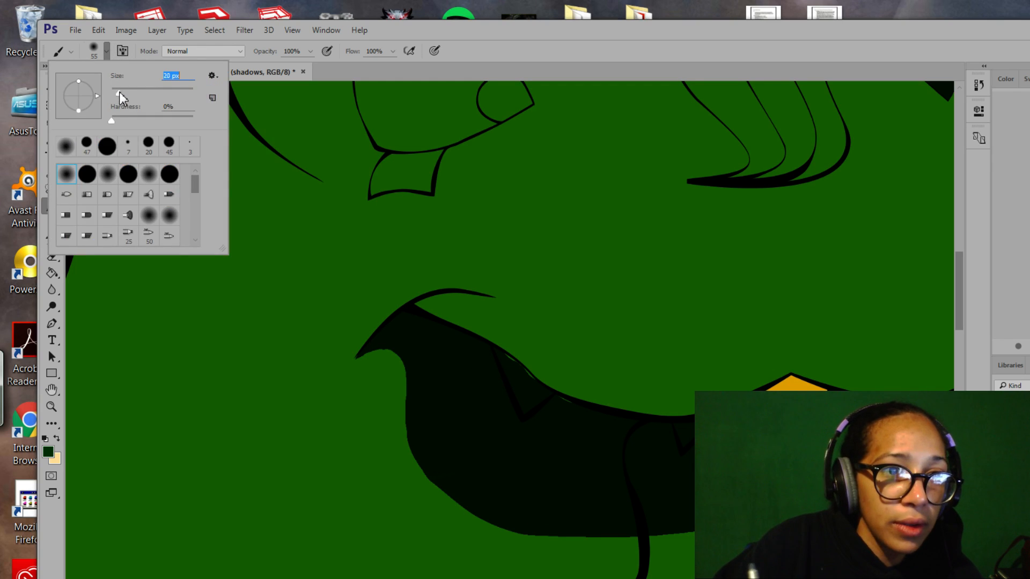
left_click_drag(119, 92, 116, 92)
left_click(516, 370)
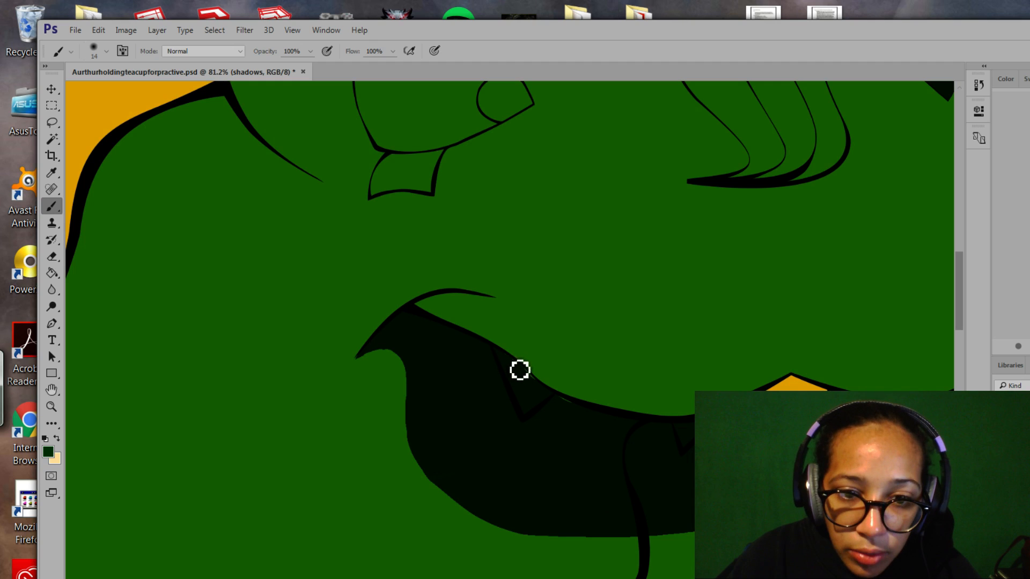
left_click_drag(522, 371, 580, 412)
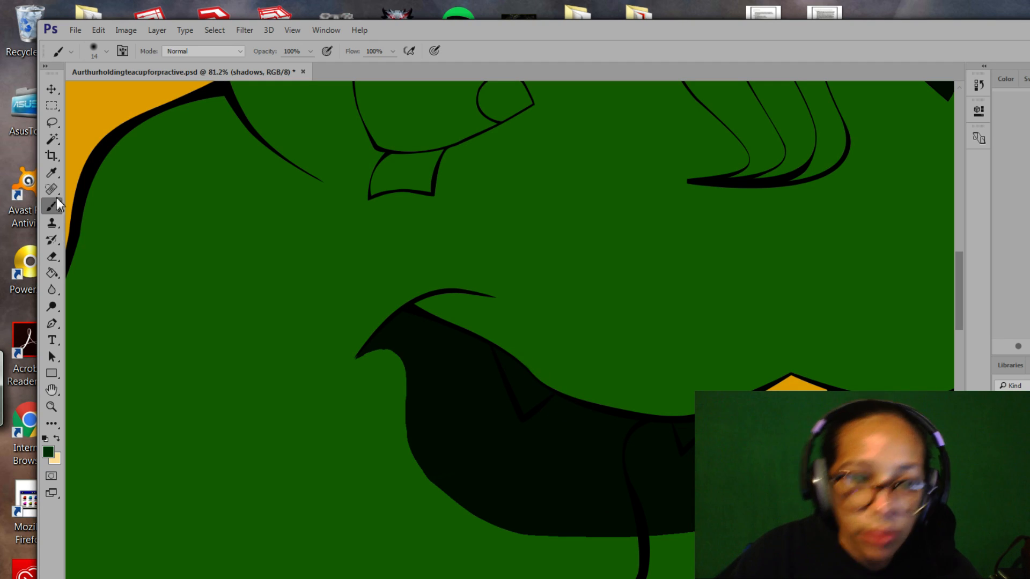
Tidy the mouth shadow's upper edge with a 7 px eraser.
left_click(53, 258)
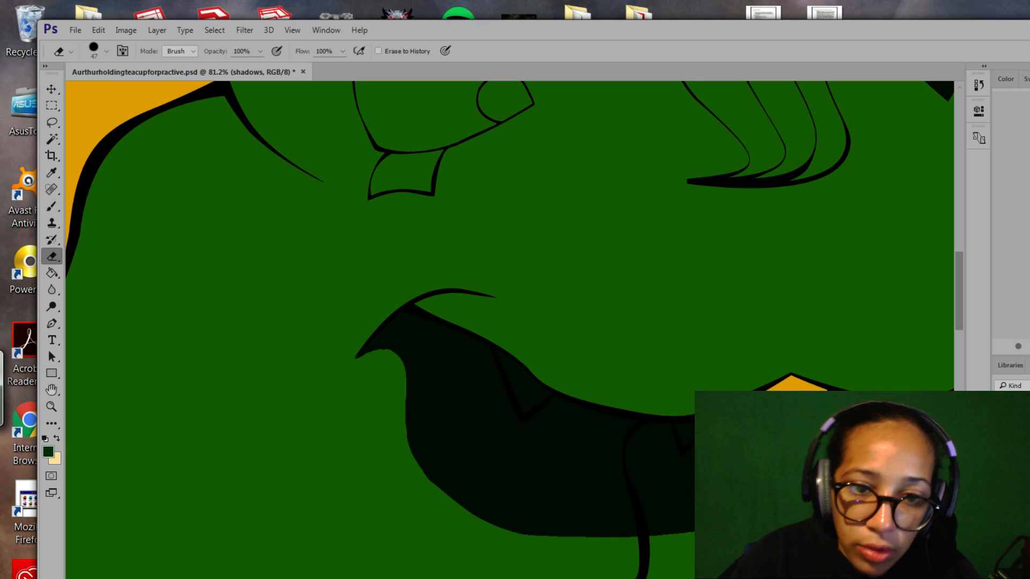
left_click(106, 51)
left_click_drag(148, 89, 114, 92)
left_click(537, 375)
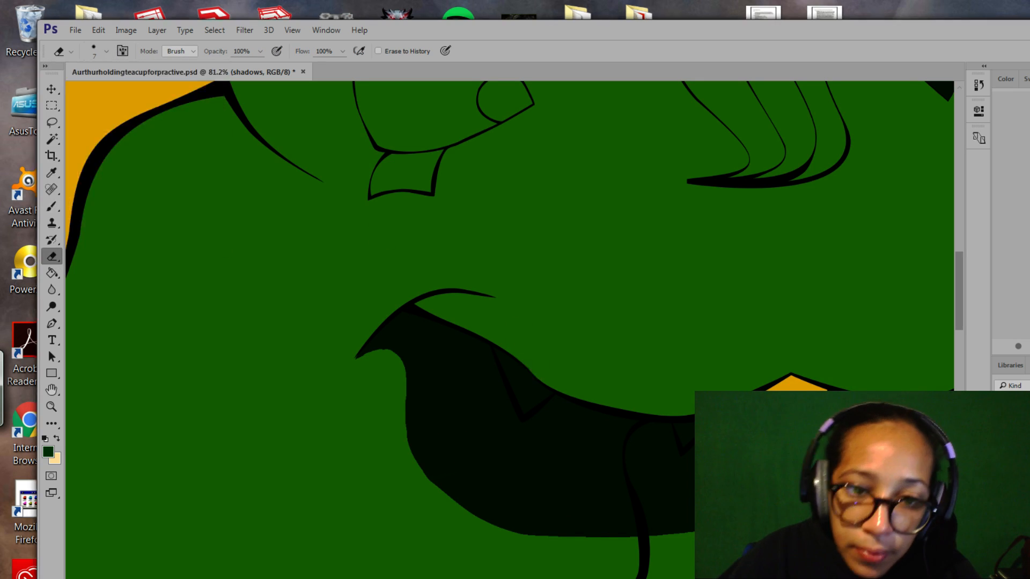
left_click_drag(537, 376, 552, 387)
left_click_drag(503, 486, 486, 290)
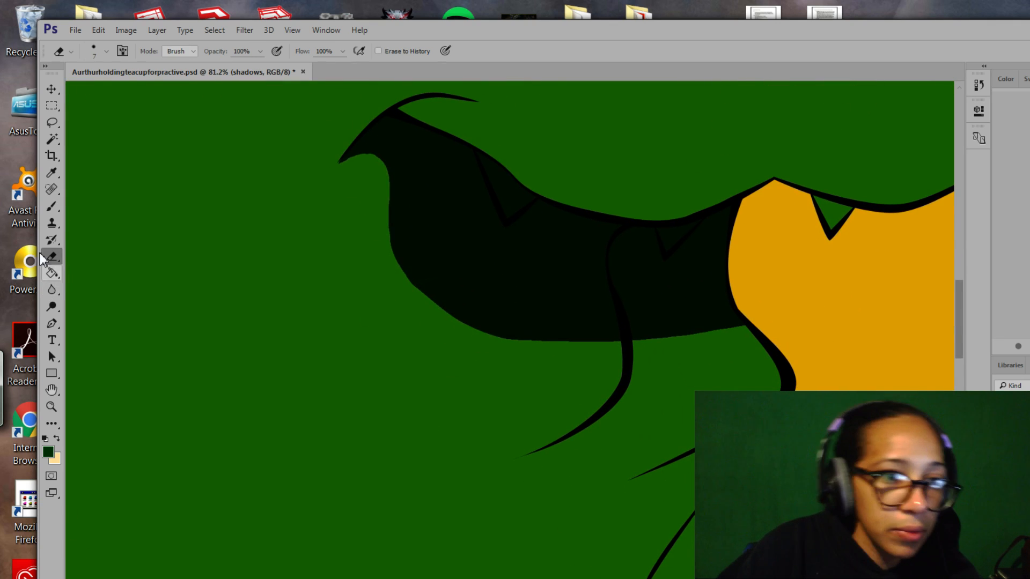
left_click(54, 122)
left_click(53, 406)
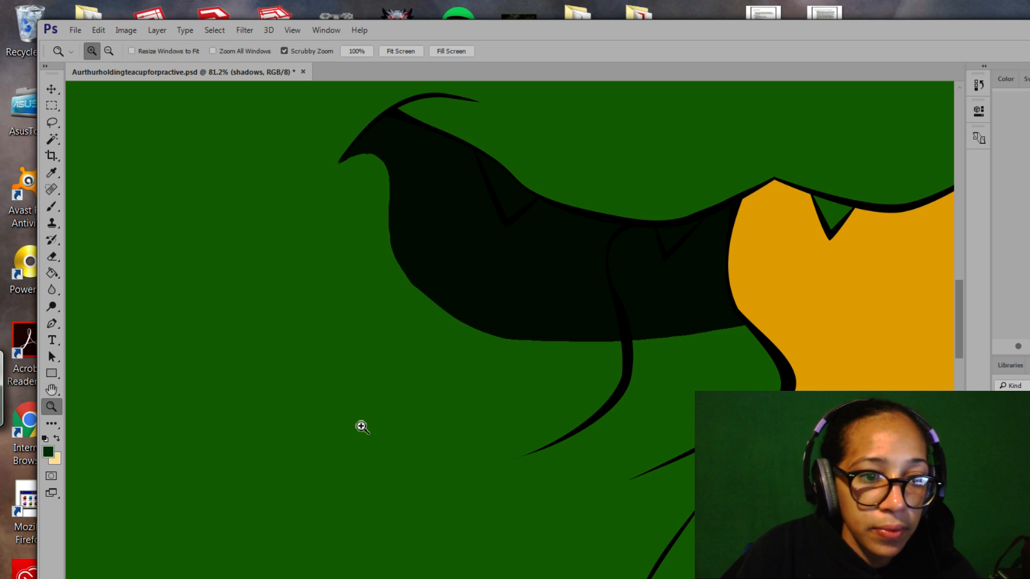
Lasso a small area on the head near the eye and fill it dark with a 36 px brush.
left_click_drag(401, 429, 438, 406)
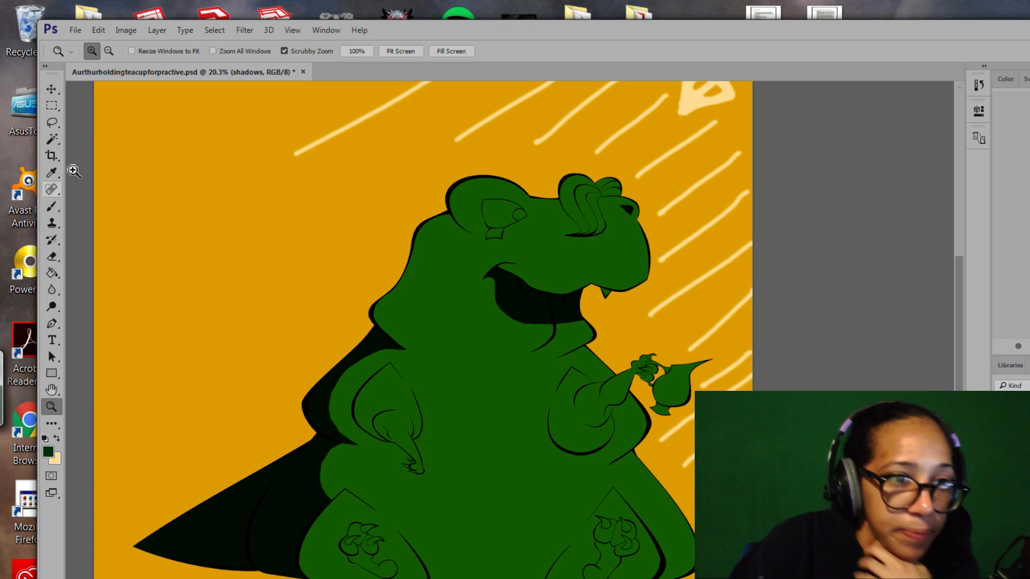
left_click(52, 123)
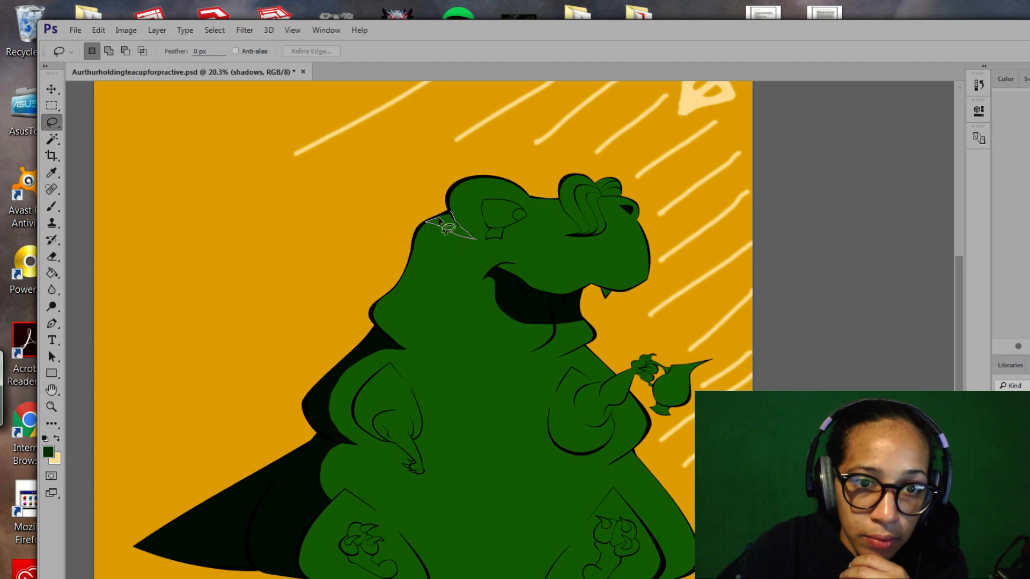
left_click_drag(451, 219, 451, 214)
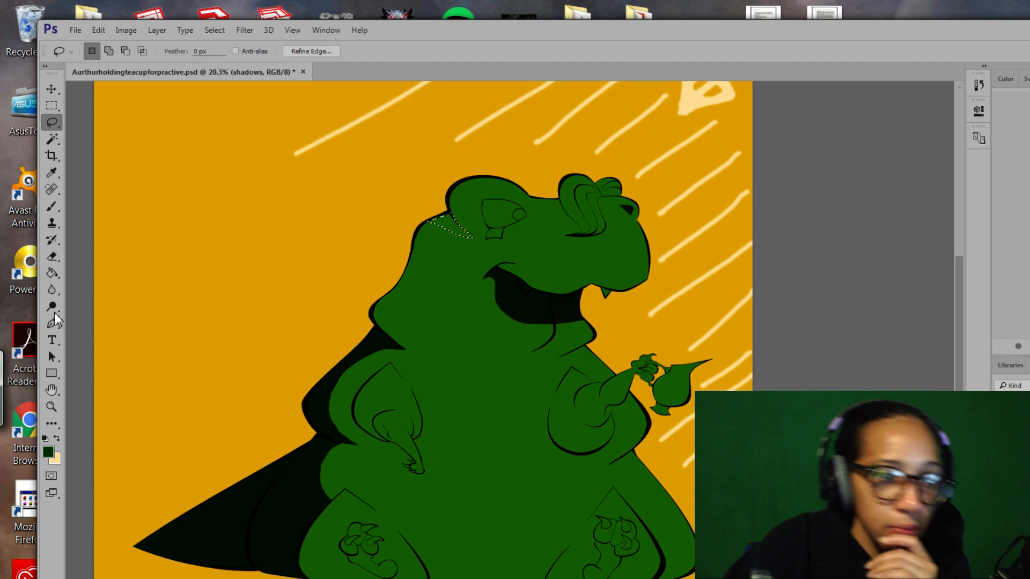
left_click(52, 206)
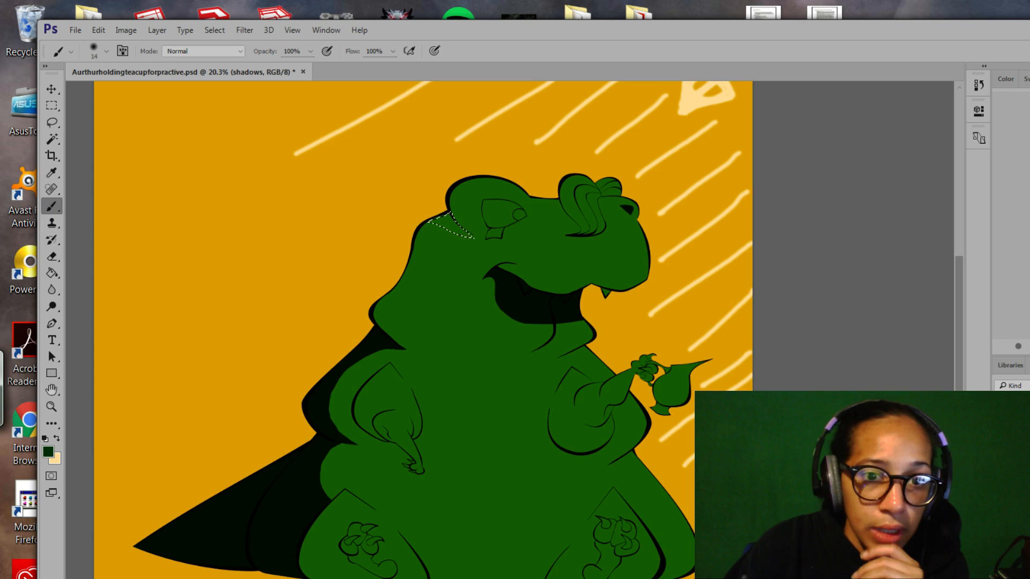
left_click(106, 51)
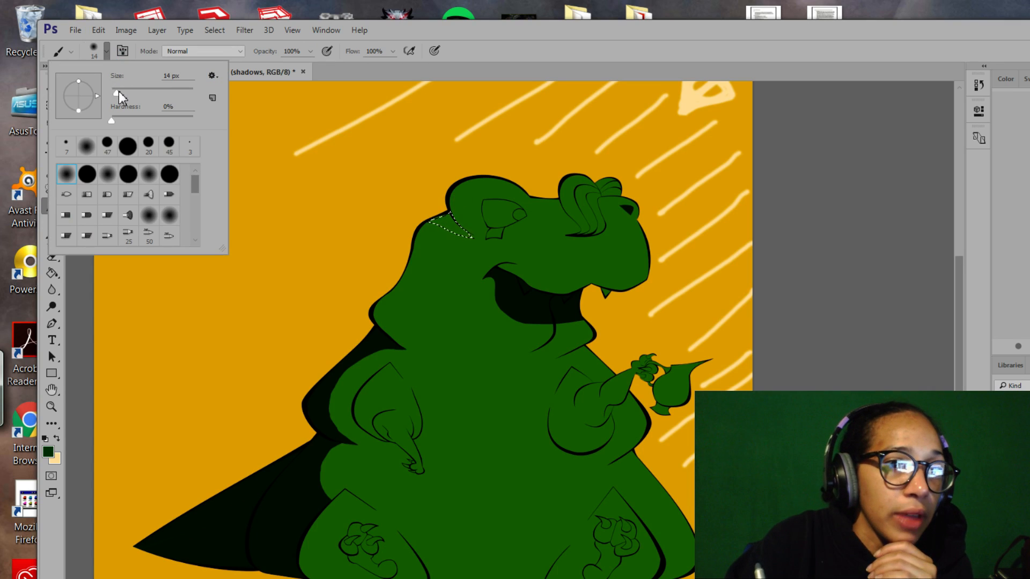
left_click_drag(118, 91, 125, 93)
left_click(460, 223)
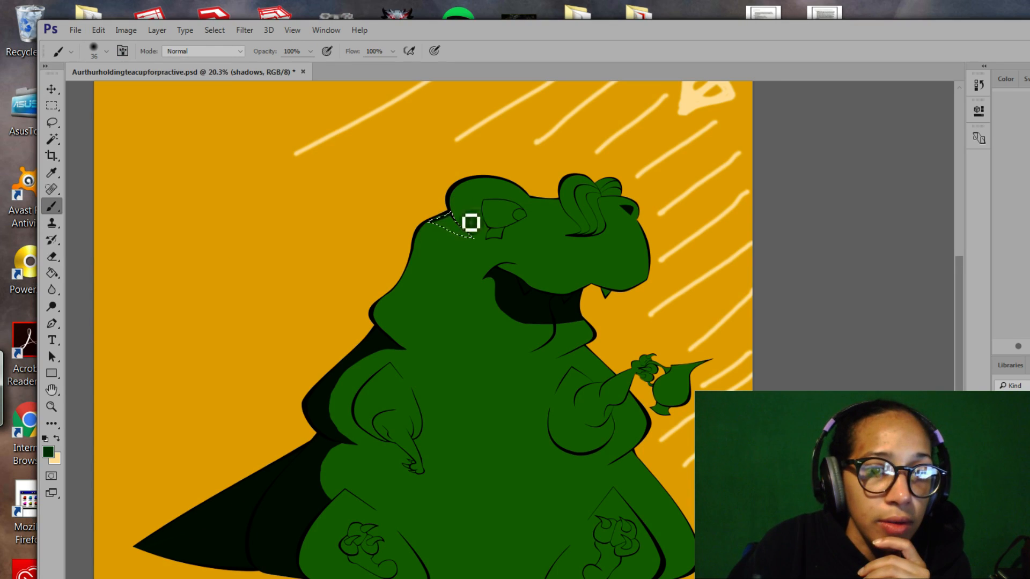
mouse_move(475, 226)
left_mouse_down()
mouse_move(453, 238)
mouse_move(478, 235)
mouse_move(467, 253)
mouse_move(484, 248)
mouse_move(449, 228)
mouse_move(476, 239)
mouse_move(460, 226)
mouse_move(480, 226)
mouse_move(557, 285)
left_mouse_up()
Zoom in on the new shadow and extend the selection along the head's edge, trimming below its tip.
left_click(51, 406)
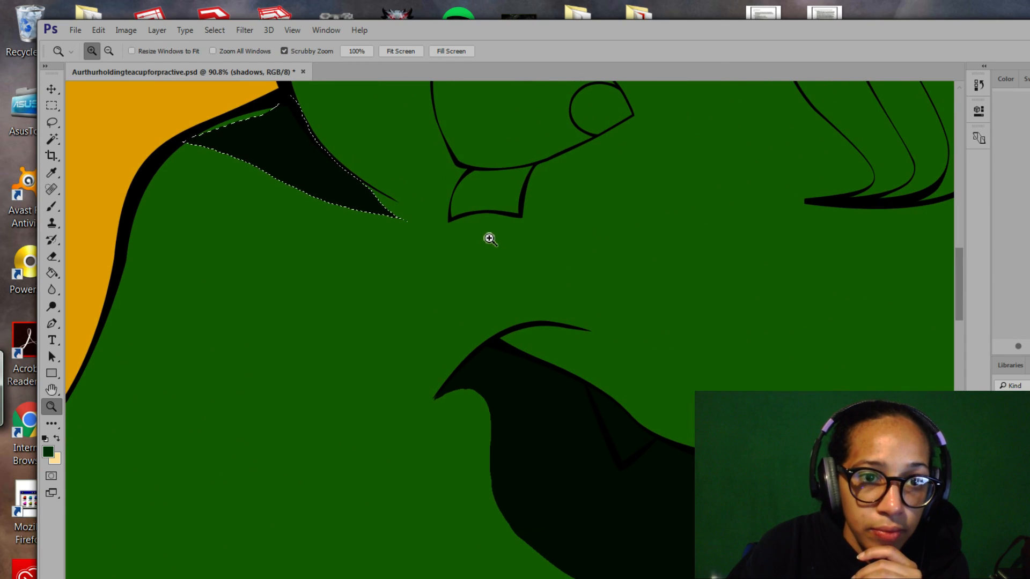
left_click_drag(370, 204, 531, 316)
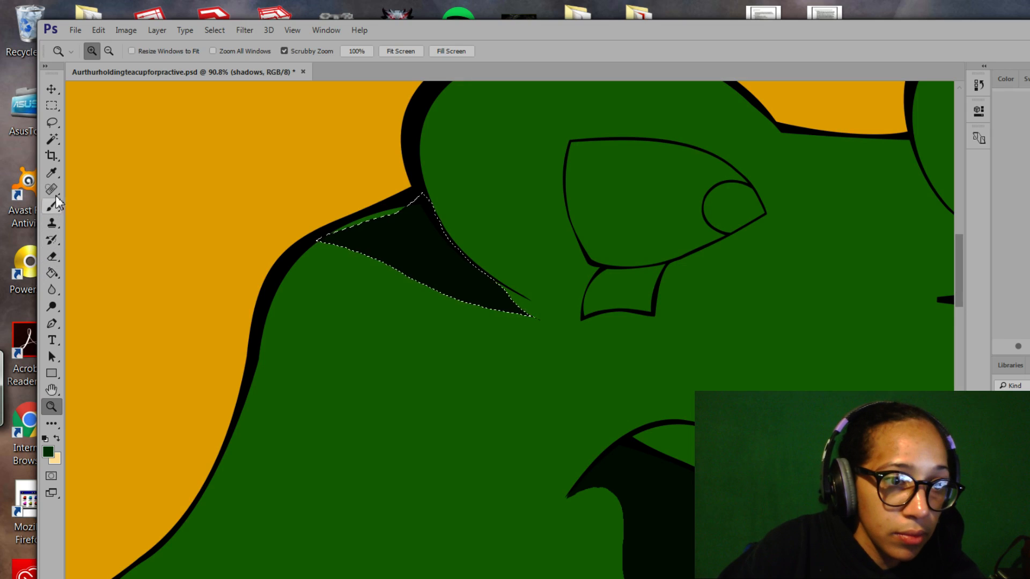
left_click(51, 122)
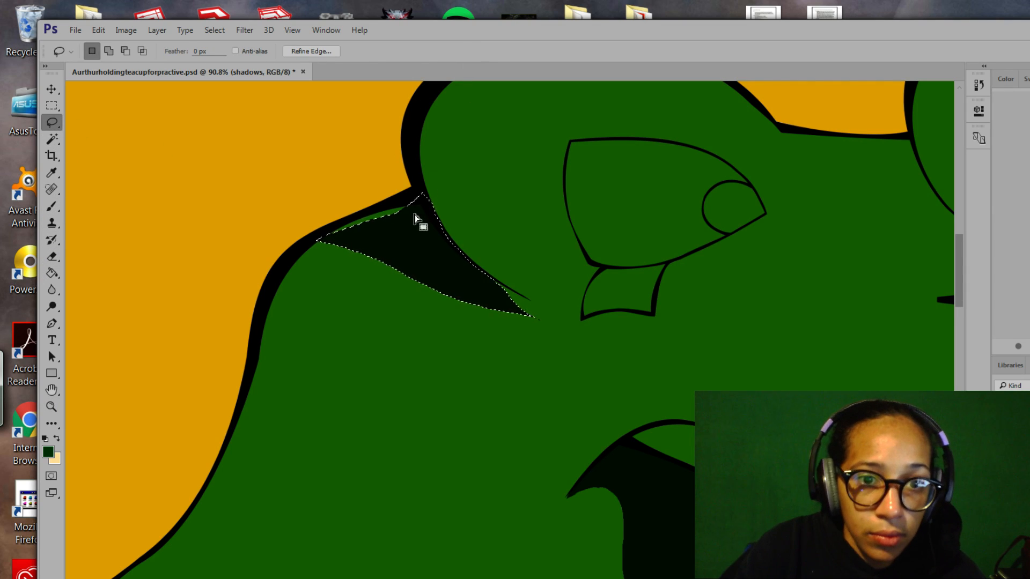
key("shift")
mouse_move(419, 200)
left_mouse_down()
mouse_move(376, 206)
mouse_move(321, 240)
left_mouse_up()
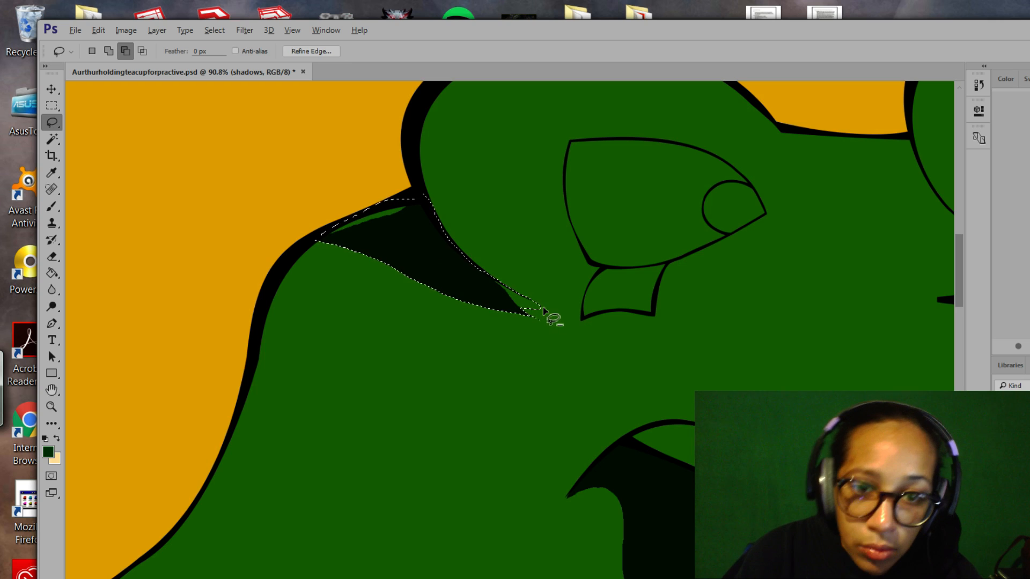
key("alt")
mouse_move(537, 310)
left_mouse_down()
mouse_move(439, 303)
mouse_move(483, 330)
mouse_move(541, 311)
left_mouse_up()
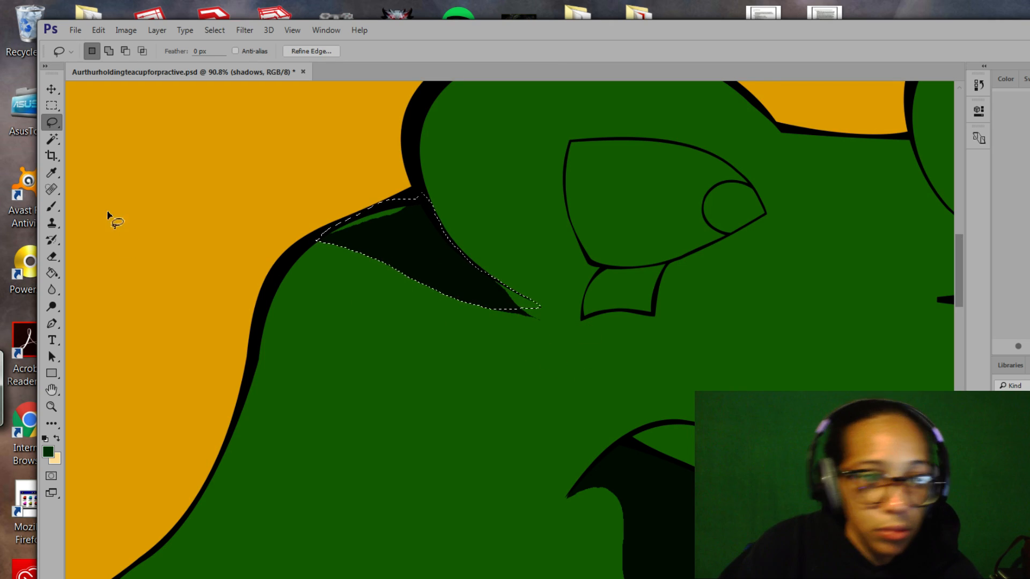
Invert the selection, erase the stray tip below the head shadow, and deselect.
left_click(52, 206)
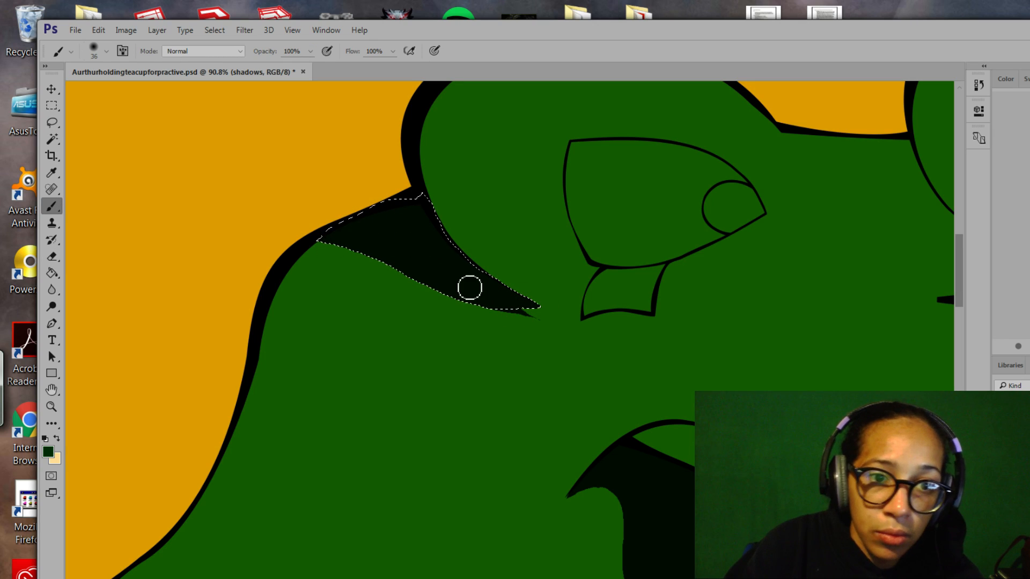
left_click(215, 30)
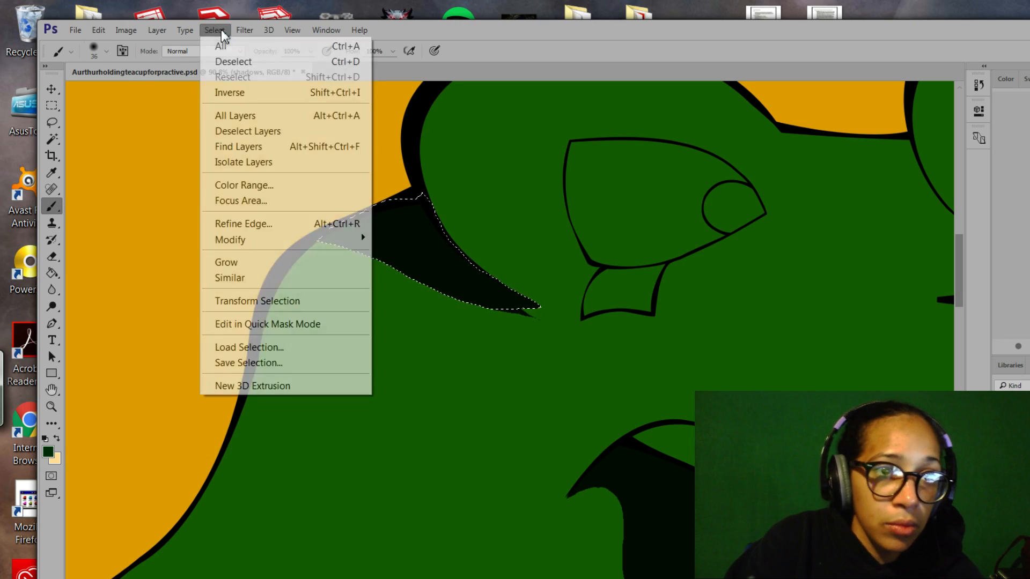
left_click(248, 93)
mouse_move(491, 316)
left_mouse_down()
mouse_move(554, 320)
mouse_move(529, 321)
left_mouse_up()
key("ctrl+x")
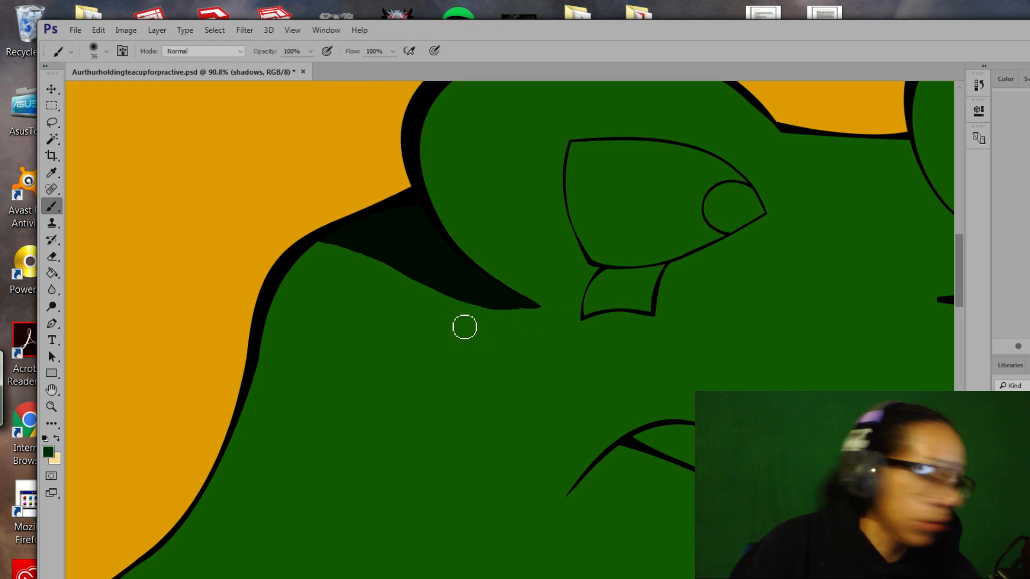
key("ctrl+z")
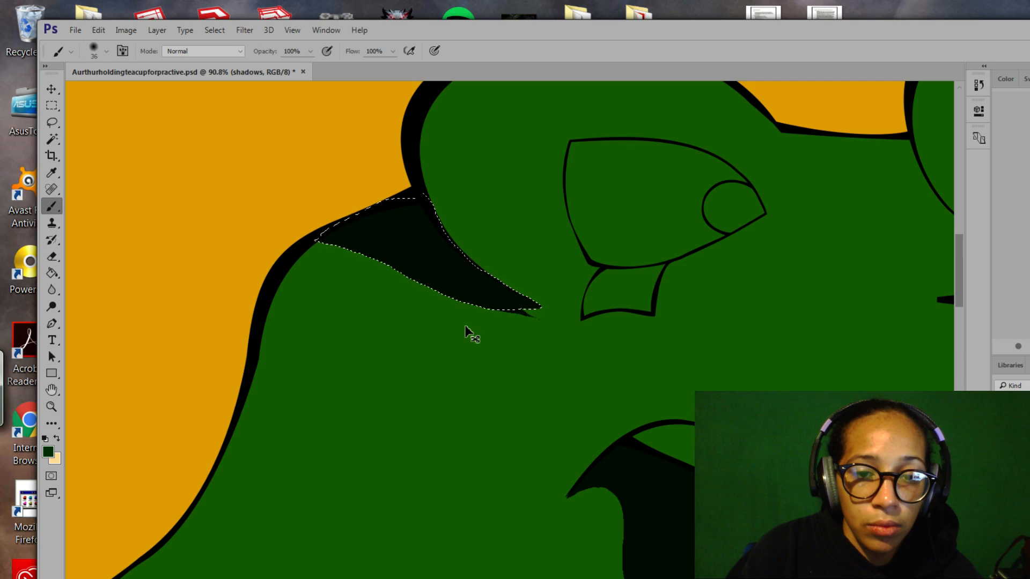
key("e")
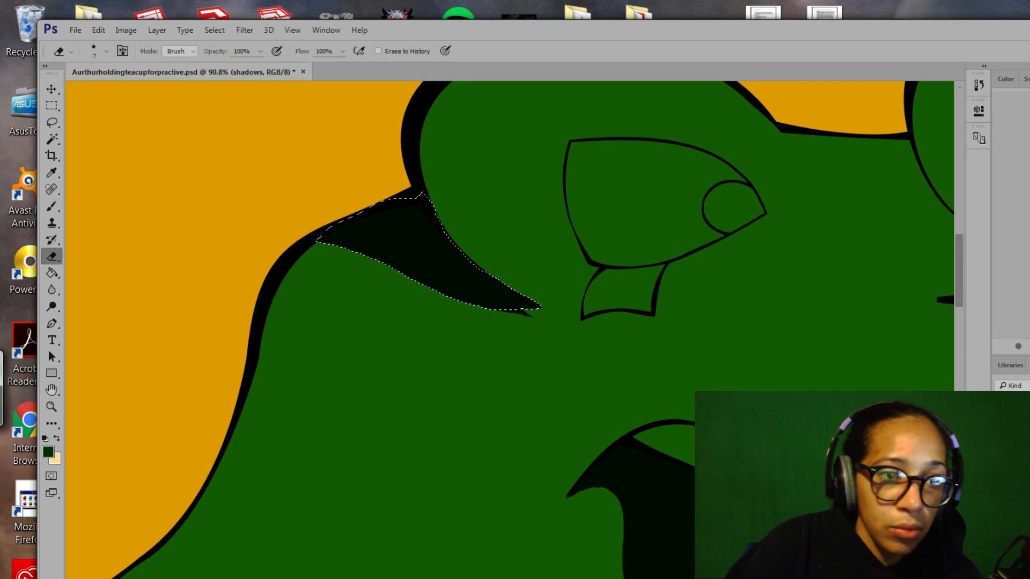
left_click_drag(513, 327, 541, 323)
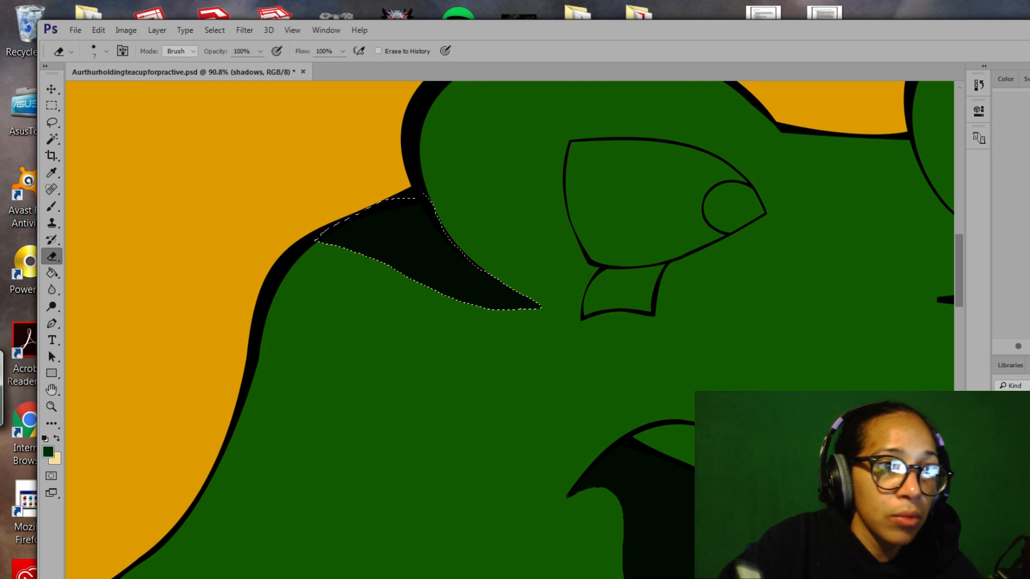
key("ctrl+d")
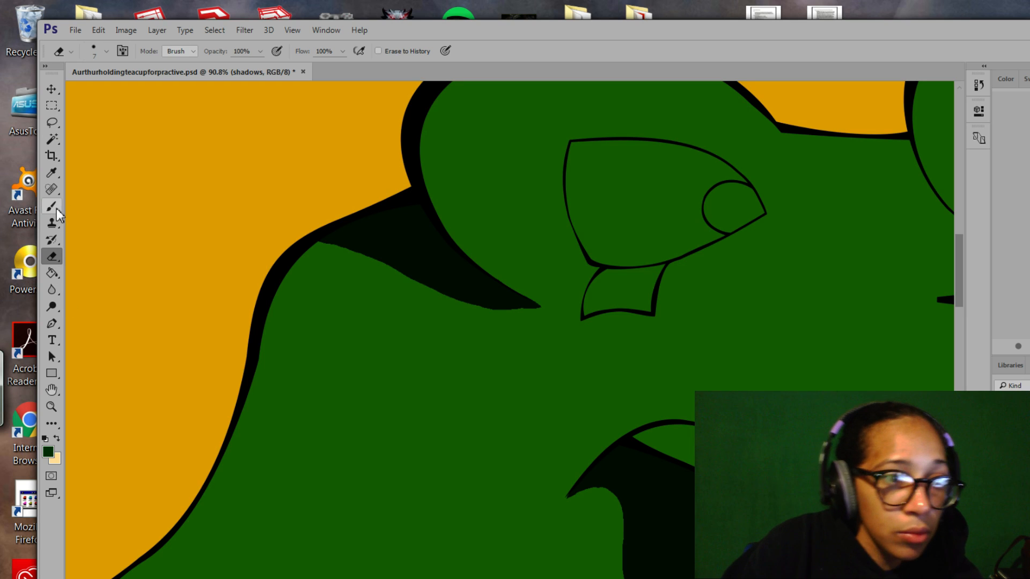
left_click(51, 122)
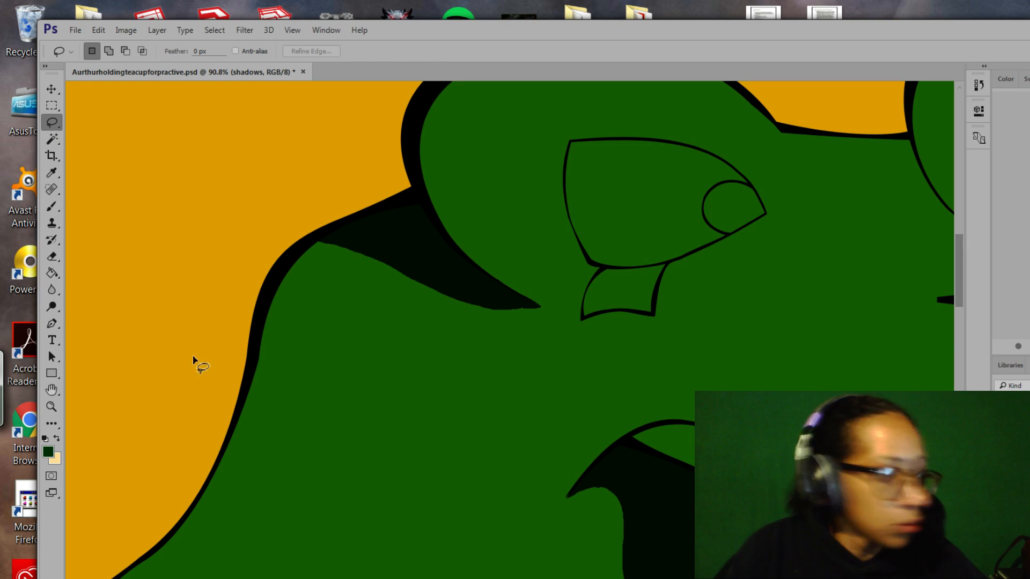
Zoom out to 42.9% and pan until the raised arm and hand are framed.
key("z")
left_click_drag(498, 384, 459, 325)
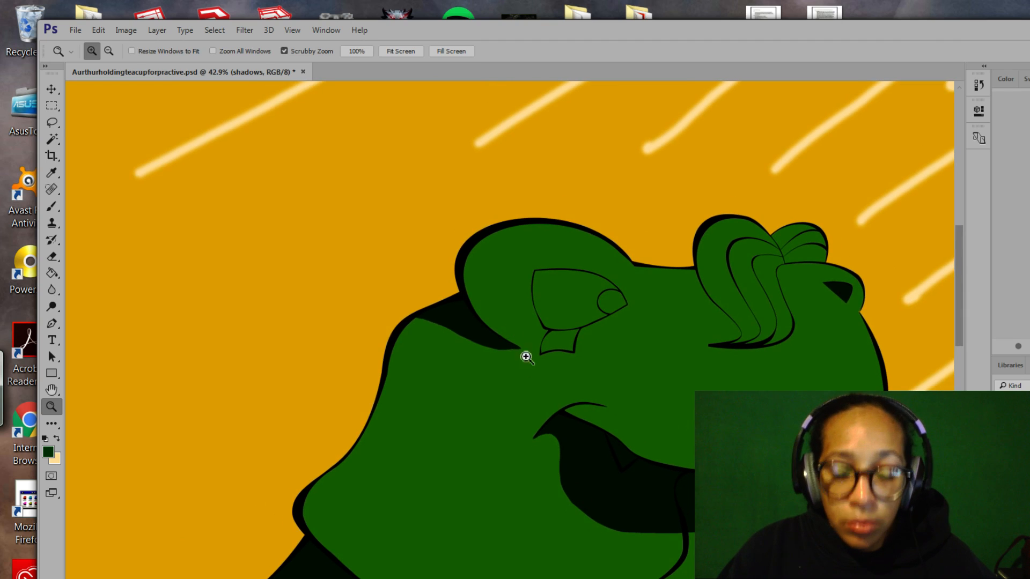
key("l")
mouse_move(541, 427)
left_mouse_down()
mouse_move(532, 315)
mouse_move(417, 363)
mouse_move(435, 366)
left_mouse_up()
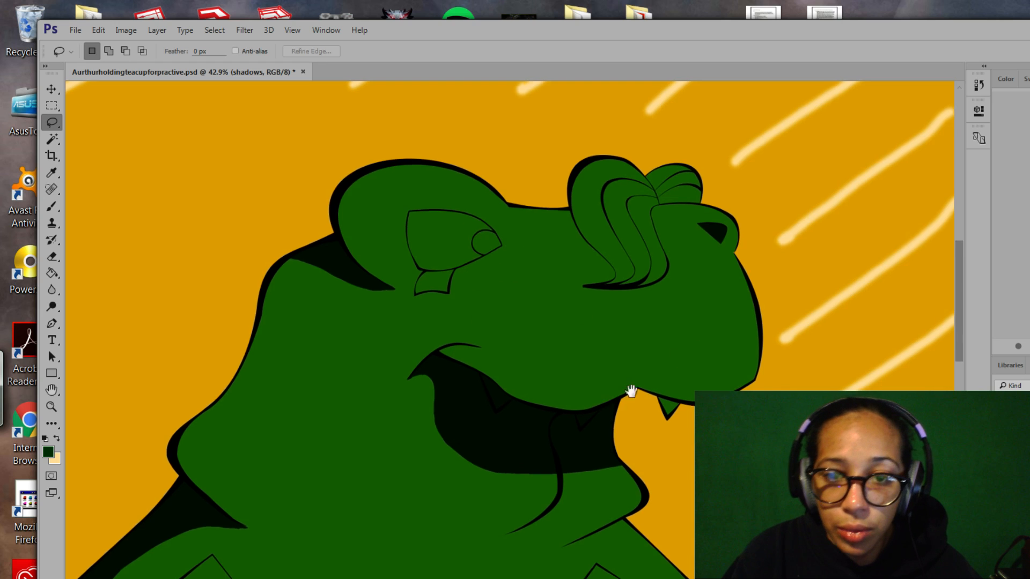
left_click_drag(632, 391, 637, 418)
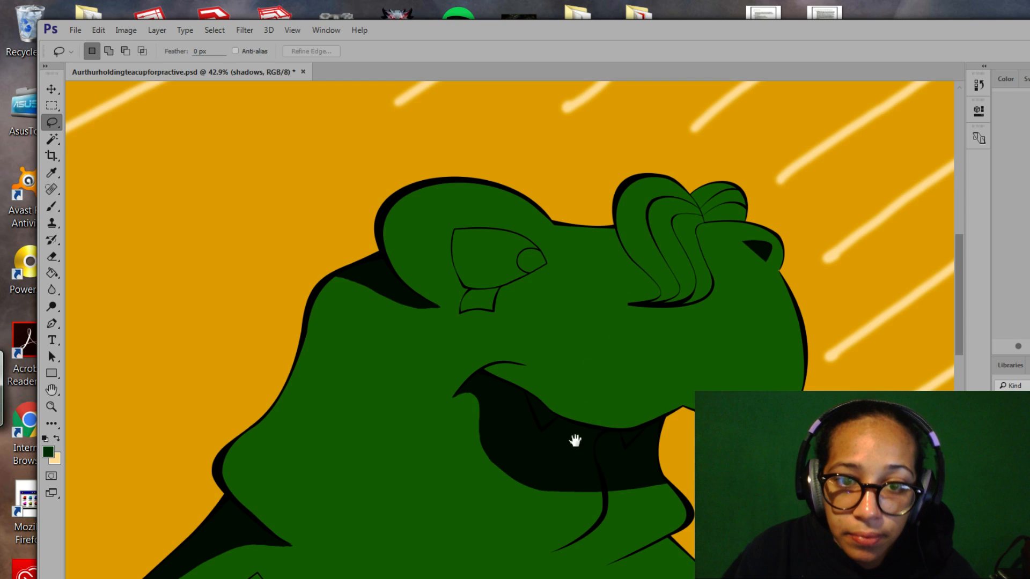
left_click_drag(575, 436, 563, 317)
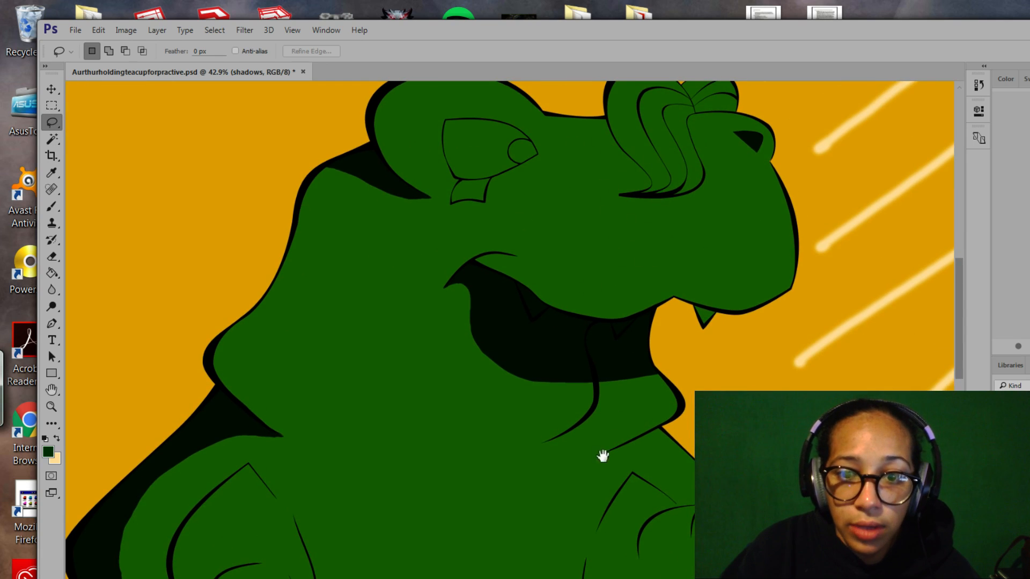
left_click_drag(603, 456, 629, 239)
left_click_drag(481, 394, 647, 428)
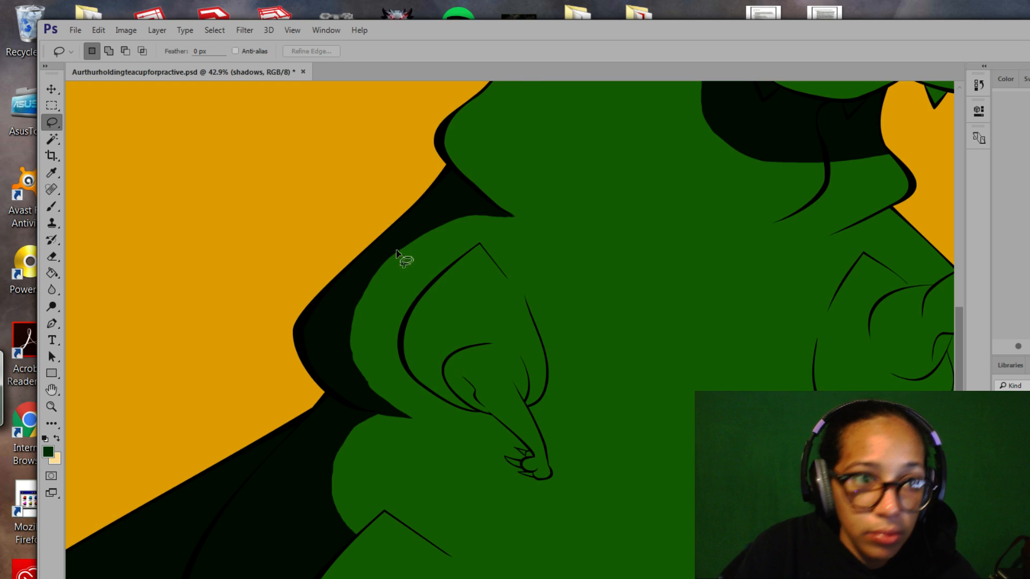
Try a first lasso outline along the arm's edge toward the claw, then discard it.
mouse_move(429, 285)
left_mouse_down()
mouse_move(432, 328)
mouse_move(460, 357)
mouse_move(450, 373)
mouse_move(460, 399)
left_mouse_up()
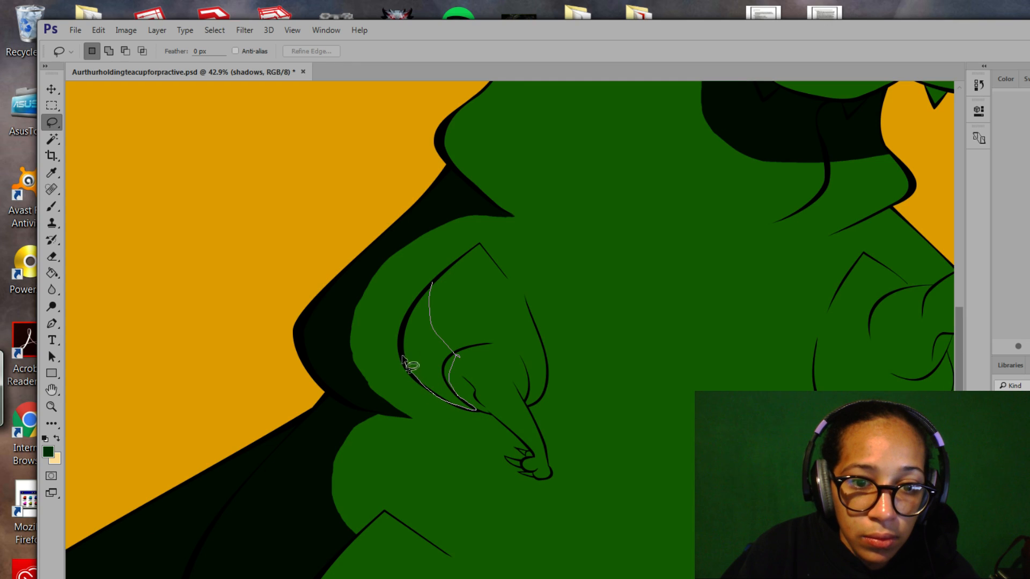
left_click_drag(435, 300, 433, 287)
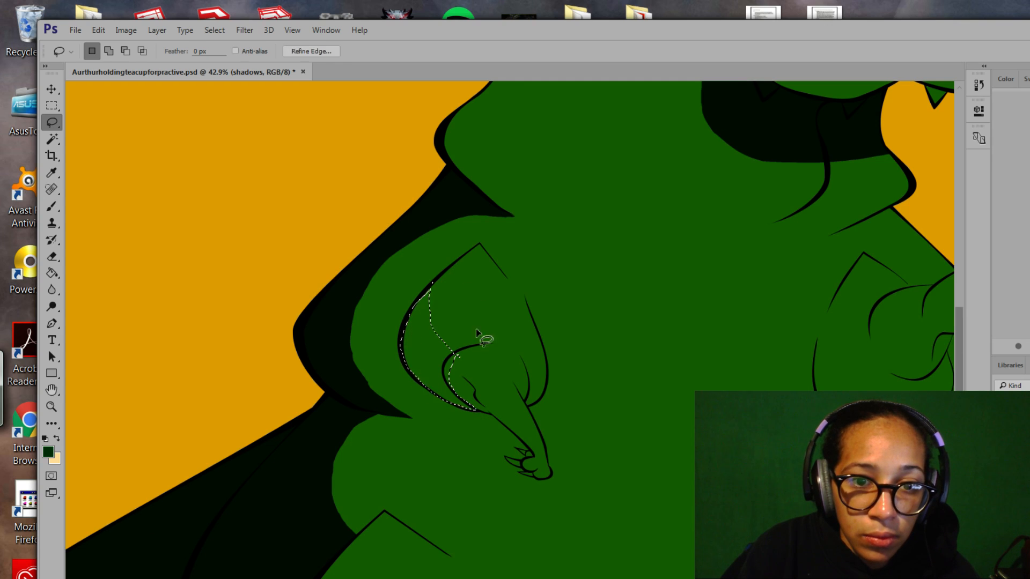
left_click_drag(525, 323, 531, 288)
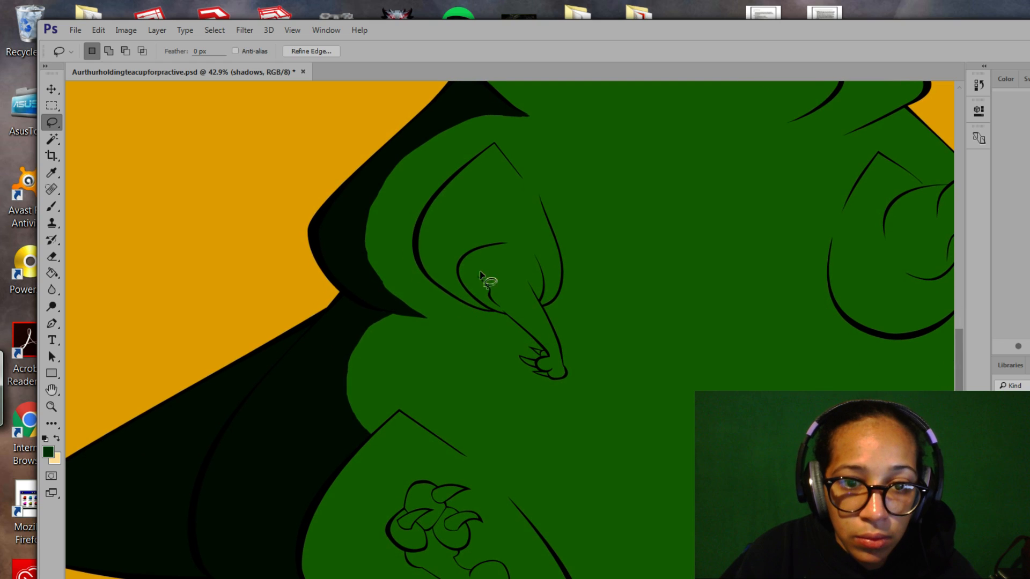
left_click_drag(474, 266, 484, 276)
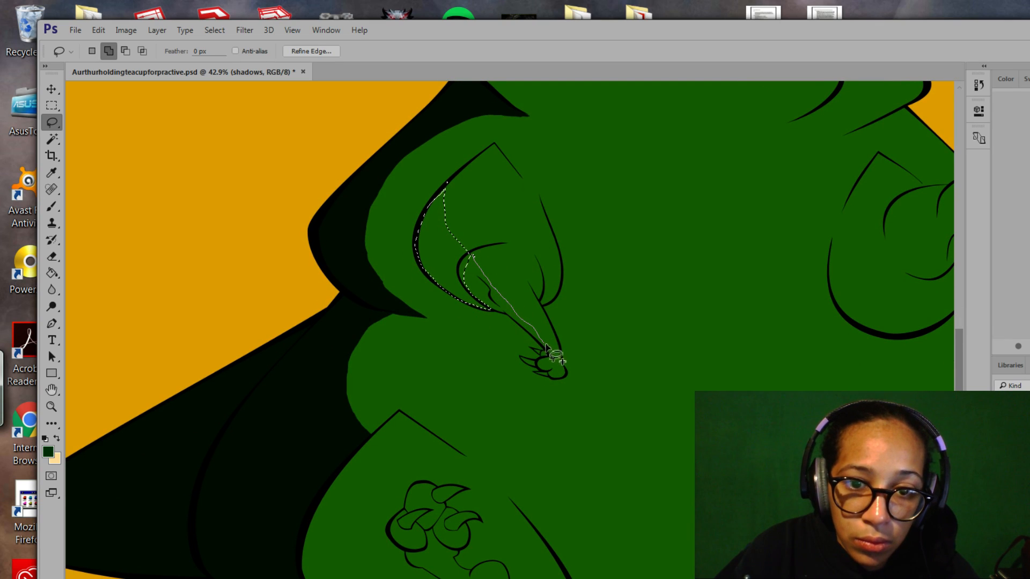
mouse_move(550, 358)
left_mouse_down()
mouse_move(506, 306)
mouse_move(506, 319)
left_mouse_up()
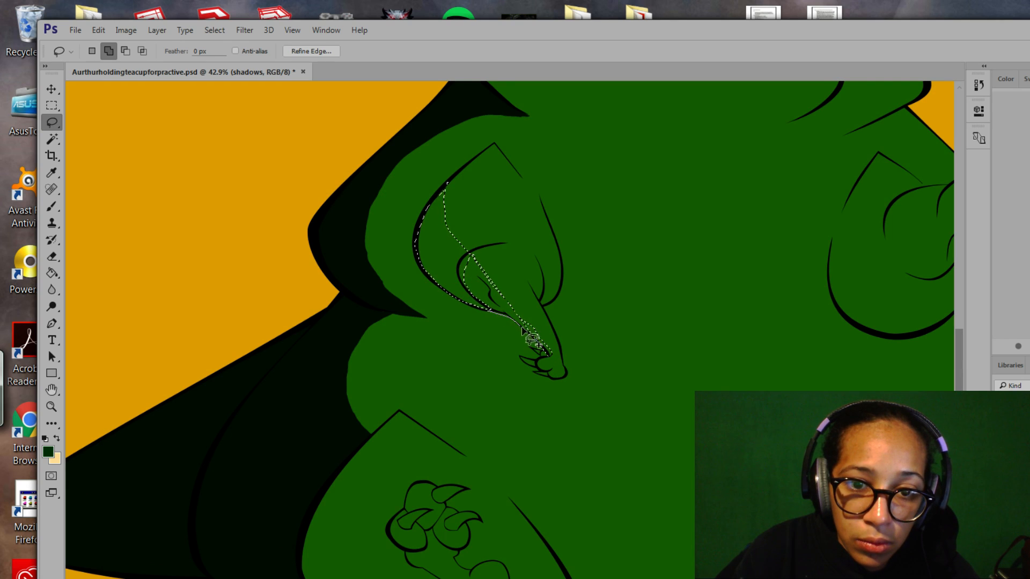
left_click_drag(550, 358, 507, 322)
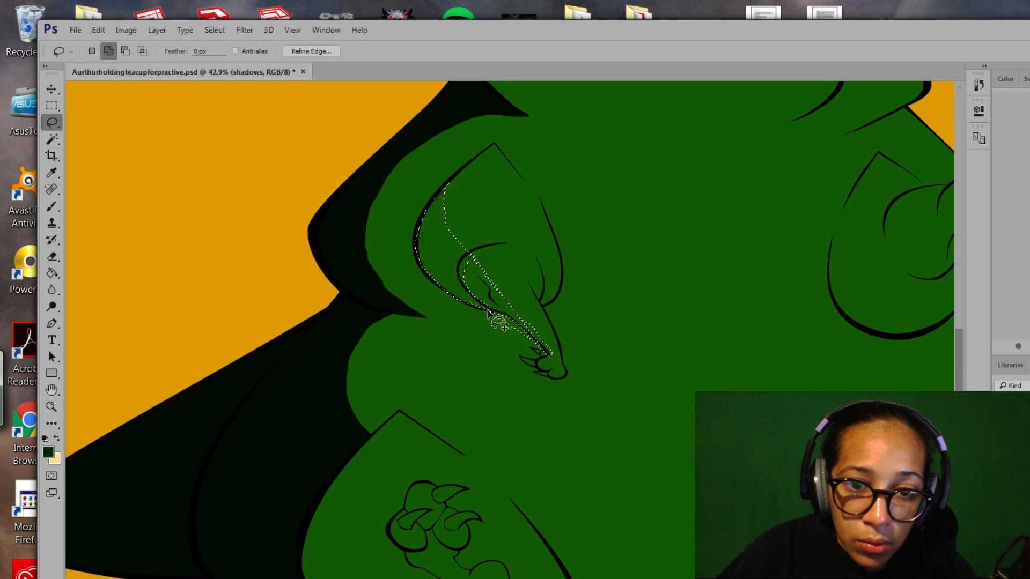
left_click(527, 265)
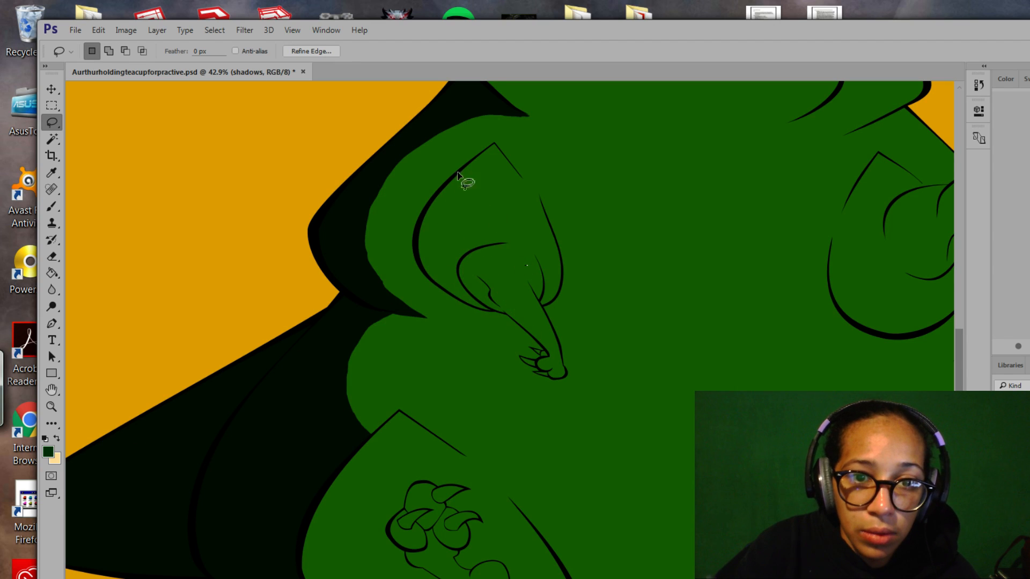
Trace a new outline down the finger around the claw tip, then Alt-trim its top and lower-left.
mouse_move(456, 175)
left_mouse_down()
mouse_move(452, 224)
mouse_move(466, 257)
mouse_move(545, 336)
left_mouse_up()
left_click_drag(545, 379, 479, 328)
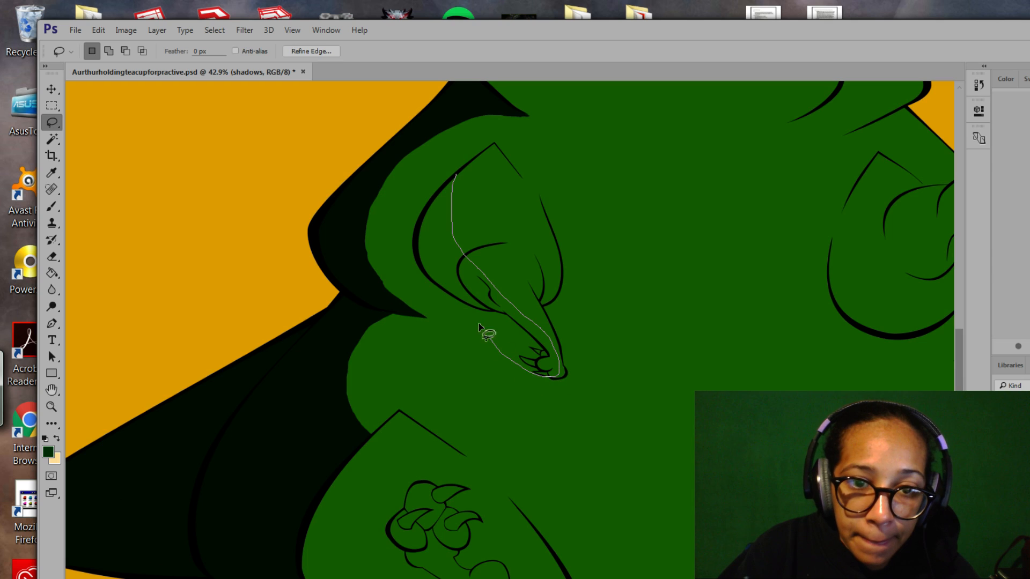
mouse_move(406, 282)
left_mouse_down()
mouse_move(398, 247)
mouse_move(455, 176)
left_mouse_up()
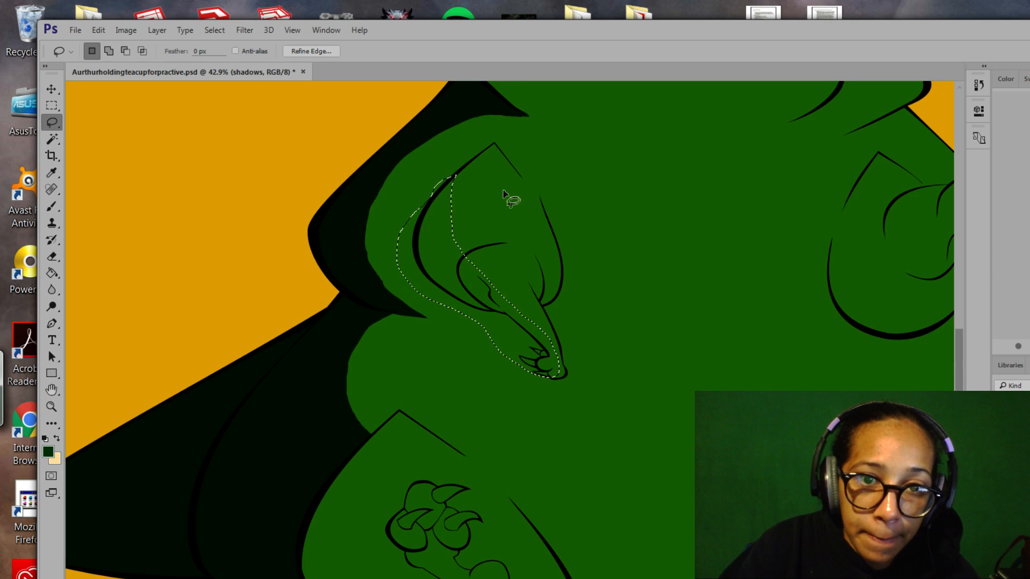
left_click_drag(545, 362, 566, 346)
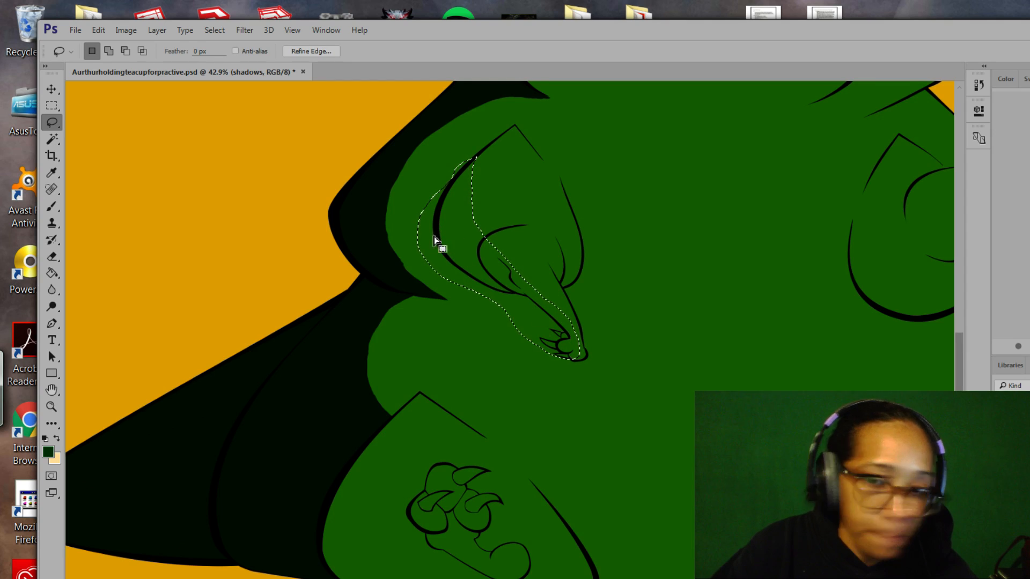
key("alt")
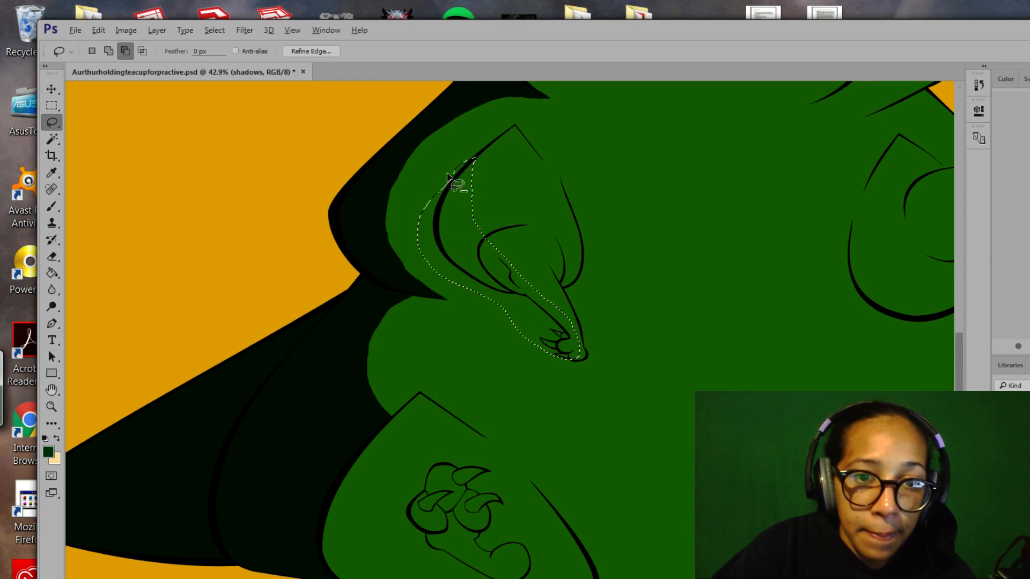
mouse_move(478, 156)
left_mouse_down()
mouse_move(449, 180)
mouse_move(476, 153)
mouse_move(434, 202)
mouse_move(437, 180)
mouse_move(459, 172)
mouse_move(440, 208)
mouse_move(434, 197)
mouse_move(444, 191)
mouse_move(436, 221)
mouse_move(416, 232)
mouse_move(419, 200)
mouse_move(452, 200)
mouse_move(428, 245)
mouse_move(426, 217)
mouse_move(438, 244)
mouse_move(426, 258)
mouse_move(414, 234)
mouse_move(434, 221)
mouse_move(426, 242)
mouse_move(443, 252)
mouse_move(450, 276)
mouse_move(431, 275)
mouse_move(429, 248)
left_mouse_up()
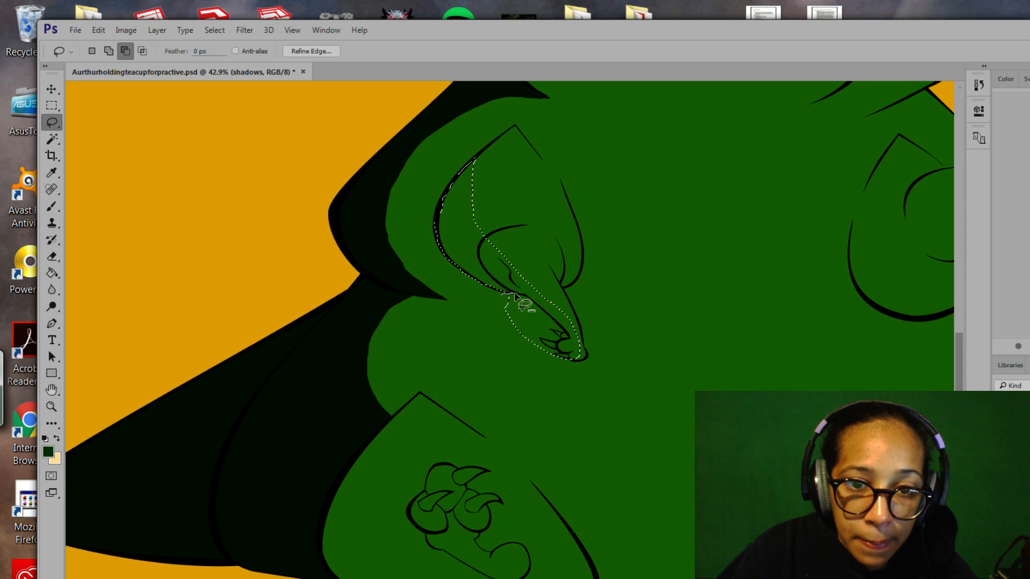
mouse_move(529, 328)
left_mouse_down()
mouse_move(506, 295)
mouse_move(551, 339)
mouse_move(519, 342)
mouse_move(537, 310)
mouse_move(556, 337)
mouse_move(552, 323)
mouse_move(538, 345)
mouse_move(517, 335)
mouse_move(614, 393)
left_mouse_up()
Bring the claw into close view, trim the selection near the wrist and add the upper claw area.
key("z")
key("l")
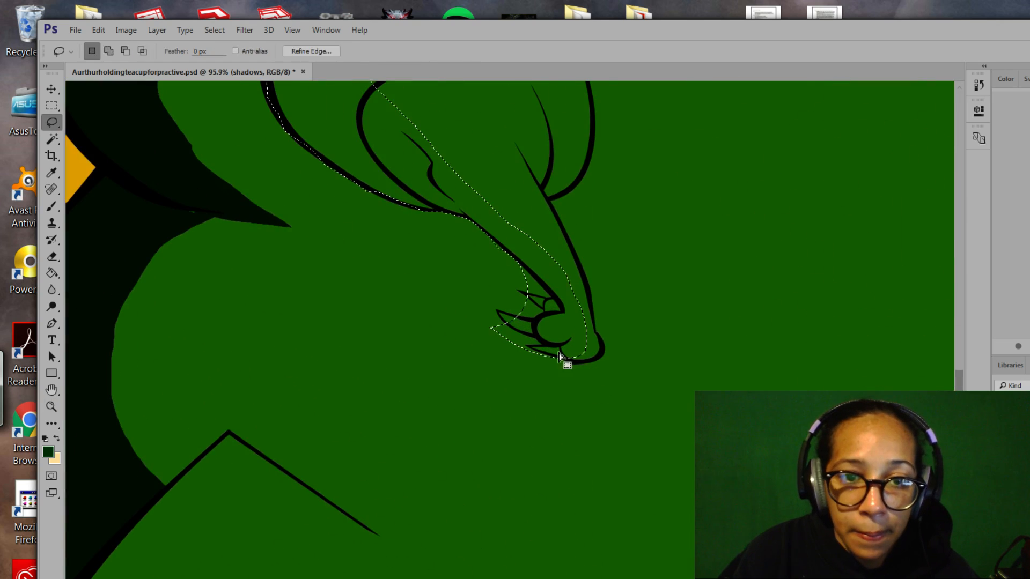
key("space")
left_click_drag(572, 281, 594, 387)
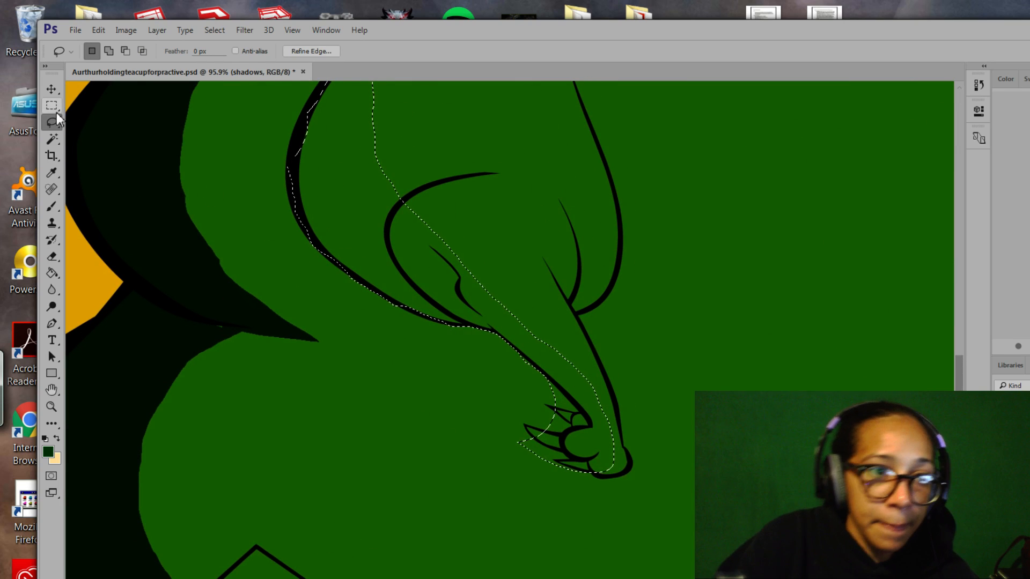
key("shift")
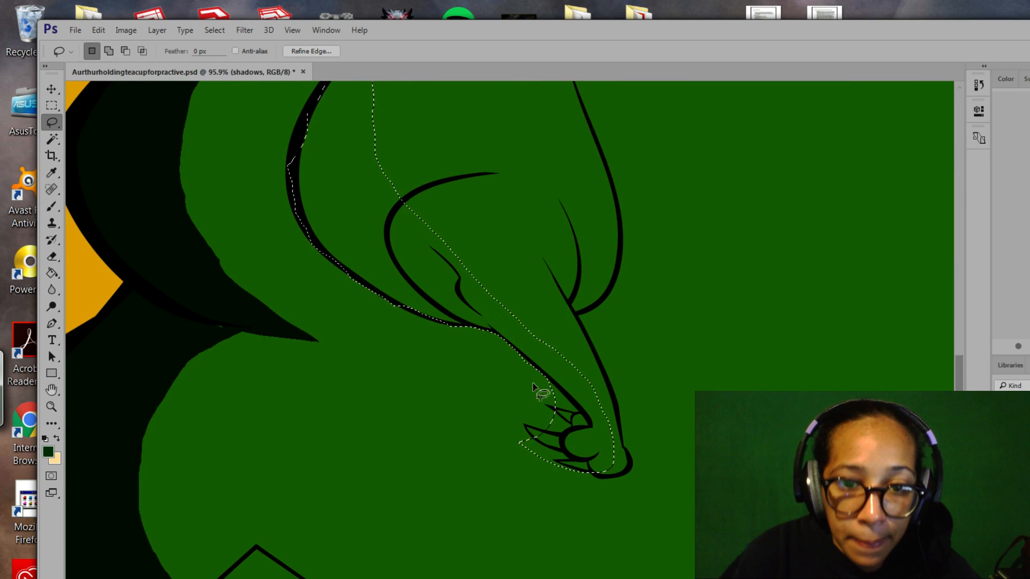
key("alt")
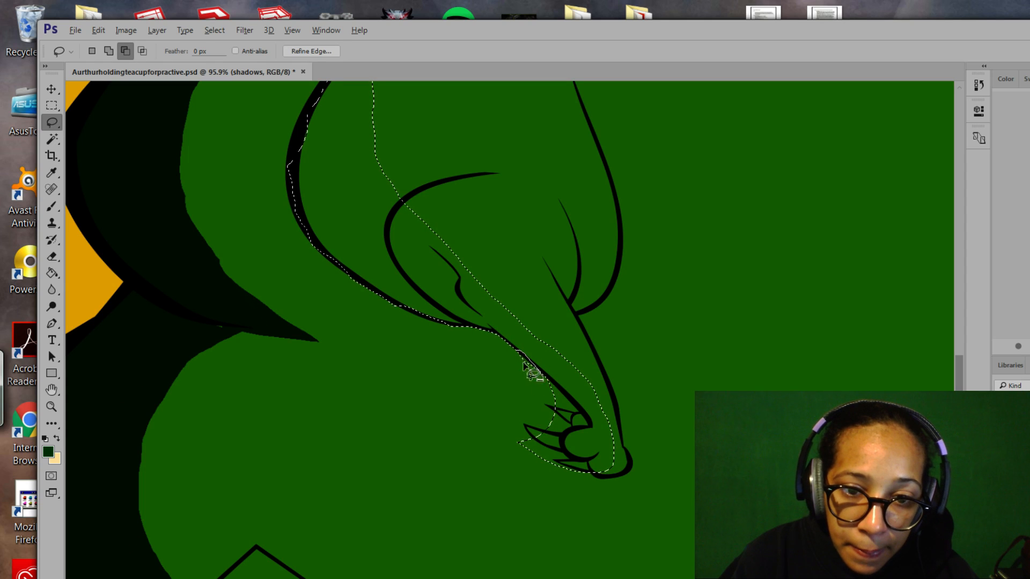
key("shift")
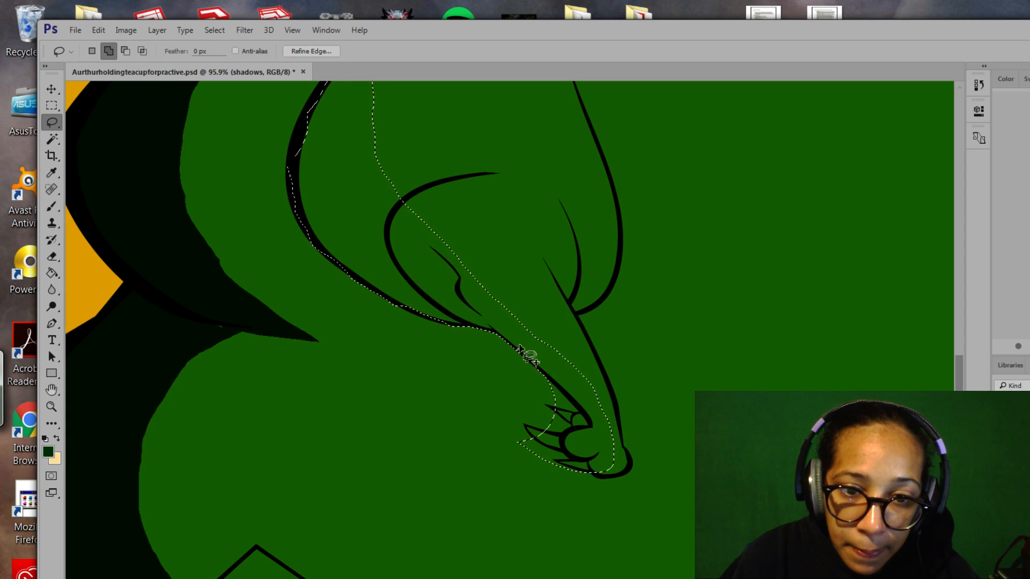
key("alt")
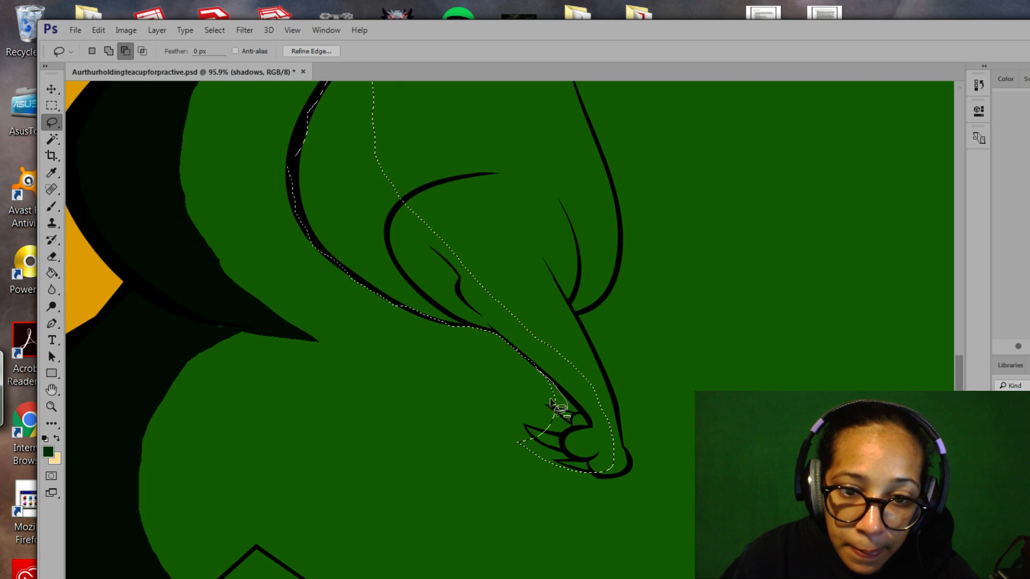
mouse_move(554, 394)
left_mouse_down()
mouse_move(589, 423)
mouse_move(560, 409)
mouse_move(580, 415)
mouse_move(550, 391)
left_mouse_up()
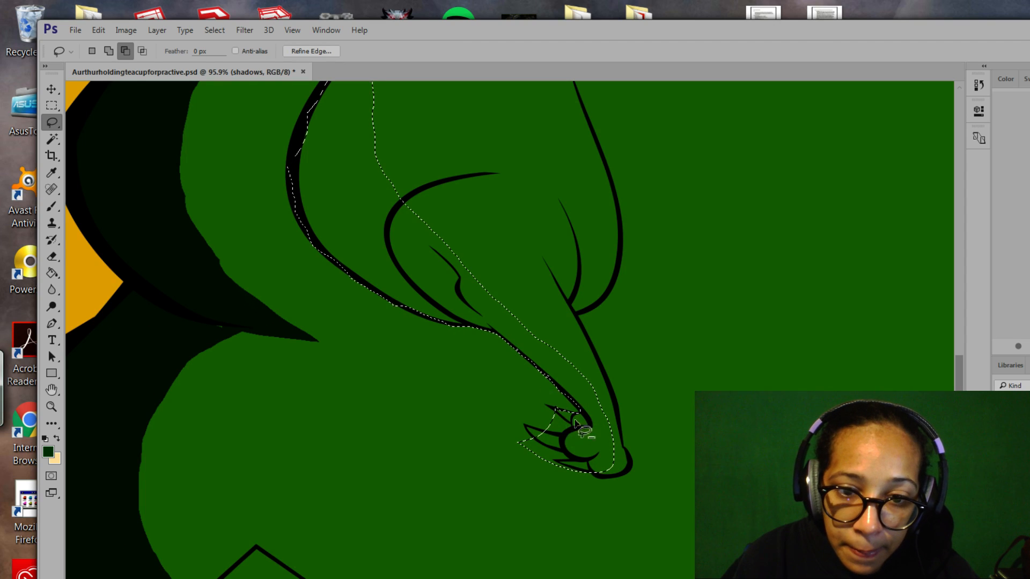
key("shift")
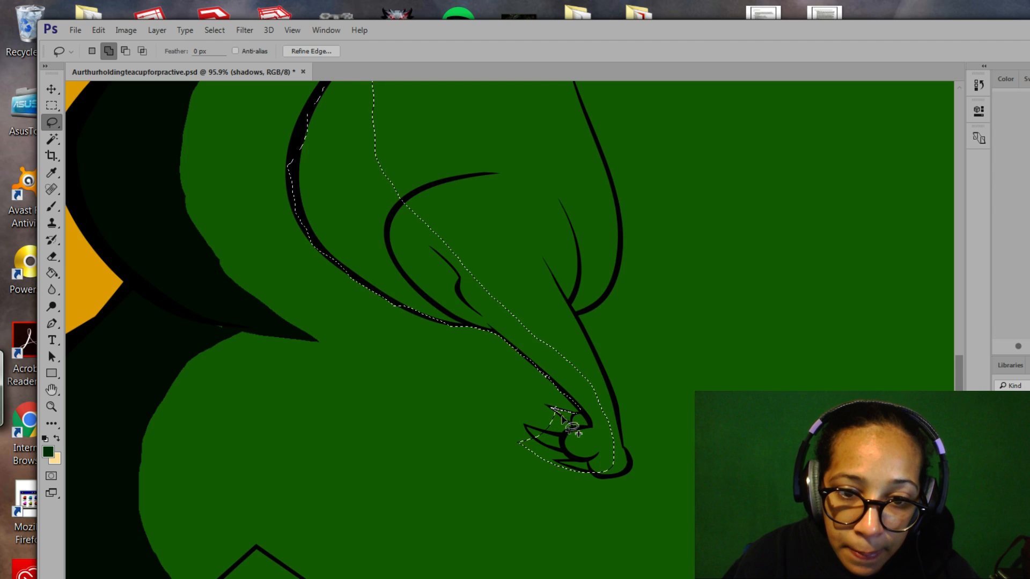
mouse_move(575, 425)
left_mouse_down()
mouse_move(553, 417)
mouse_move(552, 429)
left_mouse_up()
Trim the selection along the claws' lower edges, cutting out the middle claw and the area below.
key("alt")
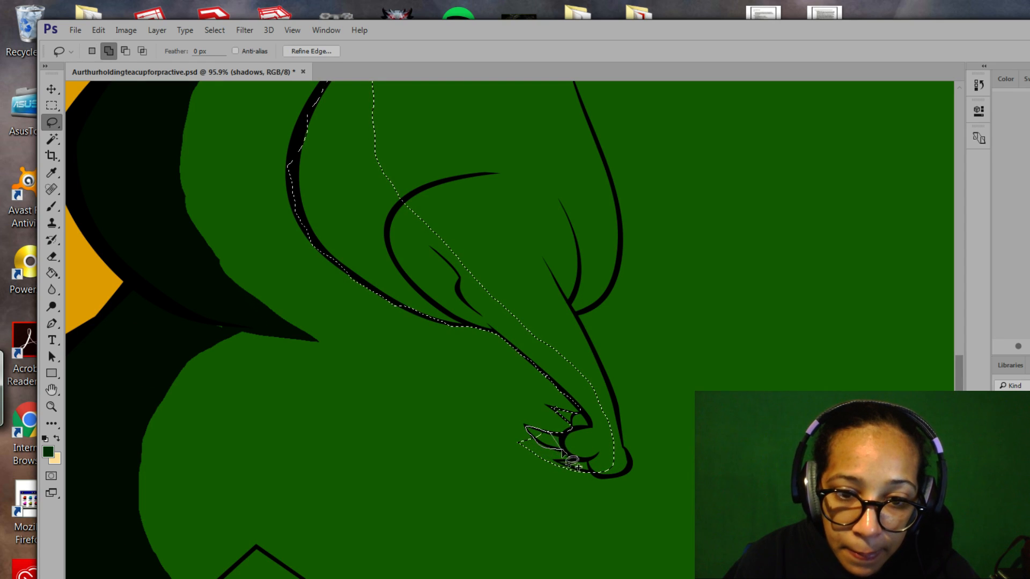
left_click_drag(562, 450, 560, 451)
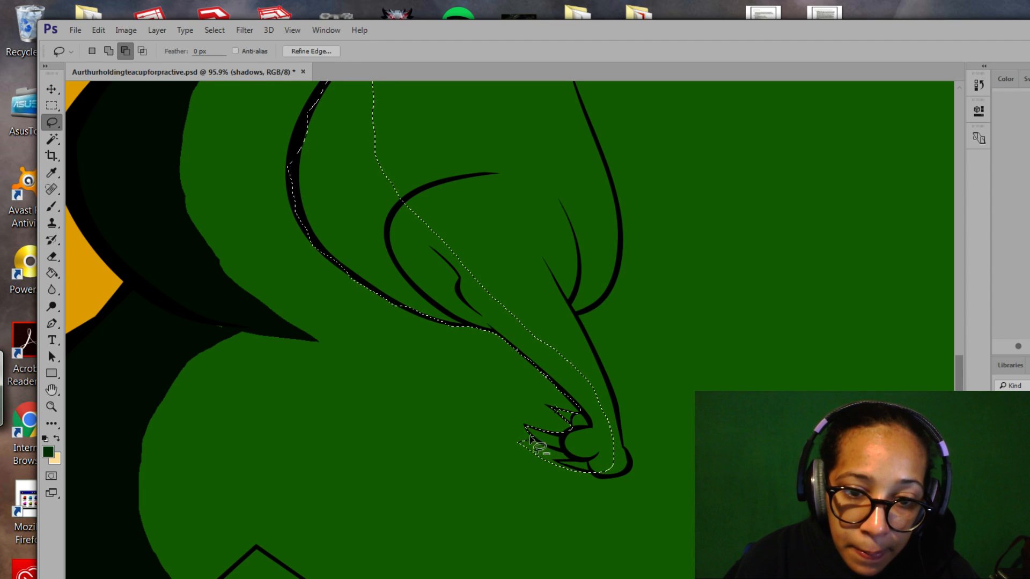
left_click_drag(526, 438, 533, 441)
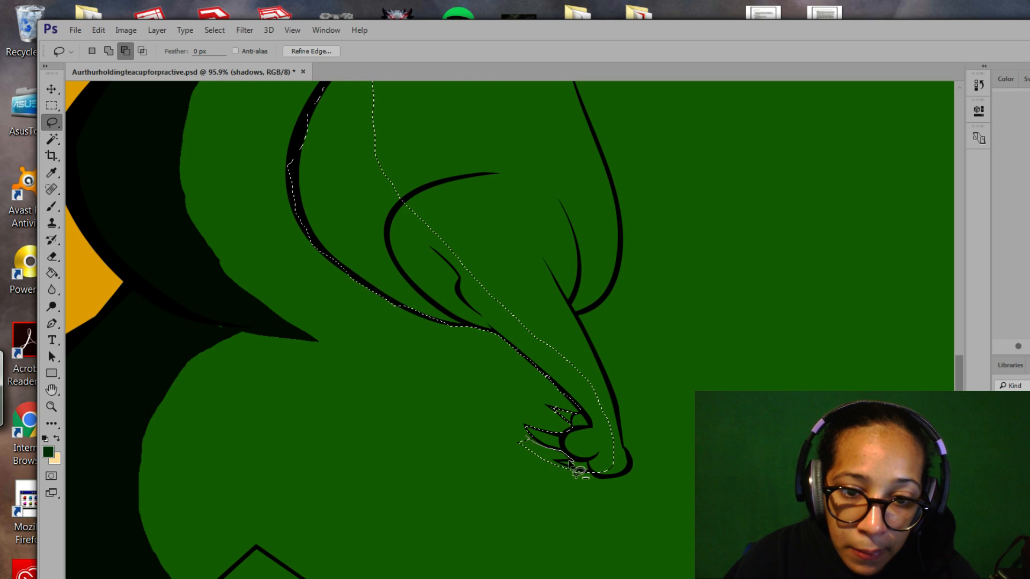
mouse_move(550, 465)
left_mouse_down()
mouse_move(519, 459)
mouse_move(504, 434)
mouse_move(529, 439)
left_mouse_up()
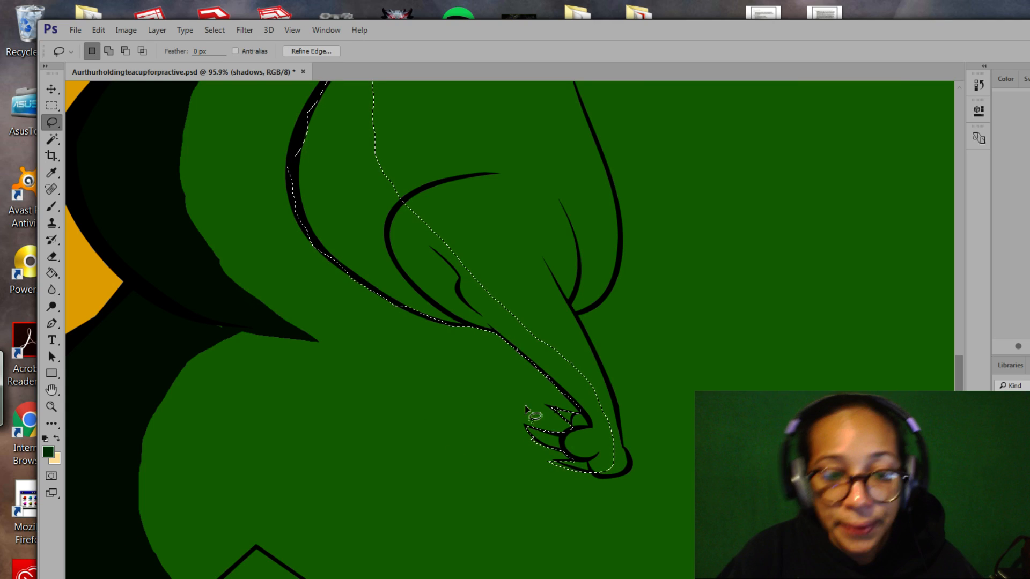
key("alt")
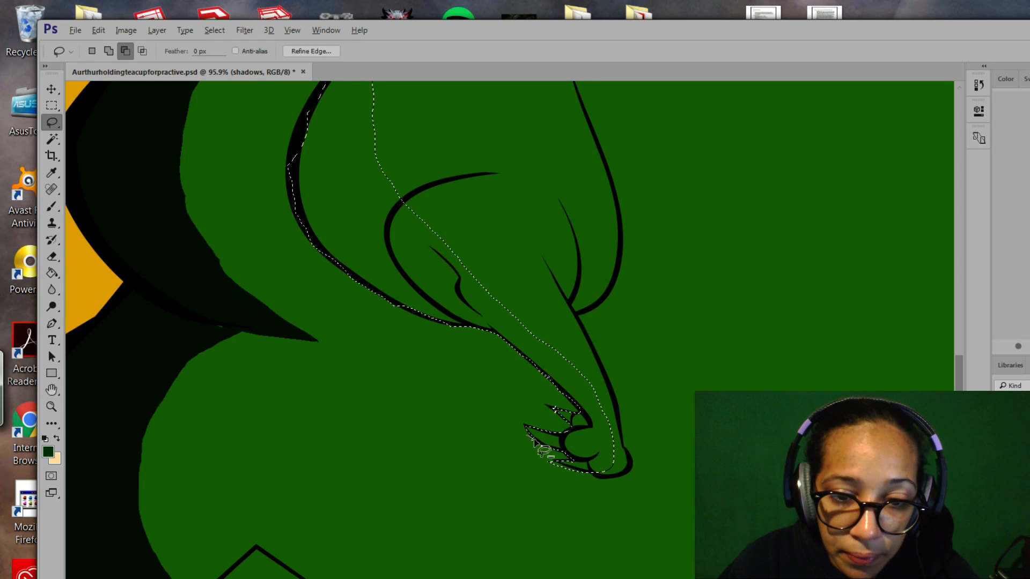
mouse_move(528, 440)
left_mouse_down()
mouse_move(559, 449)
mouse_move(539, 459)
left_mouse_up()
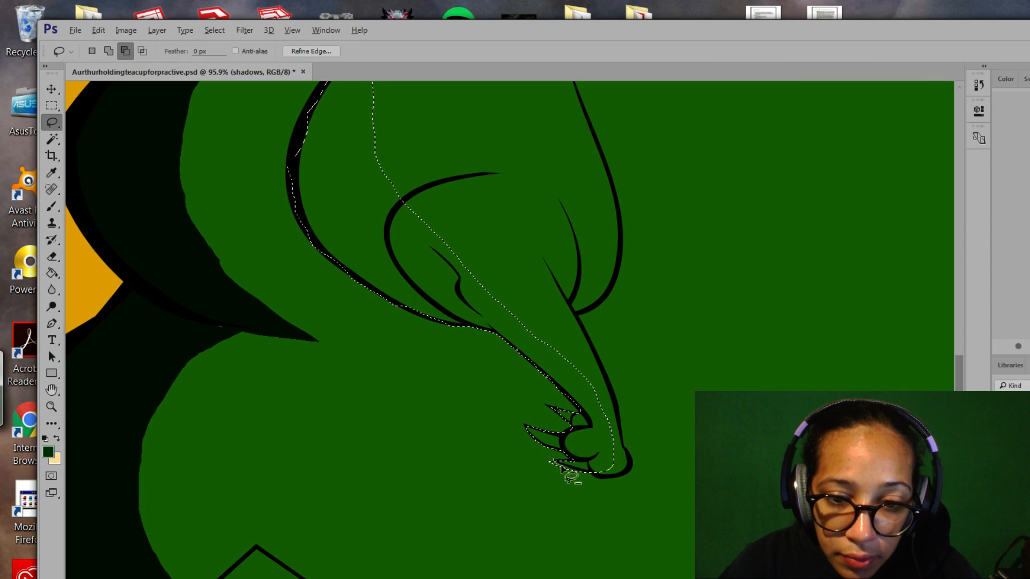
left_click_drag(550, 460, 580, 472)
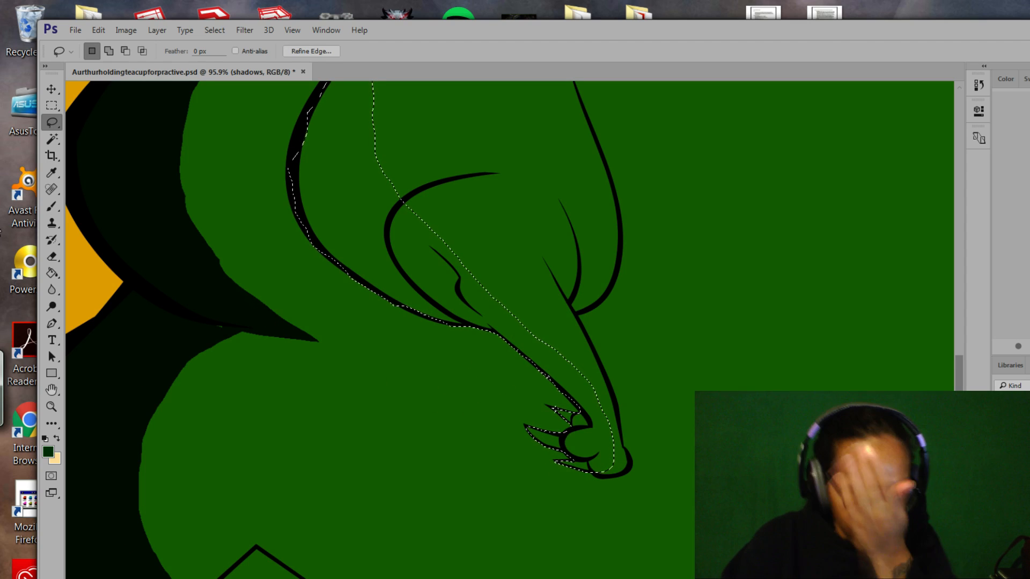
Brush dark green shadow inside the arm selection from the hand tip up to the shoulder.
key("b")
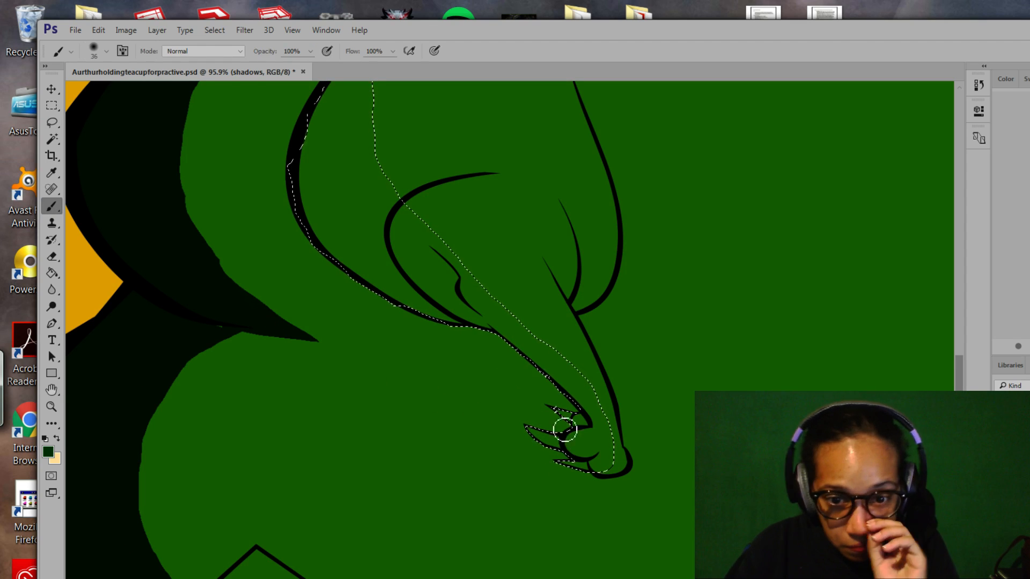
mouse_move(564, 430)
left_mouse_down()
mouse_move(548, 449)
mouse_move(582, 437)
mouse_move(591, 452)
mouse_move(608, 451)
mouse_move(606, 424)
mouse_move(610, 469)
mouse_move(549, 359)
mouse_move(555, 365)
mouse_move(481, 309)
mouse_move(464, 272)
mouse_move(453, 262)
mouse_move(498, 316)
mouse_move(443, 271)
mouse_move(494, 335)
mouse_move(435, 316)
mouse_move(336, 254)
mouse_move(311, 223)
mouse_move(297, 173)
mouse_move(399, 276)
mouse_move(318, 177)
mouse_move(400, 266)
mouse_move(352, 193)
mouse_move(368, 236)
mouse_move(359, 247)
mouse_move(317, 149)
mouse_move(443, 278)
mouse_move(387, 212)
mouse_move(433, 219)
mouse_move(488, 279)
mouse_move(401, 220)
mouse_move(353, 160)
mouse_move(362, 216)
mouse_move(315, 159)
left_mouse_up()
key("space")
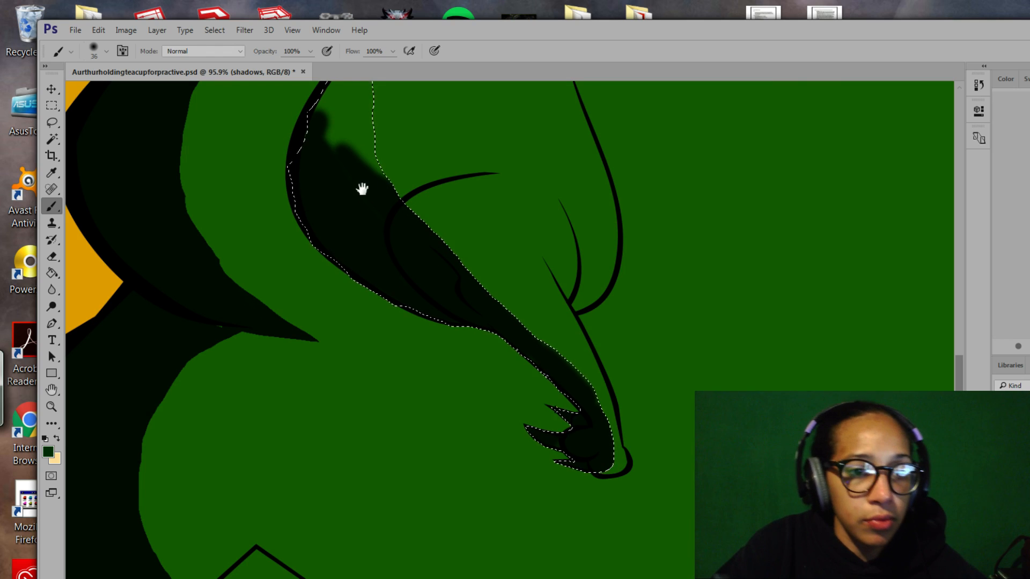
mouse_move(362, 189)
left_mouse_down()
mouse_move(439, 299)
mouse_move(432, 285)
left_mouse_up()
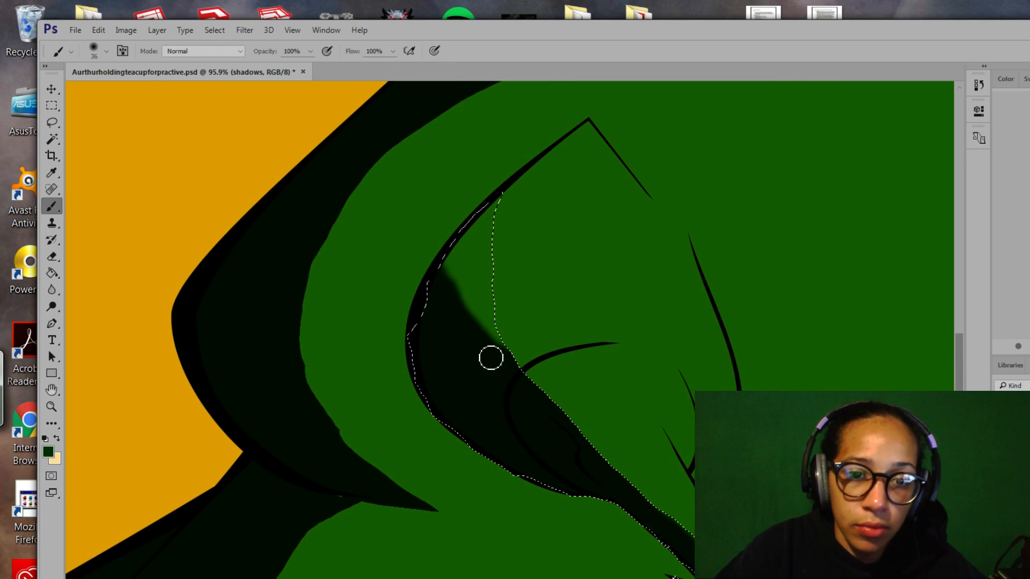
mouse_move(490, 358)
left_mouse_down()
mouse_move(475, 331)
mouse_move(465, 236)
mouse_move(464, 277)
mouse_move(511, 353)
mouse_move(471, 229)
mouse_move(477, 208)
mouse_move(483, 272)
mouse_move(495, 269)
mouse_move(480, 256)
mouse_move(499, 300)
left_mouse_up()
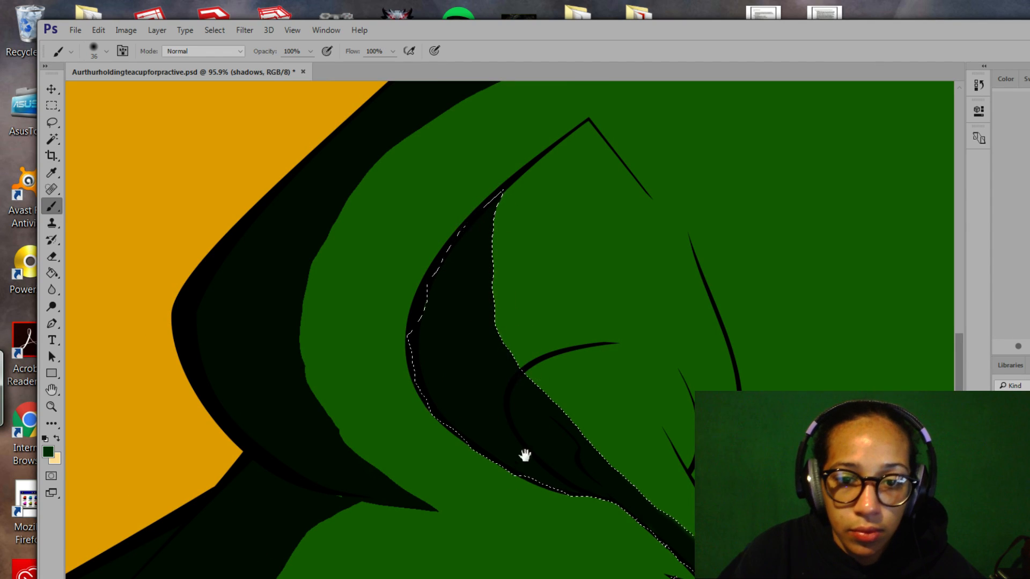
left_click_drag(525, 455, 651, 352)
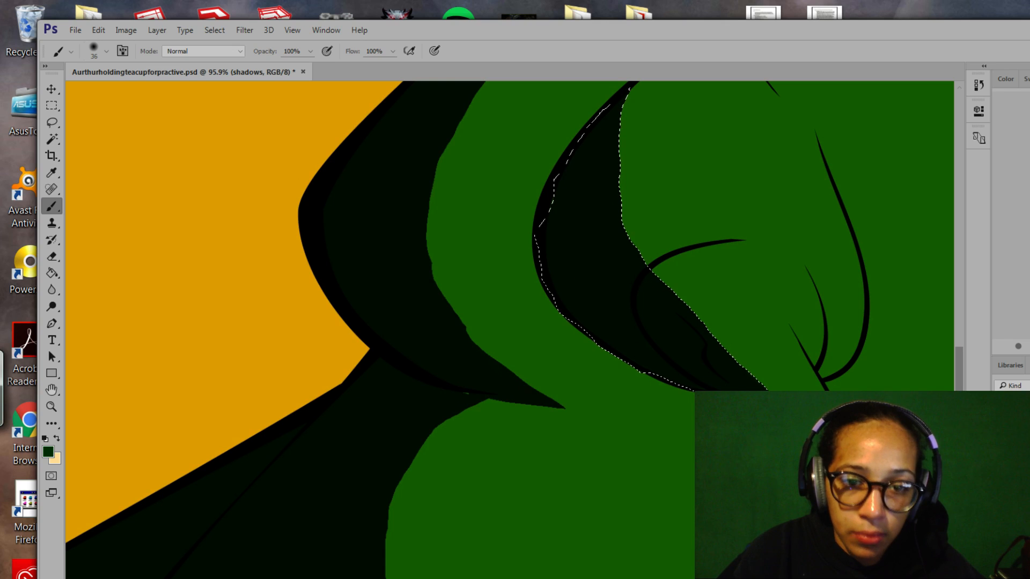
Check the arm shading with the selection outline hidden and shown, then deselect.
key("ctrl+d")
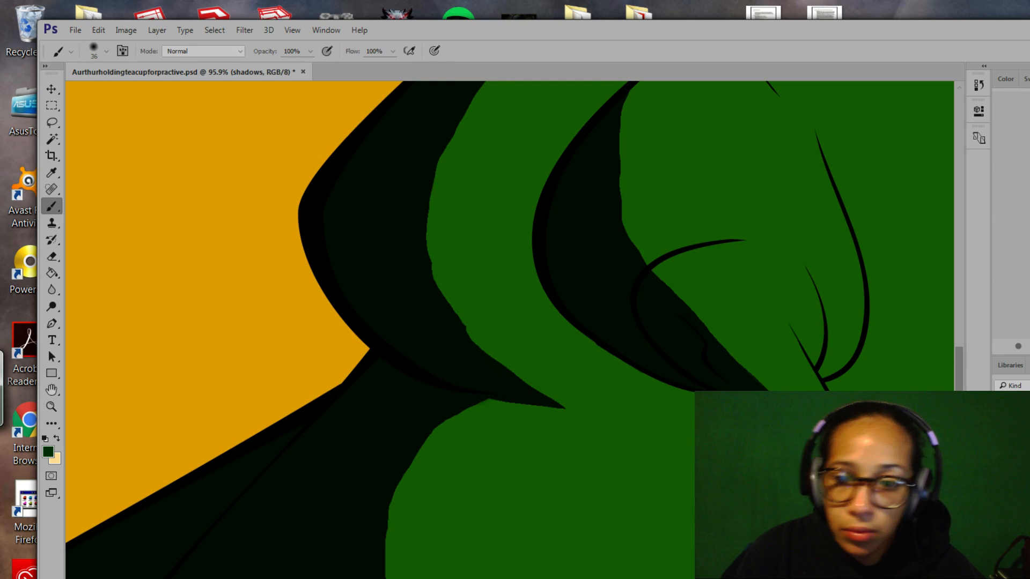
left_click_drag(644, 333, 576, 260)
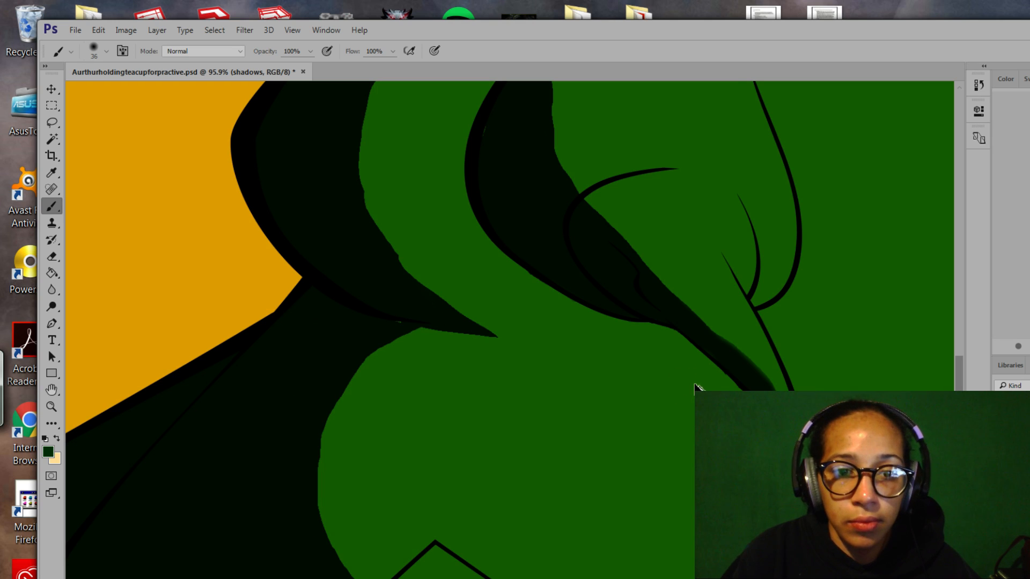
key("ctrl+shift+d")
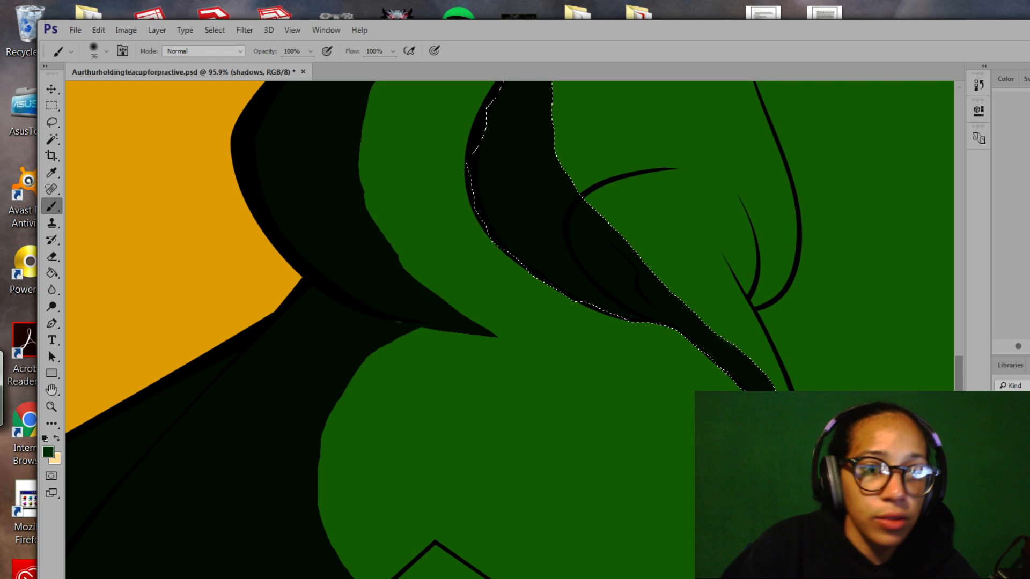
left_click(51, 273)
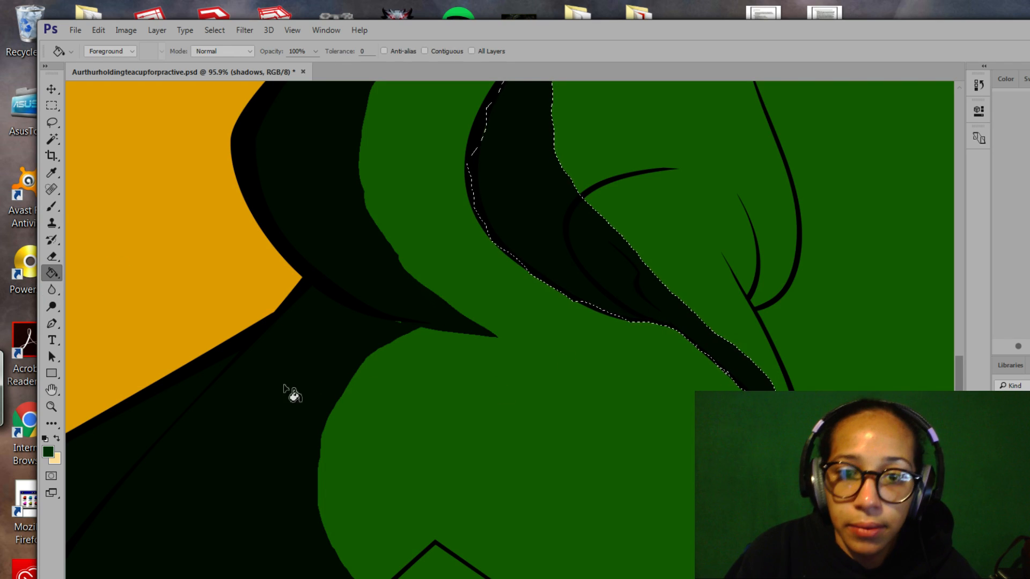
left_click(52, 206)
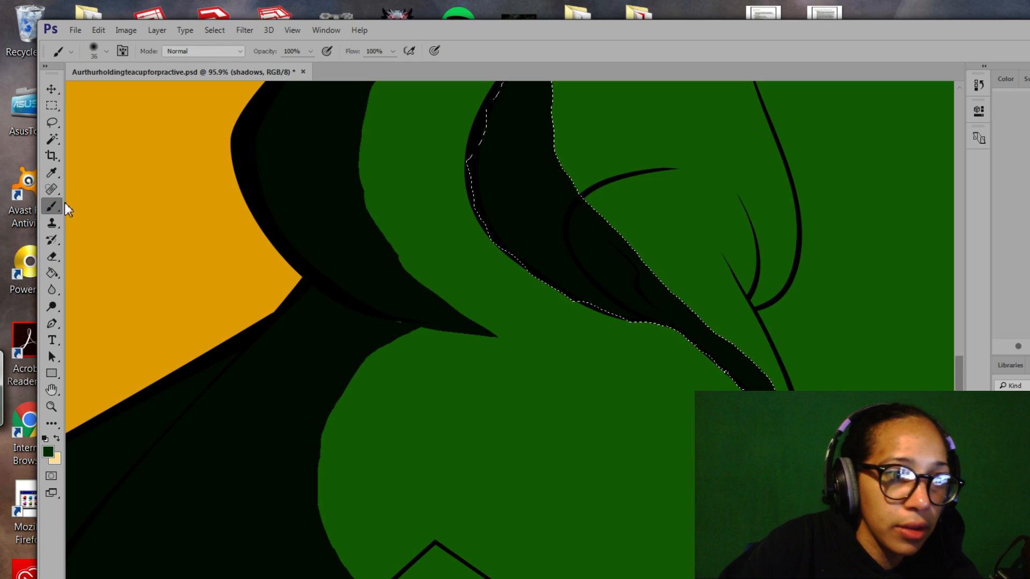
key("ctrl+d")
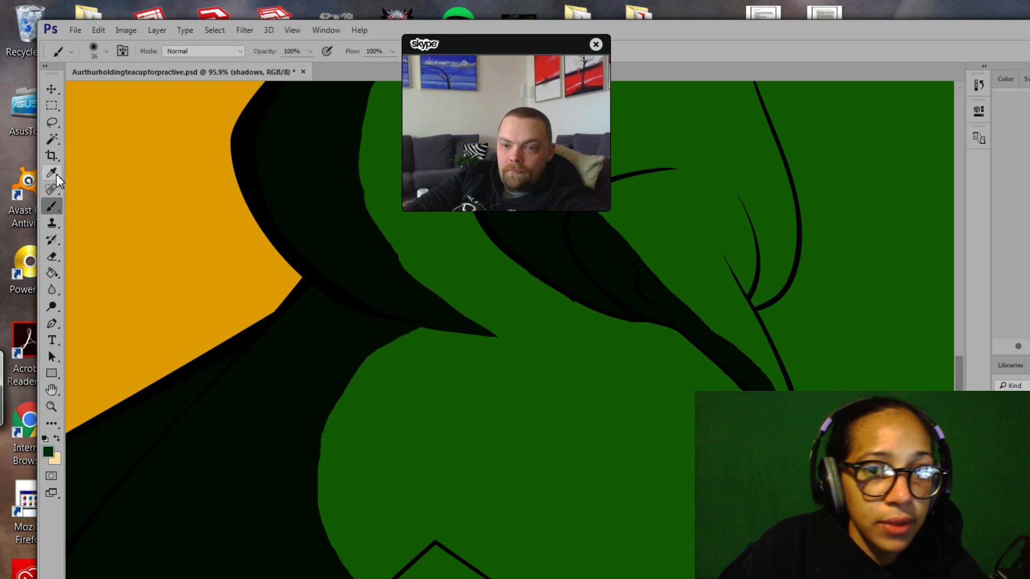
left_click_drag(498, 47, 0, 150)
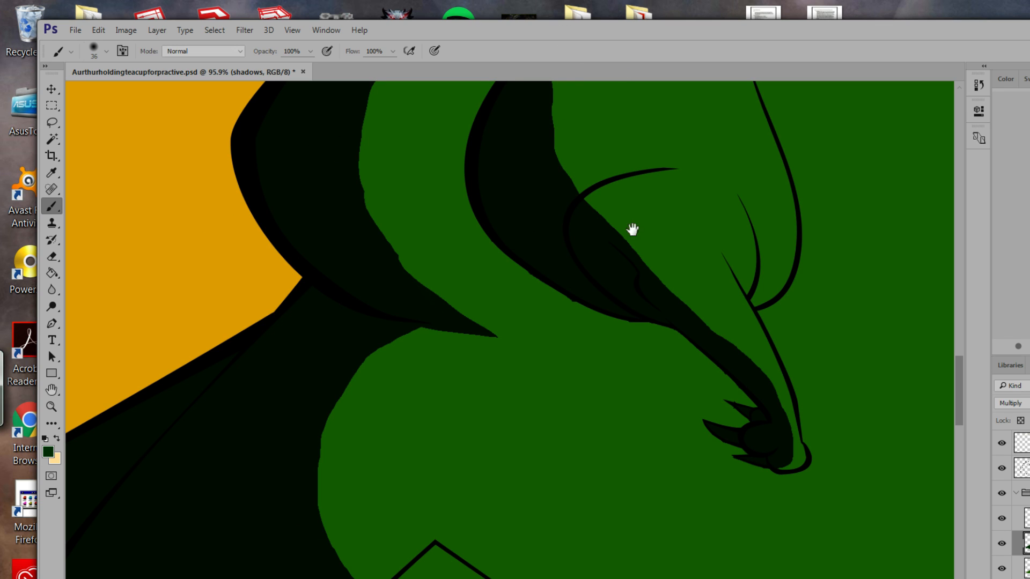
Lasso a curved shadow strip along the lower-left body beside the left foot.
left_click_drag(633, 230, 485, 202)
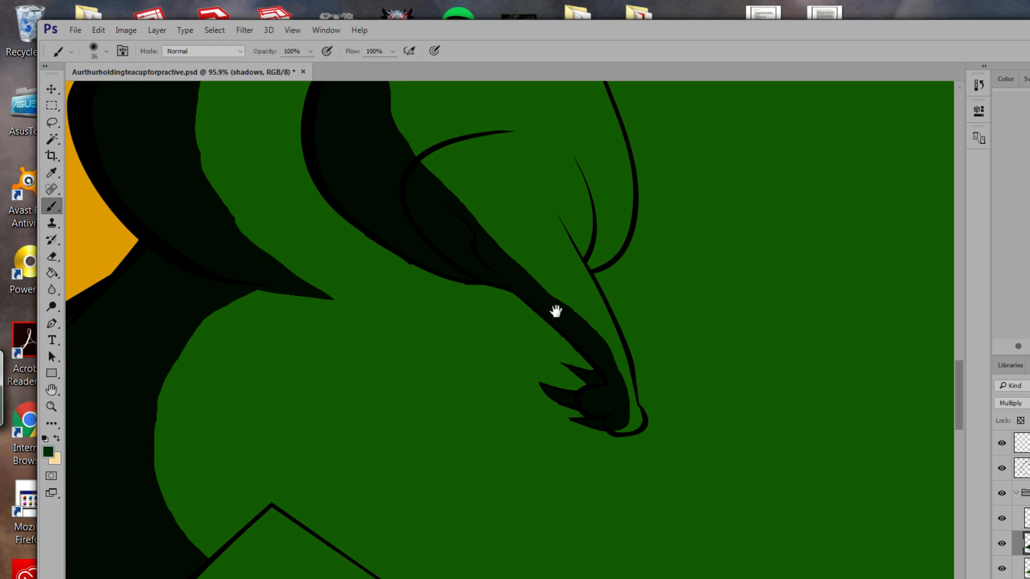
left_click_drag(559, 321, 648, 225)
left_click_drag(575, 338, 667, 247)
left_click(52, 122)
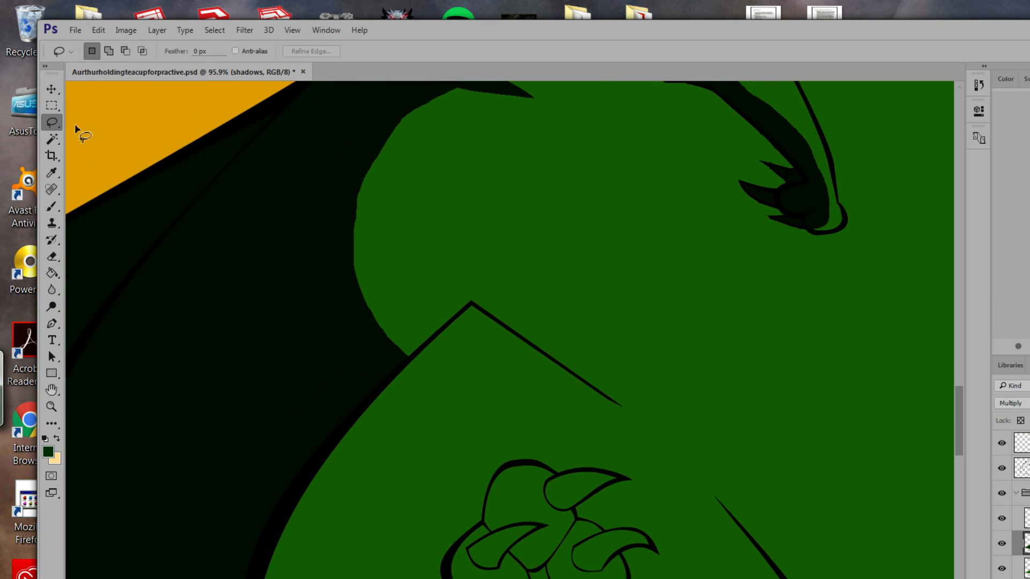
left_click_drag(446, 349, 529, 265)
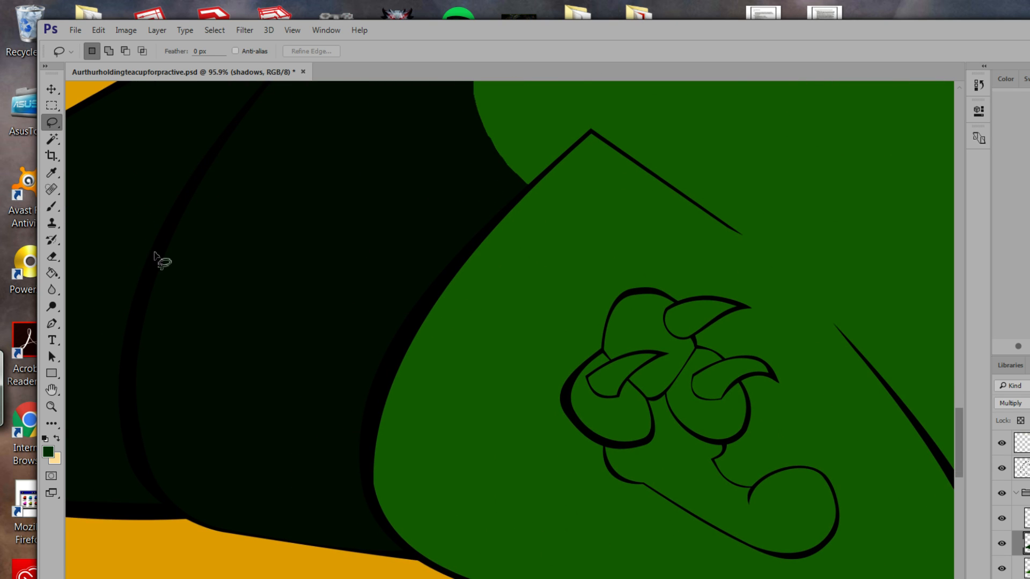
left_click(49, 407)
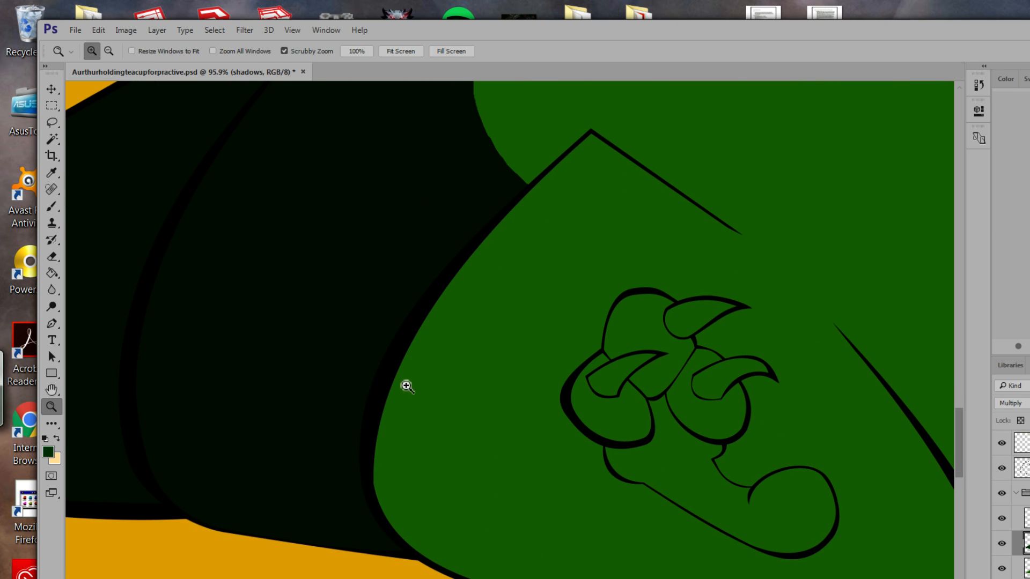
left_click_drag(407, 386, 501, 338)
left_click(53, 123)
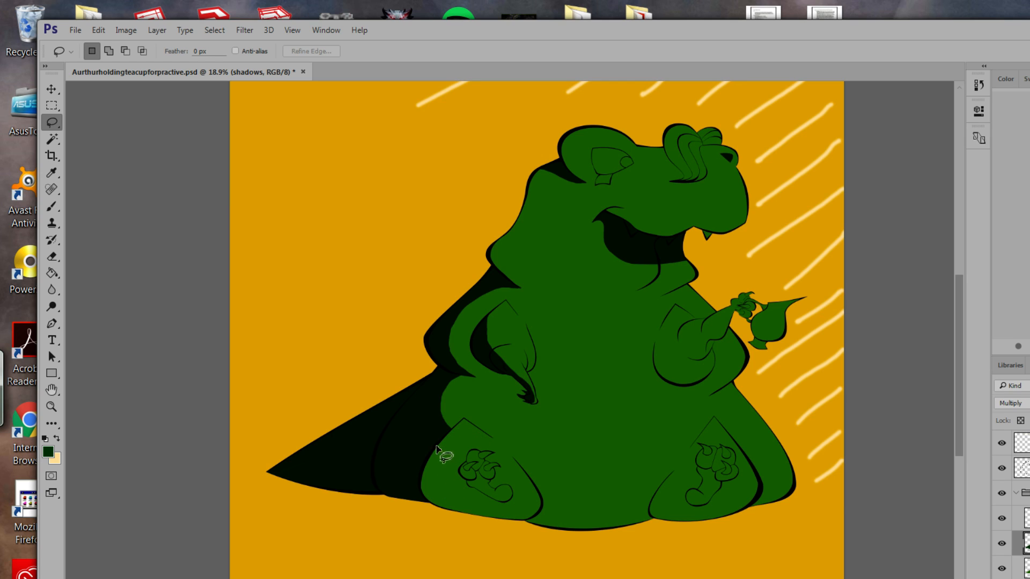
left_click_drag(464, 419, 437, 465)
mouse_move(448, 511)
left_mouse_down()
mouse_move(405, 486)
mouse_move(414, 448)
mouse_move(464, 419)
left_mouse_up()
key("space")
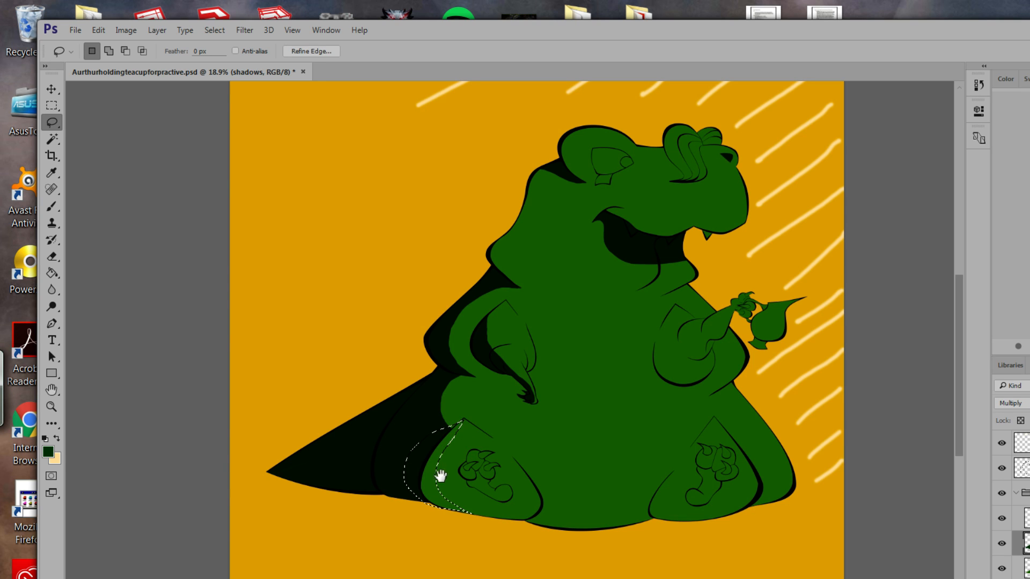
mouse_move(442, 466)
left_mouse_down()
mouse_move(478, 440)
mouse_move(453, 404)
mouse_move(536, 477)
left_mouse_up()
Trim the foot-side selection near the leg's top and add area along its left edge.
key("z")
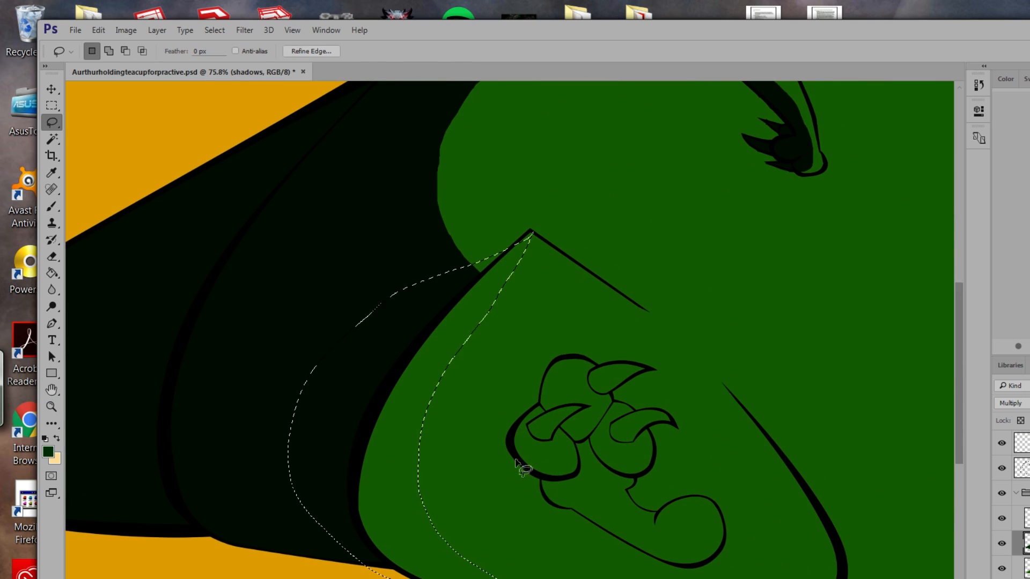
key("l")
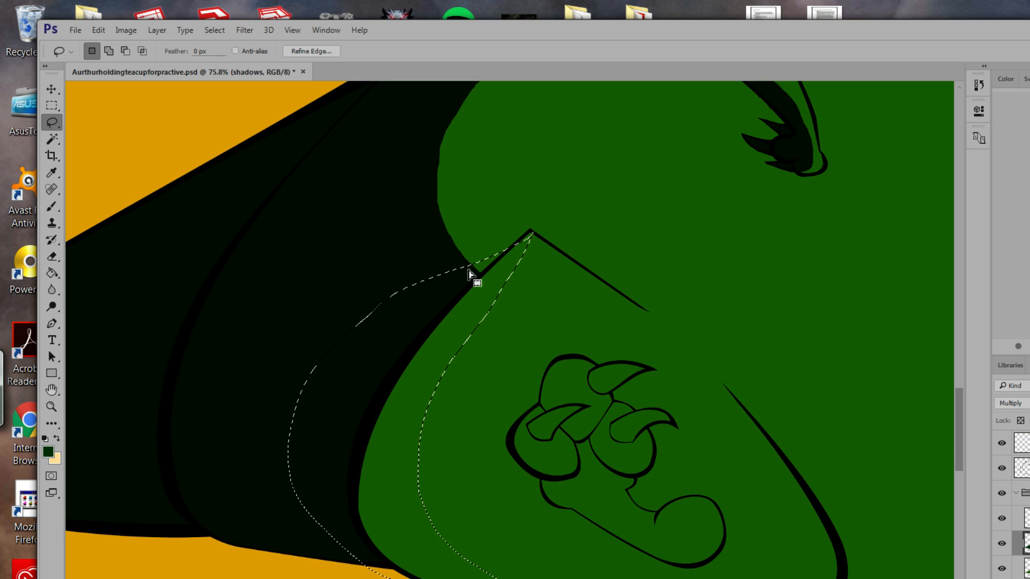
key("alt")
mouse_move(468, 265)
left_mouse_down()
mouse_move(485, 278)
mouse_move(531, 237)
mouse_move(471, 268)
left_mouse_up()
key("shift")
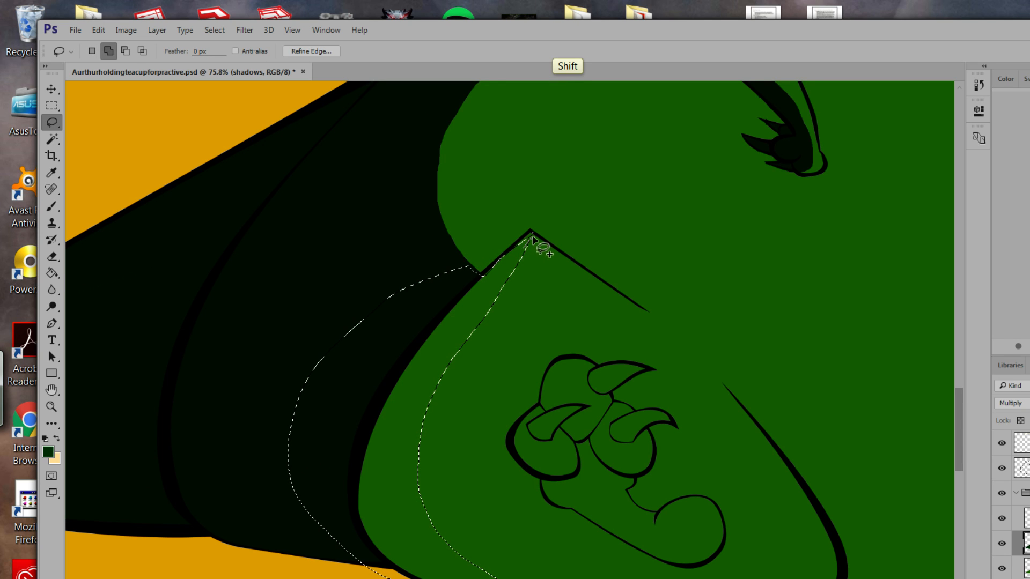
mouse_move(529, 233)
left_mouse_down()
mouse_move(474, 282)
mouse_move(504, 271)
left_mouse_up()
Trim the selection along the left edge so it tapers straight down from the tip.
key("alt")
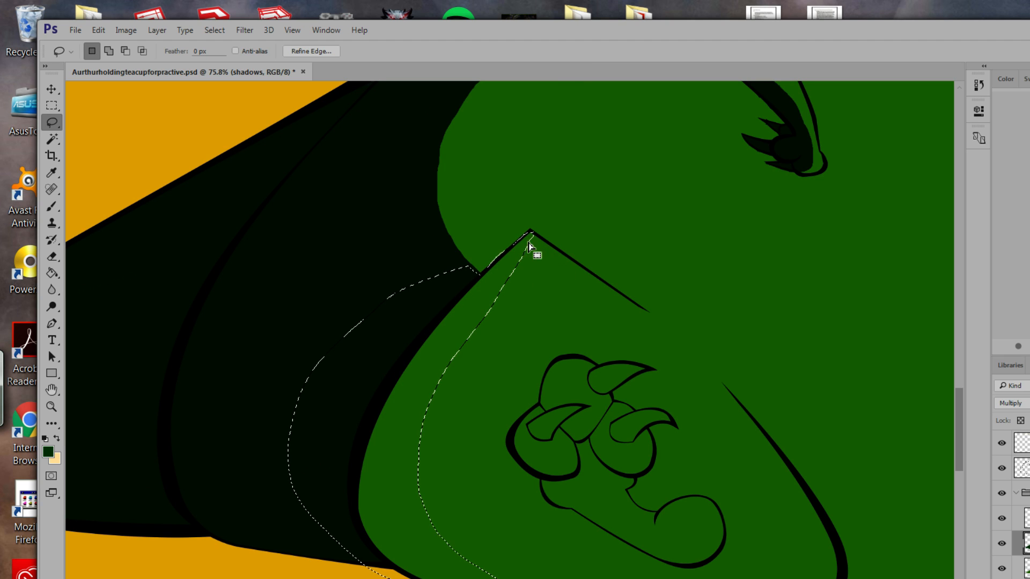
mouse_move(531, 232)
left_mouse_down()
mouse_move(492, 300)
mouse_move(507, 302)
mouse_move(540, 258)
mouse_move(532, 233)
mouse_move(527, 276)
mouse_move(502, 239)
mouse_move(530, 232)
mouse_move(507, 287)
left_mouse_up()
left_click_drag(531, 233, 530, 236)
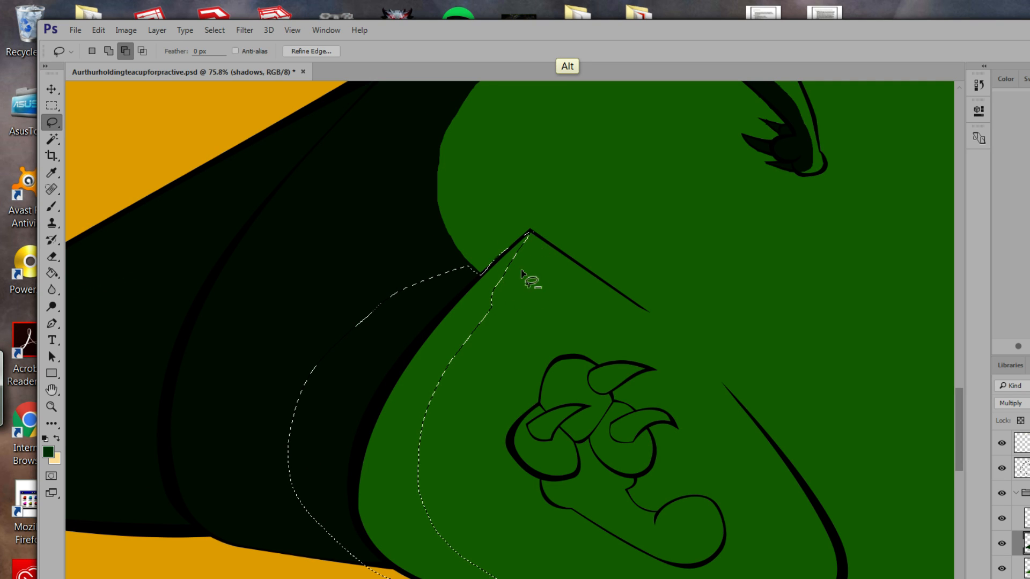
mouse_move(503, 287)
left_mouse_down()
mouse_move(466, 343)
mouse_move(499, 308)
mouse_move(497, 289)
mouse_move(460, 352)
left_mouse_up()
mouse_move(500, 305)
left_mouse_down()
mouse_move(500, 292)
mouse_move(513, 329)
mouse_move(487, 417)
left_mouse_up()
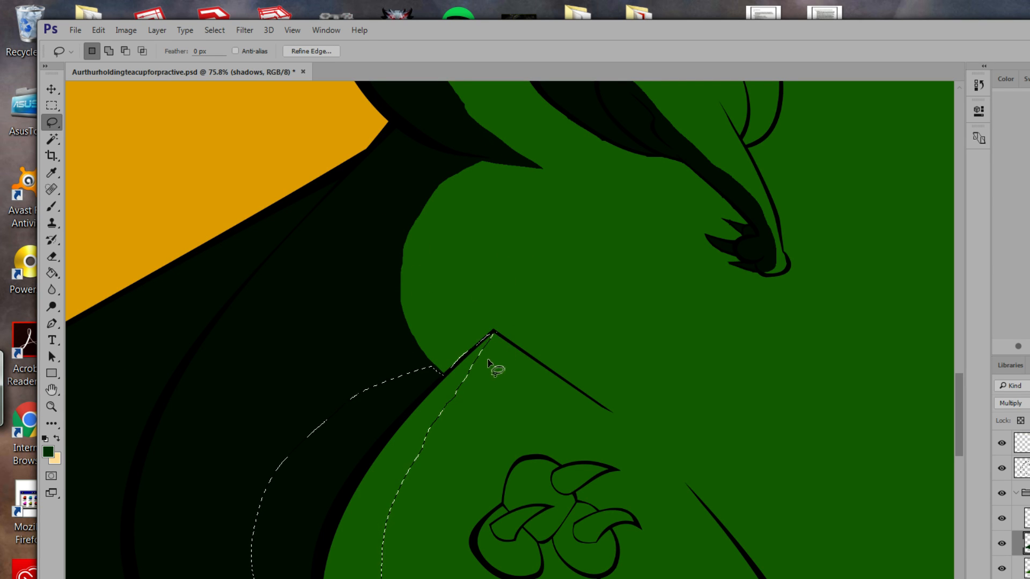
left_click_drag(490, 379, 547, 240)
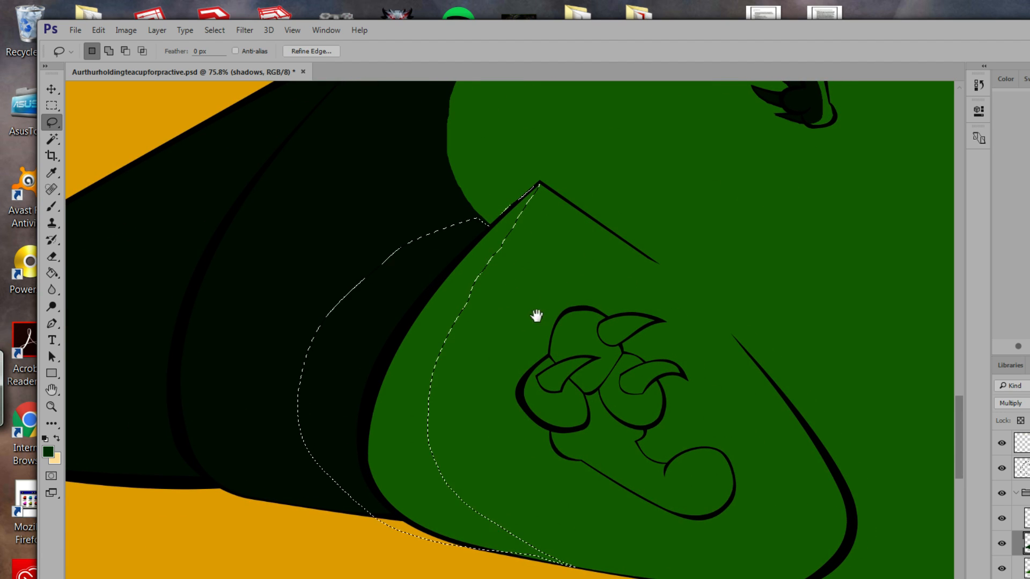
key("shift")
key("alt")
Fill the selected foot-edge strip with the dark shadow colour.
left_click(57, 271)
left_click(381, 405)
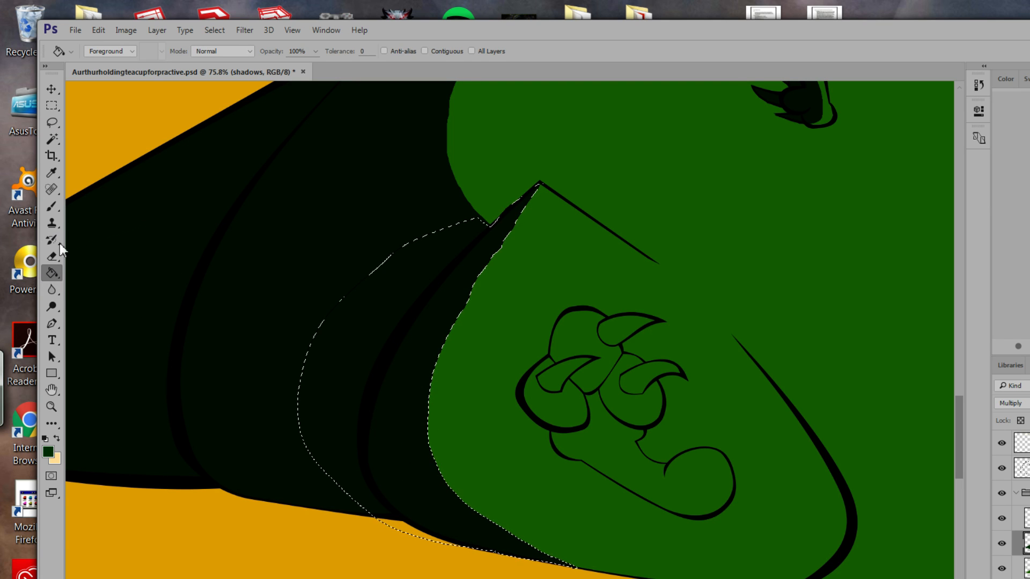
left_click(53, 122)
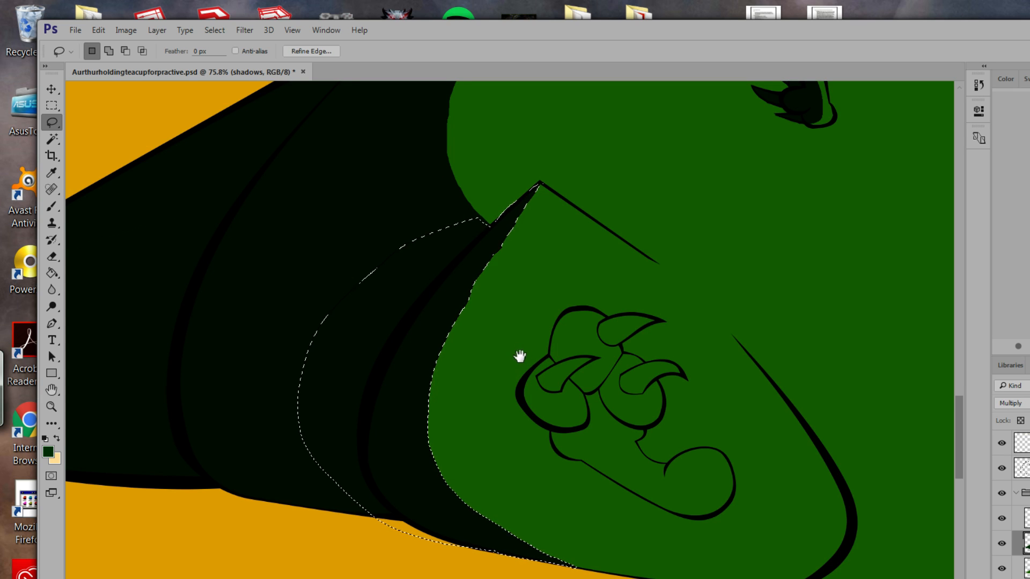
mouse_move(519, 354)
left_mouse_down()
mouse_move(497, 386)
mouse_move(467, 344)
left_mouse_up()
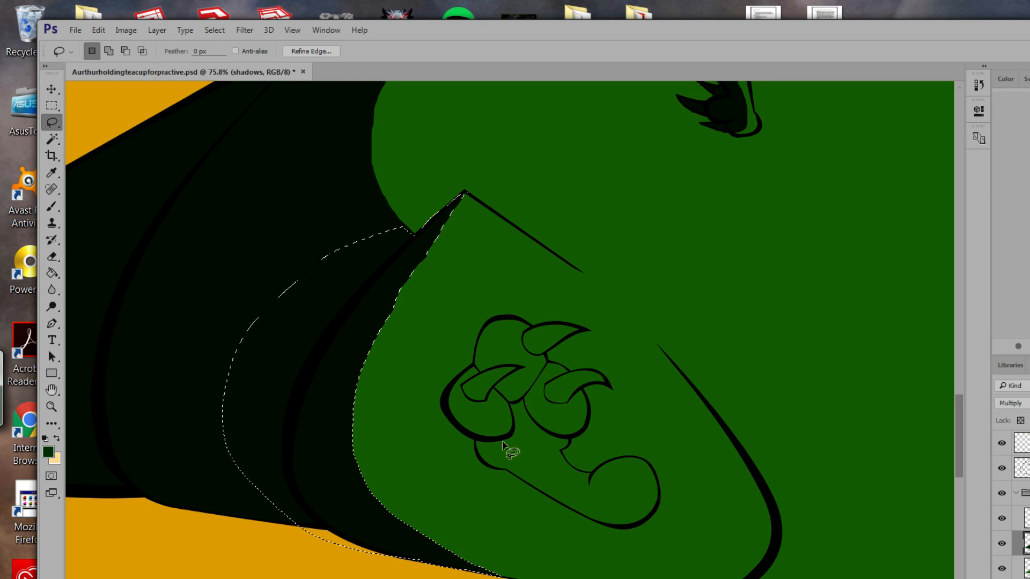
Lasso a shadow region under the foot's claws, restarting it and trimming its lower-left edge.
left_click_drag(505, 441, 531, 470)
mouse_move(602, 506)
left_mouse_down()
mouse_move(657, 499)
mouse_move(649, 516)
mouse_move(617, 529)
mouse_move(507, 499)
mouse_move(453, 459)
mouse_move(444, 415)
mouse_move(508, 440)
left_mouse_up()
key("ctrl+d")
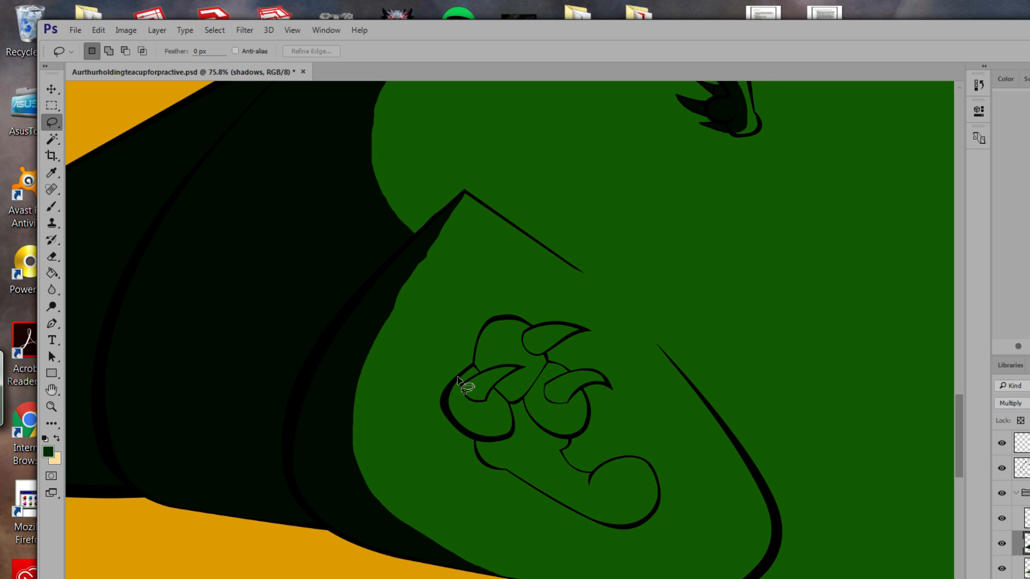
mouse_move(457, 378)
left_mouse_down()
mouse_move(455, 395)
mouse_move(506, 433)
mouse_move(497, 445)
mouse_move(558, 487)
mouse_move(610, 502)
mouse_move(655, 498)
mouse_move(653, 510)
mouse_move(629, 529)
mouse_move(483, 503)
mouse_move(408, 420)
left_mouse_up()
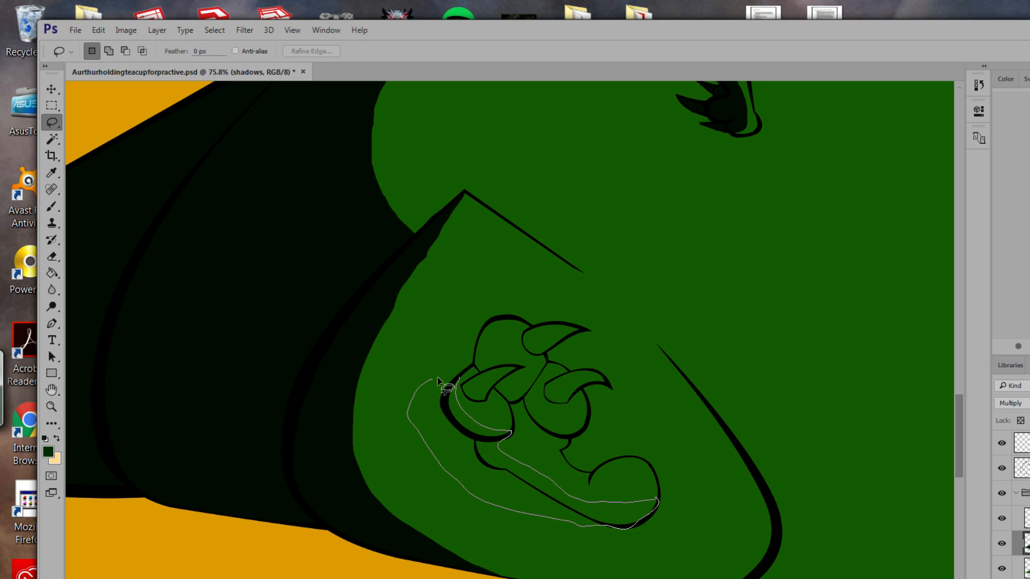
left_click_drag(457, 379, 459, 380)
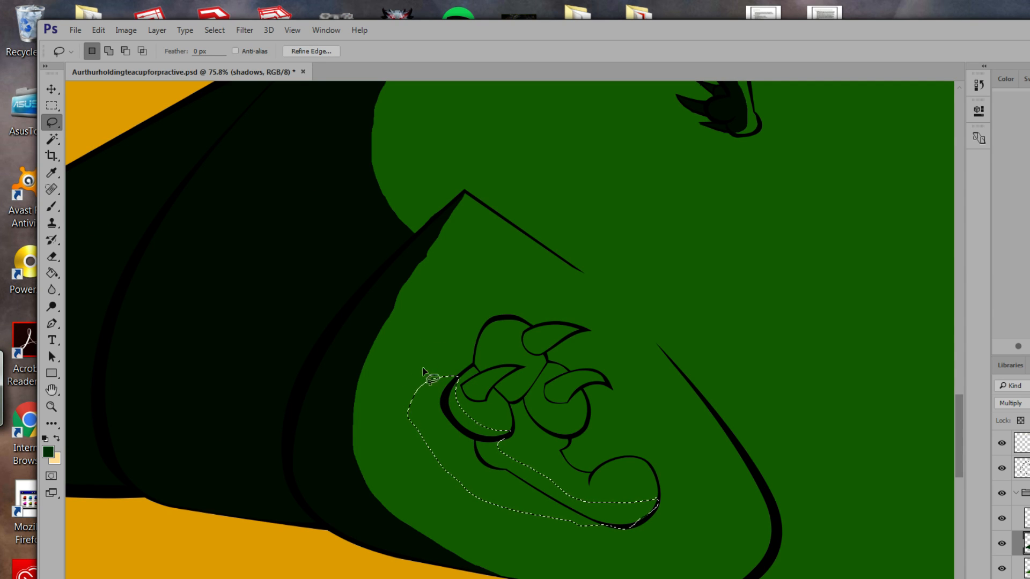
key("alt")
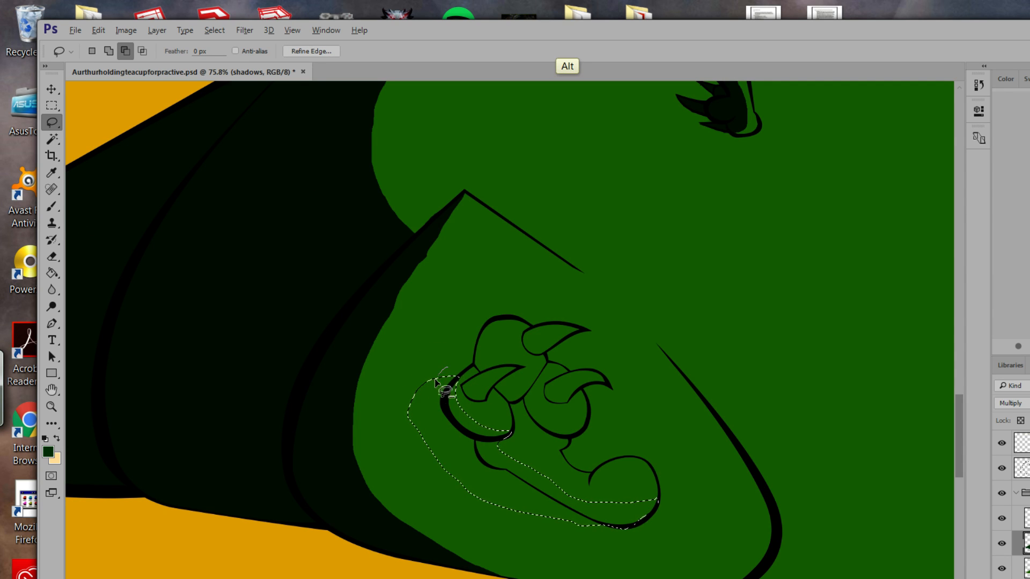
mouse_move(448, 368)
left_mouse_down()
mouse_move(420, 411)
mouse_move(426, 453)
left_mouse_up()
mouse_move(394, 392)
left_mouse_down()
mouse_move(420, 365)
mouse_move(454, 374)
left_mouse_up()
mouse_move(410, 404)
left_mouse_down()
mouse_move(484, 502)
mouse_move(468, 502)
mouse_move(431, 458)
mouse_move(411, 403)
mouse_move(432, 441)
left_mouse_up()
mouse_move(478, 481)
left_mouse_down()
mouse_move(522, 533)
mouse_move(420, 432)
mouse_move(477, 489)
mouse_move(537, 526)
mouse_move(475, 488)
mouse_move(483, 496)
left_mouse_up()
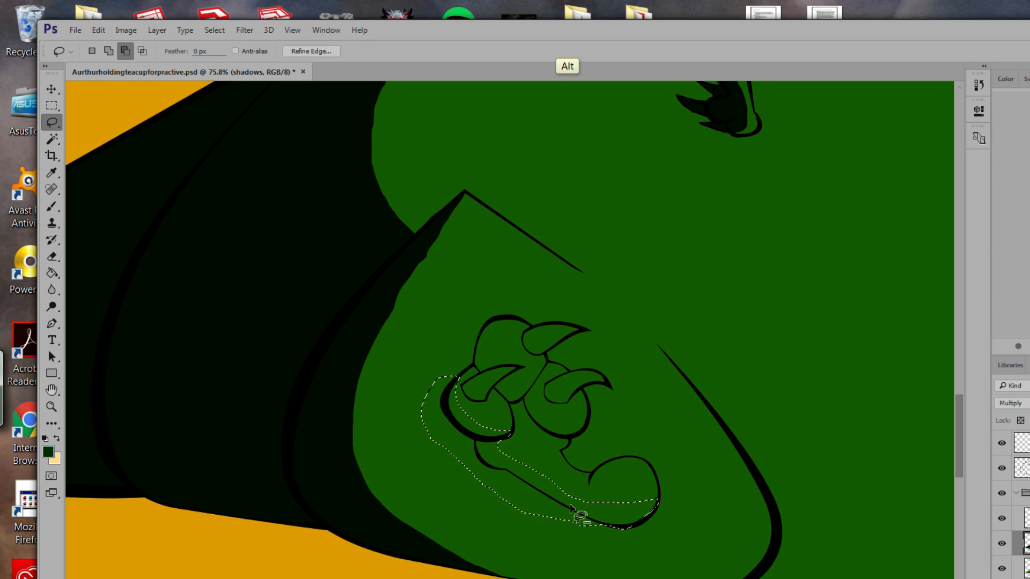
Extend the claw selection along its lower edge and up to the claw top, then fill it dark.
key("shift")
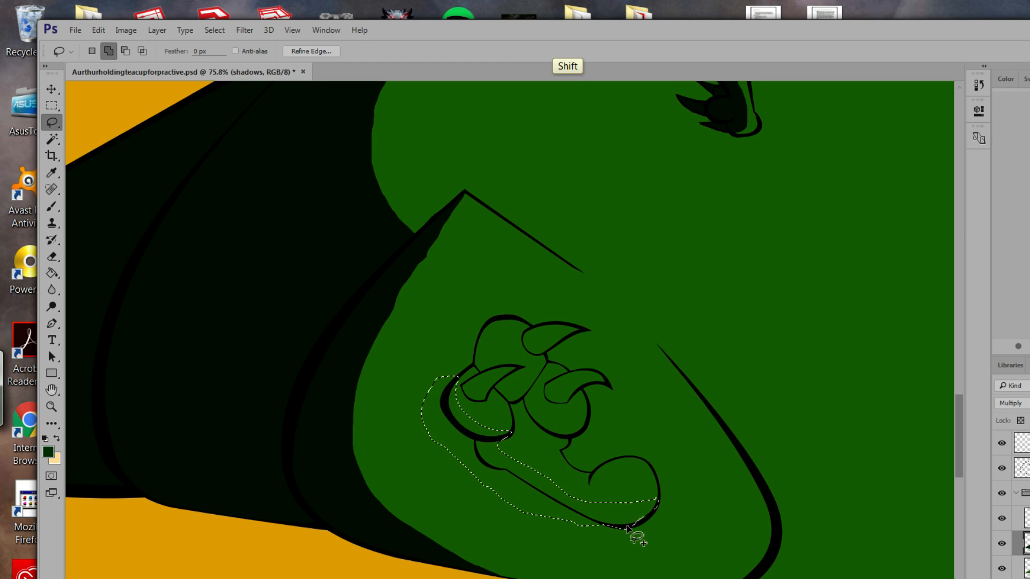
left_click_drag(627, 529, 580, 526)
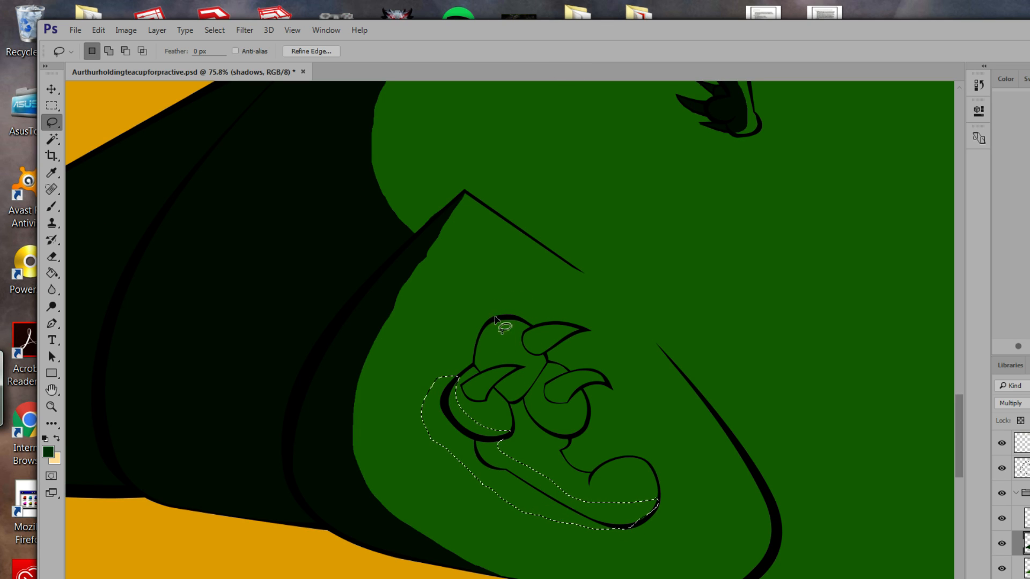
key("shift")
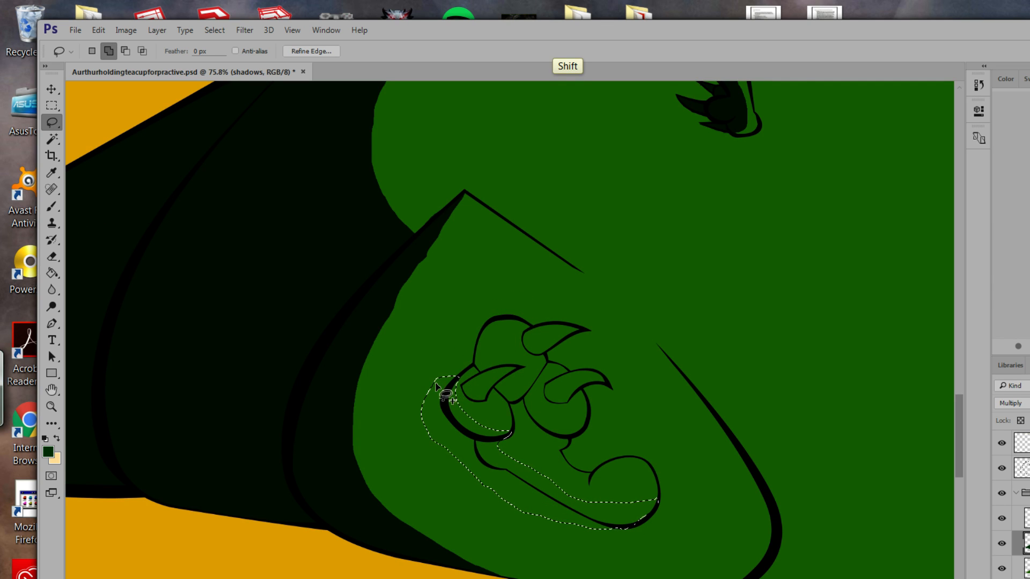
mouse_move(436, 382)
left_mouse_down()
mouse_move(482, 350)
mouse_move(478, 370)
mouse_move(457, 382)
mouse_move(475, 389)
left_mouse_up()
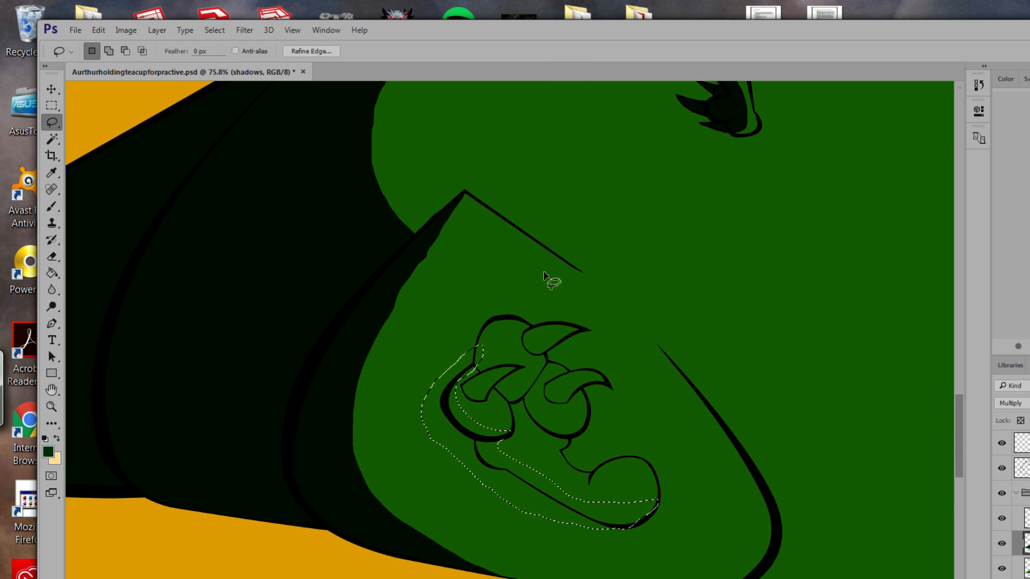
left_click(52, 273)
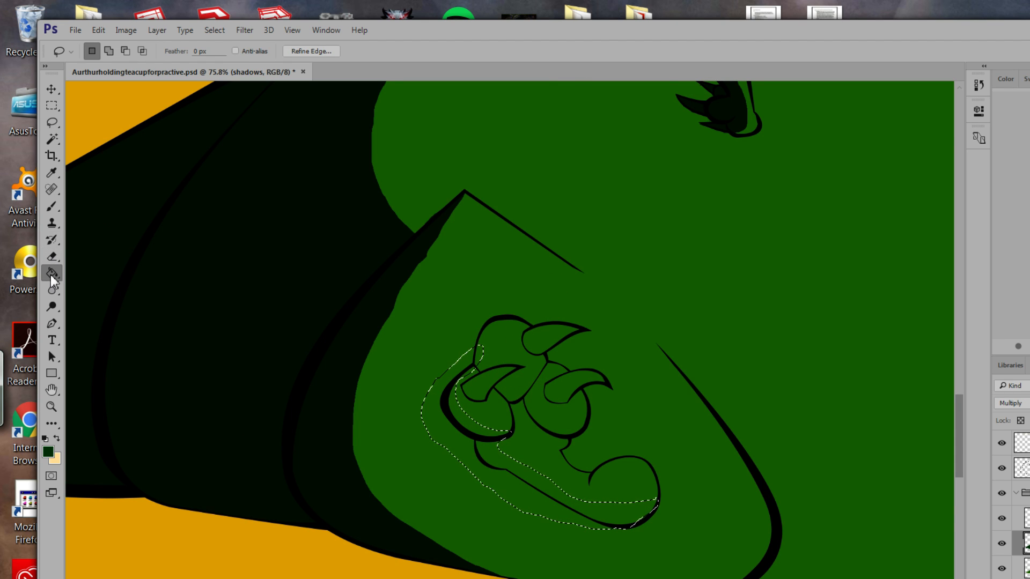
left_click(475, 472)
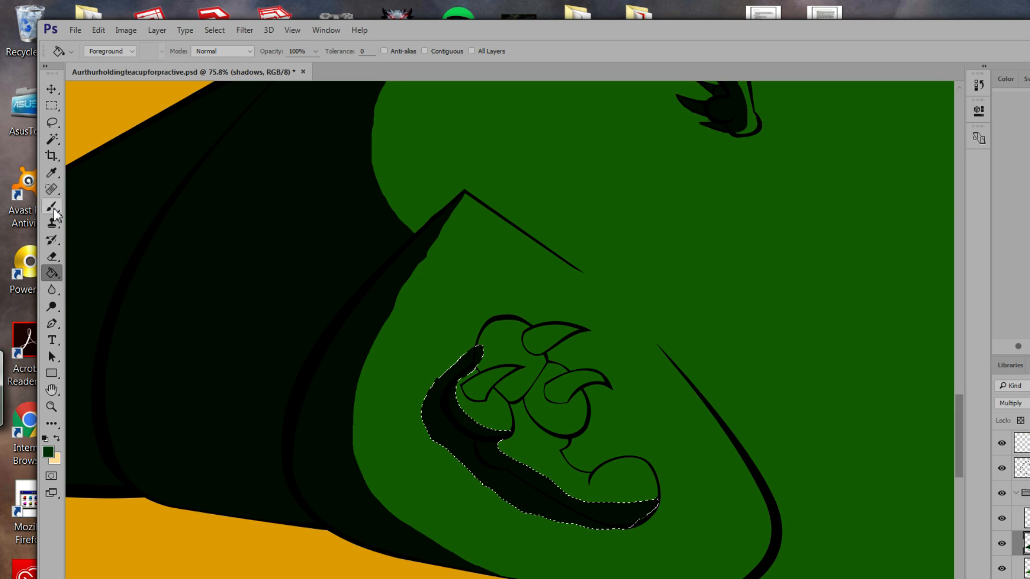
Pan and zoom out to 21.2% so the whole creature fits in view.
left_click_drag(674, 322, 340, 253)
left_click(52, 407)
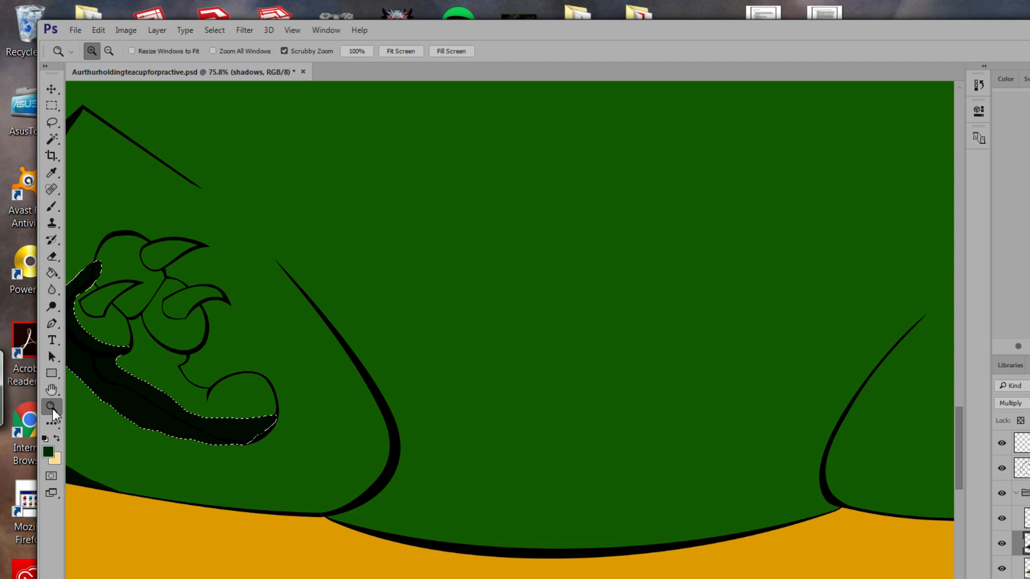
mouse_move(412, 386)
left_mouse_down()
mouse_move(363, 299)
mouse_move(366, 258)
mouse_move(416, 372)
left_mouse_up()
left_click(51, 207)
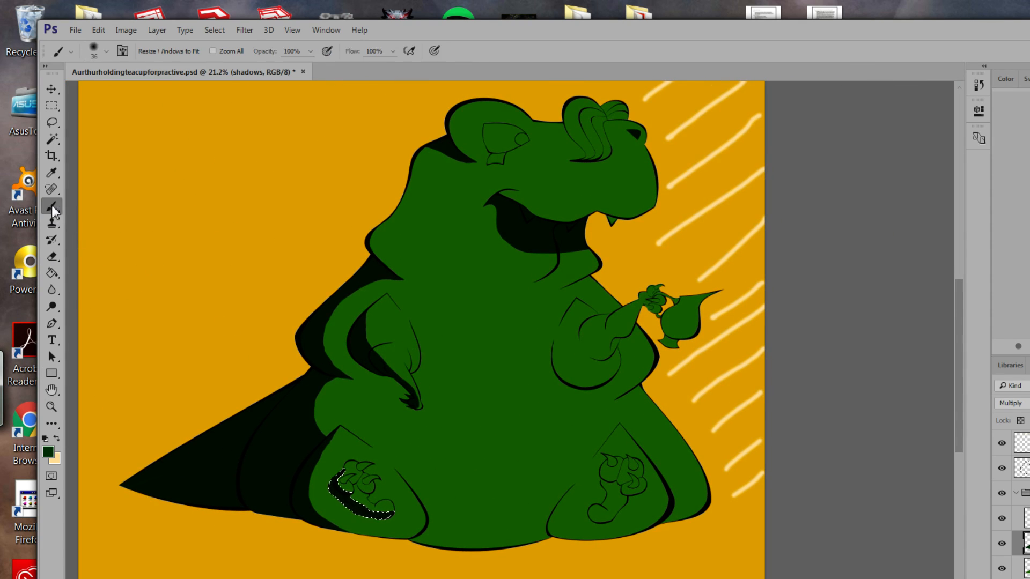
left_click(52, 123)
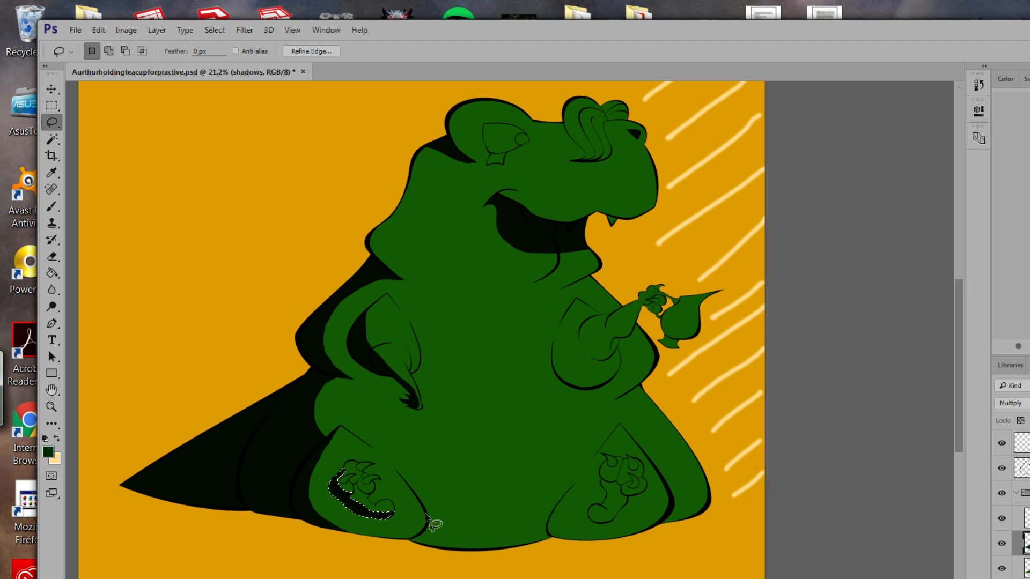
Lasso the belly's bottom edge between the feet, trim its right end, and fill it dark.
left_click_drag(421, 522, 375, 536)
left_click_drag(503, 570, 626, 551)
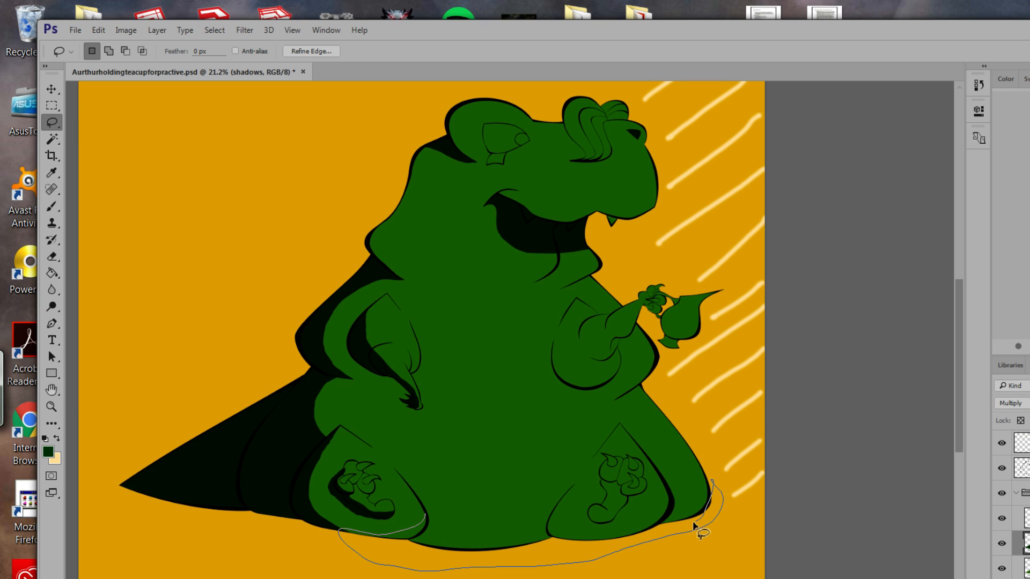
left_click_drag(645, 517, 495, 522)
left_click_drag(427, 518, 423, 520)
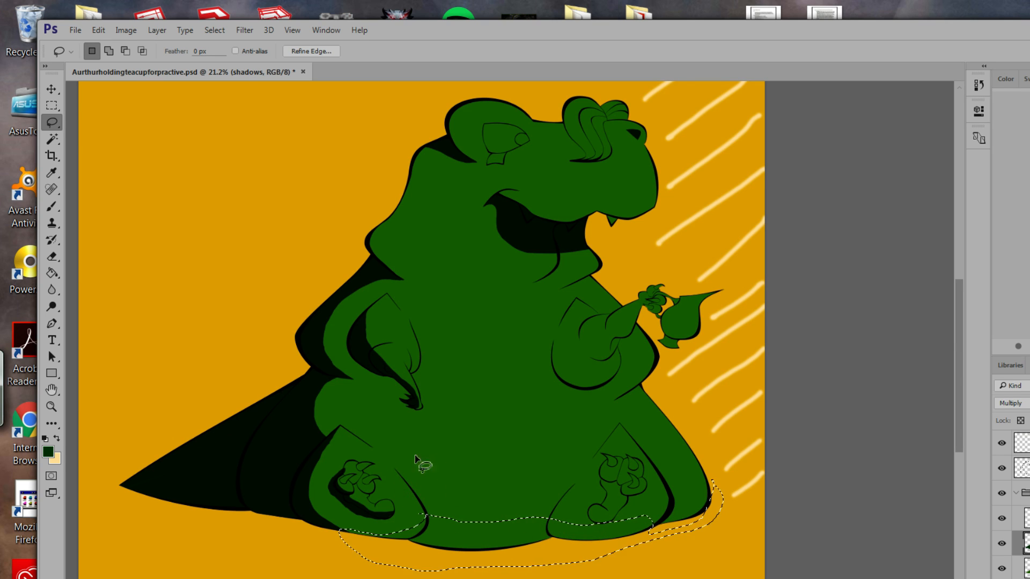
key("alt")
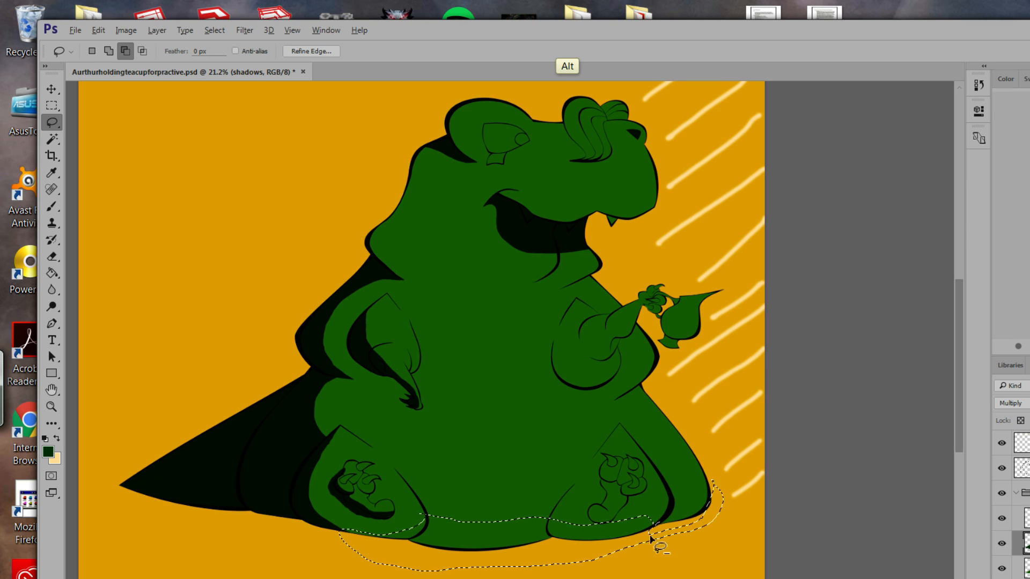
mouse_move(651, 538)
left_mouse_down()
mouse_move(742, 567)
mouse_move(694, 501)
mouse_move(658, 554)
left_mouse_up()
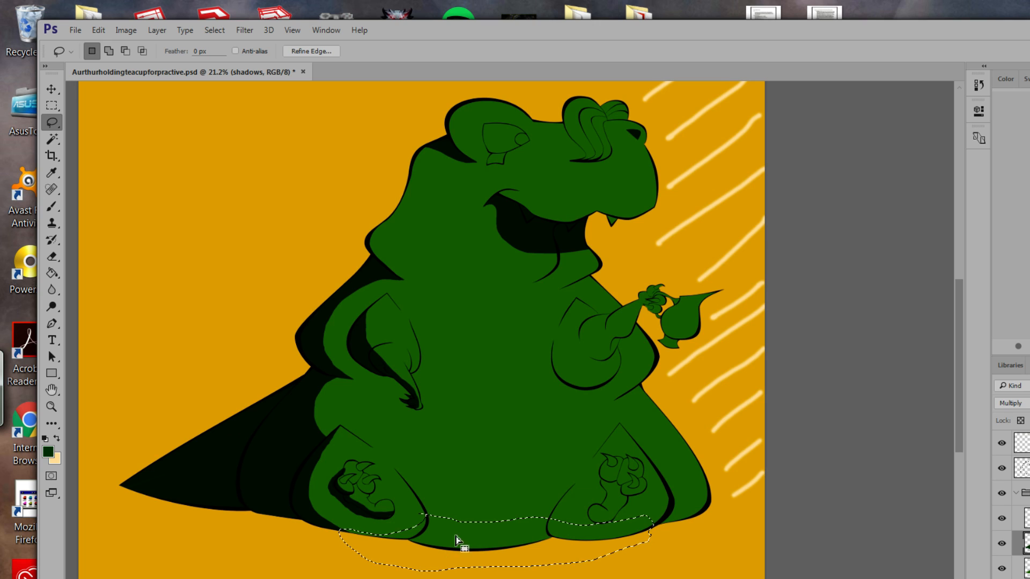
key("alt")
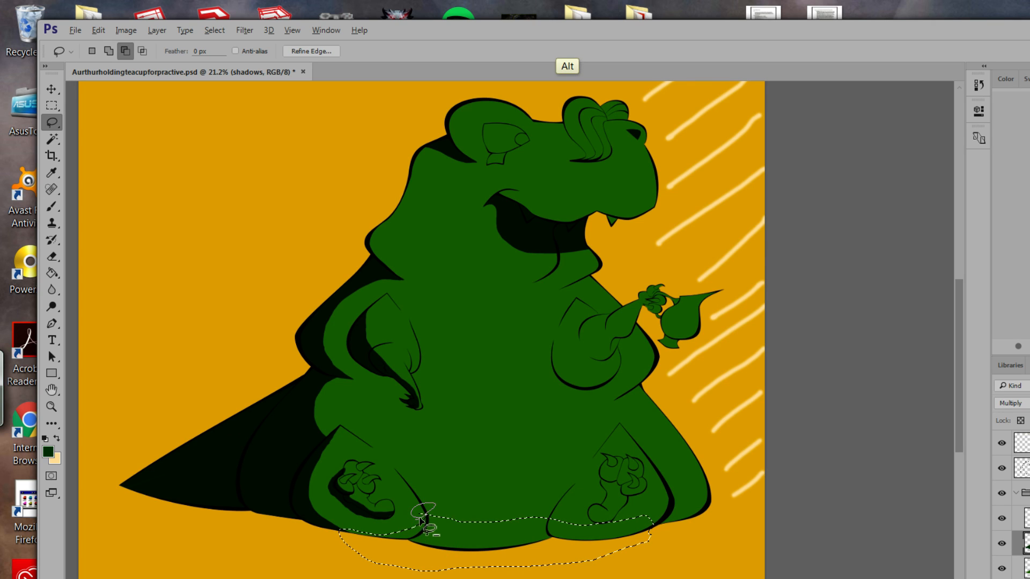
left_click(53, 273)
left_click(460, 543)
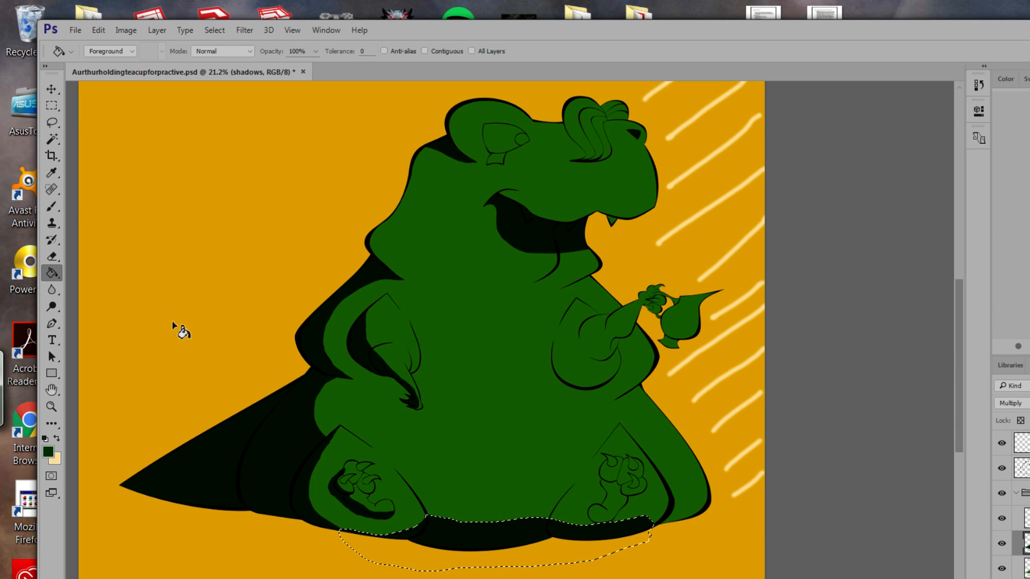
Lasso a small sliver beside the right foot, fill it dark, and deselect.
left_click(52, 206)
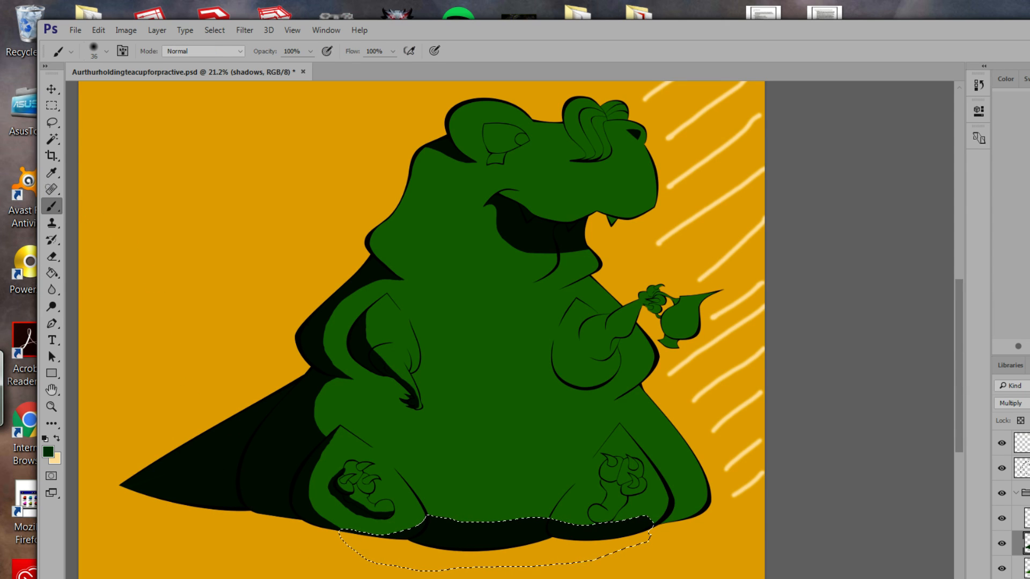
left_click(52, 122)
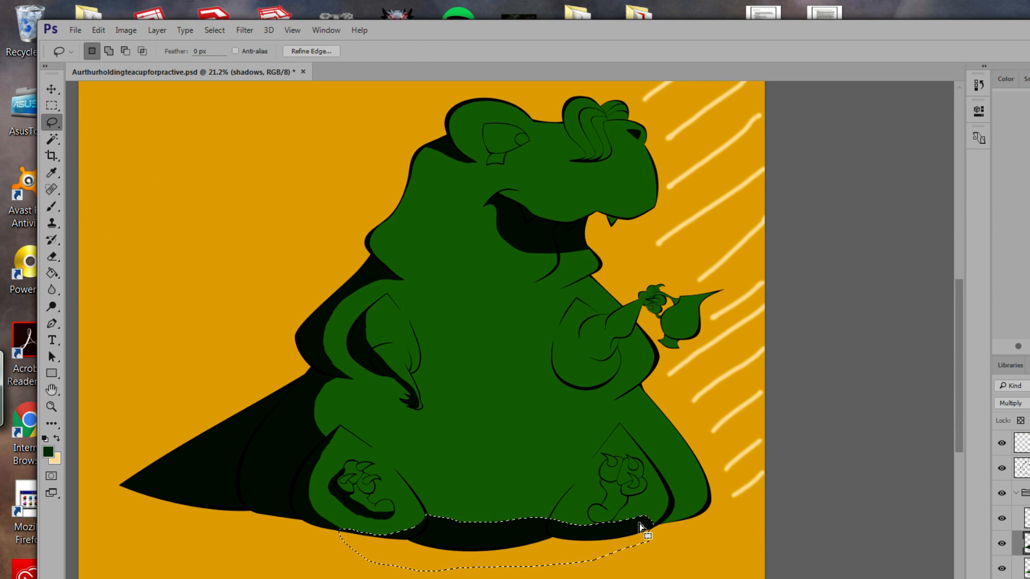
left_click(672, 507)
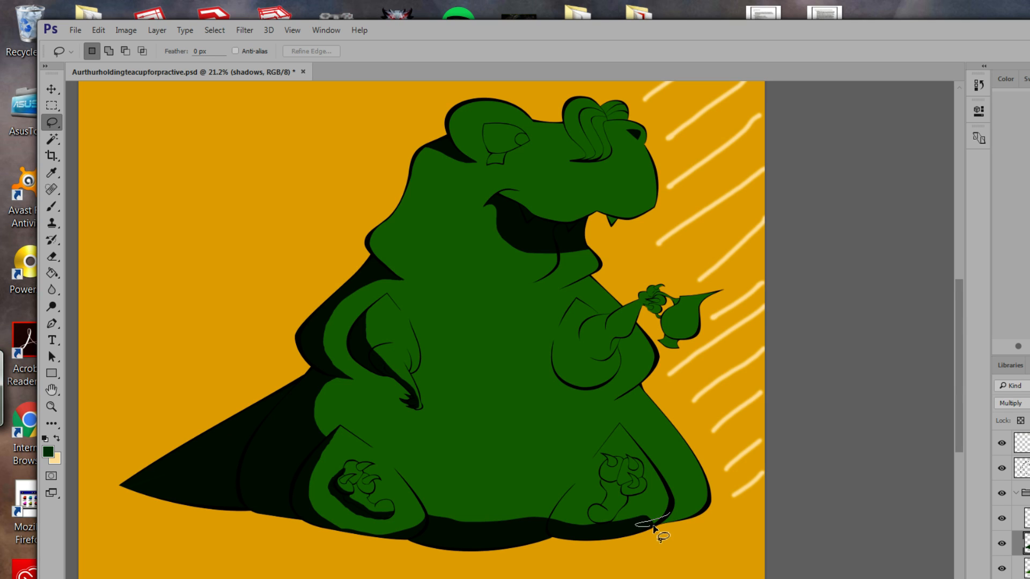
left_click_drag(679, 521, 662, 529)
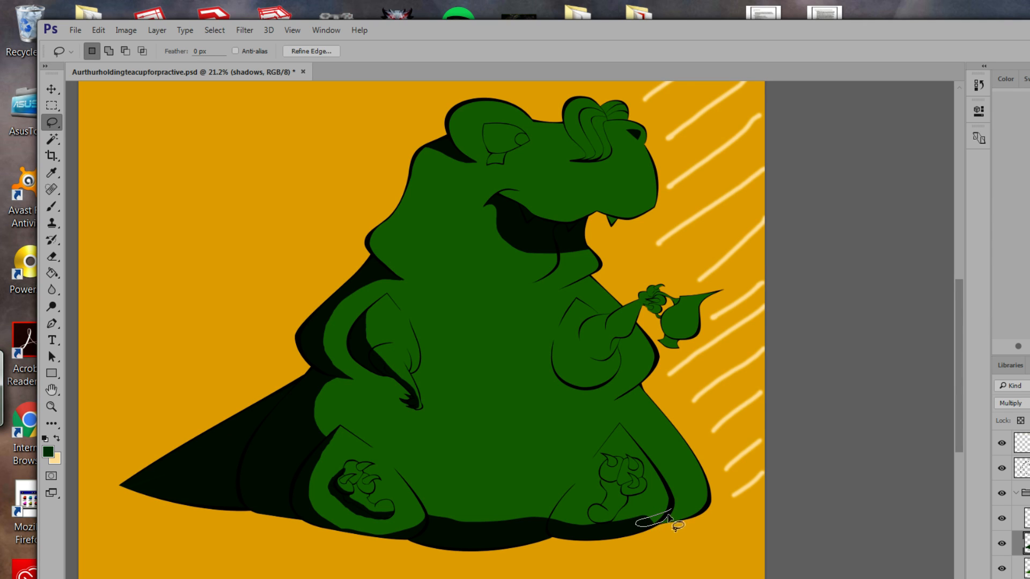
left_click(52, 273)
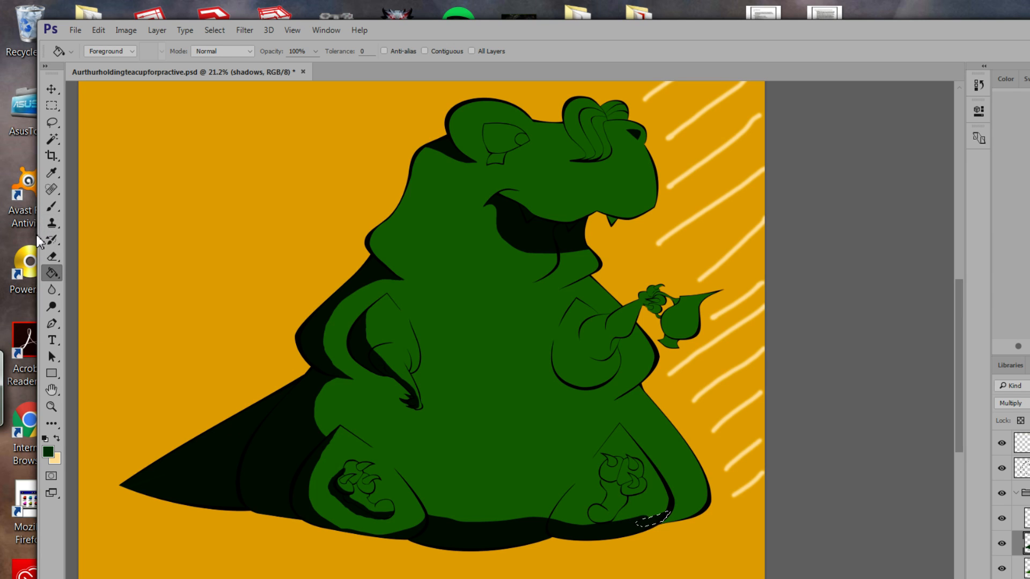
key("ctrl")
key("ctrl+d")
left_click(51, 123)
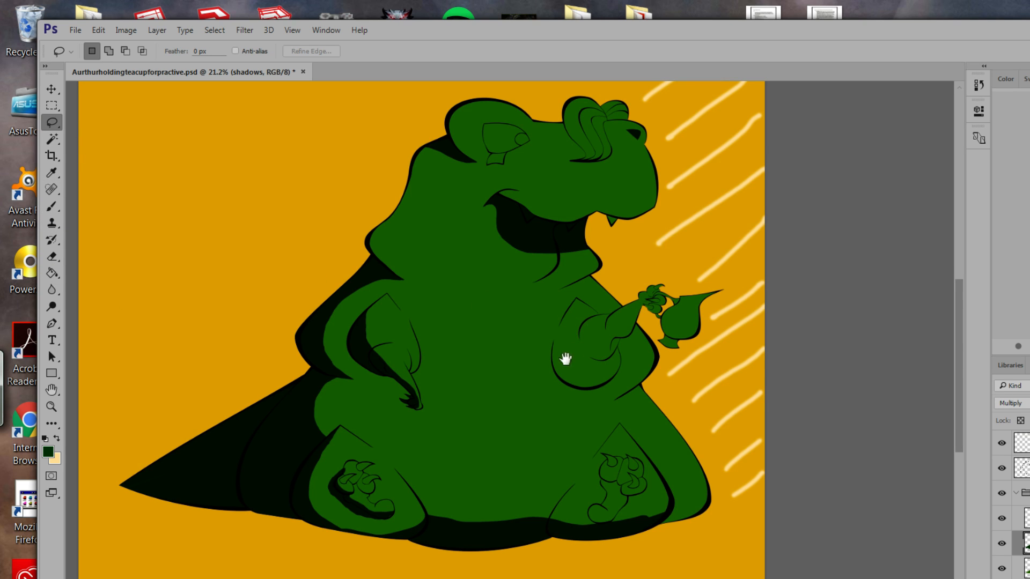
Begin lassoing the shadow area below the teacup arm and zoom in on it.
left_click_drag(566, 359, 596, 339)
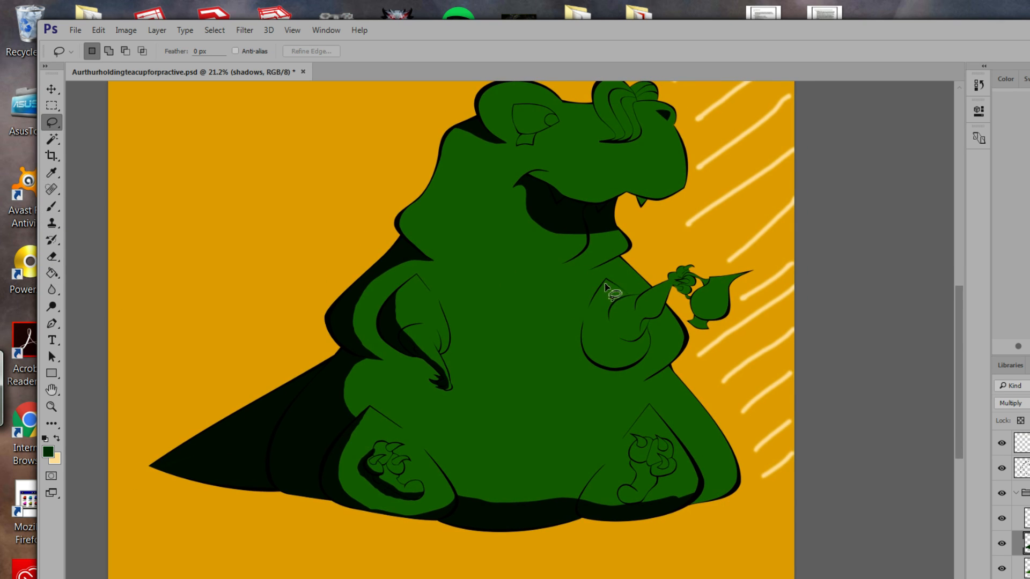
left_click_drag(605, 281, 600, 323)
mouse_move(583, 352)
left_mouse_down()
mouse_move(585, 307)
mouse_move(604, 282)
left_mouse_up()
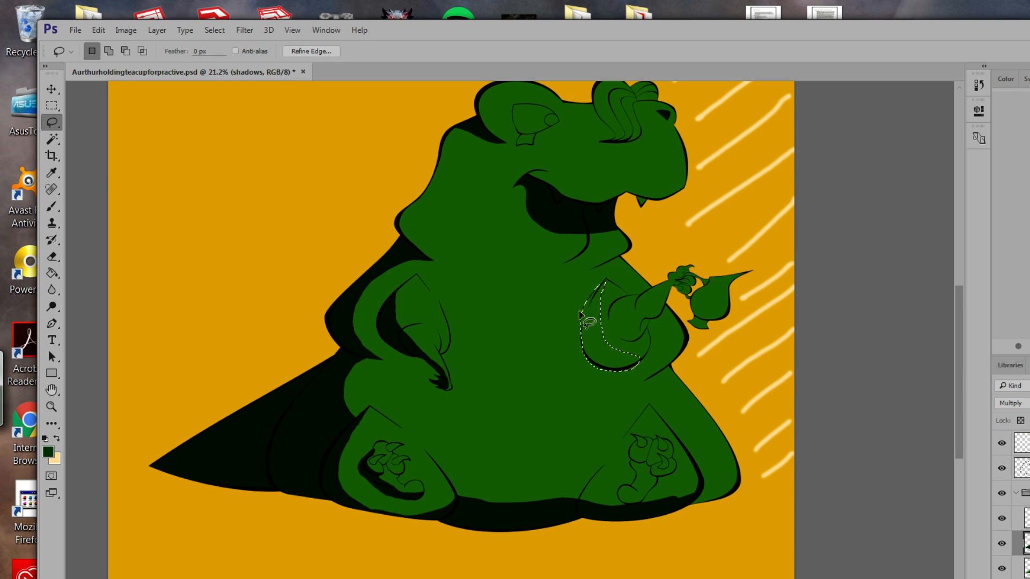
key("z")
key("ctrl+d")
mouse_move(597, 317)
left_mouse_down()
mouse_move(575, 283)
mouse_move(650, 372)
mouse_move(650, 352)
left_mouse_up()
key("l")
Trim the selection's lower edge to follow the arm's black outline.
key("alt")
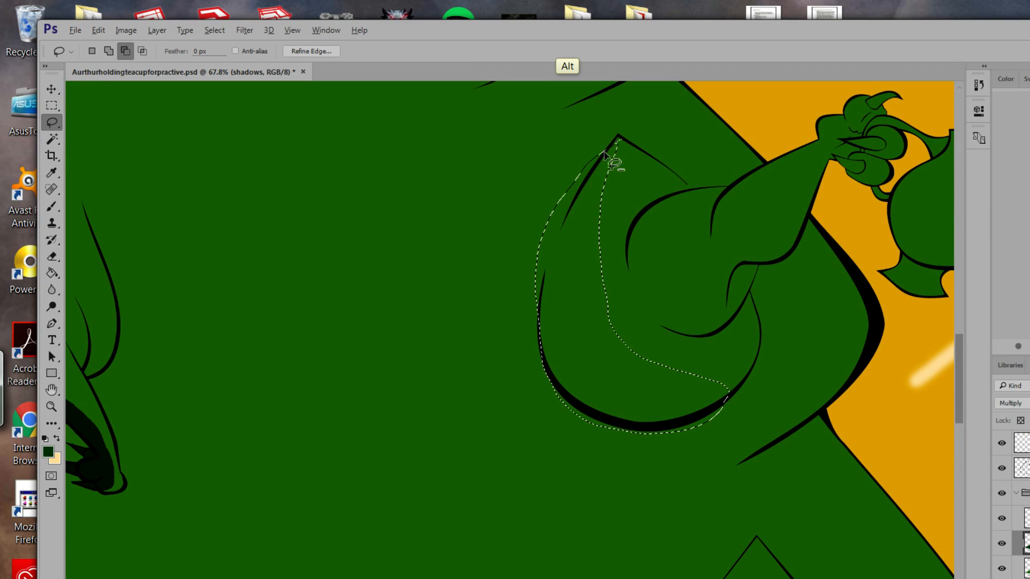
mouse_move(619, 140)
left_mouse_down()
mouse_move(536, 287)
mouse_move(509, 276)
mouse_move(591, 154)
left_mouse_up()
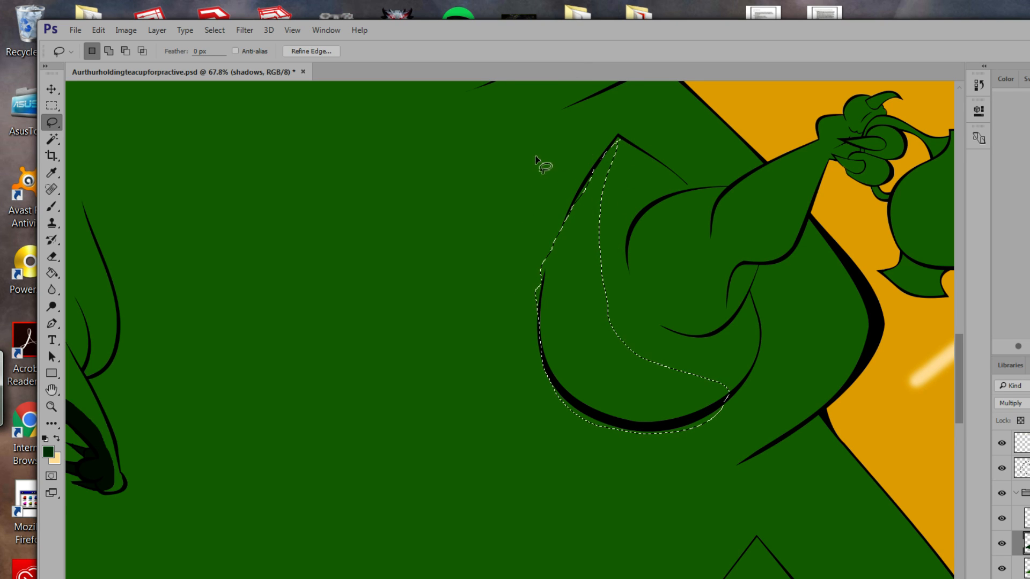
key("alt")
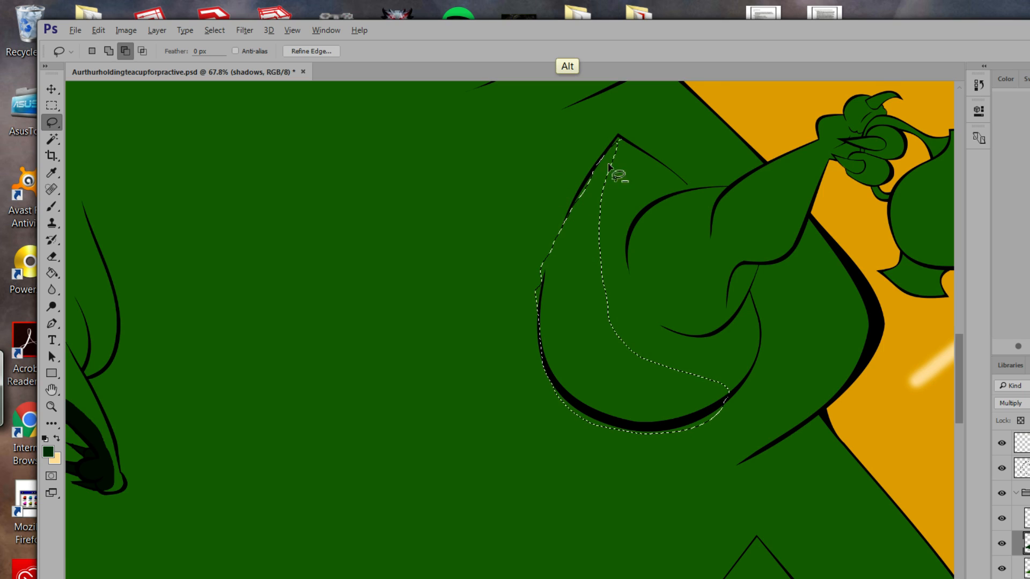
key("shift")
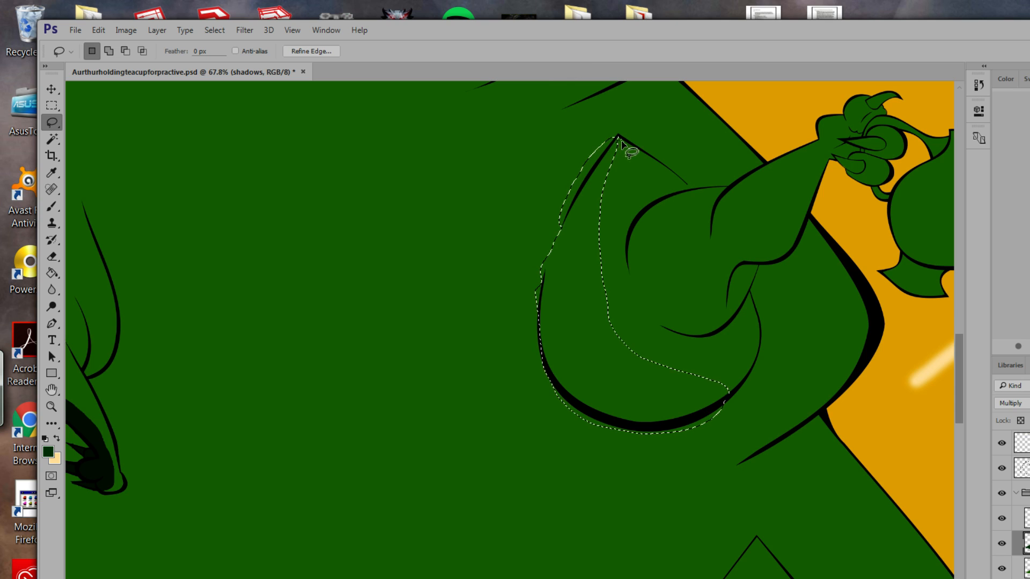
key("ctrl")
key("alt")
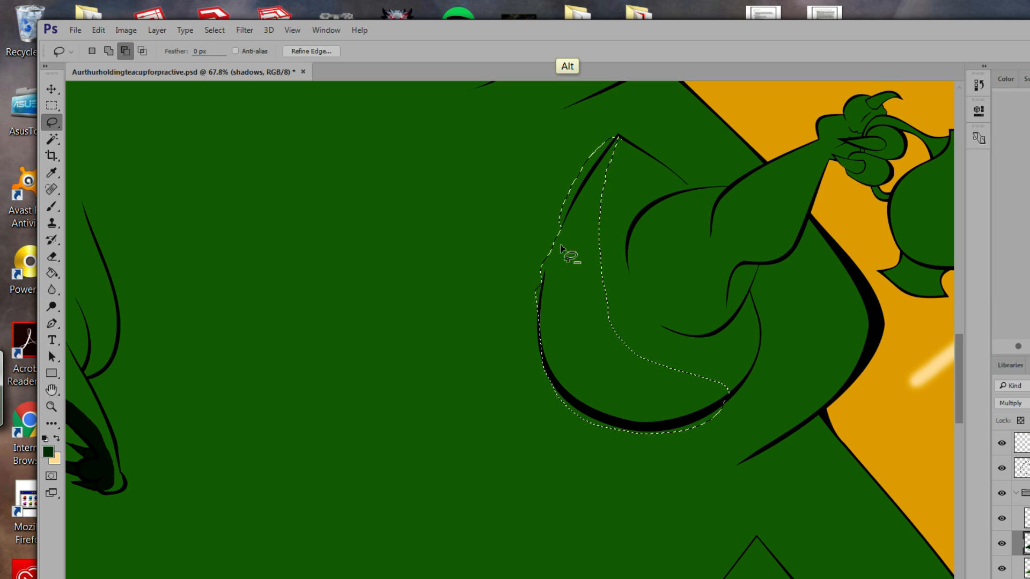
key("shift")
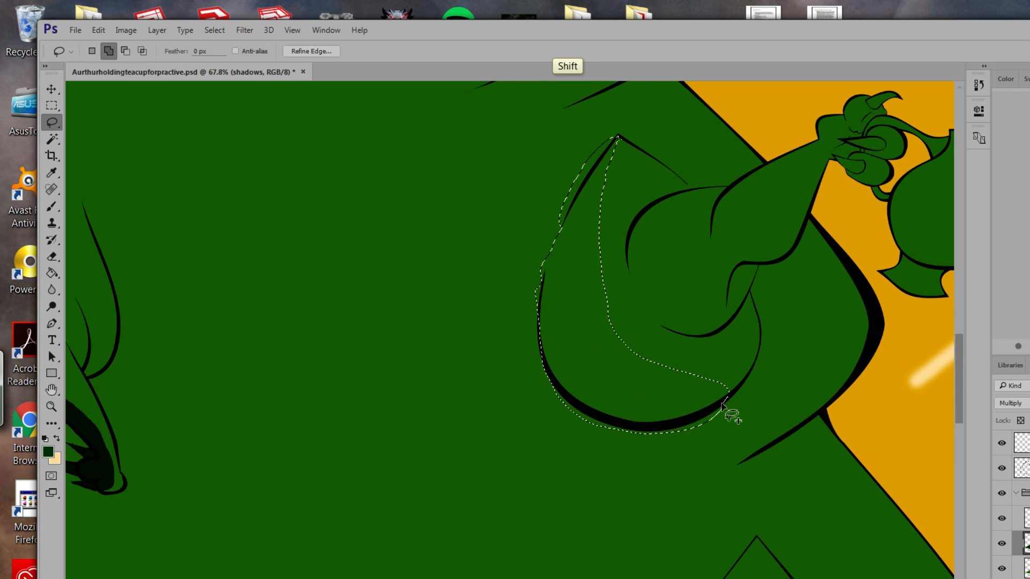
mouse_move(731, 396)
left_mouse_down()
mouse_move(649, 429)
mouse_move(590, 422)
mouse_move(621, 448)
mouse_move(689, 440)
mouse_move(731, 397)
left_mouse_up()
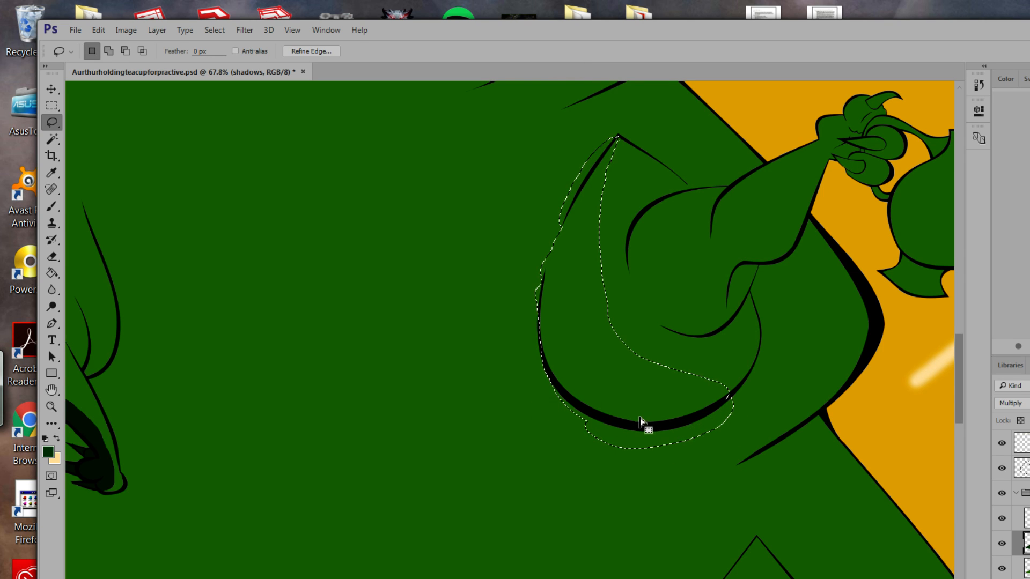
key("ctrl+z")
key("alt")
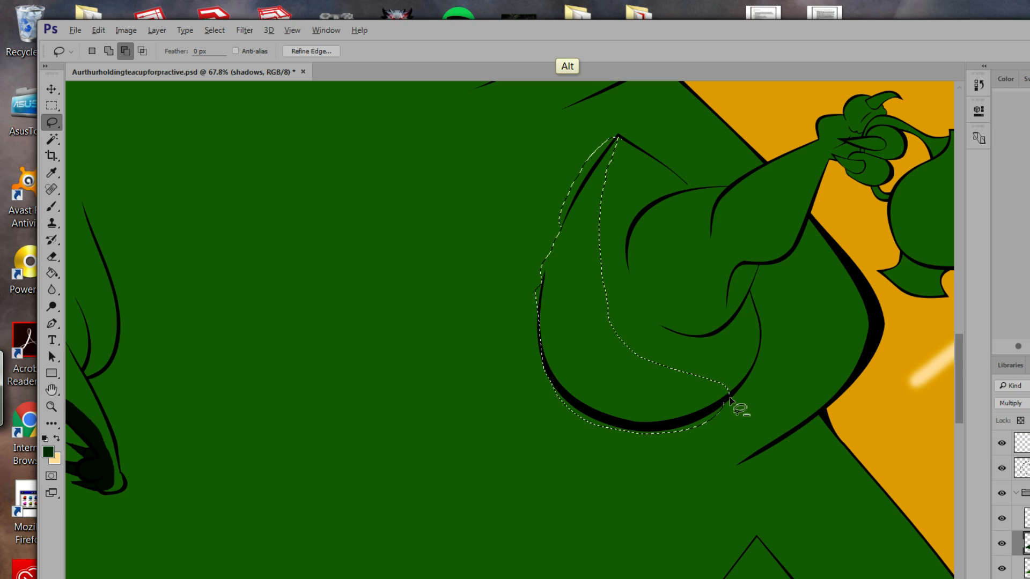
mouse_move(742, 396)
left_mouse_down()
mouse_move(652, 425)
mouse_move(592, 417)
left_mouse_up()
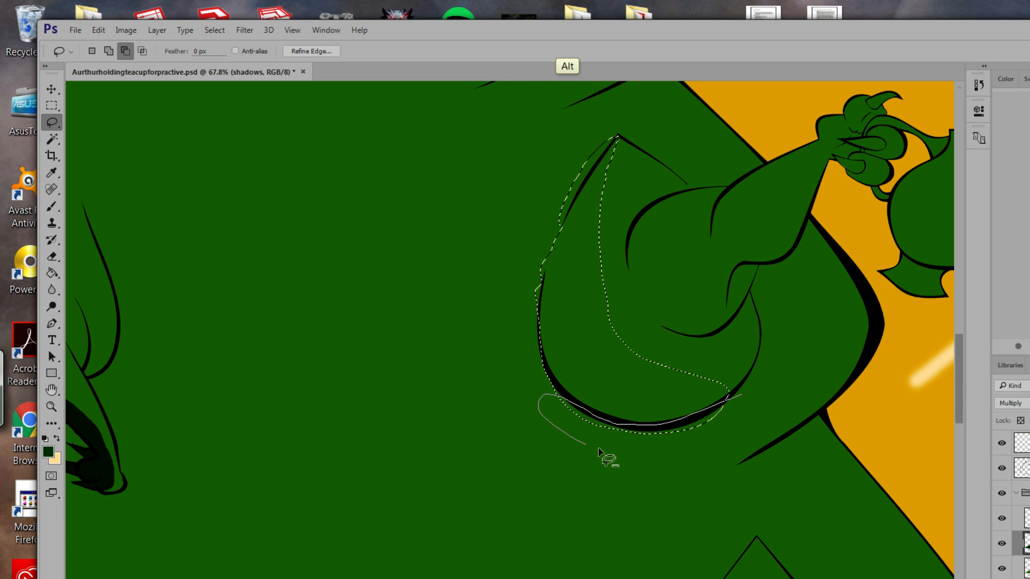
mouse_move(600, 452)
left_mouse_down()
mouse_move(681, 447)
mouse_move(733, 418)
mouse_move(746, 400)
left_mouse_up()
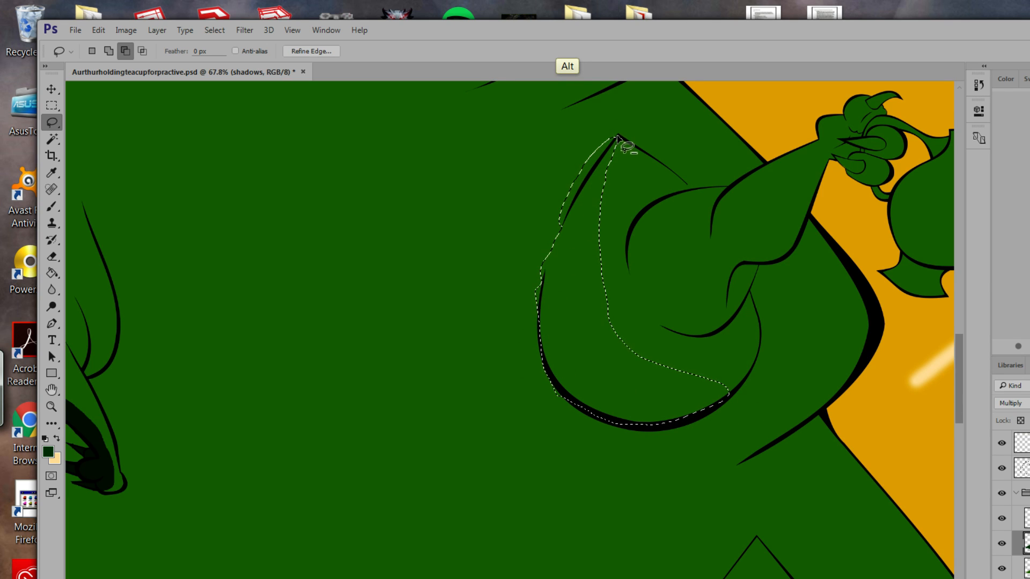
Refine the selection's left side, extending it up the arm and trimming its edges.
mouse_move(618, 137)
left_mouse_down()
mouse_move(574, 192)
mouse_move(564, 228)
mouse_move(558, 202)
mouse_move(607, 138)
mouse_move(617, 140)
left_mouse_up()
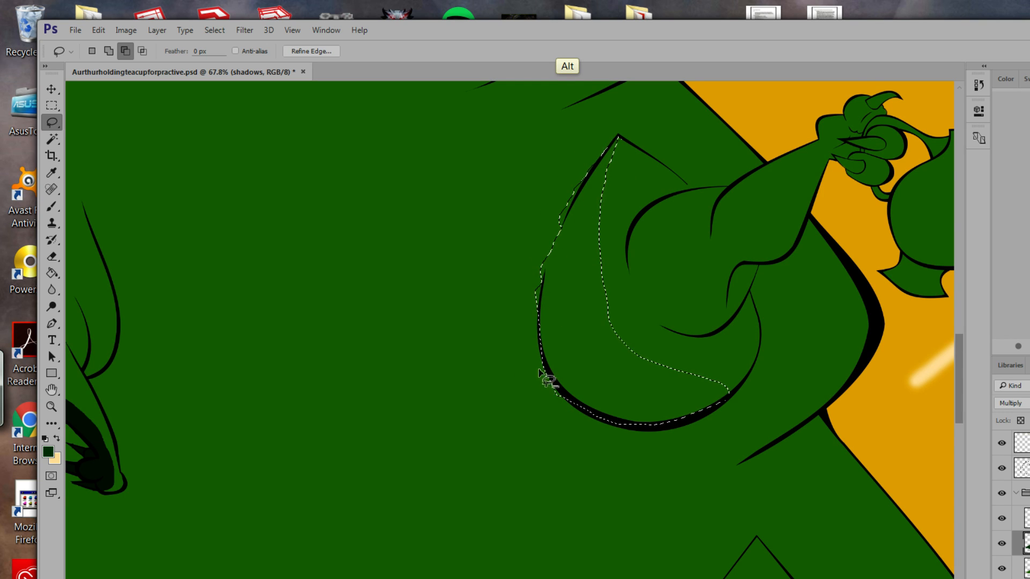
mouse_move(540, 371)
left_mouse_down()
mouse_move(573, 401)
mouse_move(539, 365)
left_mouse_up()
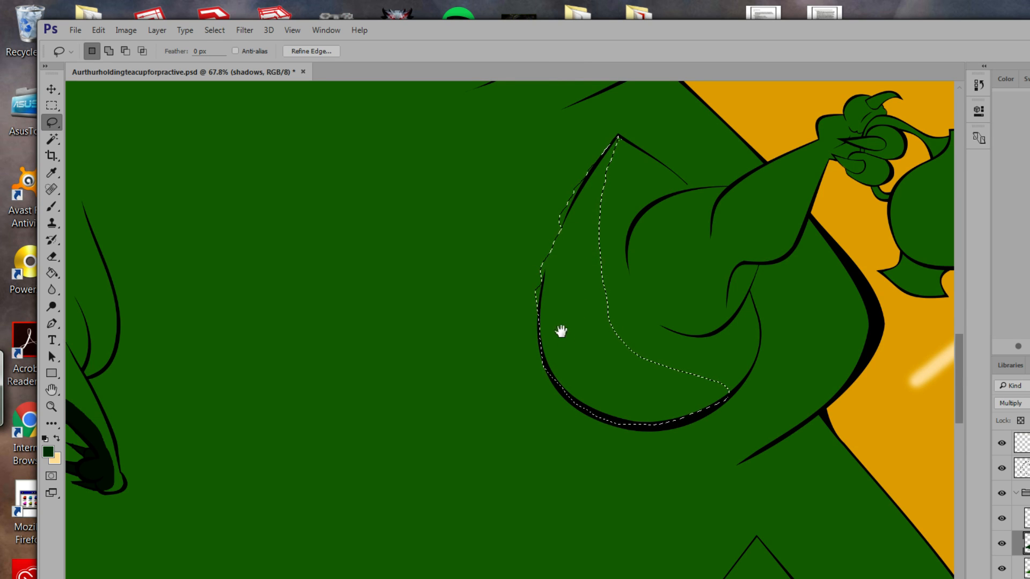
left_click_drag(561, 331, 620, 373)
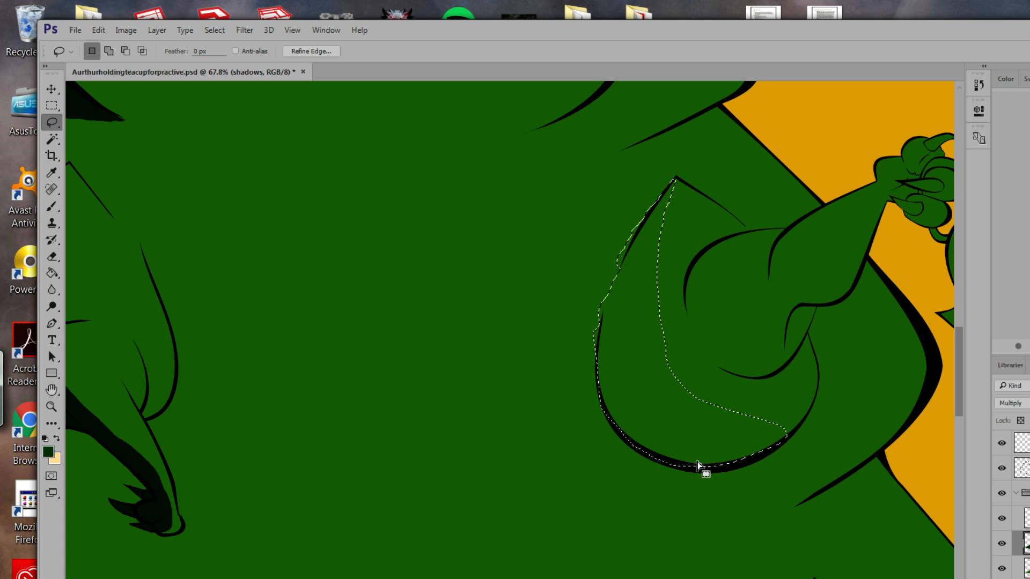
key("alt")
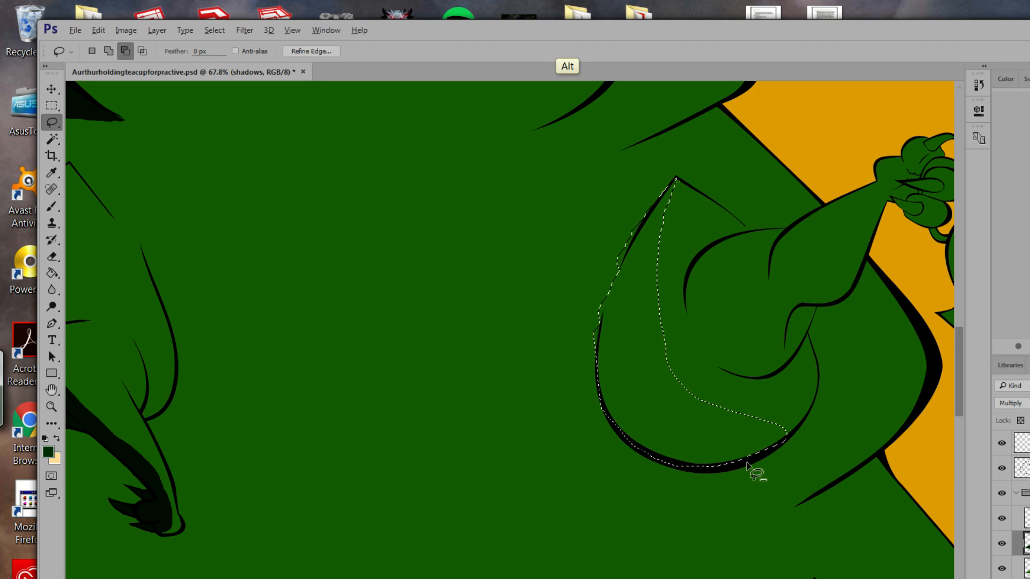
key("shift")
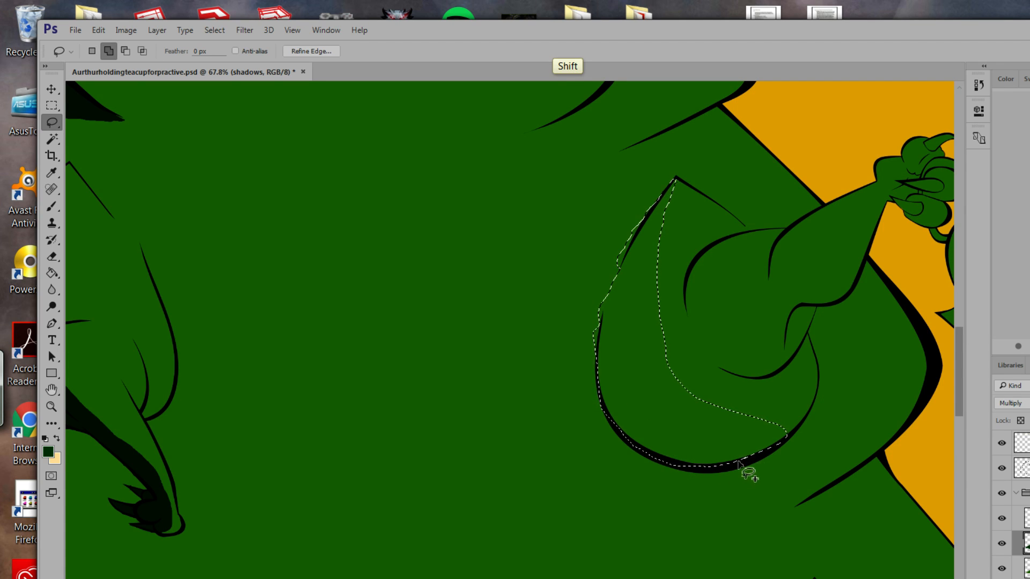
mouse_move(671, 485)
left_mouse_down()
mouse_move(606, 463)
mouse_move(566, 408)
mouse_move(565, 336)
mouse_move(602, 232)
mouse_move(677, 182)
left_mouse_up()
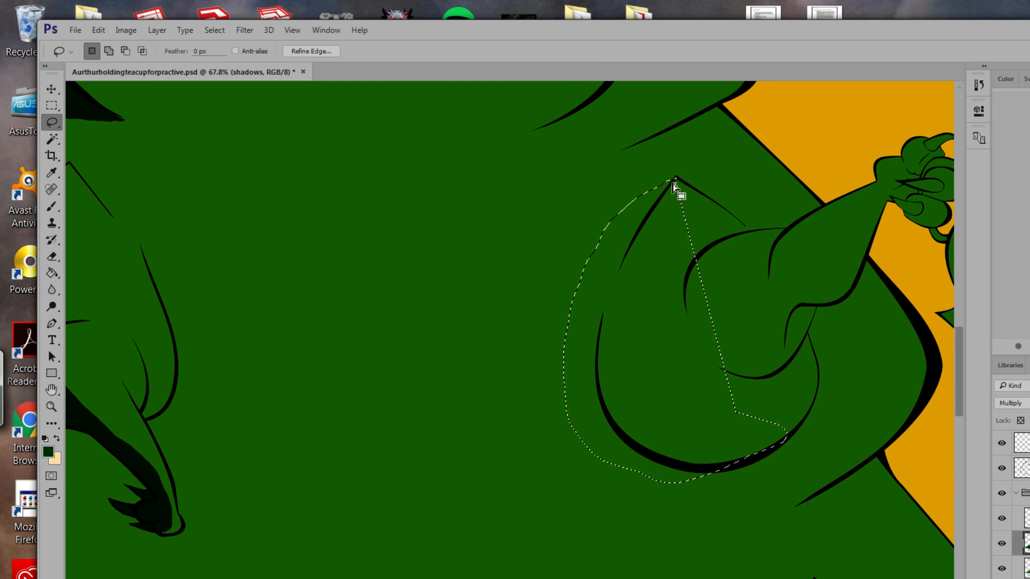
key("ctrl+z")
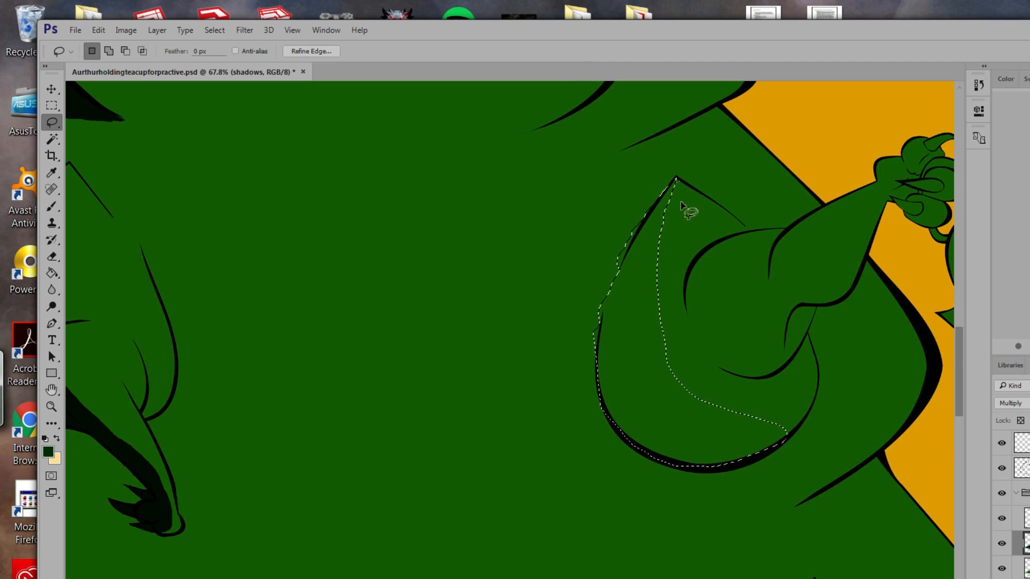
key("shift")
mouse_move(674, 179)
left_mouse_down()
mouse_move(624, 335)
mouse_move(633, 398)
mouse_move(697, 438)
mouse_move(756, 450)
mouse_move(731, 464)
mouse_move(678, 473)
mouse_move(615, 460)
mouse_move(568, 379)
mouse_move(584, 278)
mouse_move(661, 182)
mouse_move(676, 180)
mouse_move(616, 246)
mouse_move(626, 201)
mouse_move(683, 177)
mouse_move(705, 183)
mouse_move(637, 207)
mouse_move(671, 175)
mouse_move(685, 183)
mouse_move(636, 220)
mouse_move(577, 312)
mouse_move(589, 220)
left_mouse_up()
key("alt")
left_click_drag(640, 195, 646, 193)
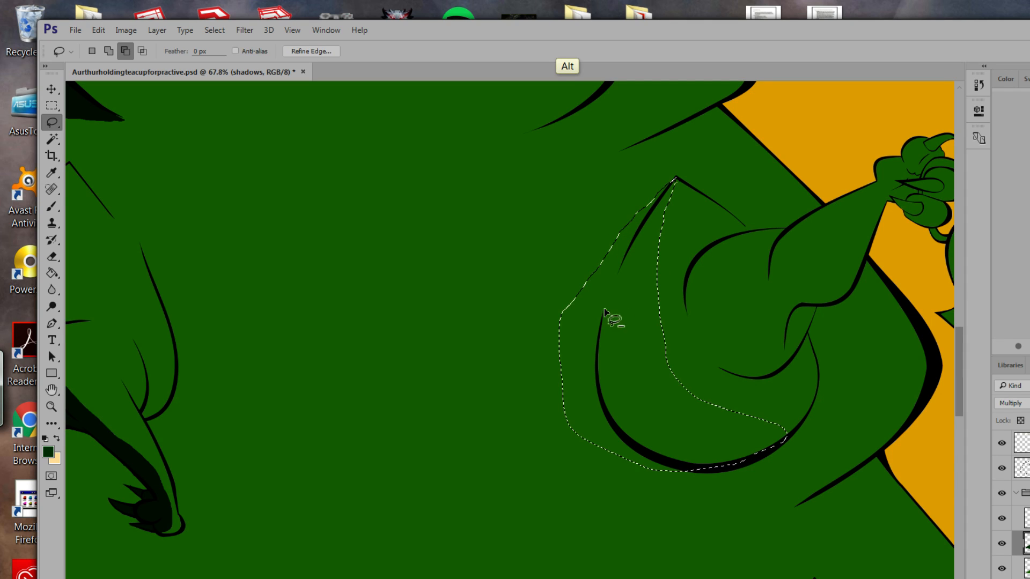
mouse_move(549, 369)
left_mouse_down()
mouse_move(532, 349)
mouse_move(583, 275)
mouse_move(549, 382)
mouse_move(576, 292)
left_mouse_up()
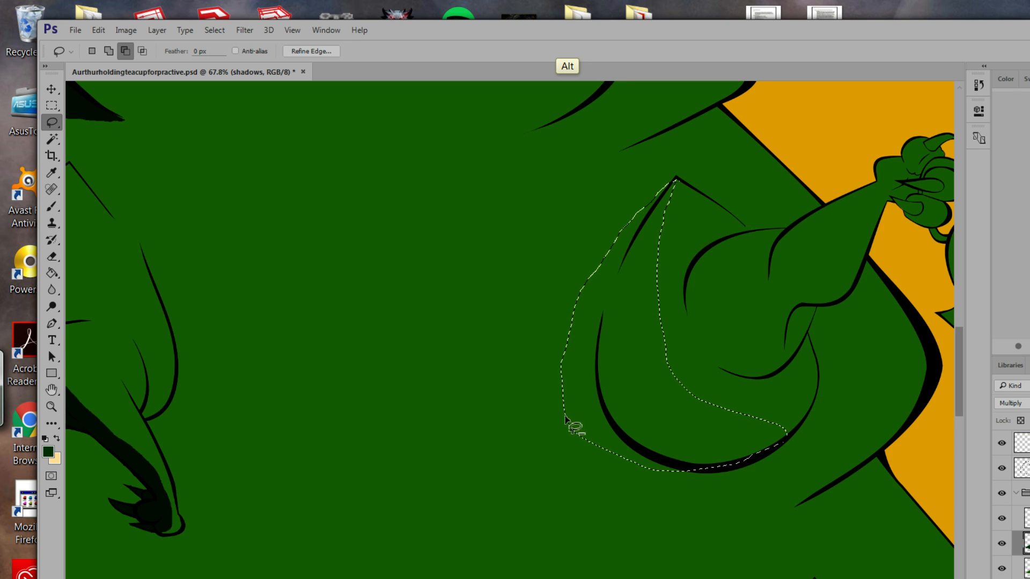
Fill the crescent selection beside the raised arm with the dark shadow colour.
left_click(51, 273)
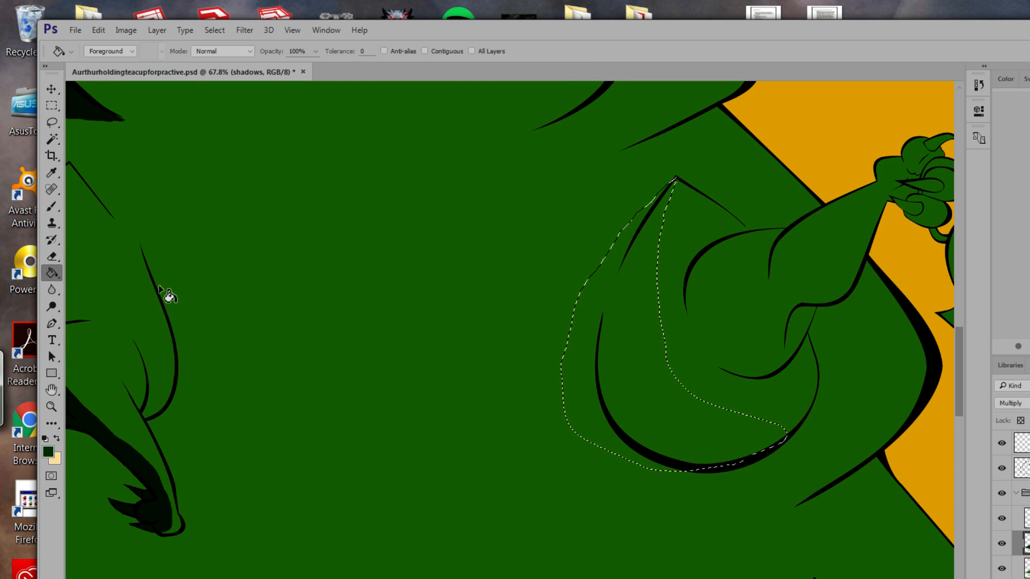
left_click(621, 394)
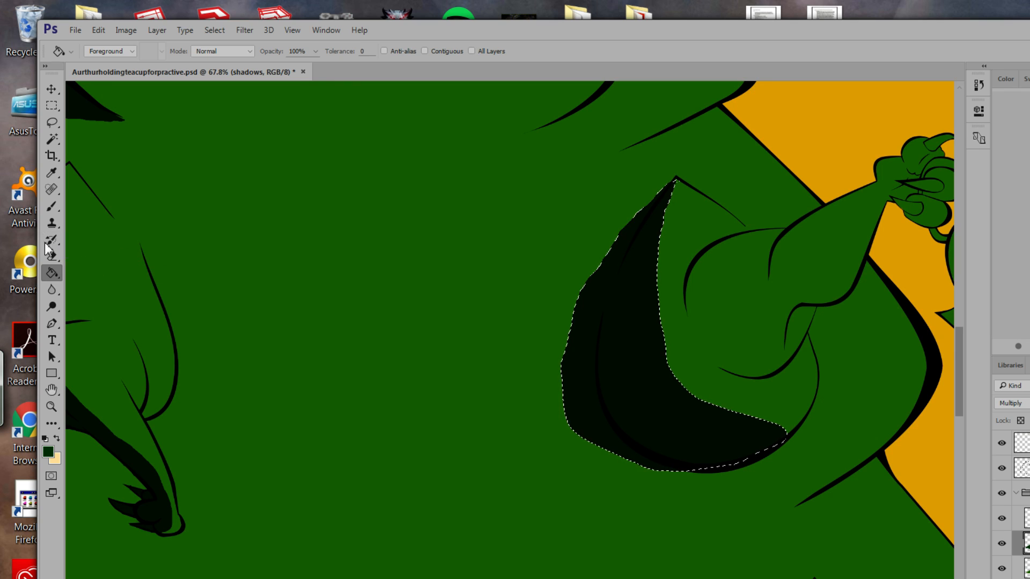
left_click(51, 207)
left_click(51, 122)
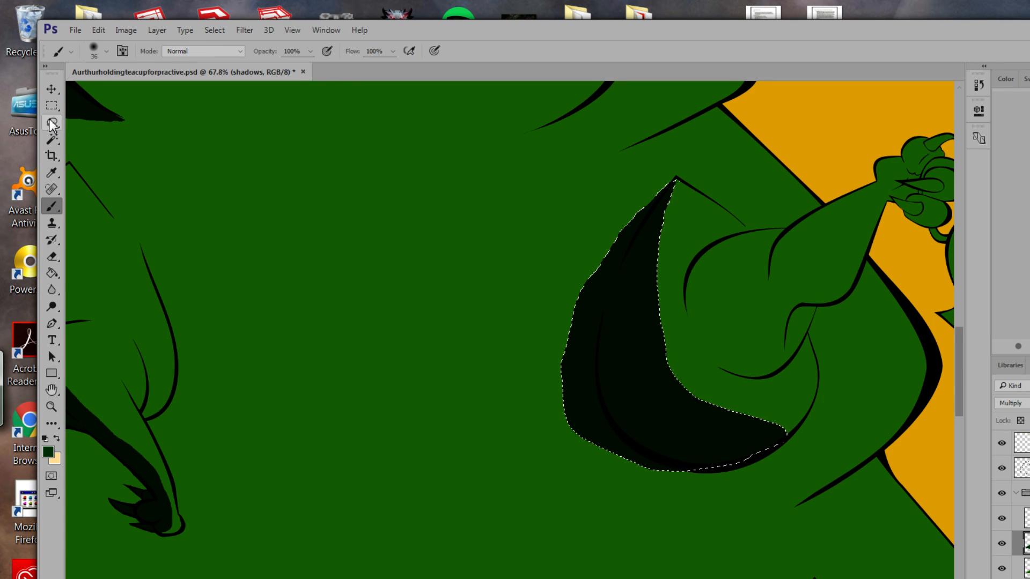
Zoom in, drop the arm shadow selection, and outline a small area near the right foot.
mouse_move(439, 372)
left_mouse_down()
mouse_move(572, 368)
mouse_move(544, 352)
mouse_move(489, 251)
mouse_move(463, 230)
left_mouse_up()
key("z")
left_click(540, 359)
key("l")
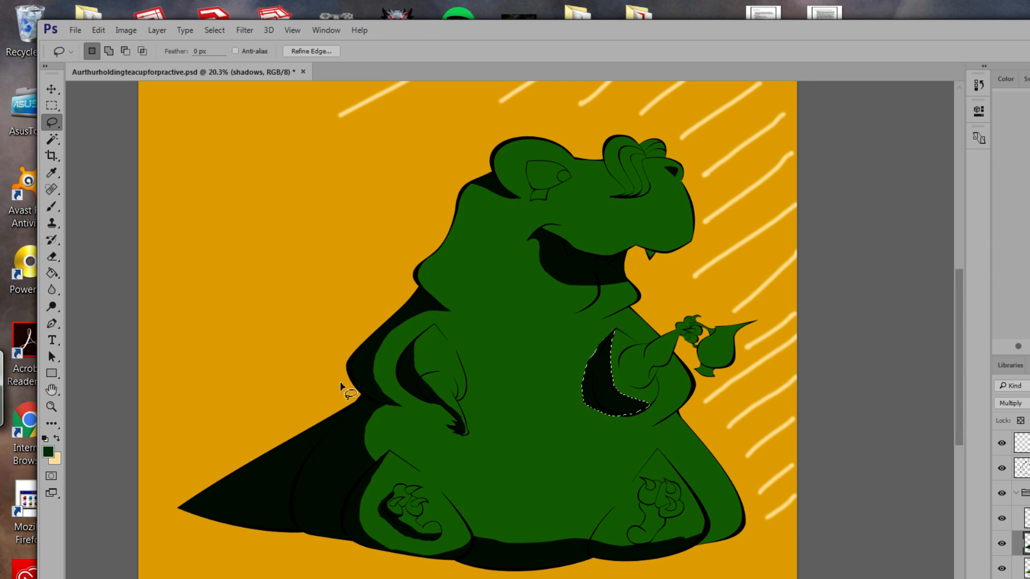
key("ctrl+d")
mouse_move(700, 538)
left_mouse_down()
mouse_move(725, 549)
mouse_move(692, 550)
mouse_move(701, 538)
left_mouse_up()
left_click(52, 273)
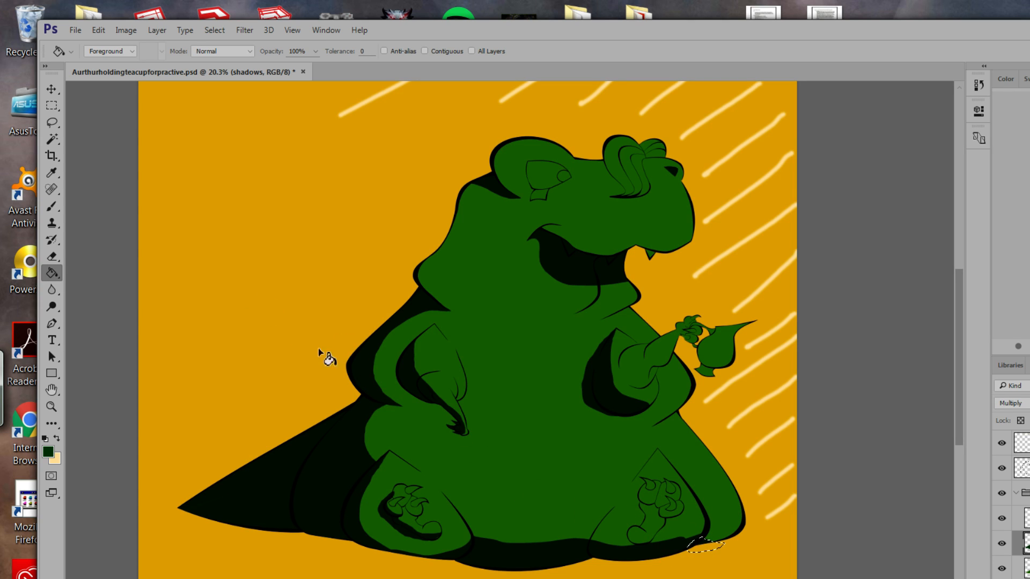
left_click(53, 123)
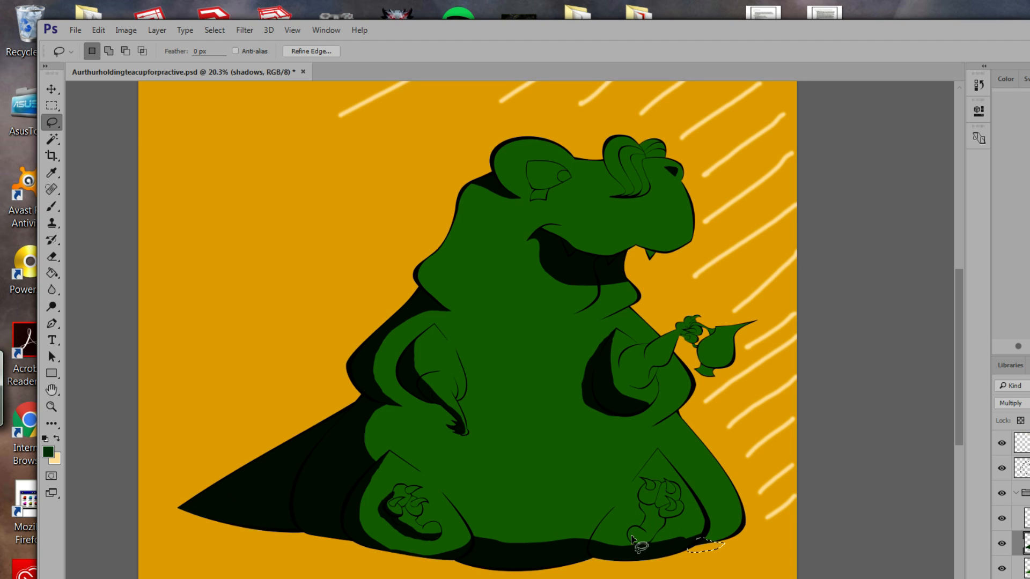
Select the area under the right foot's claws and fill it dark.
mouse_move(630, 535)
left_mouse_down()
mouse_move(670, 526)
mouse_move(657, 545)
mouse_move(636, 548)
mouse_move(632, 538)
left_mouse_up()
left_click(51, 274)
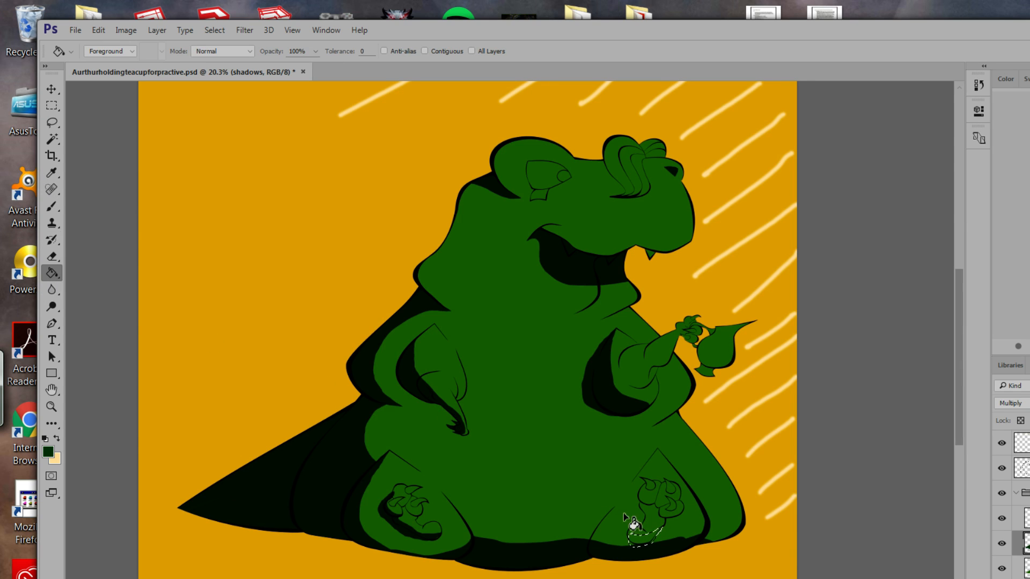
left_click(644, 543)
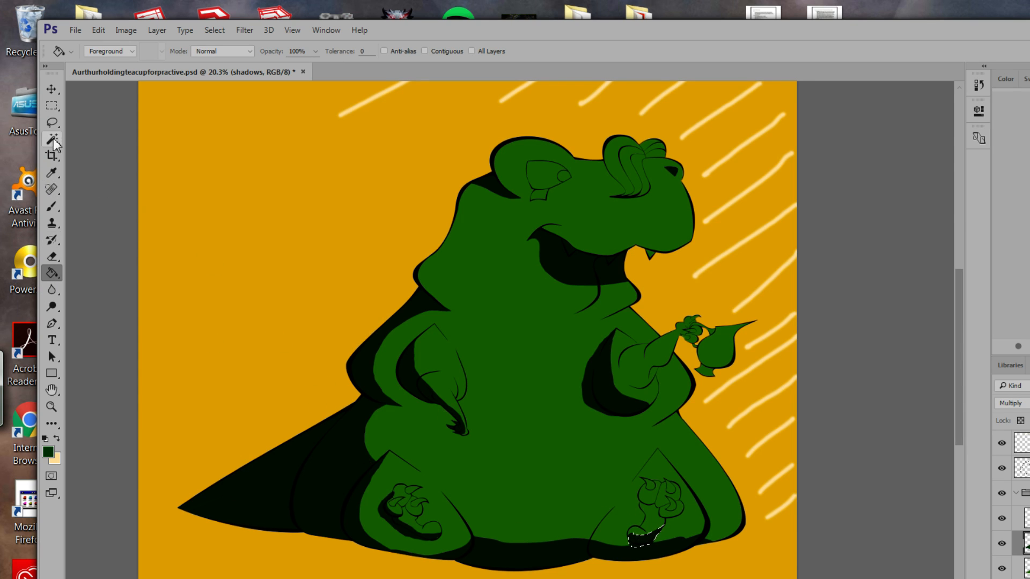
left_click(52, 122)
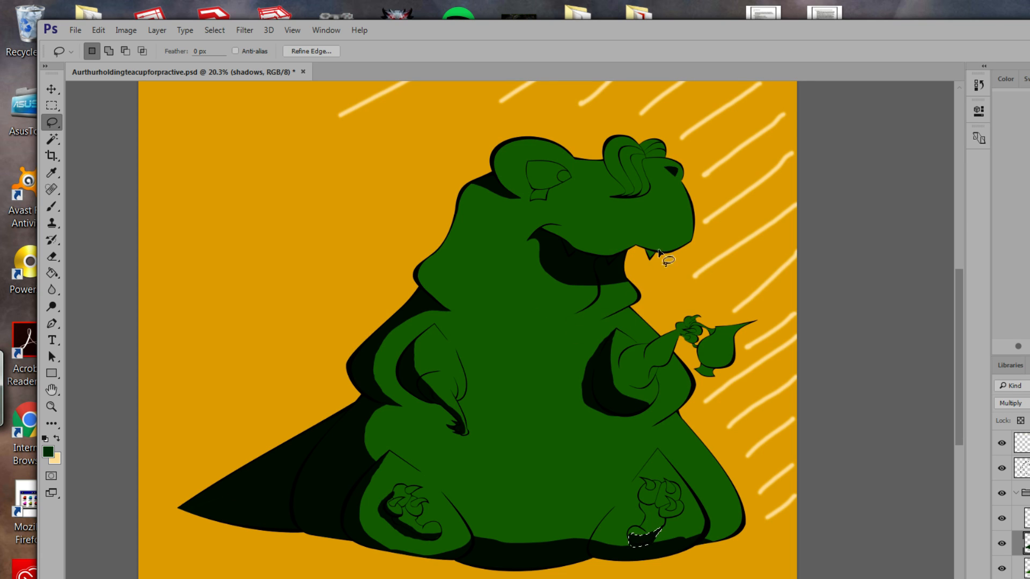
Lasso and fill a dark shadow along the creature's neck.
mouse_move(602, 320)
left_mouse_down()
mouse_move(515, 320)
mouse_move(603, 321)
left_mouse_up()
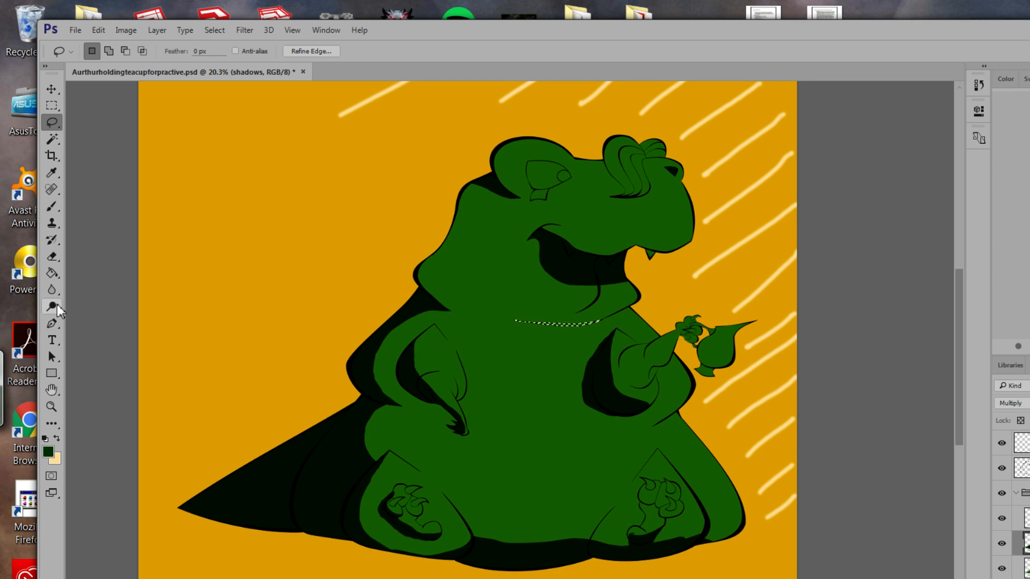
left_click(52, 275)
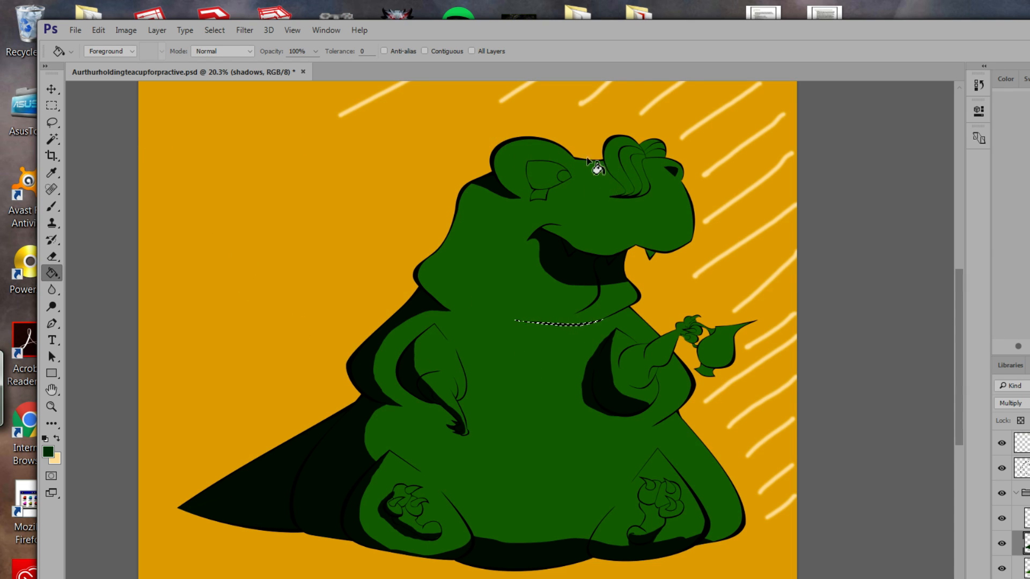
left_click(56, 122)
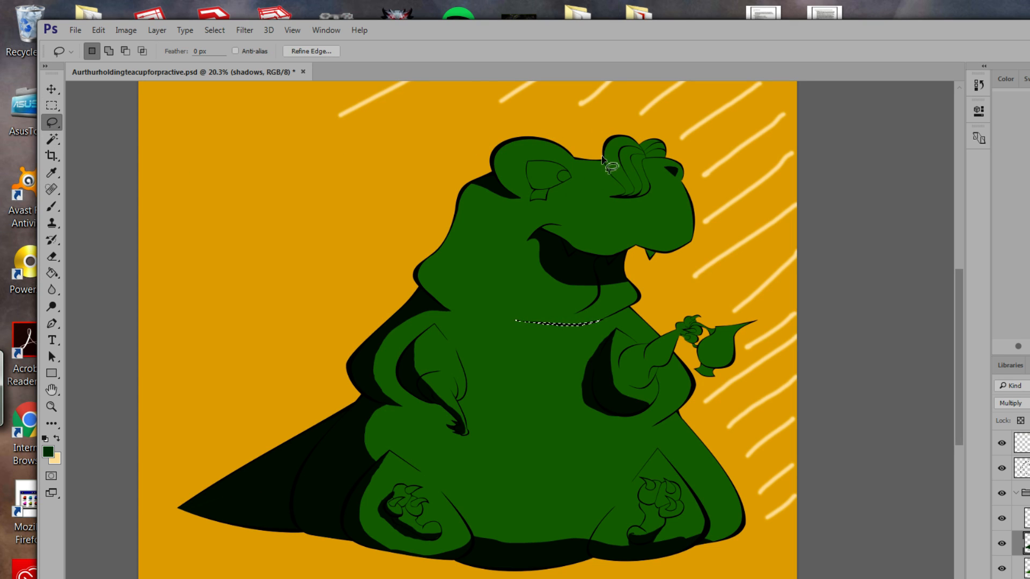
Add a dark shadow on the head beside the nose, then deselect.
mouse_move(605, 161)
left_mouse_down()
mouse_move(624, 196)
mouse_move(603, 196)
mouse_move(617, 191)
mouse_move(600, 161)
left_mouse_up()
left_click(52, 273)
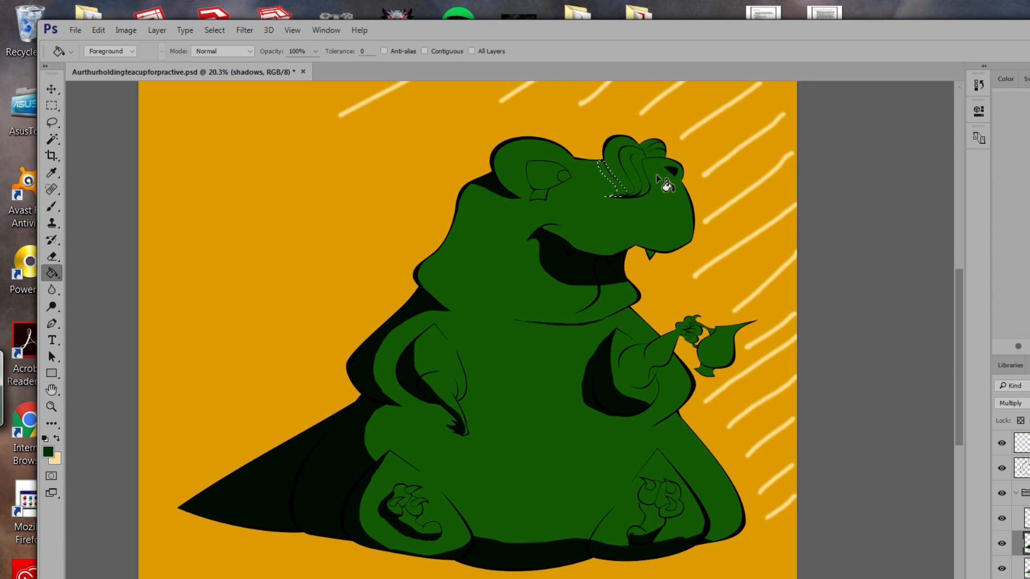
left_click(602, 198)
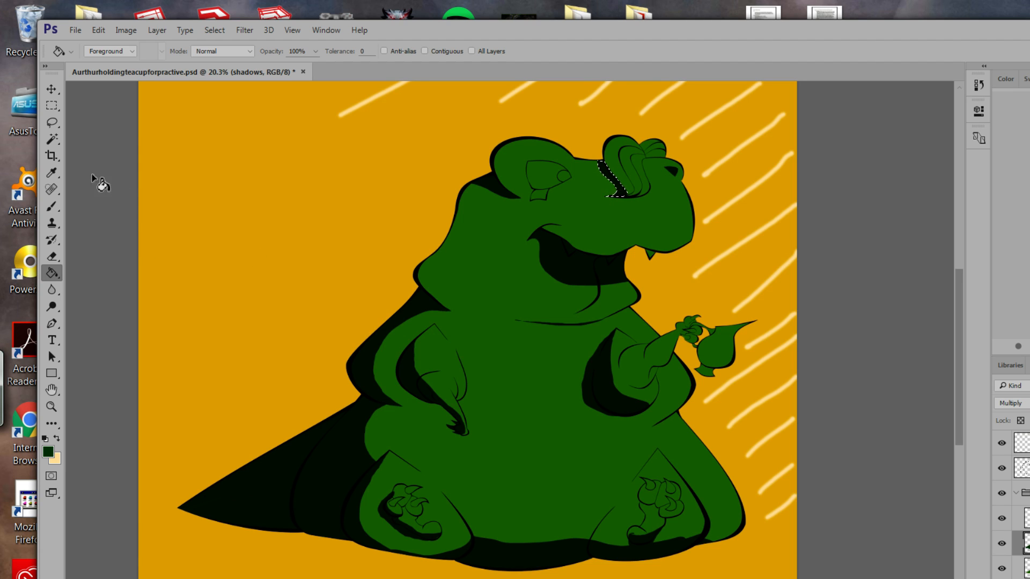
left_click(52, 123)
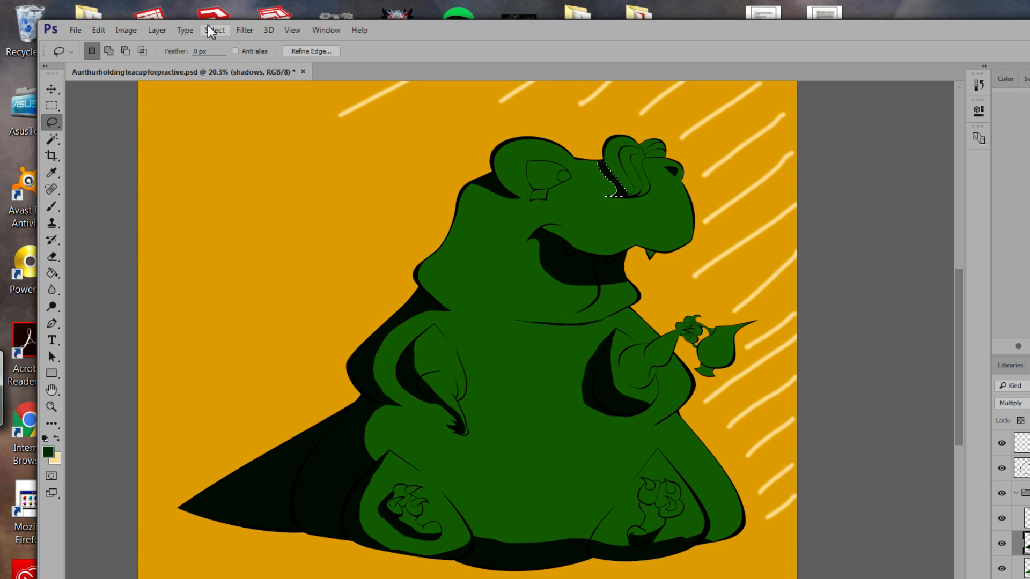
left_click(453, 311)
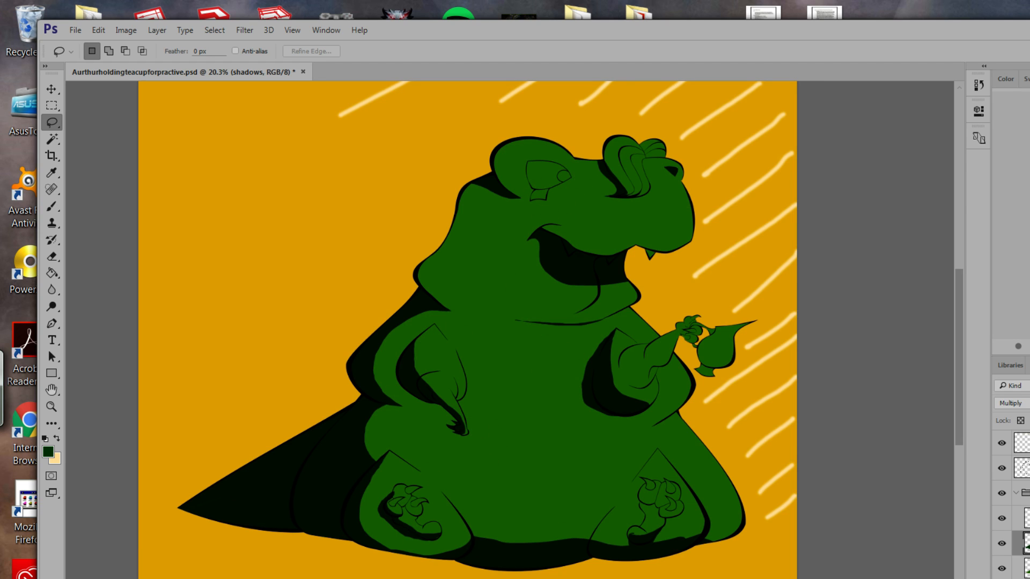
left_click_drag(460, 407, 525, 408)
Shift the view up toward the creature's lower cape.
left_click_drag(632, 466, 629, 450)
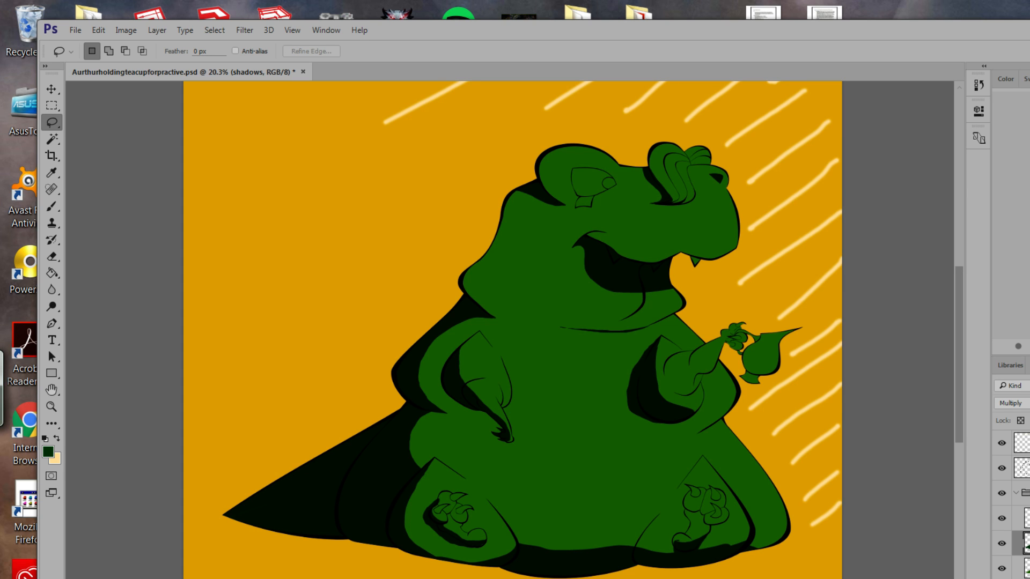
Bring the DeviantArt reference window over the Photoshop canvas.
left_click_drag(0, 182, 371, 103)
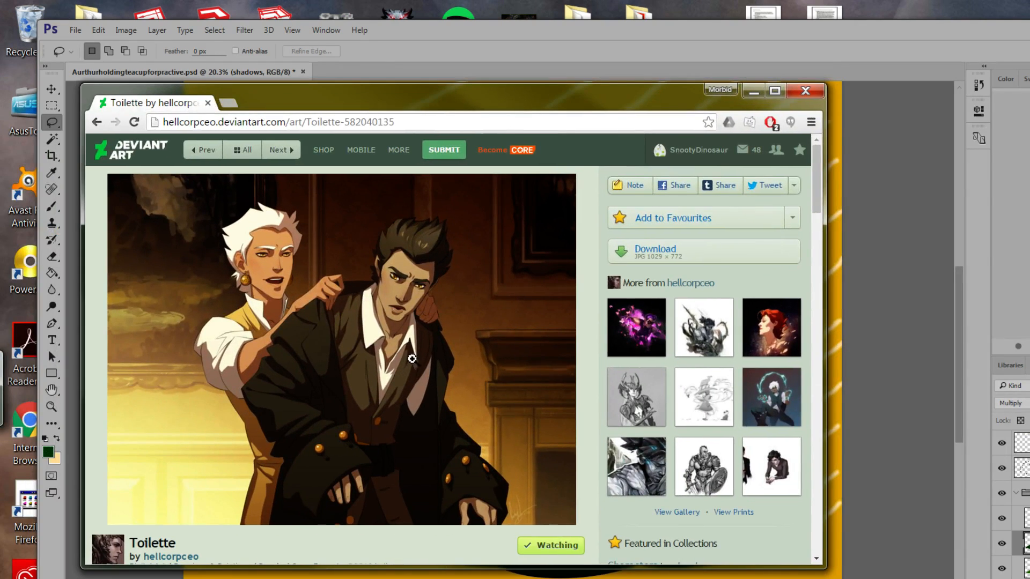
View the DeviantArt reference at full width, then close the browser to return to Photoshop.
left_click(380, 359)
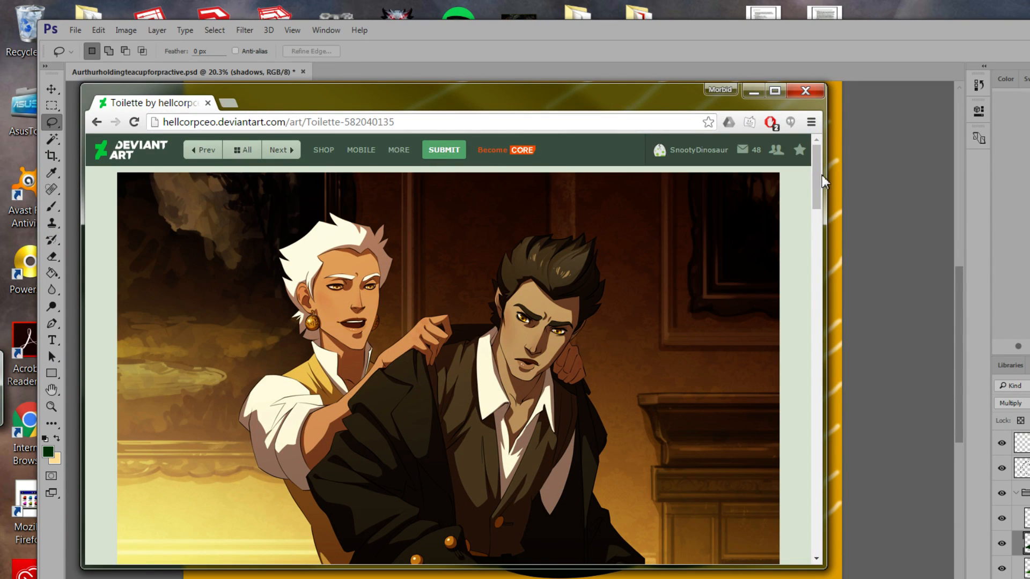
left_click_drag(816, 194, 807, 218)
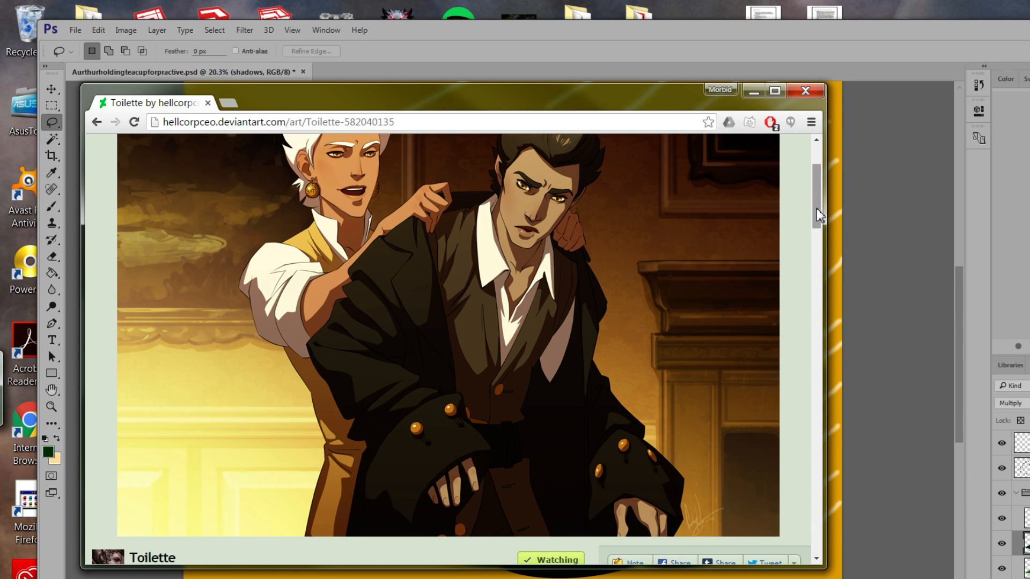
left_click_drag(818, 216, 820, 185)
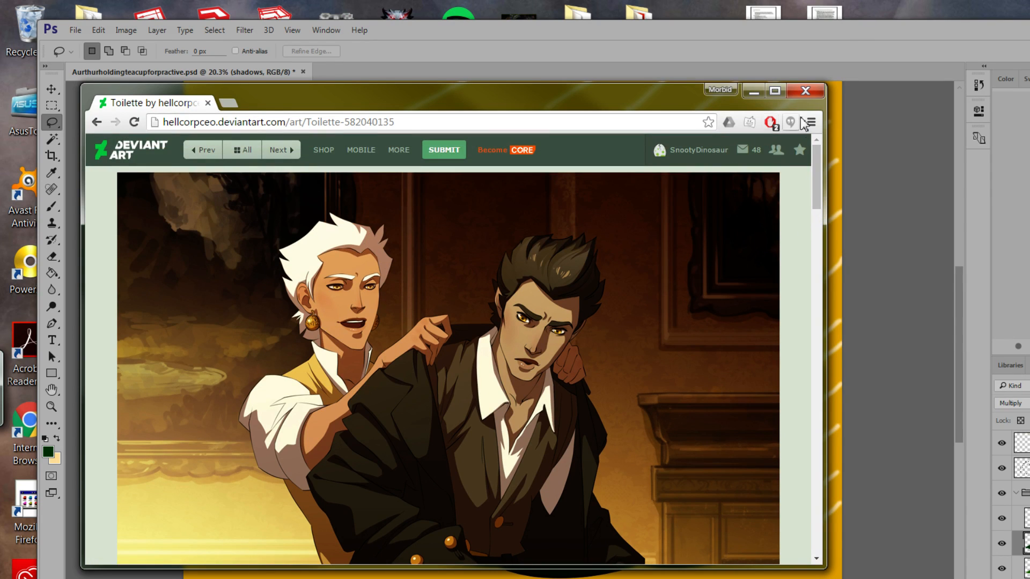
left_click(806, 91)
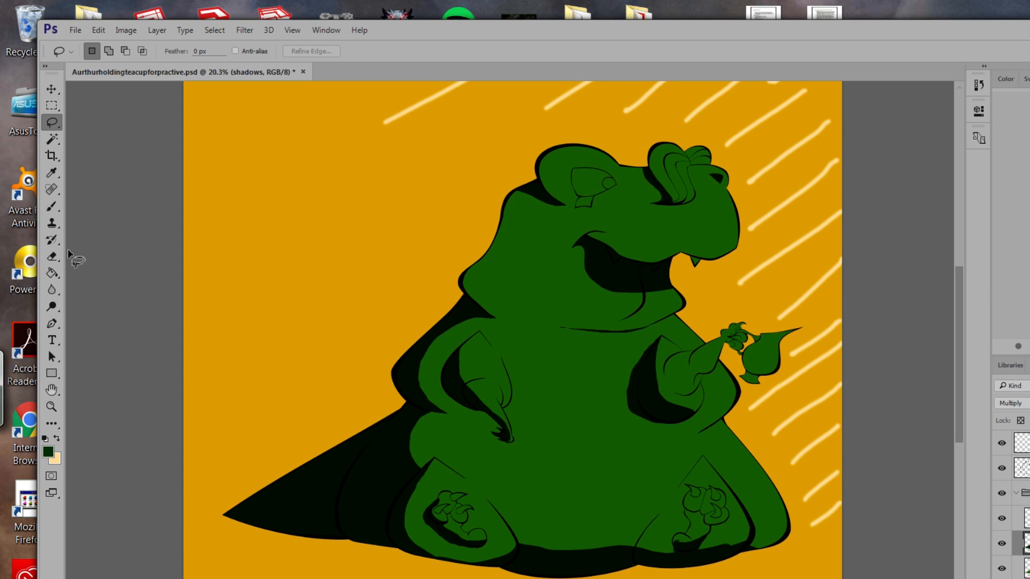
Sample the orange background as the foreground colour, confirm it, and show the Color panel.
left_click(52, 172)
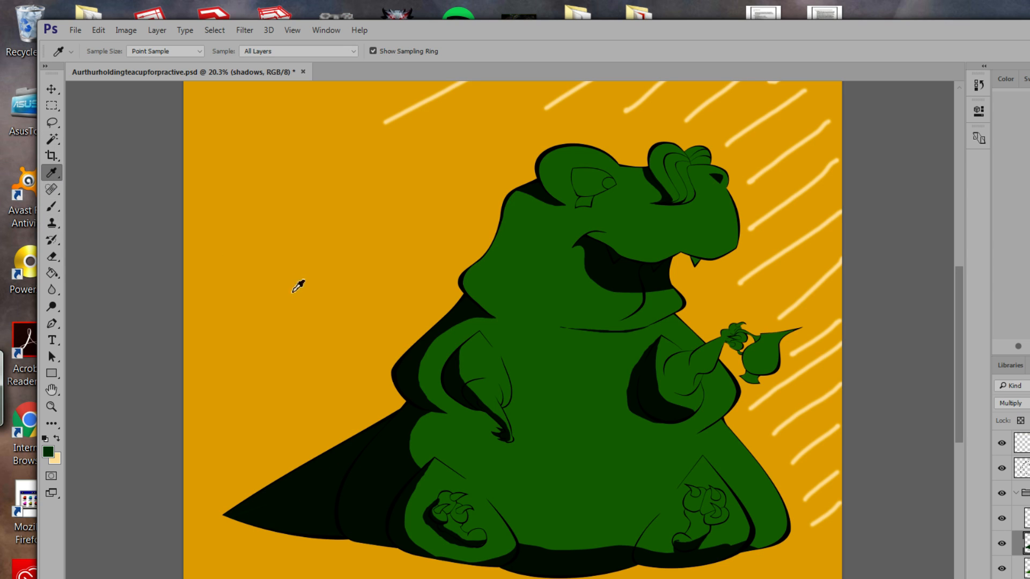
left_click(293, 292)
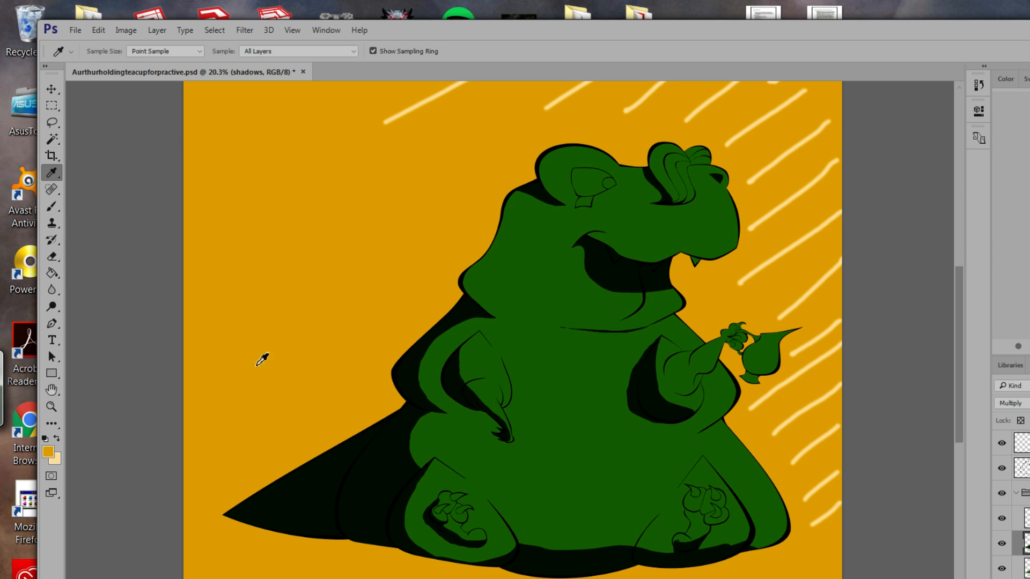
left_click(49, 455)
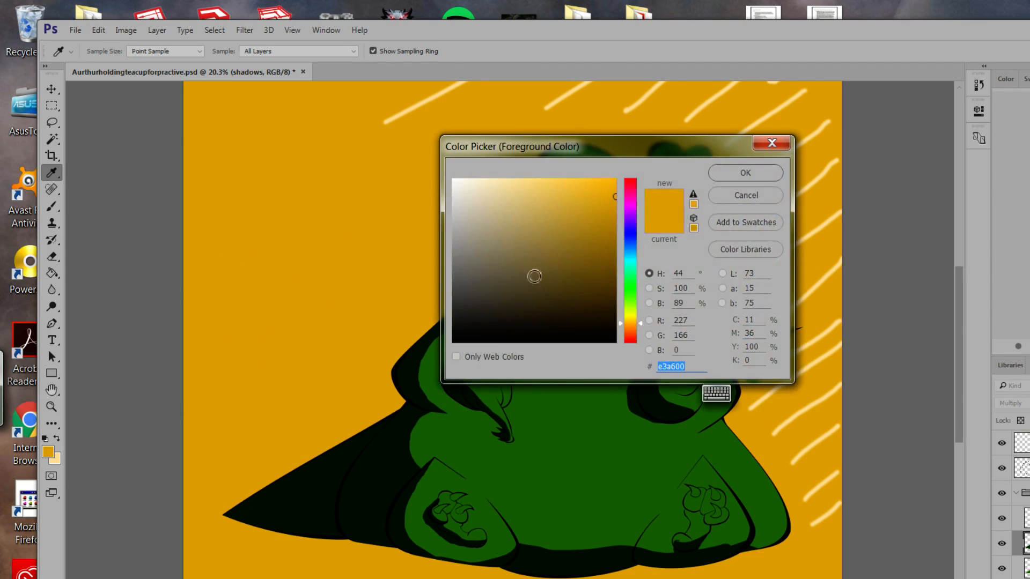
left_click(743, 194)
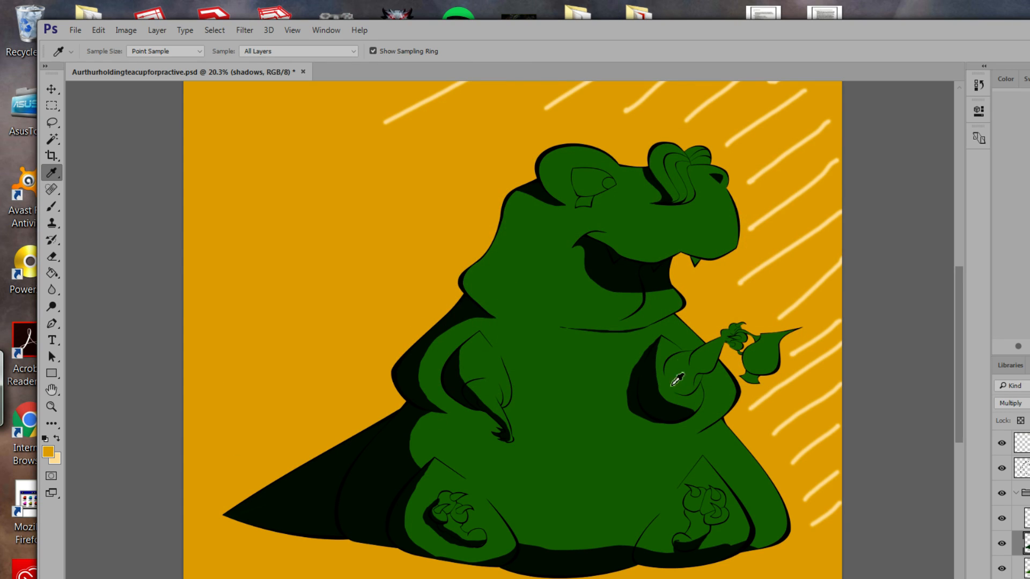
left_click(1006, 82)
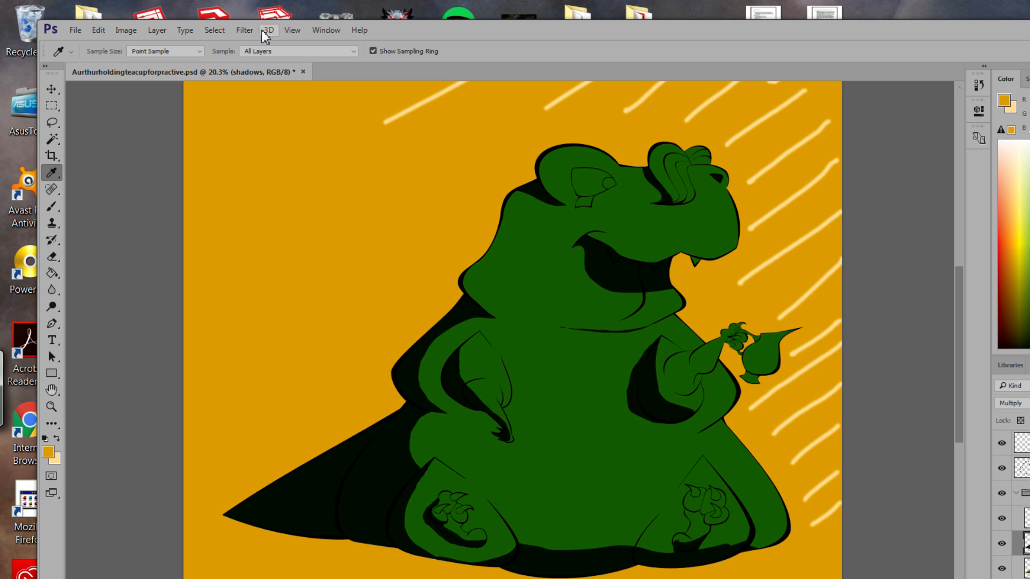
left_click(326, 30)
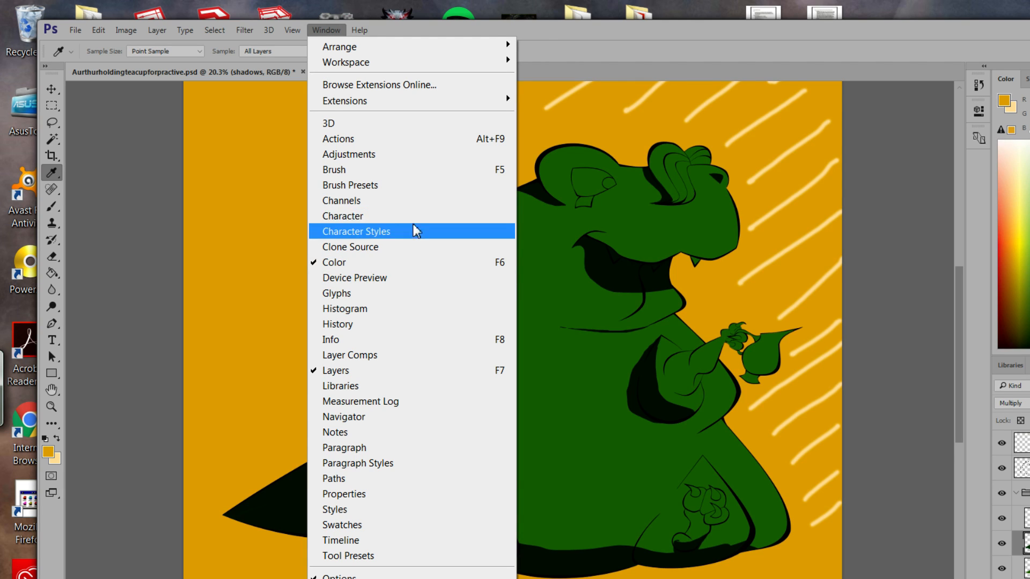
mouse_move(441, 68)
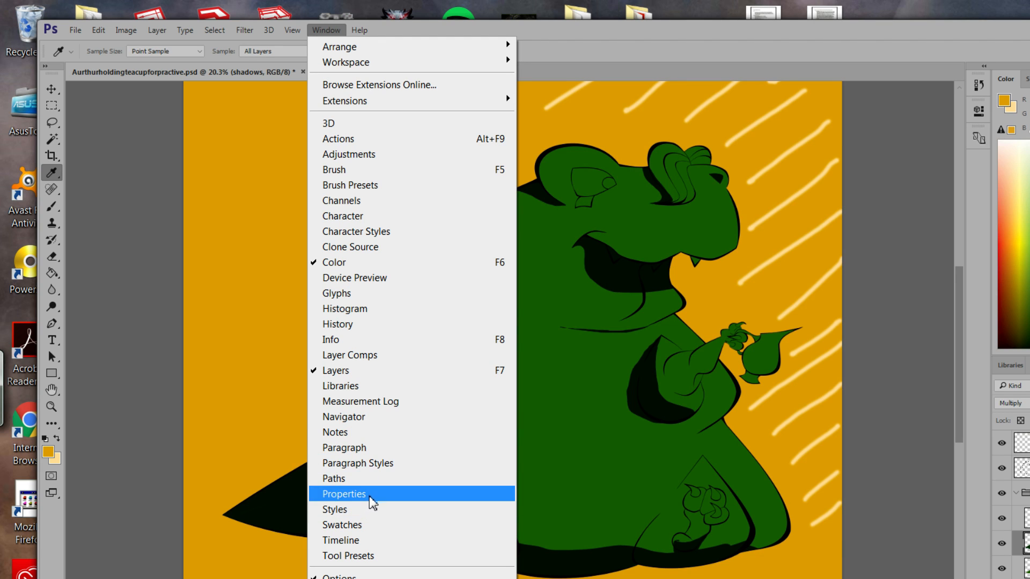
left_click(553, 44)
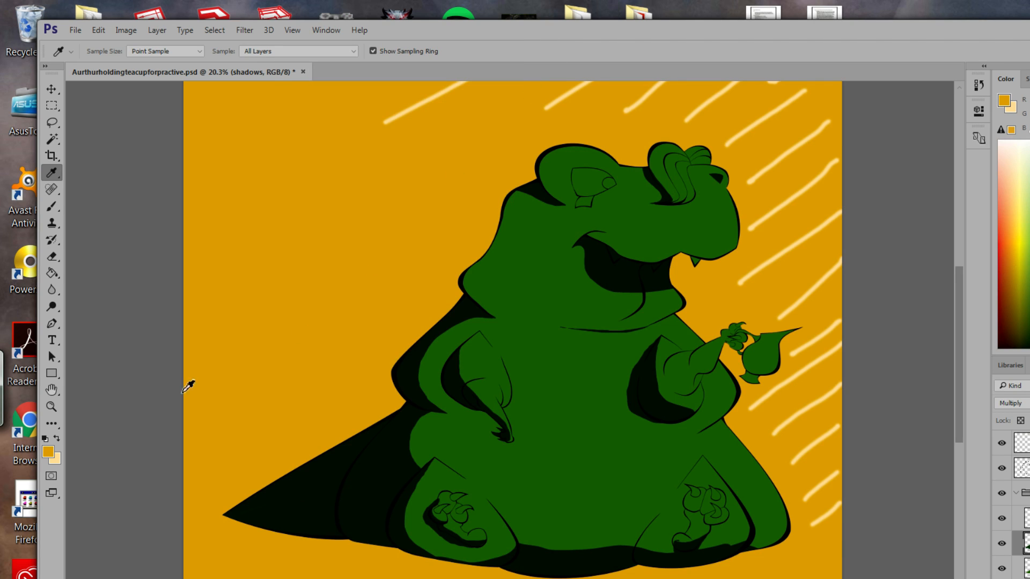
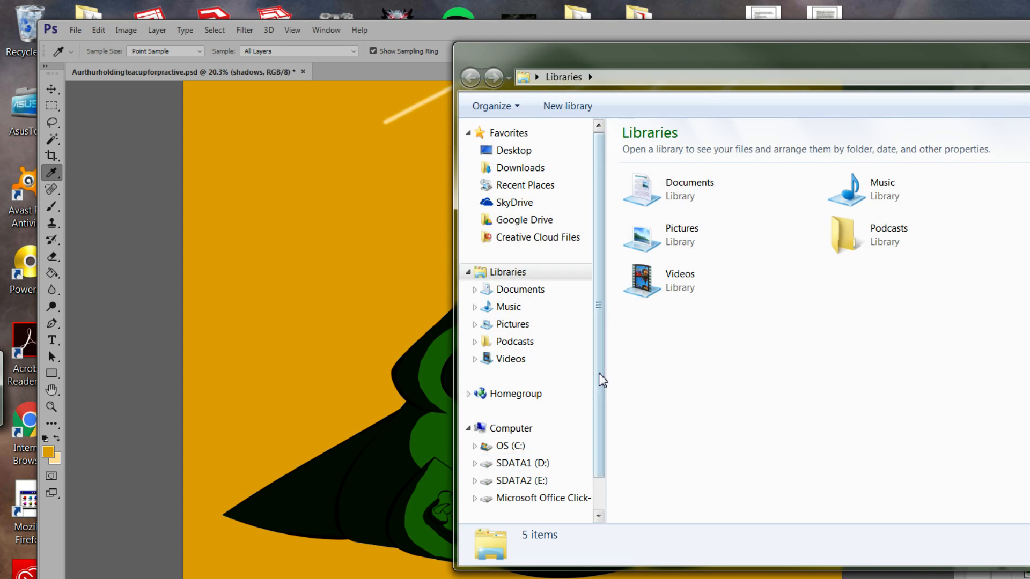
Browse to the PaintersWheel_CS6 folder under SDATA2 (E:) > Temp > colorwheel.
left_click(563, 482)
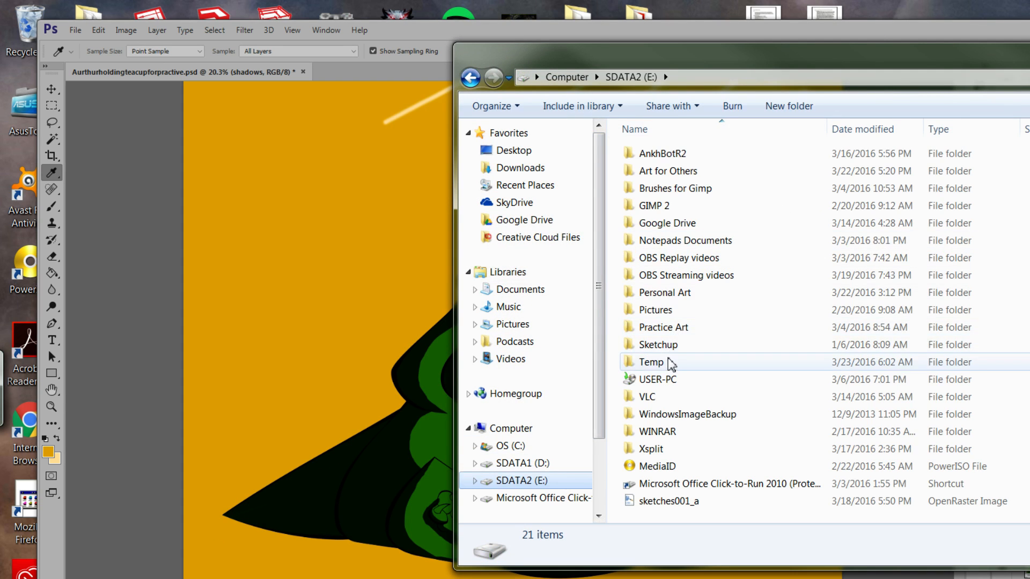
double_click(673, 367)
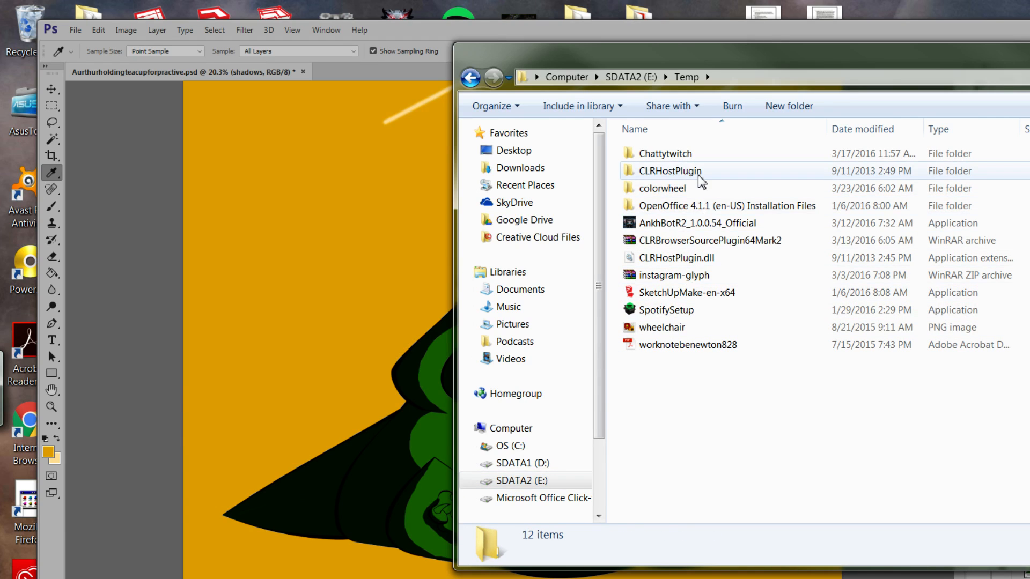
double_click(695, 190)
double_click(692, 154)
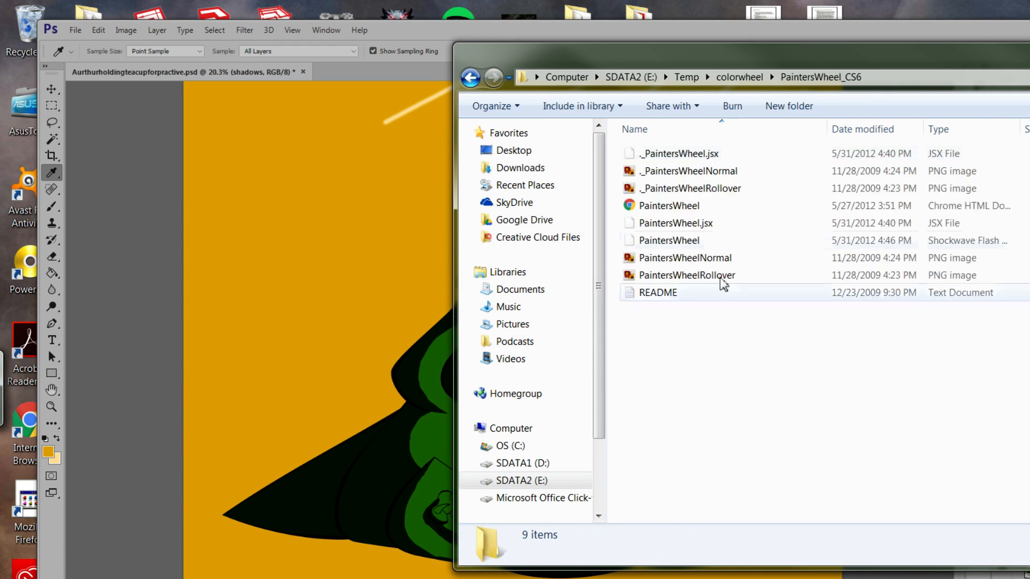
Open the README in Notepad with Word Wrap on, then shift the folder window down-left.
double_click(681, 294)
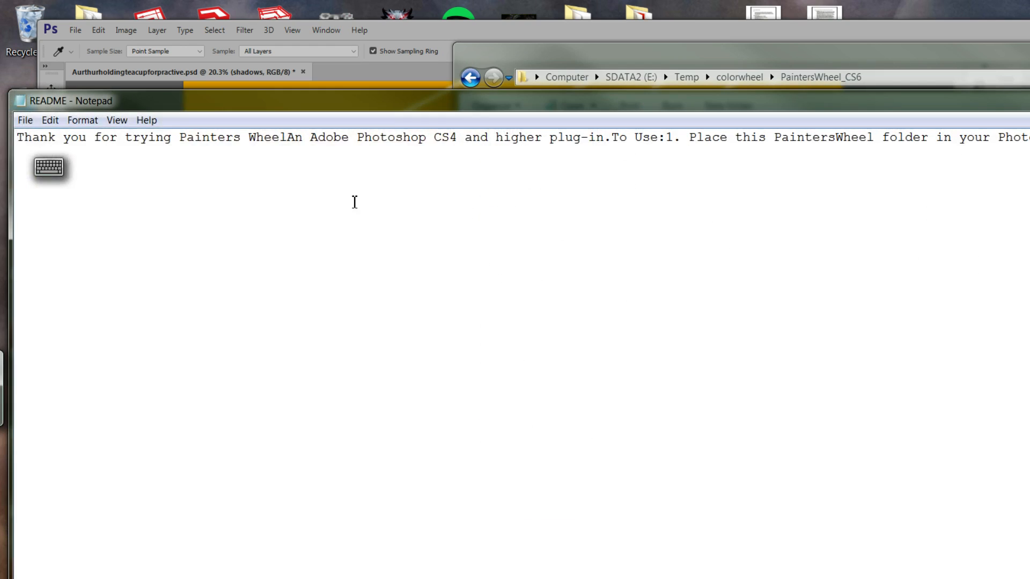
left_click(91, 122)
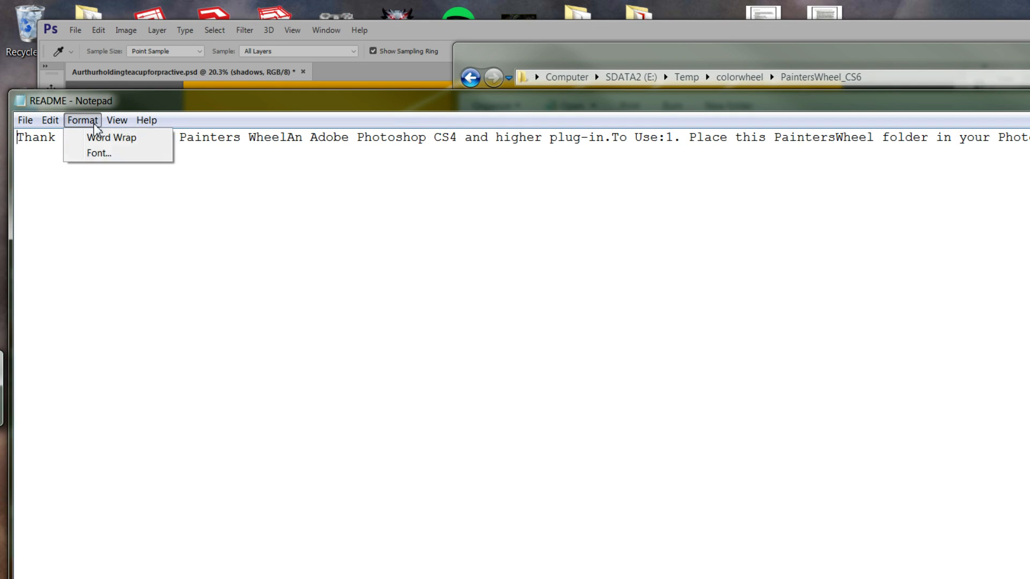
left_click(112, 137)
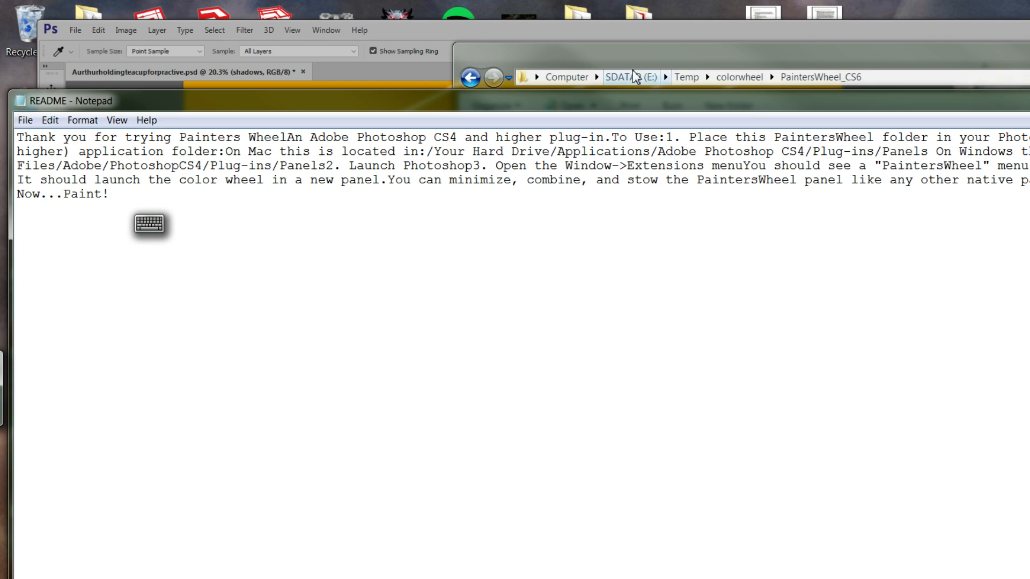
left_click_drag(728, 64, 664, 136)
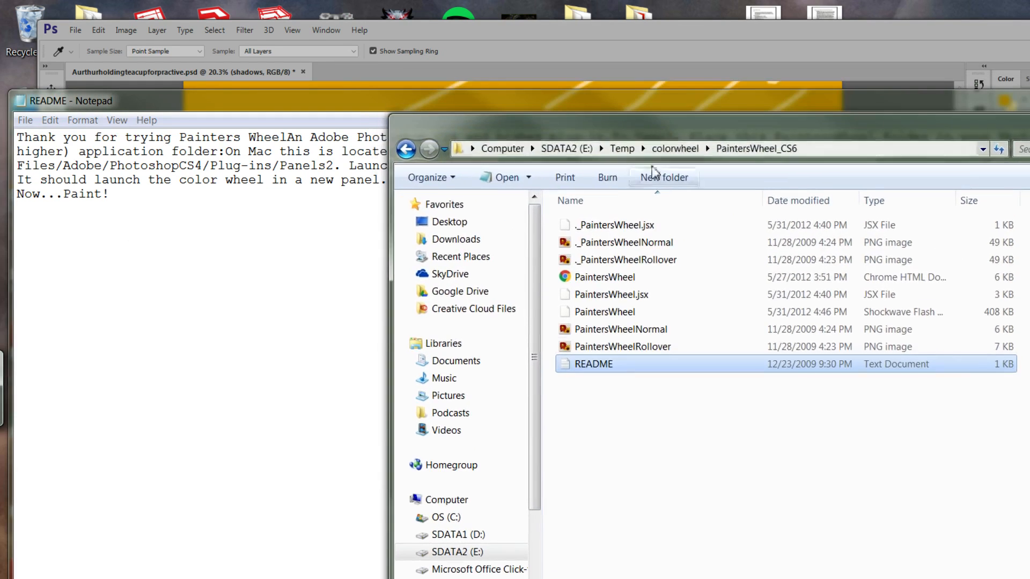
Open the Adobe folder under Program Files (x86) on OS (C:).
left_click(568, 149)
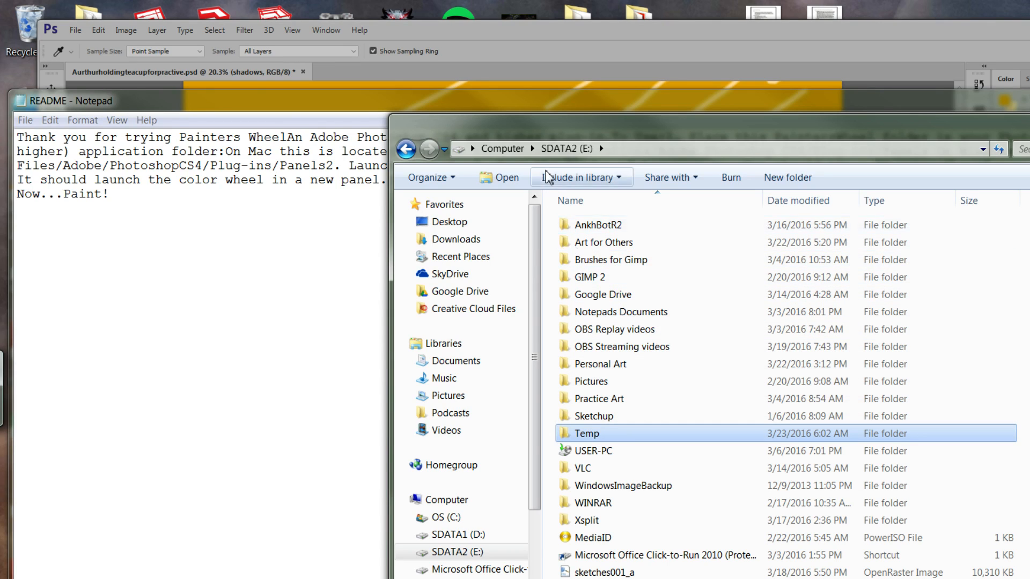
left_click(499, 148)
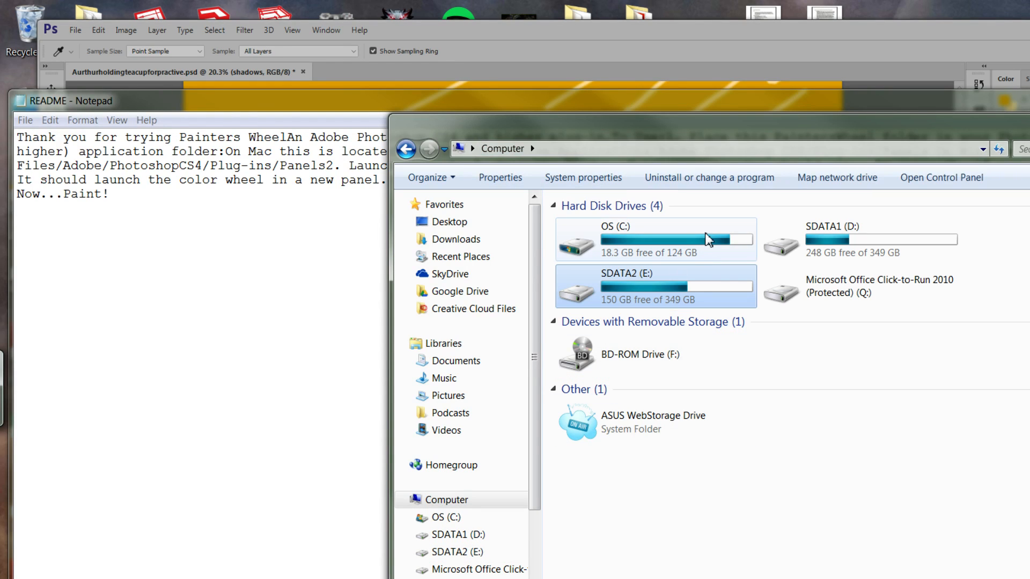
double_click(652, 241)
double_click(596, 329)
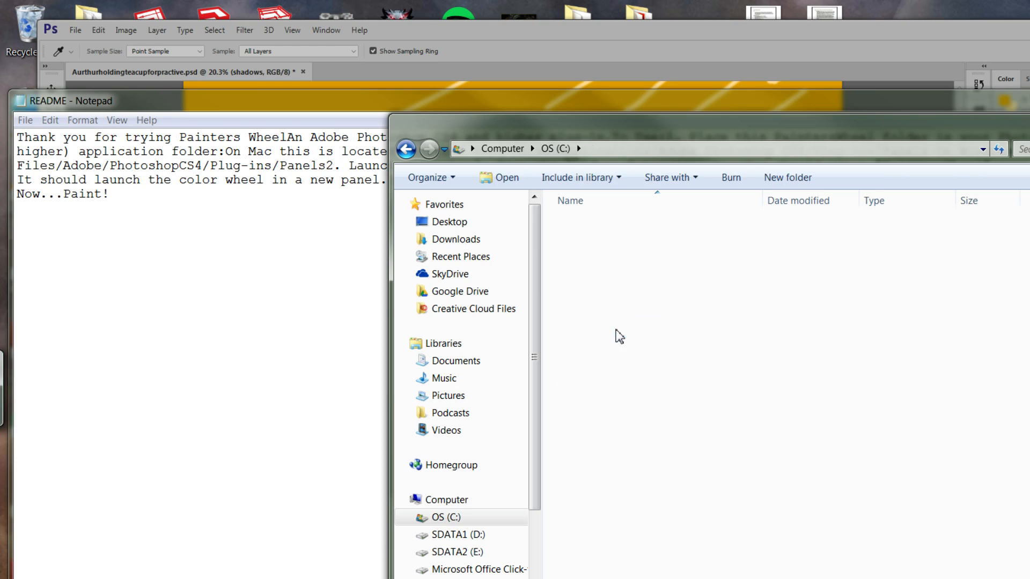
left_click(590, 227)
double_click(590, 232)
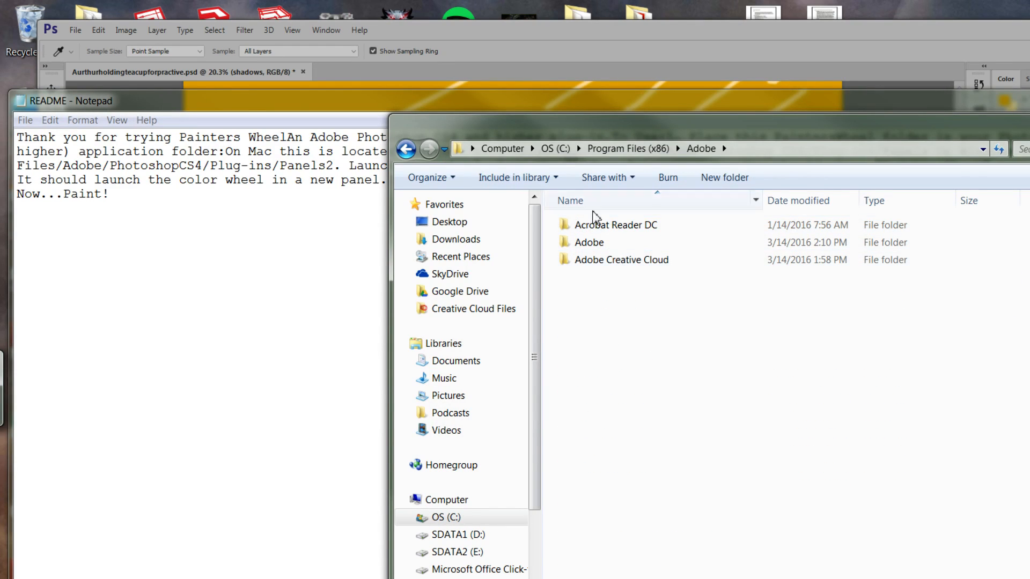
Go back and open Program Files > Adobe > Adobe Photoshop CC 2015 > Plug-ins instead.
left_click(615, 151)
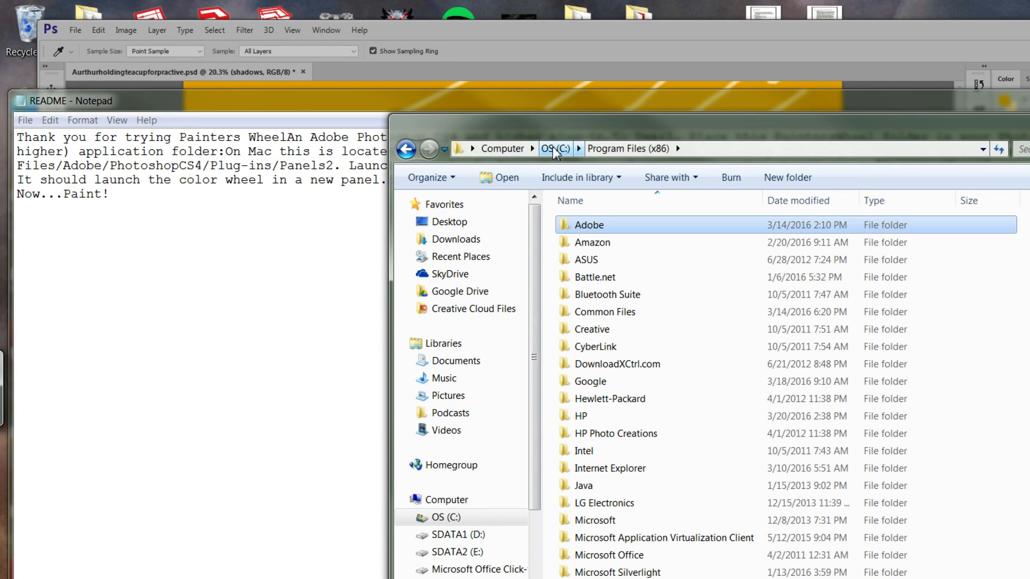
left_click(554, 149)
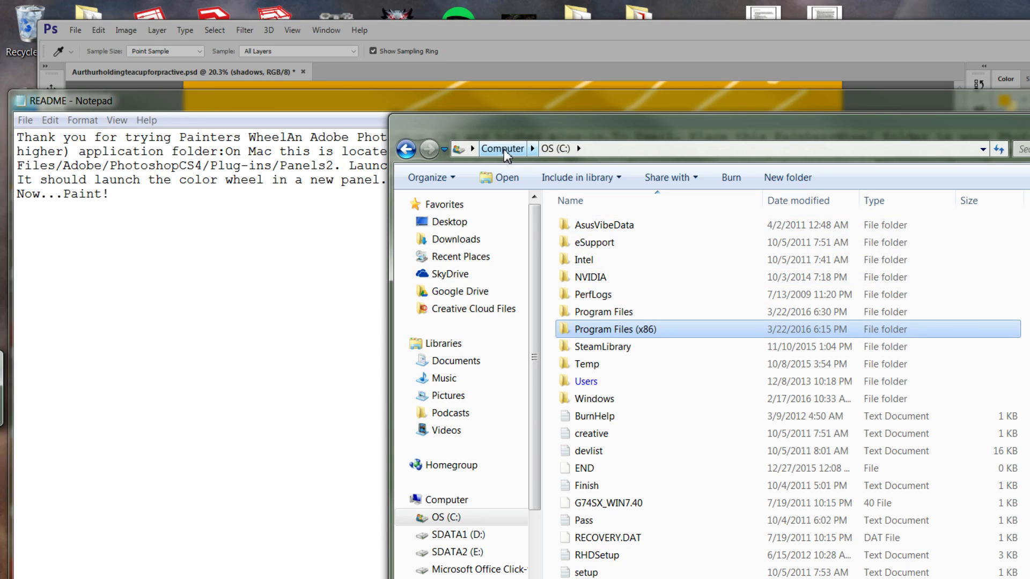
double_click(655, 315)
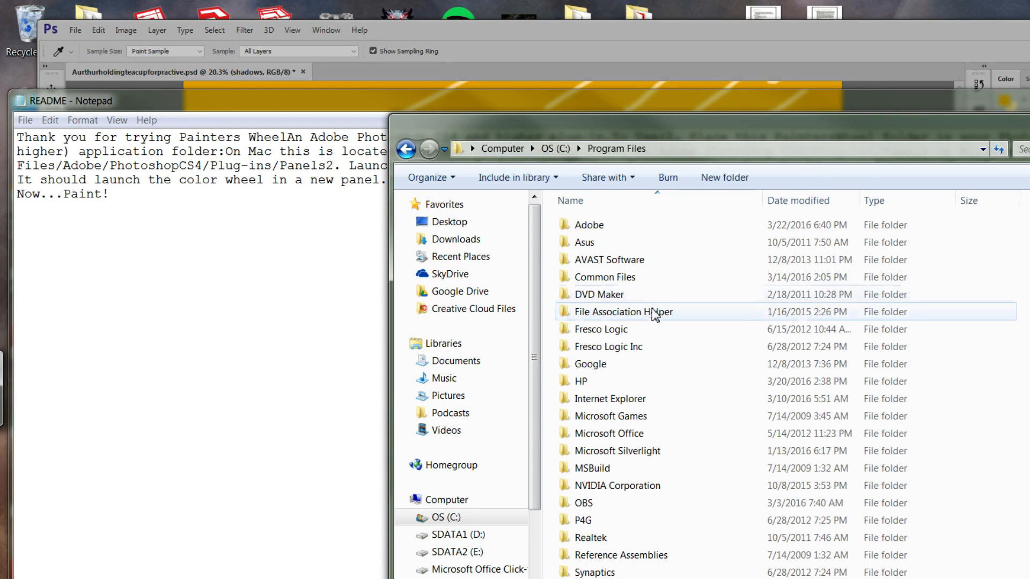
double_click(562, 229)
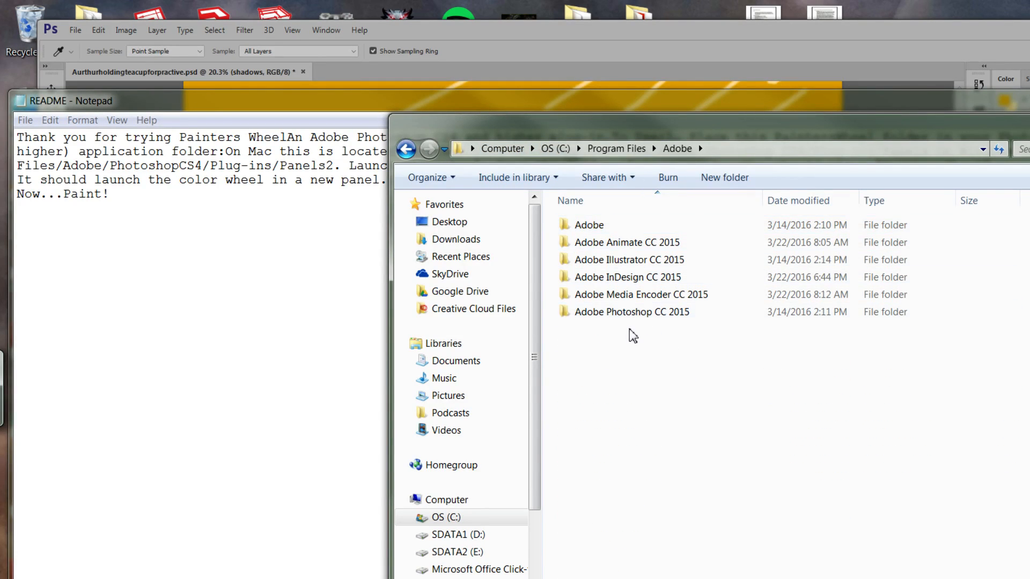
double_click(633, 313)
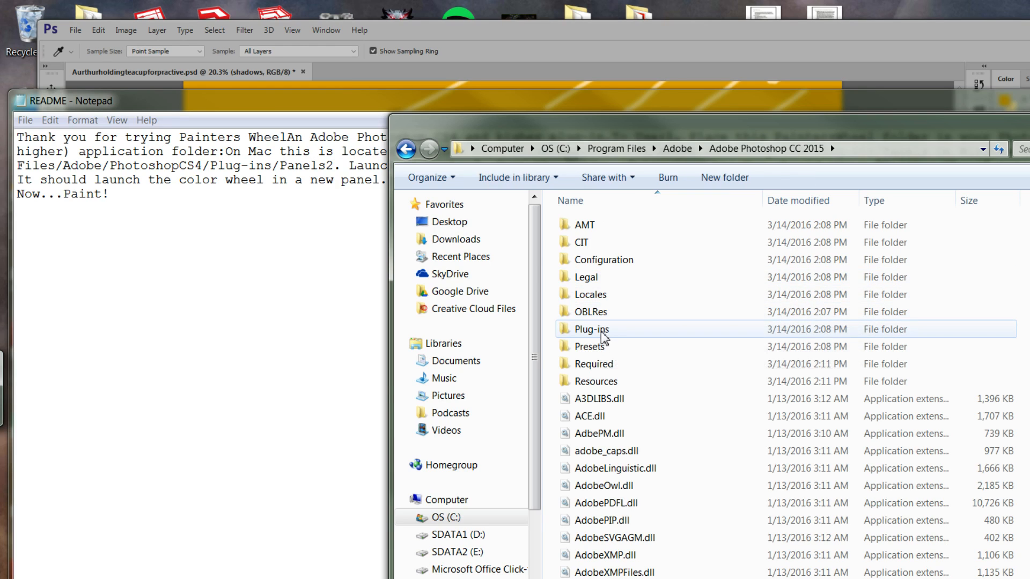
double_click(591, 329)
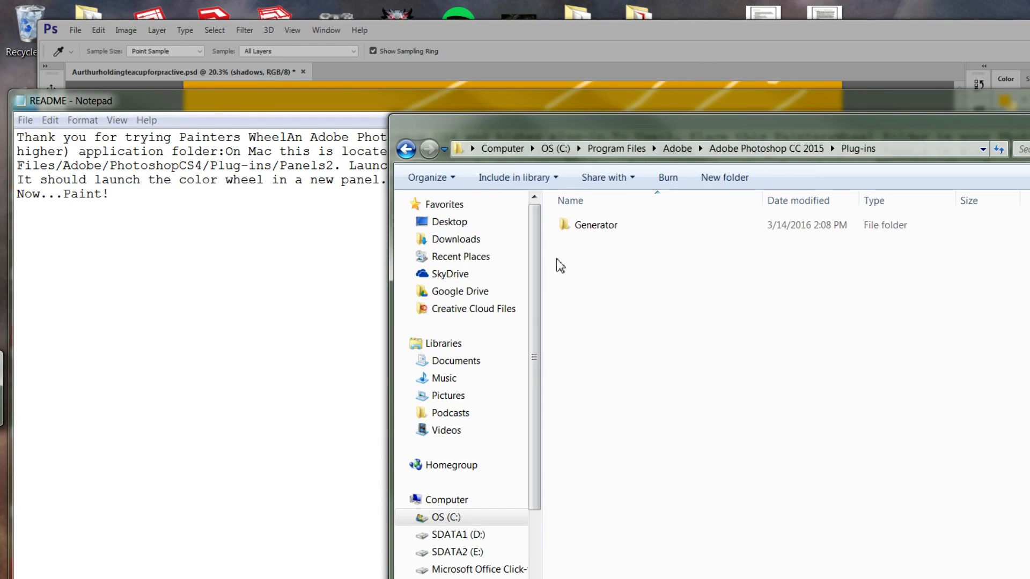
Bring the README notes forward, reposition them, and close them.
left_click(377, 108)
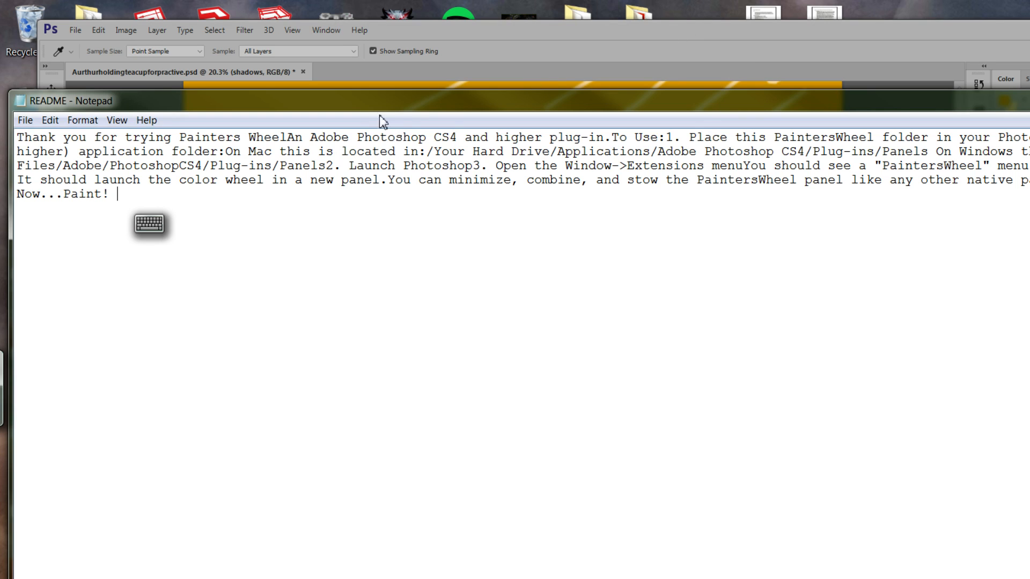
mouse_move(493, 104)
left_mouse_down()
mouse_move(490, 194)
mouse_move(504, 173)
mouse_move(488, 118)
left_mouse_up()
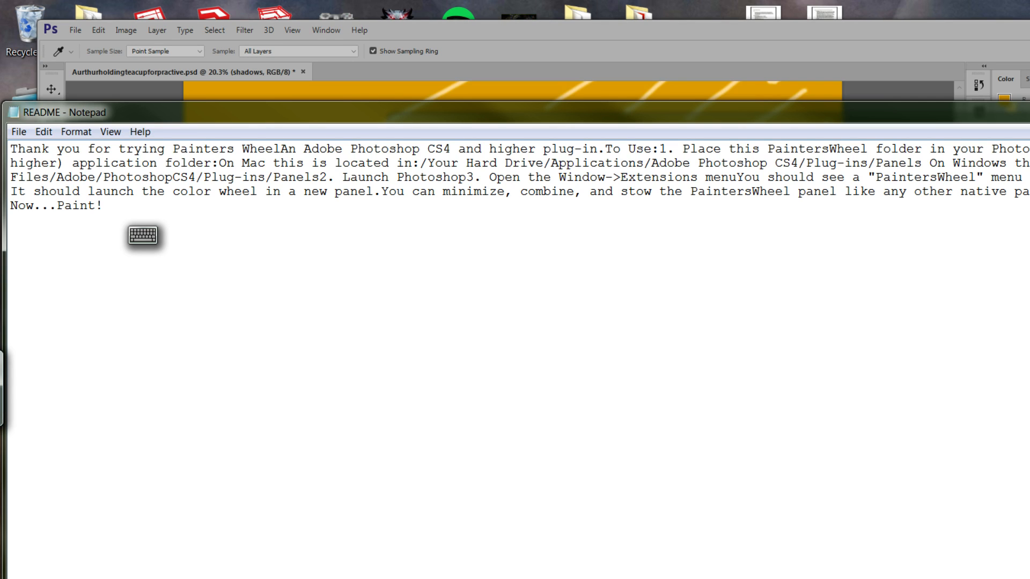
left_click(1028, 108)
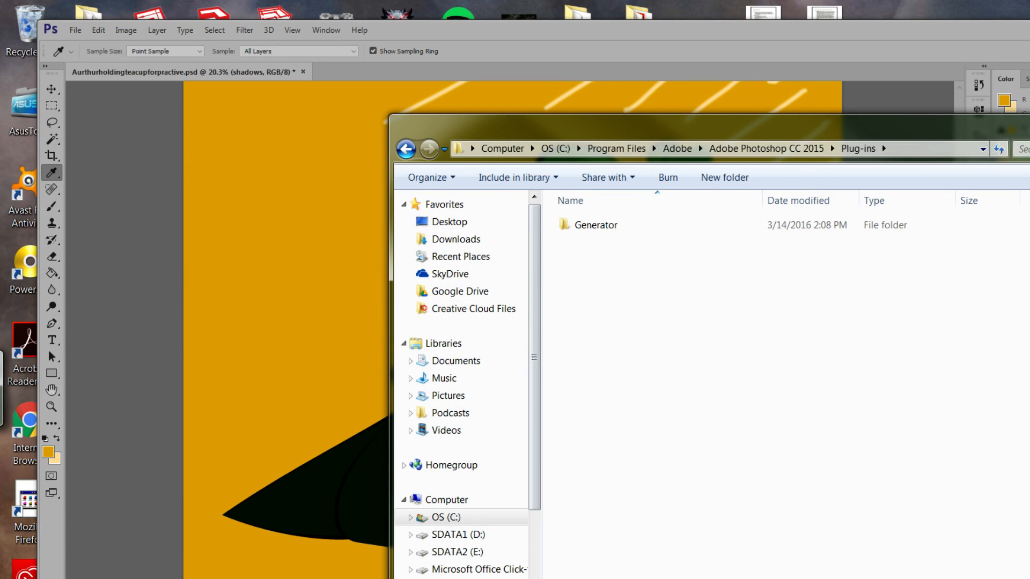
Open a second Computer window at SDATA2 (E:) > Temp > colorwheel.
left_click(161, 578)
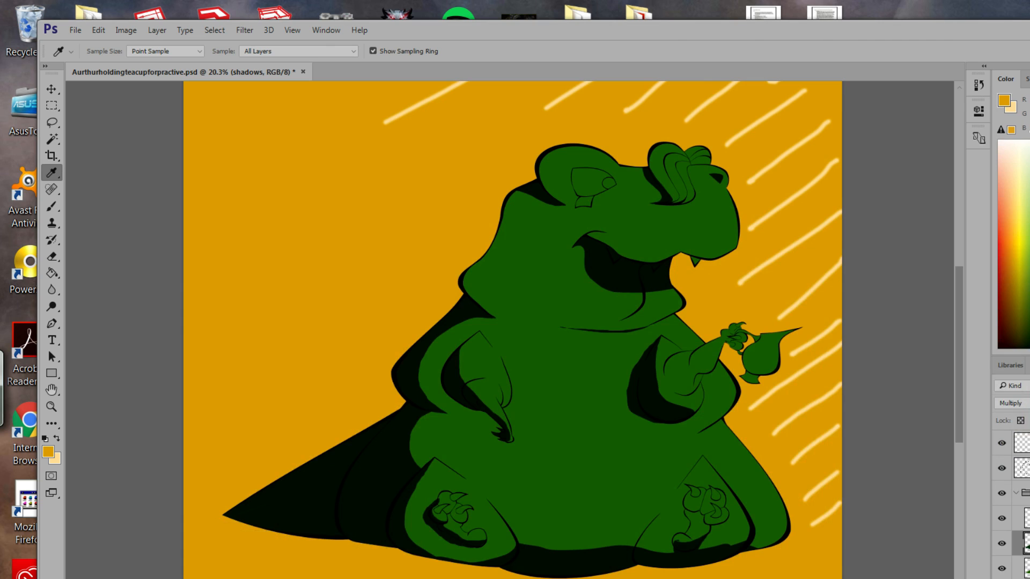
left_click(161, 578)
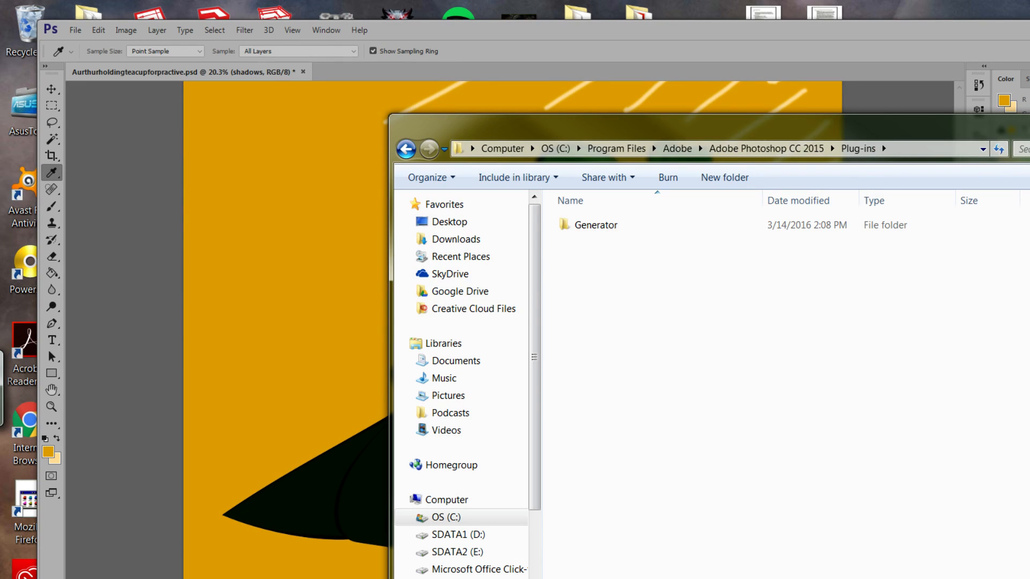
left_click(22, 578)
left_click(268, 338)
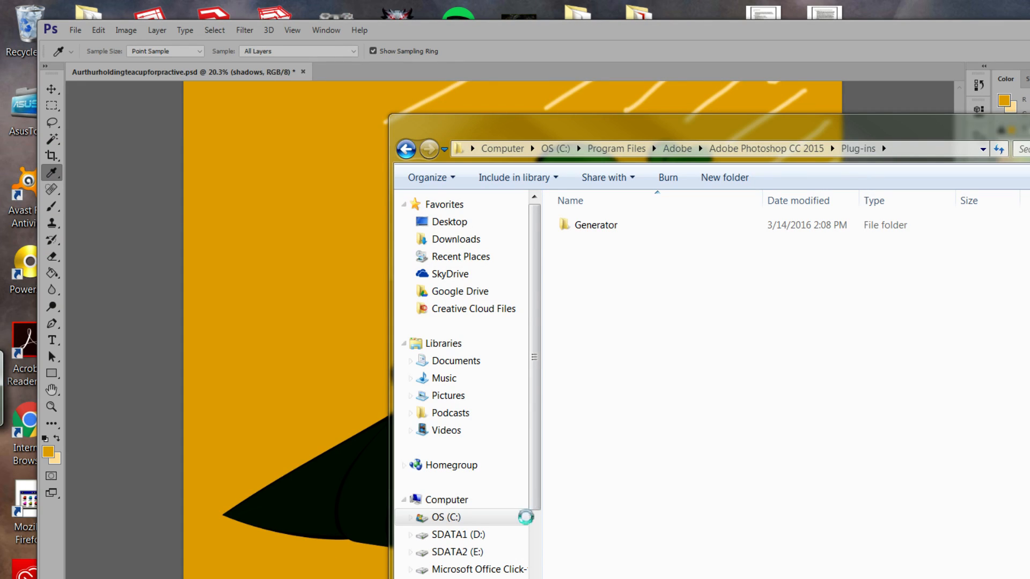
double_click(725, 301)
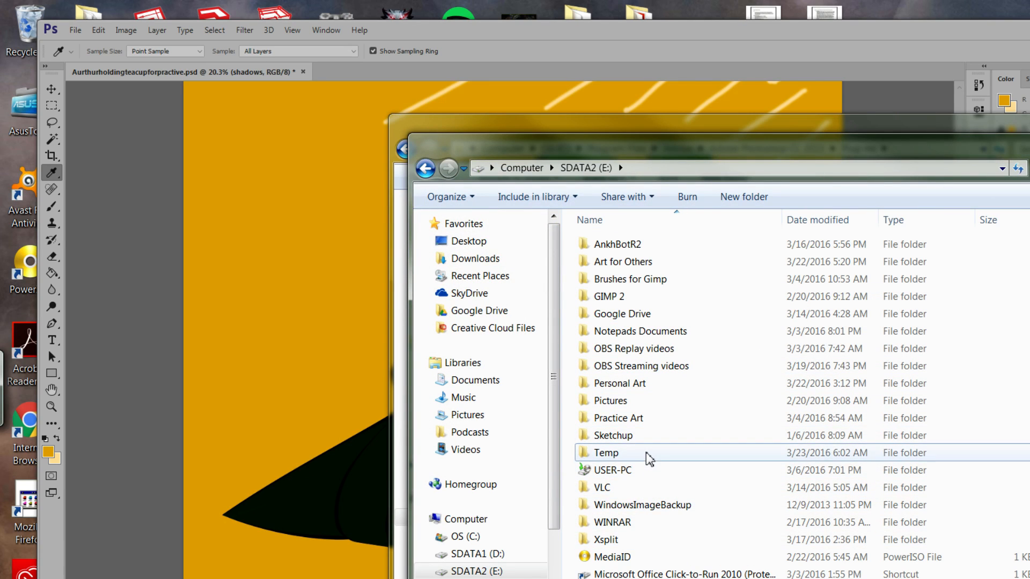
left_click(612, 454)
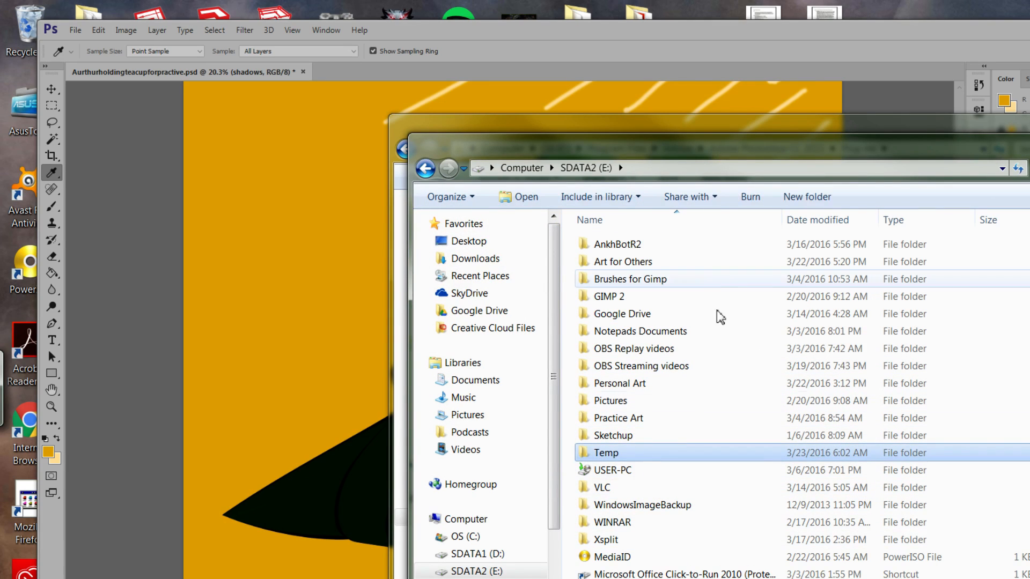
double_click(646, 456)
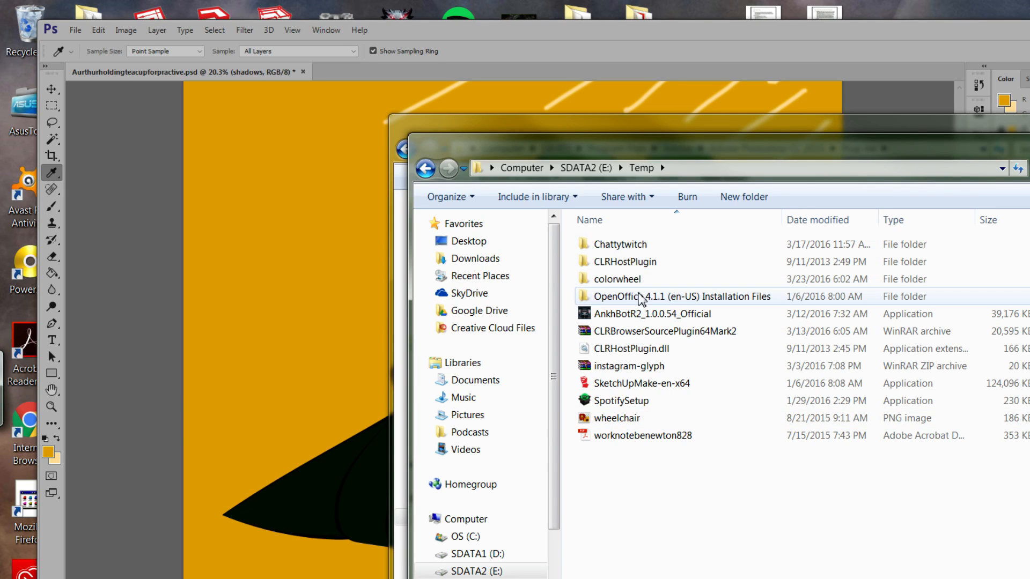
double_click(645, 280)
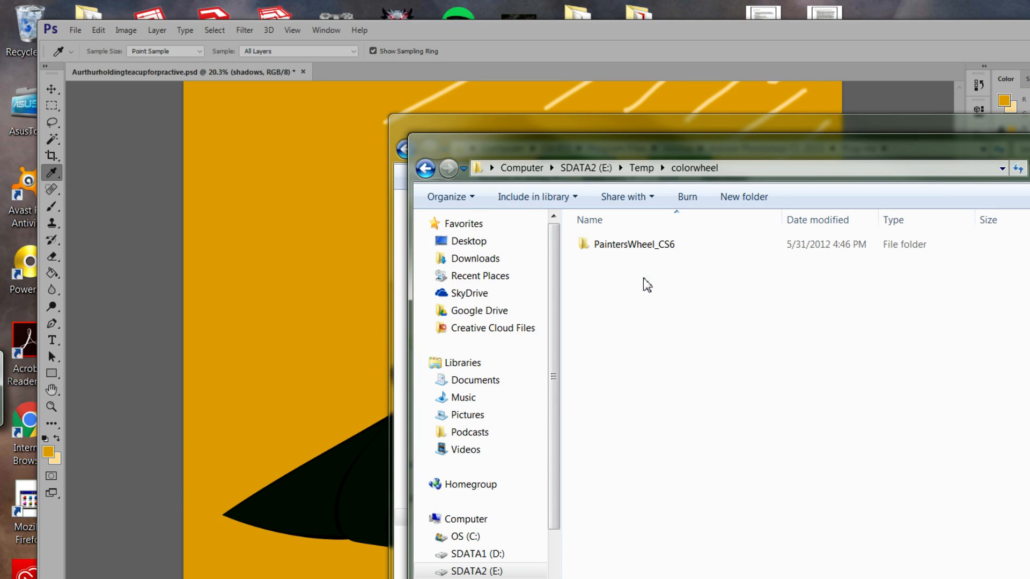
Copy PaintersWheel_CS6 and paste it into the Plug-ins folder, then close that window.
left_click(637, 253)
right_click(634, 248)
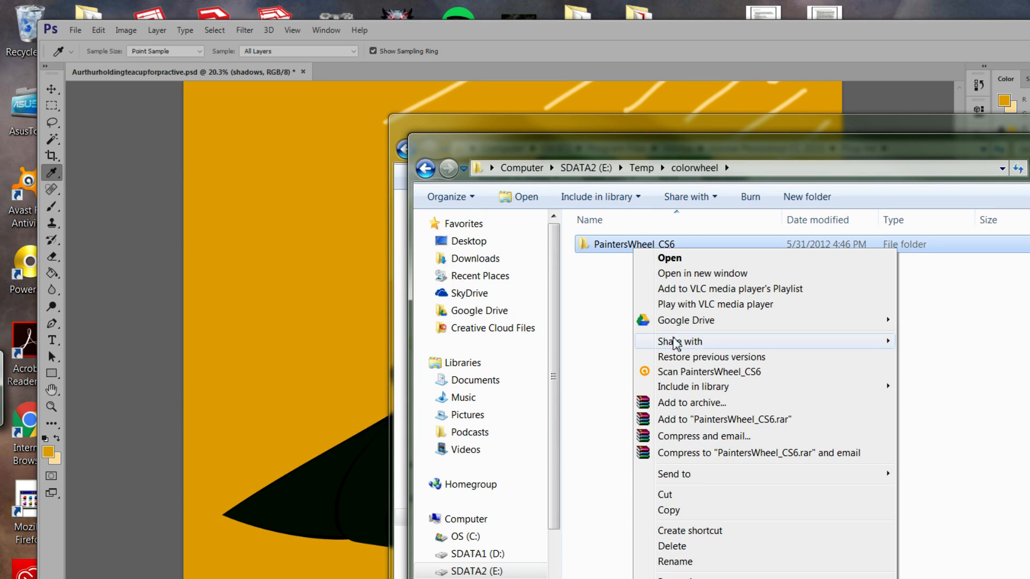
left_click(706, 511)
left_click(586, 126)
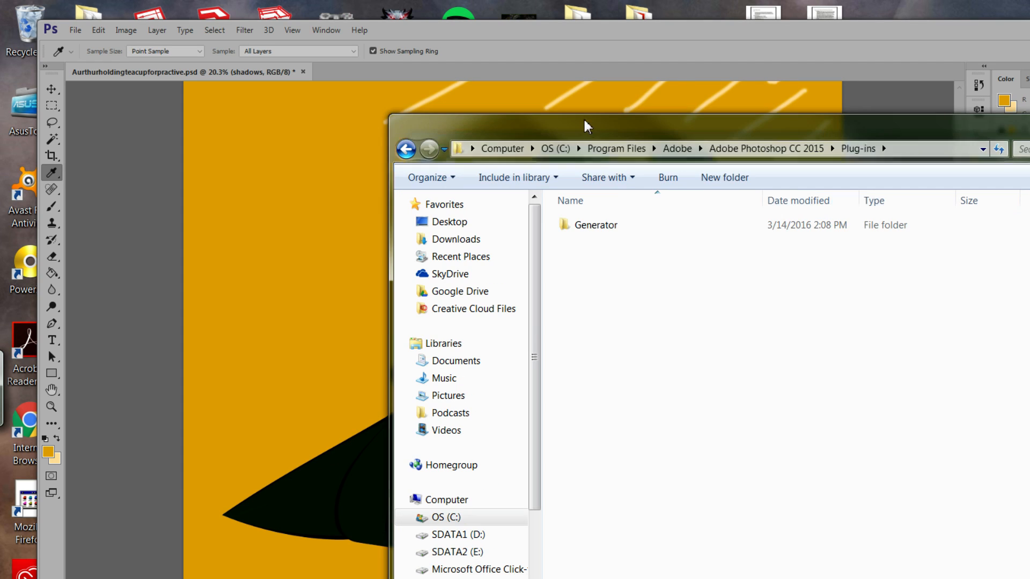
right_click(682, 323)
left_click(717, 420)
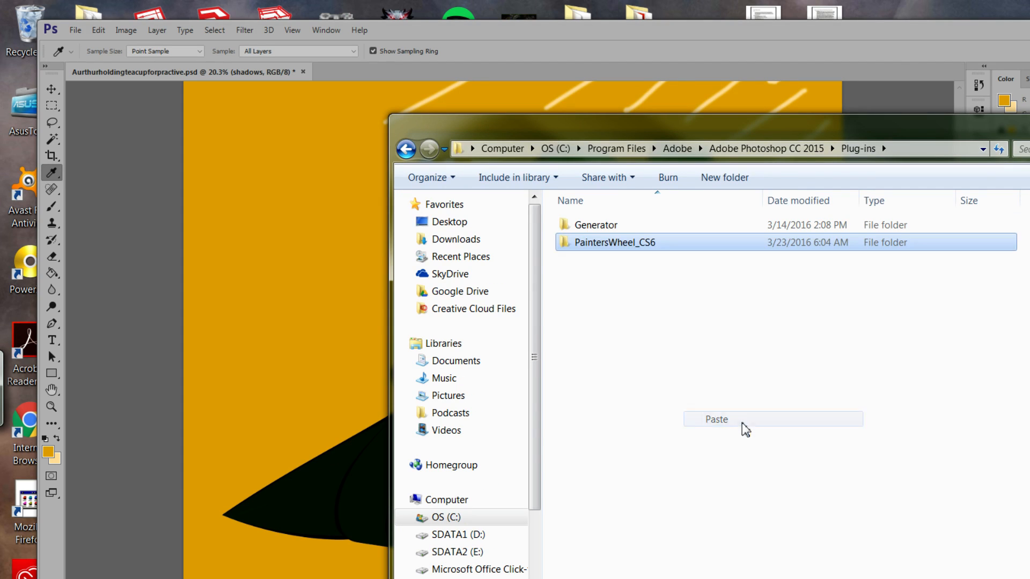
key("alt+F4")
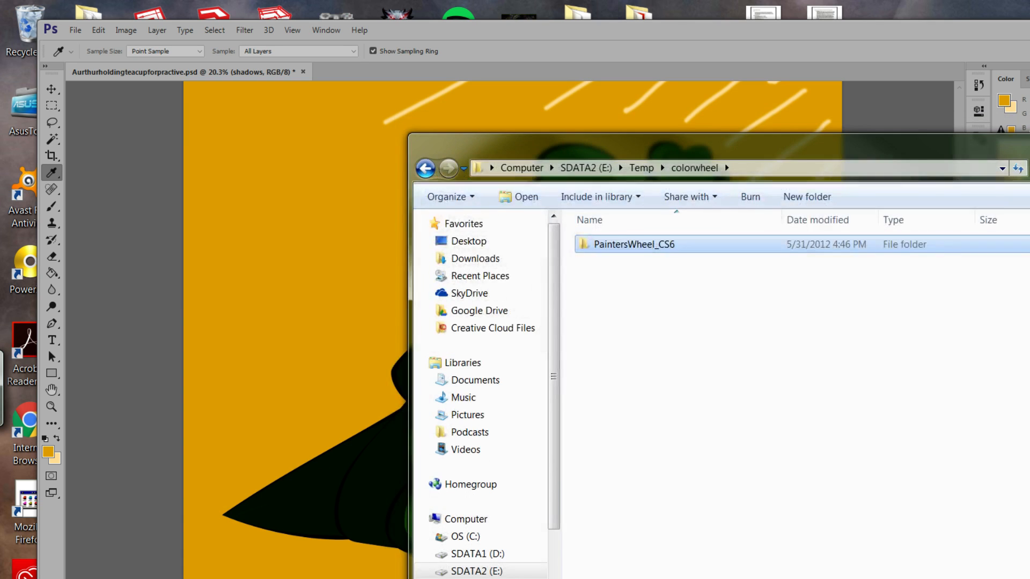
Close the colorwheel folder window and the README notes.
key("alt+F4")
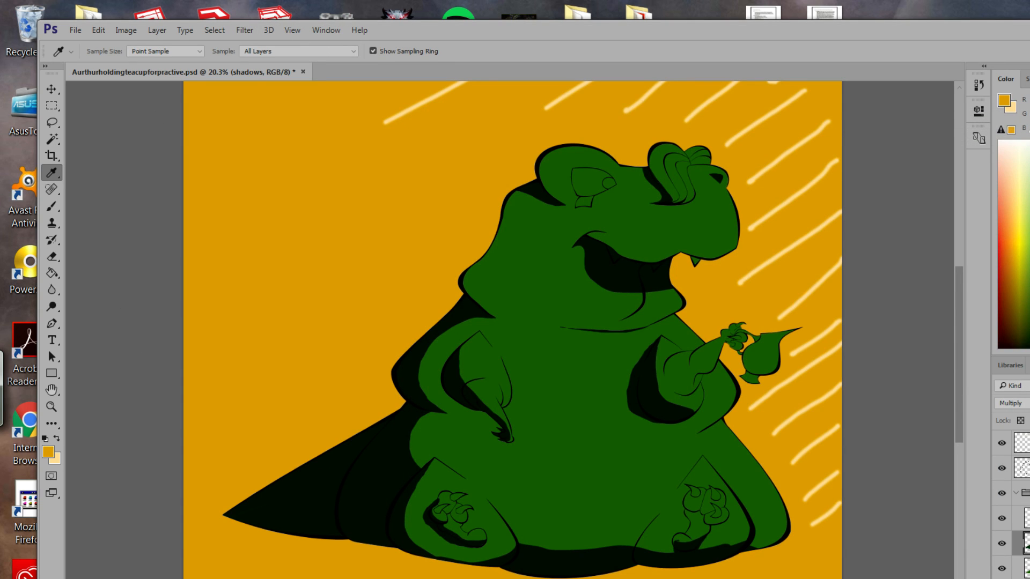
key("alt+Tab")
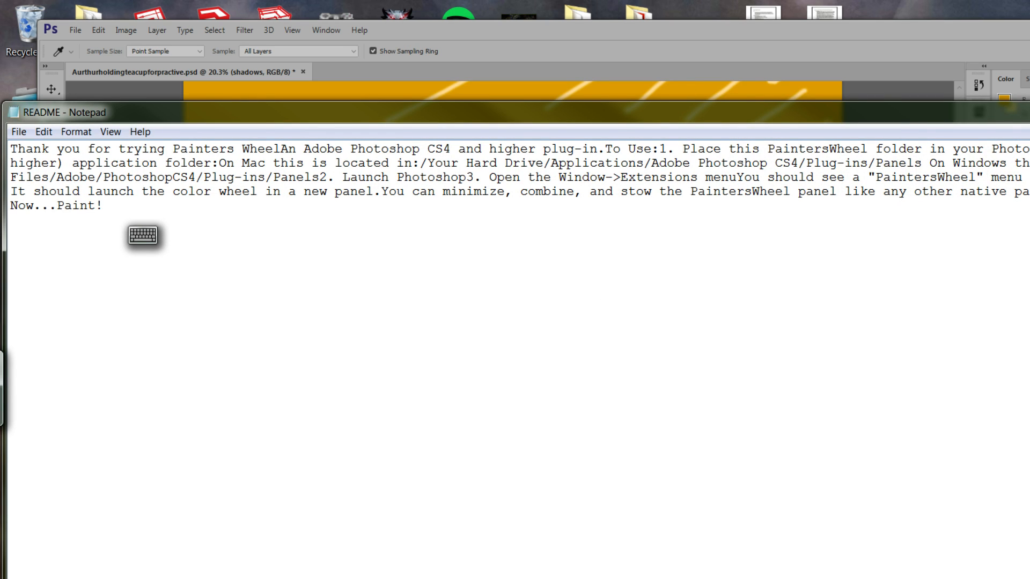
key("alt+F4")
Look under Window > Extensions for PaintersWheel, opening and then collapsing the Recent Files panel.
left_click(327, 30)
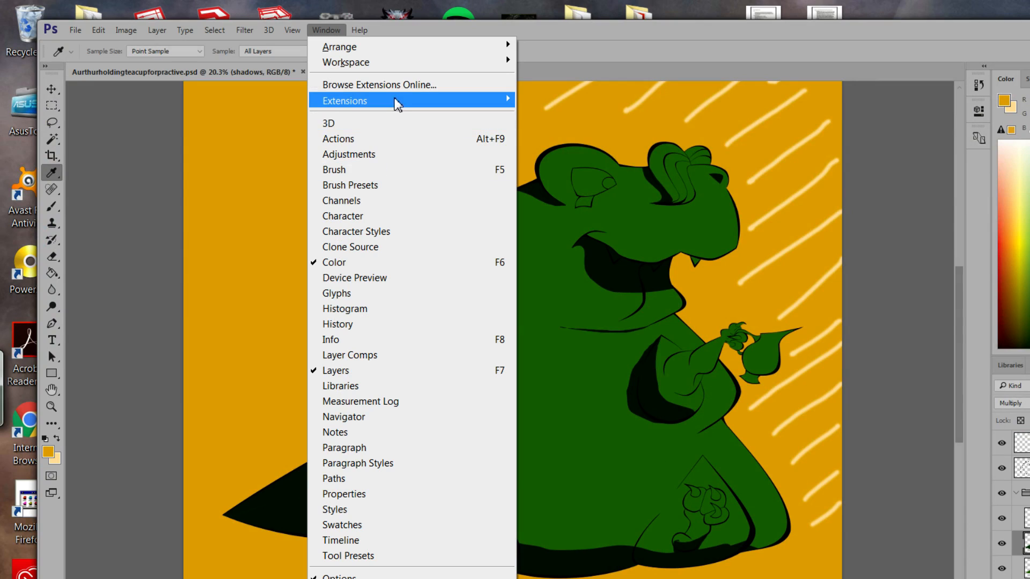
mouse_move(397, 104)
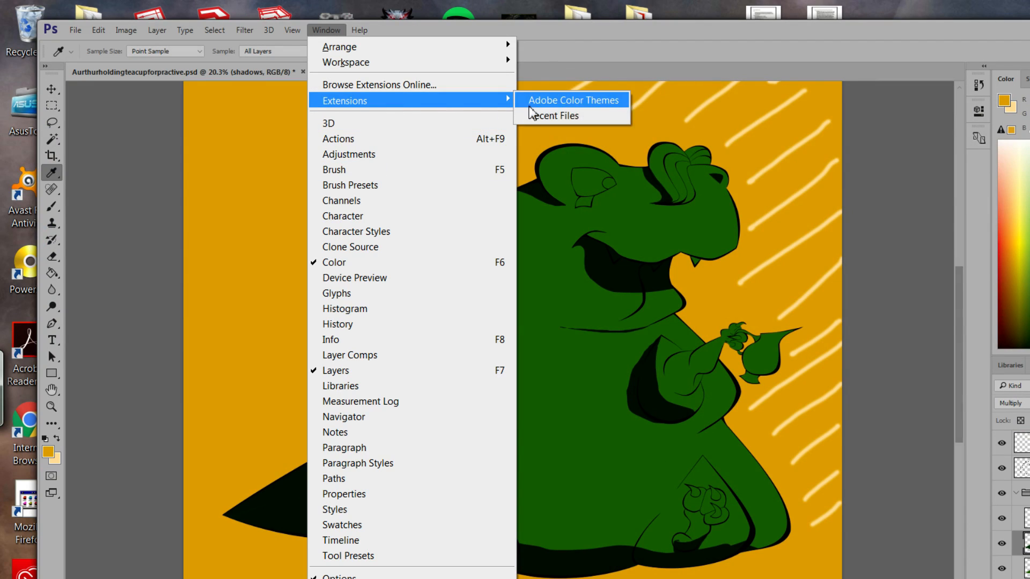
left_click(577, 119)
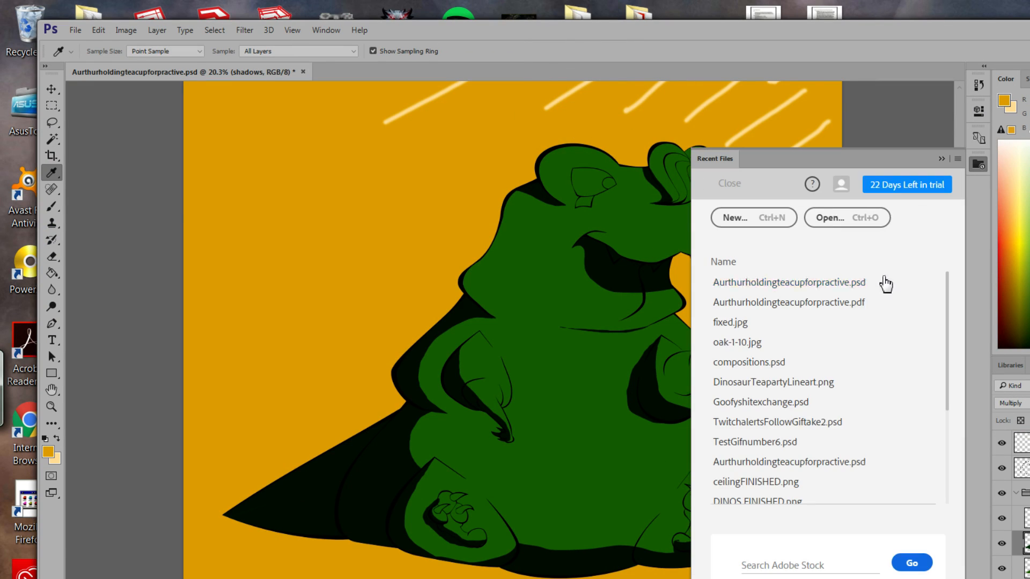
left_click(942, 158)
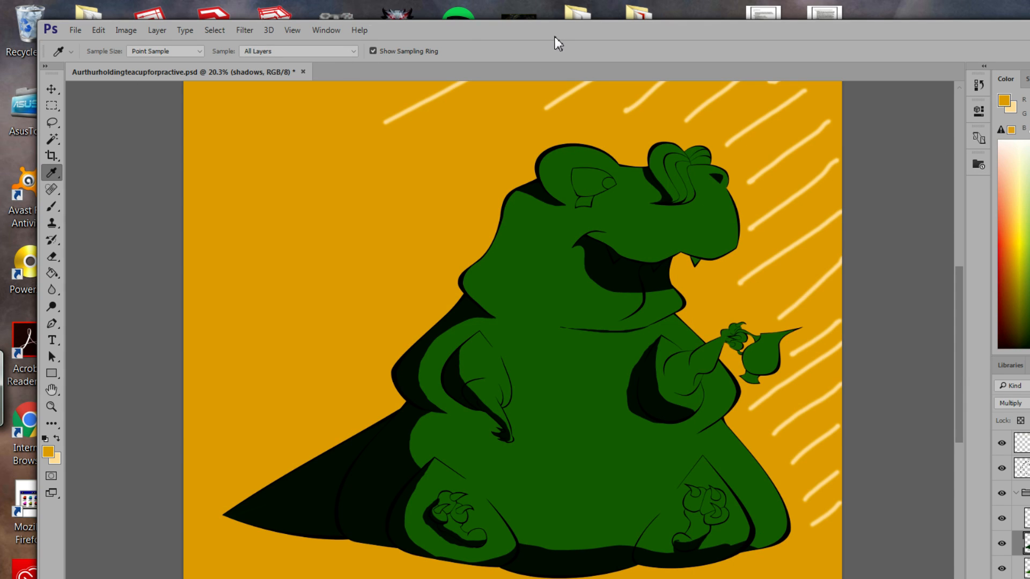
left_click(75, 30)
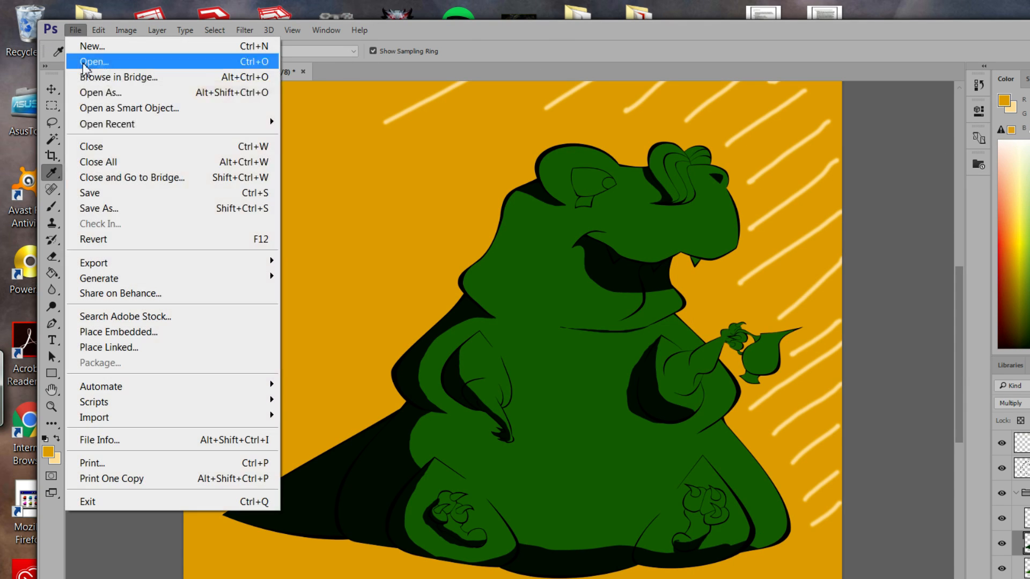
Save Aurthurholdingteacupforpractive.psd, close it, and relaunch Photoshop CC 2015 from the Start menu.
left_click(101, 195)
key("ctrl+w")
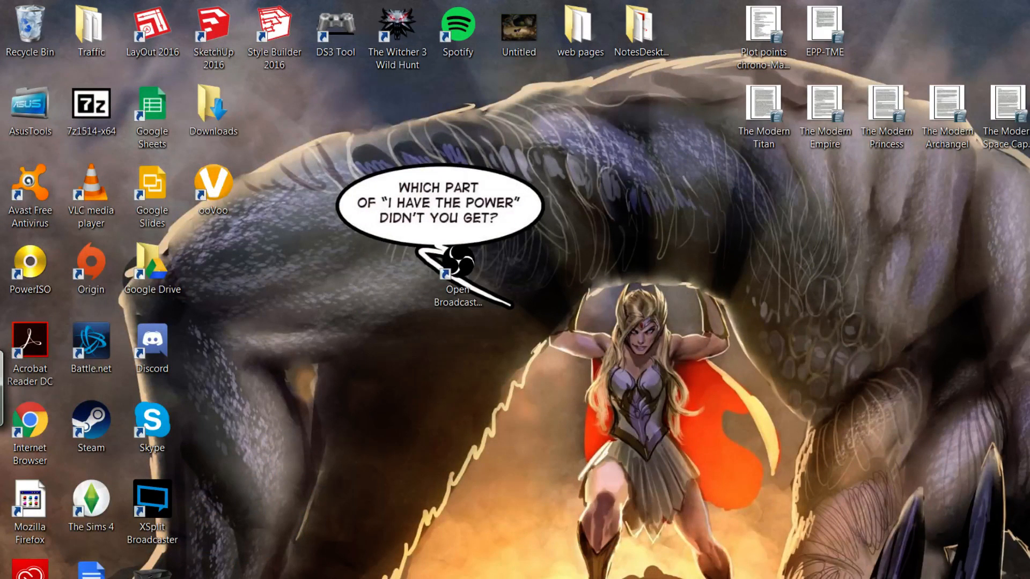
key("super")
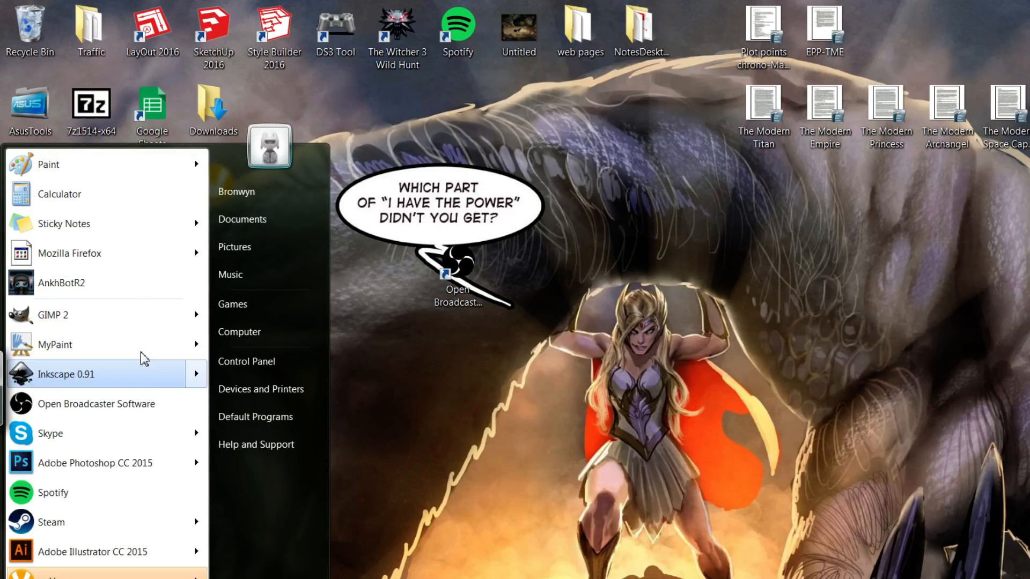
left_click(129, 463)
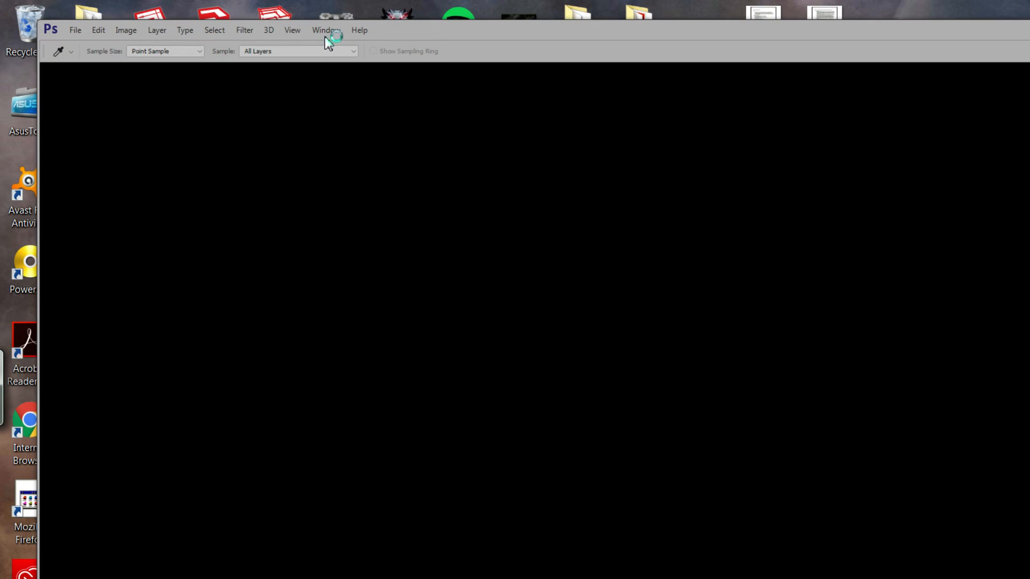
Check Window > Extensions again for PaintersWheel, then restore the README Notepad window.
left_click(325, 35)
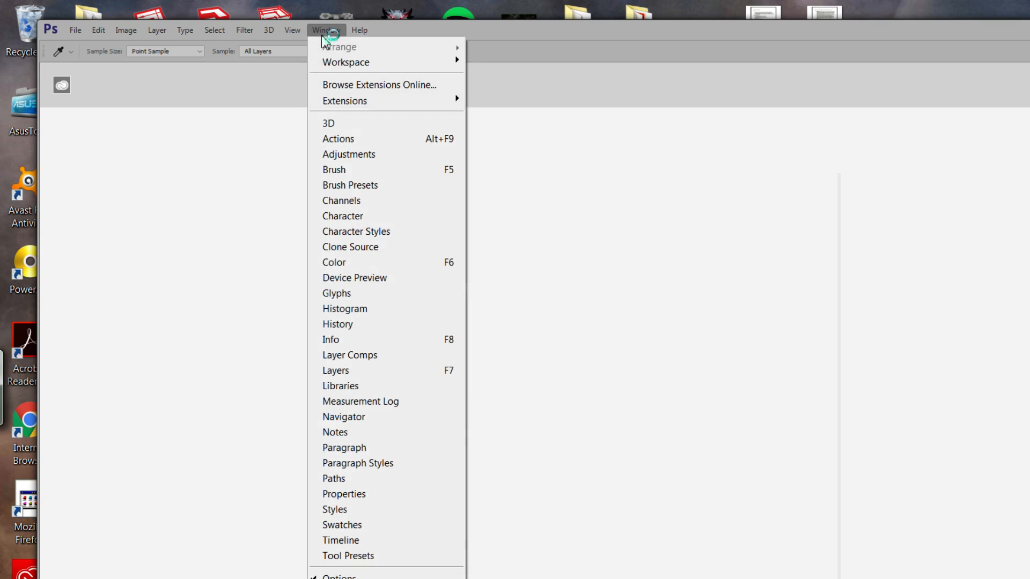
mouse_move(370, 102)
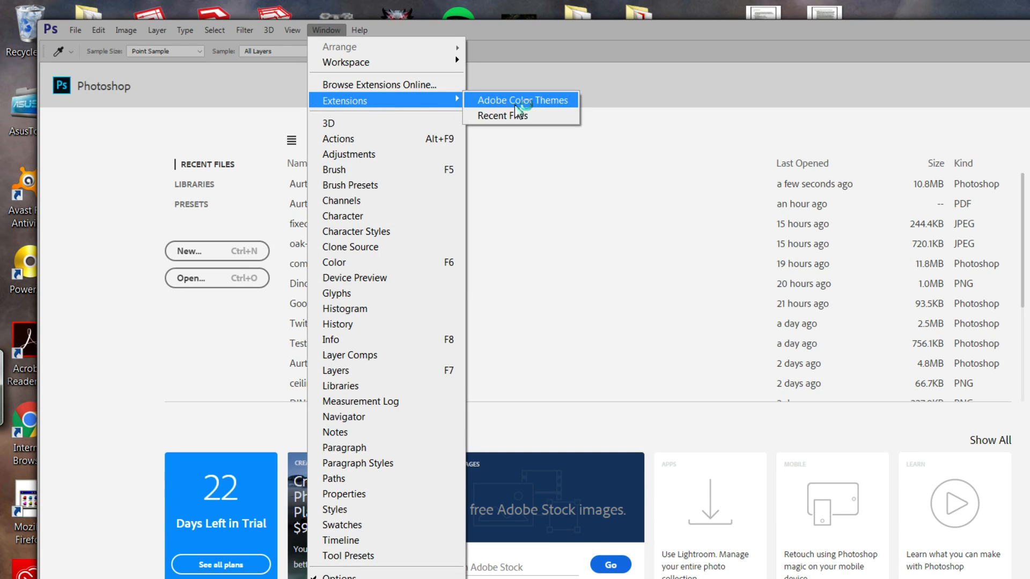
left_click(507, 118)
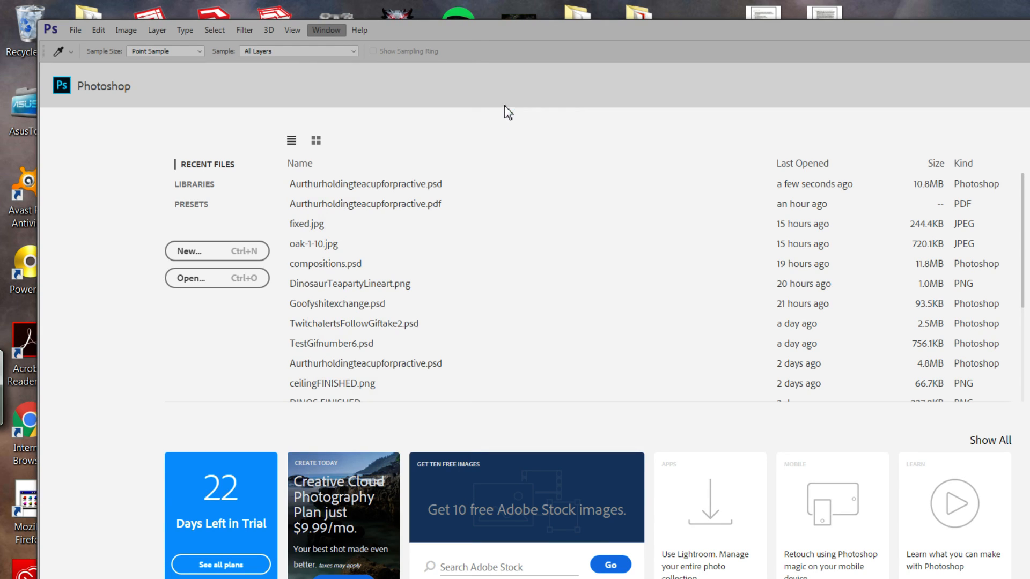
left_click(317, 28)
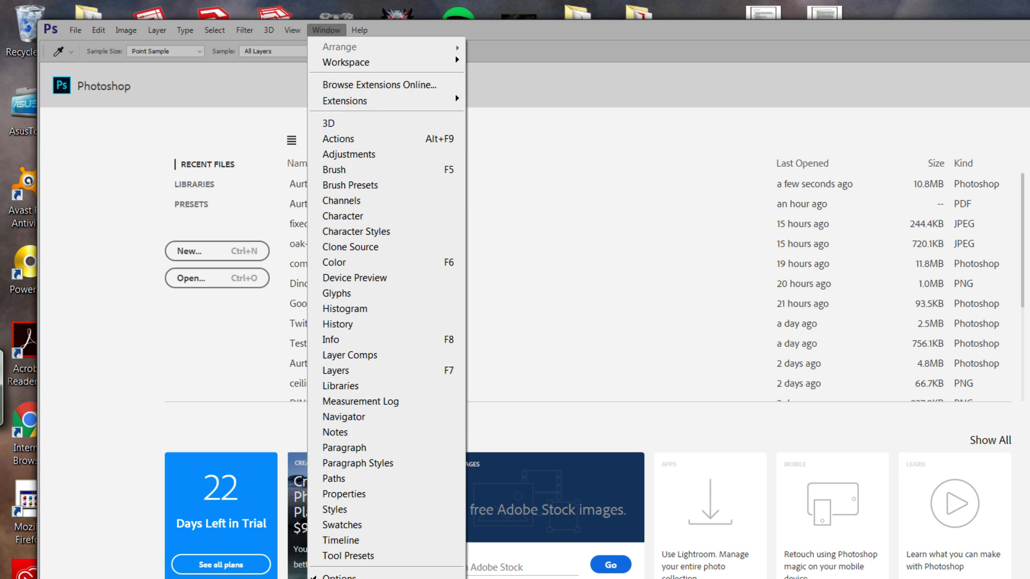
left_click(419, 578)
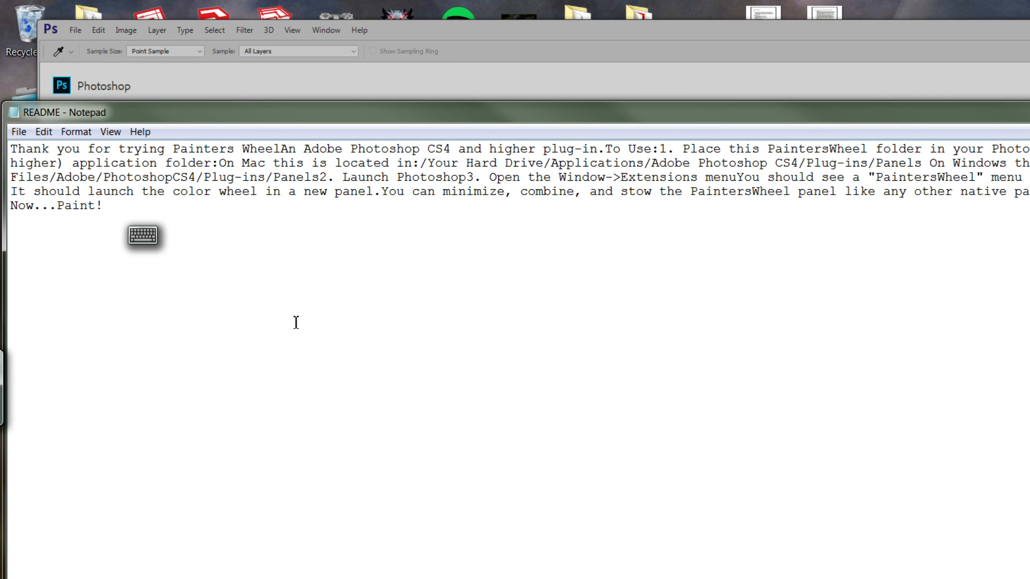
Open a file browser at C: > Program Files > Adobe > Adobe Photoshop CC 2015 > Plug-ins.
key("super")
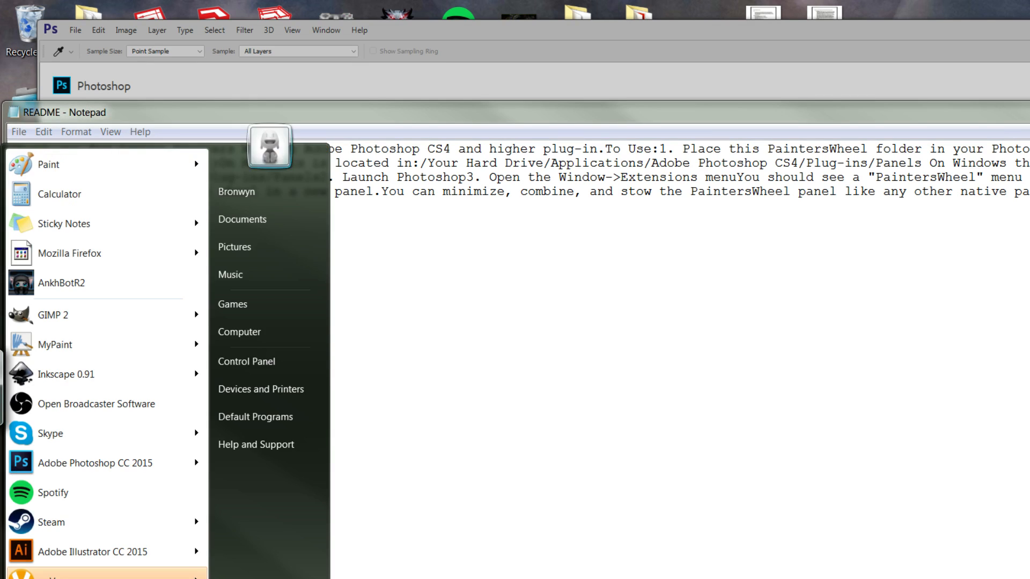
key("super")
left_click(528, 16)
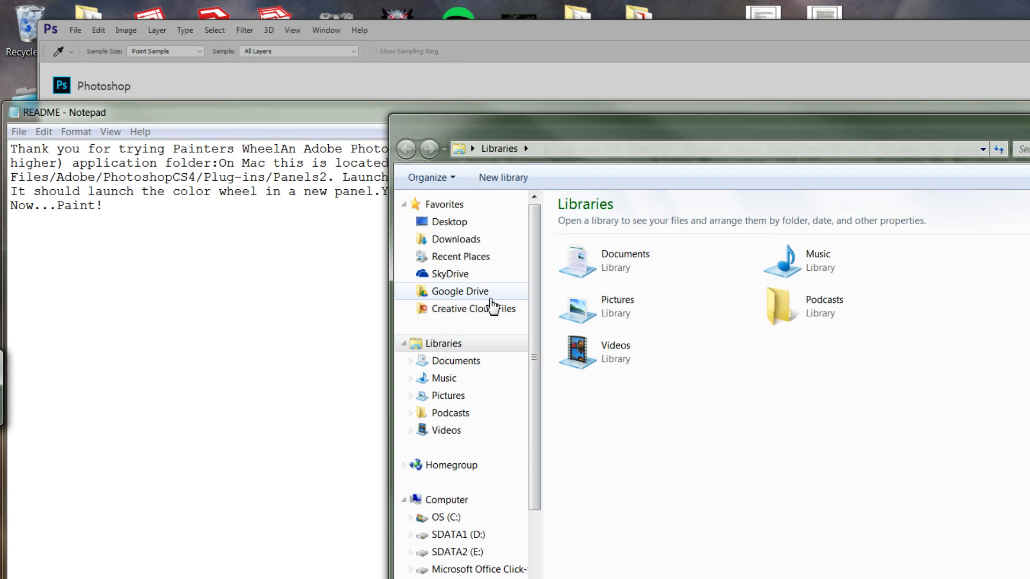
left_click(488, 556)
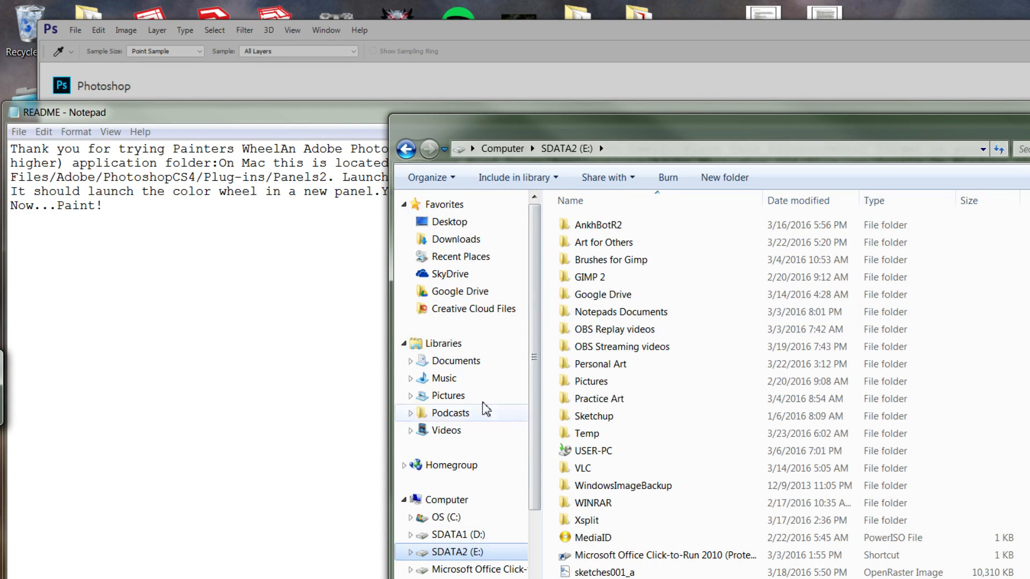
left_click(448, 518)
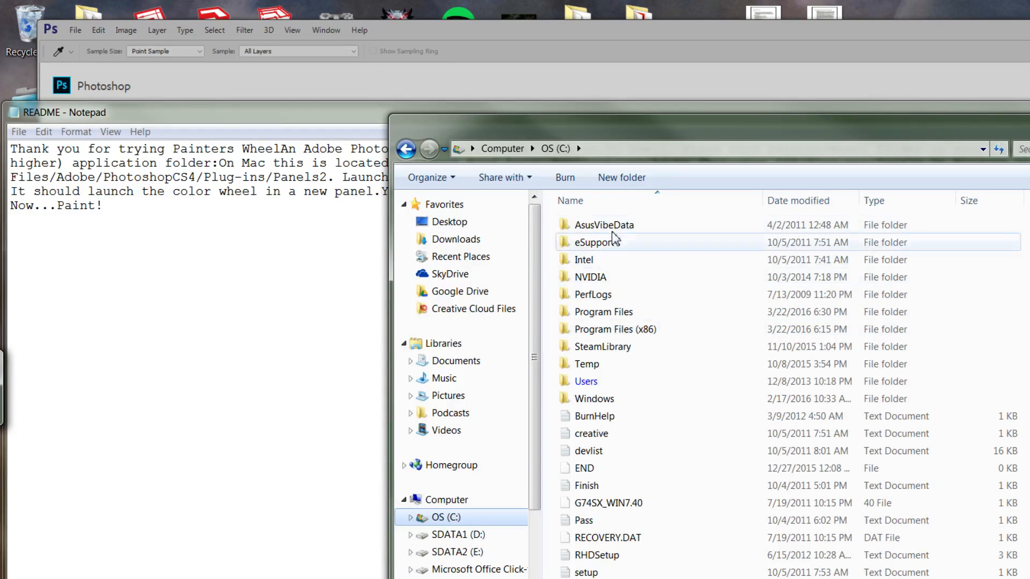
double_click(621, 311)
double_click(589, 225)
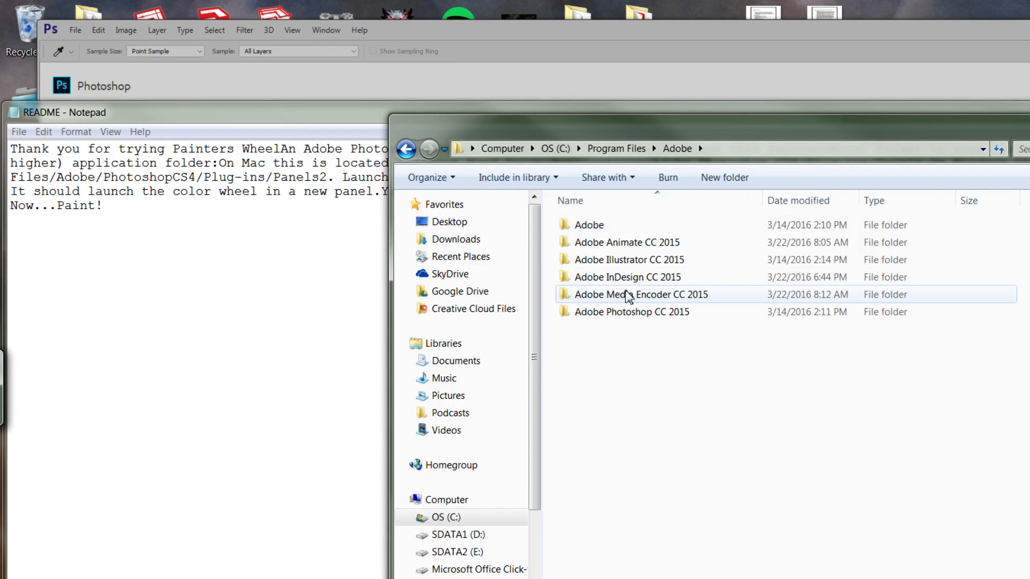
double_click(649, 314)
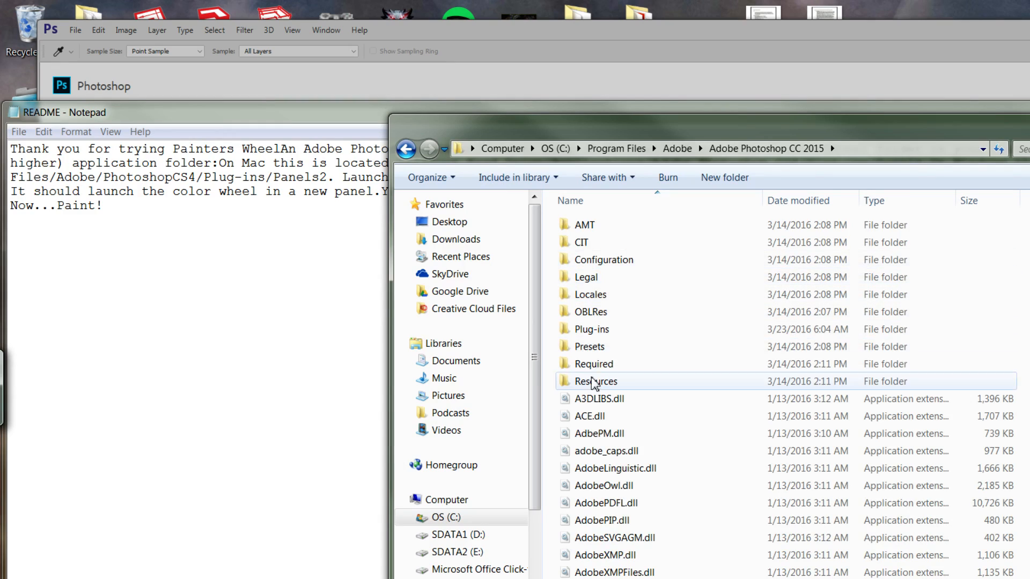
double_click(588, 329)
Inspect the Generator and PaintersWheel_CS6 folders' files, then bring the README forward.
right_click(626, 242)
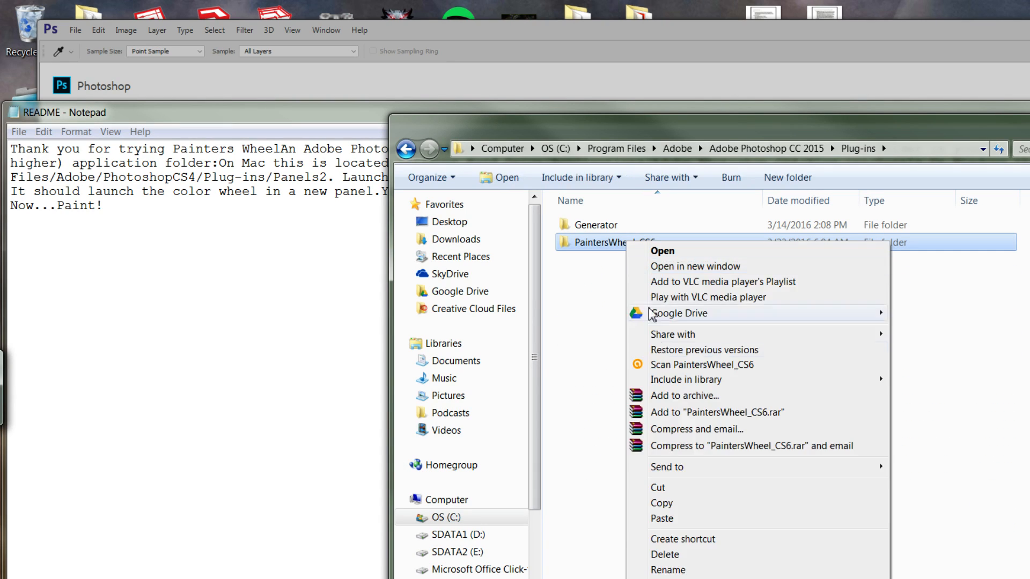
left_click(680, 488)
double_click(604, 228)
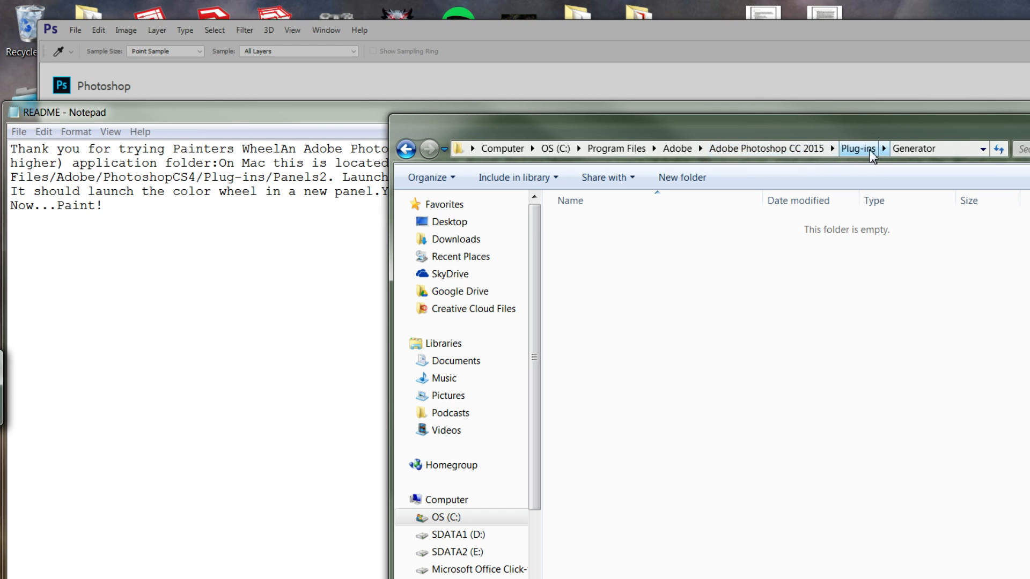
left_click(857, 154)
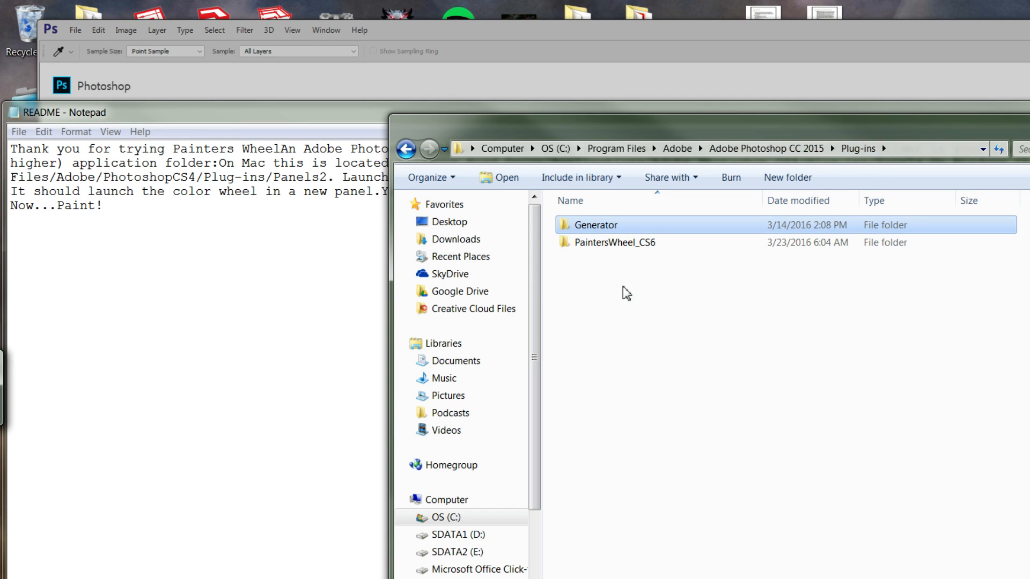
double_click(626, 246)
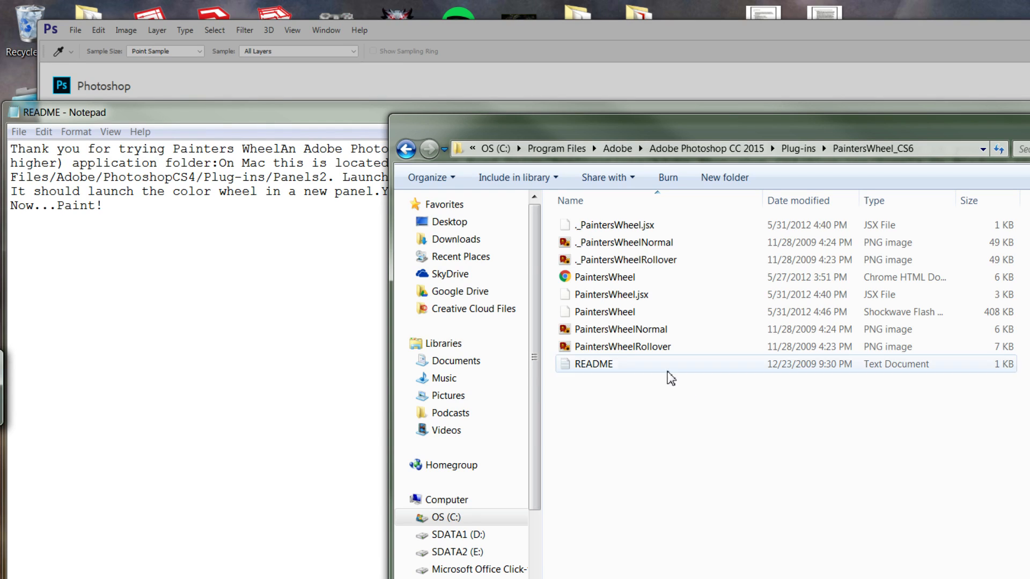
left_click(405, 153)
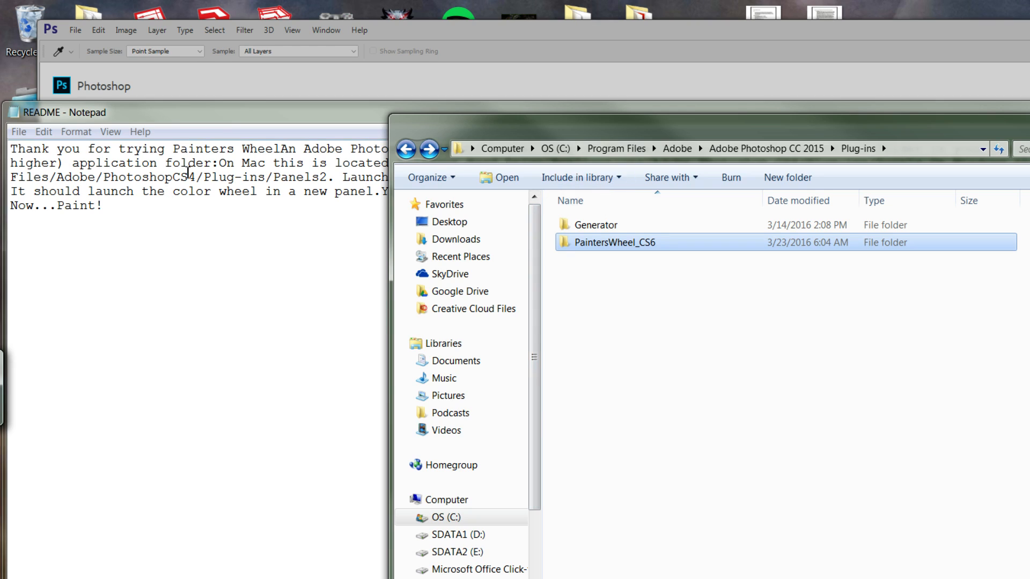
double_click(217, 111)
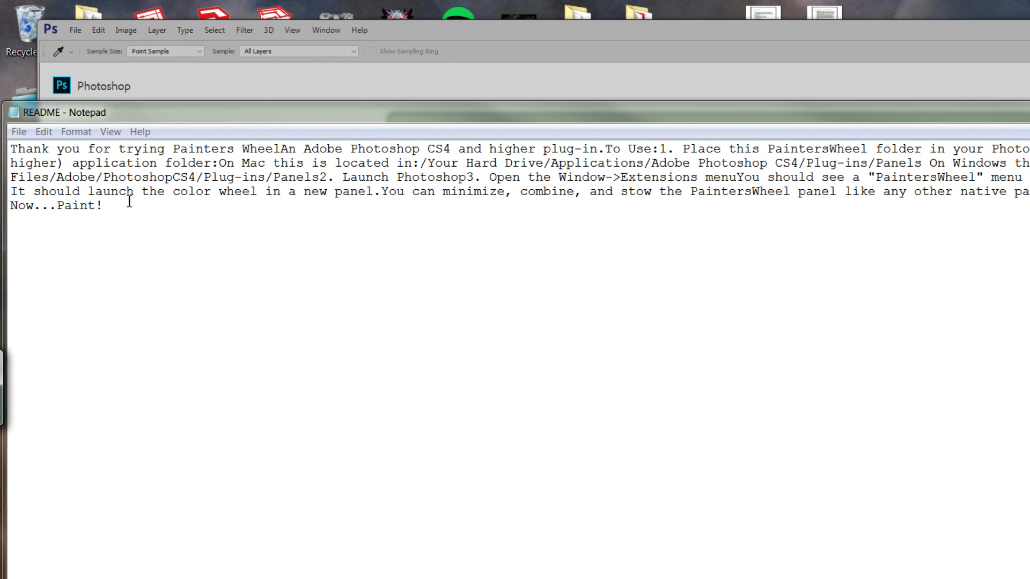
Switch back to the Plug-ins folder window and go up to Adobe Photoshop CC 2015.
left_click(520, 30)
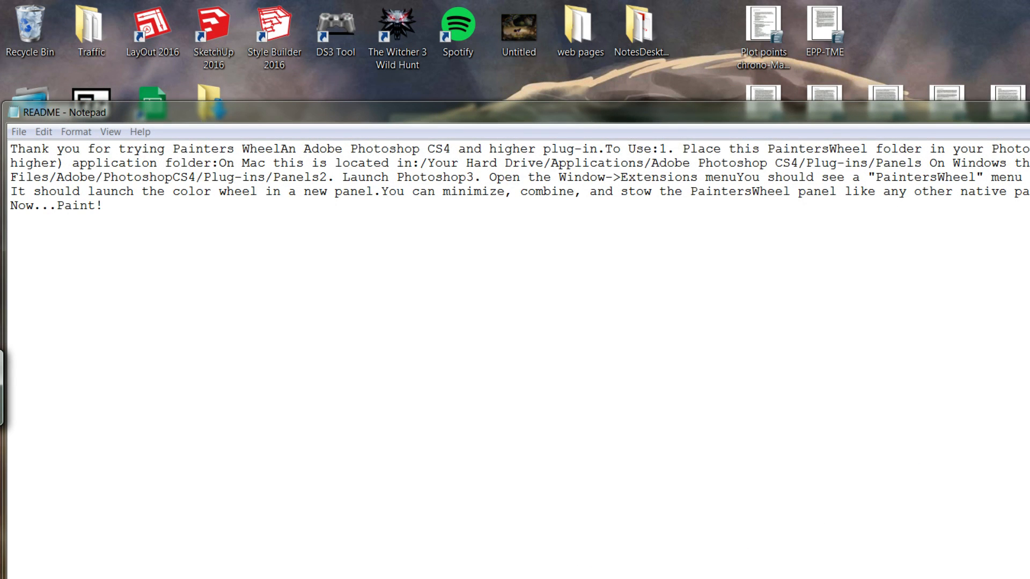
key("alt+Tab")
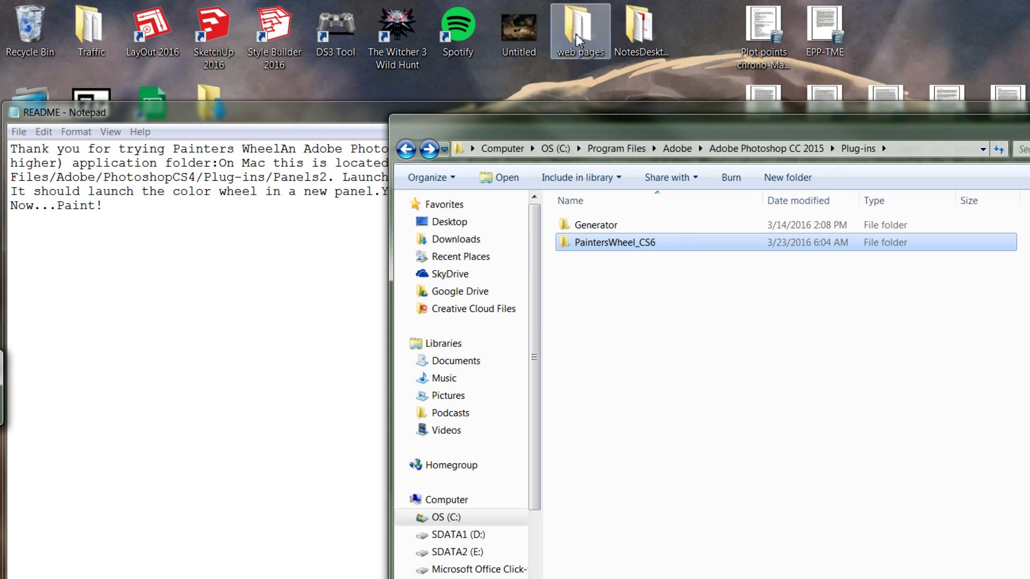
left_click(786, 150)
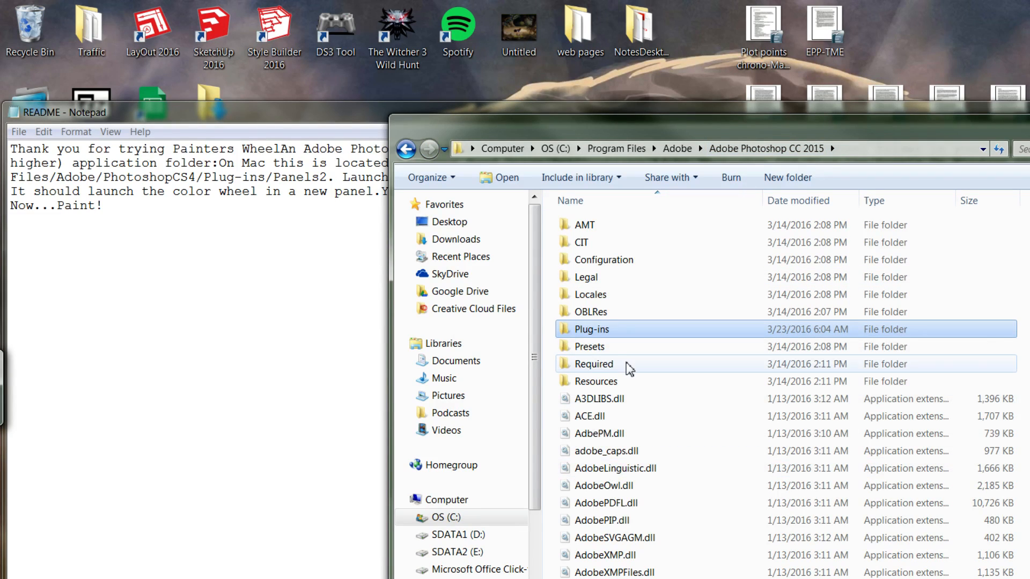
Scroll through the Photoshop CC 2015 folder, select SDATA2 (E:), and restart Explorer after it crashes.
scroll(627, 368, "down", 1)
scroll(629, 368, "up", 1)
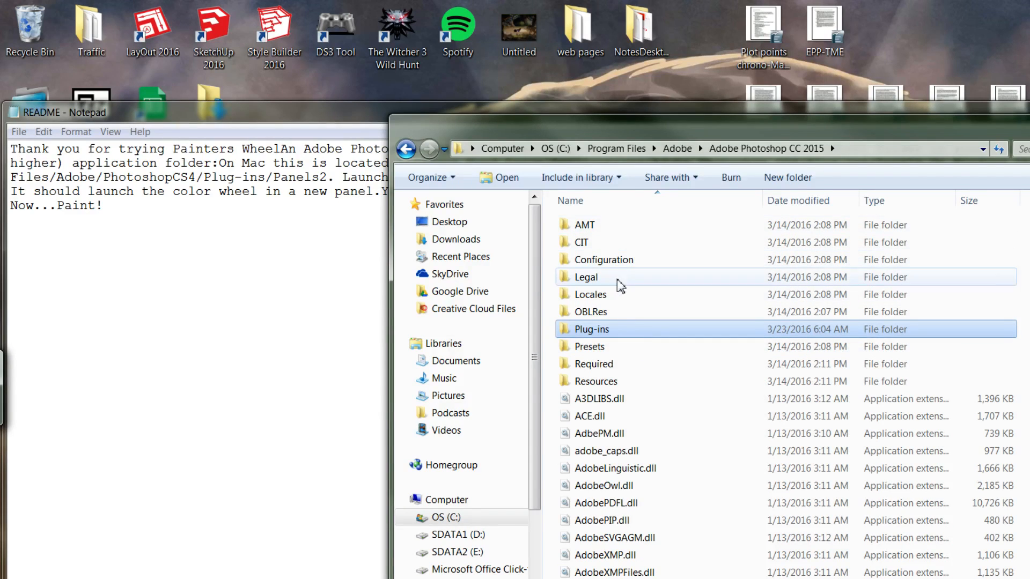
scroll(622, 385, "down", 15)
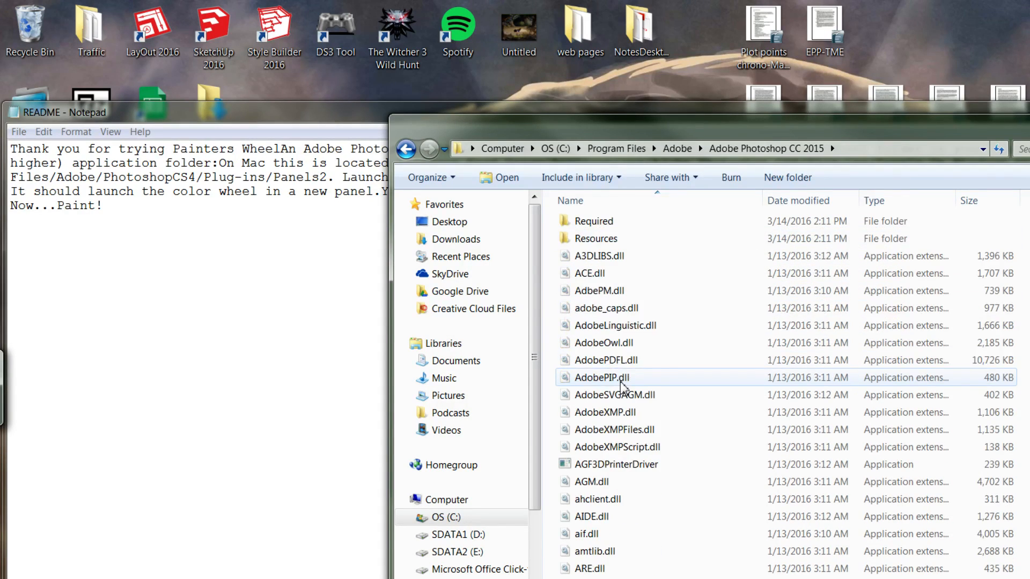
scroll(617, 385, "down", 5)
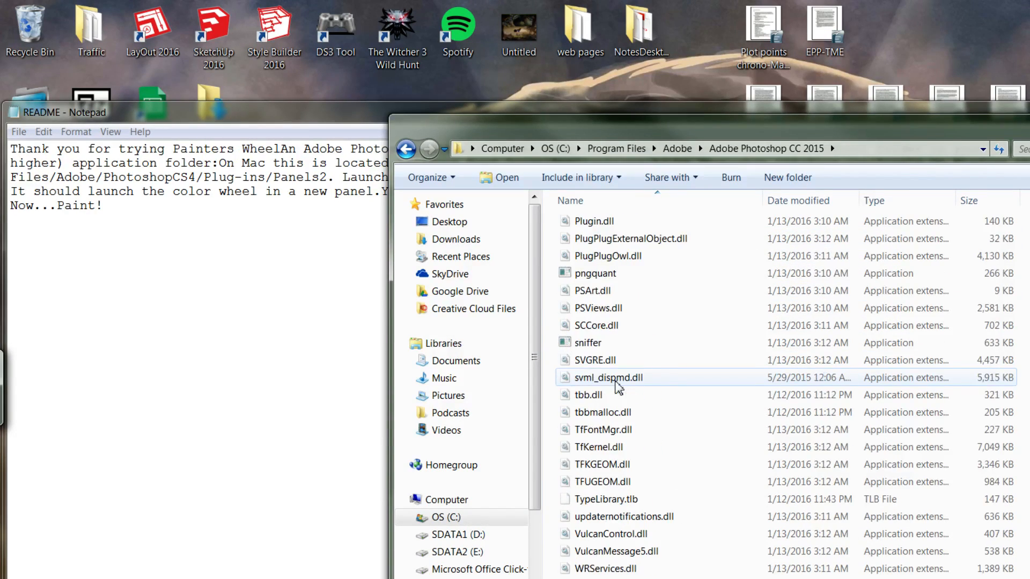
scroll(617, 385, "up", 7)
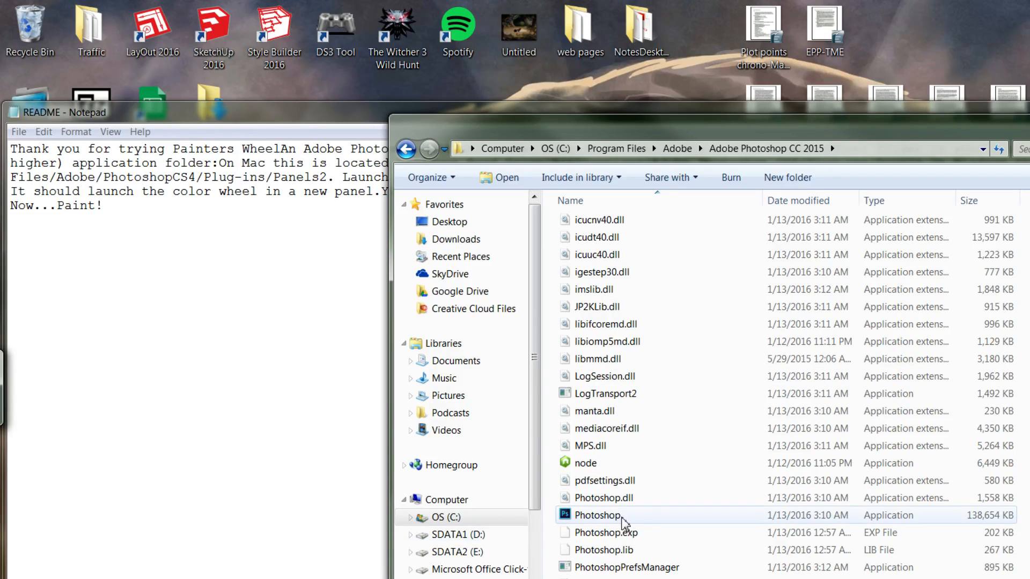
scroll(638, 519, "down", 3)
scroll(641, 519, "up", 3)
scroll(643, 518, "up", 15)
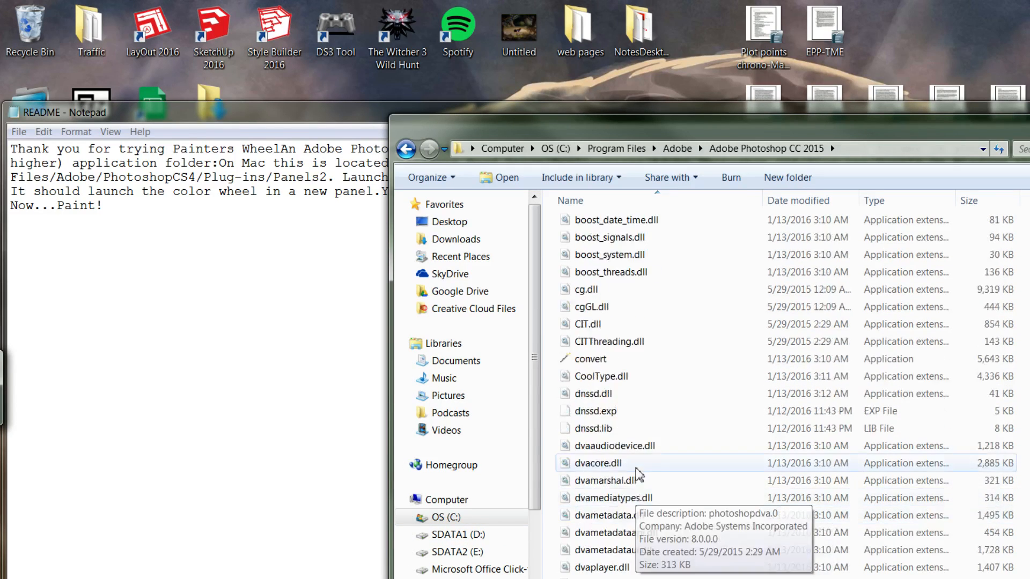
left_click(489, 554)
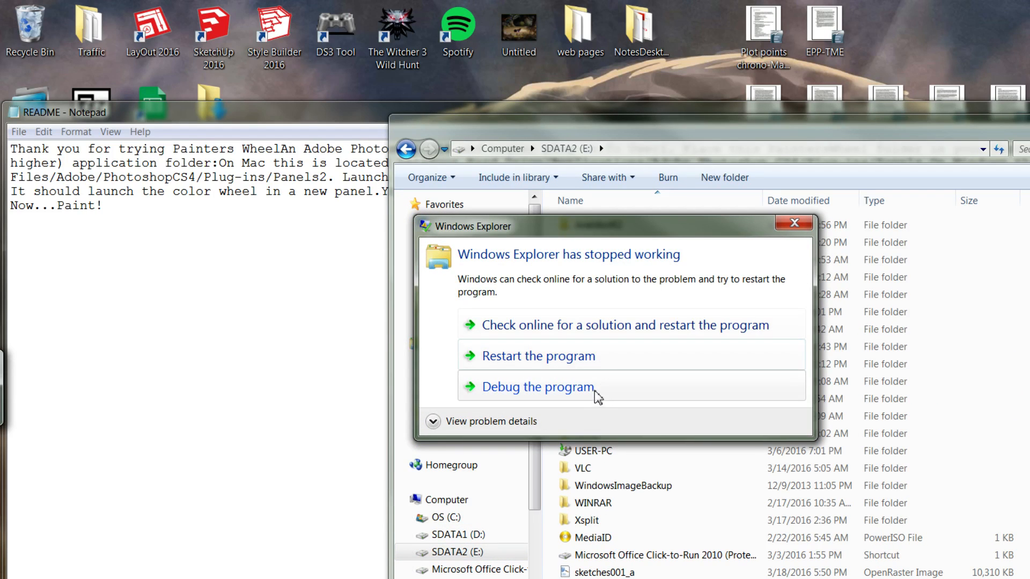
left_click(594, 358)
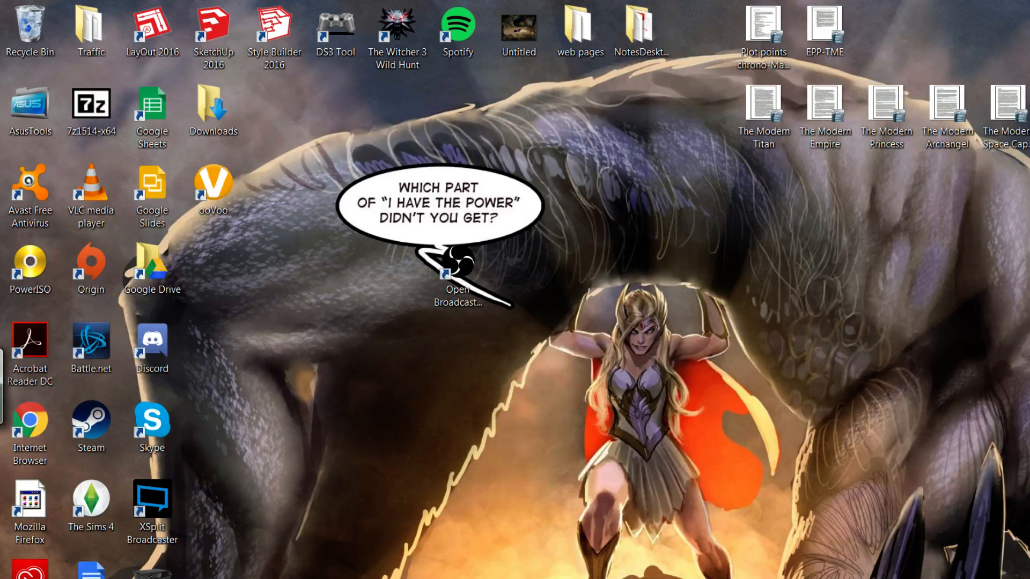
Delete the colorwheel folder from SDATA2 (E:) > Temp.
key("super+e")
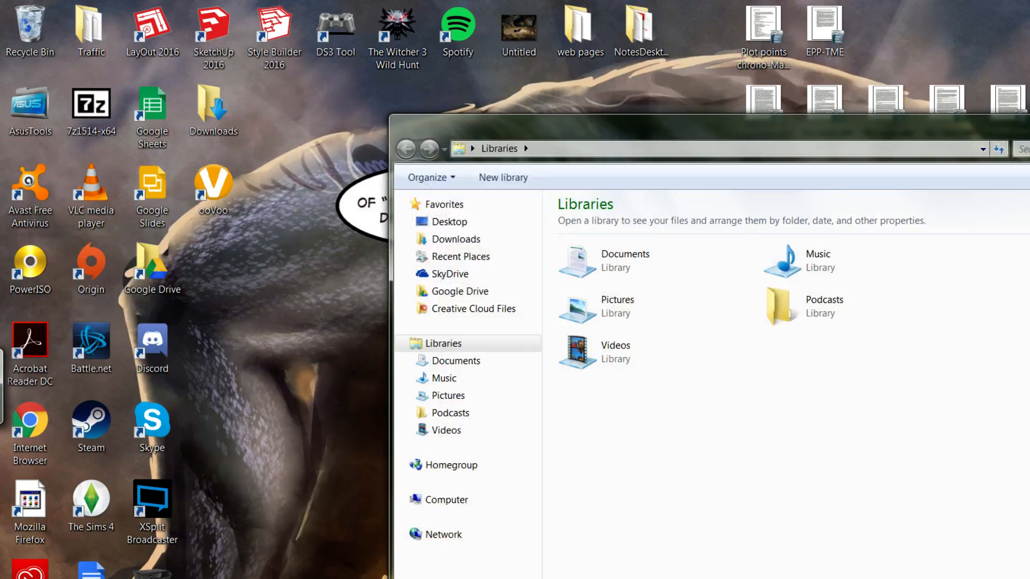
left_click(508, 558)
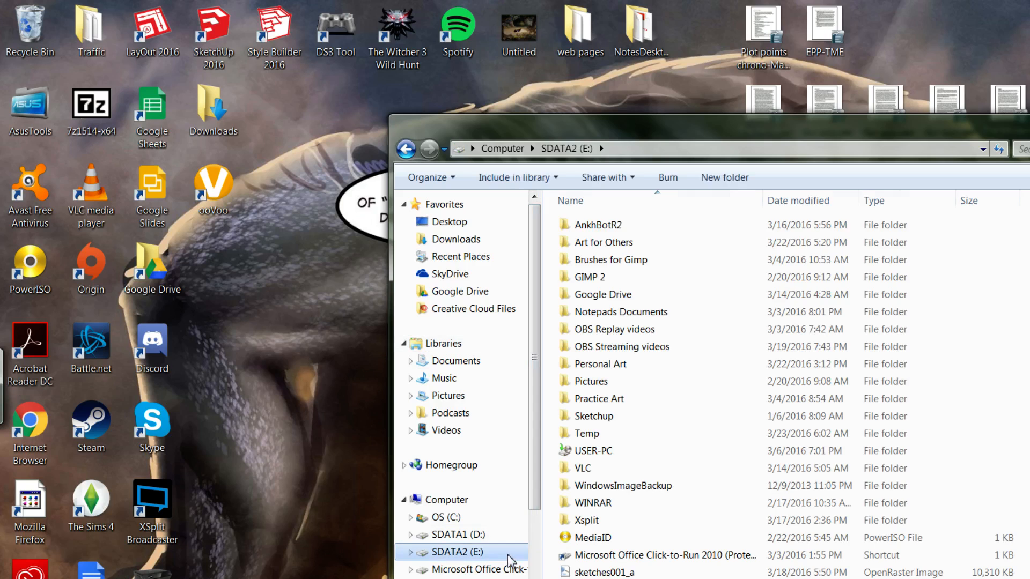
left_click(597, 434)
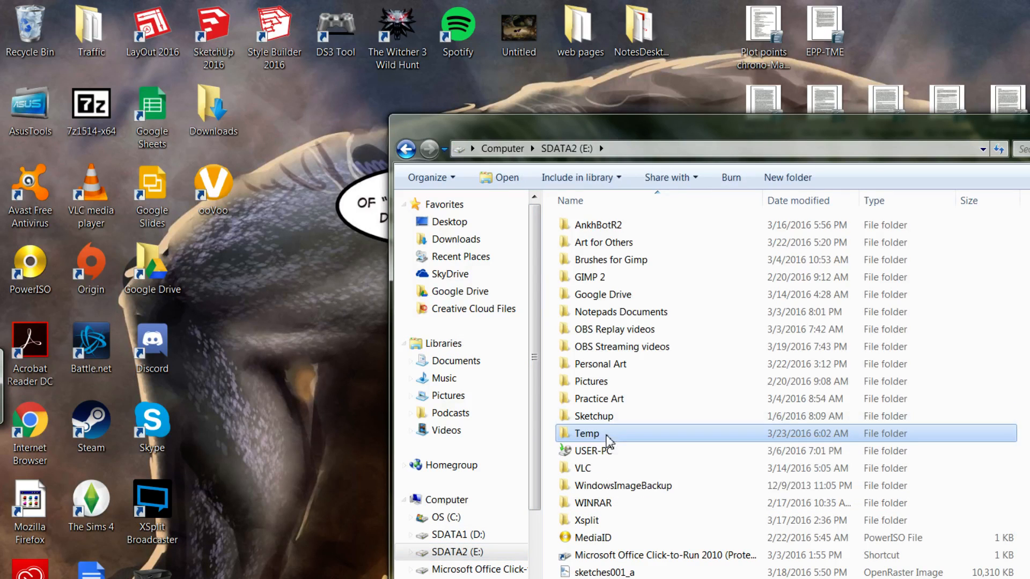
double_click(601, 433)
left_click(594, 261)
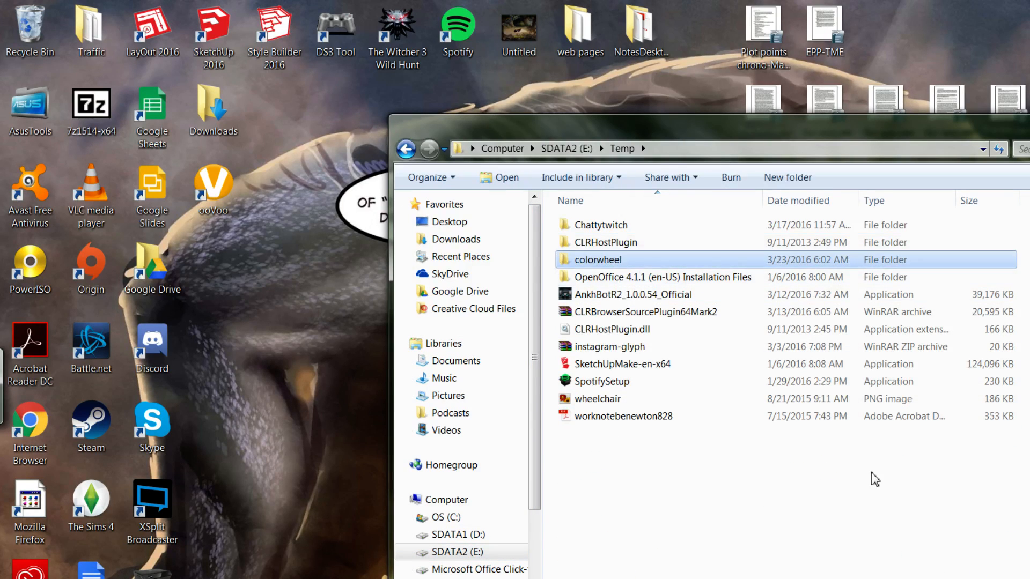
key("Delete")
left_click(671, 412)
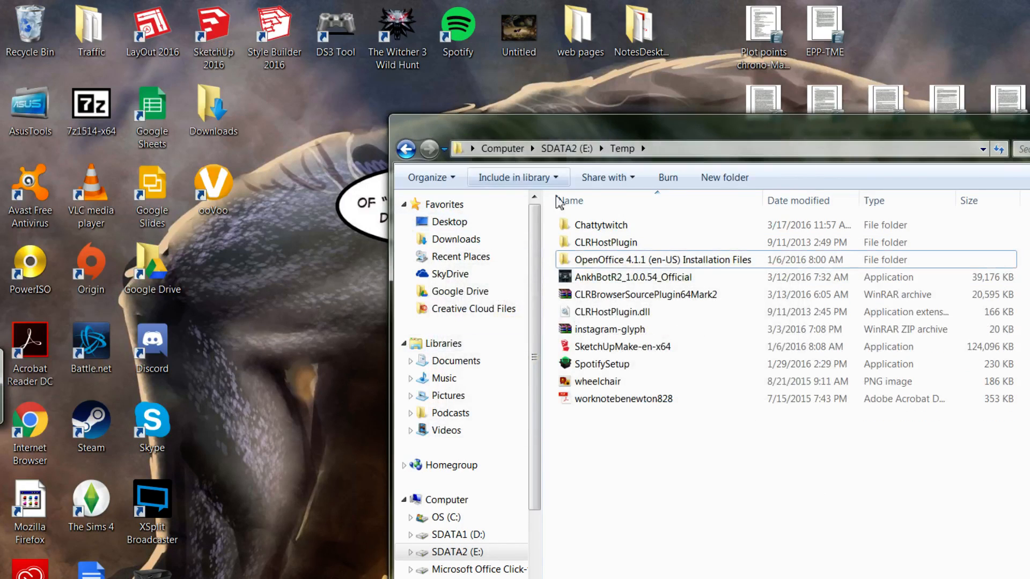
left_click(567, 148)
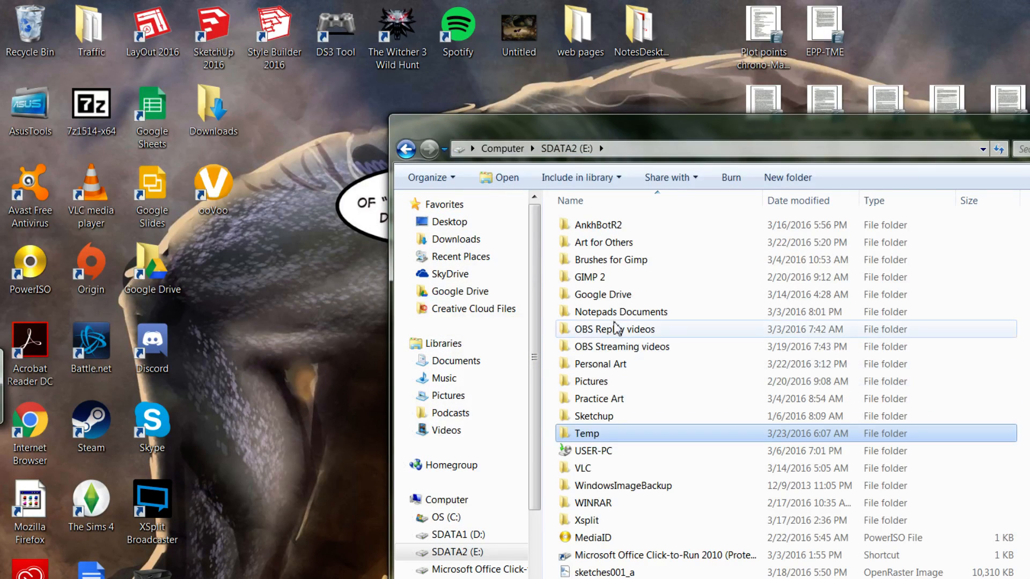
left_click(612, 369)
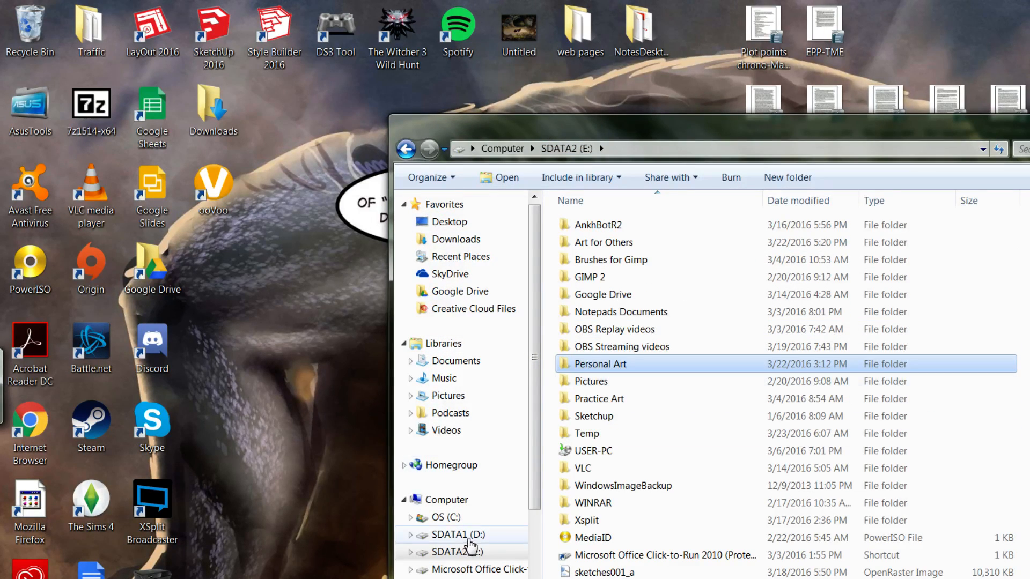
Delete PaintersWheel_CS6 from Adobe Photoshop CC 2015's Plug-ins folder and close the window.
left_click(445, 518)
left_click(629, 313)
double_click(629, 312)
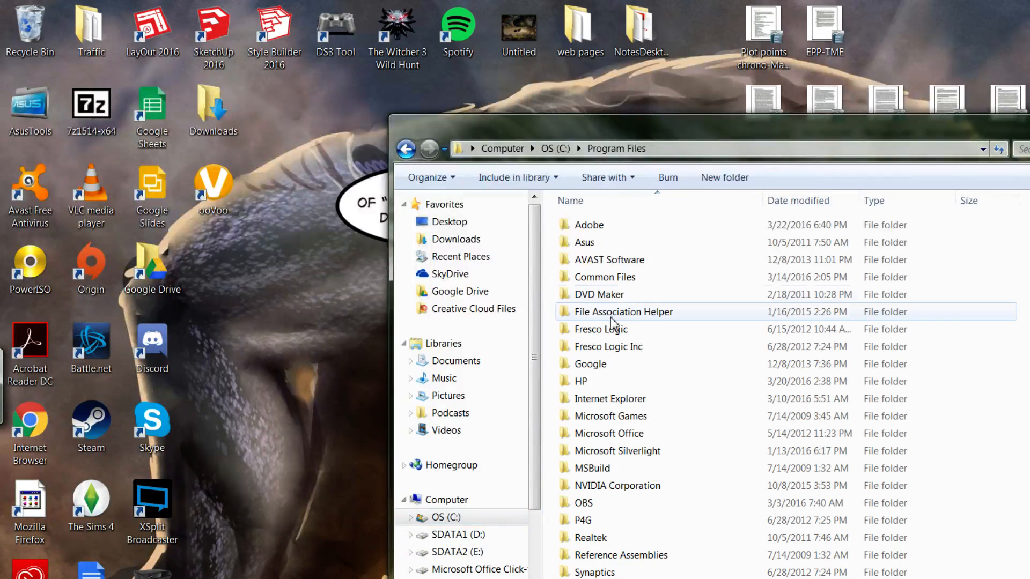
double_click(614, 228)
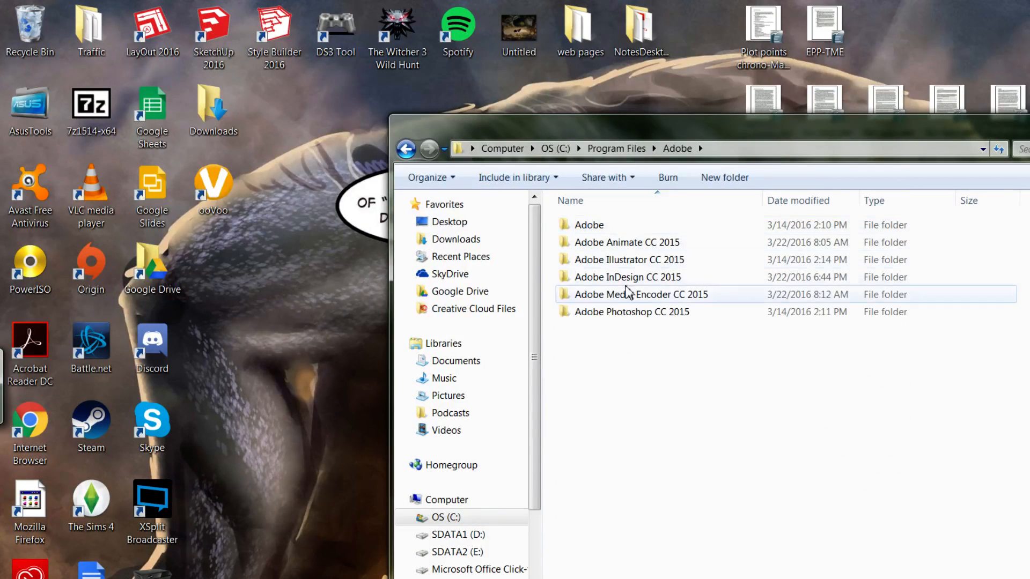
double_click(633, 313)
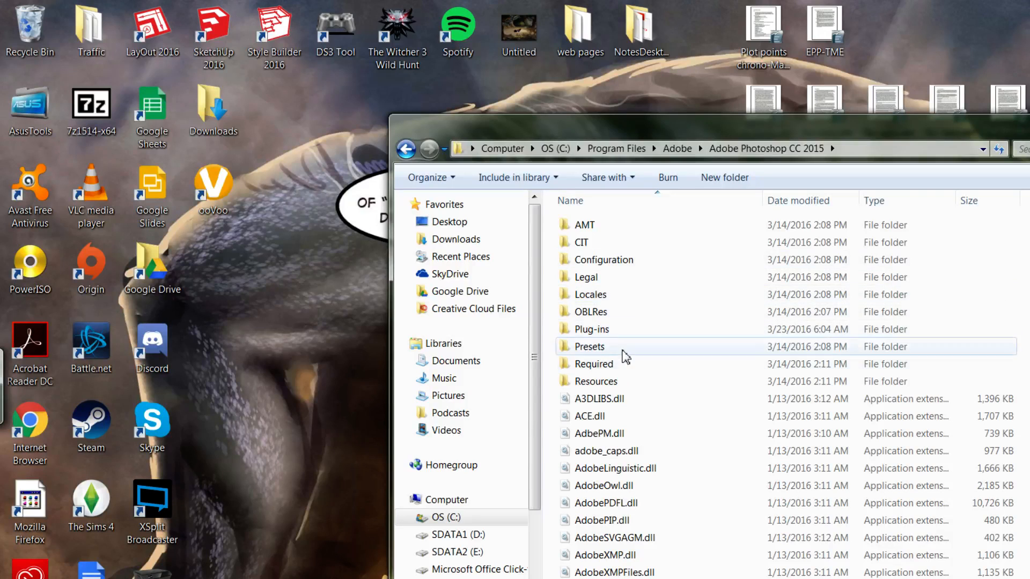
double_click(626, 330)
left_click(657, 244)
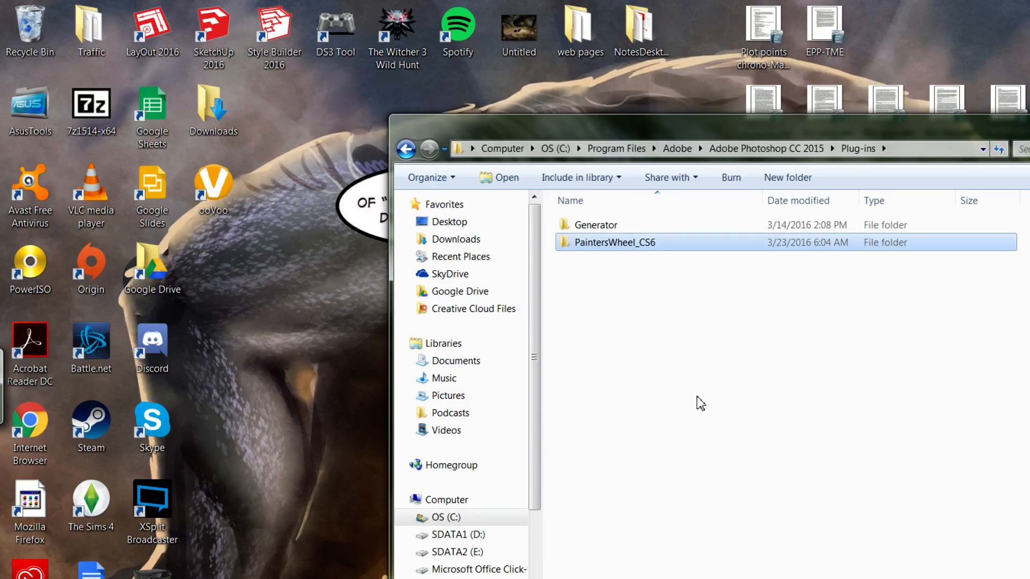
key("Delete")
left_click(686, 406)
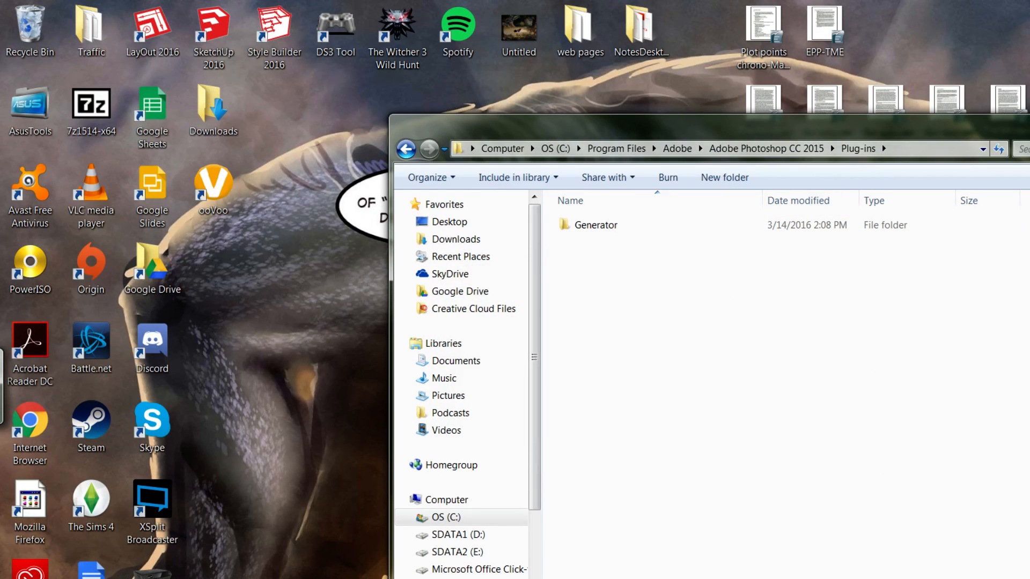
key("alt+F4")
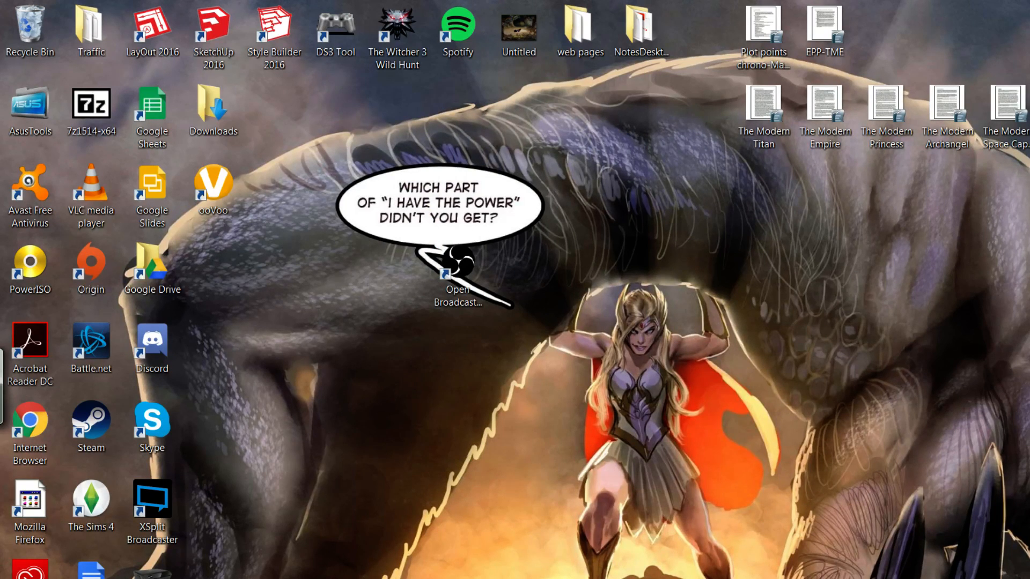
Launch Adobe Photoshop CC 2015 from the Start menu to reach its recent files screen.
key("super")
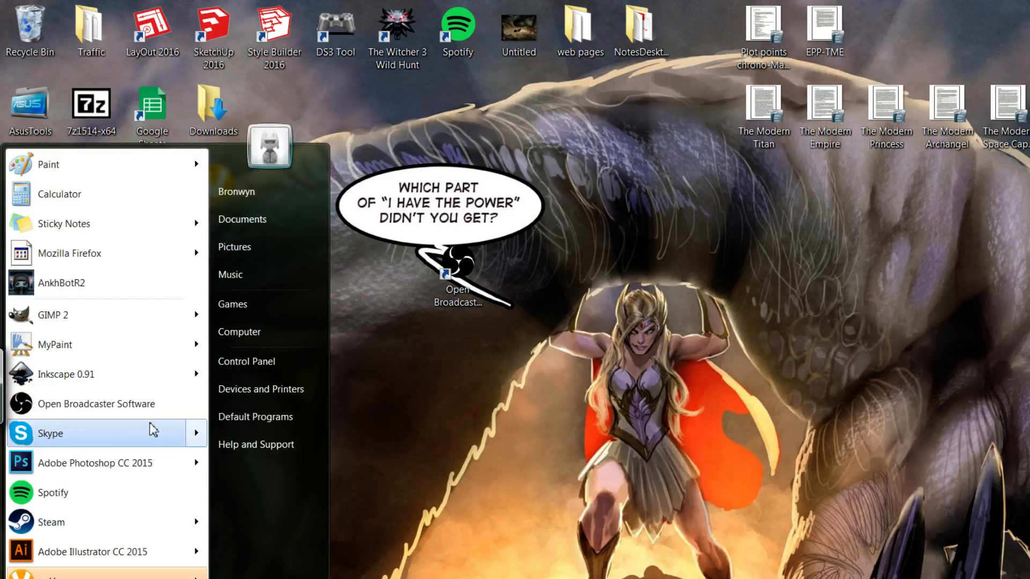
left_click(153, 480)
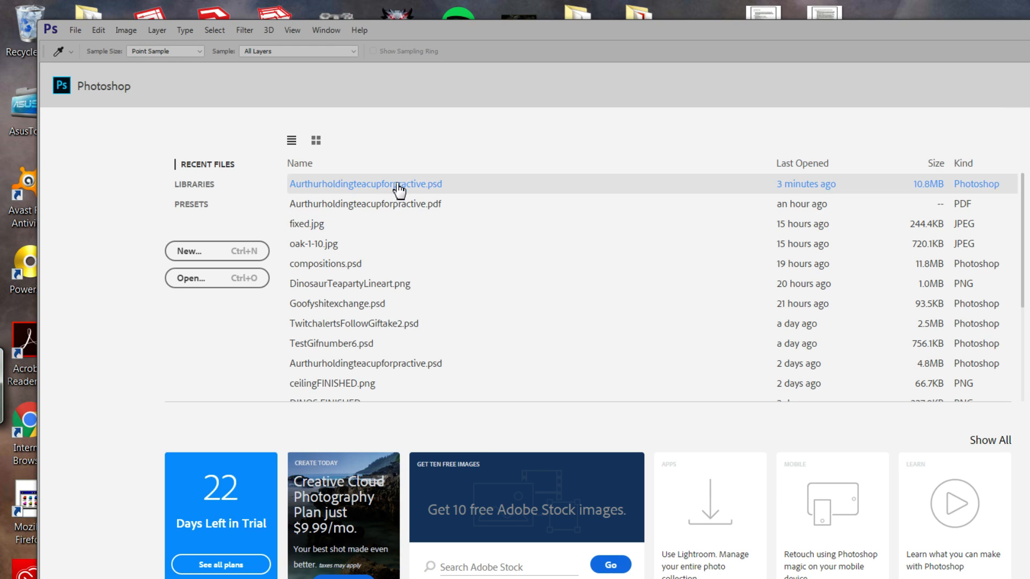
Open Aurthurholdingteacupforpractive.psd from the Recent Files list.
left_click(398, 185)
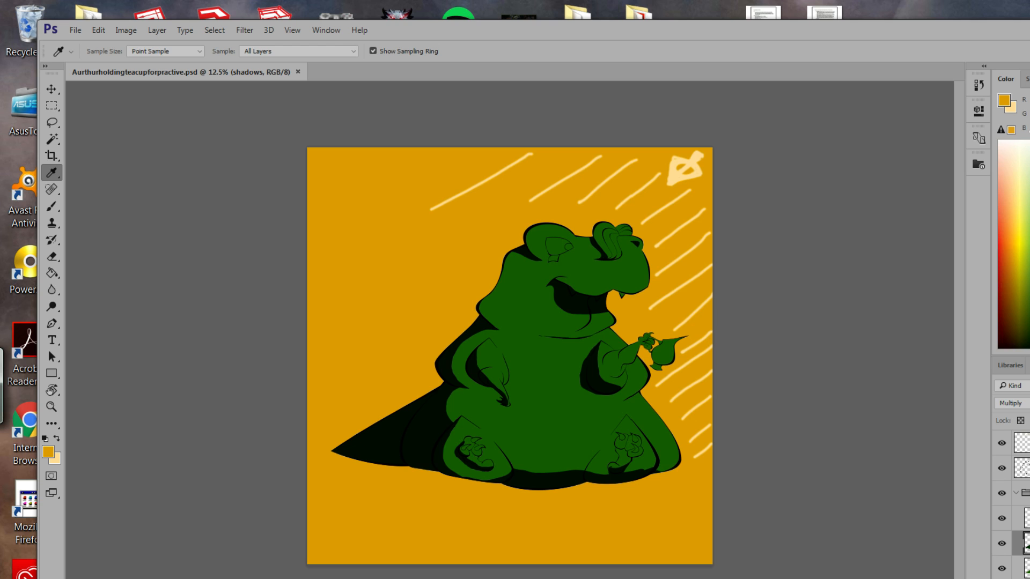
Undo the accidental grouping of the shadows layer and rename Layer 1 to 'tummy'.
key("ctrl+g")
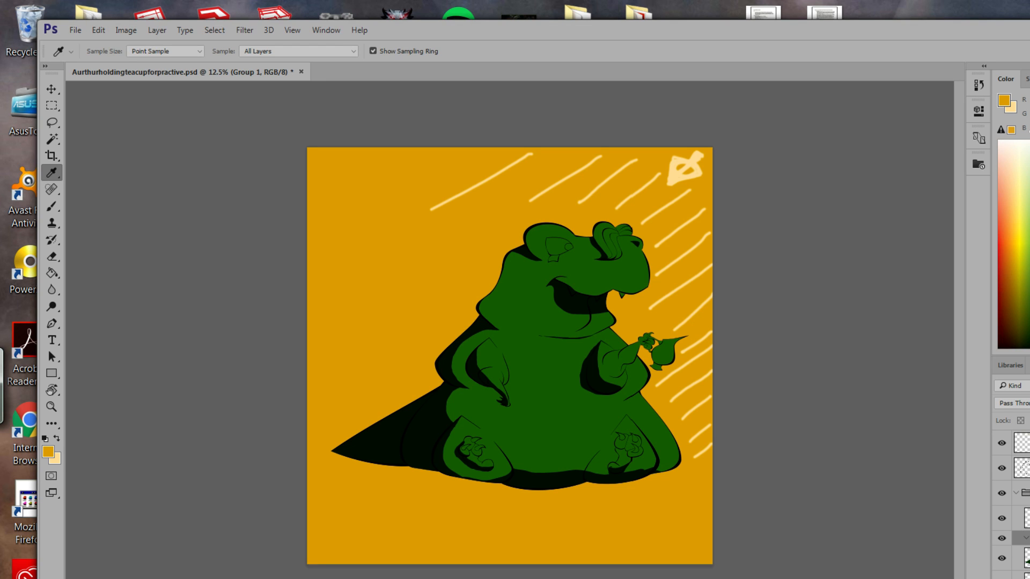
double_click(1025, 538)
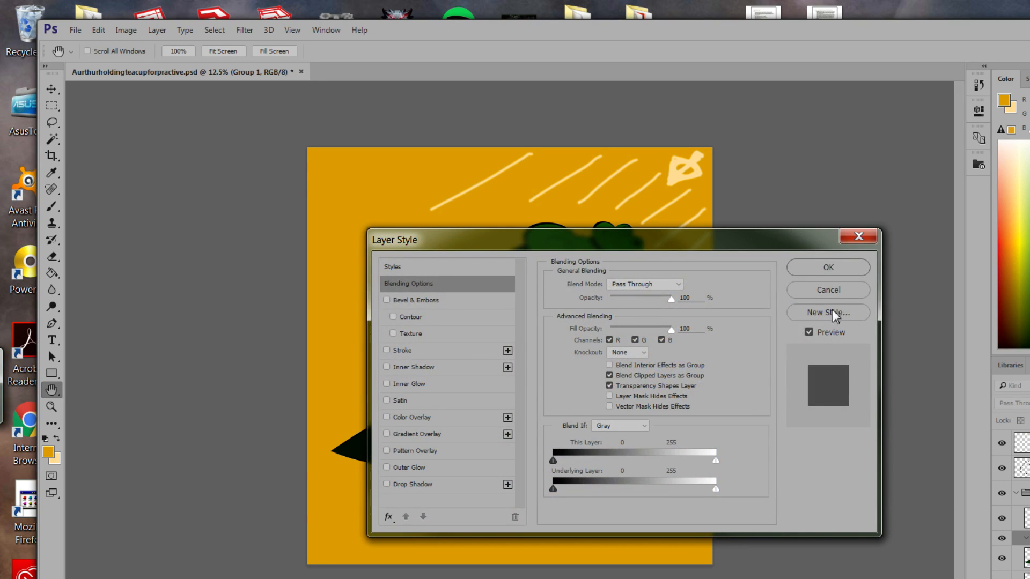
left_click(843, 290)
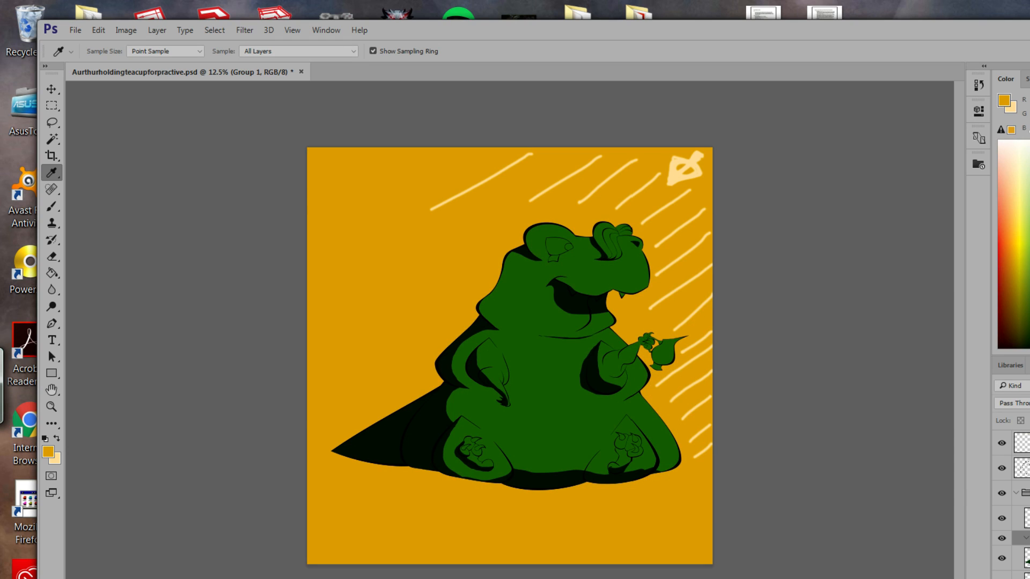
key("ctrl+z")
left_click(1026, 519)
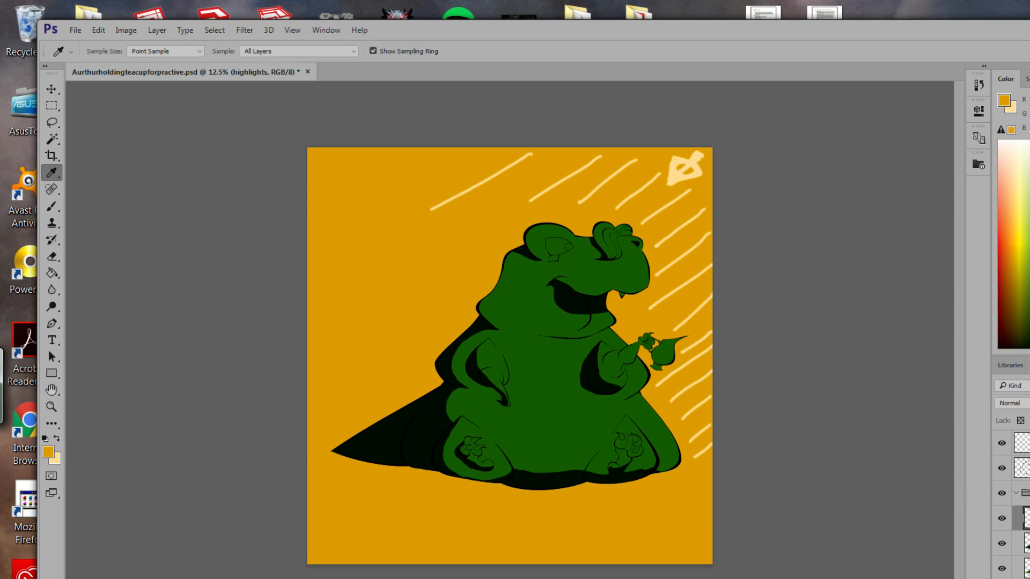
left_click(1025, 543)
left_click(1026, 518)
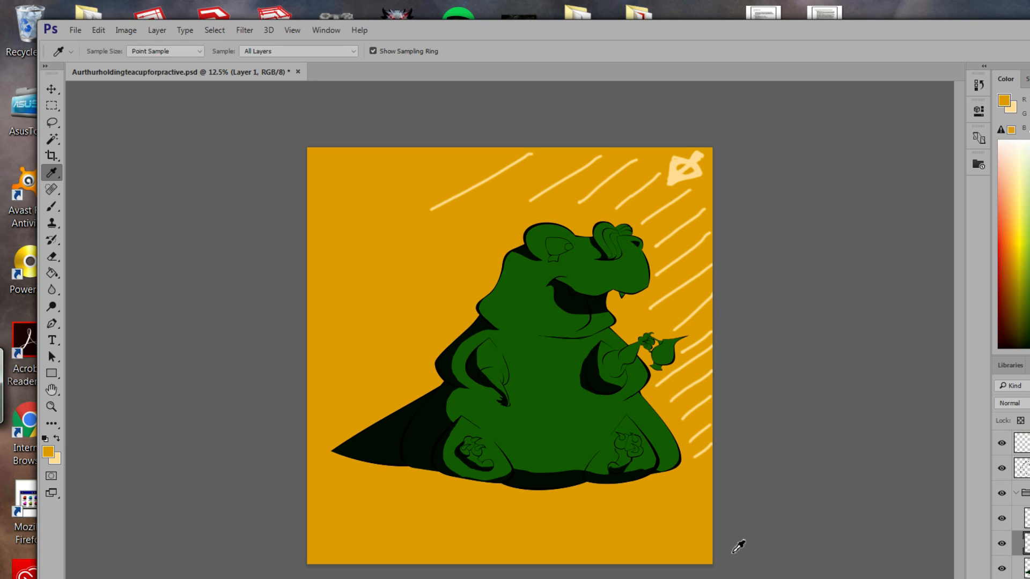
key("Return")
Lasso the belly strip, extend the selection up the neck, and trim it near the mouth.
left_click(52, 122)
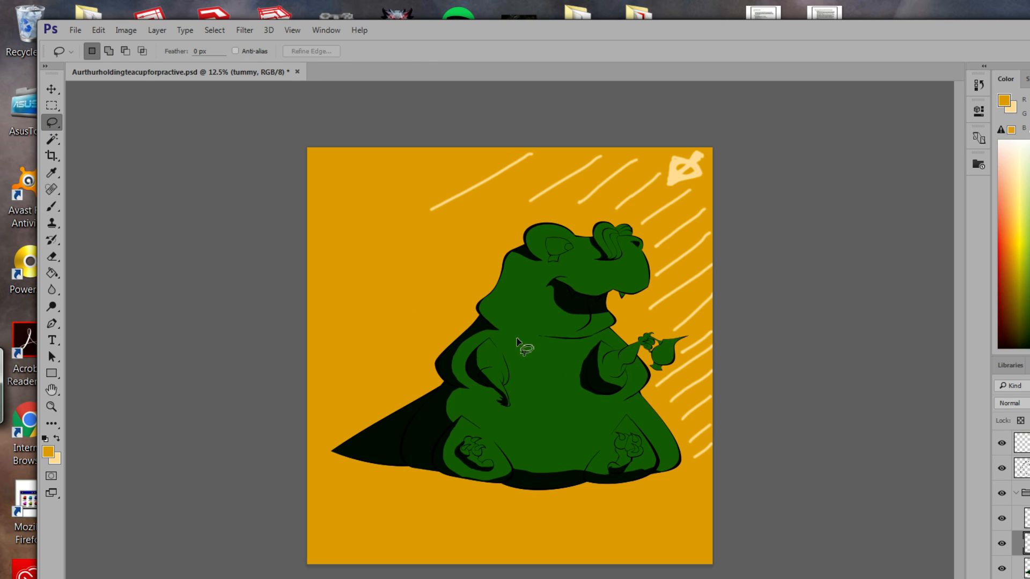
mouse_move(512, 337)
left_mouse_down()
mouse_move(512, 483)
mouse_move(514, 338)
left_mouse_up()
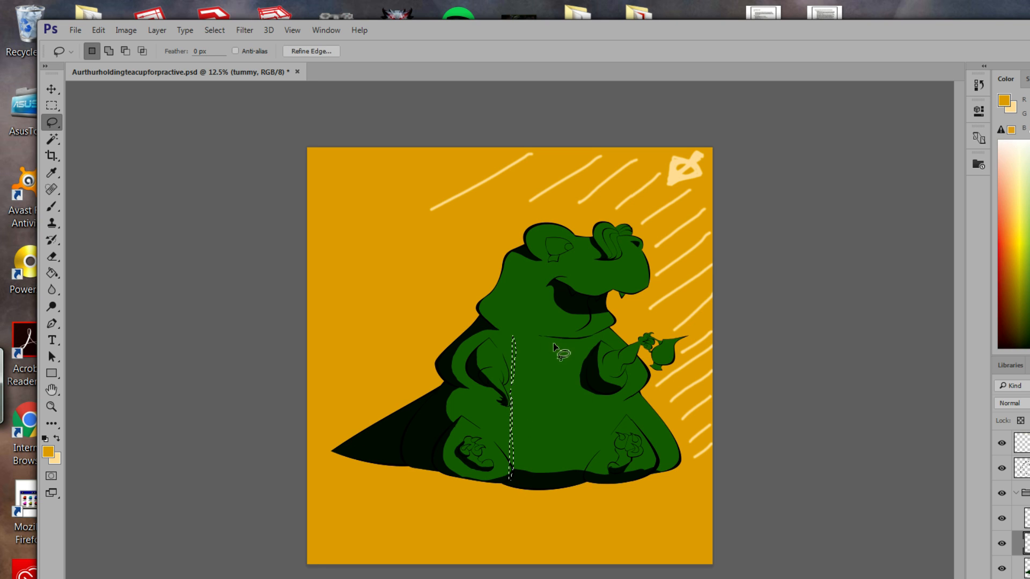
left_click(492, 356)
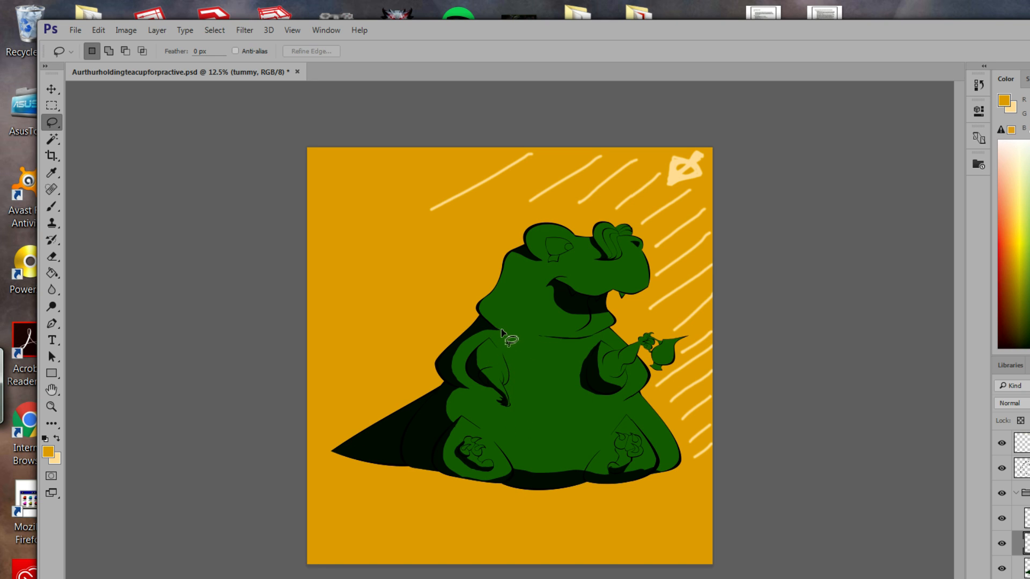
mouse_move(554, 337)
left_mouse_down()
mouse_move(584, 337)
mouse_move(587, 467)
mouse_move(564, 490)
left_mouse_up()
left_click_drag(502, 485, 505, 333)
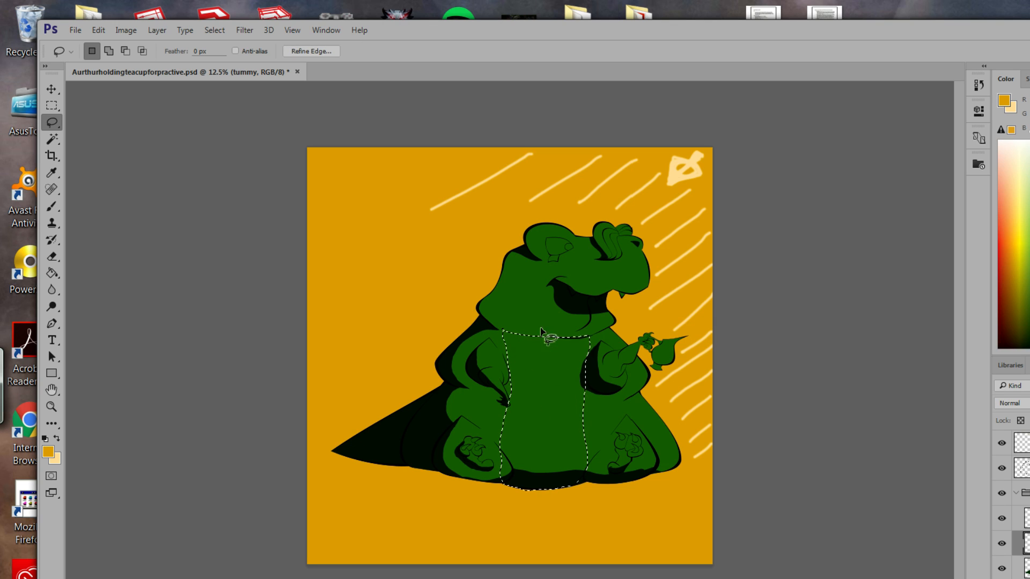
key("shift")
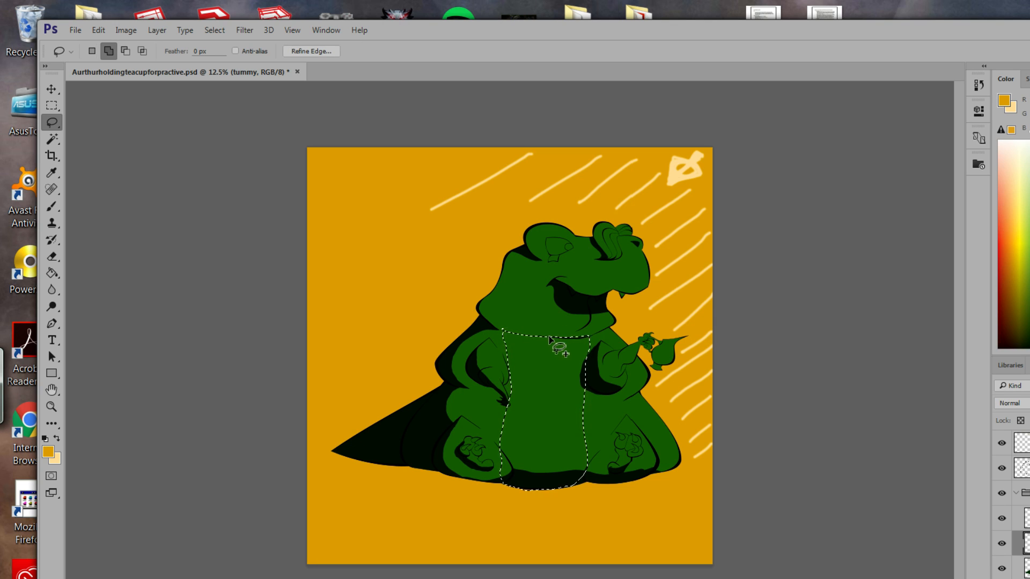
mouse_move(543, 337)
left_mouse_down()
mouse_move(566, 328)
mouse_move(578, 292)
mouse_move(592, 291)
mouse_move(589, 339)
left_mouse_up()
key("alt")
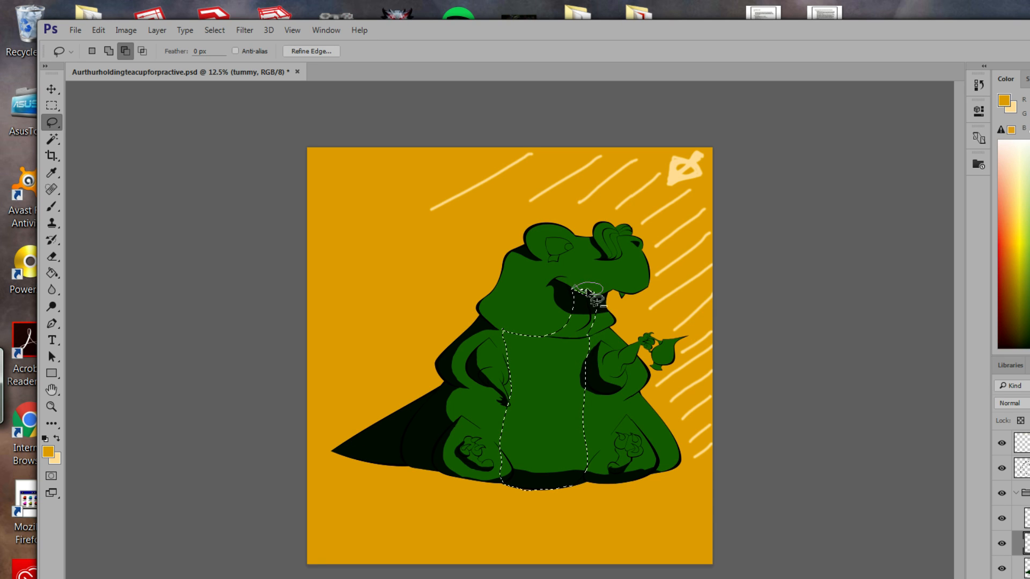
left_click_drag(588, 292, 573, 288)
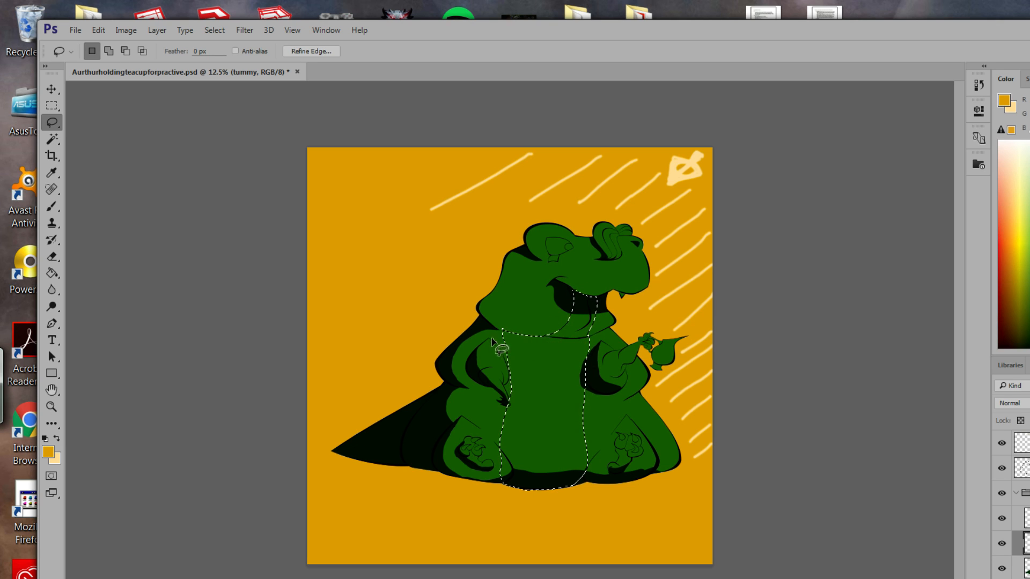
Trim the selection's upper-left edge and widen it down the tummy's right side.
key("alt")
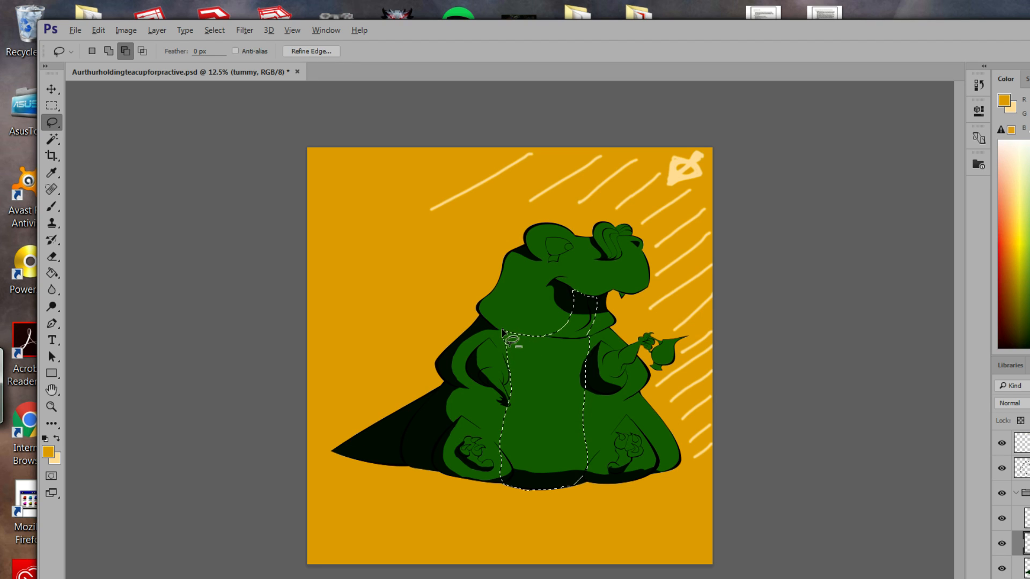
mouse_move(528, 346)
left_mouse_down()
mouse_move(500, 403)
mouse_move(522, 429)
mouse_move(519, 462)
left_mouse_up()
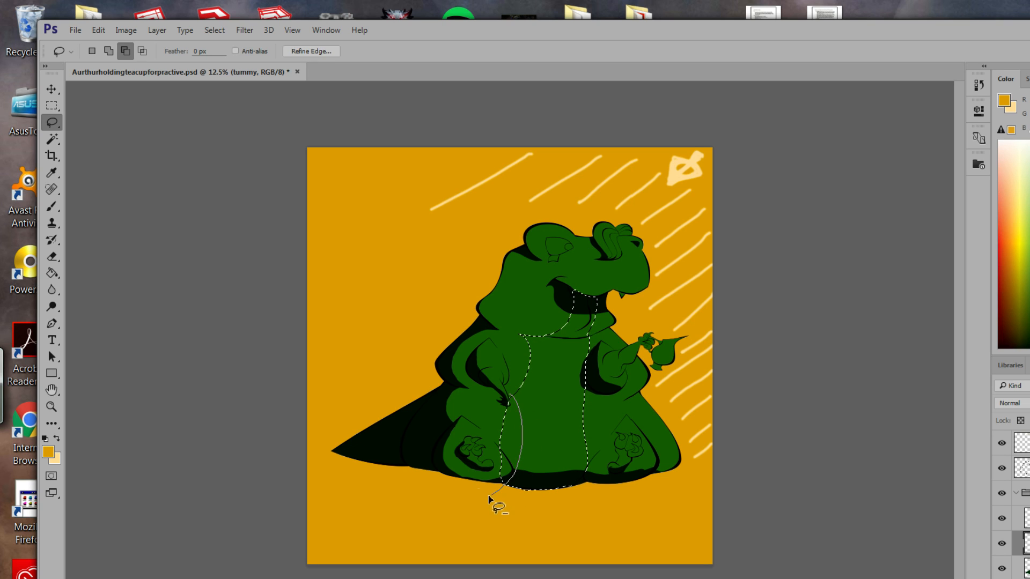
left_click_drag(489, 499, 490, 498)
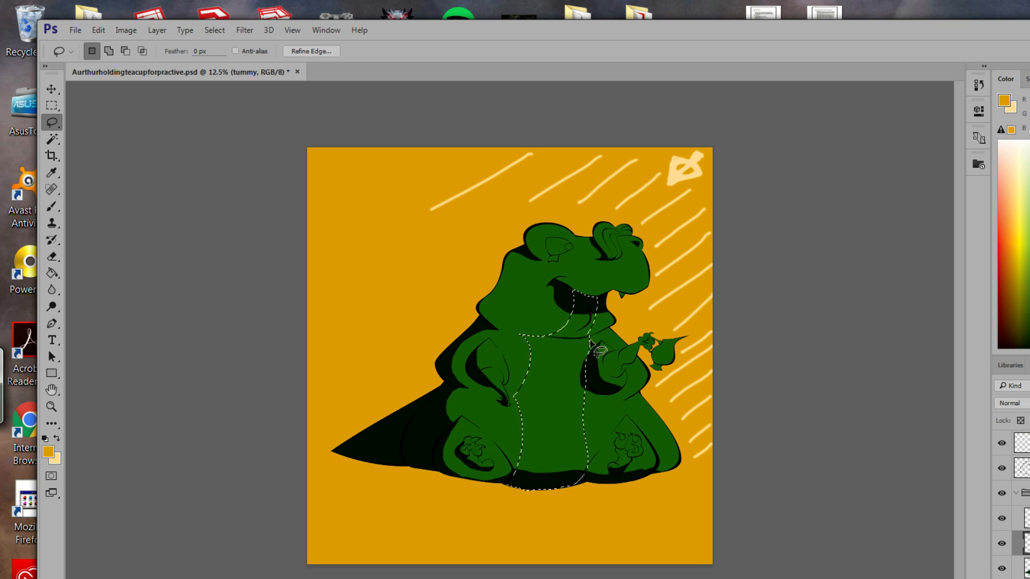
key("shift")
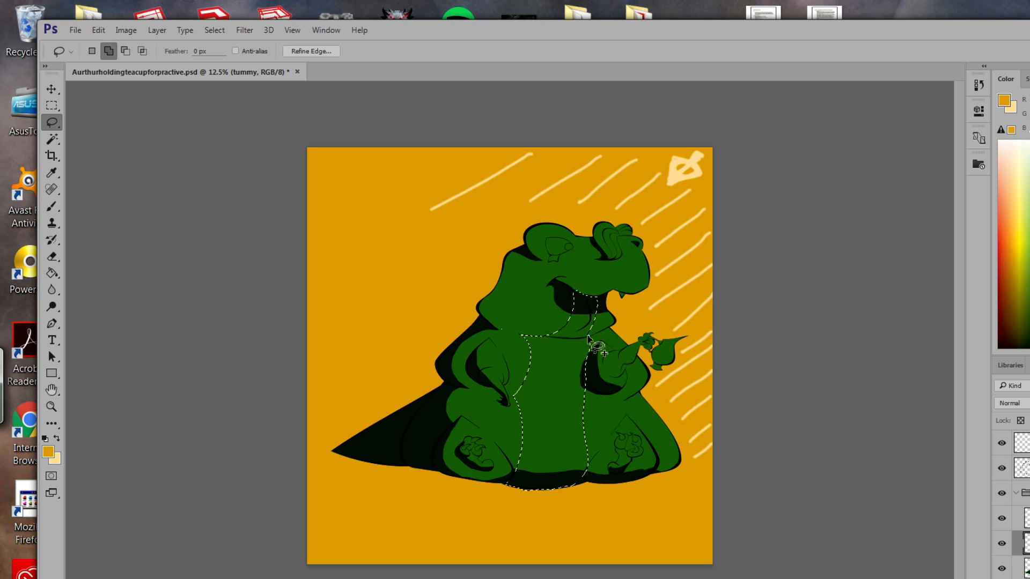
mouse_move(592, 374)
left_mouse_down()
mouse_move(574, 405)
mouse_move(561, 398)
mouse_move(589, 335)
left_mouse_up()
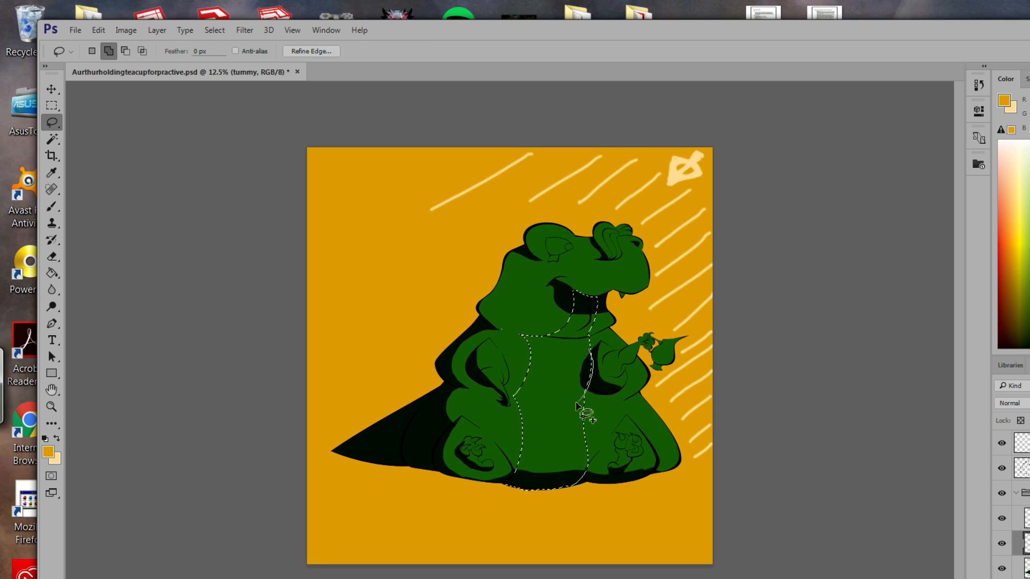
mouse_move(576, 406)
left_mouse_down()
mouse_move(576, 370)
mouse_move(590, 351)
left_mouse_up()
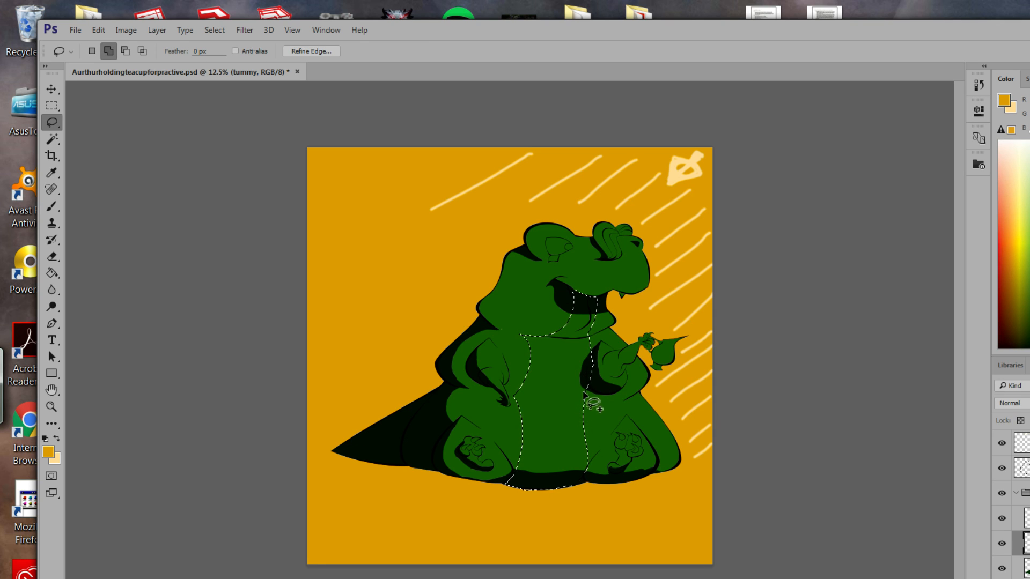
left_click_drag(581, 389, 587, 408)
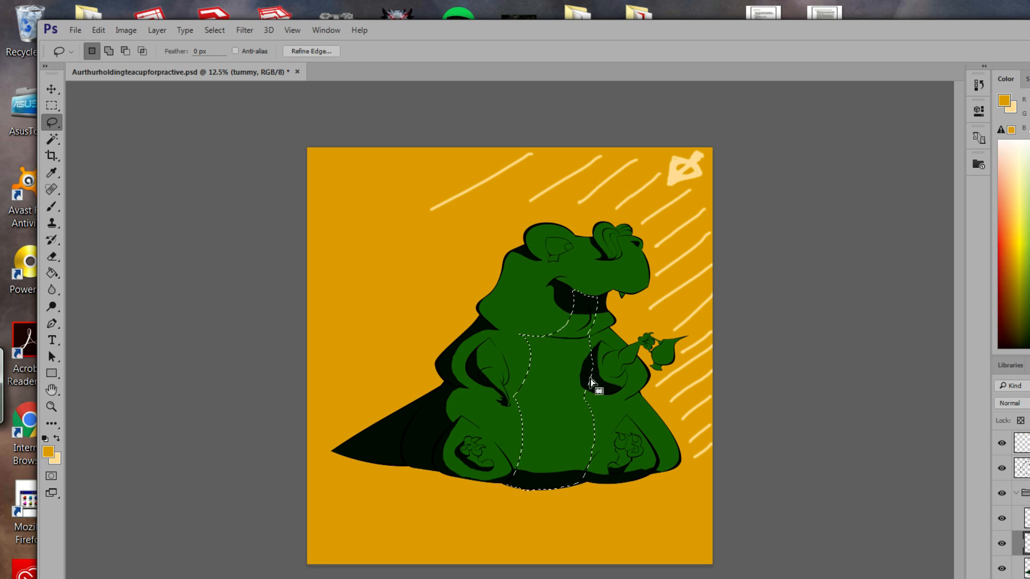
key("alt")
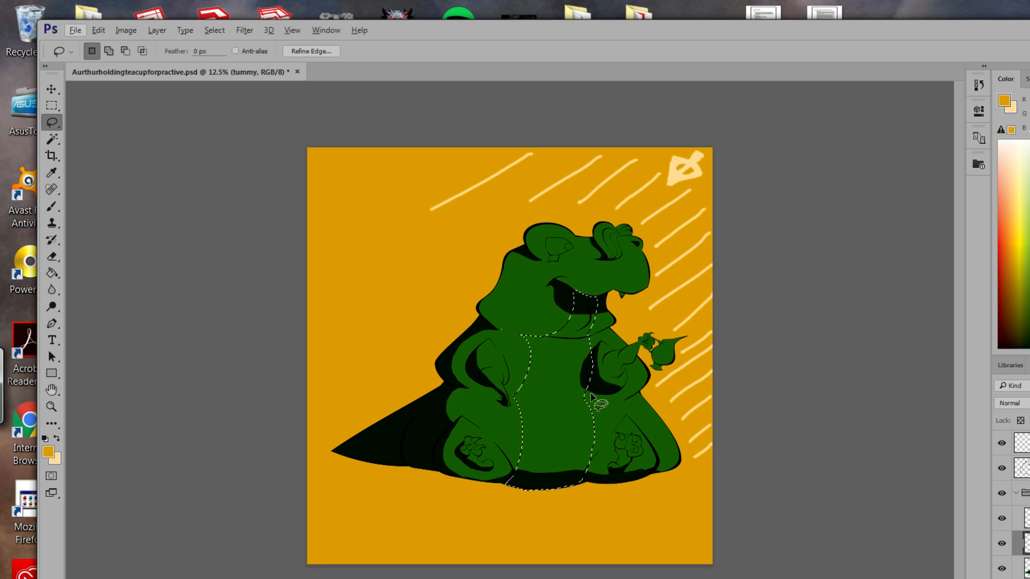
key("shift")
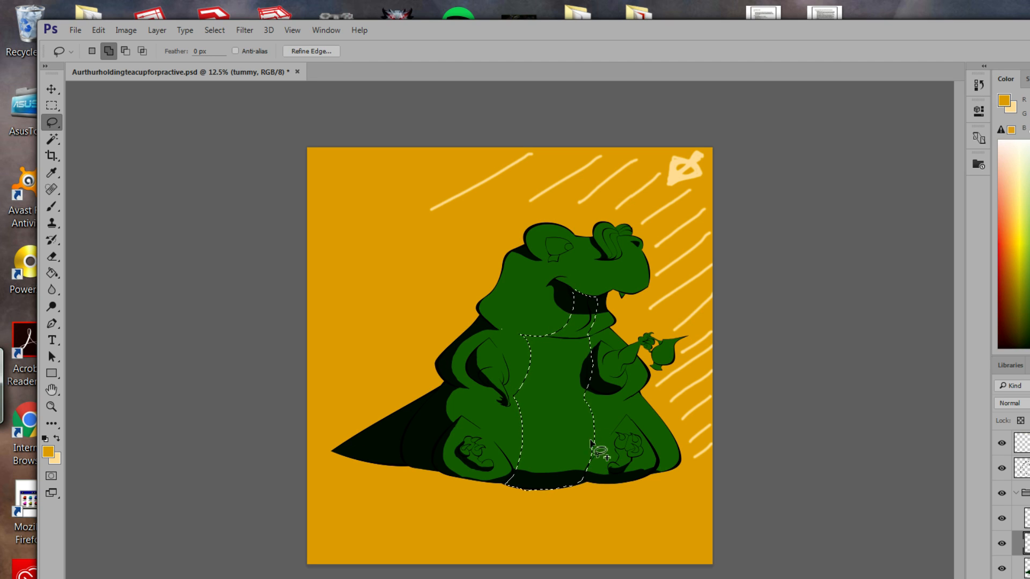
mouse_move(591, 441)
left_mouse_down()
mouse_move(586, 478)
mouse_move(563, 486)
mouse_move(564, 461)
mouse_move(587, 432)
left_mouse_up()
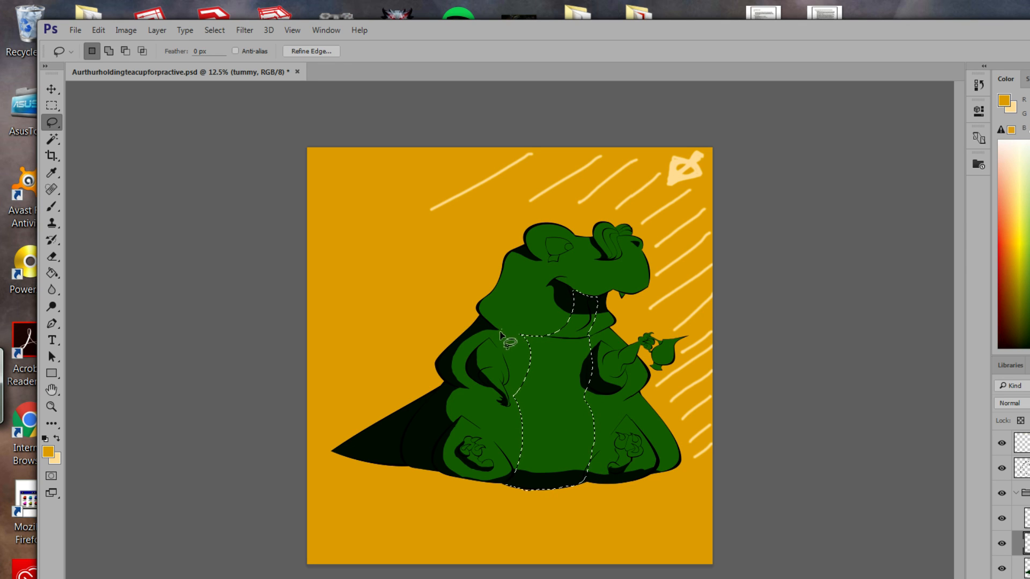
key("alt")
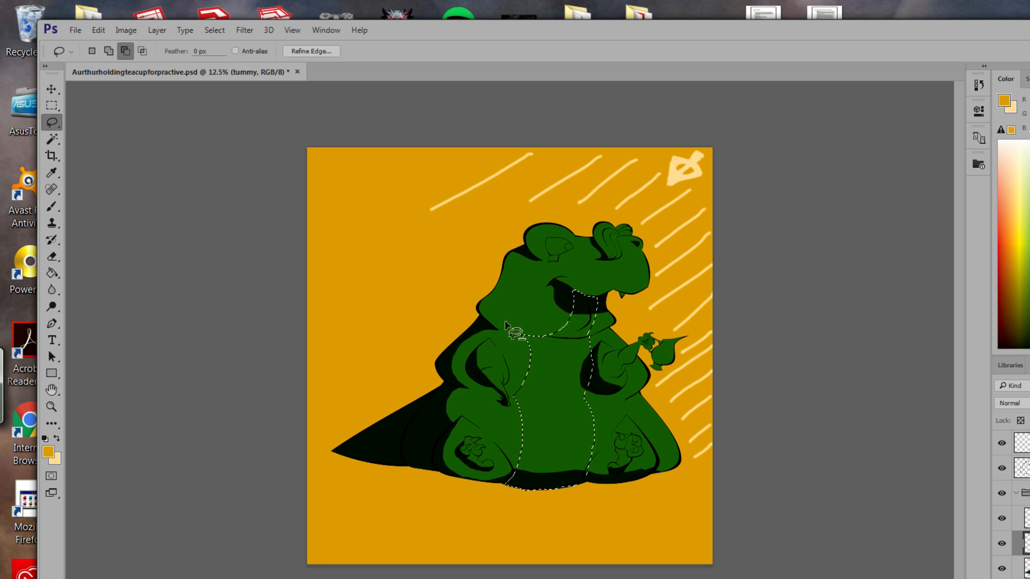
key("shift")
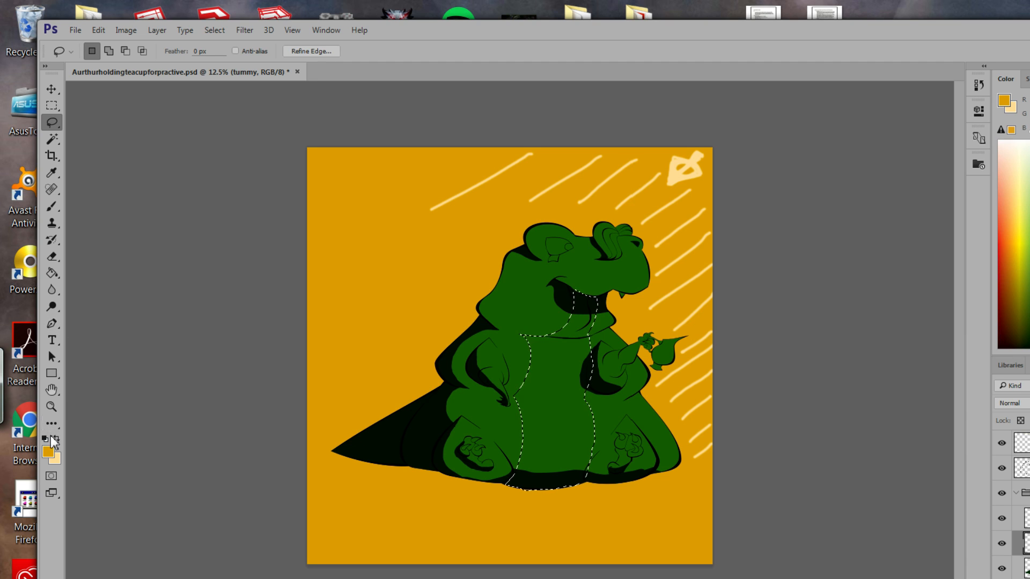
Sample the body green and set a lighter, more saturated yellow-green as the foreground colour.
left_click(52, 172)
left_click(531, 299)
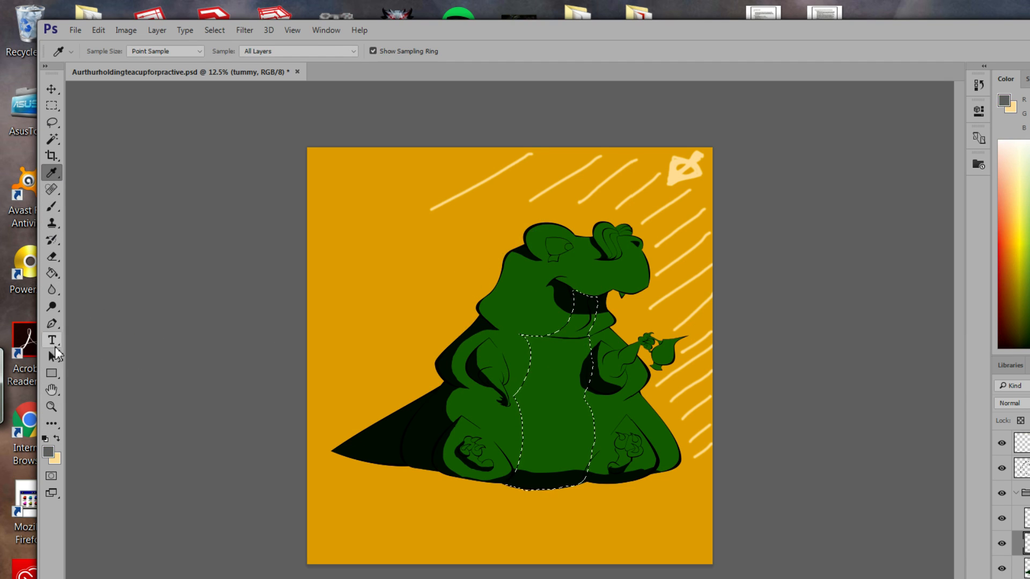
left_click(48, 453)
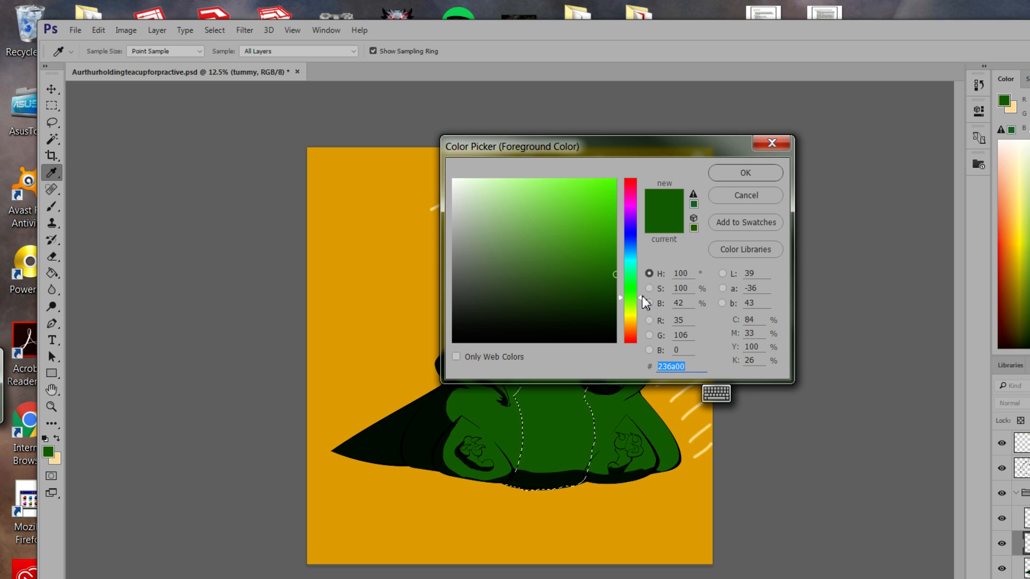
left_click_drag(639, 297, 640, 307)
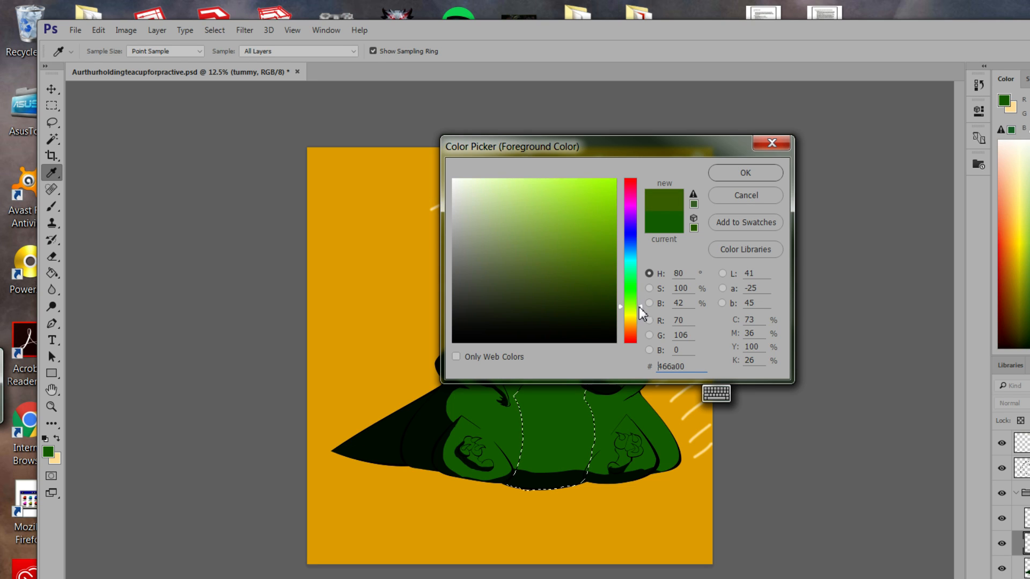
left_click(612, 250)
left_click_drag(612, 250, 630, 238)
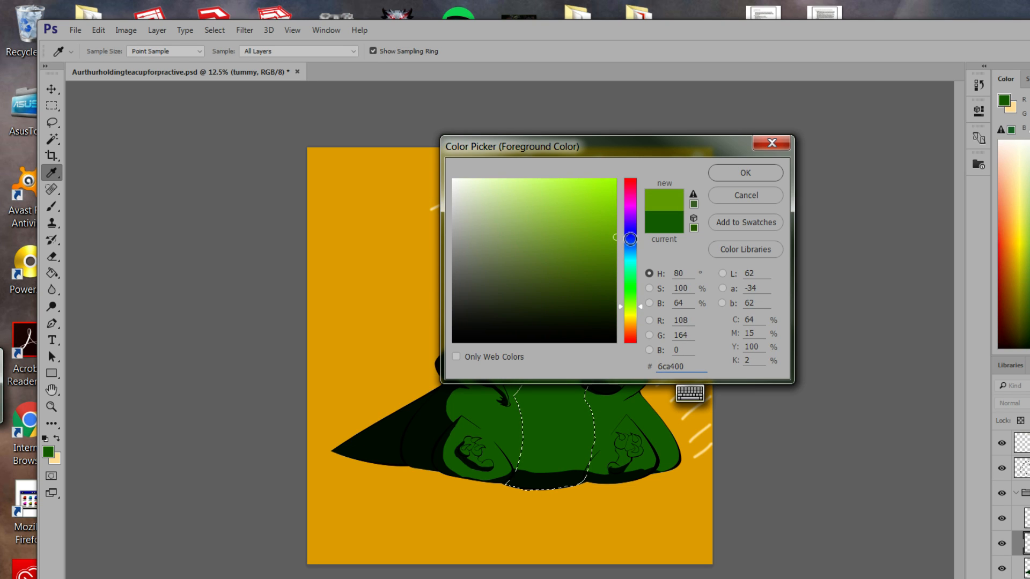
left_click(747, 175)
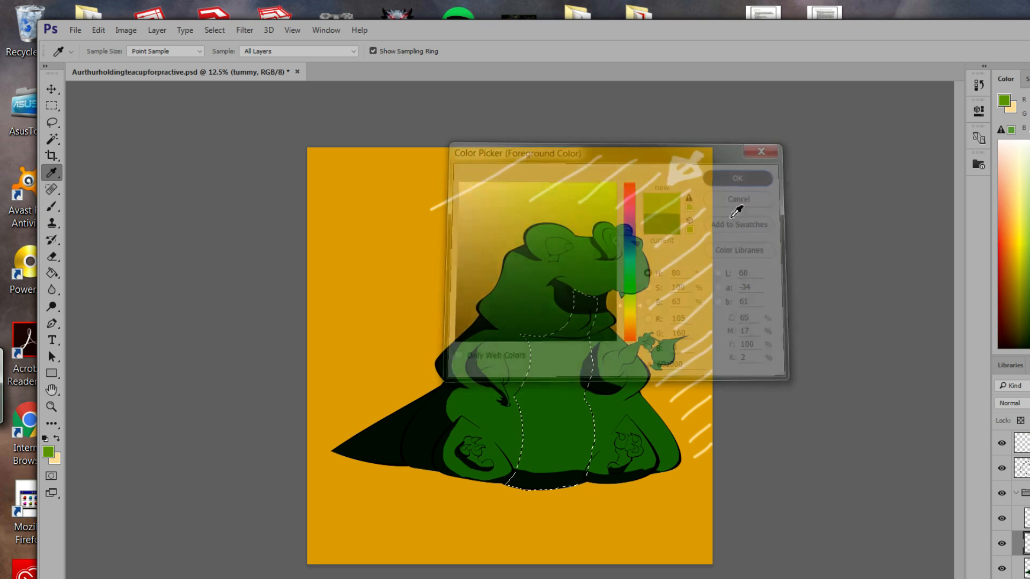
Fill the tummy selection with the lighter green using the Paint Bucket.
left_click(58, 256)
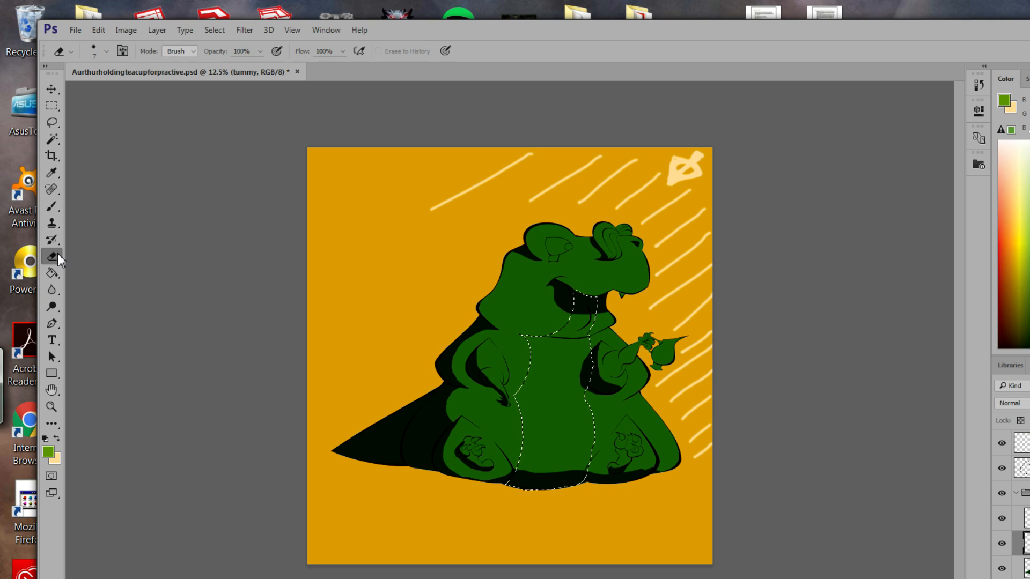
left_click(54, 208)
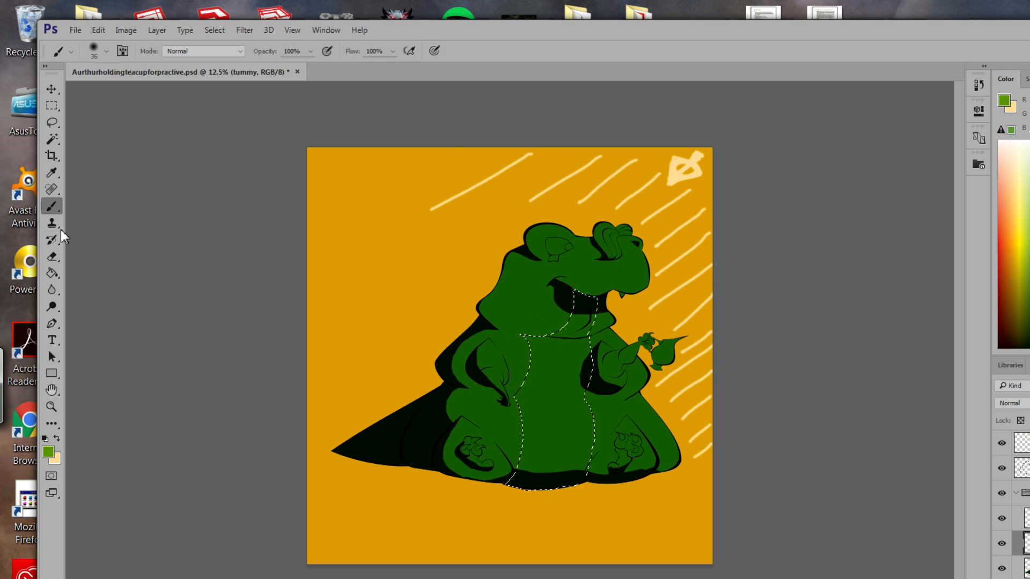
left_click(54, 272)
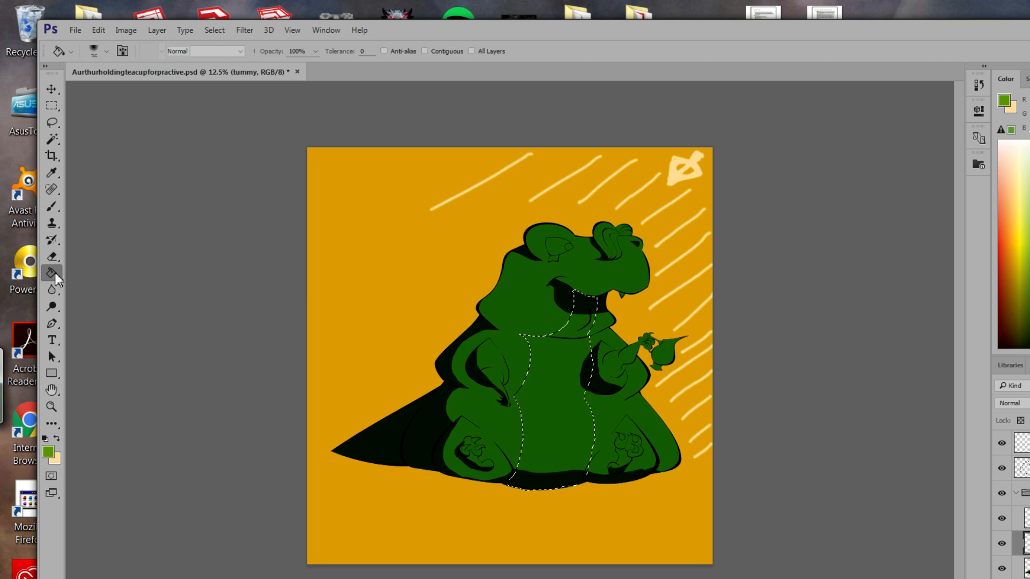
left_click(556, 397)
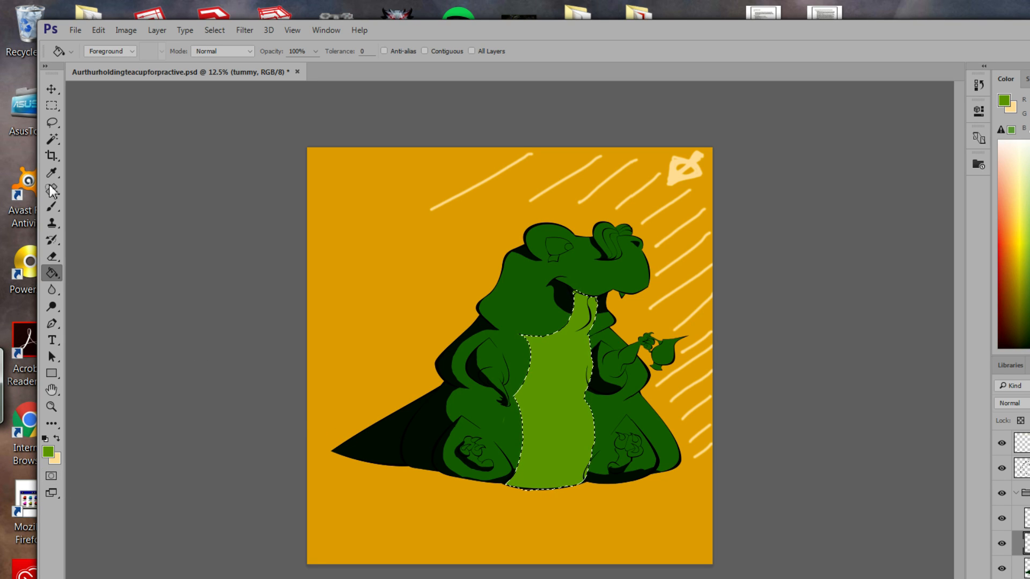
left_click(53, 125)
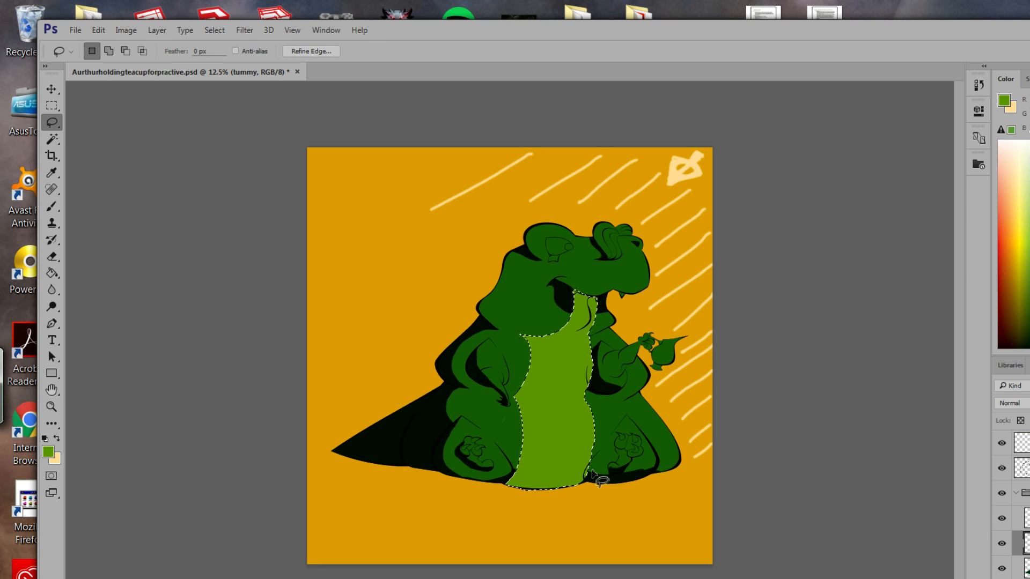
Zoom in on the neck and tummy and trim the selection at the neck.
key("alt")
key("z")
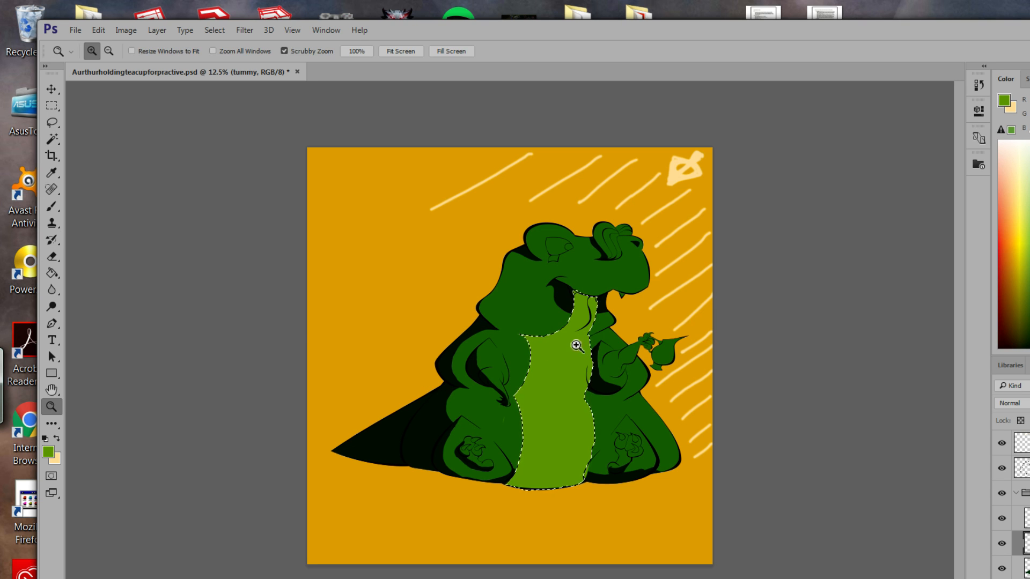
mouse_move(611, 345)
left_mouse_down()
mouse_move(597, 323)
mouse_move(679, 372)
mouse_move(642, 361)
left_mouse_up()
left_click(51, 126)
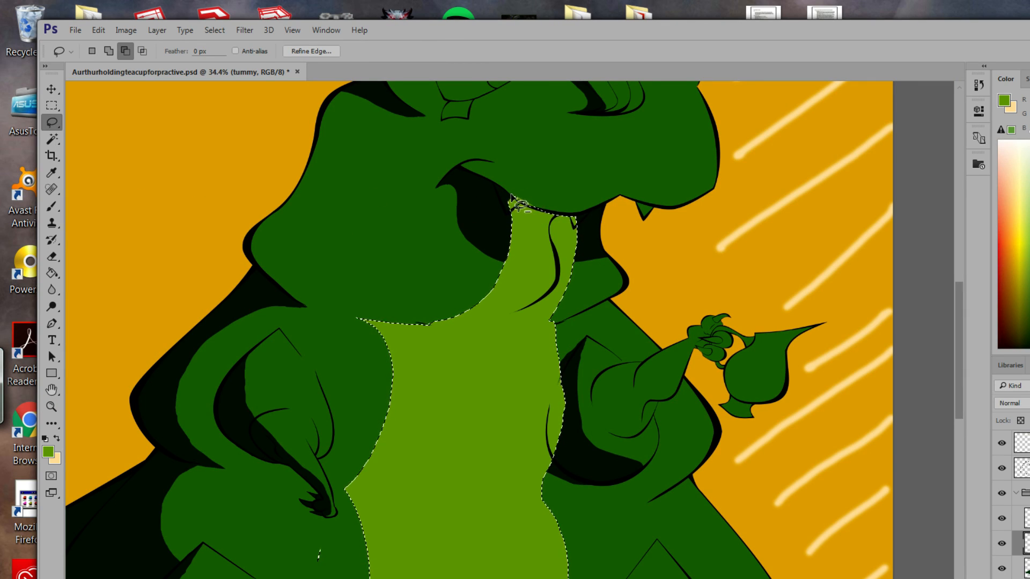
left_click_drag(510, 199, 513, 203)
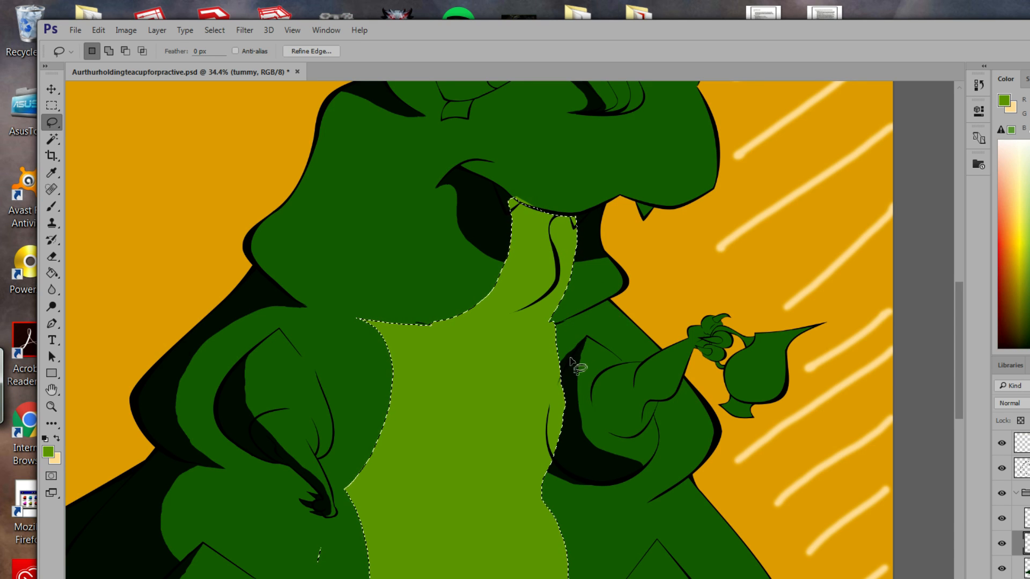
Continue the subtract-mode Lasso selection down the belly while panning across the body.
key("space")
mouse_move(483, 416)
left_mouse_down()
mouse_move(567, 342)
mouse_move(546, 348)
left_mouse_up()
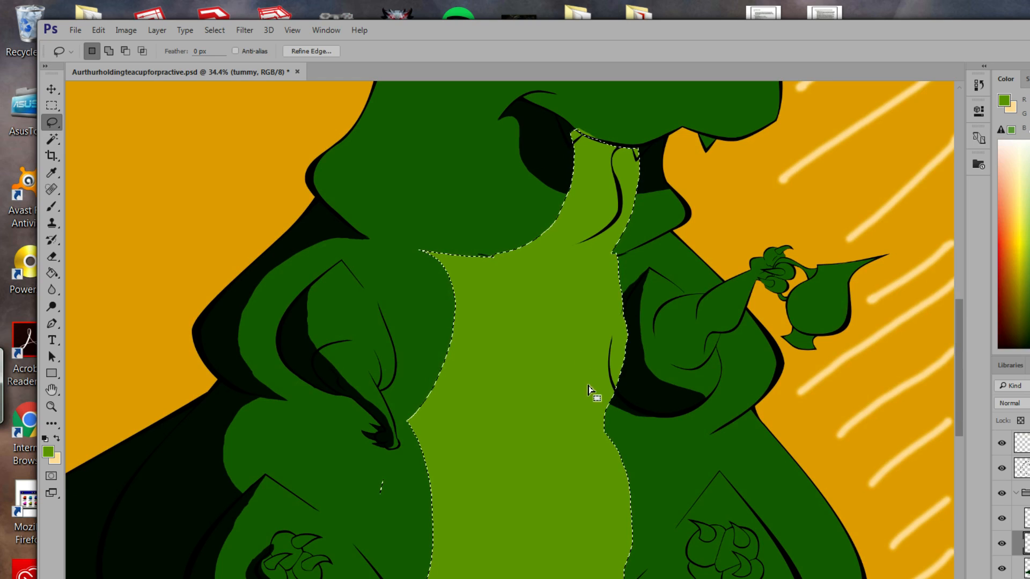
key("space")
left_click_drag(563, 396, 570, 369)
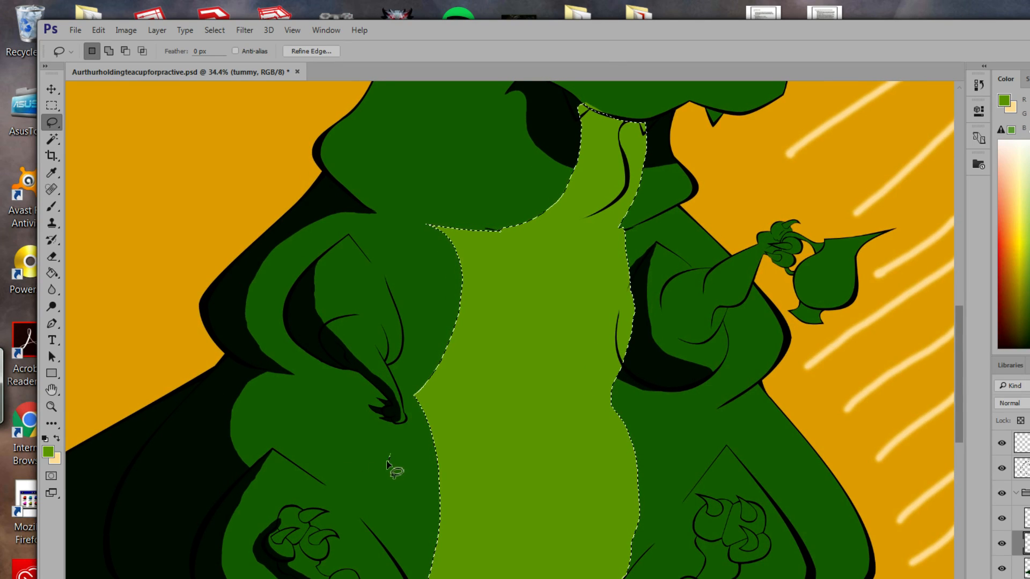
key("alt")
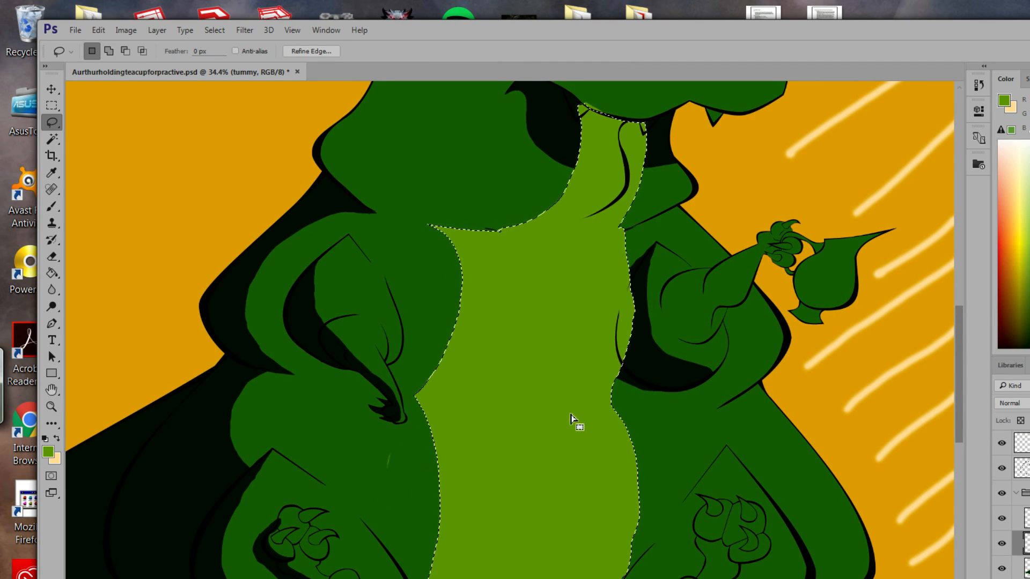
key("space")
mouse_move(589, 420)
left_mouse_down()
mouse_move(593, 391)
mouse_move(588, 456)
left_mouse_up()
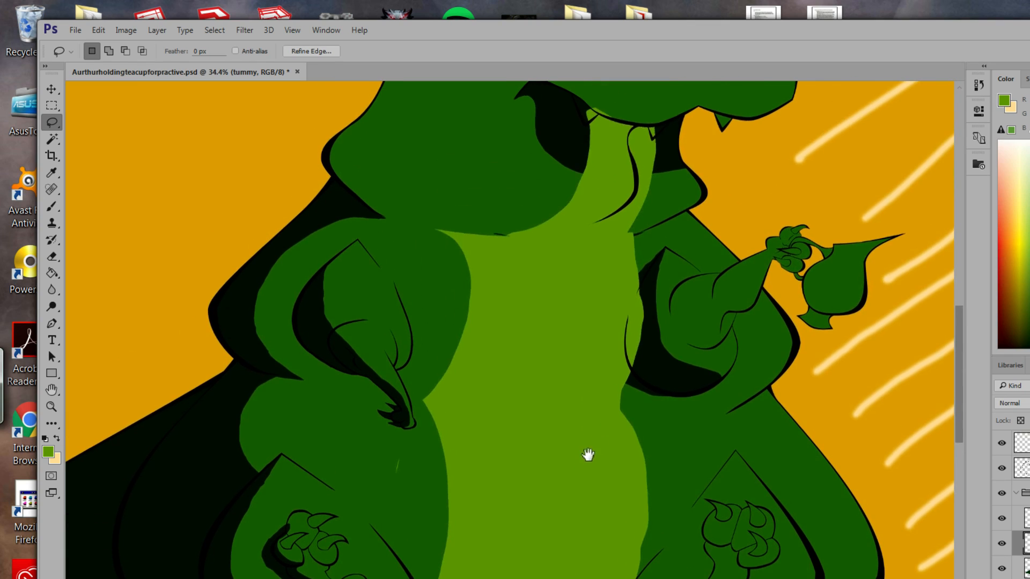
key("alt")
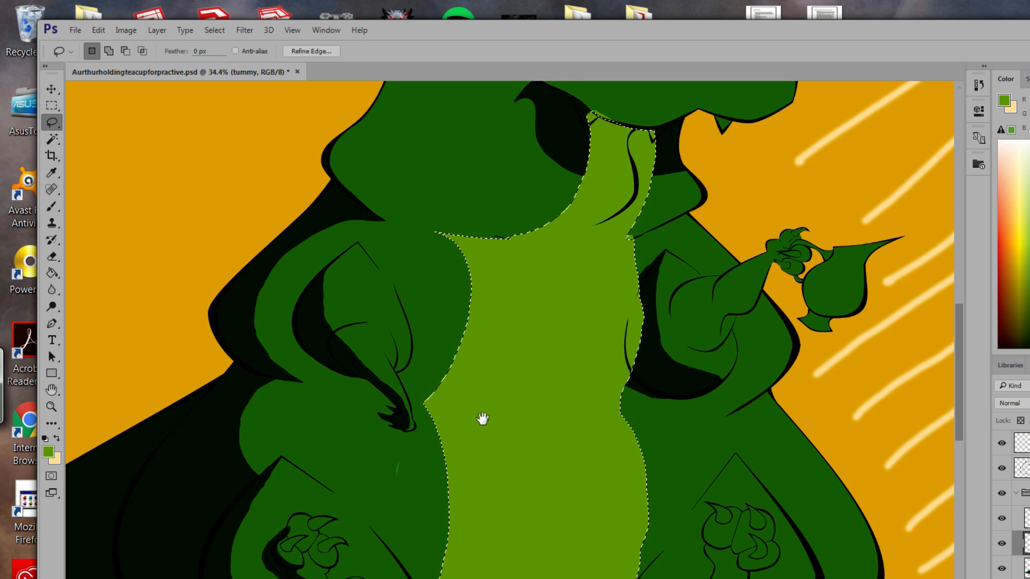
scroll(536, 357, "down", 4)
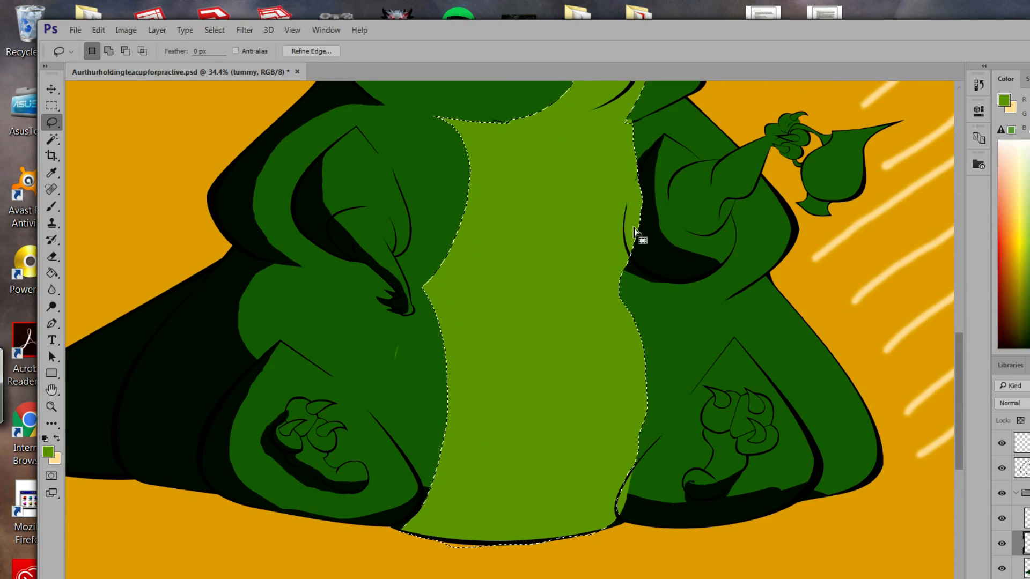
Add a small area beside the belly's right edge and remove the excess strip.
key("alt")
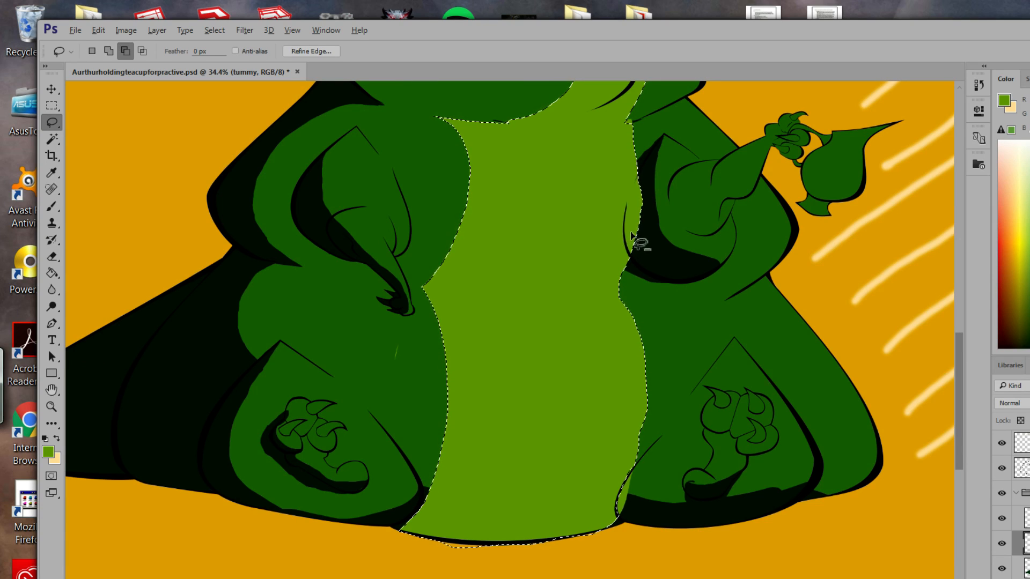
key("shift")
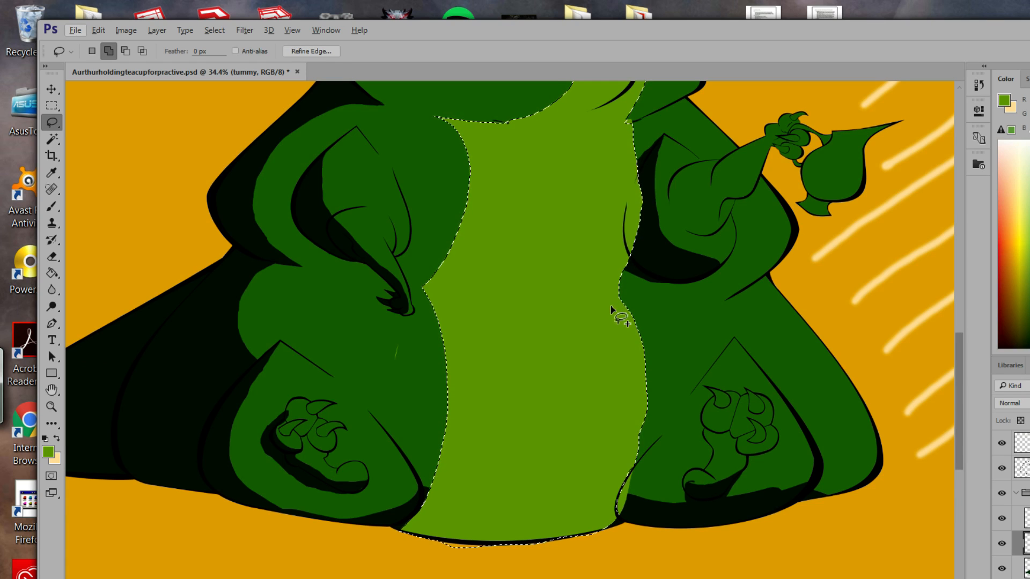
mouse_move(617, 313)
left_mouse_down()
mouse_move(637, 276)
mouse_move(622, 238)
left_mouse_up()
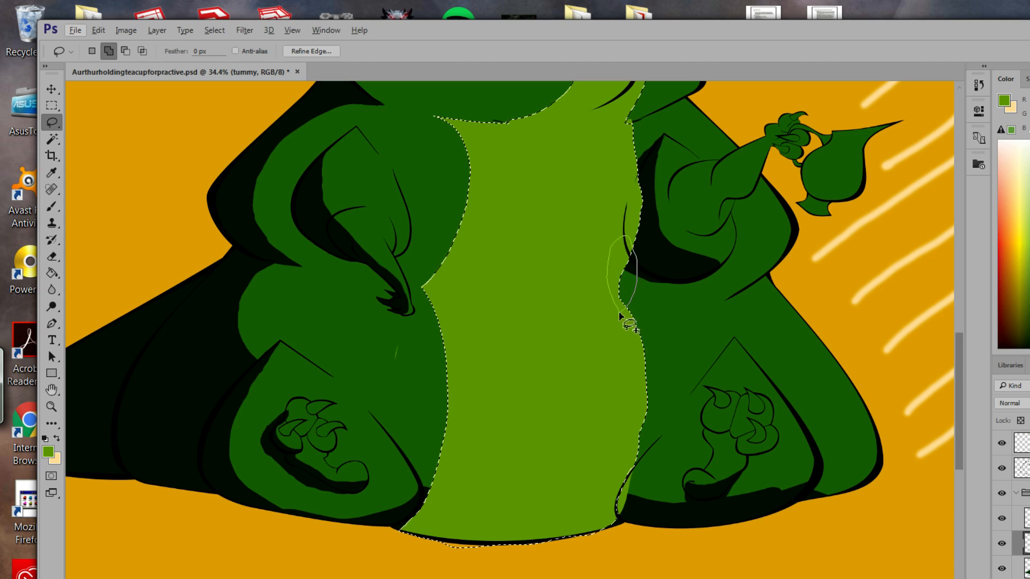
left_click_drag(620, 315, 621, 318)
mouse_move(636, 198)
left_mouse_down()
mouse_move(636, 257)
mouse_move(606, 272)
mouse_move(636, 206)
left_mouse_up()
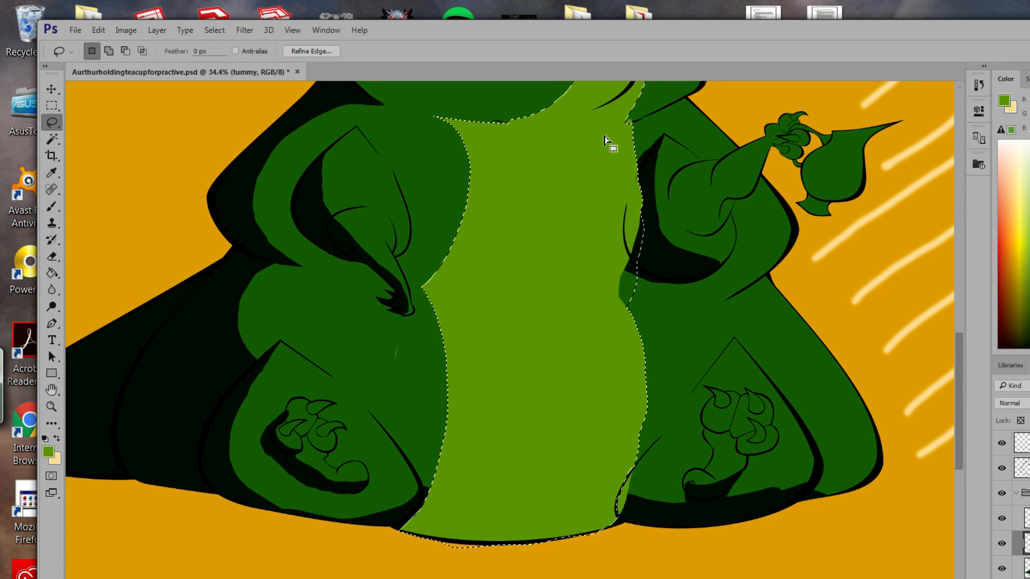
key("shift")
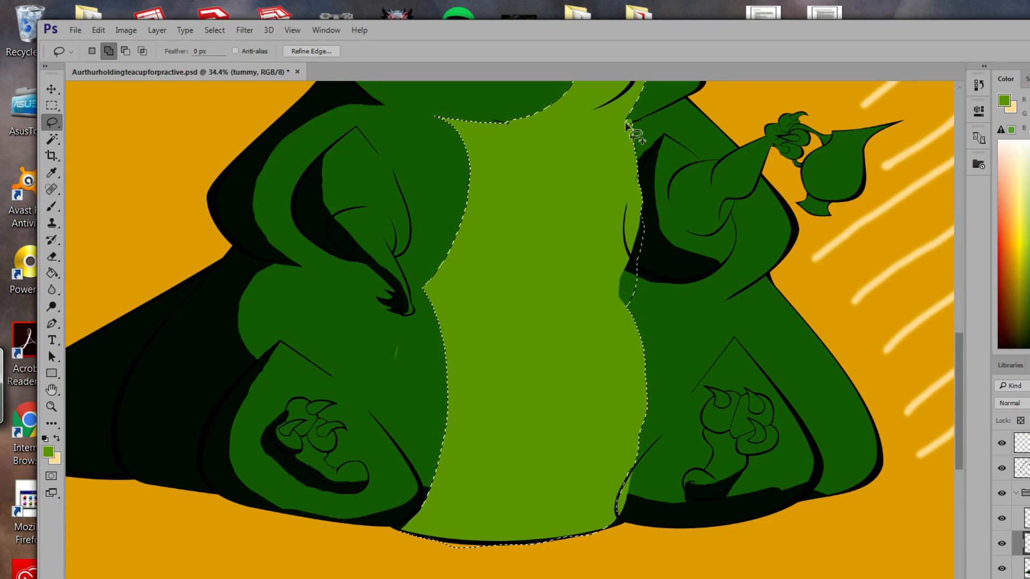
key("alt")
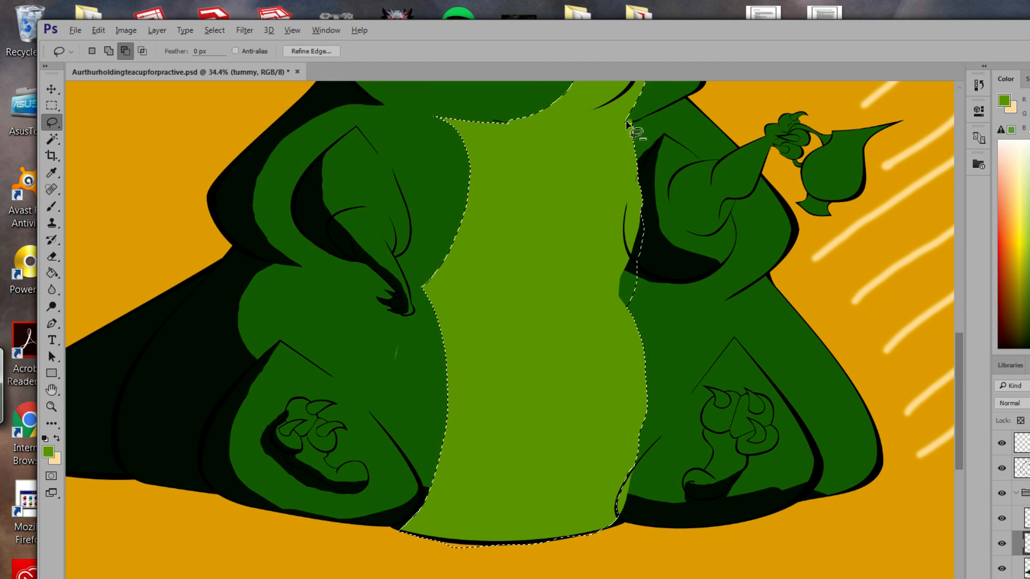
mouse_move(626, 125)
left_mouse_down()
mouse_move(623, 249)
mouse_move(611, 294)
mouse_move(593, 305)
mouse_move(639, 305)
left_mouse_up()
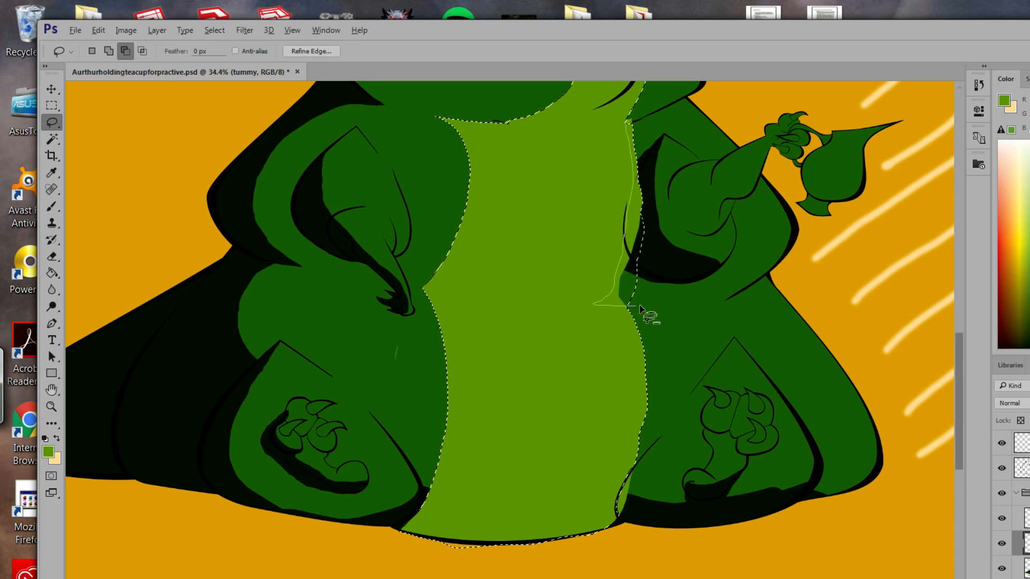
mouse_move(657, 260)
left_mouse_down()
mouse_move(665, 160)
mouse_move(642, 120)
mouse_move(627, 126)
left_mouse_up()
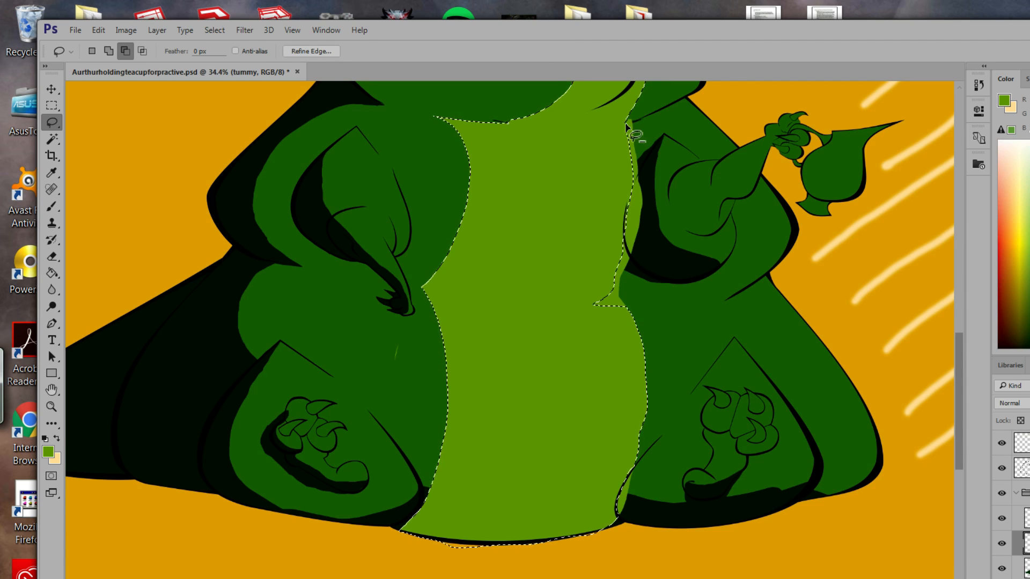
mouse_move(631, 117)
left_mouse_down()
mouse_move(615, 130)
mouse_move(629, 244)
mouse_move(641, 161)
mouse_move(631, 118)
left_mouse_up()
key("alt")
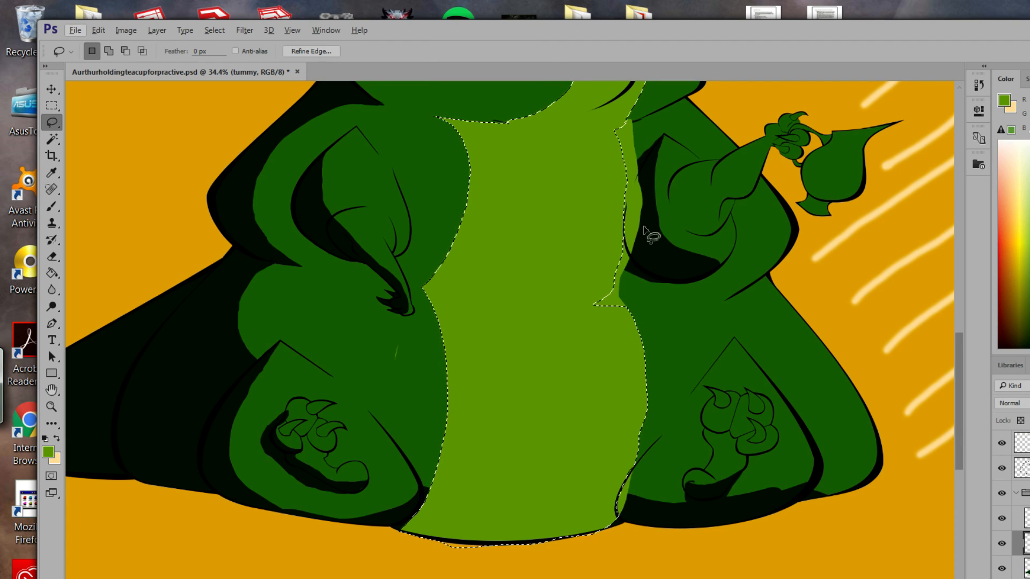
Trim and smooth the top-right notch so the edge follows the tummy outline.
key("alt")
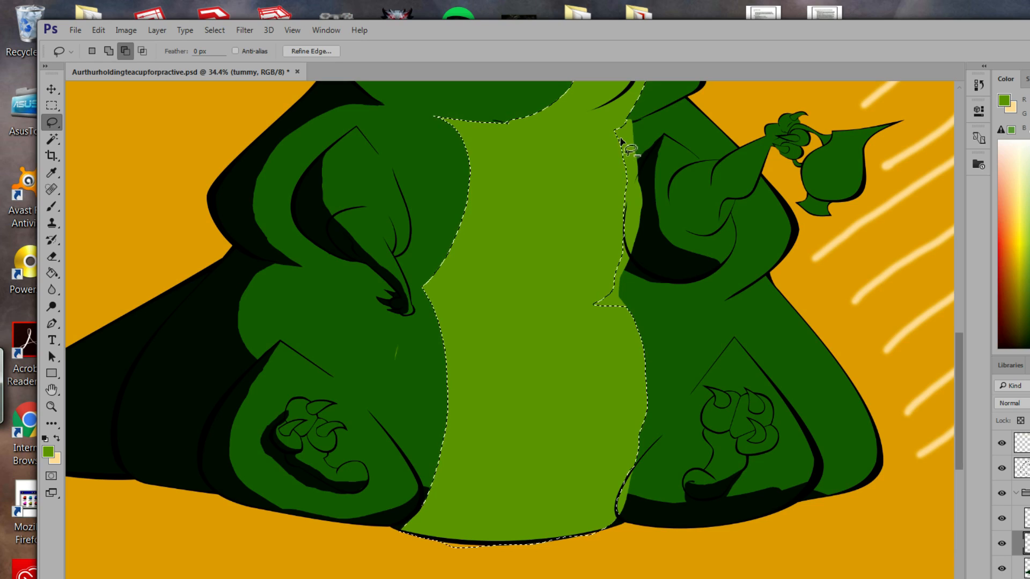
mouse_move(617, 130)
left_mouse_down()
mouse_move(627, 188)
mouse_move(605, 298)
mouse_move(631, 297)
mouse_move(645, 257)
mouse_move(627, 135)
left_mouse_up()
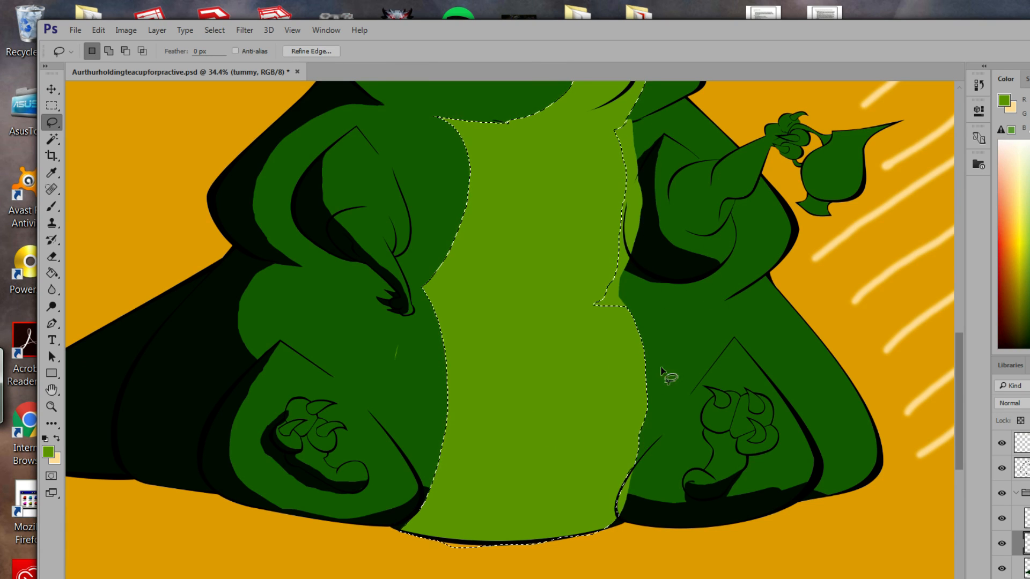
key("alt")
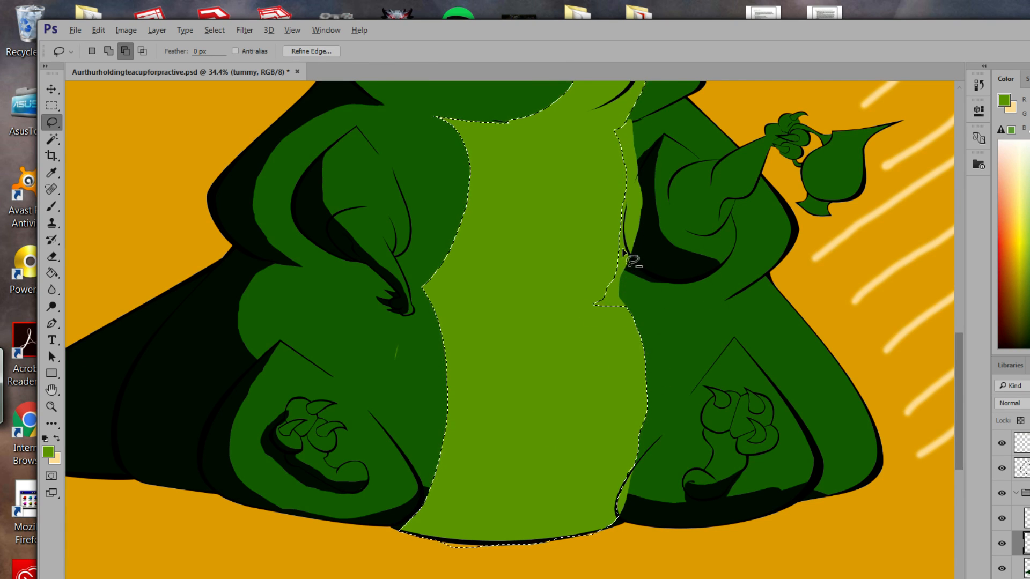
mouse_move(617, 260)
left_mouse_down()
mouse_move(598, 299)
mouse_move(577, 309)
mouse_move(652, 307)
mouse_move(669, 320)
left_mouse_up()
key("shift")
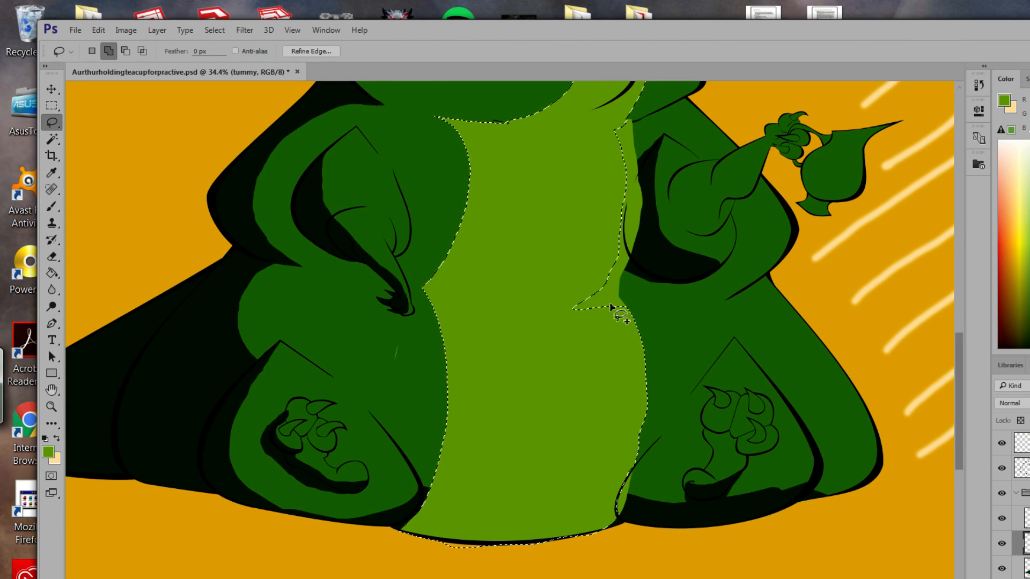
mouse_move(602, 317)
left_mouse_down()
mouse_move(574, 326)
mouse_move(566, 299)
mouse_move(610, 253)
mouse_move(597, 319)
left_mouse_up()
mouse_move(637, 328)
left_mouse_down()
mouse_move(651, 358)
mouse_move(651, 340)
mouse_move(620, 310)
mouse_move(625, 302)
mouse_move(650, 348)
mouse_move(625, 303)
mouse_move(637, 312)
left_mouse_up()
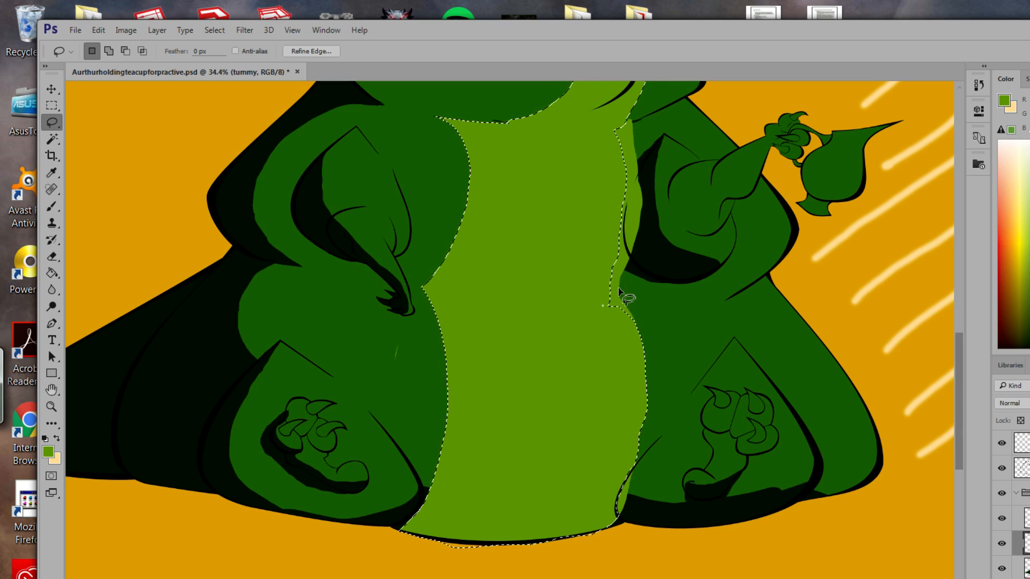
key("shift")
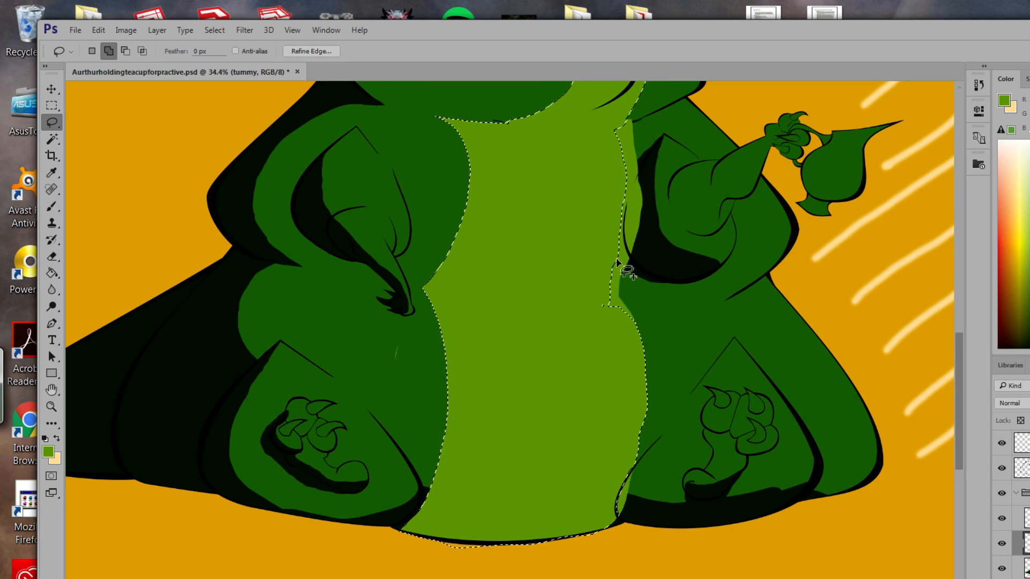
mouse_move(615, 263)
left_mouse_down()
mouse_move(618, 314)
mouse_move(608, 319)
mouse_move(600, 284)
mouse_move(616, 265)
left_mouse_up()
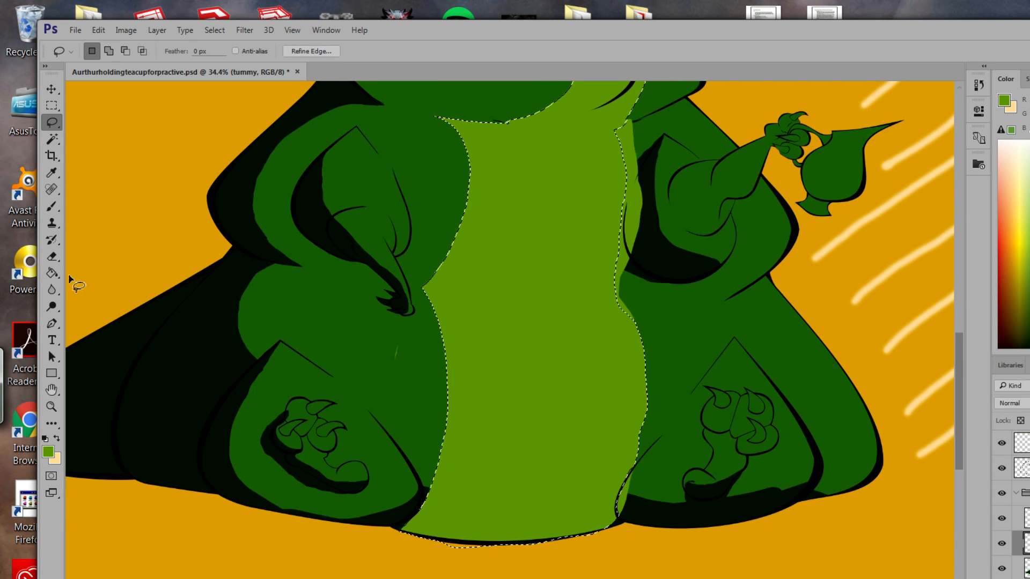
Set the foreground green to hue 90 and Paint Bucket fill the belly selection.
left_click(48, 452)
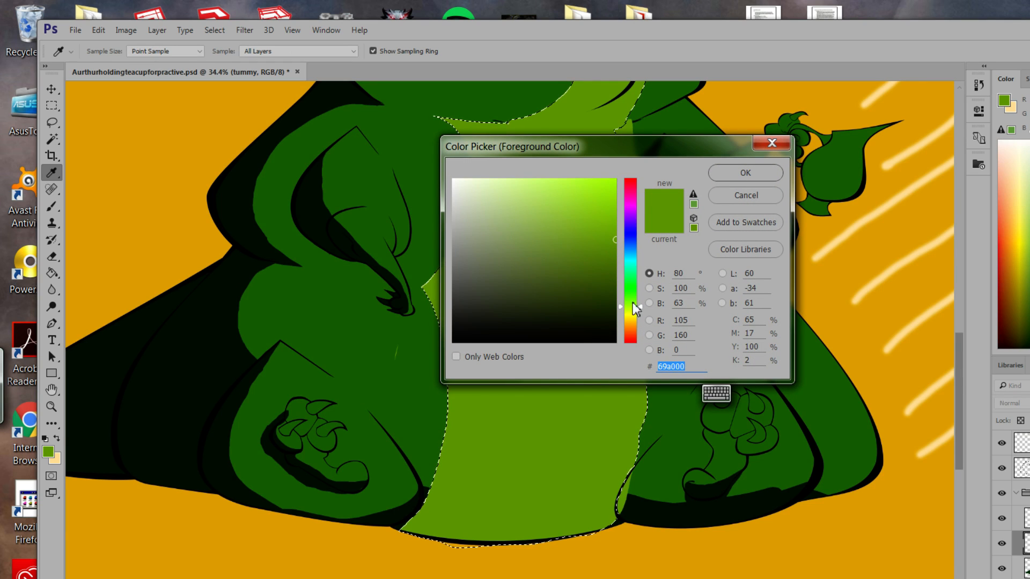
left_click_drag(639, 307, 640, 303)
left_click(746, 172)
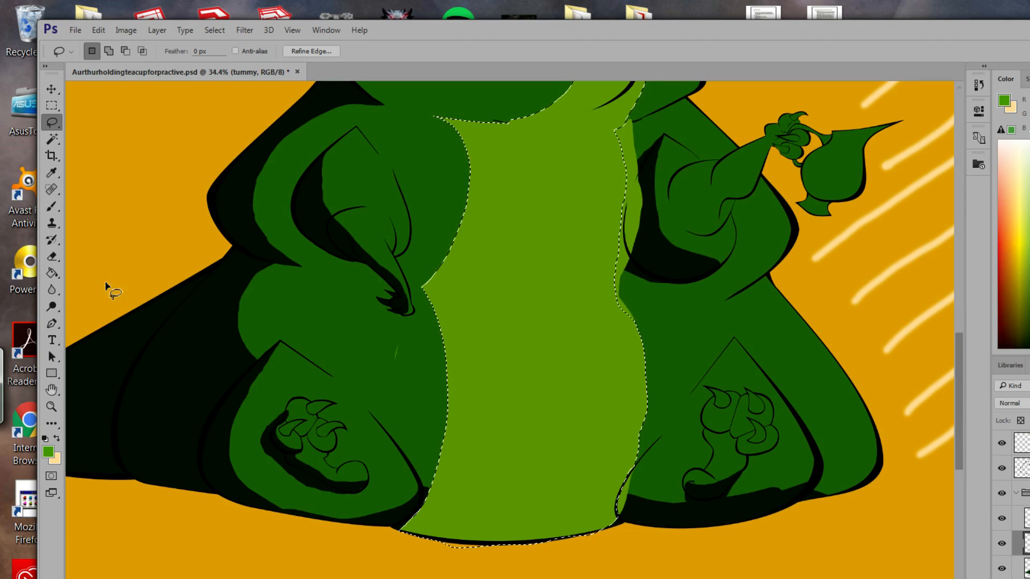
left_click(54, 271)
left_click(502, 457)
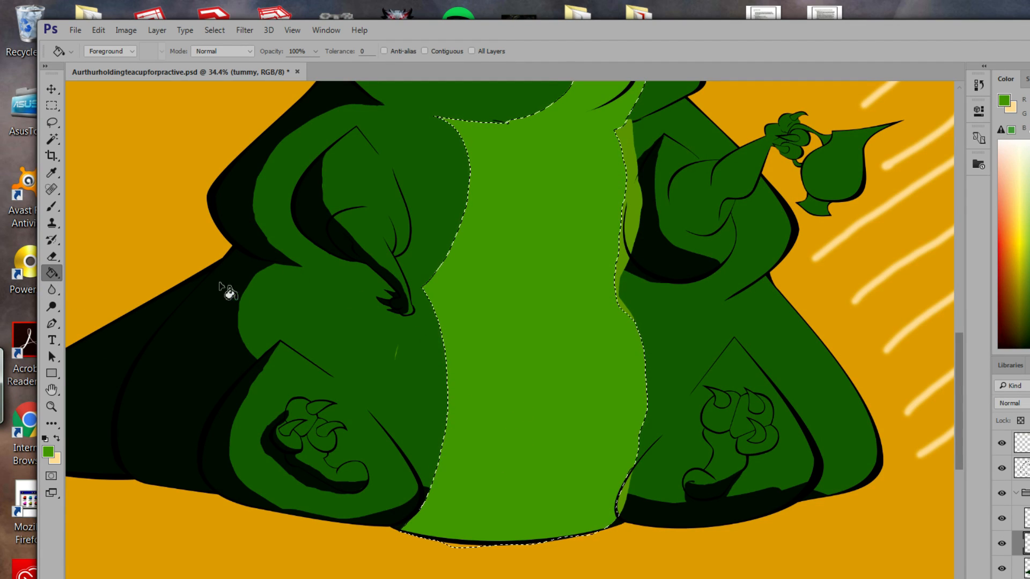
Inverse the selection, clear the green spill outside the belly, then deselect.
left_click(215, 30)
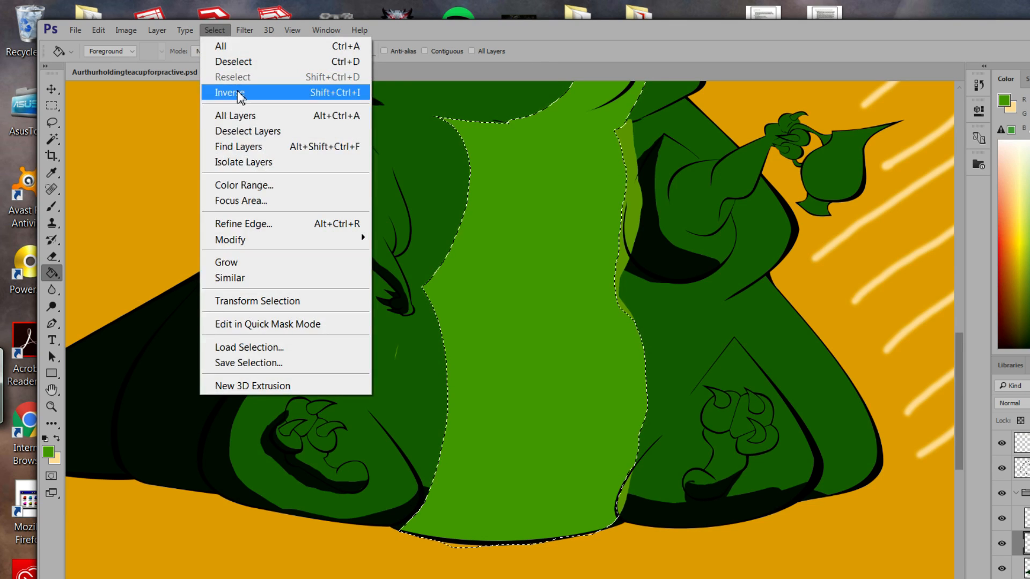
left_click(230, 93)
left_click(129, 30)
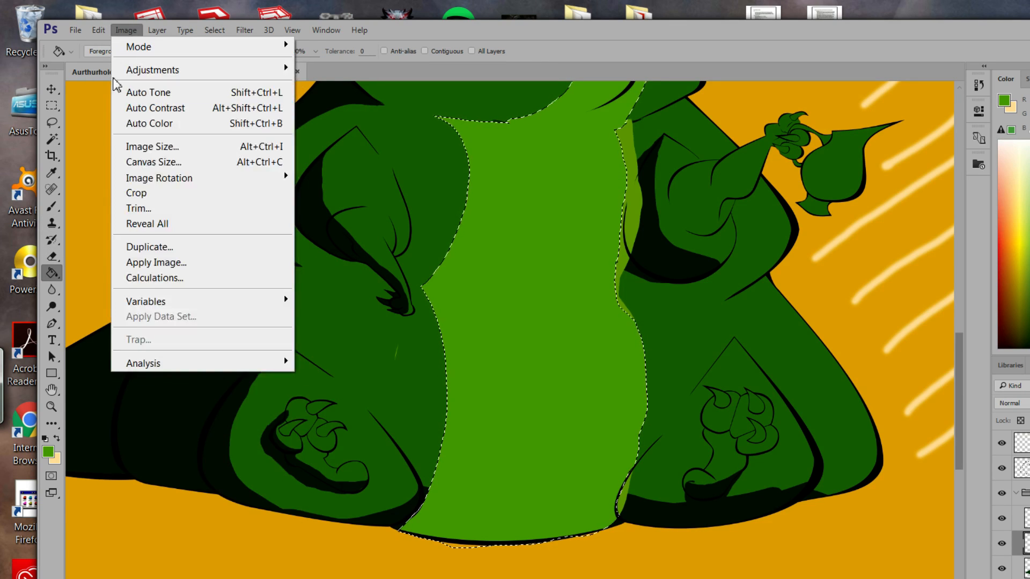
left_click(98, 30)
left_click(114, 201)
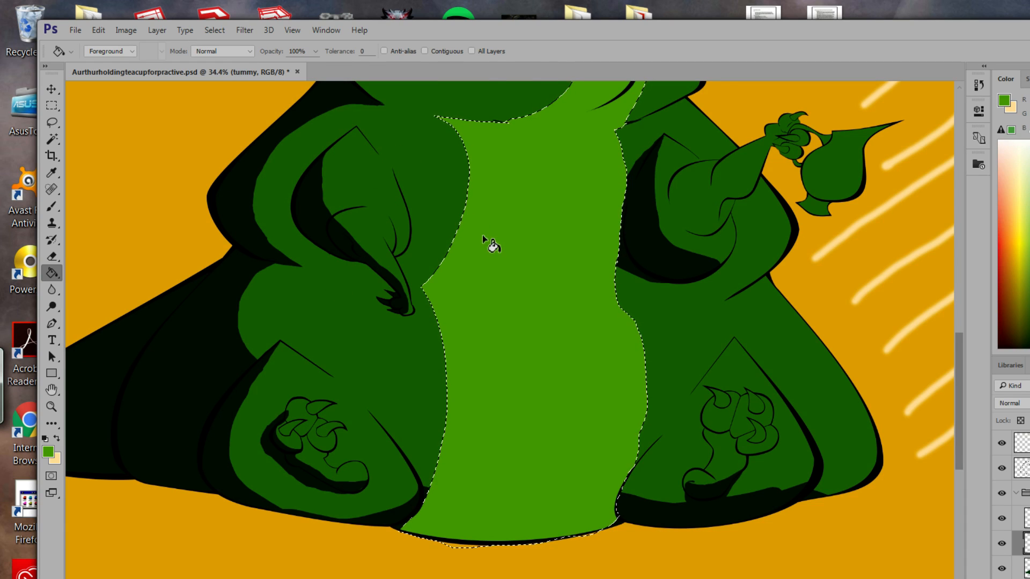
mouse_move(510, 225)
left_mouse_down()
mouse_move(499, 421)
mouse_move(510, 363)
mouse_move(458, 433)
mouse_move(510, 324)
mouse_move(494, 294)
left_mouse_up()
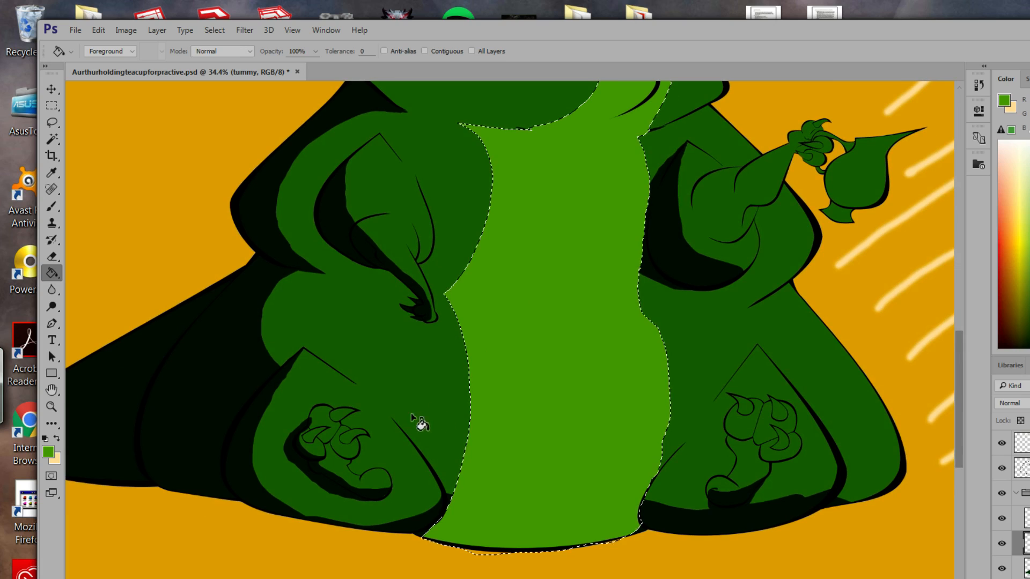
left_click(206, 30)
left_click(227, 62)
Move the tummy layer below the shading layer and zoom out to view the whole dinosaur.
left_click_drag(483, 281, 456, 380)
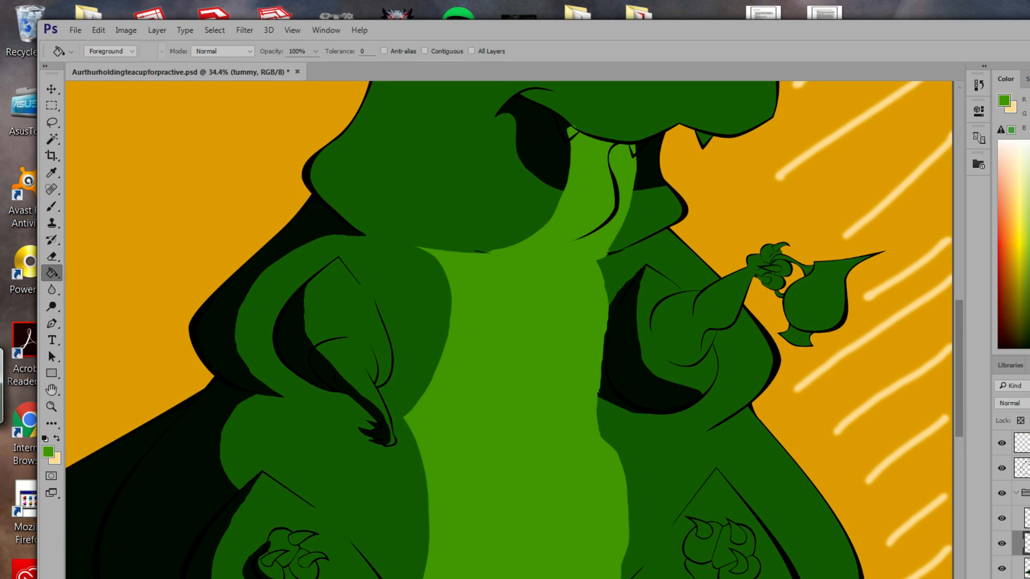
left_click_drag(1026, 544, 1027, 578)
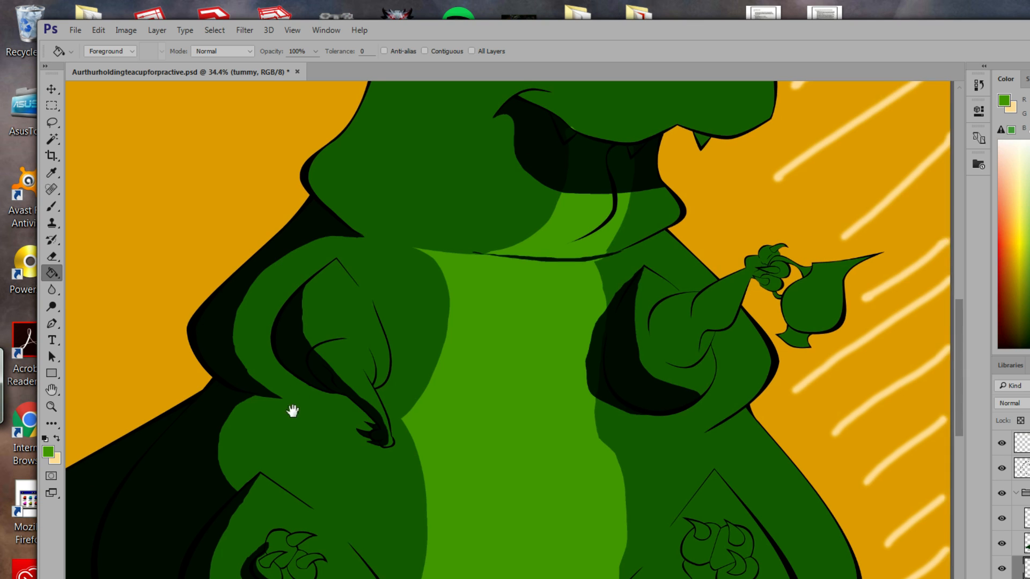
left_click_drag(292, 409, 375, 277)
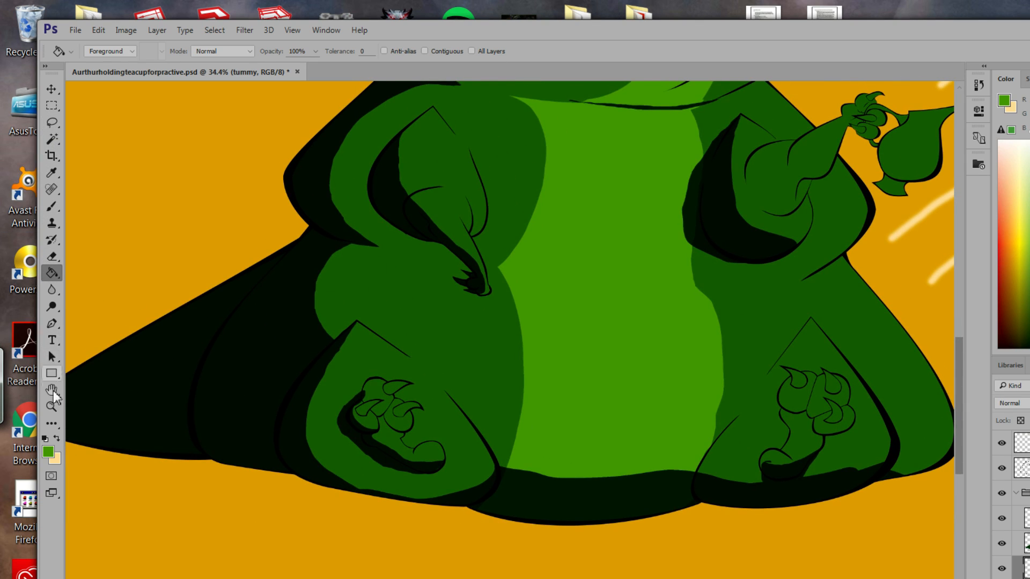
left_click(51, 407)
left_click_drag(418, 410, 446, 376)
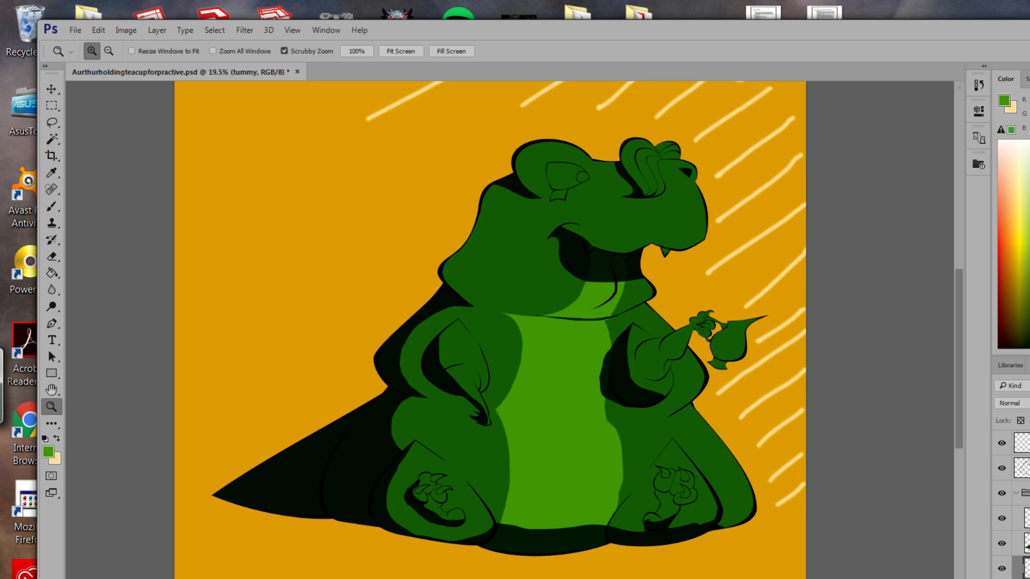
Step through the layers in the Layers panel until 'big shadow' is the active layer.
left_click(1027, 577)
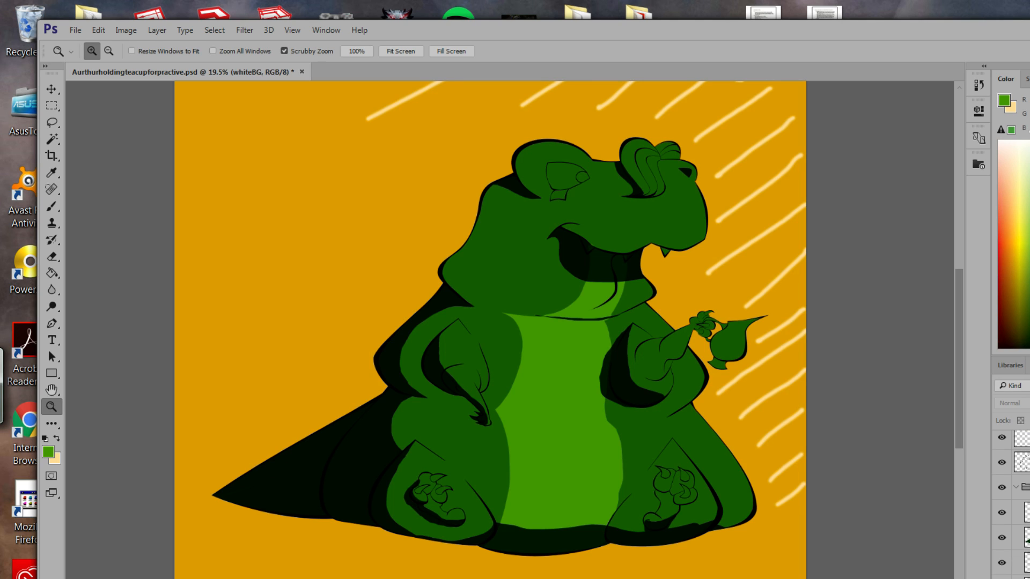
left_click(1027, 578)
scroll(1020, 509, "down", 1)
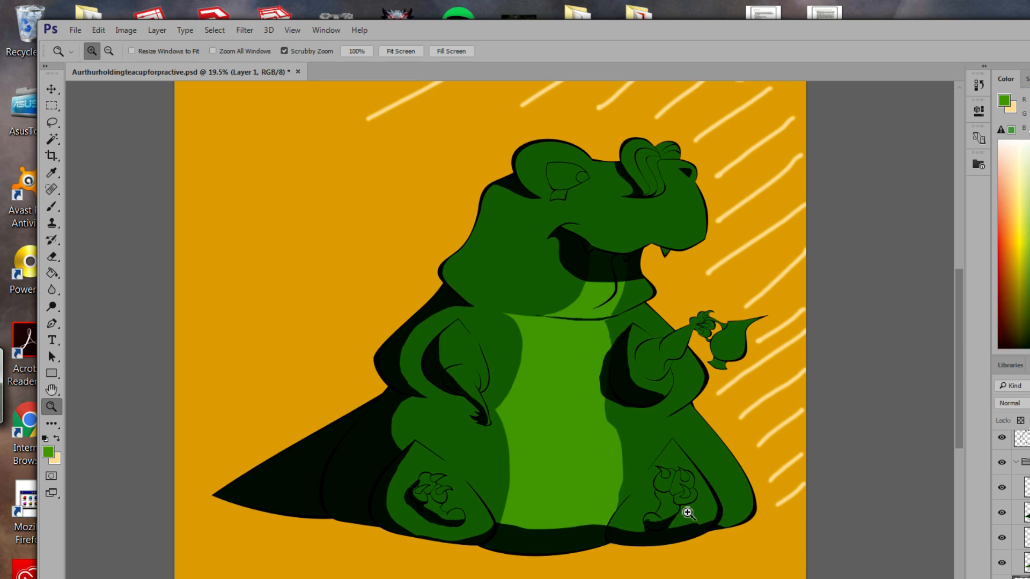
key("Return")
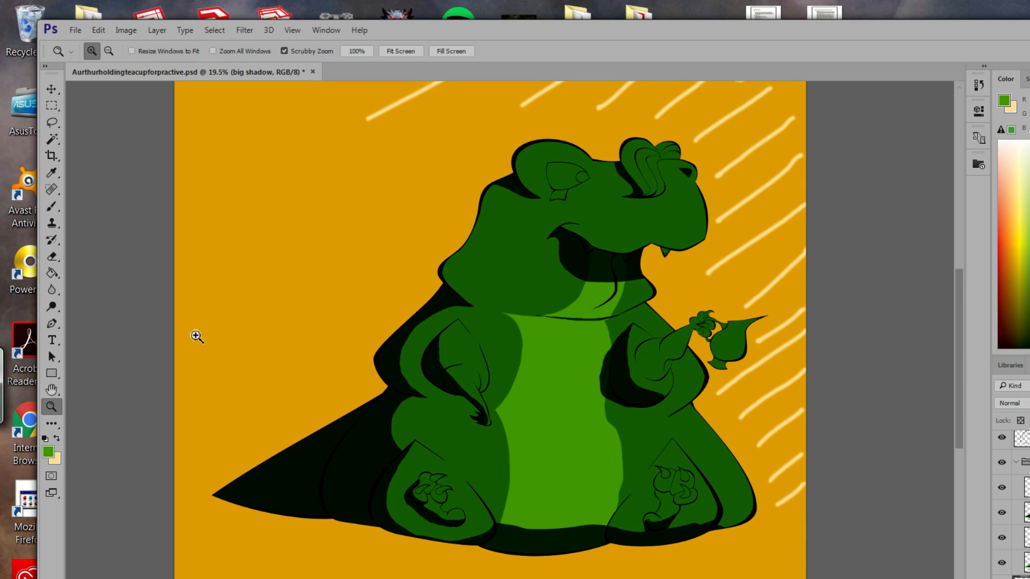
left_click(51, 105)
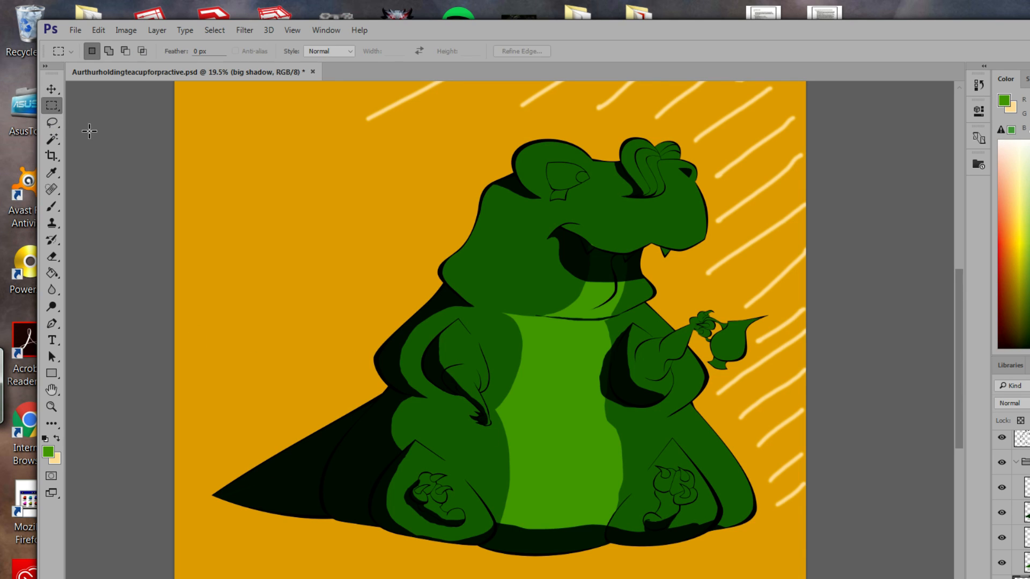
Draw an elliptical marquee beneath the dinosaur's base, dismissing the empty-selection errors.
right_click(53, 108)
left_click(95, 121)
left_click_drag(190, 501, 827, 578)
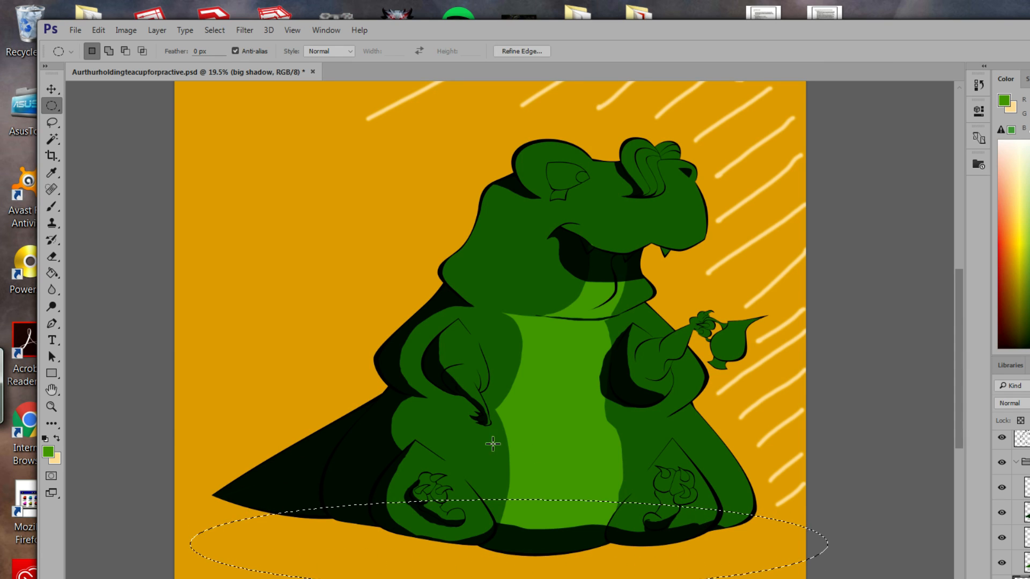
left_click(52, 89)
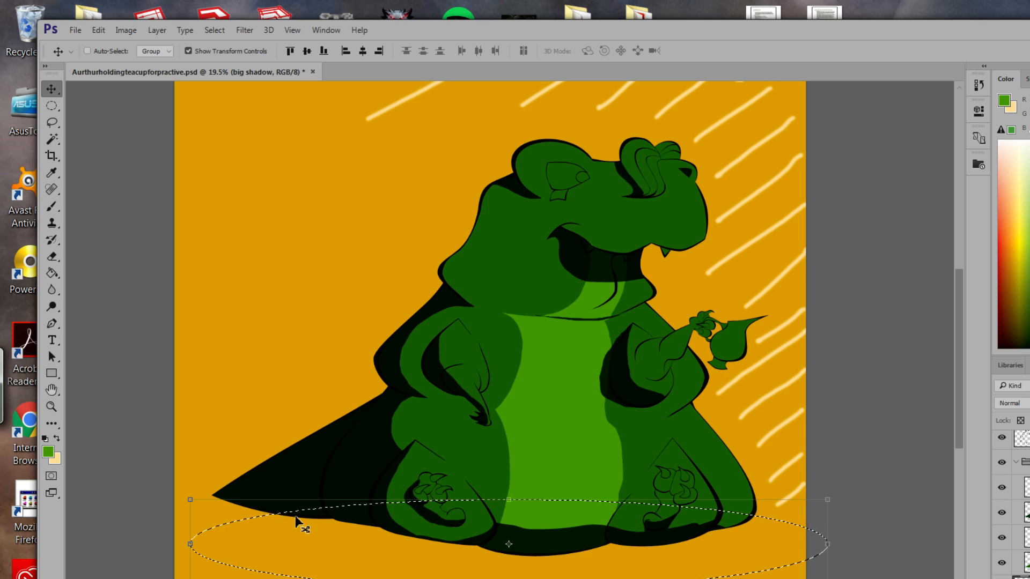
left_click_drag(506, 546, 498, 537)
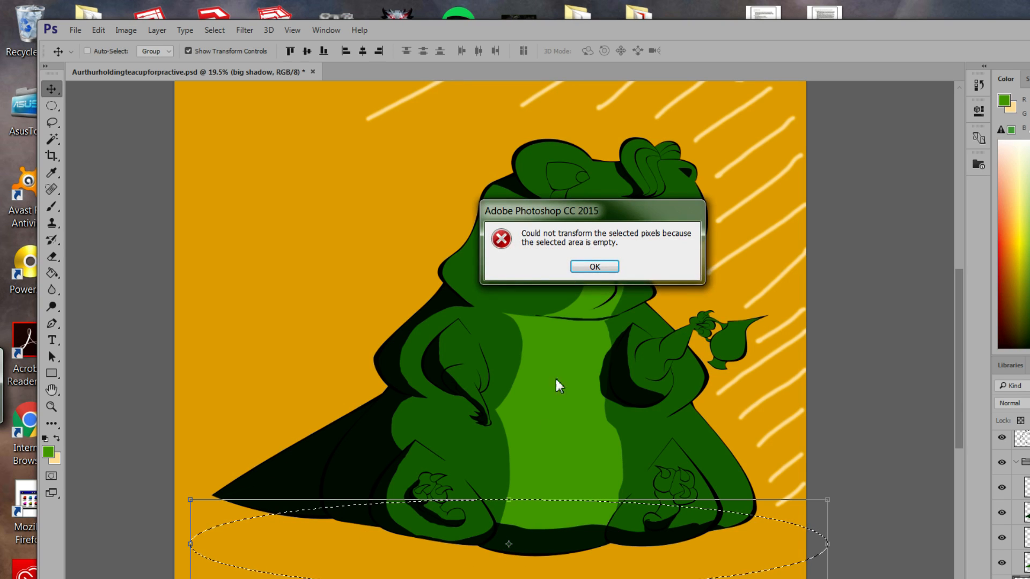
left_click(595, 267)
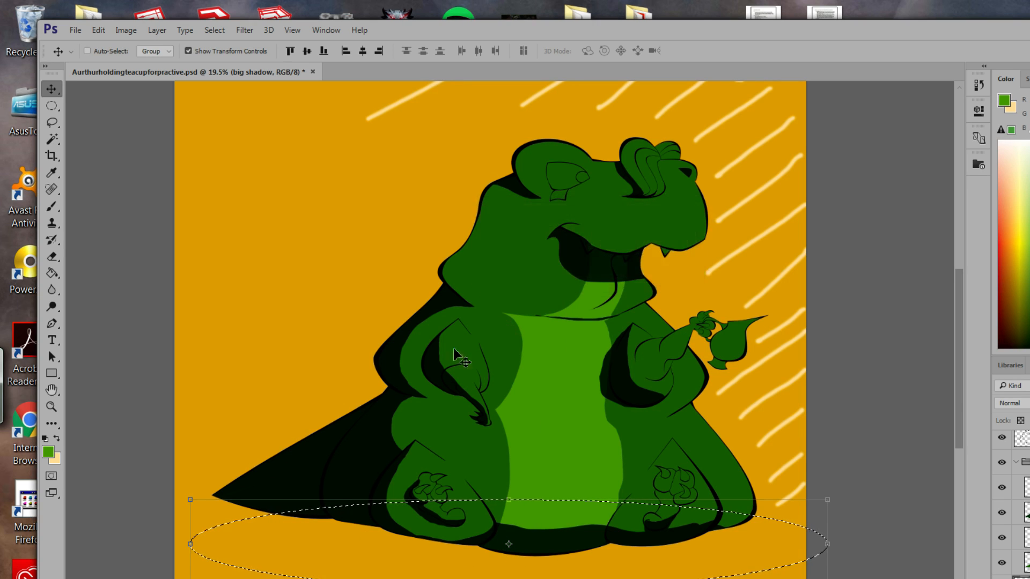
left_click(191, 546)
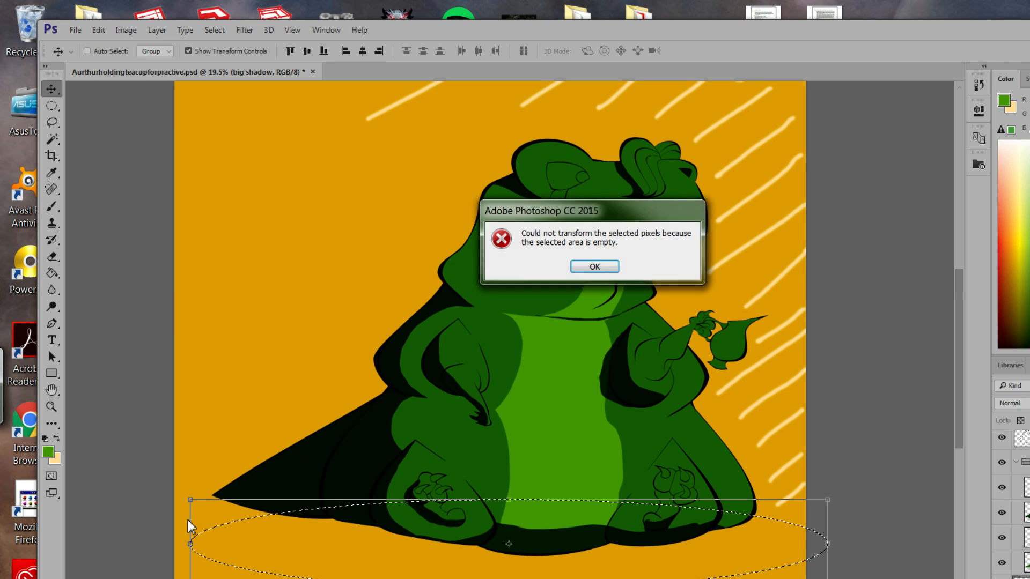
left_click(578, 267)
left_click(52, 106)
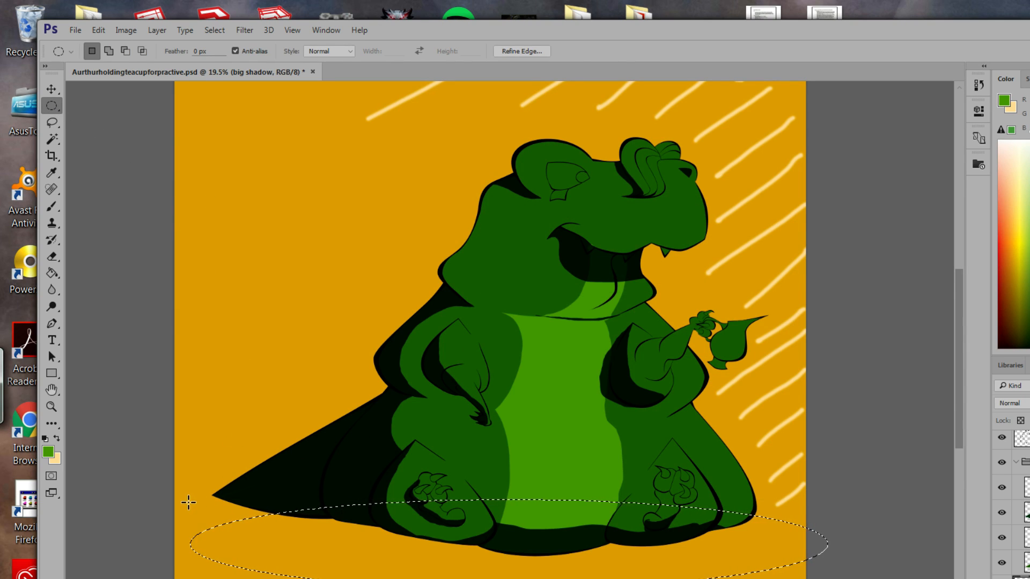
Redraw a wider oval under the feet and Shift-add a second ellipse to extend it.
left_click_drag(195, 501, 793, 577)
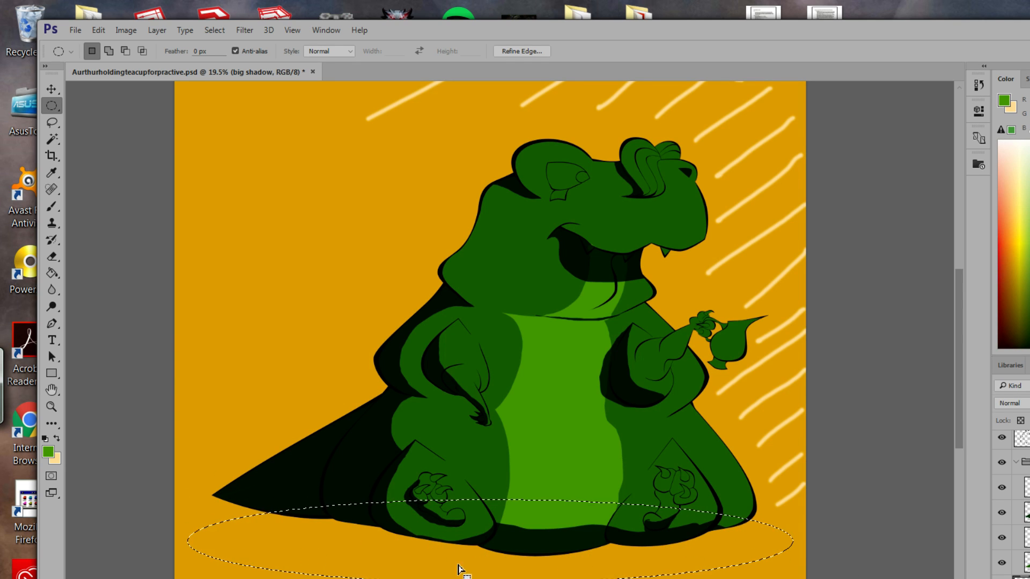
left_click_drag(457, 570, 460, 533)
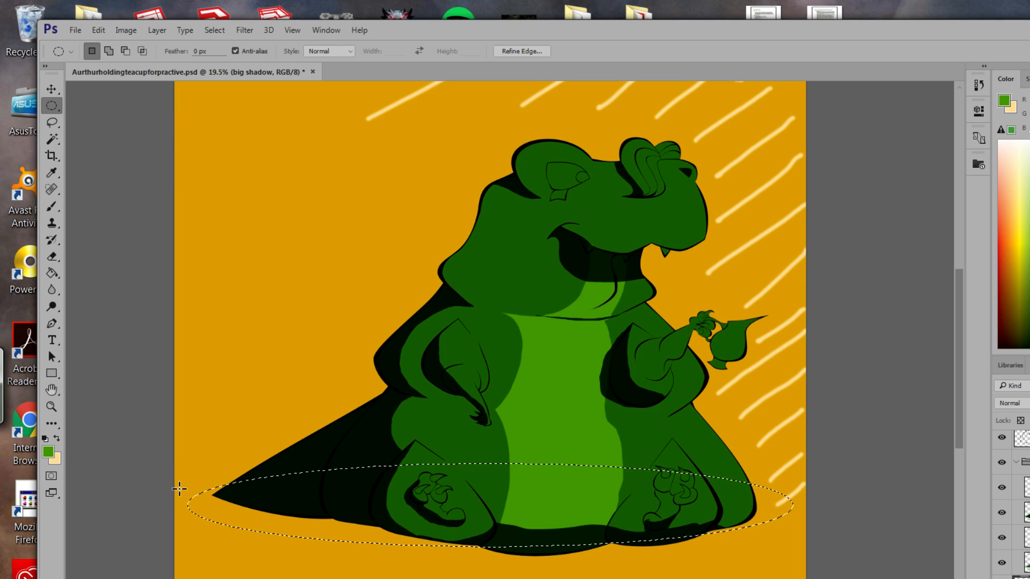
left_click_drag(179, 486, 821, 576)
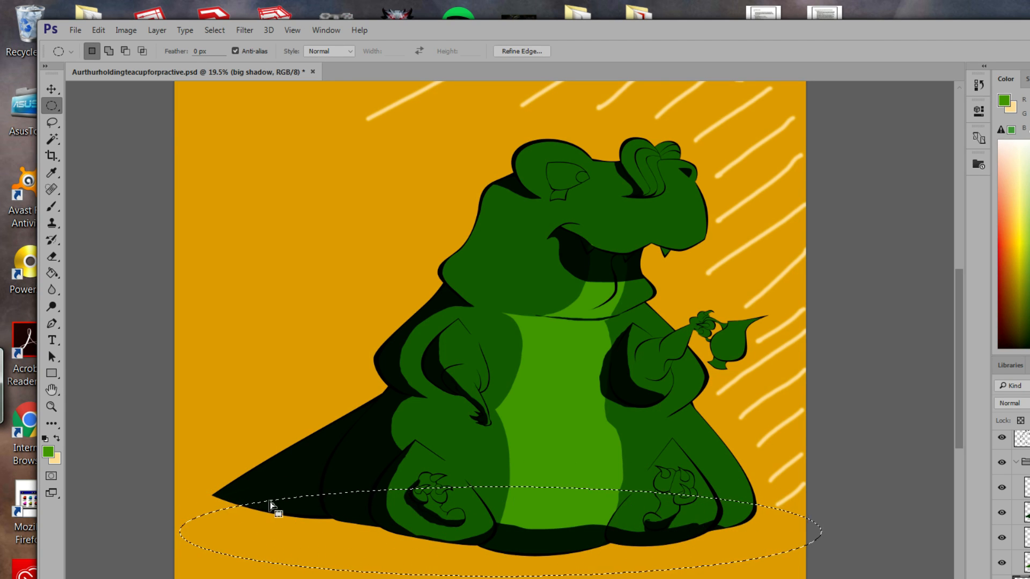
left_click_drag(271, 507, 269, 482)
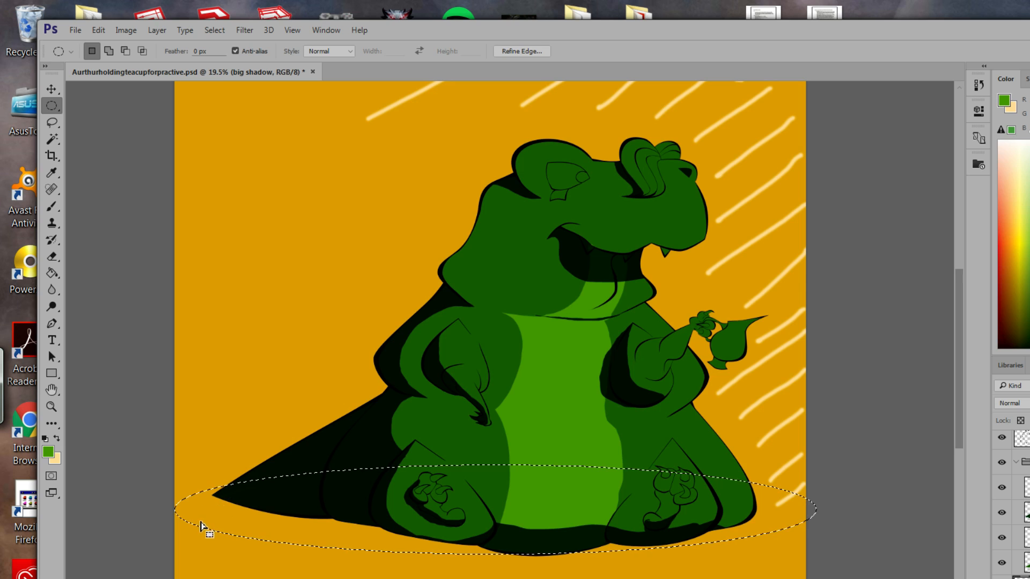
key("shift")
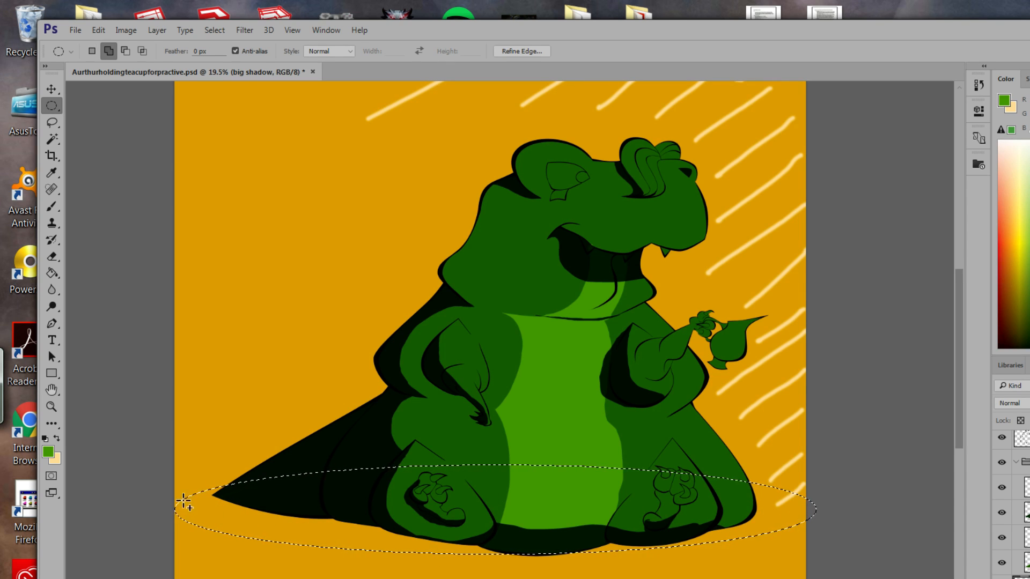
left_click_drag(199, 513, 801, 565)
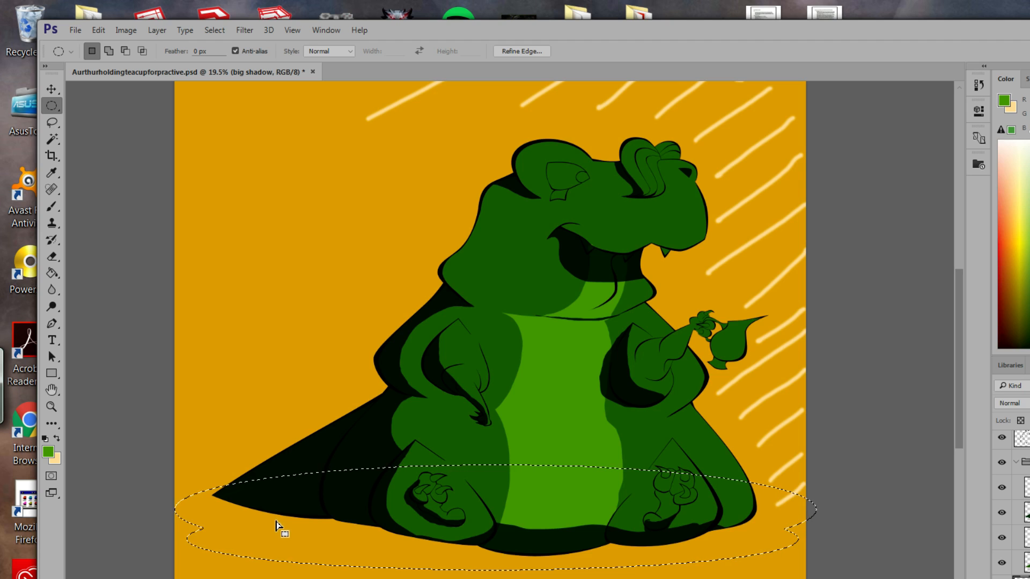
Set the foreground colour to the muted dark green 51673b.
left_click(46, 454)
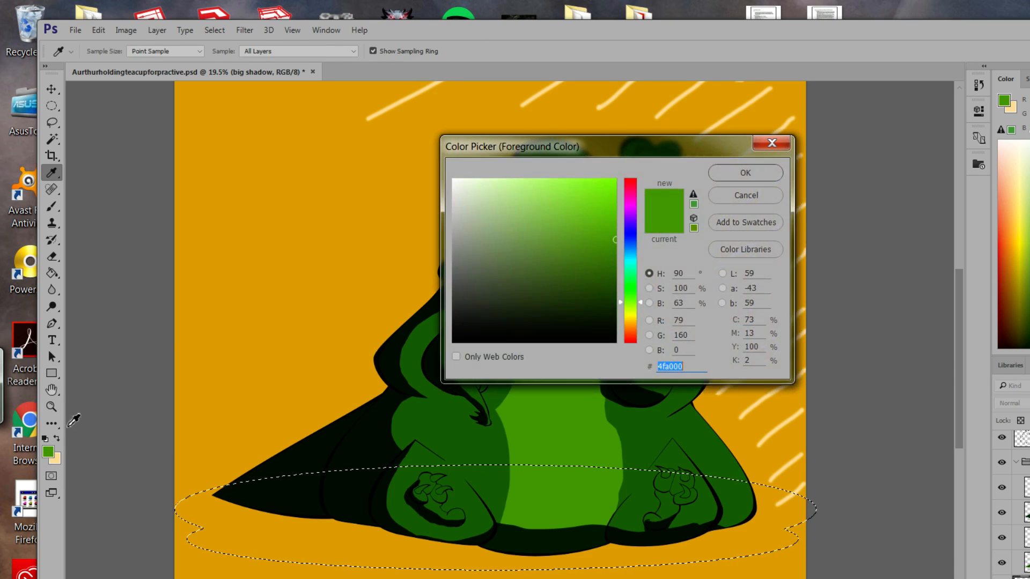
left_click_drag(590, 327, 518, 320)
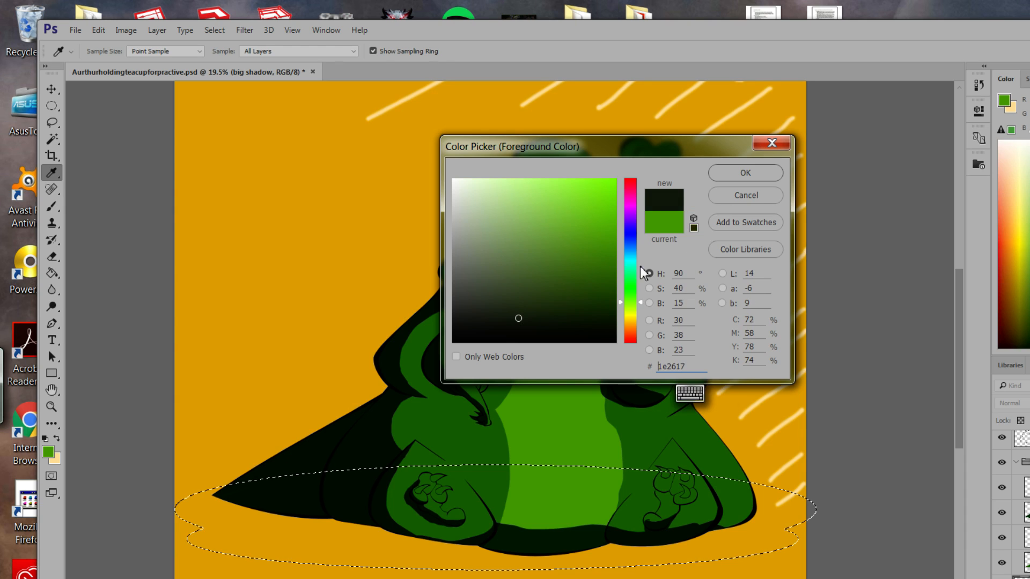
left_click(751, 171)
left_click(48, 452)
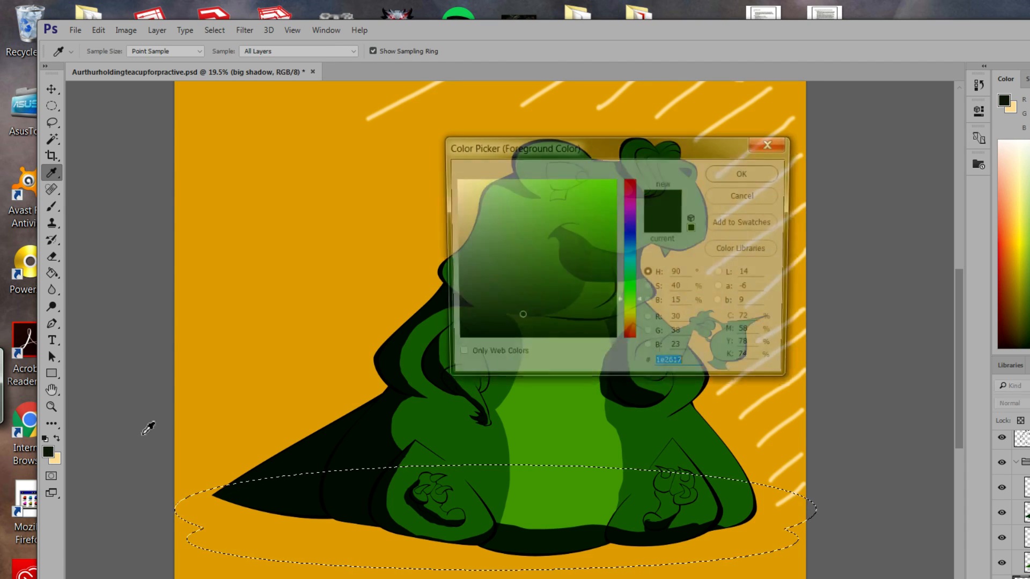
left_click_drag(531, 317, 522, 276)
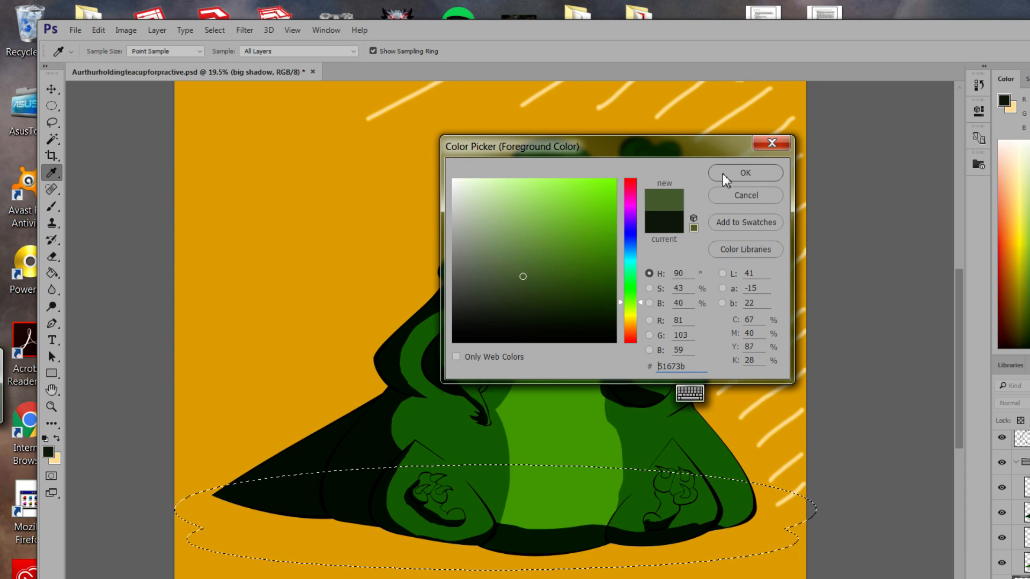
left_click(725, 173)
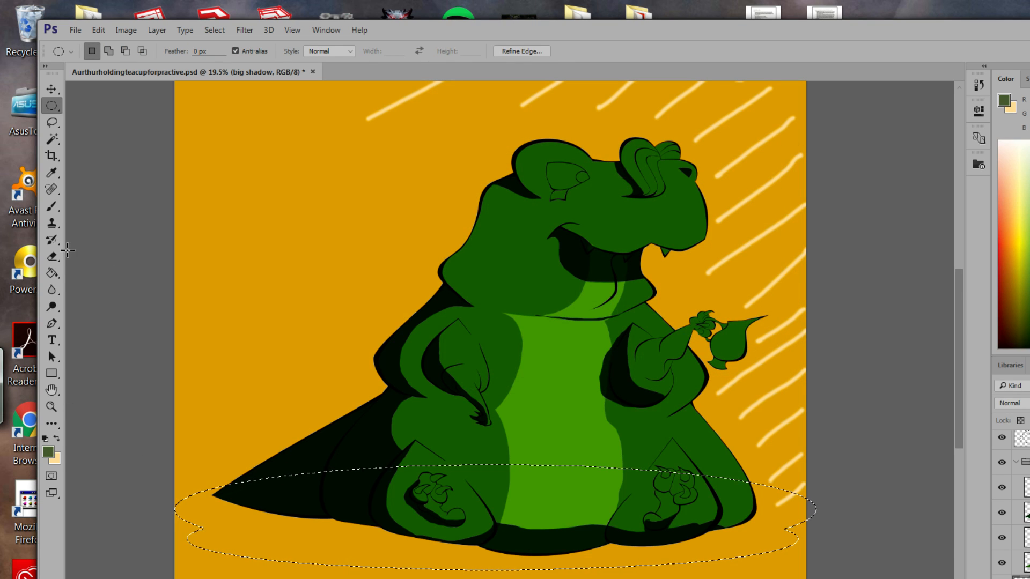
Fill the oval under the dinosaur with the muted green using the Paint Bucket.
left_click(51, 273)
left_click(299, 555)
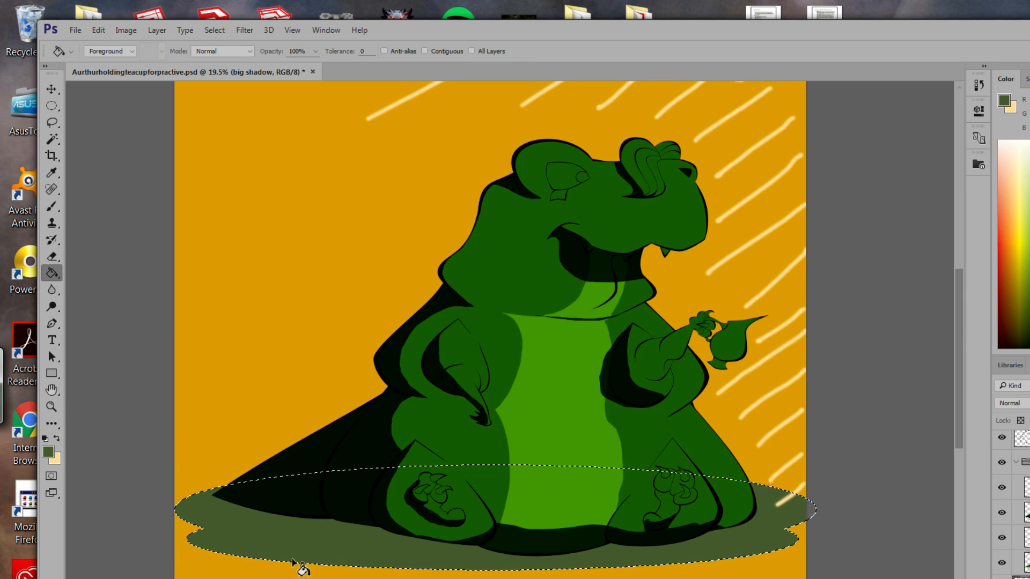
left_click(214, 30)
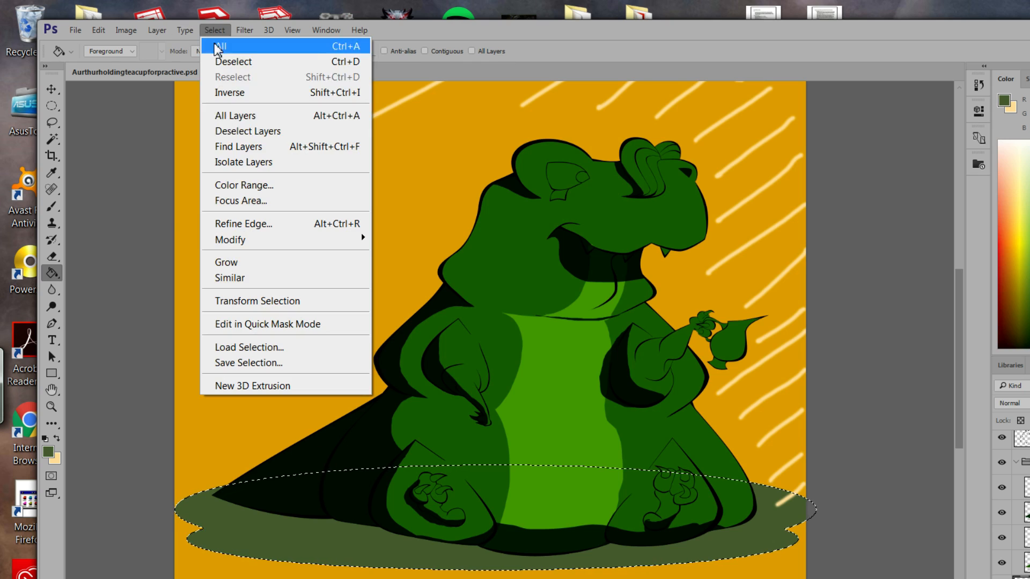
Deselect the oval and open Gaussian Blur, zooming its preview out to 4%.
left_click(255, 61)
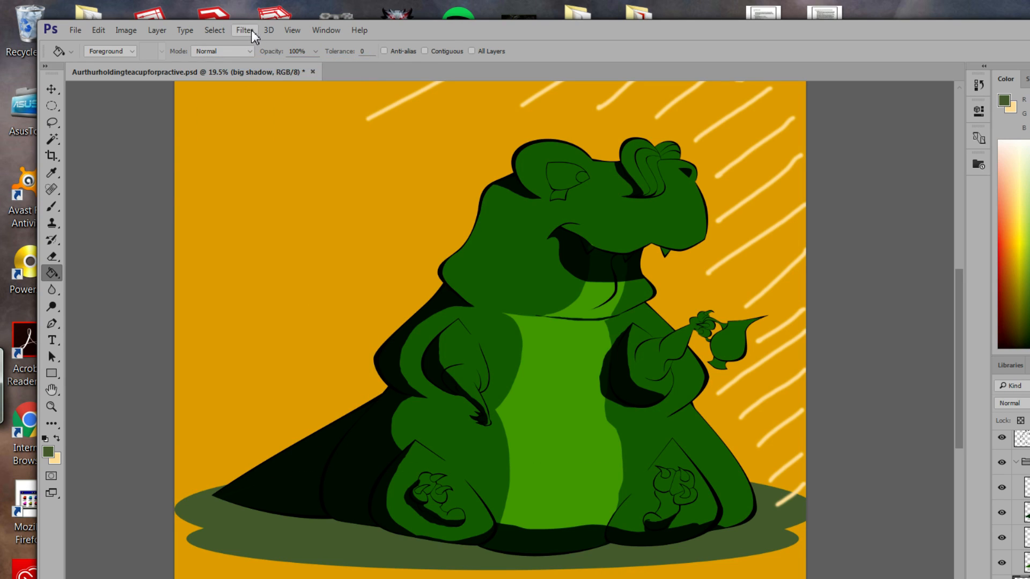
left_click(246, 30)
mouse_move(346, 208)
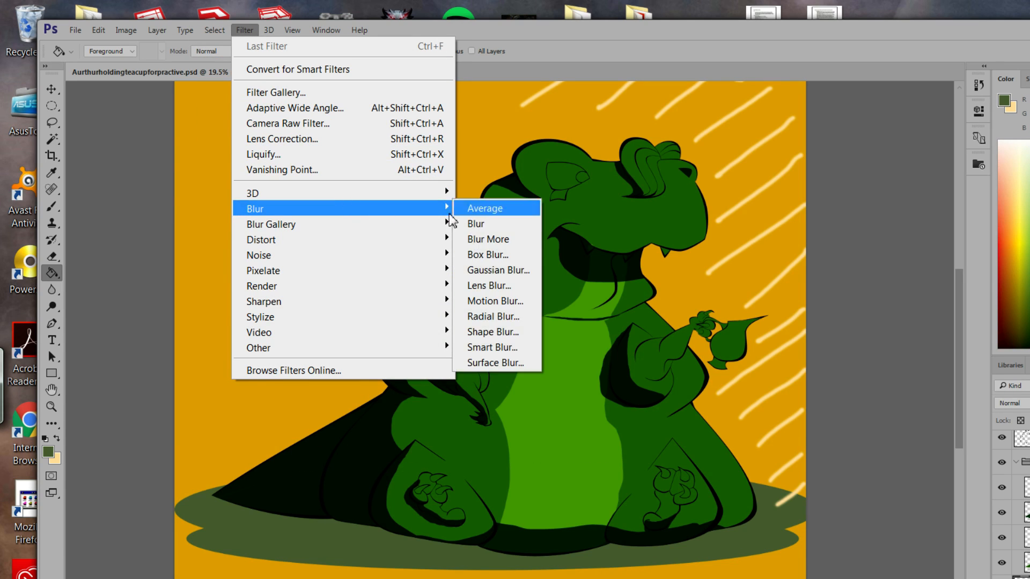
left_click(510, 271)
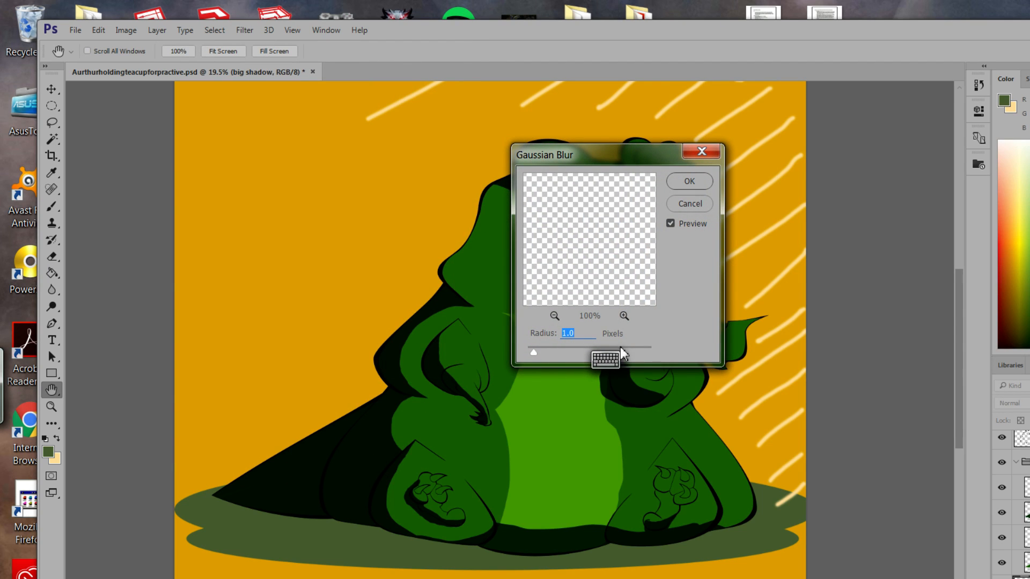
left_click_drag(535, 355, 542, 355)
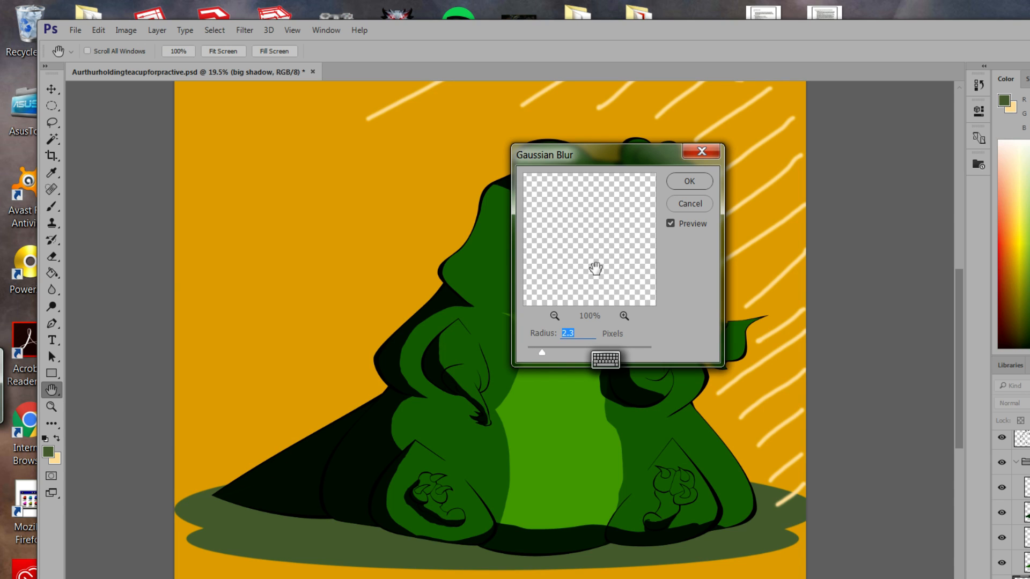
left_click_drag(596, 274, 603, 246)
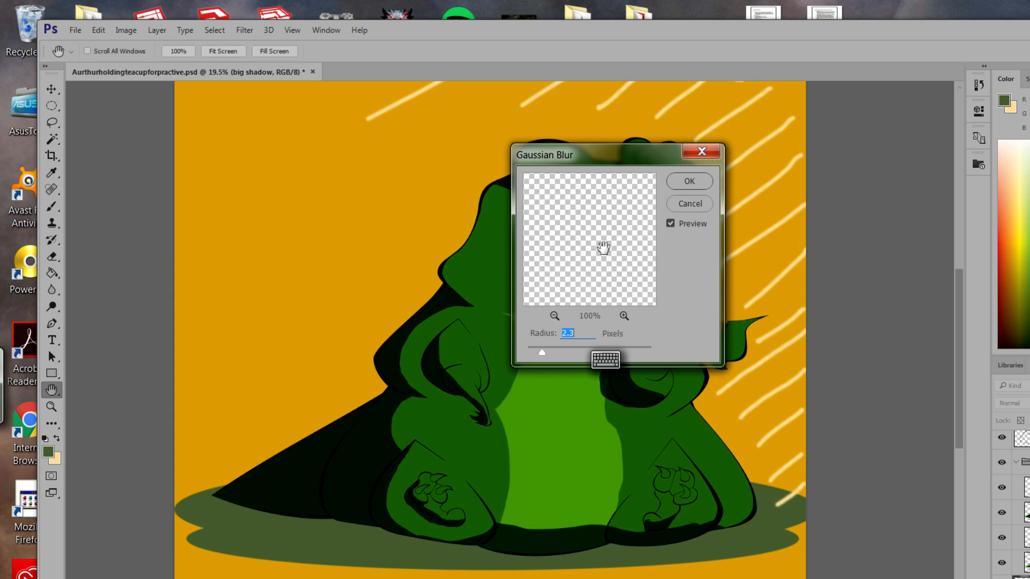
left_click(554, 317)
left_click(555, 317)
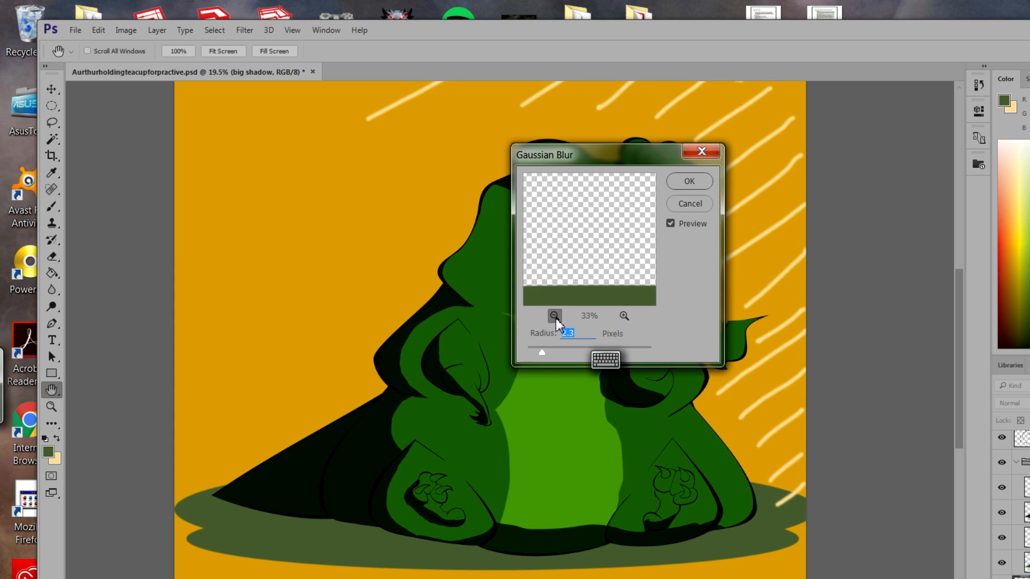
left_click(556, 318)
left_click(557, 317)
left_click(556, 317)
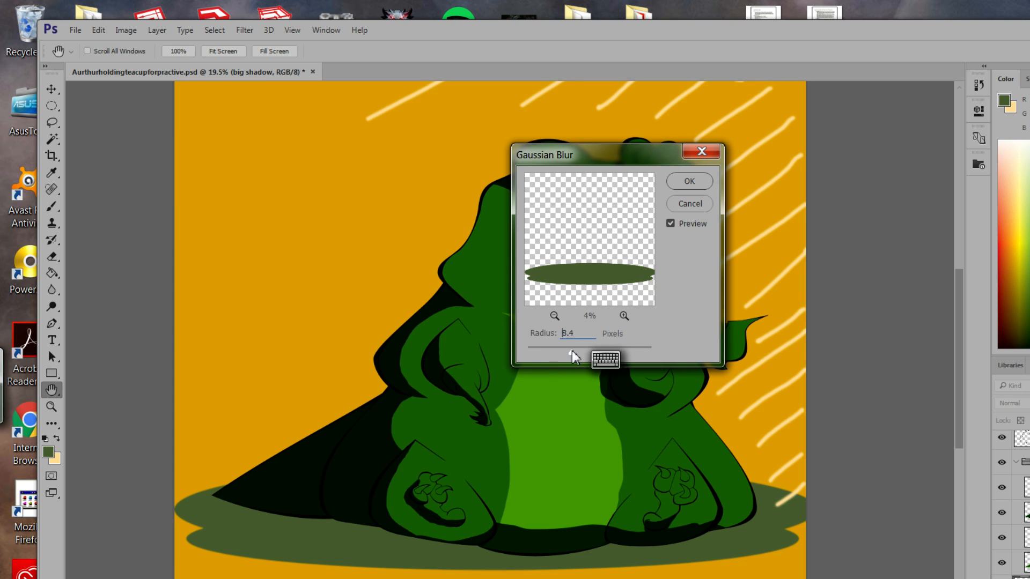
Settle the blur radius at about 15 pixels and apply it to the shadow.
left_click_drag(572, 352, 584, 357)
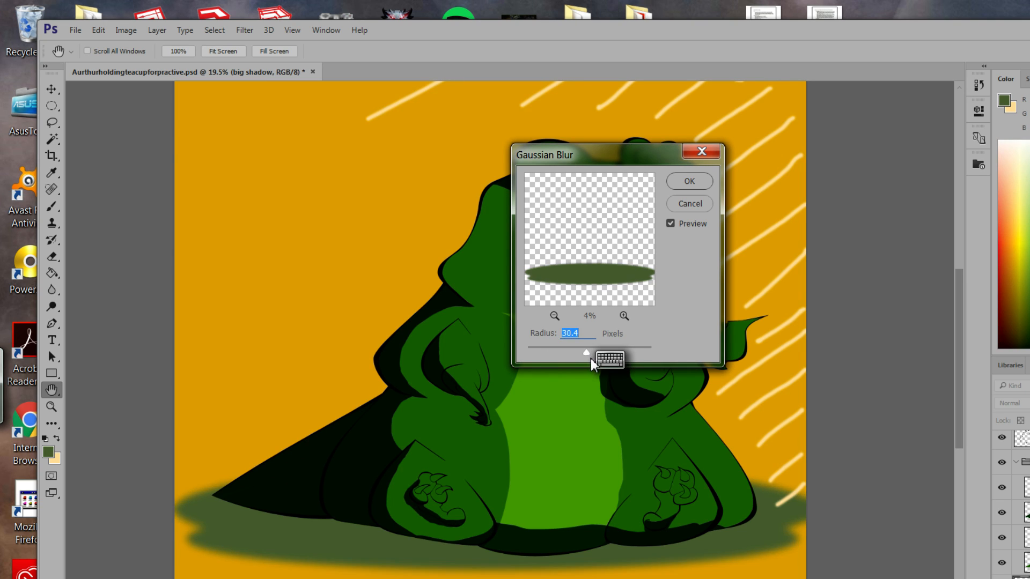
left_click_drag(588, 352, 604, 356)
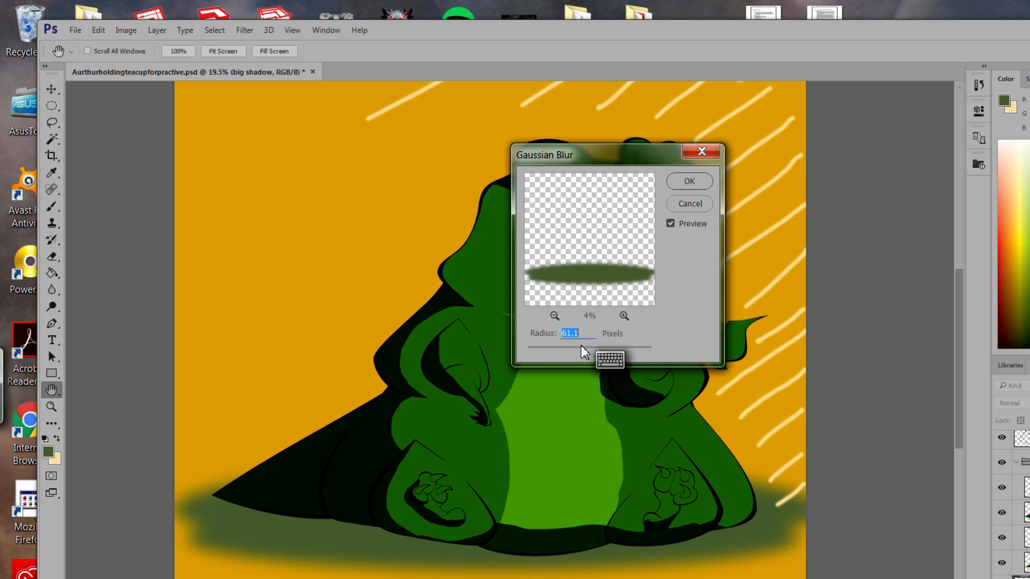
left_click_drag(587, 349, 581, 355)
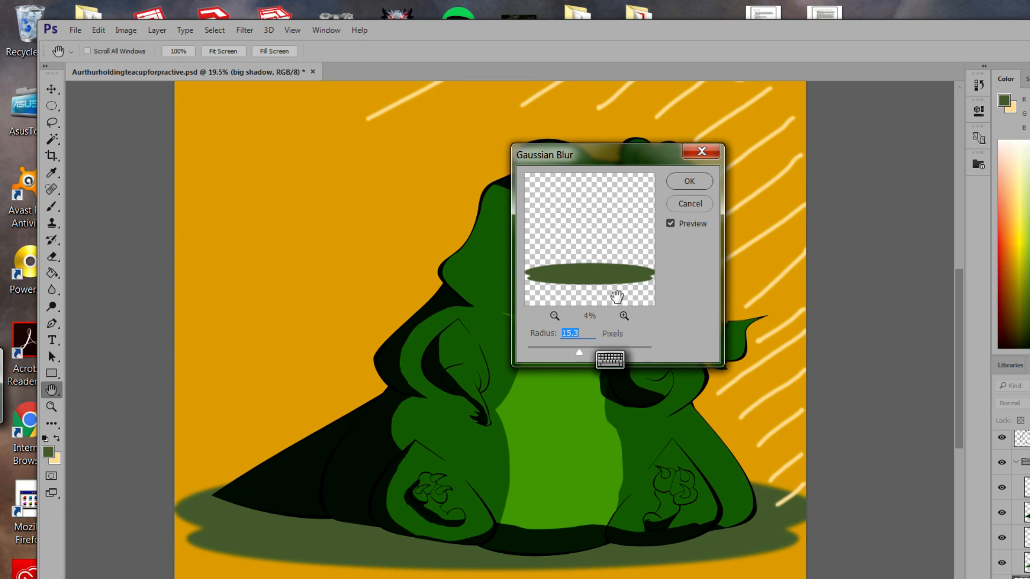
left_click(689, 182)
key("g")
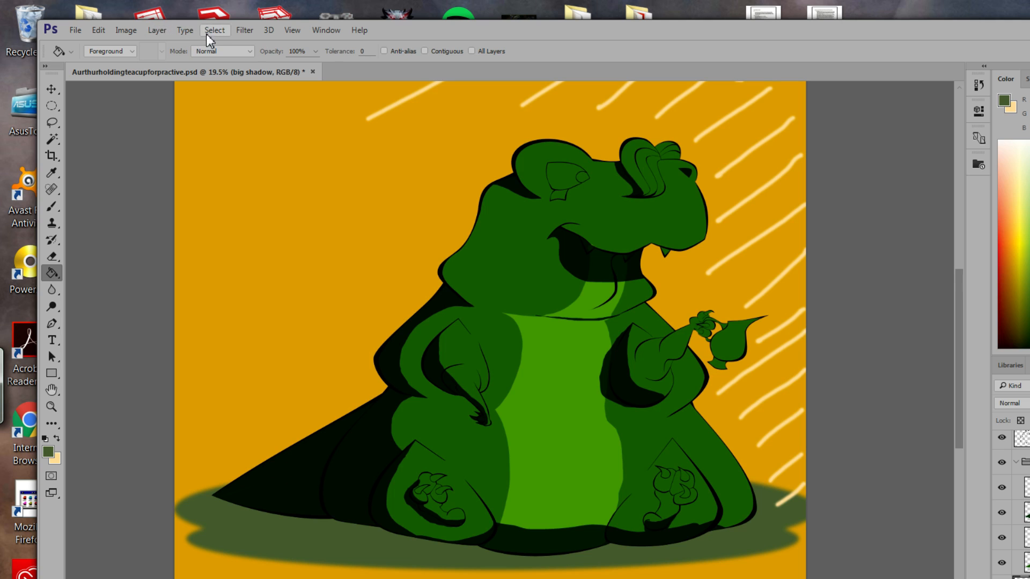
Select all and clear the old olive shadow ellipse from its layer.
left_click(98, 30)
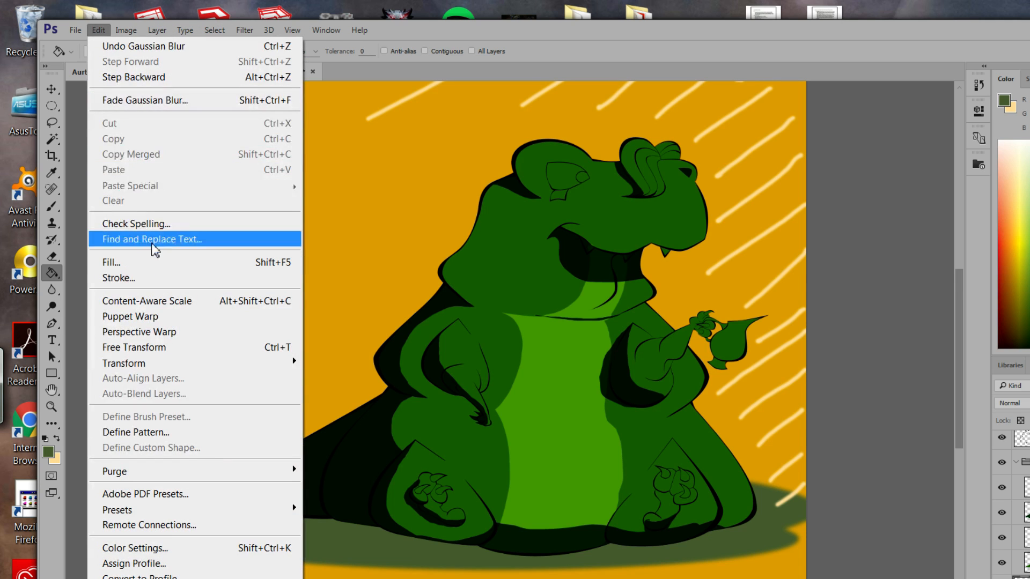
left_click_drag(717, 36, 712, 38)
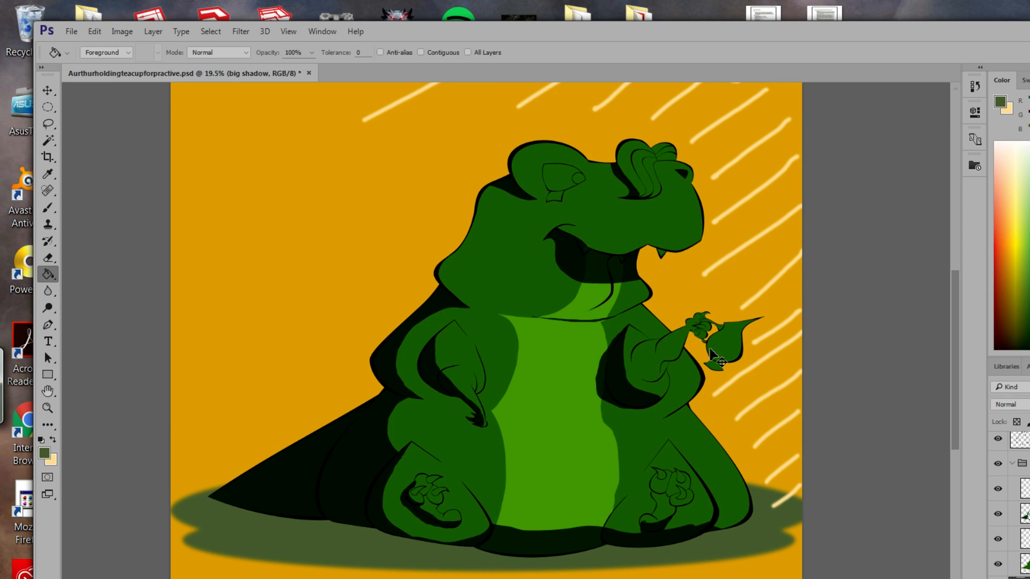
key("ctrl+a")
left_click(95, 33)
left_click(150, 202)
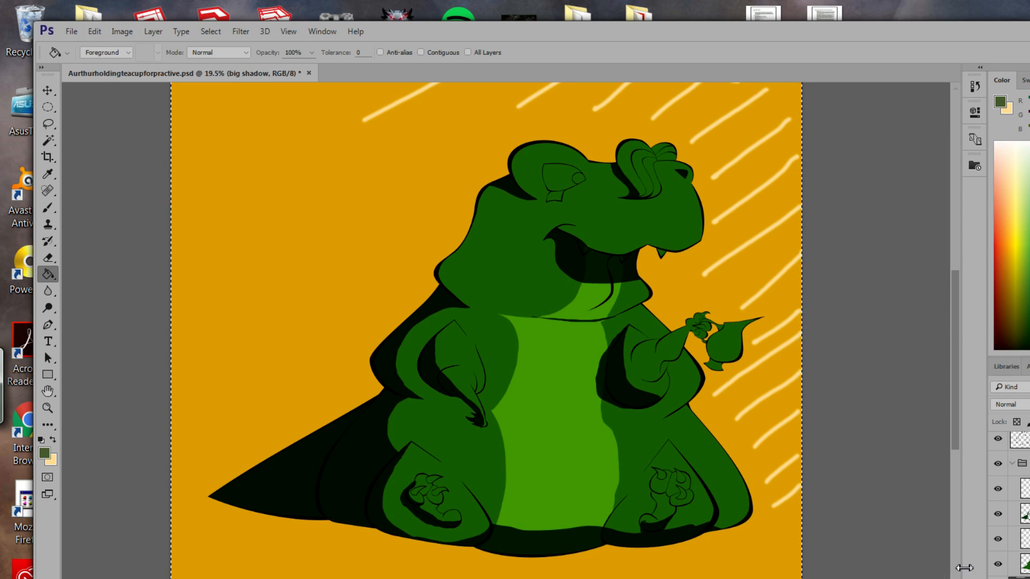
Draw a wide flat ellipse along the ground, nudge it left, and fill it olive.
left_click(52, 110)
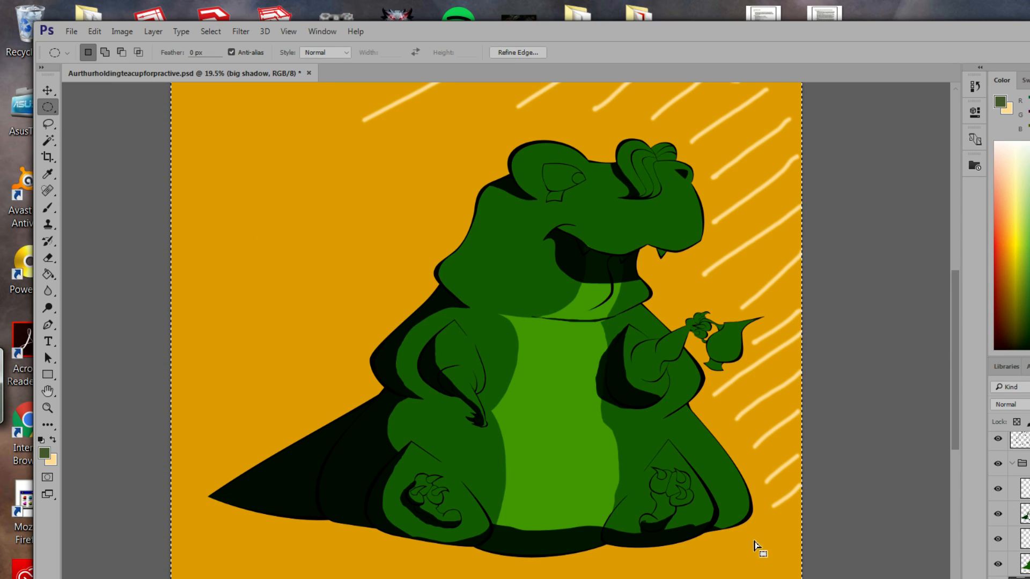
left_click_drag(757, 547, 759, 548)
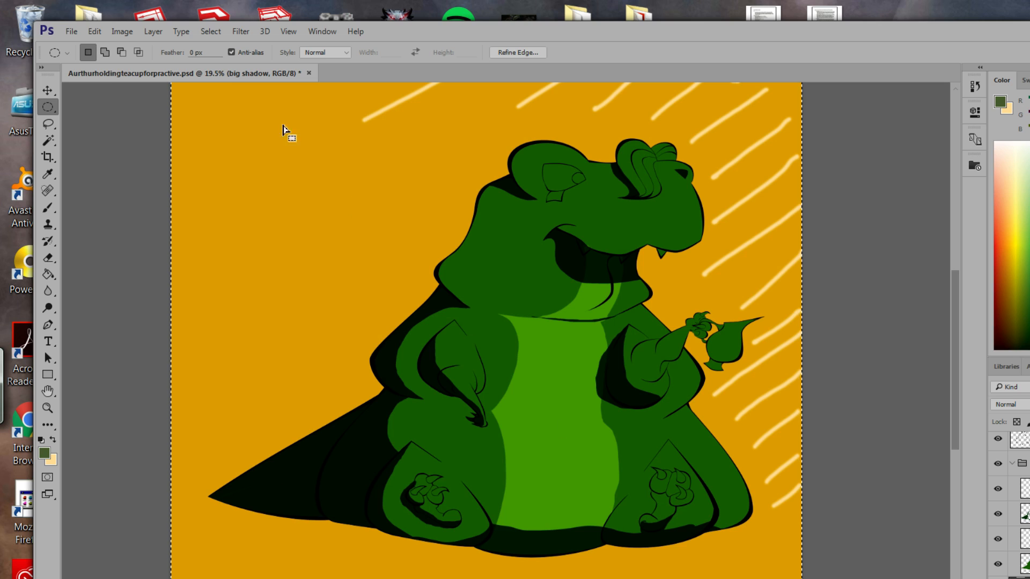
key("ctrl+d")
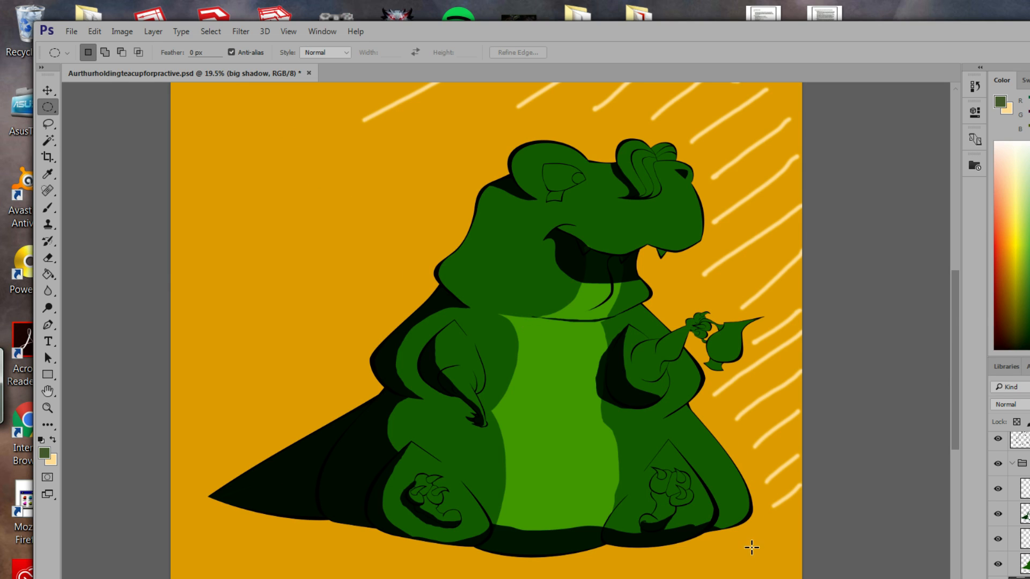
left_click_drag(762, 566, 88, 471)
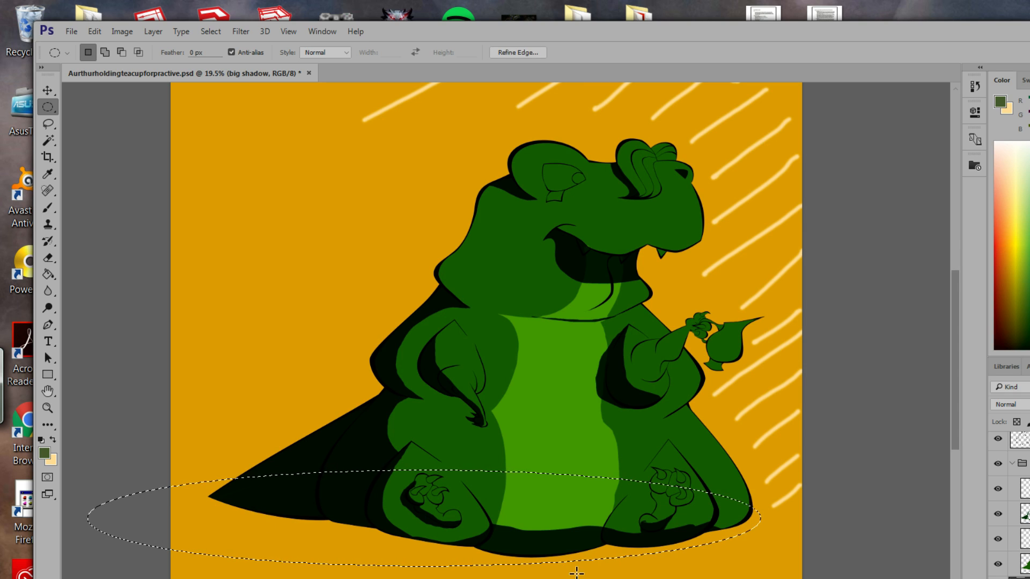
left_click_drag(572, 560, 558, 559)
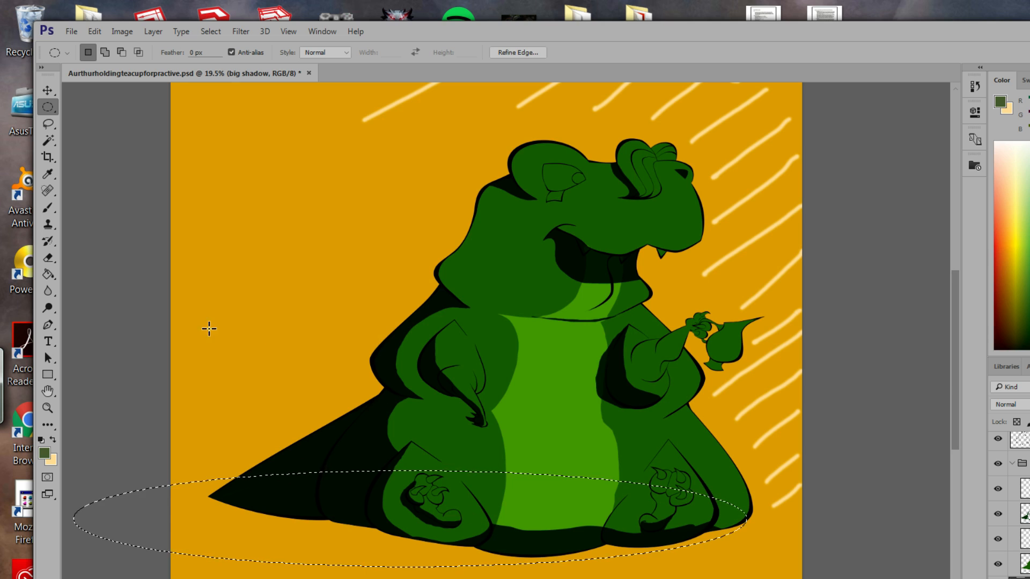
left_click(48, 274)
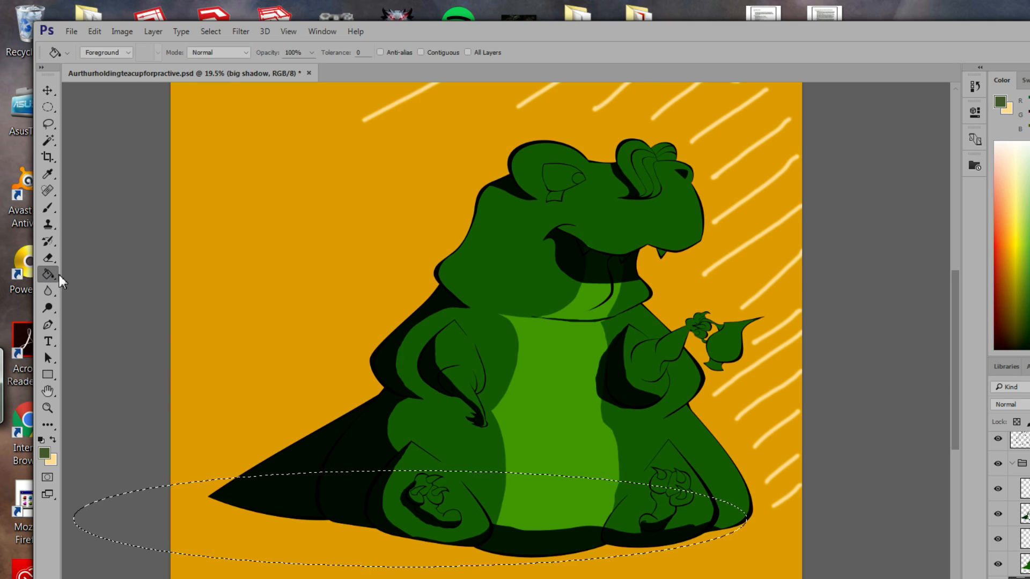
left_click(286, 550)
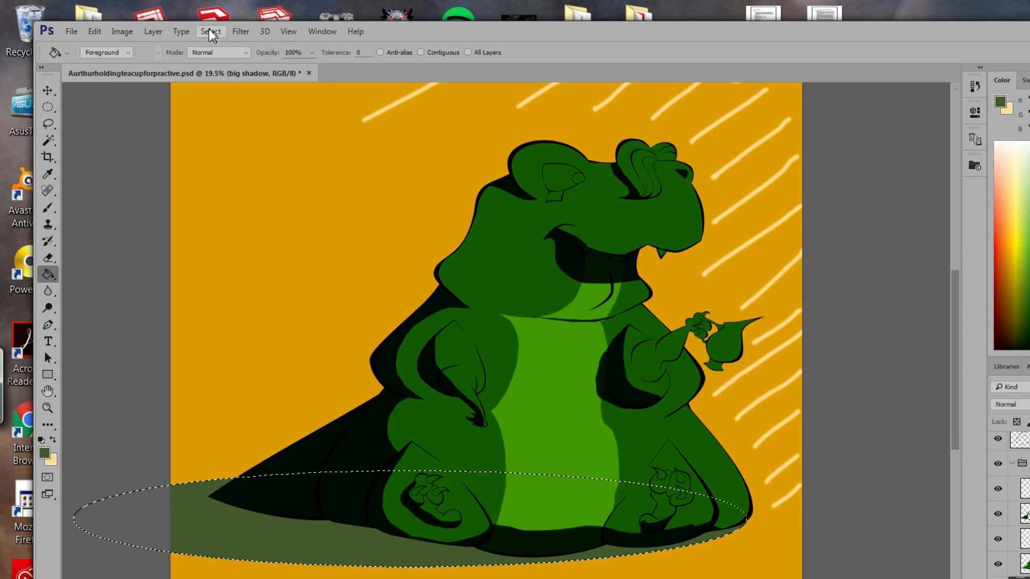
Try a 6.8 px Gaussian Blur but cancel it, then Magic Wand-select the olive shadow.
key("ctrl+d")
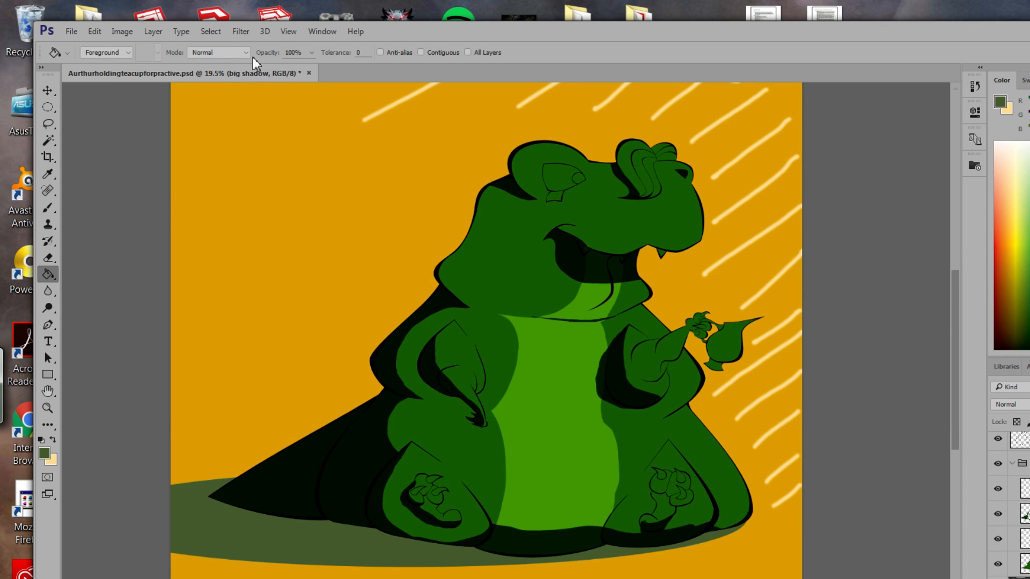
left_click(240, 34)
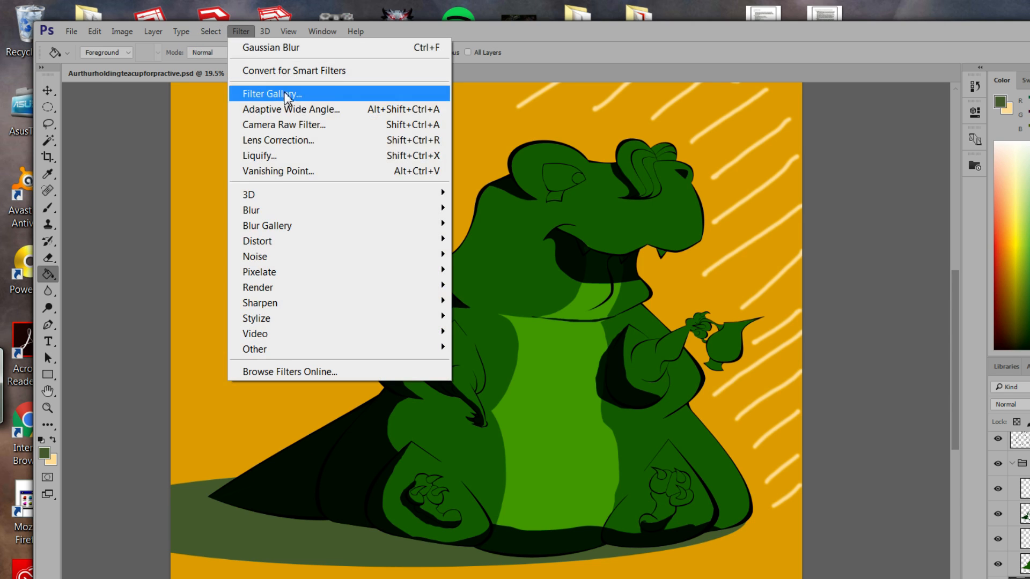
mouse_move(384, 214)
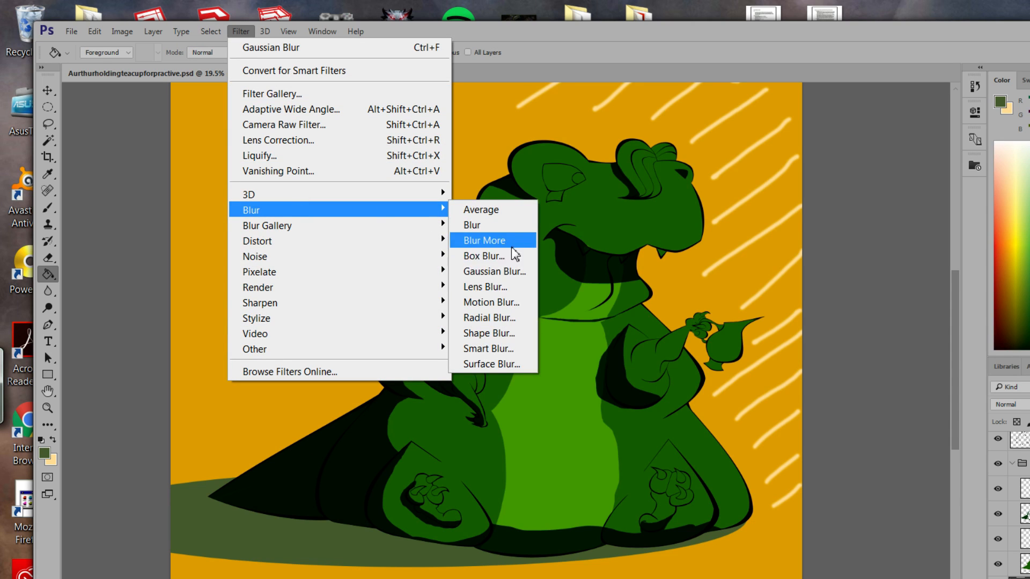
left_click(509, 271)
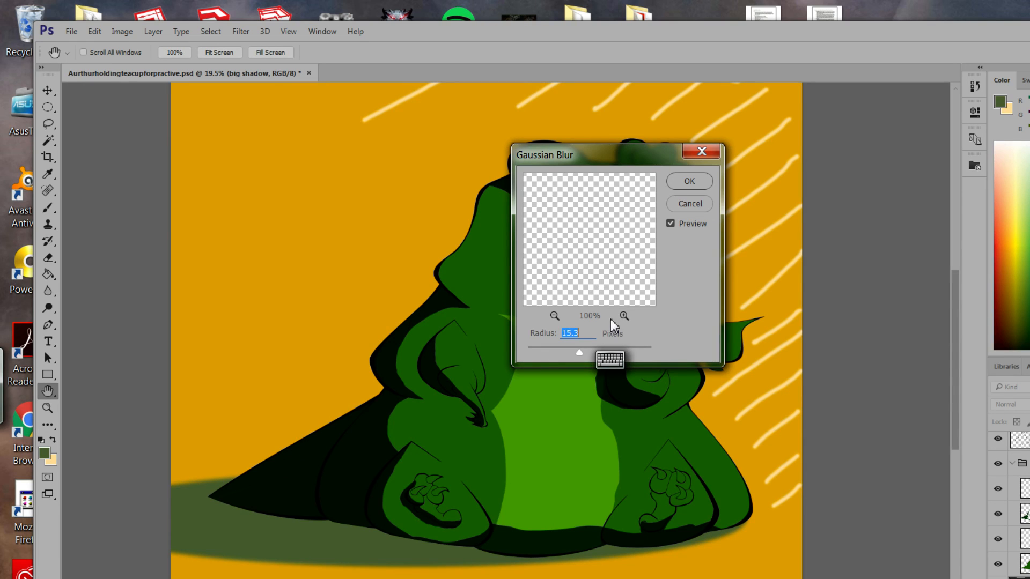
left_click_drag(581, 355, 576, 356)
left_click(690, 204)
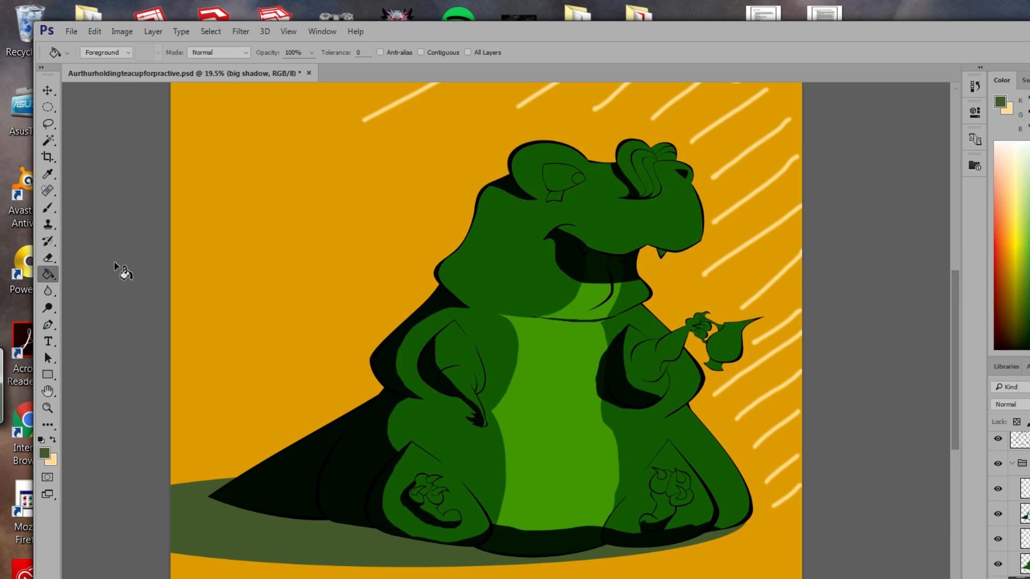
left_click(47, 140)
left_click(242, 536)
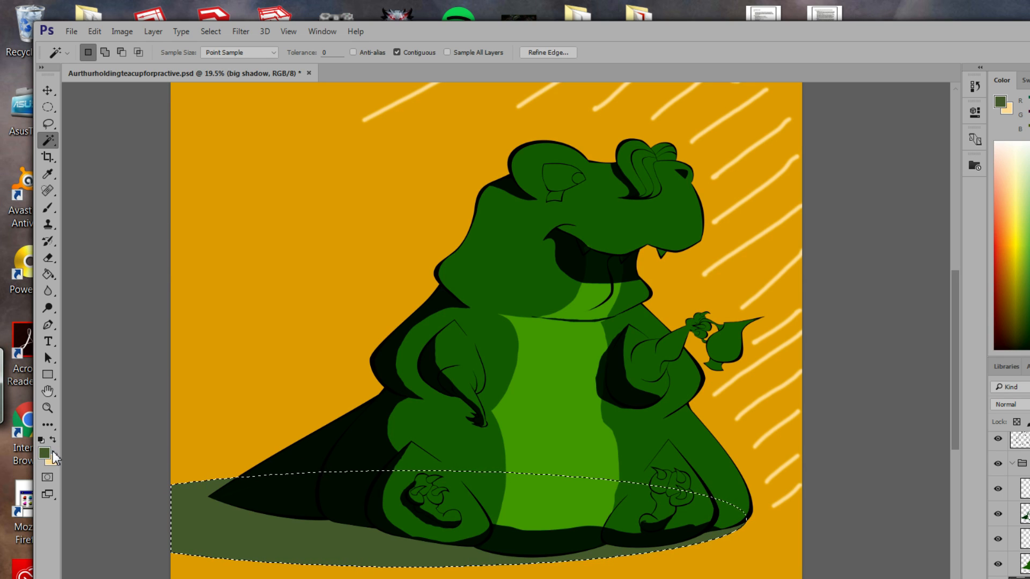
Change the foreground colour to a near-black green for the shadow.
left_click(45, 456)
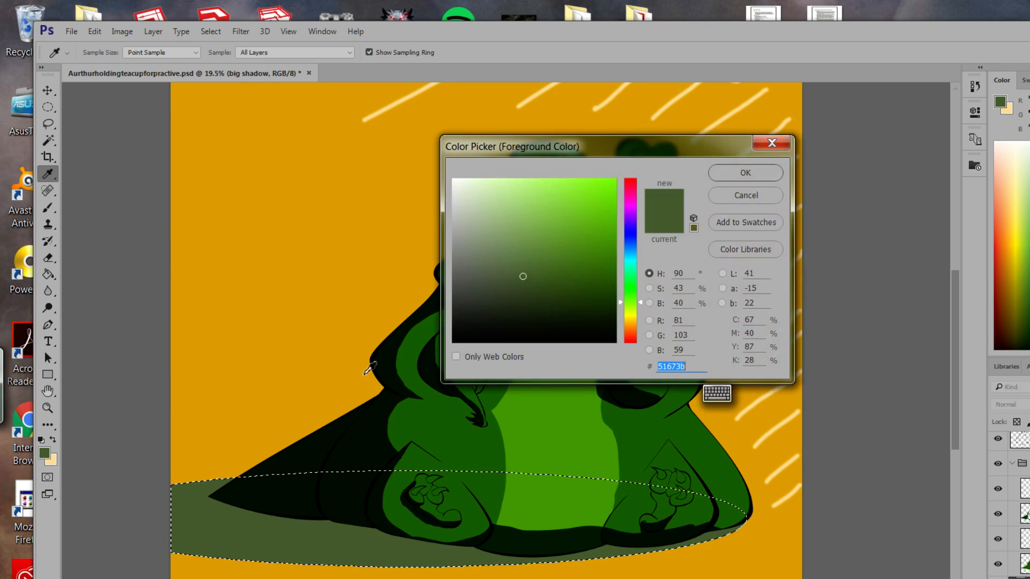
mouse_move(522, 292)
left_mouse_down()
mouse_move(525, 280)
mouse_move(526, 302)
left_mouse_up()
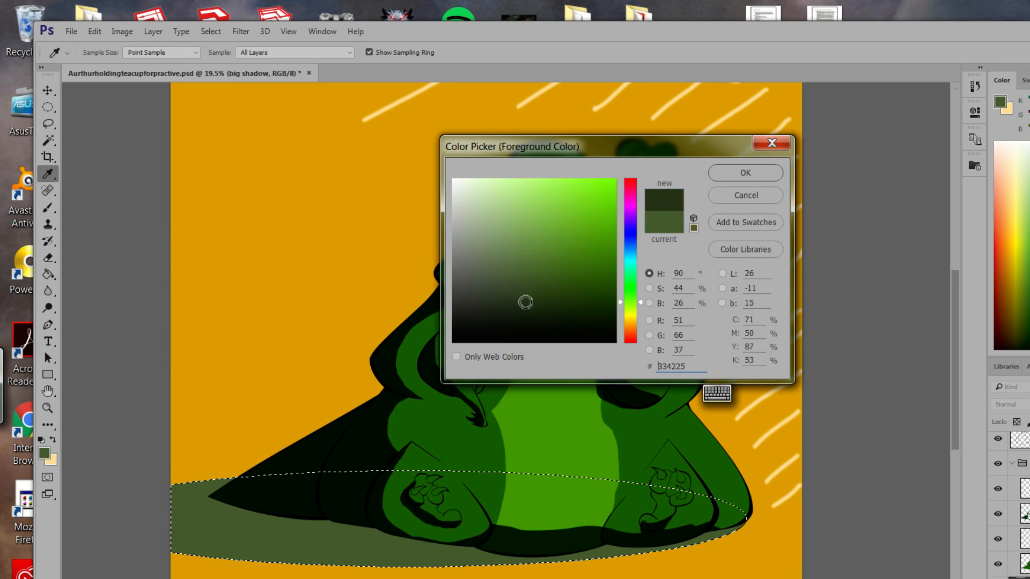
left_click(745, 173)
key("w")
left_click(51, 276)
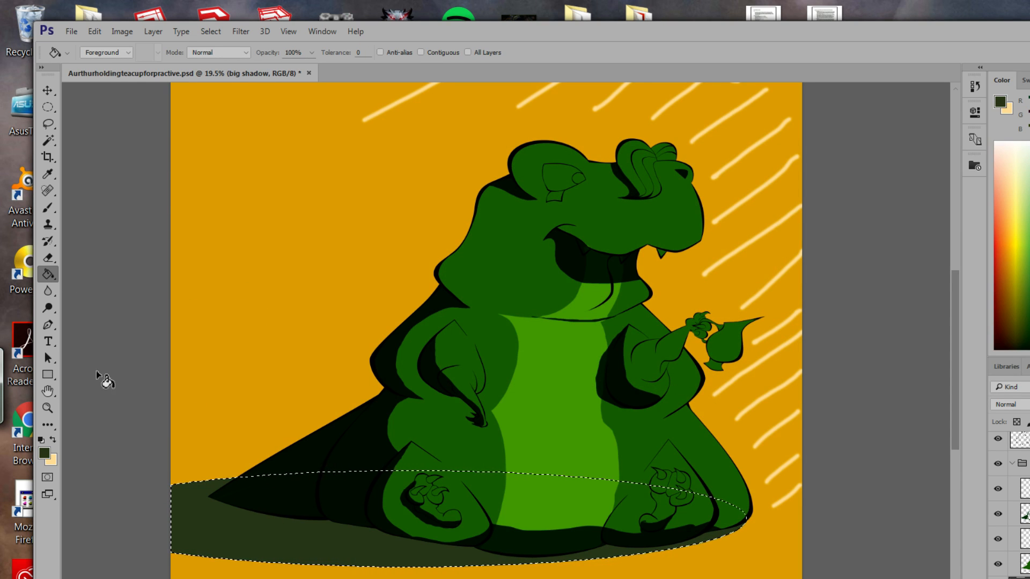
left_click(43, 454)
left_click_drag(525, 299, 511, 314)
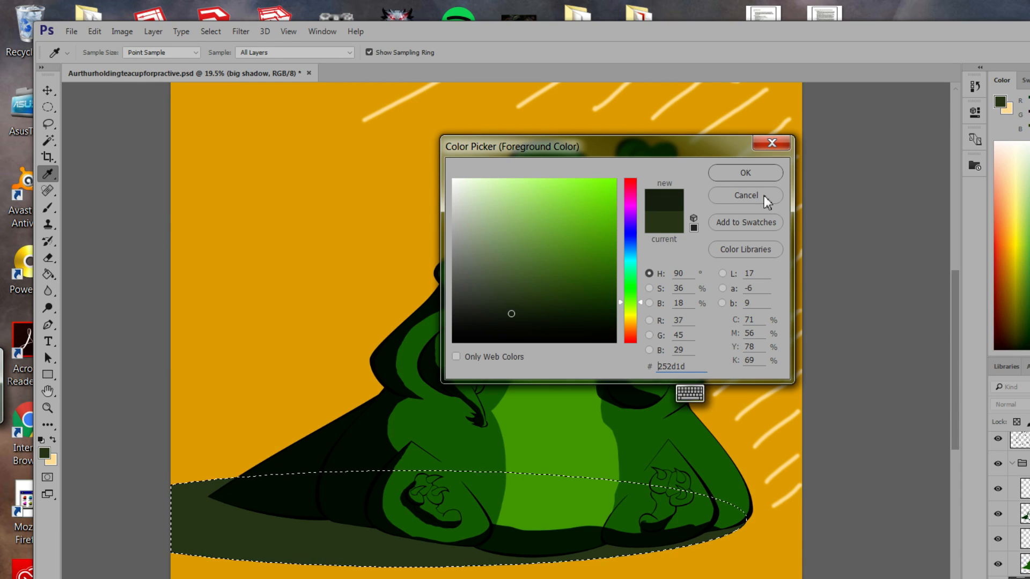
left_click(752, 179)
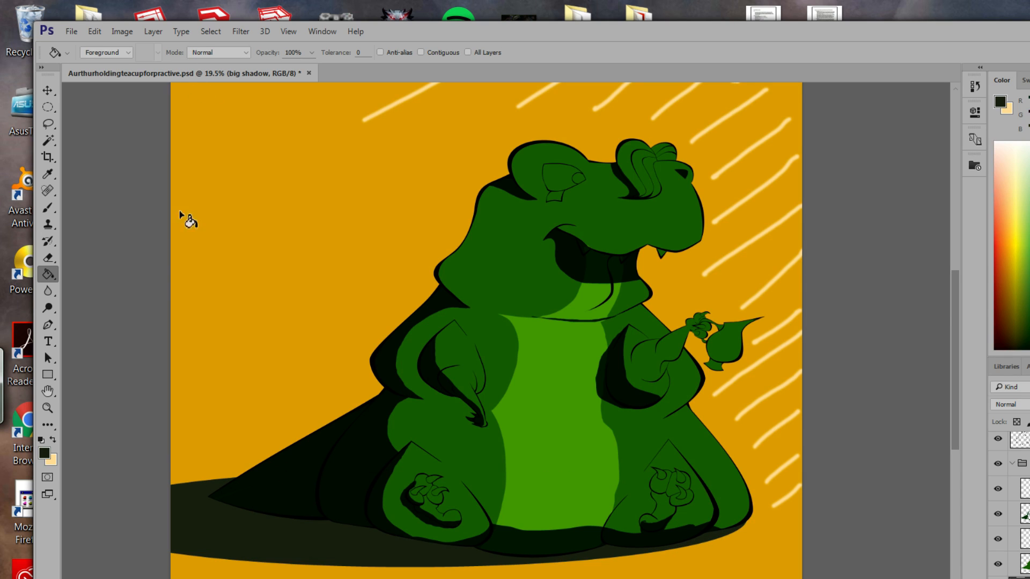
Soften the dark shadow with a Gaussian Blur of about 9 pixels.
left_click(267, 33)
mouse_move(240, 31)
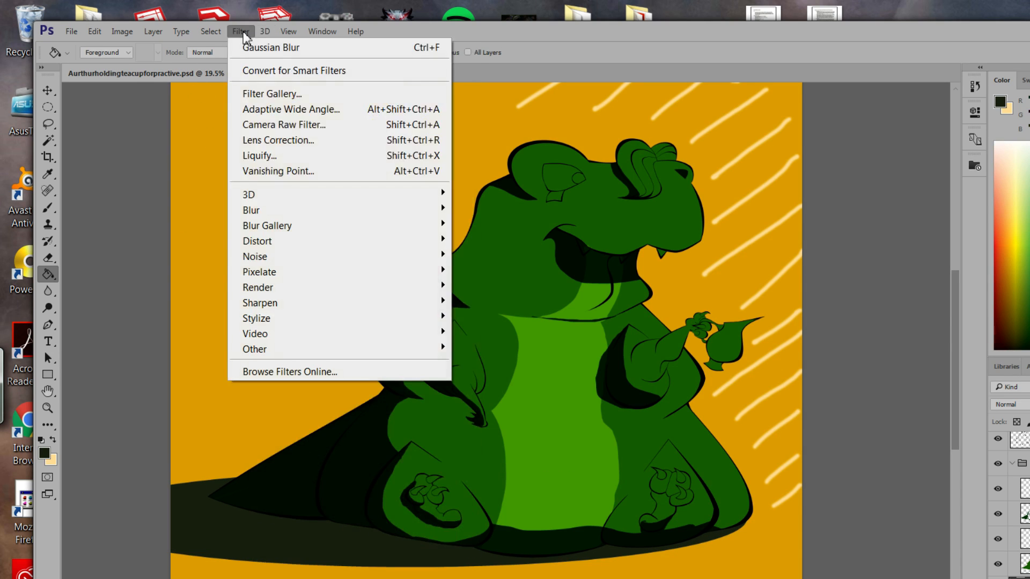
mouse_move(325, 211)
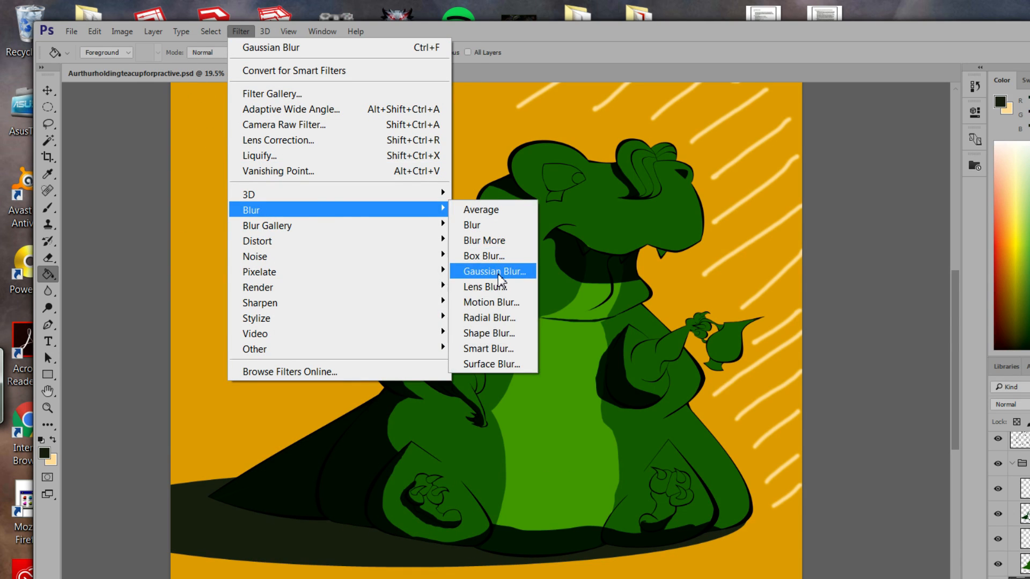
left_click(495, 271)
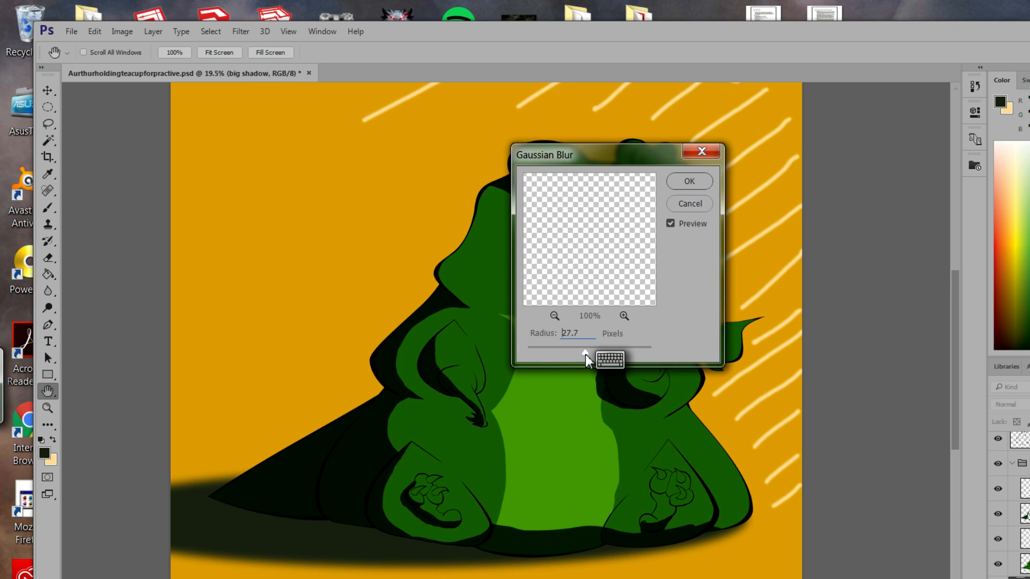
left_click_drag(585, 355, 578, 355)
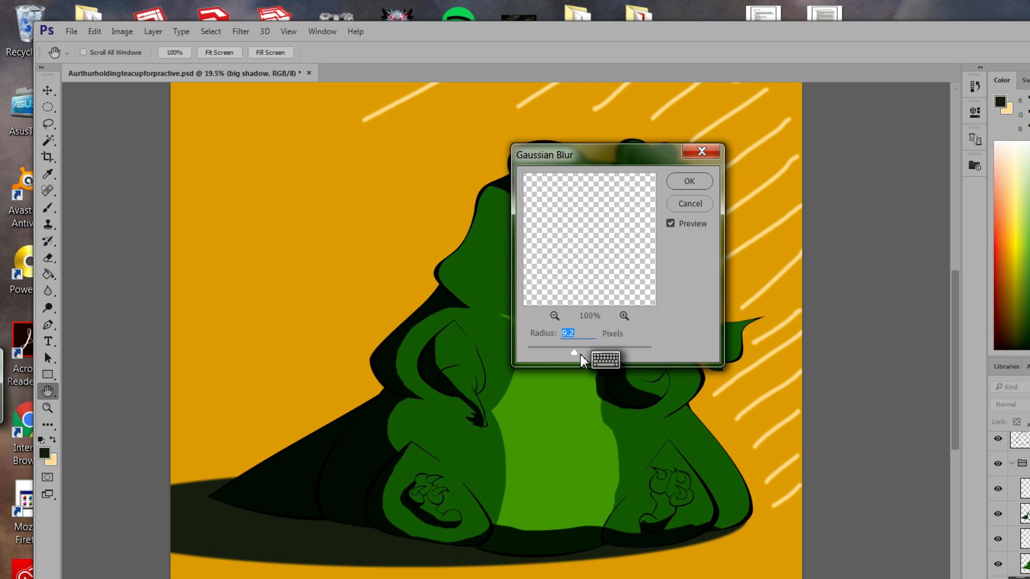
left_click(689, 181)
key("g")
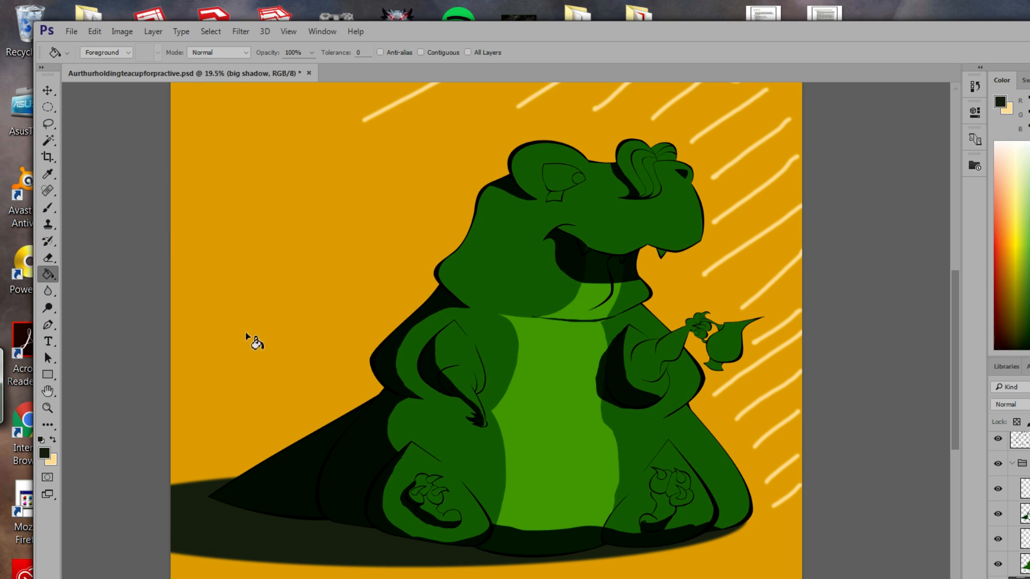
Raise the shadow layer's opacity from 70% to 100%, then select the highlights layer.
left_click(47, 123)
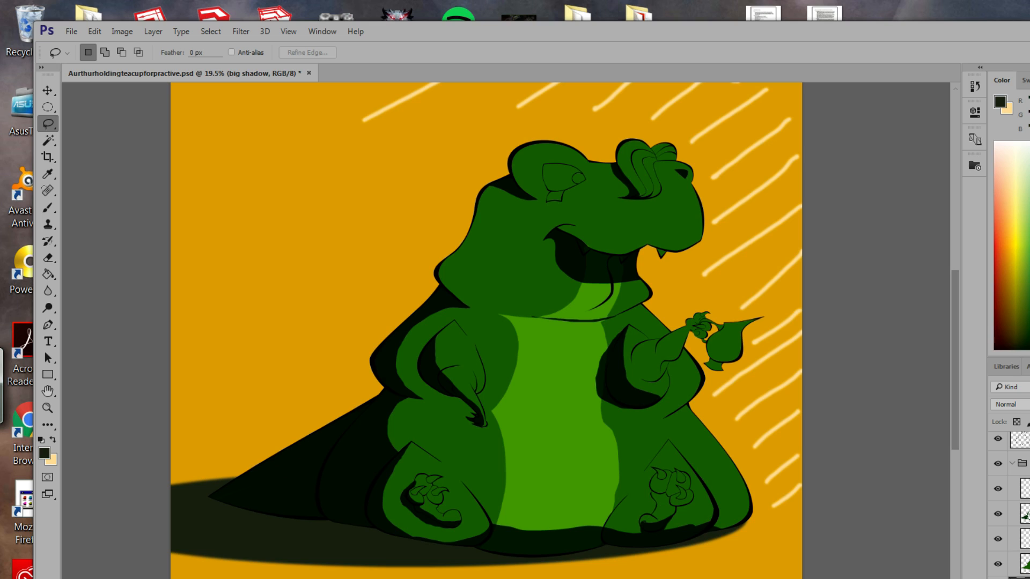
key("7")
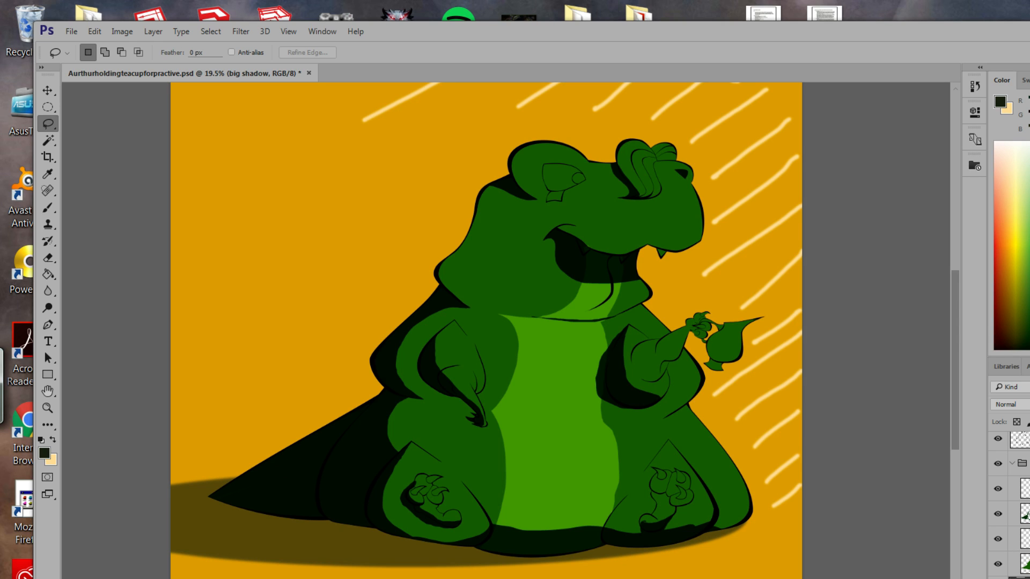
key("8")
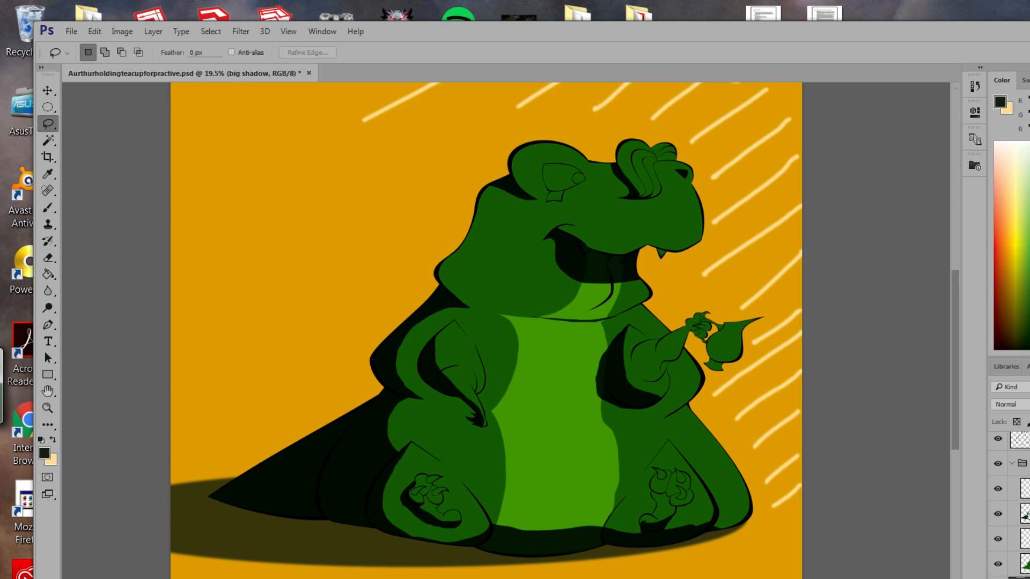
key("9")
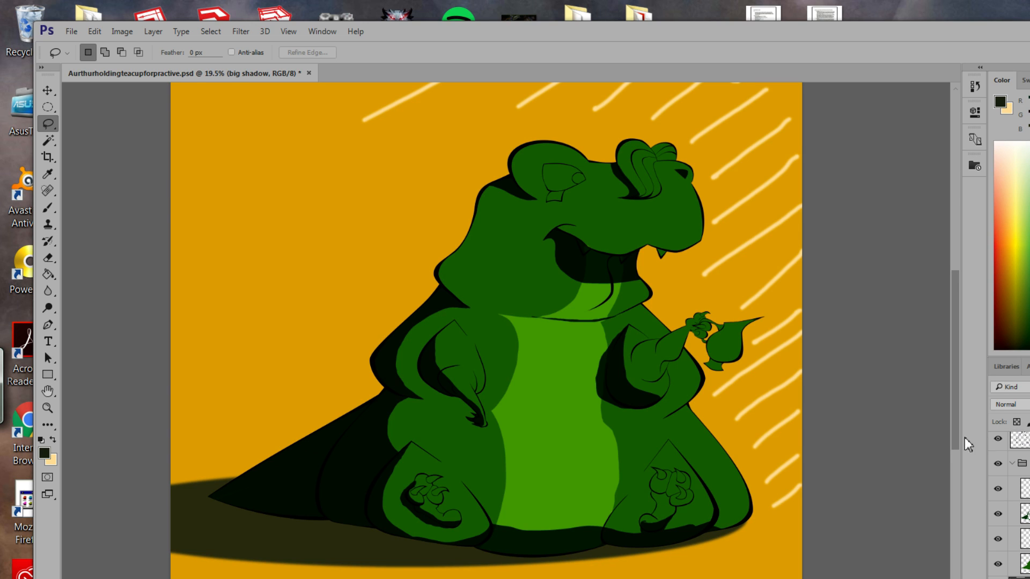
key("0")
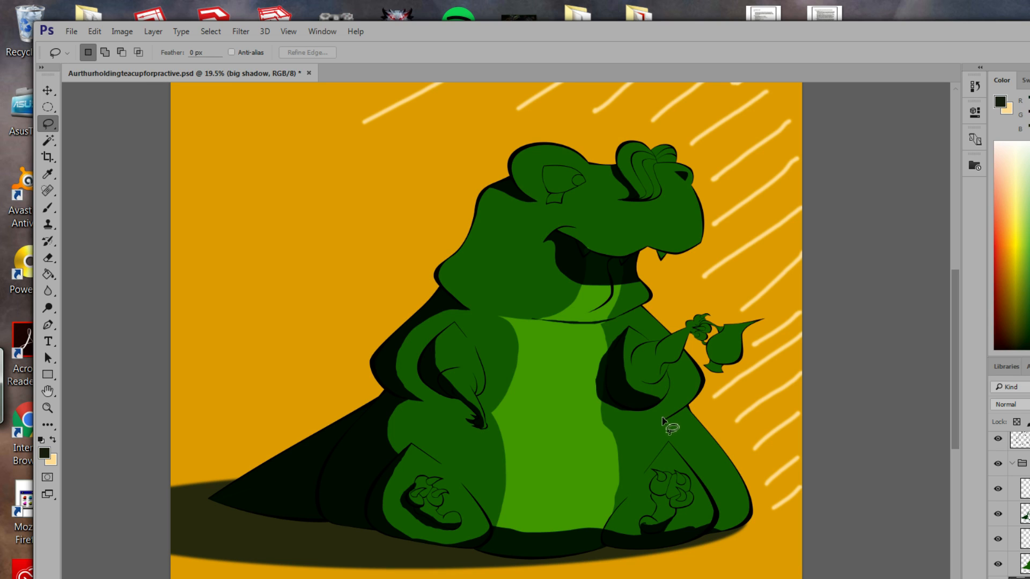
left_click(1026, 489)
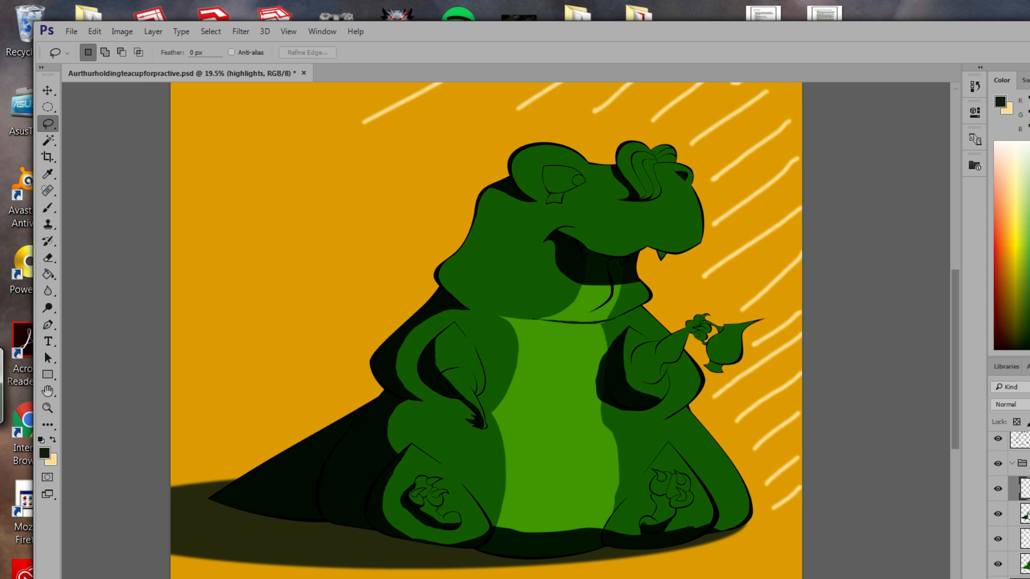
Set the highlights layer's blend mode to Overlay and switch to the Brush tool.
left_click(1009, 405)
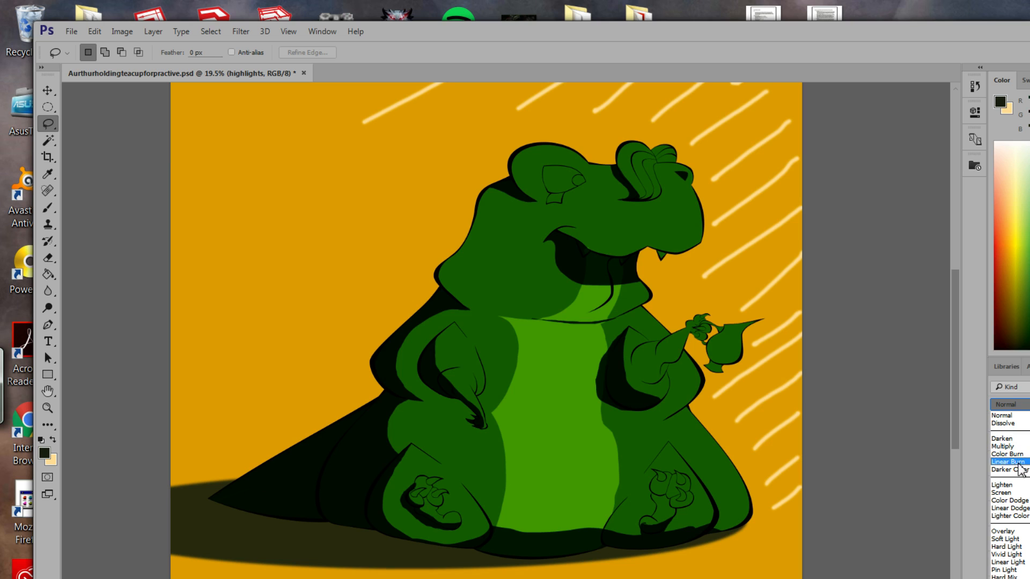
left_click(1013, 531)
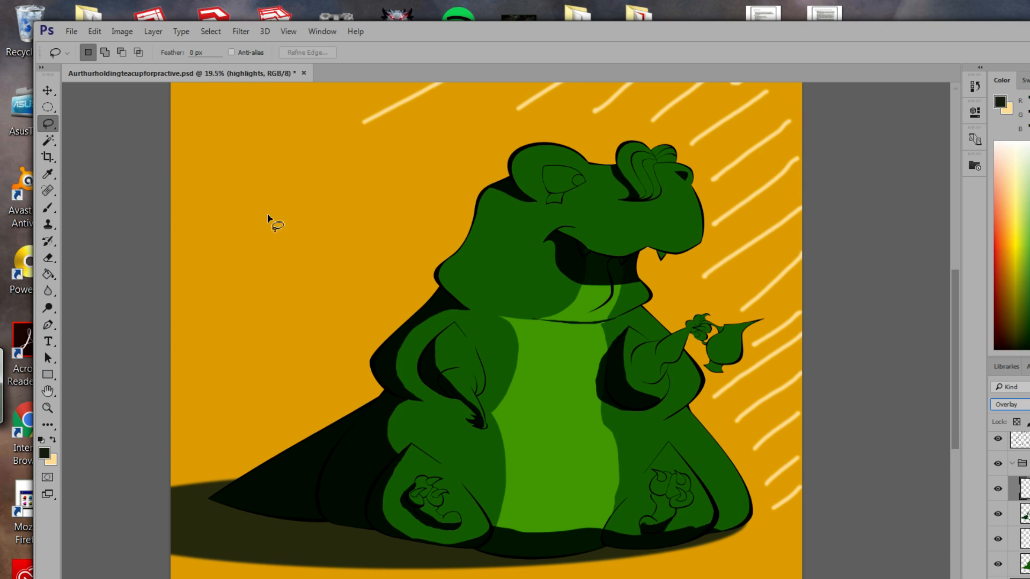
left_click(48, 208)
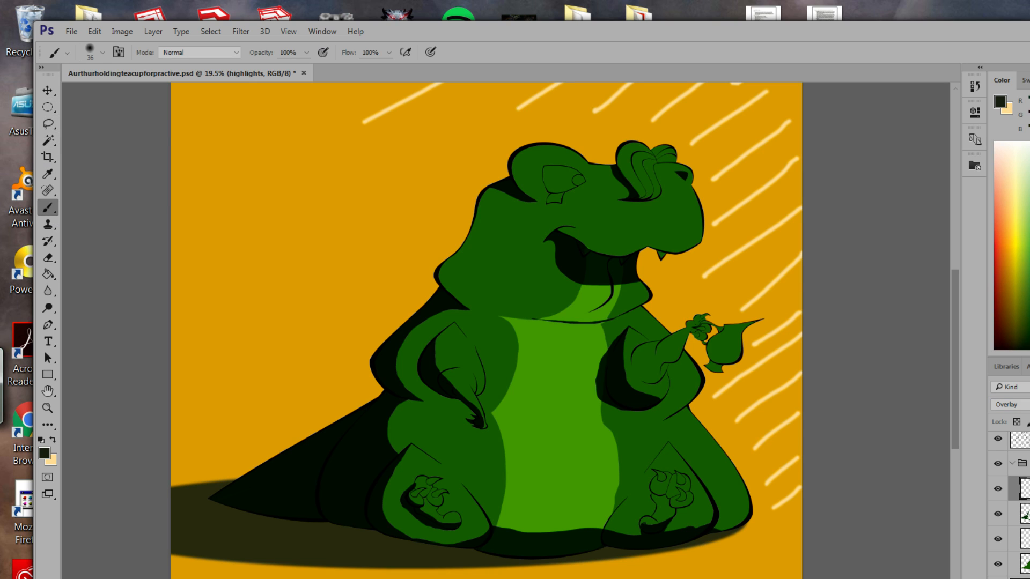
Enlarge the soft brush to 1457 px.
left_click(100, 55)
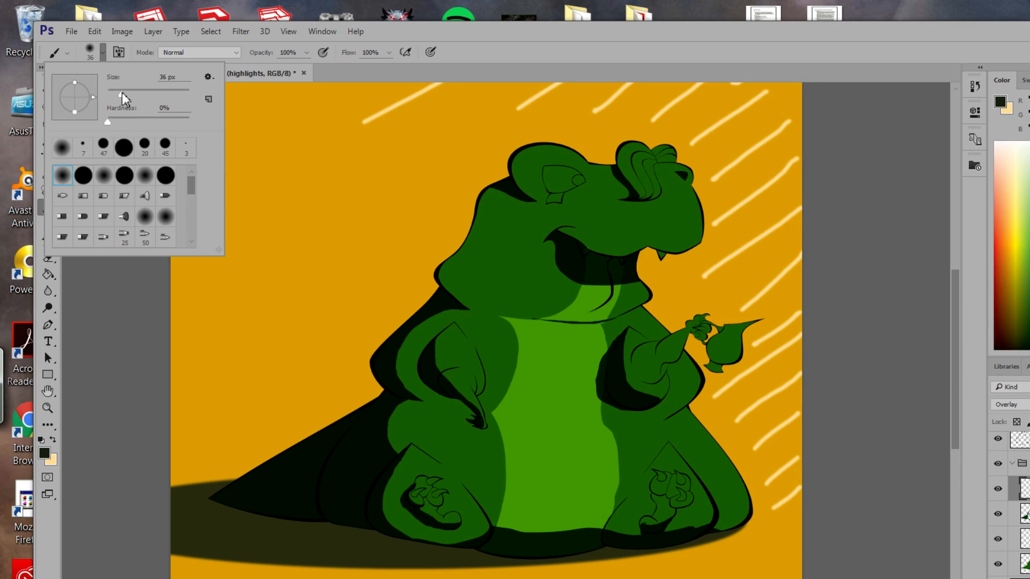
left_click_drag(122, 92, 168, 95)
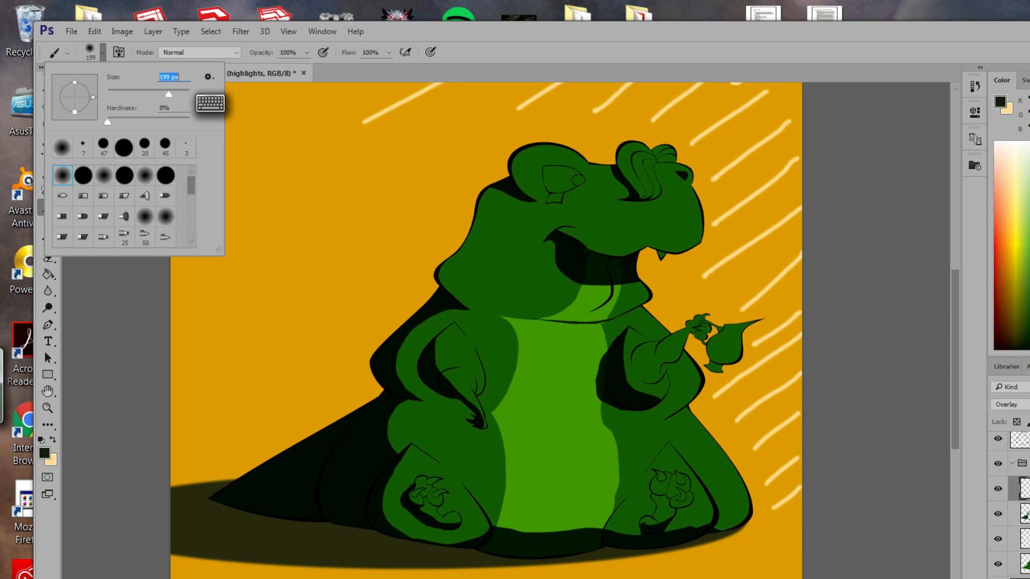
left_click(483, 43)
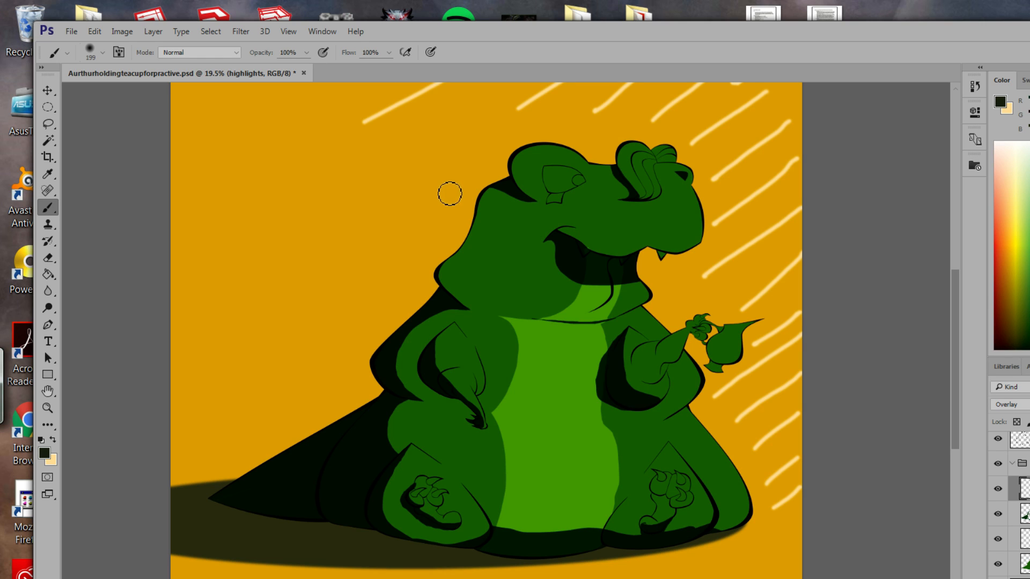
left_click(103, 52)
mouse_move(165, 96)
left_mouse_down()
mouse_move(214, 103)
mouse_move(183, 95)
left_mouse_up()
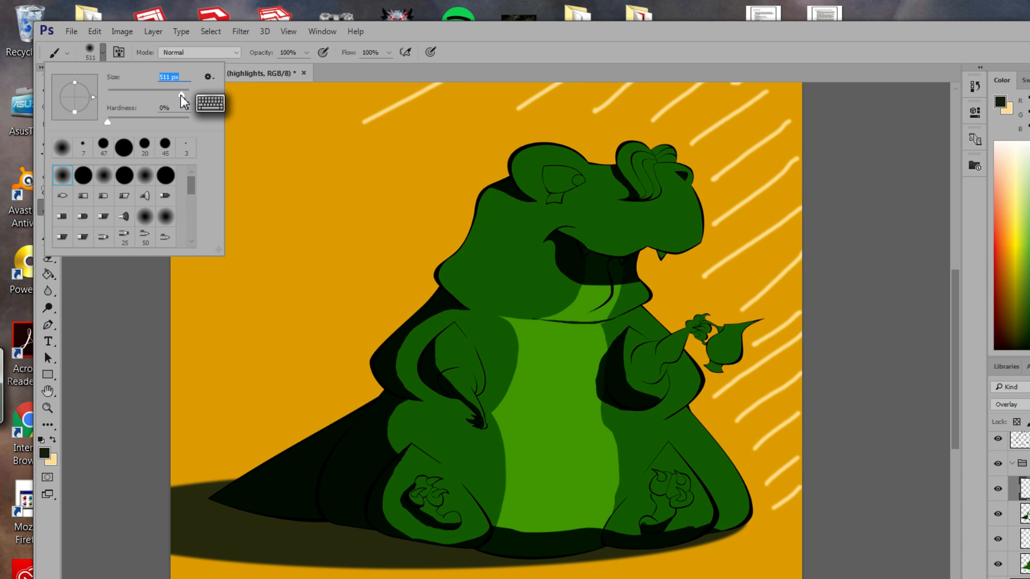
left_click(502, 44)
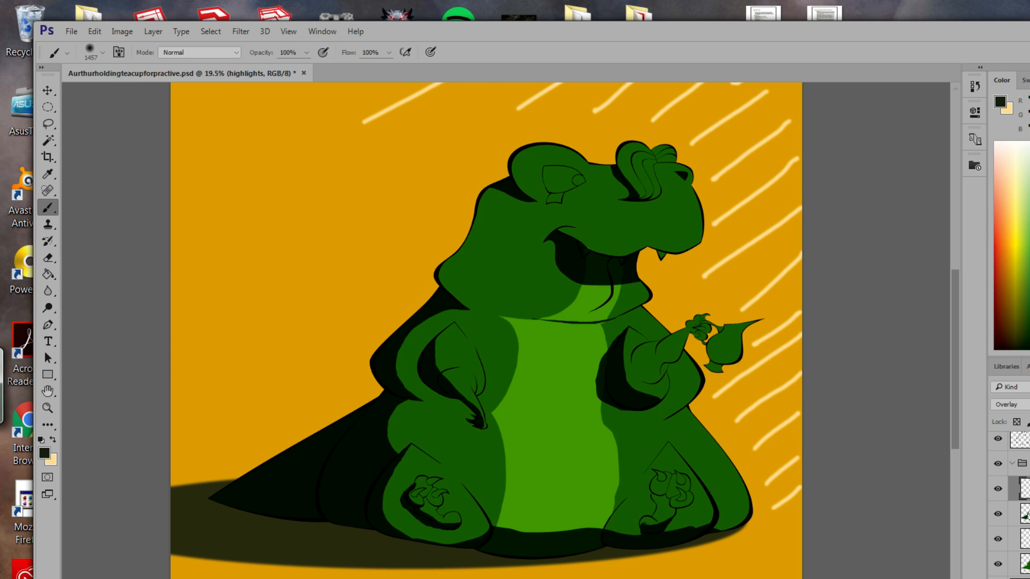
left_click(45, 454)
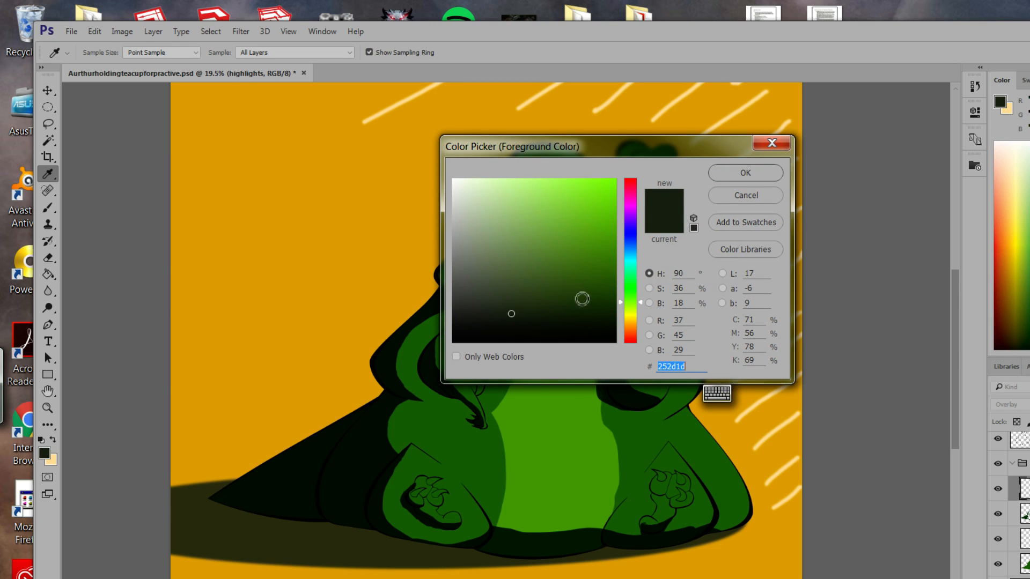
Choose mid green 377817 and paint highlights across the belly and right thigh.
left_click(607, 222)
left_click_drag(607, 221, 633, 203)
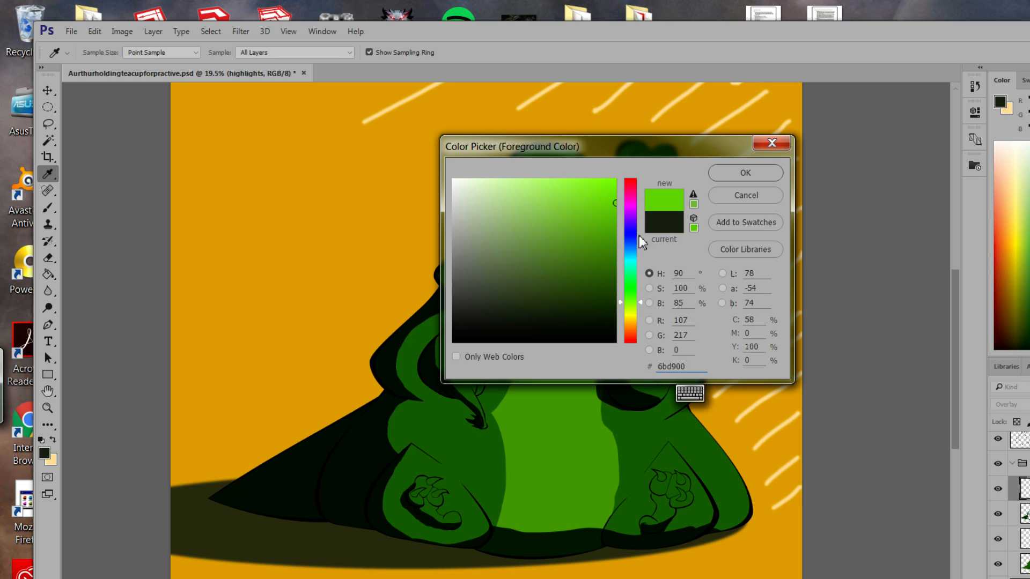
left_click(622, 203)
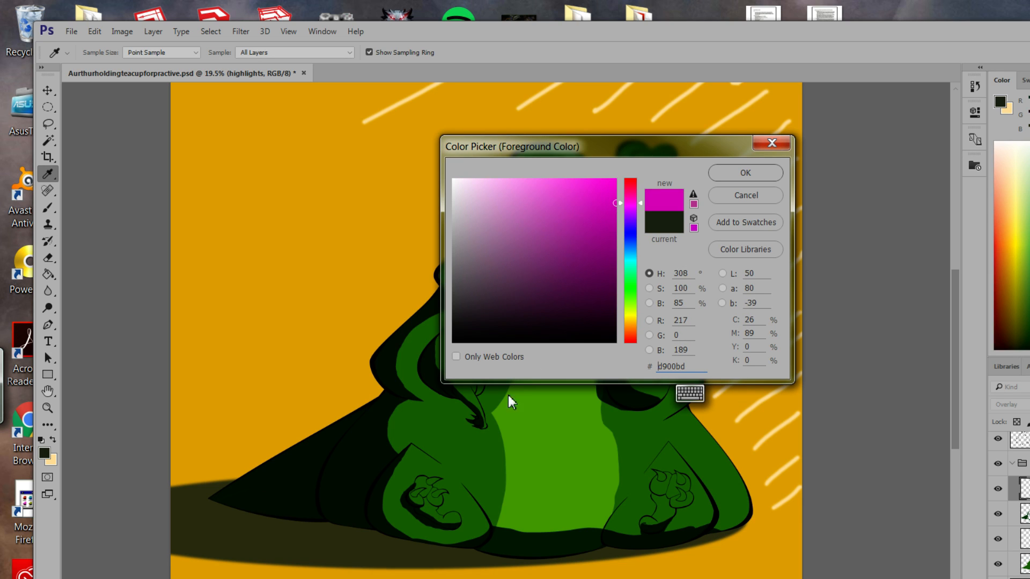
left_click(463, 460)
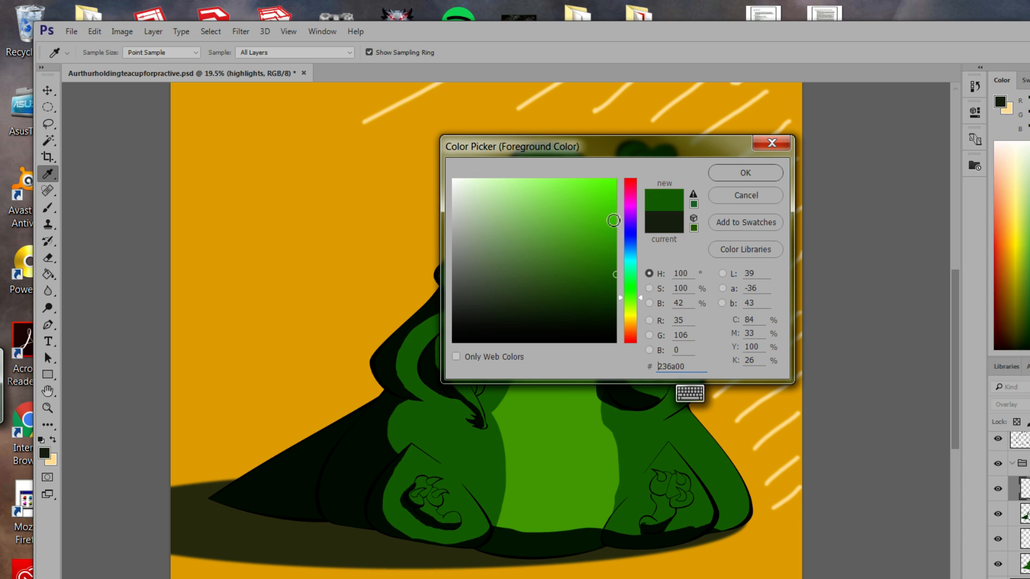
mouse_move(610, 233)
left_mouse_down()
mouse_move(601, 230)
mouse_move(596, 271)
mouse_move(609, 236)
mouse_move(601, 232)
mouse_move(587, 254)
left_mouse_up()
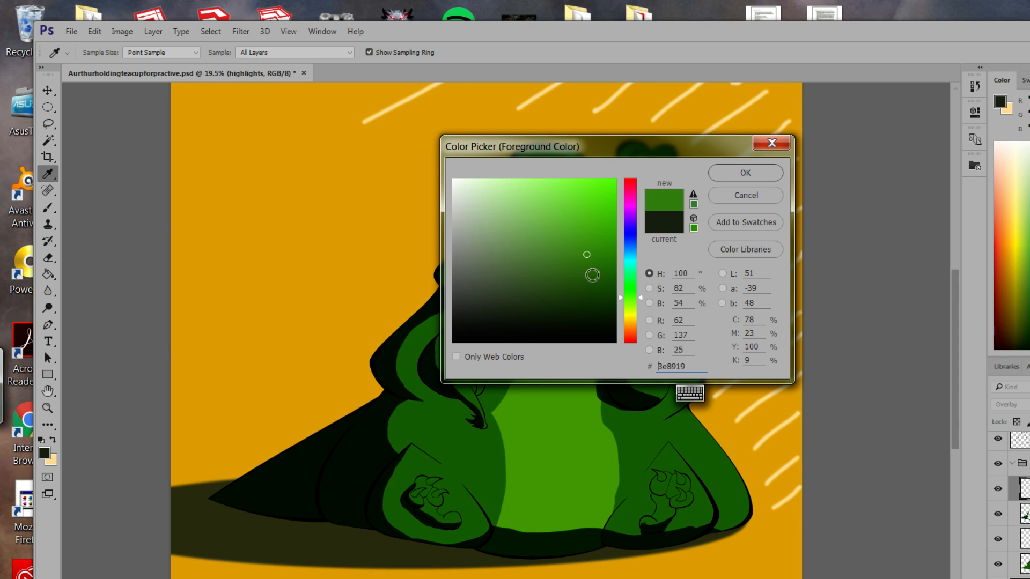
left_click_drag(590, 257, 585, 266)
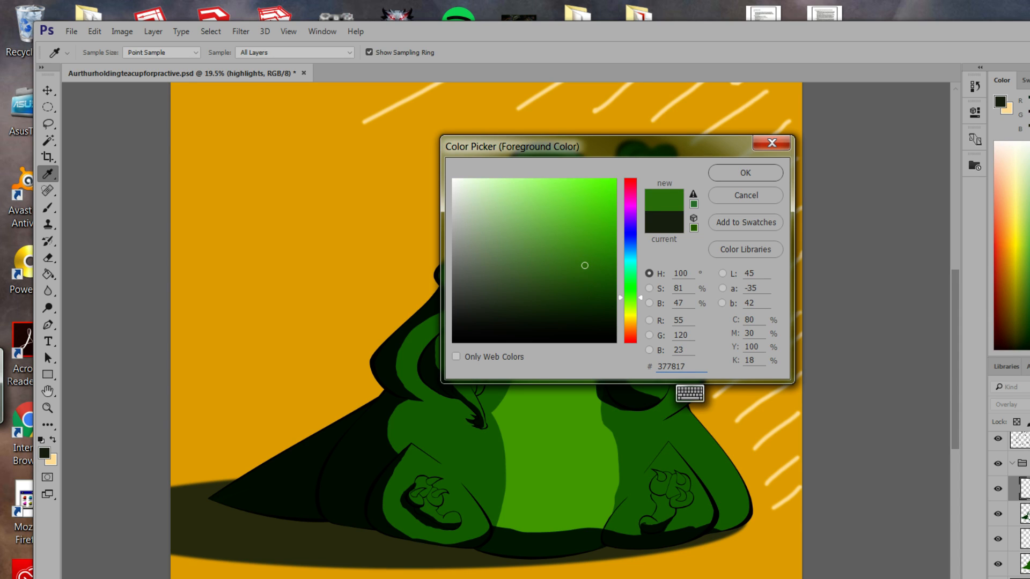
key("Return")
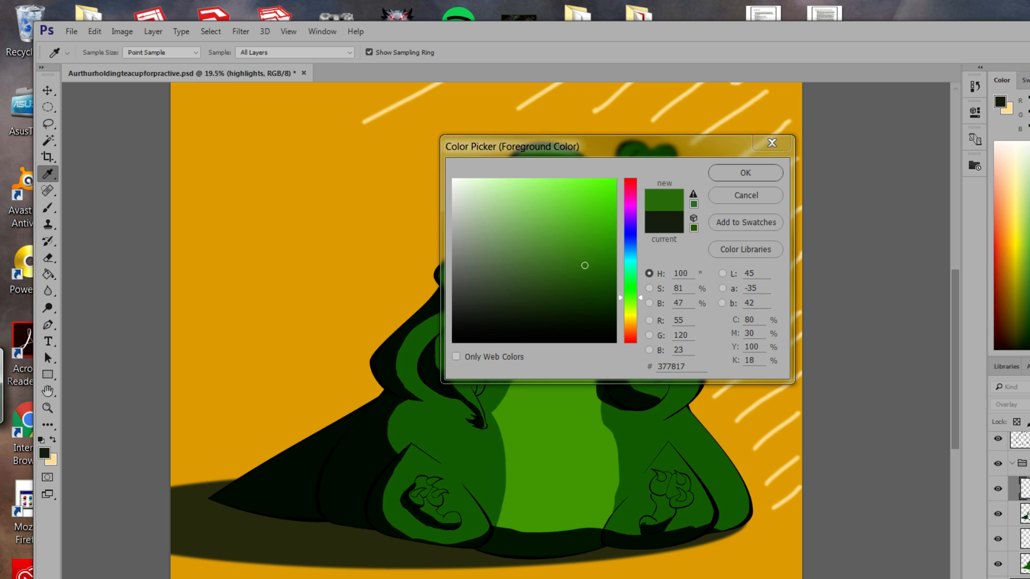
left_click(584, 266)
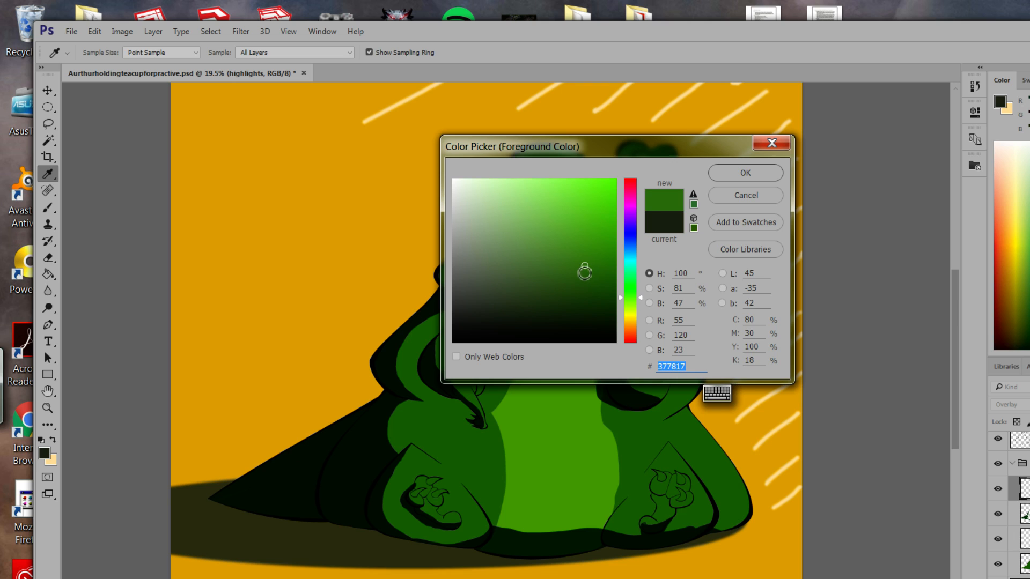
left_click(766, 175)
key("b")
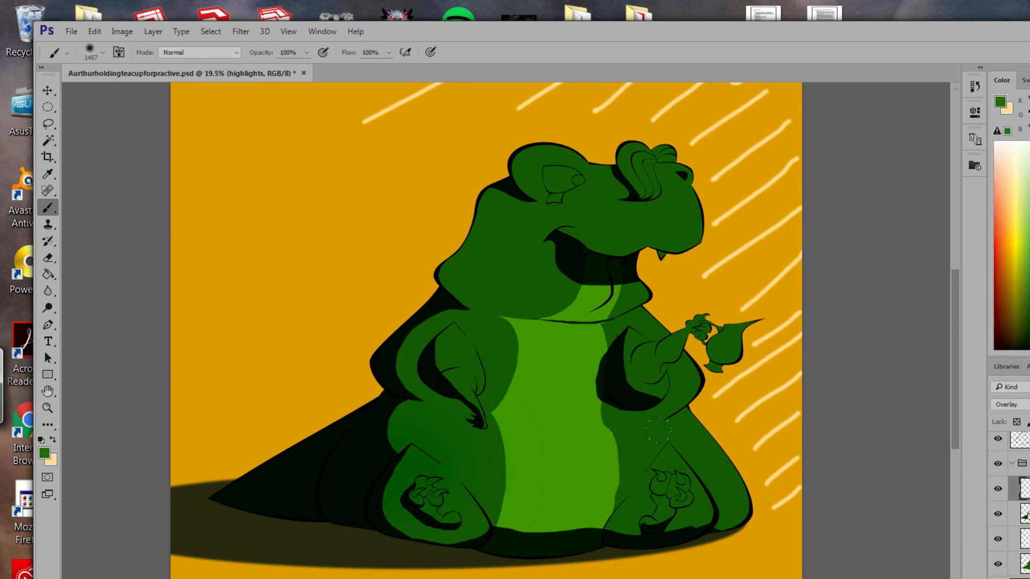
left_click_drag(658, 430, 197, 403)
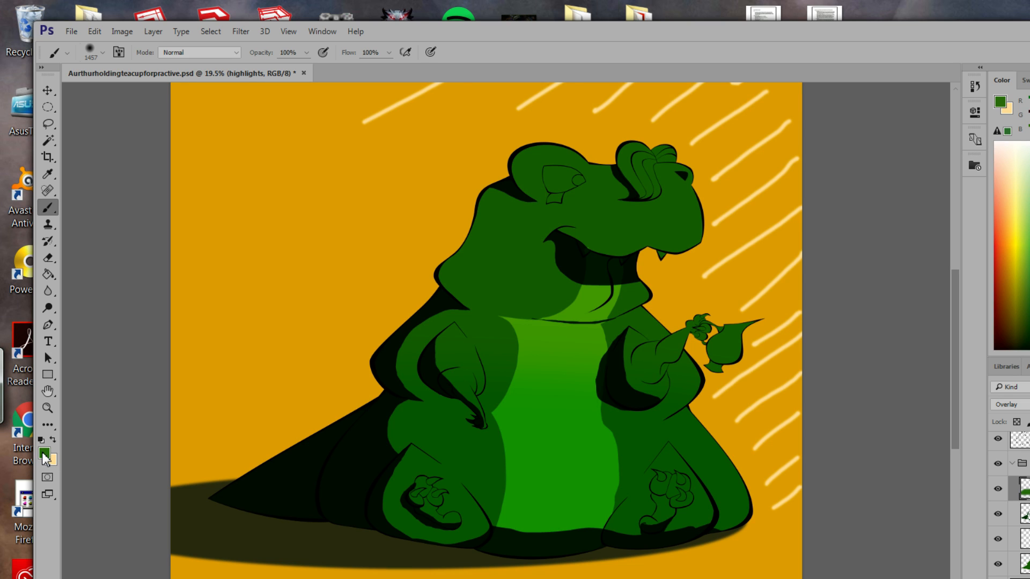
Switch to yellow-green a4cf0f and brighten the head, neck and upper chest.
left_click(44, 454)
left_click(604, 209)
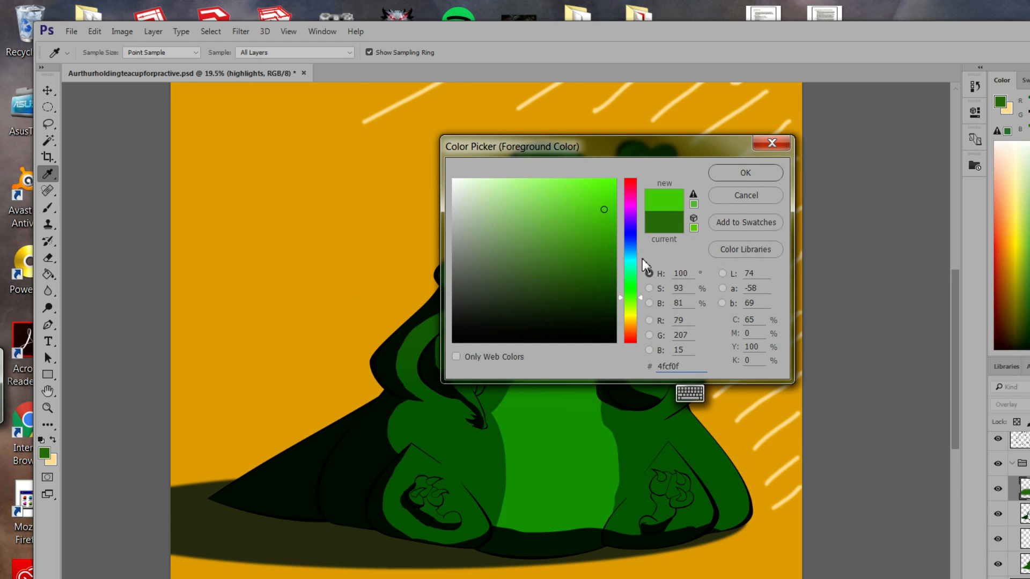
left_click_drag(641, 297, 643, 314)
left_click(745, 179)
key("b")
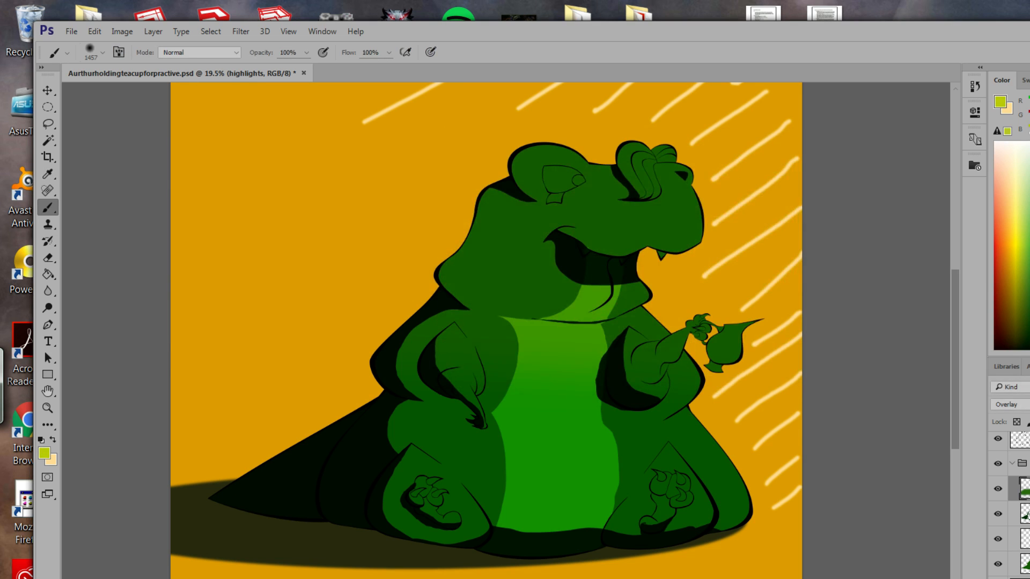
mouse_move(499, 212)
left_mouse_down()
mouse_move(647, 196)
mouse_move(496, 252)
mouse_move(633, 254)
mouse_move(498, 258)
left_mouse_up()
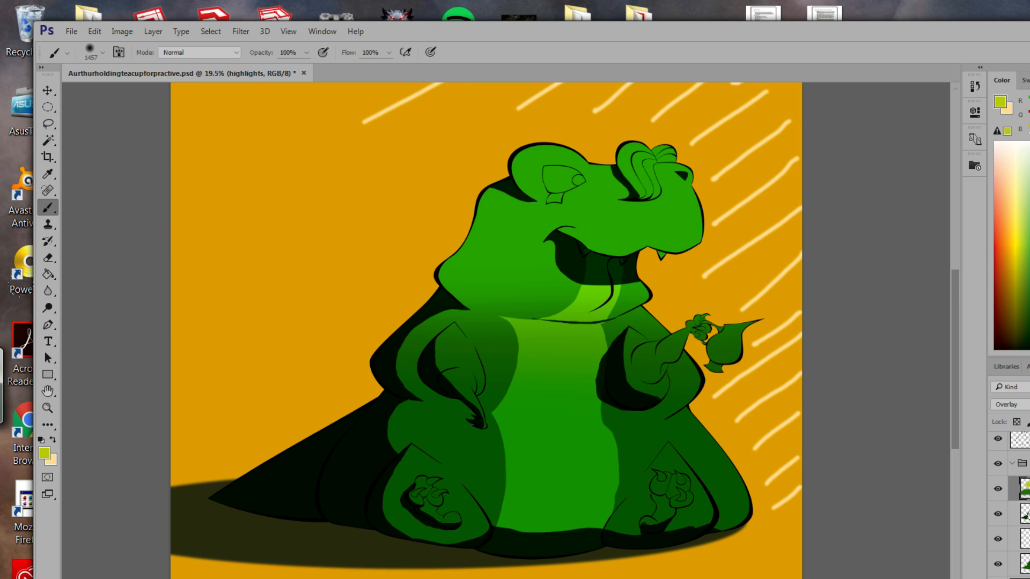
Try selecting the teacup with the Lasso and Magic Wand, clearing the partial outline.
left_click(51, 124)
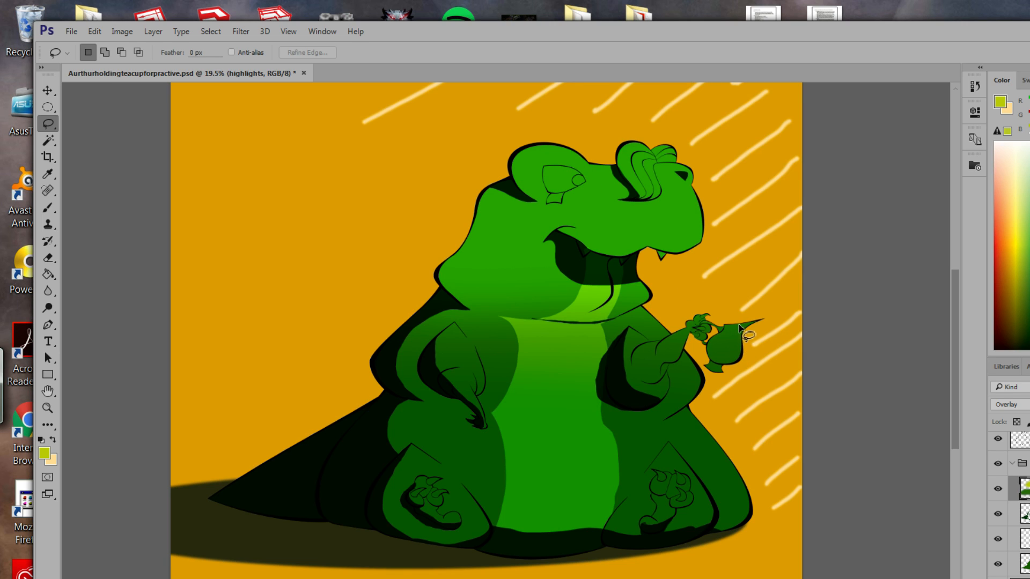
mouse_move(740, 325)
left_mouse_down()
mouse_move(712, 362)
mouse_move(716, 382)
mouse_move(743, 328)
left_mouse_up()
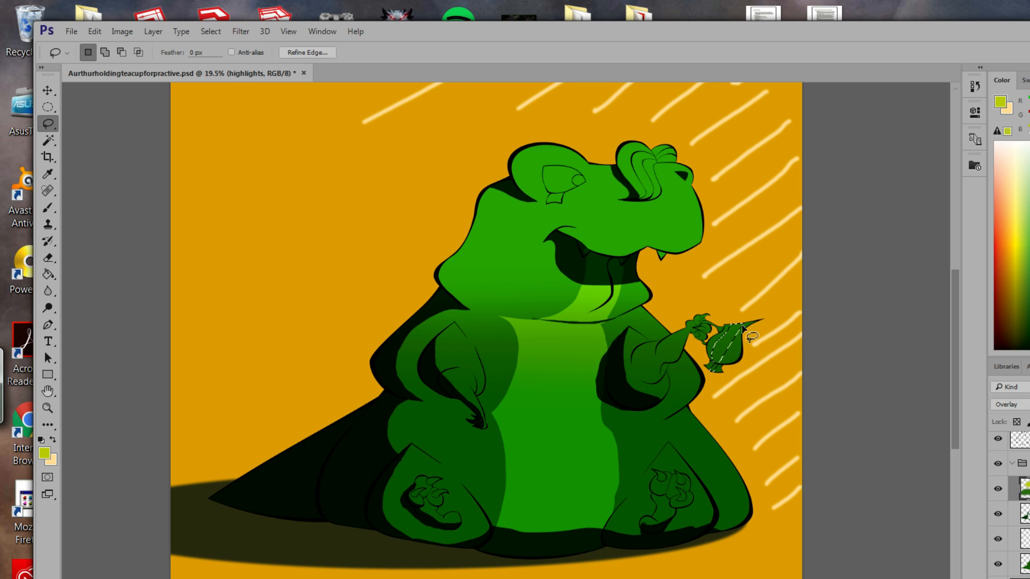
left_click(49, 140)
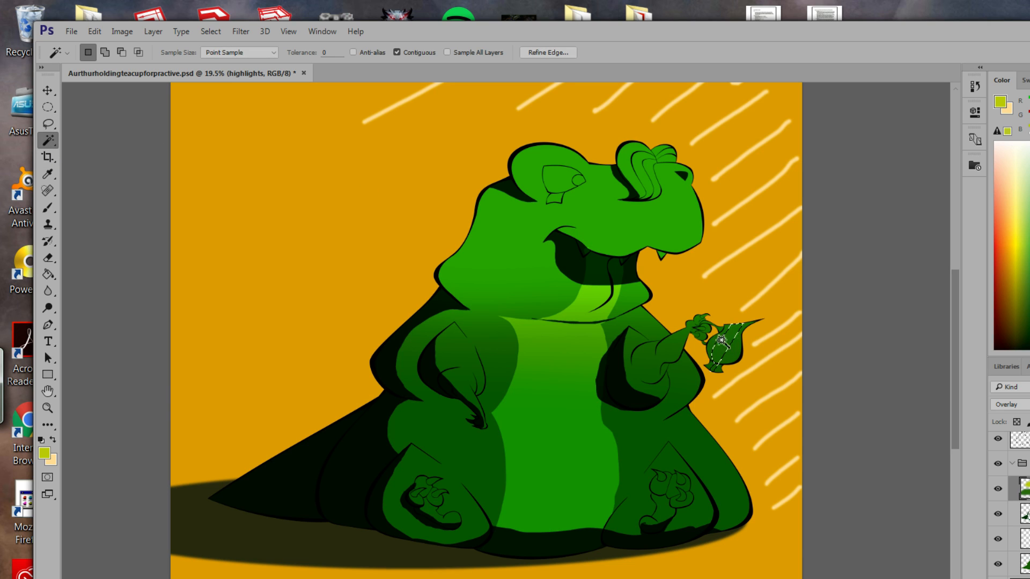
key("ctrl+d")
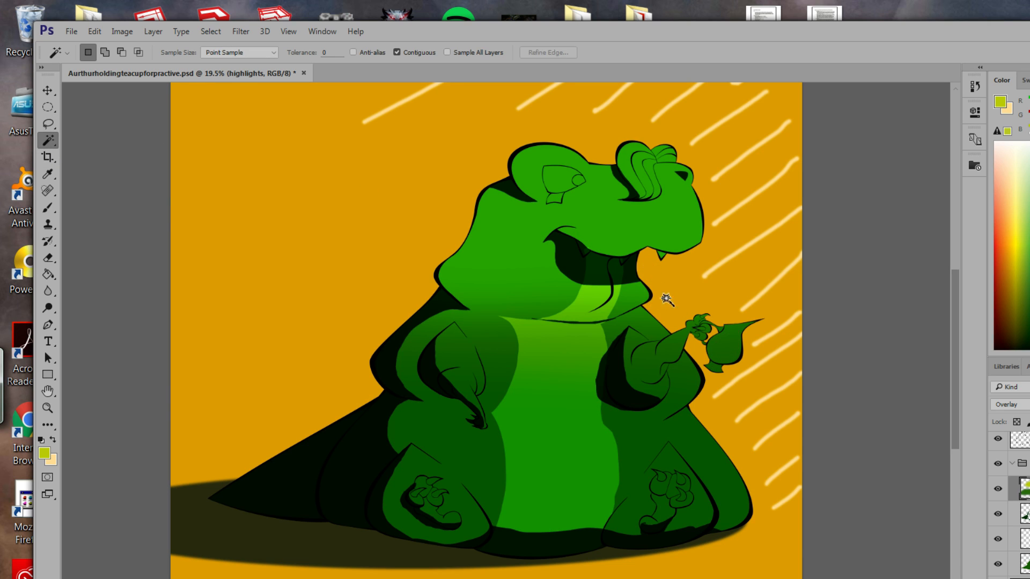
left_click(729, 354)
Save the document and add a new empty layer named shiny above highlights.
key("ctrl+s")
key("ctrl+alt+shift+n")
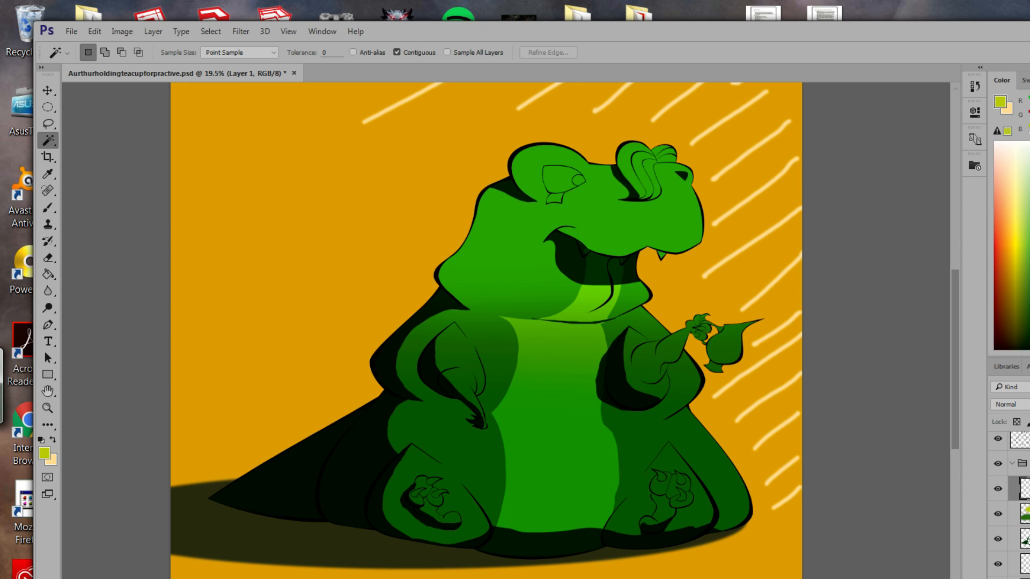
key("Return")
Retry the Magic Wand on the empty layer and clear the resulting whole-canvas selections.
left_click(720, 353)
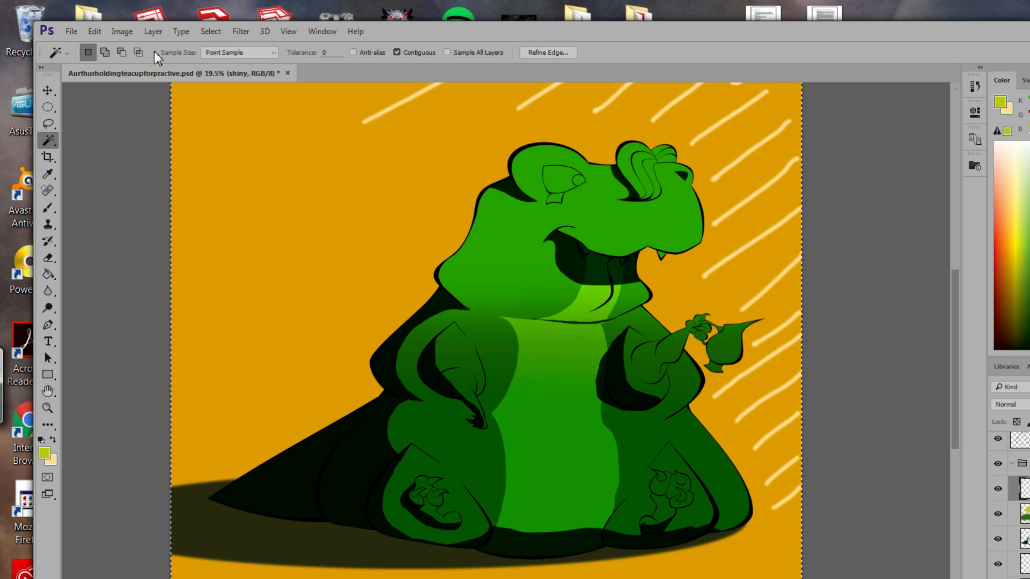
key("ctrl+d")
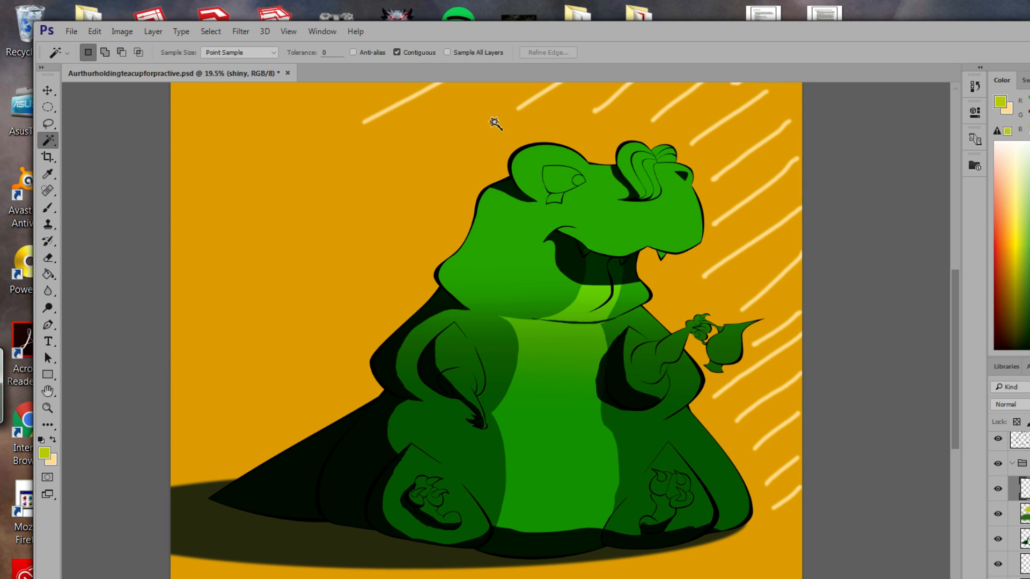
left_click(733, 350)
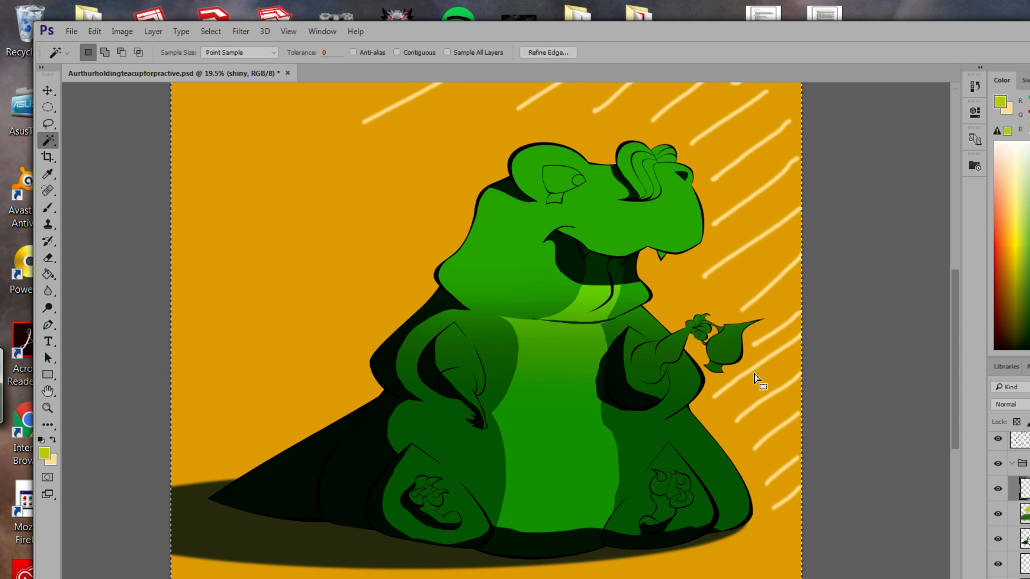
key("ctrl+d")
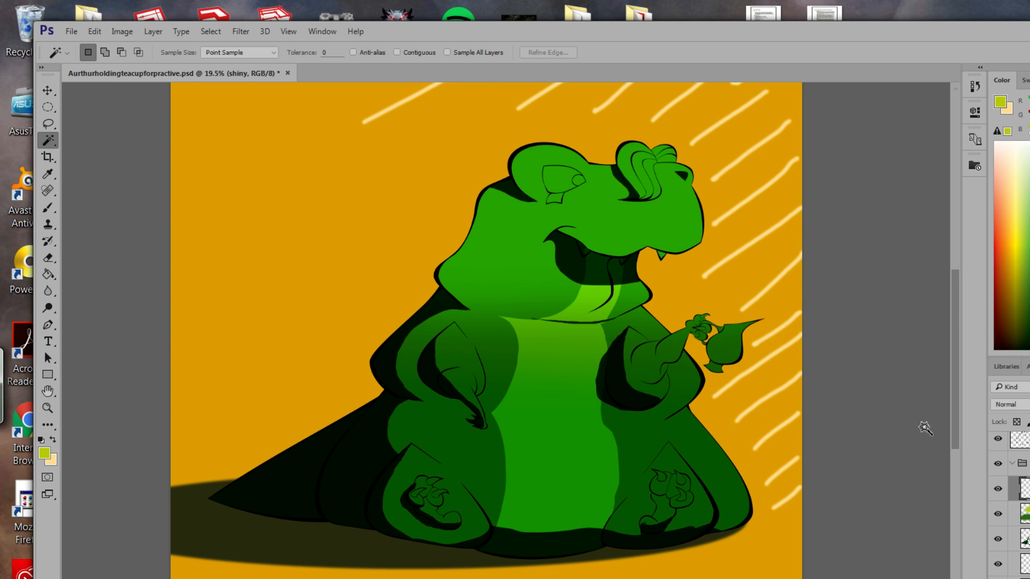
scroll(1009, 504, "up", 2)
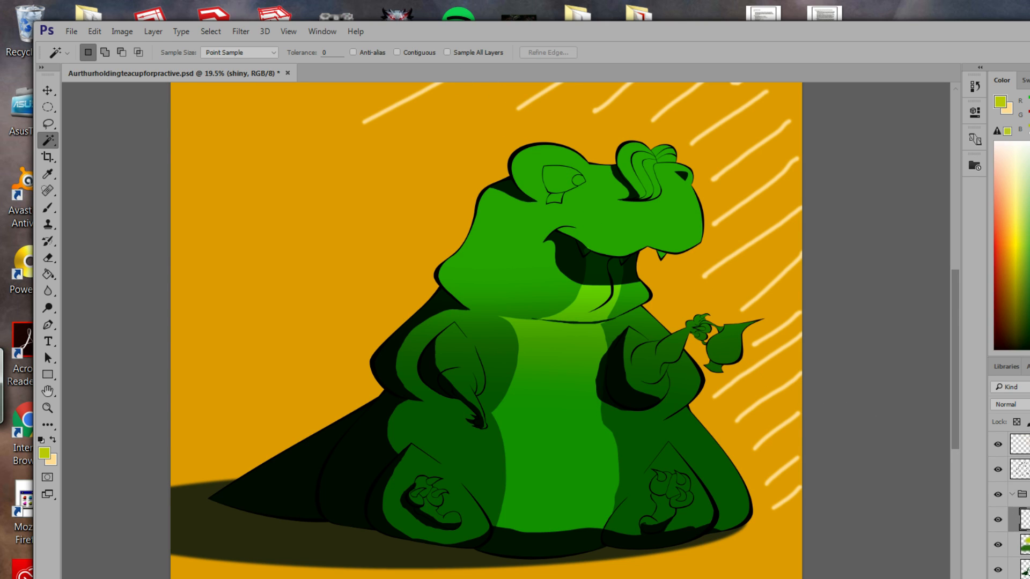
On the Lineart layer, with Contiguous on, Magic Wand the teacup body and Shift-add the handle.
left_click(1022, 469)
left_click(767, 396)
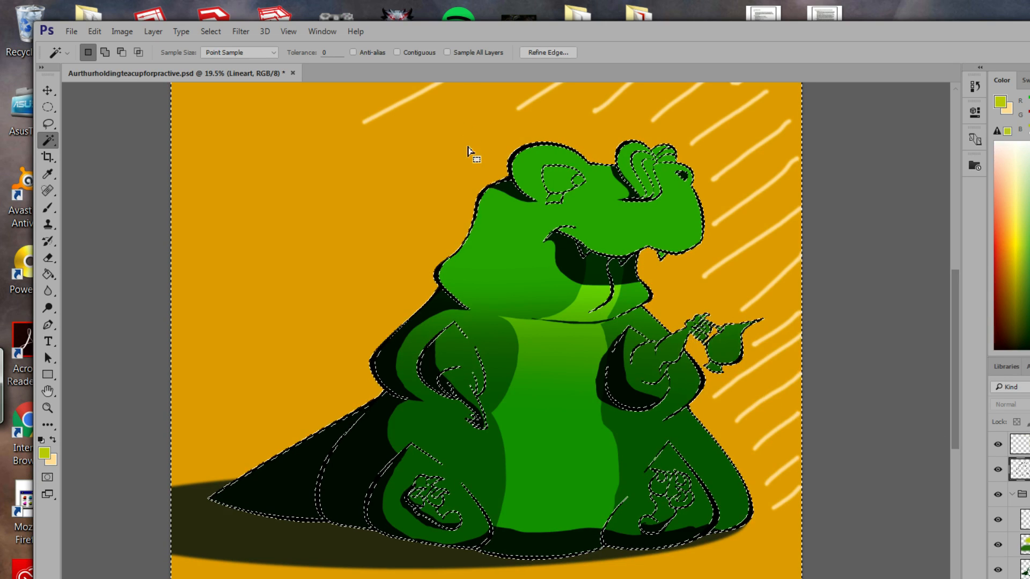
left_click(398, 53)
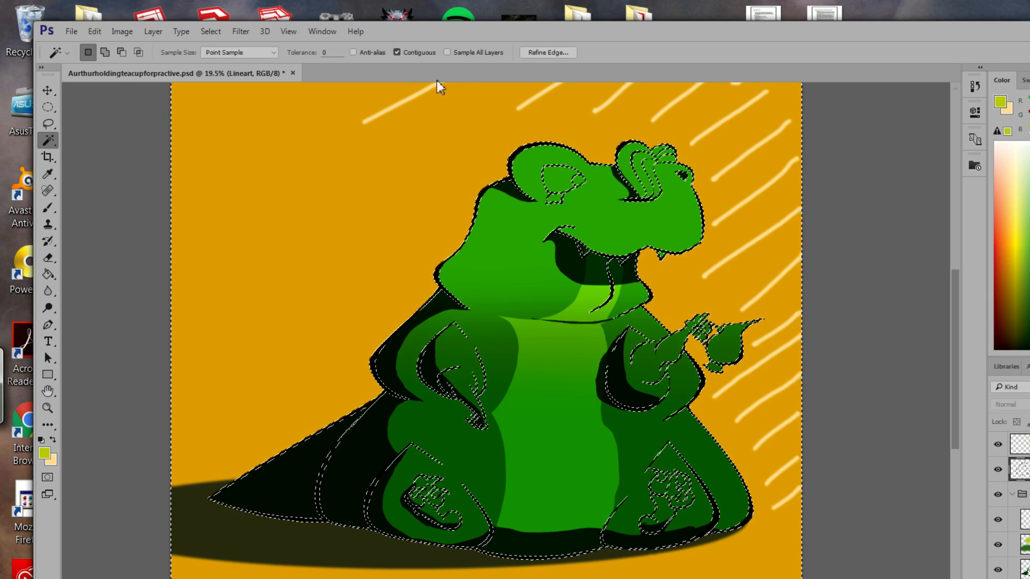
left_click(747, 353)
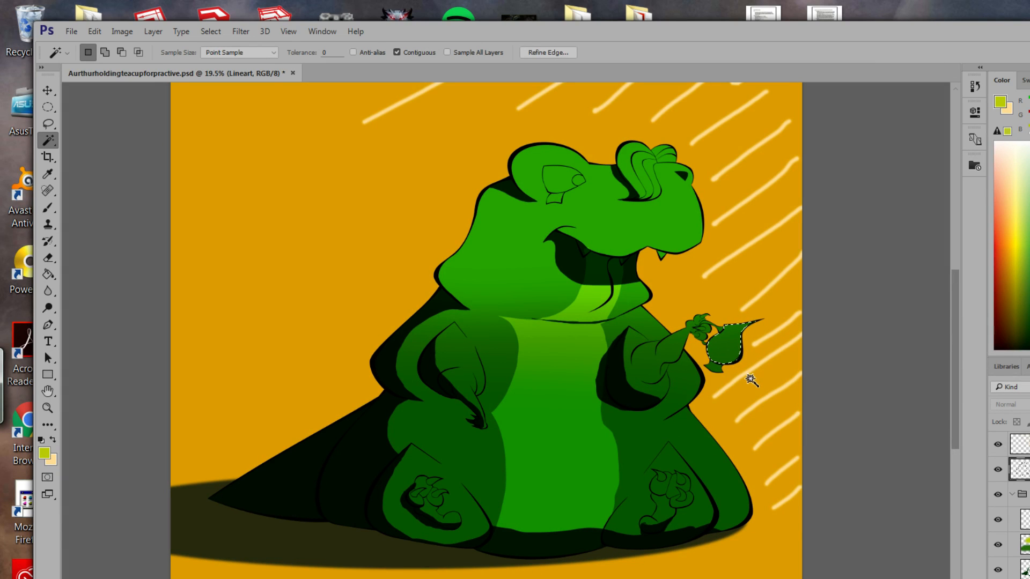
key("shift")
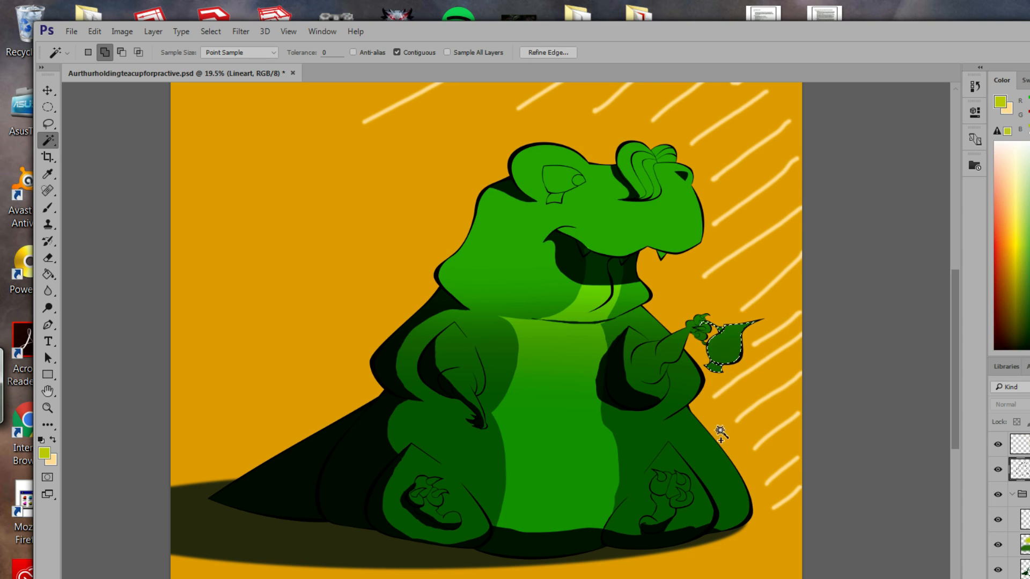
left_click(705, 348)
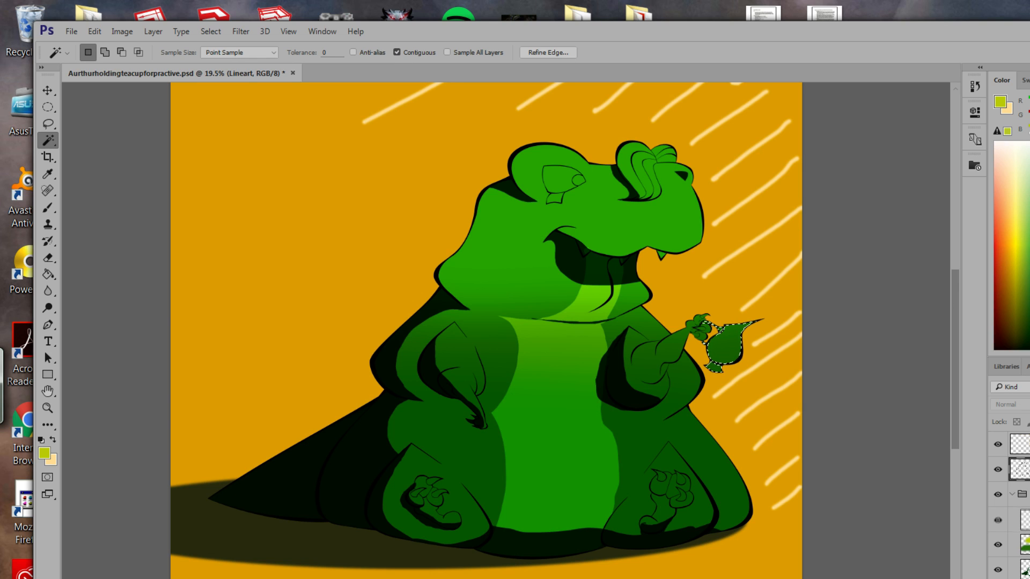
Make the shiny layer active and set its blend mode to Color Dodge.
left_click(1025, 520)
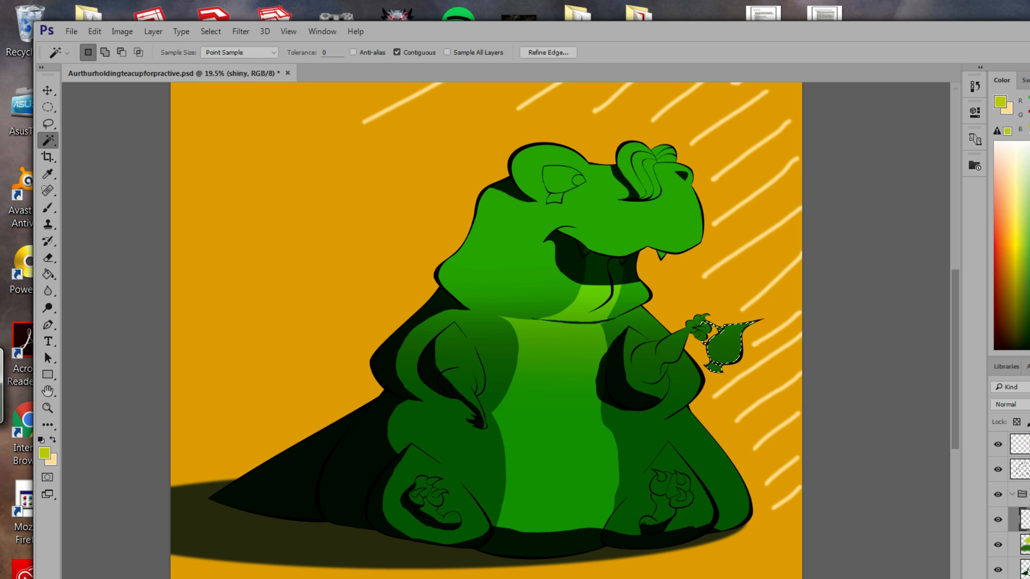
left_click(1008, 405)
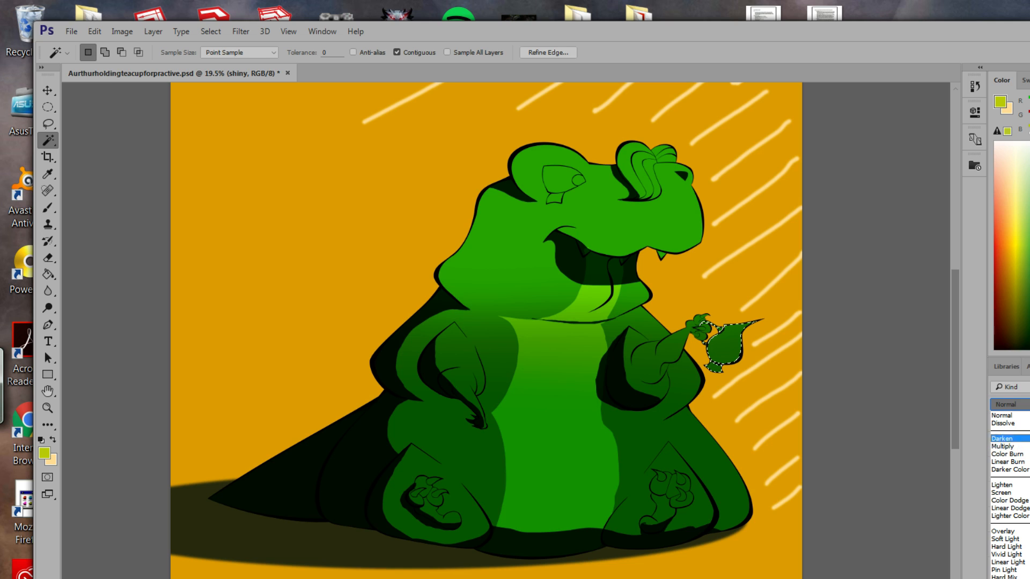
key("Return")
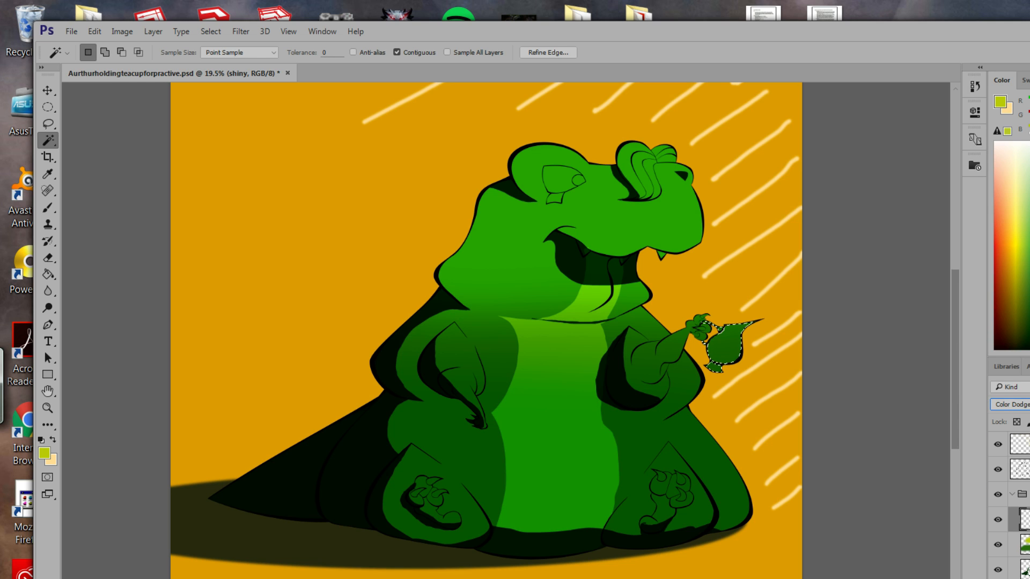
In the shiny layer's Blending Options, untick Blend Clipped Layers as Group and Transparency Shapes Layer.
double_click(1026, 520)
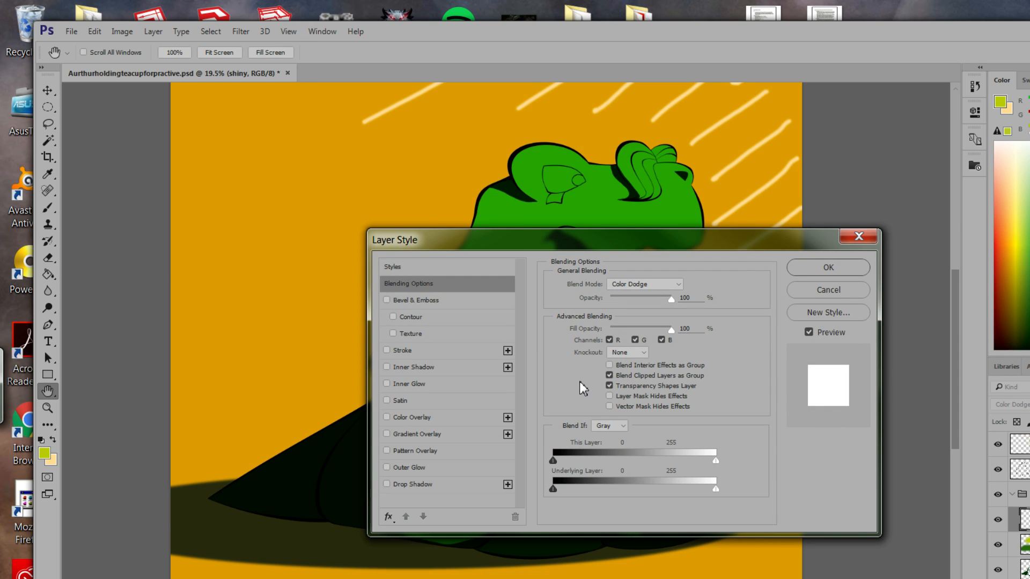
left_click(610, 375)
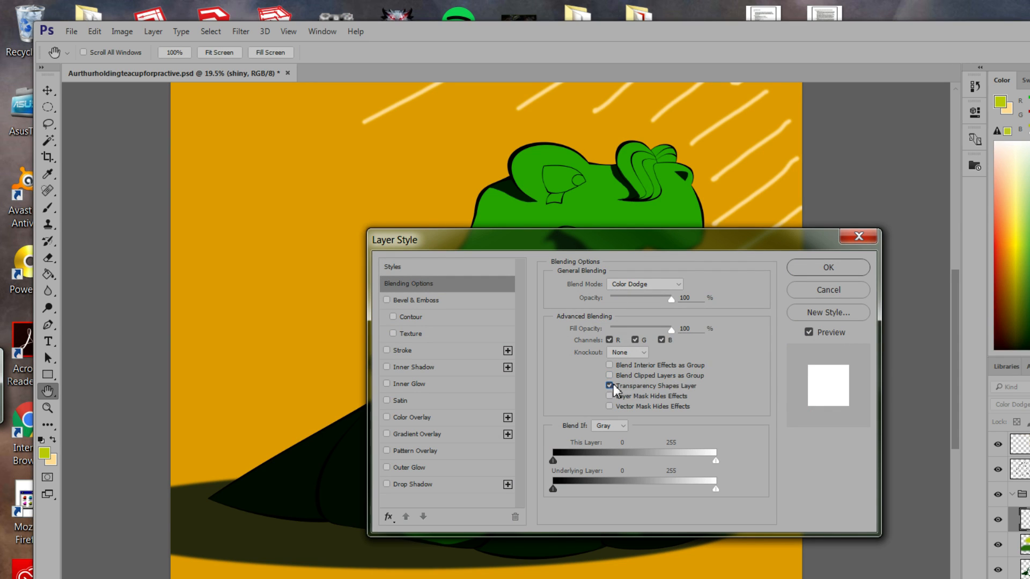
left_click(609, 386)
mouse_move(3, 386)
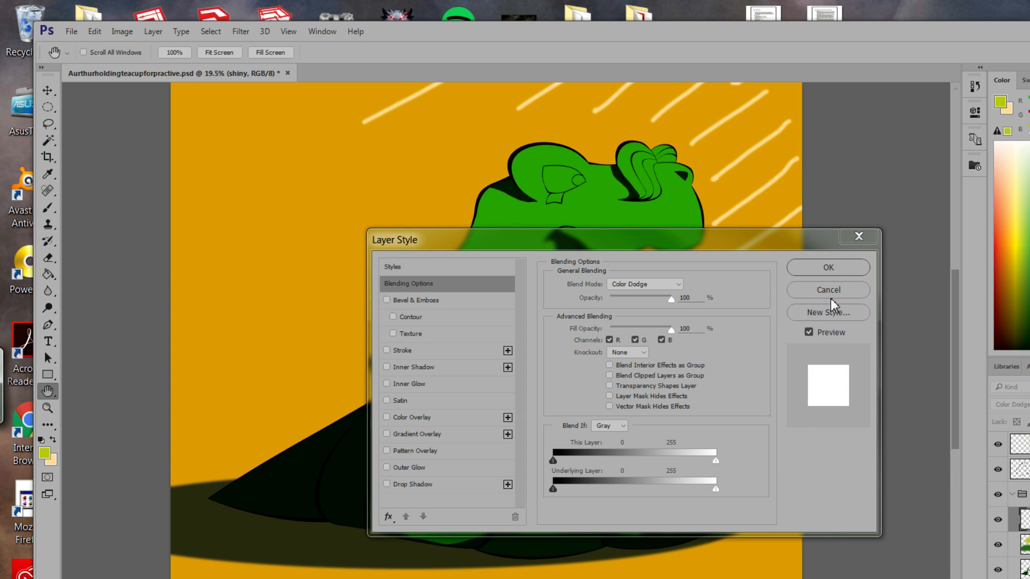
left_click(738, 380)
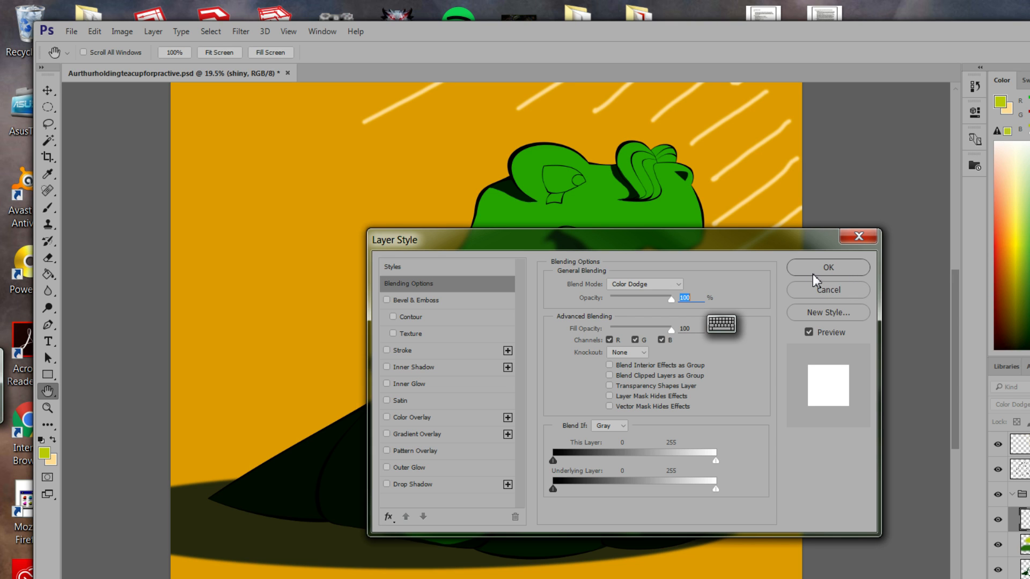
left_click(826, 269)
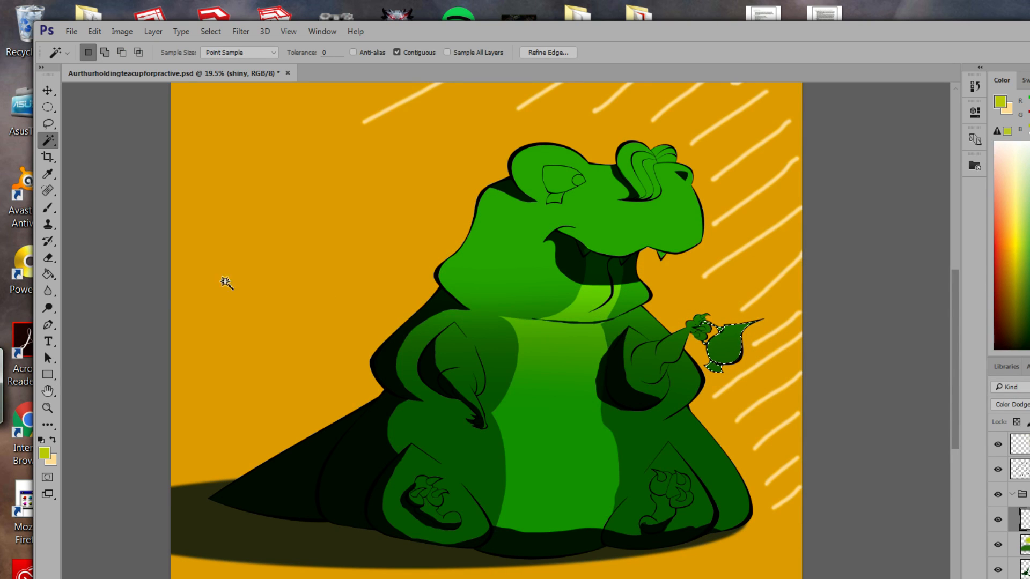
Change the foreground colour from yellow-green to a light mint green.
left_click(45, 454)
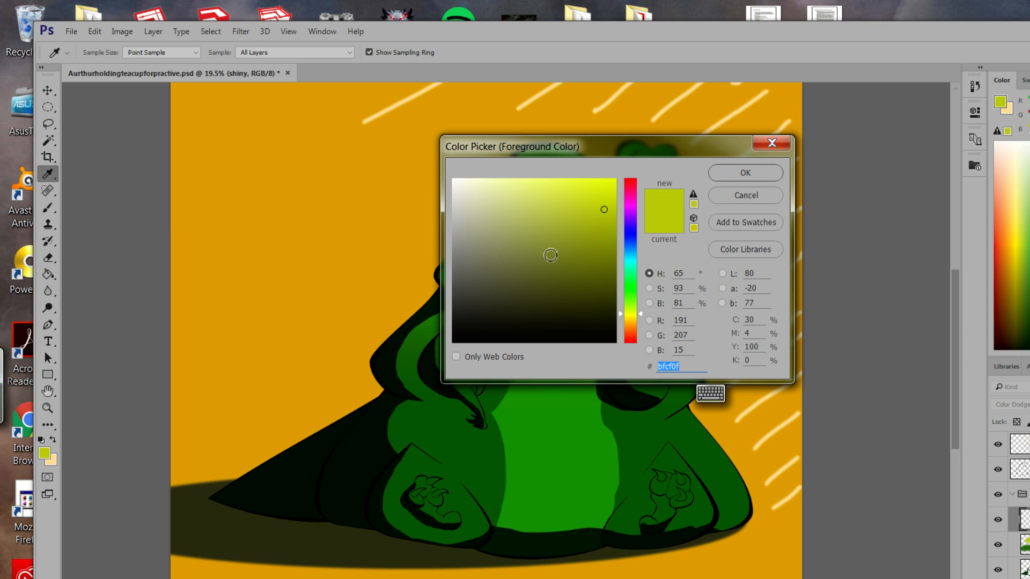
left_click_drag(641, 317, 645, 277)
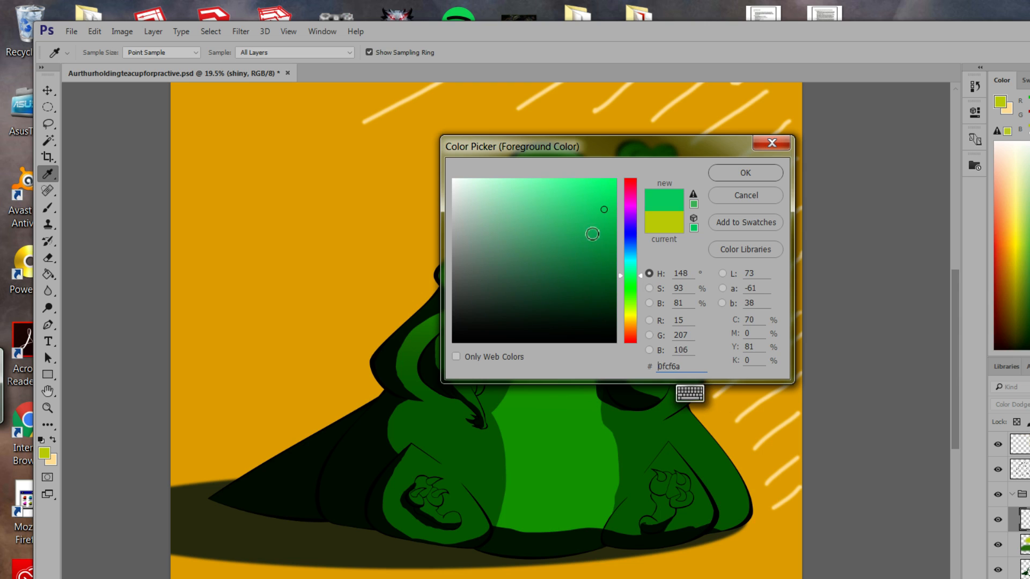
mouse_move(499, 188)
left_mouse_down()
mouse_move(529, 177)
mouse_move(517, 169)
left_mouse_up()
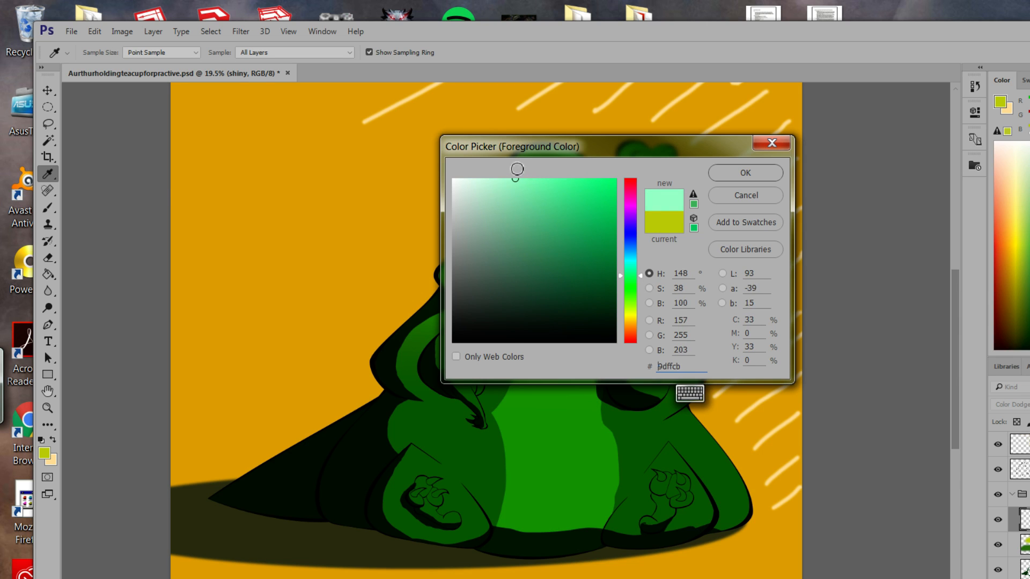
left_click(754, 176)
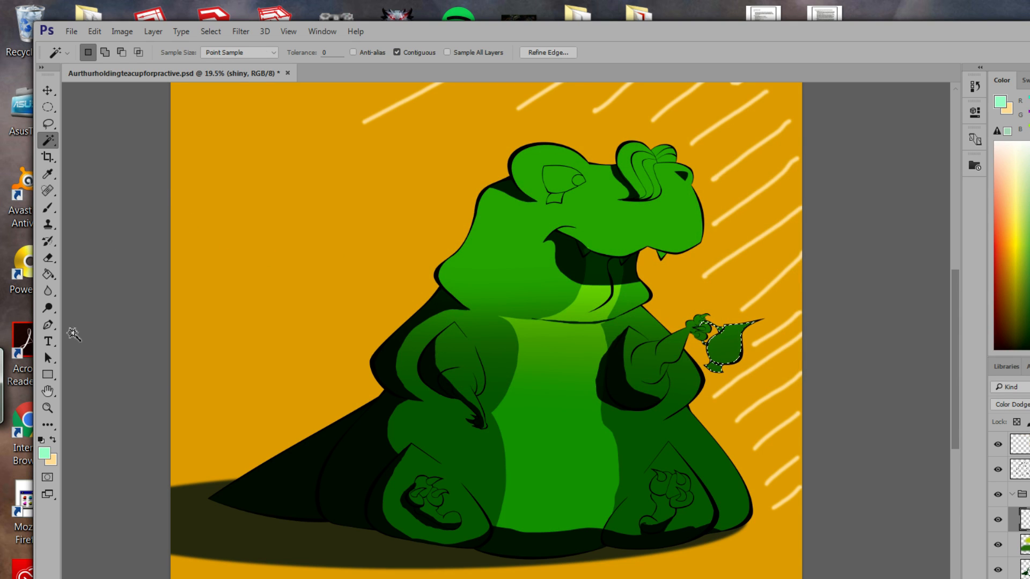
Switch to a muted green (#73af8f) and brush it over the selected teacup.
left_click(45, 455)
left_click(521, 206)
left_click(511, 232)
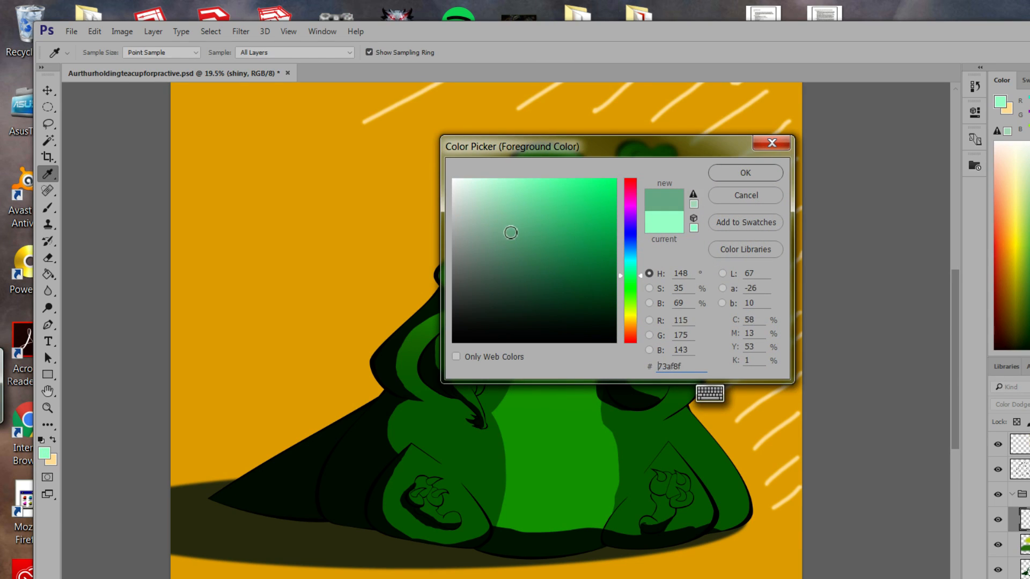
left_click(748, 176)
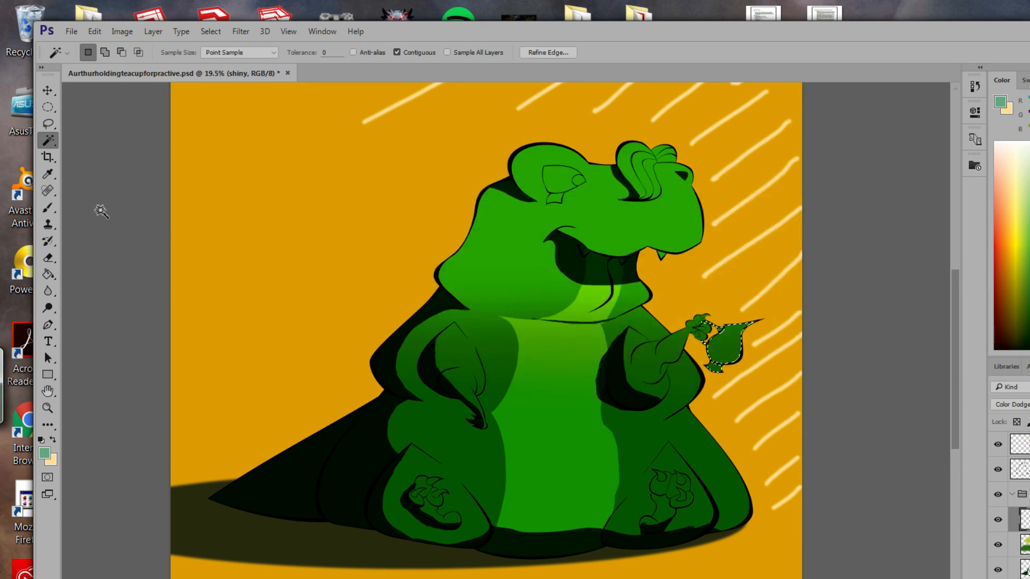
left_click(48, 208)
left_click_drag(722, 343, 642, 314)
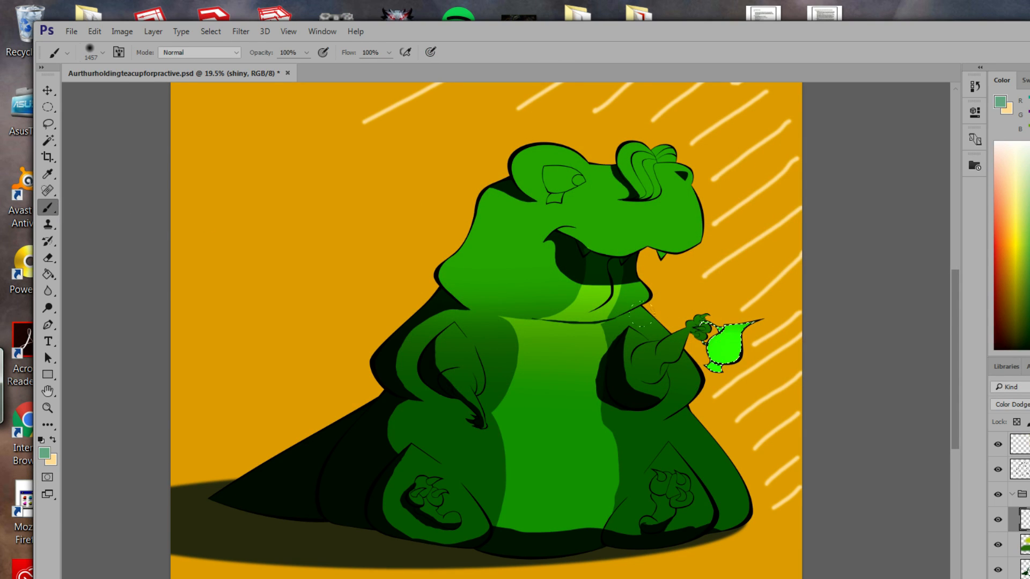
Shrink the brush to 69 px, leaving the foreground colour unchanged.
left_click(44, 453)
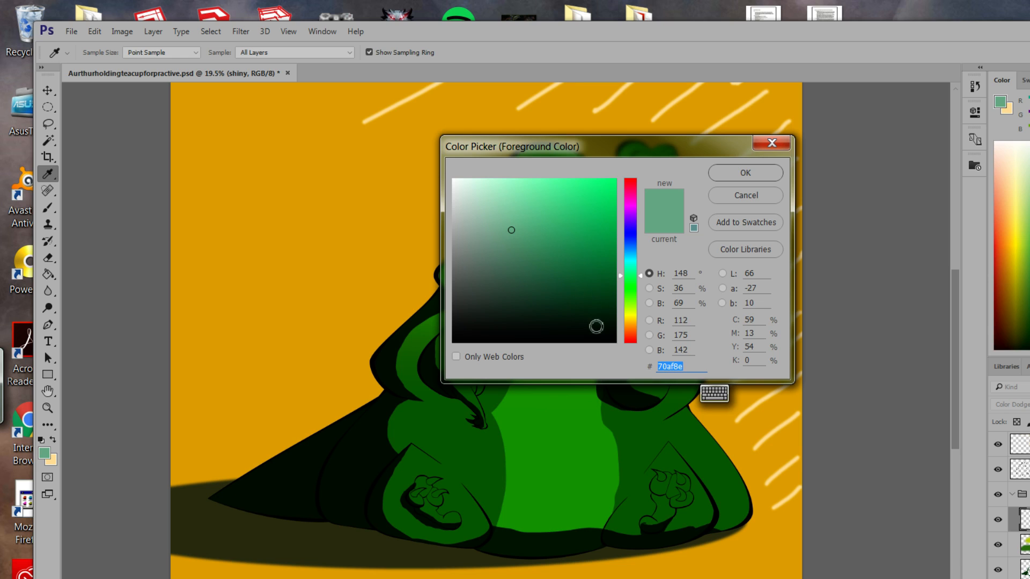
left_click(758, 196)
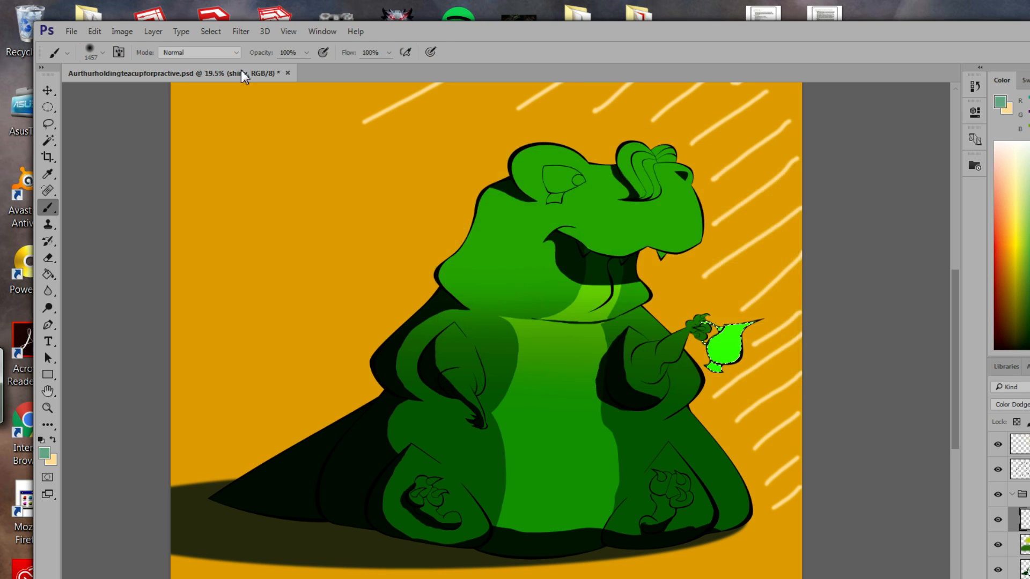
left_click(102, 53)
left_click_drag(151, 95, 138, 95)
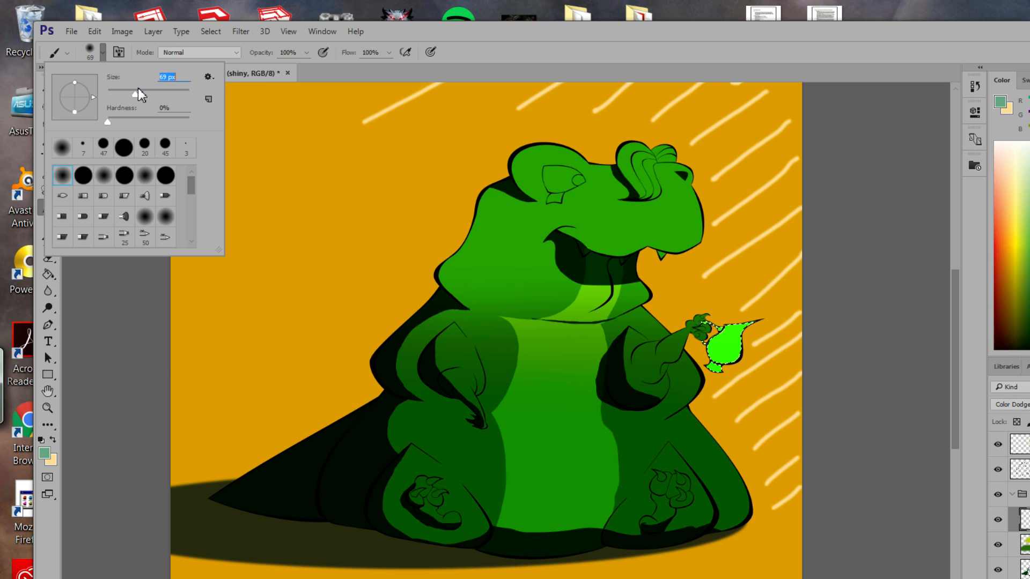
left_click(533, 57)
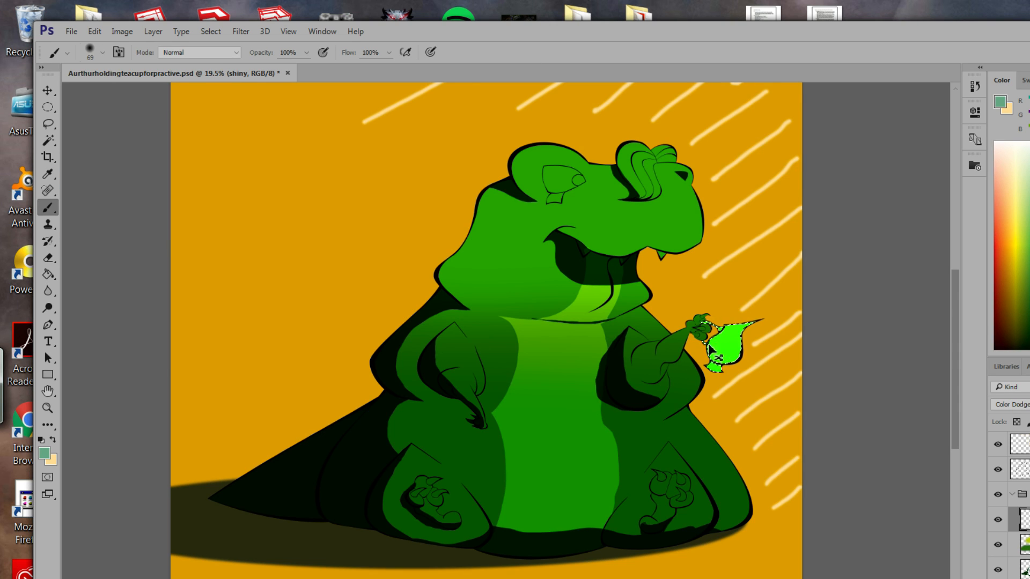
Undo the green teacup fill, test a highlight stroke, undo it, and keep the teacup selected.
key("ctrl+z")
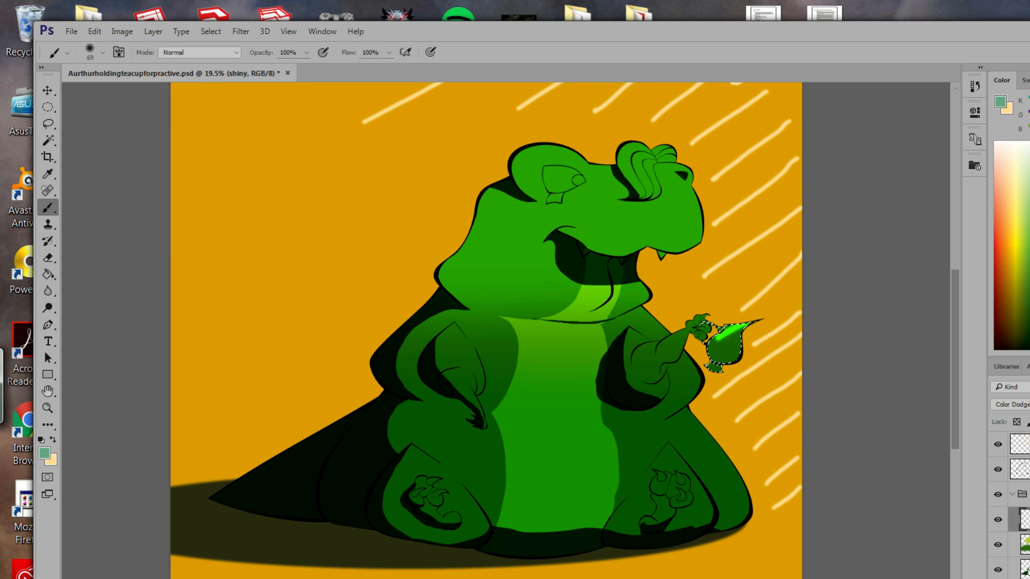
mouse_move(748, 326)
left_mouse_down()
mouse_move(728, 339)
mouse_move(728, 355)
left_mouse_up()
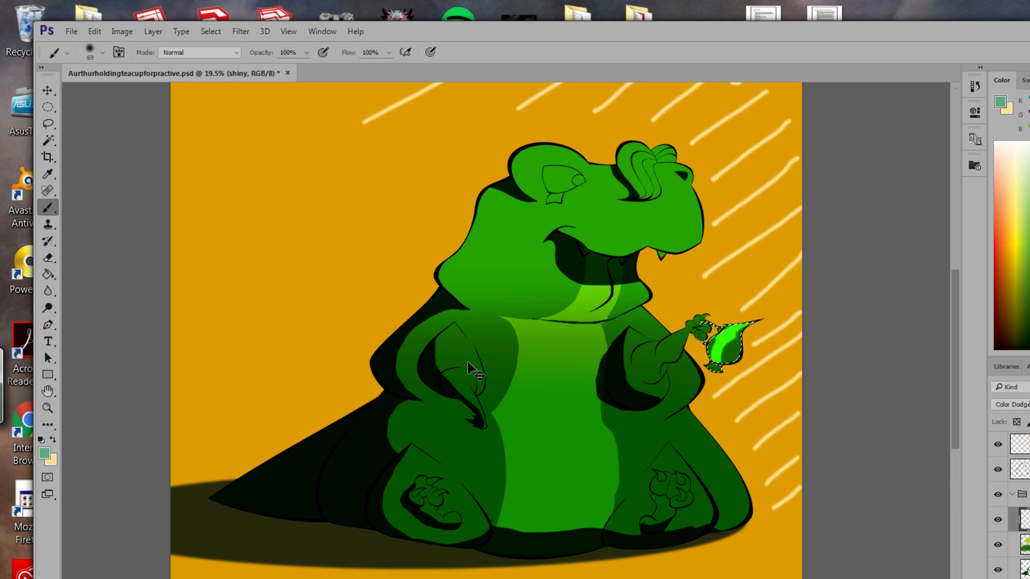
key("ctrl+z")
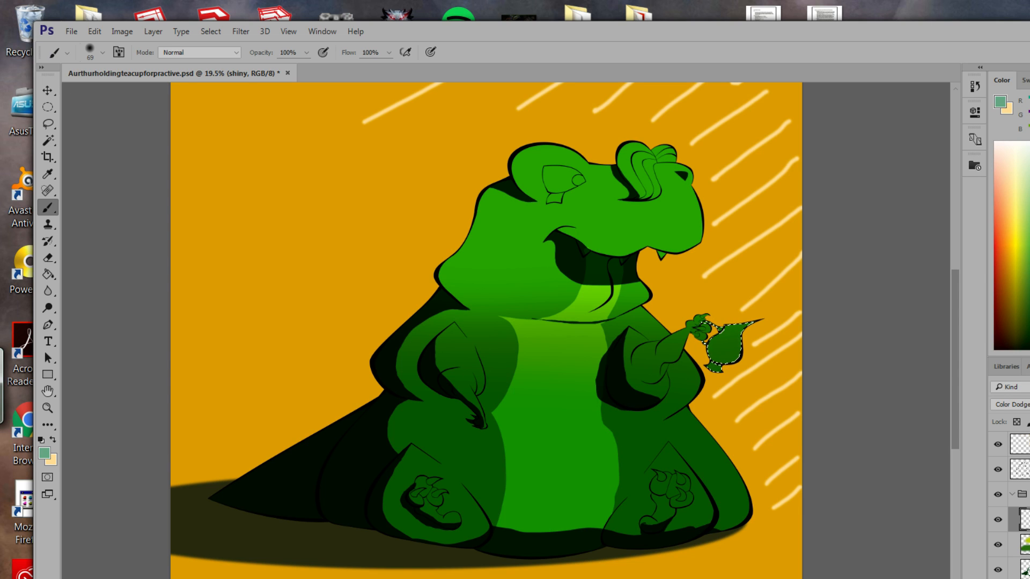
key("ctrl+d")
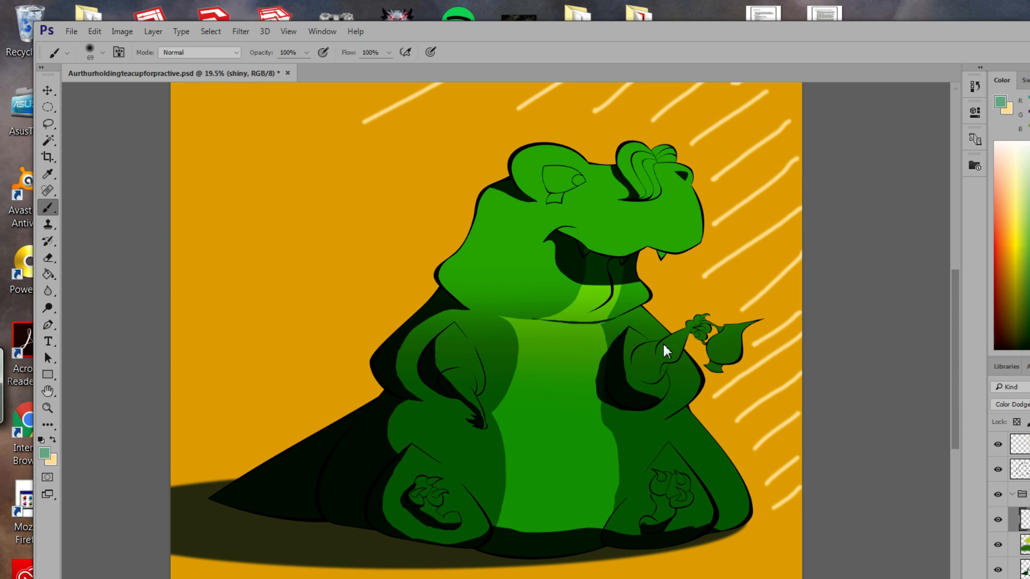
key("ctrl+z")
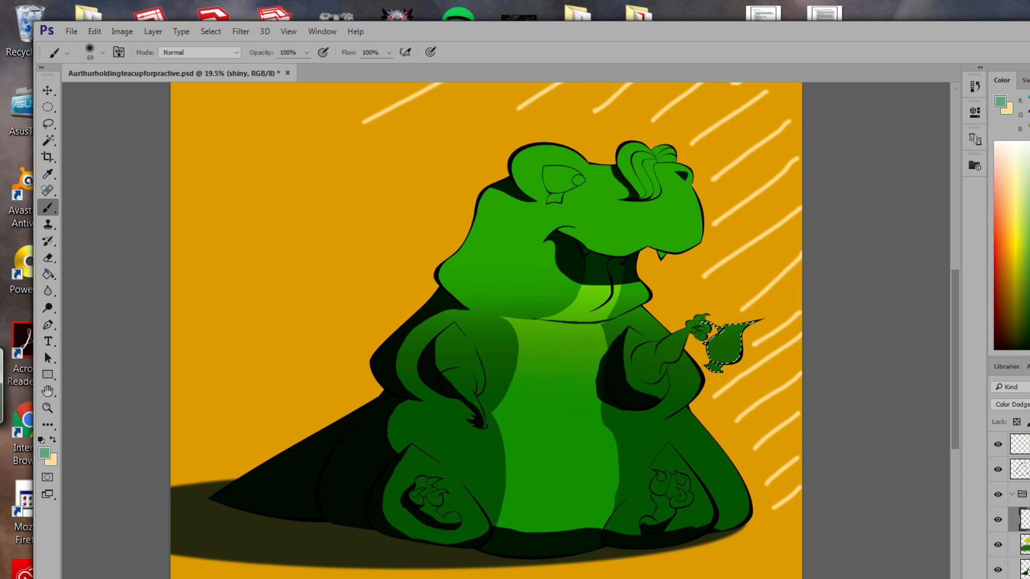
Clear the selected teacup area on the highlights layer with Edit > Clear.
left_click(1025, 546)
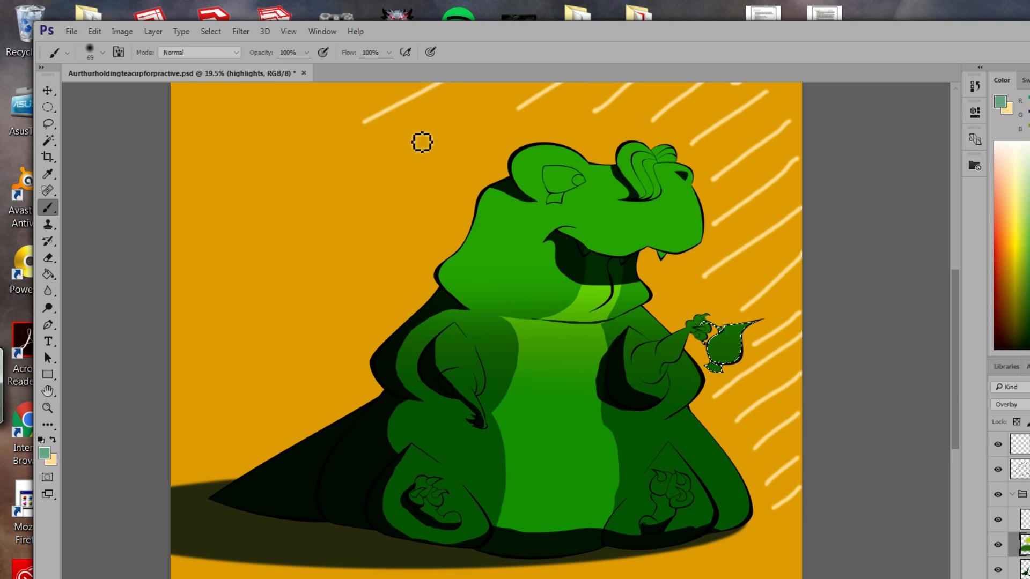
left_click(95, 31)
left_click(151, 202)
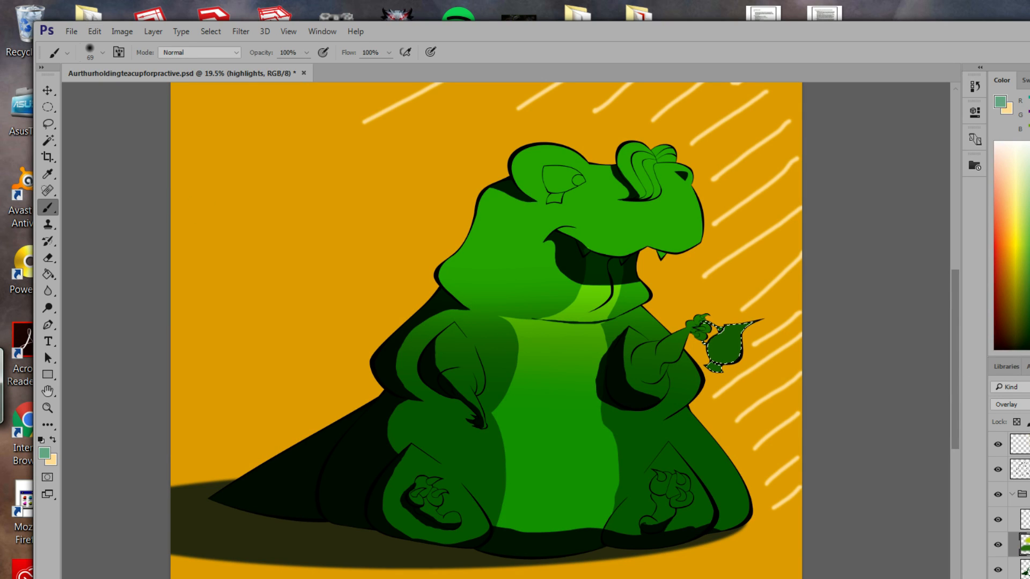
Step back the remaining highlight strokes on the shiny layer and select the flat layer.
left_click(1025, 520)
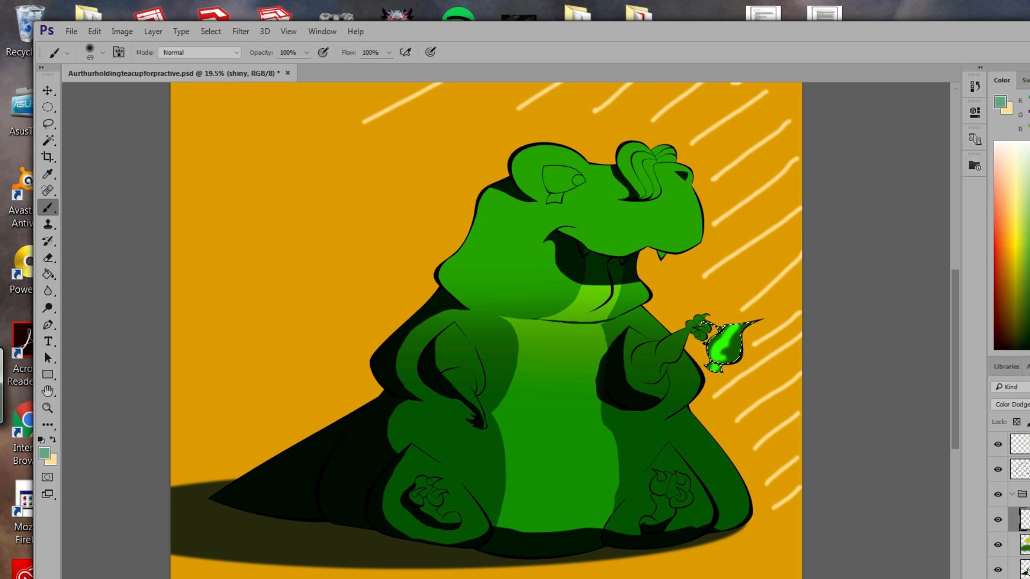
scroll(1008, 504, "down", 2)
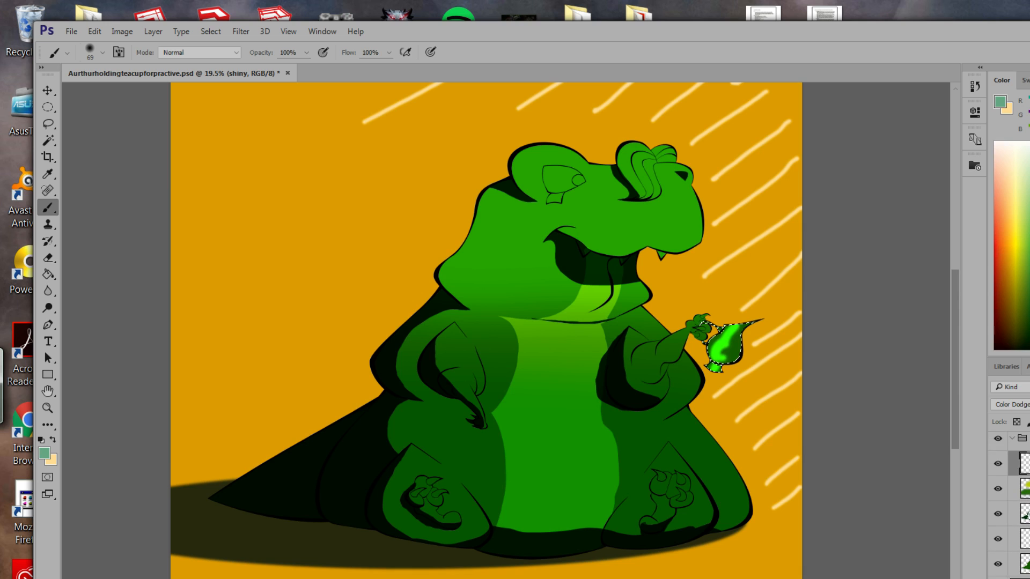
key("ctrl+alt+z")
key("ctrl+alt+z")
key("ctrl+alt+z")
key("ctrl+alt+z")
key("ctrl+alt+z")
key("ctrl+alt+z")
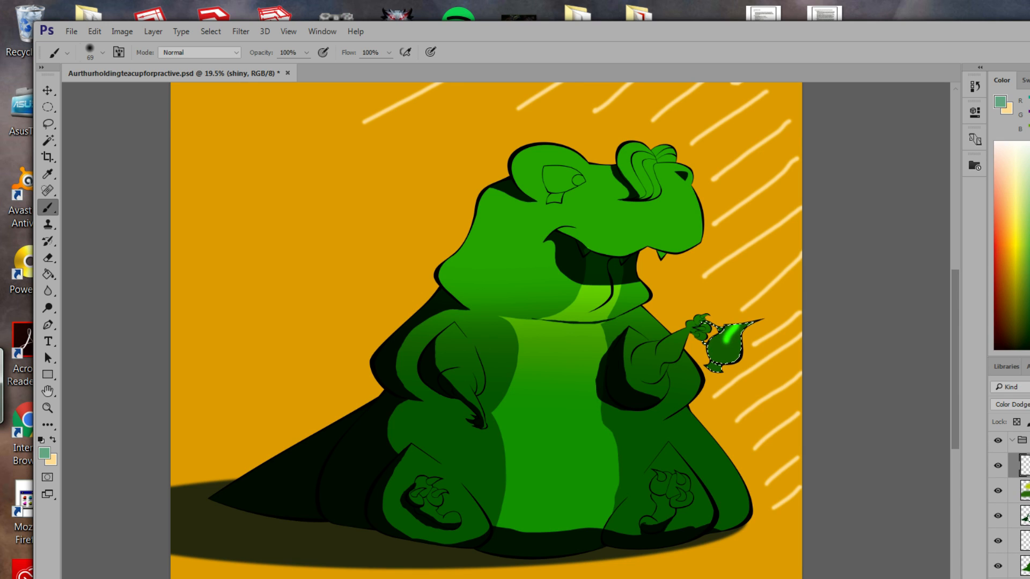
key("ctrl+alt+z")
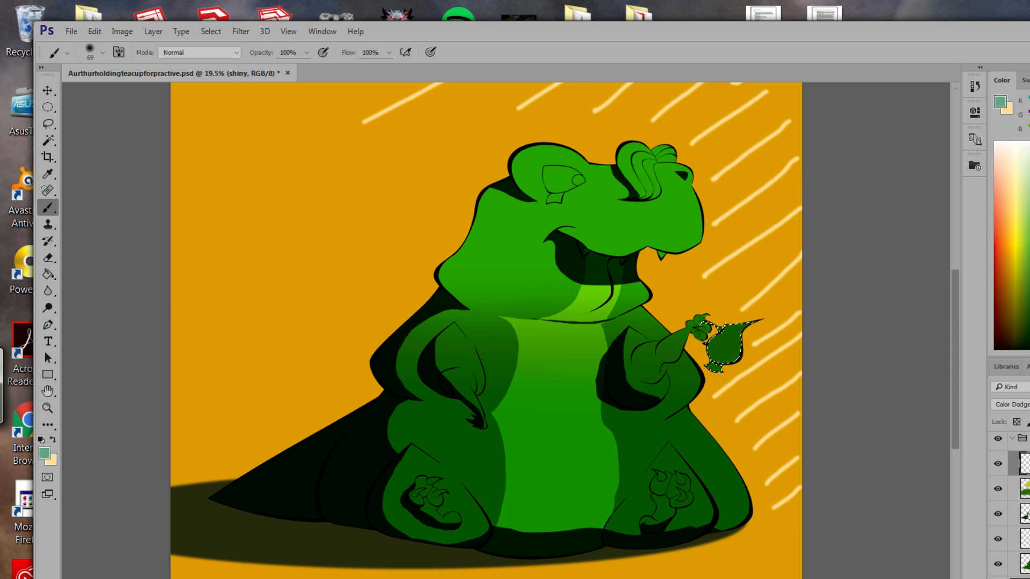
left_click(1025, 565)
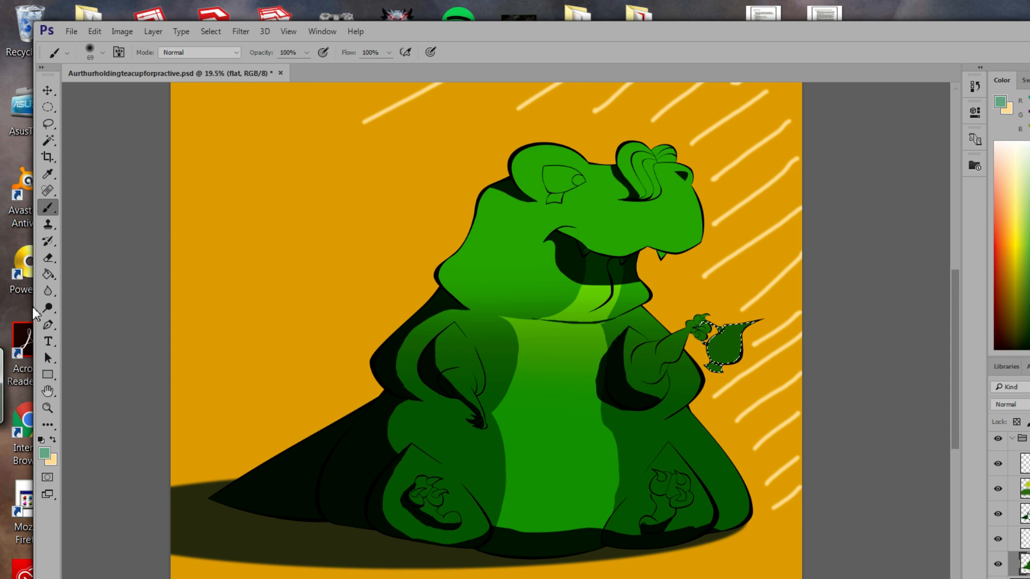
Paint Bucket the teacup with a light grey-green on the flat layer.
left_click(44, 454)
left_click(477, 224)
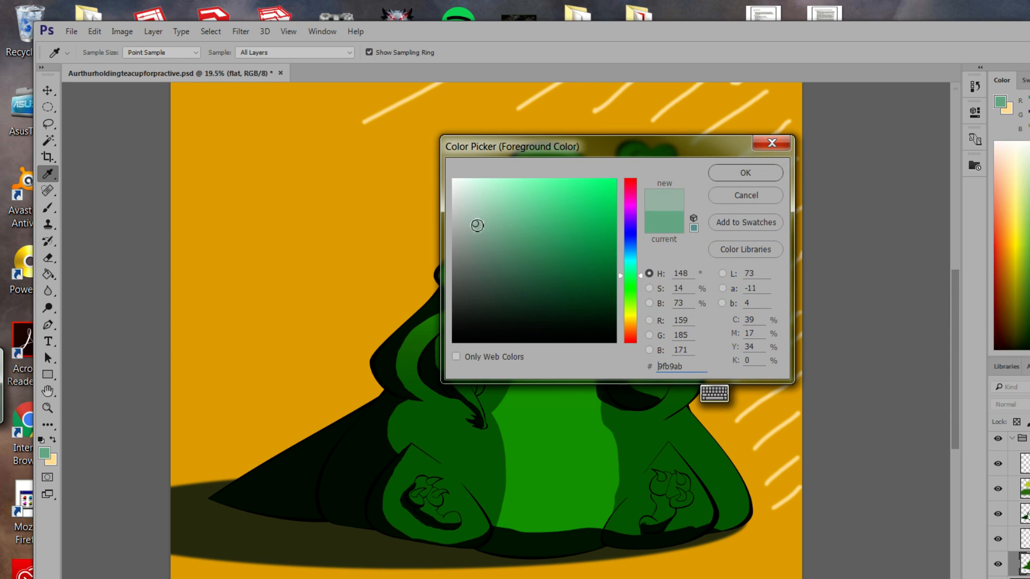
left_click(745, 173)
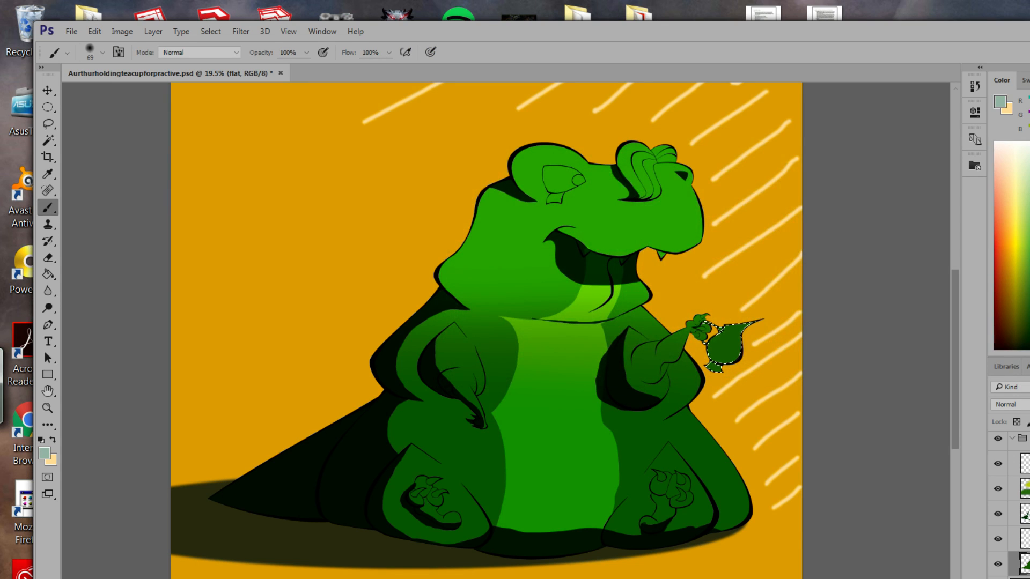
left_click(49, 274)
left_click(731, 333)
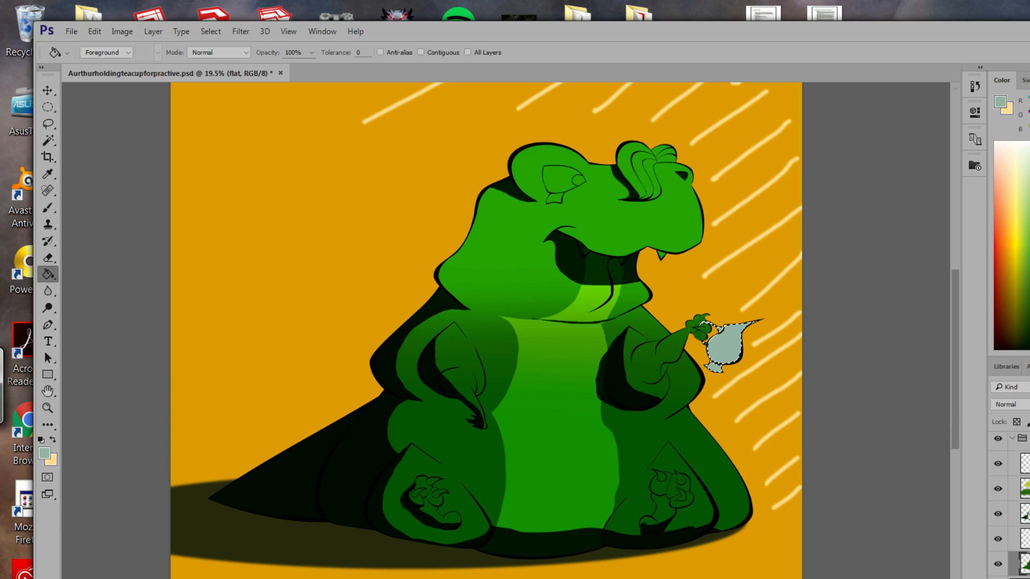
On the shiny layer, set the foreground colour to muted green #71a489.
scroll(1025, 504, "up", 2)
left_click(1025, 506)
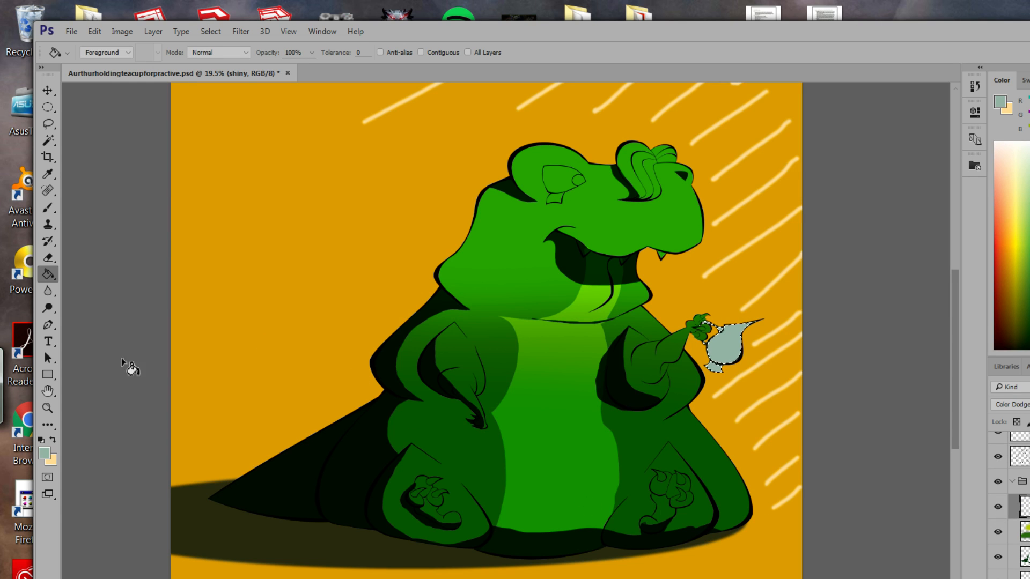
left_click(44, 454)
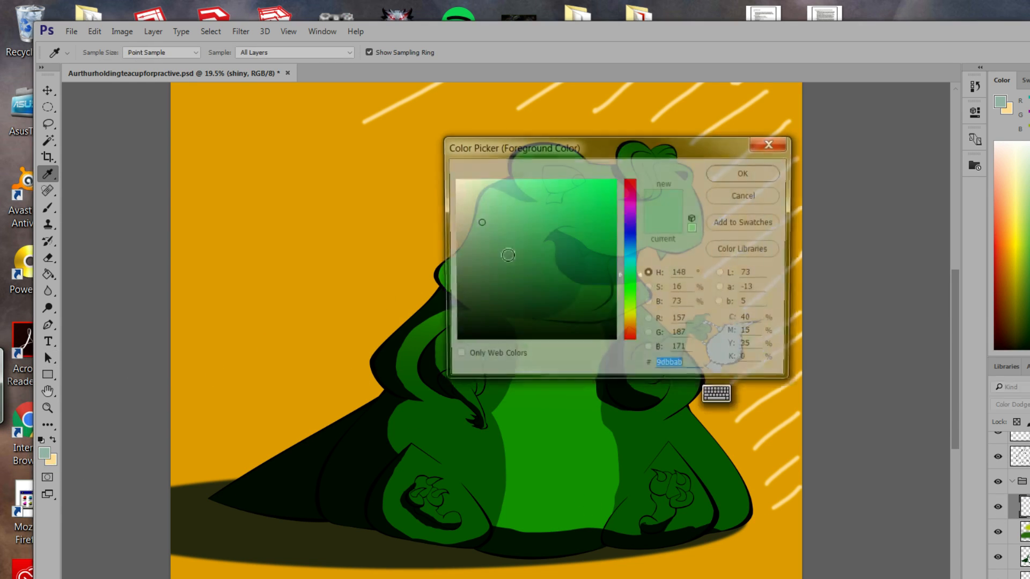
mouse_move(479, 224)
left_mouse_down()
mouse_move(502, 217)
mouse_move(502, 226)
left_mouse_up()
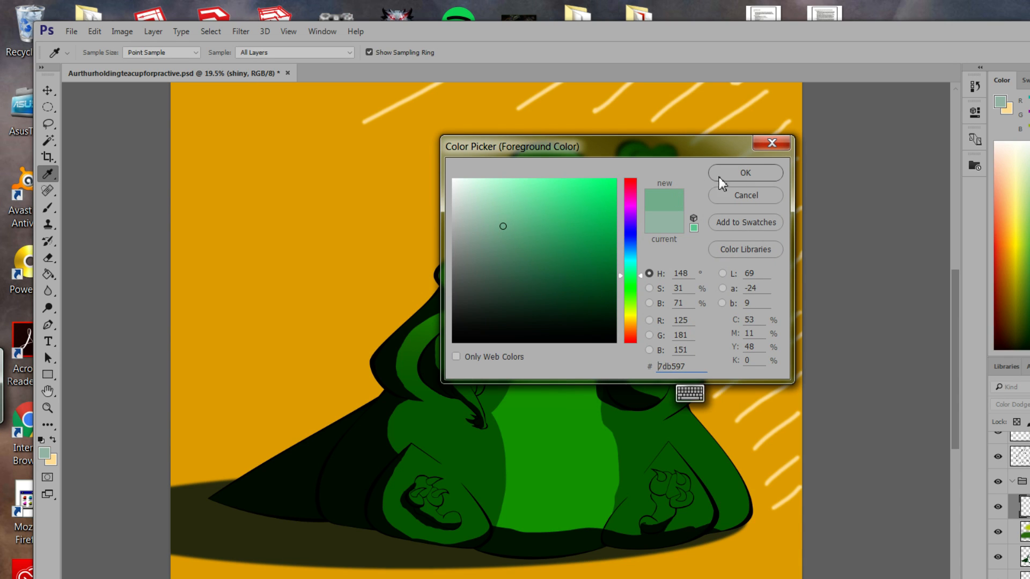
left_click(504, 237)
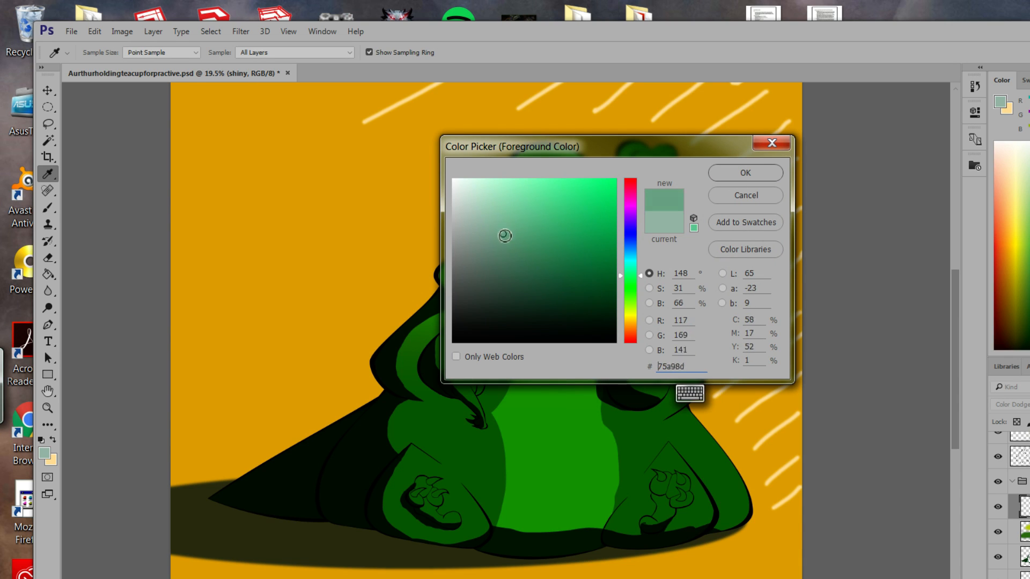
left_click(731, 174)
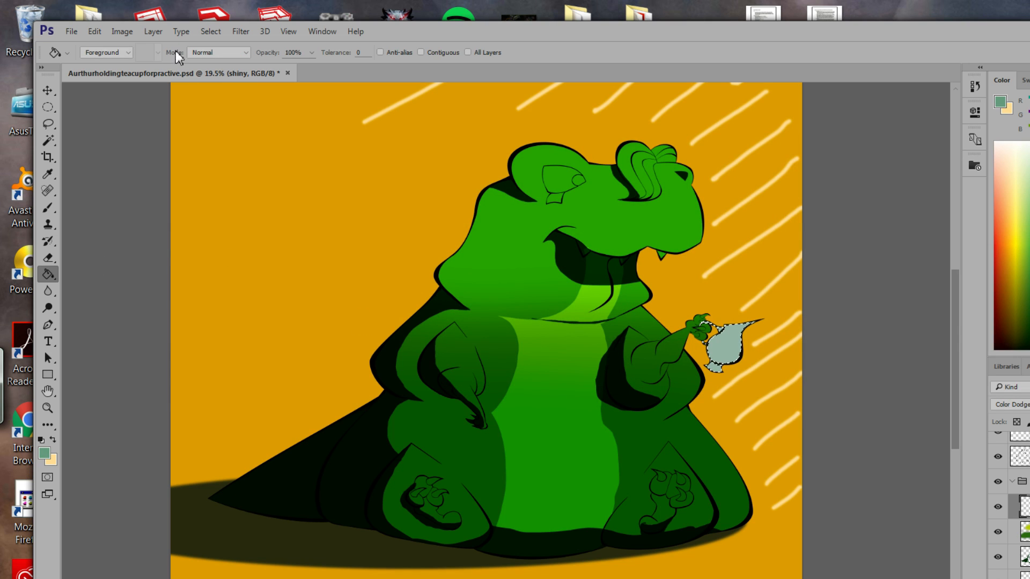
left_click(48, 208)
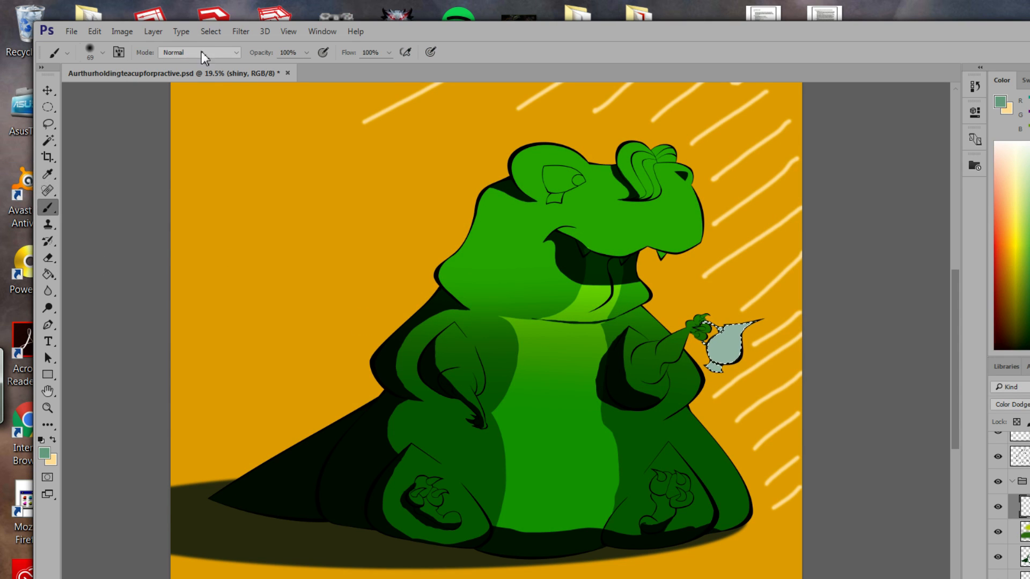
Resize the brush to 111 px and paint a highlight over the teapot's upper body.
left_click(102, 53)
left_click_drag(139, 94, 170, 94)
left_click(779, 62)
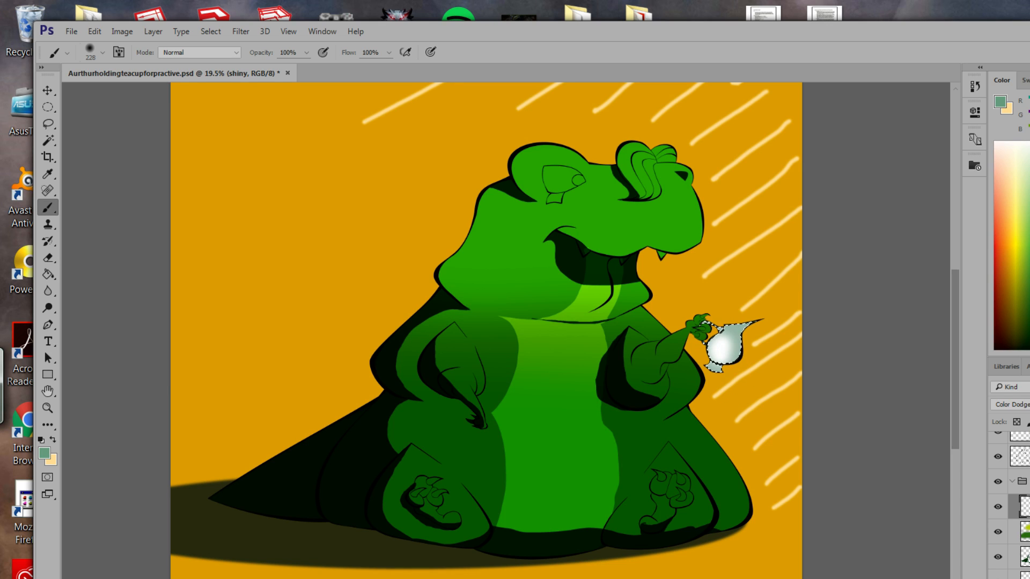
left_click(102, 52)
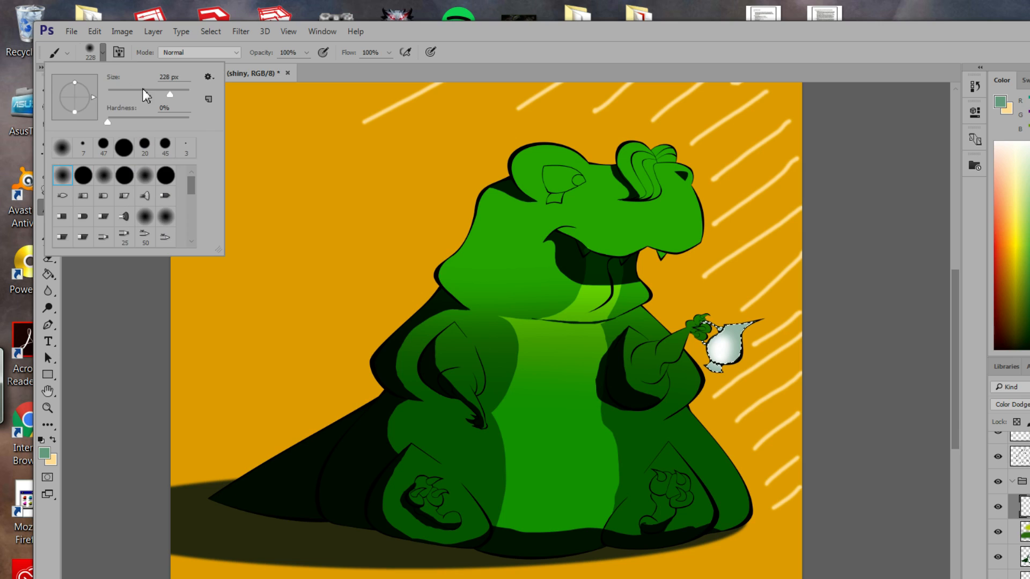
left_click_drag(157, 95, 151, 96)
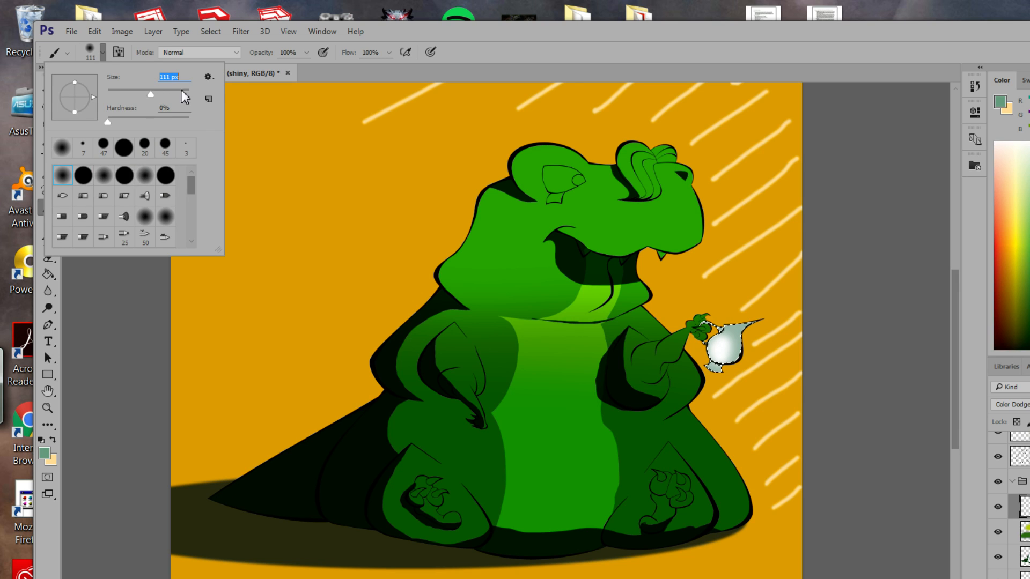
left_click_drag(732, 342, 735, 330)
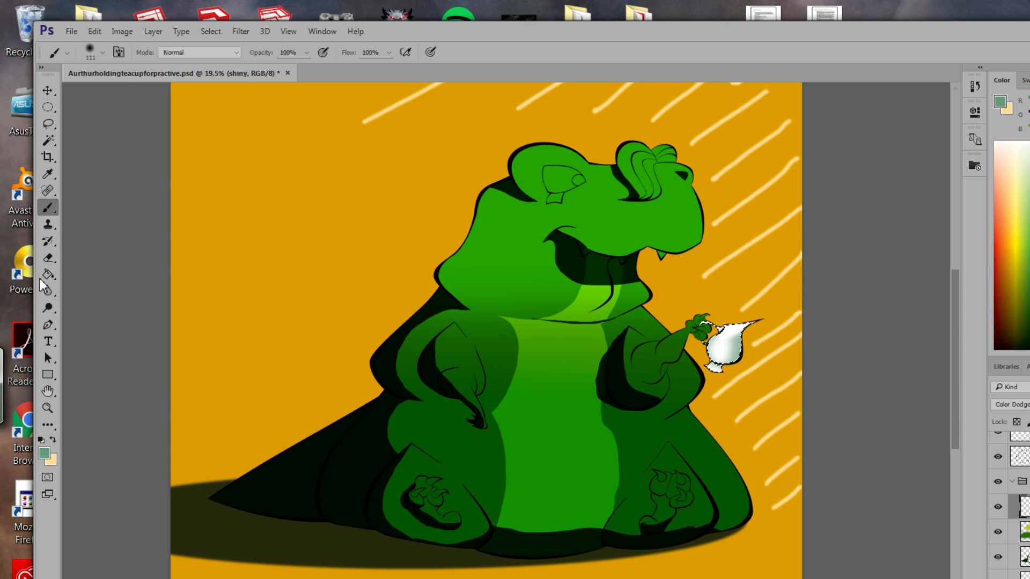
left_click(48, 258)
left_click(102, 53)
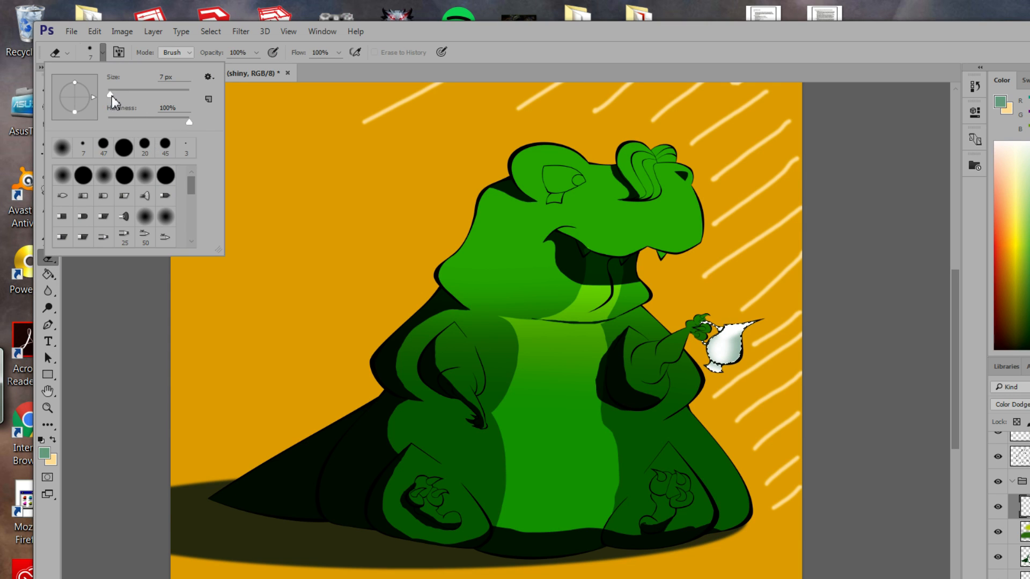
left_click(62, 175)
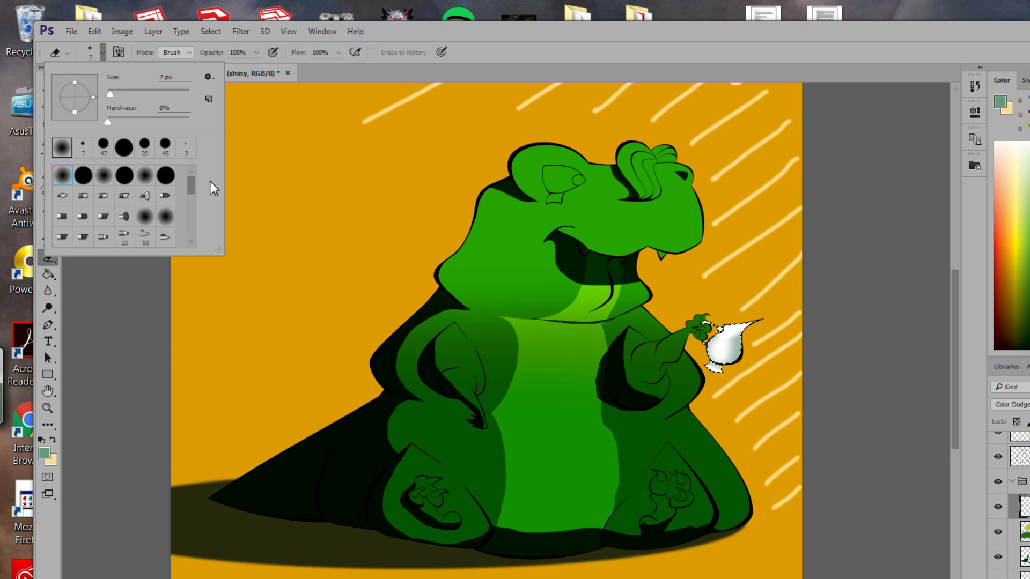
left_click_drag(108, 94, 124, 95)
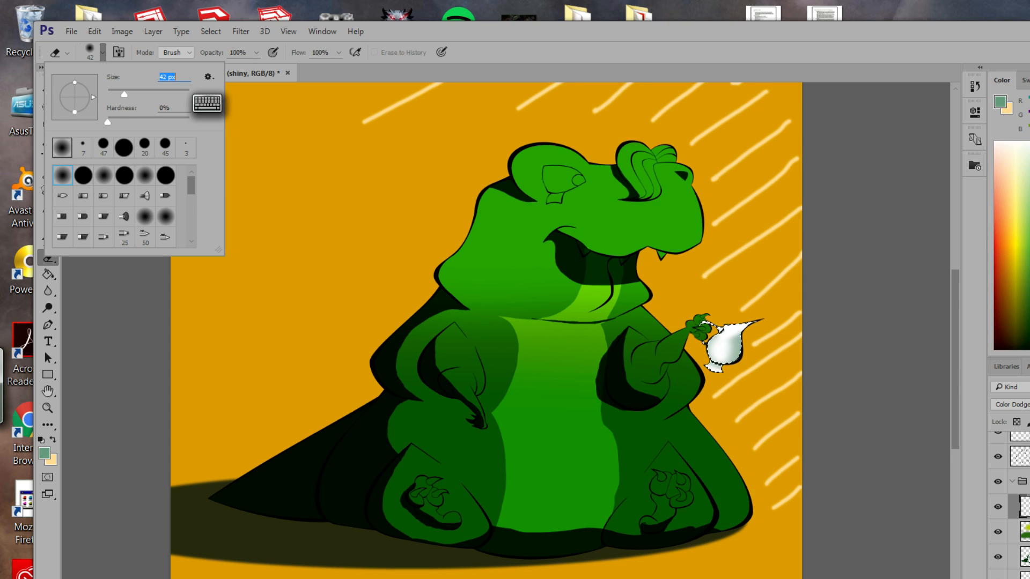
left_click(756, 338)
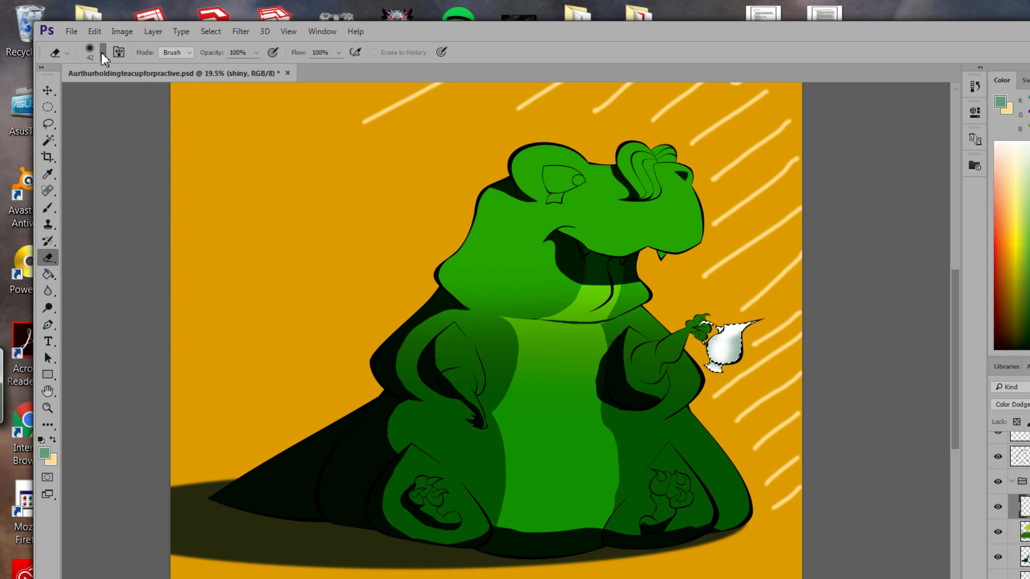
left_click(102, 52)
left_click_drag(123, 95, 125, 95)
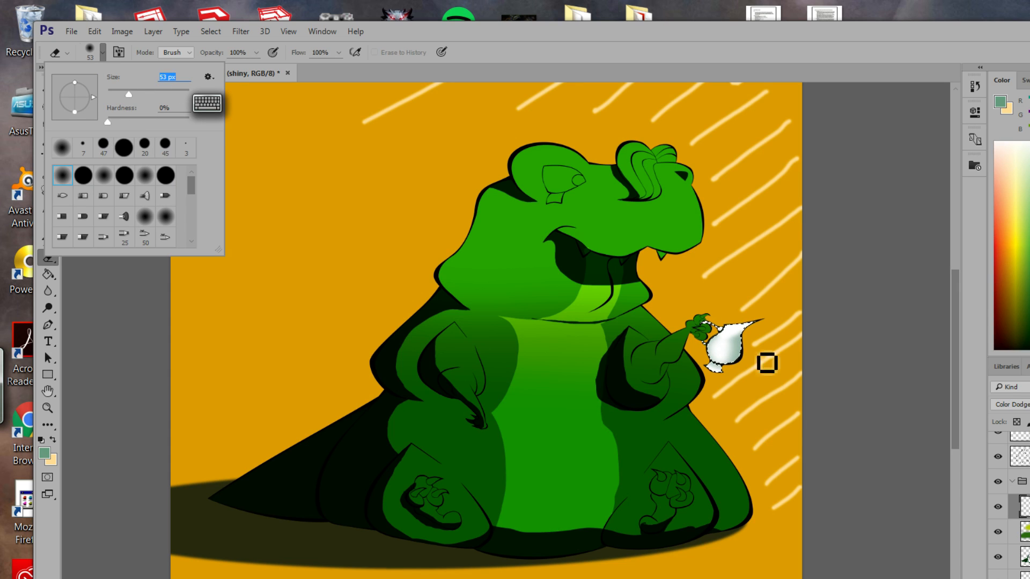
left_click_drag(128, 95, 142, 95)
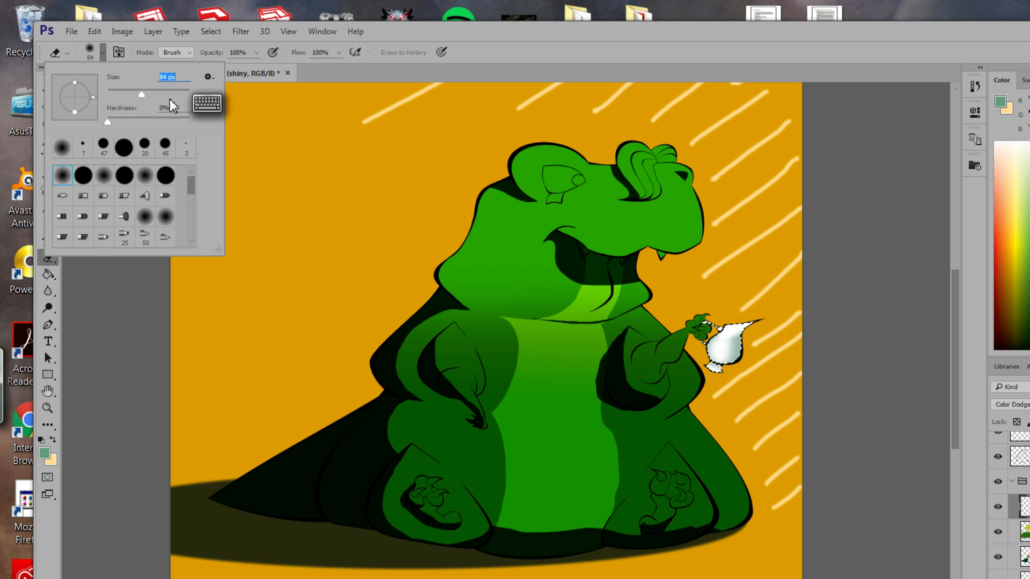
left_click(750, 350)
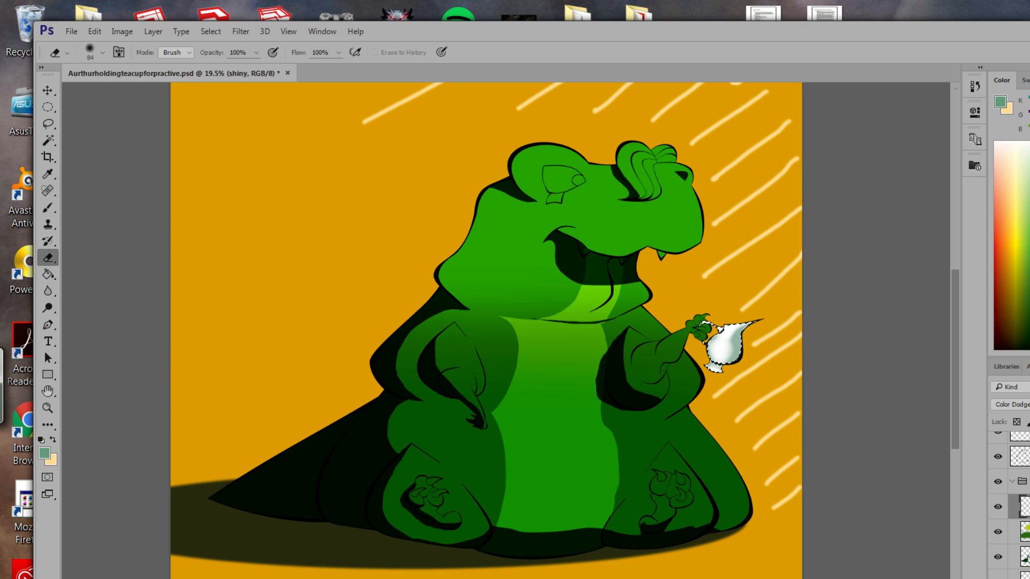
left_click(50, 206)
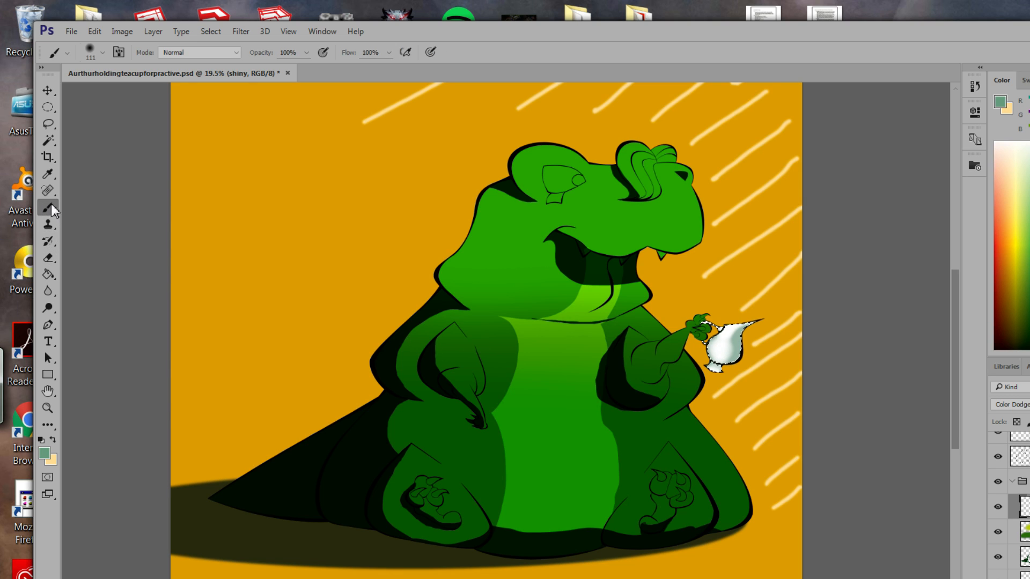
left_click(102, 53)
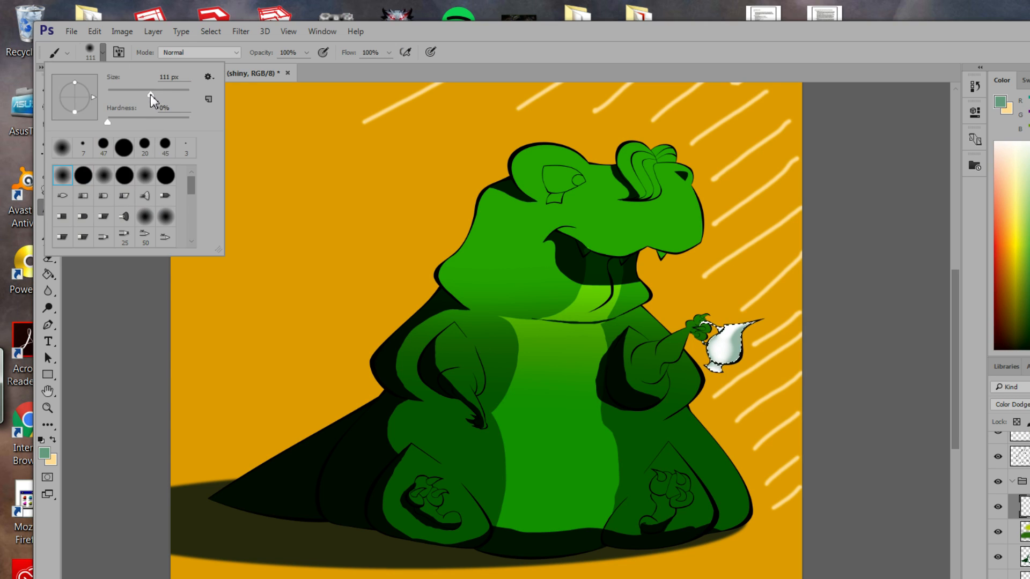
left_click_drag(156, 94, 120, 94)
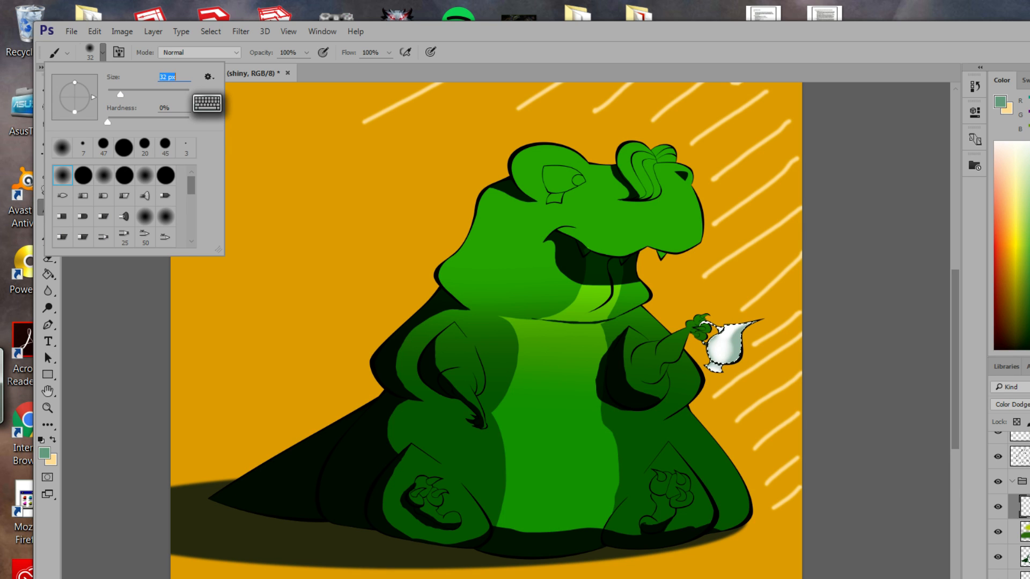
left_click(48, 408)
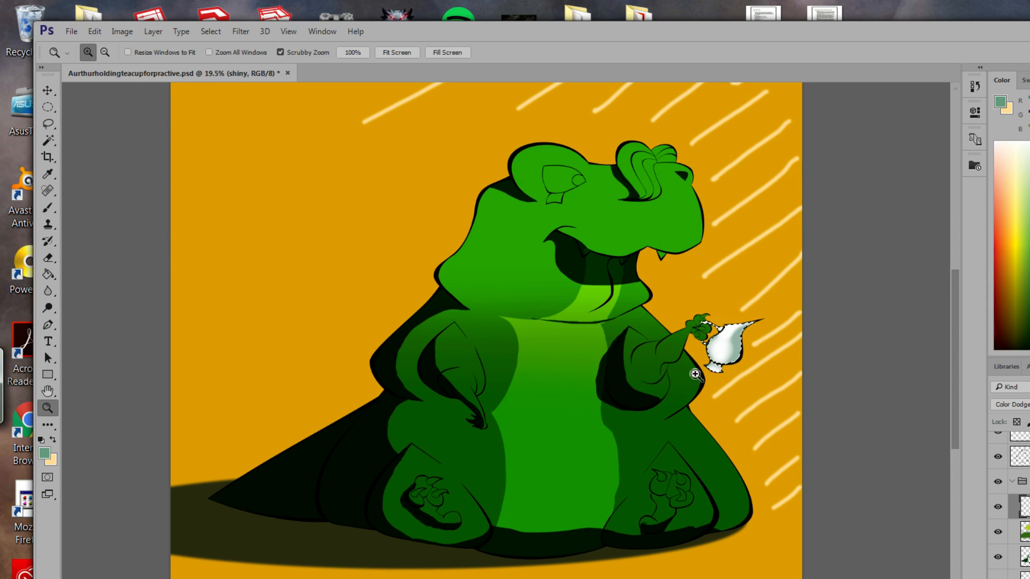
left_click_drag(723, 380, 785, 429)
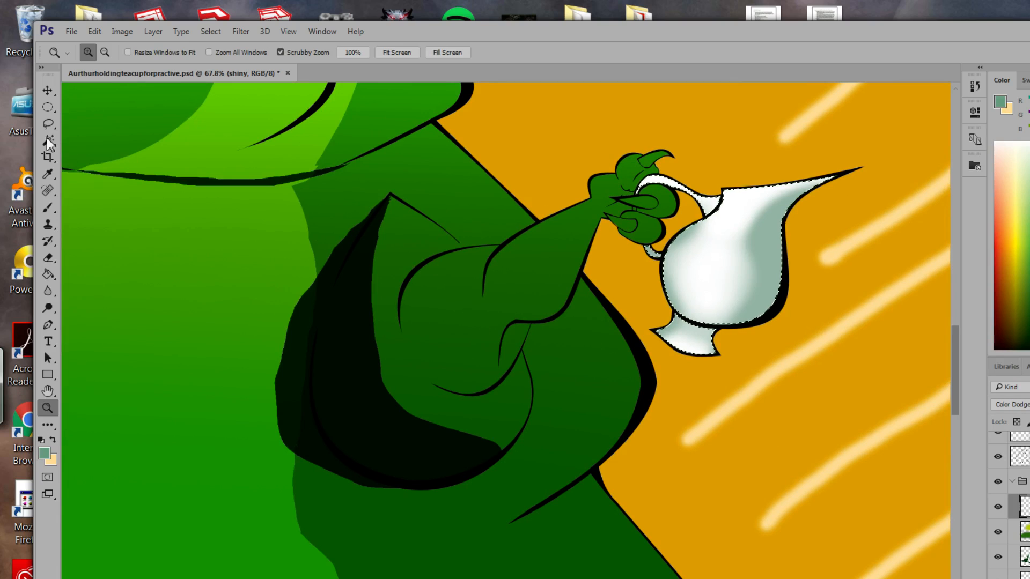
left_click(46, 207)
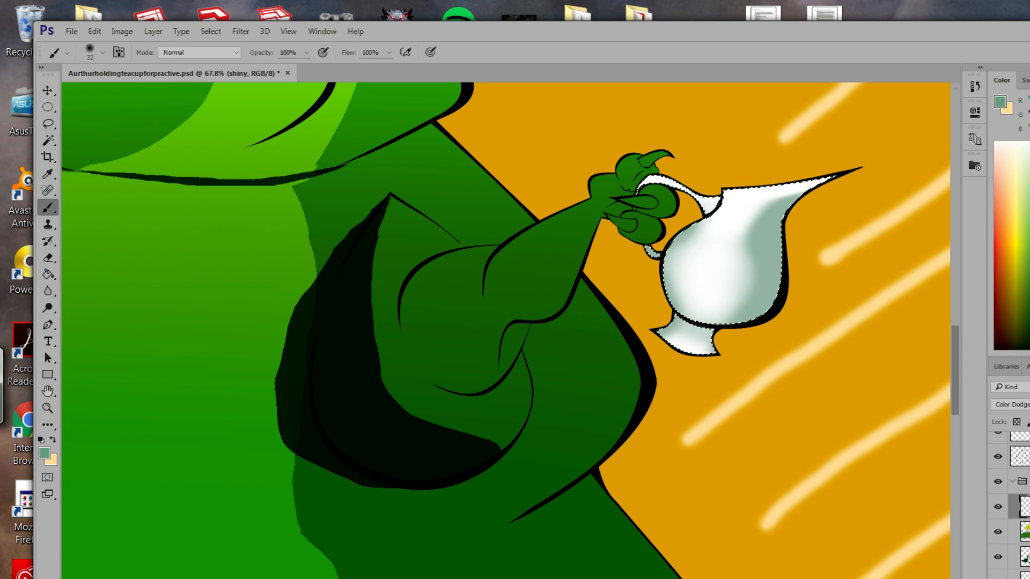
left_click(47, 258)
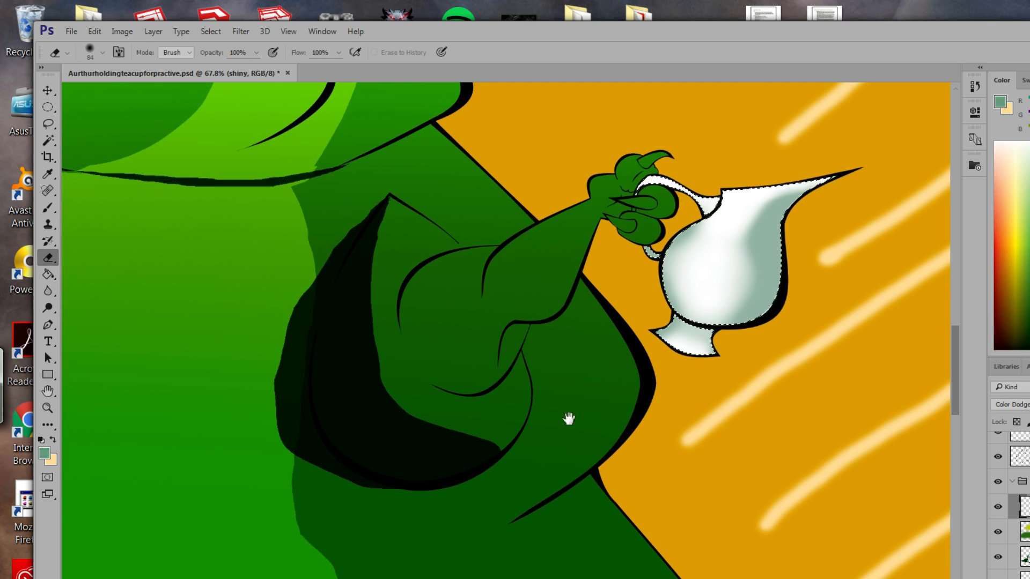
left_click_drag(569, 418, 677, 485)
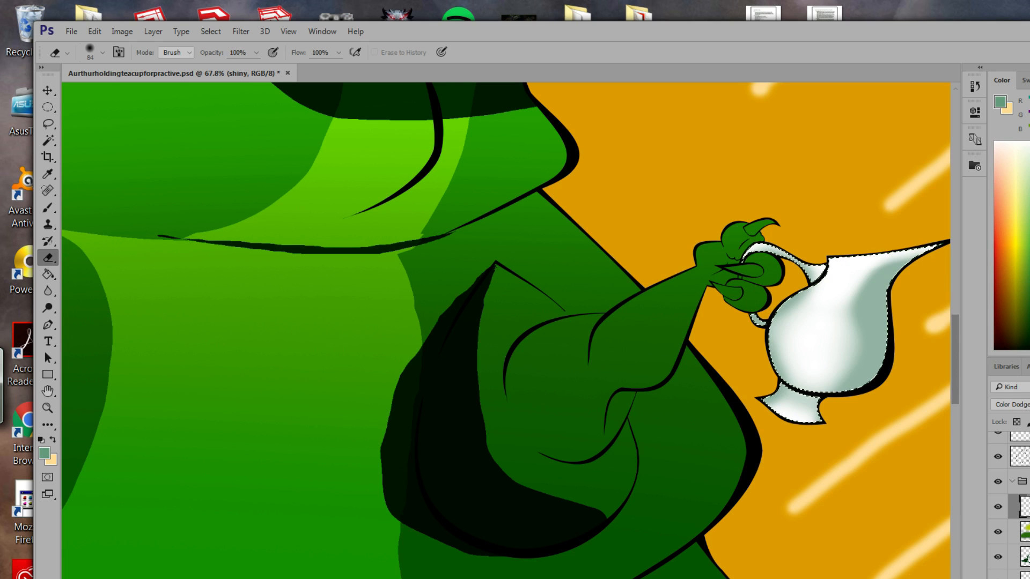
left_click_drag(542, 446, 646, 425)
left_click_drag(404, 377, 436, 352)
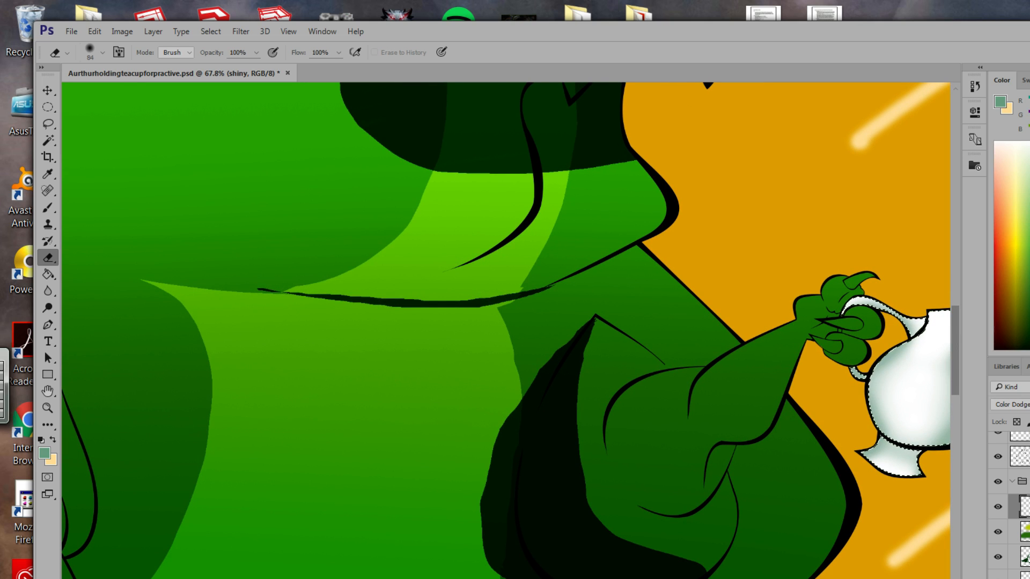
left_click(47, 407)
left_click_drag(477, 404, 583, 339)
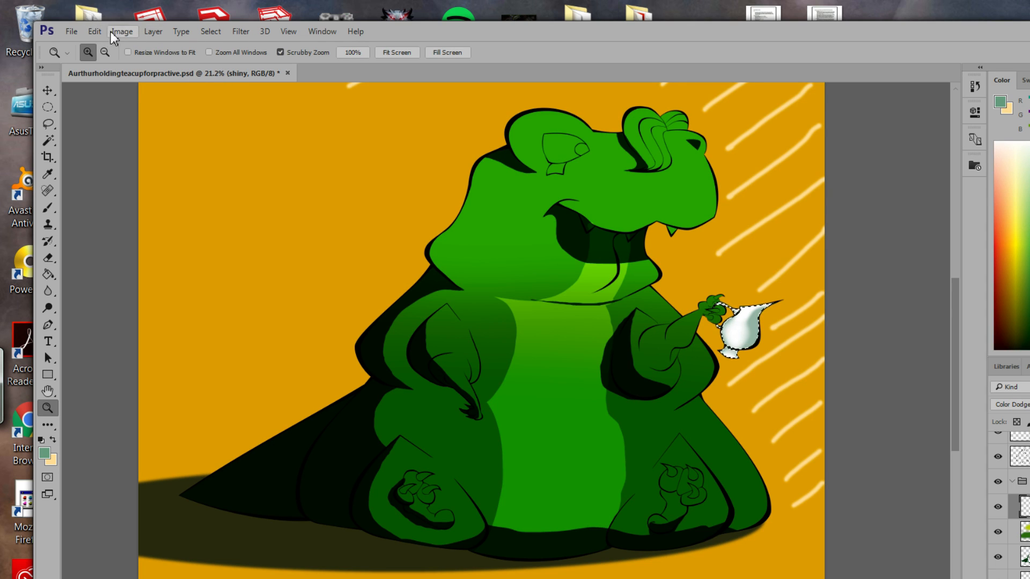
Use Select > Deselect to remove the marching-ants outline from the teapot.
left_click(95, 32)
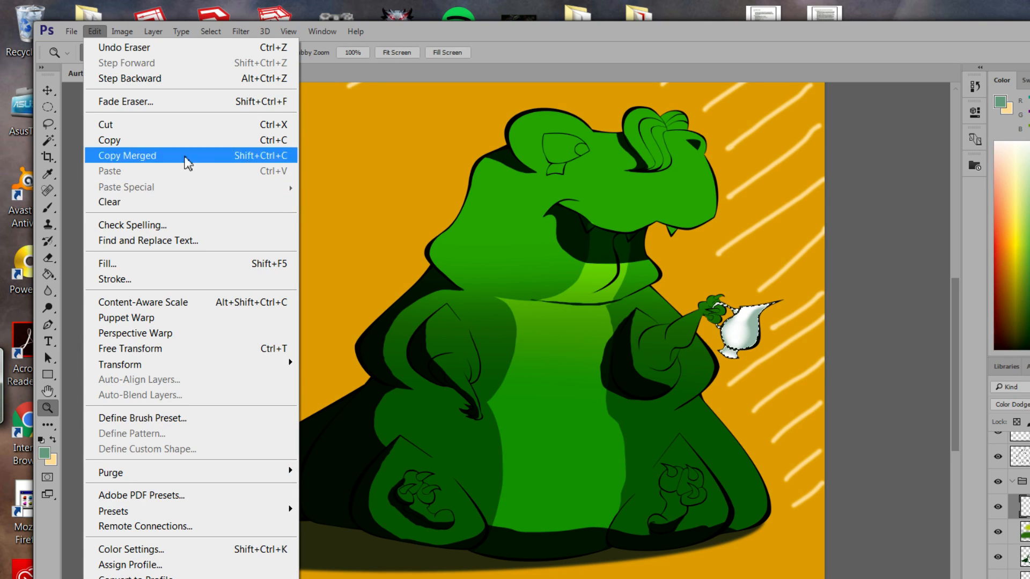
left_click(211, 31)
left_click(216, 63)
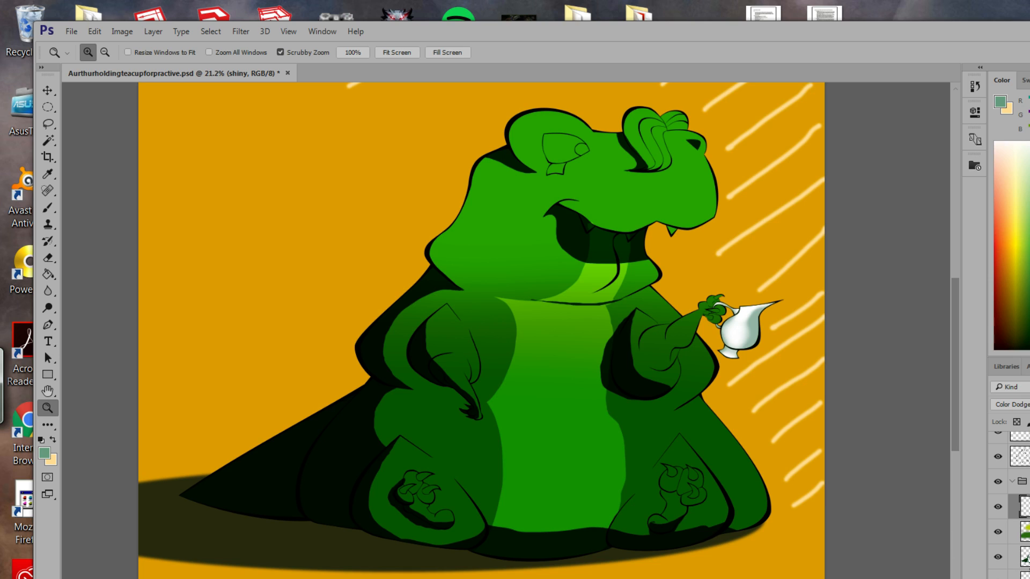
Hide the shadows layer and make the highlights layer active.
left_click(1022, 557)
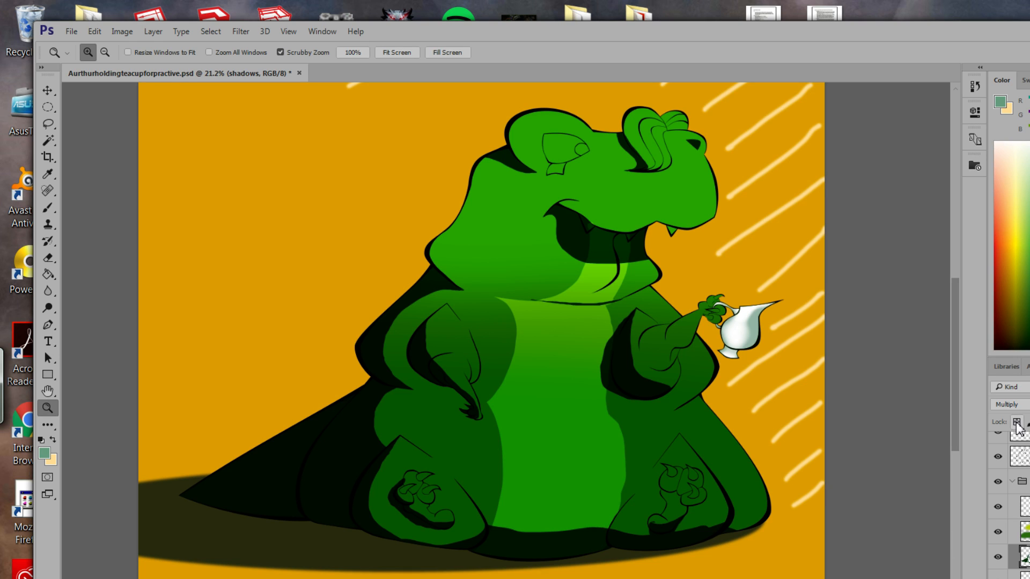
left_click(998, 558)
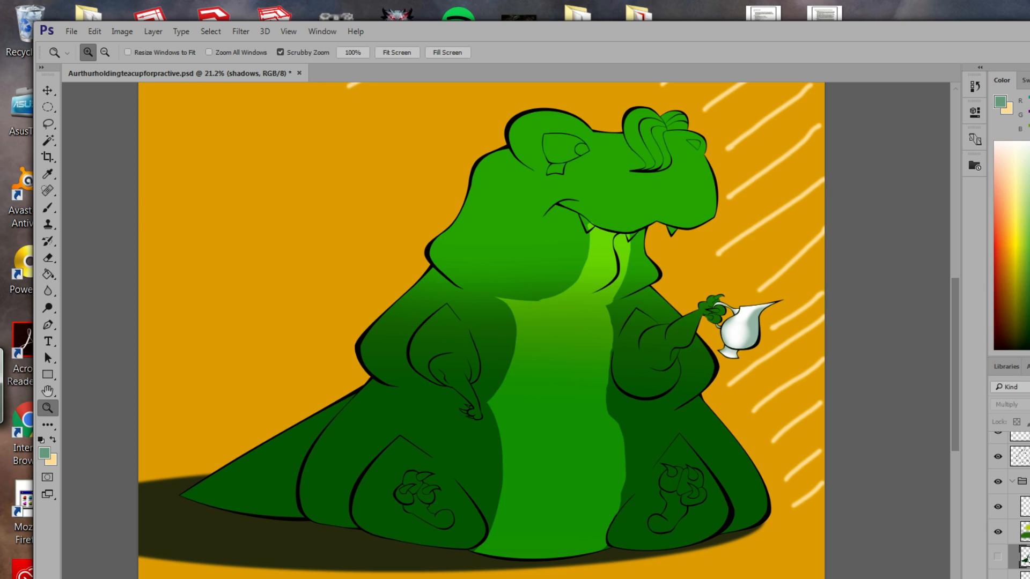
left_click(1024, 532)
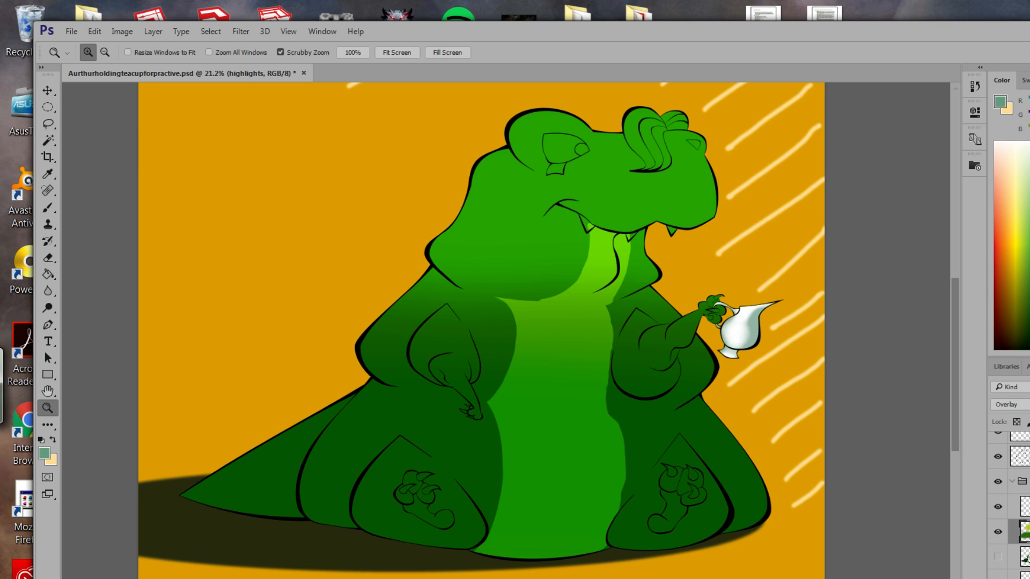
key("Return")
Add a new layer named highs and set its blend mode to Screen.
key("ctrl+shift+alt+n")
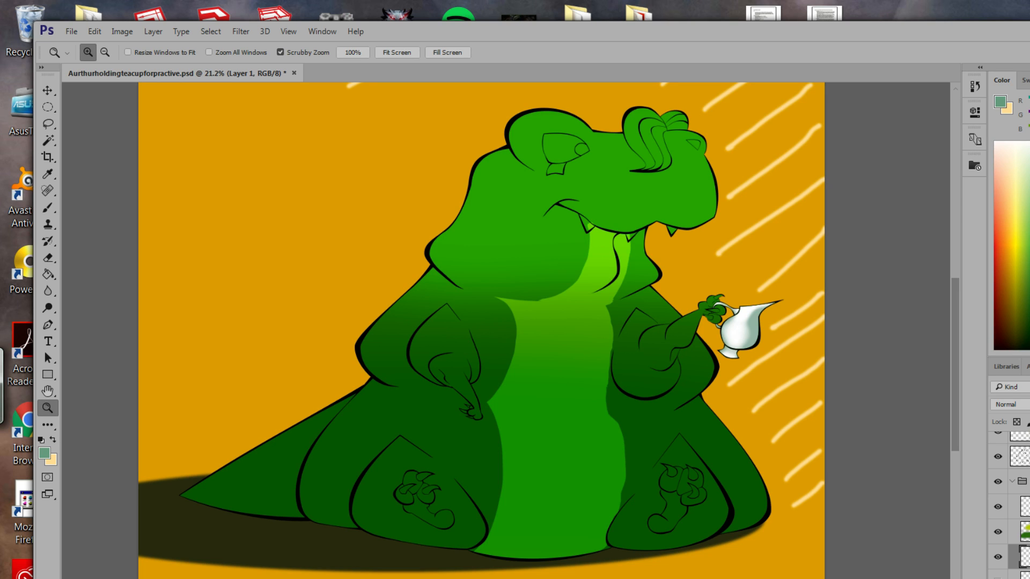
key("Return")
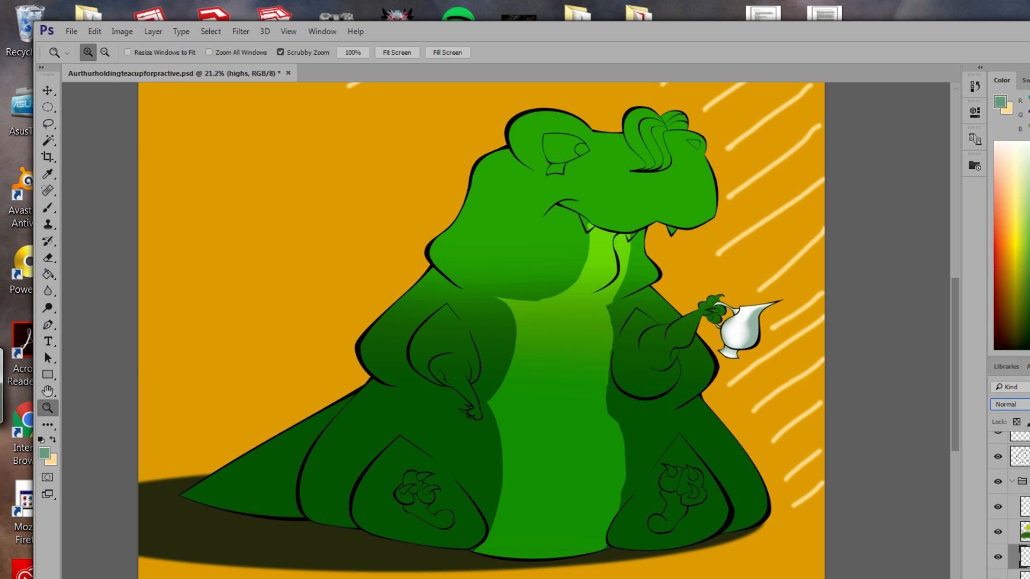
left_click(1011, 404)
key("Down")
key("Down")
key("Down")
key("Down")
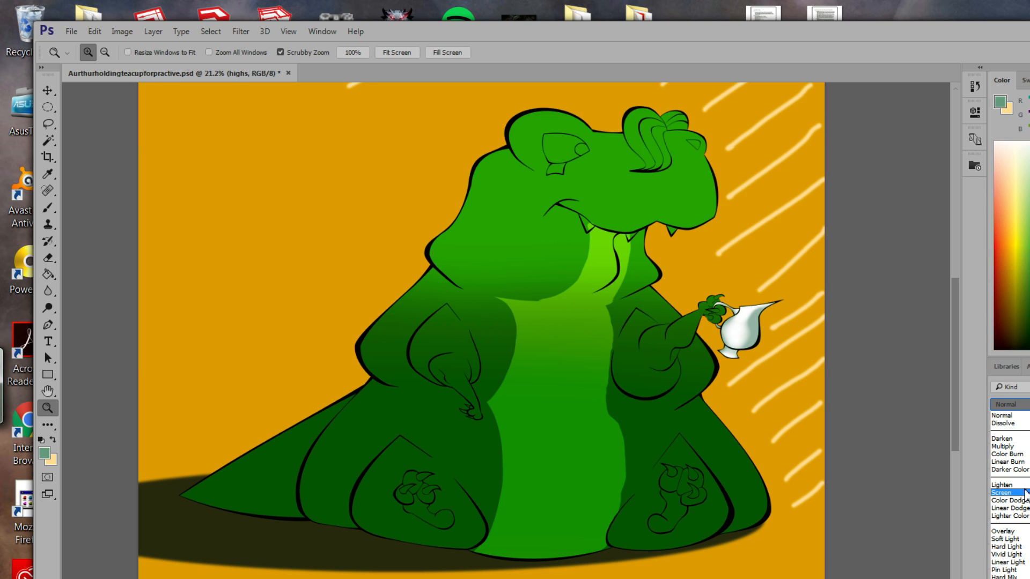
key("Return")
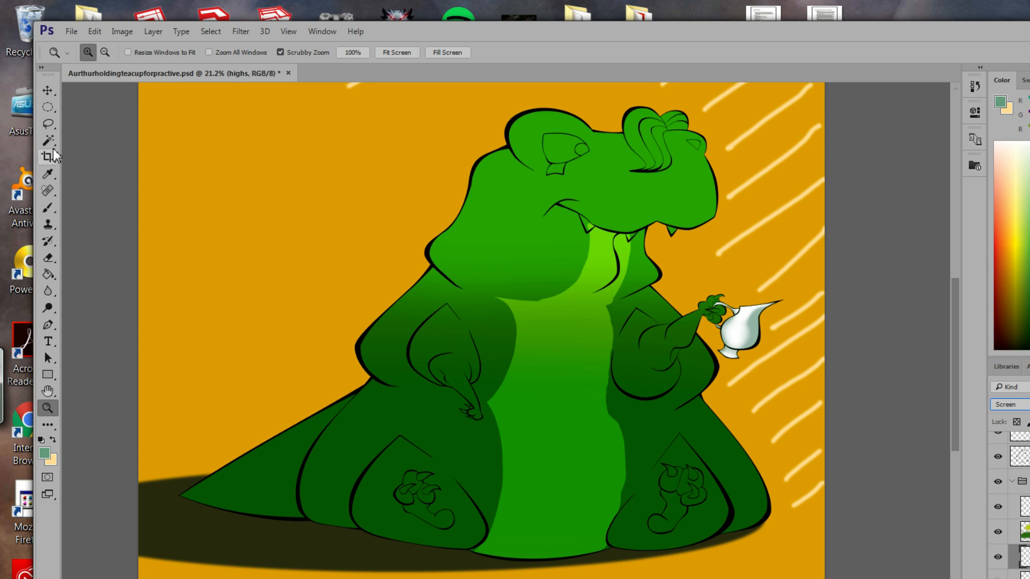
left_click(50, 125)
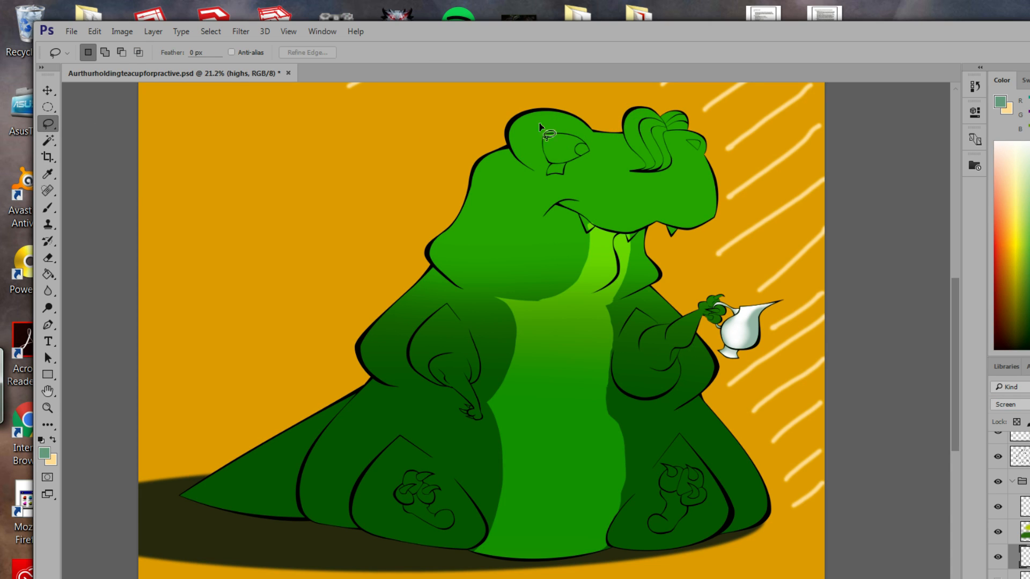
Eyedrop the dinosaur's dark body green and brighten it to #6ae83a as the foreground colour.
mouse_move(510, 133)
left_mouse_down()
mouse_move(577, 139)
mouse_move(591, 151)
mouse_move(595, 138)
mouse_move(579, 118)
mouse_move(511, 130)
left_mouse_up()
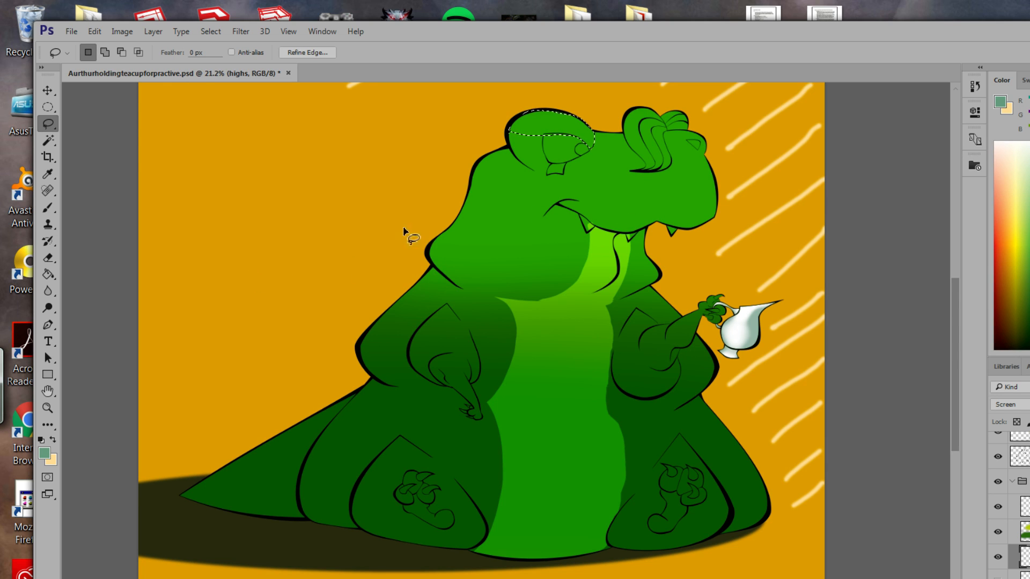
left_click(44, 454)
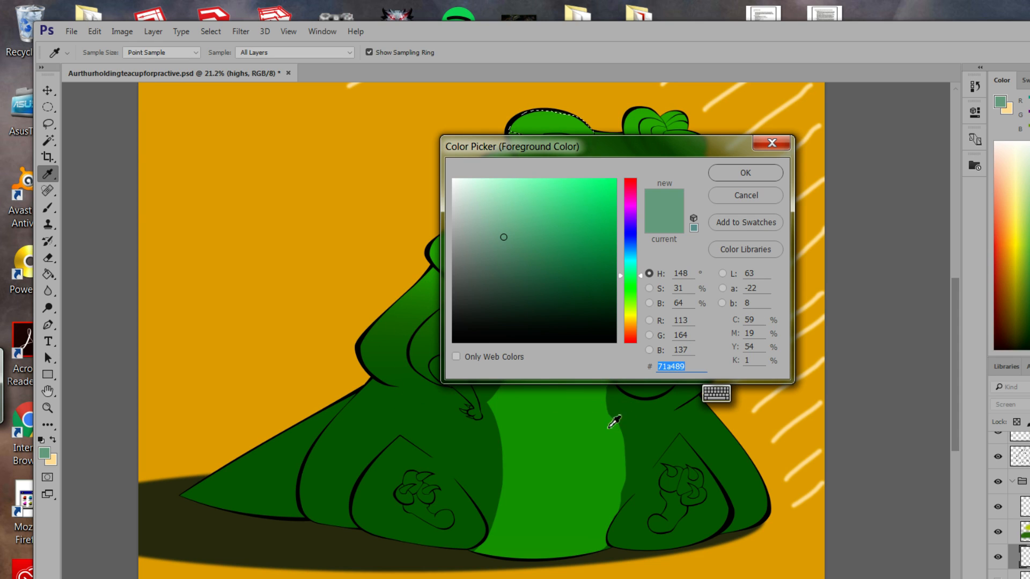
left_click(375, 339)
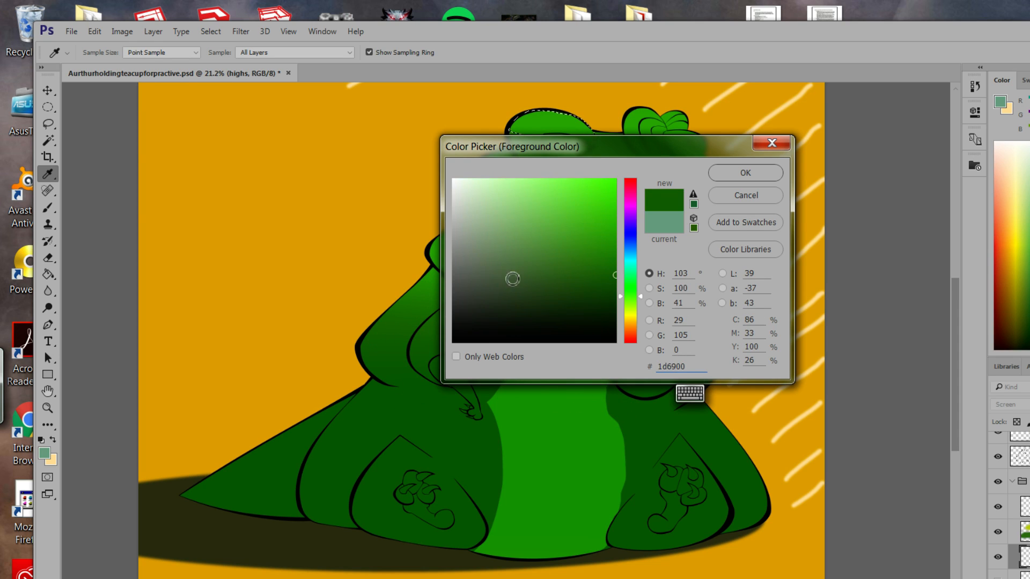
mouse_move(617, 277)
left_mouse_down()
mouse_move(626, 224)
mouse_move(596, 198)
mouse_move(606, 204)
mouse_move(570, 207)
mouse_move(609, 194)
mouse_move(579, 189)
left_mouse_up()
Choose a bright green for the Paint Bucket, then a more saturated green.
left_click(745, 173)
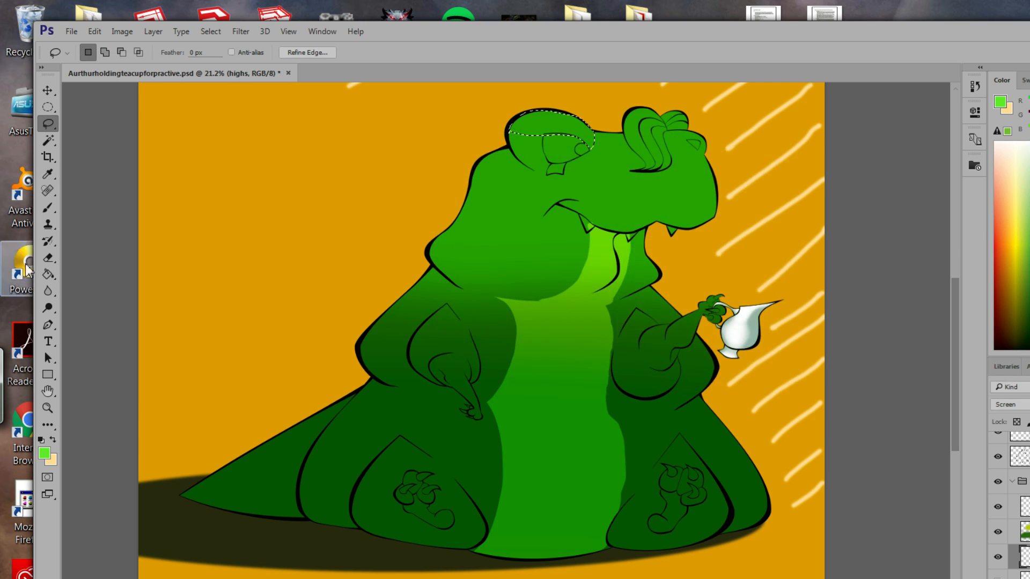
left_click(47, 214)
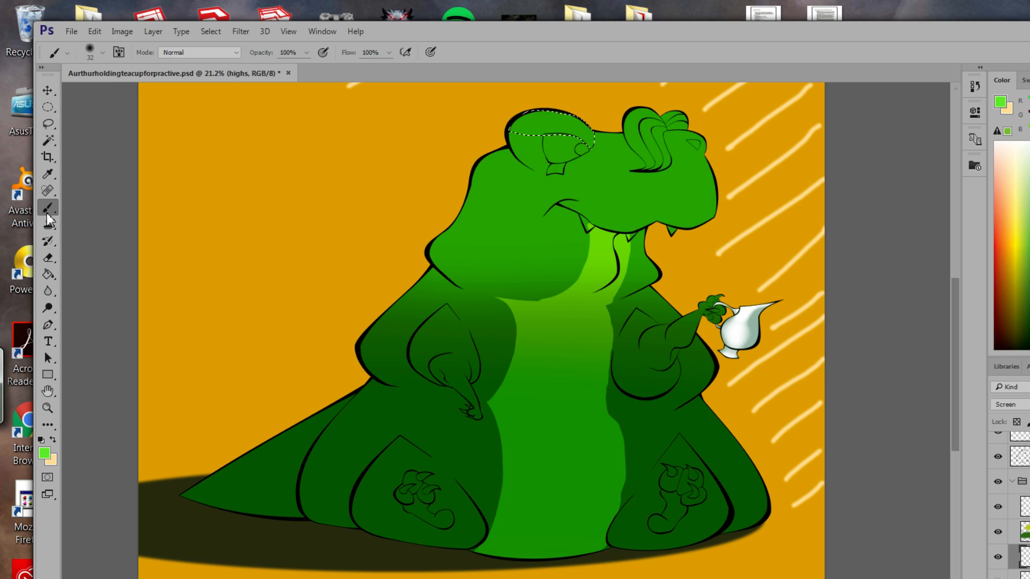
left_click(48, 274)
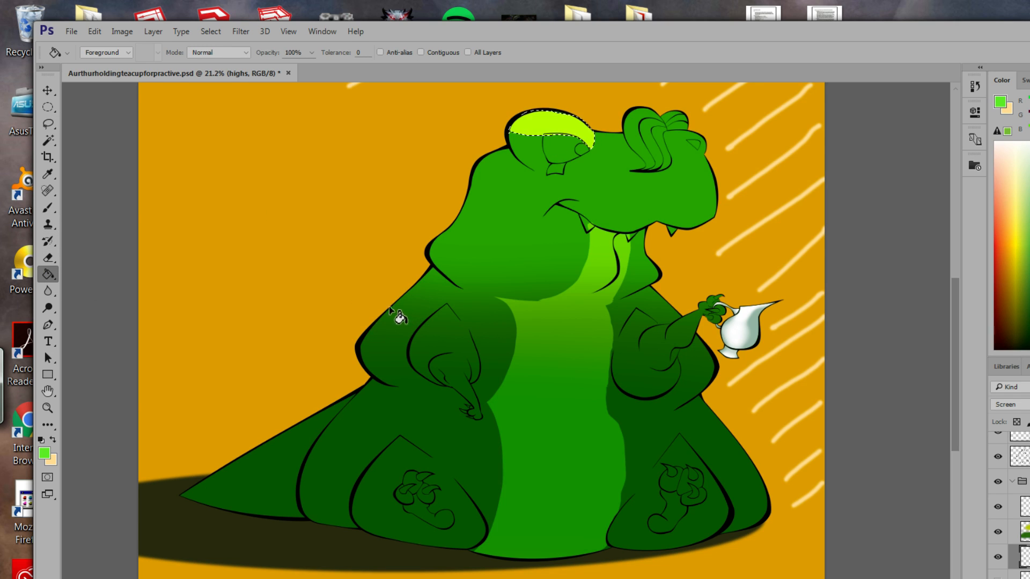
left_click(44, 454)
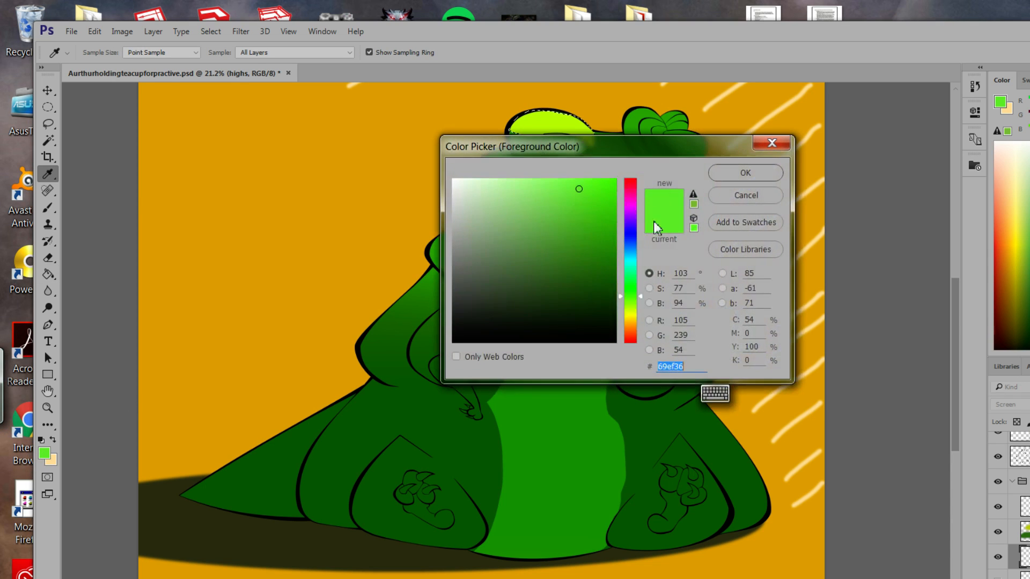
left_click_drag(591, 208, 623, 199)
left_click(721, 173)
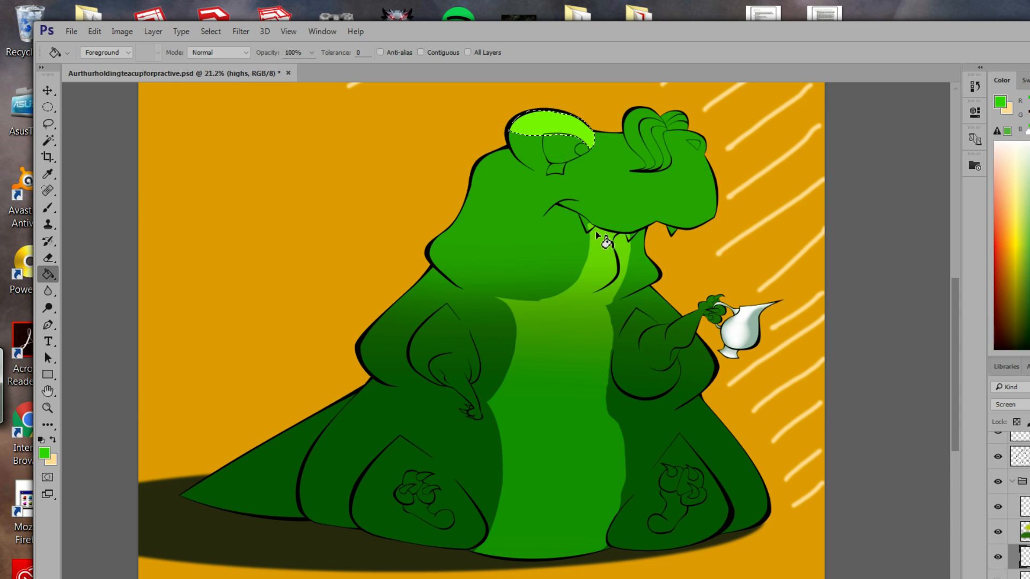
Try a lighter green, then a cooler green, as the tuft's fill colour.
left_click(44, 454)
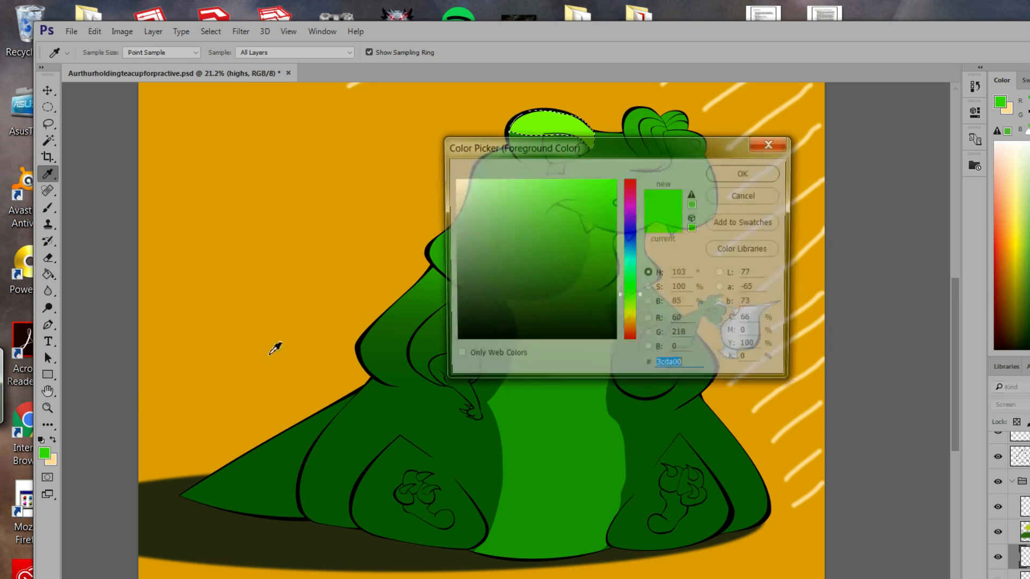
left_click_drag(524, 200, 543, 174)
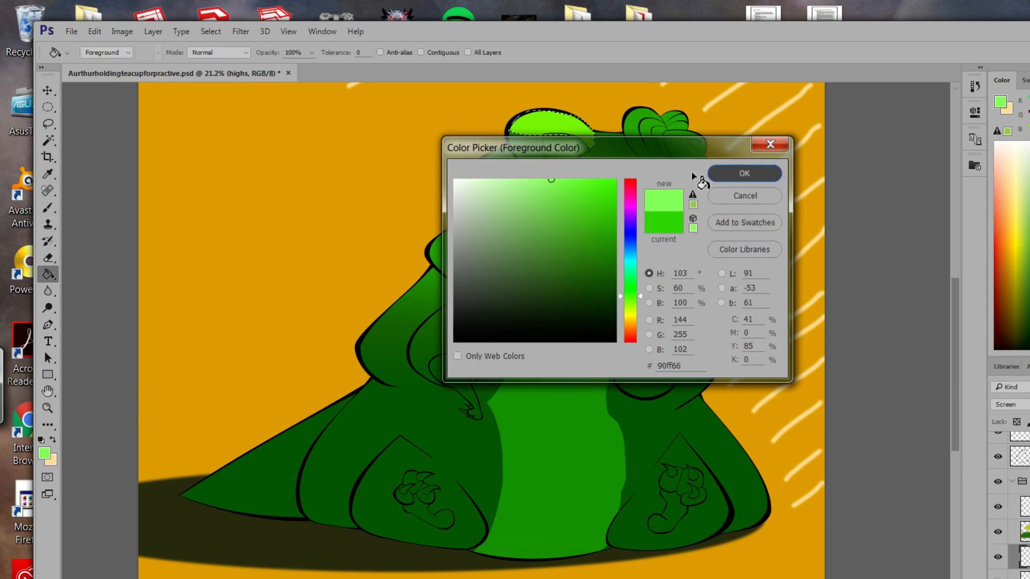
left_click(717, 173)
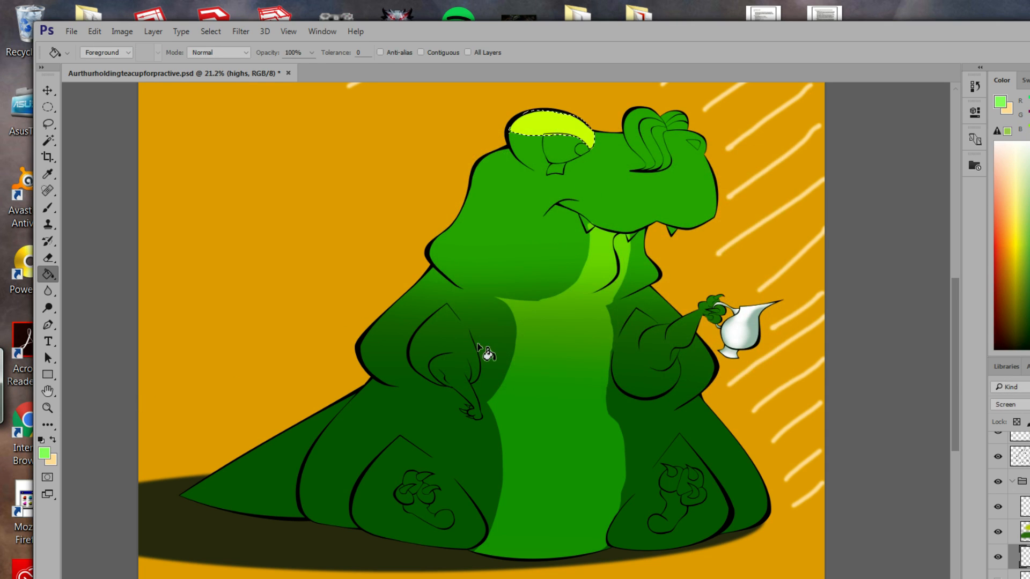
left_click(44, 454)
left_click_drag(641, 297, 641, 282)
left_click(745, 173)
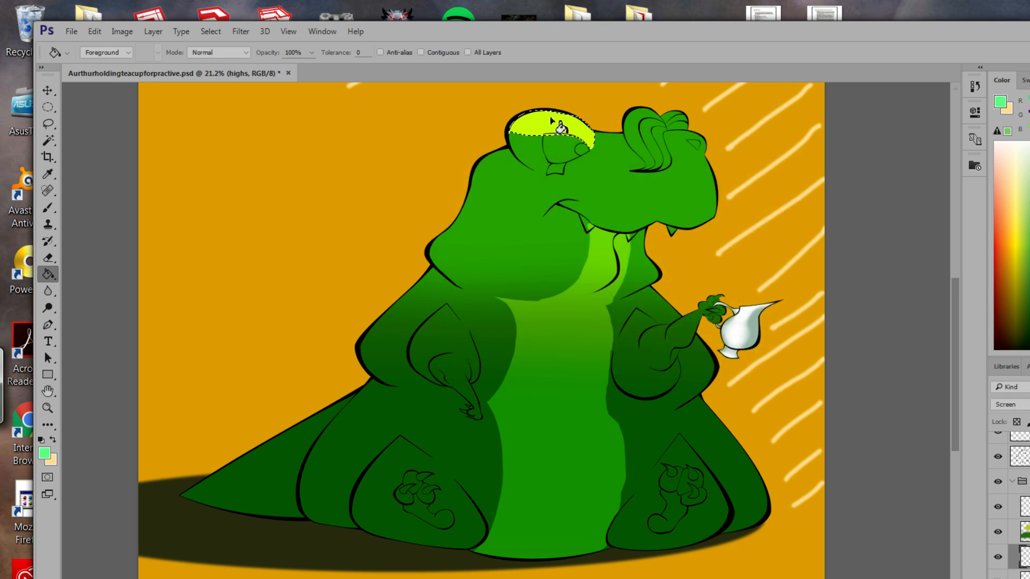
left_click(44, 454)
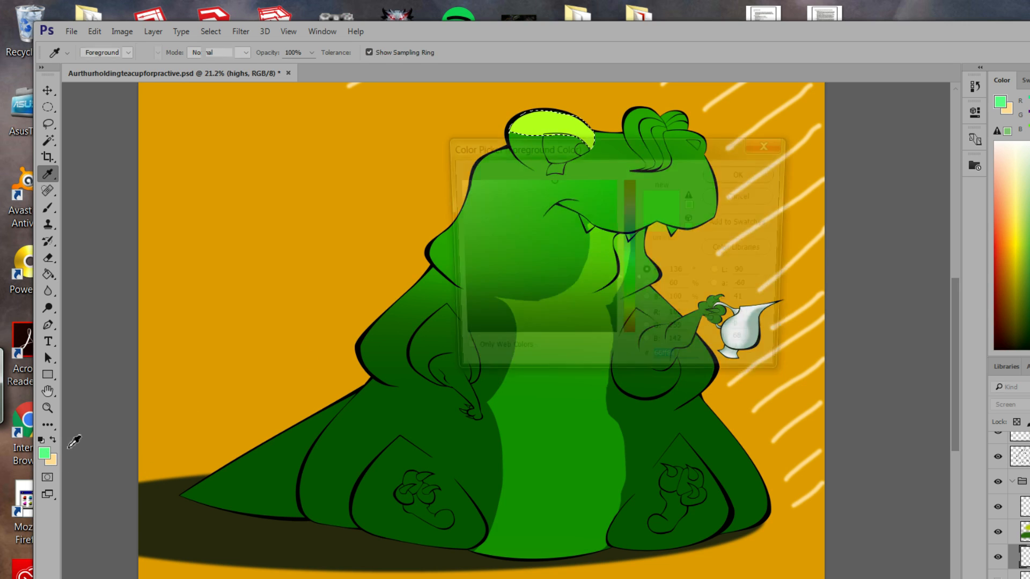
left_click(721, 172)
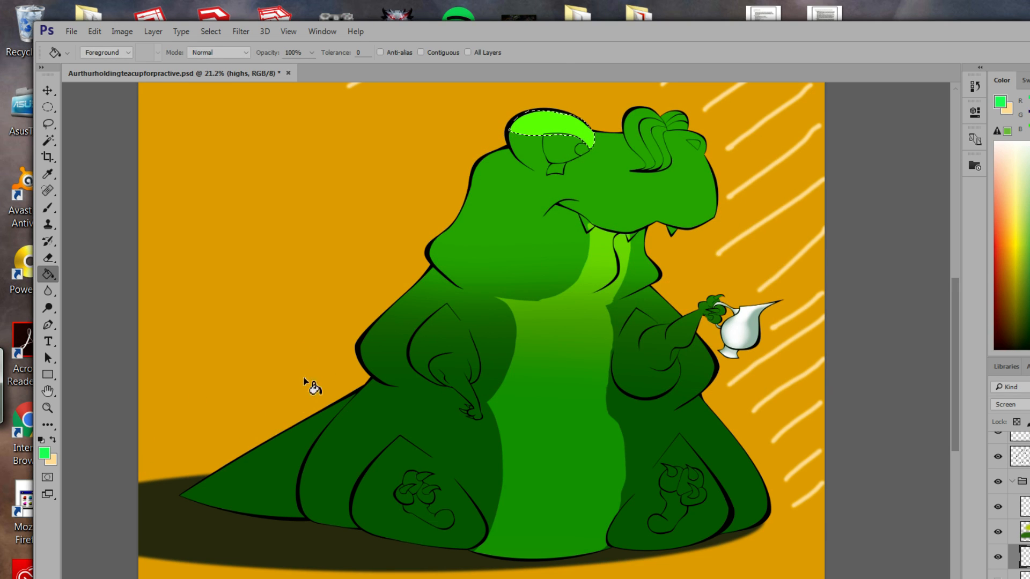
Restore the tuft selection and set the fill colour to the darker green #00c433.
key("ctrl+d")
key("ctrl+z")
left_click(44, 454)
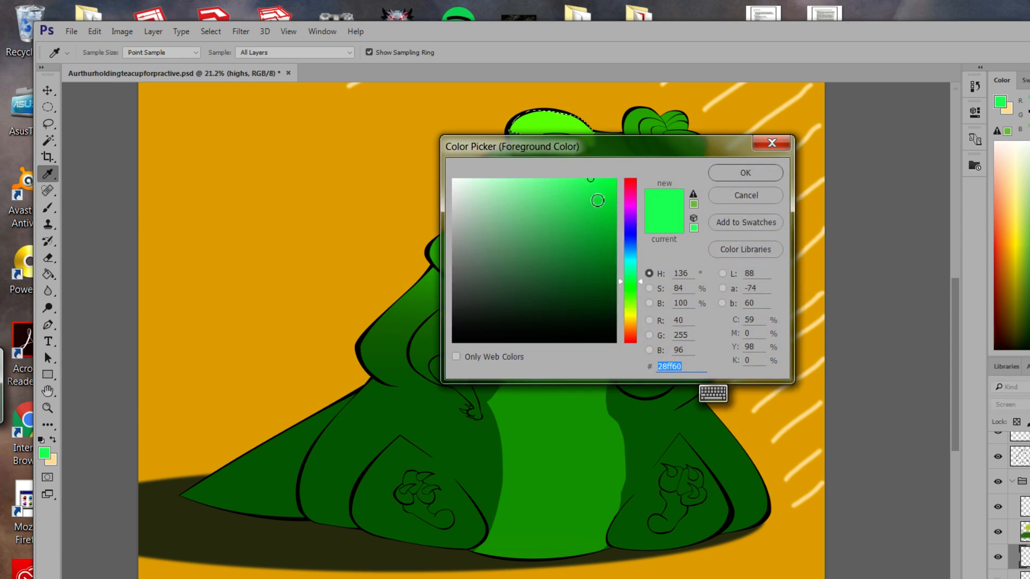
type("00c433")
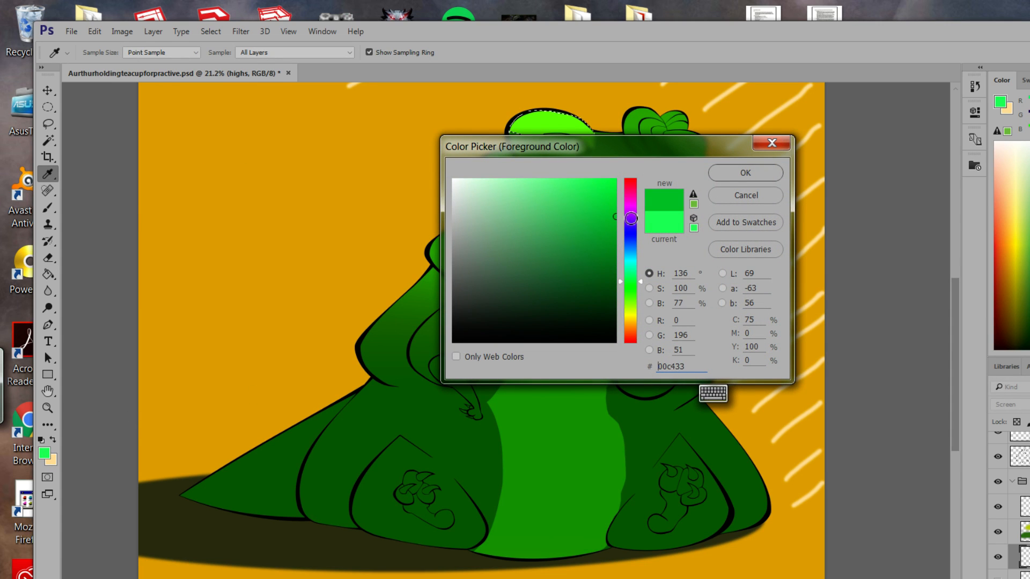
left_click(735, 174)
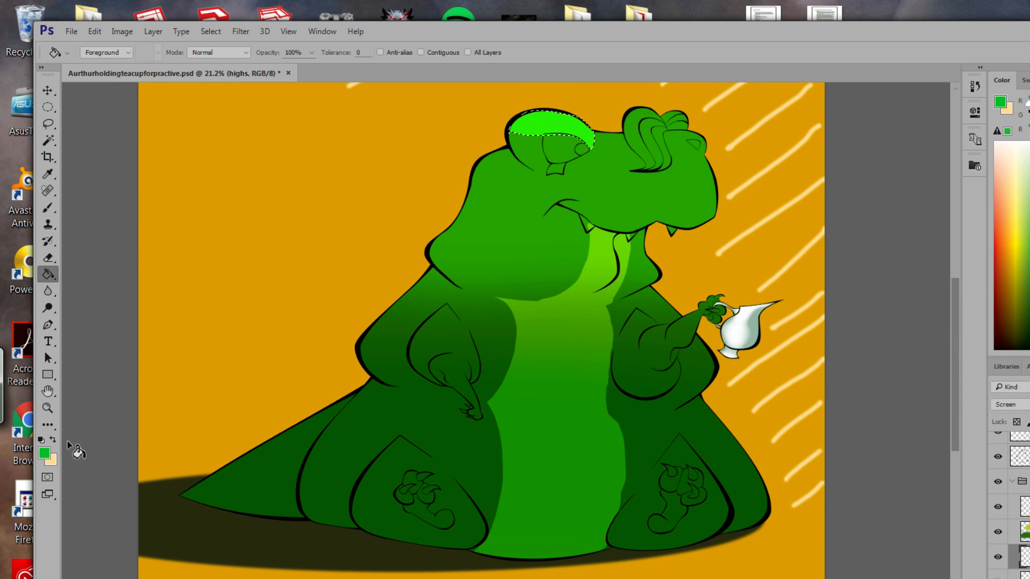
Try a pale green, then settle on lime green #79f99a and deselect the tuft.
left_click(49, 453)
mouse_move(545, 229)
left_mouse_down()
mouse_move(515, 211)
mouse_move(501, 185)
left_mouse_up()
left_click(736, 173)
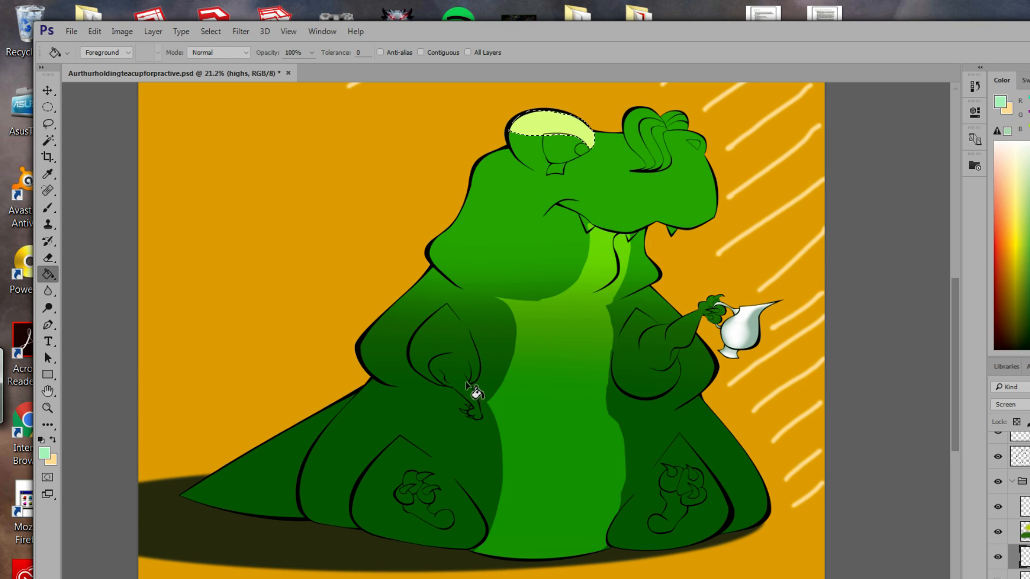
left_click(44, 454)
type("79f99a")
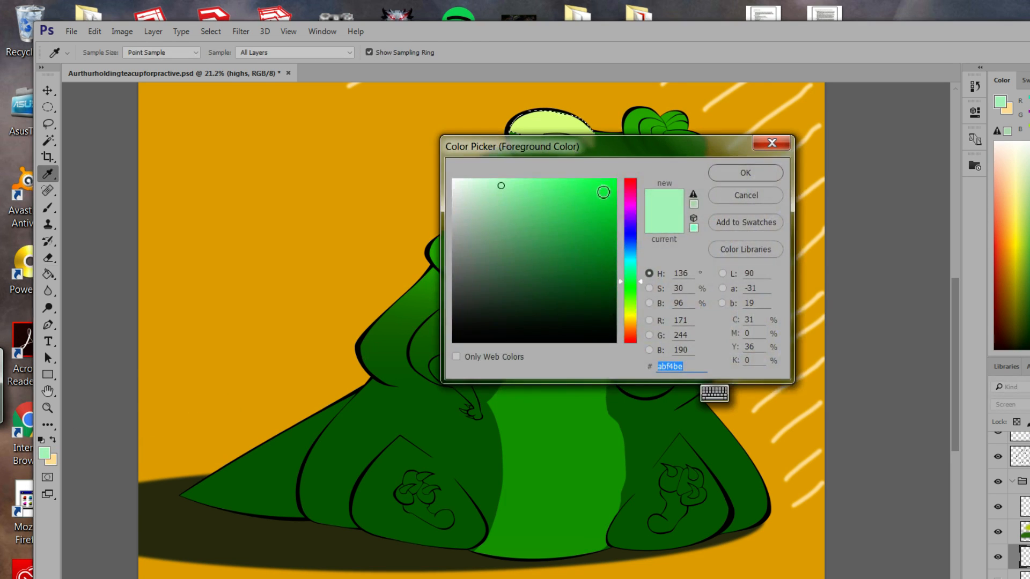
left_click(727, 174)
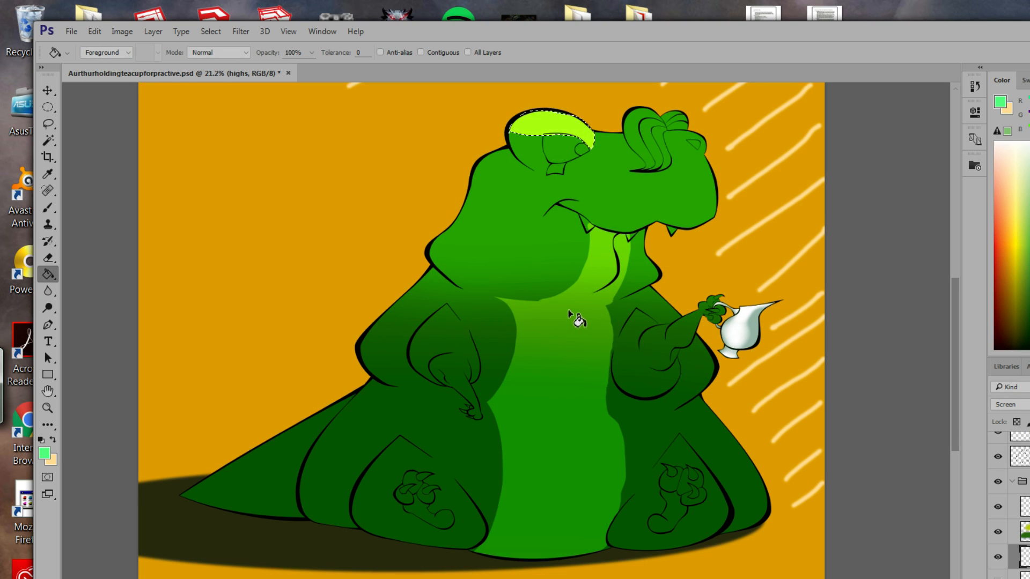
key("ctrl+d")
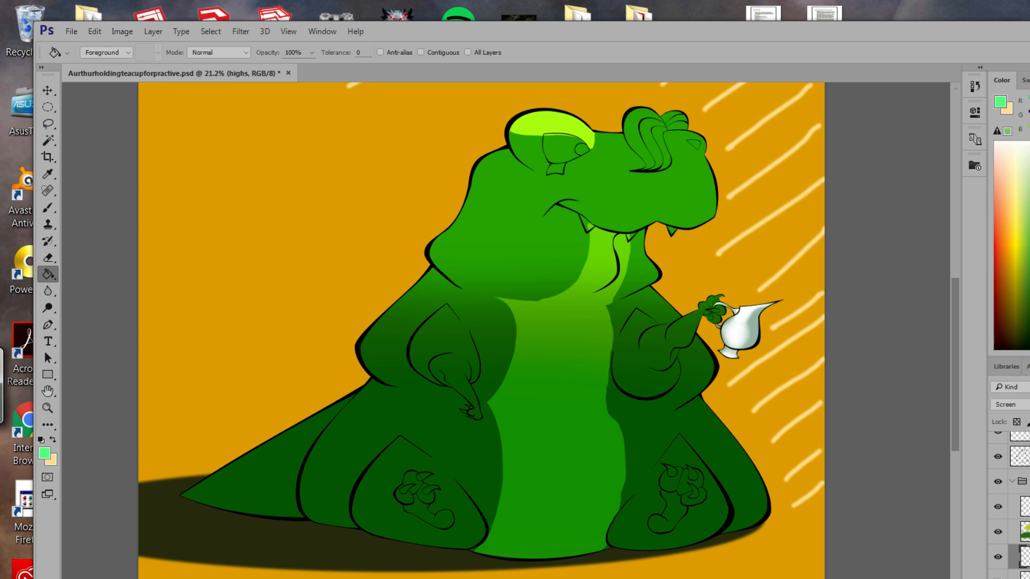
Fill the head tuft with the current pale green, then undo that fill.
left_click(44, 454)
left_click(758, 197)
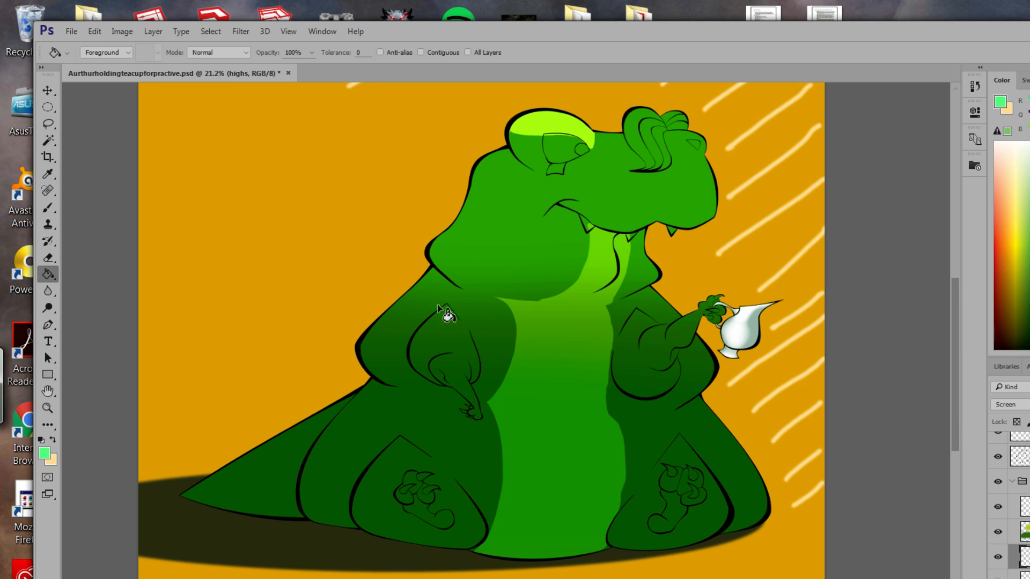
left_click(433, 332)
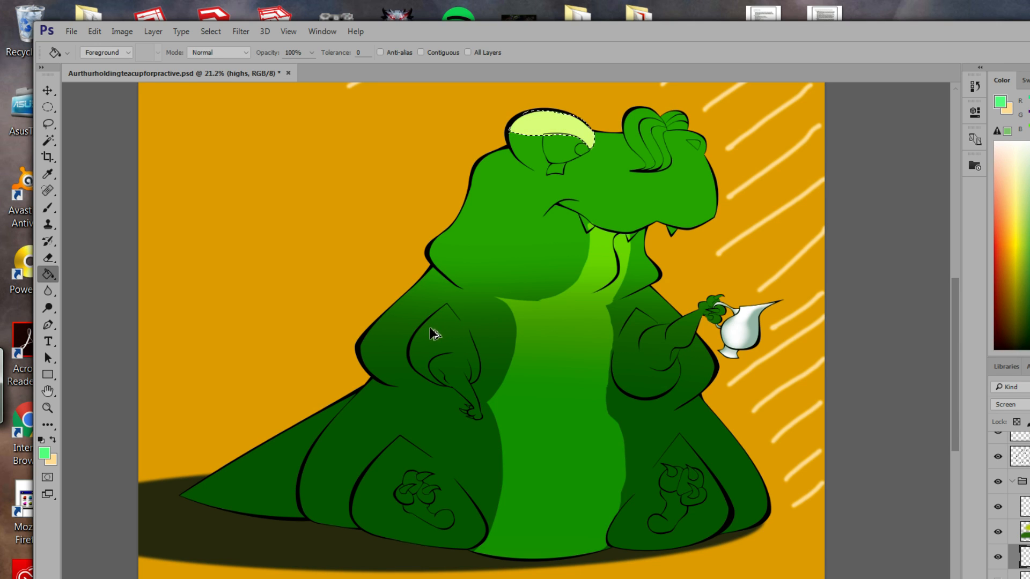
key("ctrl+alt+z")
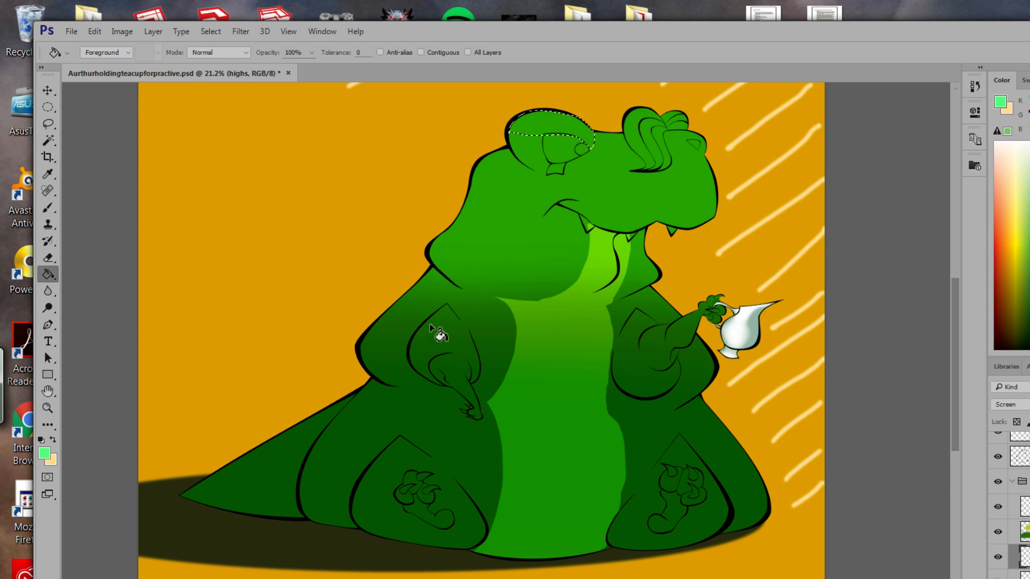
Lasso the top of the head and set the foreground colour to pale mint #aeffc3.
left_click(48, 125)
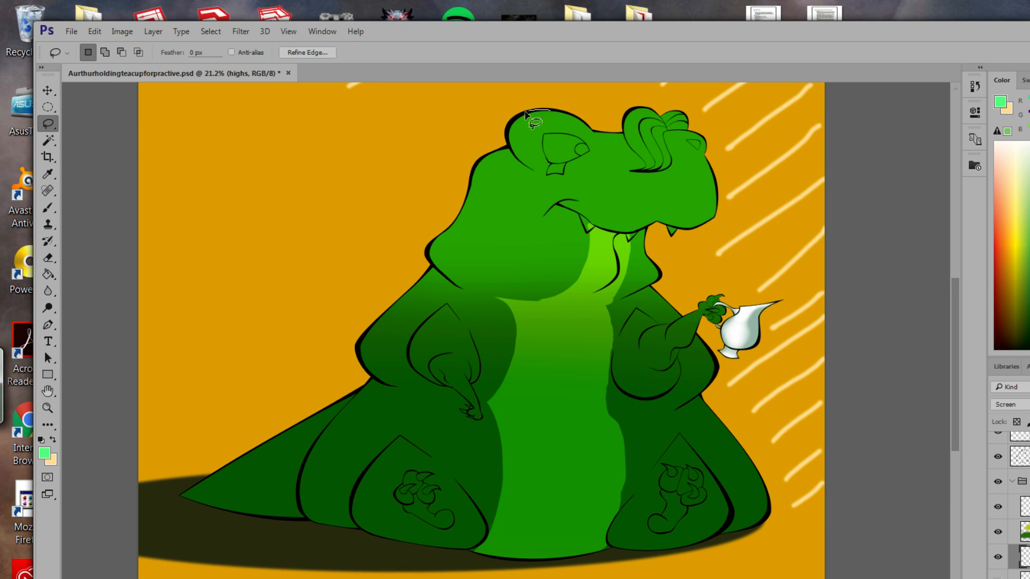
left_click_drag(528, 125, 566, 124)
left_click_drag(549, 111, 513, 124)
left_click(44, 454)
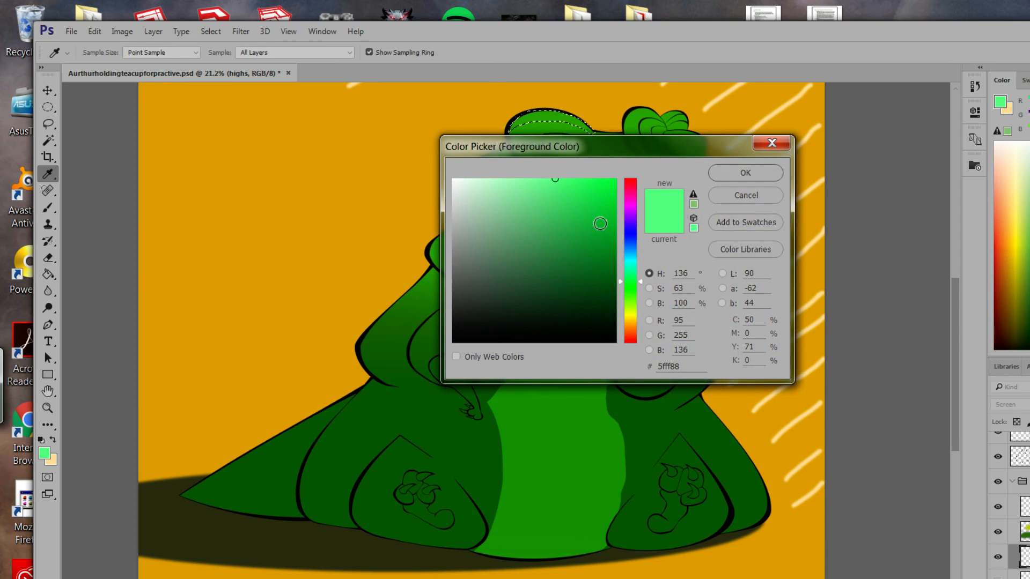
left_click(508, 179)
left_click(730, 174)
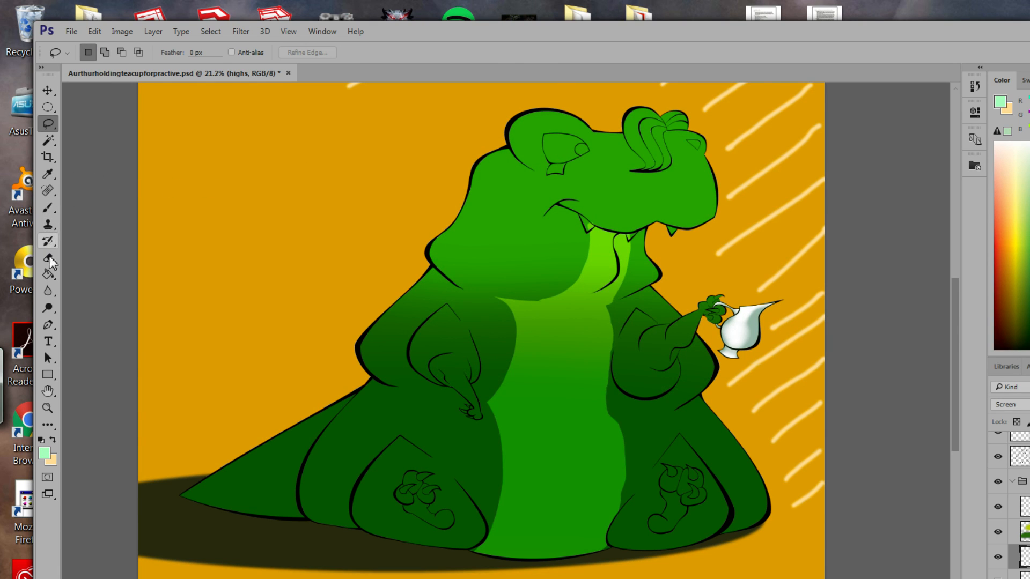
left_click(48, 275)
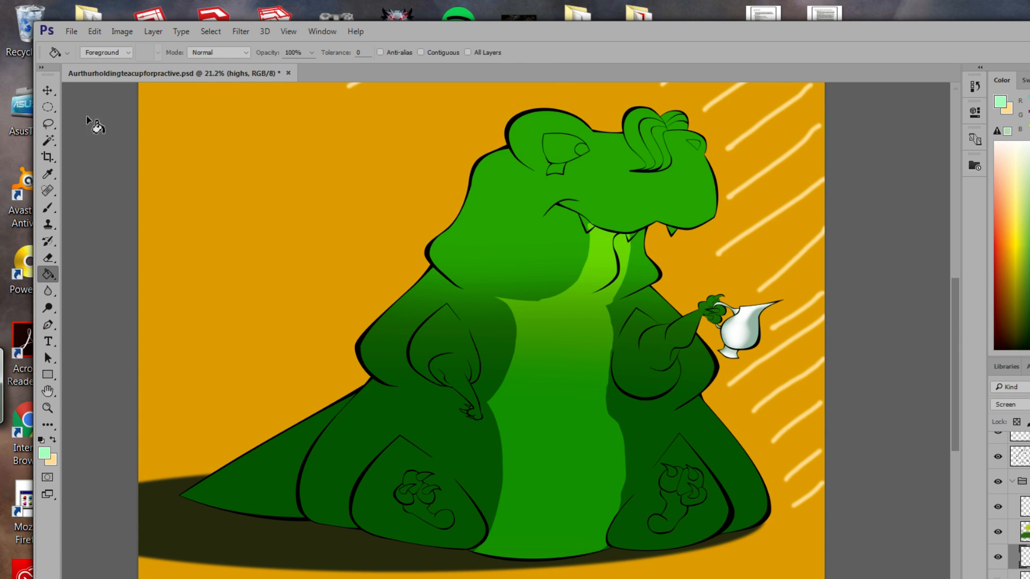
left_click(48, 124)
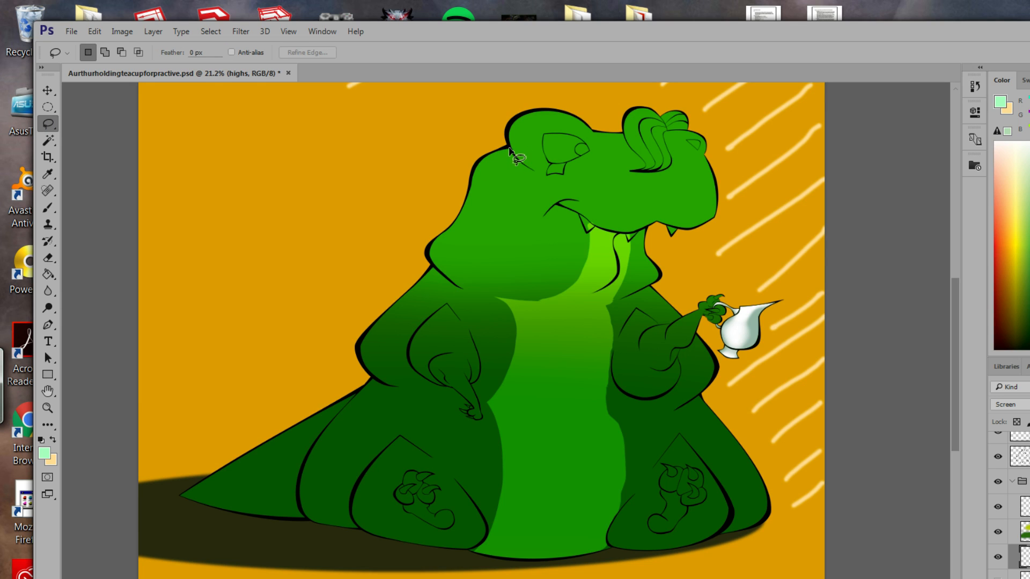
Lasso the left edge of the head and neck, adding sections down the back.
mouse_move(511, 151)
left_mouse_down()
mouse_move(429, 262)
mouse_move(471, 179)
mouse_move(512, 148)
left_mouse_up()
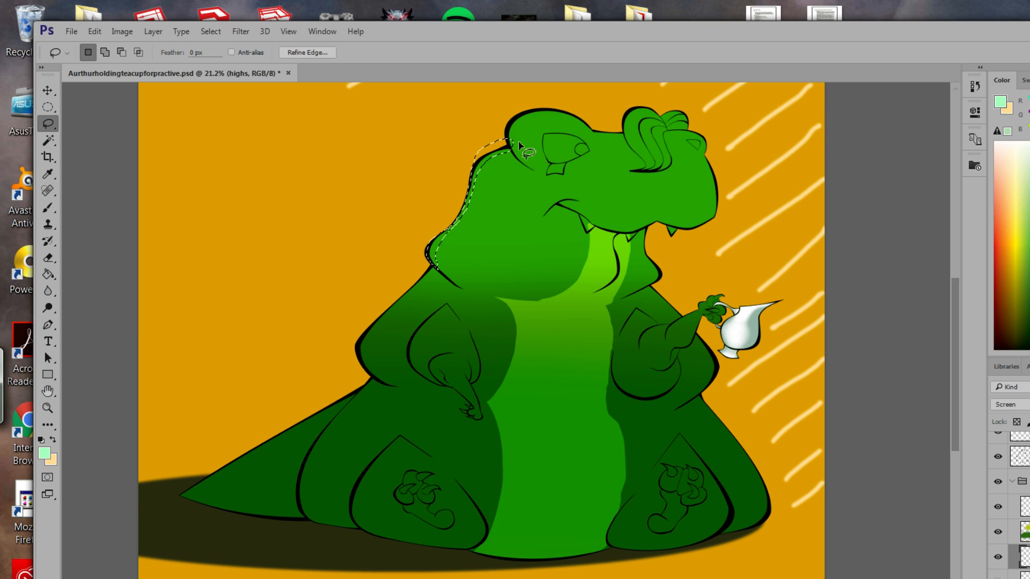
key("alt")
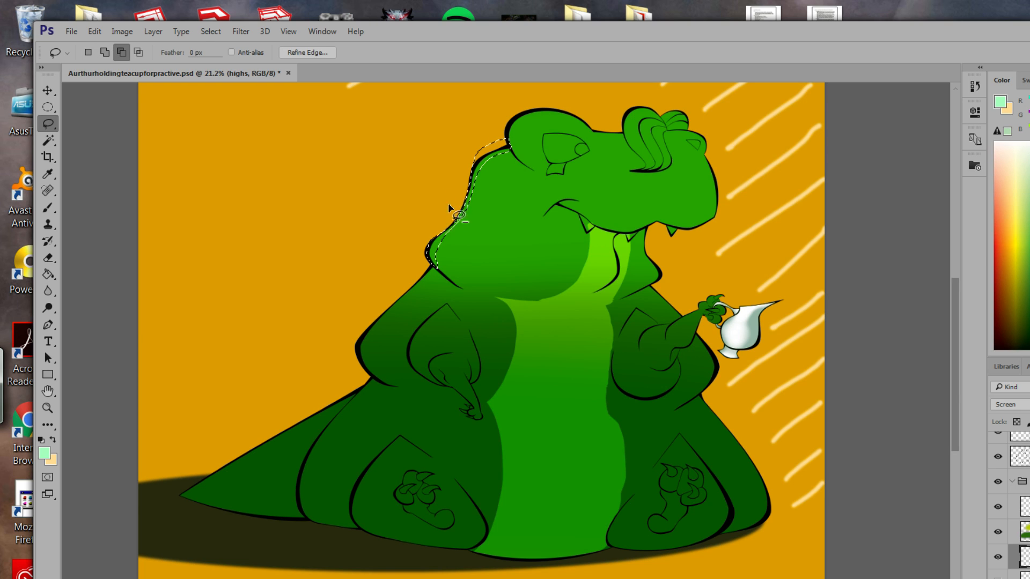
key("shift")
mouse_move(461, 210)
left_mouse_down()
mouse_move(450, 224)
mouse_move(425, 227)
left_mouse_up()
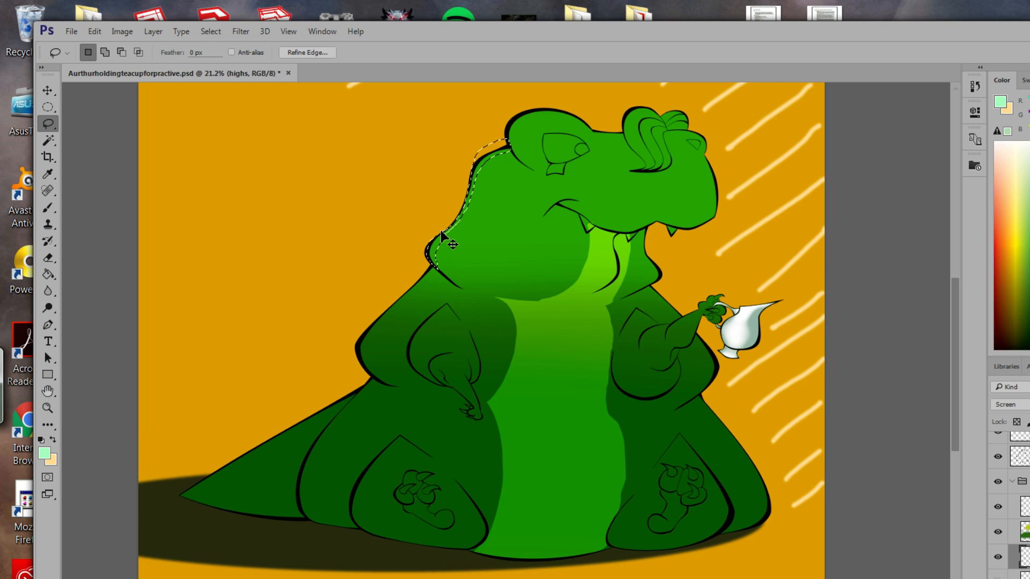
key("shift")
mouse_move(450, 231)
left_mouse_down()
mouse_move(463, 204)
mouse_move(440, 205)
left_mouse_up()
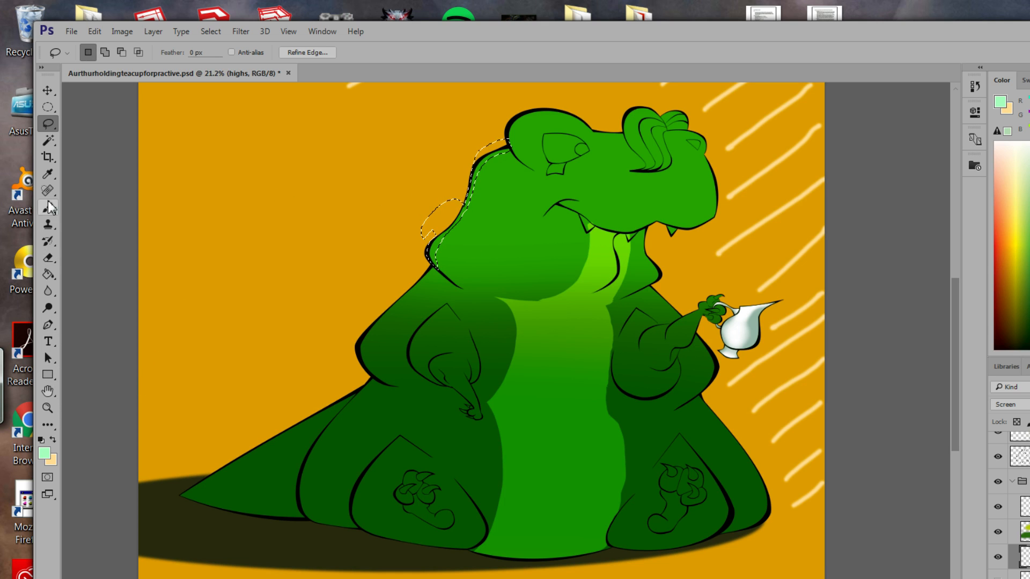
Set the foreground to soft green #98dc96 and fill the selected strip.
left_click(48, 275)
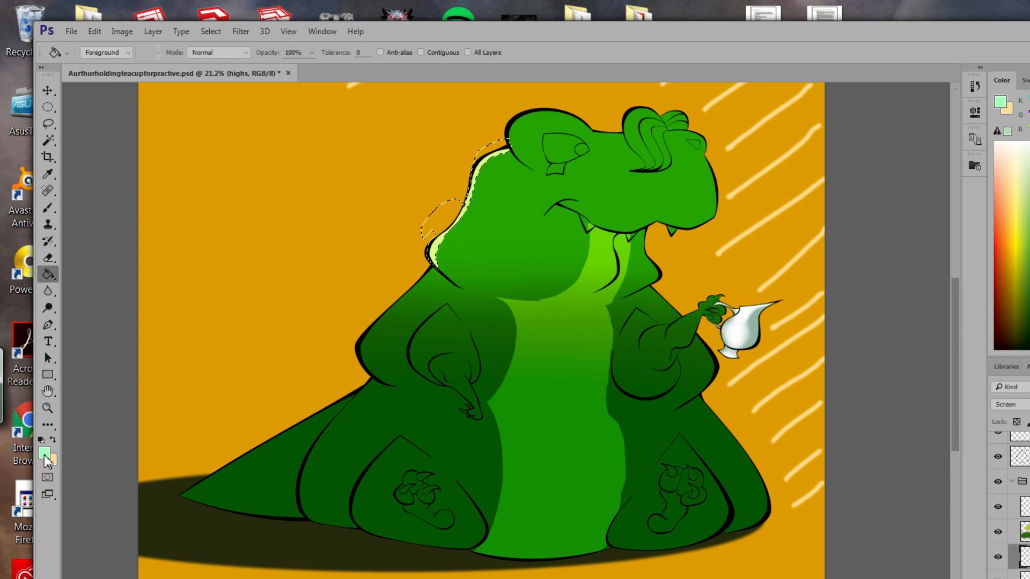
left_click(45, 455)
left_click(504, 201)
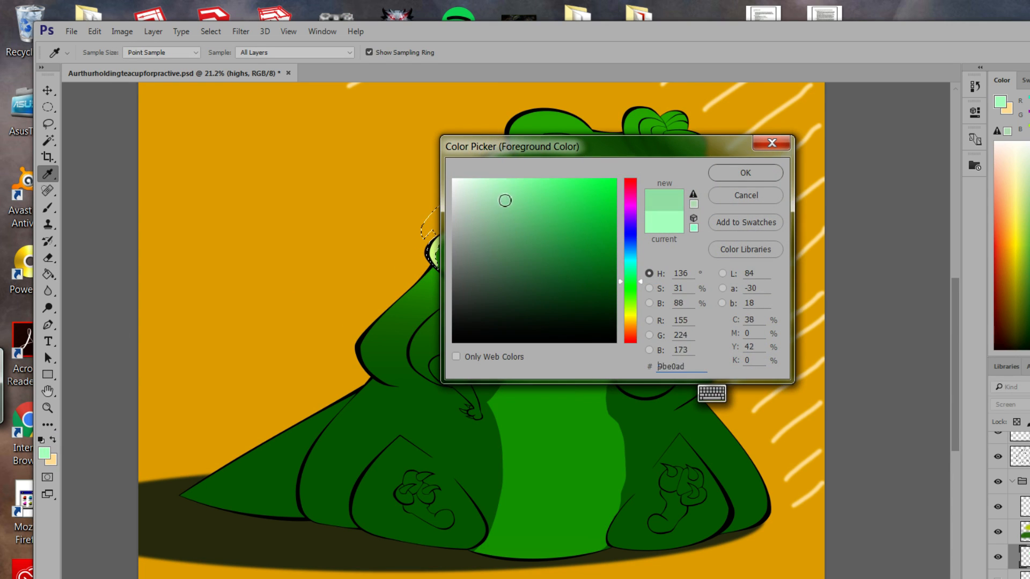
left_click_drag(639, 284, 640, 291)
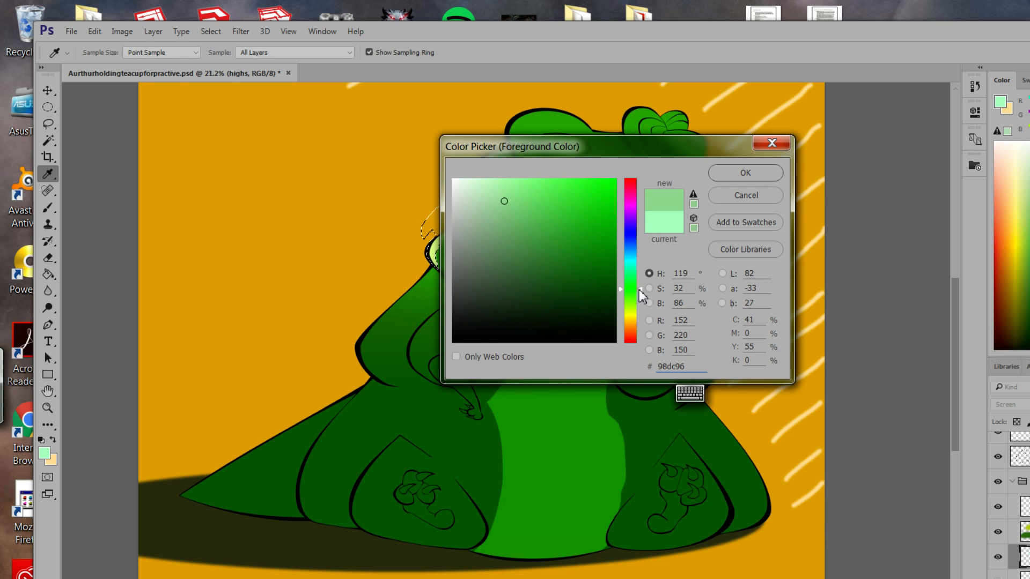
left_click(744, 180)
key("g")
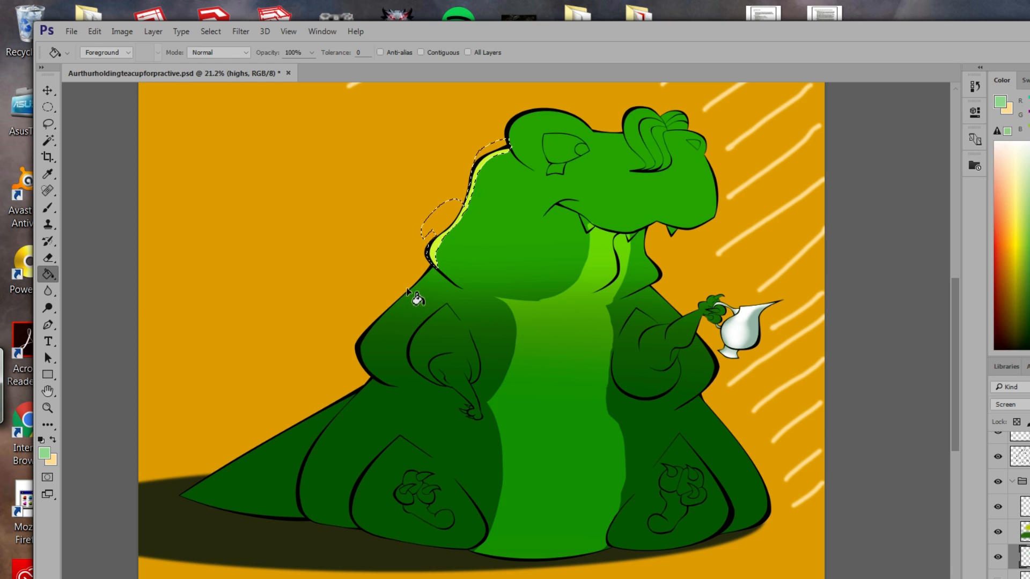
left_click(48, 123)
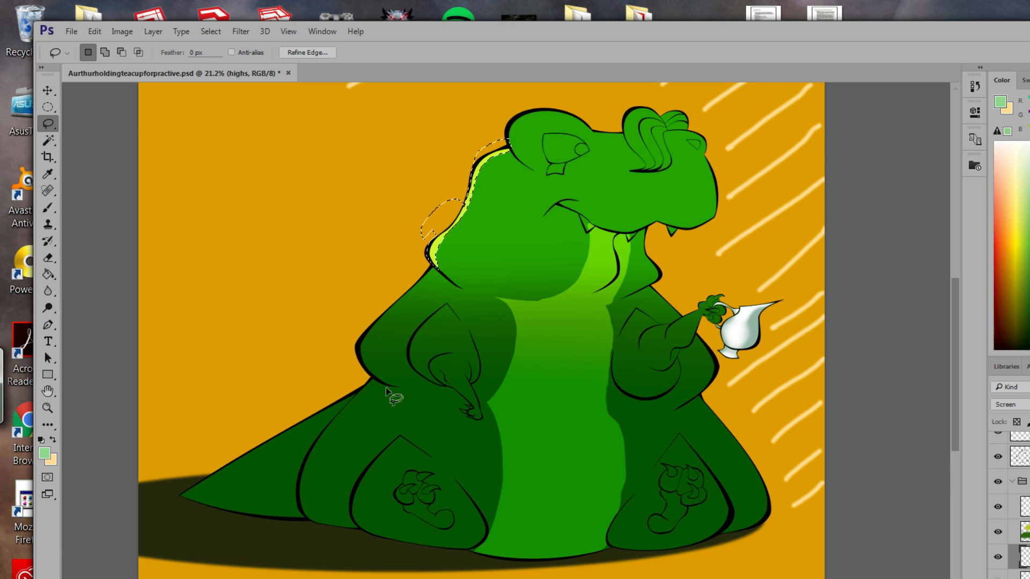
mouse_move(389, 386)
left_mouse_down()
mouse_move(369, 353)
mouse_move(374, 331)
mouse_move(431, 276)
mouse_move(382, 321)
mouse_move(369, 360)
mouse_move(385, 389)
left_mouse_up()
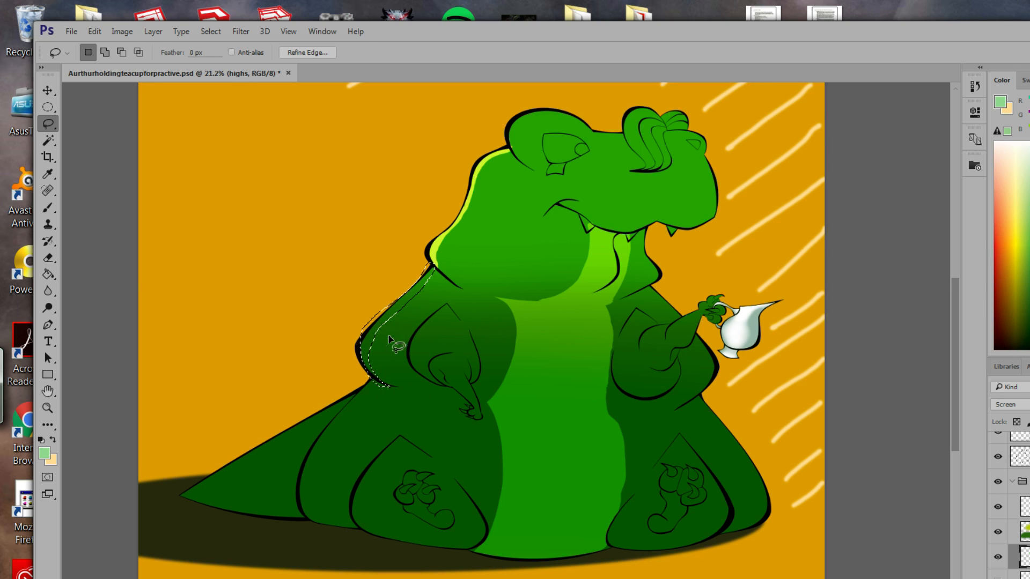
left_click(48, 275)
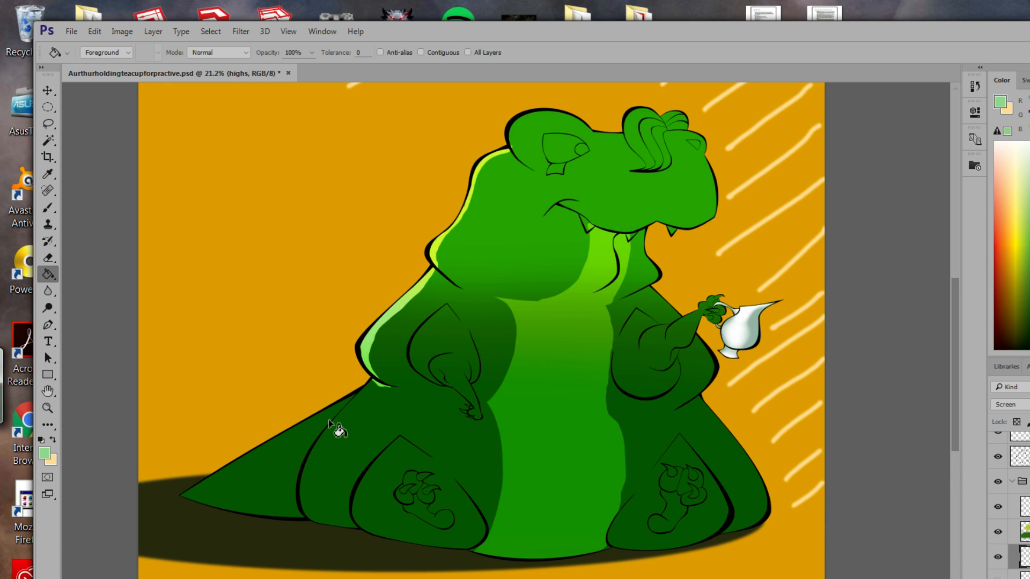
key("ctrl+z")
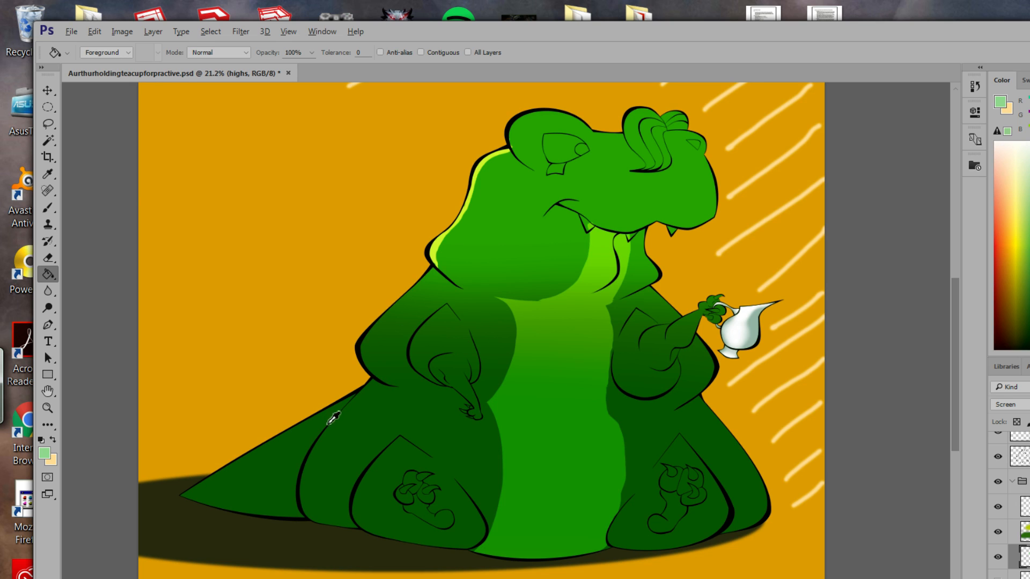
key("ctrl+alt+z")
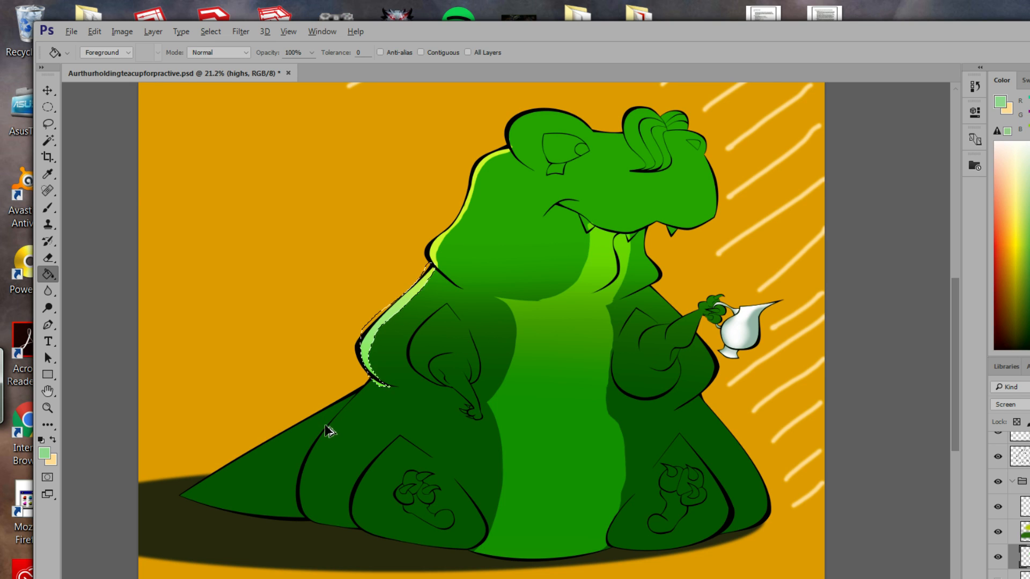
key("ctrl+alt+z")
key("ctrl+alt+z")
key("ctrl+alt+z")
key("ctrl+alt+z")
key("ctrl+alt+z")
key("ctrl+alt+z")
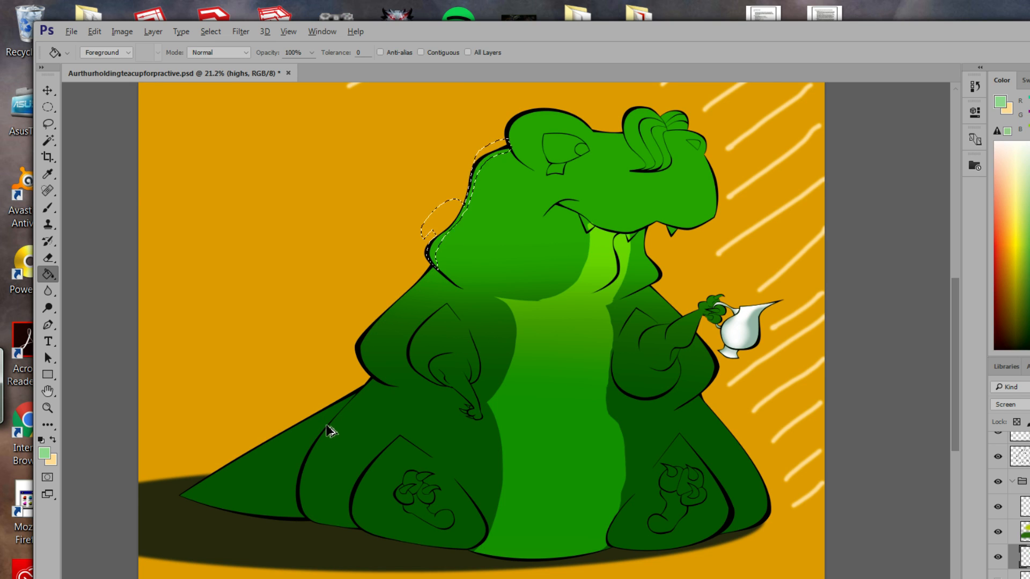
Lasso the right face edge, lower jaw, chin bump and teacup-arm edge.
left_click(47, 123)
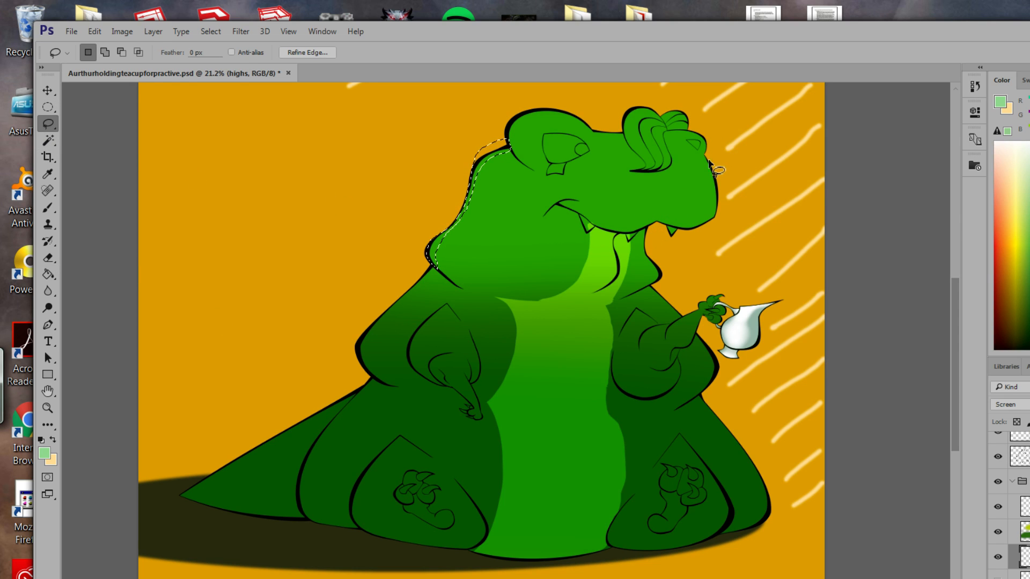
mouse_move(705, 156)
left_mouse_down()
mouse_move(708, 222)
mouse_move(722, 194)
mouse_move(707, 161)
mouse_move(708, 217)
mouse_move(701, 161)
left_mouse_up()
key("alt")
key("shift")
key("alt")
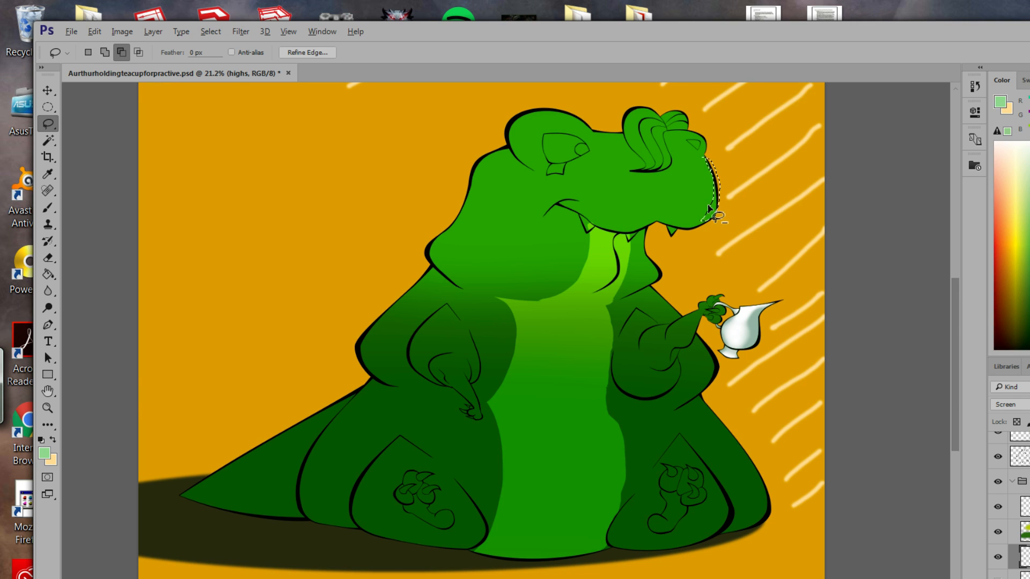
key("shift")
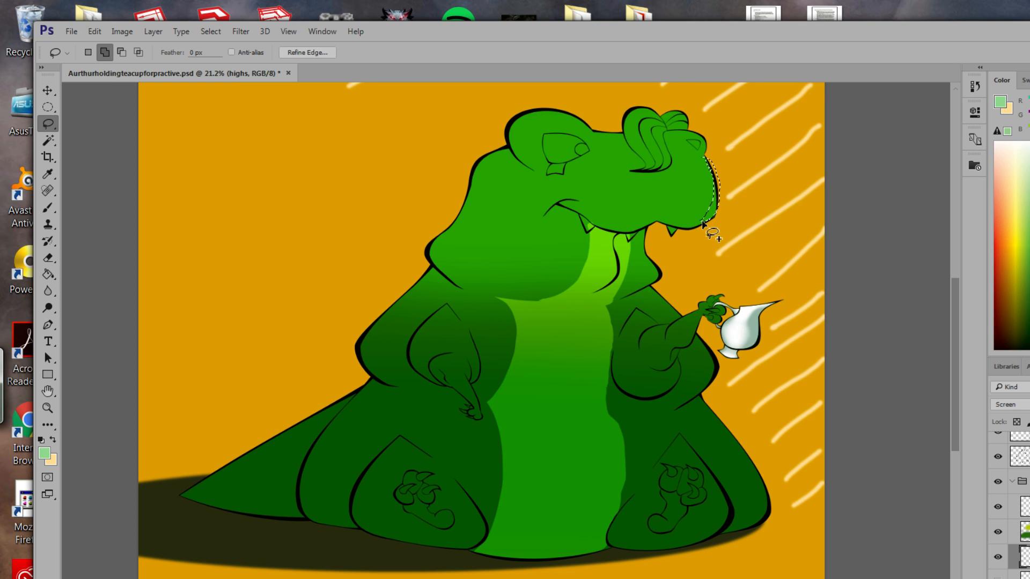
mouse_move(692, 225)
left_mouse_down()
mouse_move(681, 229)
mouse_move(718, 224)
left_mouse_up()
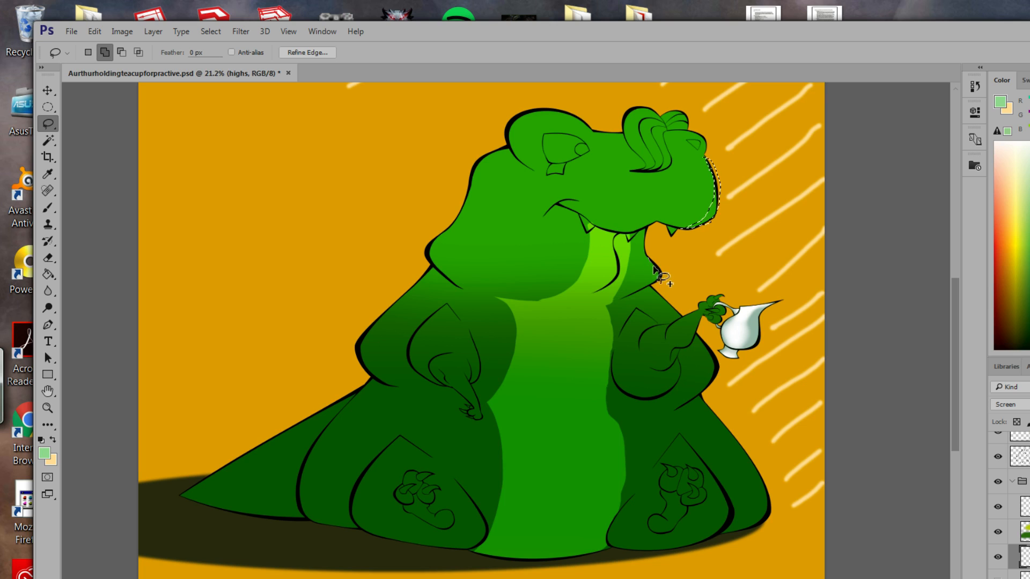
mouse_move(651, 285)
left_mouse_down()
mouse_move(663, 263)
mouse_move(648, 259)
mouse_move(713, 383)
mouse_move(718, 358)
mouse_move(666, 304)
left_mouse_up()
key("alt")
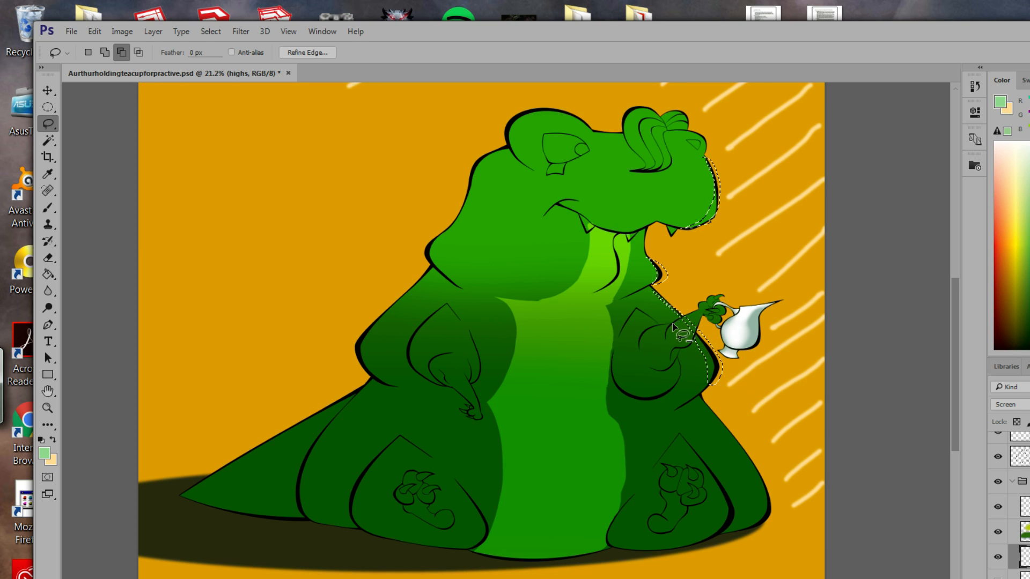
left_click_drag(687, 343, 696, 333)
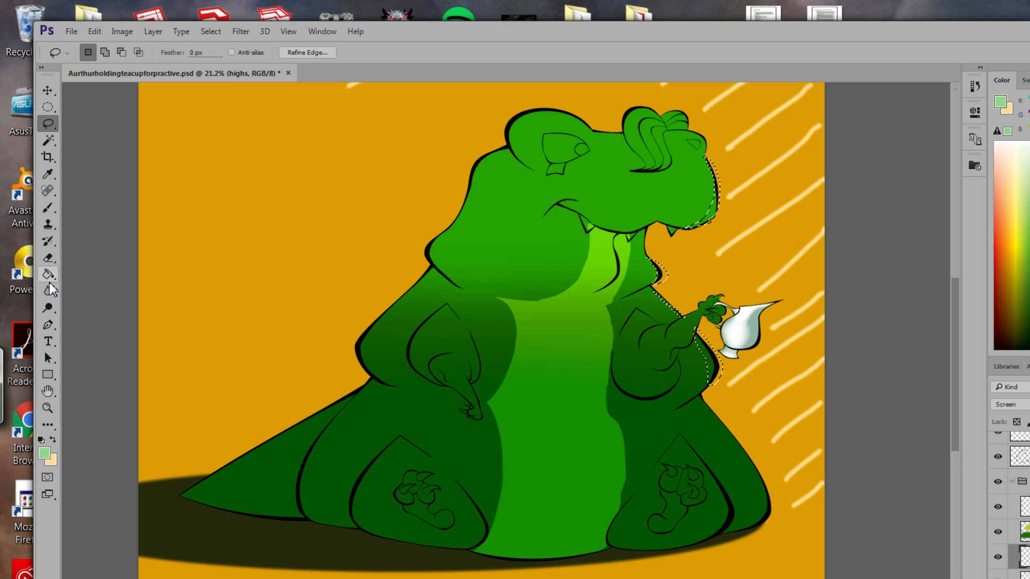
Fill the selection with pale yellow #f4f59e and deselect.
key("i")
left_click(44, 454)
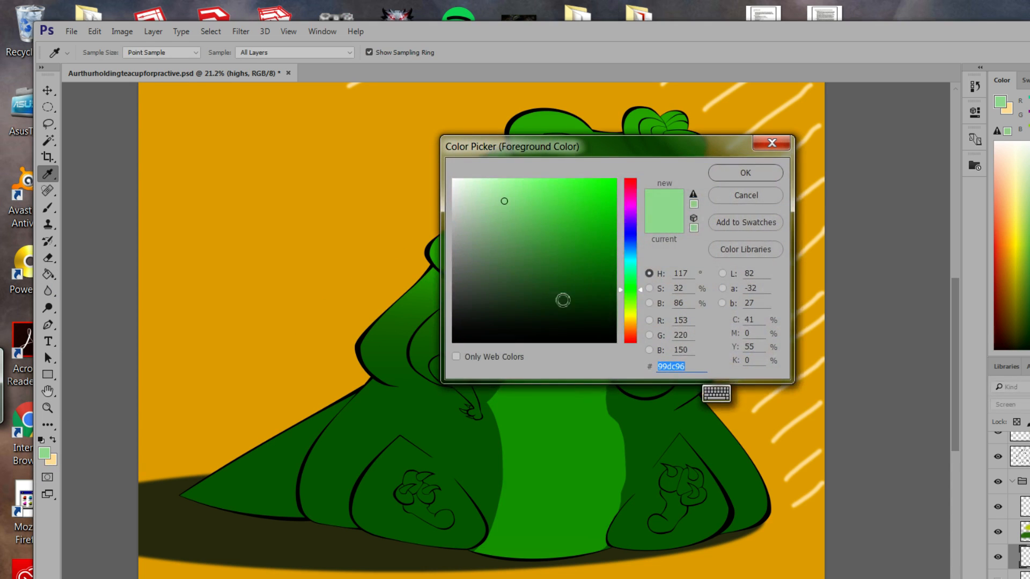
left_click_drag(641, 291, 643, 321)
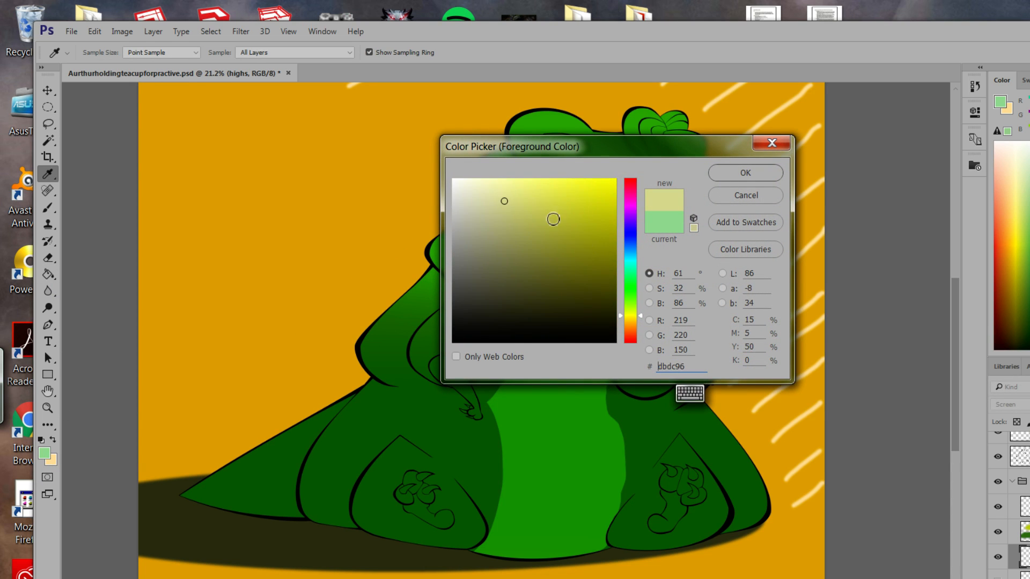
left_click_drag(505, 201, 513, 188)
left_click(745, 173)
key("g")
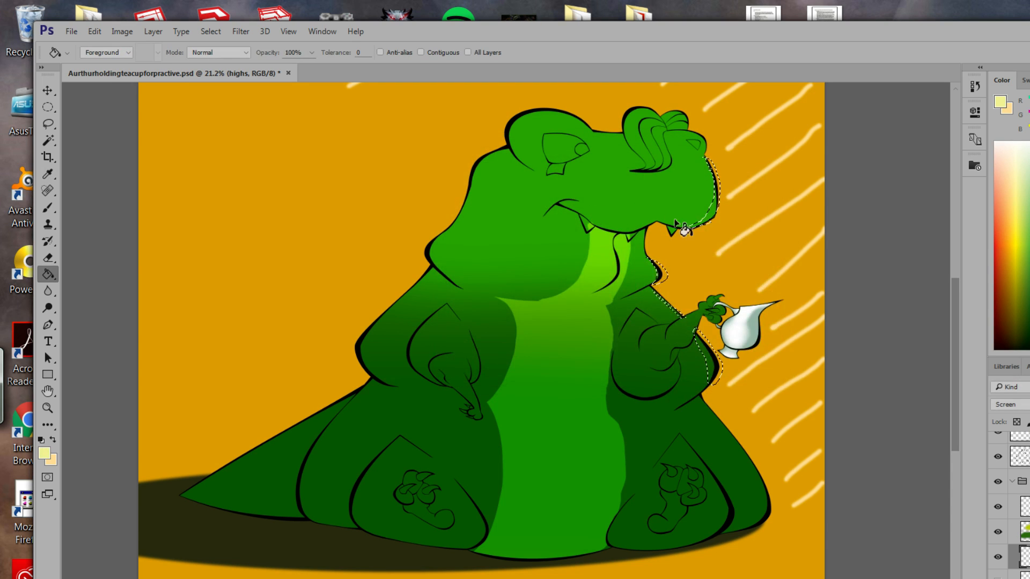
left_click(715, 219)
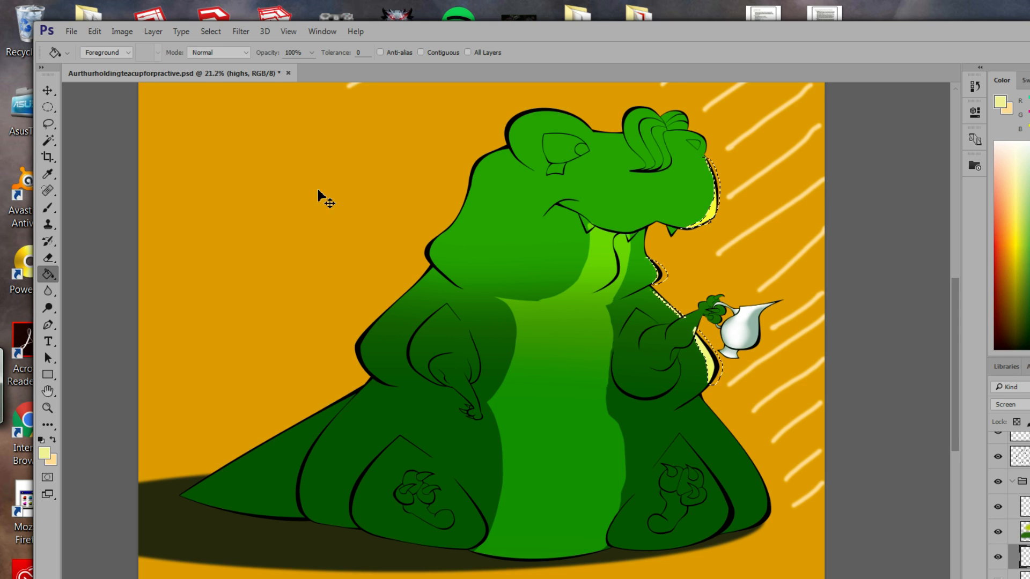
key("ctrl+d")
Reveal the dark shadow layer and erase parts of the yellow snout and neck highlights.
left_click(999, 557)
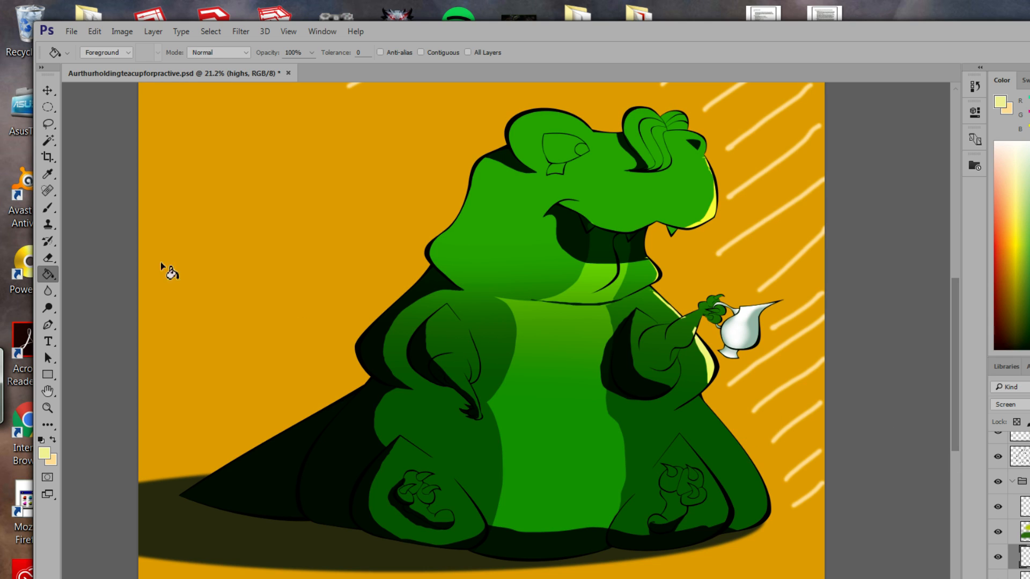
left_click(50, 259)
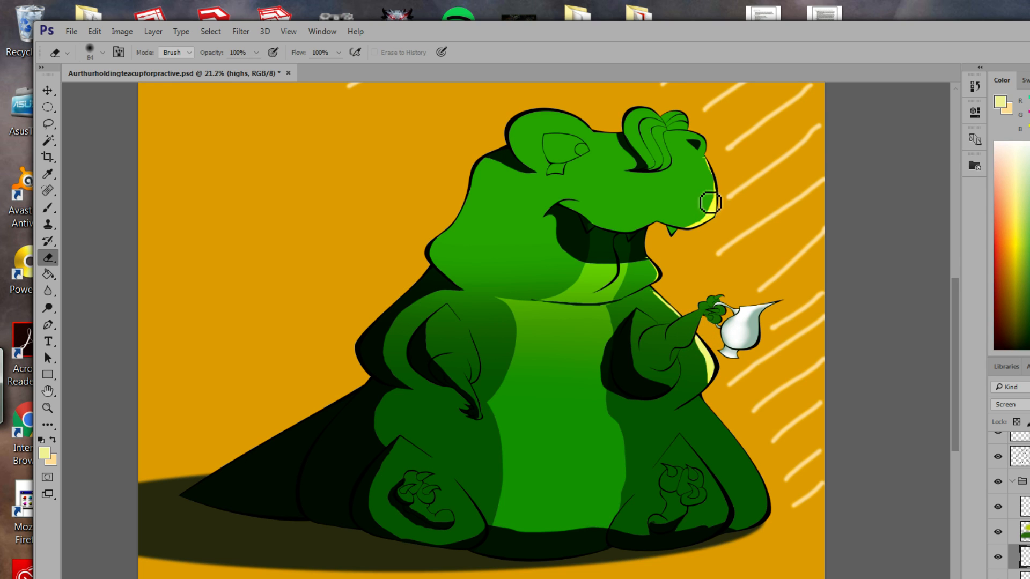
mouse_move(722, 206)
left_mouse_down()
mouse_move(702, 228)
mouse_move(708, 206)
mouse_move(691, 232)
mouse_move(716, 207)
mouse_move(711, 175)
left_mouse_up()
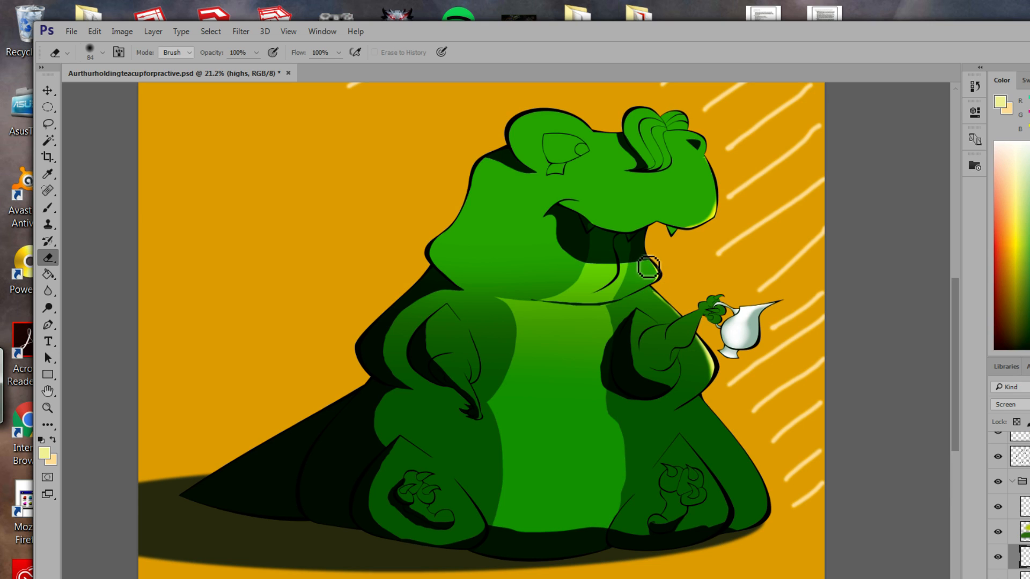
left_click_drag(660, 280, 651, 271)
left_click_drag(0, 377, 301, 320)
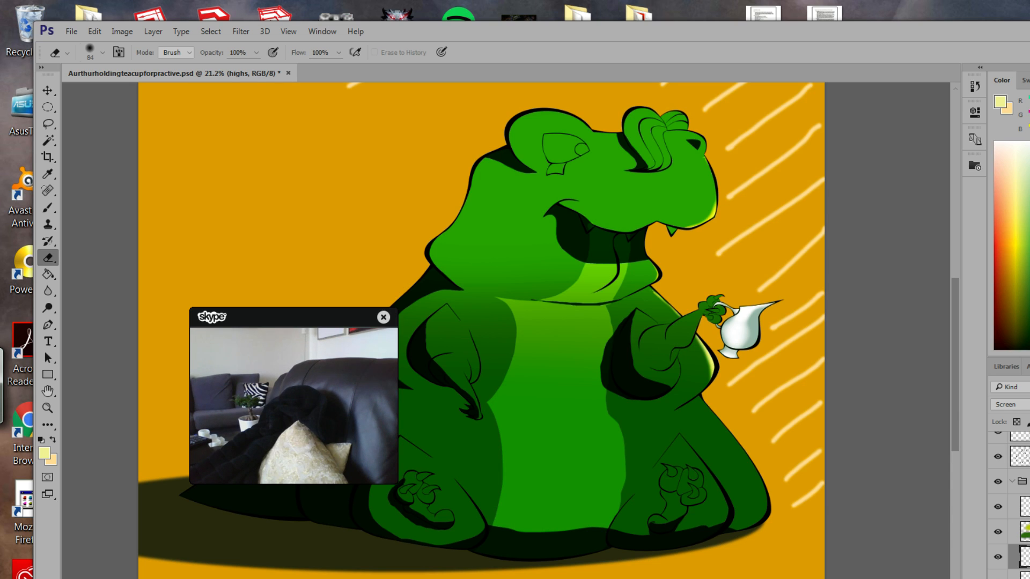
left_click_drag(311, 318, 0, 284)
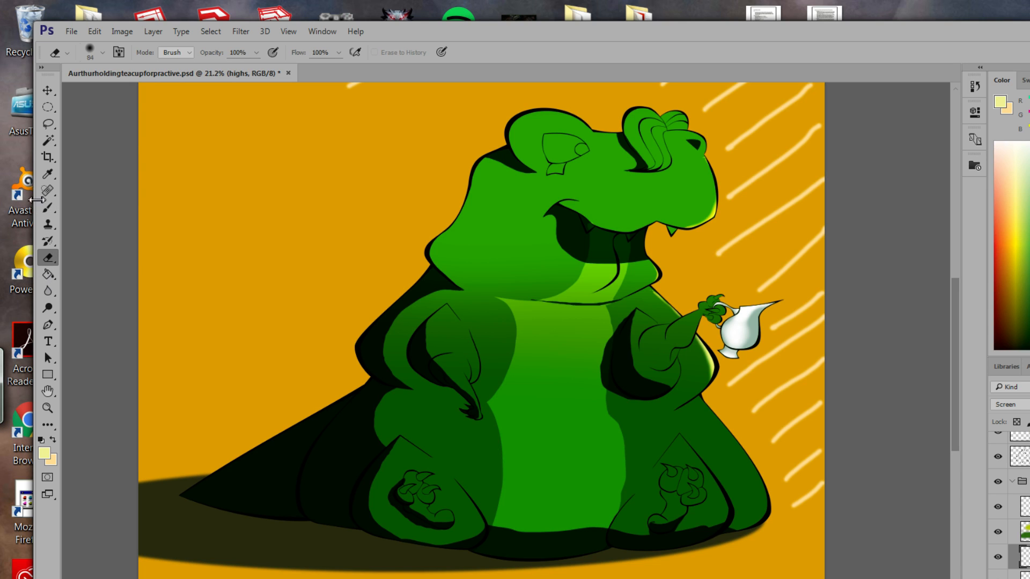
Sample the orange, swap colours, and set the foreground to dark brown #282318.
left_click(48, 174)
left_click(256, 218)
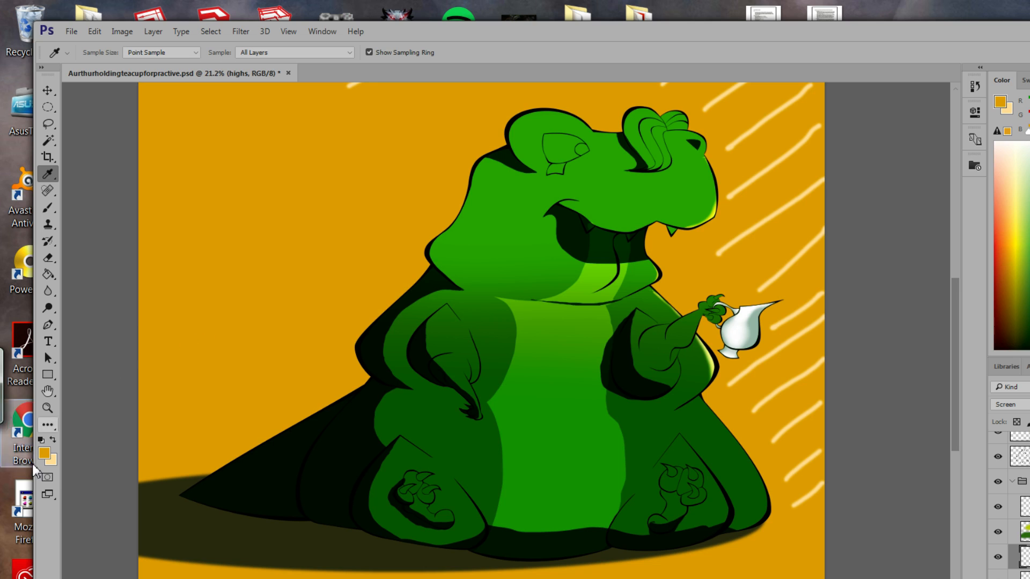
left_click(53, 440)
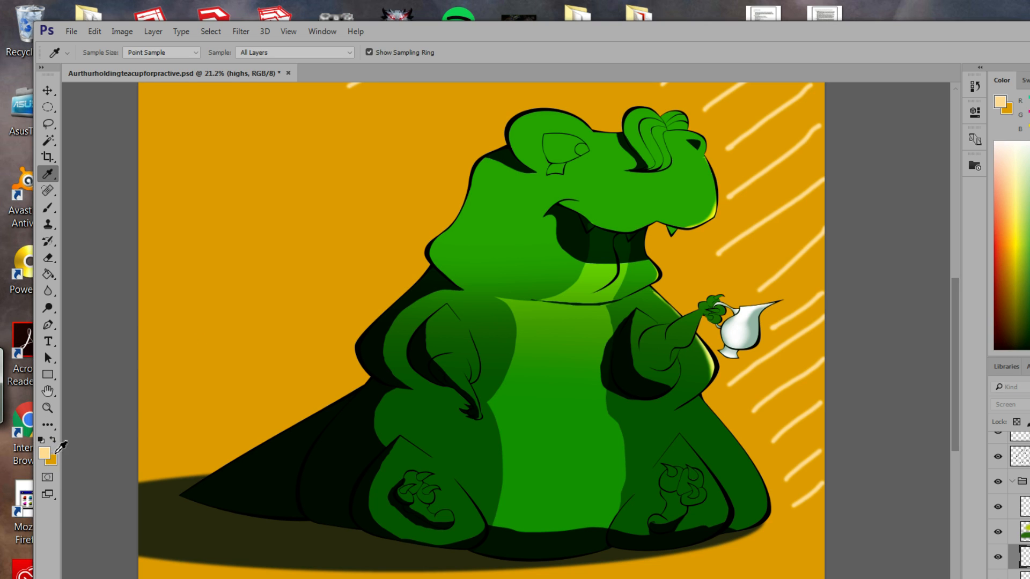
left_click(45, 453)
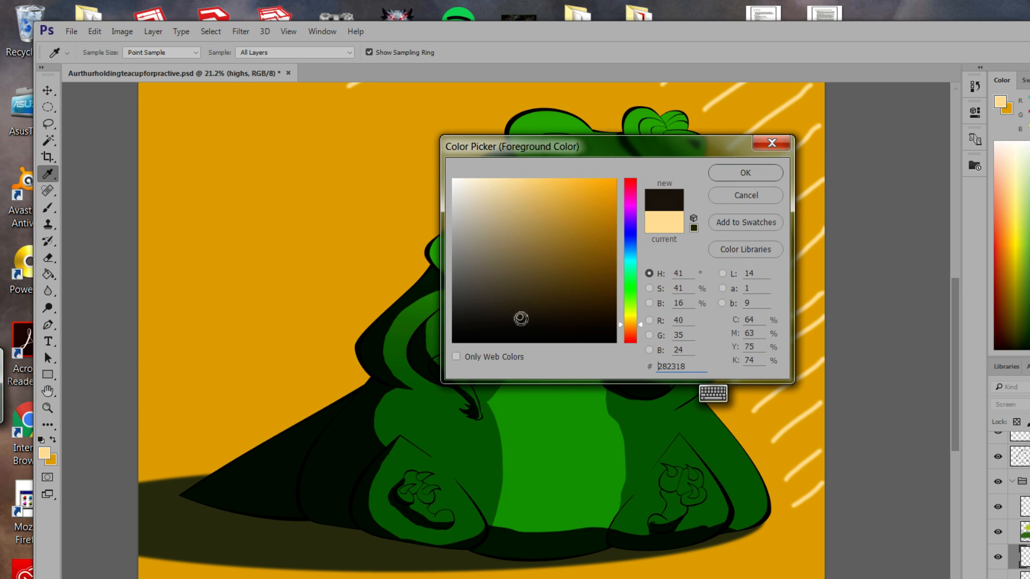
left_click(520, 317)
left_click(735, 174)
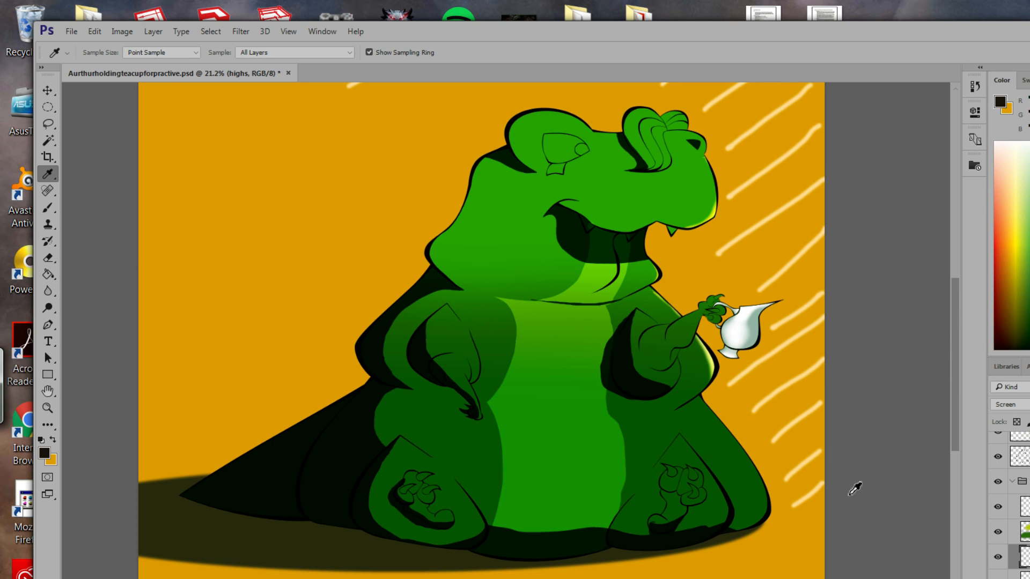
Scroll the Layers panel and select the gradient layer.
scroll(1008, 502, "down", 2)
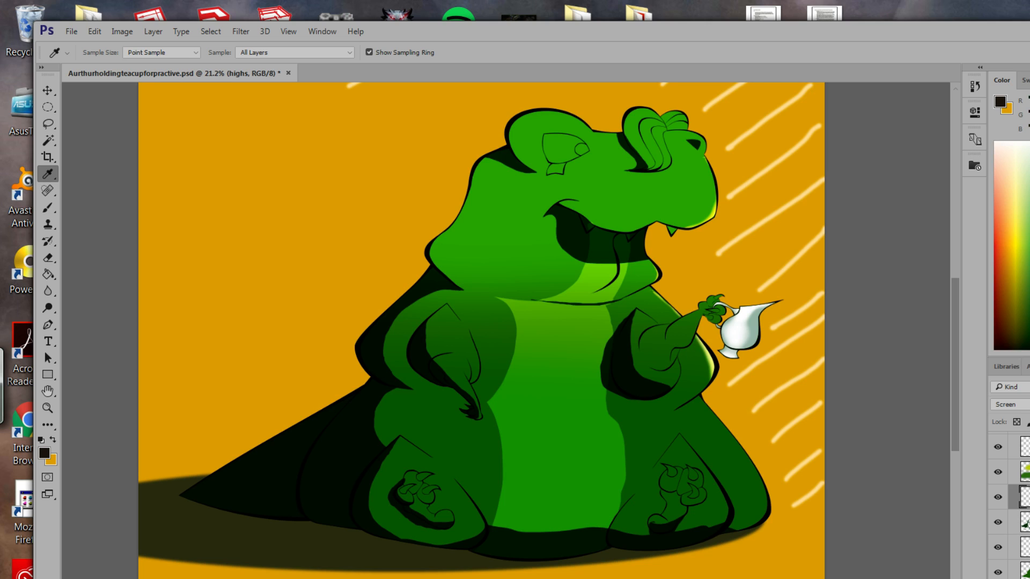
scroll(1009, 502, "down", 1)
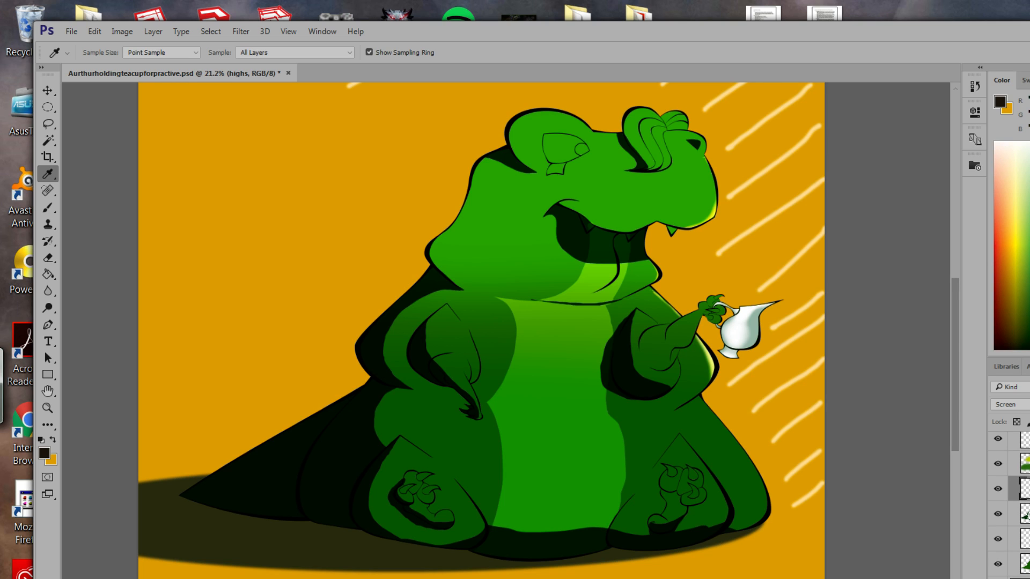
left_click(1026, 578)
left_click(1026, 578)
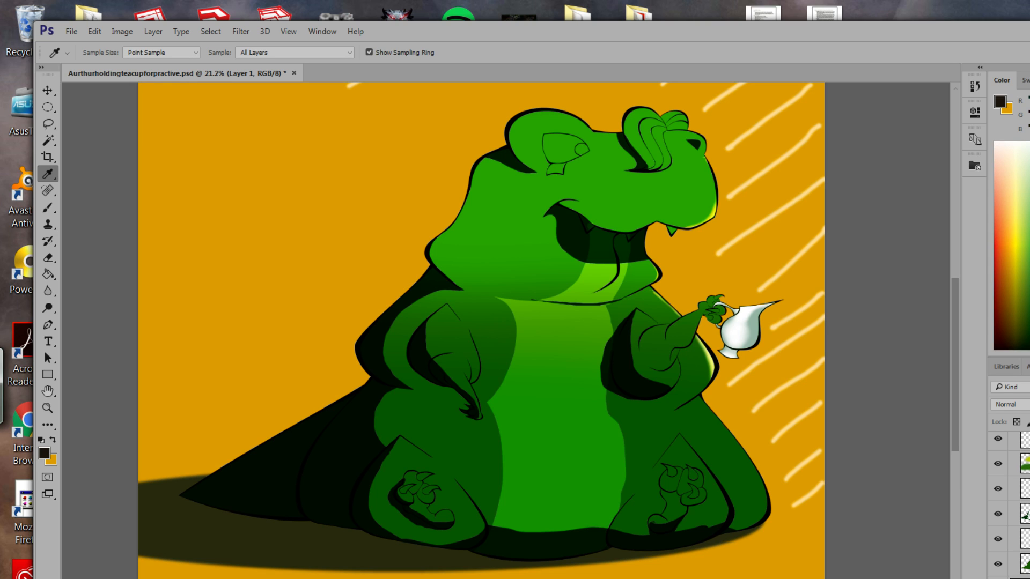
left_click(1026, 578)
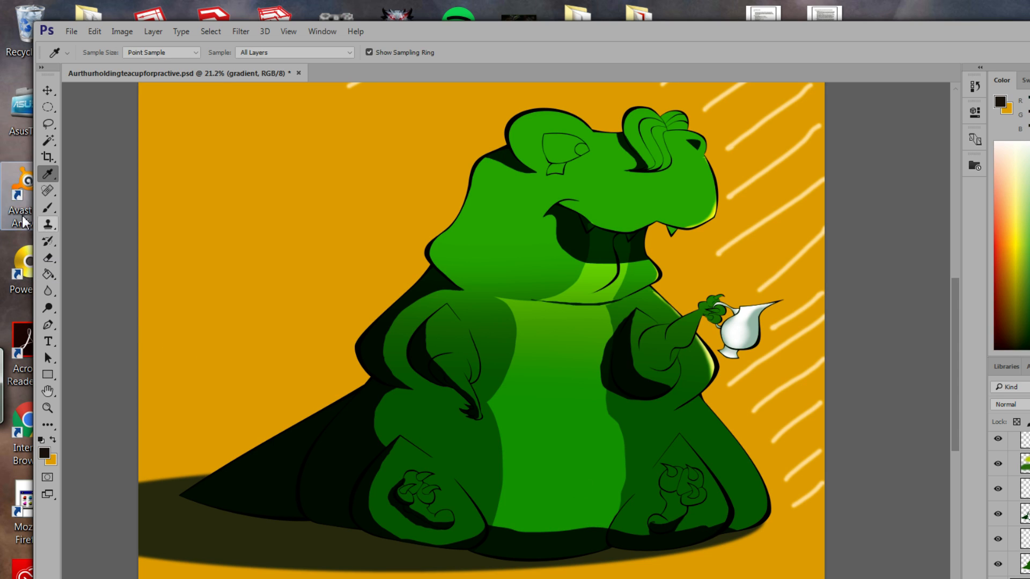
left_click(47, 376)
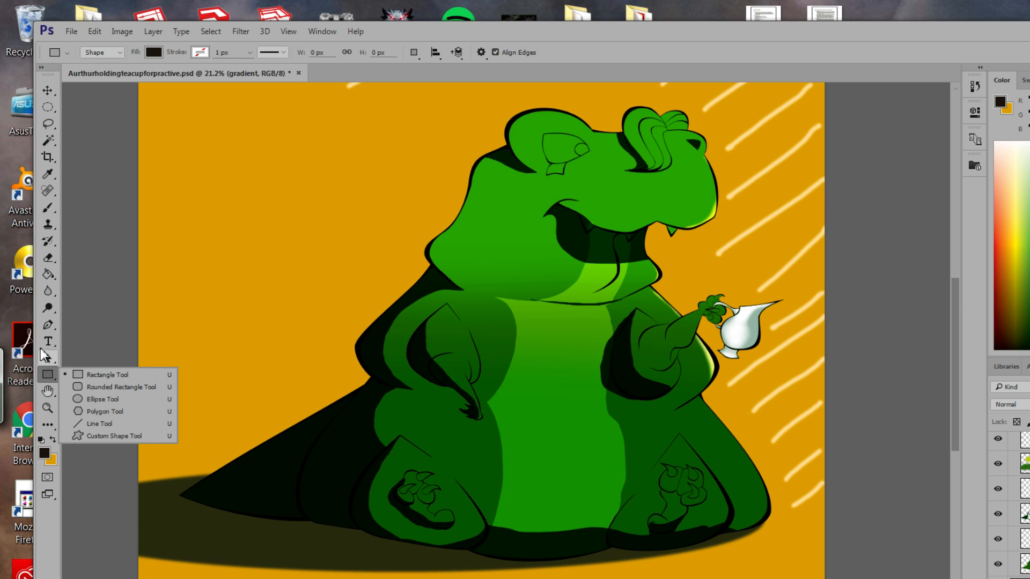
left_click(47, 274)
Draw a gradient down the background, undo it, and redraw from the bottom upward.
left_click(86, 275)
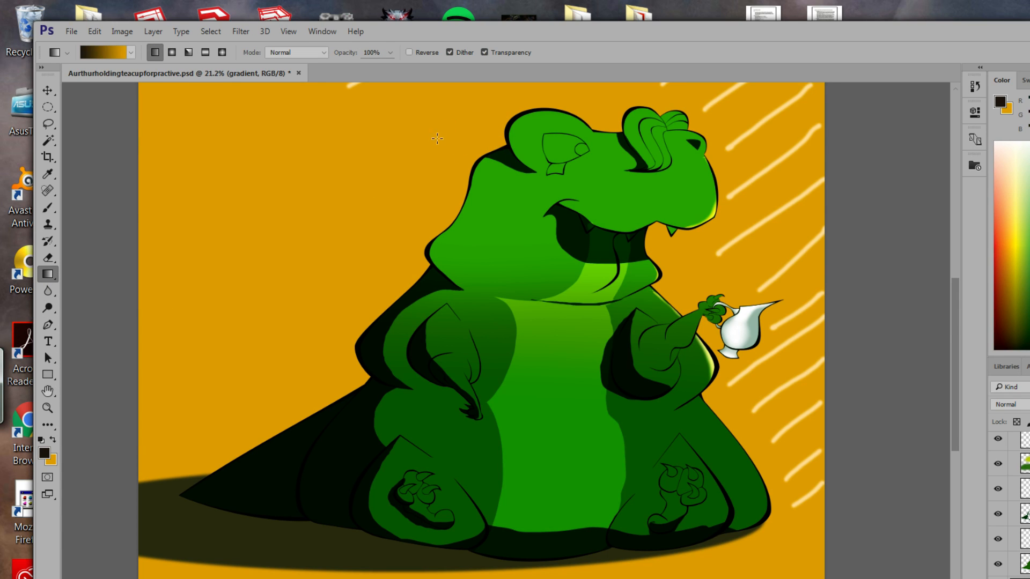
mouse_move(433, 127)
left_mouse_down()
mouse_move(447, 578)
mouse_move(433, 578)
left_mouse_up()
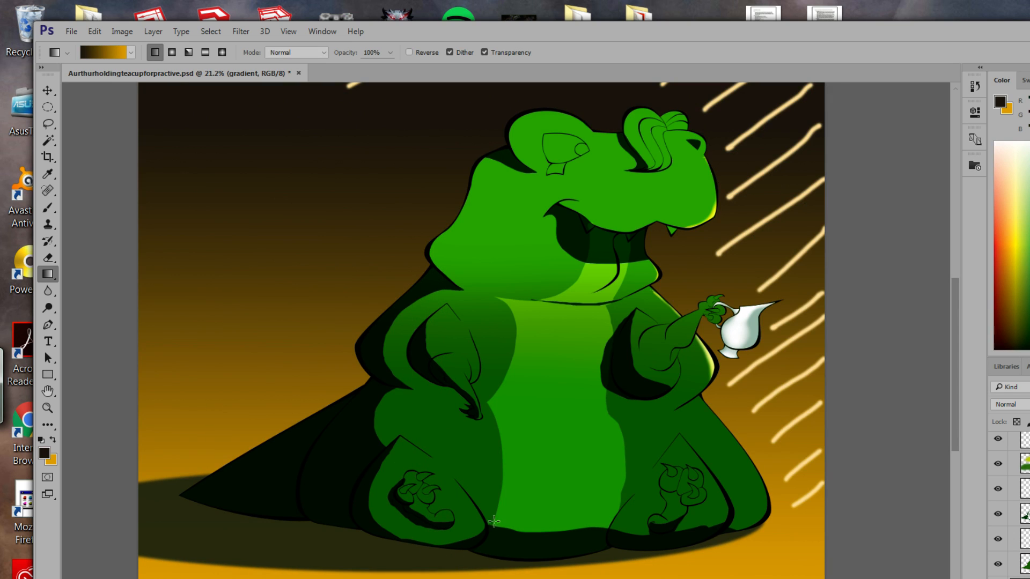
key("ctrl+z")
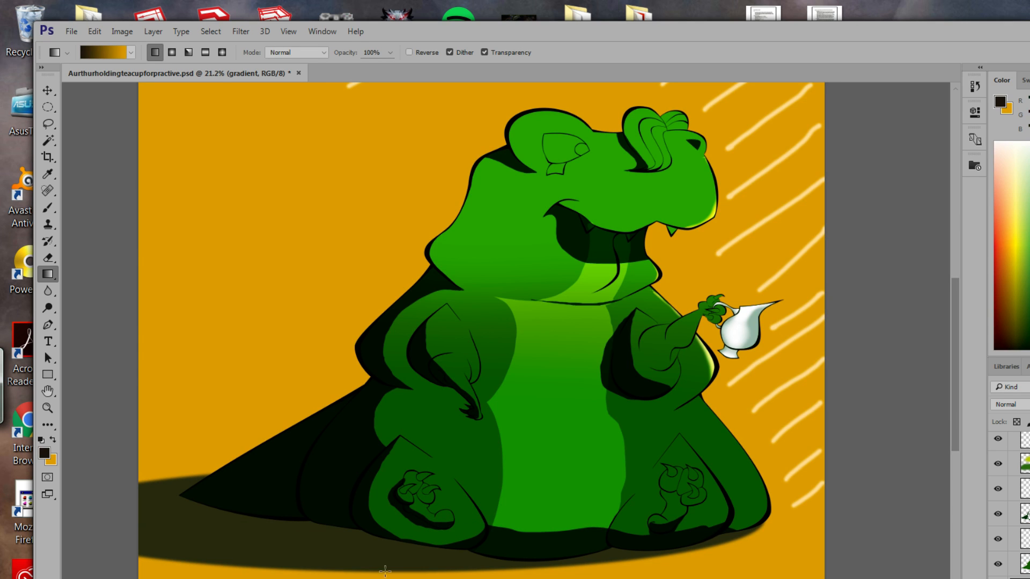
left_click_drag(385, 571, 391, 182)
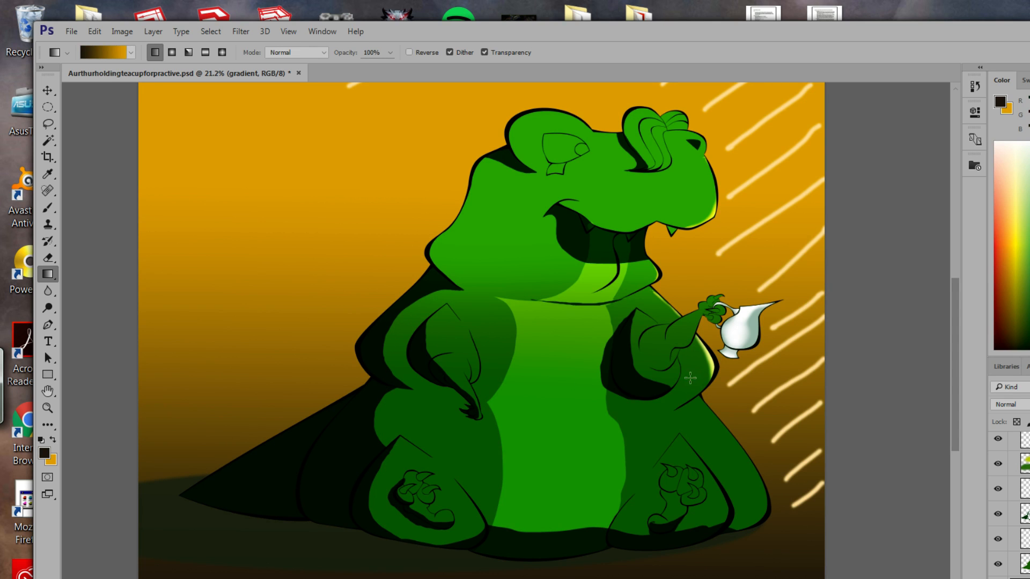
left_click_drag(559, 430, 629, 296)
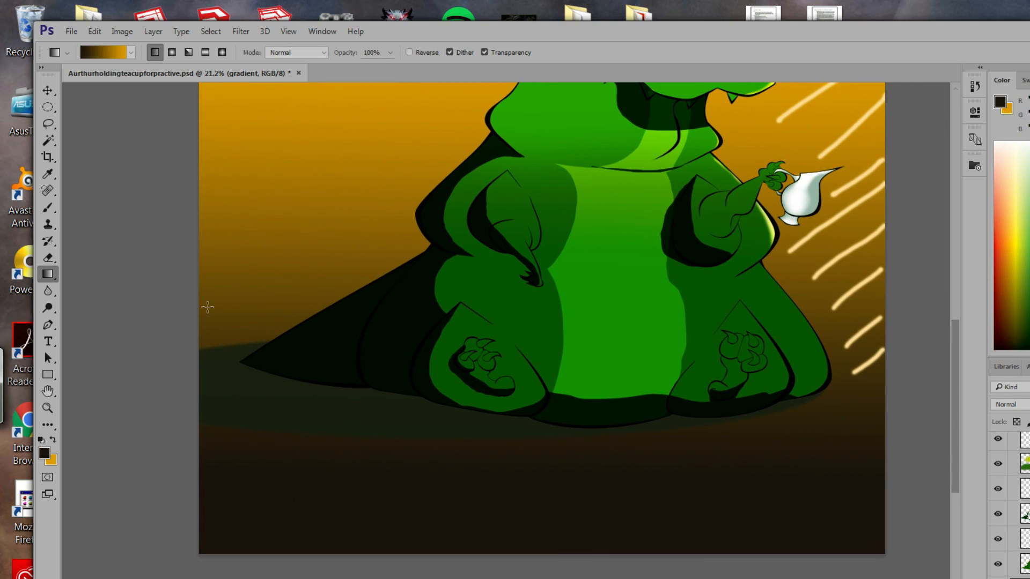
Sample dark green-grey #272e1c, swap colours, and draw an orange-to-dark gradient top to bottom.
left_click(45, 454)
left_click(398, 403)
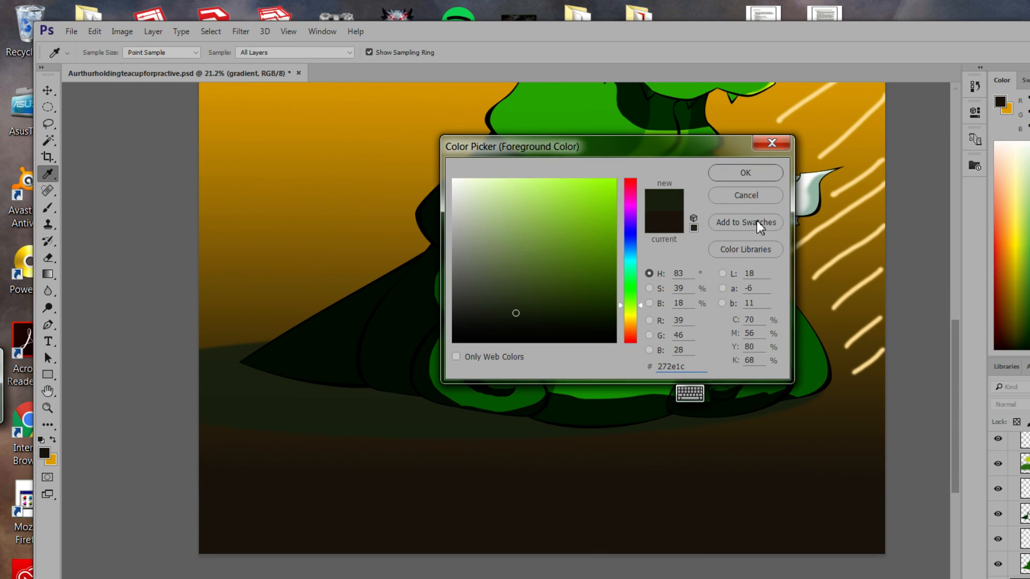
left_click(745, 174)
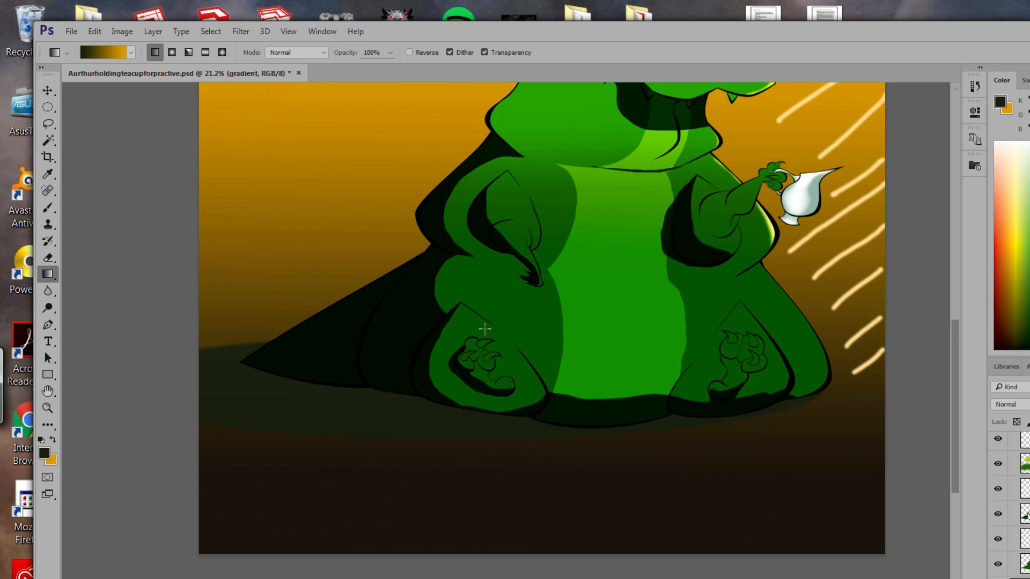
left_click_drag(482, 329, 499, 389)
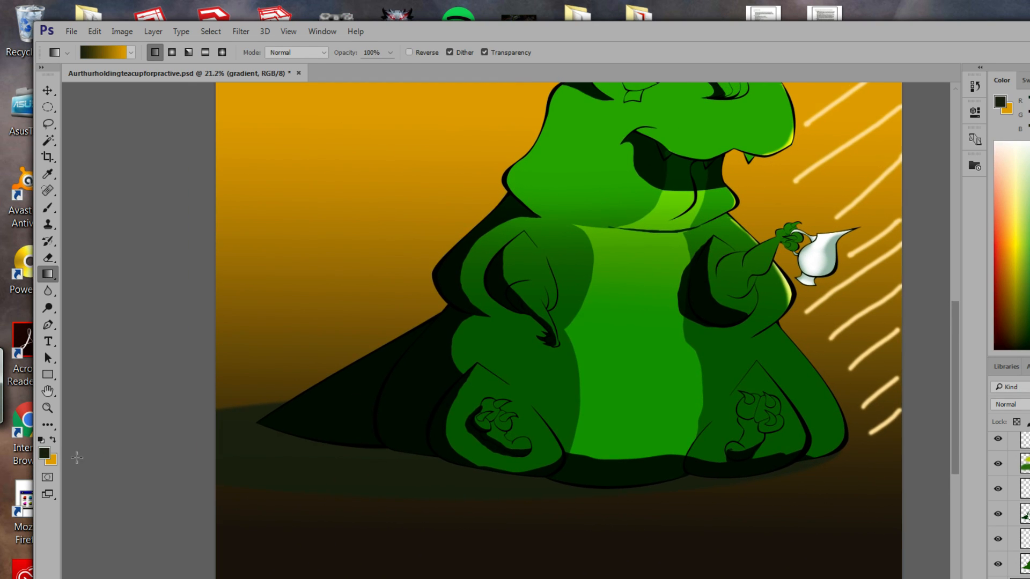
left_click(52, 440)
left_click_drag(515, 287, 478, 356)
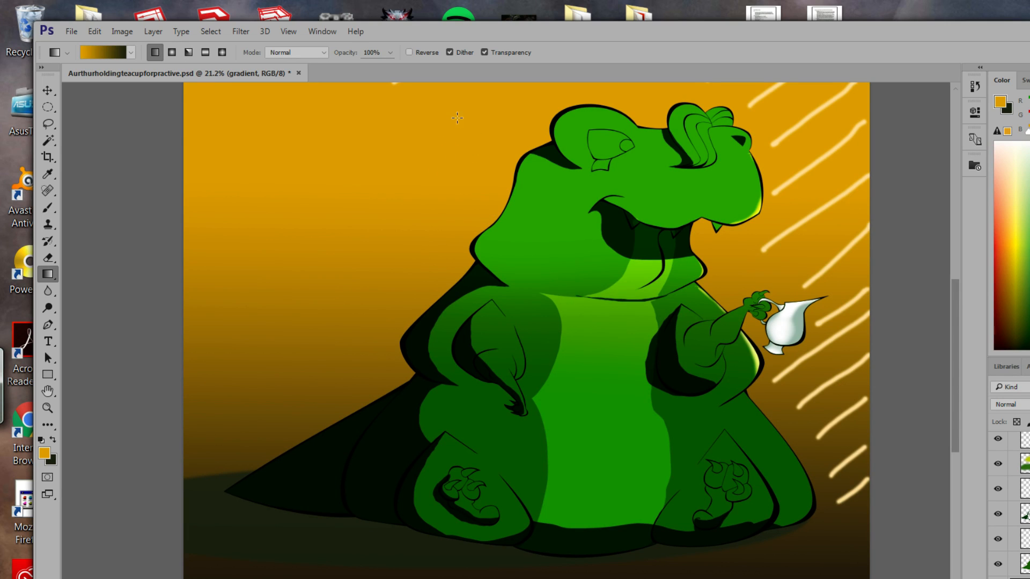
left_click_drag(464, 115, 461, 535)
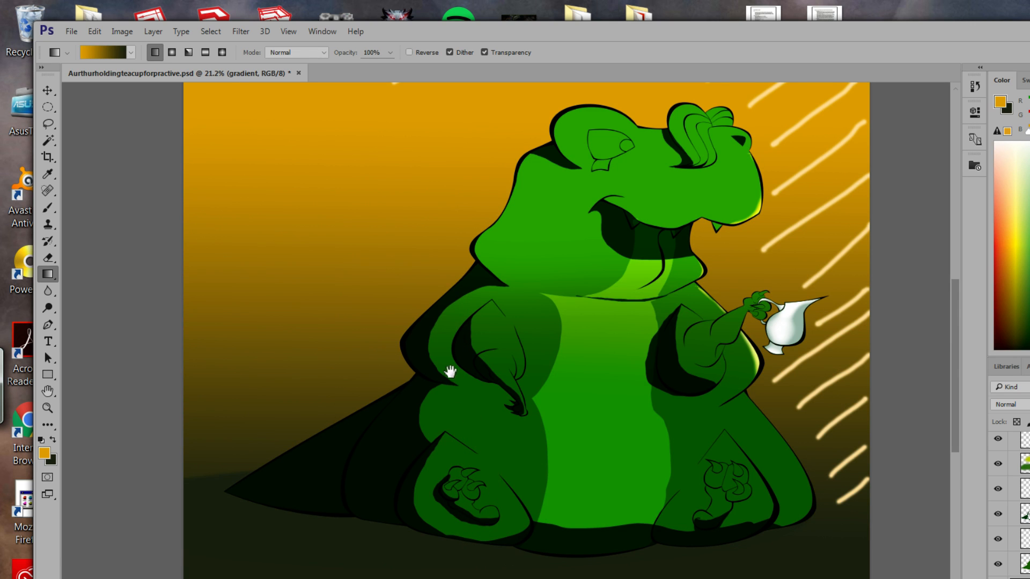
Shift the dark gradient colour's hue toward yellow, giving #2e2d1c.
left_click_drag(444, 368, 431, 460)
left_click_drag(426, 409, 428, 269)
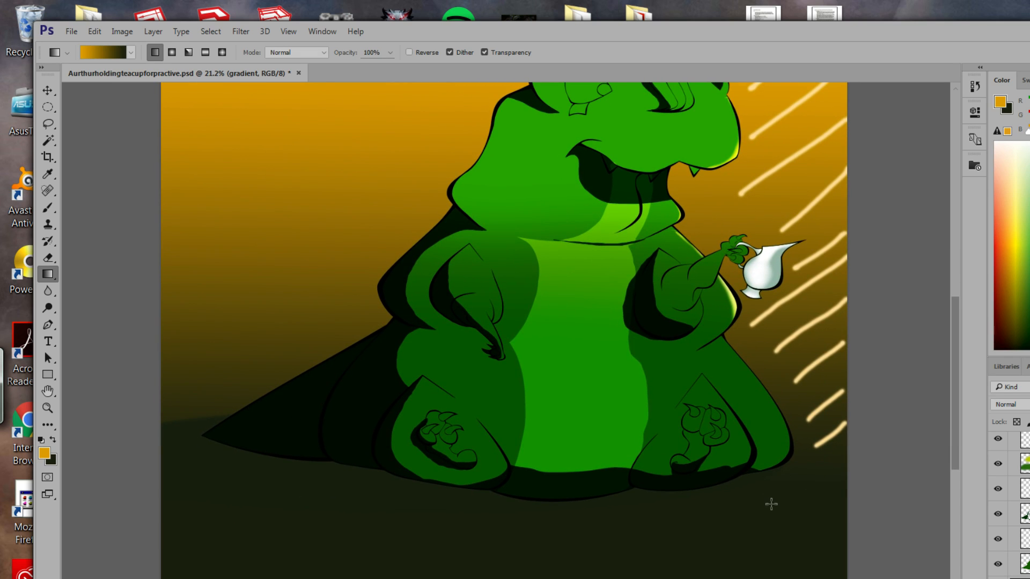
left_click(53, 440)
left_click(44, 454)
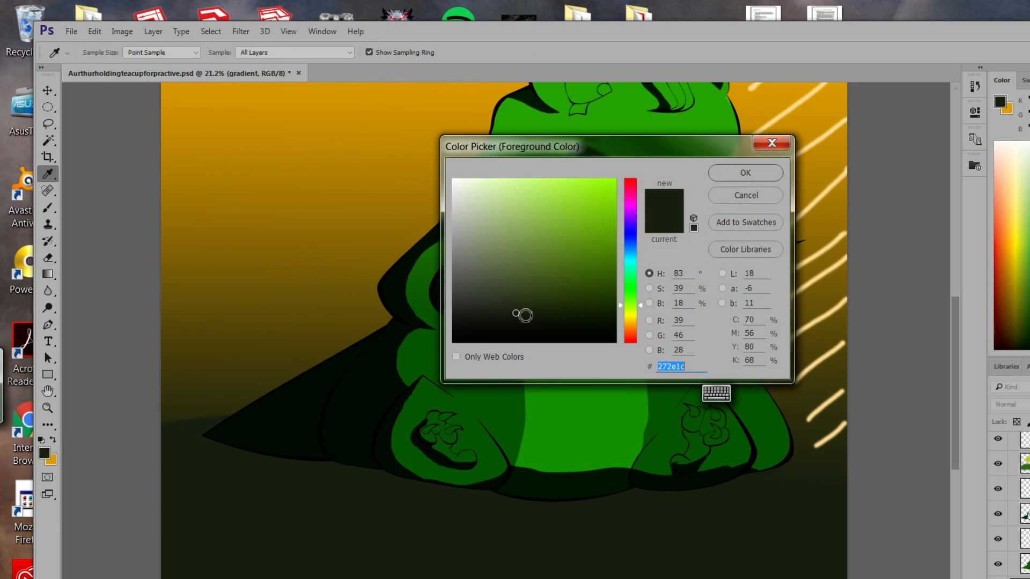
left_click_drag(639, 305, 640, 319)
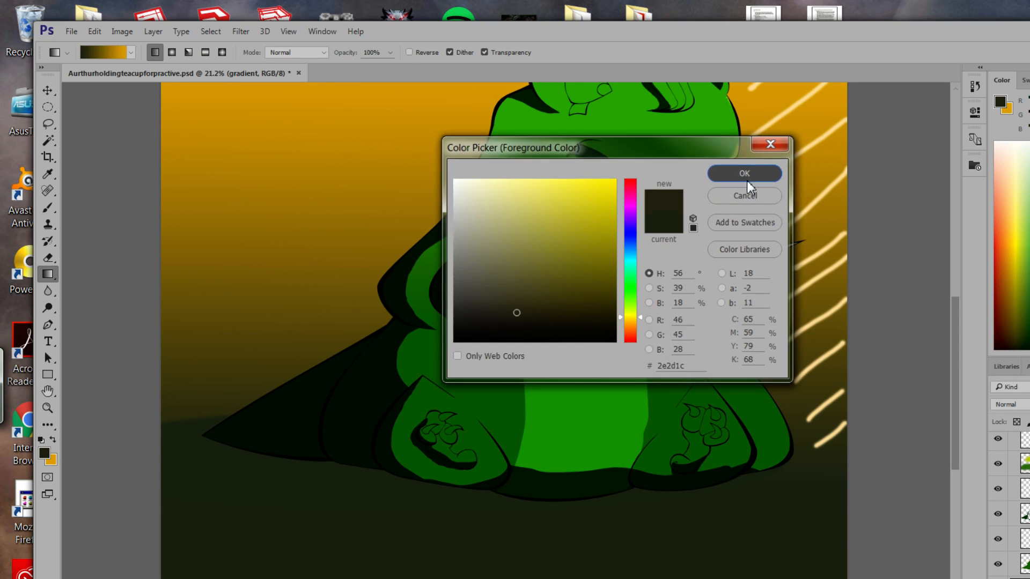
left_click(746, 180)
left_click(54, 442)
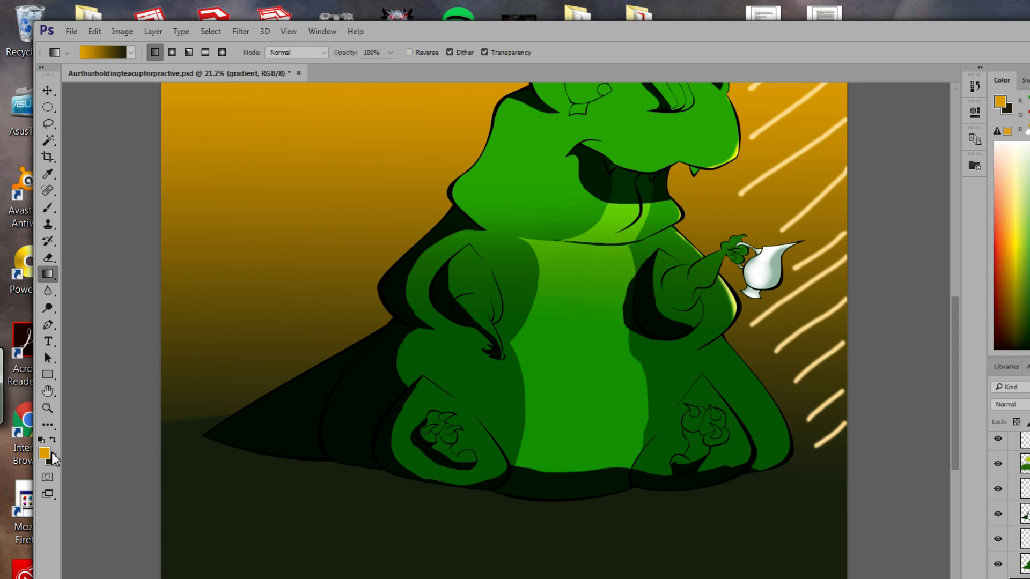
Lighten the orange and redraw the orange-to-dark gradient from top to bottom.
left_click(45, 453)
left_click_drag(613, 199, 600, 190)
left_click(725, 177)
left_click_drag(447, 117, 453, 548)
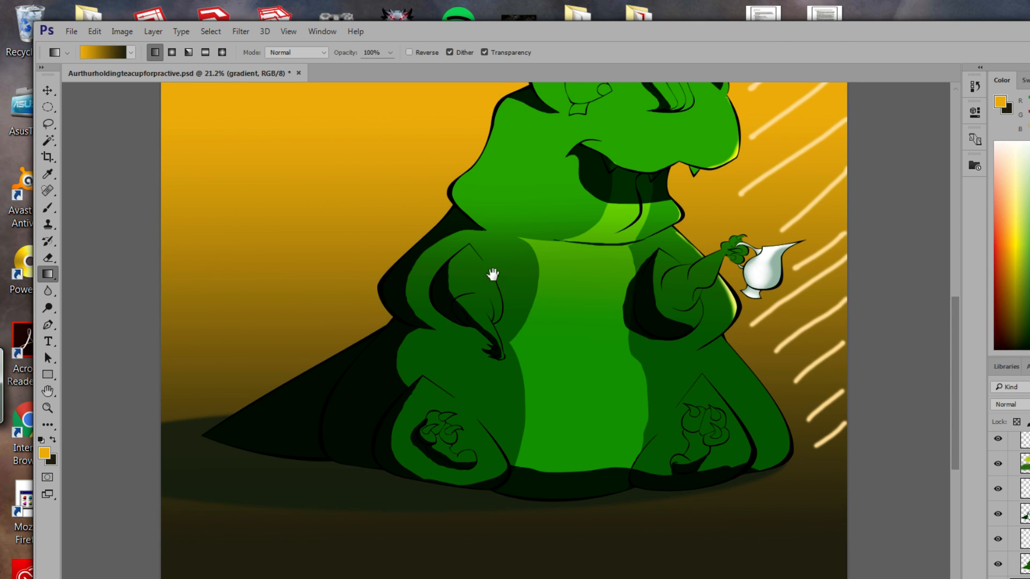
left_click_drag(489, 275, 559, 364)
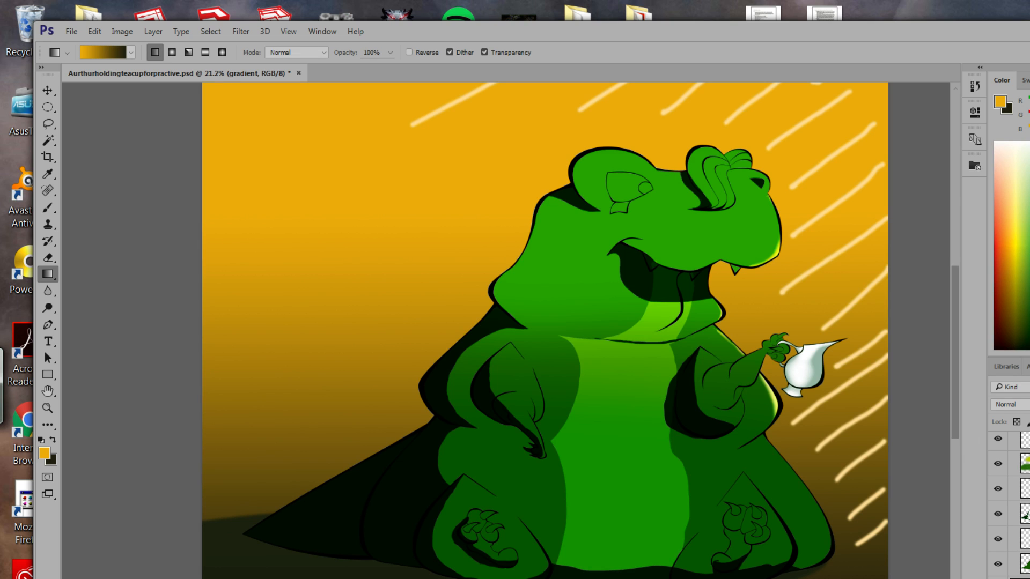
Rename the layer 'gradientb g', group the chosen layers, and select the light layer.
key("Return")
left_click(999, 513)
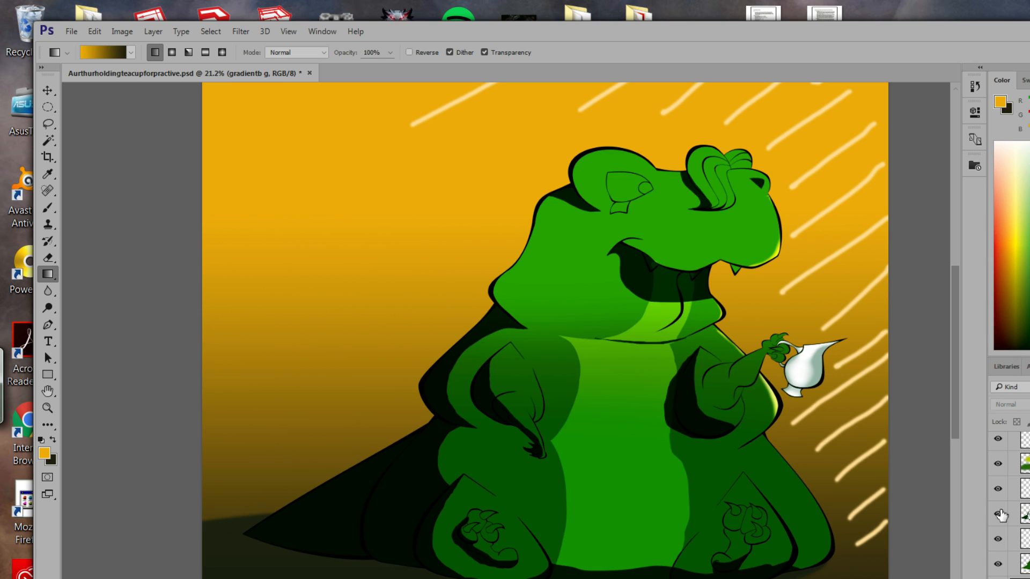
key("ctrl+g")
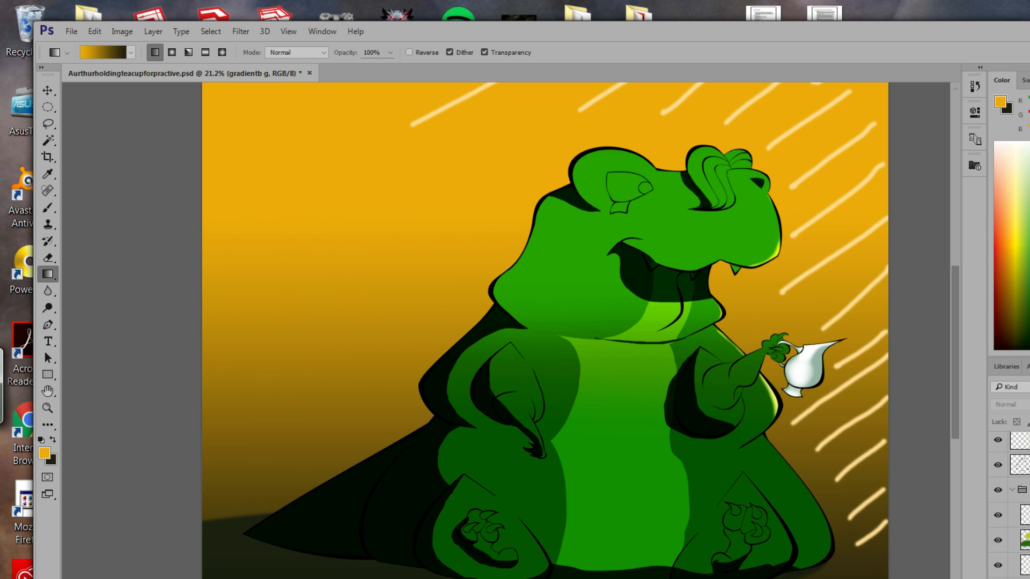
left_click(1024, 442)
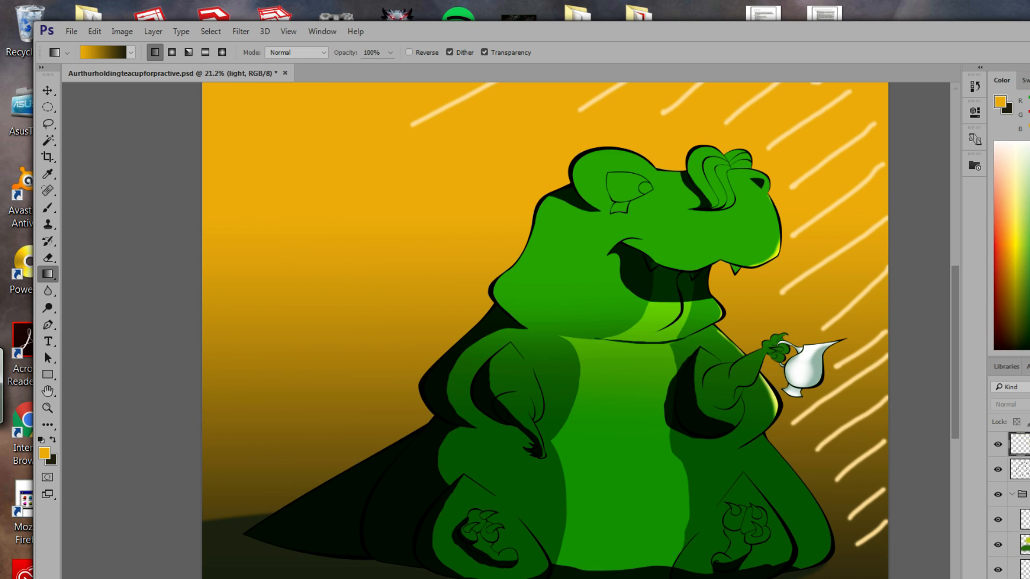
Create 'Lineart copy', hide the original Lineart layer, and lock the copy's transparency.
left_click(1023, 469)
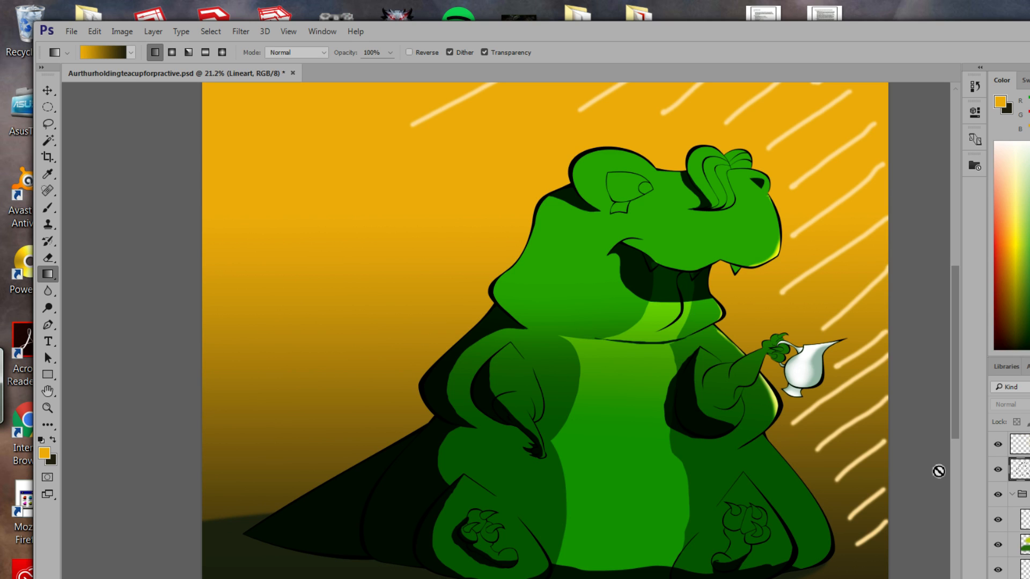
right_click(1026, 470)
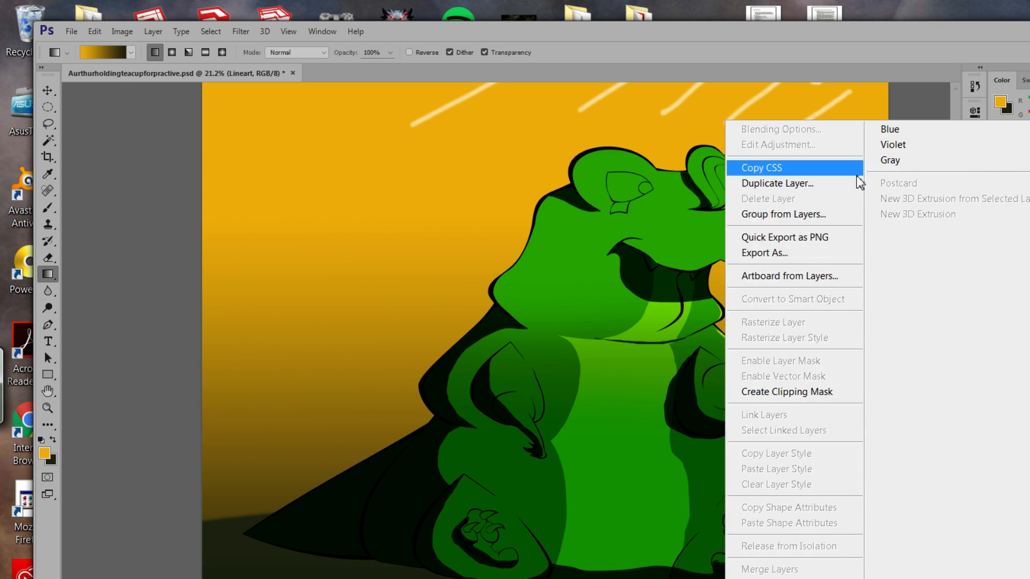
left_click(807, 184)
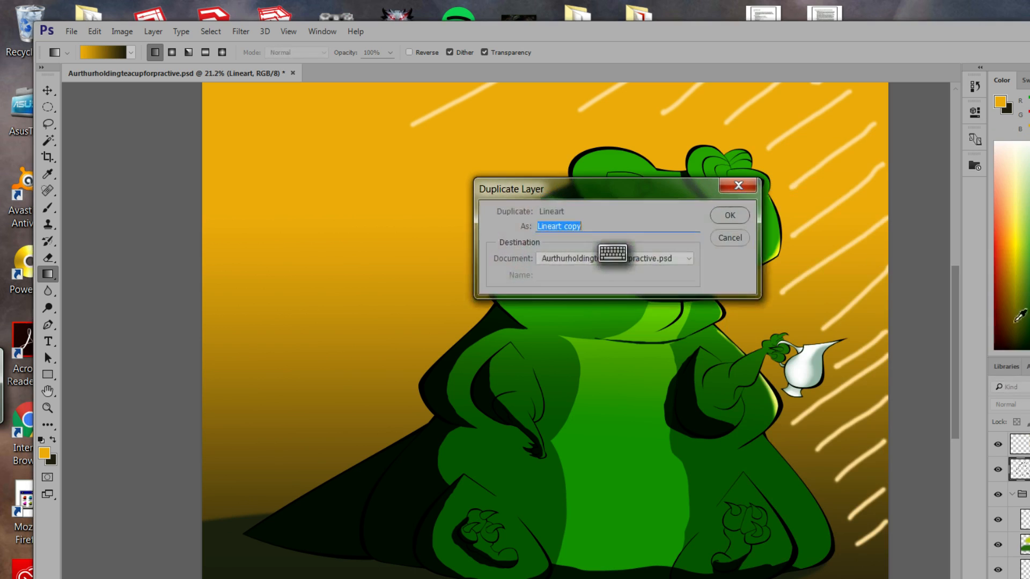
left_click(743, 214)
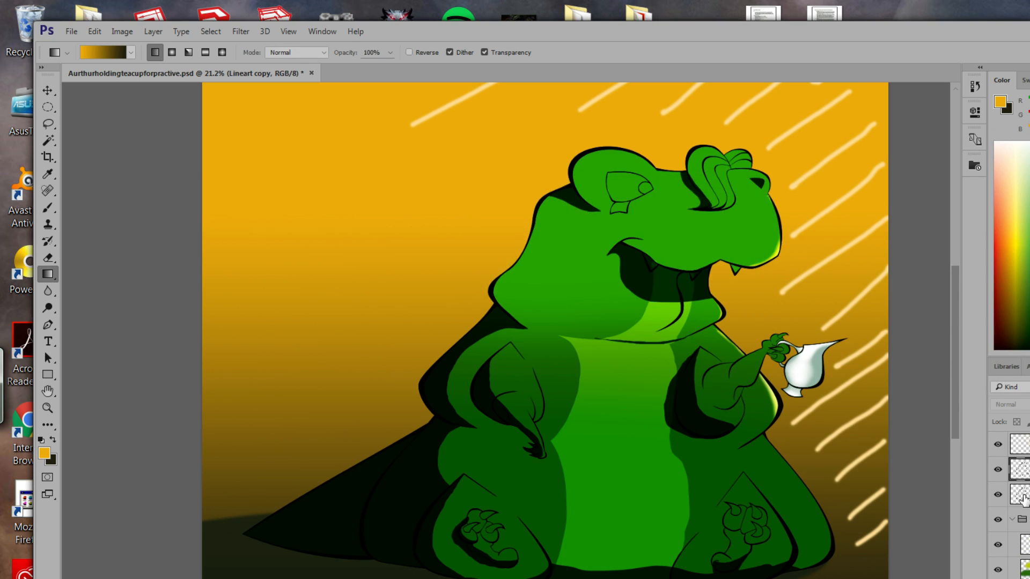
left_click(999, 495)
left_click(1017, 422)
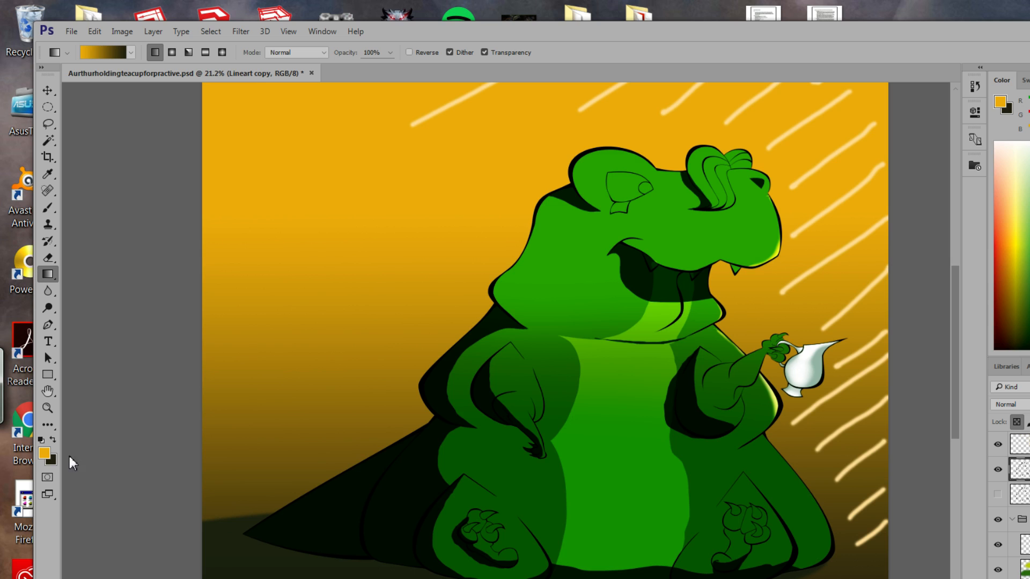
Set the foreground colour to grey and select the Brush tool.
left_click(44, 454)
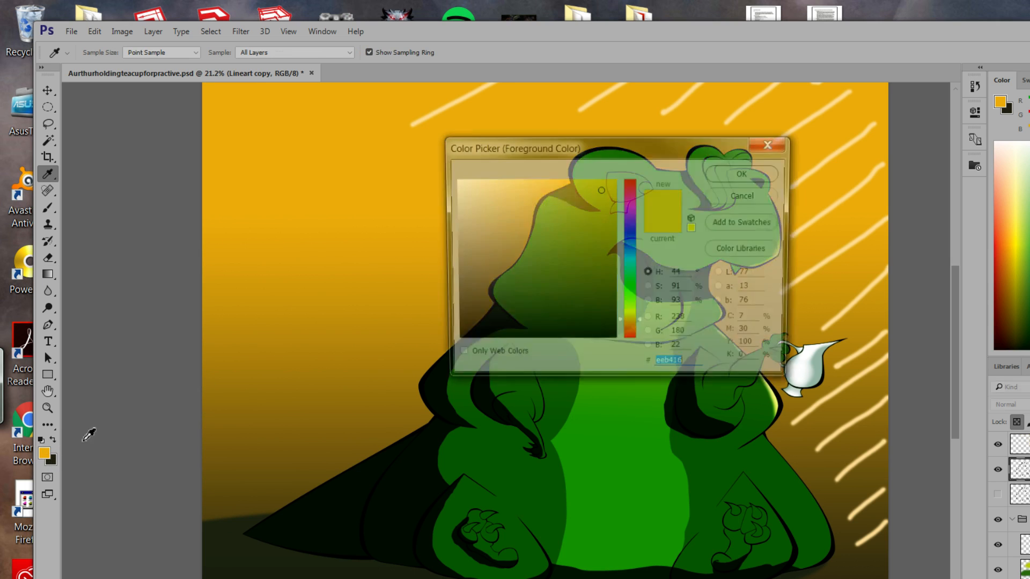
mouse_move(498, 237)
left_mouse_down()
mouse_move(447, 238)
mouse_move(455, 258)
mouse_move(426, 274)
left_mouse_up()
left_click(746, 175)
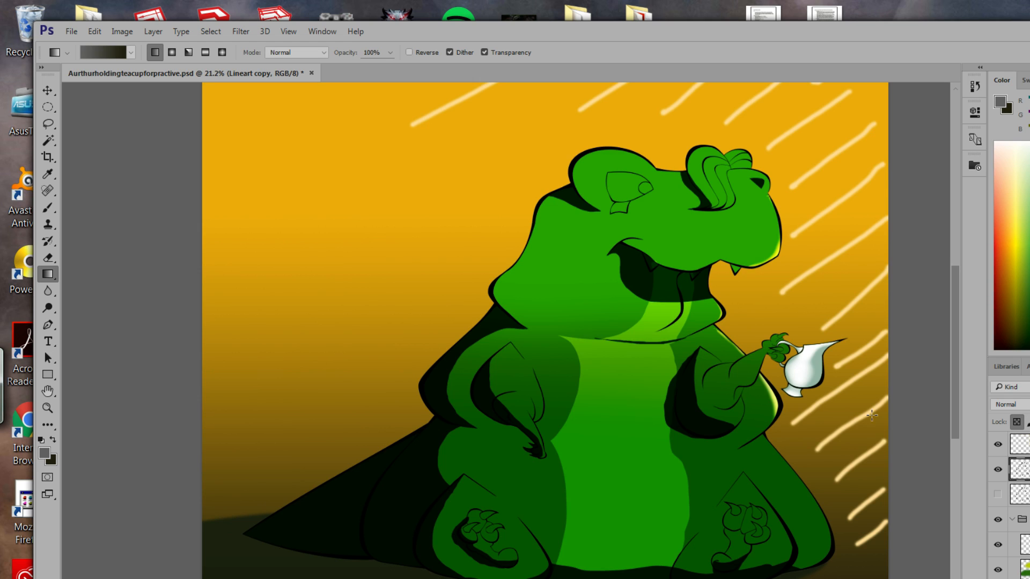
left_click(48, 208)
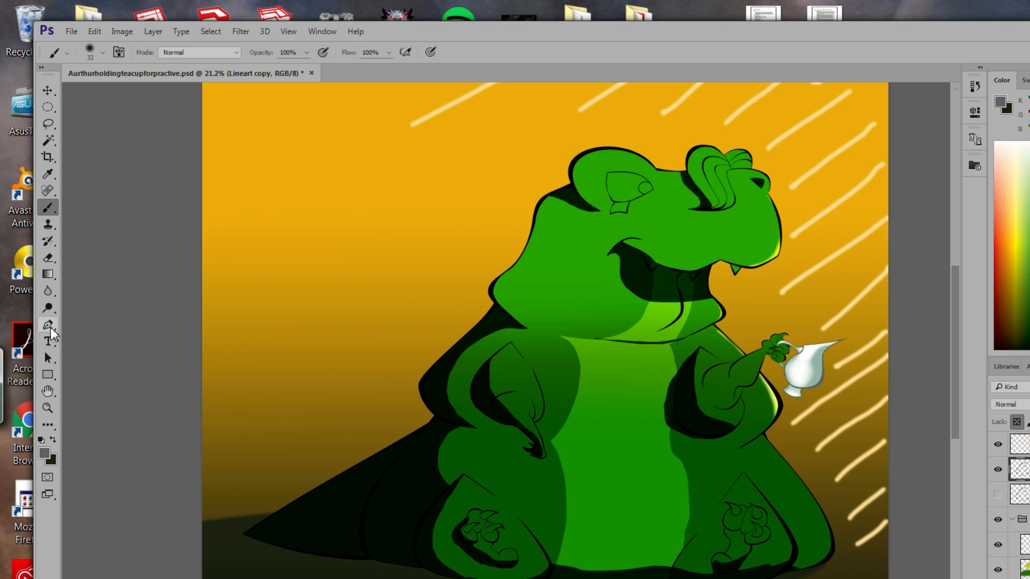
Sample near-black #010d01 from the dinosaur's shadow as the brush colour.
left_click(48, 173)
left_click(316, 501)
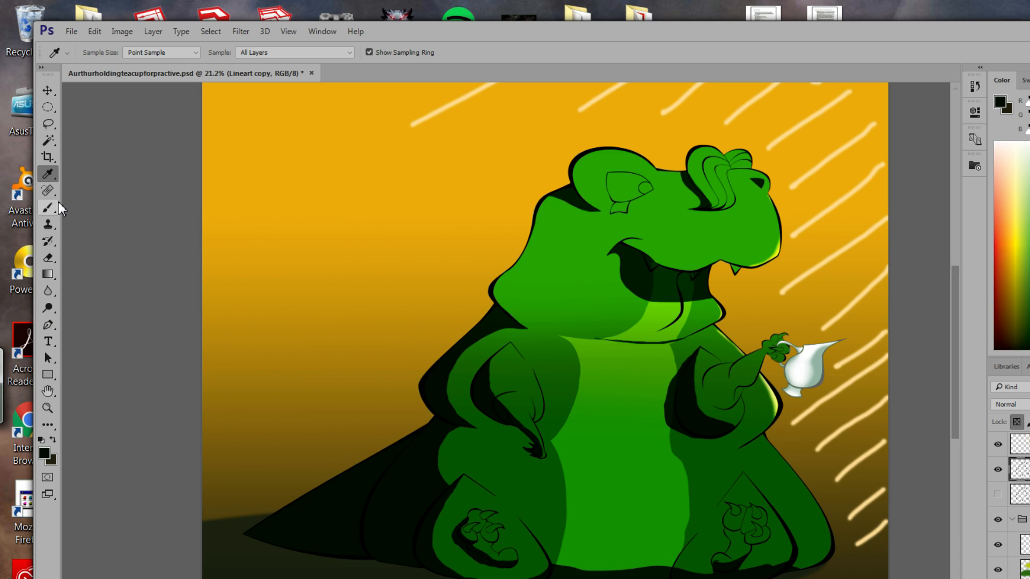
left_click(48, 208)
left_click(42, 455)
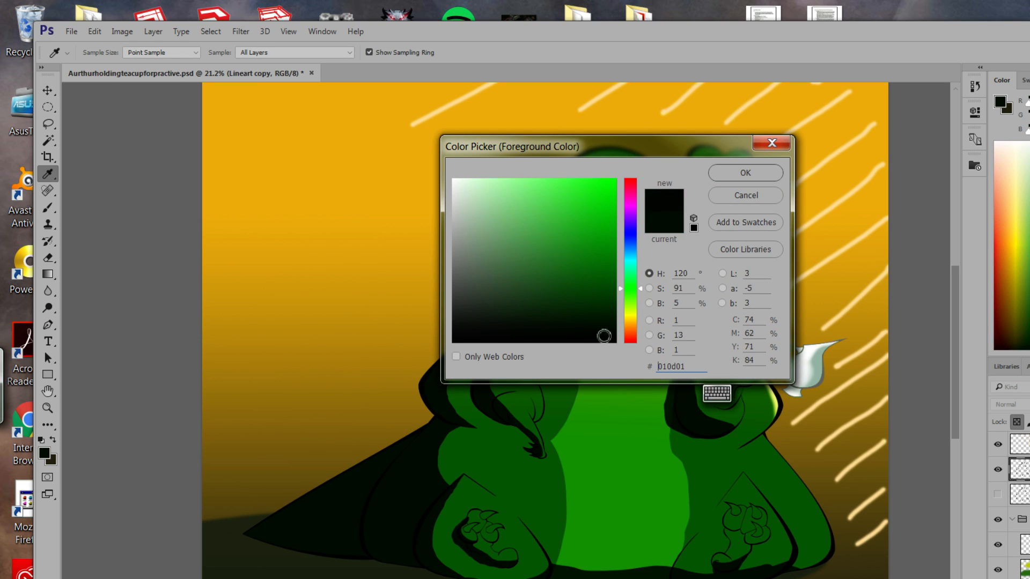
left_click(742, 172)
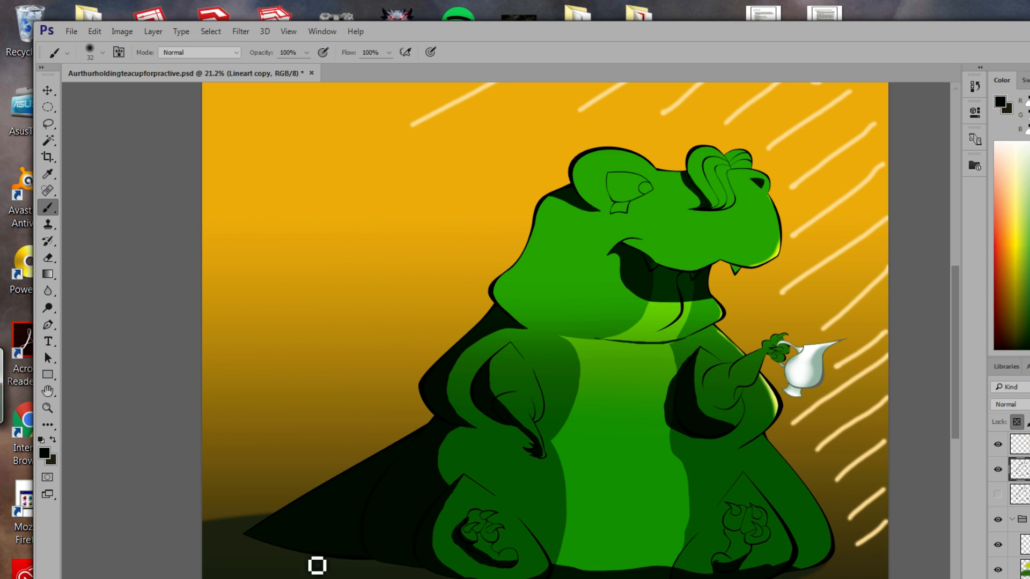
Enlarge the soft brush to 130 px and darken the shadow on the dinosaur's left arm.
left_click(102, 52)
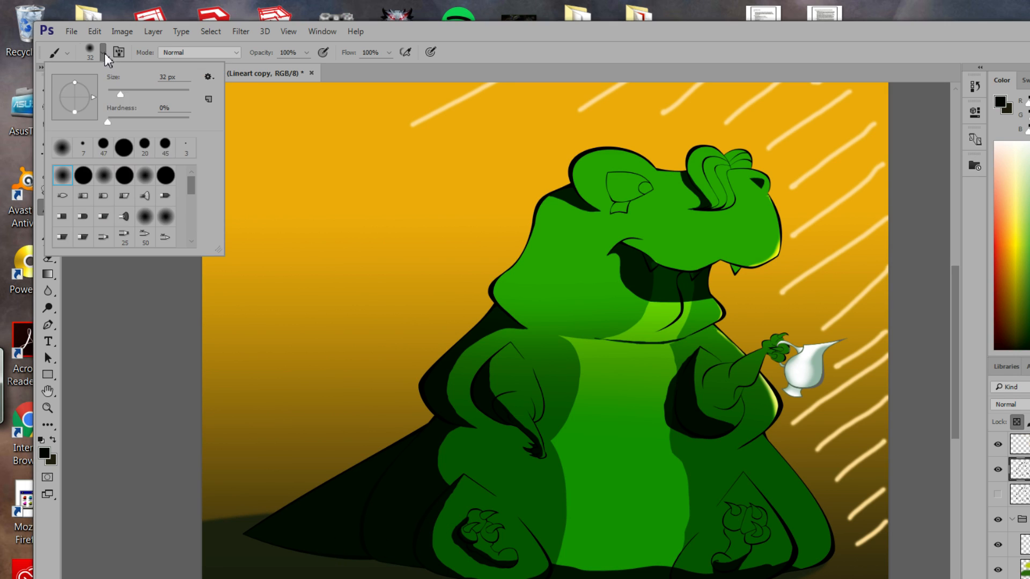
left_click_drag(121, 91, 155, 94)
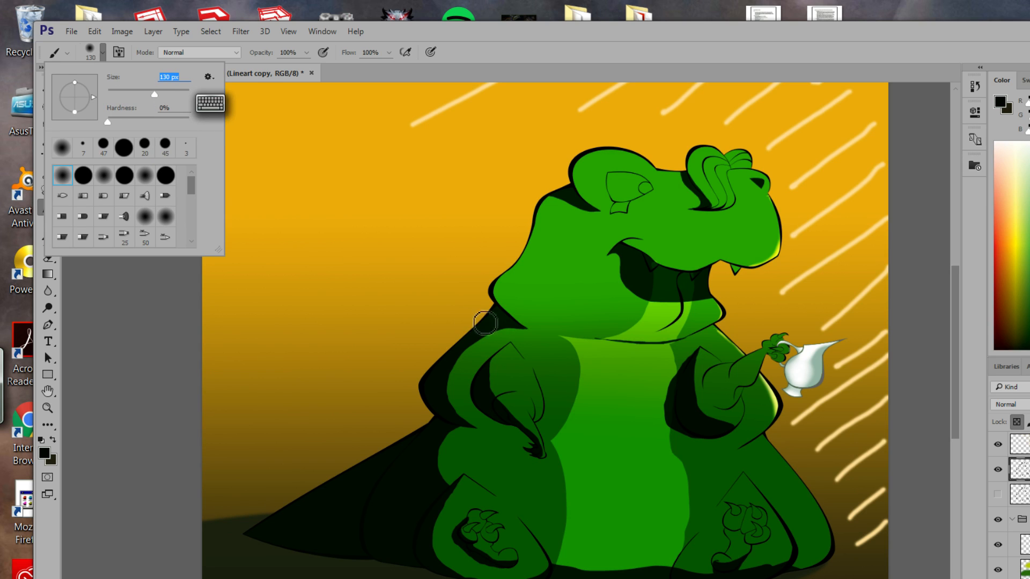
left_click(485, 323)
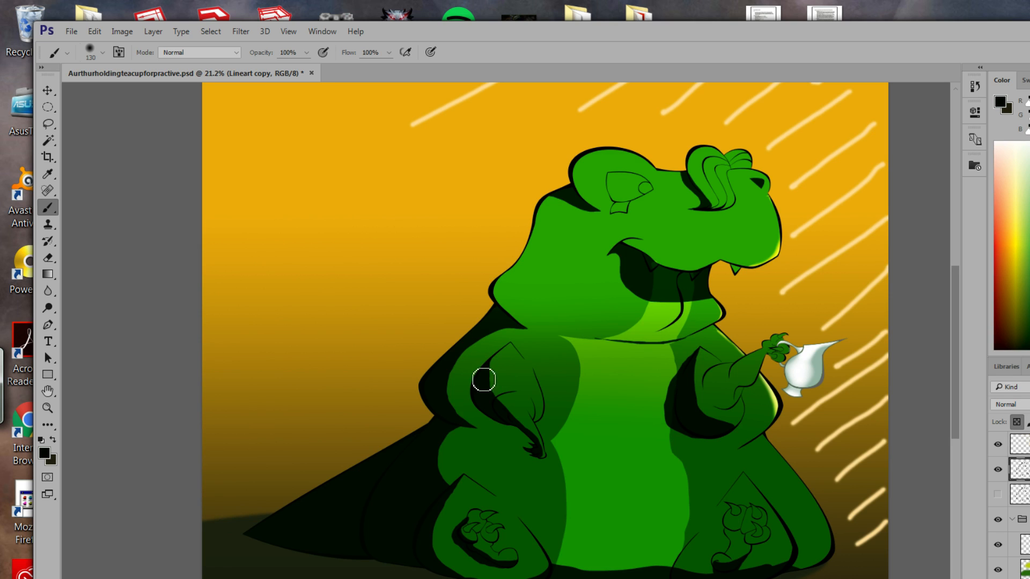
mouse_move(484, 380)
left_mouse_down()
mouse_move(485, 412)
mouse_move(540, 461)
left_mouse_up()
left_click(50, 175)
left_click(728, 465)
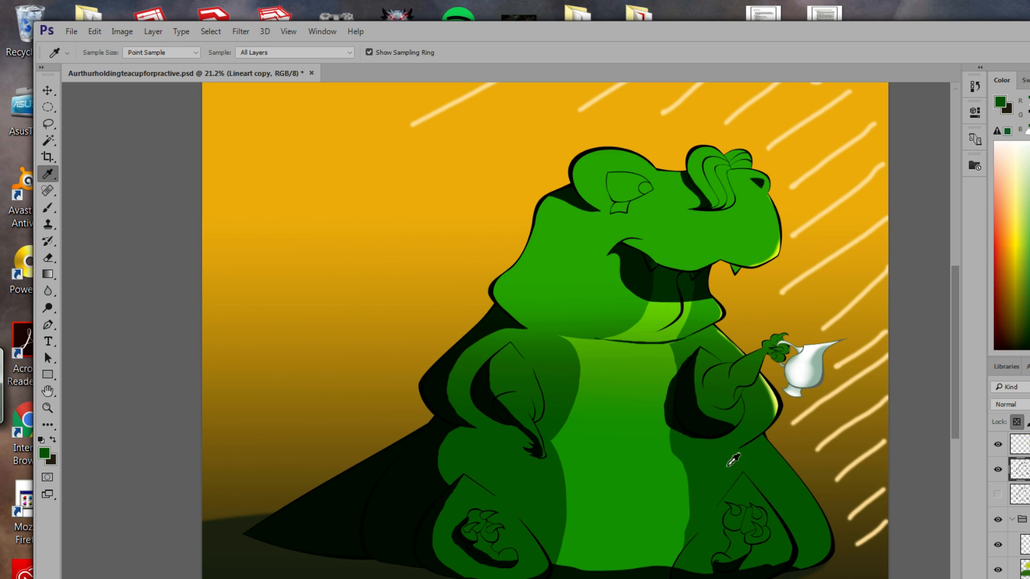
left_click(44, 453)
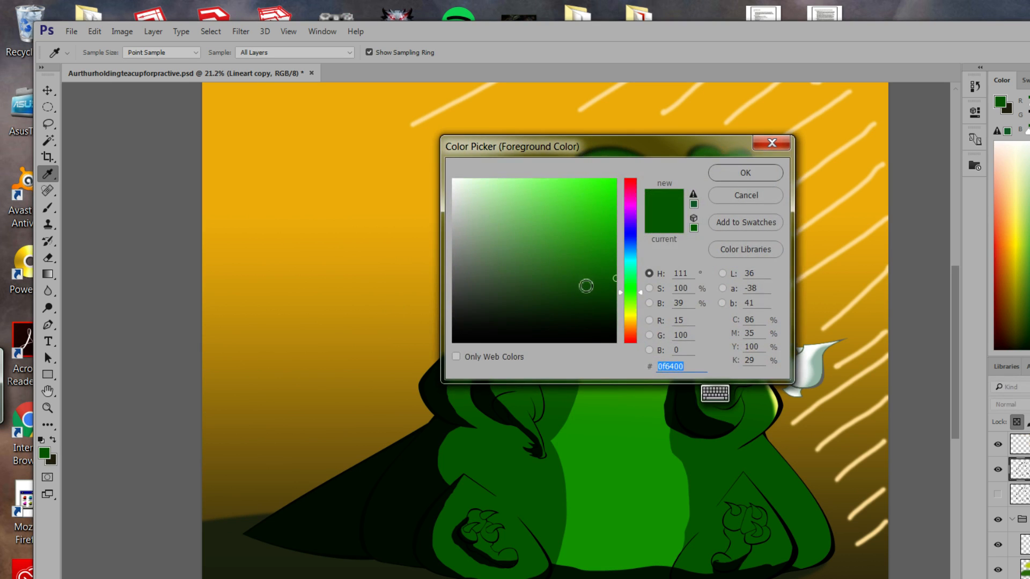
mouse_move(586, 285)
left_mouse_down()
mouse_move(612, 284)
mouse_move(613, 303)
left_mouse_up()
left_click(741, 172)
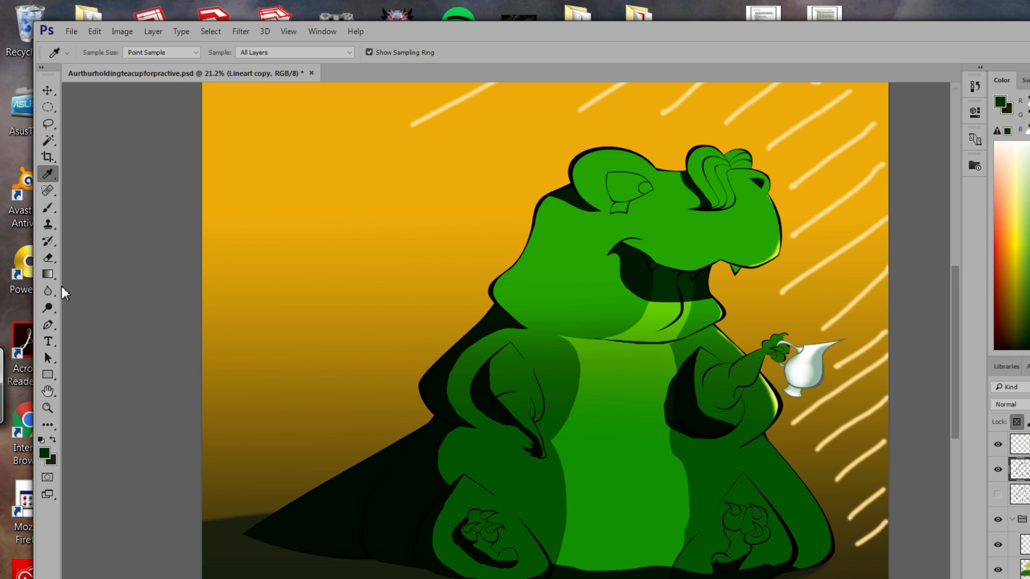
left_click(47, 208)
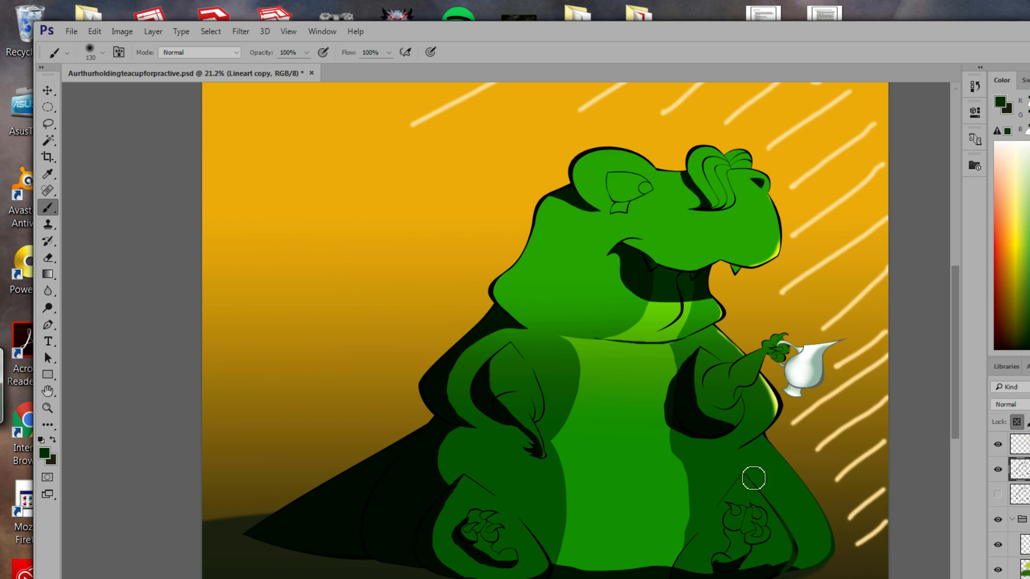
mouse_move(780, 567)
left_mouse_down()
mouse_move(775, 526)
mouse_move(726, 563)
mouse_move(734, 519)
mouse_move(724, 538)
left_mouse_up()
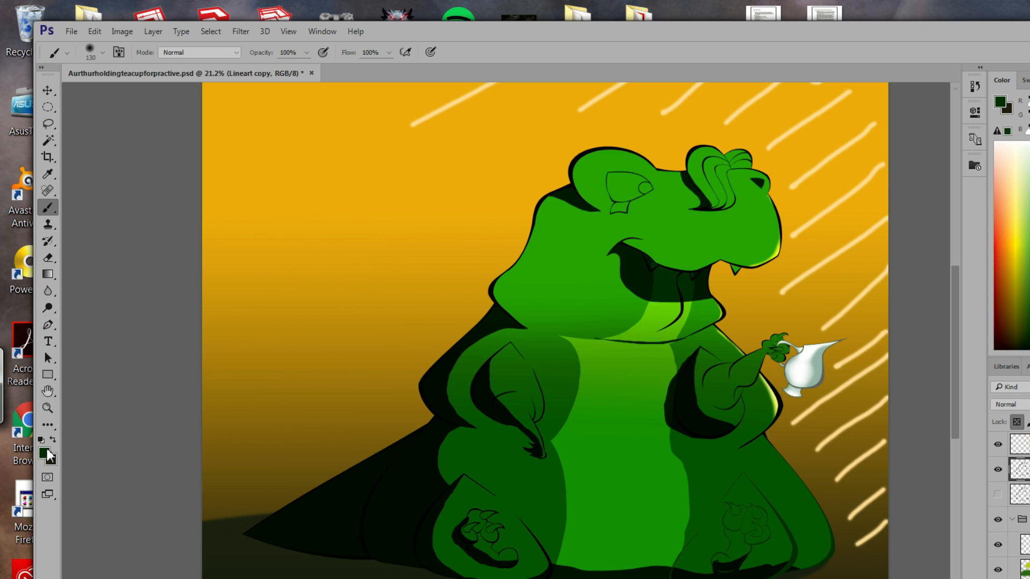
left_click(48, 173)
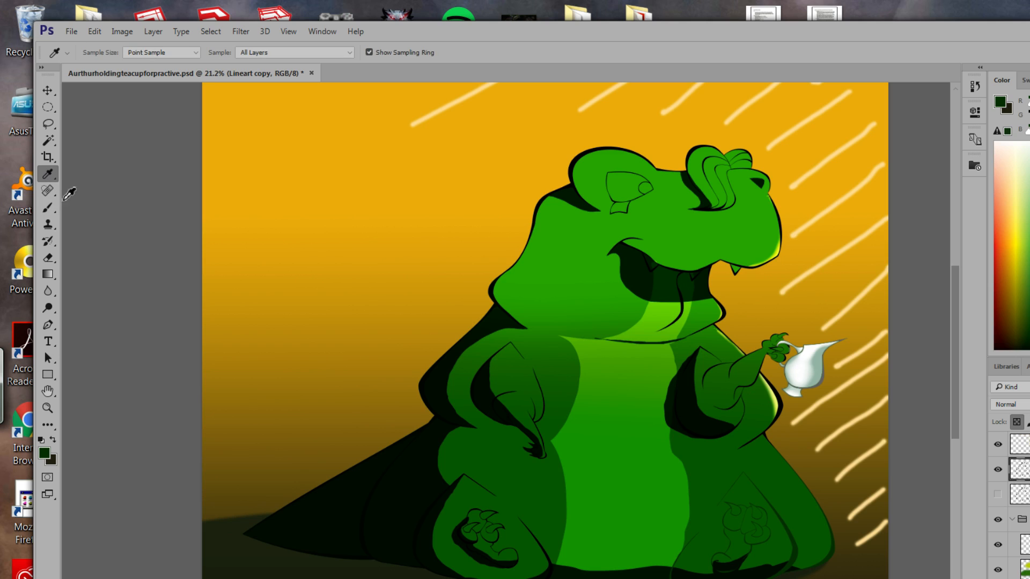
left_click(363, 525)
left_click(48, 208)
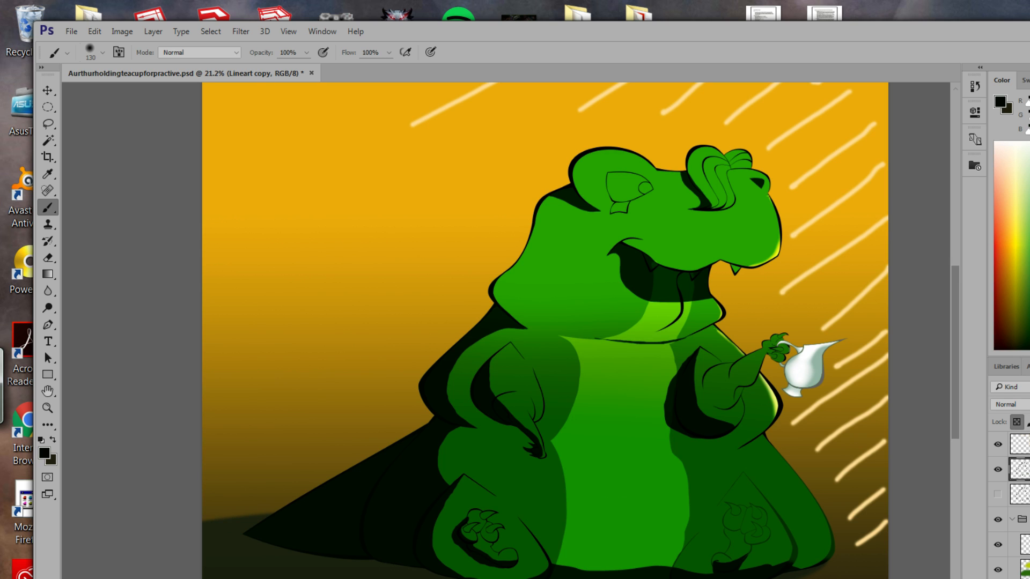
left_click(47, 451)
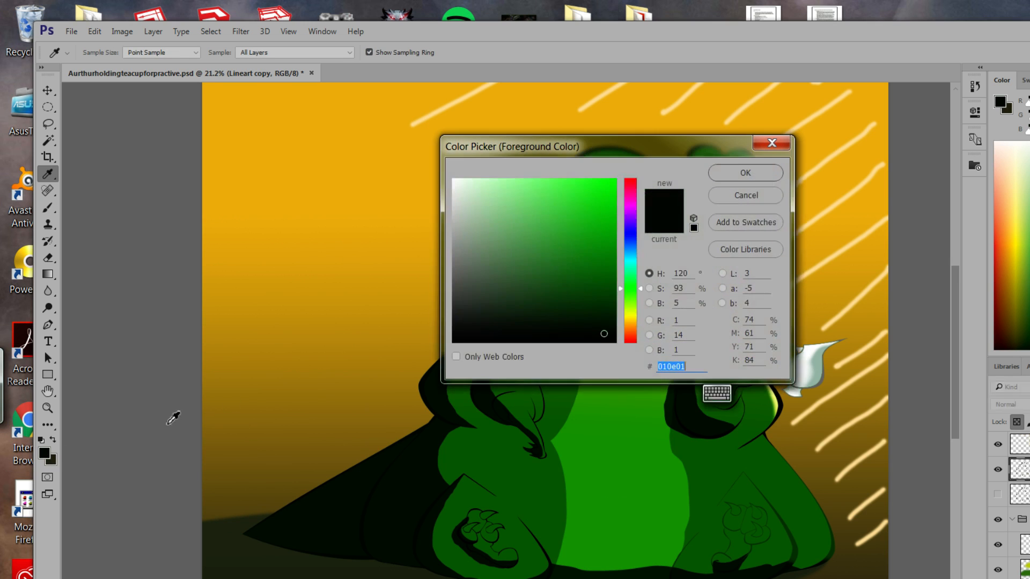
left_click(762, 175)
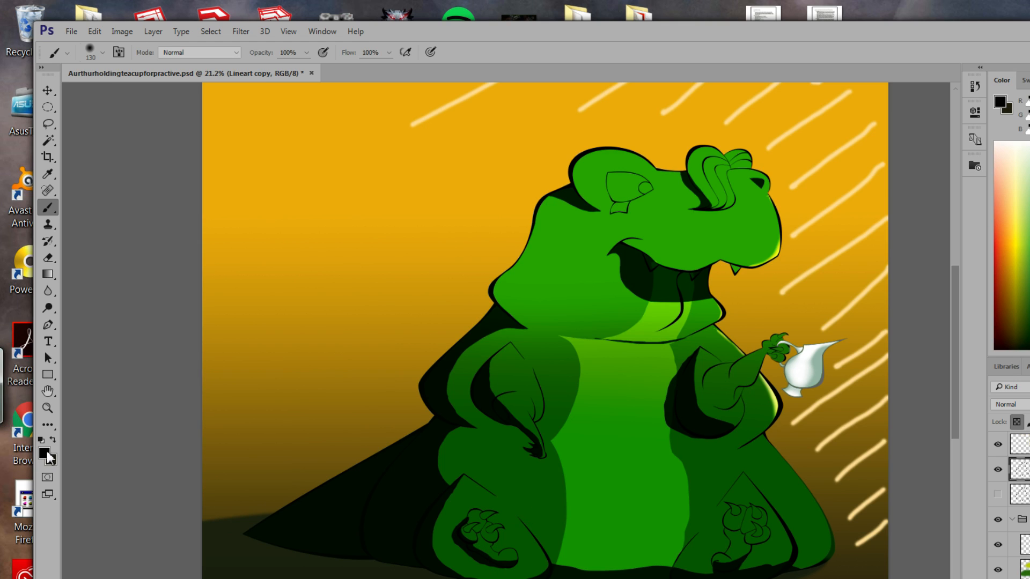
Set the foreground colour to dark green 192619.
left_click(44, 453)
mouse_move(531, 316)
left_mouse_down()
mouse_move(545, 336)
mouse_move(501, 311)
mouse_move(537, 299)
left_mouse_up()
left_click(745, 171)
Repaint the tail, left body and neck outlines dark green, undoing one bad tail stroke.
left_click_drag(427, 431, 374, 491)
mouse_move(407, 449)
left_mouse_down()
mouse_move(228, 535)
mouse_move(365, 471)
mouse_move(259, 537)
left_mouse_up()
mouse_move(345, 544)
left_mouse_down()
mouse_move(291, 558)
mouse_move(273, 547)
mouse_move(373, 514)
left_mouse_up()
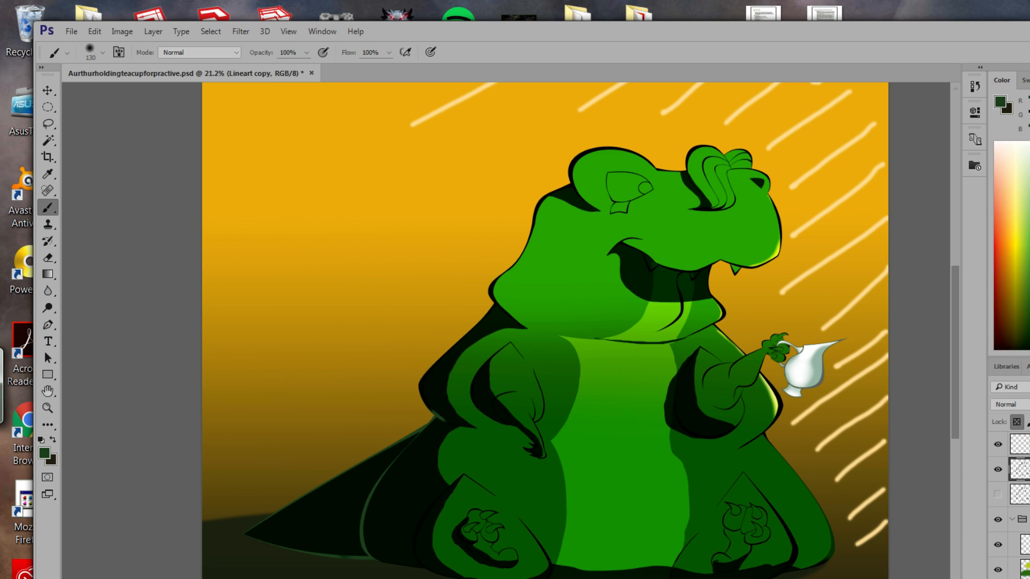
key("ctrl+alt+z")
key("ctrl+alt+z")
key("ctrl+alt+z")
key("ctrl+alt+z")
key("ctrl+alt+z")
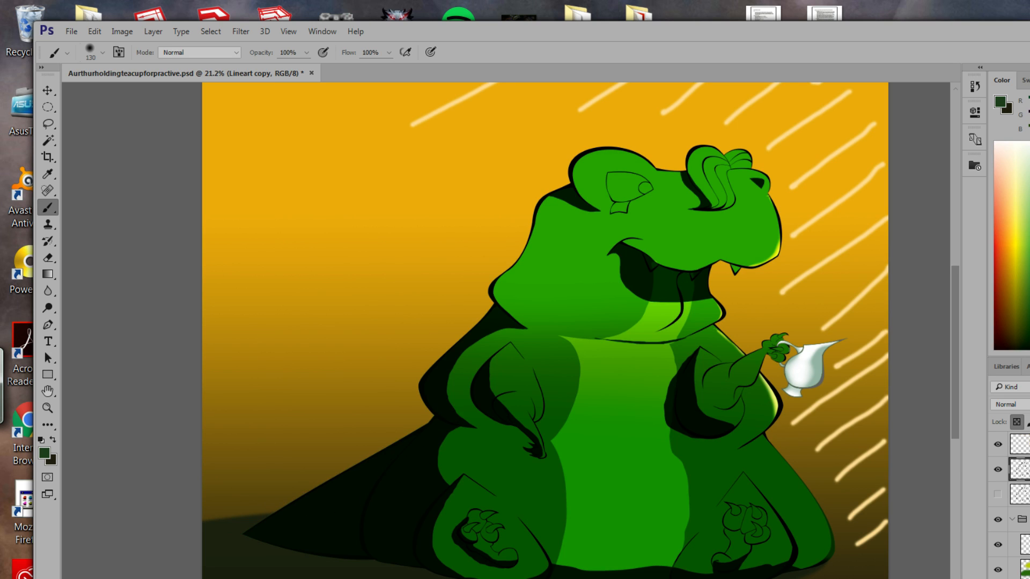
left_click_drag(437, 423, 301, 499)
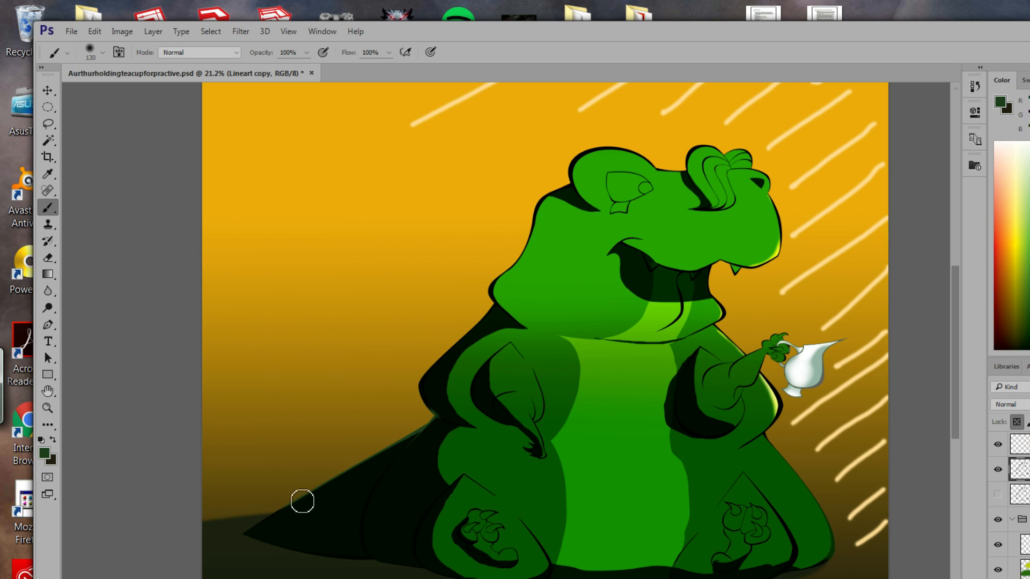
mouse_move(442, 423)
left_mouse_down()
mouse_move(415, 385)
mouse_move(431, 367)
mouse_move(423, 368)
left_mouse_up()
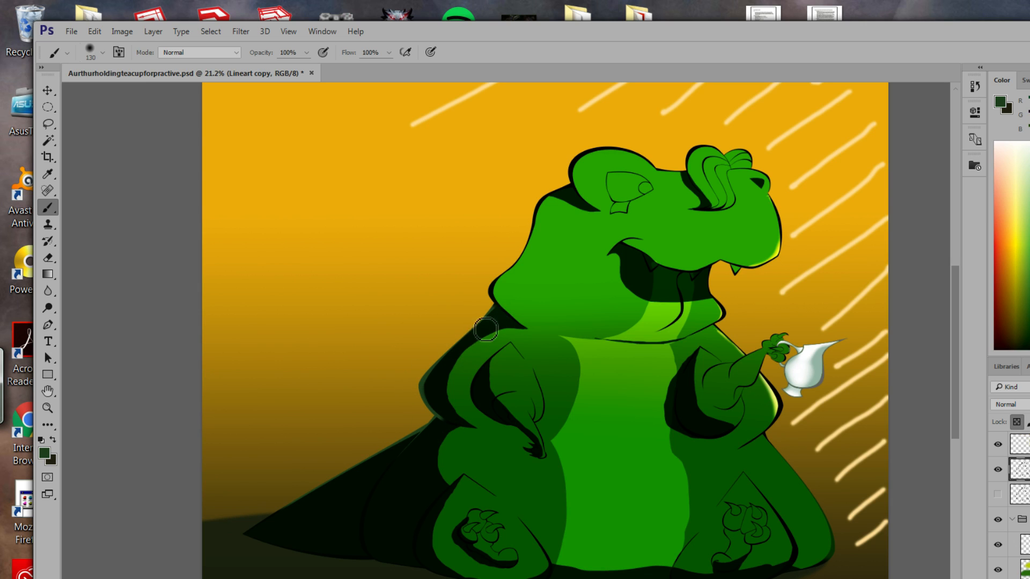
left_click_drag(496, 285, 504, 276)
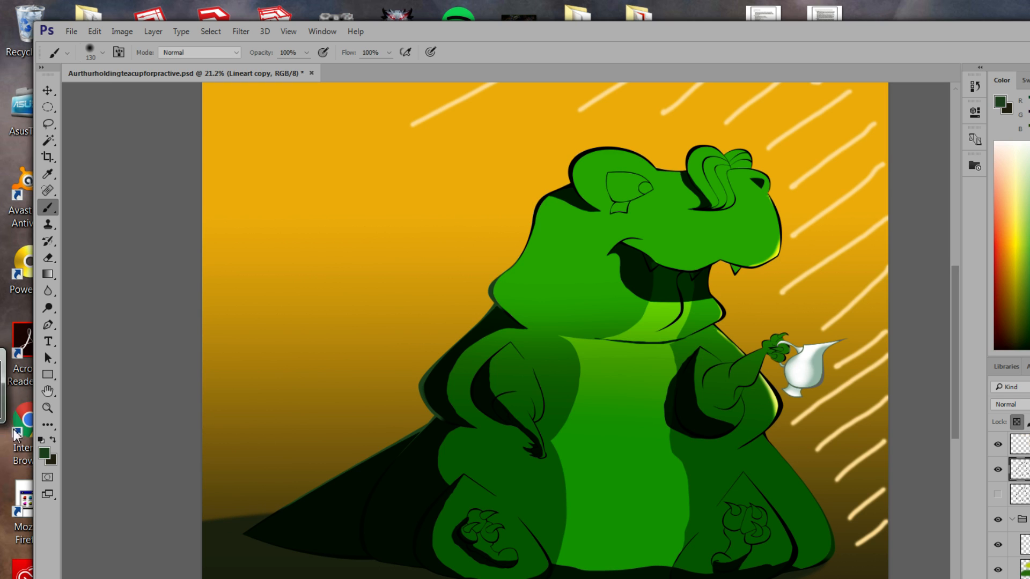
Set the foreground colour to bright green 19a700 for the Brush.
left_click(44, 454)
left_click(726, 454)
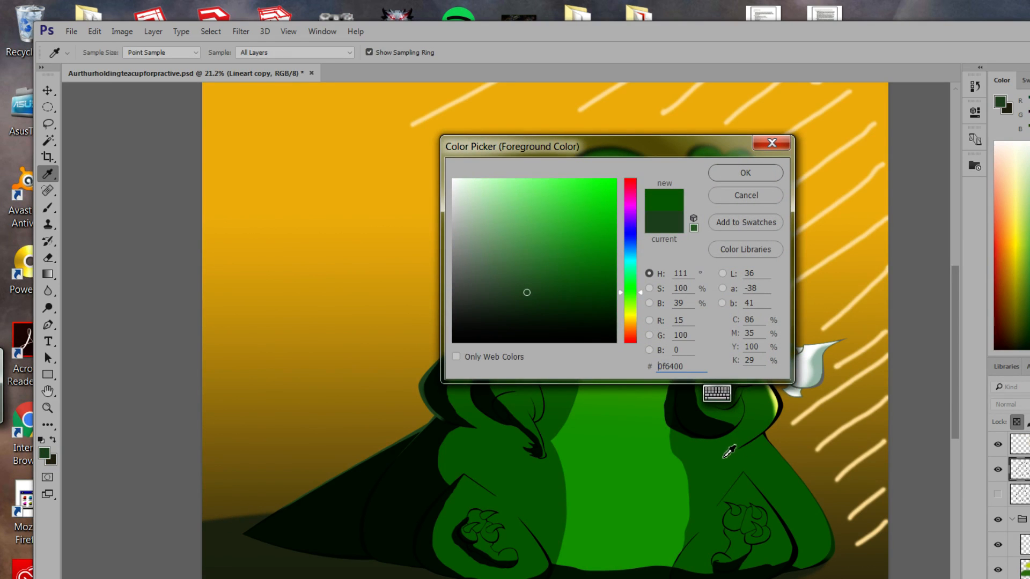
left_click_drag(609, 273, 633, 235)
left_click(760, 170)
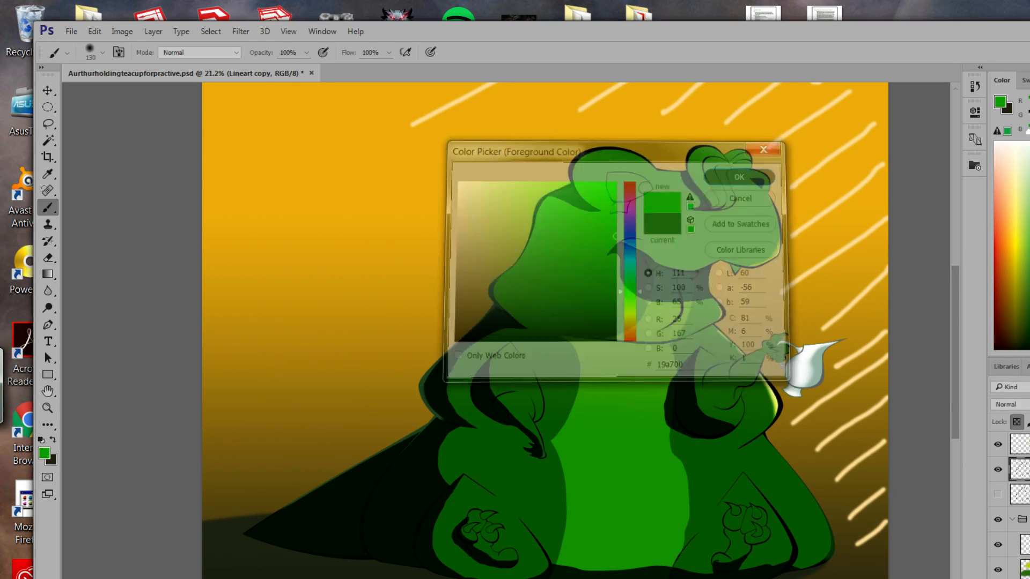
key("b")
Paint green over the line art below the teapot and on the leg, undoing snout, tuft and claw strokes.
mouse_move(785, 425)
left_mouse_down()
mouse_move(751, 454)
mouse_move(770, 435)
mouse_move(830, 516)
left_mouse_up()
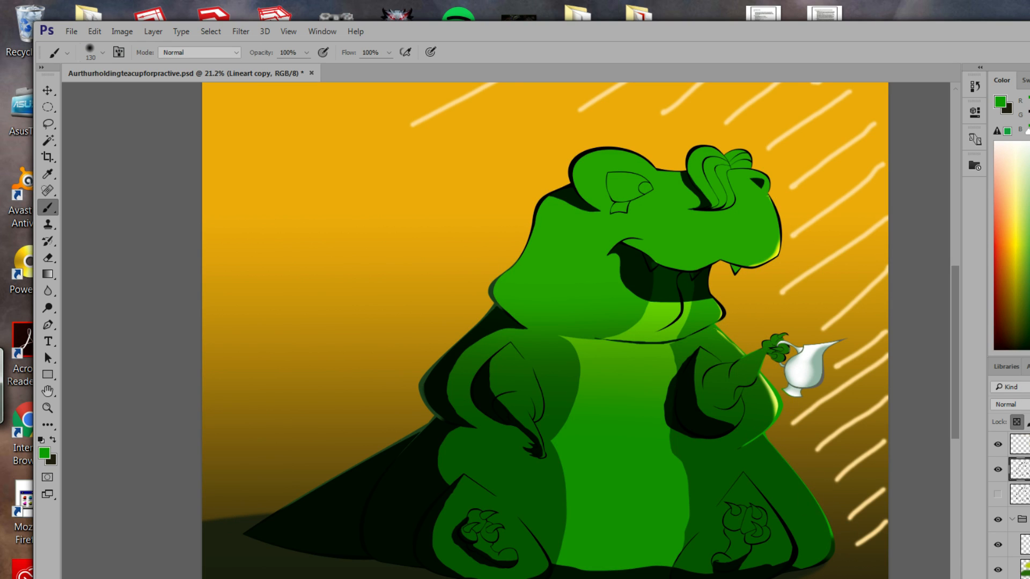
mouse_move(744, 476)
left_mouse_down()
mouse_move(758, 492)
mouse_move(740, 492)
mouse_move(768, 518)
left_mouse_up()
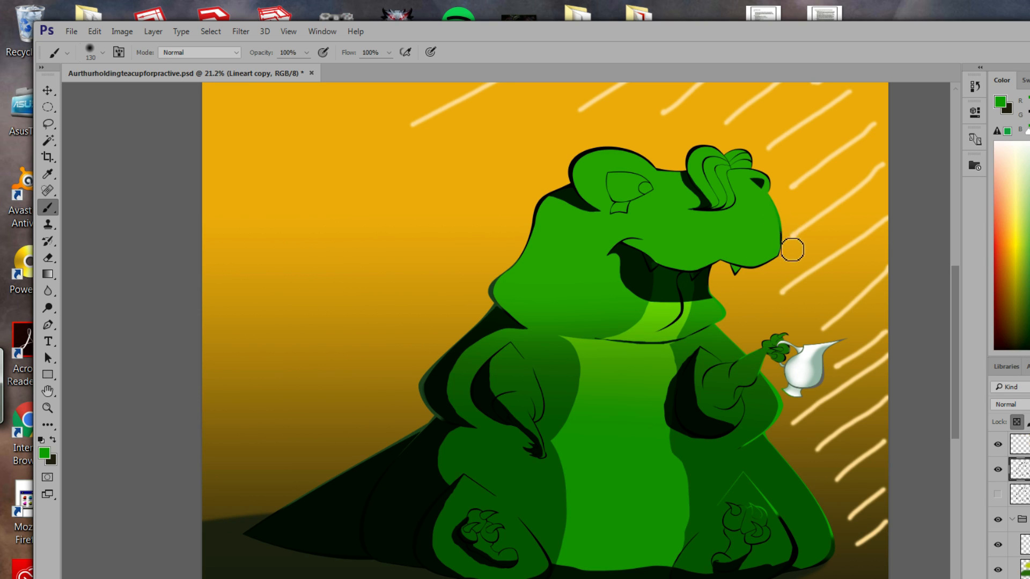
left_click_drag(768, 170, 726, 159)
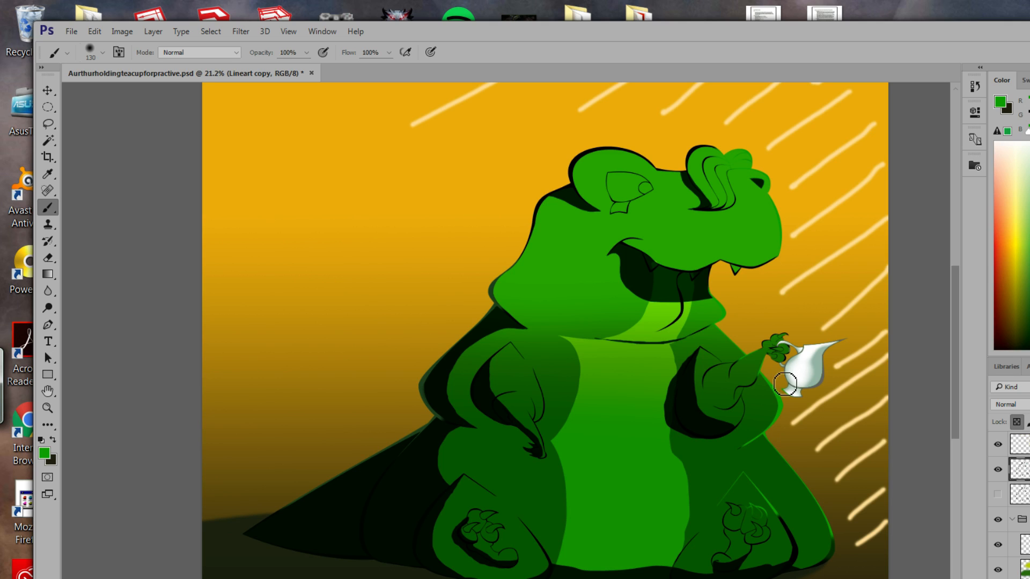
key("ctrl+z")
key("ctrl+z")
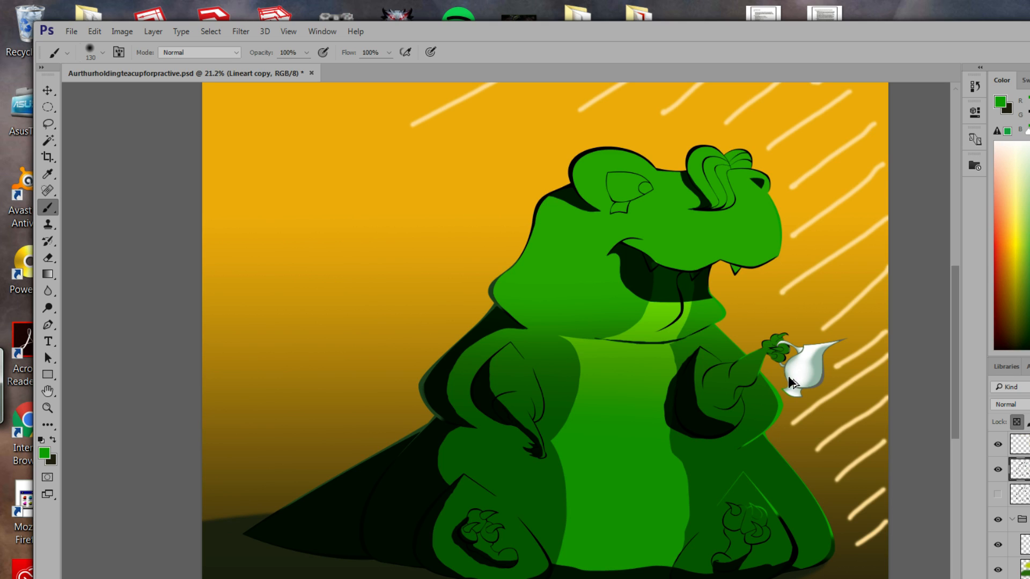
key("ctrl+z")
mouse_move(959, 417)
left_mouse_down()
mouse_move(965, 396)
mouse_move(959, 437)
left_mouse_up()
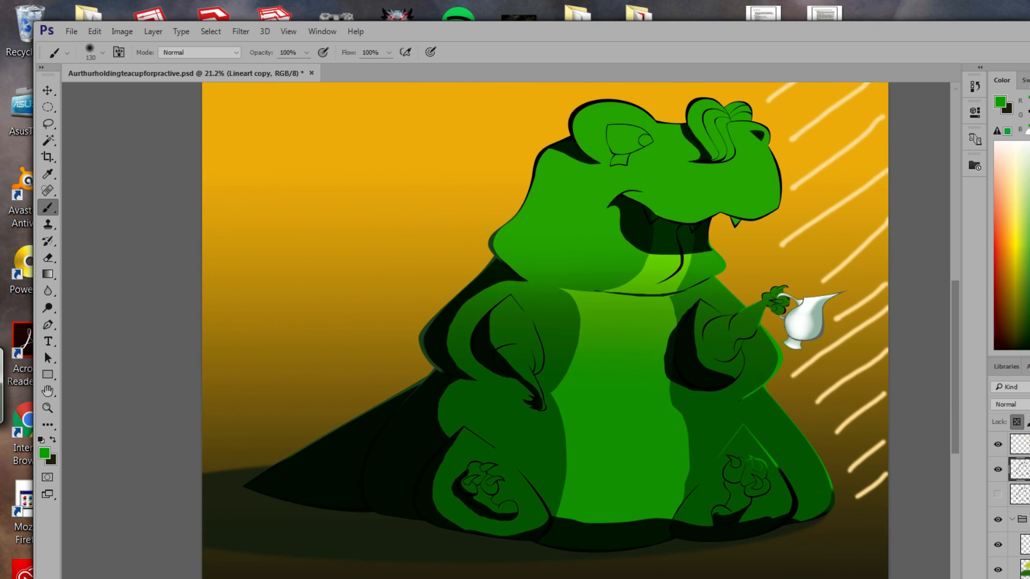
mouse_move(735, 482)
left_mouse_down()
mouse_move(755, 469)
mouse_move(747, 461)
left_mouse_up()
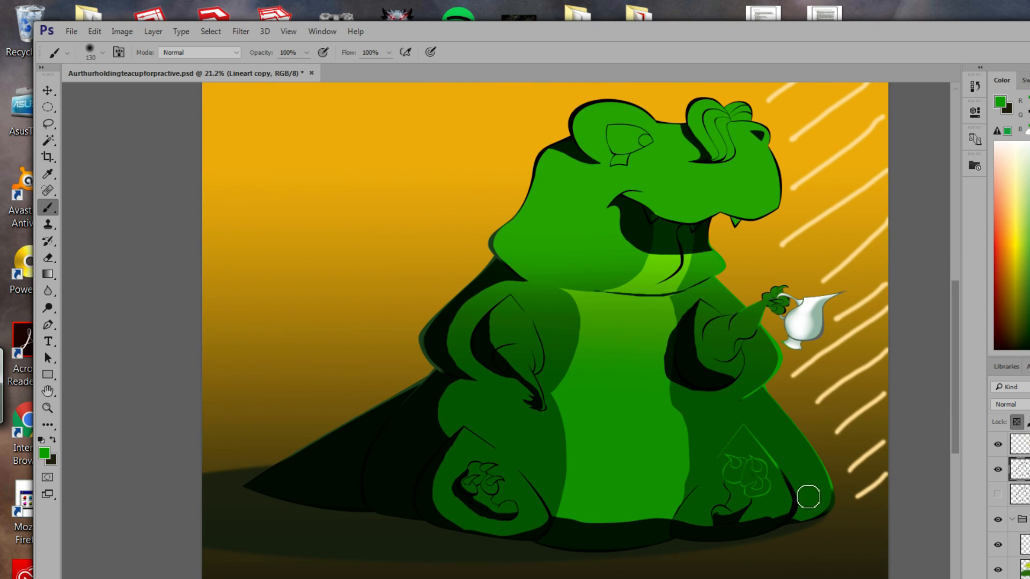
key("ctrl+z")
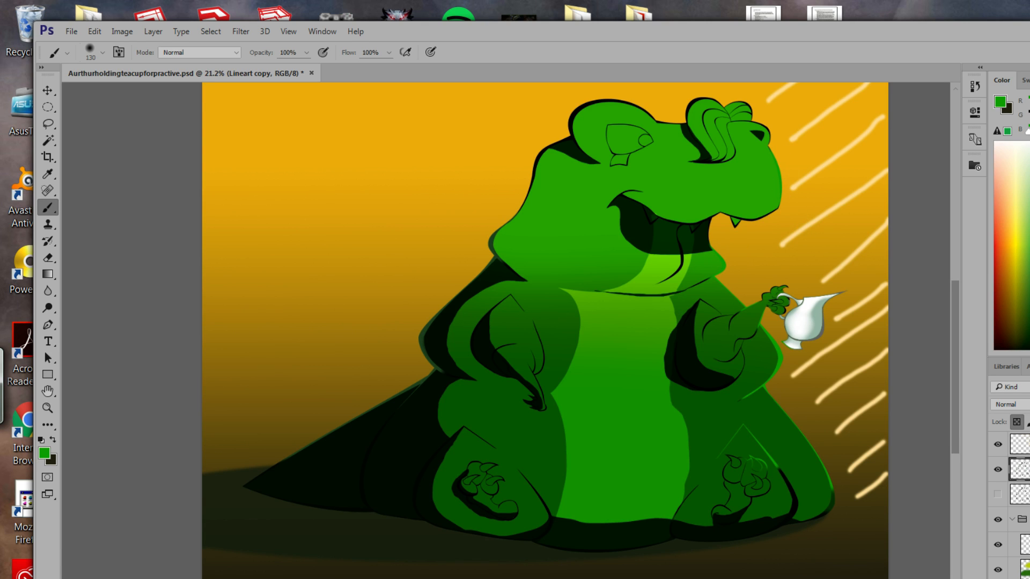
Switch to brighter green 3acd20 and try it on the snout line art, then undo.
left_click(46, 456)
left_click(591, 211)
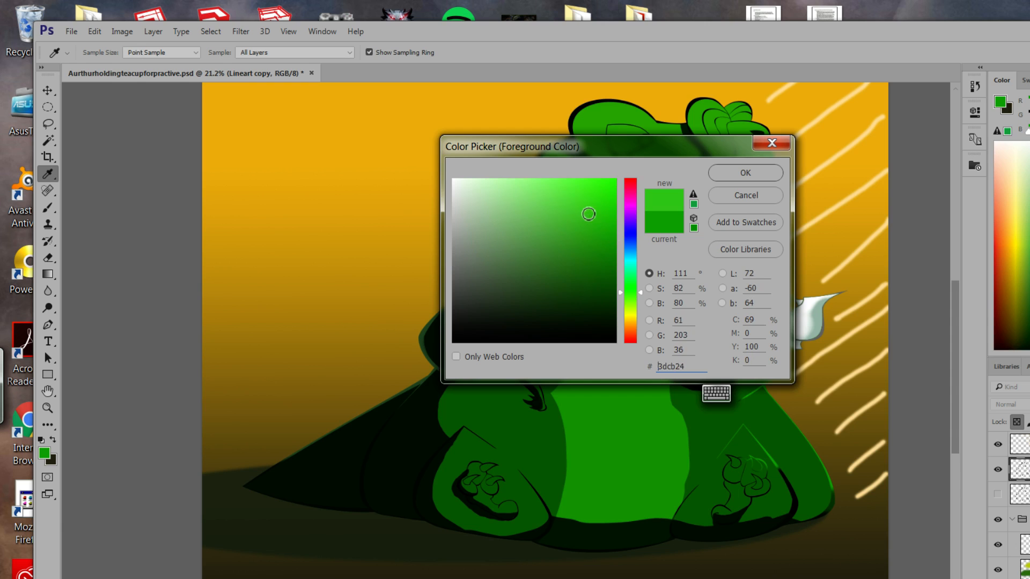
left_click(745, 173)
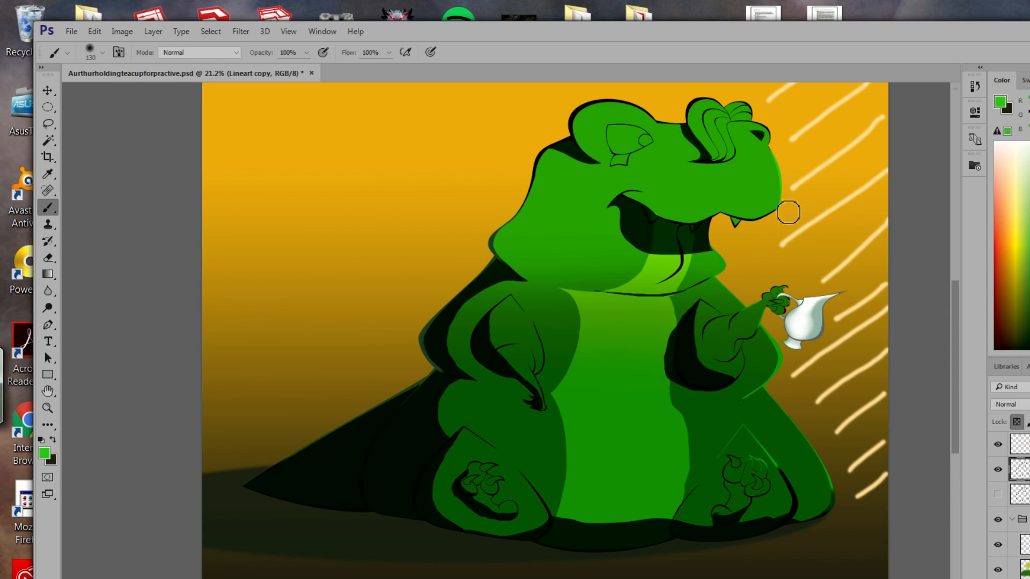
mouse_move(779, 169)
left_mouse_down()
mouse_move(781, 151)
mouse_move(755, 143)
left_mouse_up()
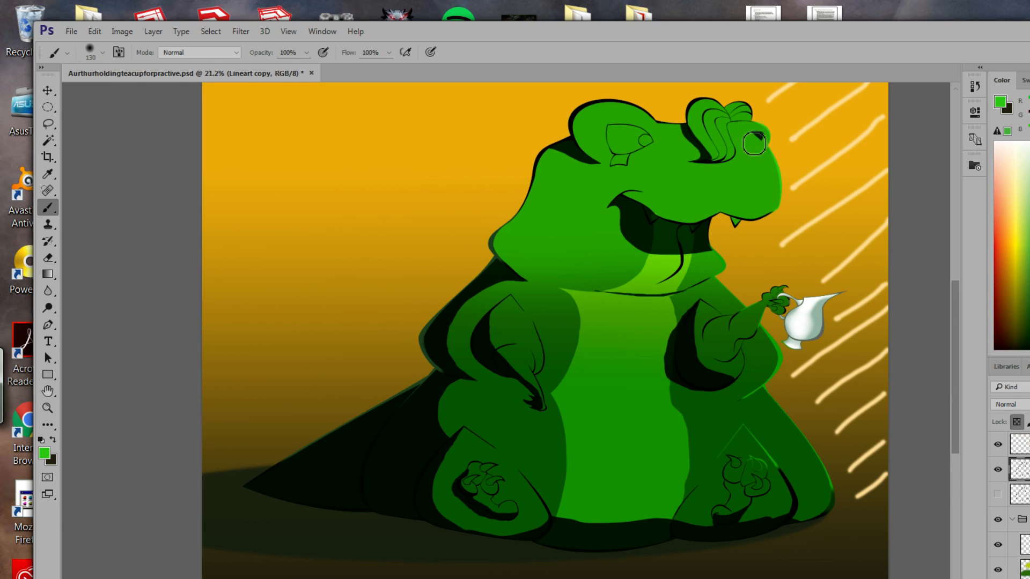
key("ctrl+z")
Start picking a pale yellow foreground colour around c3cd20.
left_click(43, 455)
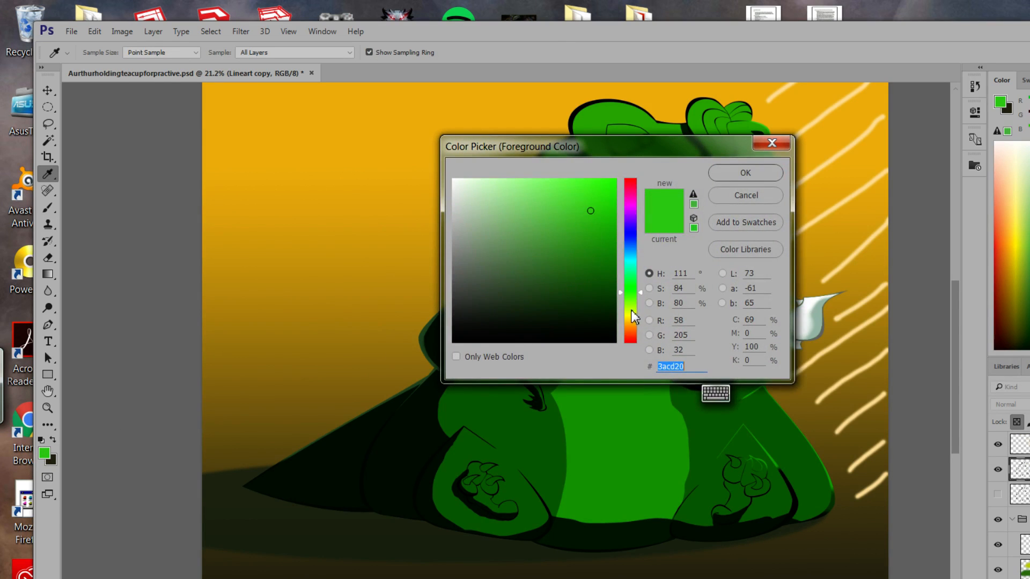
left_click(630, 317)
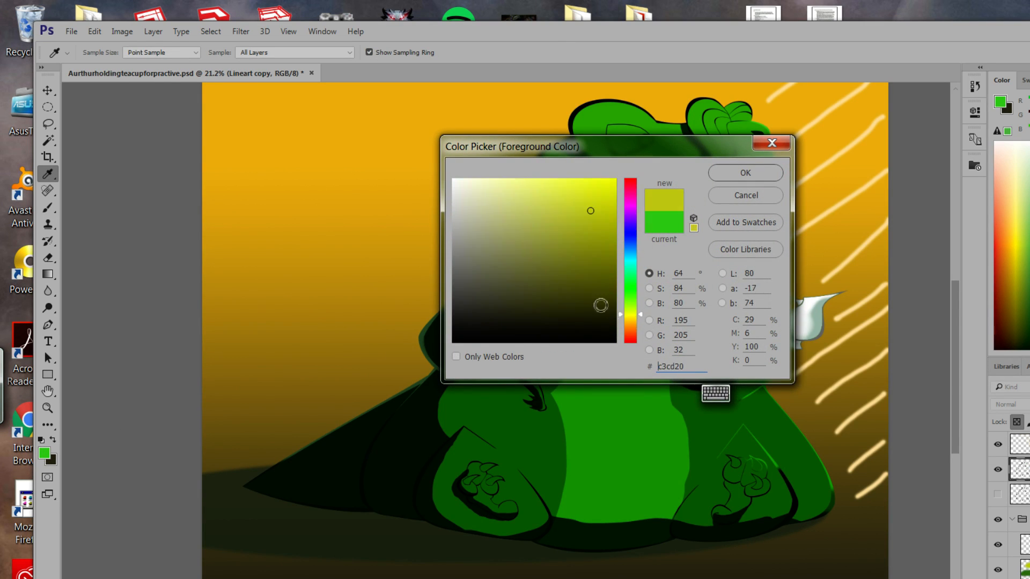
left_click_drag(534, 202, 522, 179)
Paint the head tuft line art pale yellow, then make the flat colour layer active.
left_click(745, 173)
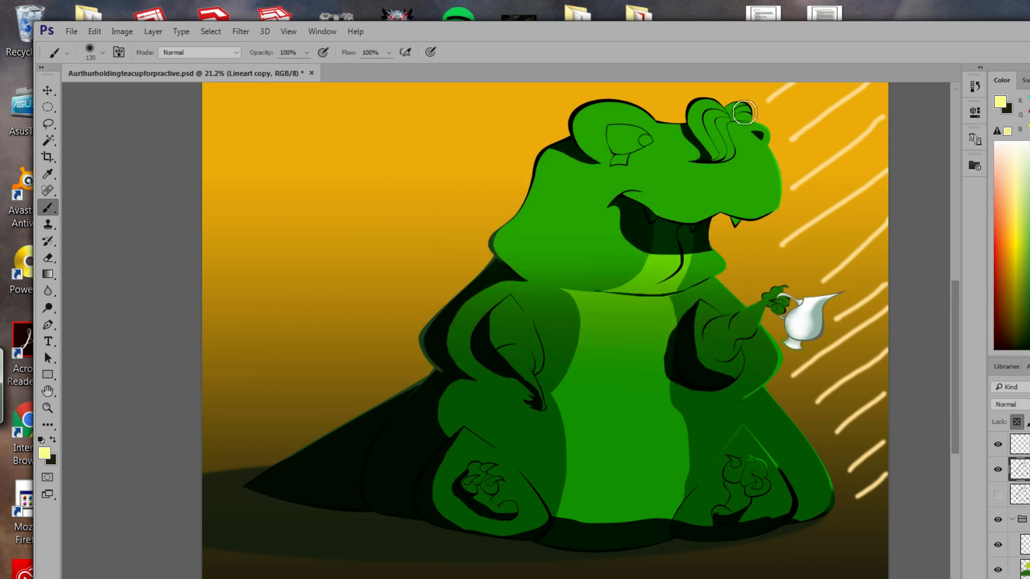
mouse_move(744, 113)
left_mouse_down()
mouse_move(721, 116)
mouse_move(764, 111)
mouse_move(698, 114)
mouse_move(715, 100)
mouse_move(699, 125)
mouse_move(710, 141)
mouse_move(734, 140)
mouse_move(724, 123)
mouse_move(735, 148)
mouse_move(709, 157)
mouse_move(703, 126)
left_mouse_up()
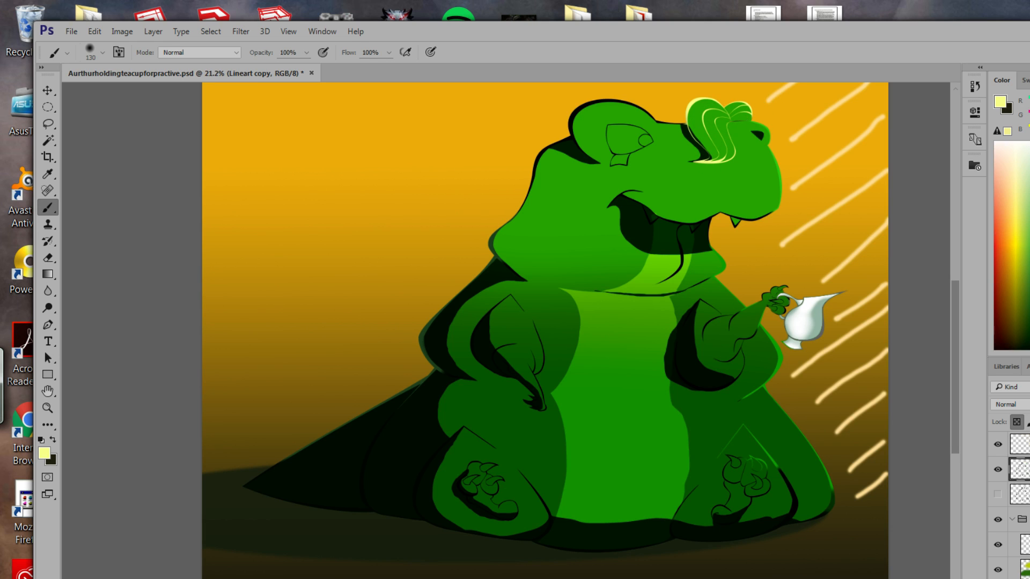
left_click(48, 123)
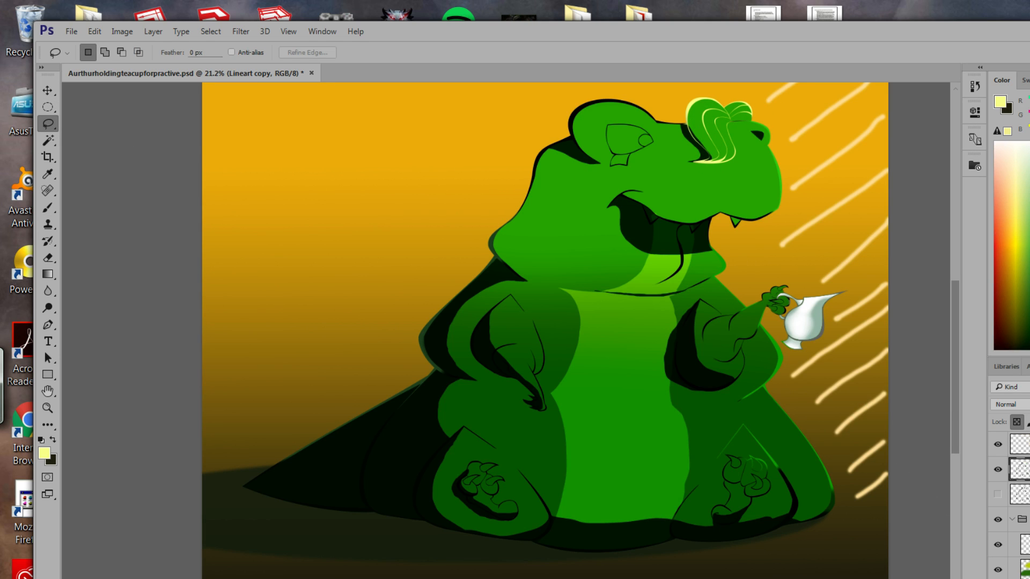
scroll(1020, 509, "down", 3)
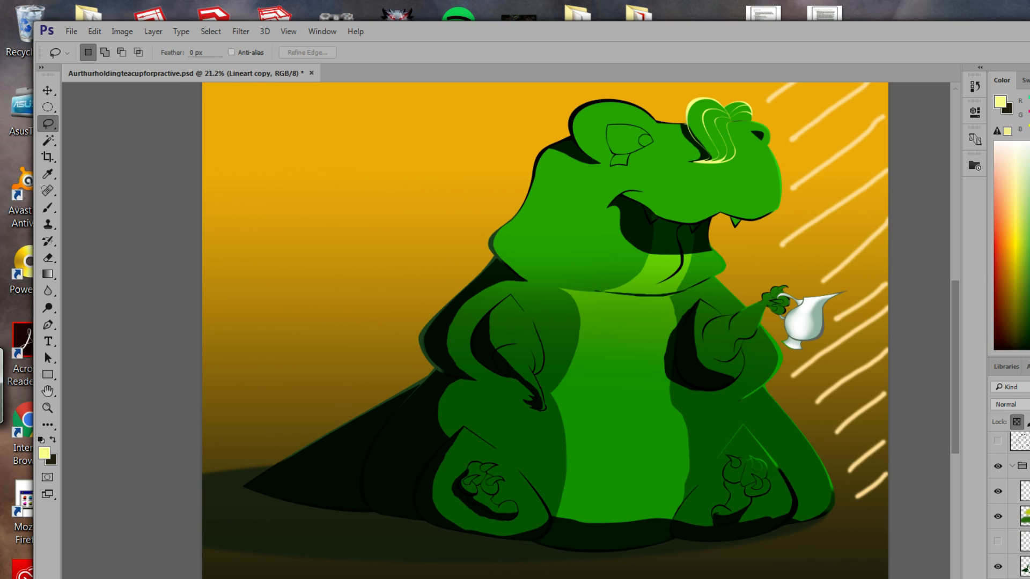
left_click(1026, 539)
left_click(1026, 574)
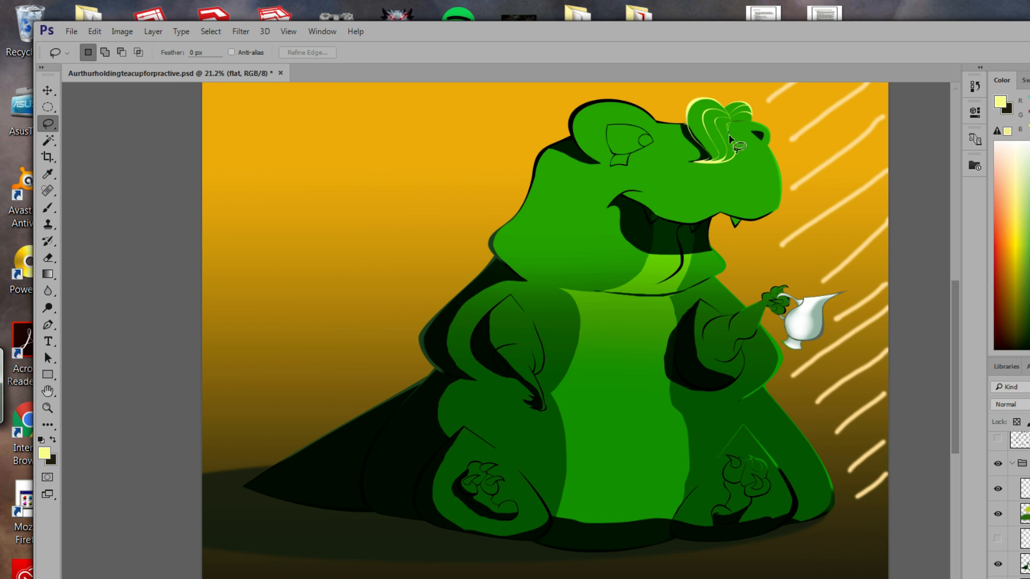
Try Lasso and Magic Wand selections on the dinosaur's flat colour, clearing each one.
left_click_drag(738, 154, 737, 156)
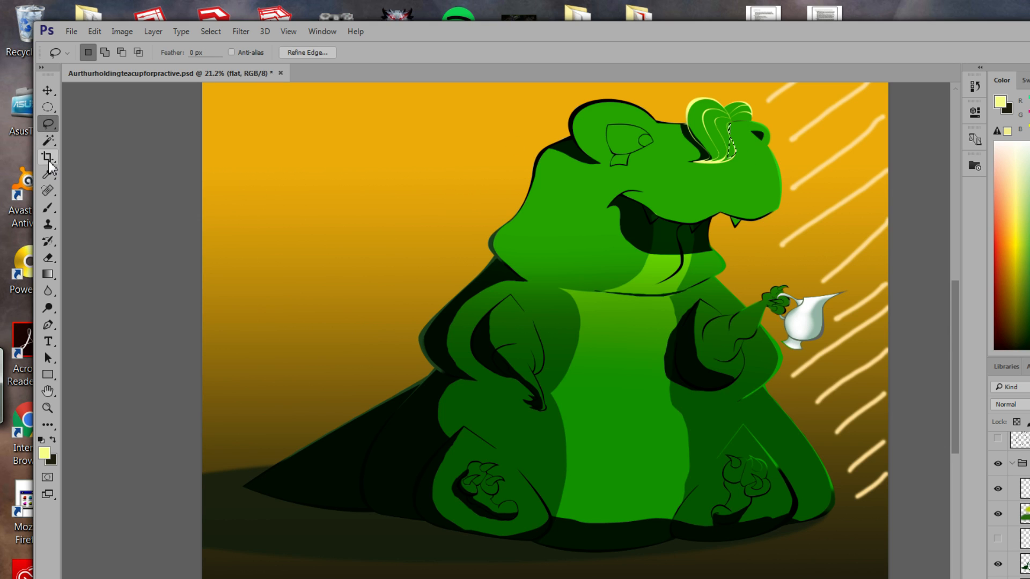
left_click(48, 141)
left_click(730, 142)
left_click(709, 150)
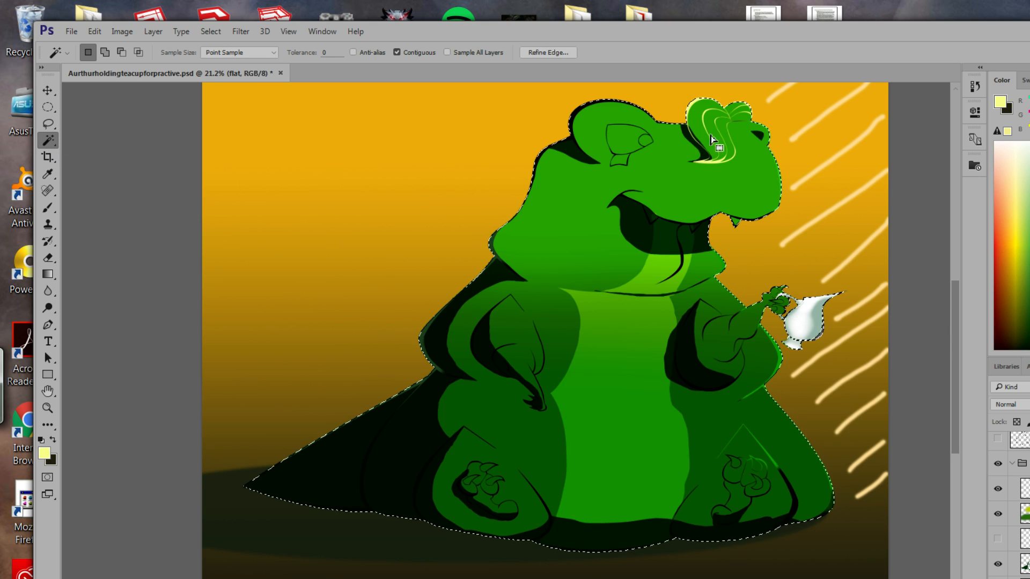
left_click(397, 52)
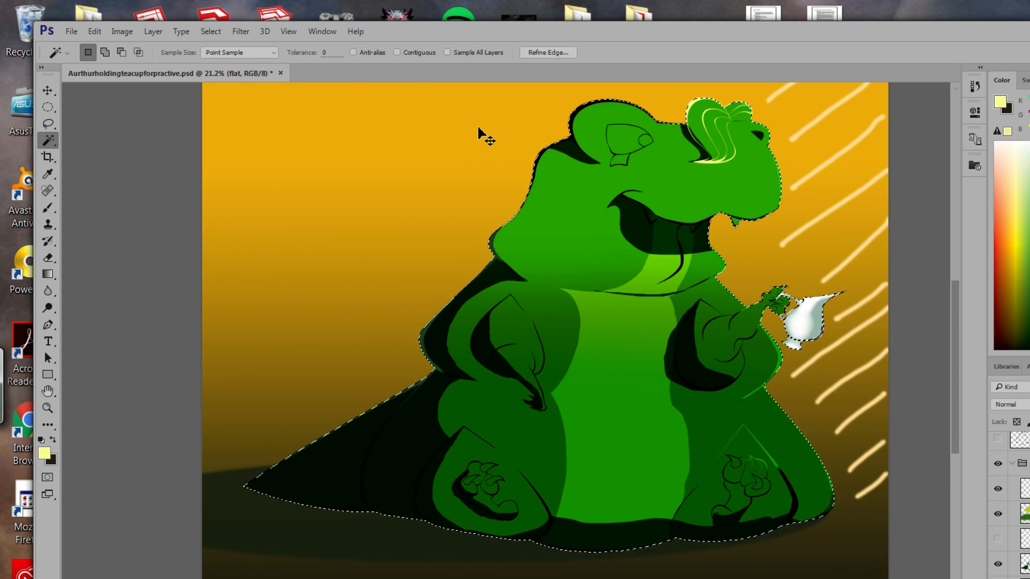
key("ctrl+d")
left_click(725, 155)
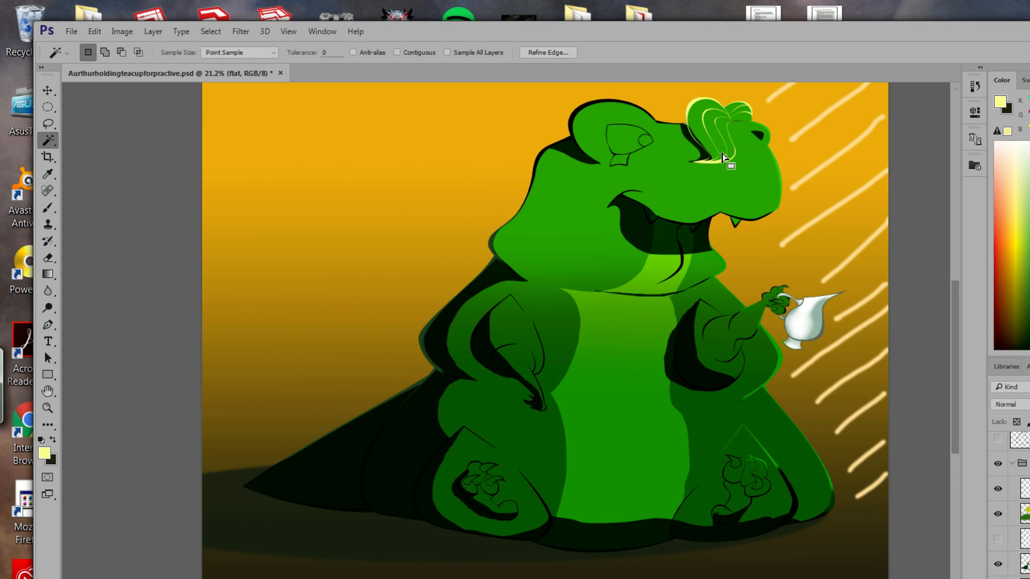
key("ctrl+d")
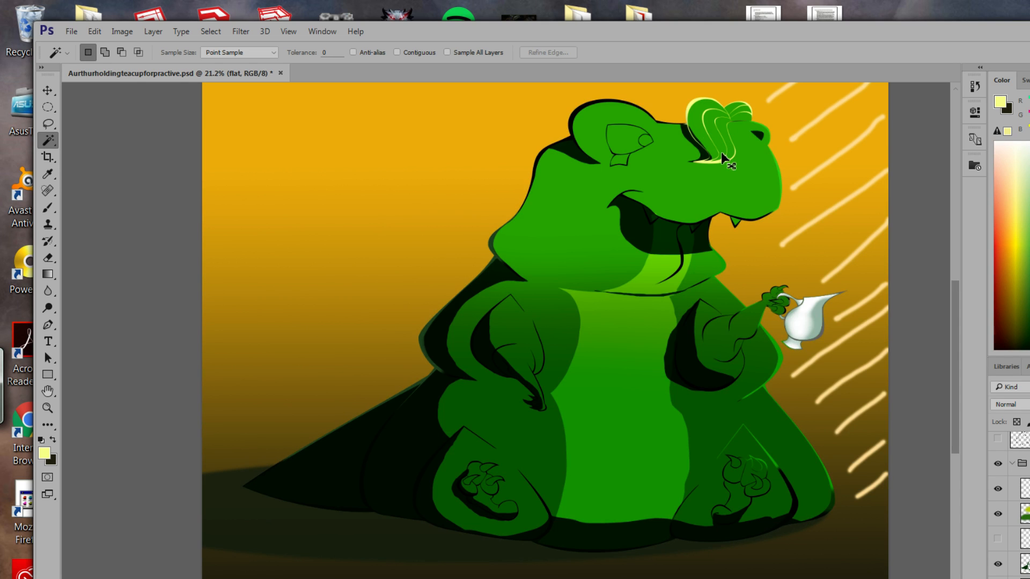
Trace a Lasso selection around the head tuft.
left_click(48, 123)
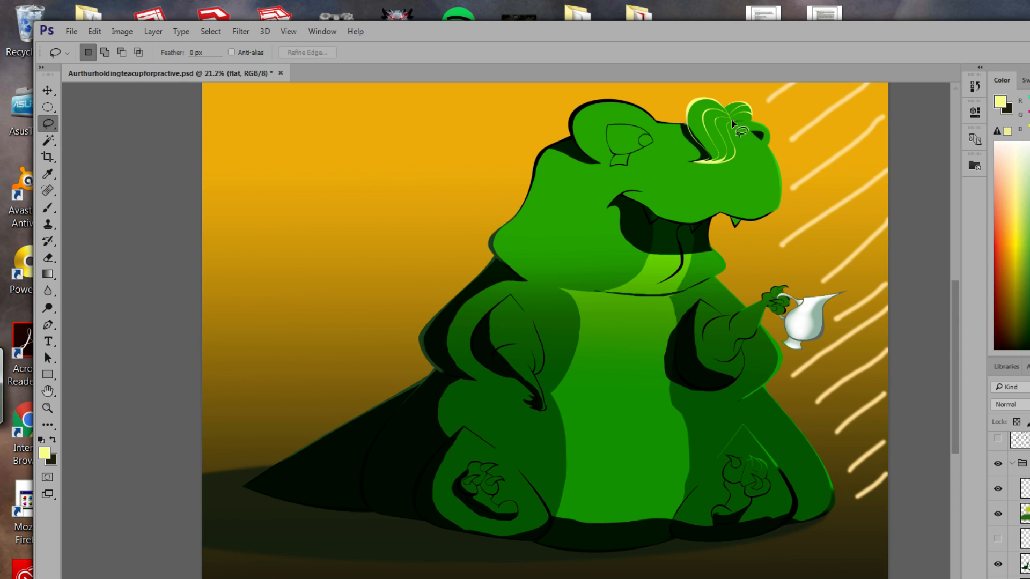
mouse_move(730, 143)
left_mouse_down()
mouse_move(699, 164)
mouse_move(709, 154)
mouse_move(688, 115)
mouse_move(699, 99)
mouse_move(757, 98)
mouse_move(756, 119)
mouse_move(729, 124)
mouse_move(707, 160)
mouse_move(677, 146)
left_mouse_up()
key("alt")
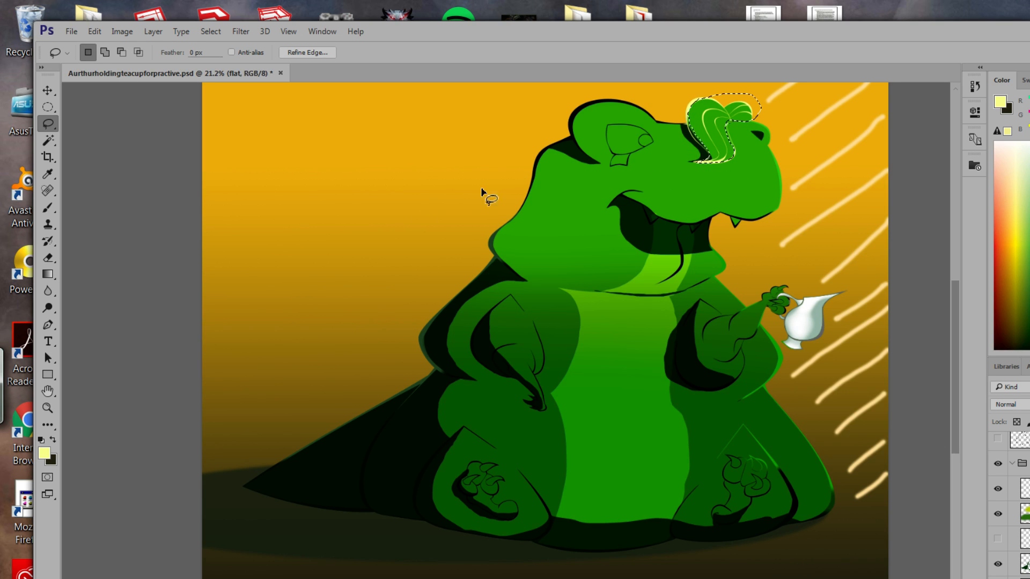
left_click(47, 208)
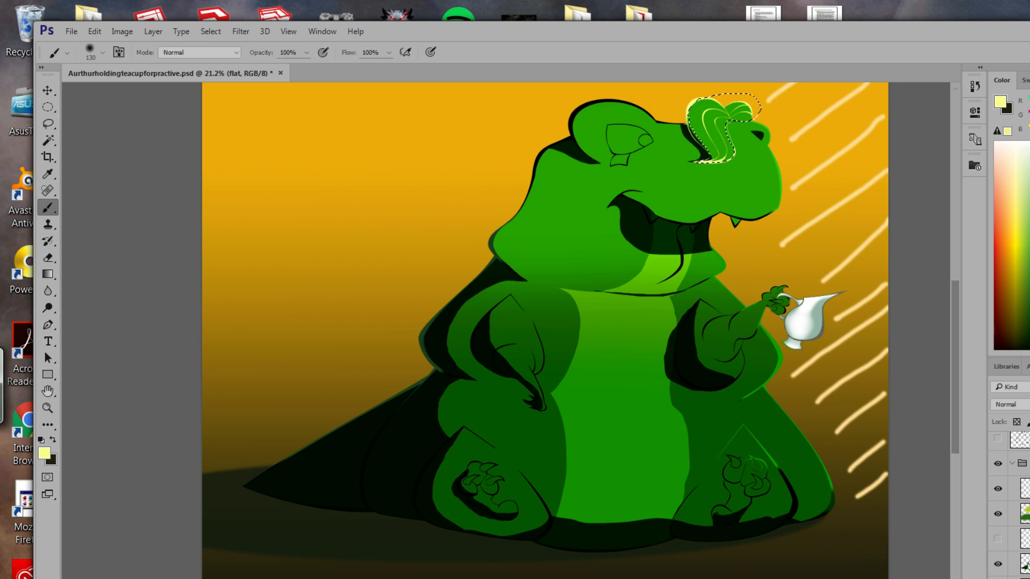
Try muted yellow inside the tuft selection, then clear that paint.
left_click(44, 454)
left_click_drag(519, 207, 514, 213)
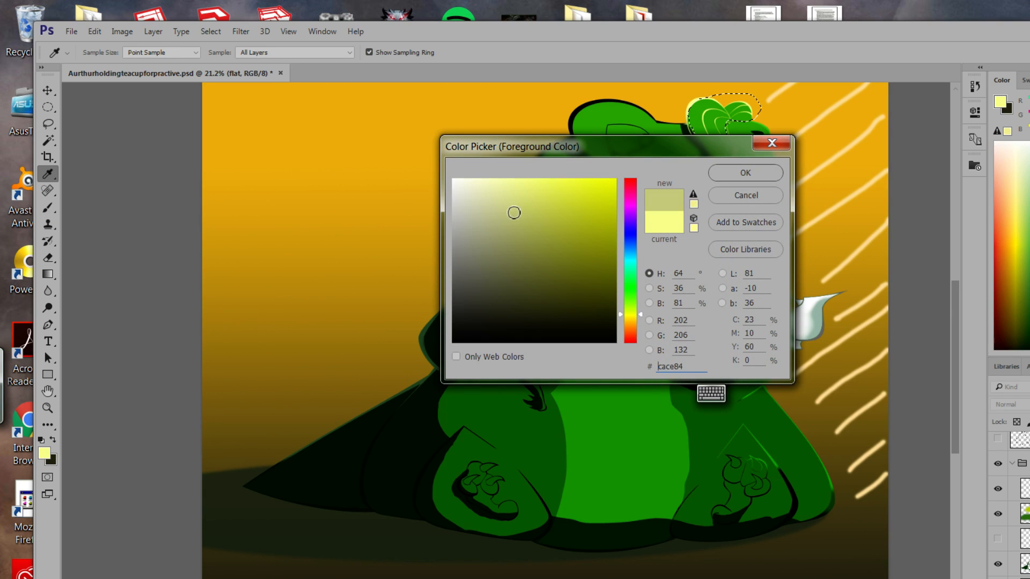
left_click(746, 173)
mouse_move(697, 126)
left_mouse_down()
mouse_move(733, 105)
mouse_move(709, 134)
mouse_move(710, 177)
mouse_move(736, 137)
left_mouse_up()
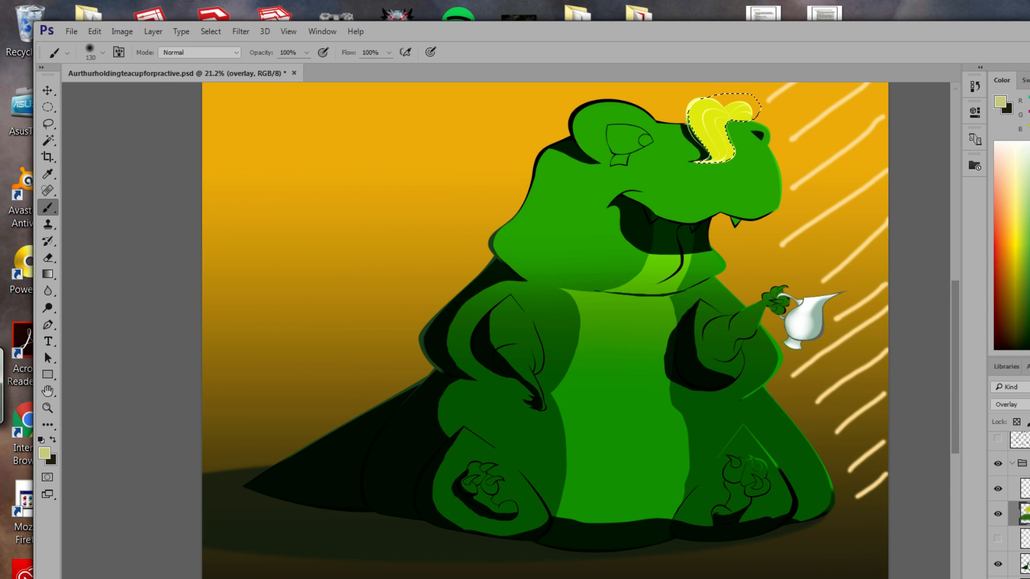
left_click(94, 31)
left_click(133, 202)
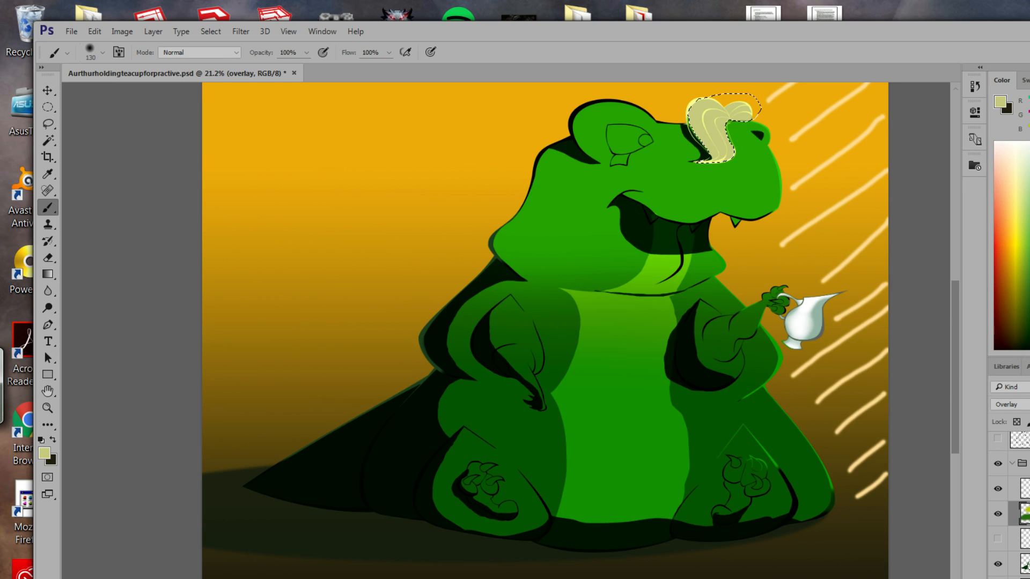
Fill the head tuft with pale cream faffae on the flat colour layer.
left_click(1026, 578)
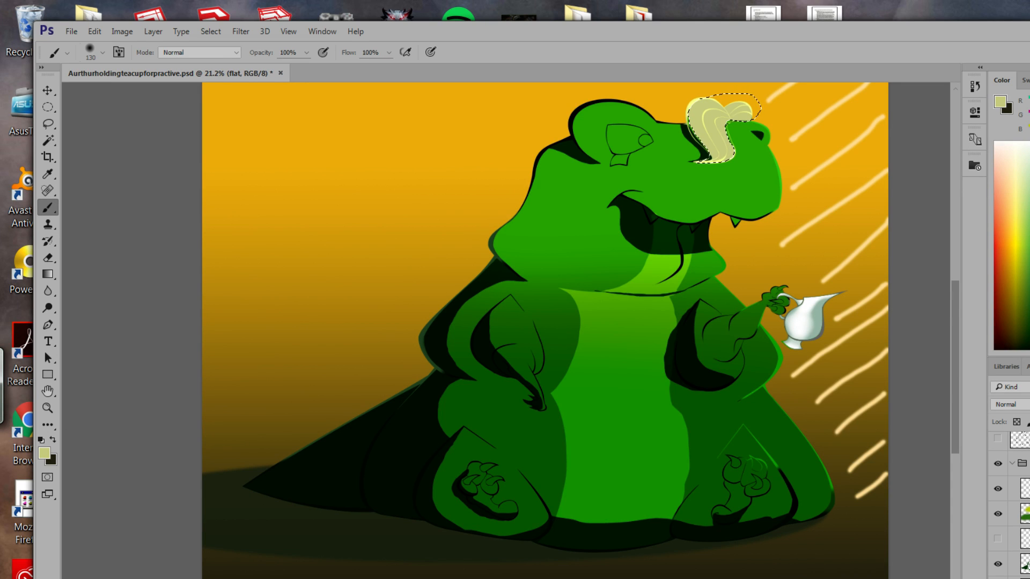
left_click(44, 453)
mouse_move(536, 219)
left_mouse_down()
mouse_move(482, 186)
mouse_move(505, 177)
left_mouse_up()
left_click(721, 171)
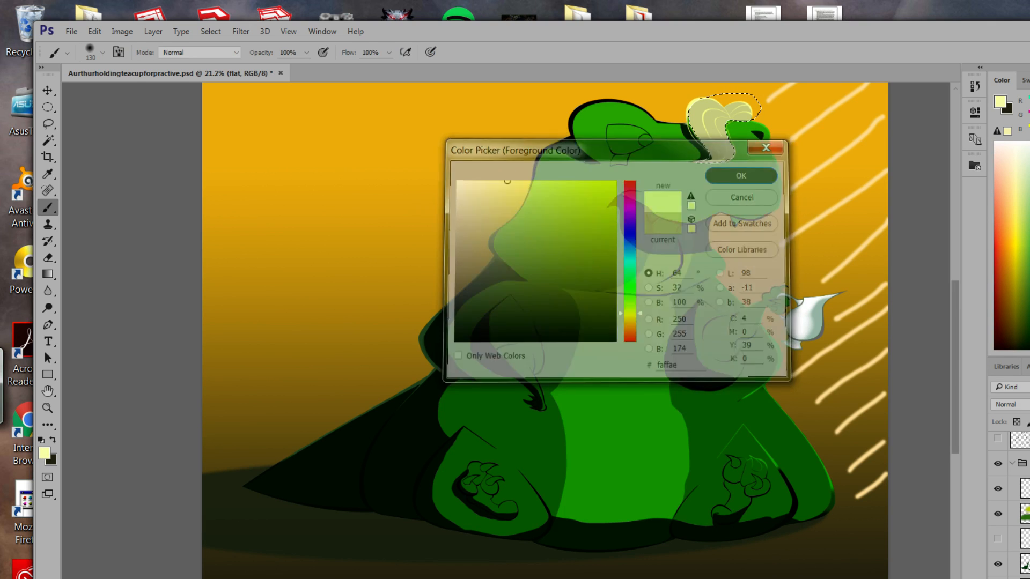
mouse_move(735, 112)
left_mouse_down()
mouse_move(700, 116)
mouse_move(742, 148)
mouse_move(734, 174)
left_mouse_up()
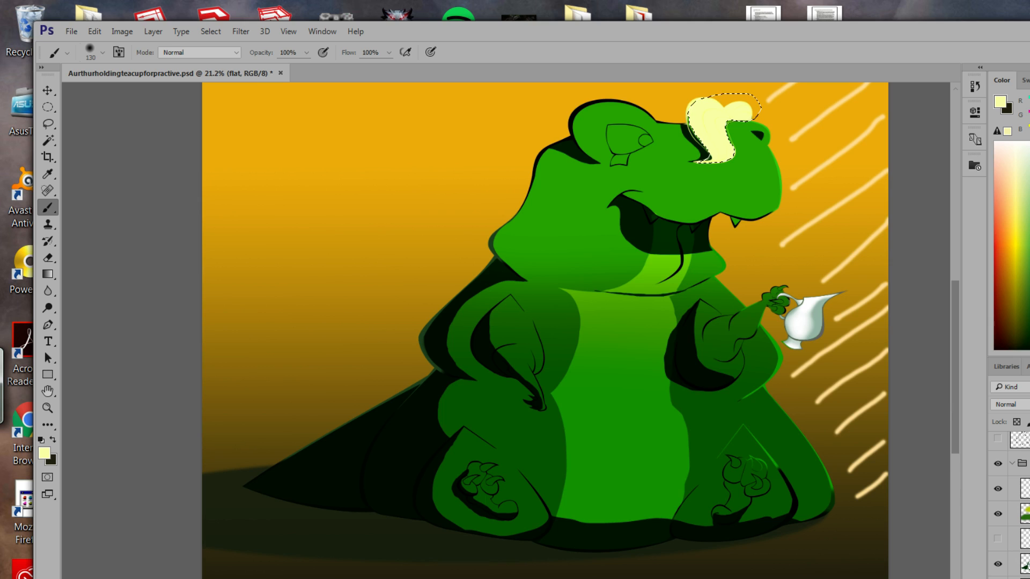
Duplicate the Lineart layer with Ctrl+J.
scroll(1020, 499, "up", 2)
left_click(1021, 480)
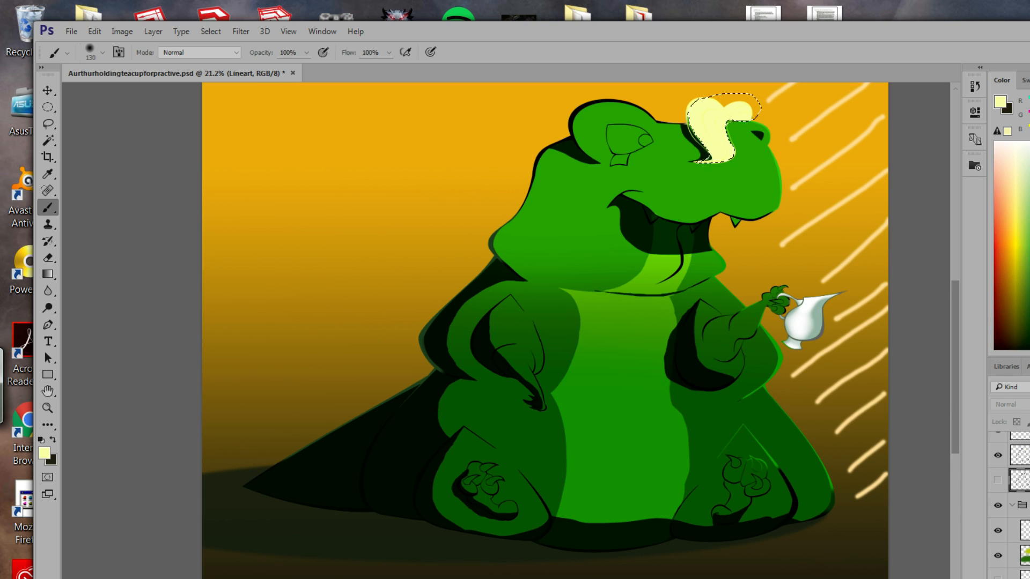
key("ctrl+j")
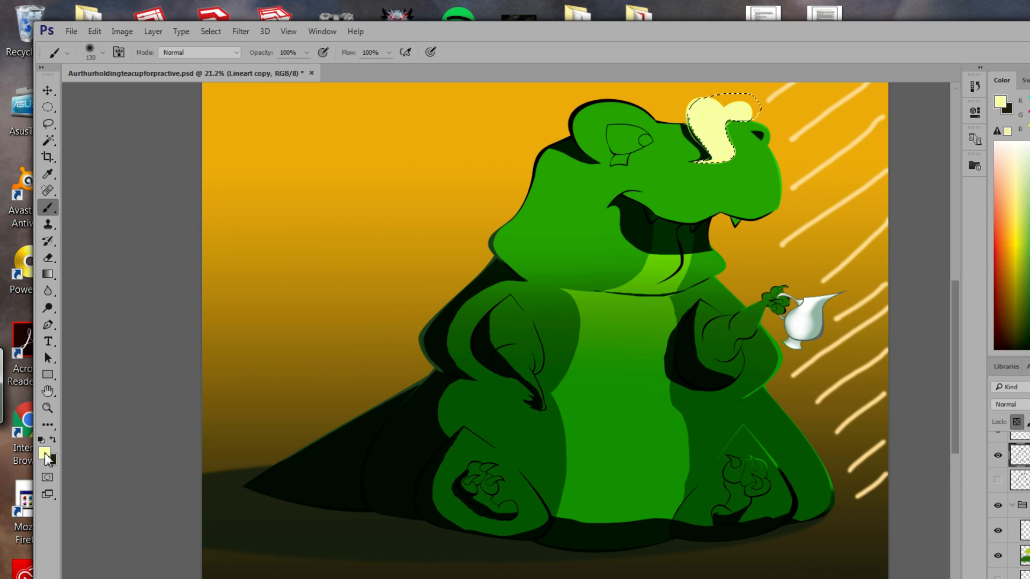
Brush pale yellow highlights (f1f4c2, then eceecf) into the head tuft.
left_click(45, 454)
left_click_drag(492, 196, 485, 185)
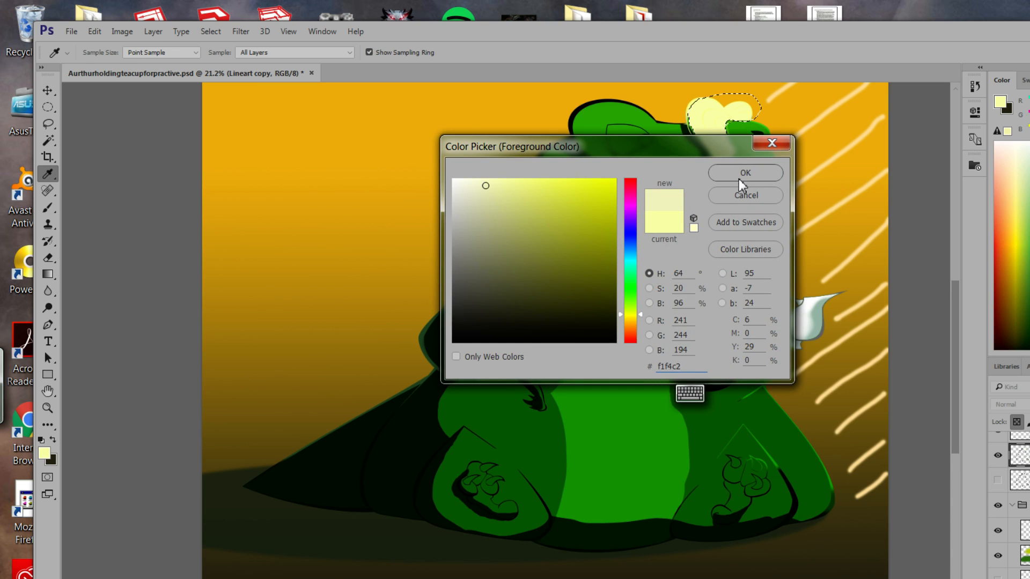
left_click(742, 184)
key("b")
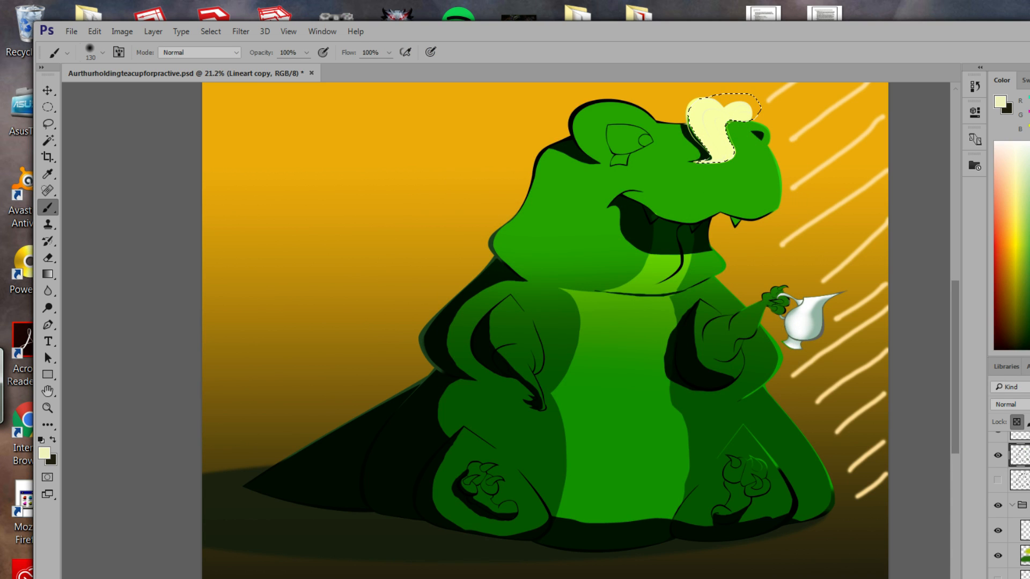
left_click(44, 454)
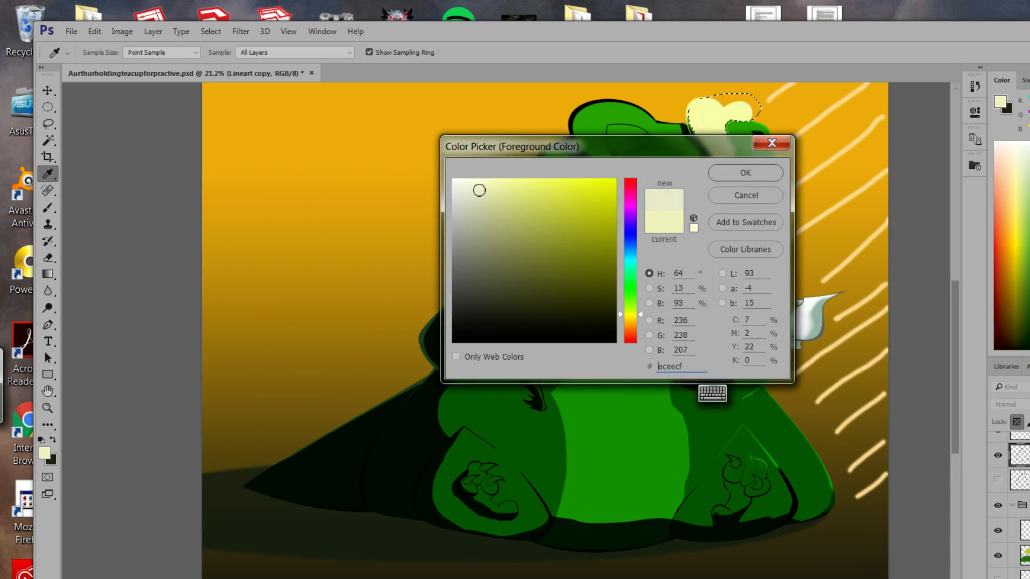
left_click(740, 172)
key("b")
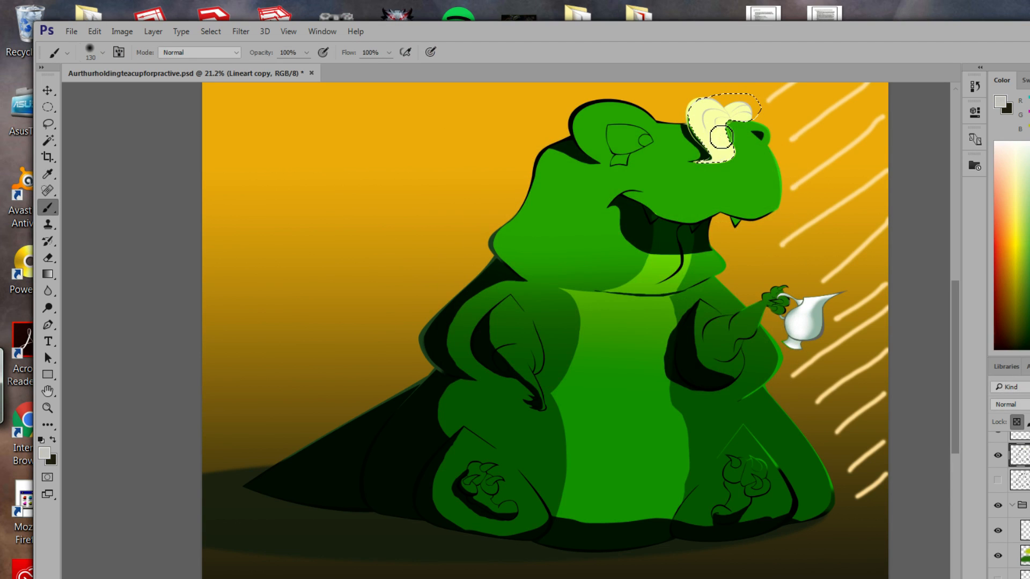
left_click_drag(721, 138, 708, 169)
Paint light orange edcd88 strokes over the head tuft.
left_click(45, 455)
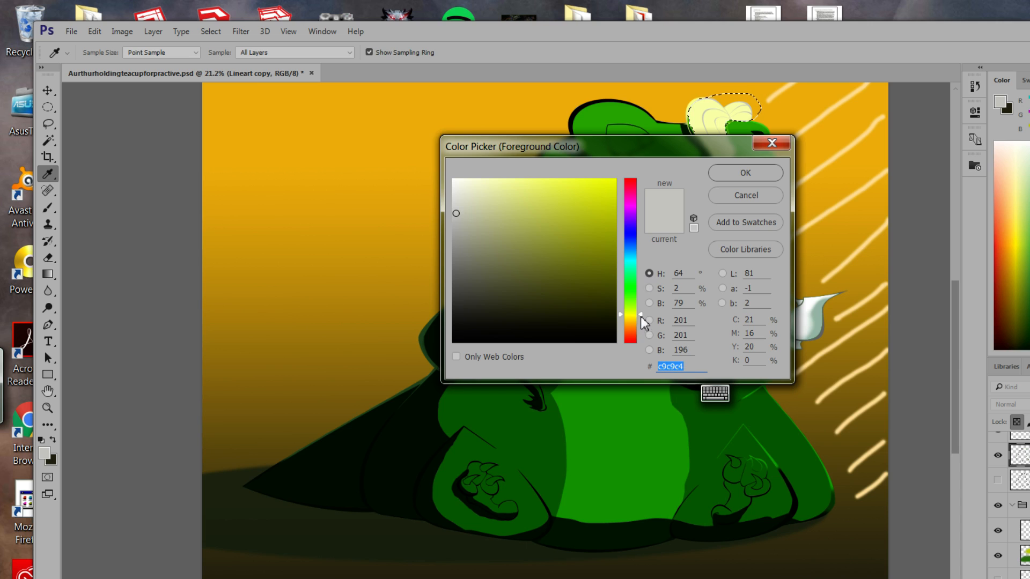
left_click(640, 324)
mouse_move(529, 230)
left_mouse_down()
mouse_move(534, 166)
mouse_move(524, 192)
left_mouse_up()
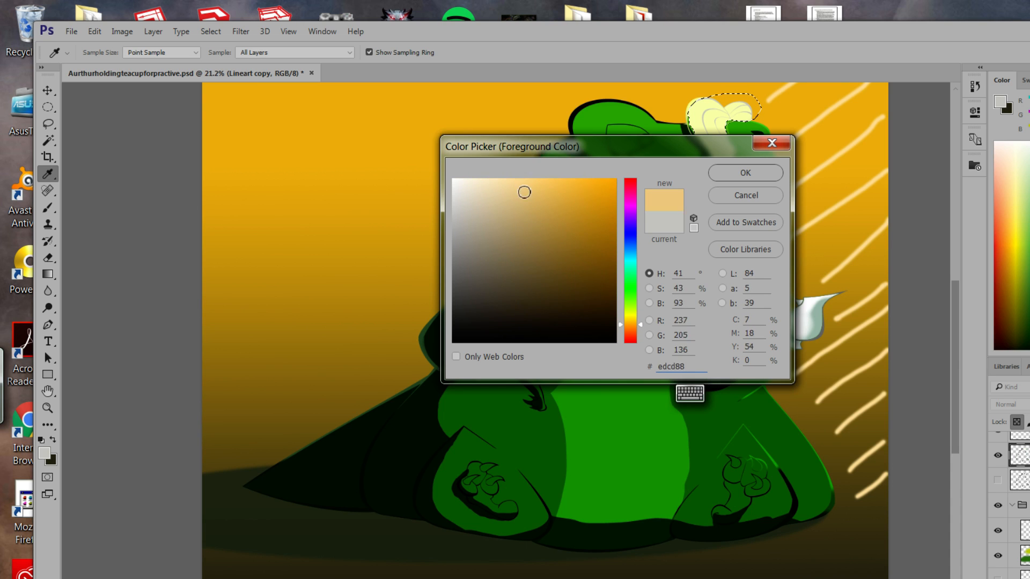
left_click(746, 172)
key("b")
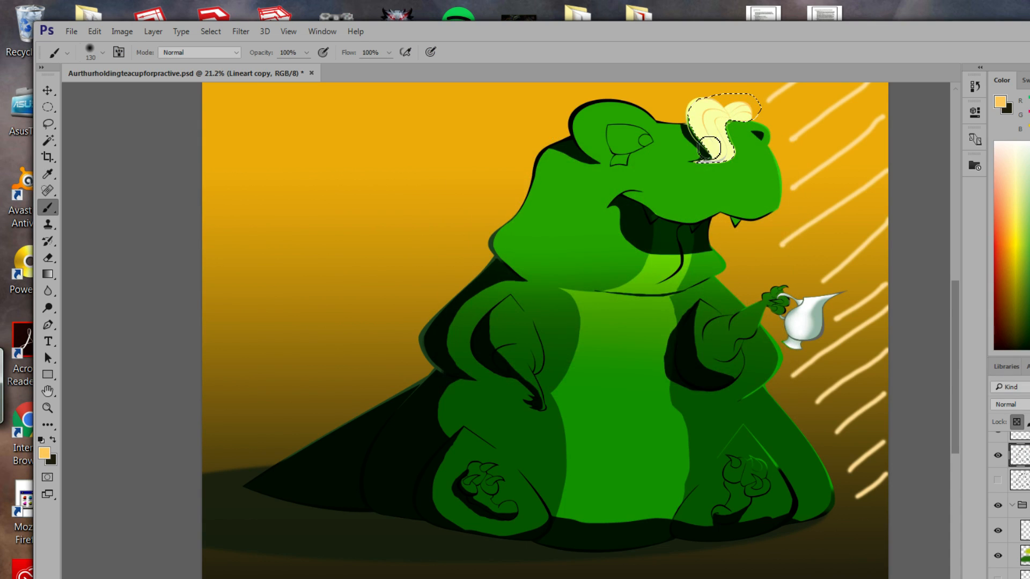
mouse_move(709, 148)
left_mouse_down()
mouse_move(734, 151)
mouse_move(715, 111)
mouse_move(683, 142)
mouse_move(745, 158)
mouse_move(712, 173)
mouse_move(710, 131)
mouse_move(749, 106)
mouse_move(706, 108)
left_mouse_up()
left_click(210, 31)
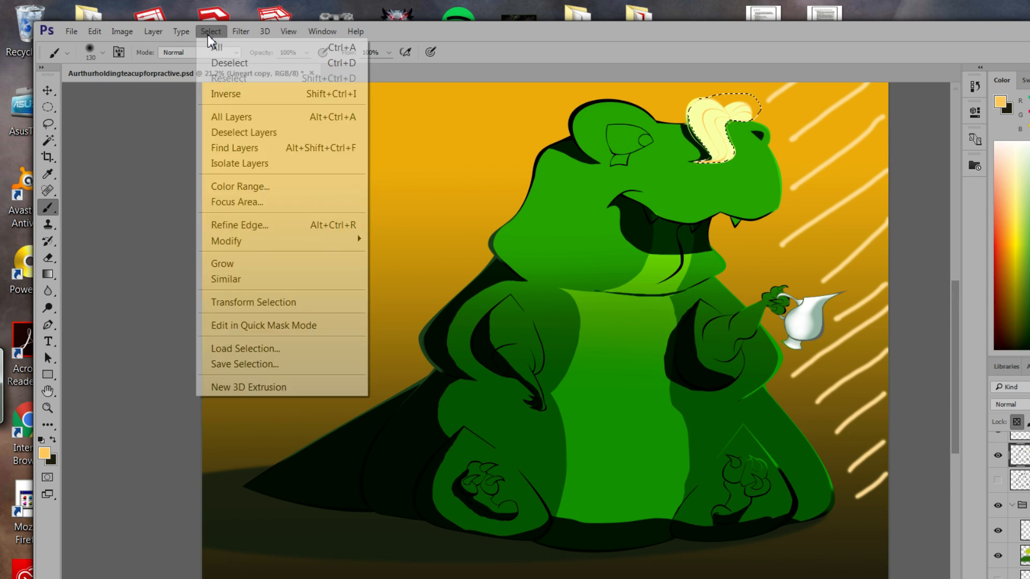
Deselect, brush light orange over the head tuft outline, and save with File > Save.
left_click(229, 63)
mouse_move(707, 108)
left_mouse_down()
mouse_move(707, 152)
mouse_move(704, 117)
left_mouse_up()
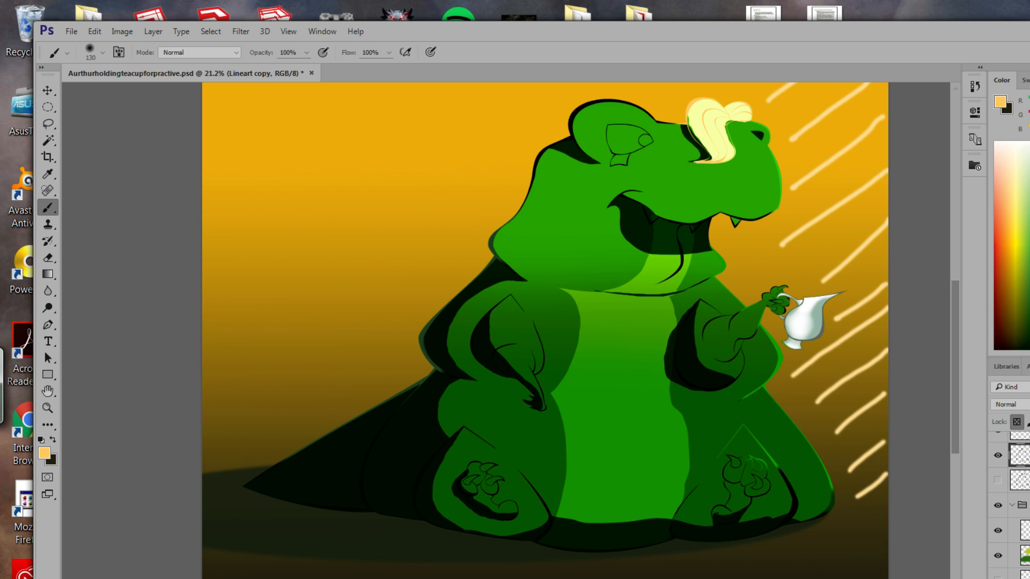
left_click(68, 31)
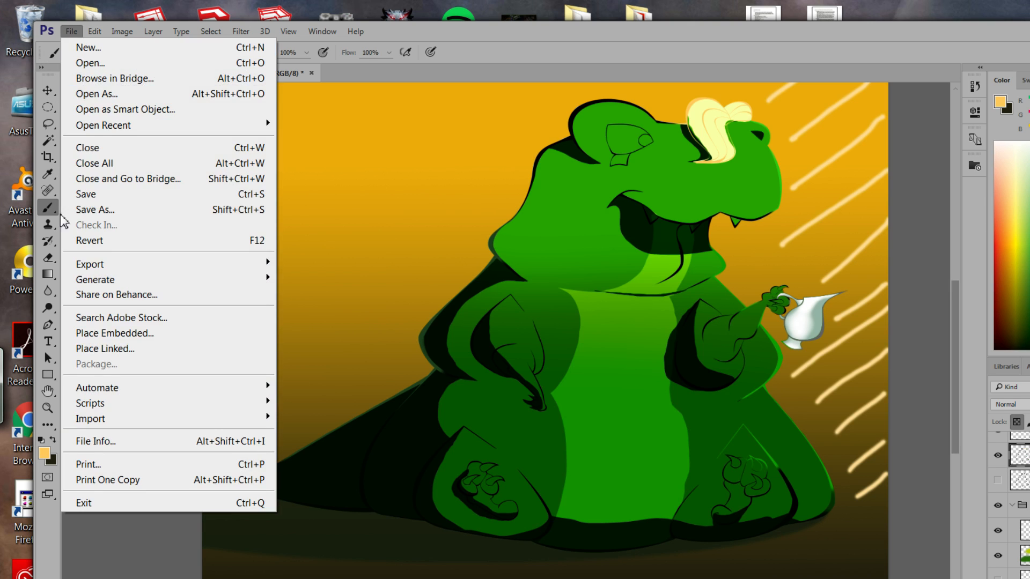
left_click(126, 199)
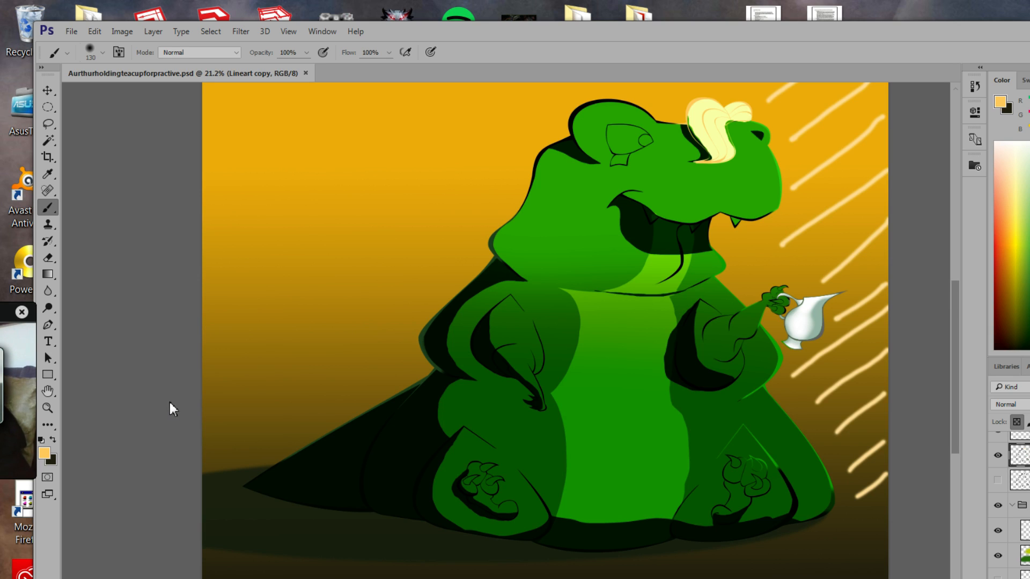
left_click(71, 31)
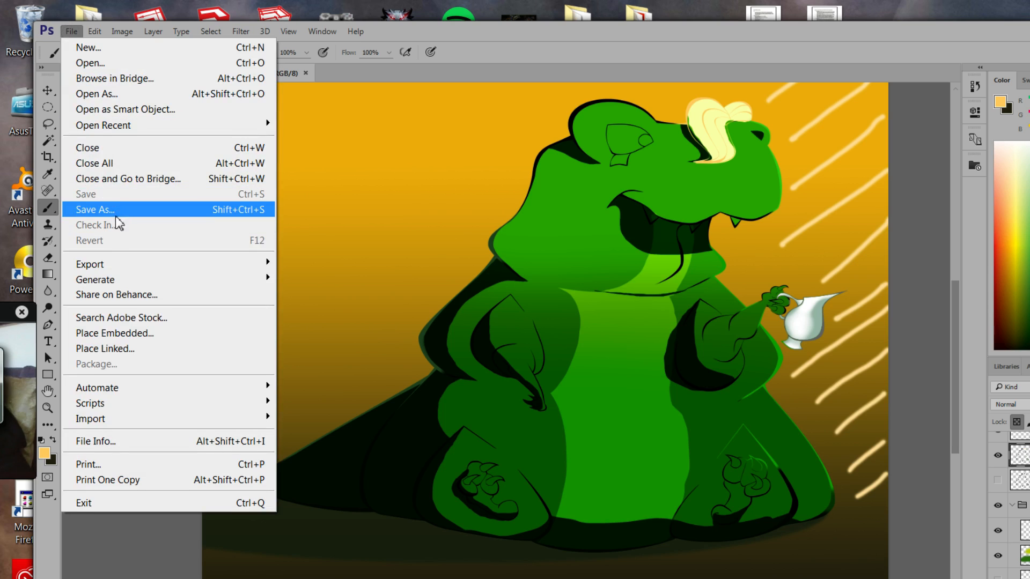
left_click_drag(442, 32, 434, 33)
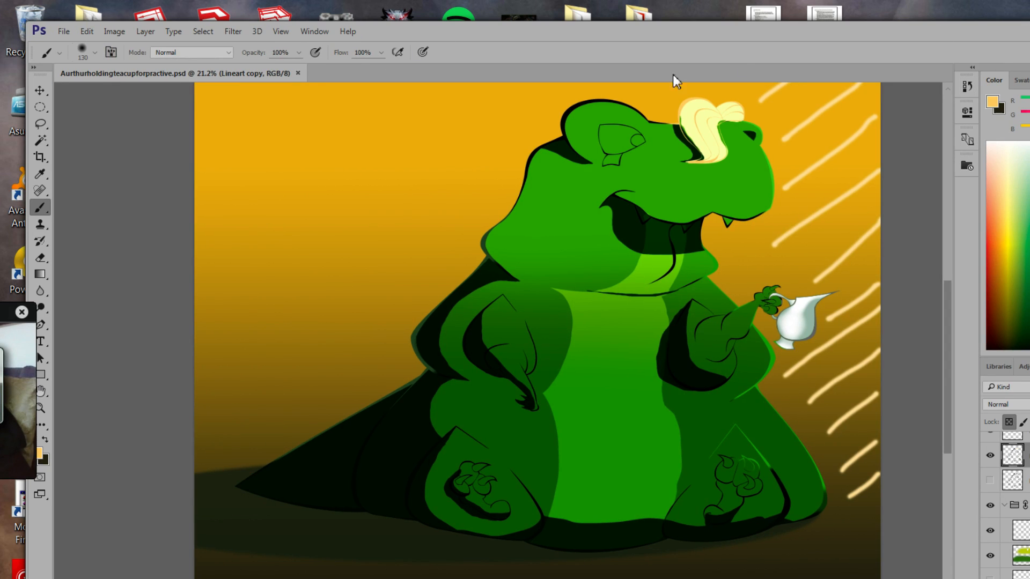
Close the painting, open and close DinosaurTeapartyLineart.png, then open compositions.psd from Recent Files.
left_click(299, 74)
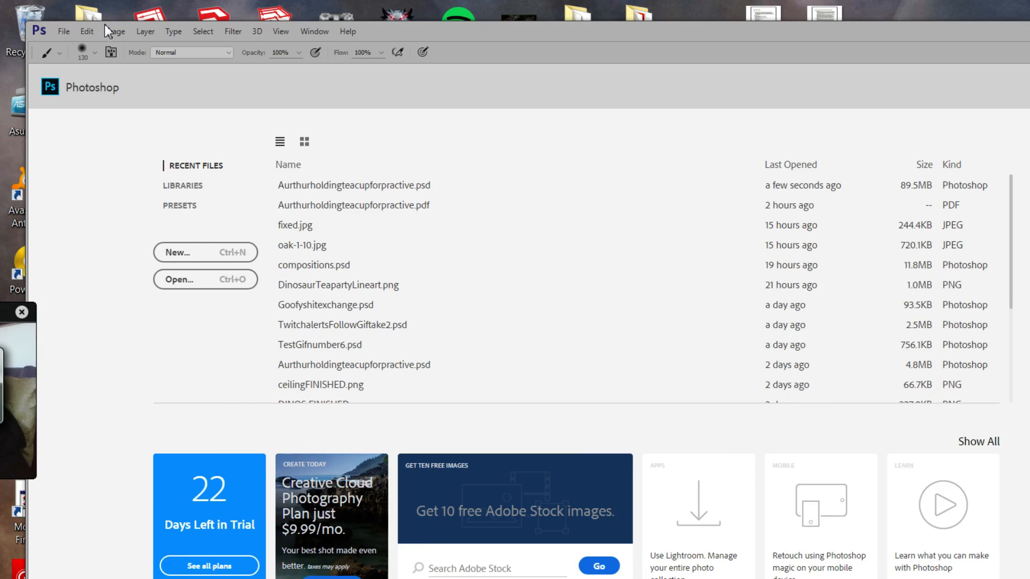
left_click(321, 296)
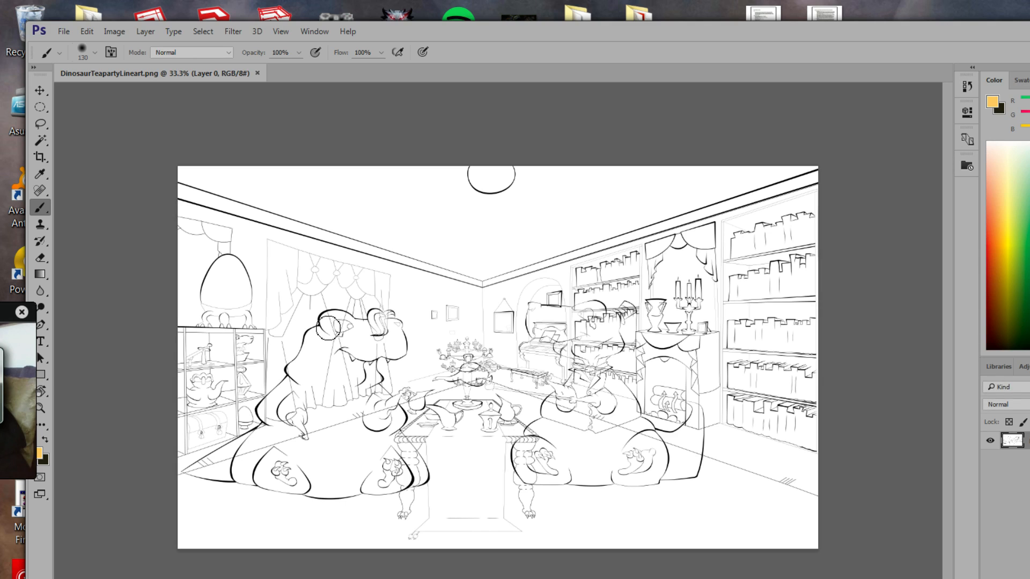
left_click(258, 73)
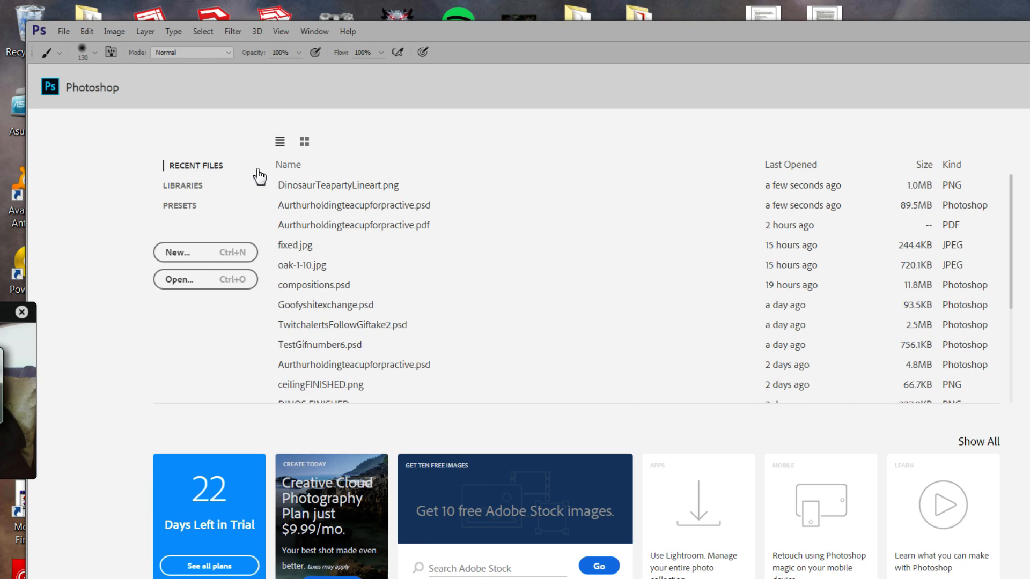
left_click(328, 290)
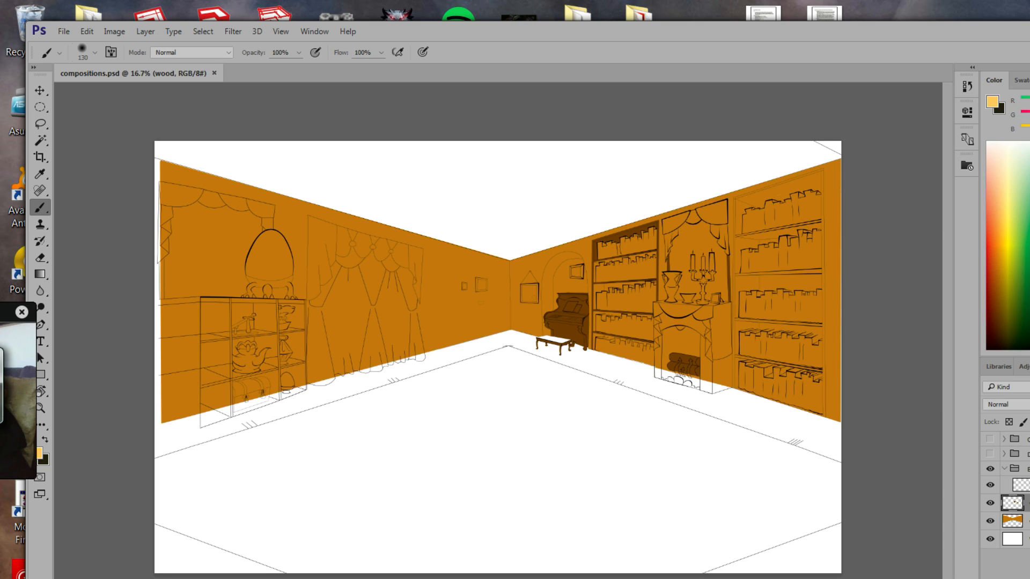
Rename the BGink\ layer to BGink and briefly hide the line art to check the walls.
left_click(1024, 485)
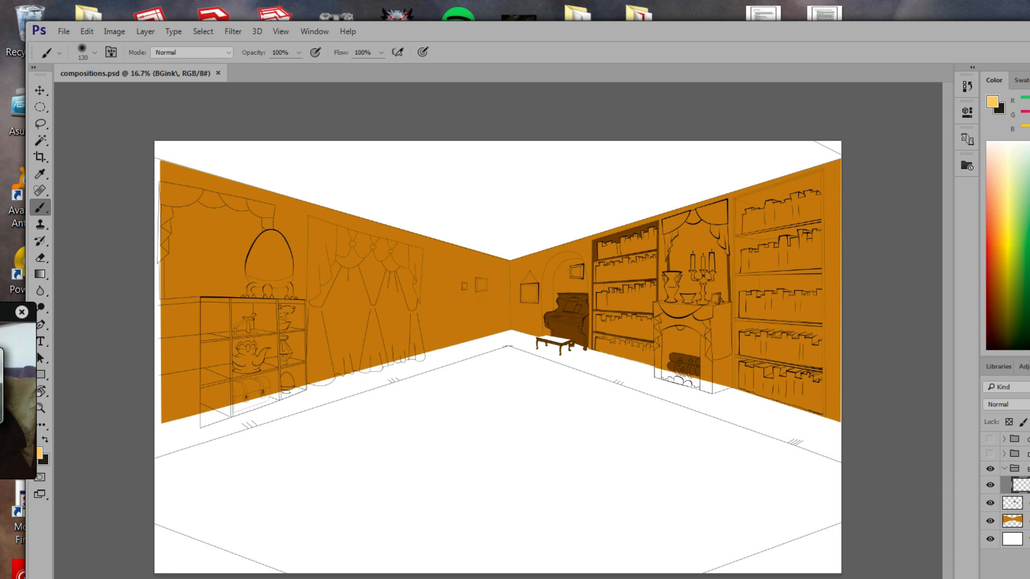
key("Return")
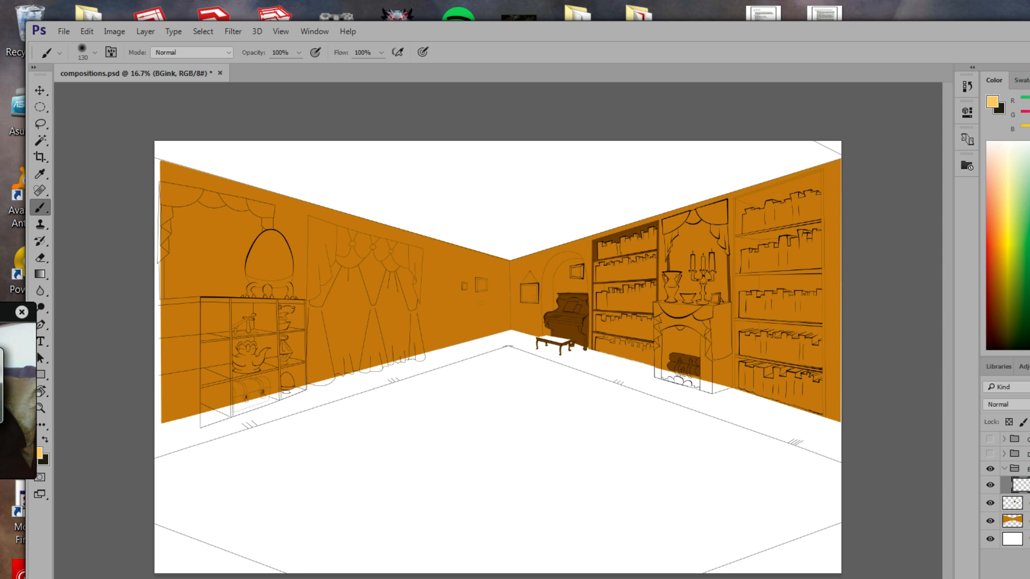
left_click(990, 485)
left_click(990, 485)
Lock all on the BGink layer and make the wood layer active.
left_click(1029, 422)
left_click(1026, 504)
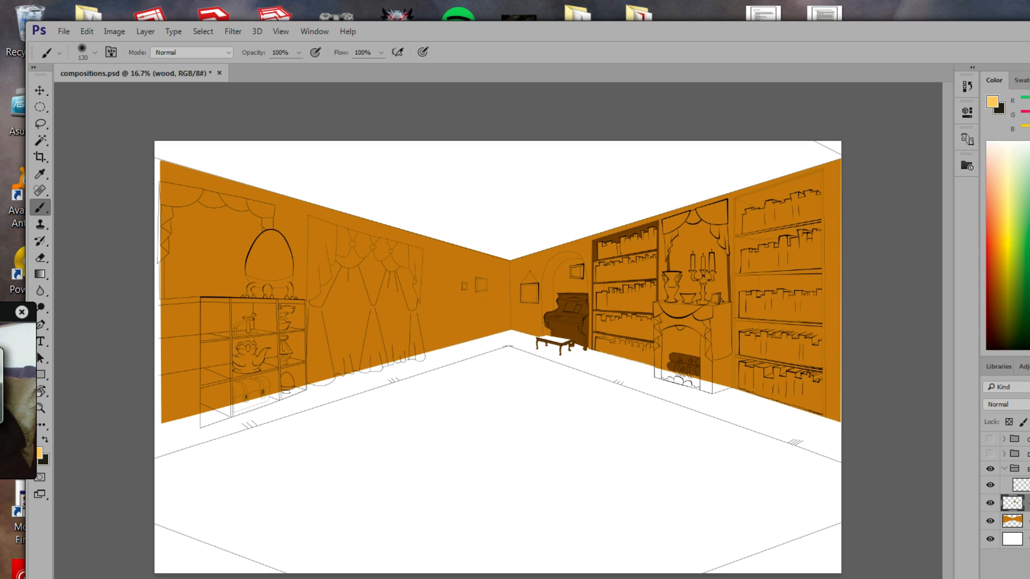
left_click(1026, 521)
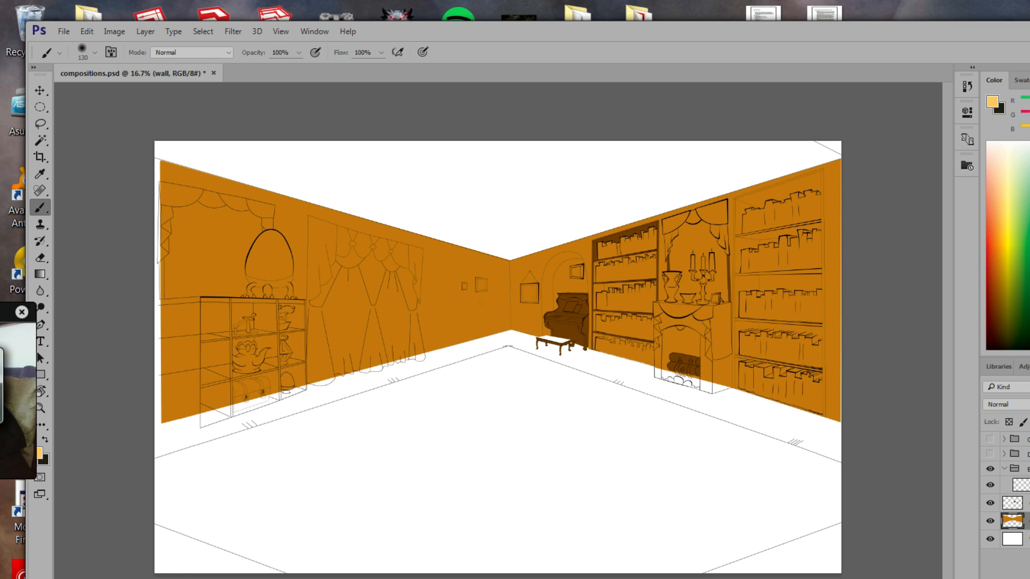
left_click(1025, 503)
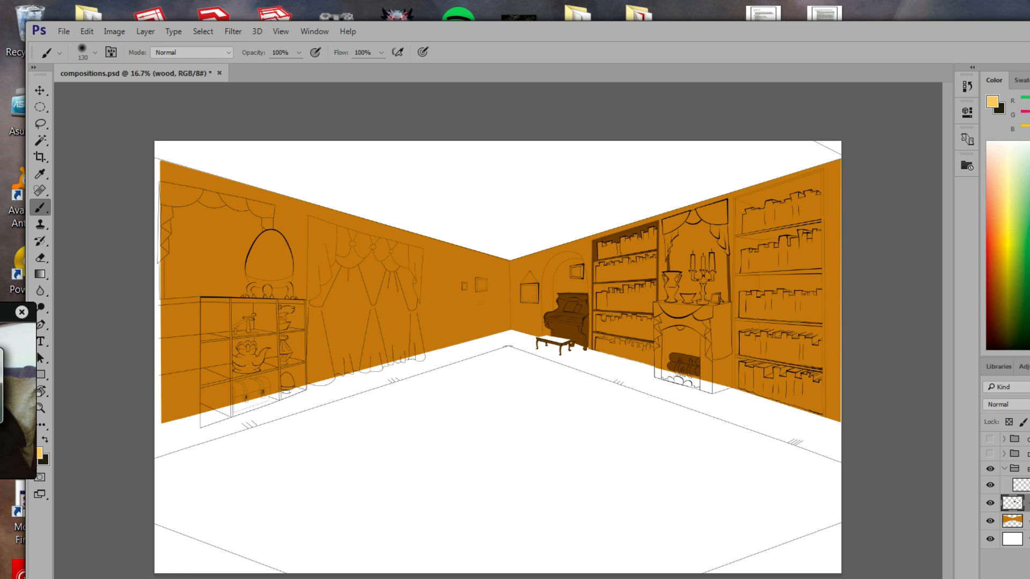
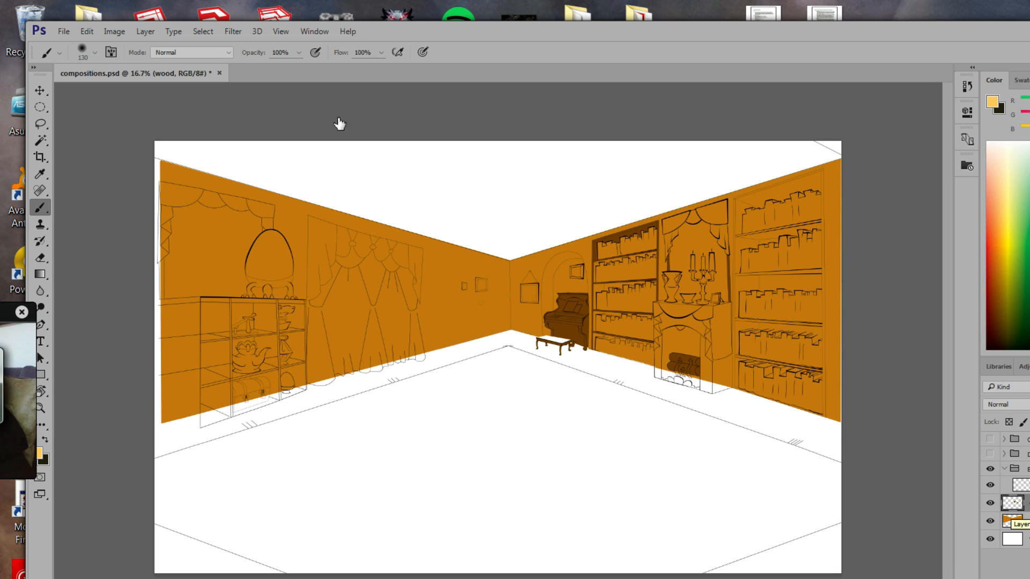
Make the wood layer active again and zoom in on the bookcase beside the fireplace.
left_click(40, 125)
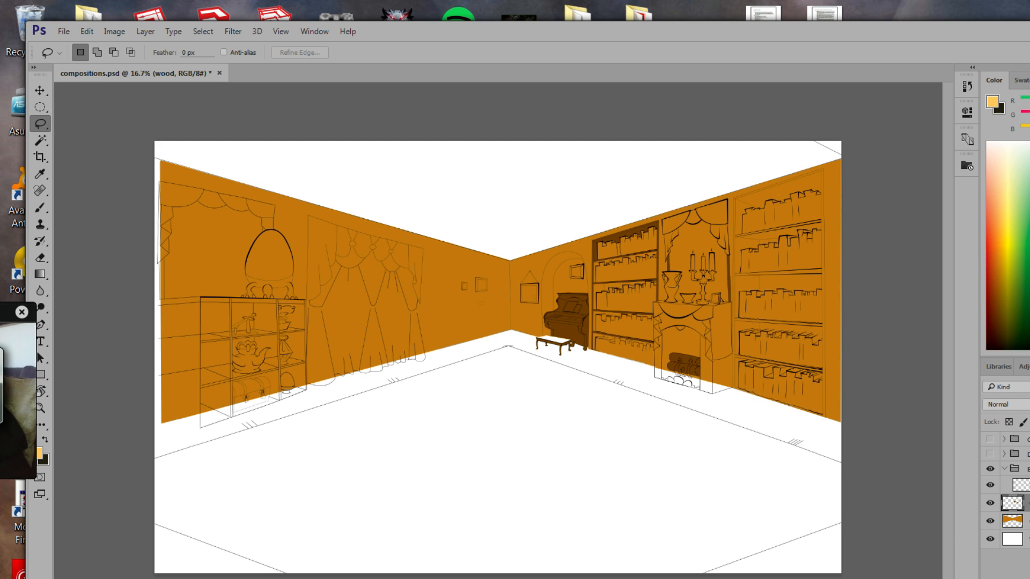
left_click(1021, 486)
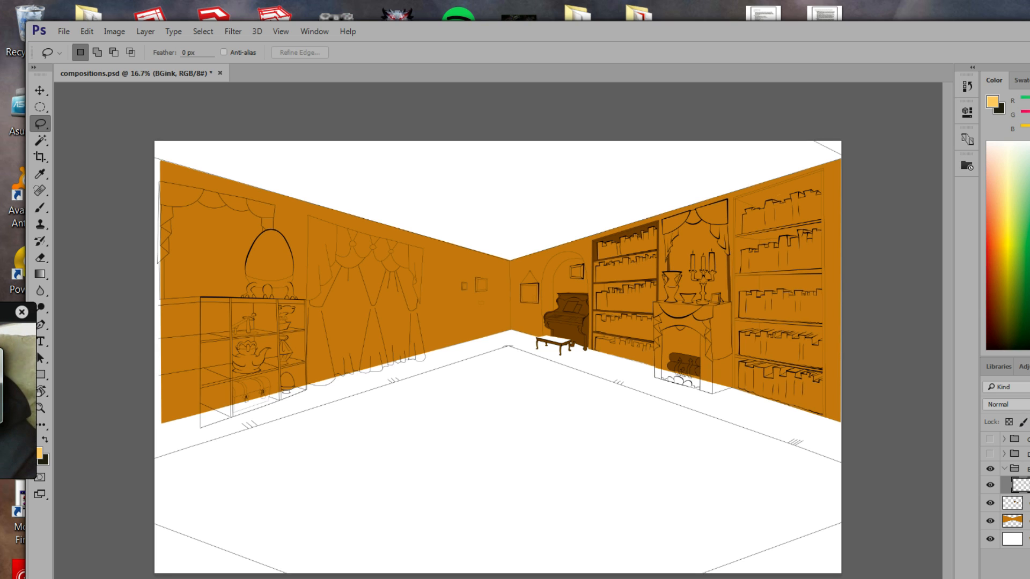
left_click(1021, 561)
left_click(1013, 502)
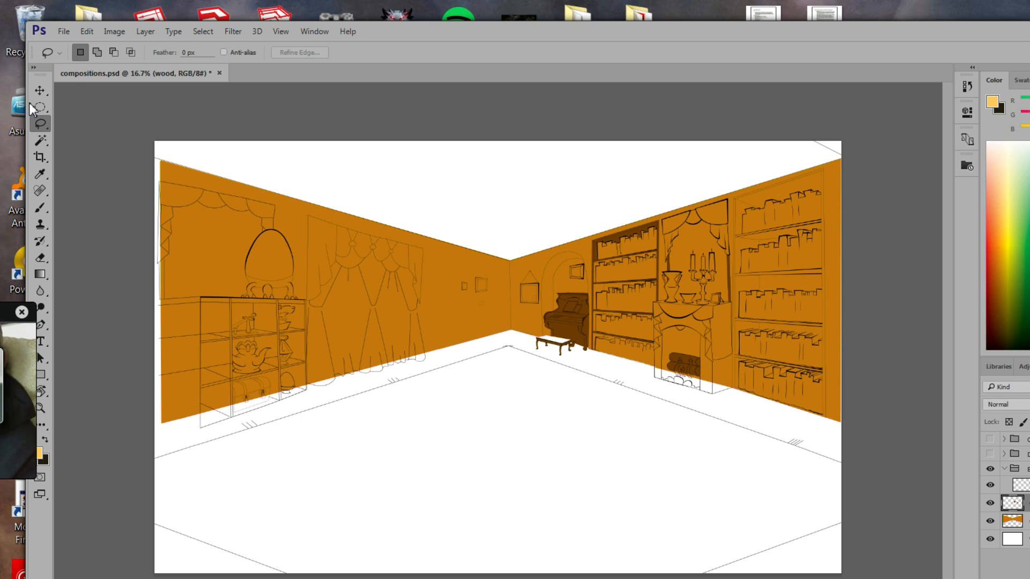
key("z")
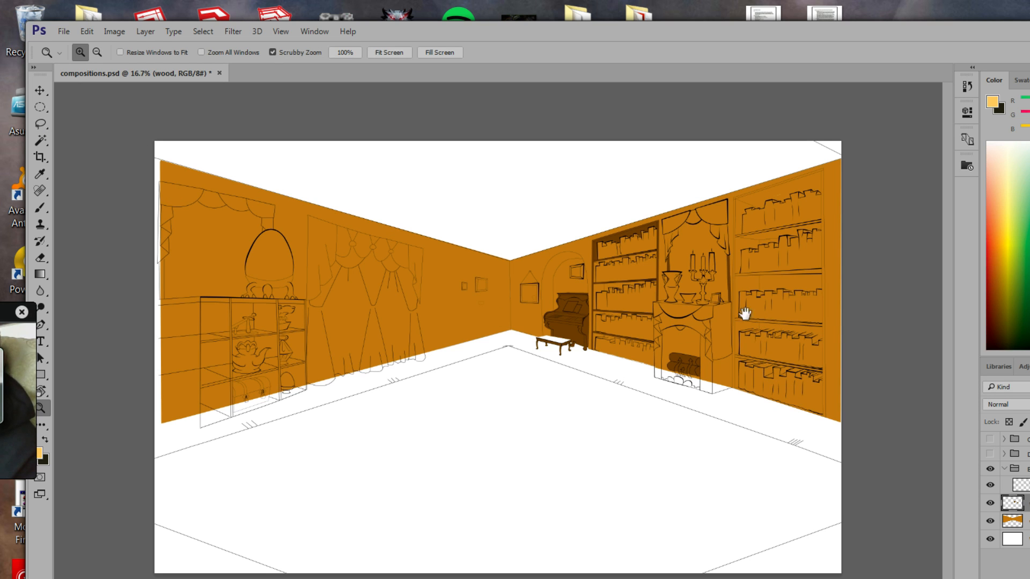
left_click_drag(676, 318, 132, 239)
With the Polygonal Lasso, select the shelf's left inner side, tracing around the first book.
left_click(40, 124)
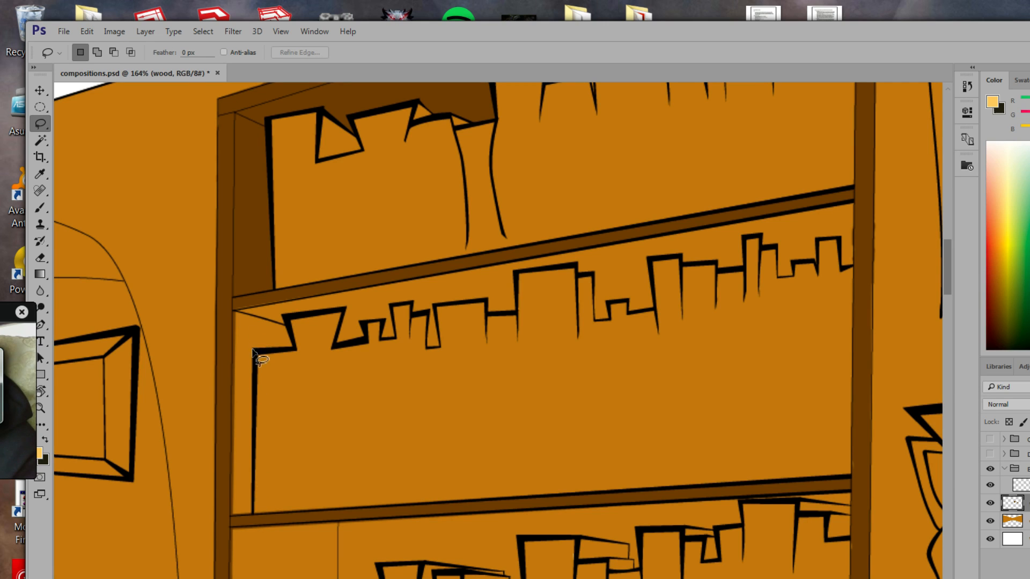
left_click(39, 124)
left_click(76, 136)
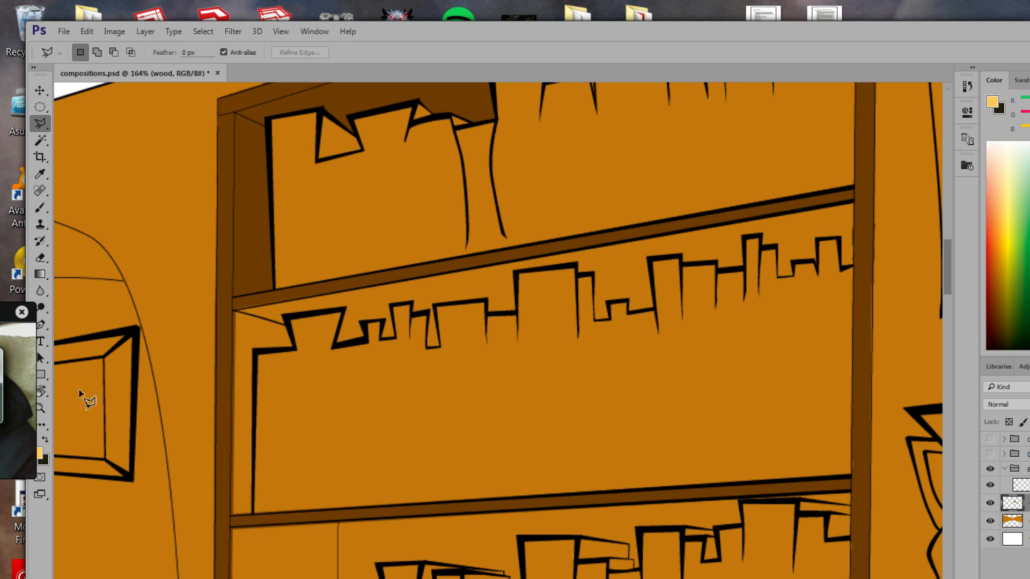
left_click(254, 515)
left_click(254, 349)
left_click(295, 348)
left_click(288, 317)
left_click(345, 310)
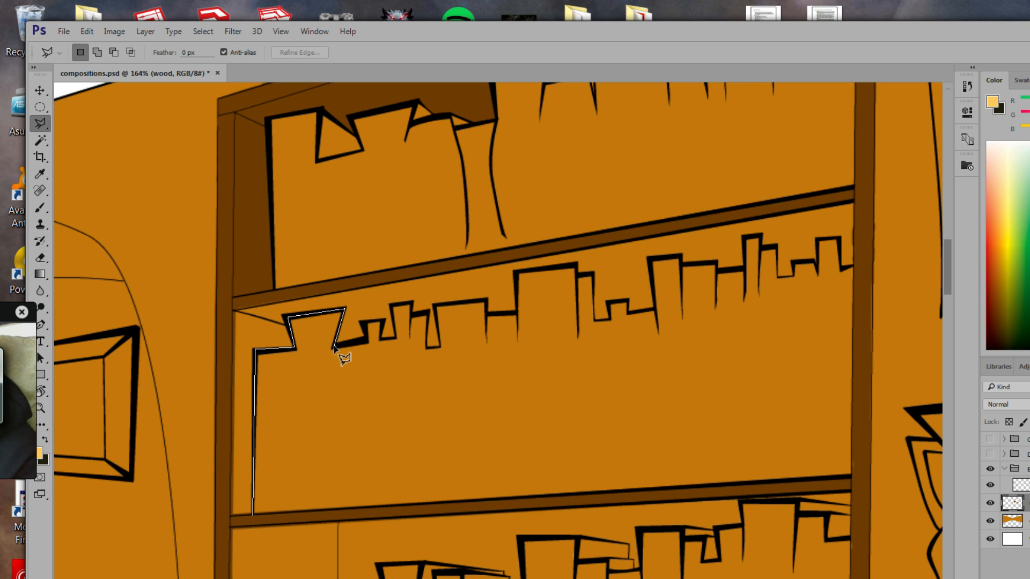
left_click(334, 346)
left_click(366, 342)
left_click(363, 323)
left_click(361, 287)
left_click(232, 303)
left_click(228, 520)
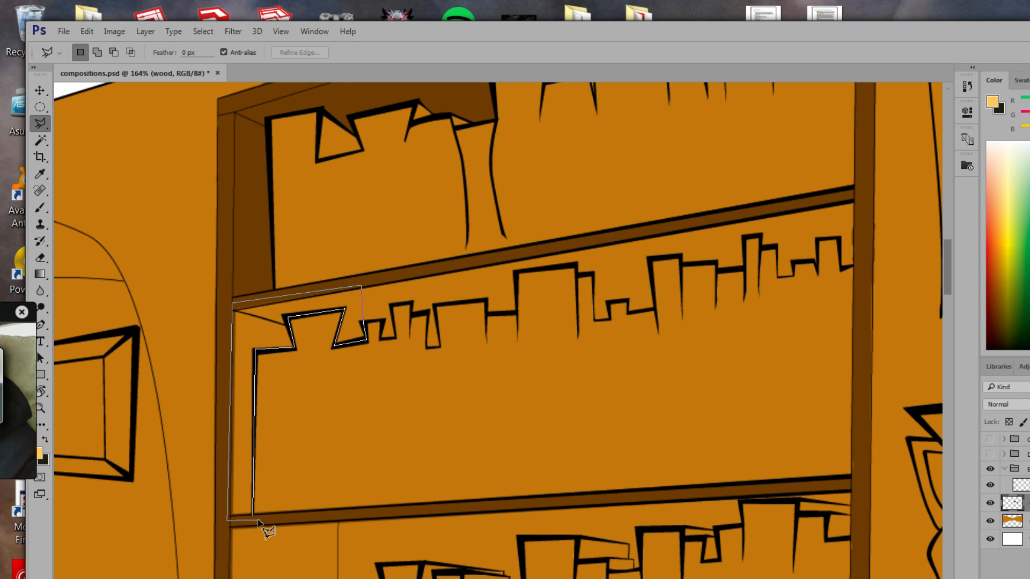
left_click(253, 517)
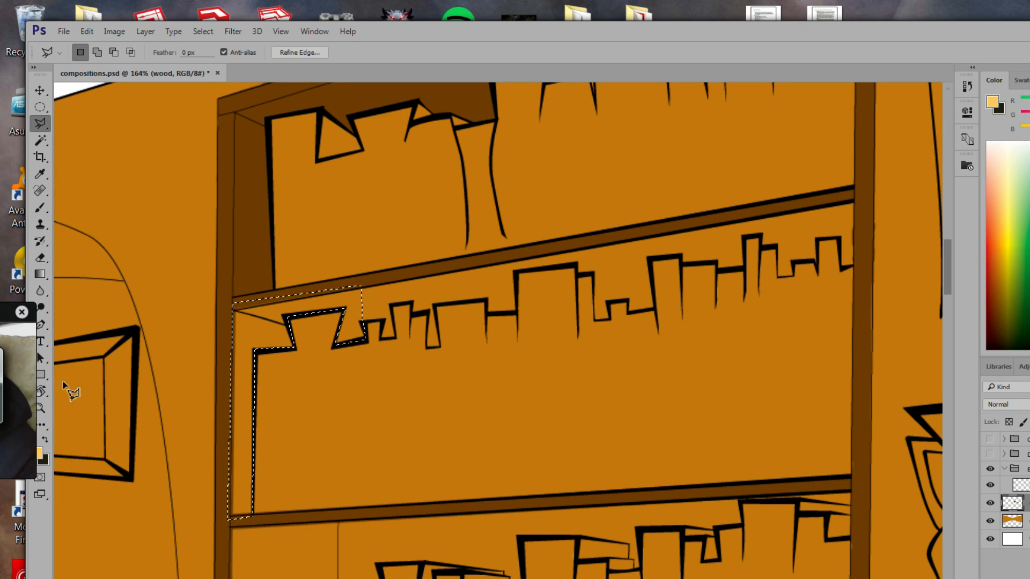
Deselect, then undo to restore the shelf-side selection.
mouse_move(19, 341)
key("ctrl+d")
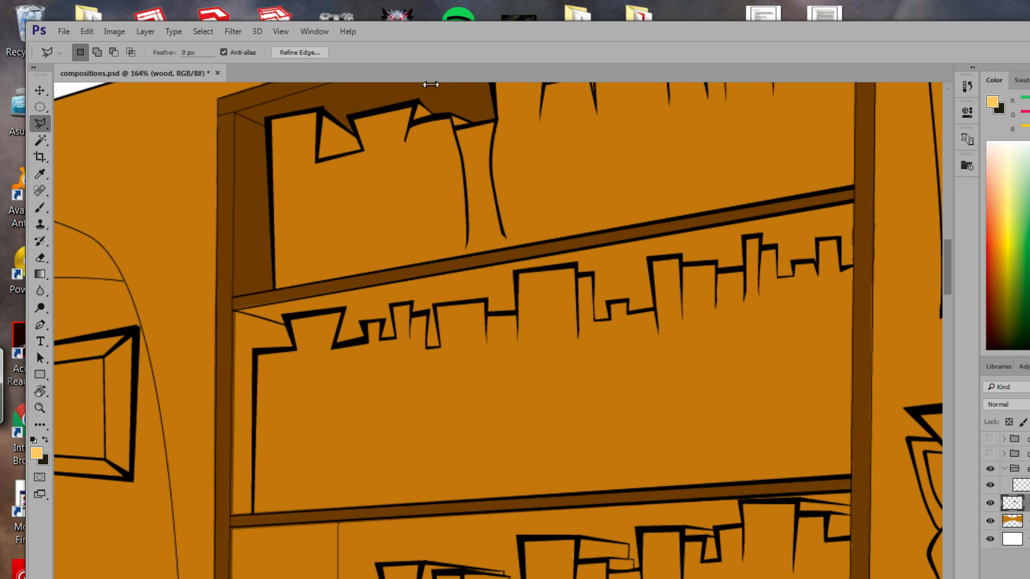
key("ctrl+z")
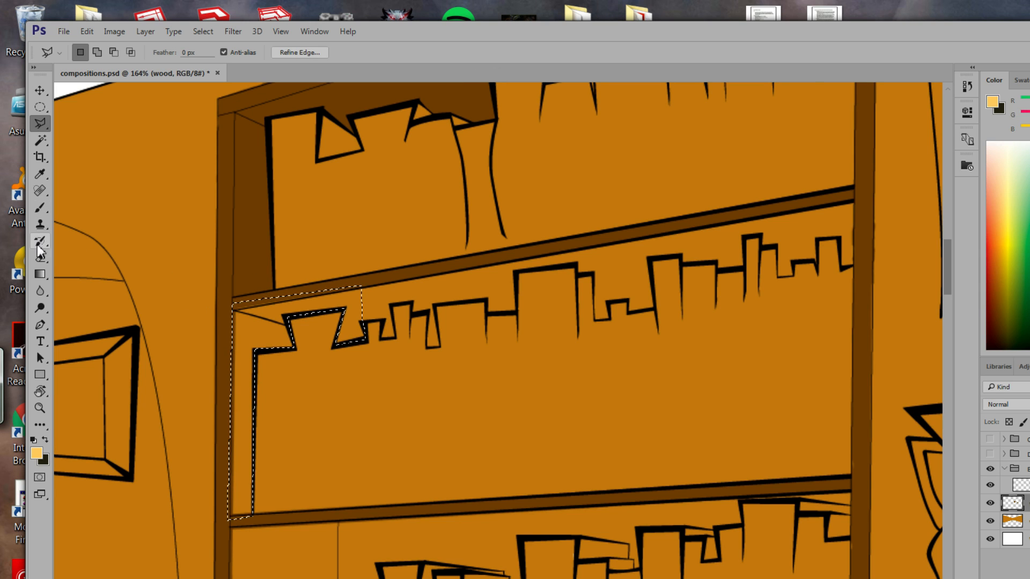
left_click_drag(38, 276, 90, 288)
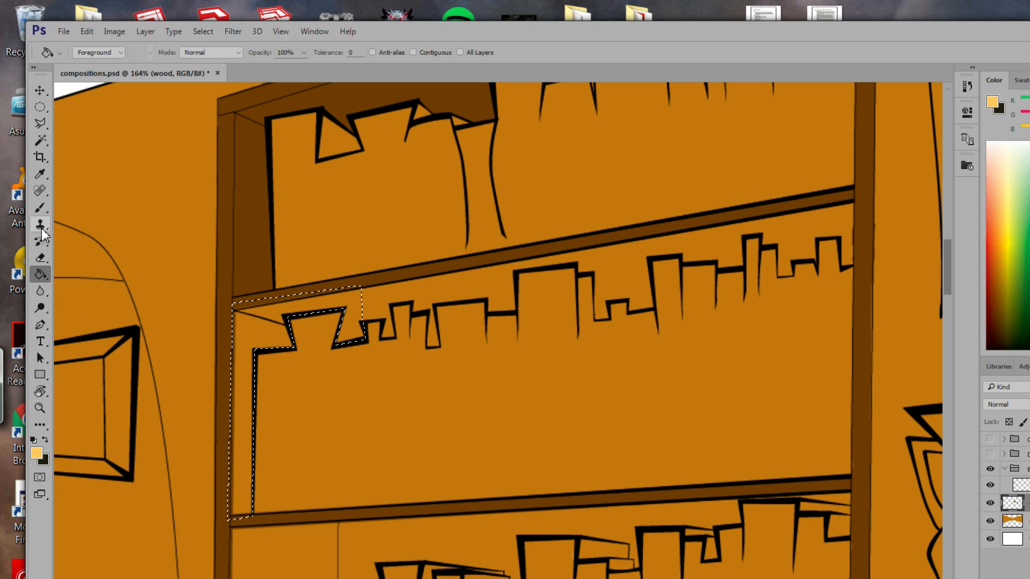
Sample the shelf's dark brown, fill the selected shelf side with it, and deselect.
left_click(40, 174)
left_click(243, 217)
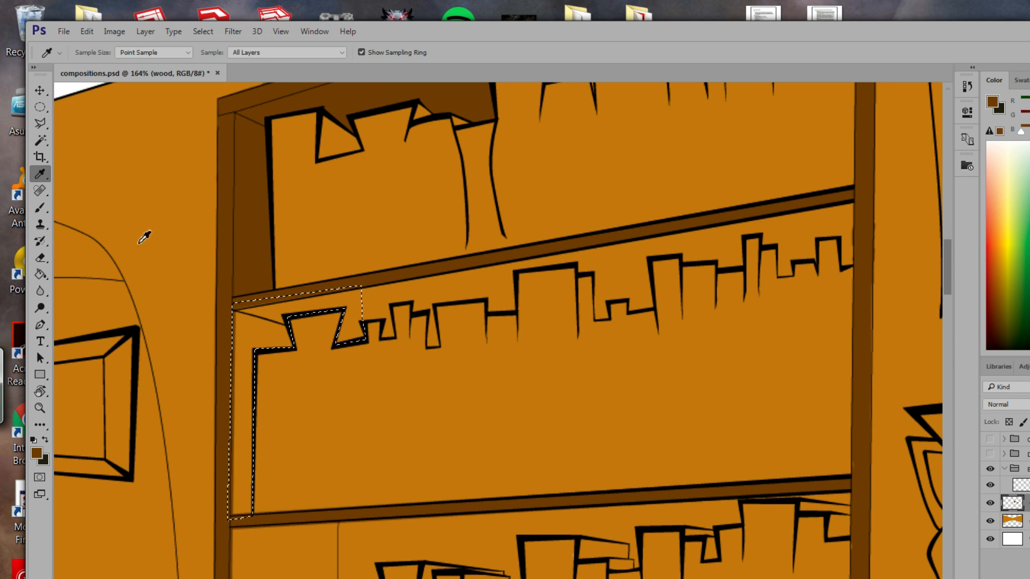
left_click(40, 274)
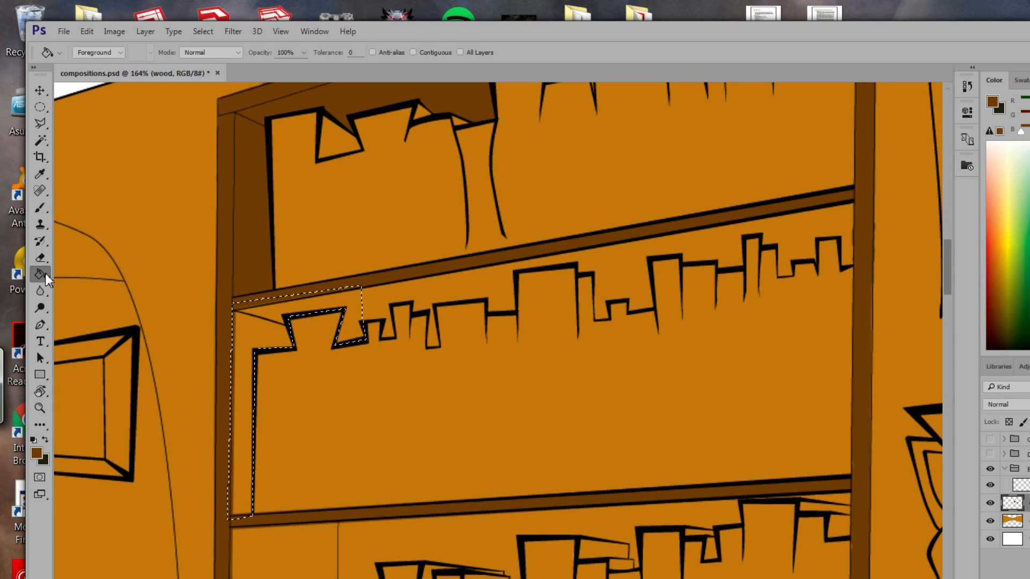
left_click(254, 318)
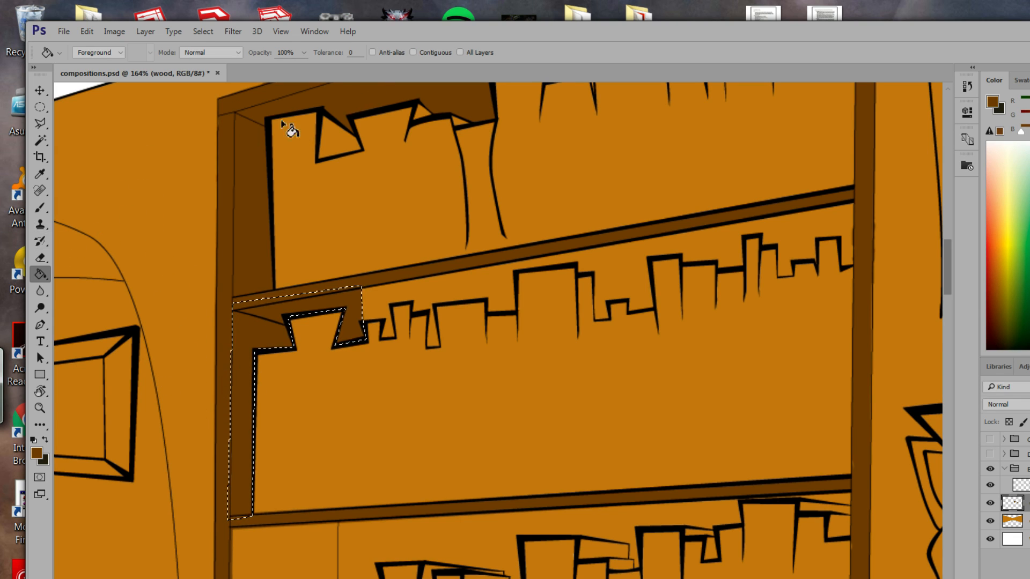
left_click(40, 106)
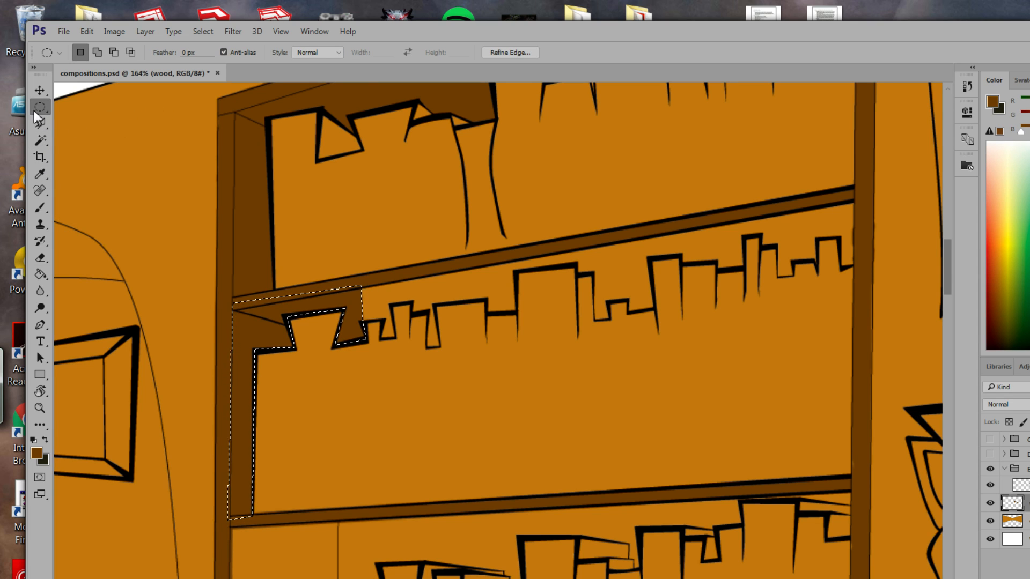
left_click(40, 124)
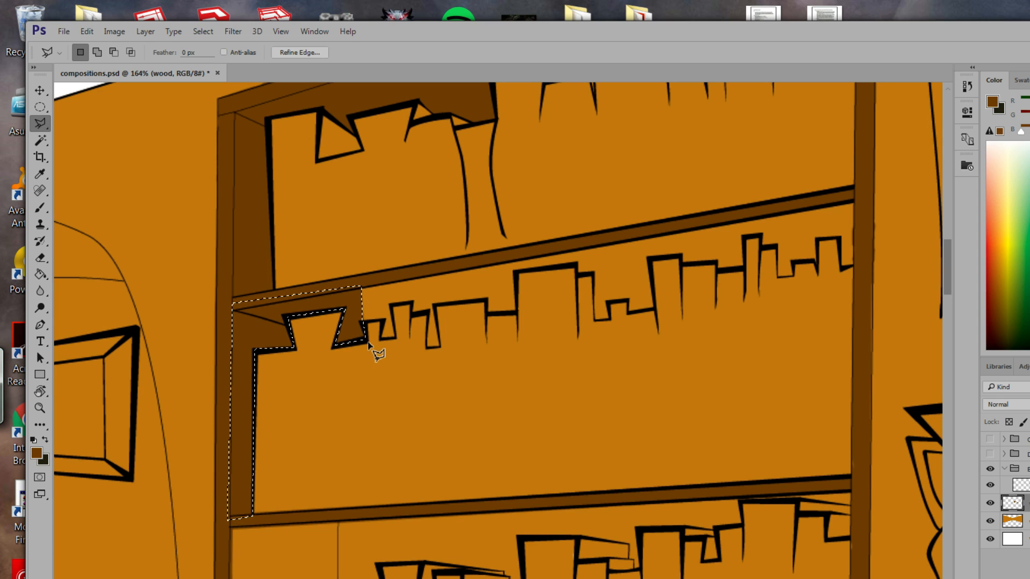
key("ctrl+d")
Trace a selection around the next books, discard it, and zoom out on the bookcase.
left_click(369, 342)
left_click(366, 322)
left_click(385, 320)
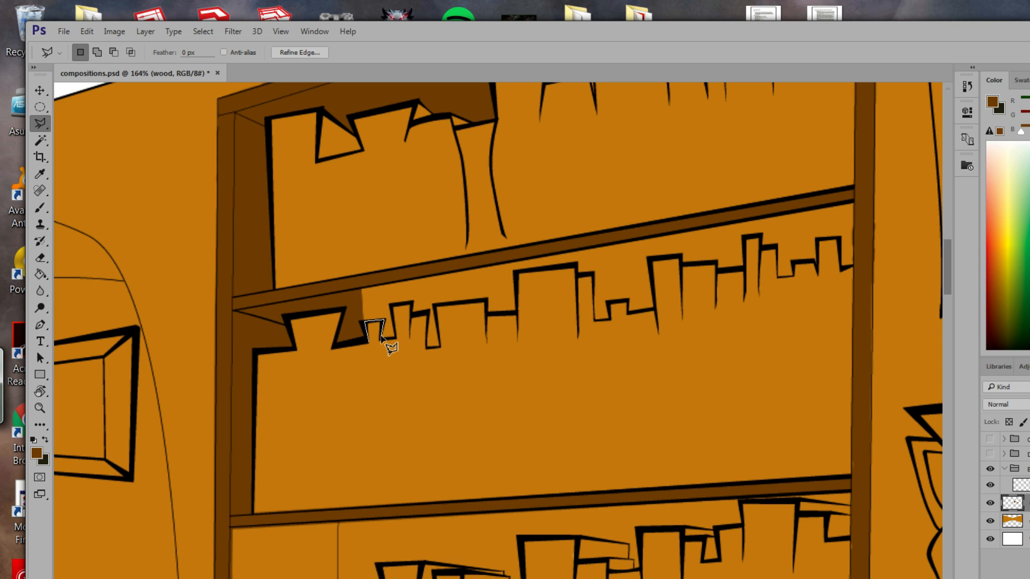
left_click(379, 338)
left_click(395, 338)
left_click(393, 305)
left_click(413, 316)
scroll(225, 141, "up", 3)
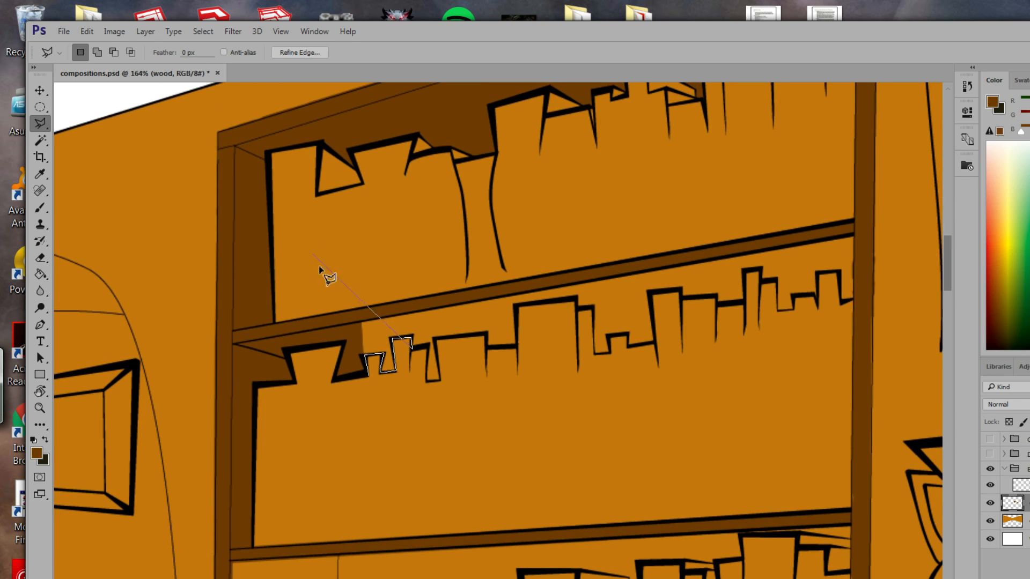
double_click(375, 378)
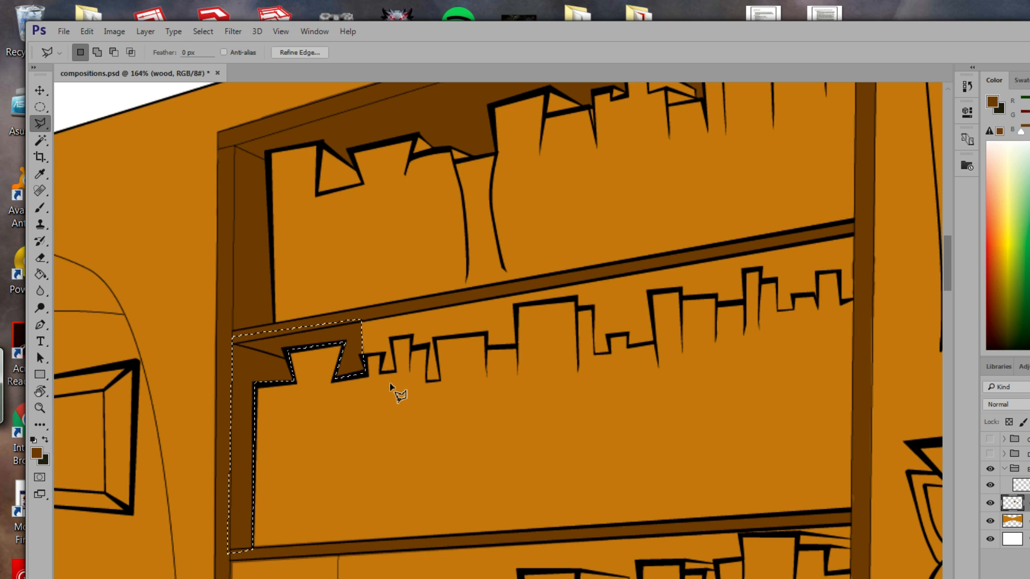
left_click(204, 31)
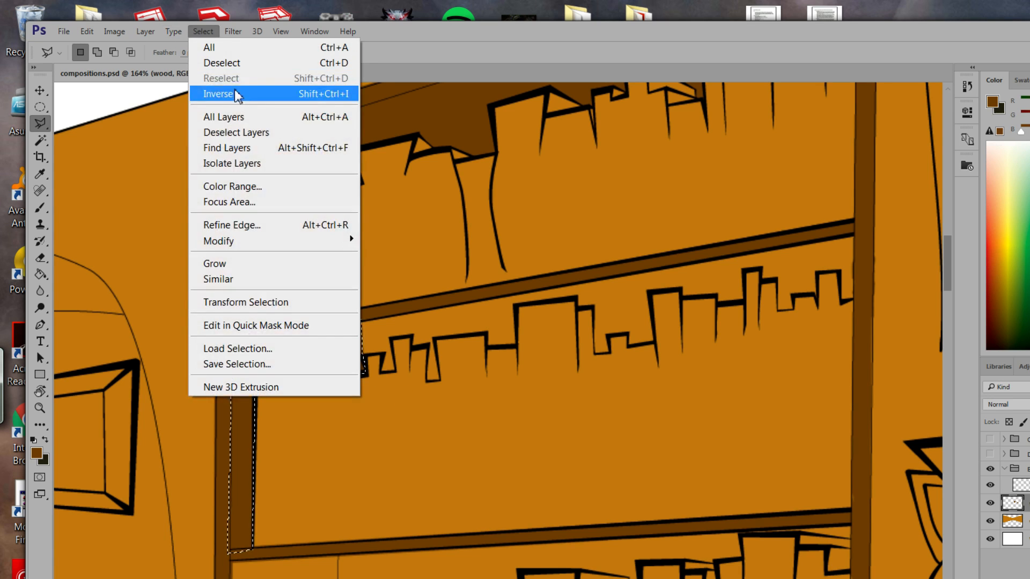
left_click(228, 60)
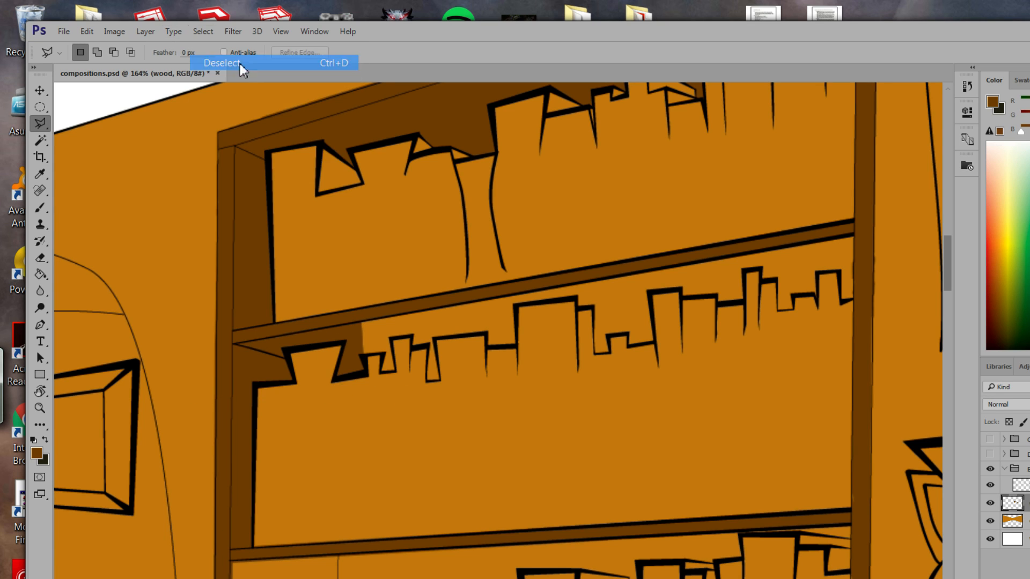
left_click(40, 408)
left_click_drag(458, 416, 414, 284)
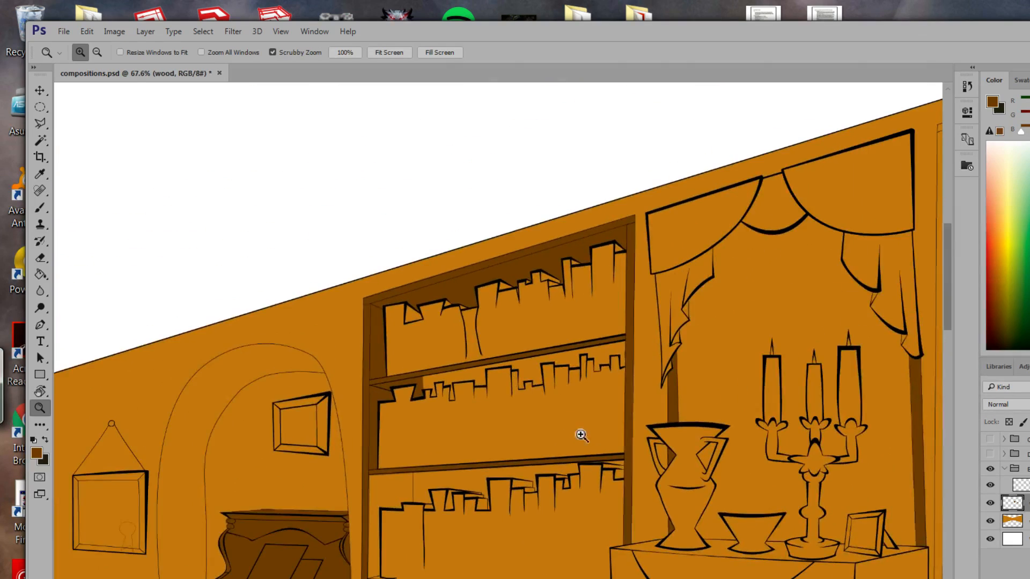
Outline the left bookcase from its top-left corner down to the floor and fireplace corner.
left_click_drag(582, 435, 555, 364)
key("space")
left_click_drag(668, 436, 410, 350)
left_click_drag(286, 342, 327, 340)
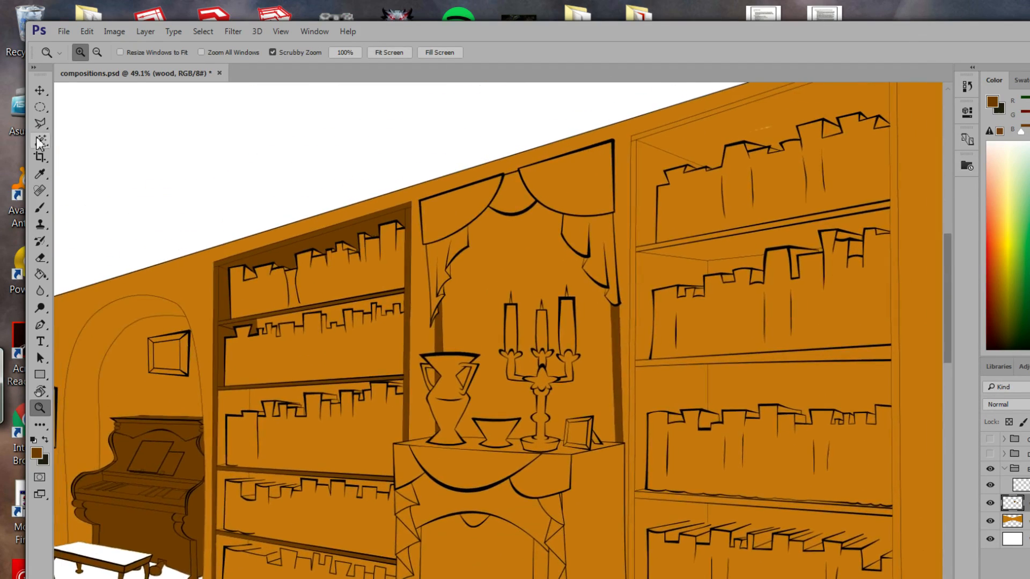
left_click(40, 123)
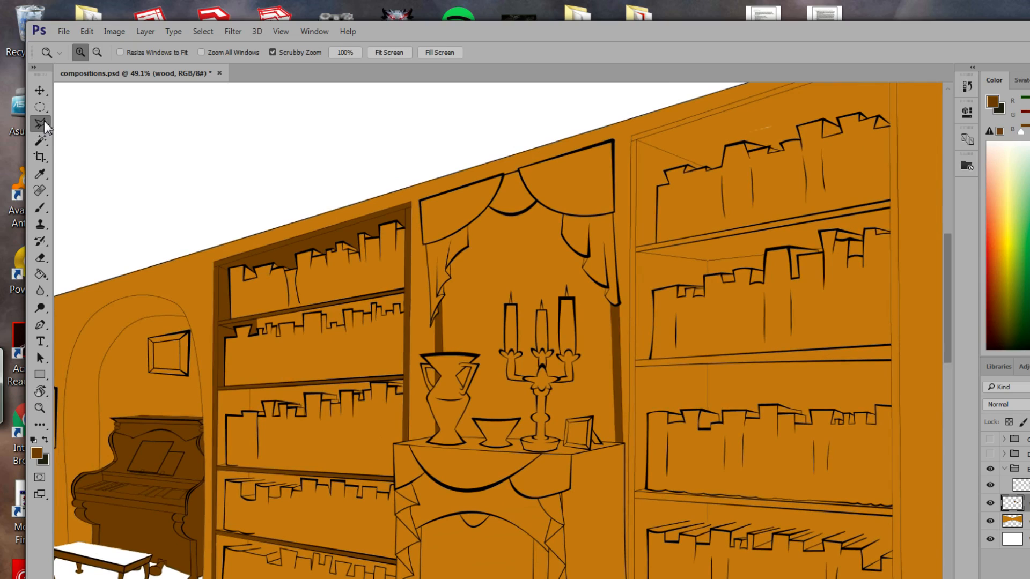
left_click(215, 265)
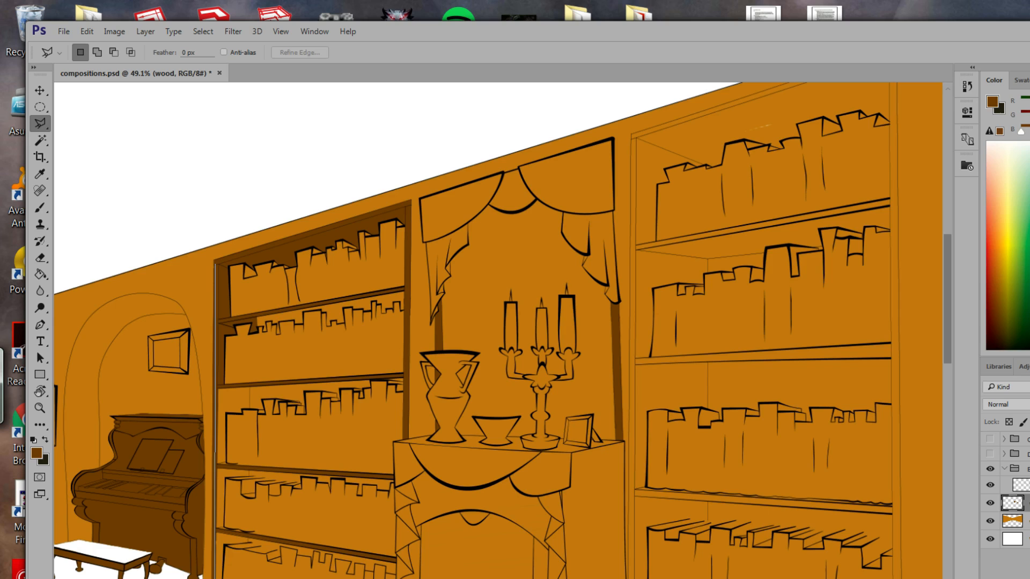
left_click_drag(385, 578, 394, 534)
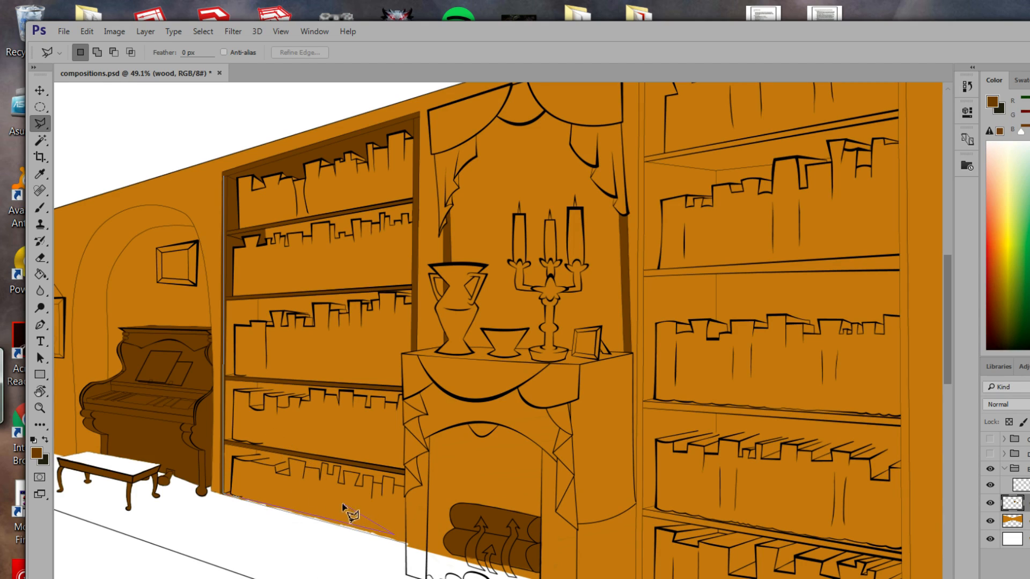
left_click(220, 499)
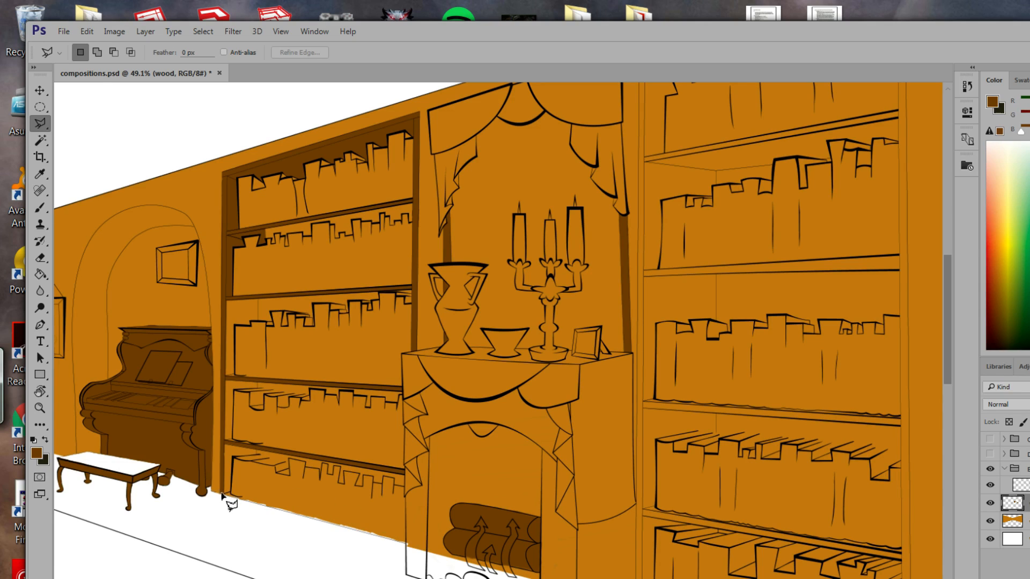
left_click(222, 495)
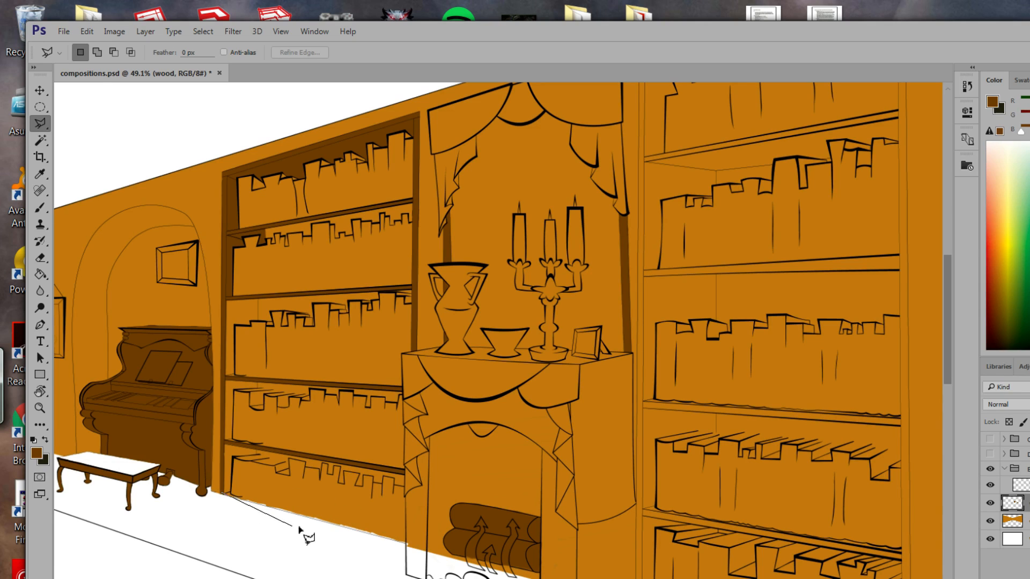
left_click(406, 545)
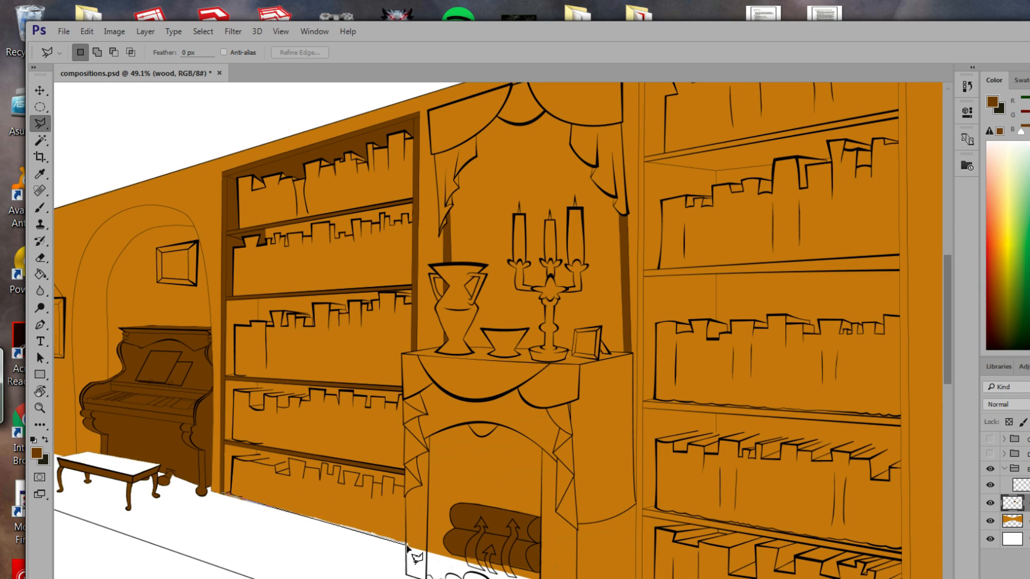
left_click(404, 353)
double_click(414, 355)
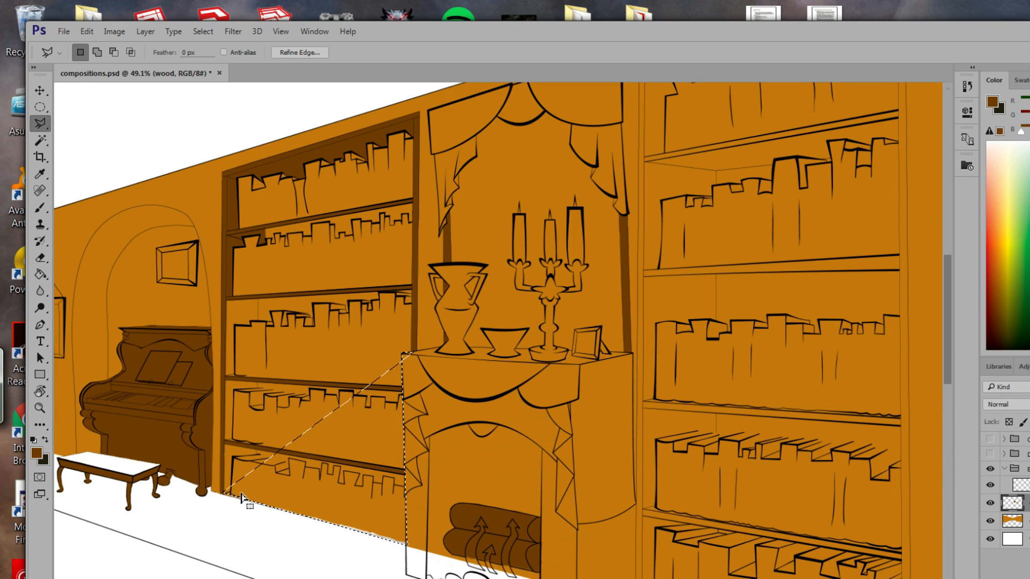
Add the shelf's upper-left area down to the base to the bookcase selection.
key("shift")
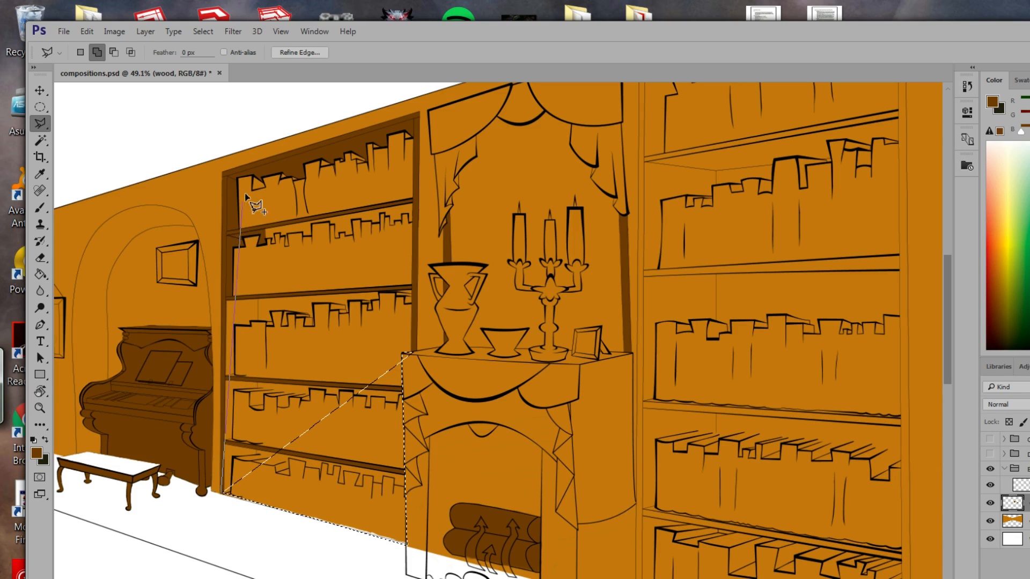
left_click(224, 173)
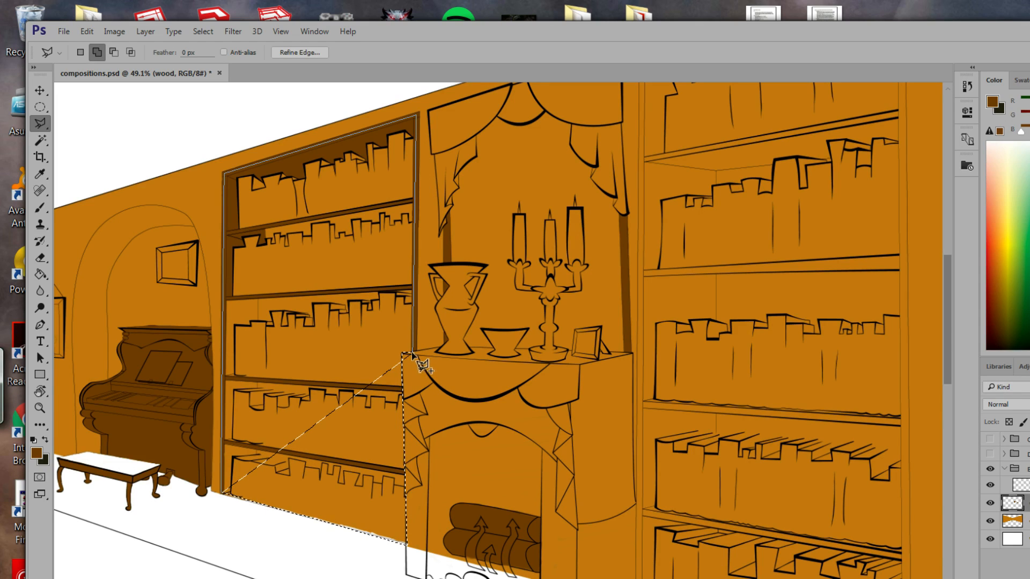
left_click(231, 496)
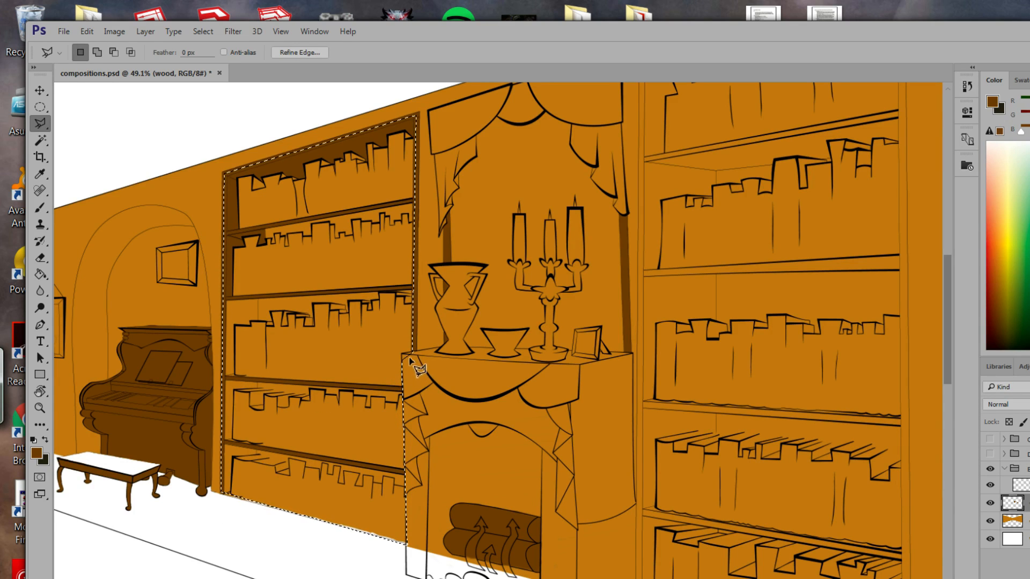
Cut the mantel corner out of the selection and fill the left bookcase dark brown.
key("super")
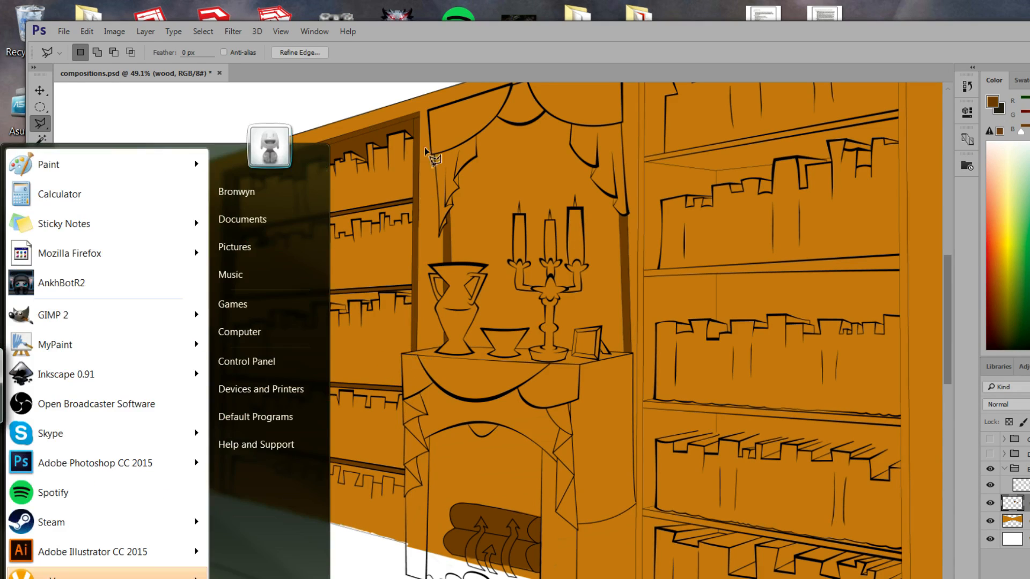
left_click(499, 34)
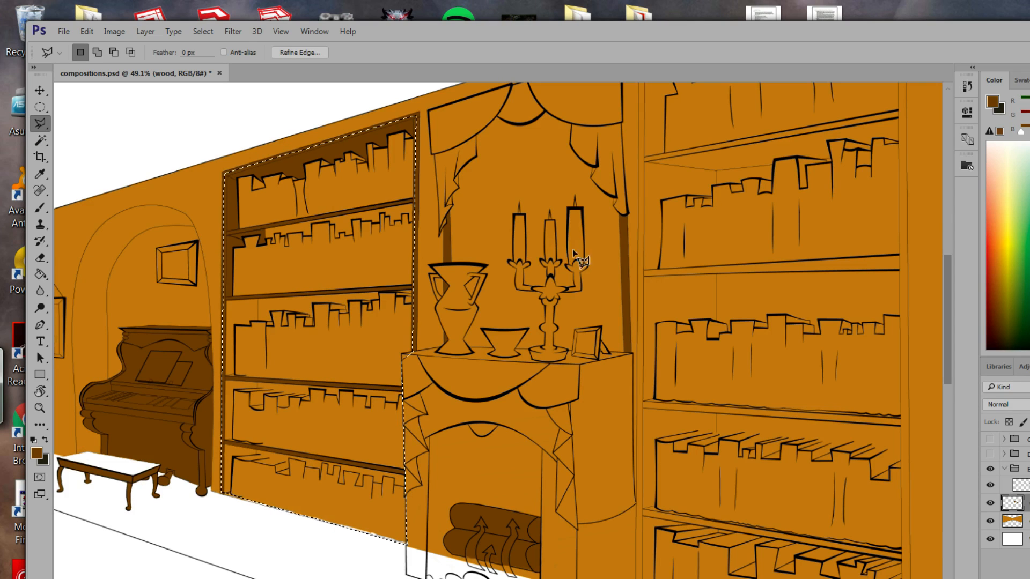
key("alt")
key("alt")
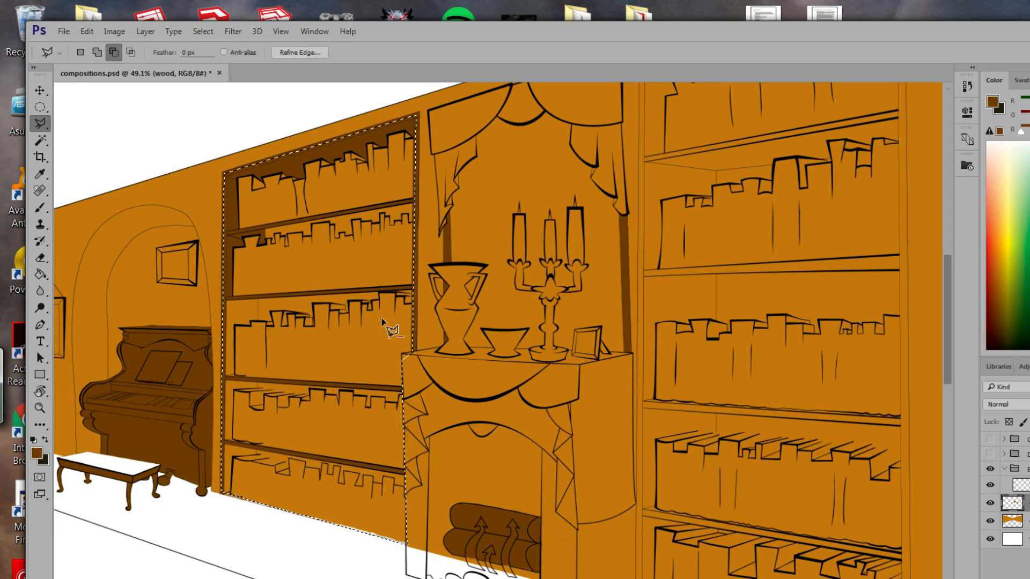
left_click(415, 352)
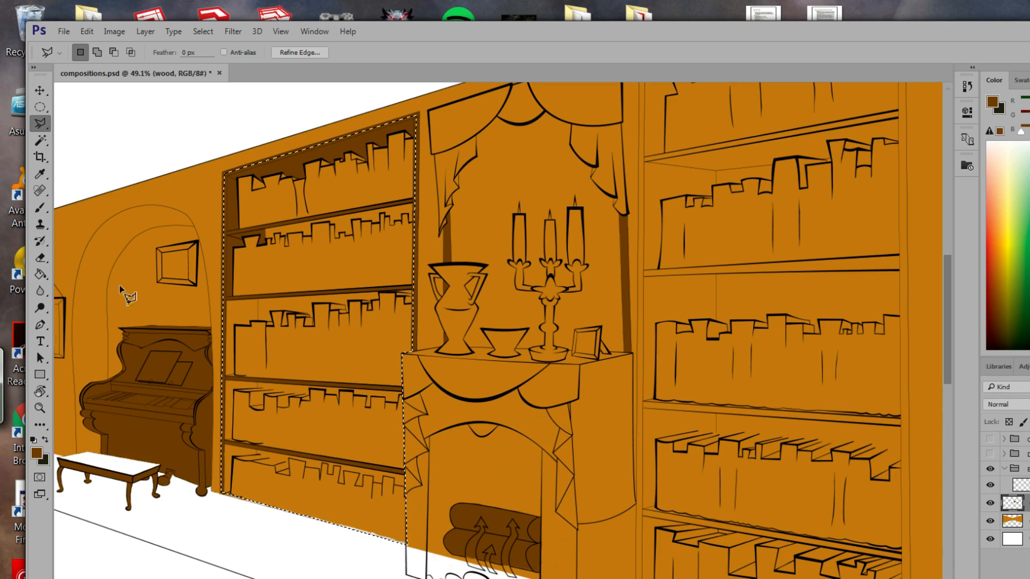
left_click(40, 275)
left_click(294, 441)
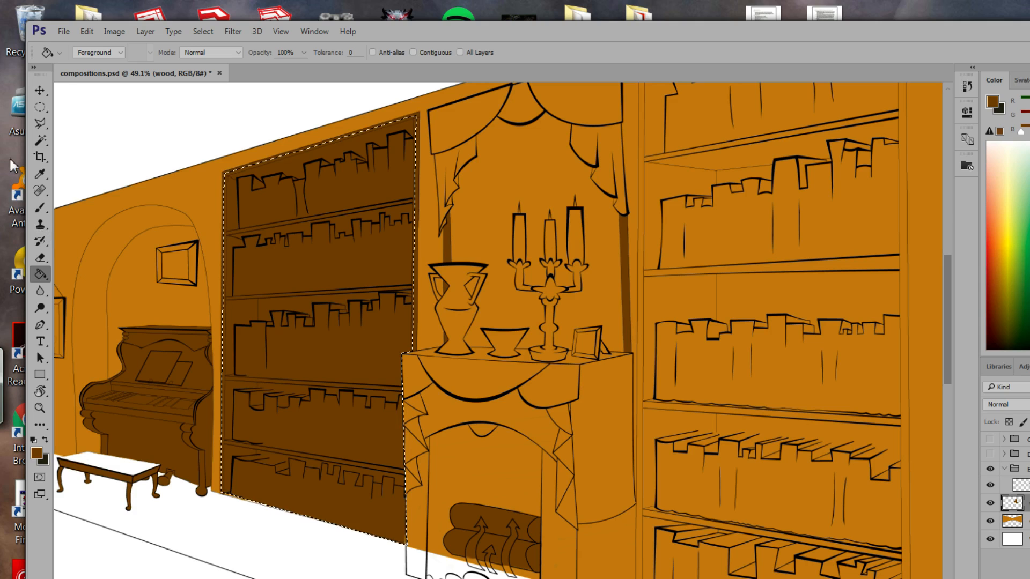
Deselect, then outline the right bookcase and fill it dark brown.
left_click(40, 125)
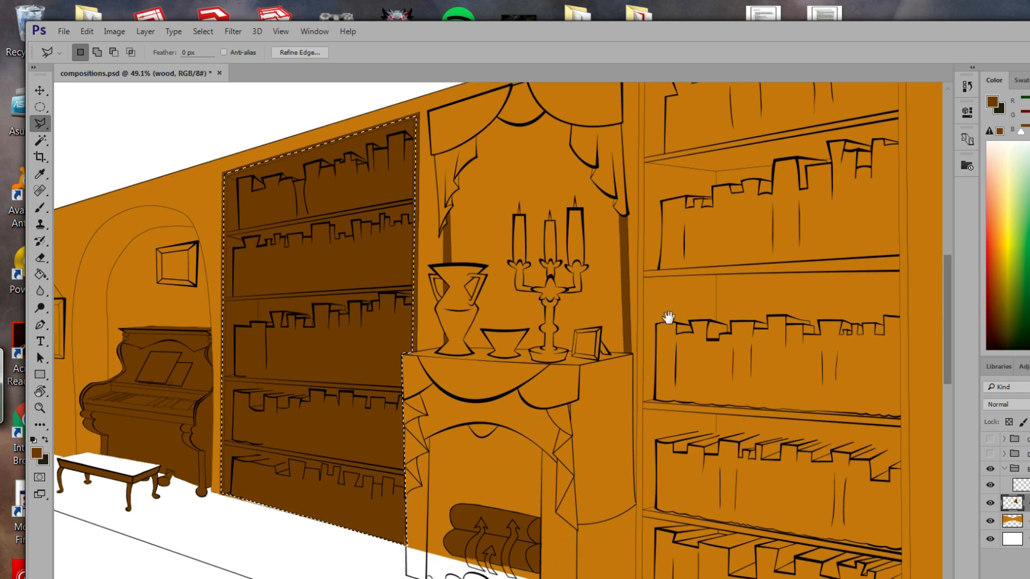
left_click_drag(666, 328, 497, 345)
left_click(40, 408)
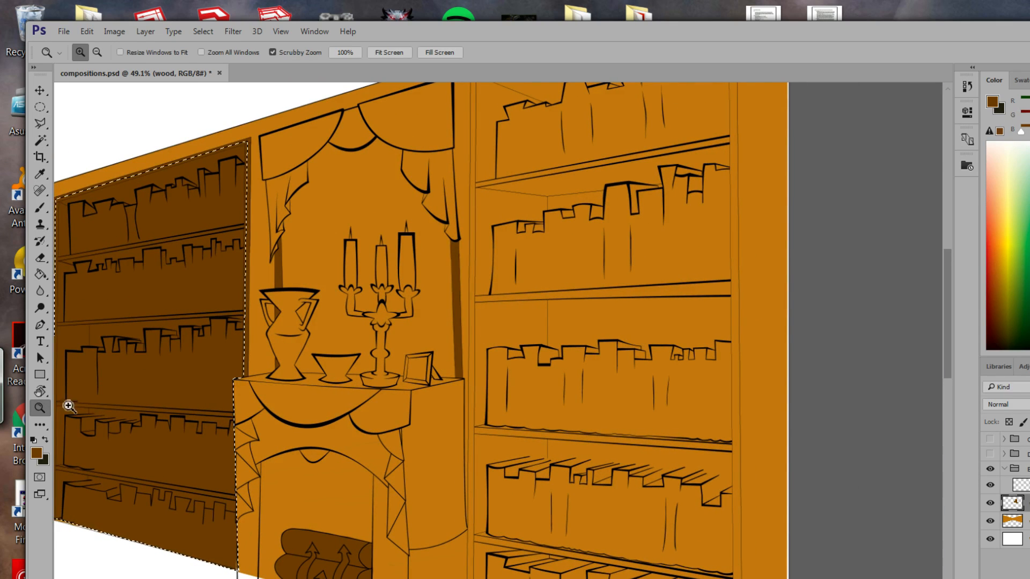
mouse_move(480, 410)
left_mouse_down()
mouse_move(452, 355)
mouse_move(437, 368)
left_mouse_up()
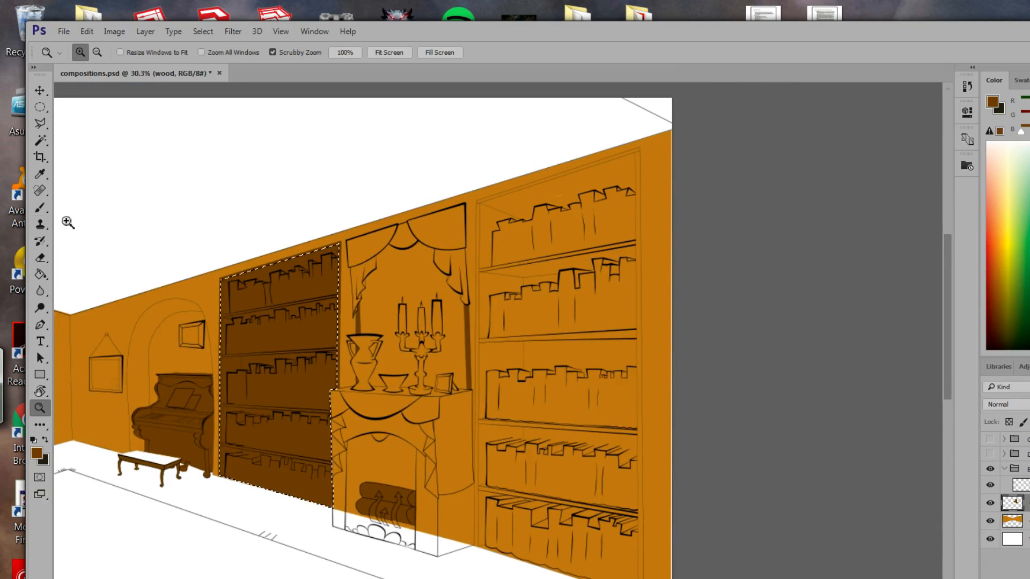
left_click(40, 125)
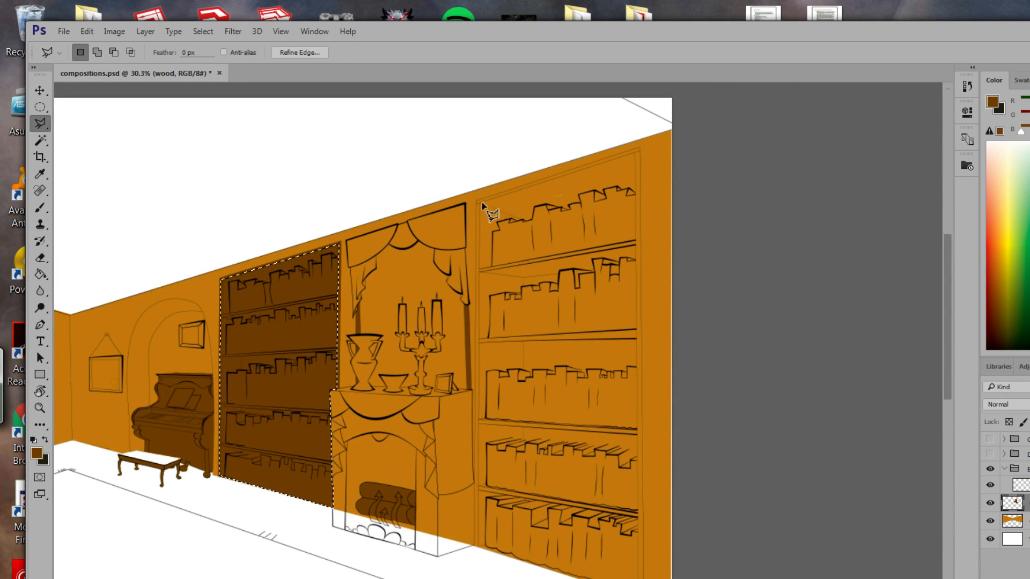
key("ctrl+d")
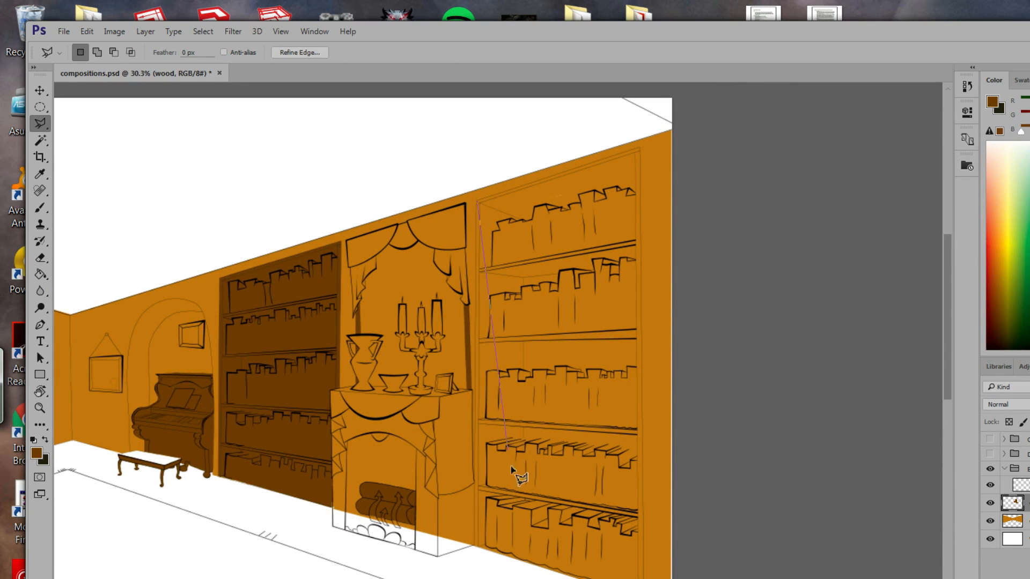
left_click(476, 547)
left_click(640, 150)
left_click(477, 202)
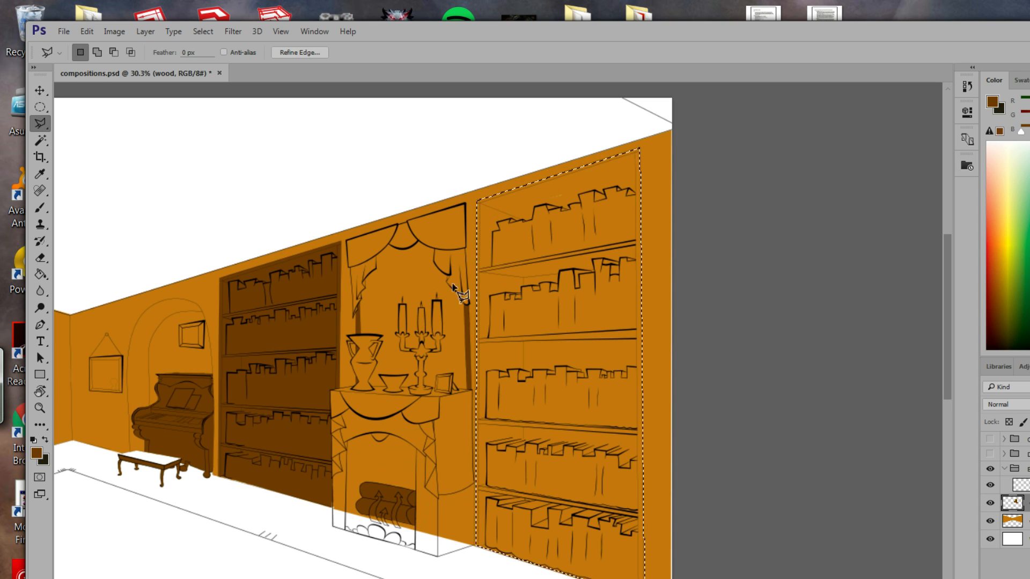
left_click(41, 275)
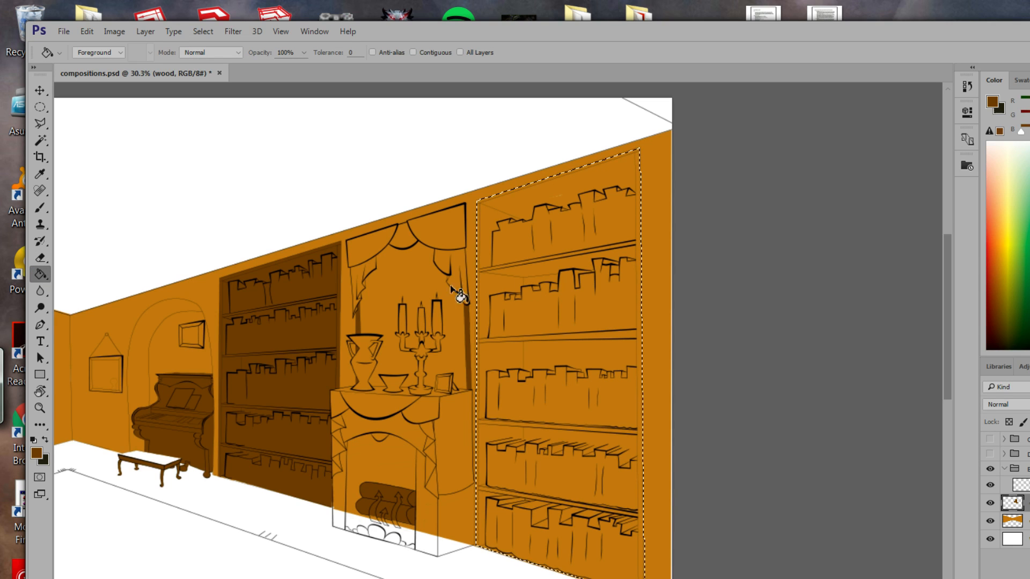
left_click(595, 339)
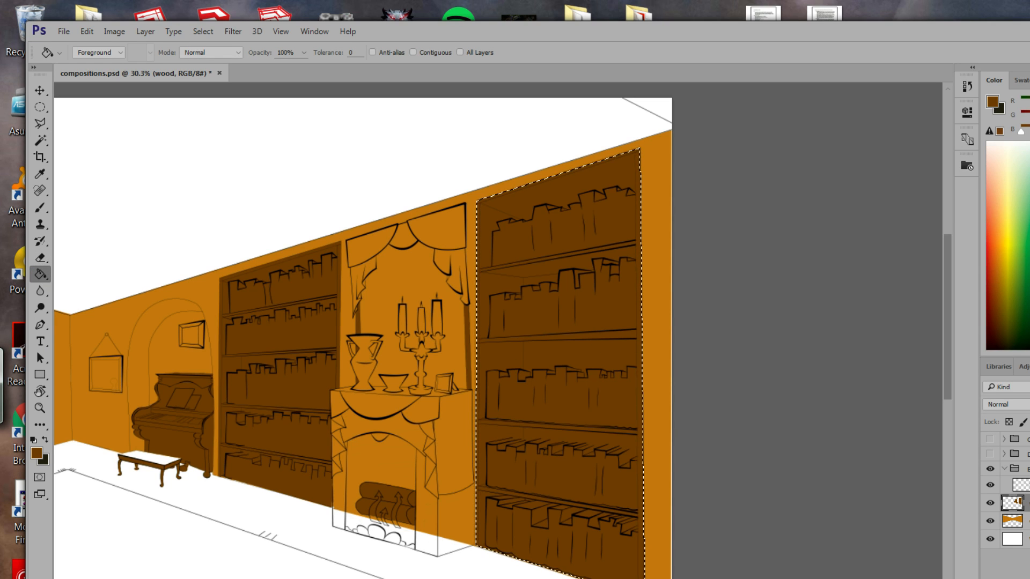
Deselect and zoom in closely on the fireplace and bookcase.
left_click(204, 32)
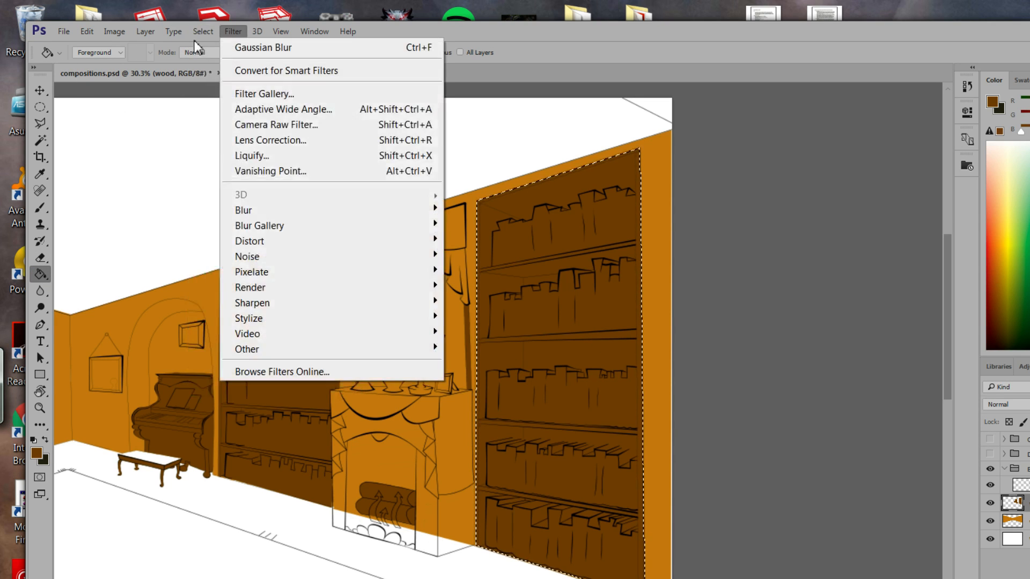
left_click(225, 63)
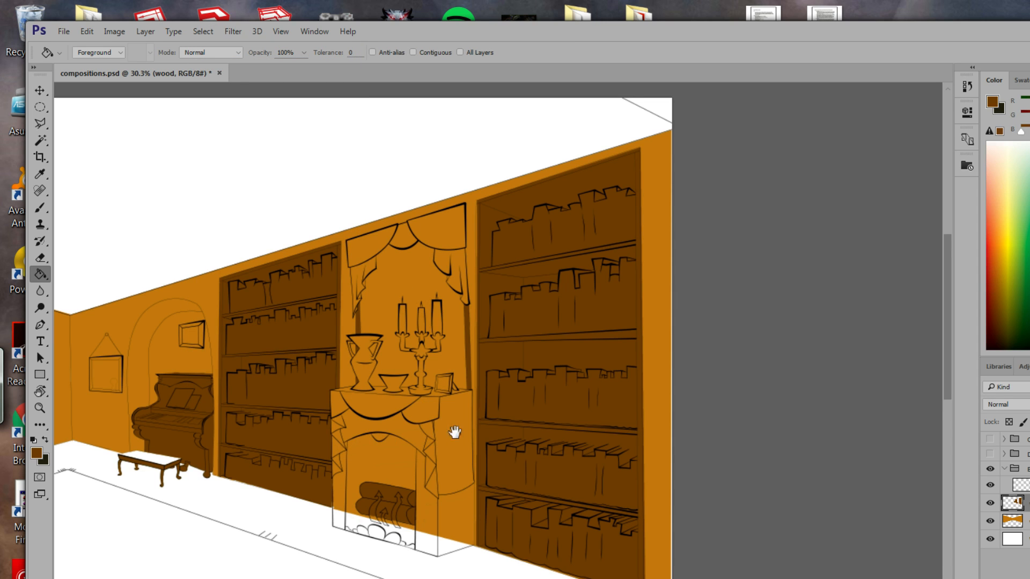
left_click_drag(493, 396, 516, 349)
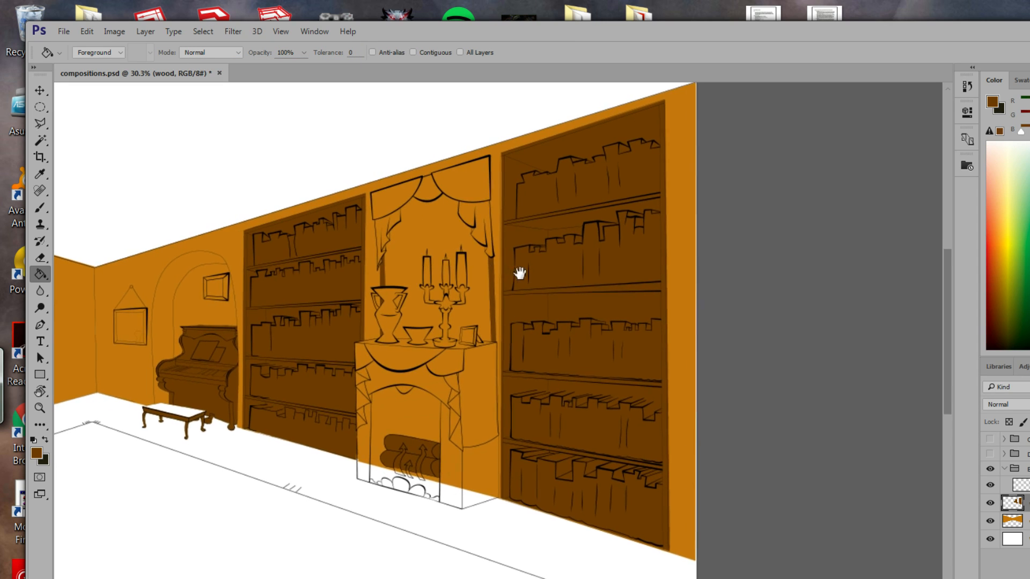
left_click_drag(517, 272, 554, 285)
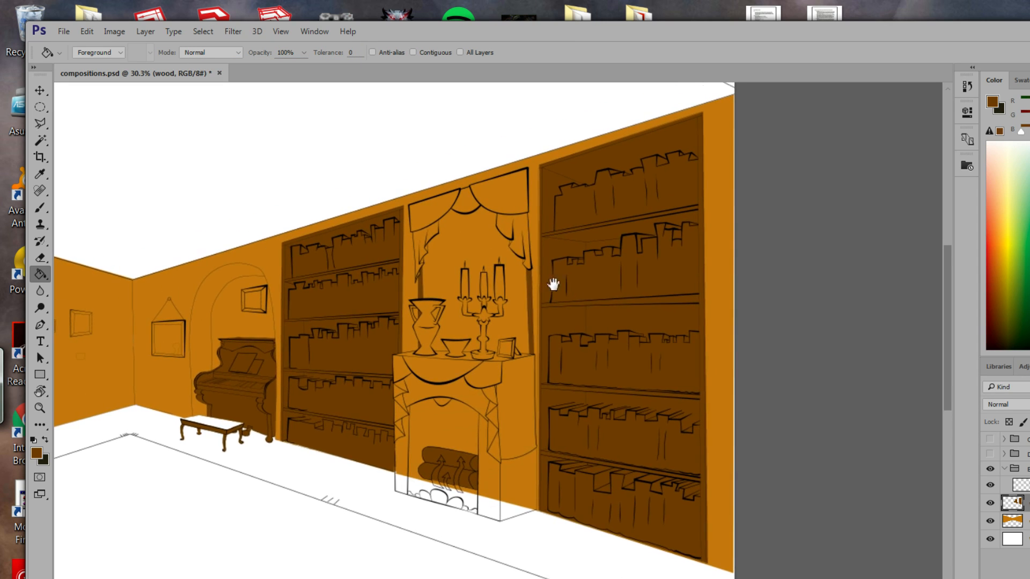
left_click(39, 408)
mouse_move(525, 358)
left_mouse_down()
mouse_move(517, 297)
mouse_move(481, 225)
mouse_move(571, 357)
left_mouse_up()
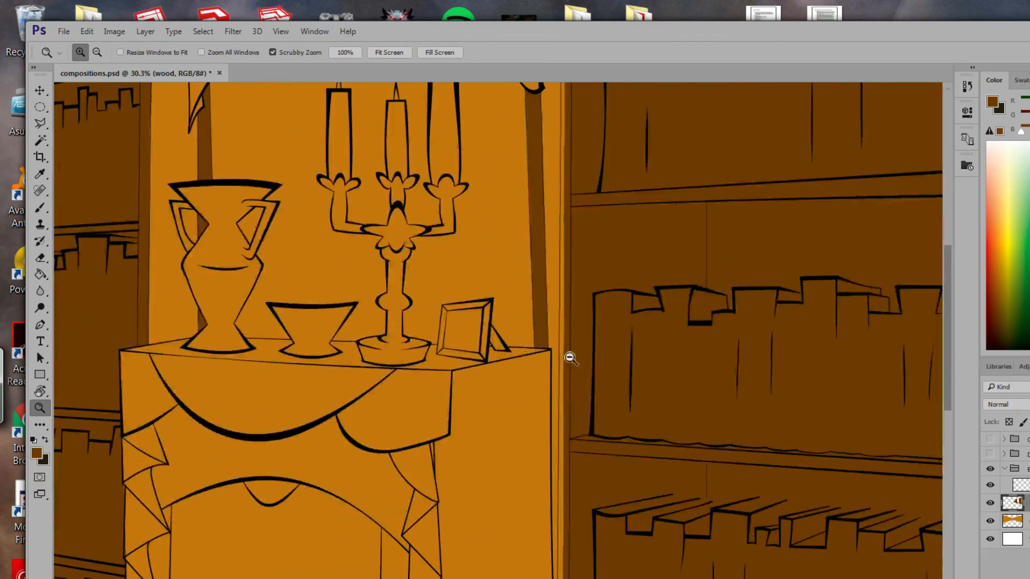
Select the thin strip along the bookcase edge and fill it dark brown.
left_click_drag(575, 280, 633, 501)
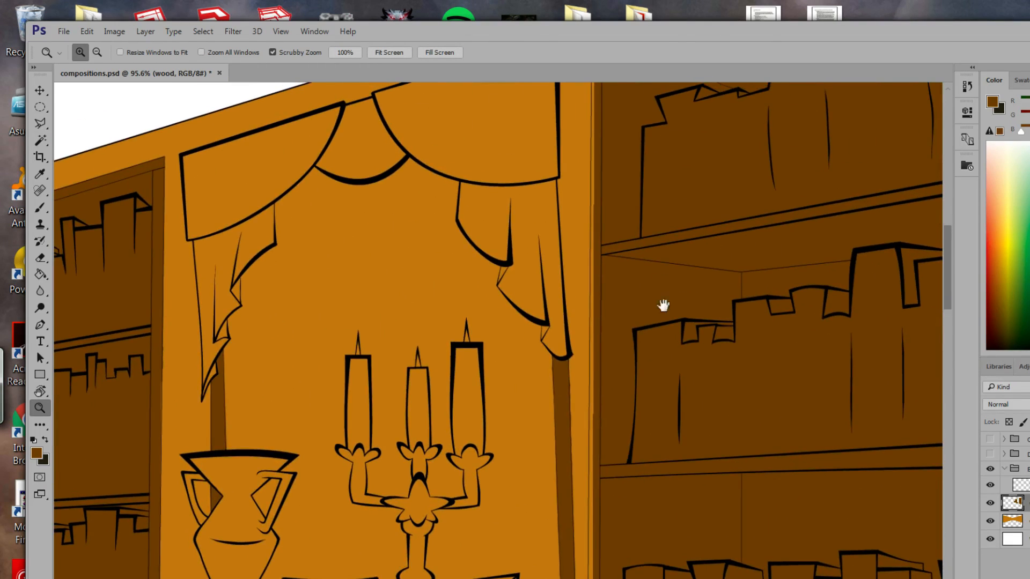
left_click_drag(664, 305, 538, 373)
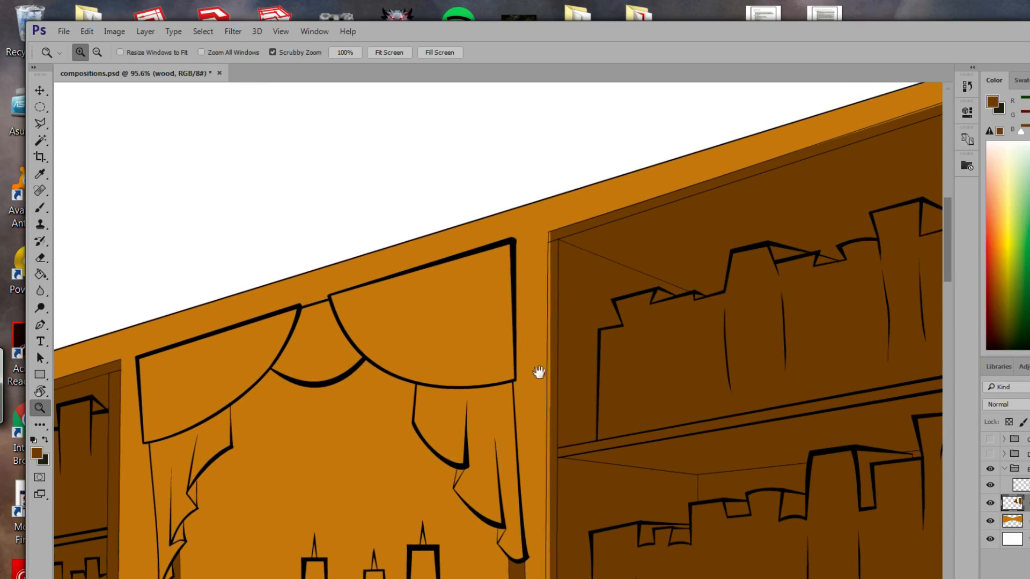
left_click(36, 125)
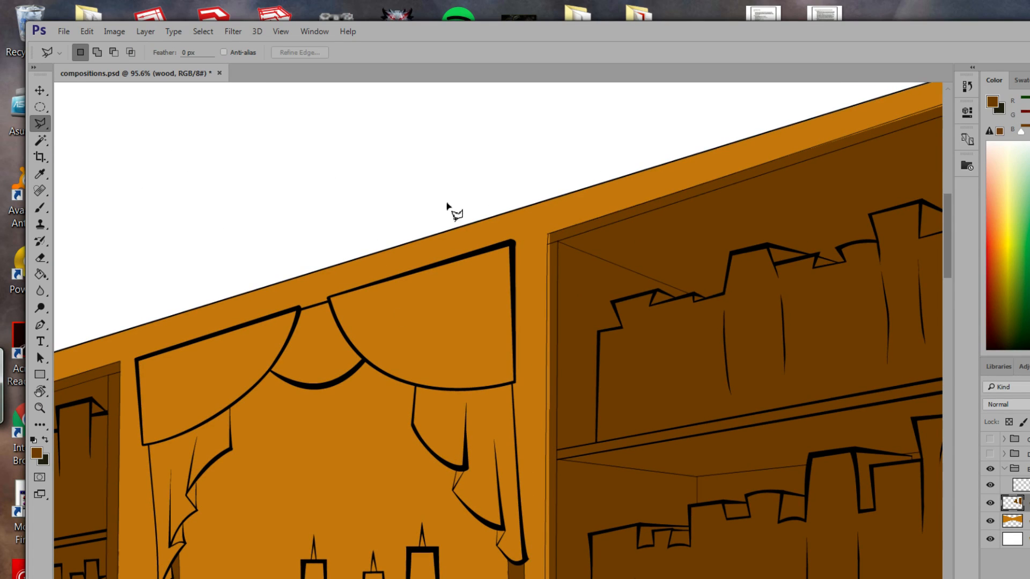
left_click(547, 236)
left_click(559, 537)
left_click(554, 235)
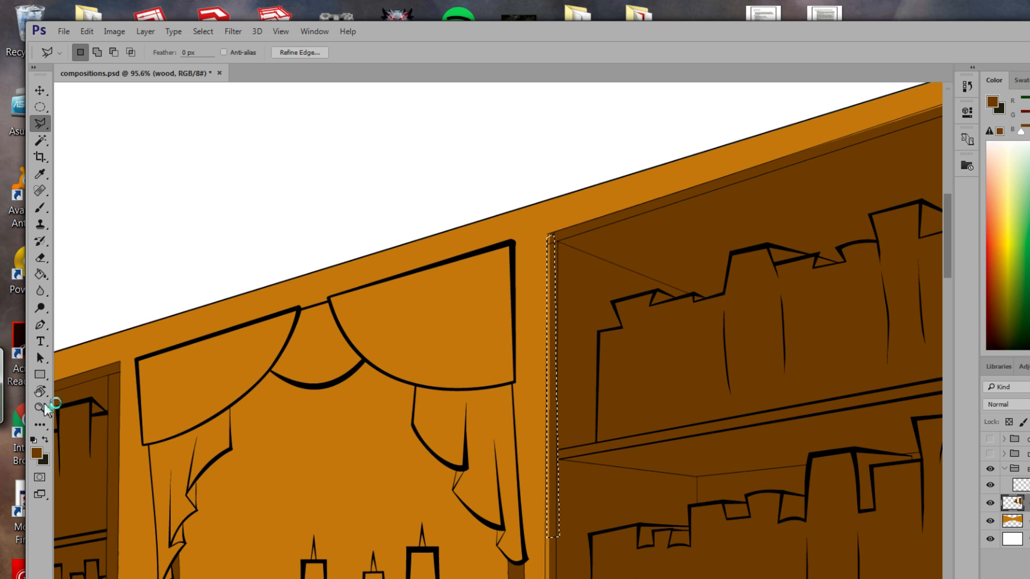
left_click(40, 274)
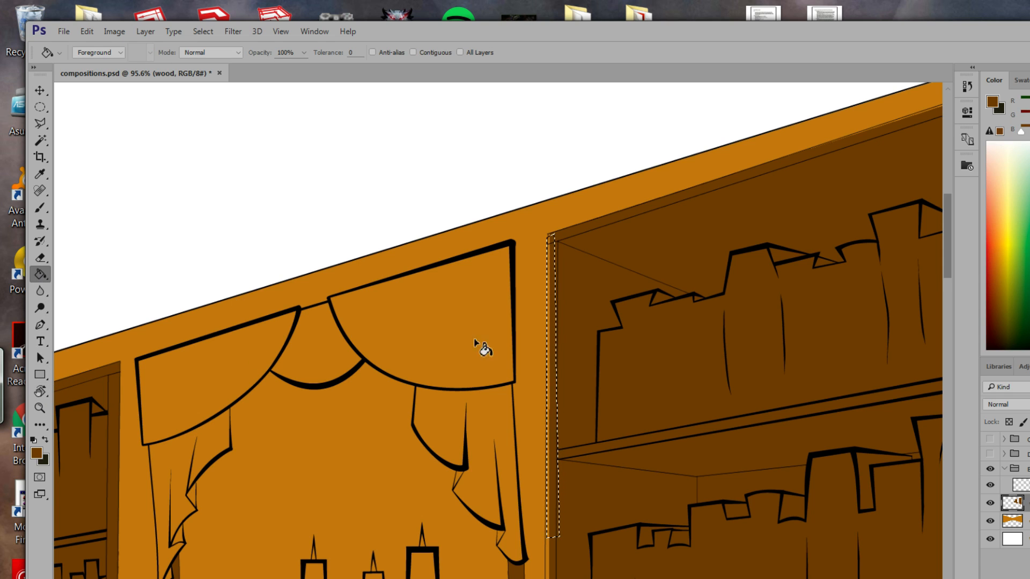
left_click(552, 382)
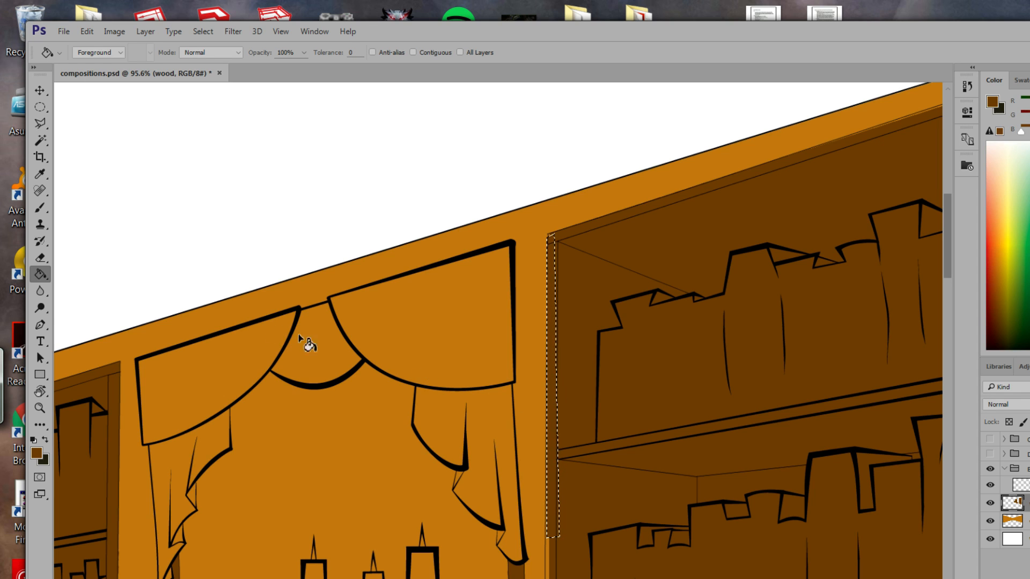
Select the small corner patch at the cabinet's top and fill it dark brown.
left_click(40, 123)
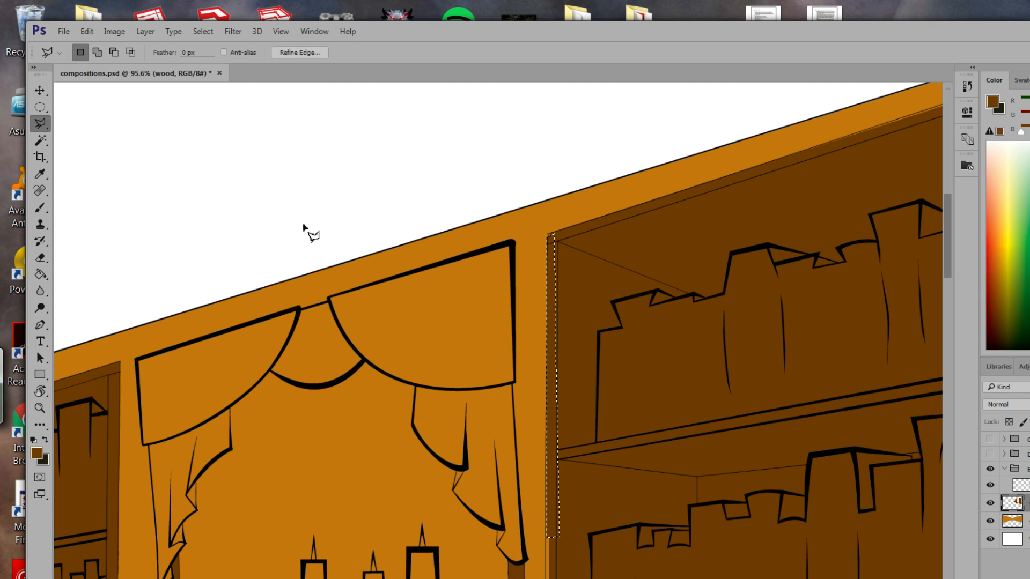
left_click(554, 233)
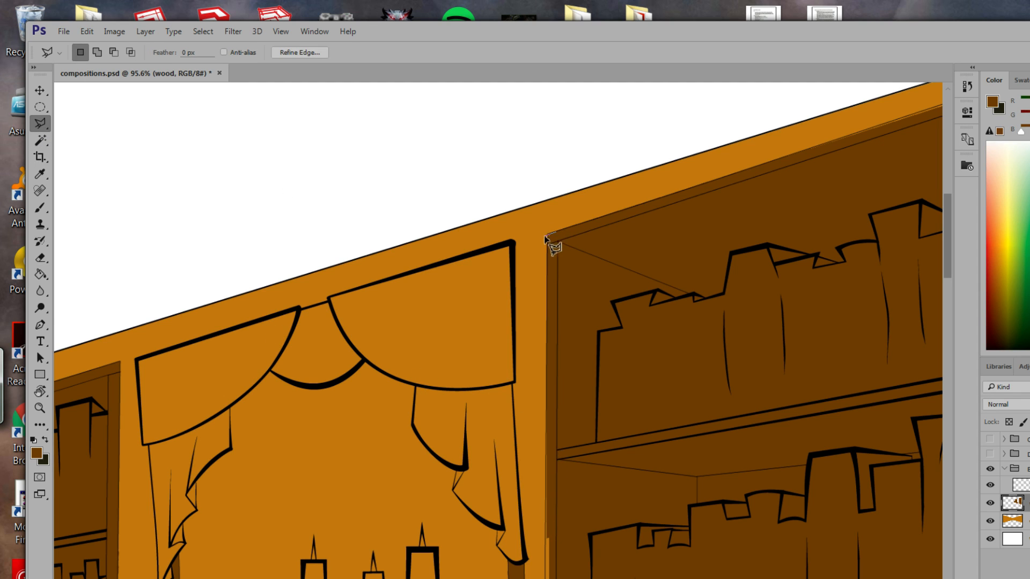
left_click(547, 245)
left_click(554, 235)
left_click(40, 274)
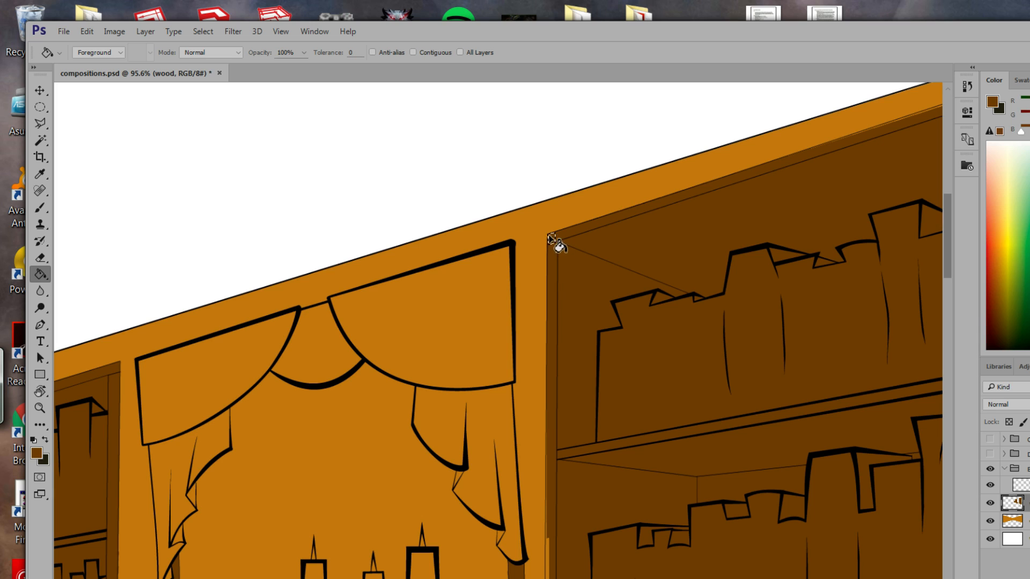
left_click(549, 236)
Outline the strip beside the wall edge from top to bottom and fill it dark brown.
left_click(40, 124)
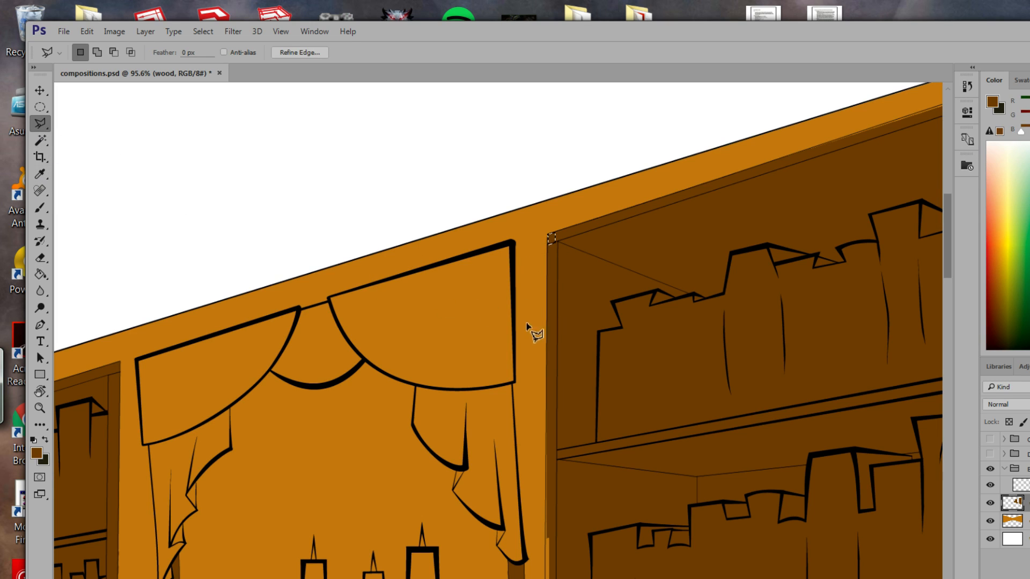
left_click_drag(568, 354, 554, 201)
mouse_move(563, 538)
left_mouse_down()
mouse_move(550, 294)
mouse_move(574, 359)
left_mouse_up()
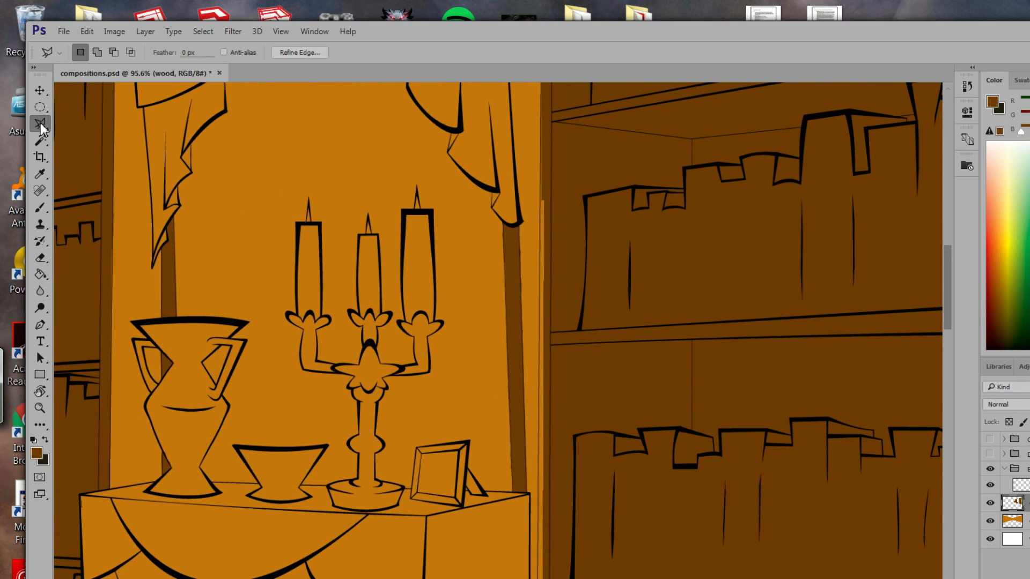
left_click(540, 117)
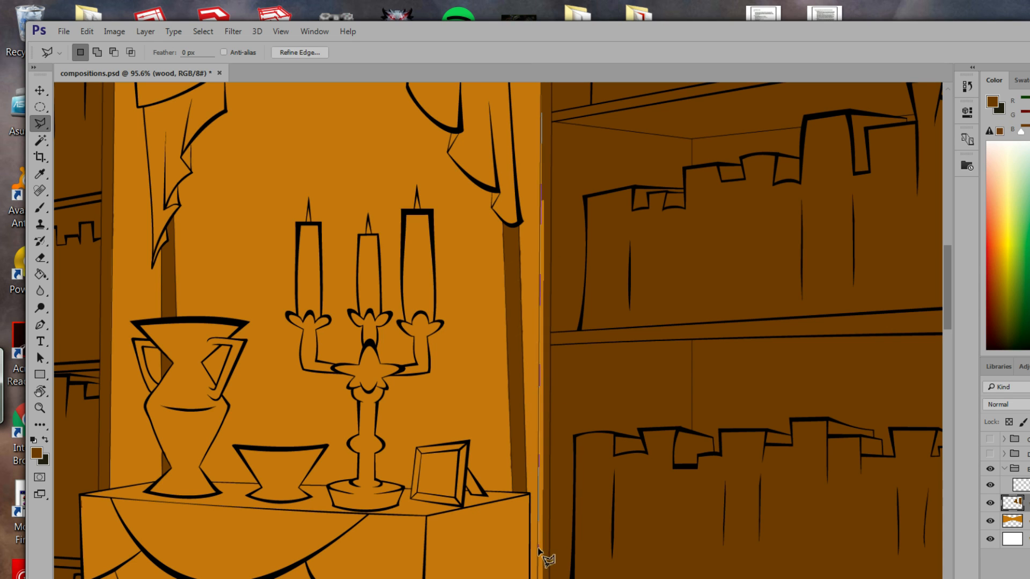
double_click(548, 558)
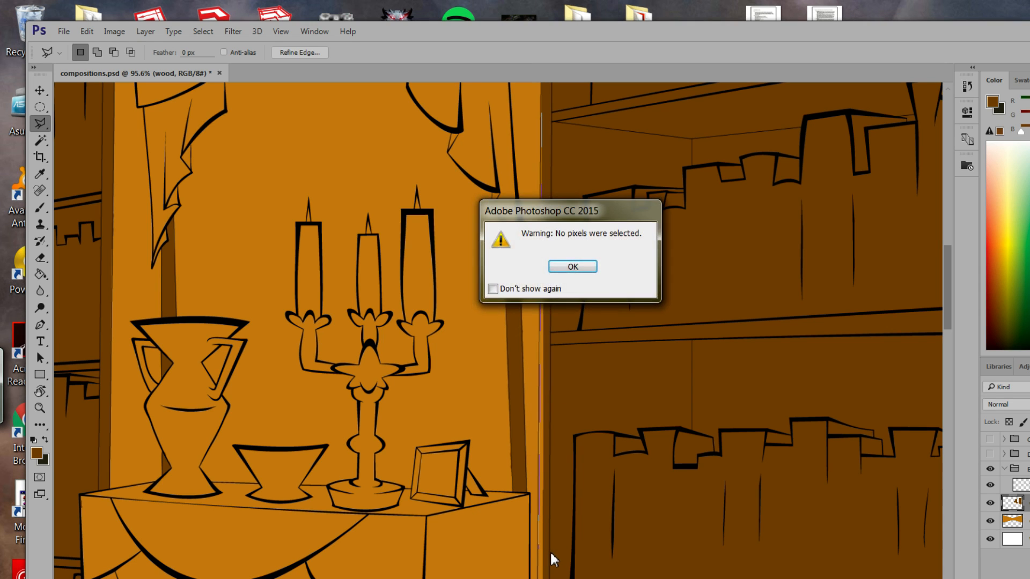
left_click(566, 267)
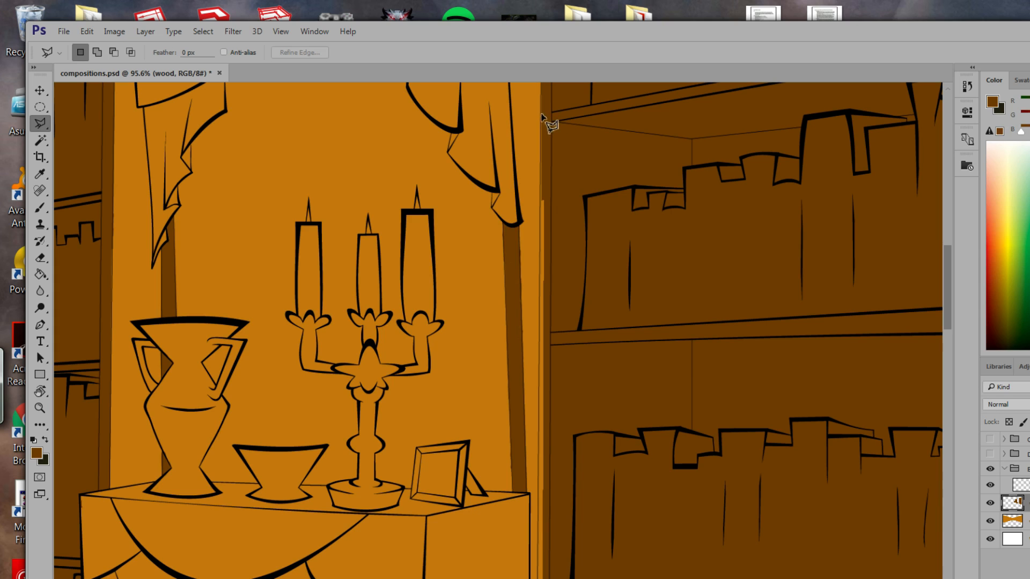
left_click(538, 512)
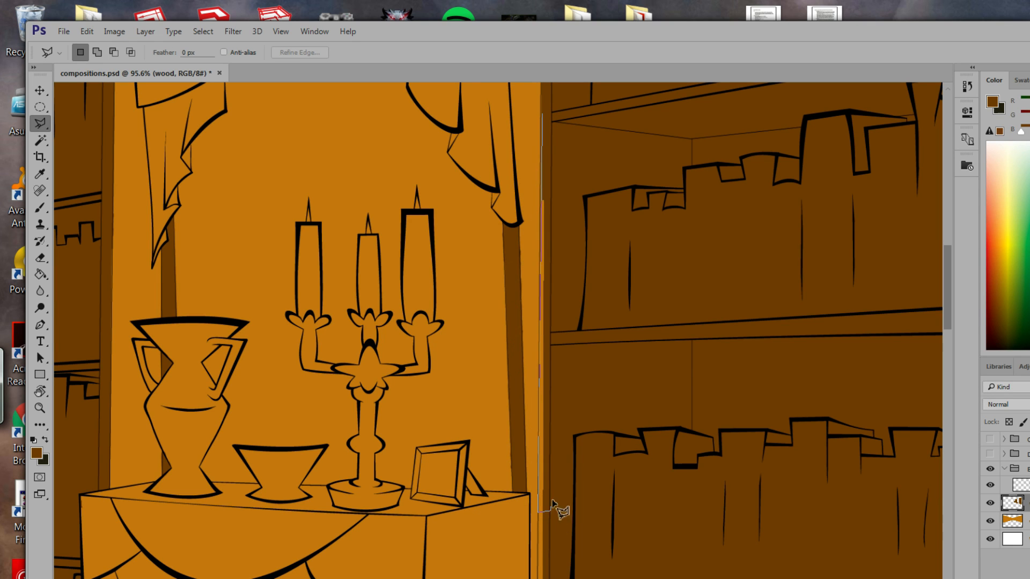
left_click(551, 510)
left_click(552, 112)
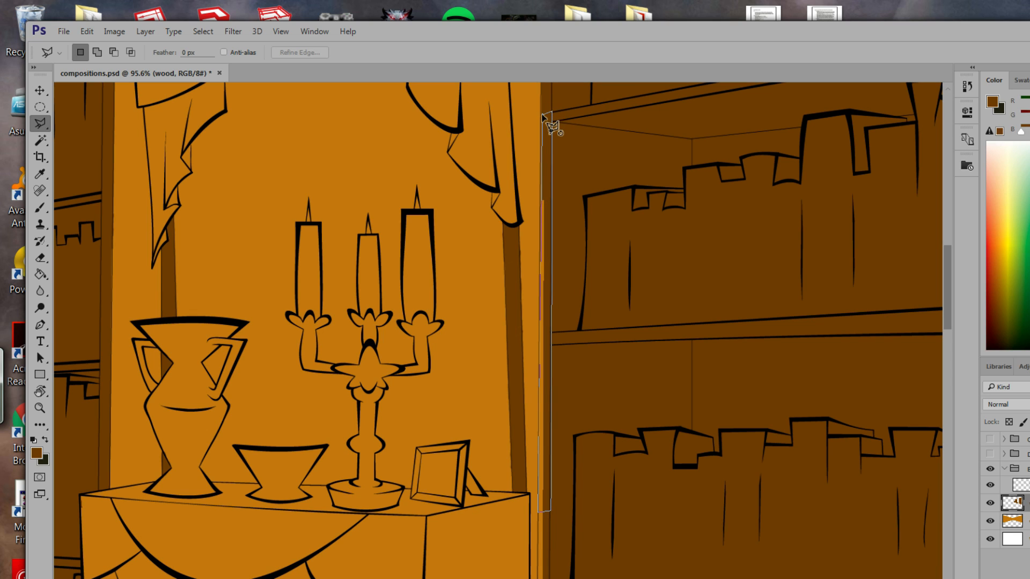
left_click(543, 114)
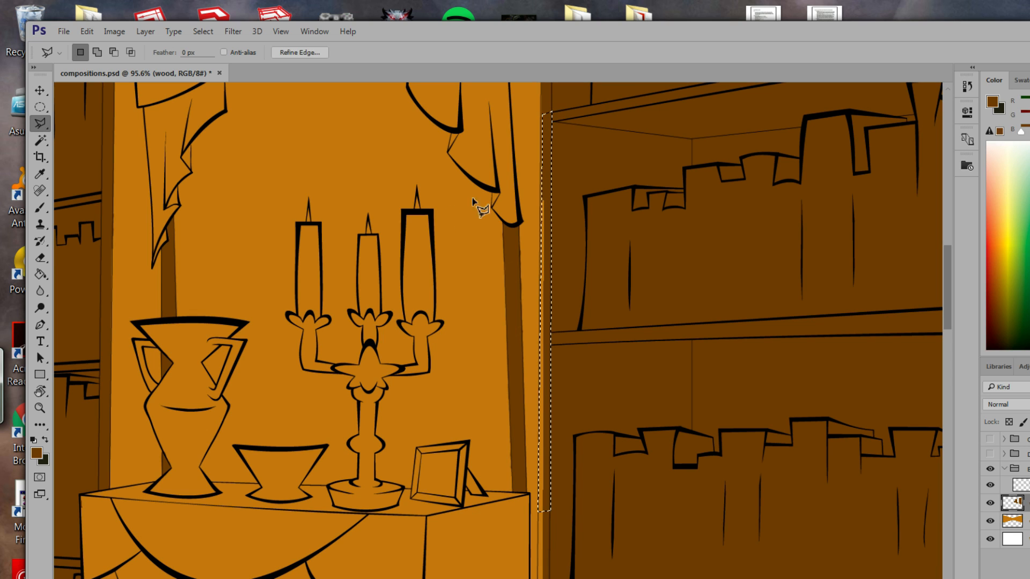
left_click(41, 274)
left_click(543, 271)
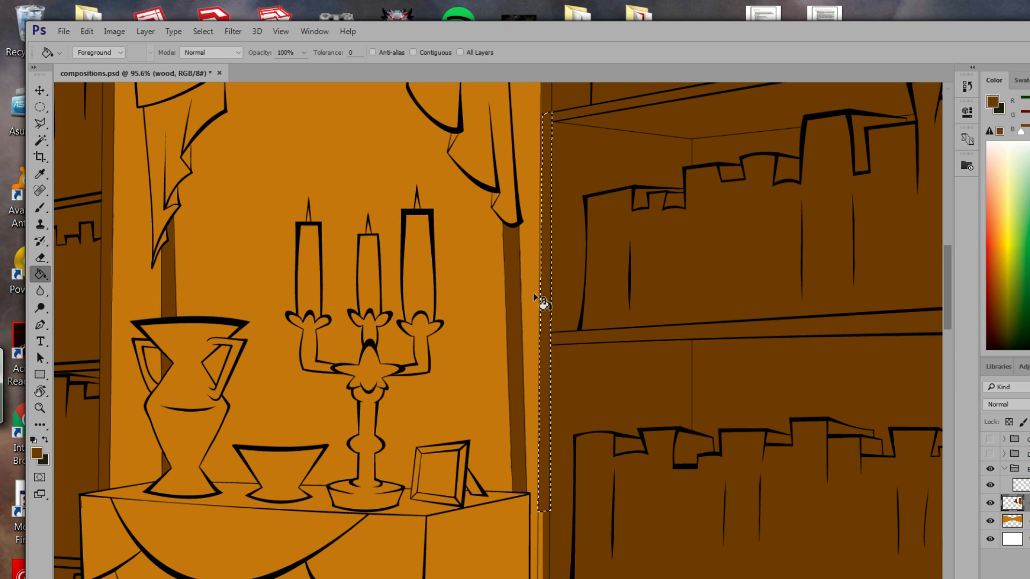
Fill the next strip beside the tablecloth table with dark brown.
left_click_drag(606, 467, 626, 237)
left_click_drag(618, 328, 630, 299)
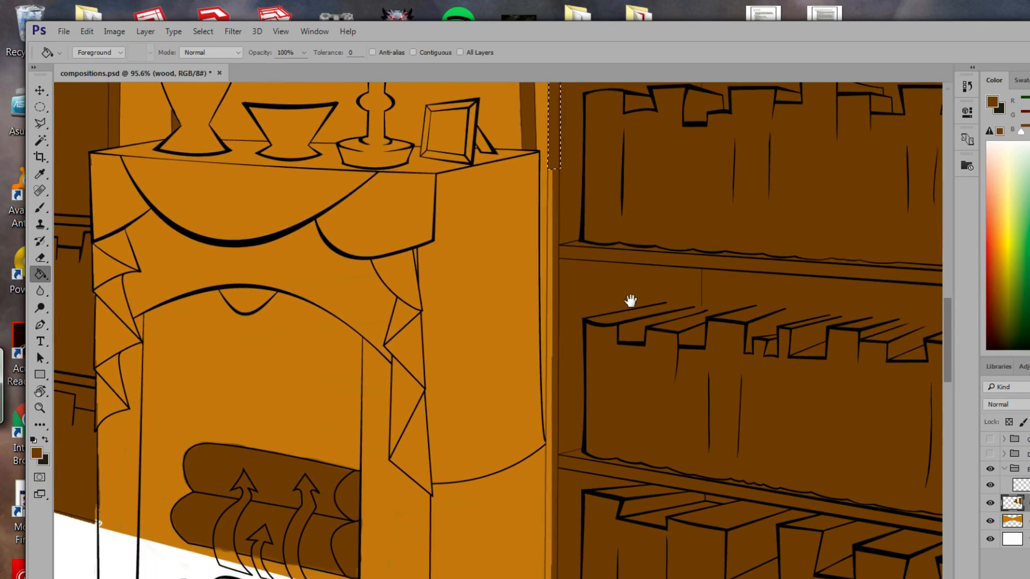
left_click(40, 123)
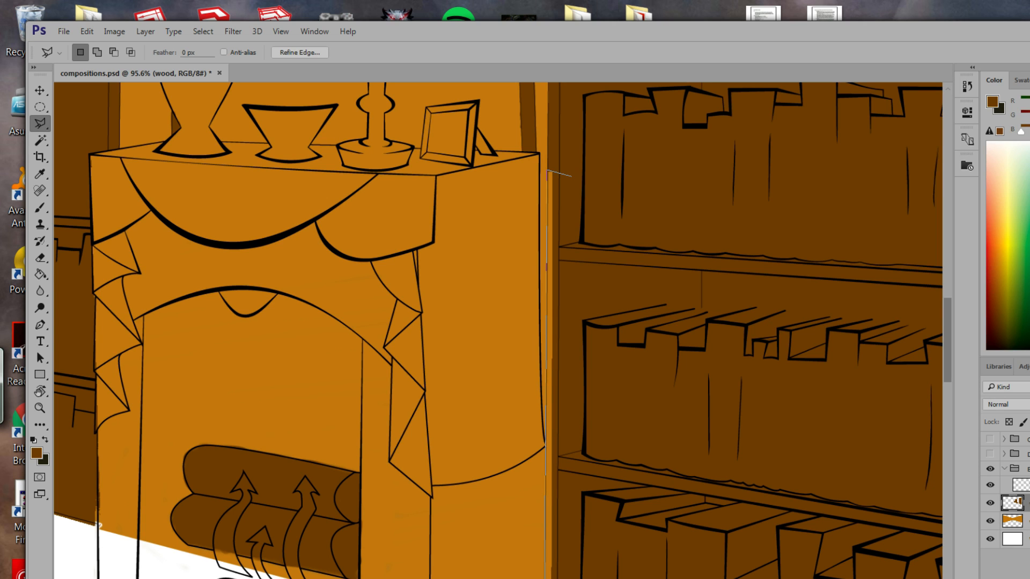
left_click(570, 176)
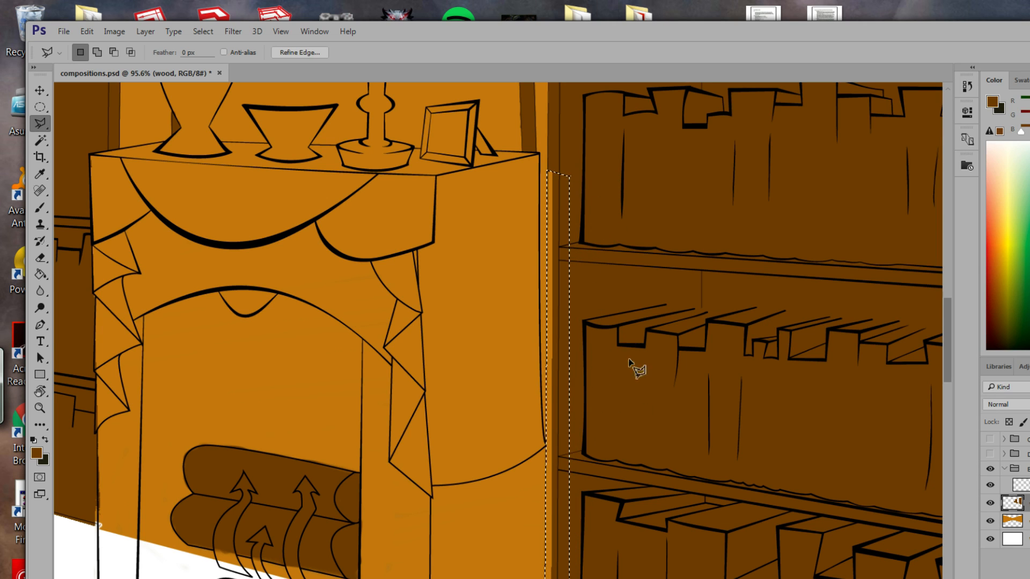
scroll(629, 362, "down", 4)
scroll(642, 352, "right", 1)
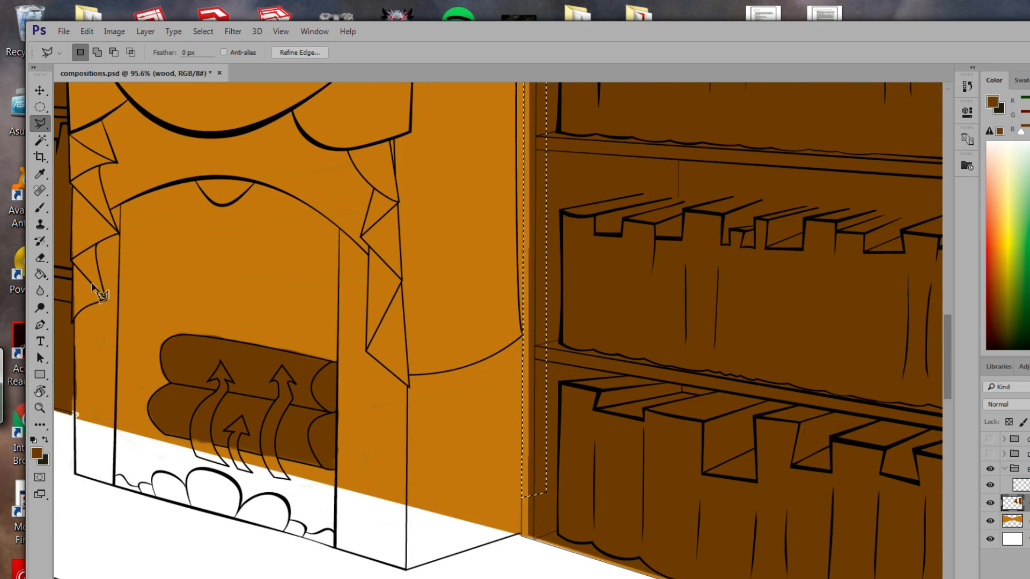
left_click(39, 273)
left_click(534, 360)
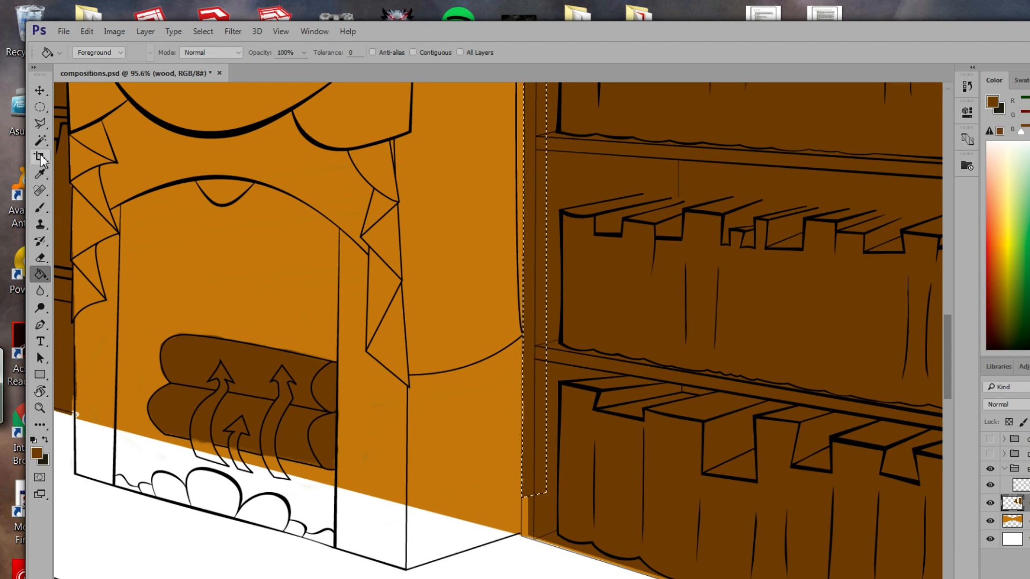
Deselect, then outline the strip along the lower wall edge below the middle shelf.
left_click(40, 123)
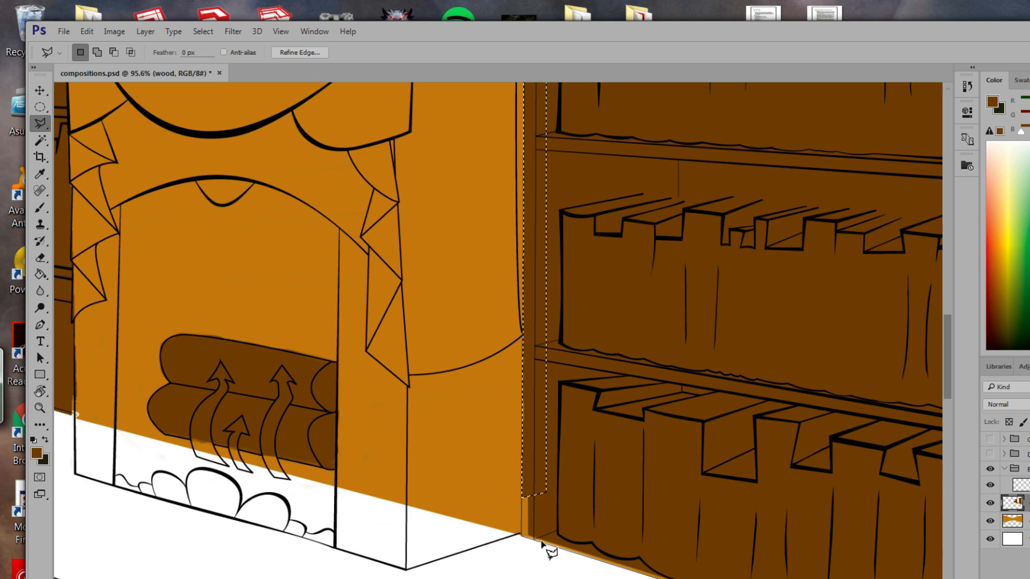
key("ctrl+d")
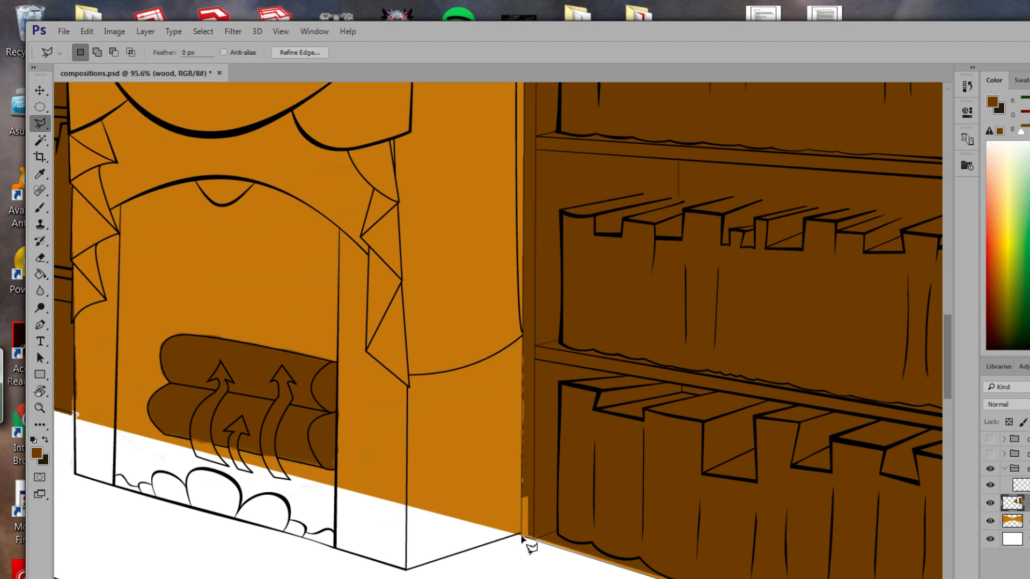
left_click(523, 348)
left_click(540, 375)
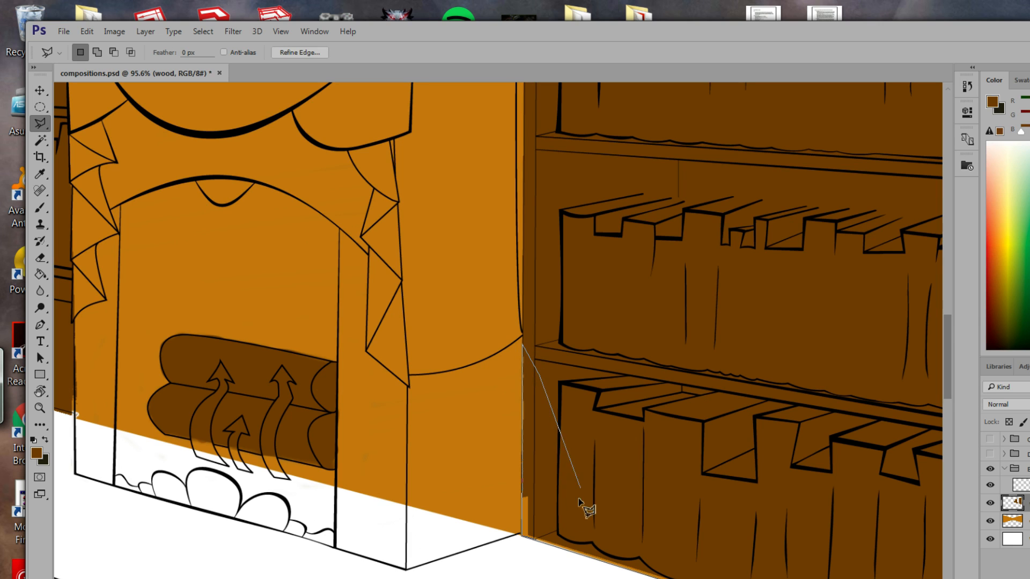
double_click(537, 540)
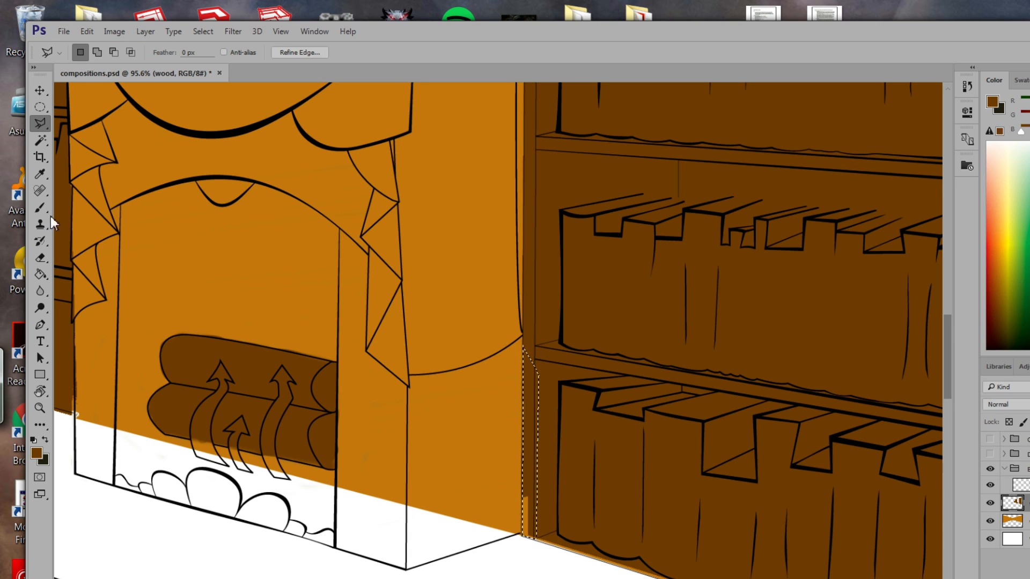
left_click(40, 274)
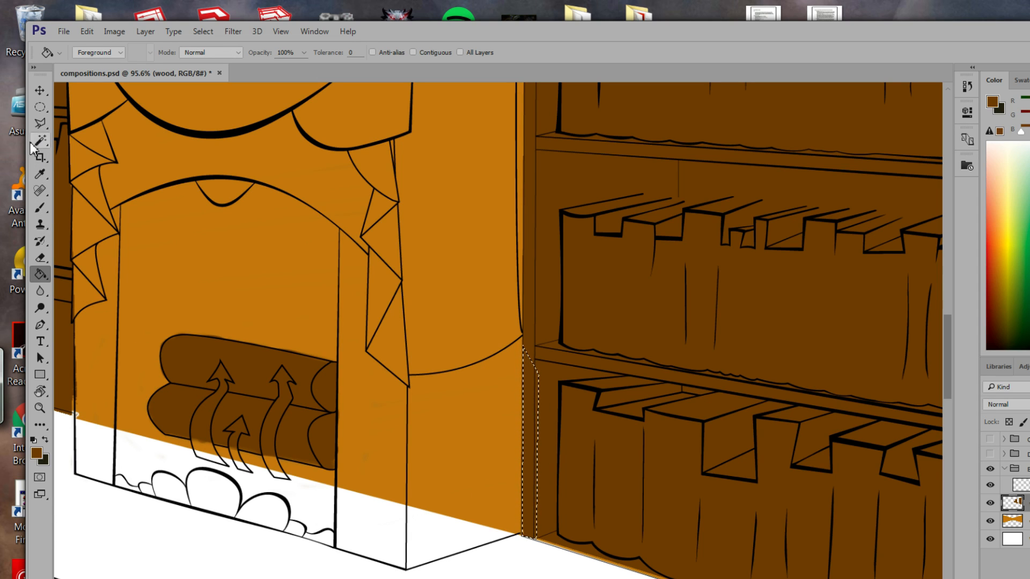
left_click(40, 123)
Outline the orange sliver under the cabinet's bottom edge at the floor with the Polygonal Lasso.
mouse_move(591, 437)
left_mouse_down()
mouse_move(555, 300)
mouse_move(538, 291)
left_mouse_up()
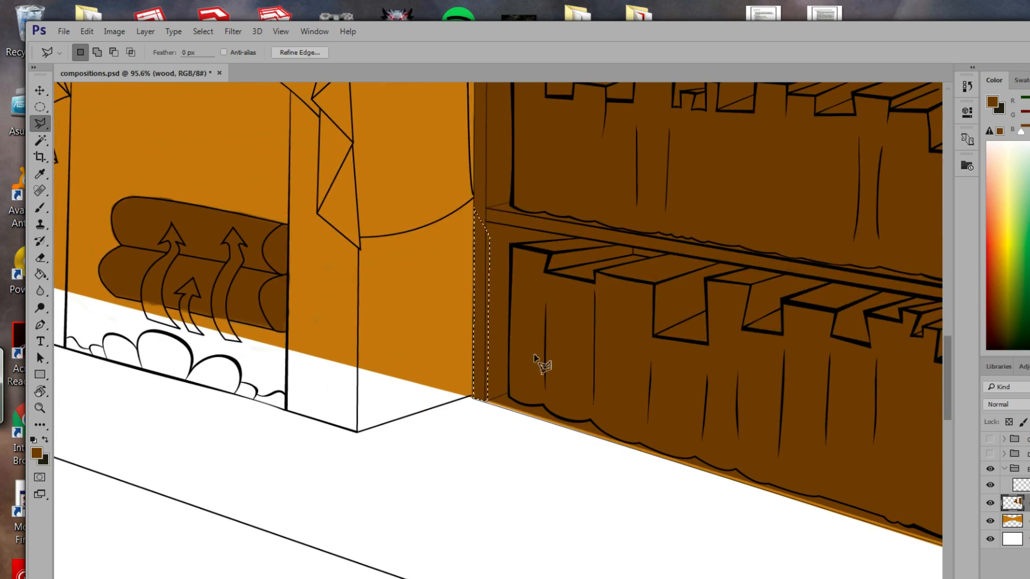
left_click_drag(562, 366, 459, 335)
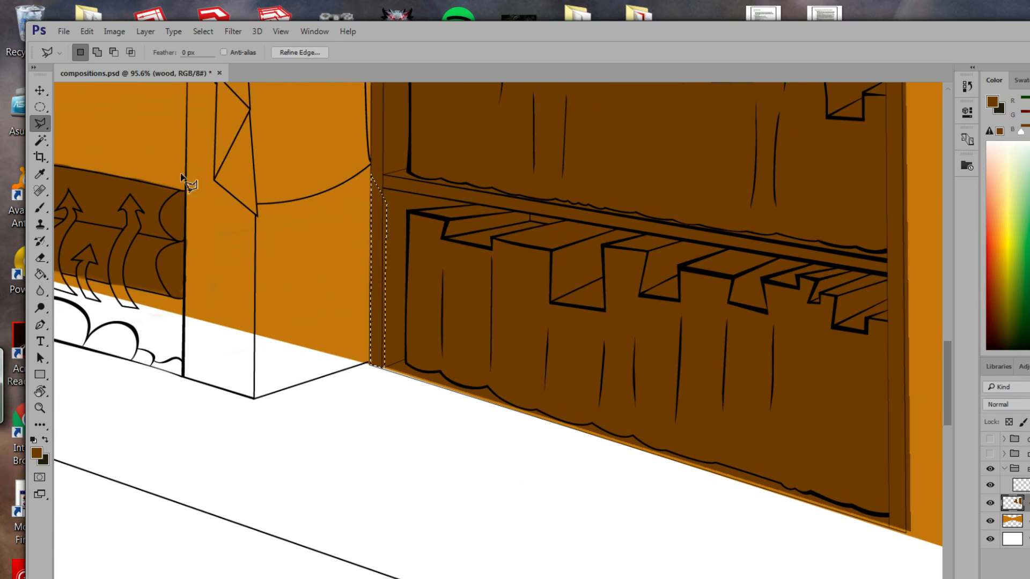
left_click(908, 534)
left_click(907, 535)
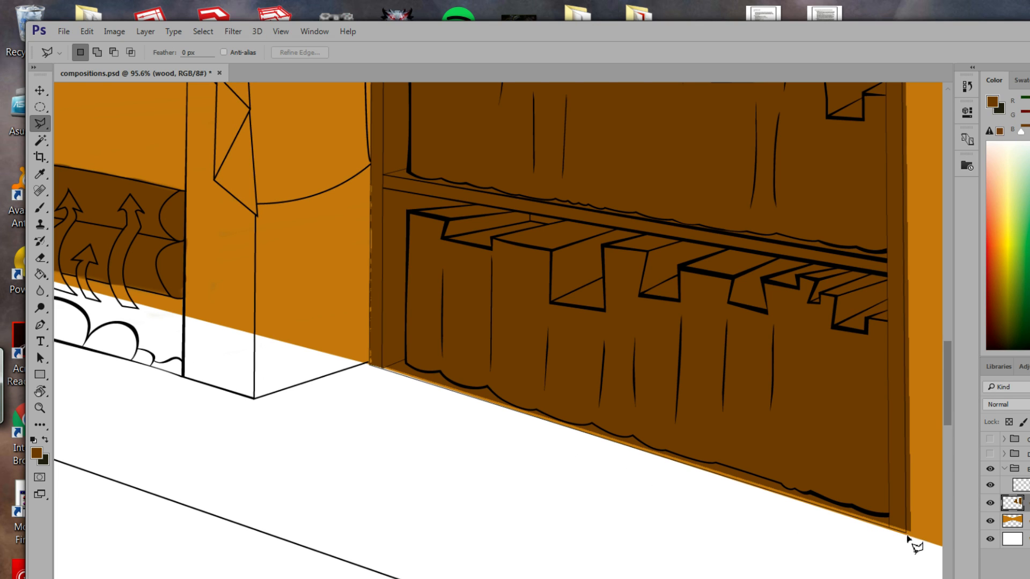
left_click(907, 535)
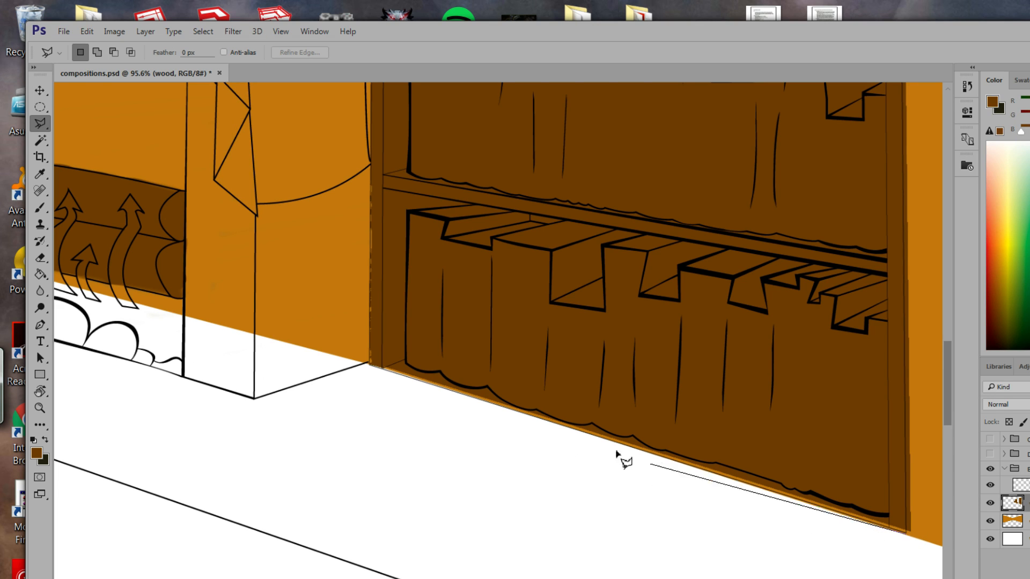
left_click(370, 360)
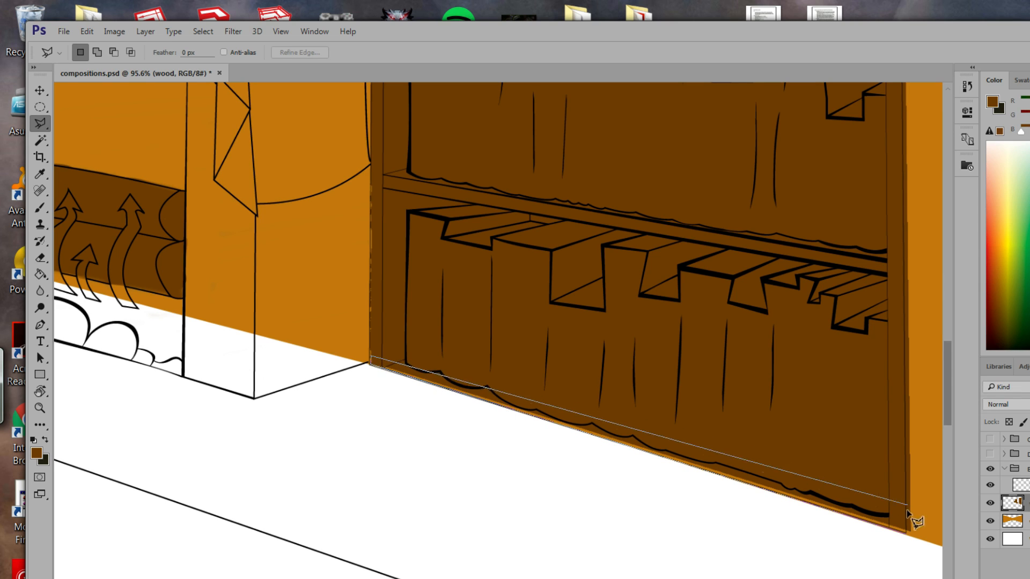
left_click(912, 527)
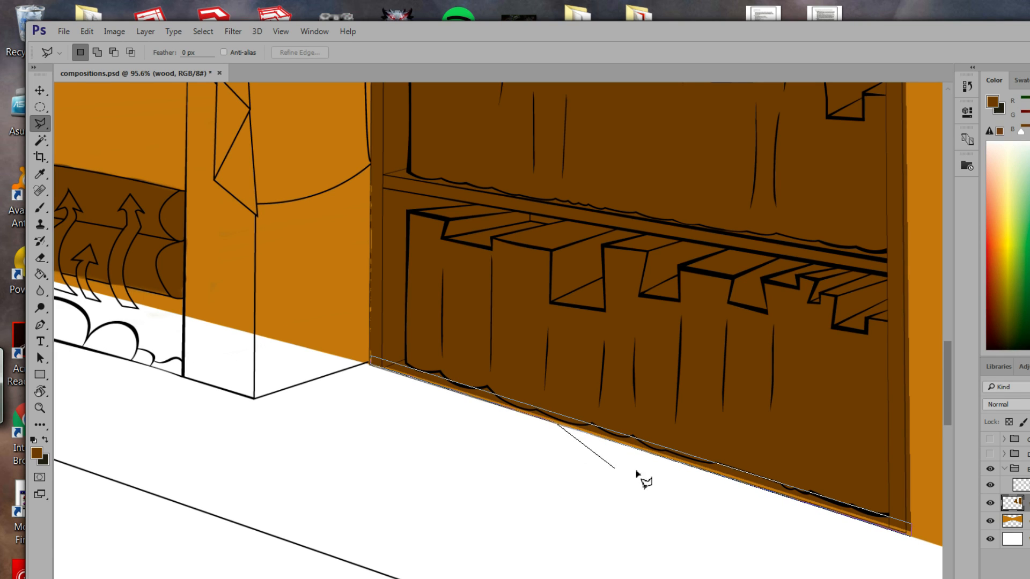
left_click(764, 488)
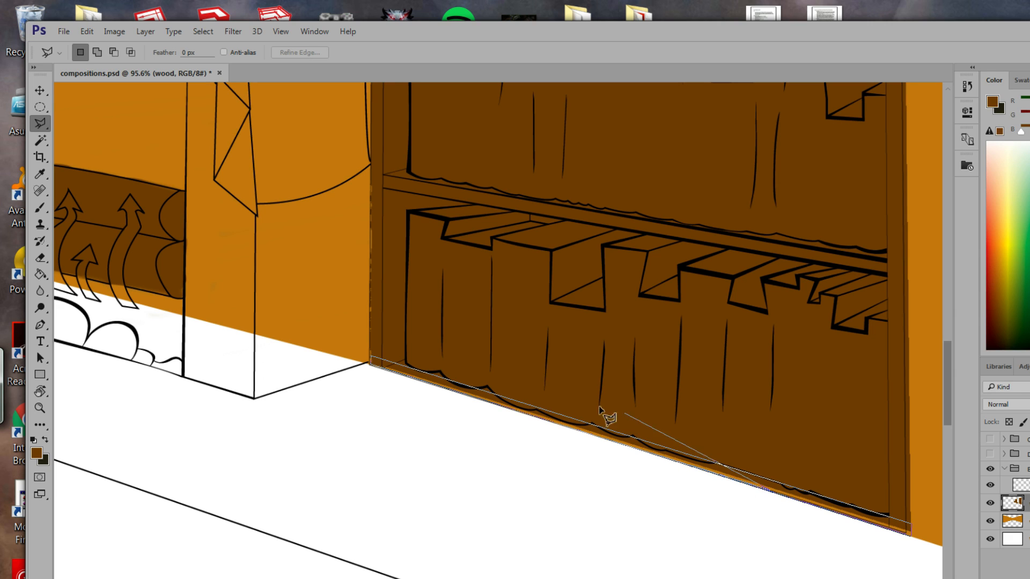
key("Escape")
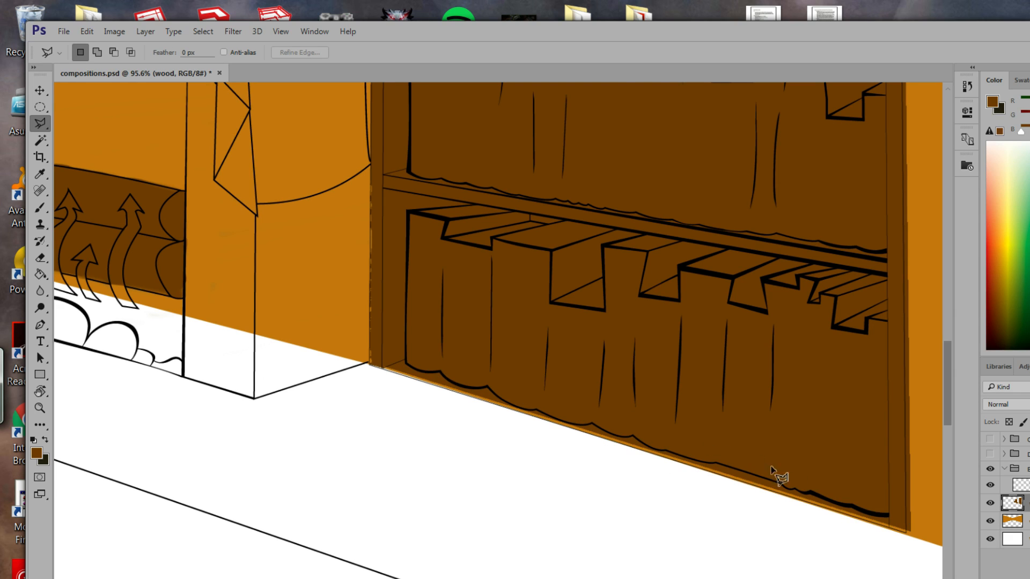
left_click(907, 535)
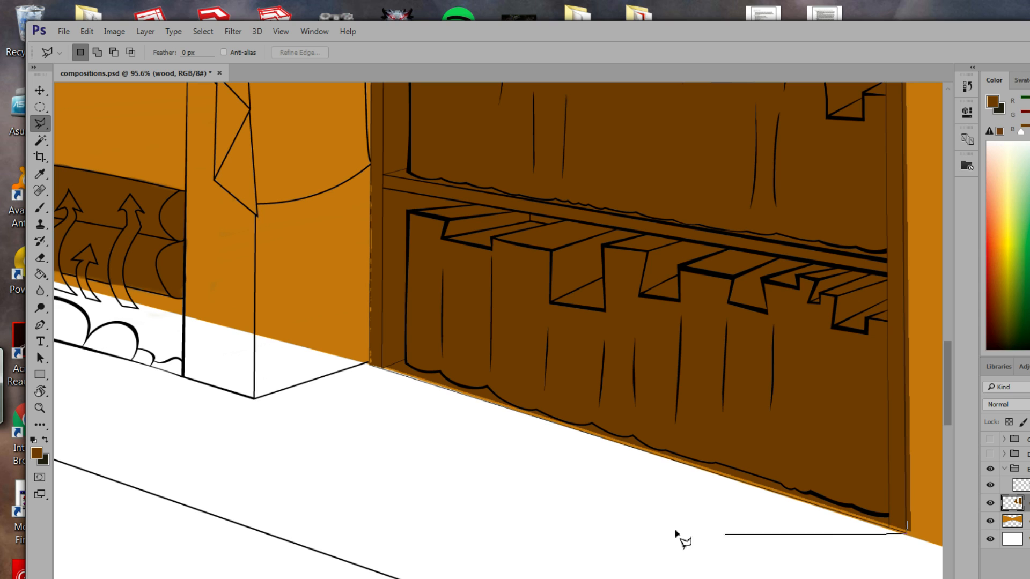
left_click(370, 363)
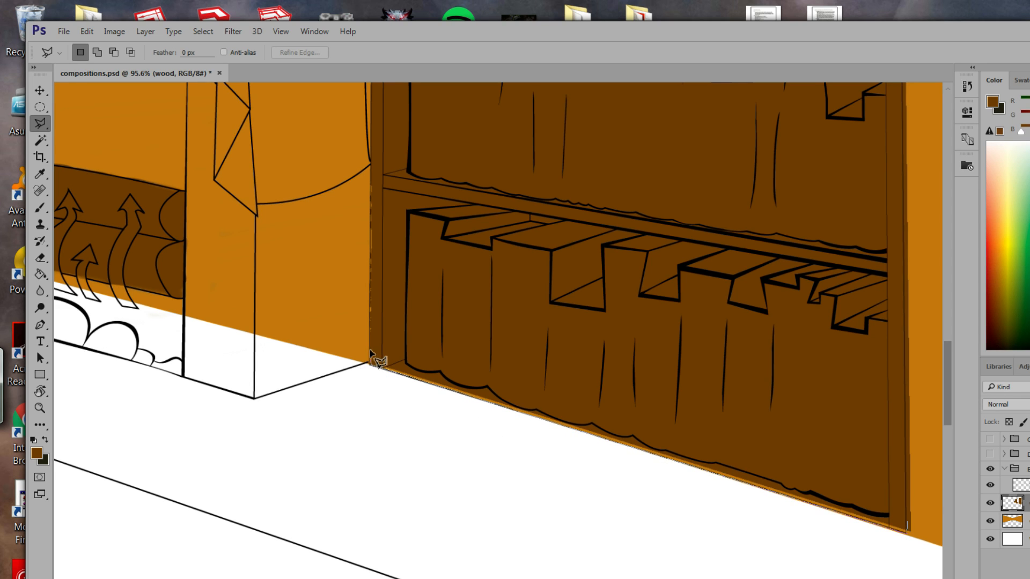
left_click(372, 353)
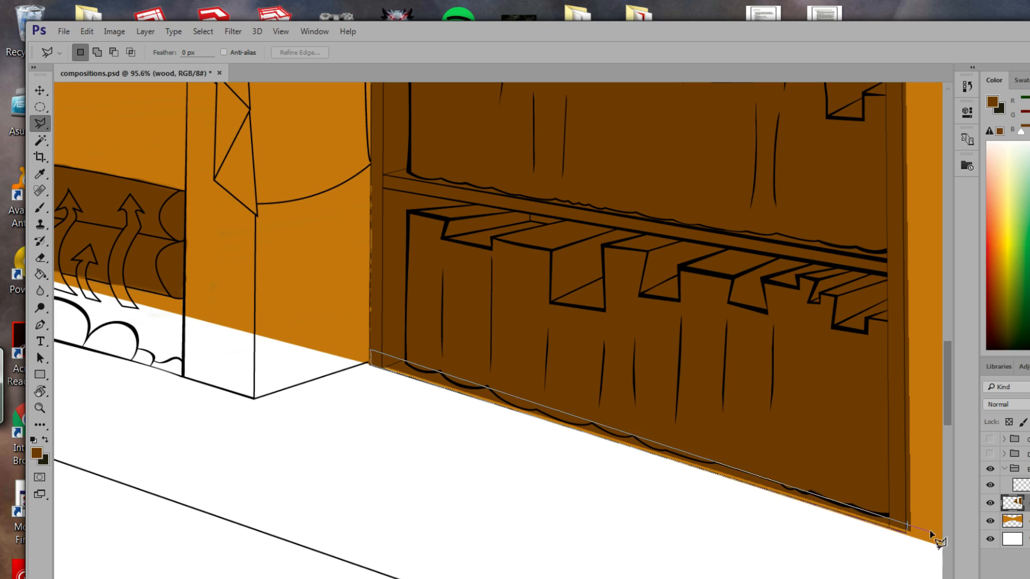
left_click(908, 526)
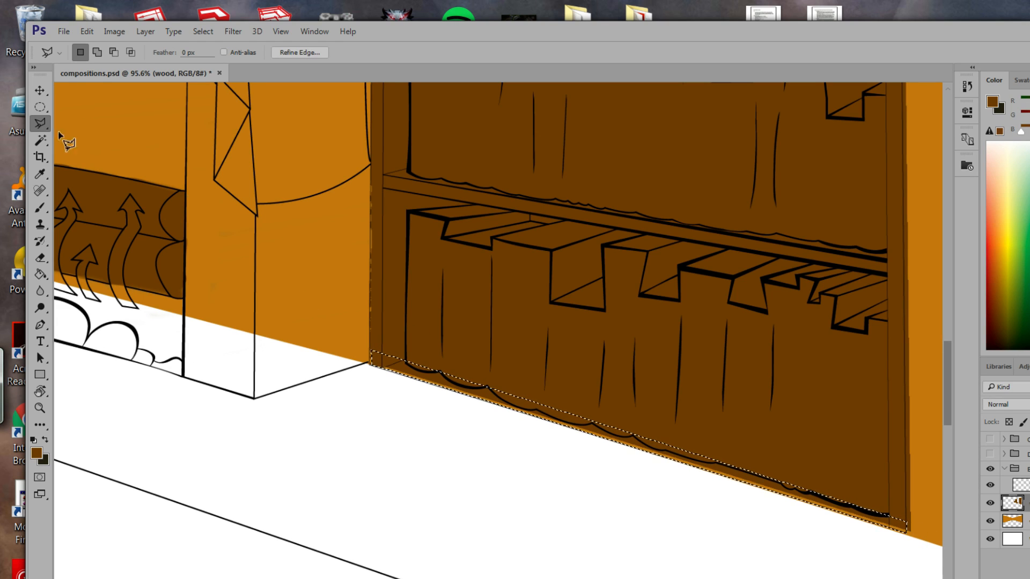
Fill the selected floor-edge sliver dark brown and deselect it.
left_click(40, 274)
left_click(623, 448)
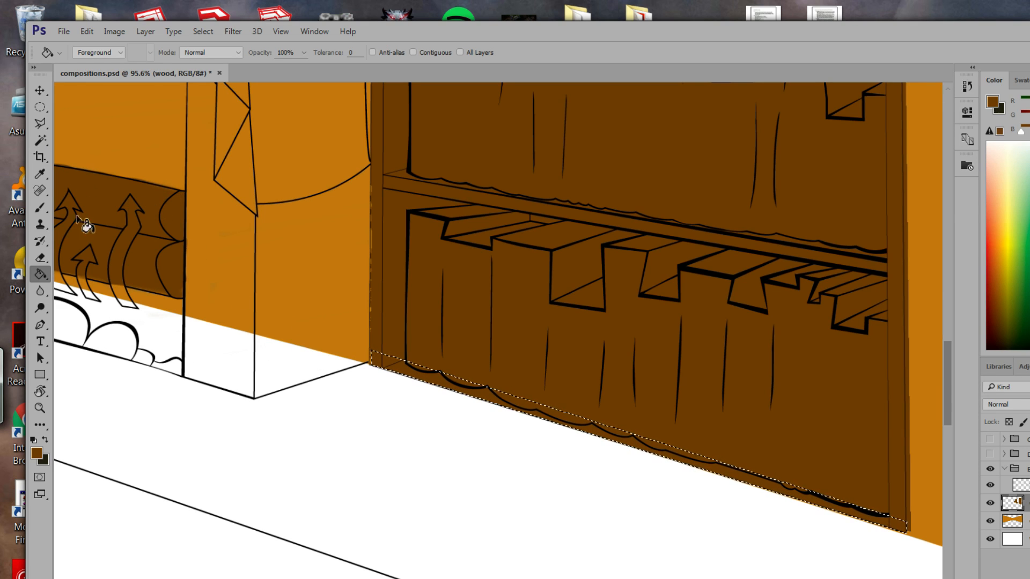
left_click(40, 207)
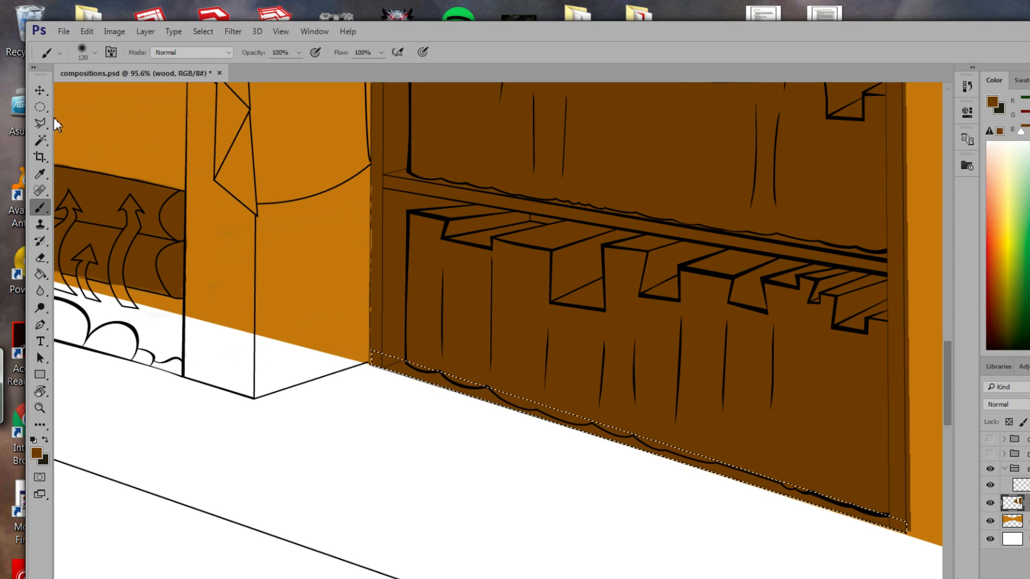
left_click(203, 31)
left_click(230, 63)
left_click_drag(642, 407, 480, 510)
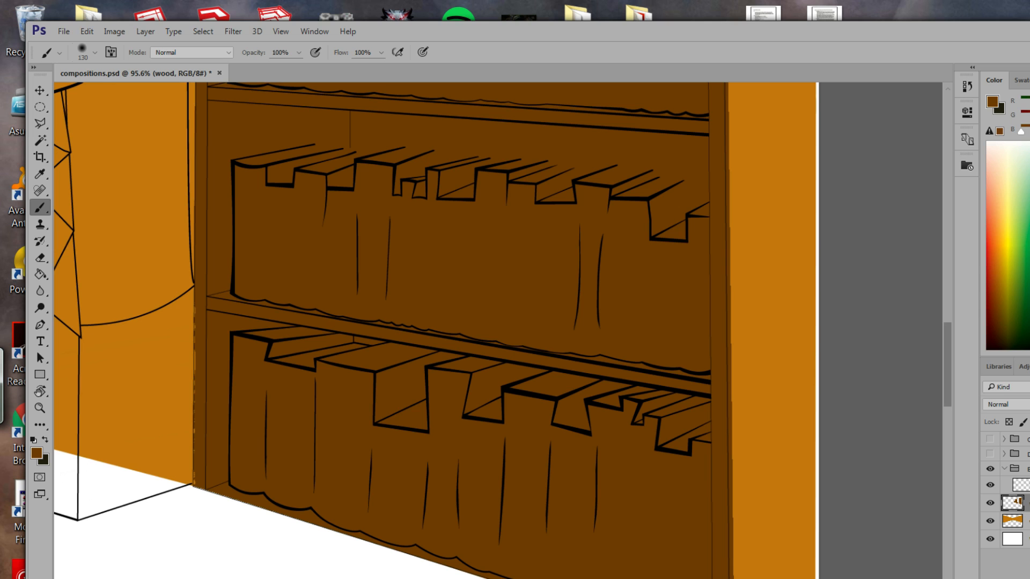
left_click_drag(388, 378, 636, 290)
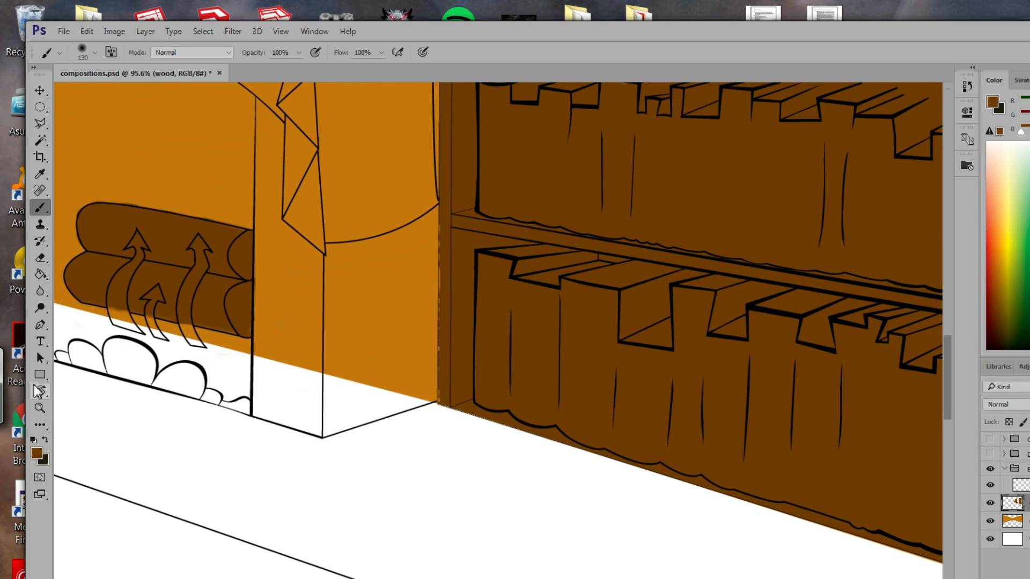
left_click(40, 408)
Zoom out from the fireplace and pan to the left-wall display cabinet at 35.2%.
left_click_drag(166, 247, 125, 169)
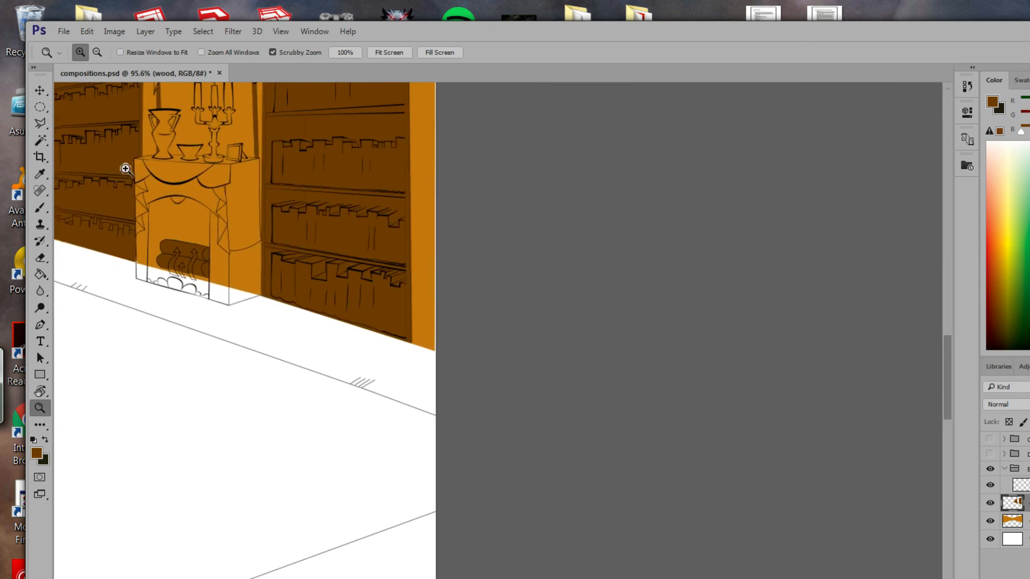
left_click_drag(229, 299, 800, 485)
left_click_drag(421, 355, 526, 322)
left_click_drag(550, 371, 580, 353)
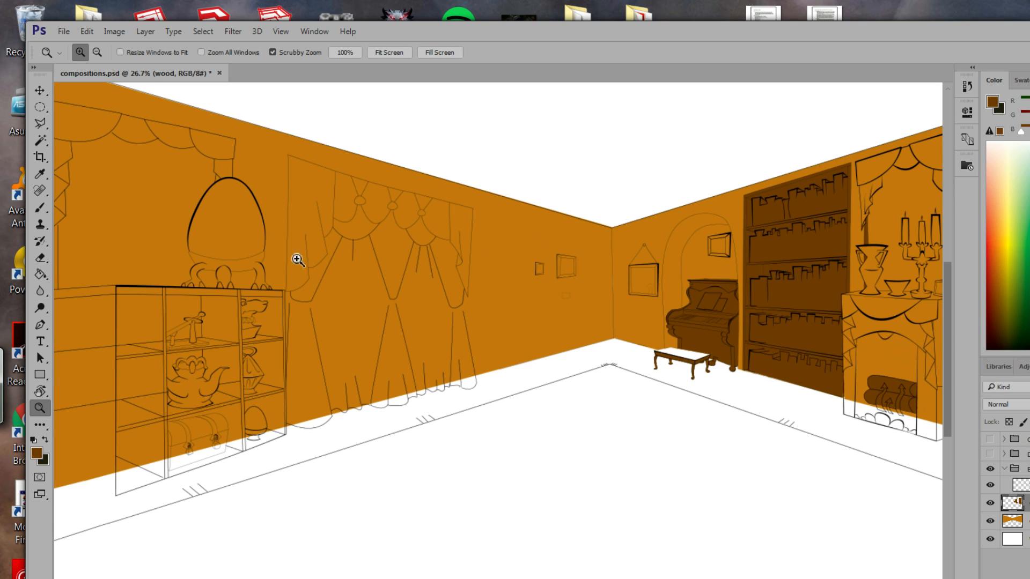
key("alt")
left_click_drag(338, 315, 523, 325)
left_click_drag(455, 363, 522, 354)
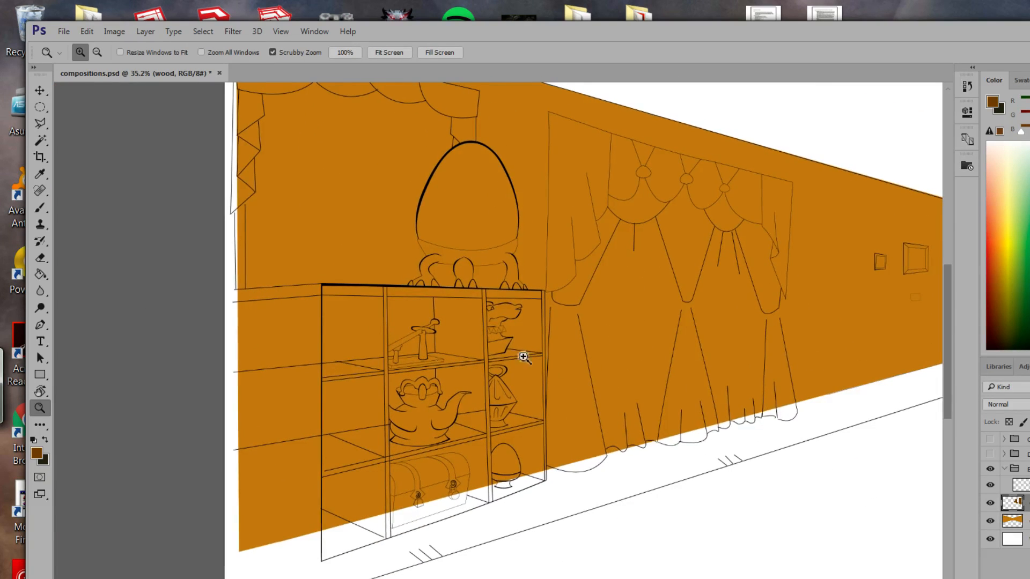
Select the display cabinet's front with the Polygonal Lasso and fill it dark brown.
left_click(40, 124)
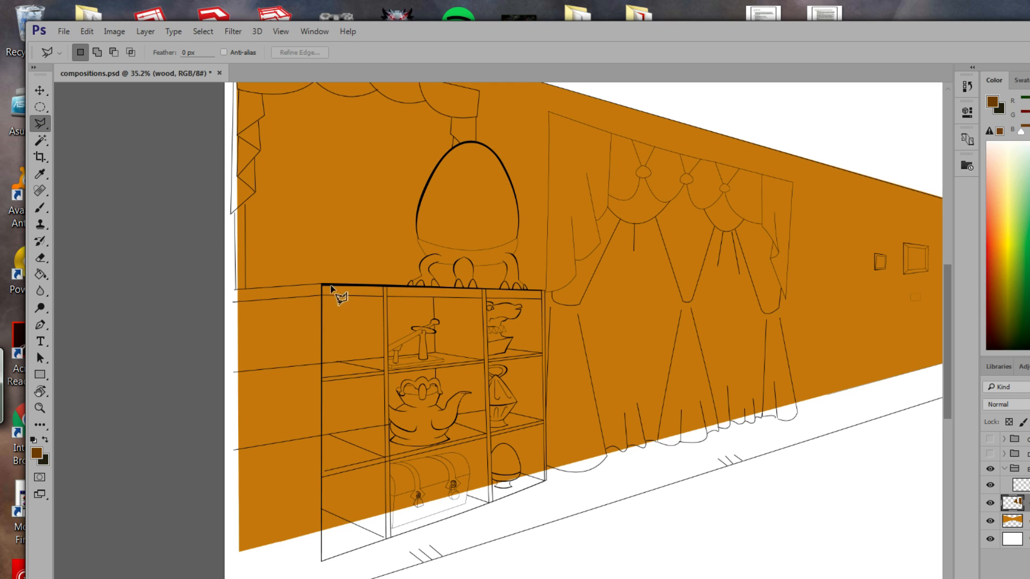
left_click(322, 286)
left_click(544, 292)
double_click(544, 292)
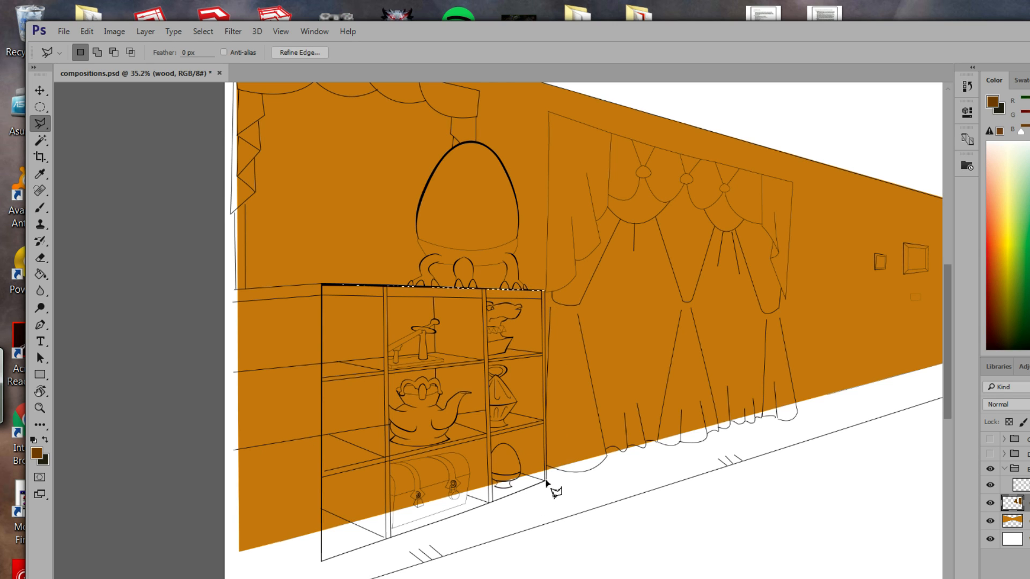
left_click(544, 292)
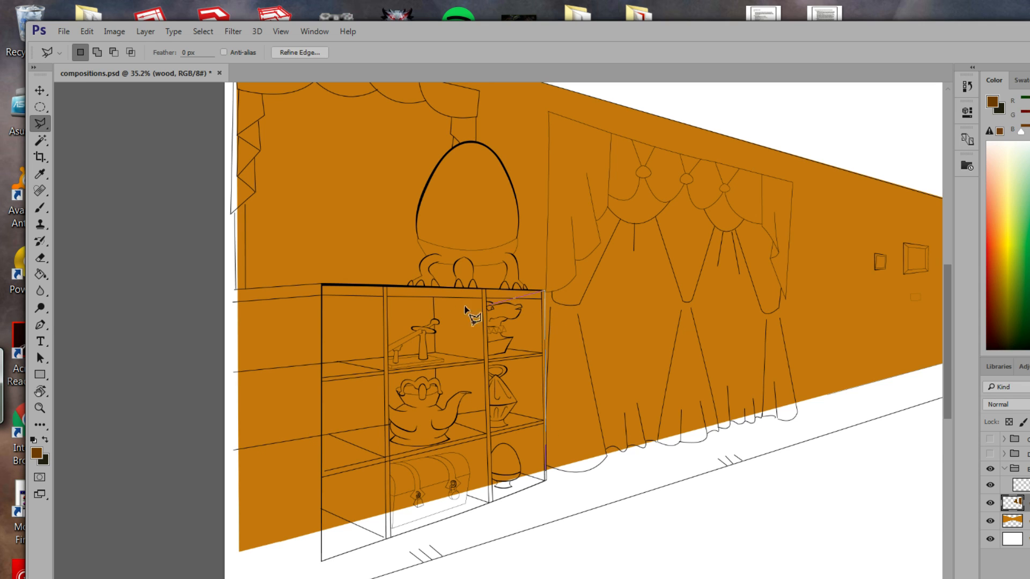
left_click(322, 287)
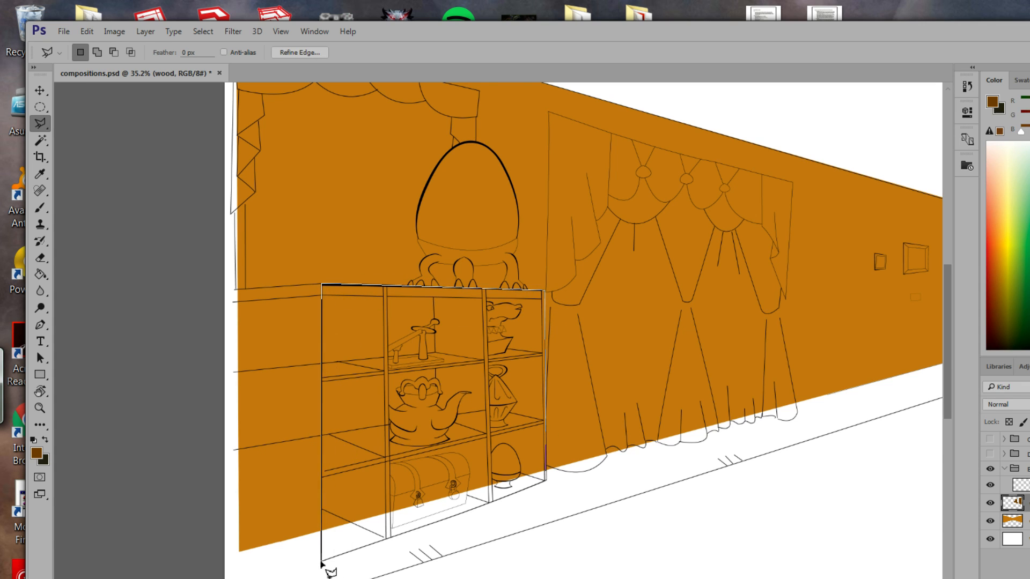
left_click(322, 561)
left_click(546, 481)
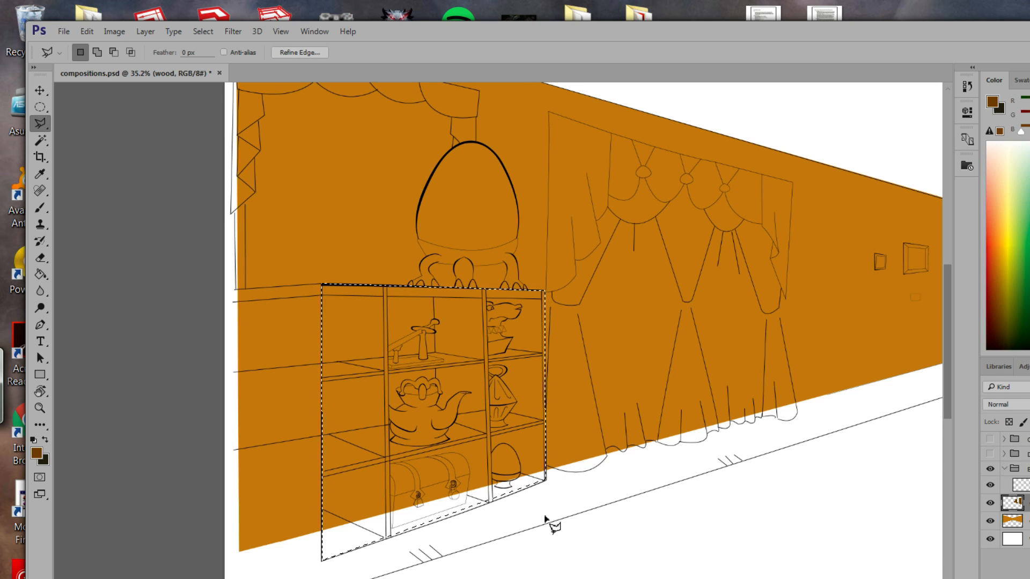
left_click(41, 274)
left_click(446, 444)
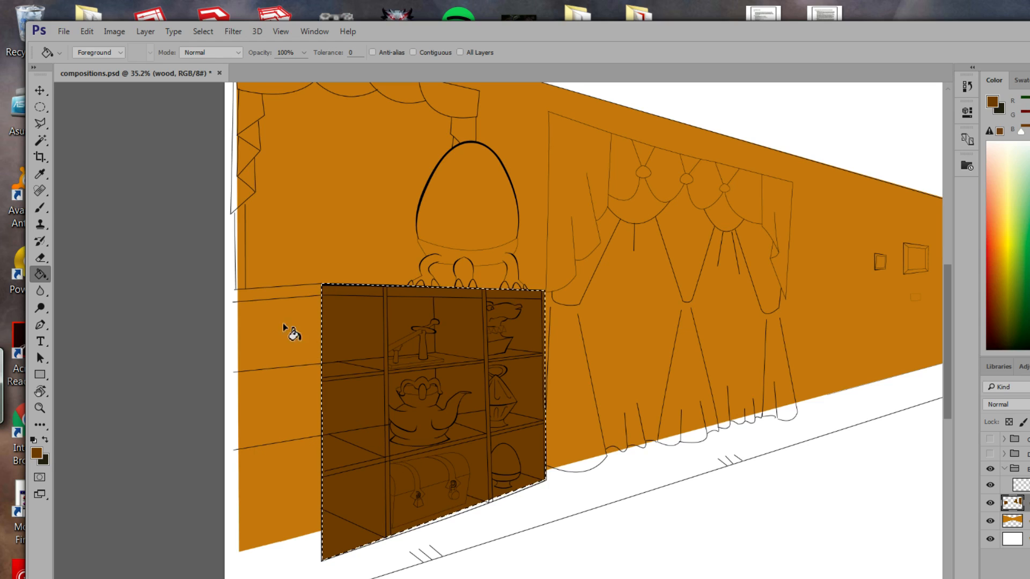
Select the thin strip along the cabinet's bottom edge and fill it dark brown.
left_click(40, 124)
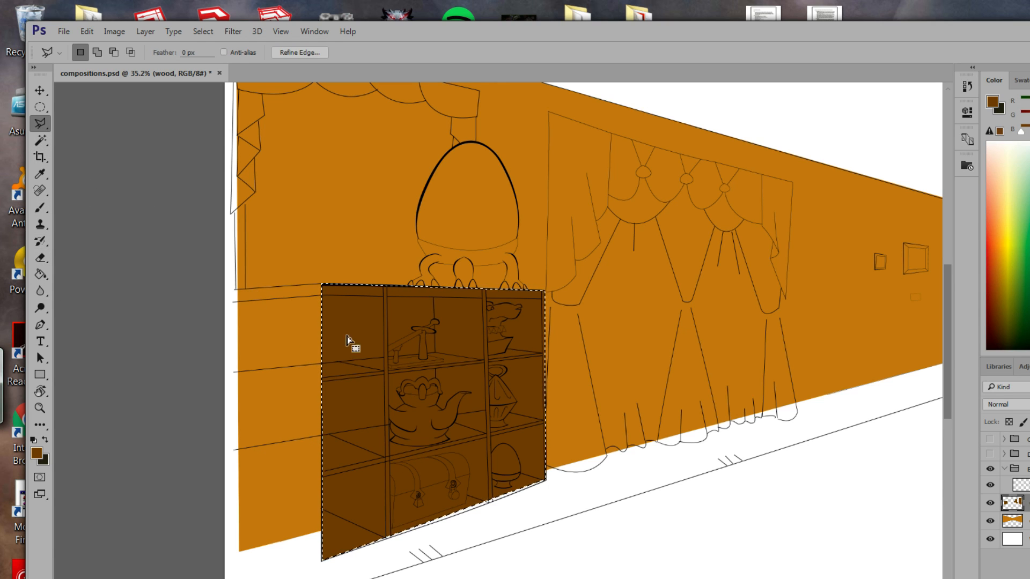
left_click(545, 481)
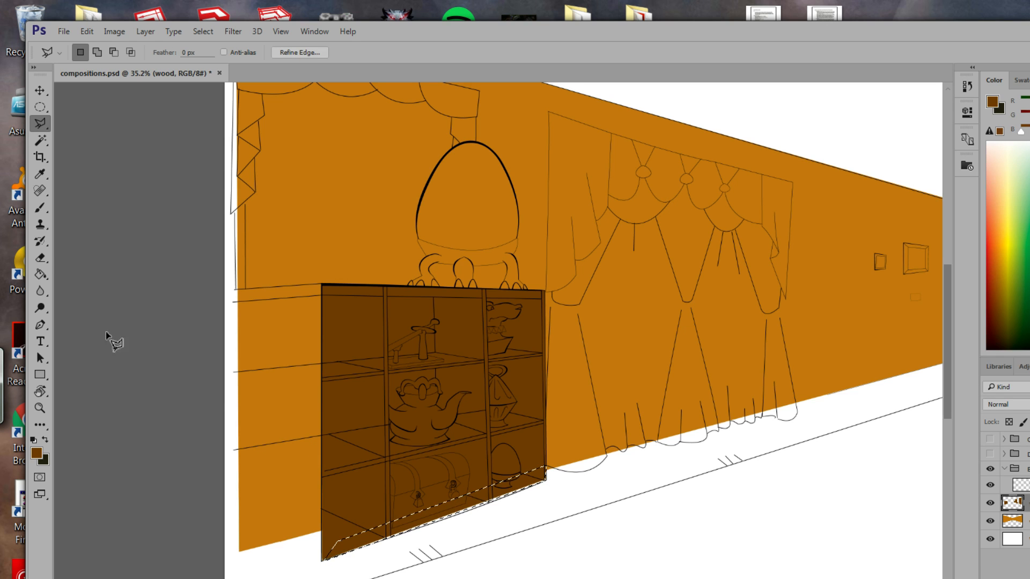
left_click(41, 275)
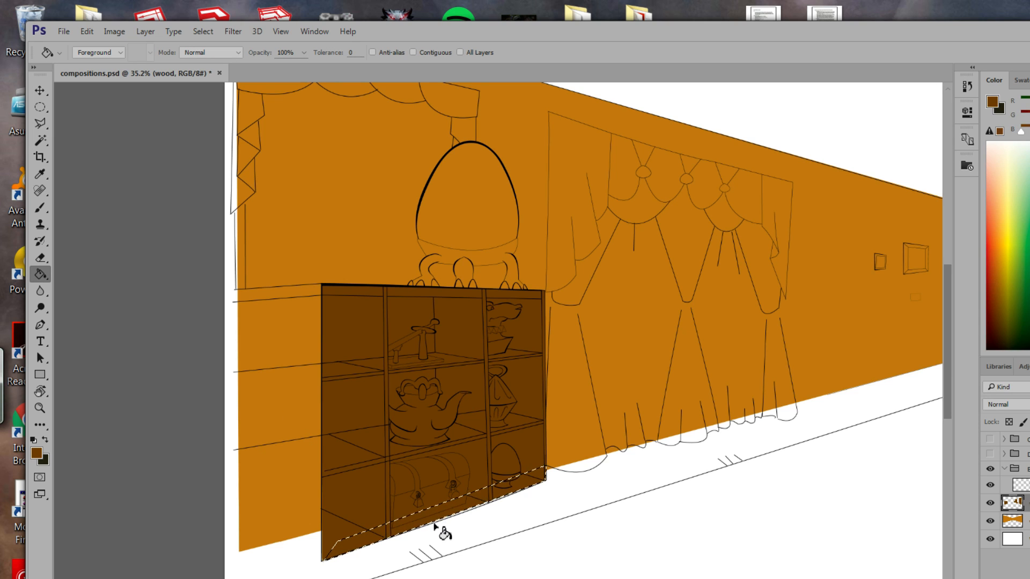
left_click(40, 124)
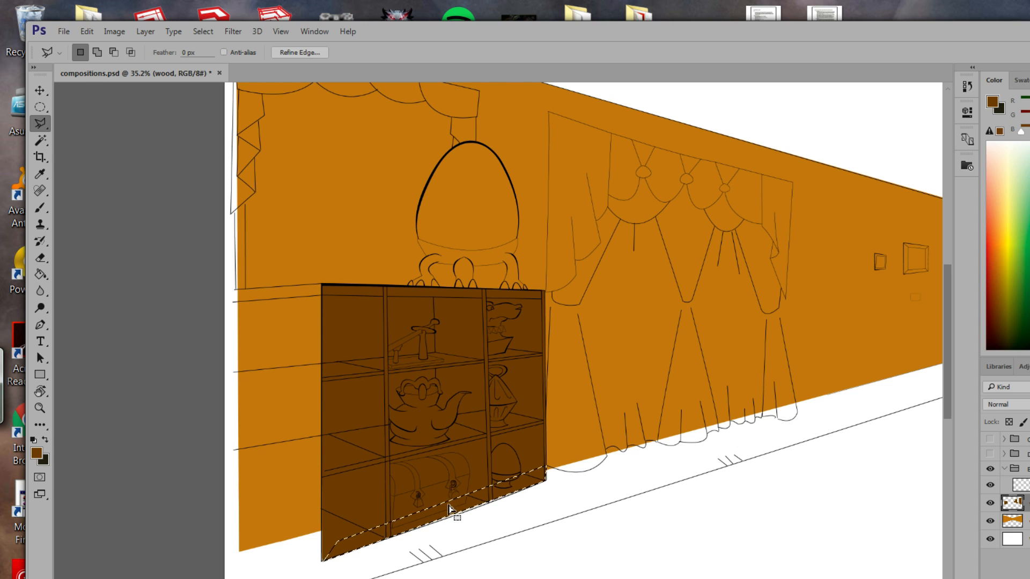
key("ctrl+d")
left_click_drag(486, 507, 526, 427)
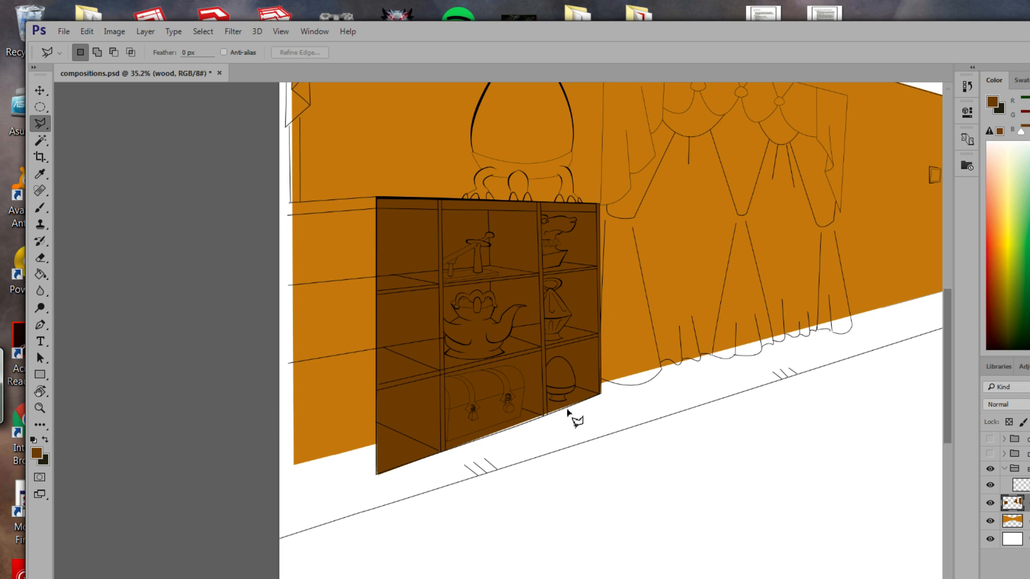
left_click(584, 403)
left_click(460, 447)
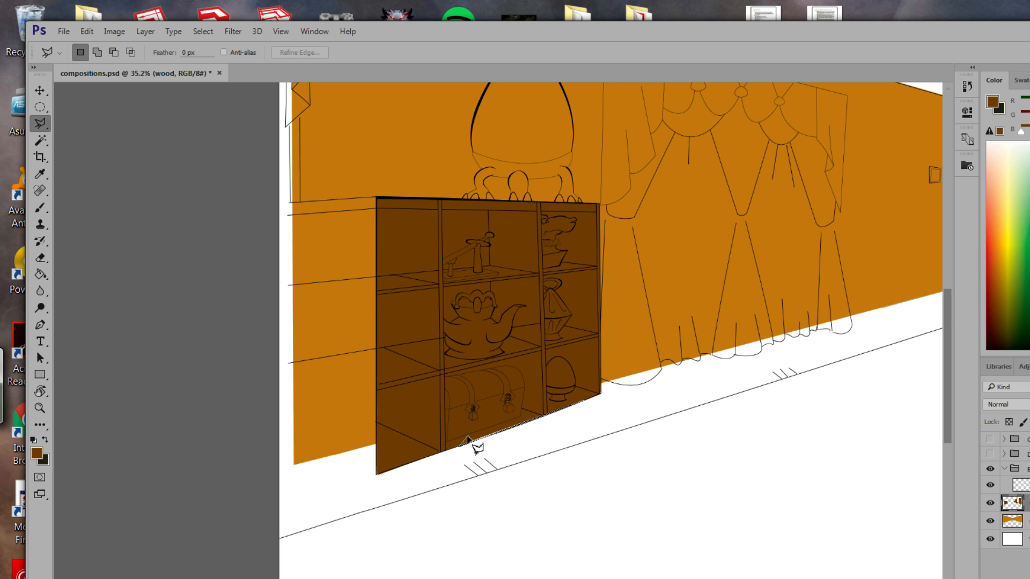
left_click(584, 403)
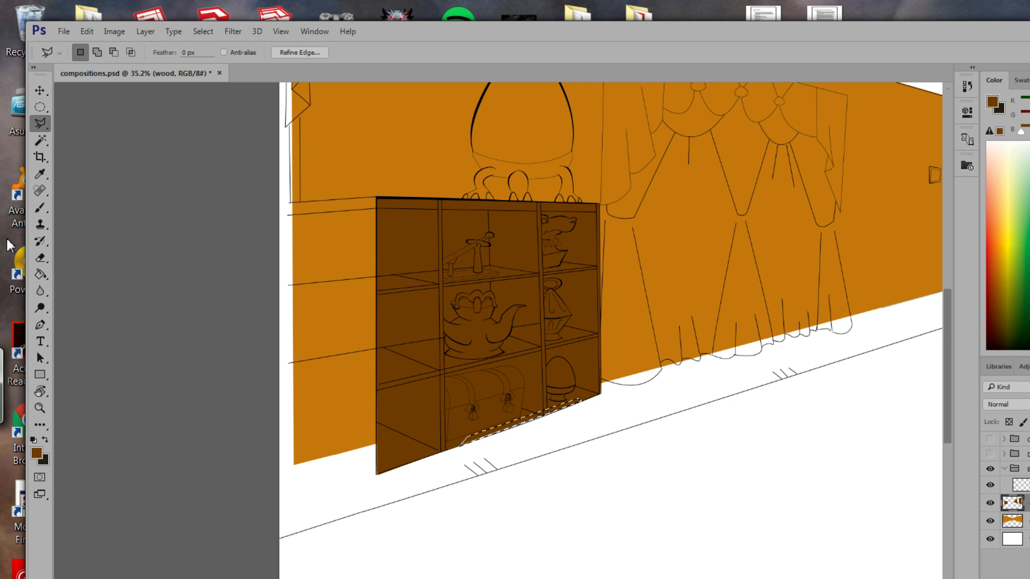
left_click(41, 274)
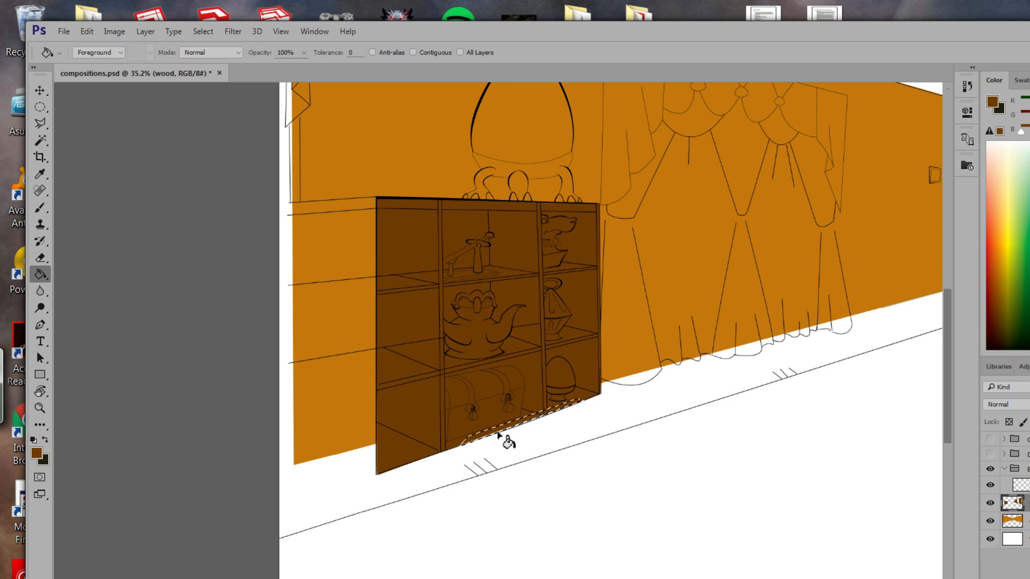
left_click(502, 437)
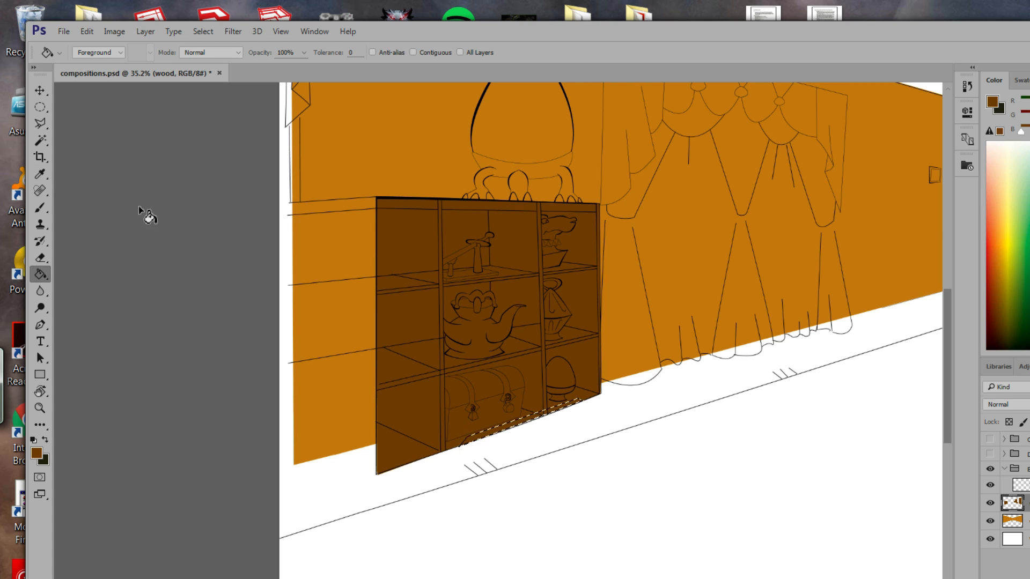
left_click(39, 124)
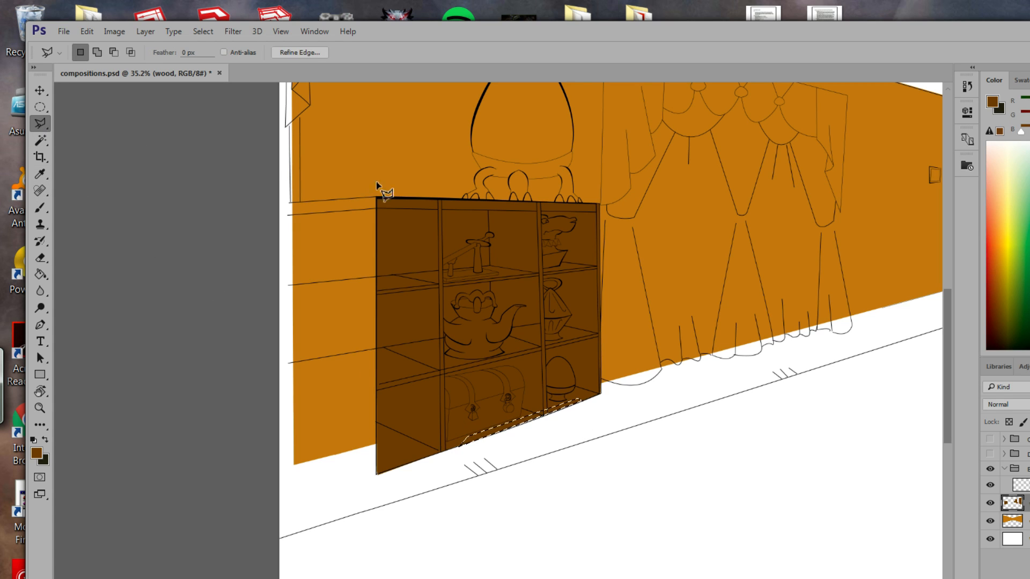
Outline the cabinet's left side panel, fill it dark brown, and deselect.
left_click(376, 198)
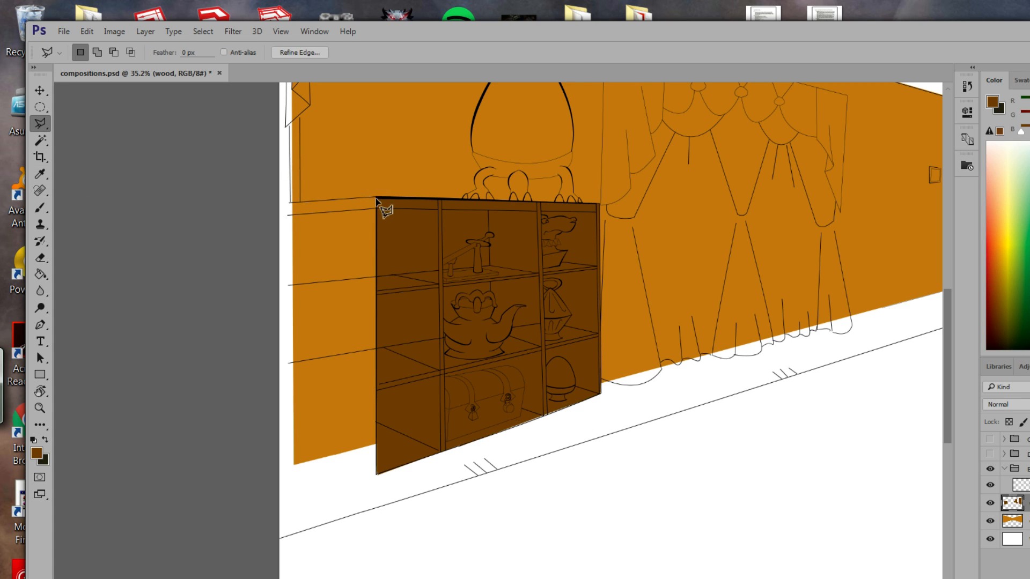
left_click(294, 202)
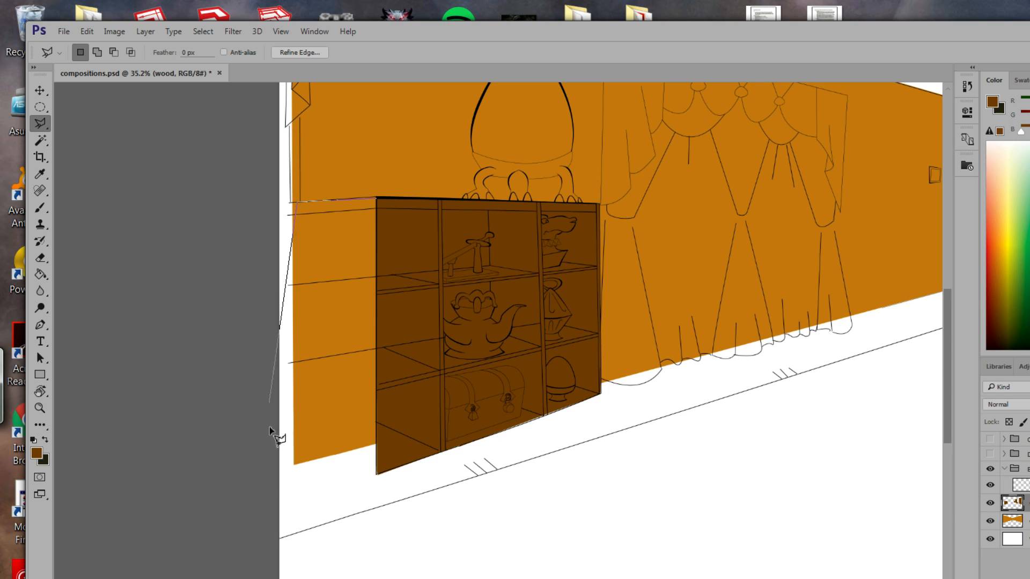
left_click(294, 465)
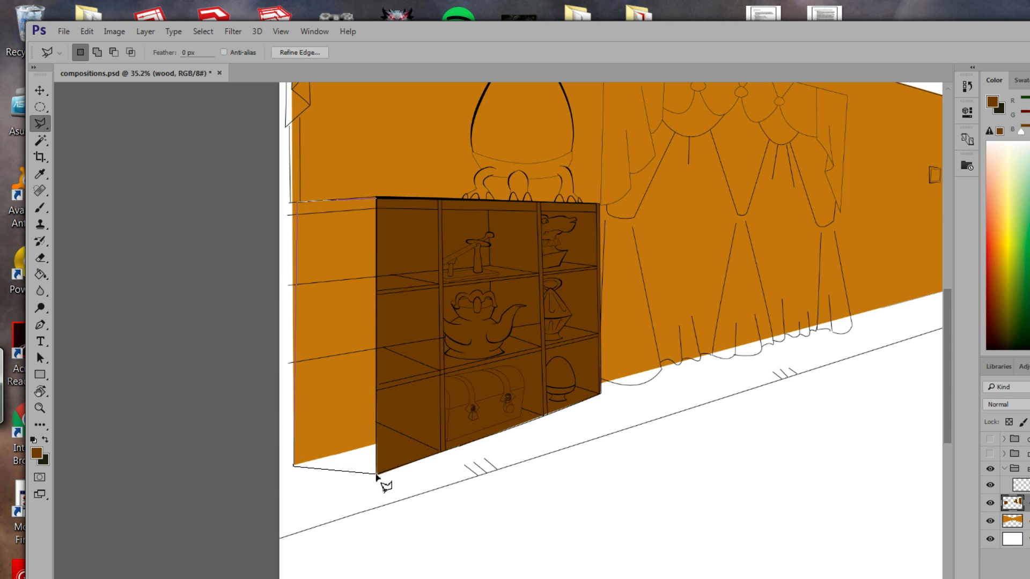
left_click(377, 475)
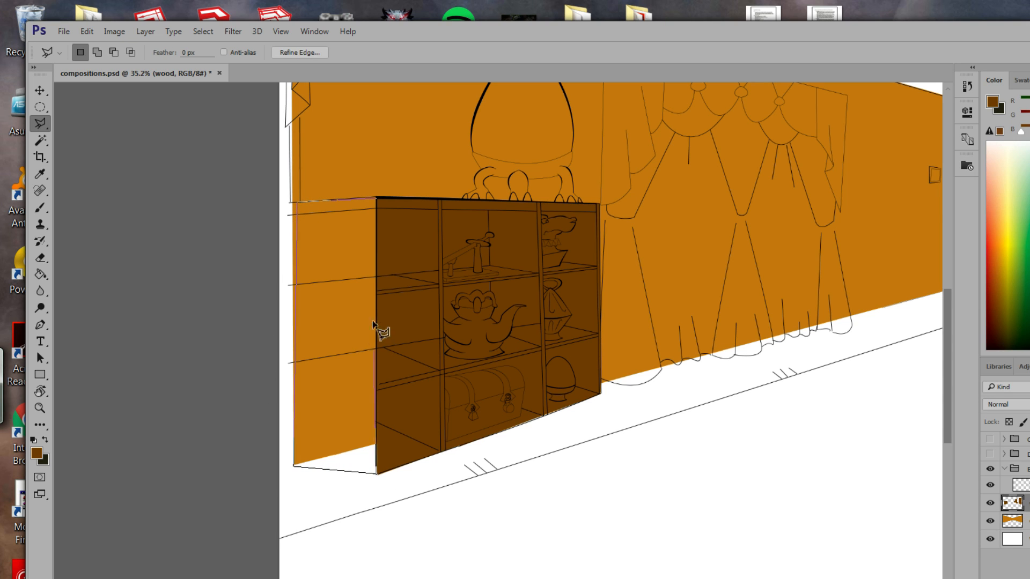
double_click(378, 199)
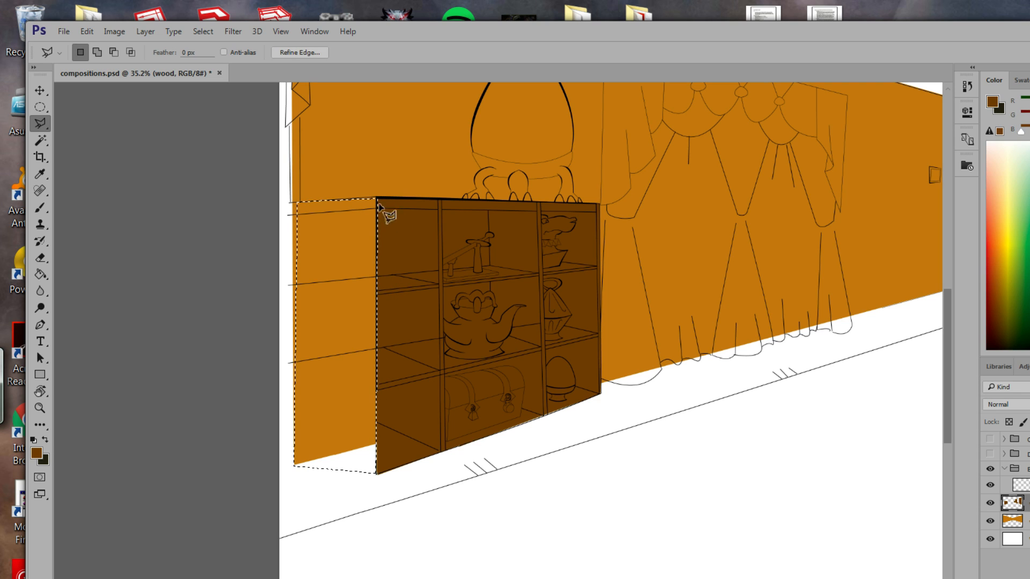
left_click(40, 274)
left_click(356, 327)
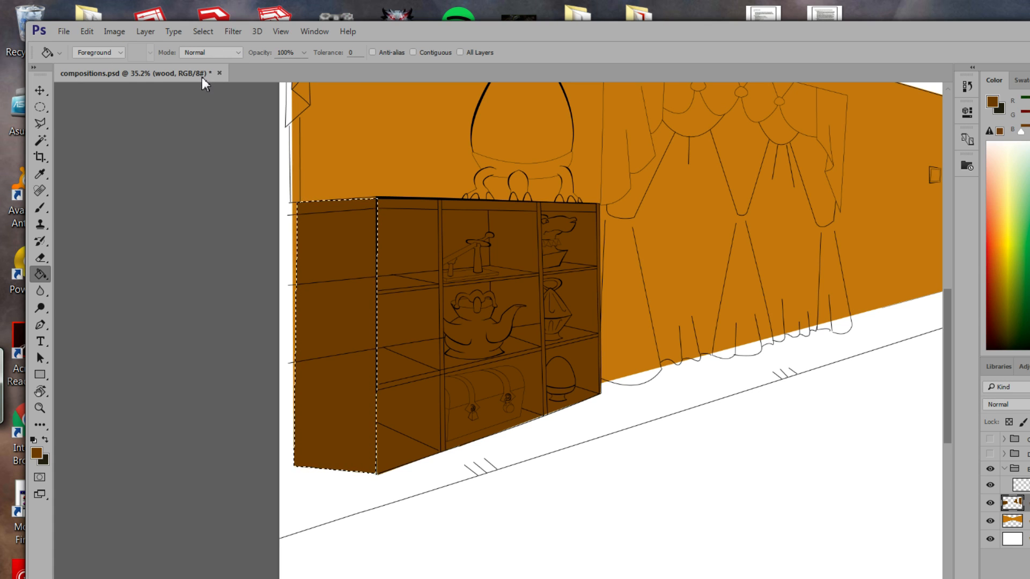
key("ctrl+d")
left_click_drag(518, 283, 519, 391)
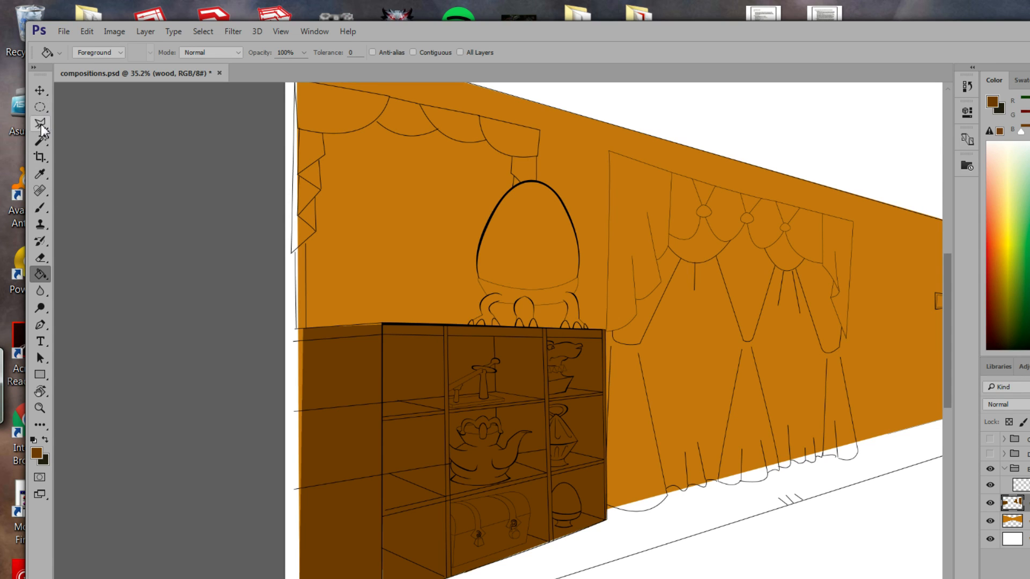
Pan across the room to the right wall with the piano, bookshelf and fireplace.
left_click_drag(559, 301, 415, 299)
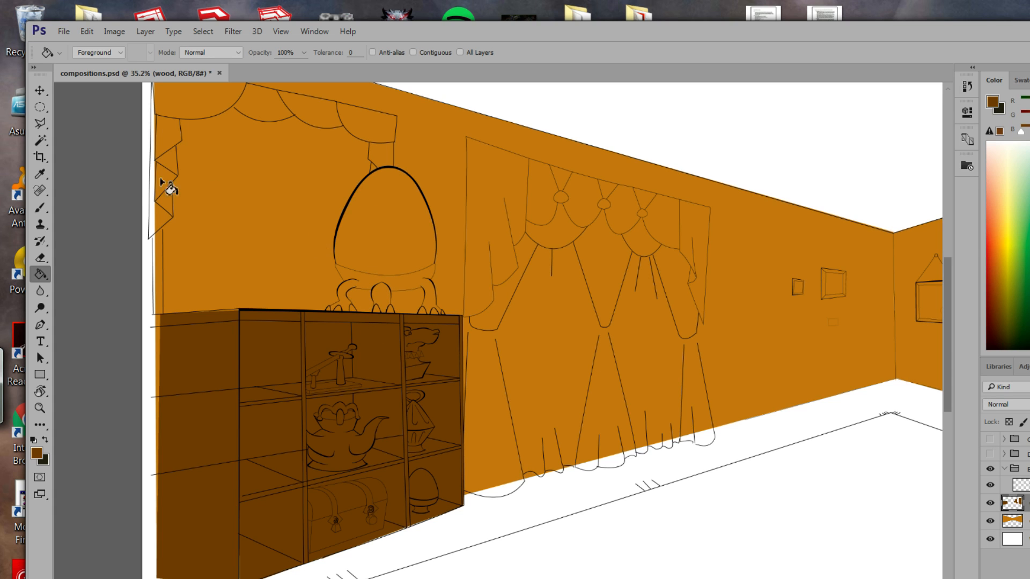
mouse_move(468, 295)
left_mouse_down()
mouse_move(414, 288)
mouse_move(478, 295)
mouse_move(450, 294)
left_mouse_up()
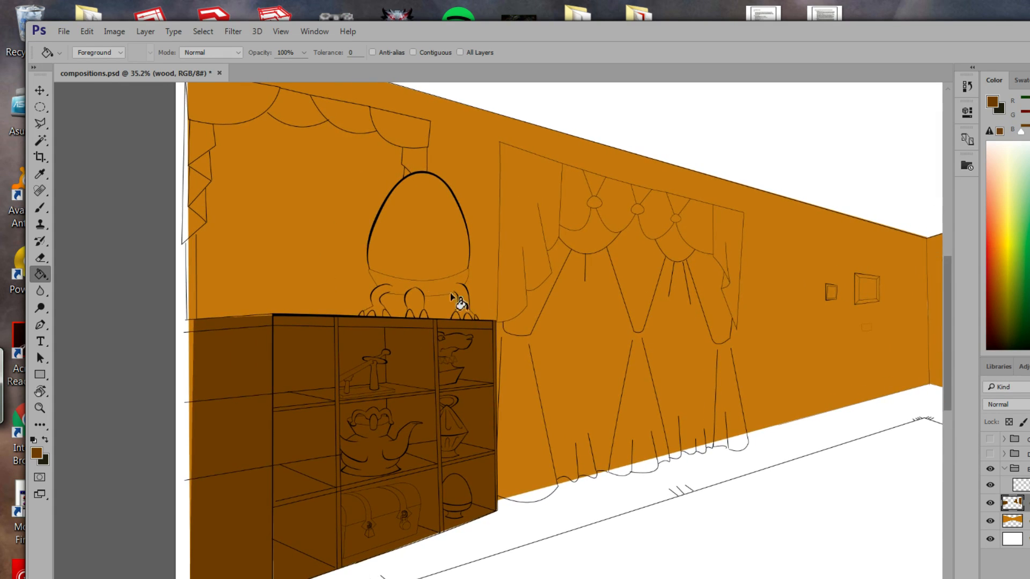
key("l")
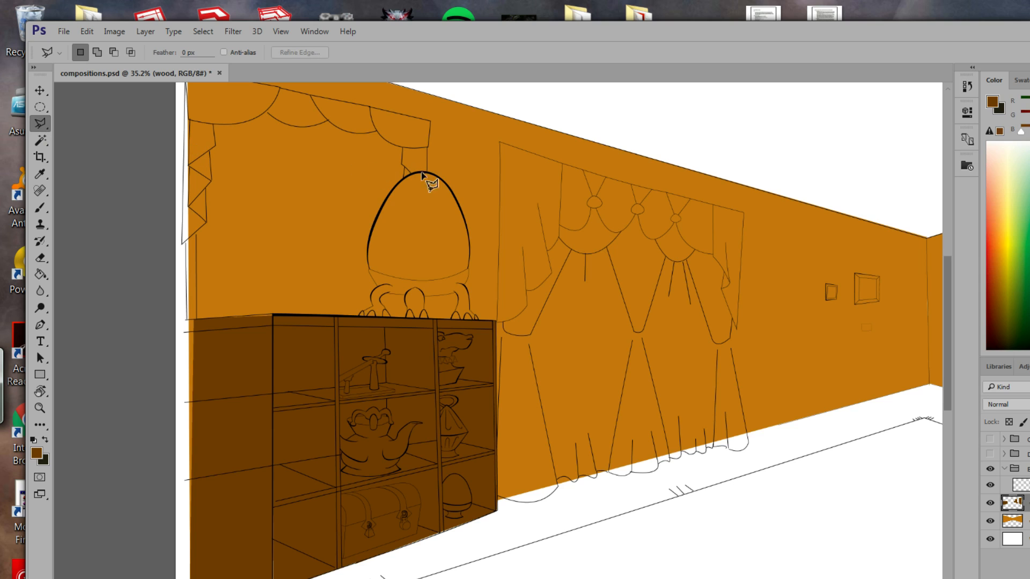
left_click(412, 325)
key("Escape")
left_click_drag(641, 346, 414, 292)
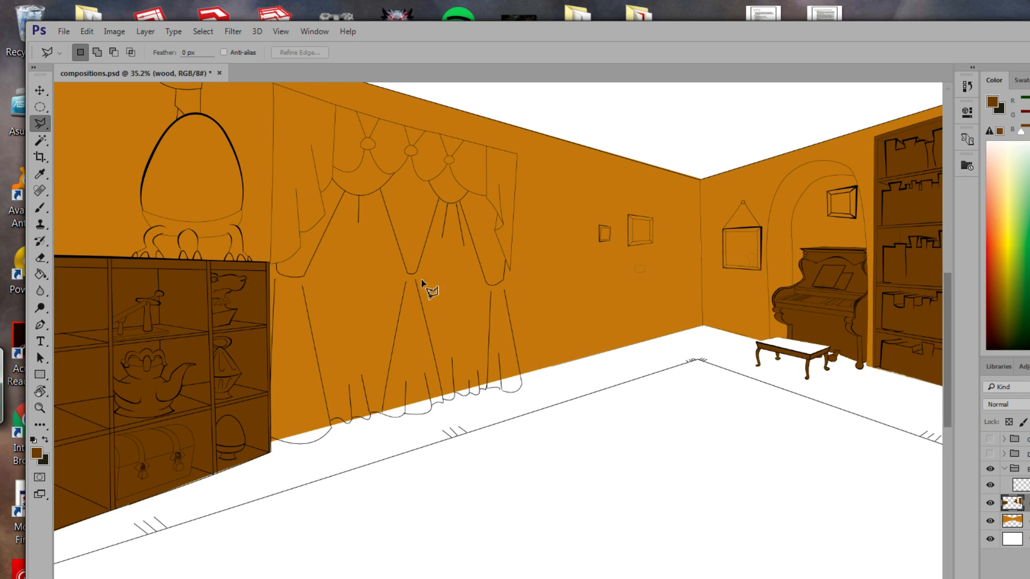
left_click_drag(328, 309, 276, 381)
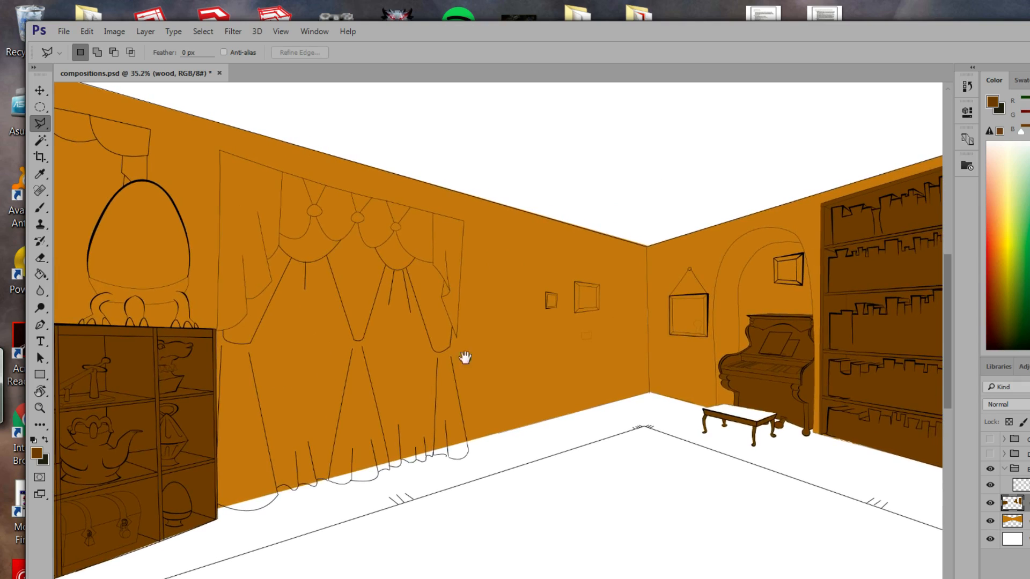
left_click_drag(574, 343, 468, 361)
left_click_drag(641, 333, 581, 331)
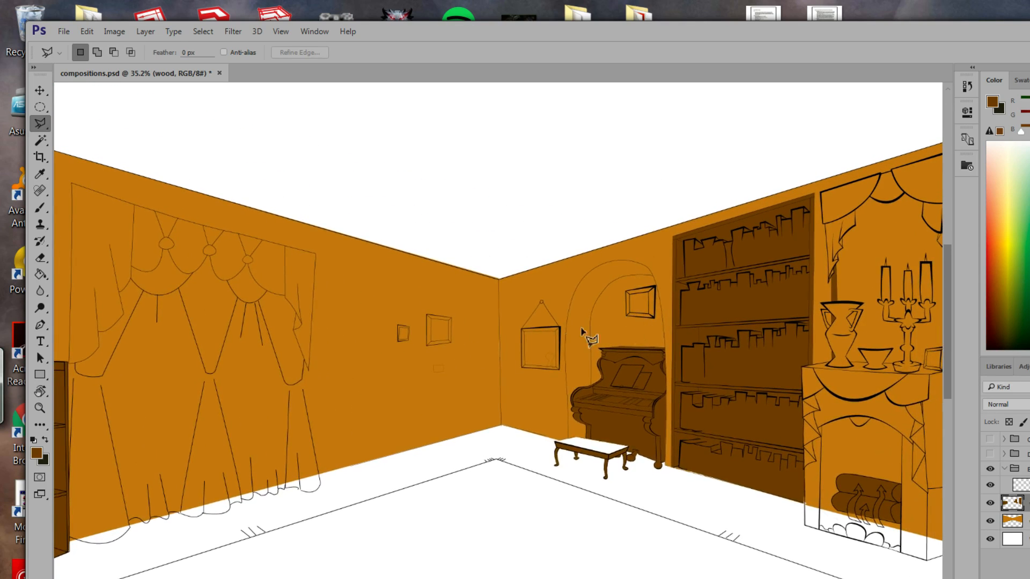
left_click(40, 407)
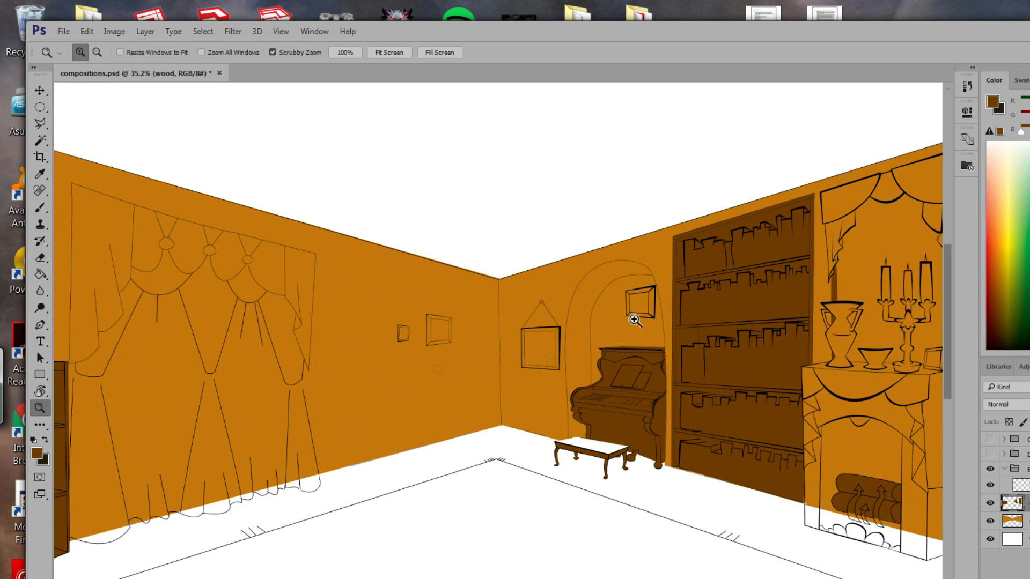
Zoom in on the picture frame above the piano, outline it and fill it dark brown.
left_click_drag(636, 313, 734, 372)
left_click_drag(649, 334, 566, 443)
left_click(40, 124)
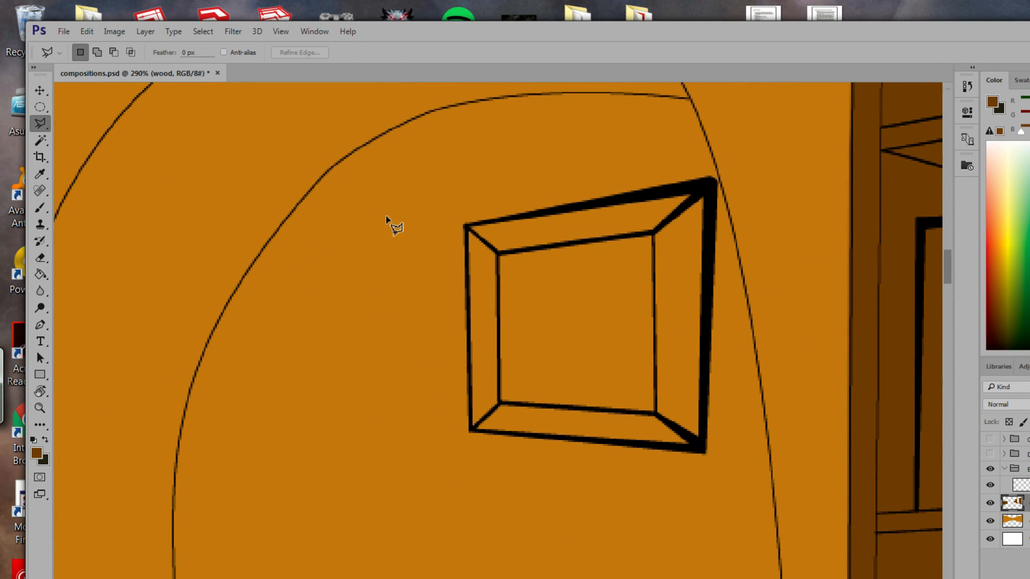
left_click(465, 226)
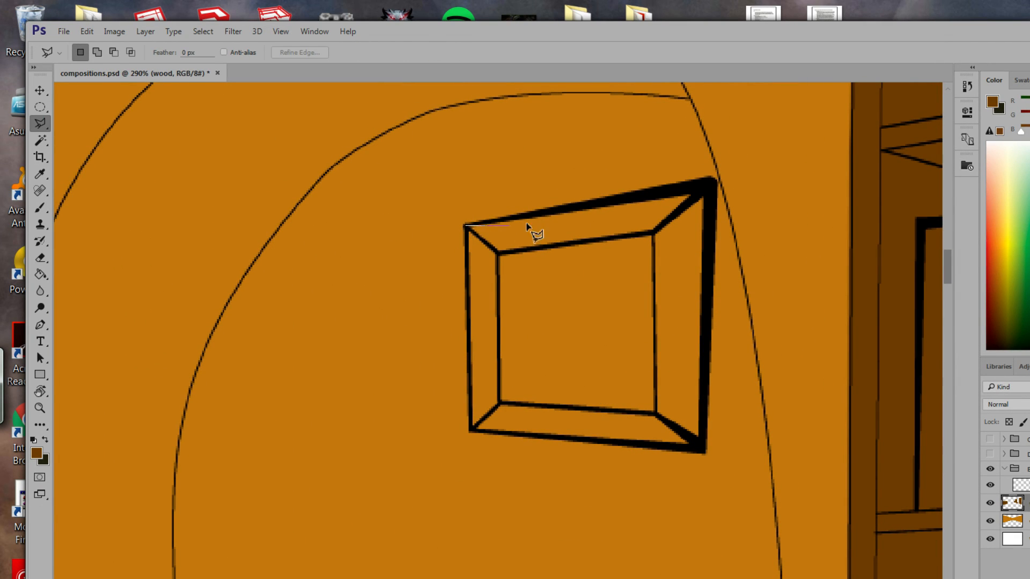
left_click(713, 185)
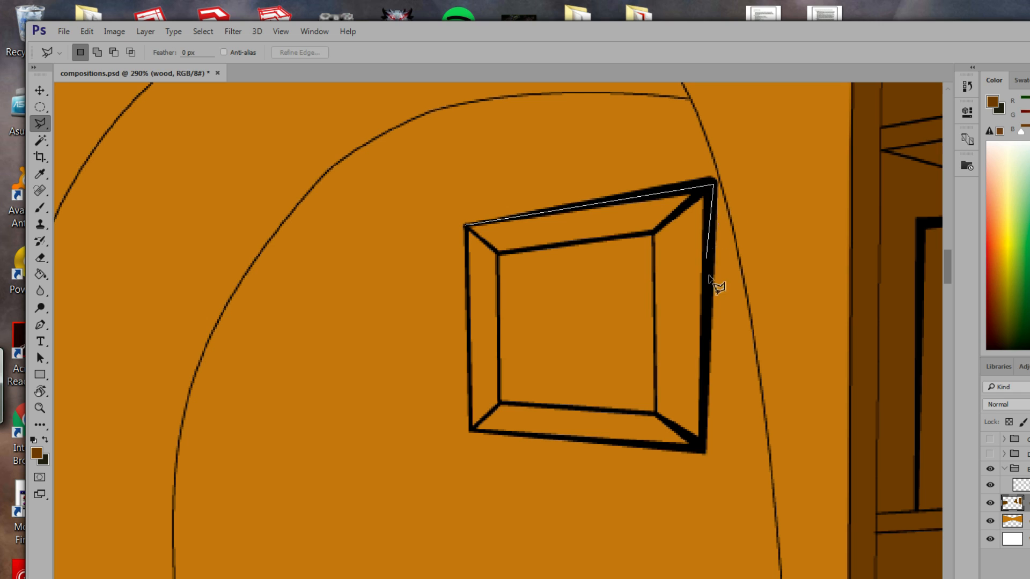
left_click(705, 453)
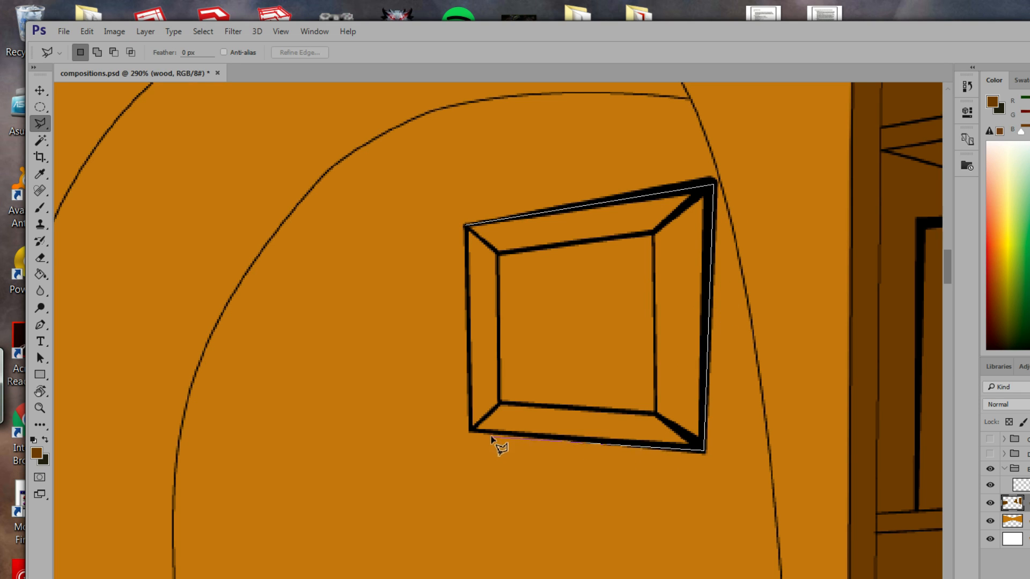
left_click(470, 432)
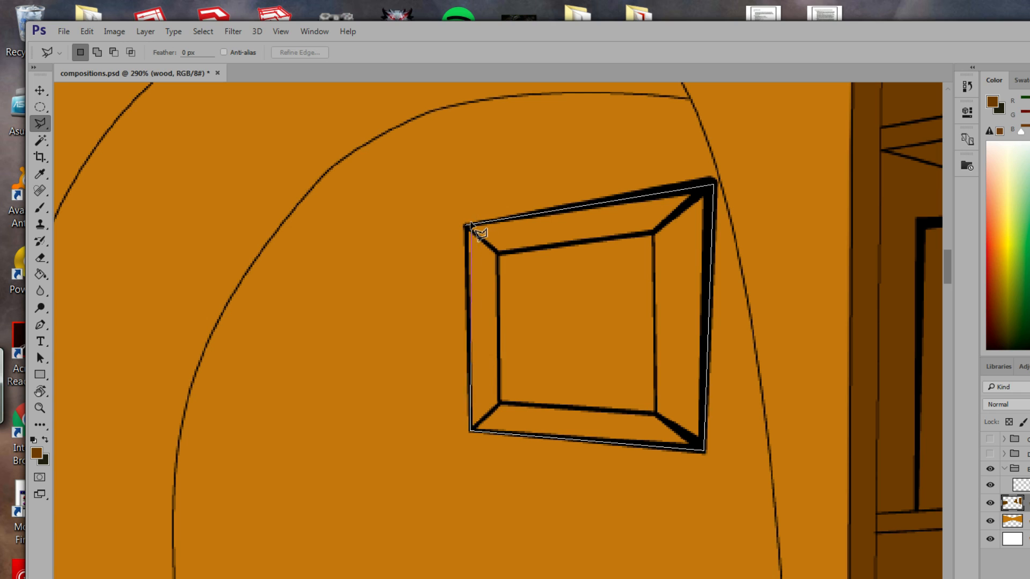
left_click(467, 226)
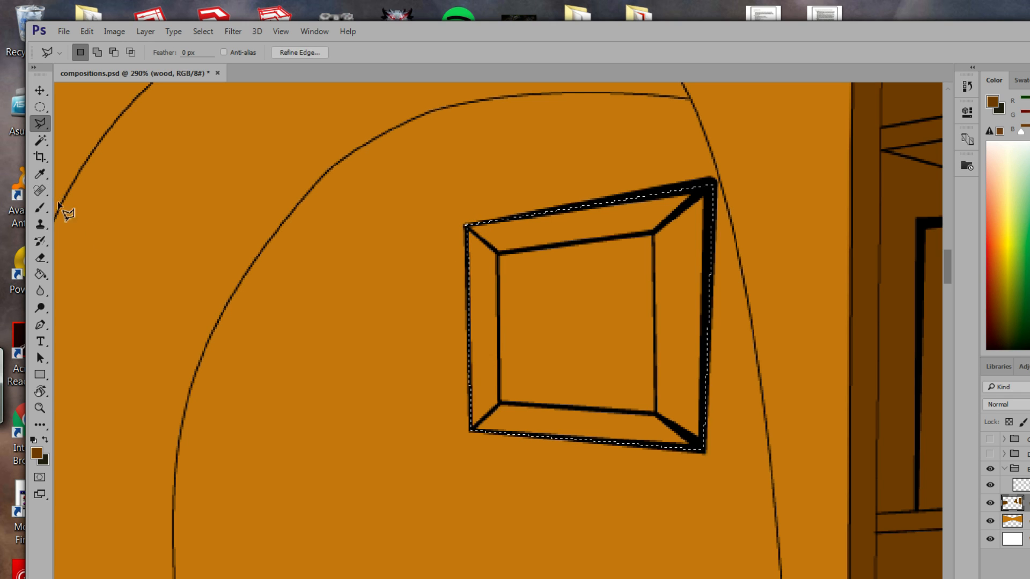
left_click(41, 274)
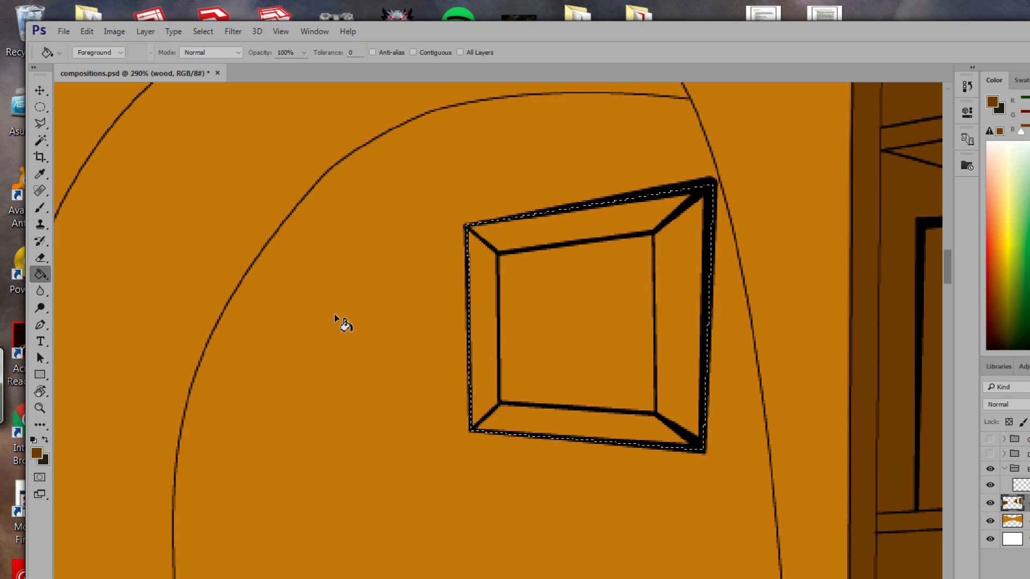
left_click(519, 314)
Outline the hanging picture frame and fill it dark brown.
key("space")
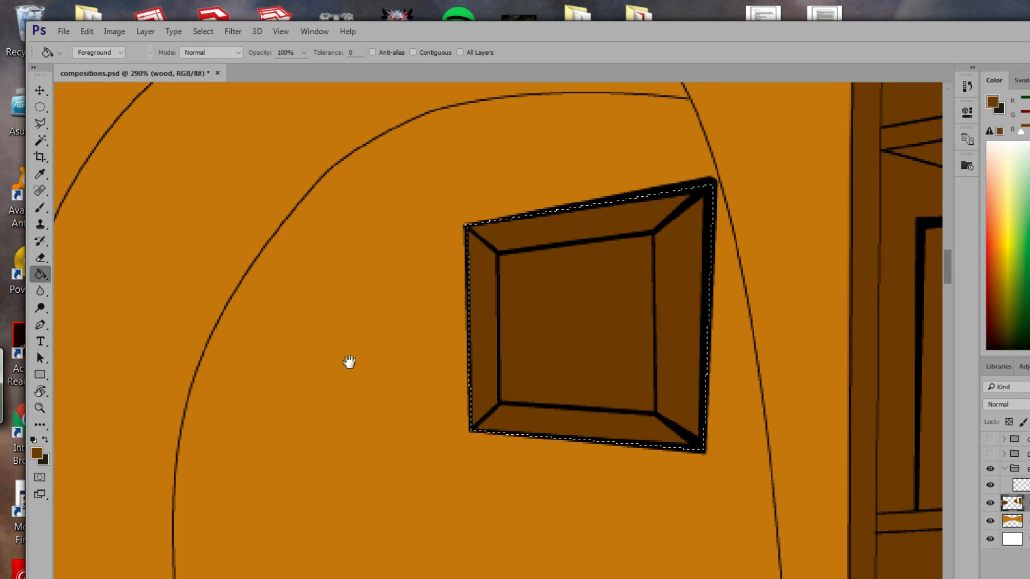
left_click_drag(351, 362, 806, 323)
left_click_drag(389, 364, 245, 155)
left_click(40, 124)
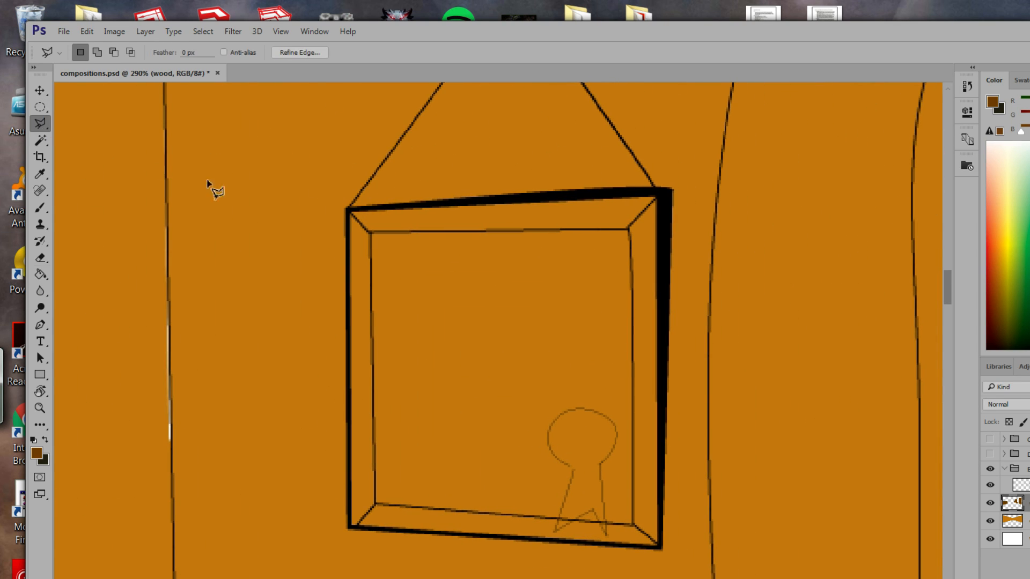
left_click(349, 210)
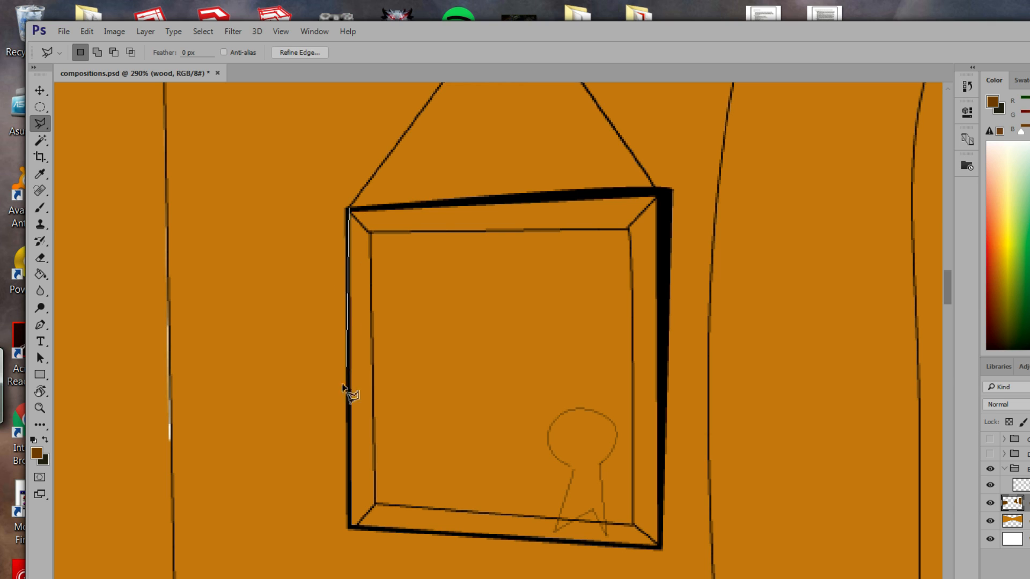
left_click(350, 528)
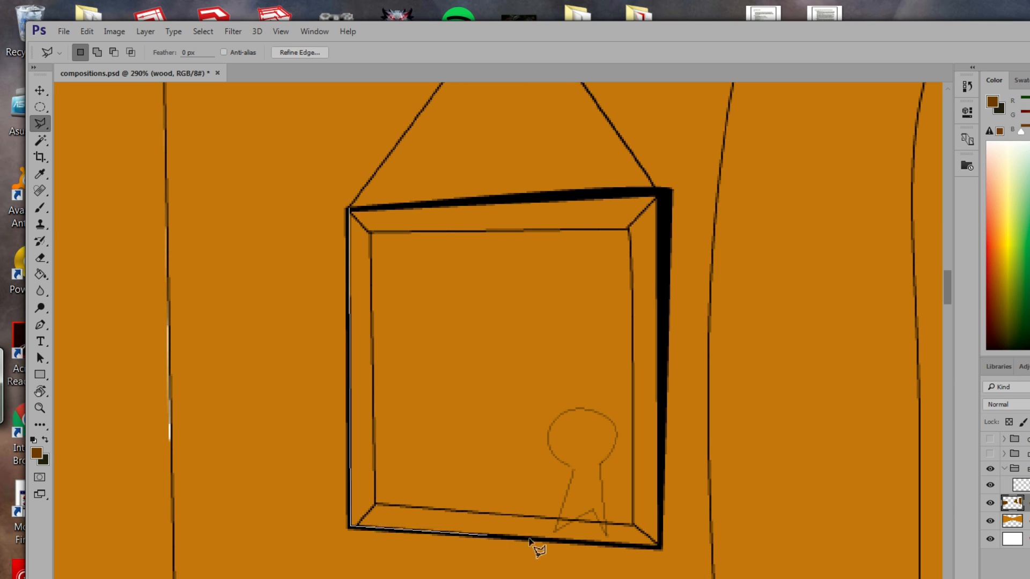
left_click(661, 547)
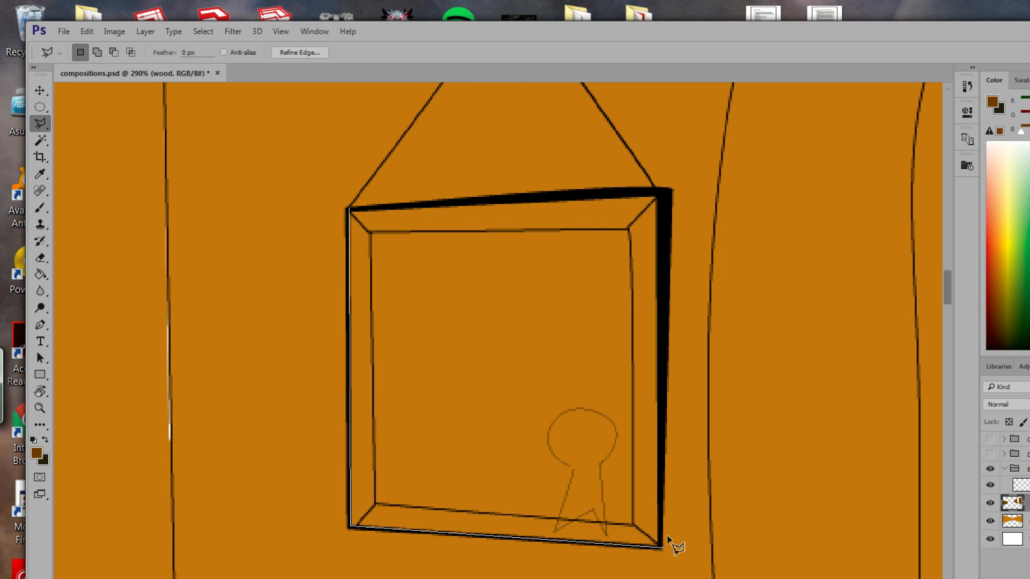
left_click(668, 190)
left_click(349, 210)
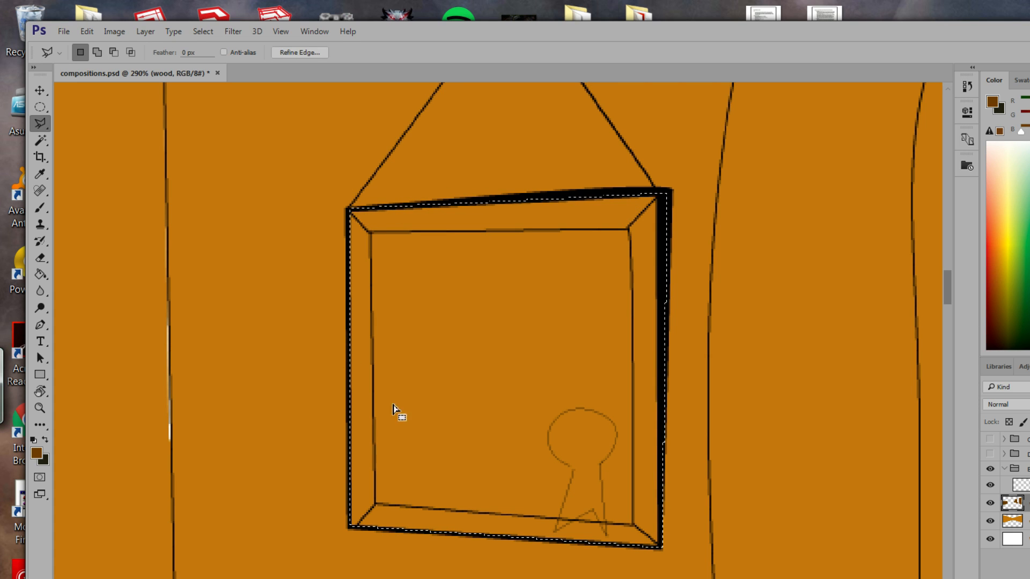
left_click(41, 274)
left_click(396, 345)
Outline the first of the two small frames and fill it dark brown.
left_click_drag(234, 345, 625, 320)
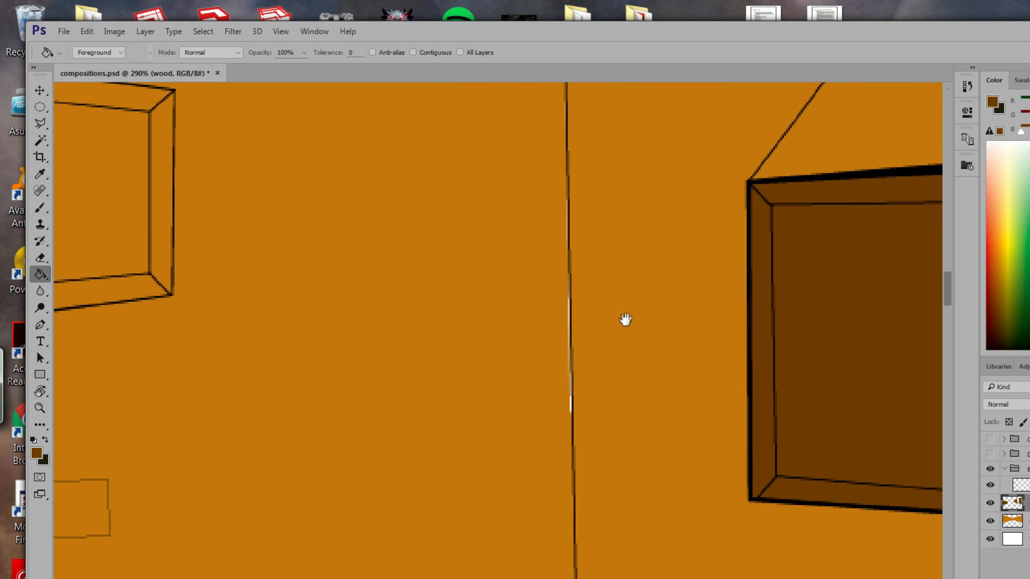
left_click_drag(475, 373, 843, 456)
mouse_move(556, 352)
left_mouse_down()
mouse_move(585, 273)
mouse_move(577, 301)
left_mouse_up()
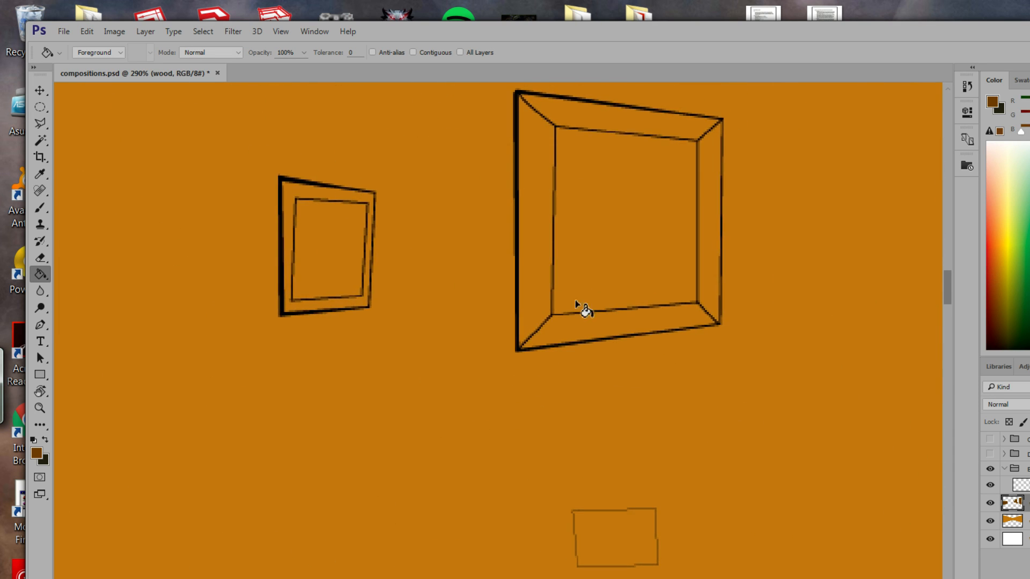
left_click(40, 123)
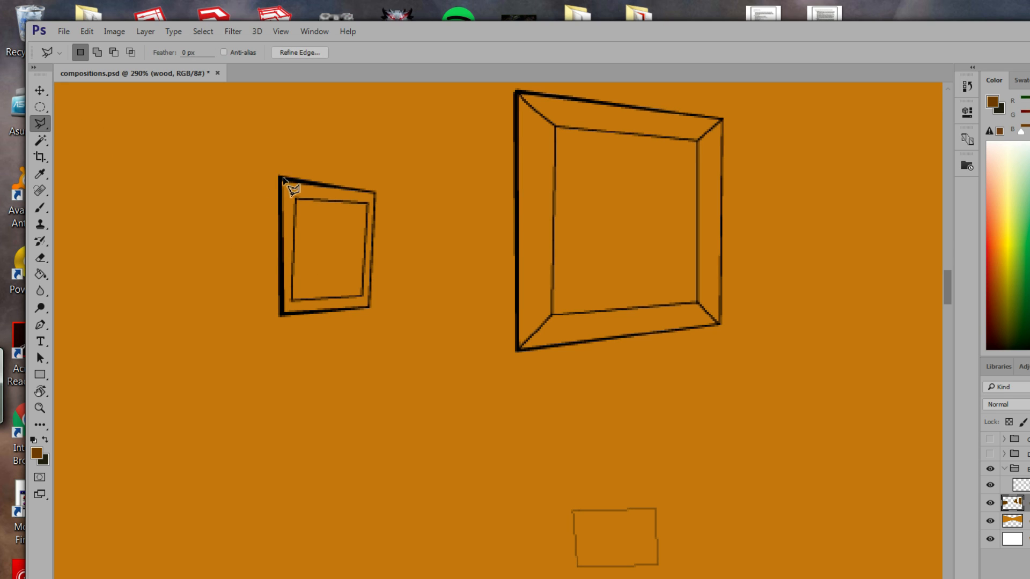
left_click(281, 315)
left_click(369, 308)
left_click(374, 192)
left_click(285, 185)
left_click(39, 275)
left_click(285, 250)
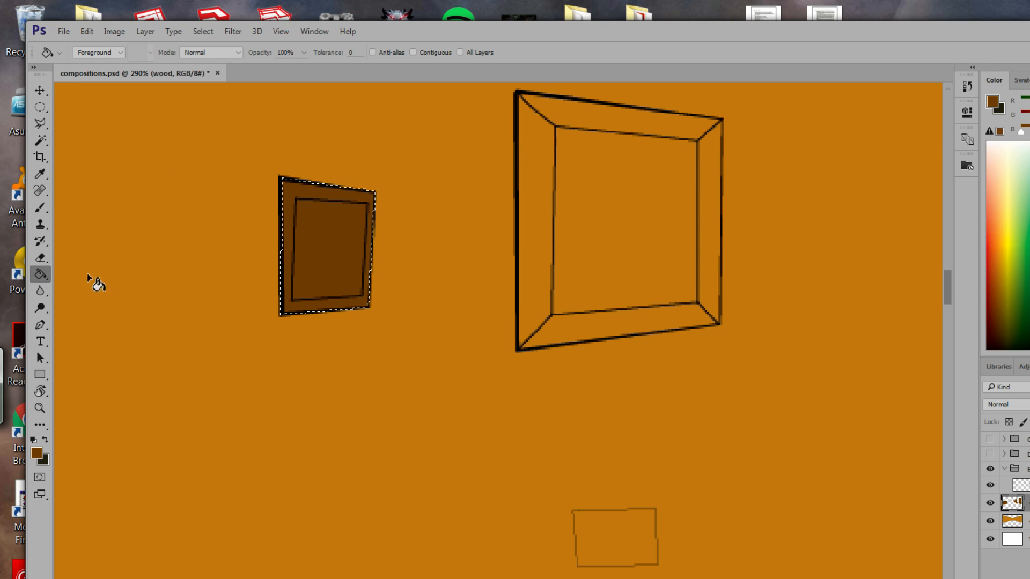
Outline the larger of the two small frames and fill it dark brown.
left_click(40, 128)
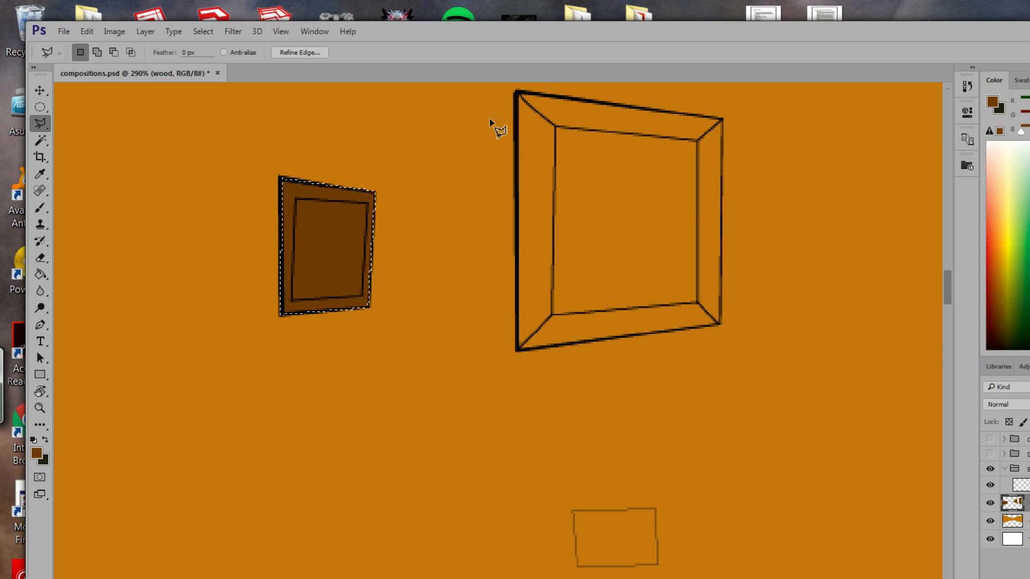
left_click(518, 92)
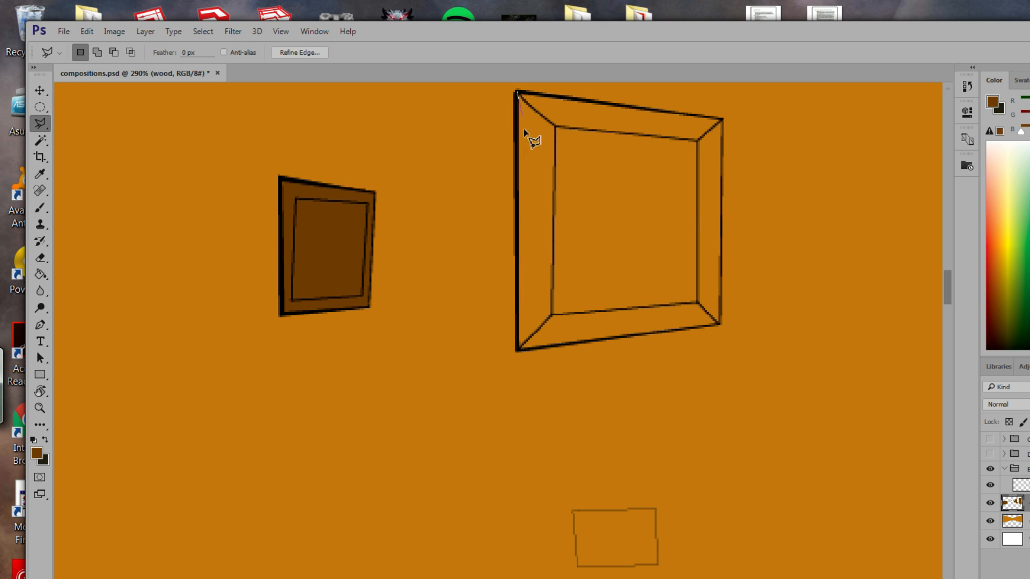
left_click(518, 351)
left_click(719, 325)
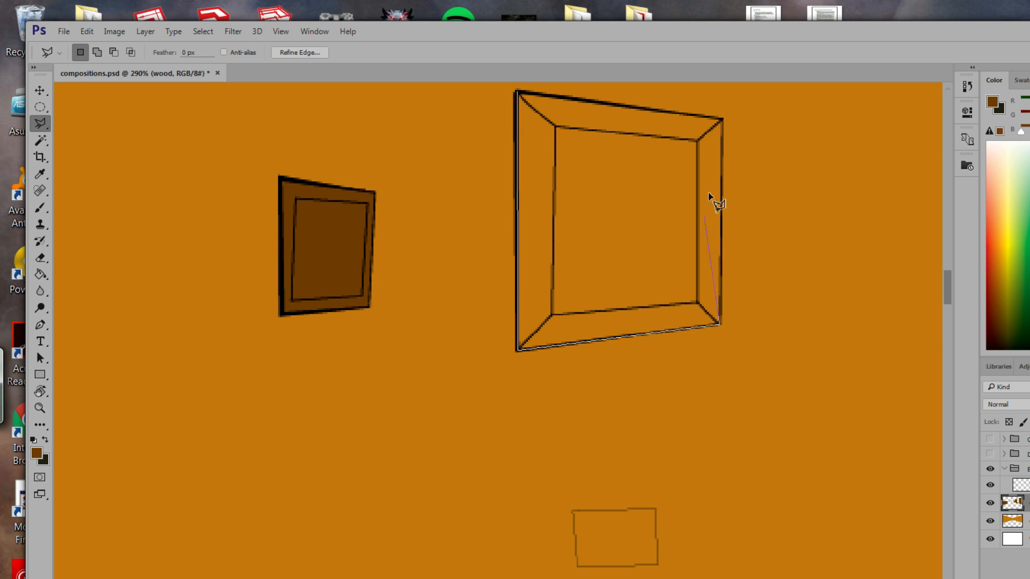
left_click(720, 120)
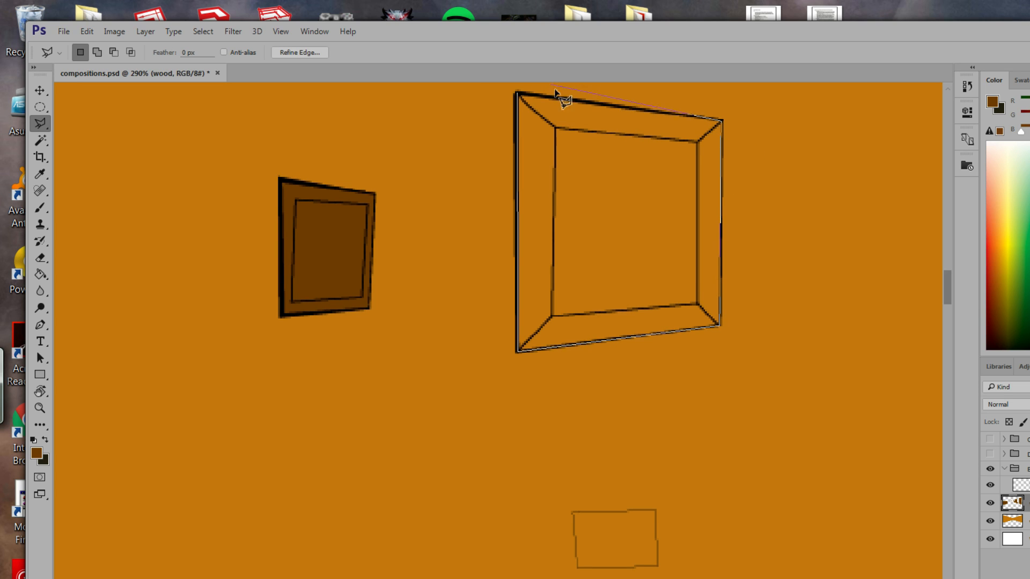
left_click(517, 93)
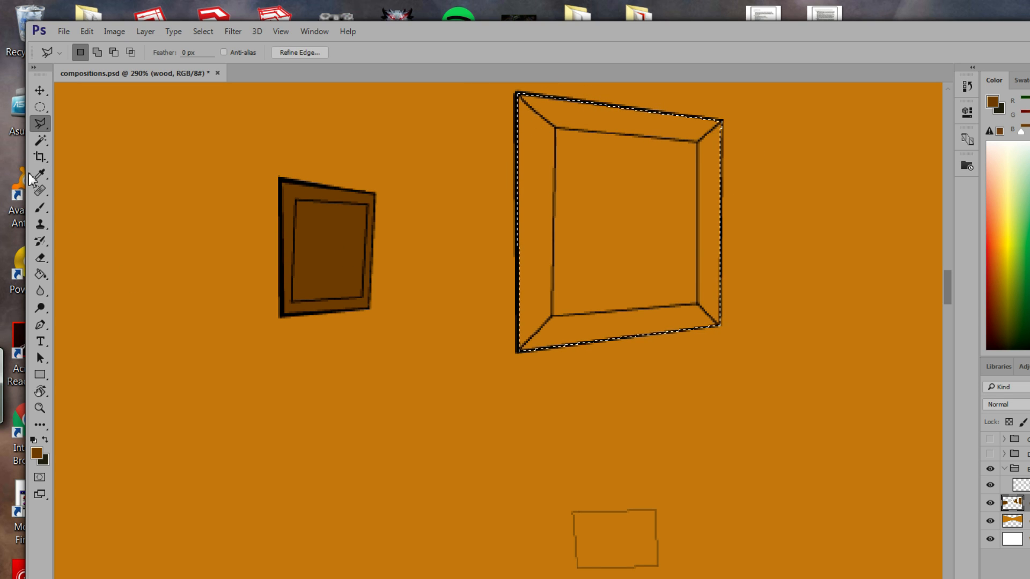
left_click(38, 274)
left_click(617, 259)
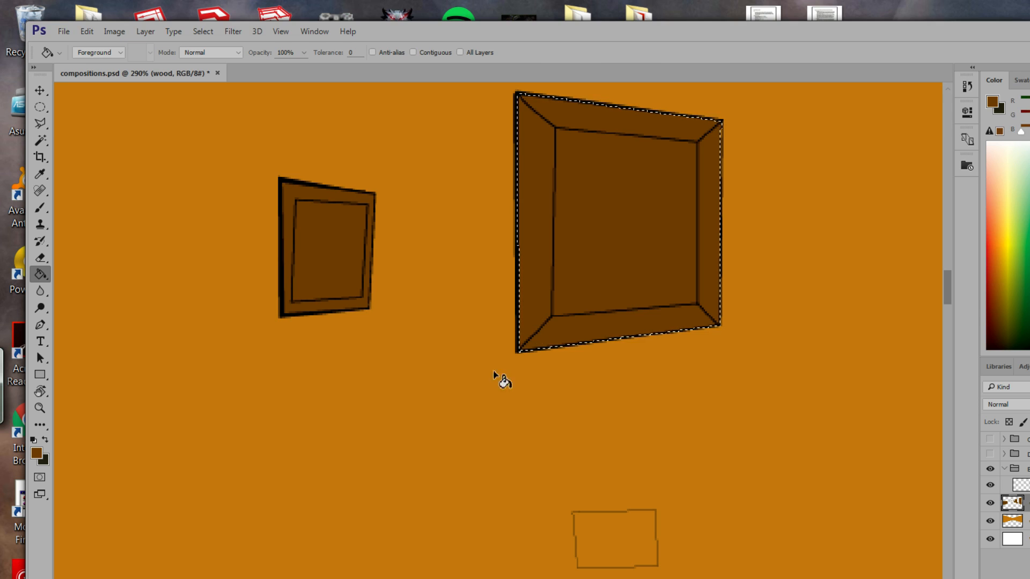
mouse_move(495, 368)
left_mouse_down()
mouse_move(363, 372)
mouse_move(403, 412)
mouse_move(497, 248)
left_mouse_up()
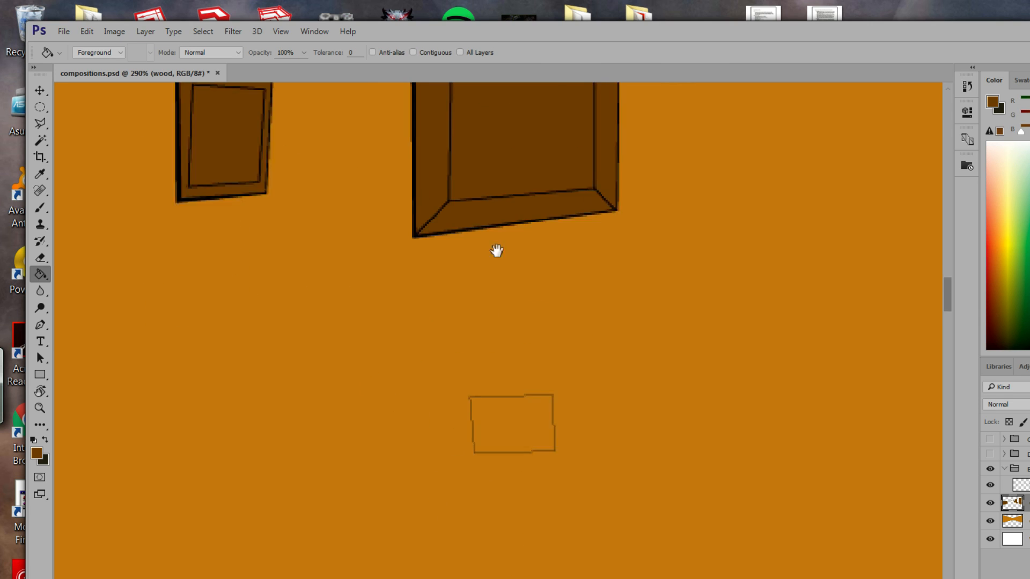
Zoom out to see the whole room, including the fireplace and bookshelves.
left_click(40, 409)
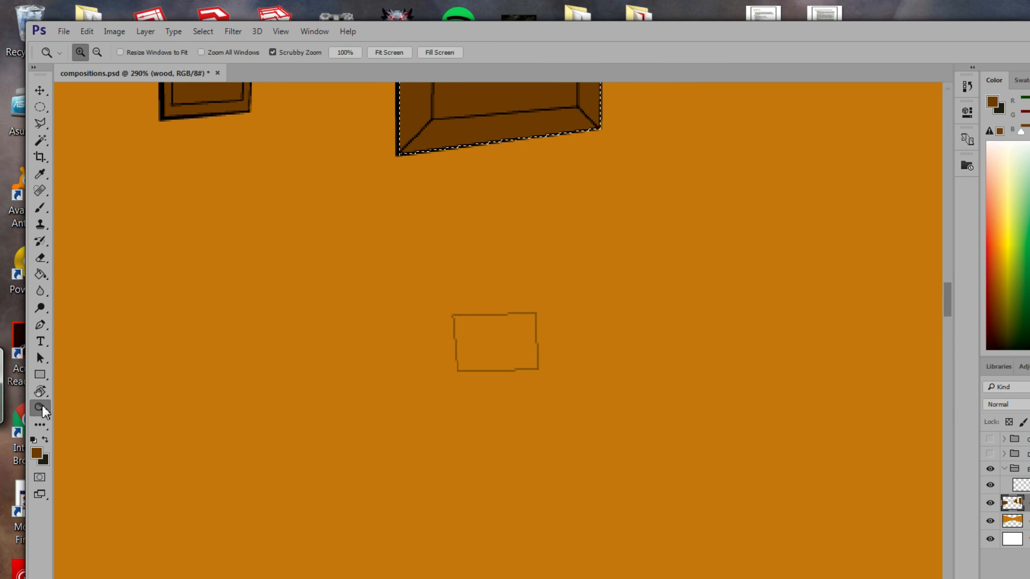
left_click(98, 53)
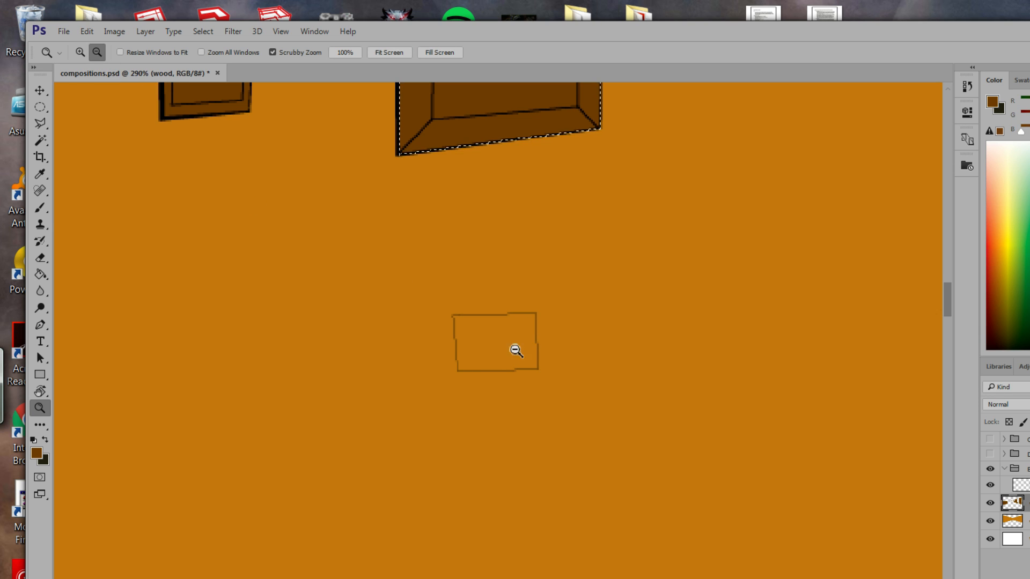
left_click_drag(515, 350, 420, 268)
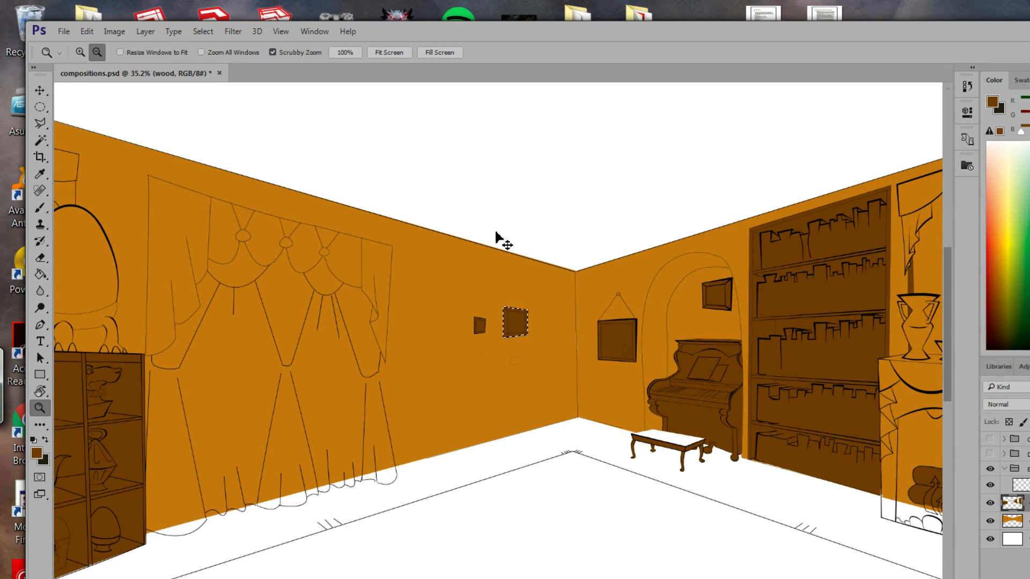
left_click_drag(574, 420, 211, 374)
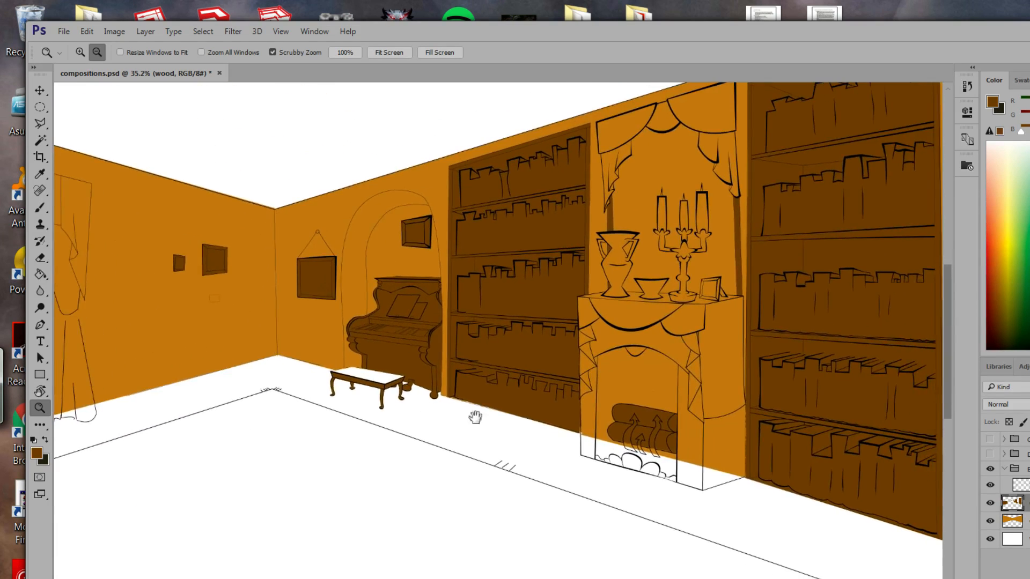
left_click_drag(638, 430, 554, 459)
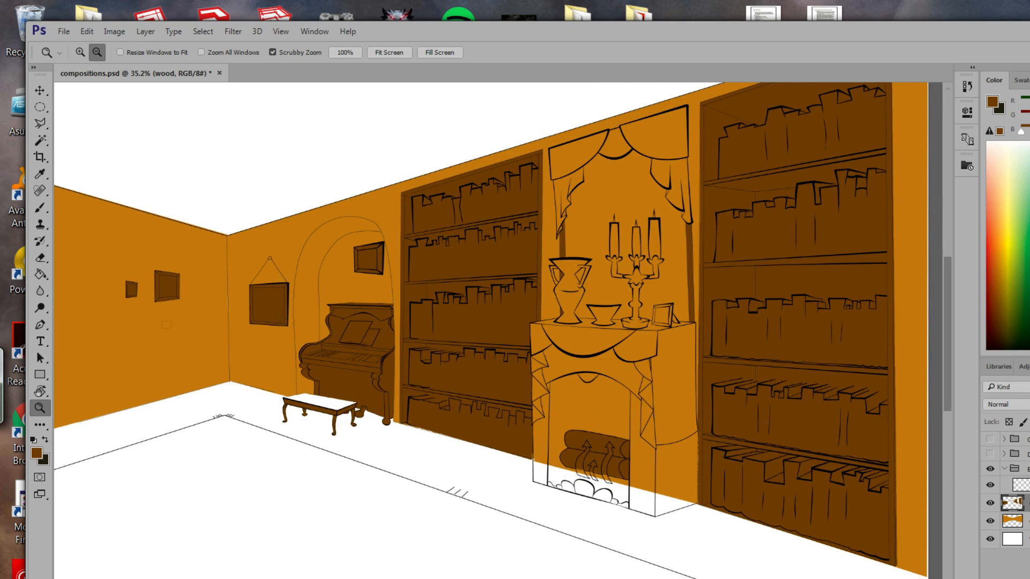
Add a new layer named 'metal' above wood and pan to the left-wall cabinet.
left_click(1029, 578)
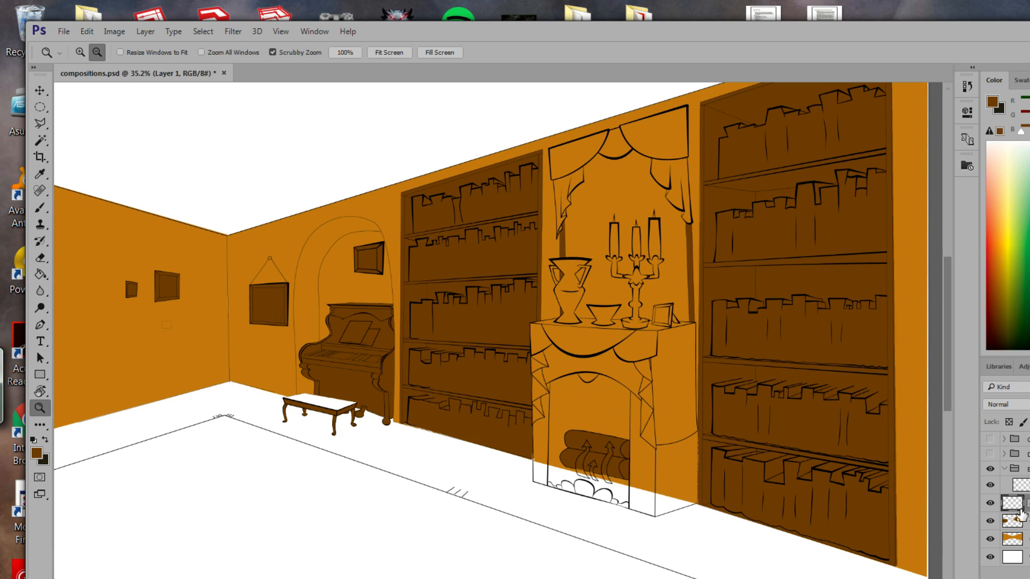
key("Return")
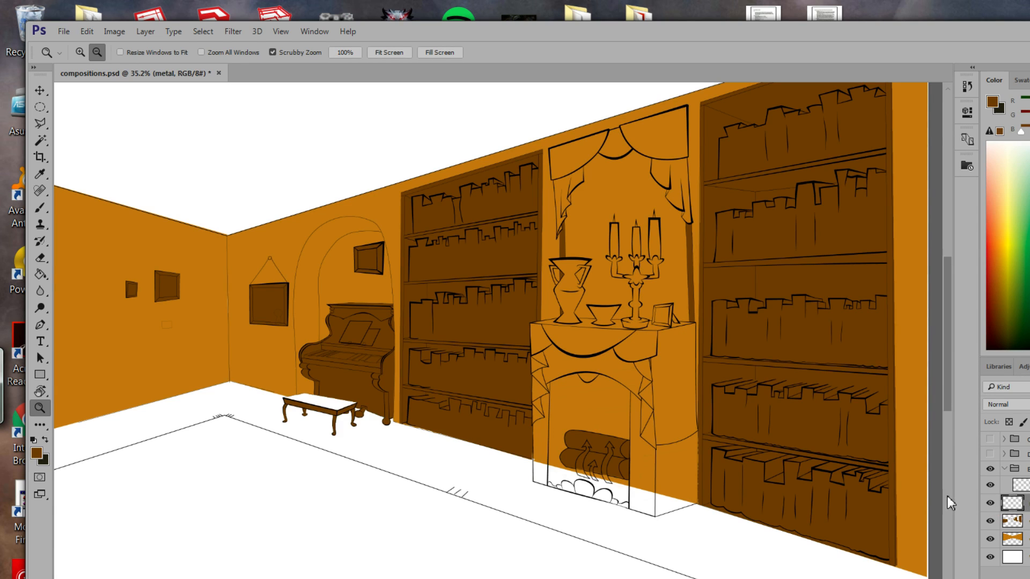
mouse_move(421, 428)
left_mouse_down()
mouse_move(563, 421)
mouse_move(582, 433)
mouse_move(623, 405)
mouse_move(766, 412)
mouse_move(494, 425)
mouse_move(747, 408)
left_mouse_up()
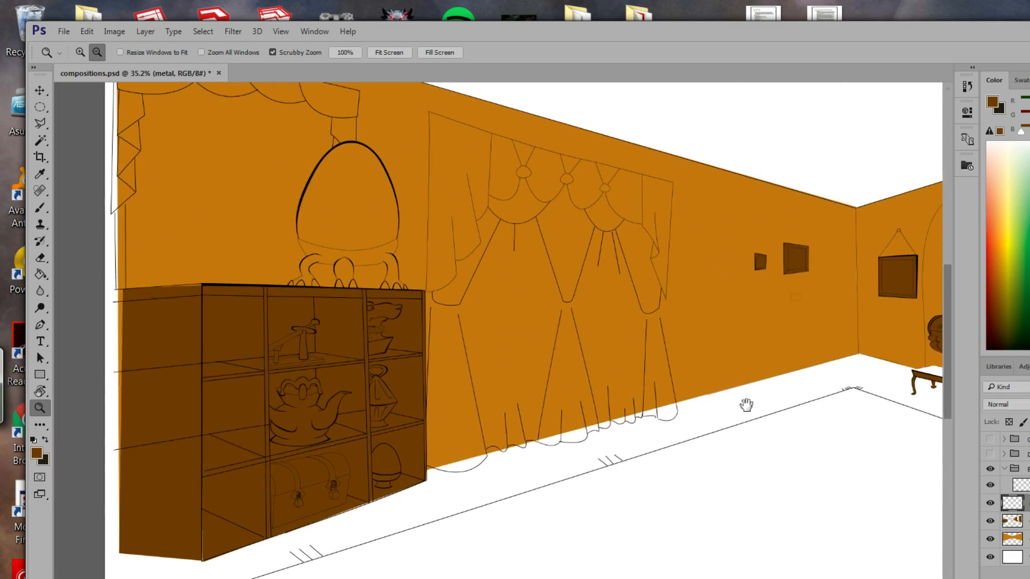
left_click_drag(368, 361, 493, 423)
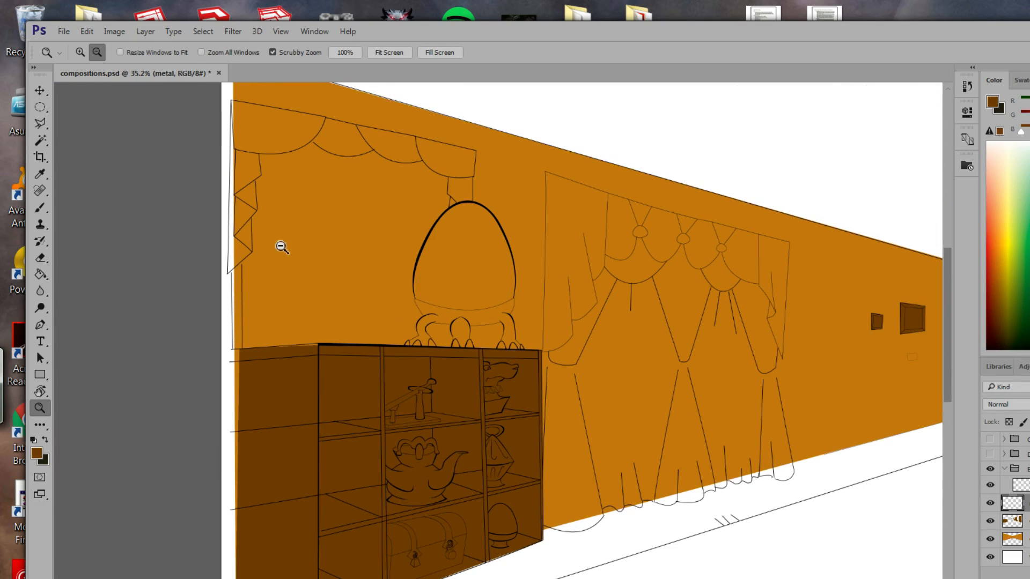
left_click(40, 125)
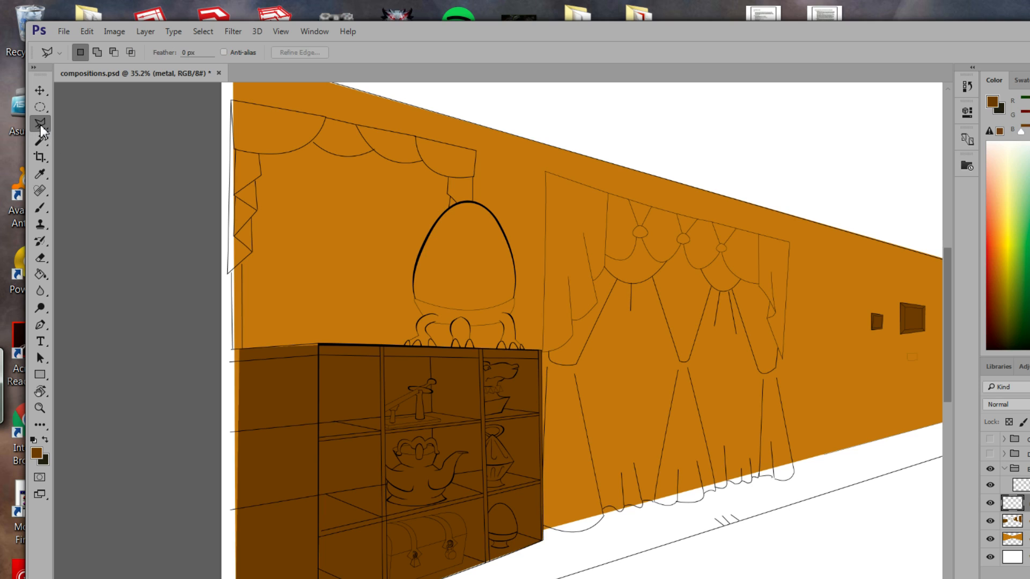
Zoom into the cabinet's top shelf and select the long bar with the Polygonal Lasso.
right_click(42, 128)
left_click(91, 124)
mouse_move(390, 361)
left_mouse_down()
mouse_move(437, 345)
mouse_move(422, 347)
left_mouse_up()
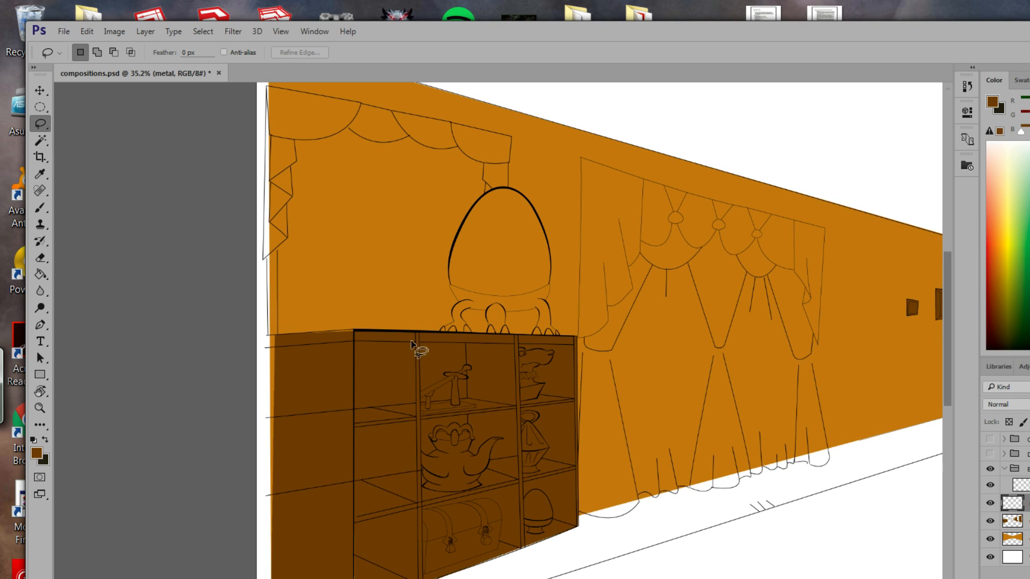
left_click(40, 408)
mouse_move(400, 424)
left_mouse_down()
mouse_move(451, 438)
mouse_move(494, 416)
mouse_move(547, 331)
mouse_move(476, 480)
left_mouse_up()
left_click(40, 124)
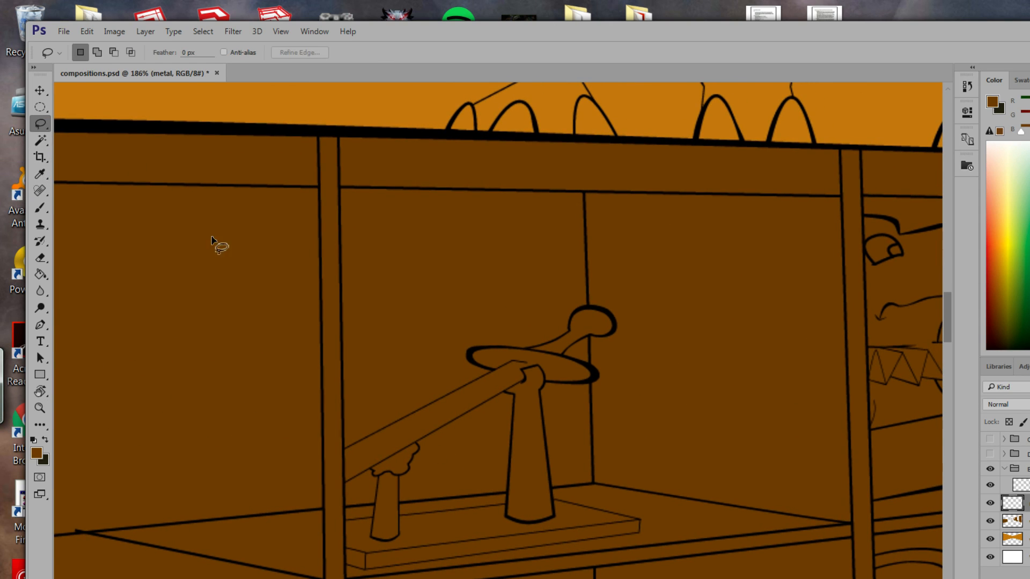
left_click_drag(43, 127, 72, 137)
left_click(514, 362)
left_click(344, 482)
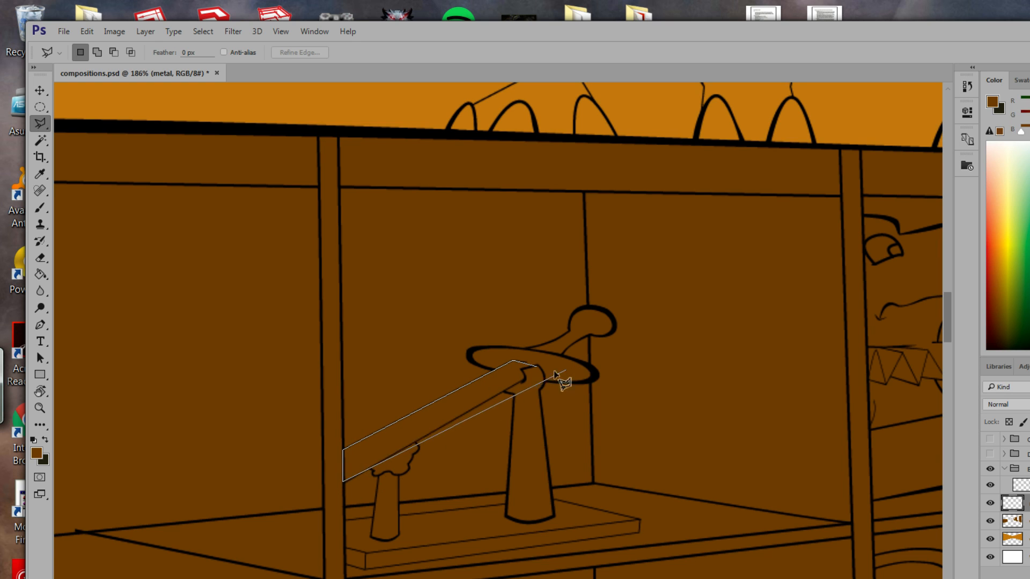
left_click(527, 379)
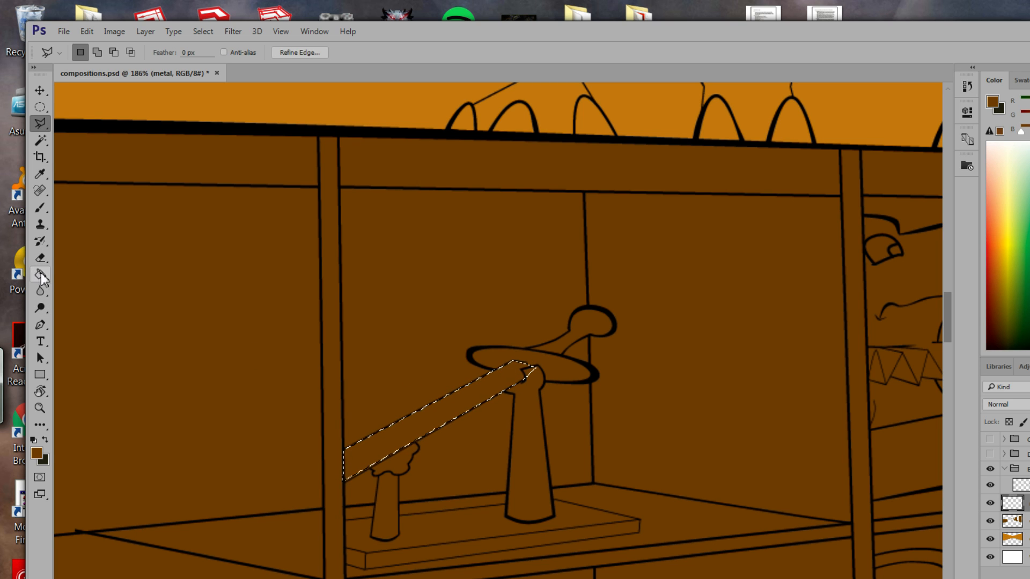
Fill the selected bar with greyish-tan #8d7857 using the Paint Bucket.
key("i")
left_click(37, 454)
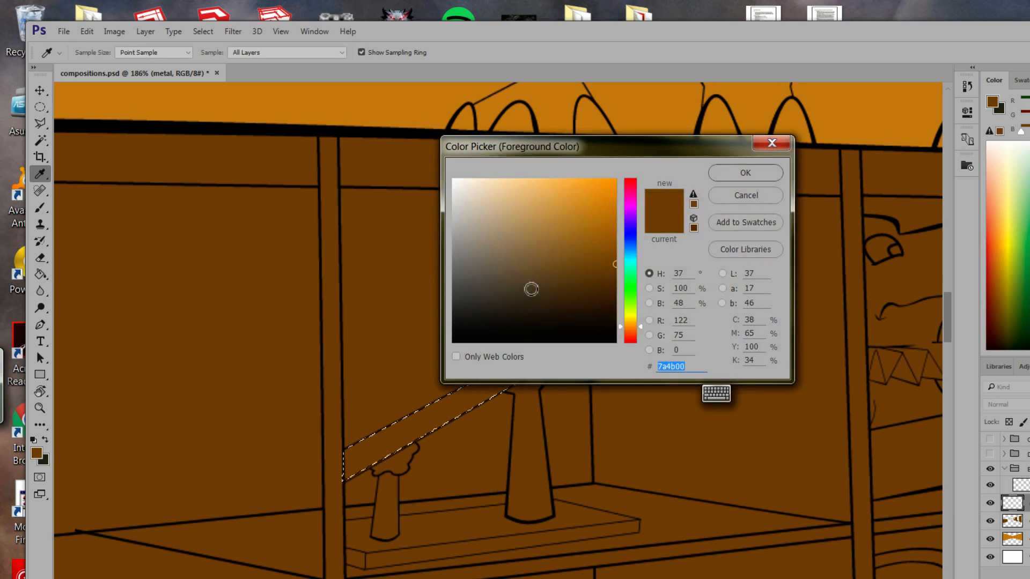
mouse_move(531, 287)
left_mouse_down()
mouse_move(510, 223)
mouse_move(526, 223)
mouse_move(503, 267)
mouse_move(526, 240)
mouse_move(516, 252)
left_mouse_up()
key("g")
key("Return")
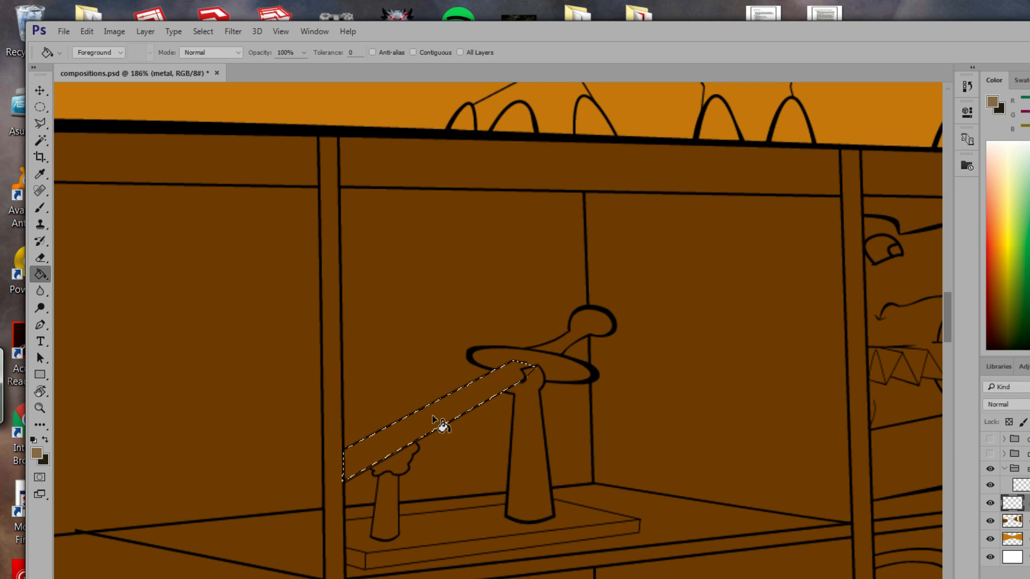
left_click(442, 426)
Lasso the ring and hook above the bar, excluding the hook's inner gap.
left_click(43, 122)
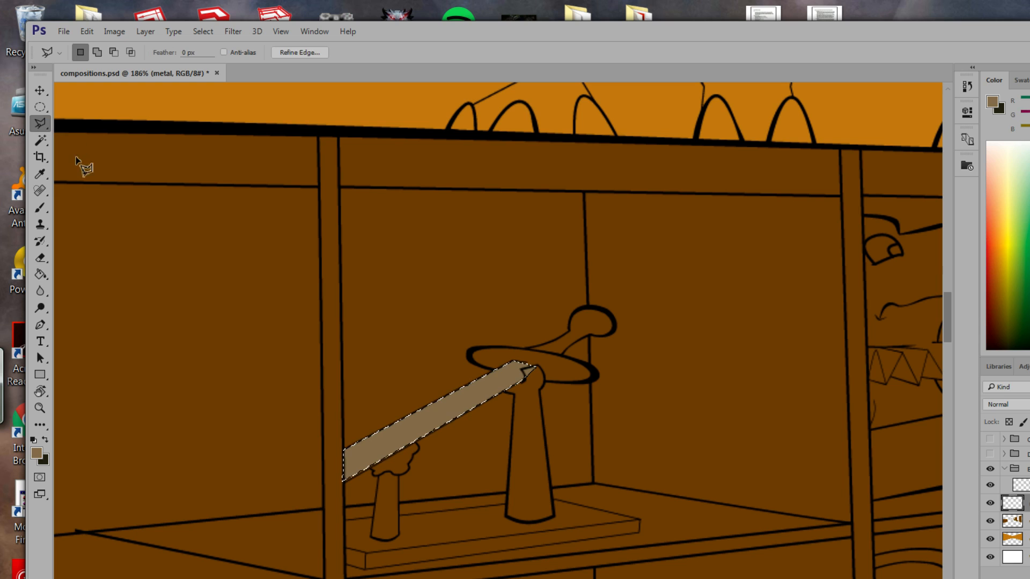
right_click(41, 126)
left_click(76, 126)
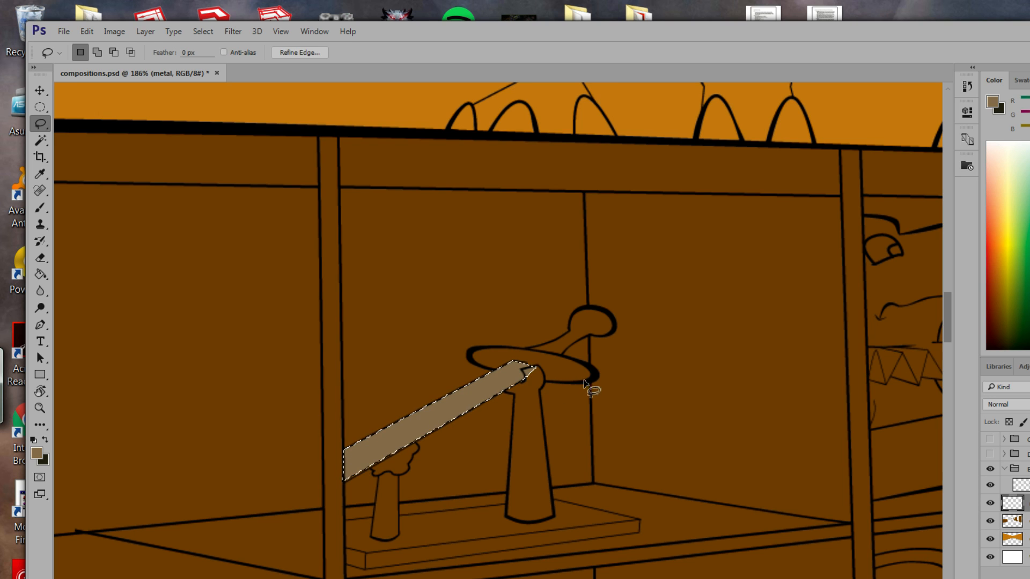
left_click(595, 382)
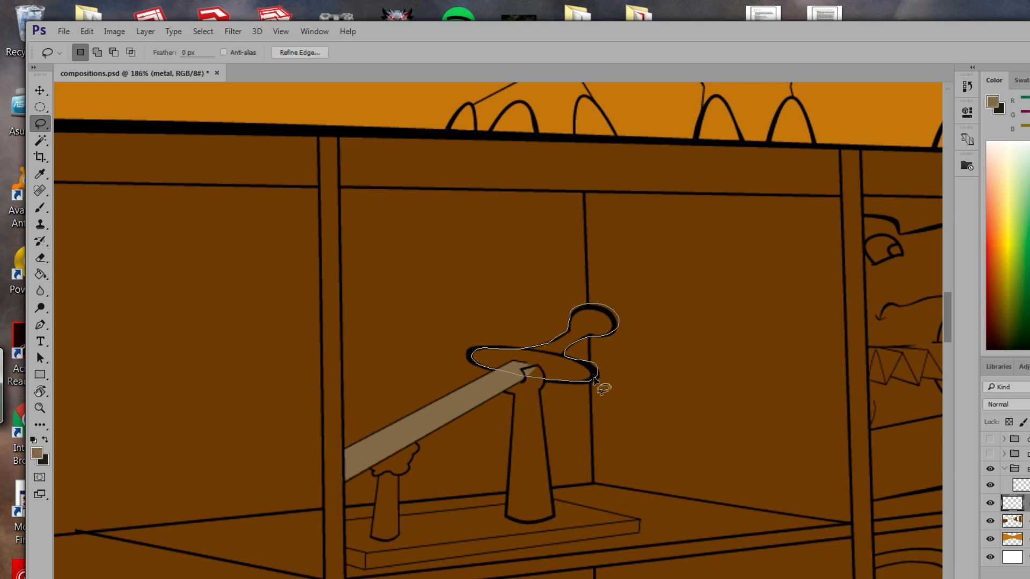
left_click_drag(596, 382, 590, 378)
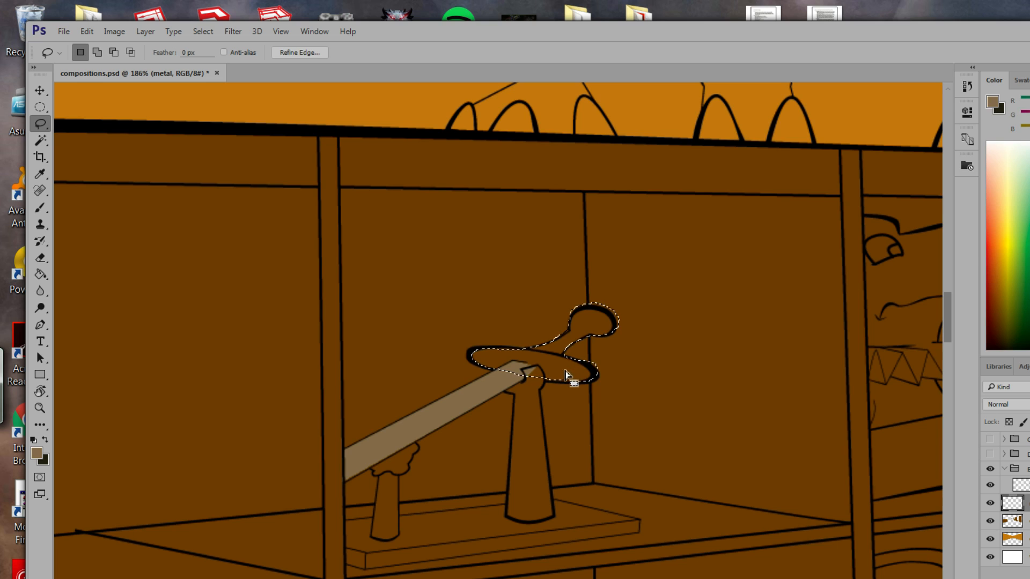
key("alt")
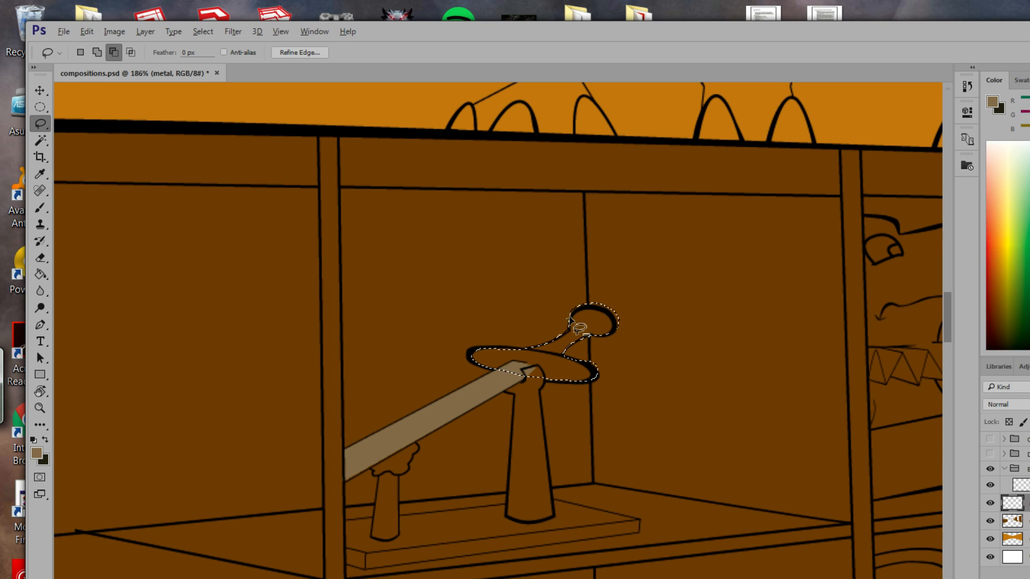
mouse_move(617, 318)
left_mouse_down()
mouse_move(626, 320)
mouse_move(585, 303)
mouse_move(571, 321)
left_mouse_up()
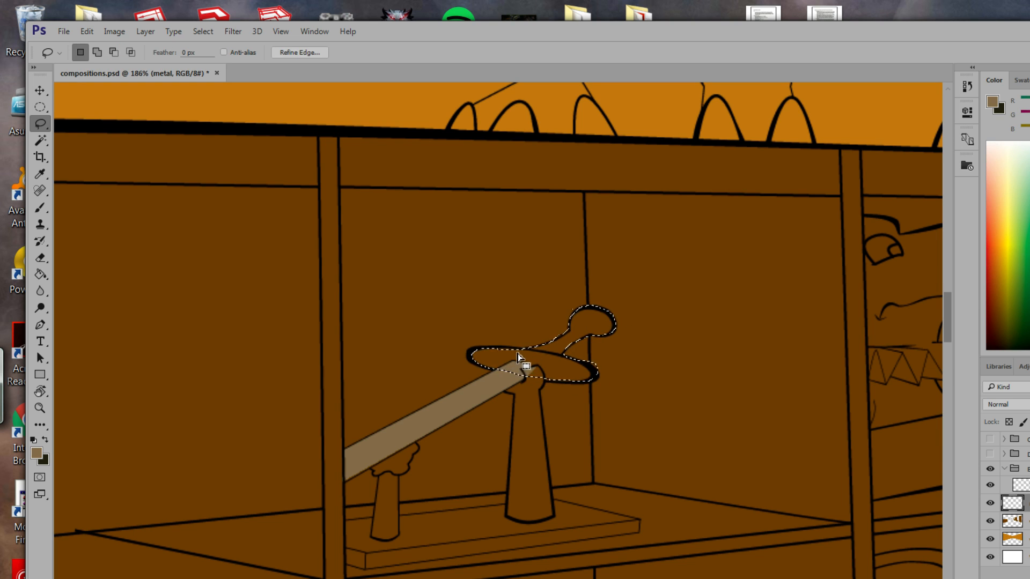
key("shift")
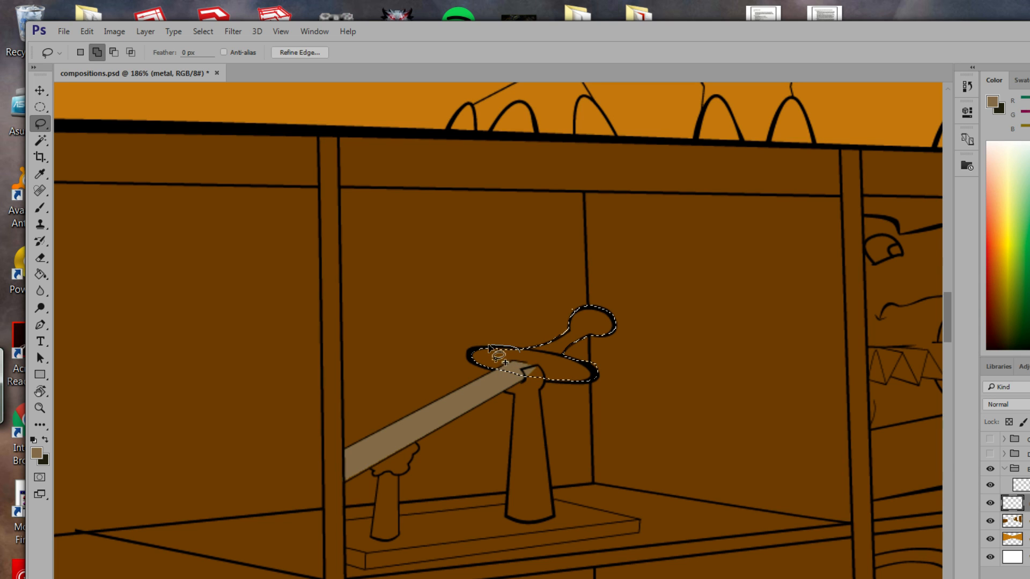
mouse_move(489, 347)
left_mouse_down()
mouse_move(470, 358)
mouse_move(514, 380)
mouse_move(512, 348)
mouse_move(496, 348)
left_mouse_up()
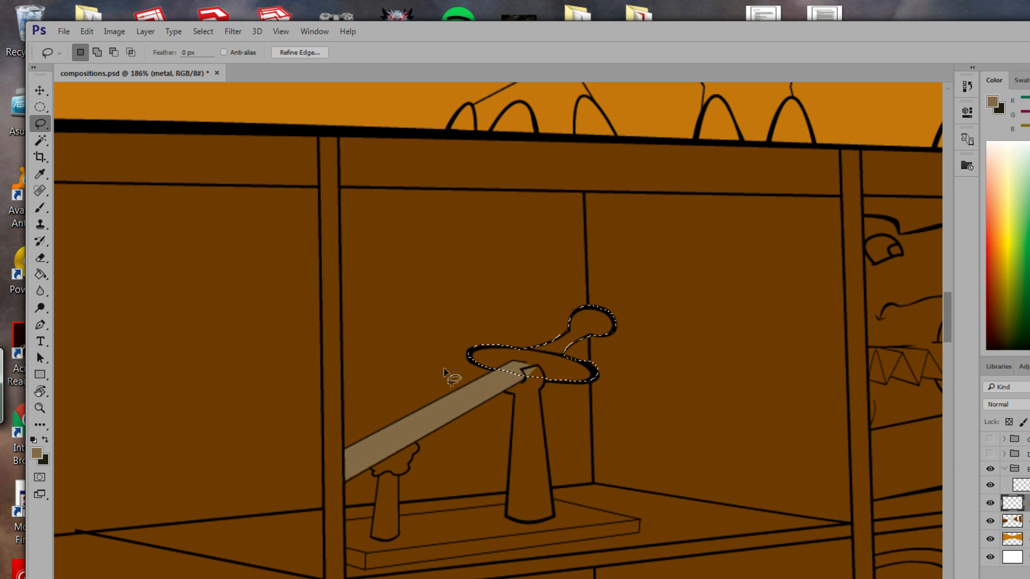
Fill the ring and hook with greyish-tan.
left_click(38, 275)
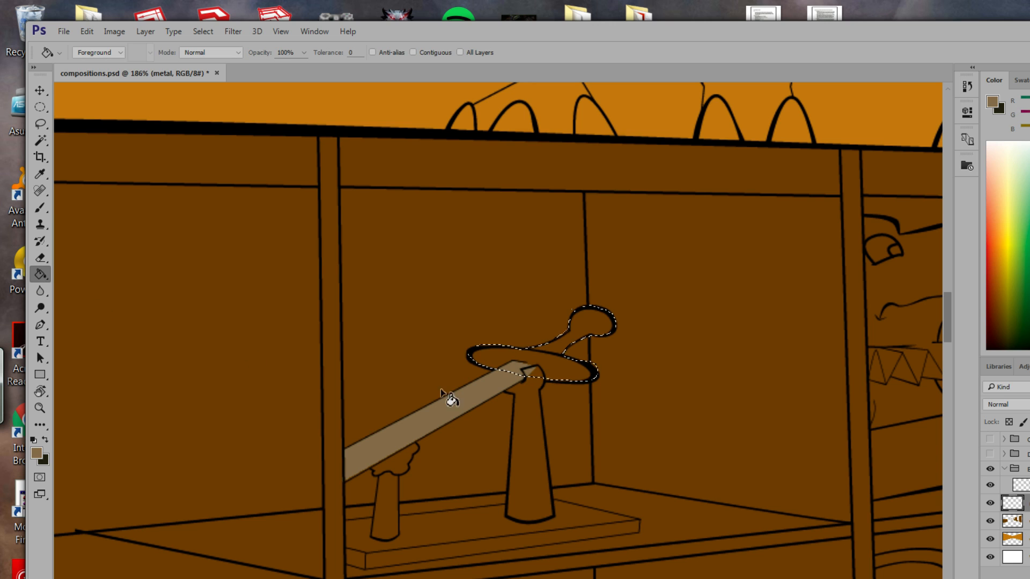
left_click(537, 379)
left_click(560, 362)
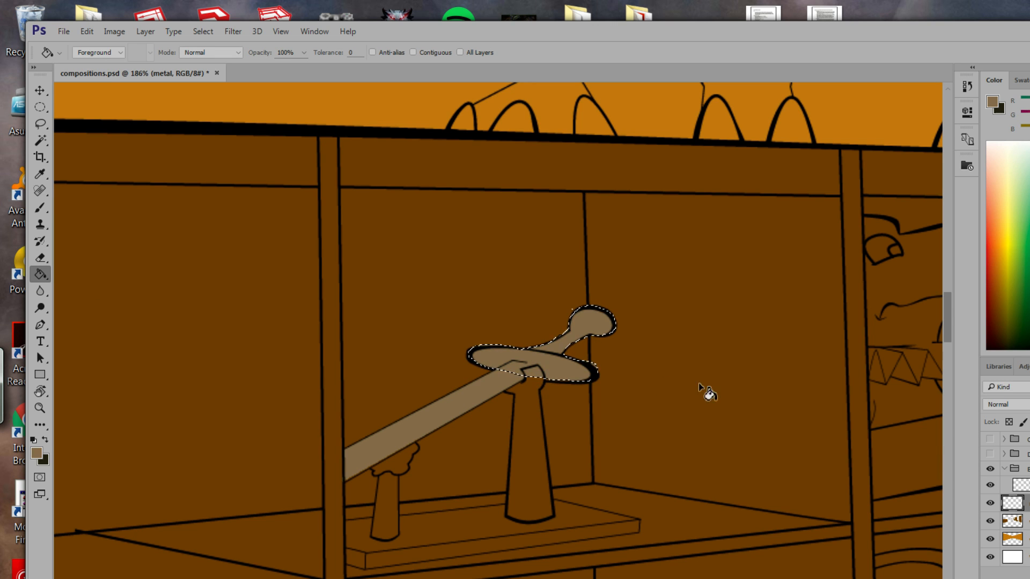
left_click_drag(623, 421, 422, 189)
left_click_drag(595, 400, 403, 273)
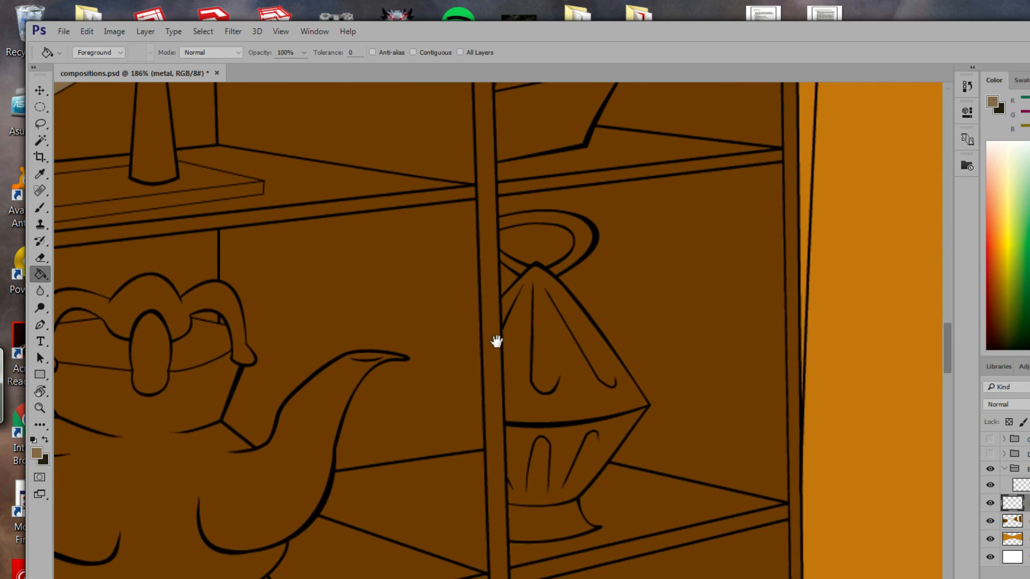
Lasso the lantern's top, sides, ring and edges into one selection.
left_click_drag(496, 341, 492, 339)
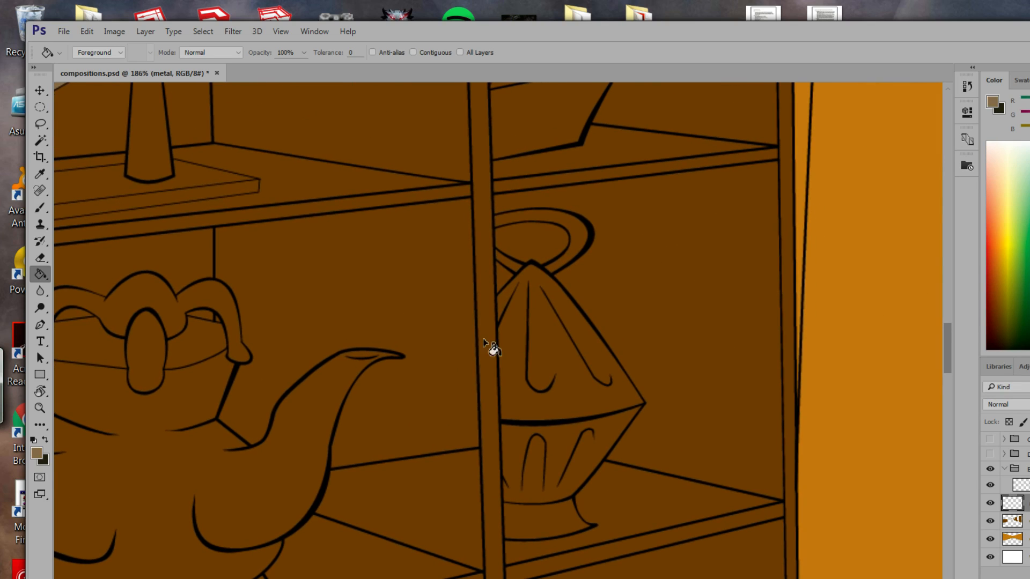
left_click(40, 123)
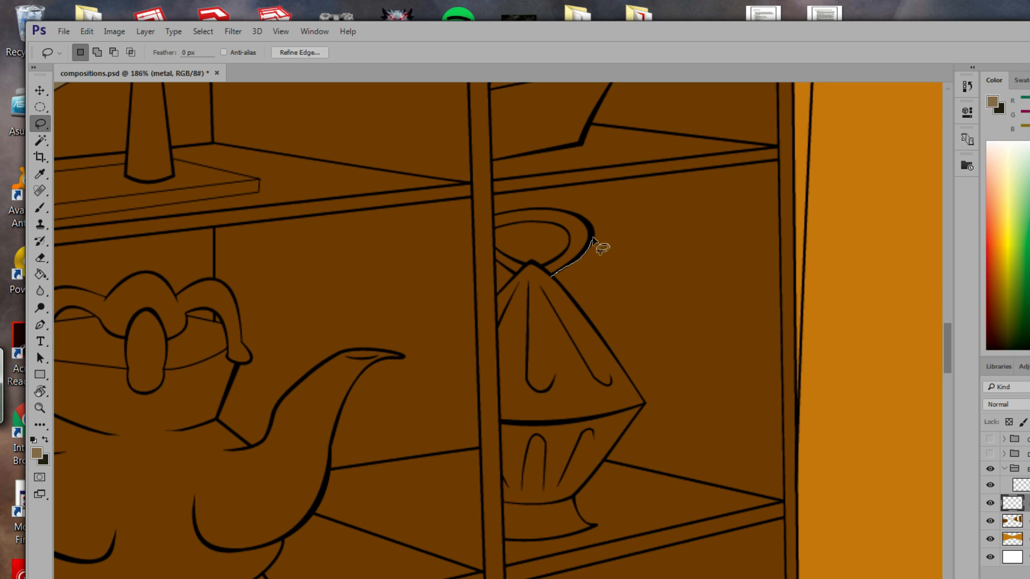
mouse_move(538, 213)
left_mouse_down()
mouse_move(529, 280)
mouse_move(553, 276)
left_mouse_up()
key("shift")
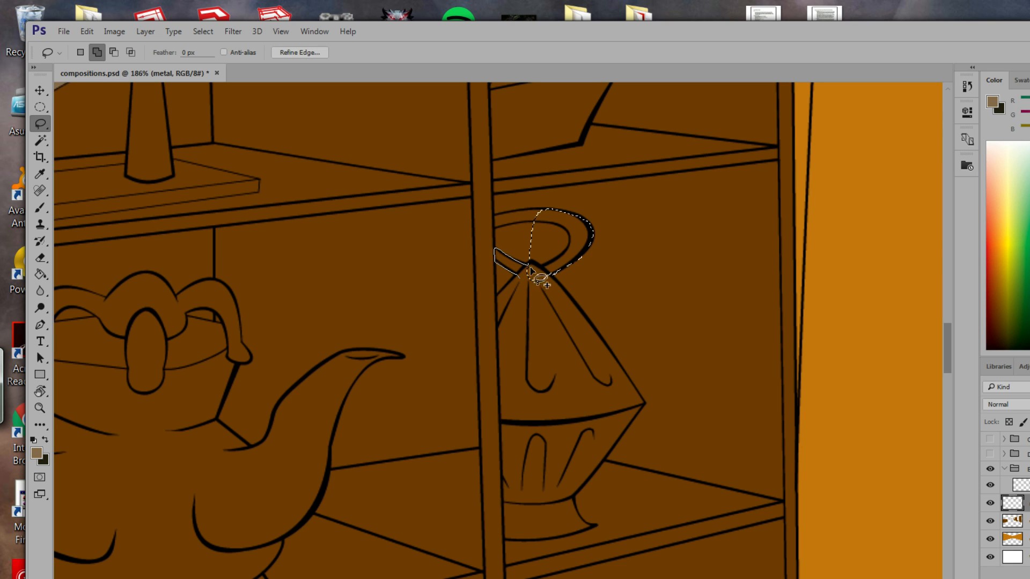
left_click_drag(531, 271, 531, 276)
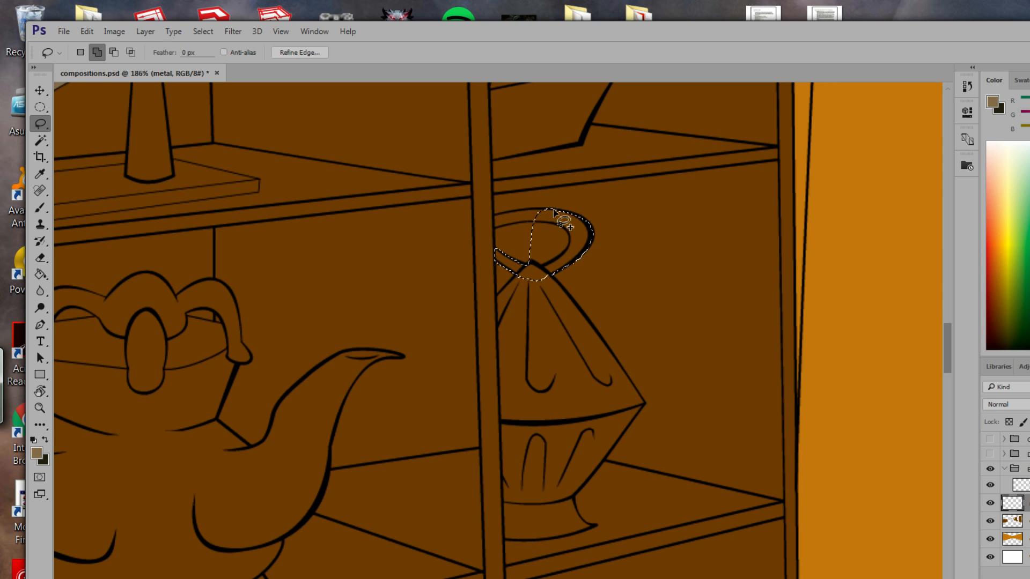
mouse_move(553, 211)
left_mouse_down()
mouse_move(489, 221)
mouse_move(552, 215)
left_mouse_up()
left_click_drag(563, 362, 588, 248)
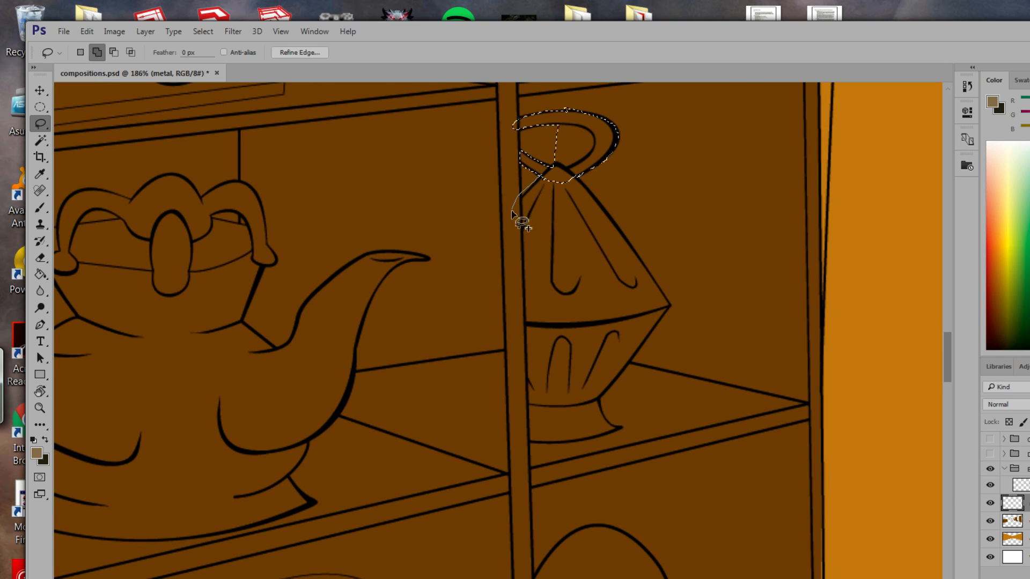
mouse_move(516, 257)
left_mouse_down()
mouse_move(528, 437)
mouse_move(618, 428)
mouse_move(577, 371)
mouse_move(618, 324)
mouse_move(616, 273)
mouse_move(584, 186)
left_mouse_up()
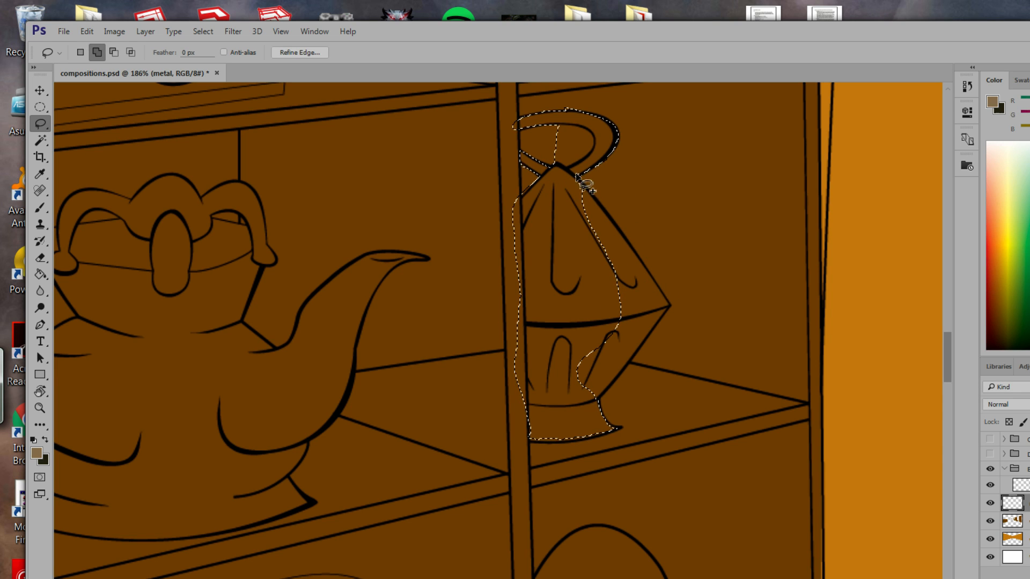
mouse_move(610, 217)
left_mouse_down()
mouse_move(661, 294)
mouse_move(602, 315)
mouse_move(575, 207)
mouse_move(621, 175)
left_mouse_up()
mouse_move(666, 306)
left_mouse_down()
mouse_move(601, 394)
mouse_move(566, 393)
mouse_move(584, 325)
mouse_move(672, 315)
left_mouse_up()
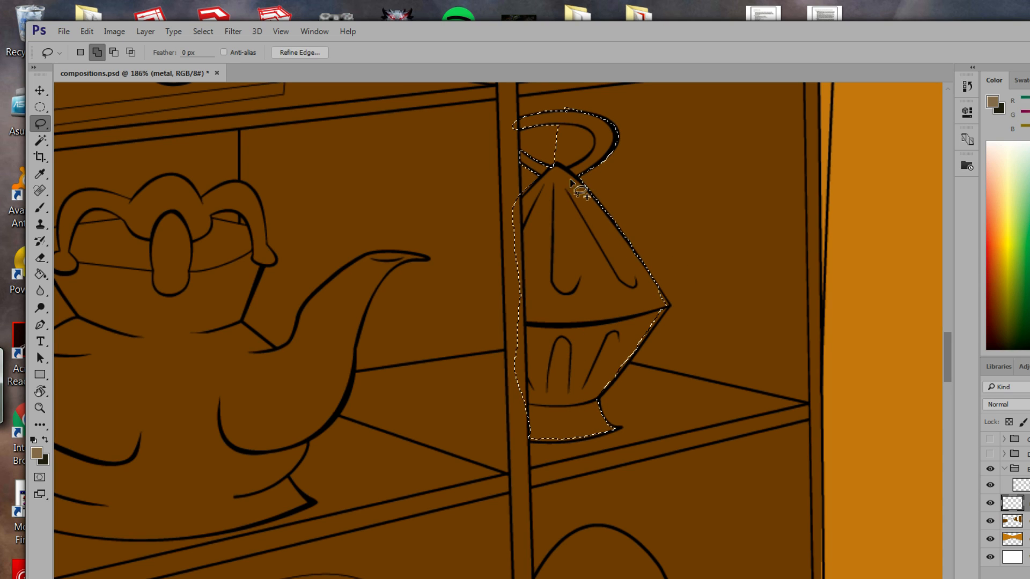
mouse_move(570, 180)
left_mouse_down()
mouse_move(640, 257)
mouse_move(666, 304)
mouse_move(655, 312)
mouse_move(637, 311)
mouse_move(588, 193)
left_mouse_up()
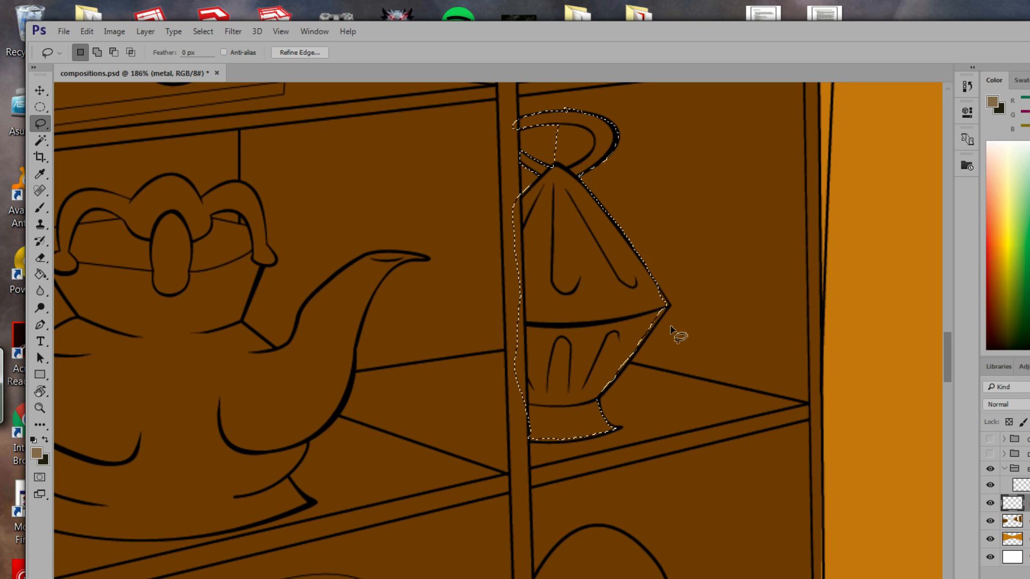
Trim the lantern selection's right edges and ring gap, then fill it greyish-tan.
scroll(670, 330, "down", 2)
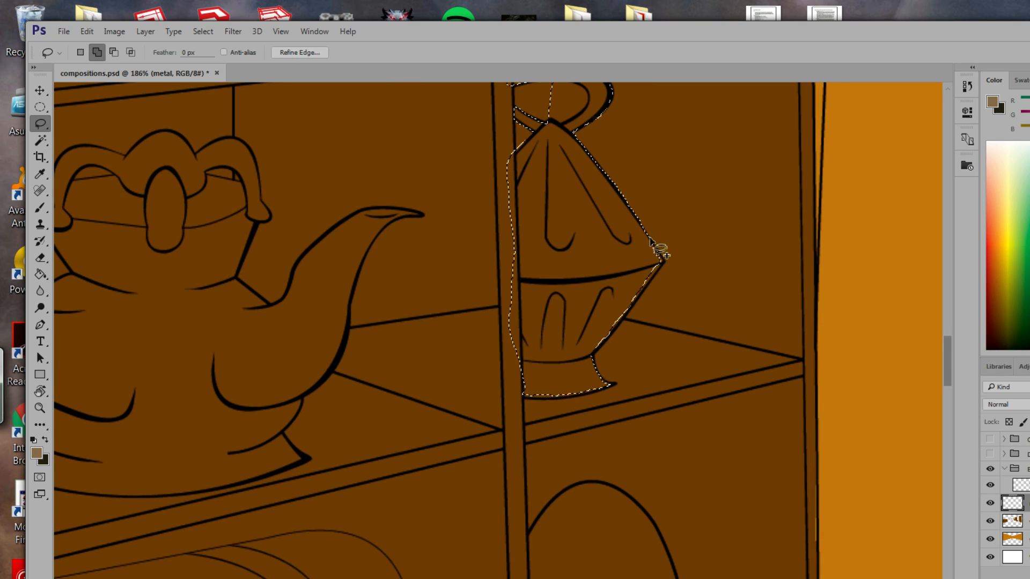
mouse_move(650, 239)
left_mouse_down()
mouse_move(667, 259)
mouse_move(653, 265)
mouse_move(661, 252)
mouse_move(623, 317)
mouse_move(594, 339)
mouse_move(610, 301)
mouse_move(654, 268)
mouse_move(617, 345)
left_mouse_up()
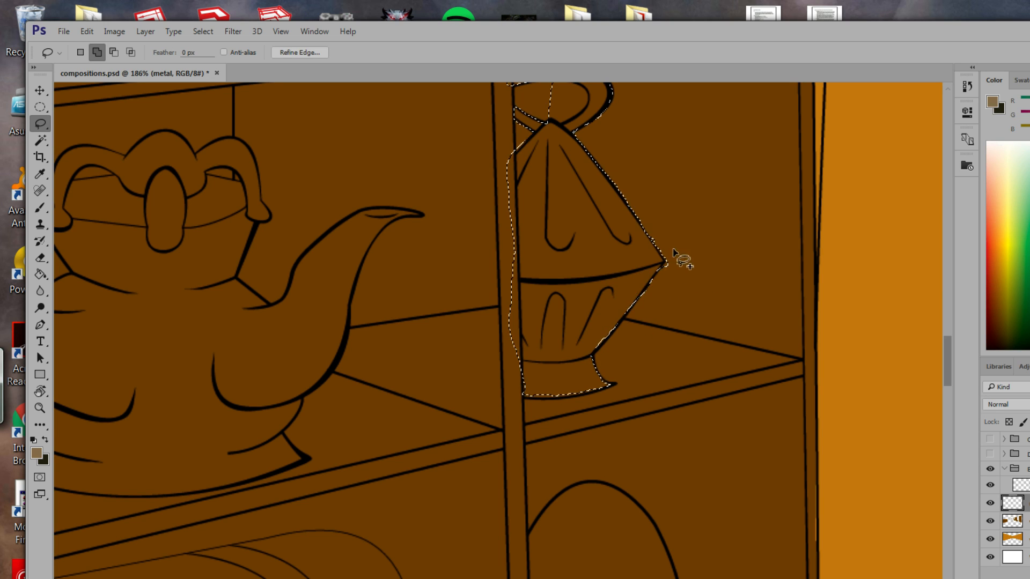
key("alt")
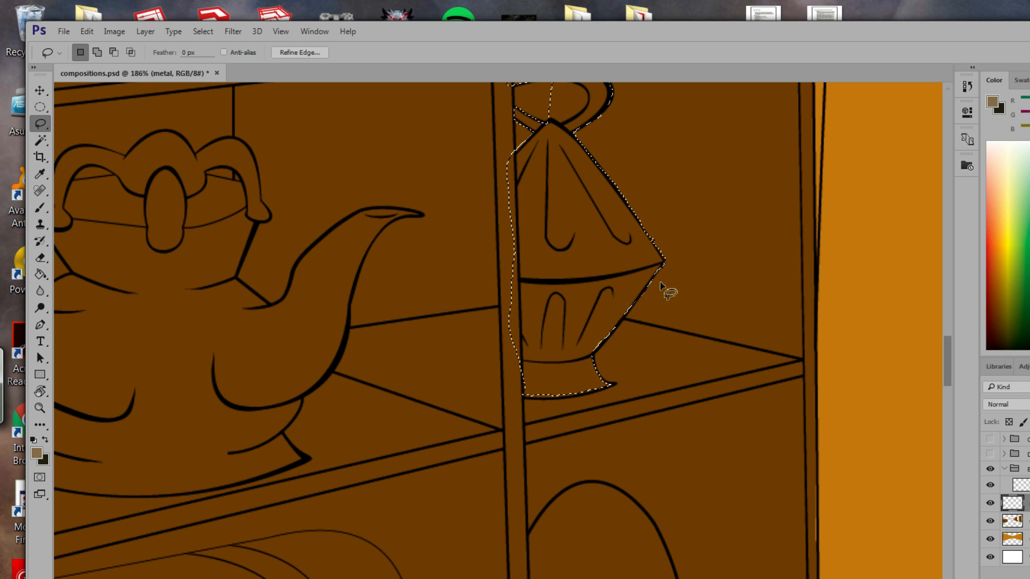
mouse_move(649, 231)
left_mouse_down()
mouse_move(660, 249)
mouse_move(663, 220)
left_mouse_up()
left_click_drag(610, 244, 626, 331)
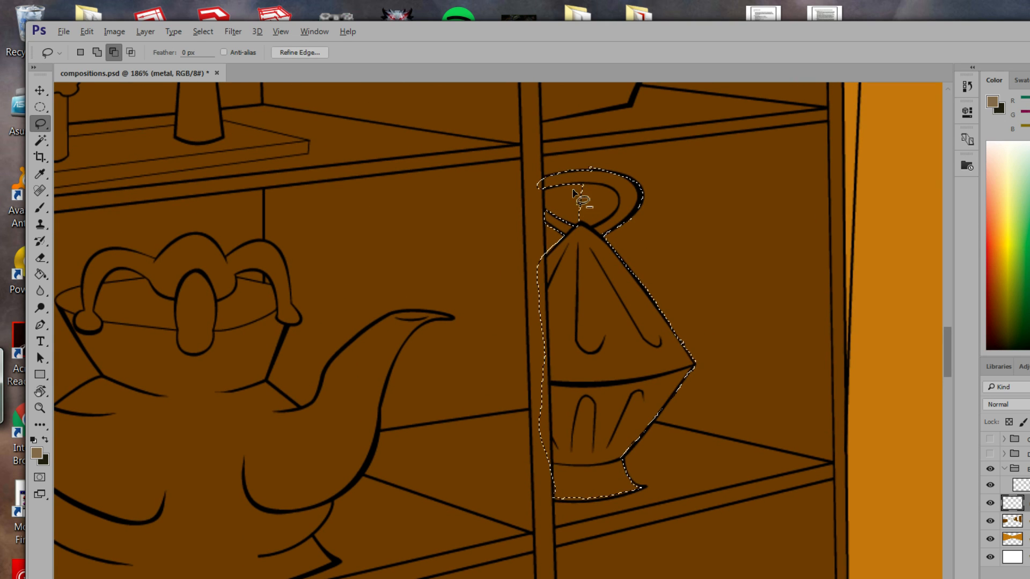
mouse_move(572, 189)
left_mouse_down()
mouse_move(588, 183)
mouse_move(613, 214)
mouse_move(589, 229)
left_mouse_up()
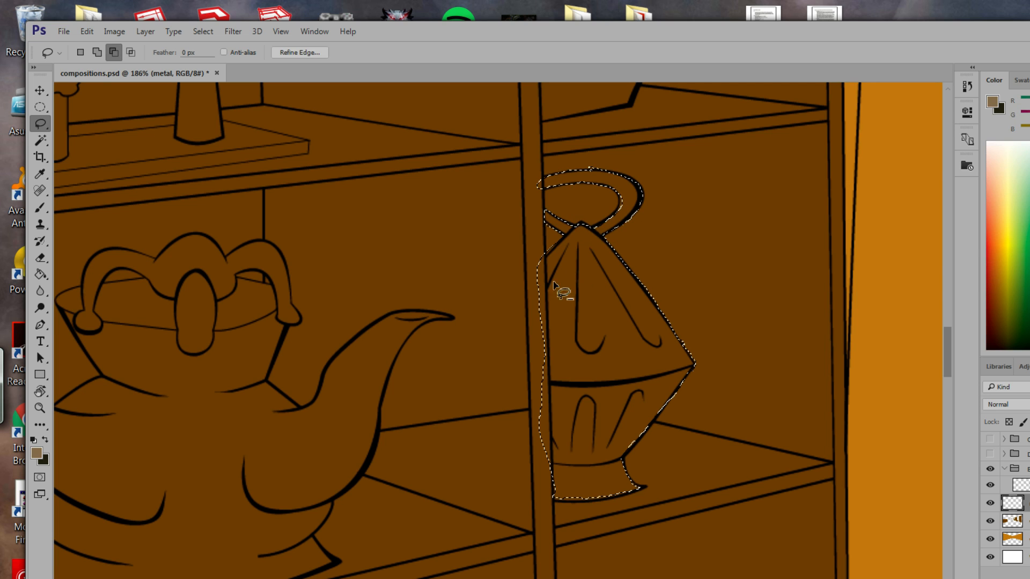
left_click(44, 273)
left_click(616, 354)
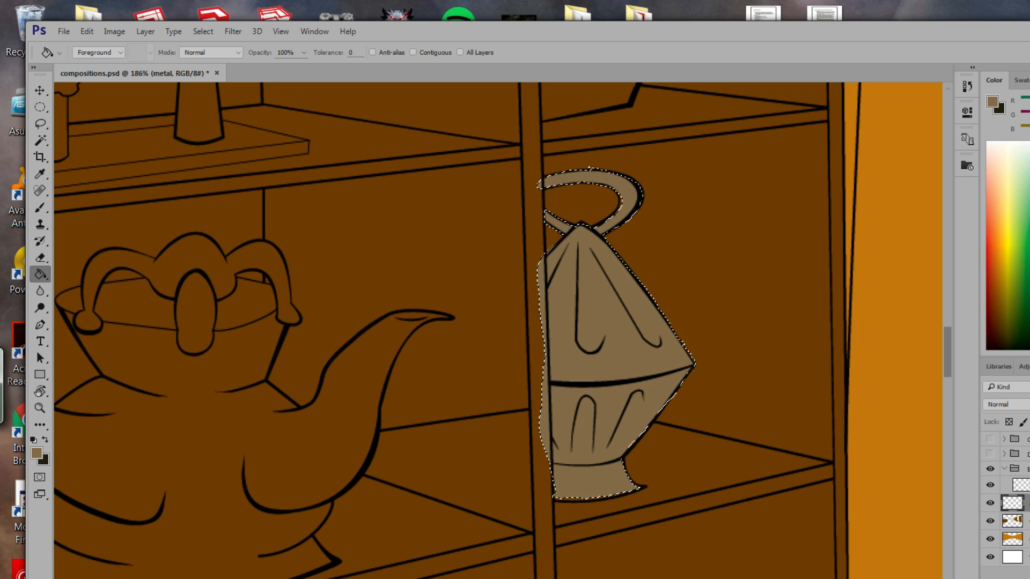
Delete the tan paint spilled onto the cabinet pole left of the lantern.
left_click(40, 123)
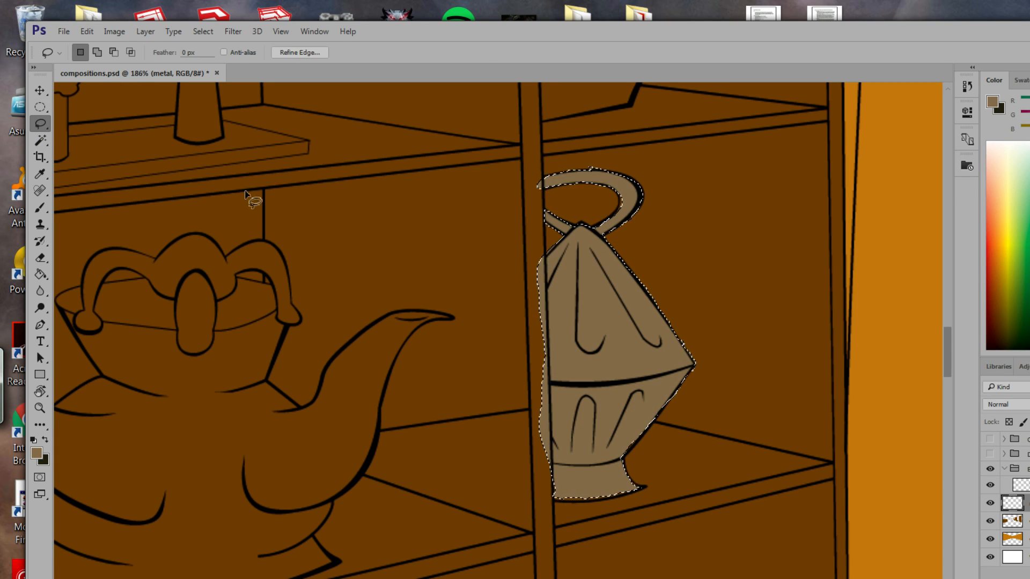
left_click_drag(34, 123, 85, 134)
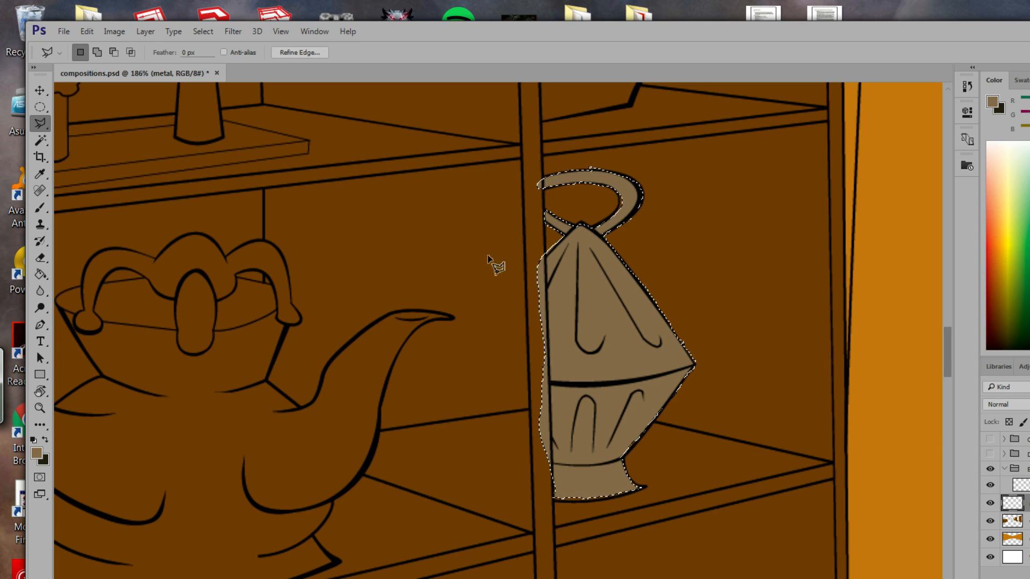
left_click(545, 249)
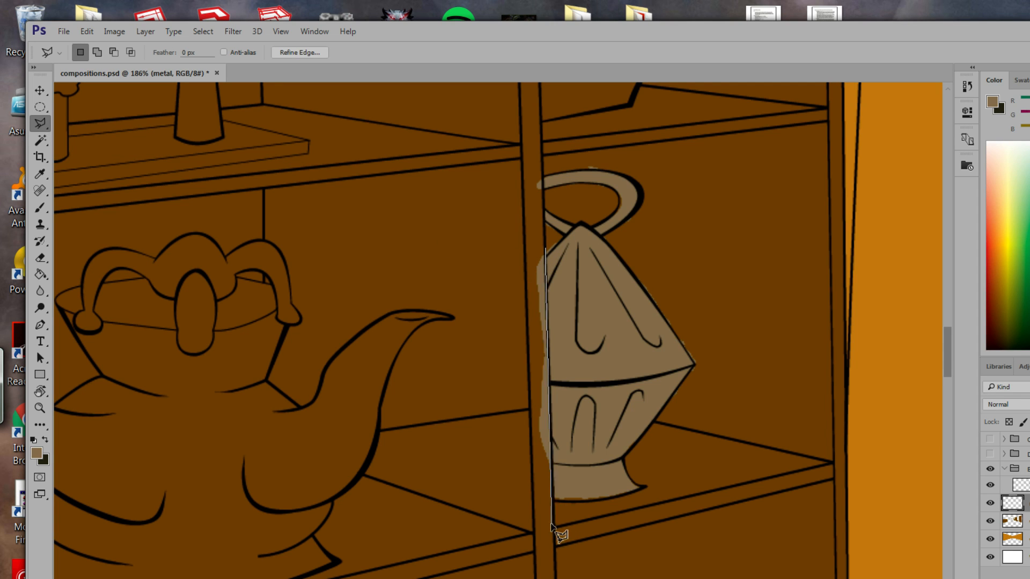
left_click(527, 230)
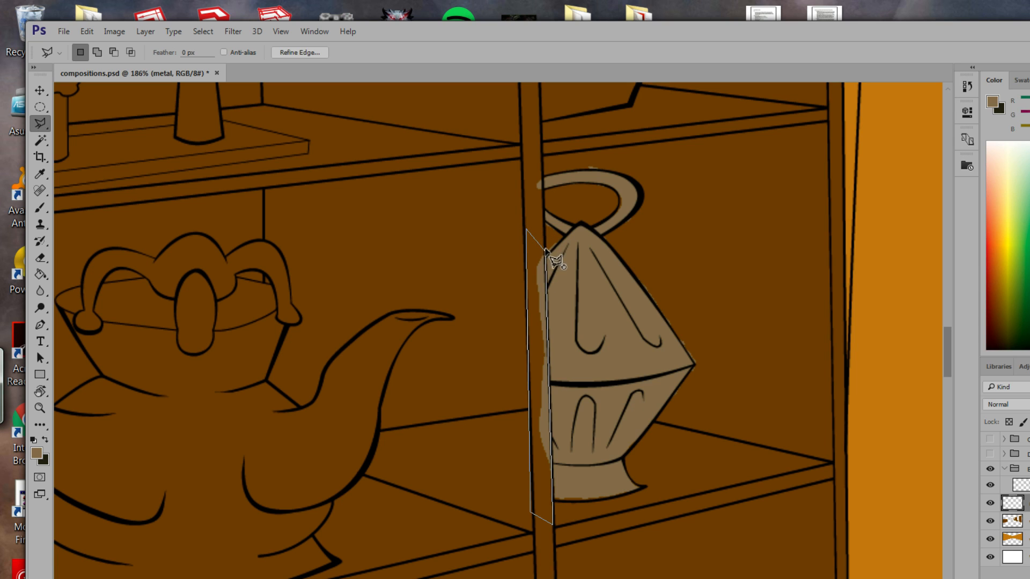
double_click(544, 274)
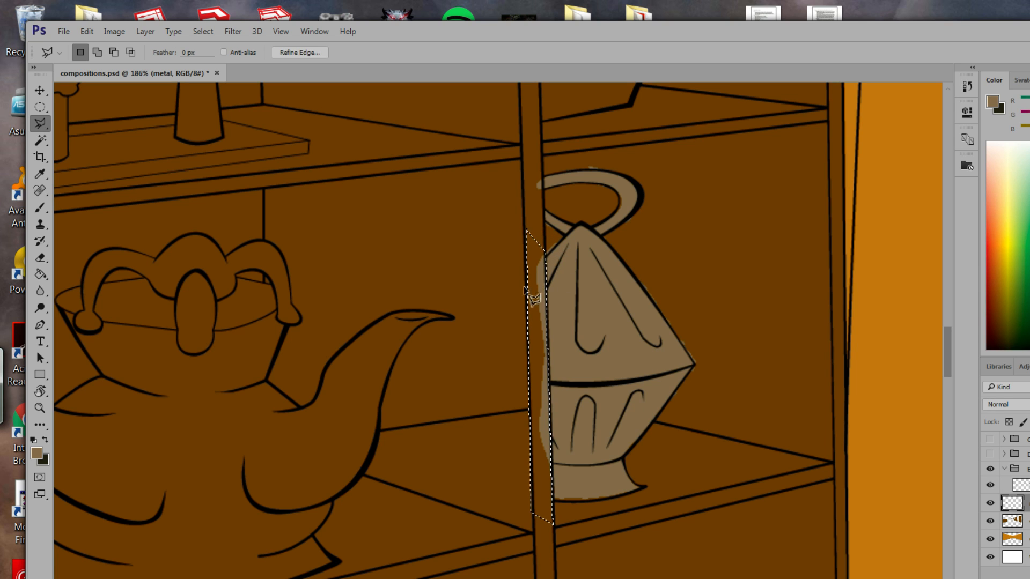
key("Delete")
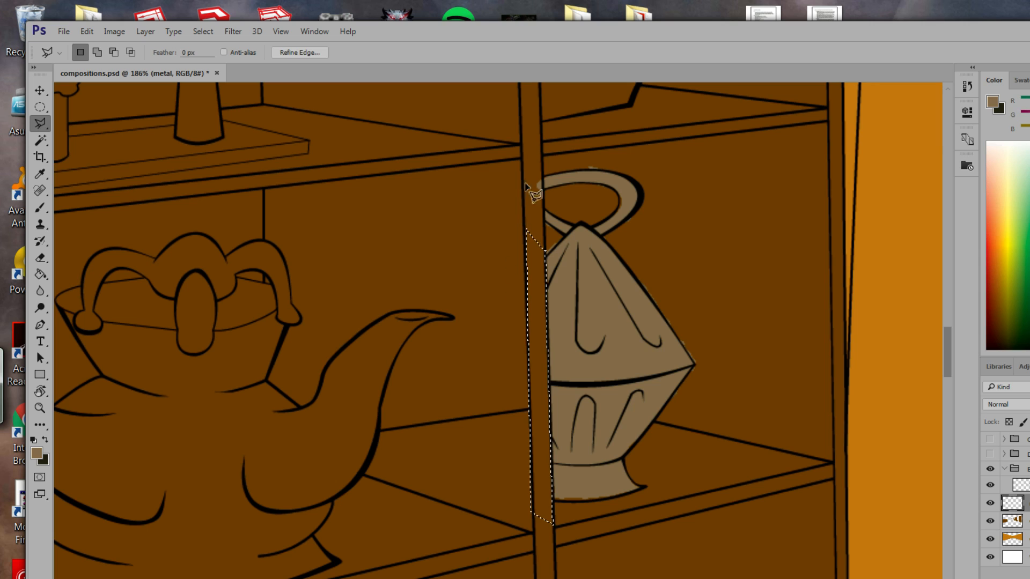
Outline a small triangular area near the lantern handle with the Polygonal Lasso.
left_click(545, 172)
left_click(541, 196)
left_click(529, 196)
left_click(545, 172)
Lasso the egg cup's base on the lower shelf and fill it with the greyish-tan metal colour.
left_click_drag(614, 436, 651, 144)
left_click_drag(515, 431, 563, 348)
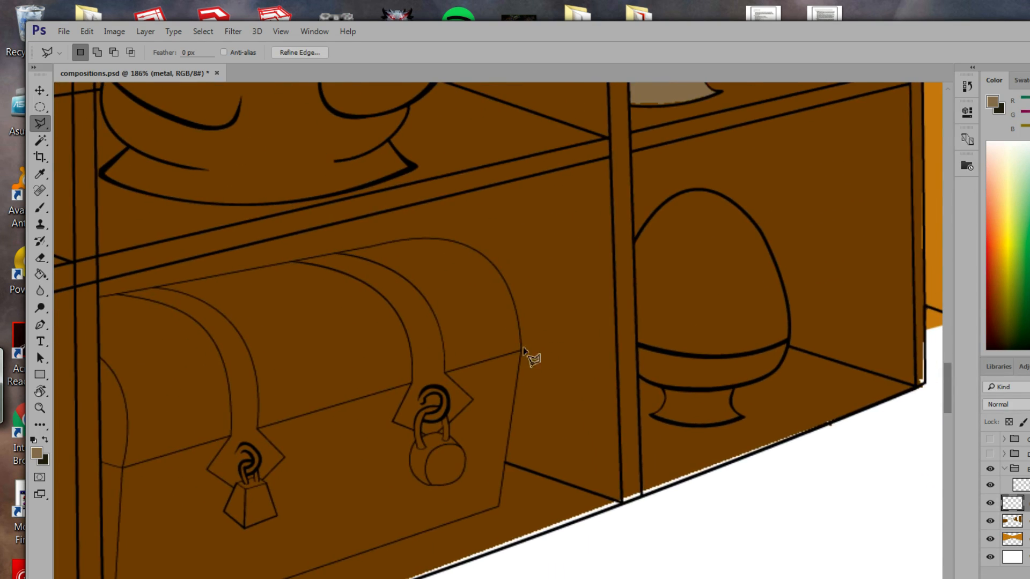
right_click(42, 126)
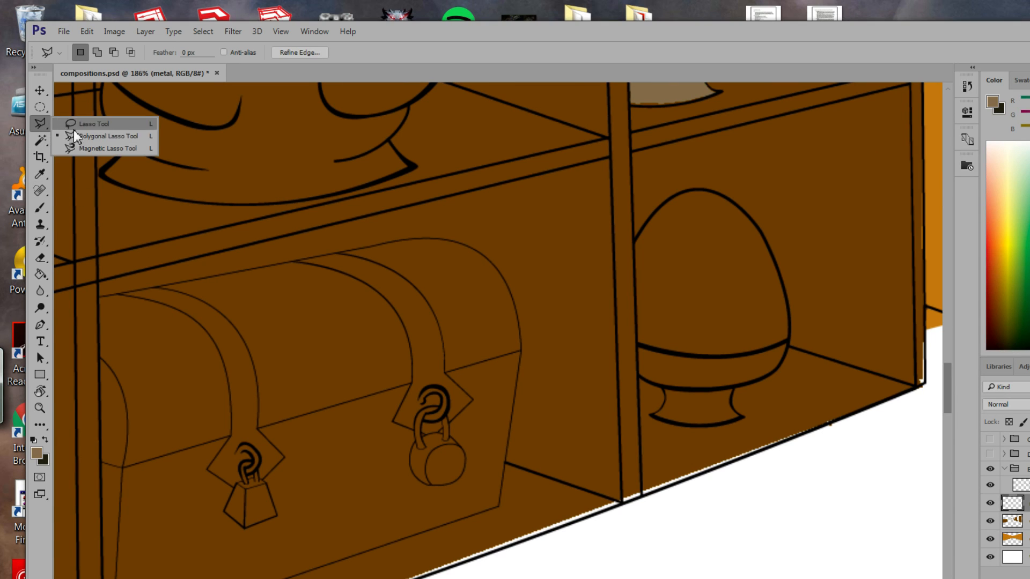
left_click(86, 125)
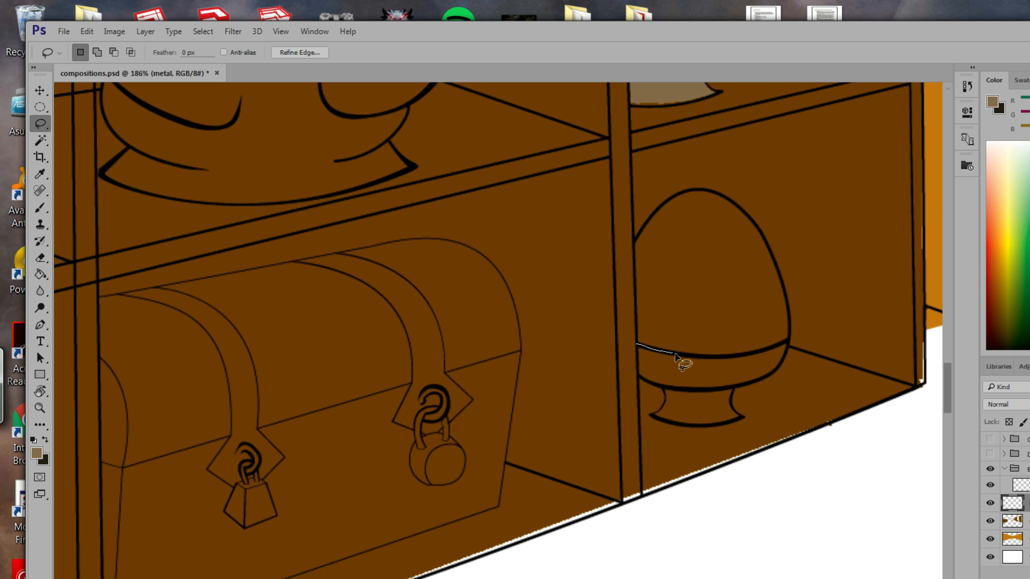
left_click_drag(676, 354, 701, 357)
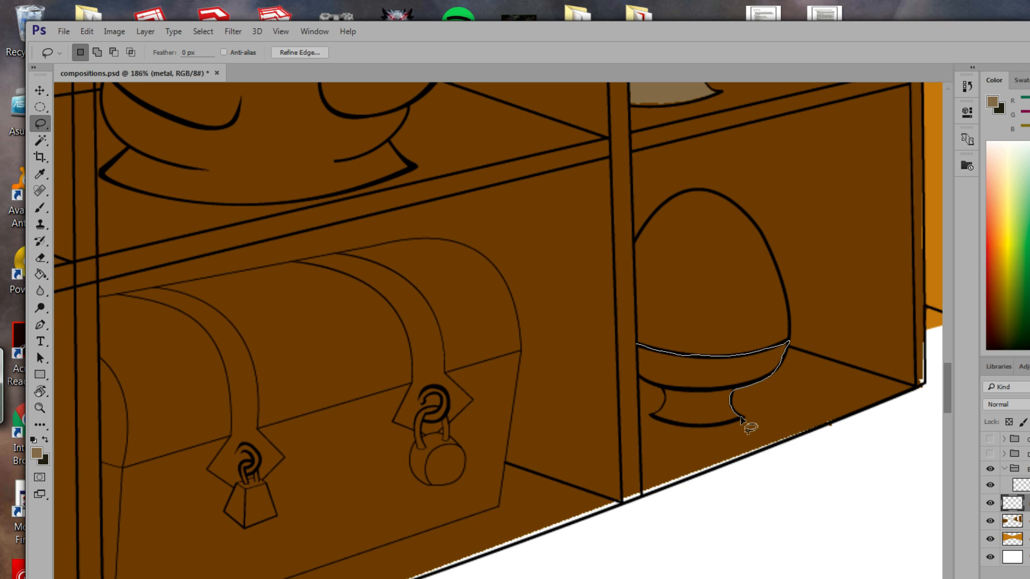
left_click_drag(687, 427, 655, 422)
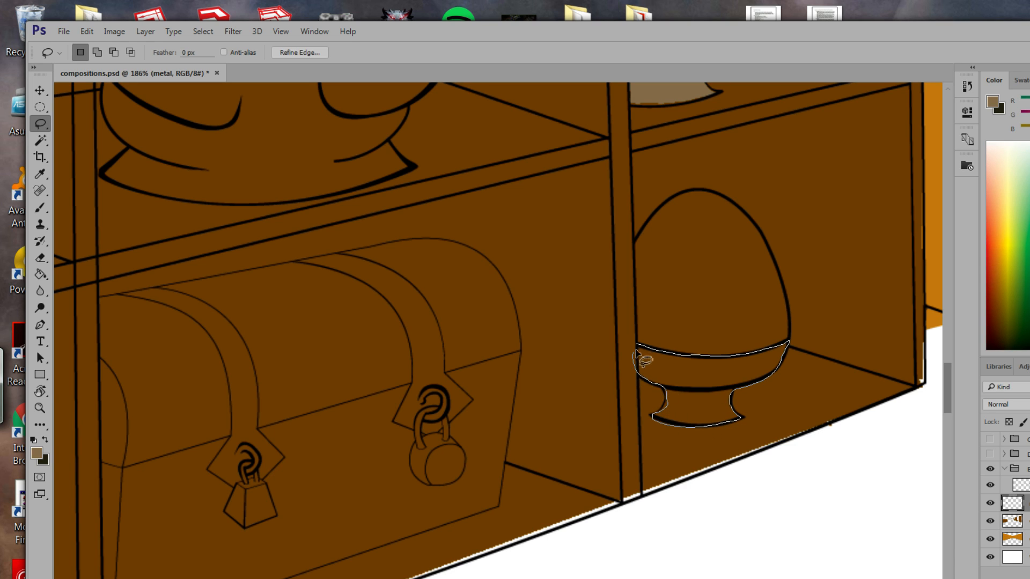
left_click_drag(637, 352, 637, 346)
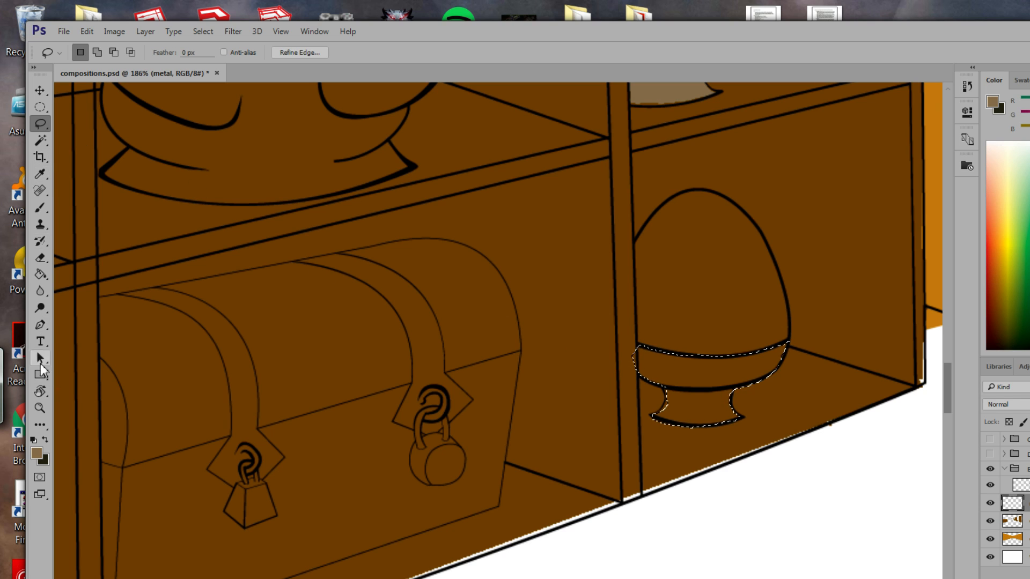
left_click(39, 274)
left_click(689, 386)
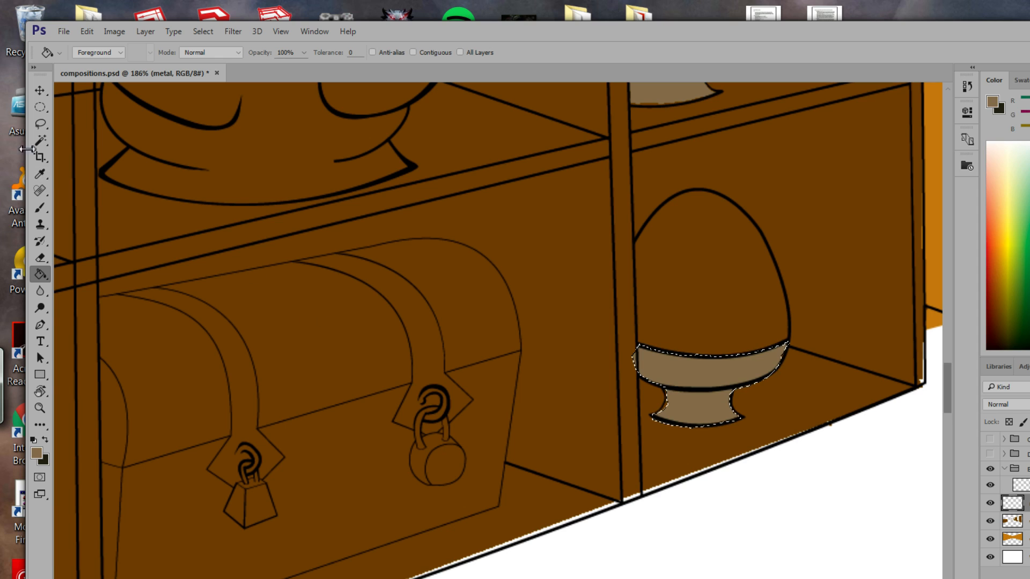
left_click(40, 124)
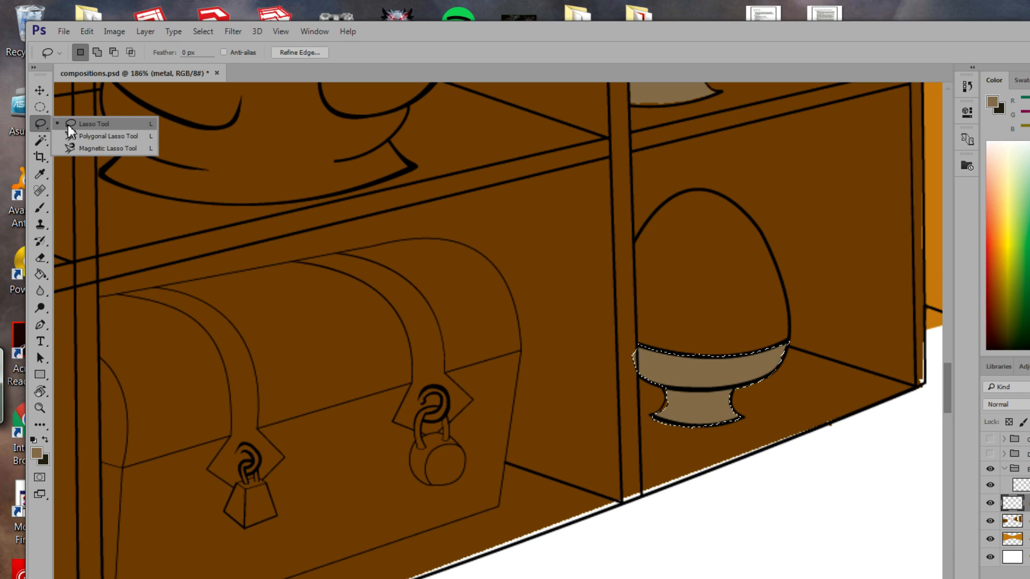
Patch the unfilled notch at the egg stand's lower-left with greyish-tan.
left_click(69, 125)
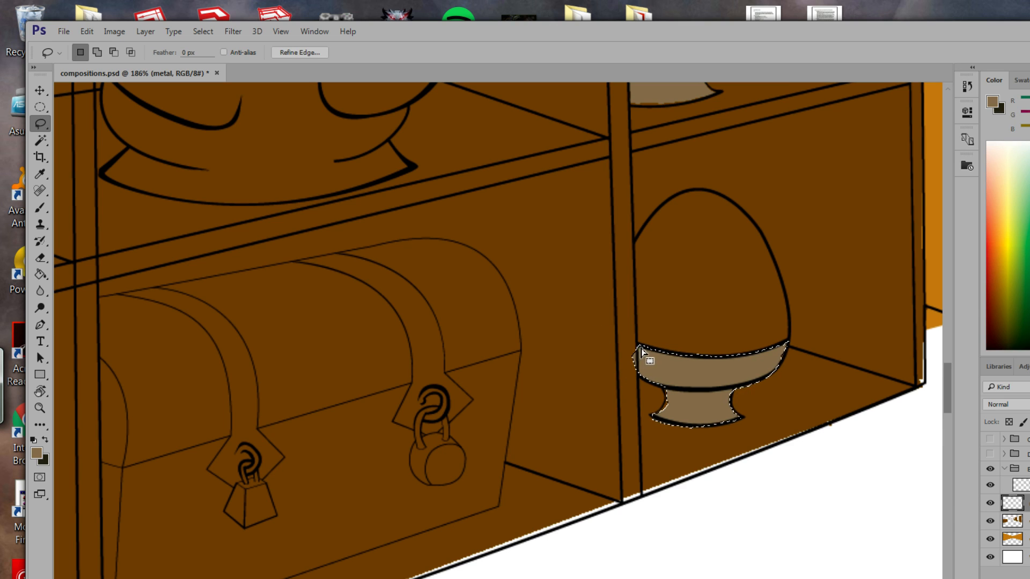
left_click(665, 395)
left_click_drag(670, 395, 665, 392)
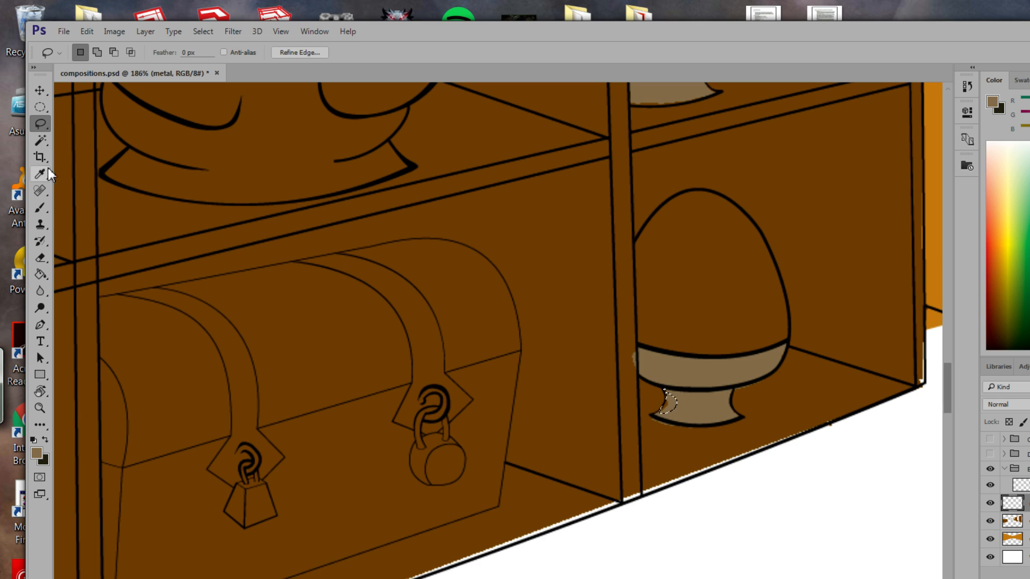
left_click(35, 274)
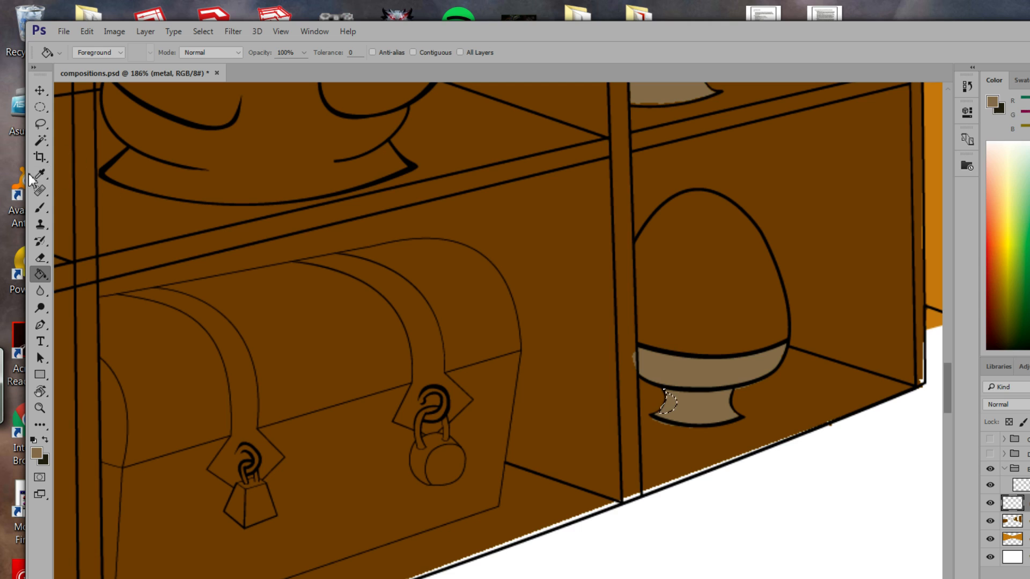
left_click(41, 124)
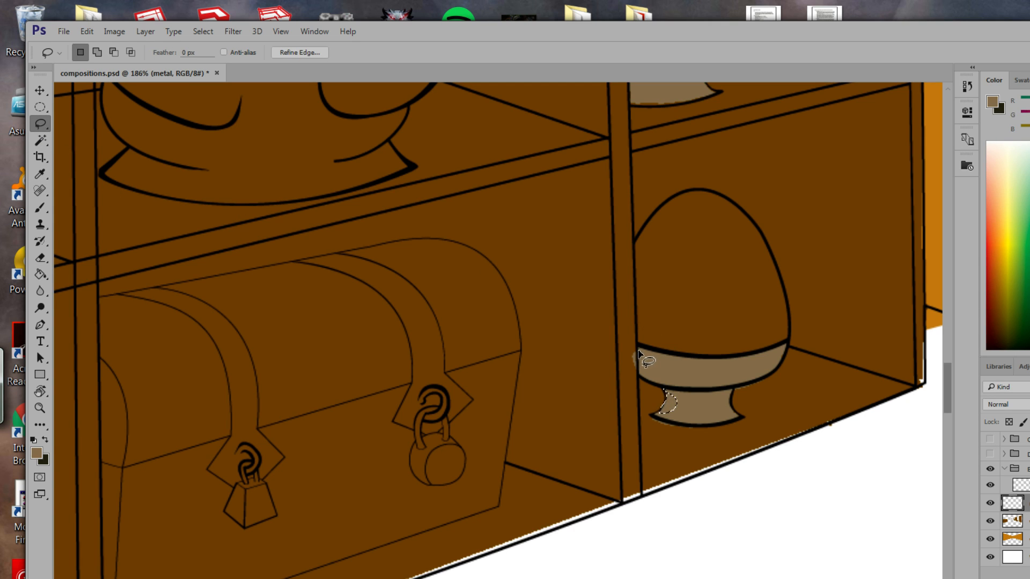
Select the stray paint sliver left of the egg cup's band with the Polygonal Lasso.
key("alt")
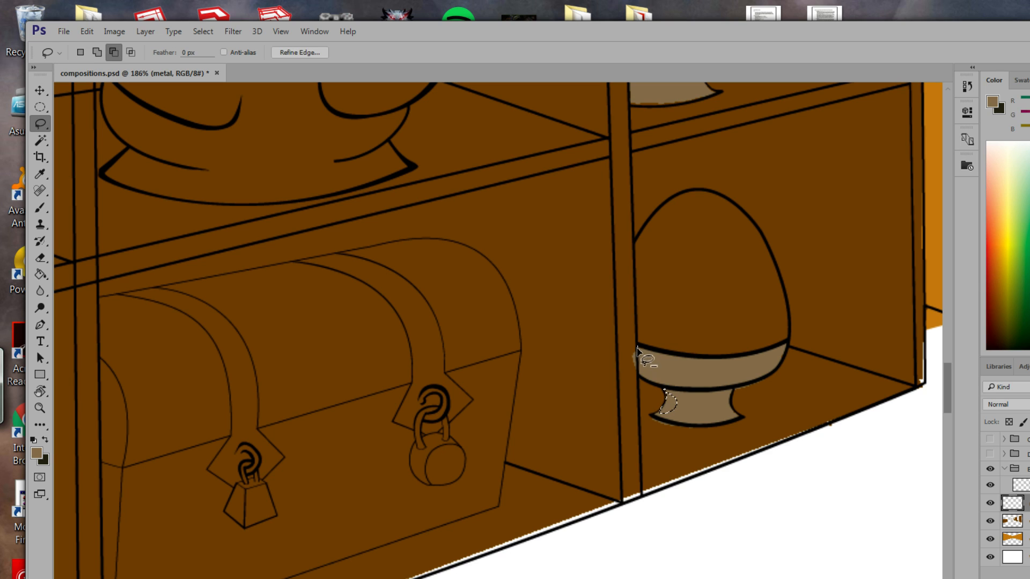
mouse_move(637, 348)
left_mouse_down()
mouse_move(638, 369)
mouse_move(629, 345)
mouse_move(638, 346)
left_mouse_up()
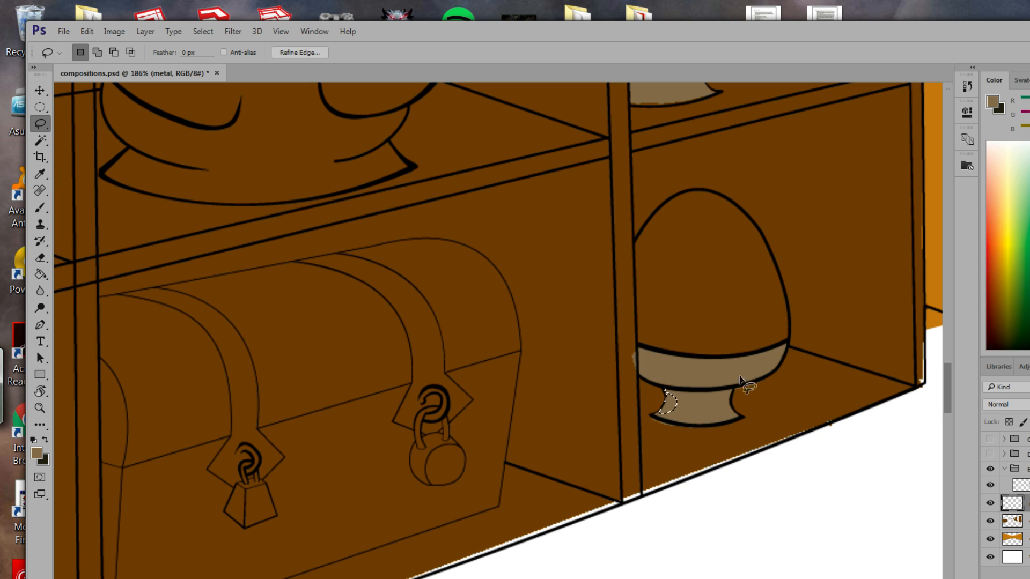
left_click_drag(635, 385, 634, 358)
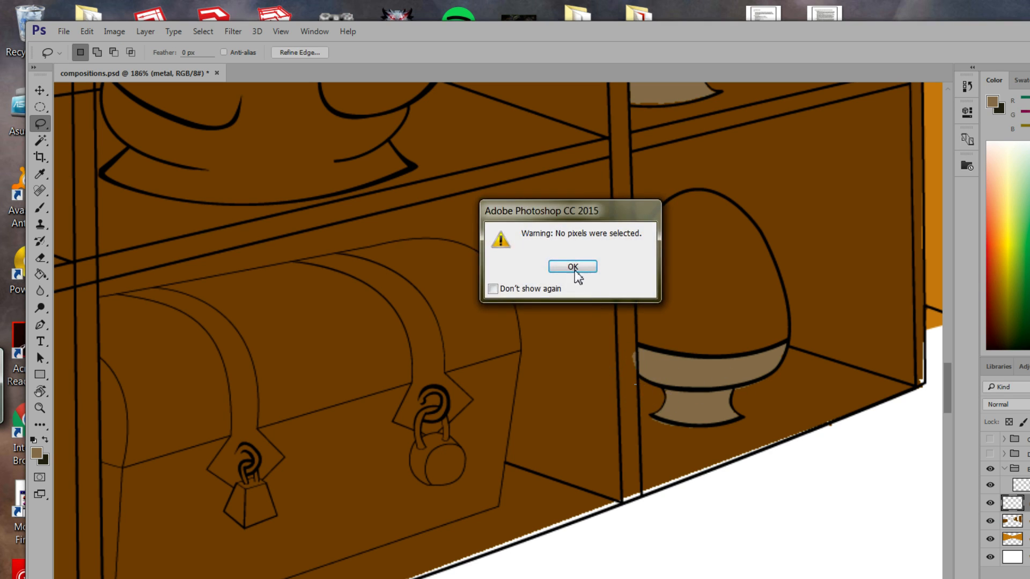
left_click(575, 269)
left_click_drag(40, 124, 70, 135)
left_click(636, 345)
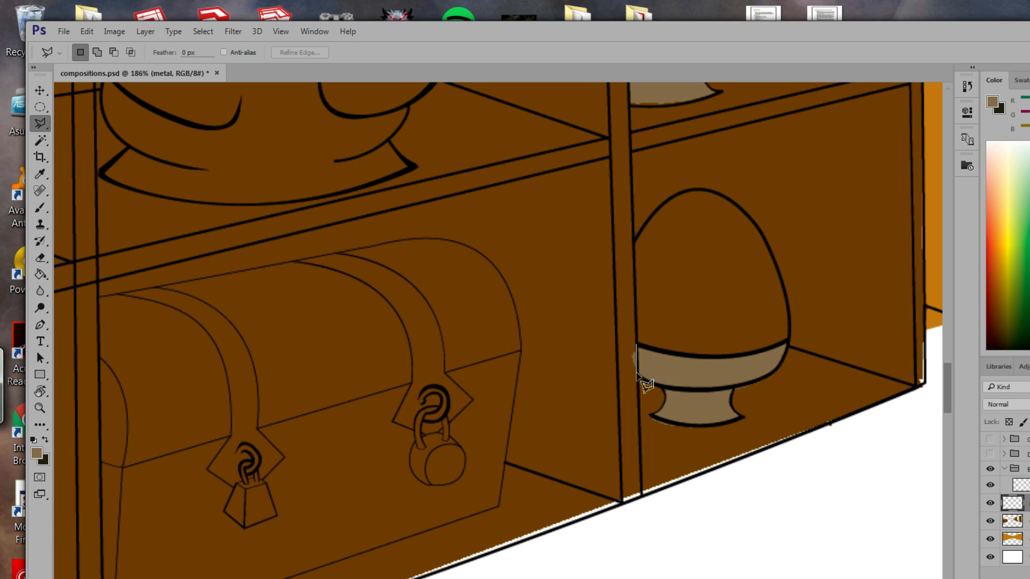
left_click(632, 382)
left_click(637, 346)
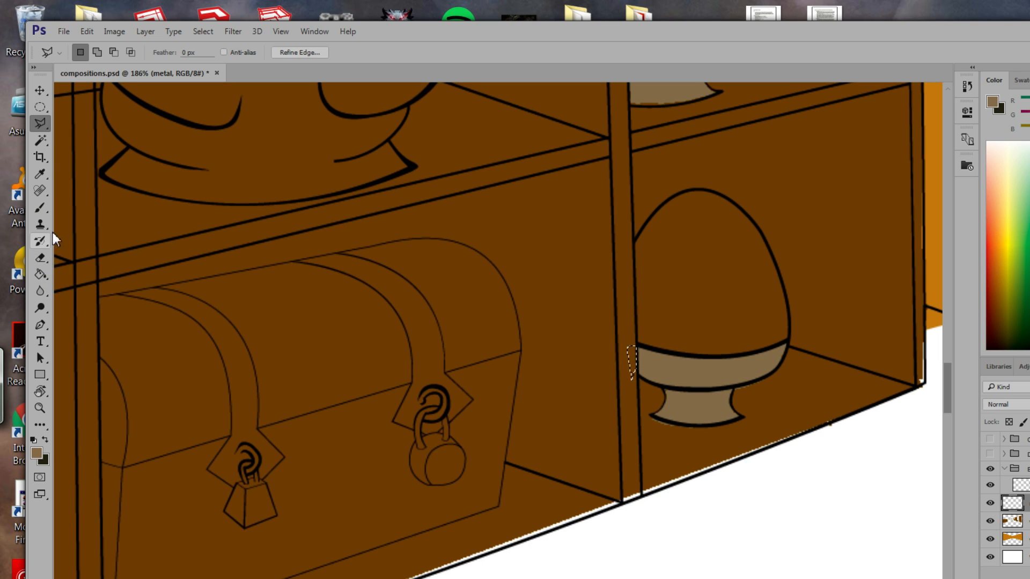
Deselect the sliver, pan to the chest's left strap, and switch to the freehand Lasso.
key("ctrl+d")
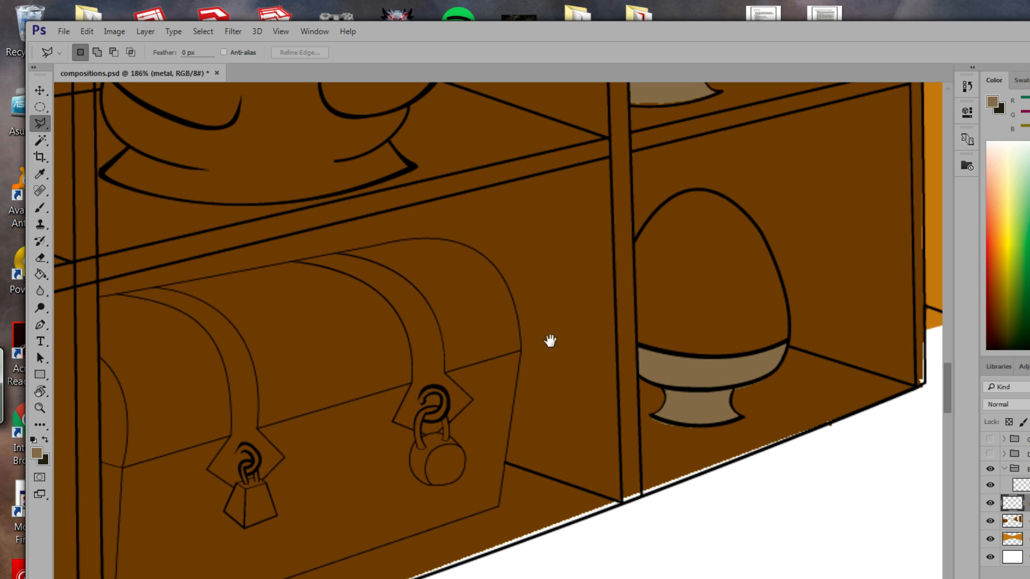
left_click_drag(675, 401, 757, 373)
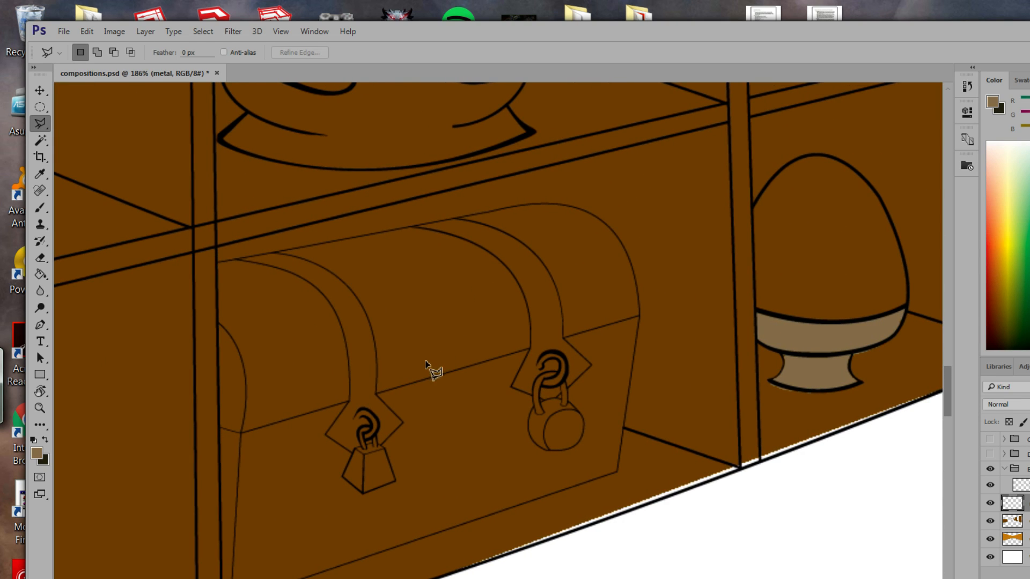
left_click_drag(428, 357, 480, 354)
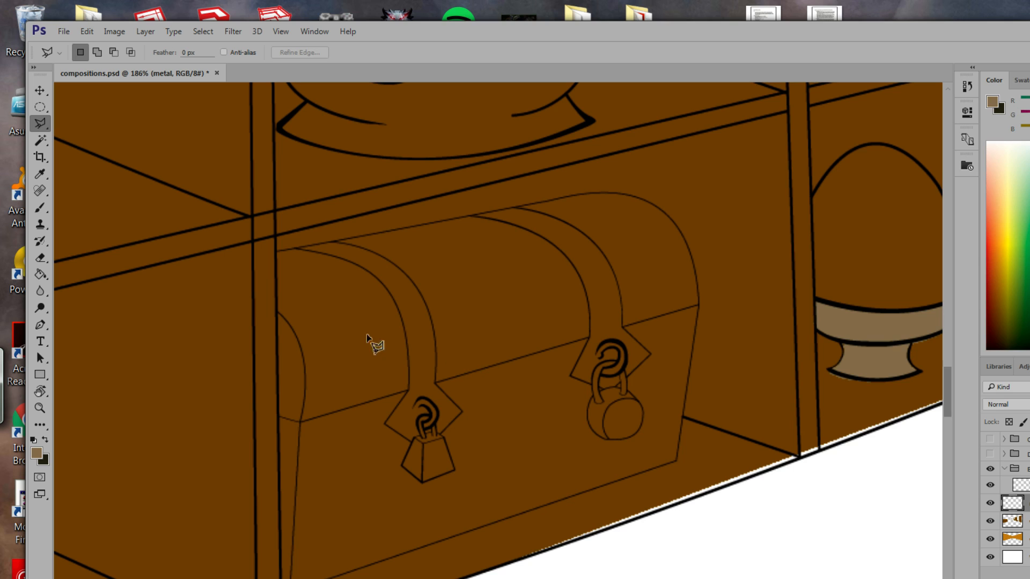
left_click(40, 210)
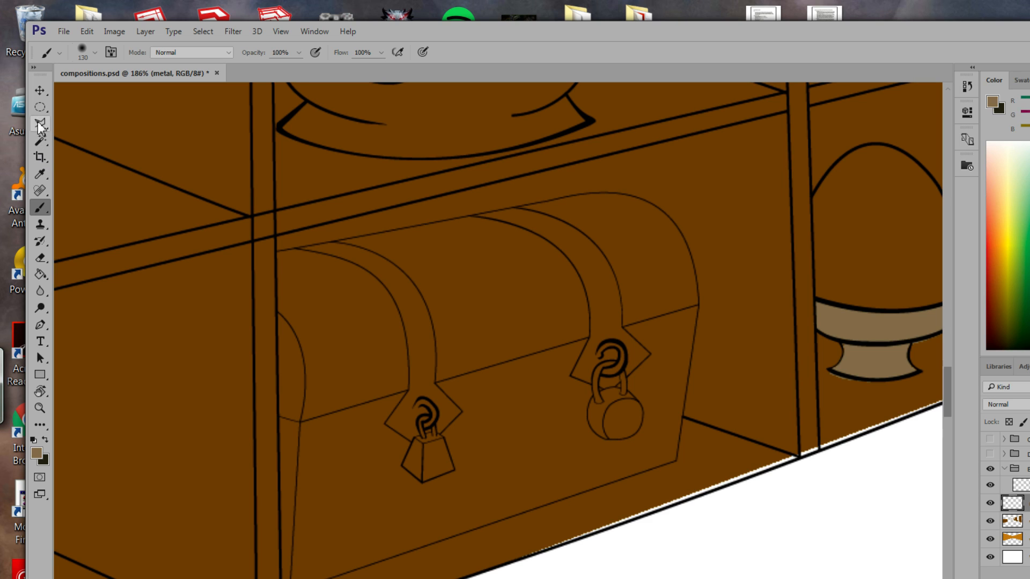
left_click_drag(38, 127, 73, 123)
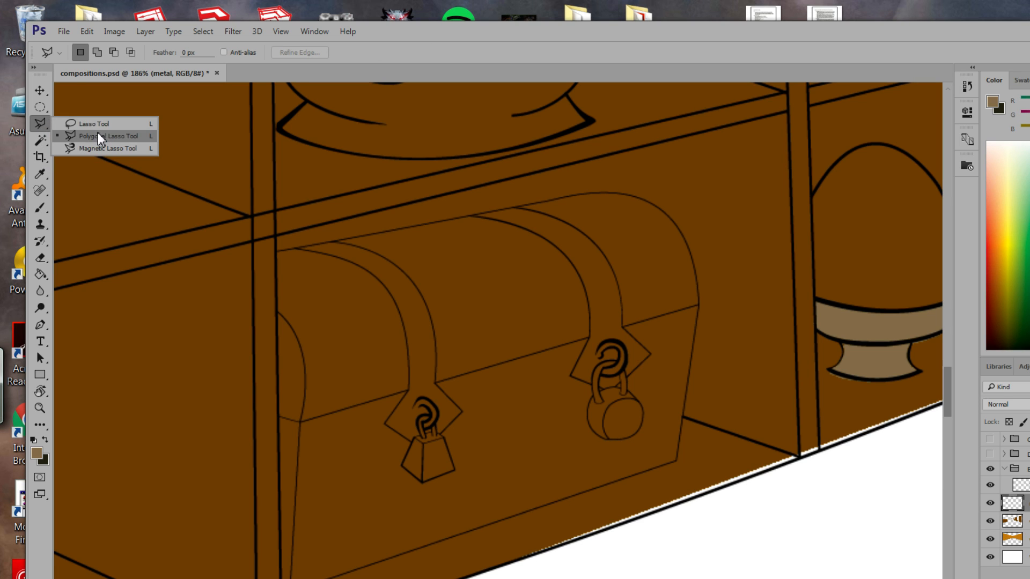
left_click(98, 124)
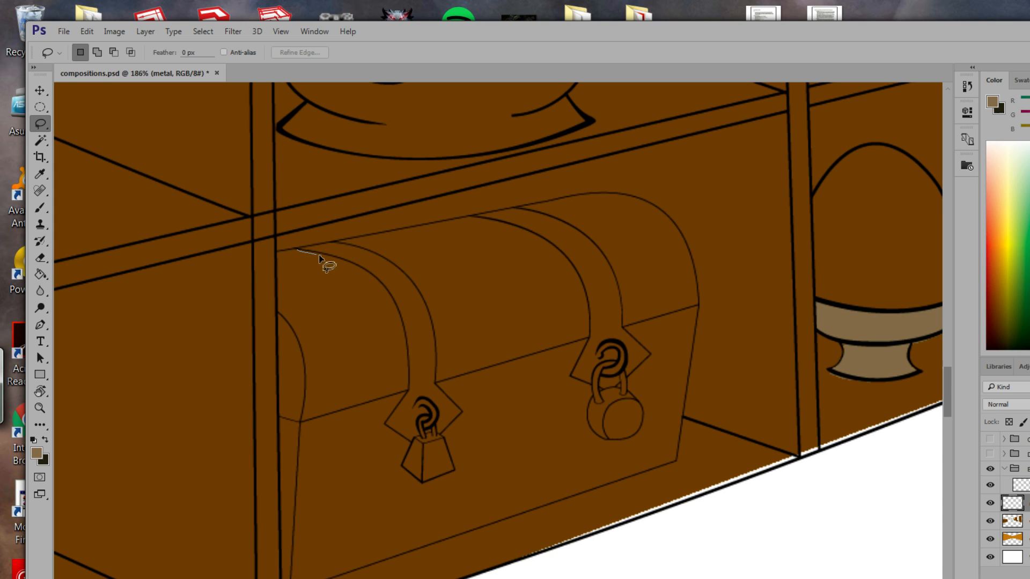
Lasso the chest's left strap and fill it with light brown.
left_click_drag(401, 316, 409, 362)
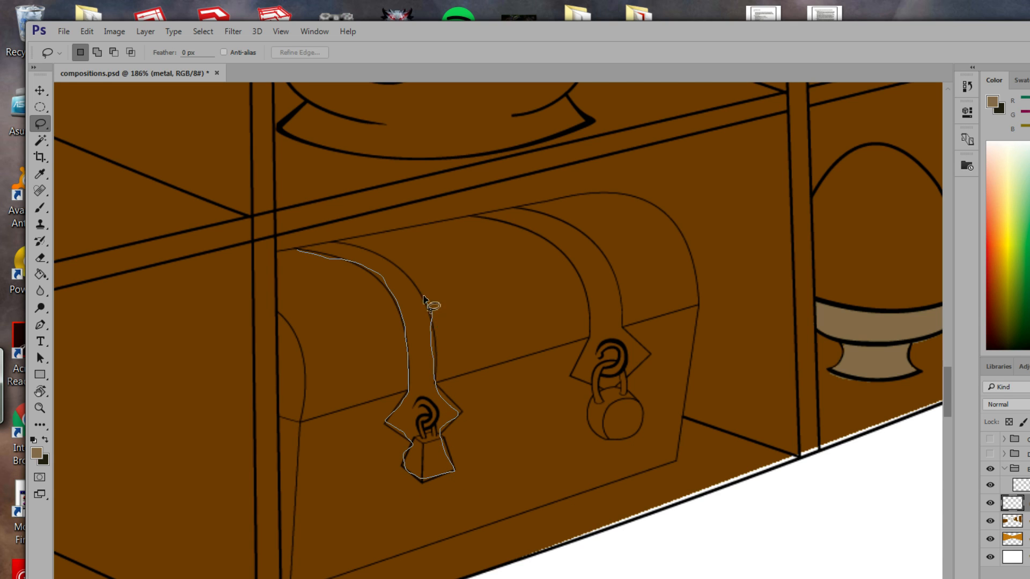
mouse_move(377, 252)
left_mouse_down()
mouse_move(353, 241)
mouse_move(293, 249)
left_mouse_up()
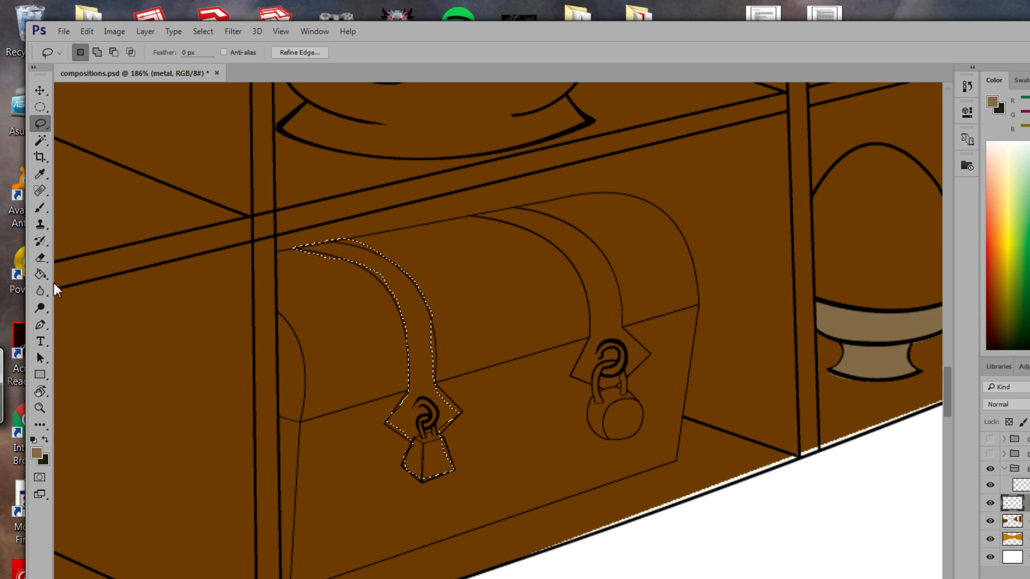
left_click(41, 274)
left_click(415, 324)
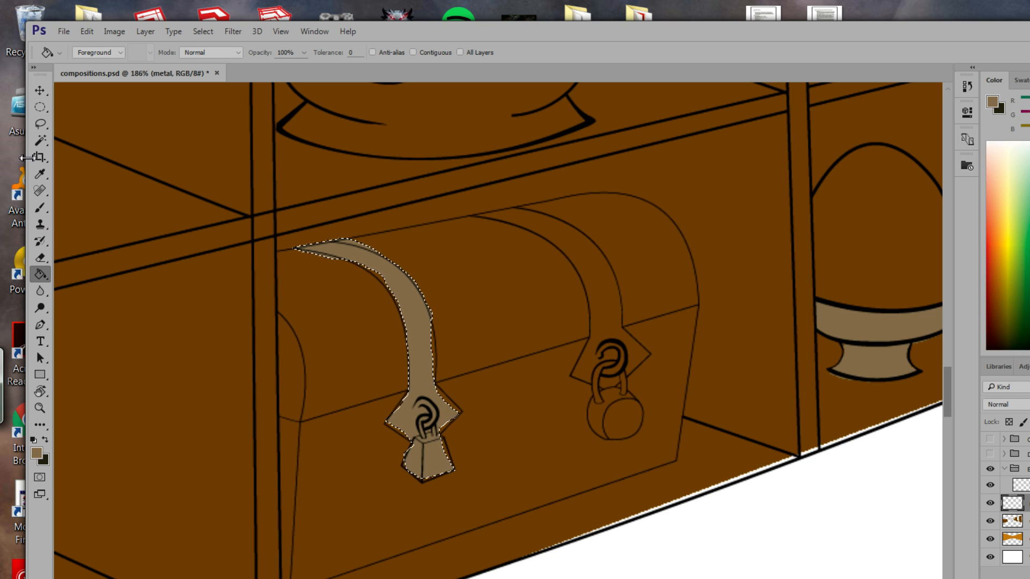
Undo an accidental selection shift, then fill the gaps along the strap's right edge and side.
left_click(40, 123)
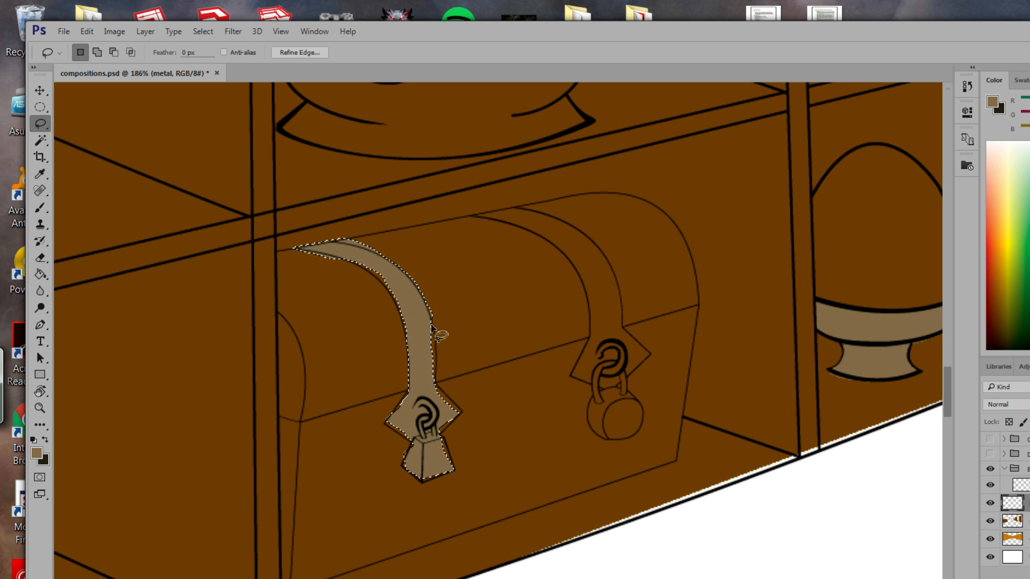
left_click_drag(433, 320, 433, 321)
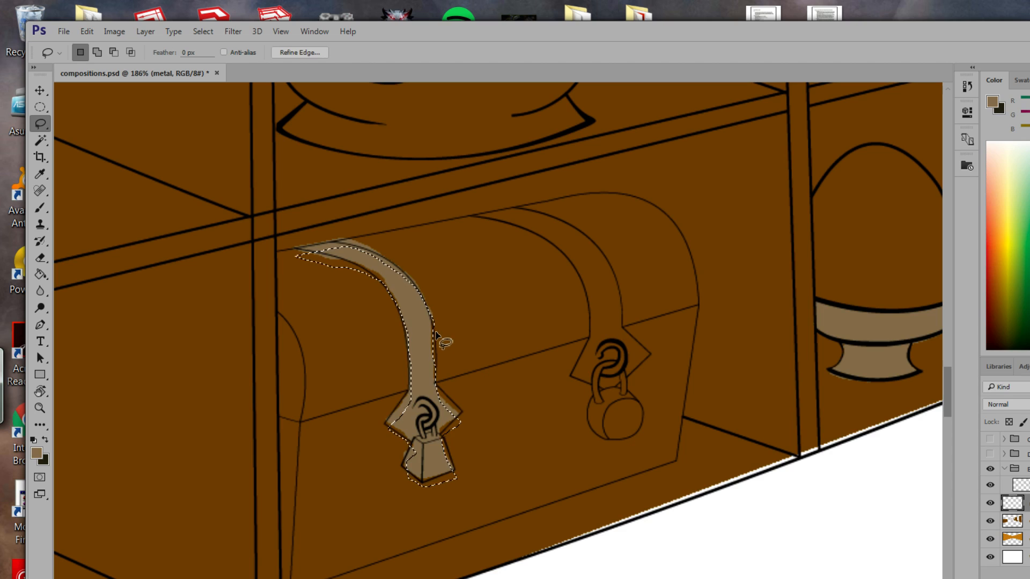
key("ctrl+z")
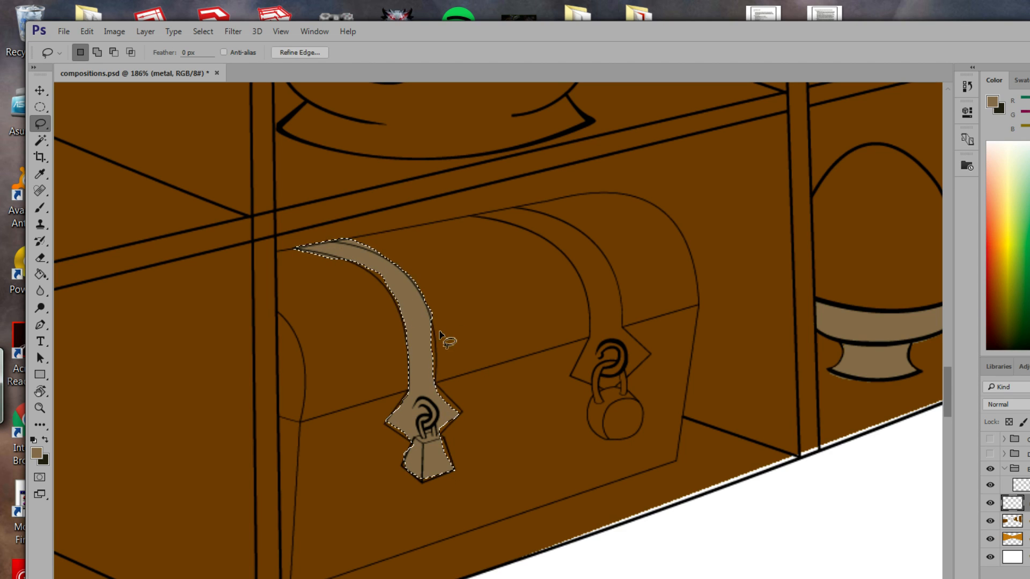
key("ctrl+d")
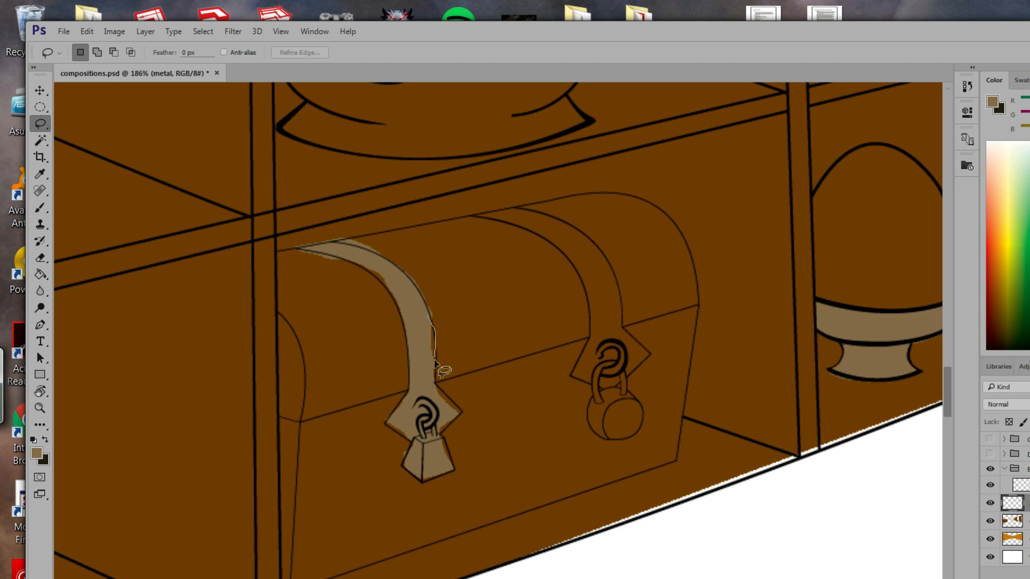
left_click_drag(434, 375, 430, 318)
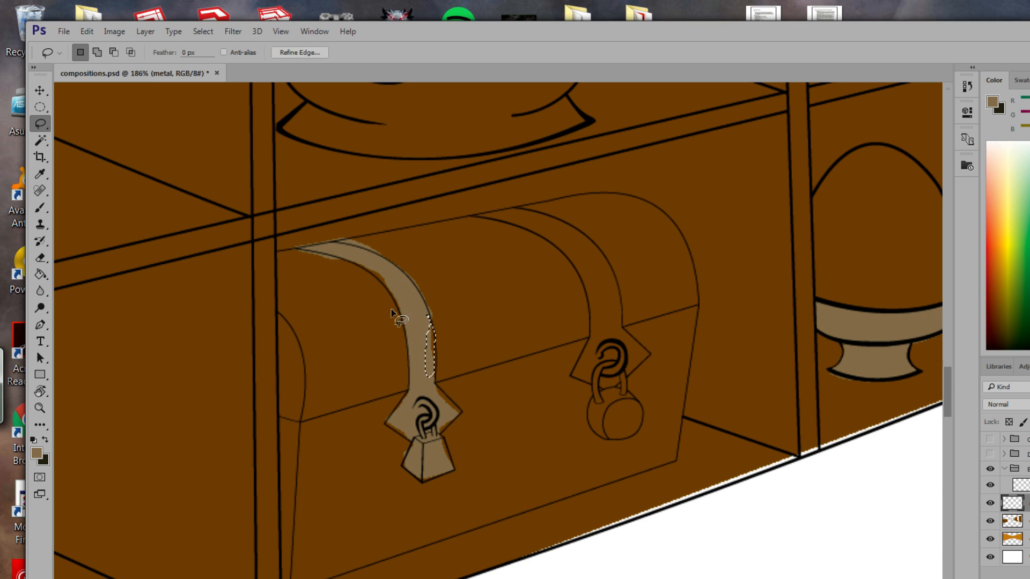
left_click(40, 274)
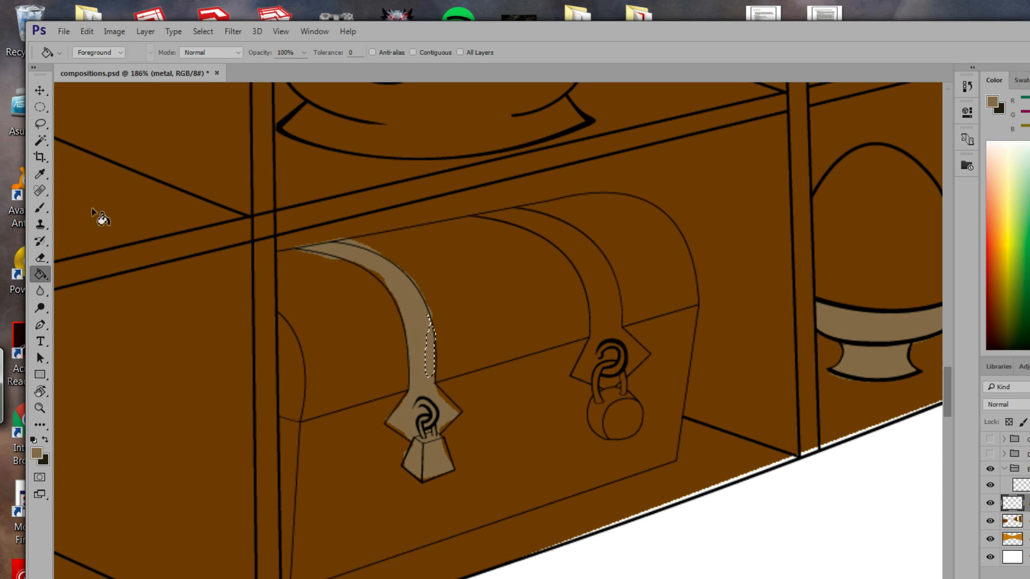
left_click(39, 125)
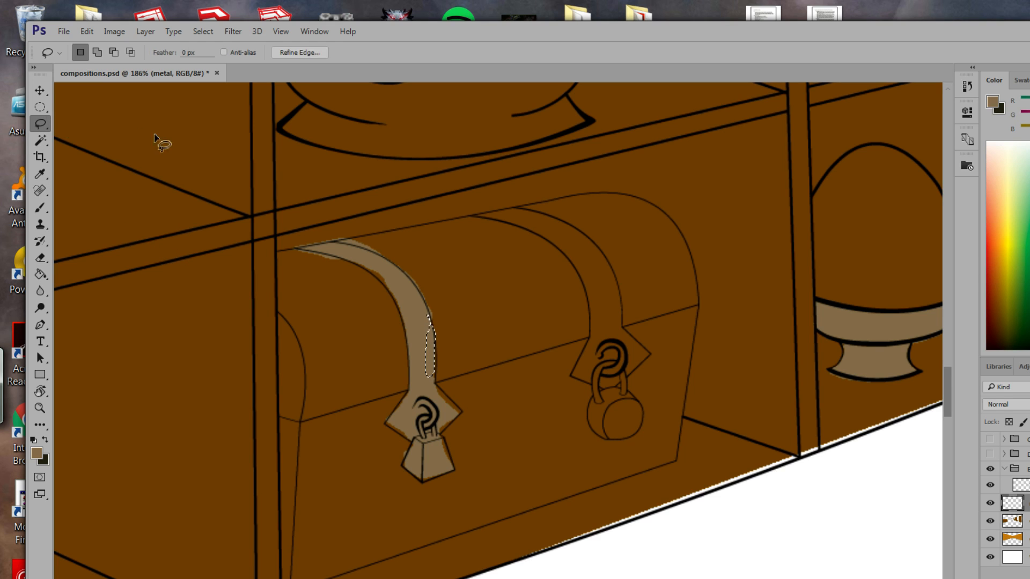
left_click(368, 278)
left_click_drag(387, 276, 366, 265)
left_click(41, 273)
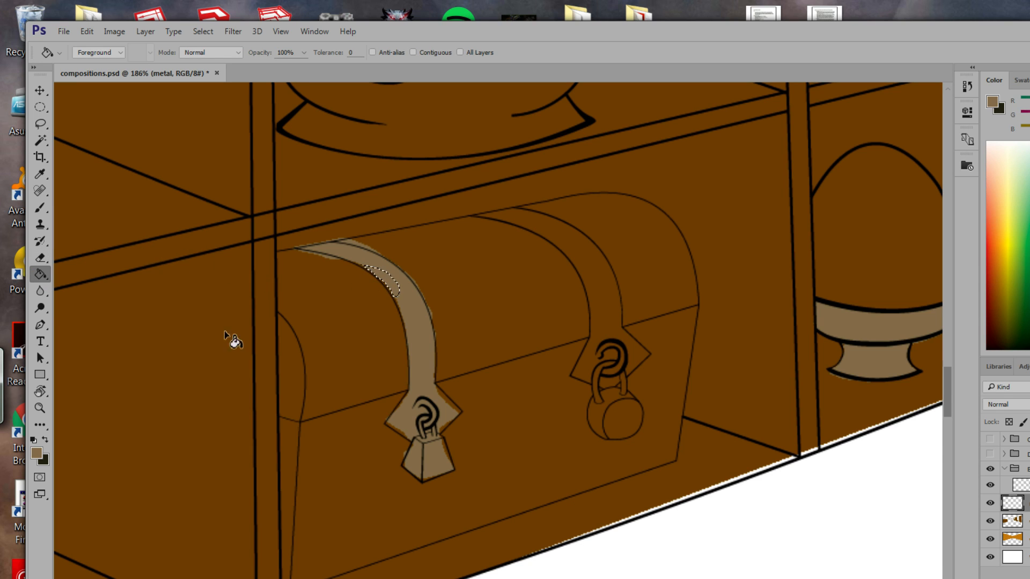
Fill the gaps at the strap's right and lower-left corners and the lock's right edge.
left_click(47, 127)
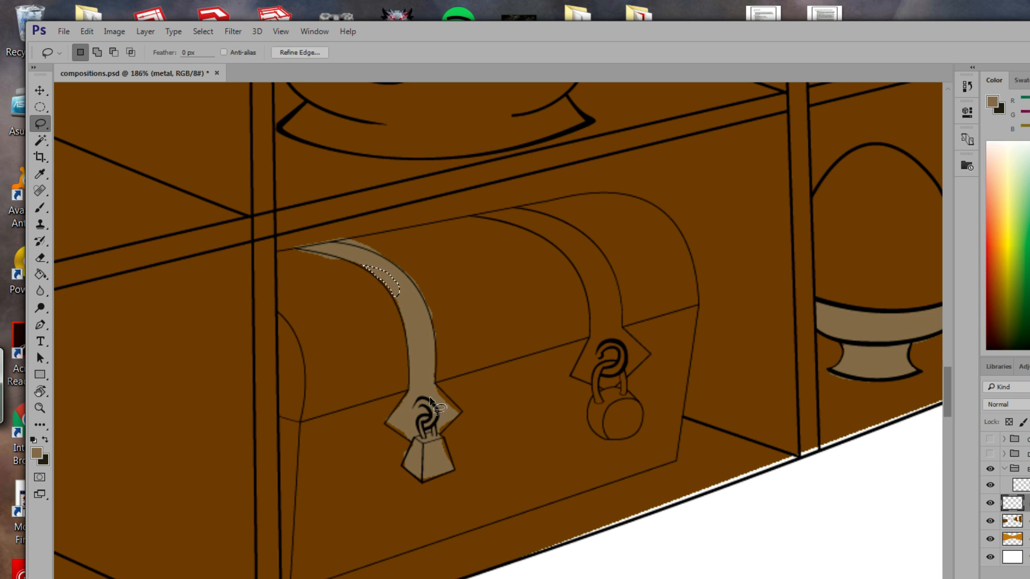
left_click_drag(435, 383, 447, 397)
left_click_drag(436, 384, 434, 383)
left_click(40, 274)
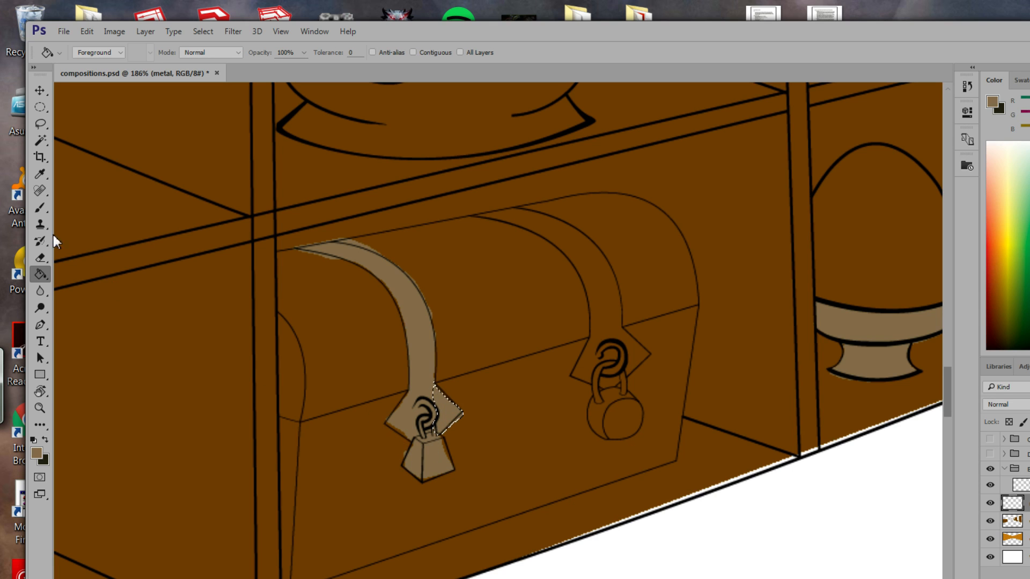
key("l")
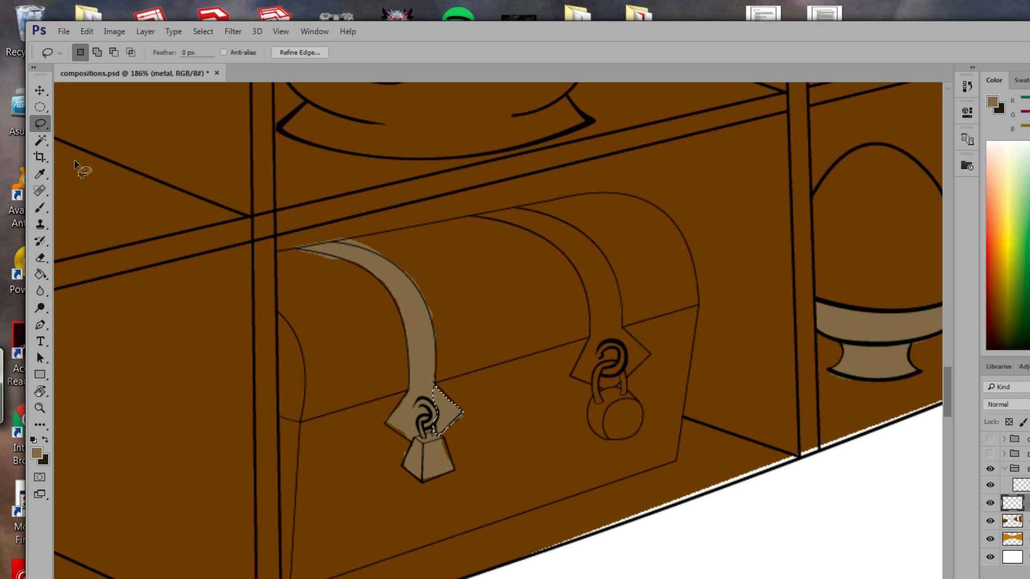
left_click(434, 454)
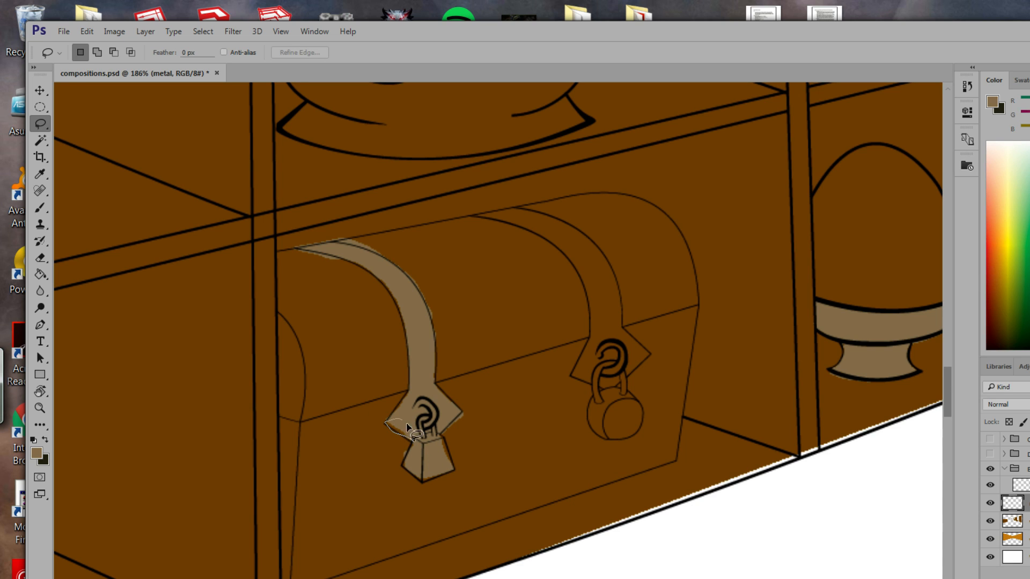
left_click_drag(414, 443, 416, 440)
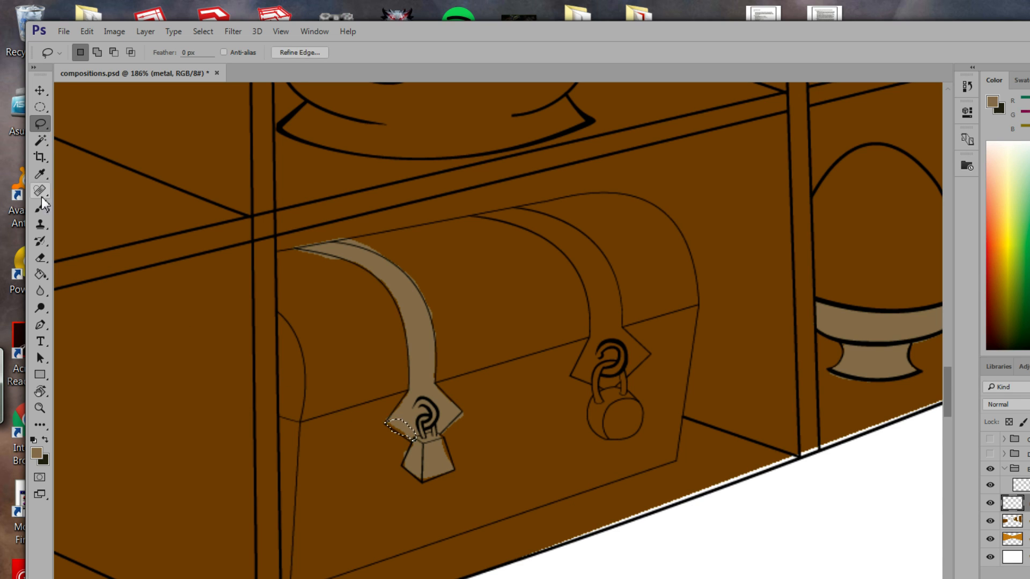
left_click(41, 277)
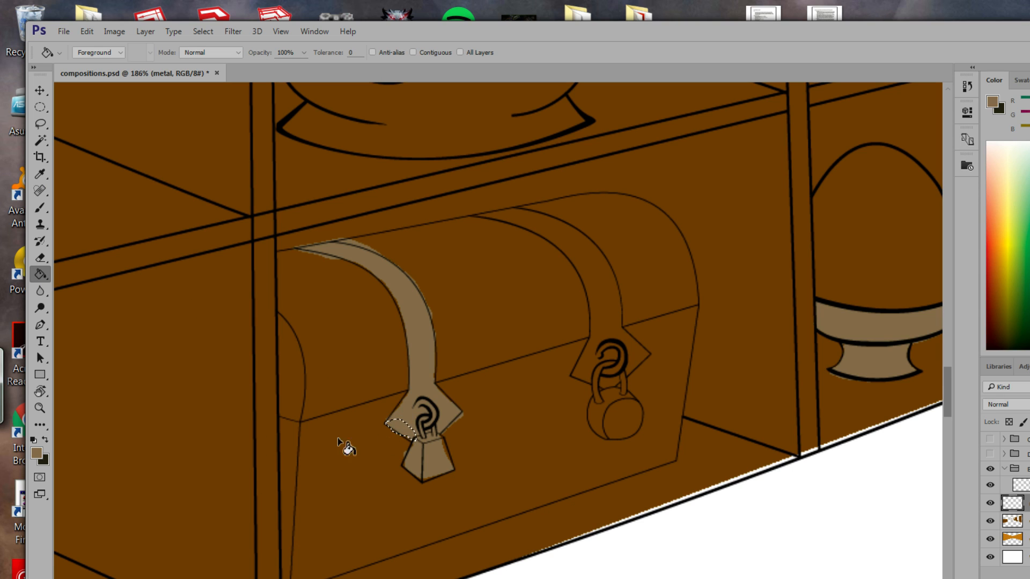
left_click(40, 123)
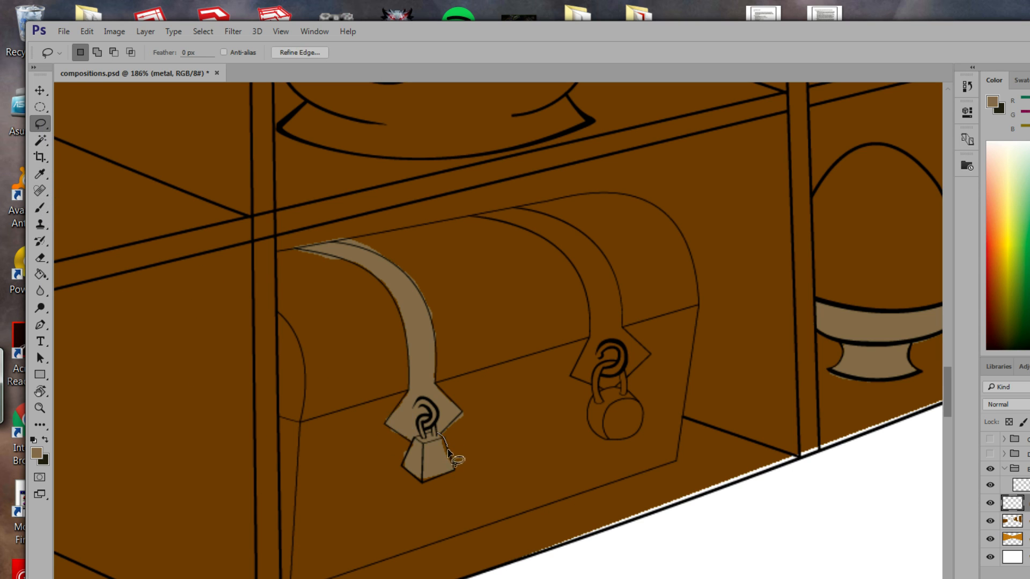
left_click_drag(441, 437, 440, 434)
left_click(40, 275)
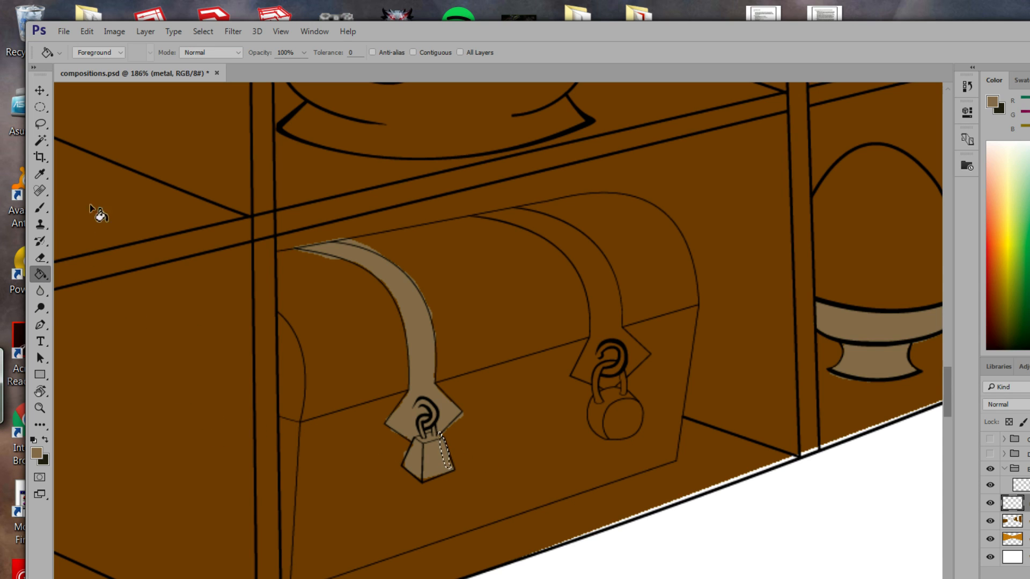
Lasso the chest's right strap and padlock and fill them with tan.
left_click(41, 124)
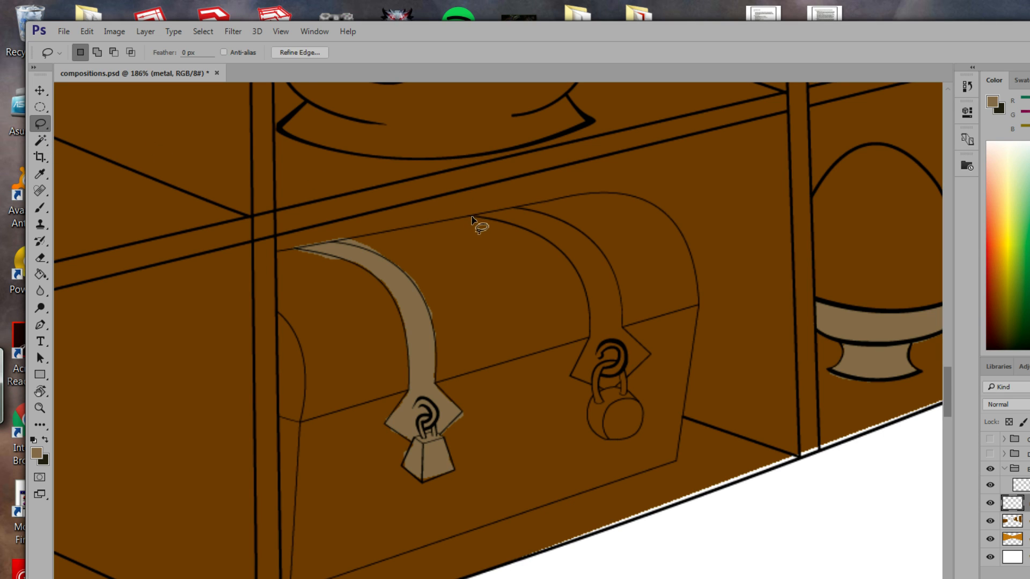
mouse_move(472, 217)
left_mouse_down()
mouse_move(513, 209)
mouse_move(587, 237)
left_mouse_up()
mouse_move(621, 288)
left_mouse_down()
mouse_move(628, 333)
mouse_move(639, 362)
left_mouse_up()
mouse_move(644, 419)
left_mouse_down()
mouse_move(625, 439)
mouse_move(592, 438)
mouse_move(597, 387)
mouse_move(571, 375)
mouse_move(595, 320)
mouse_move(578, 269)
mouse_move(550, 241)
mouse_move(471, 216)
left_mouse_up()
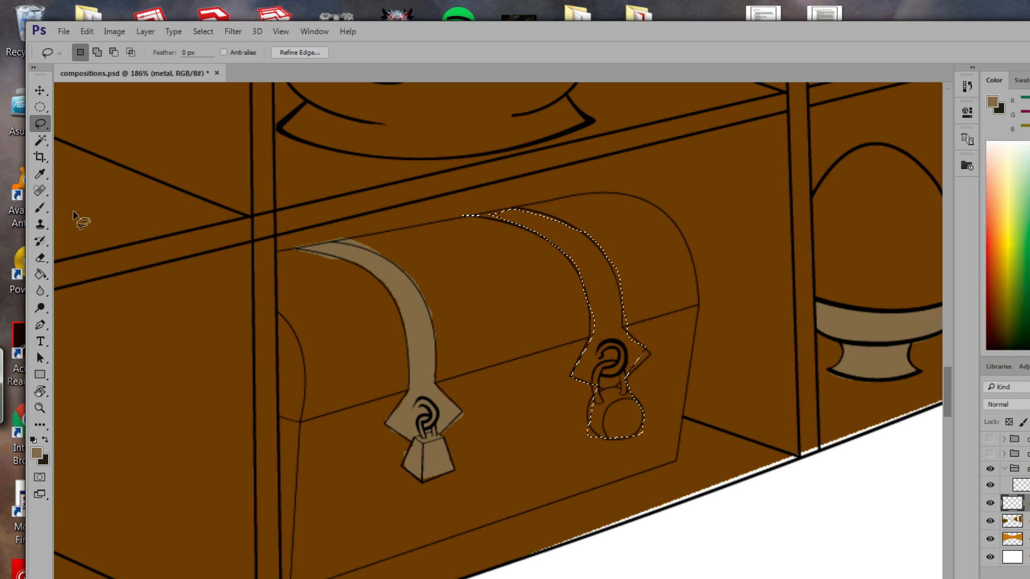
left_click(43, 275)
left_click(590, 244)
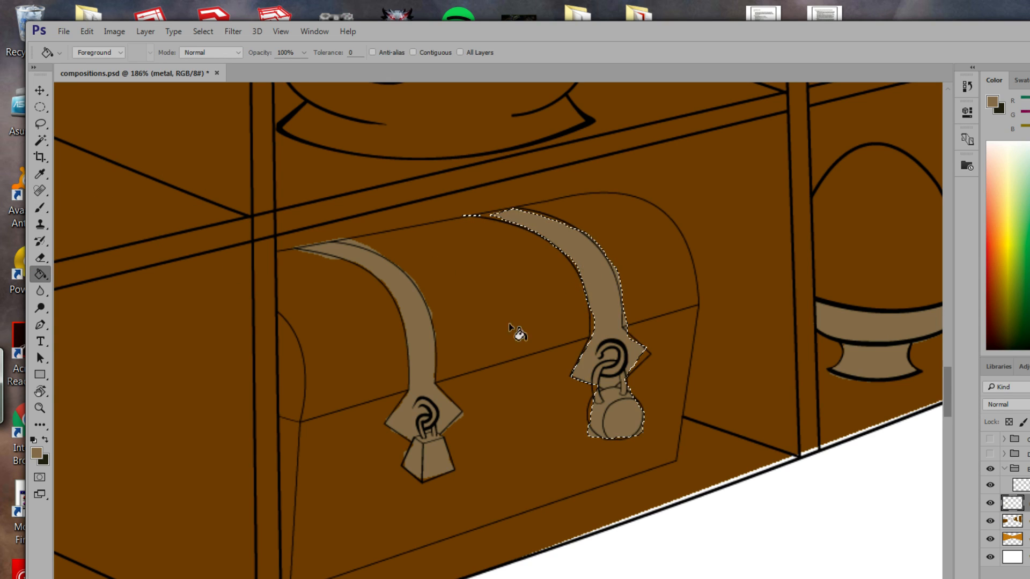
left_click(39, 123)
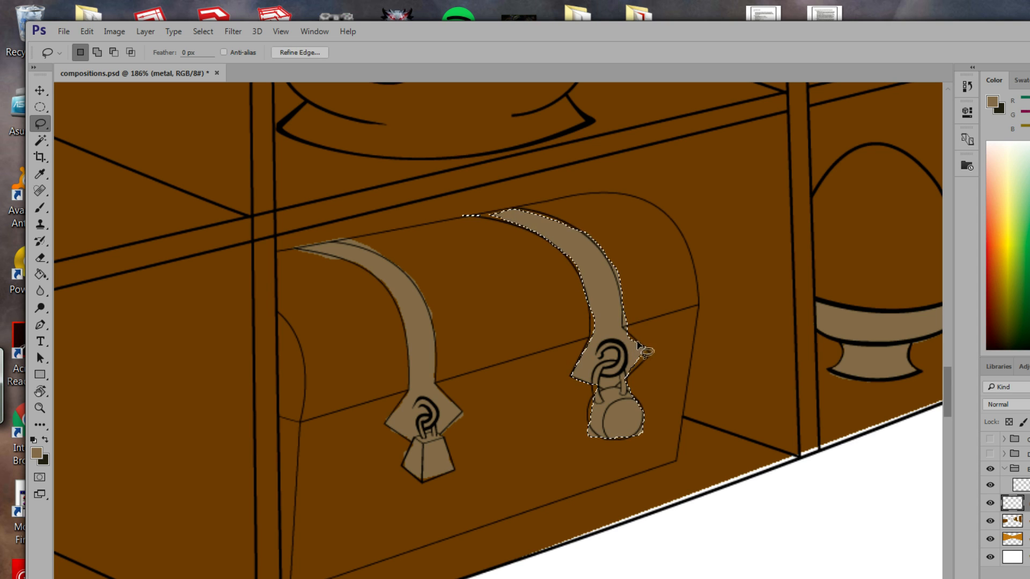
key("ctrl+d")
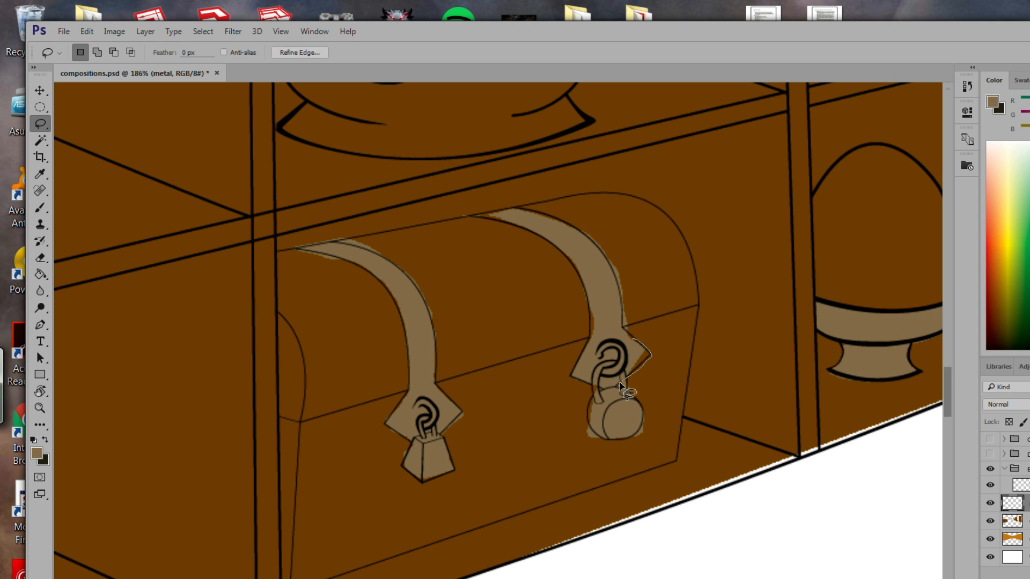
Fill the unfilled gaps along the hook, the strap's side and its top end with tan.
mouse_move(621, 384)
left_mouse_down()
mouse_move(634, 351)
mouse_move(621, 380)
left_mouse_up()
left_click(40, 274)
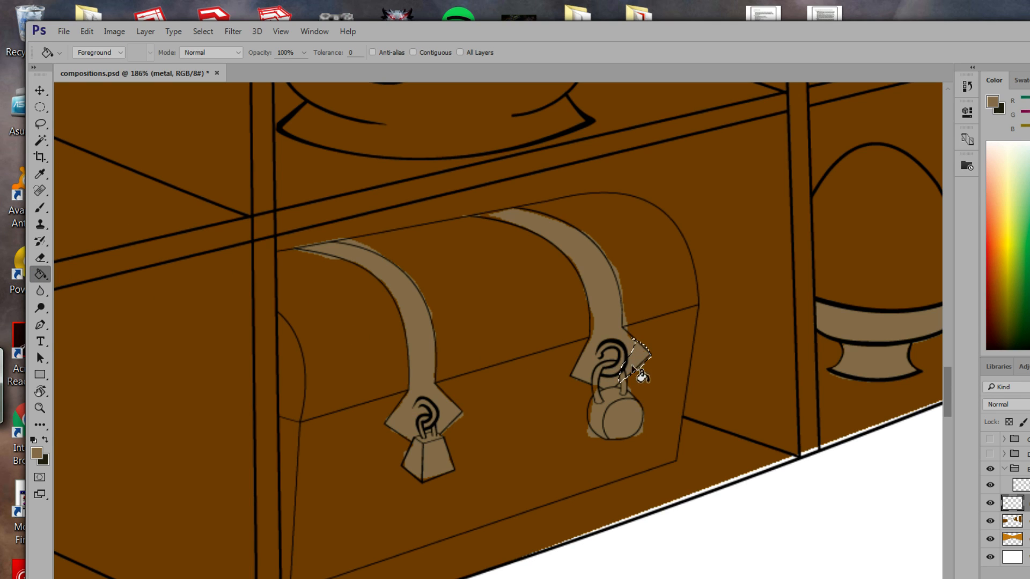
left_click(41, 124)
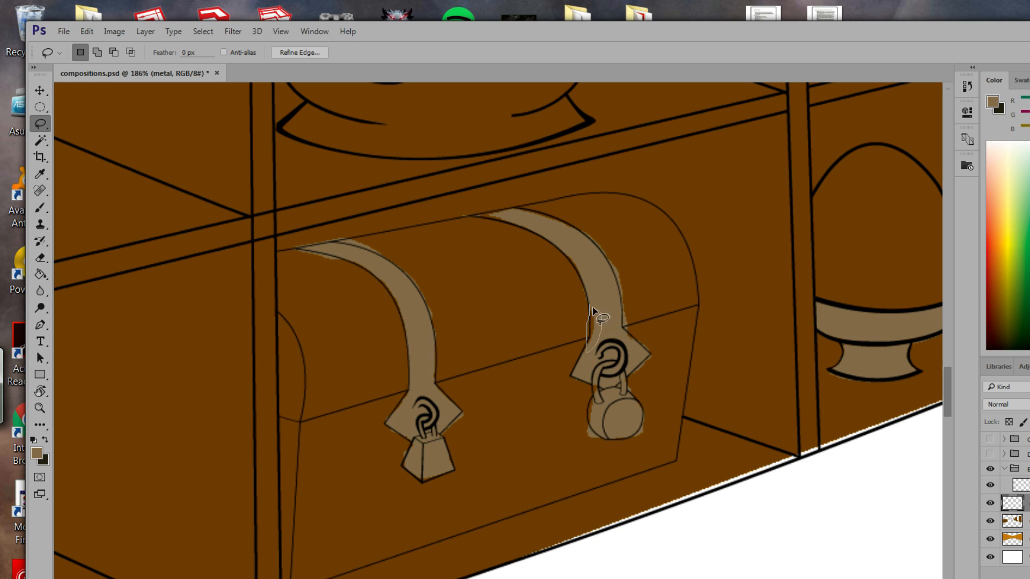
left_click_drag(593, 307, 593, 309)
left_click(40, 274)
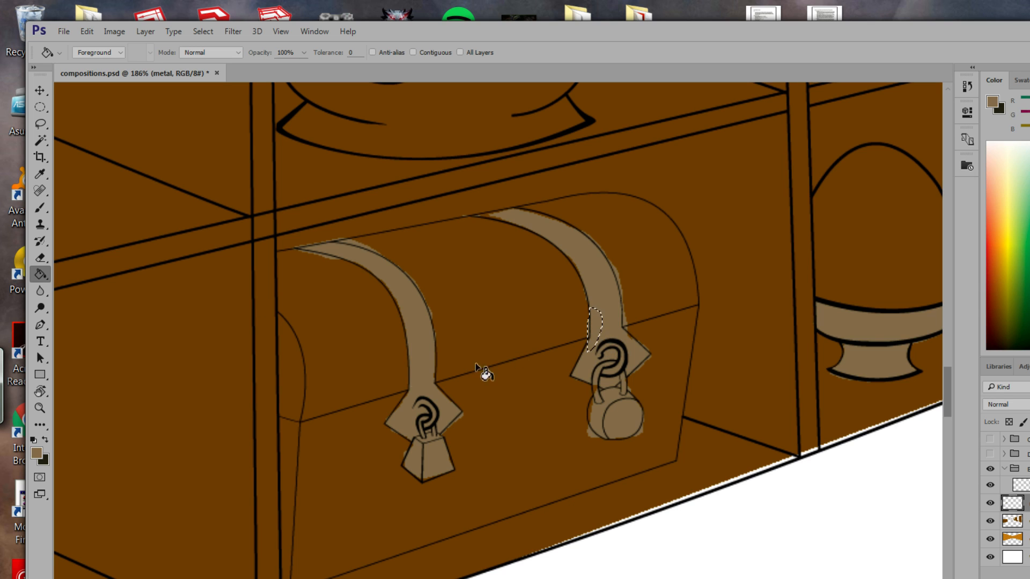
left_click(41, 124)
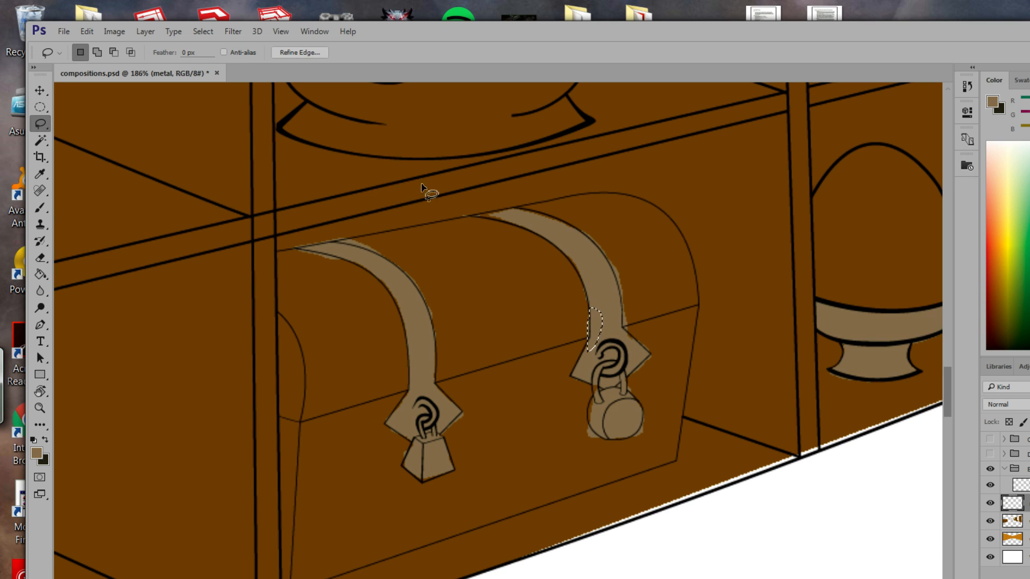
left_click(506, 226)
mouse_move(500, 222)
left_mouse_down()
mouse_move(478, 234)
mouse_move(483, 223)
left_mouse_up()
key("alt")
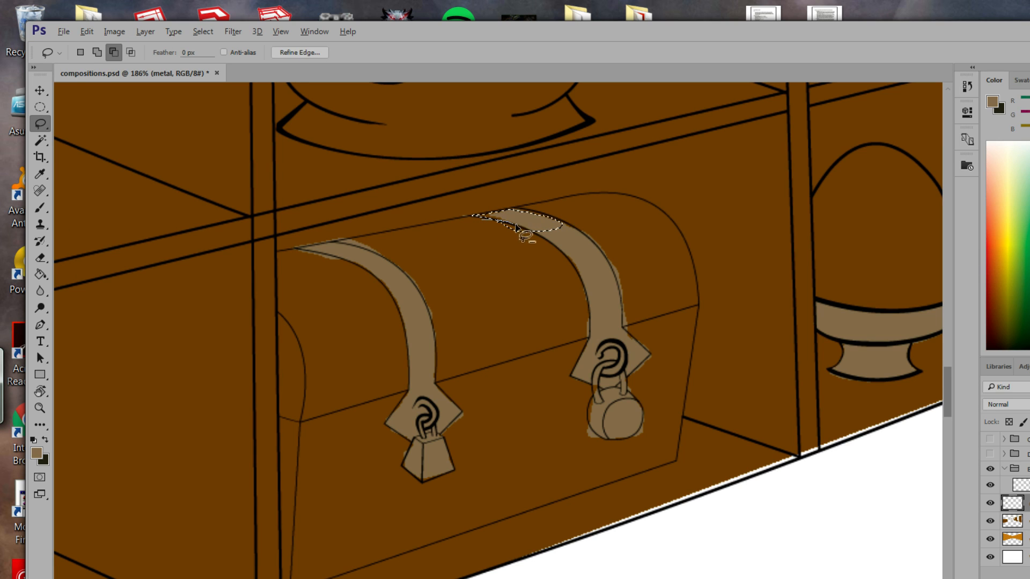
mouse_move(517, 227)
left_mouse_down()
mouse_move(538, 246)
mouse_move(492, 233)
mouse_move(474, 216)
left_mouse_up()
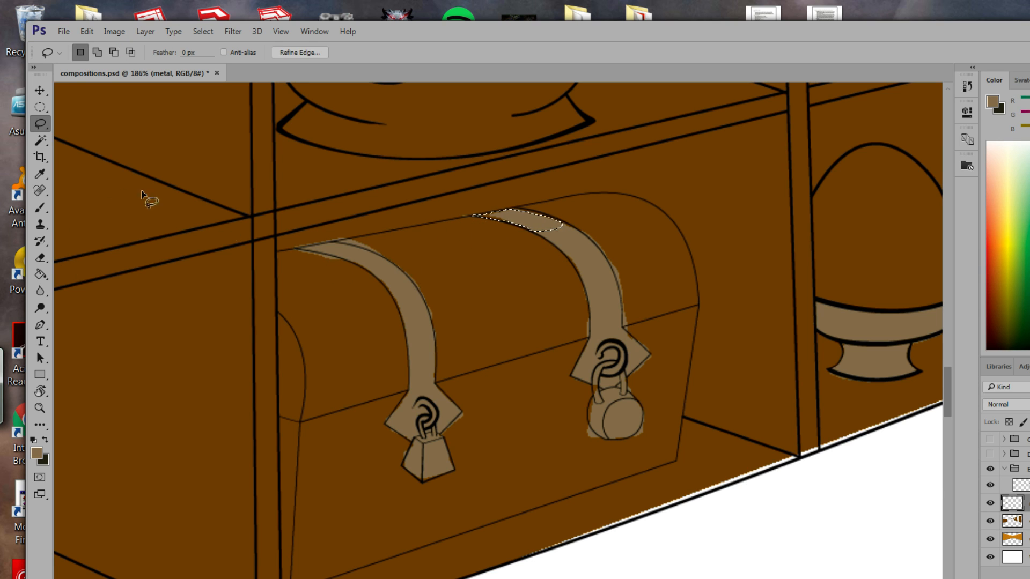
left_click(43, 274)
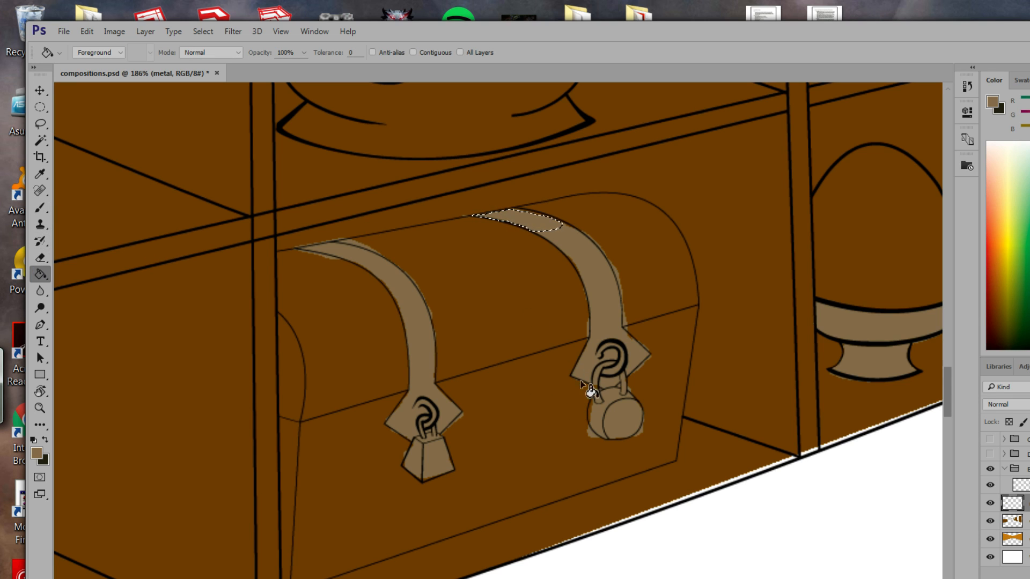
Fill the gap beside the padlock shackle with tan and select the padlock's unfilled left edge.
left_click(43, 123)
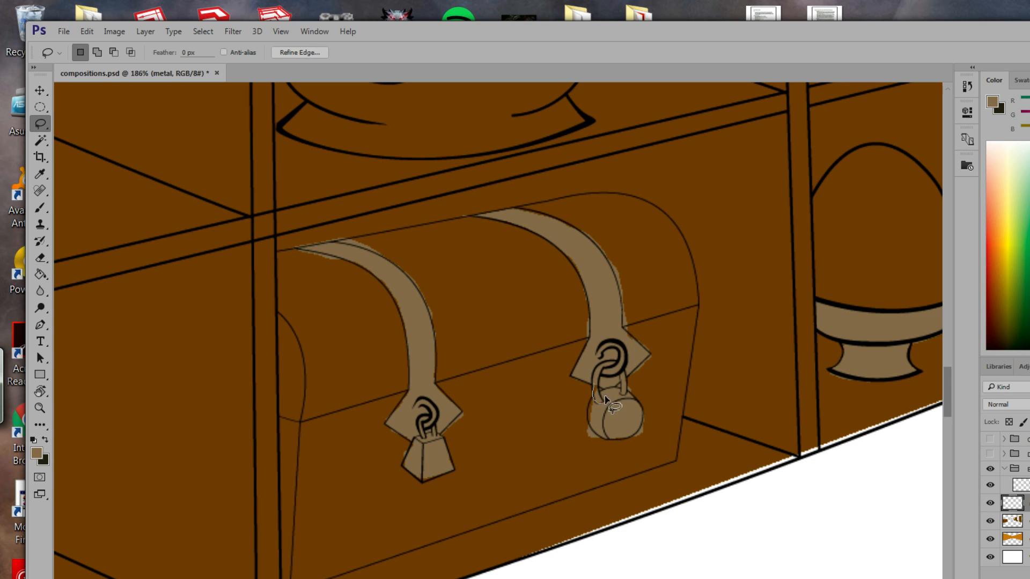
mouse_move(592, 392)
left_mouse_down()
mouse_move(585, 423)
mouse_move(599, 427)
left_mouse_up()
key("shift")
left_click(40, 273)
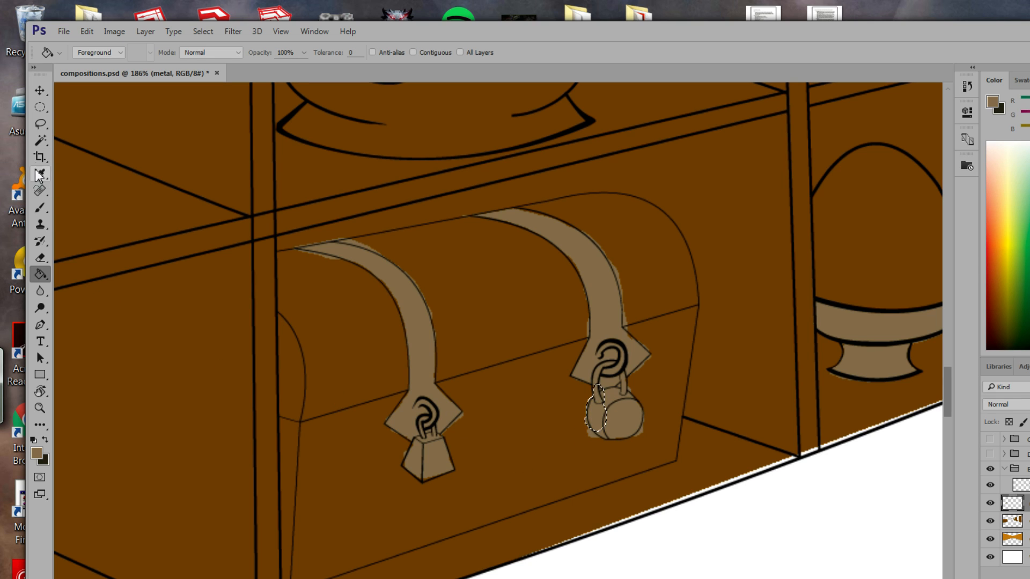
left_click(40, 125)
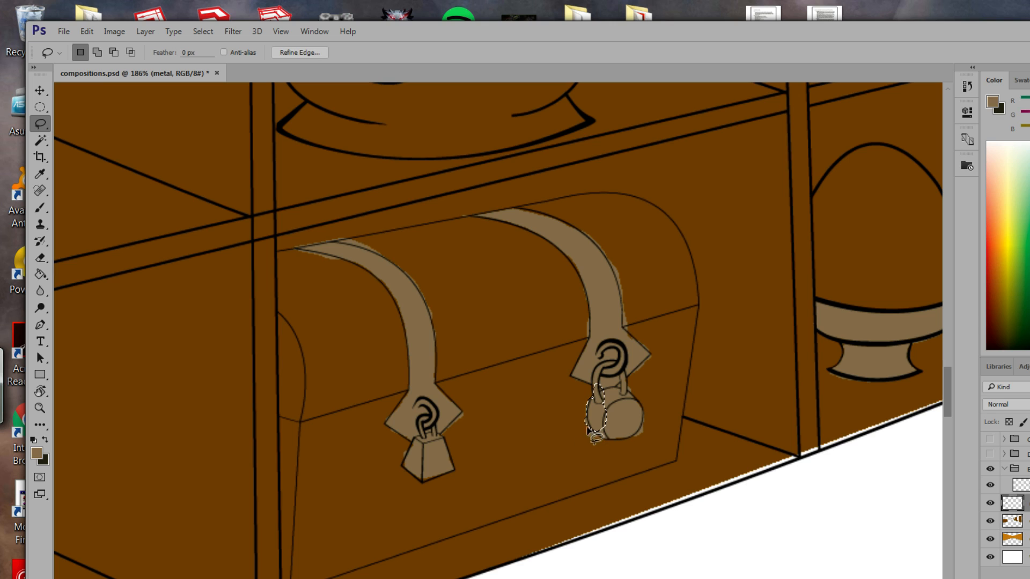
mouse_move(604, 442)
left_mouse_down()
mouse_move(588, 400)
mouse_move(578, 401)
mouse_move(582, 434)
mouse_move(605, 443)
left_mouse_up()
left_click_drag(617, 259, 446, 280)
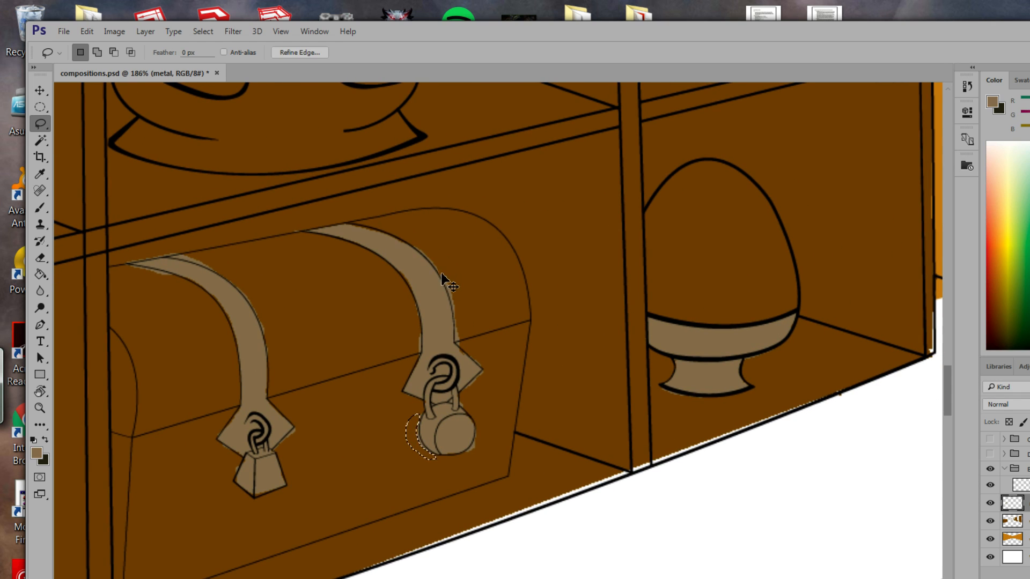
Deselect, zoom out over the whole cabinet, then zoom to 183% on the teapot and shelf above.
left_click(445, 281)
mouse_move(590, 302)
left_mouse_down()
mouse_move(545, 304)
mouse_move(457, 386)
mouse_move(447, 433)
left_mouse_up()
left_click_drag(431, 267, 537, 382)
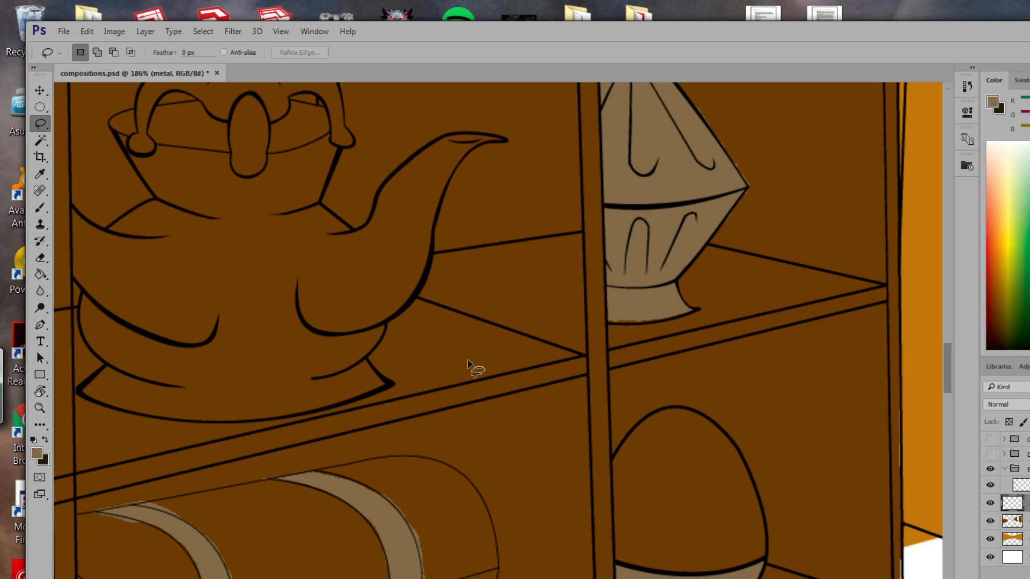
left_click(40, 408)
left_click_drag(356, 429, 278, 281)
left_click_drag(375, 333, 472, 389)
left_click_drag(442, 442, 490, 422)
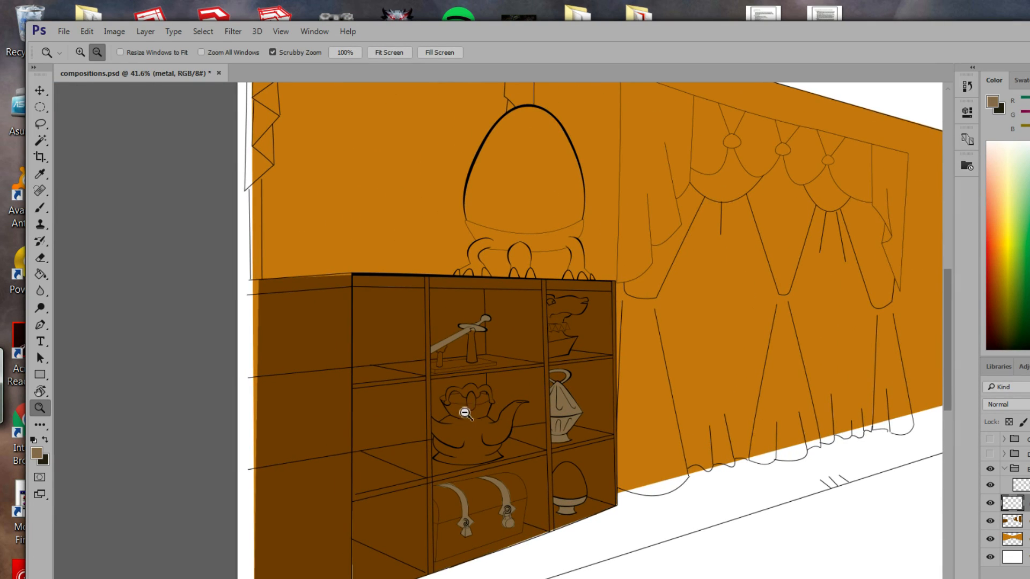
left_click_drag(472, 437, 608, 472)
left_click_drag(546, 430, 572, 513)
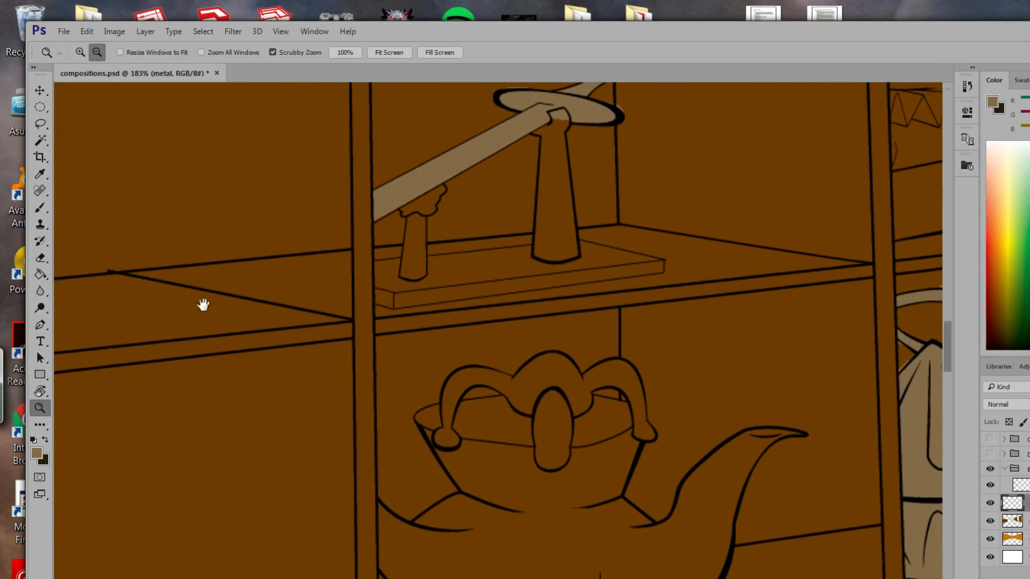
Lasso the teapot lid ornament, adding its top, central knob and right lobe.
left_click(41, 124)
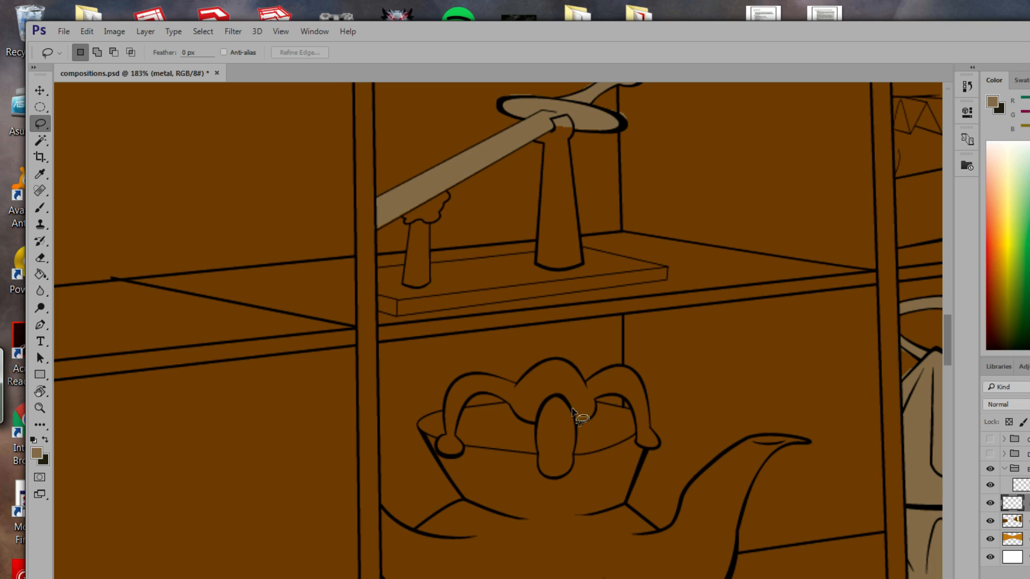
left_click_drag(514, 384, 492, 380)
mouse_move(448, 418)
left_mouse_down()
mouse_move(440, 447)
mouse_move(456, 451)
mouse_move(465, 405)
mouse_move(483, 395)
mouse_move(530, 422)
mouse_move(547, 394)
mouse_move(518, 384)
left_mouse_up()
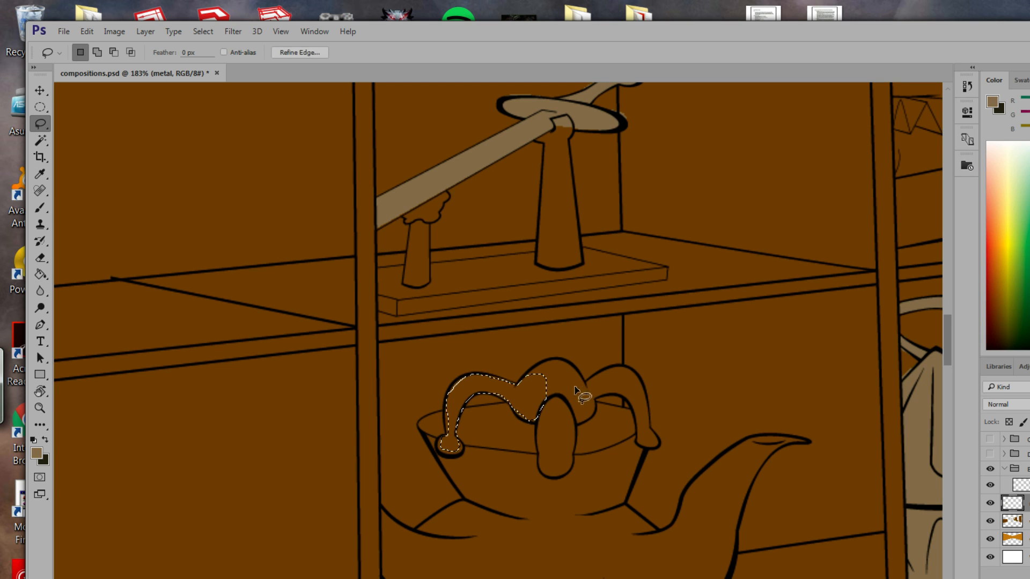
key("shift")
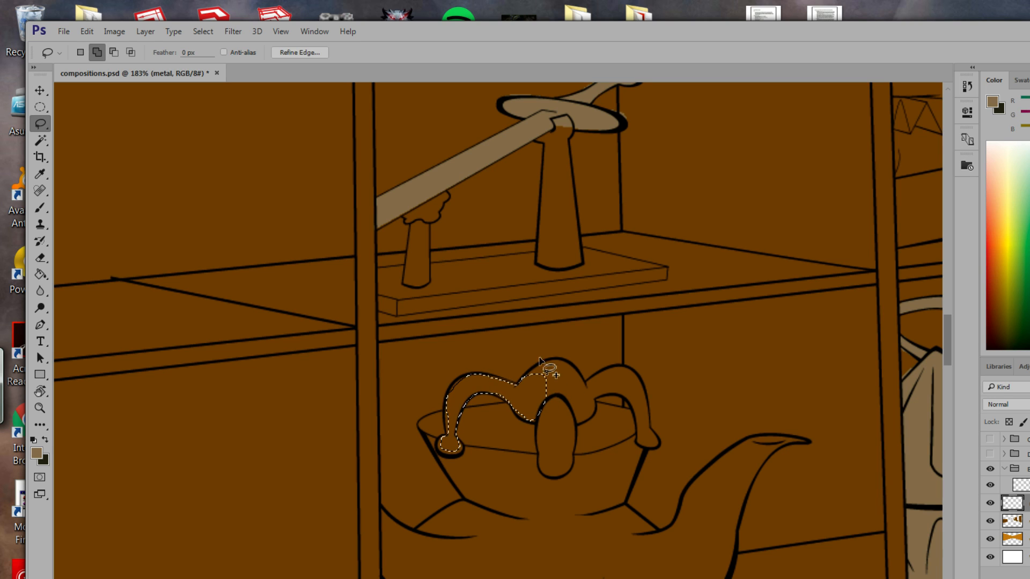
mouse_move(526, 374)
left_mouse_down()
mouse_move(568, 361)
mouse_move(597, 406)
mouse_move(589, 420)
mouse_move(561, 425)
mouse_move(533, 418)
mouse_move(530, 388)
left_mouse_up()
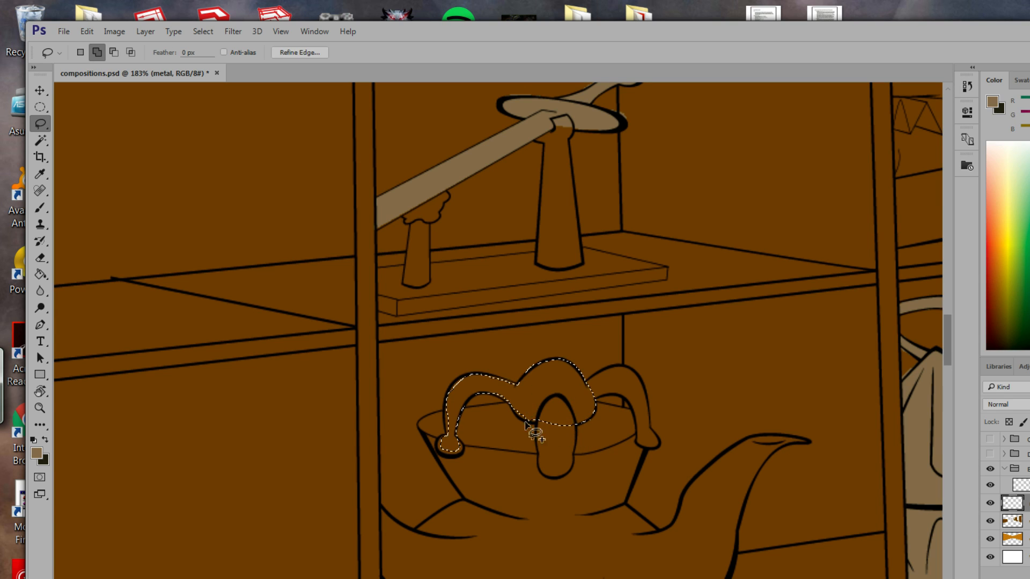
mouse_move(538, 433)
left_mouse_down()
mouse_move(546, 475)
mouse_move(569, 474)
mouse_move(574, 425)
mouse_move(564, 405)
mouse_move(536, 421)
left_mouse_up()
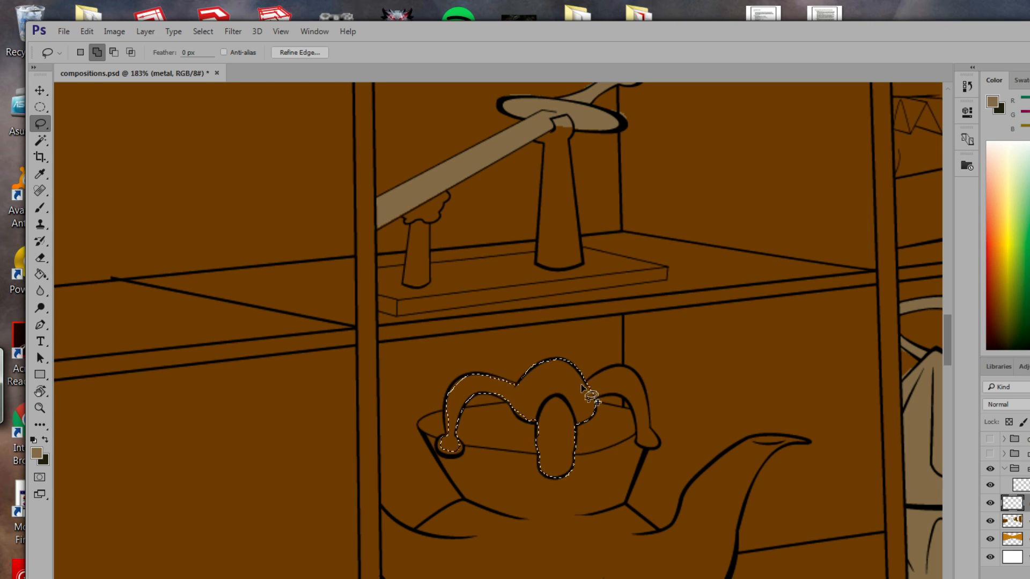
mouse_move(584, 385)
left_mouse_down()
mouse_move(623, 367)
mouse_move(648, 407)
left_mouse_up()
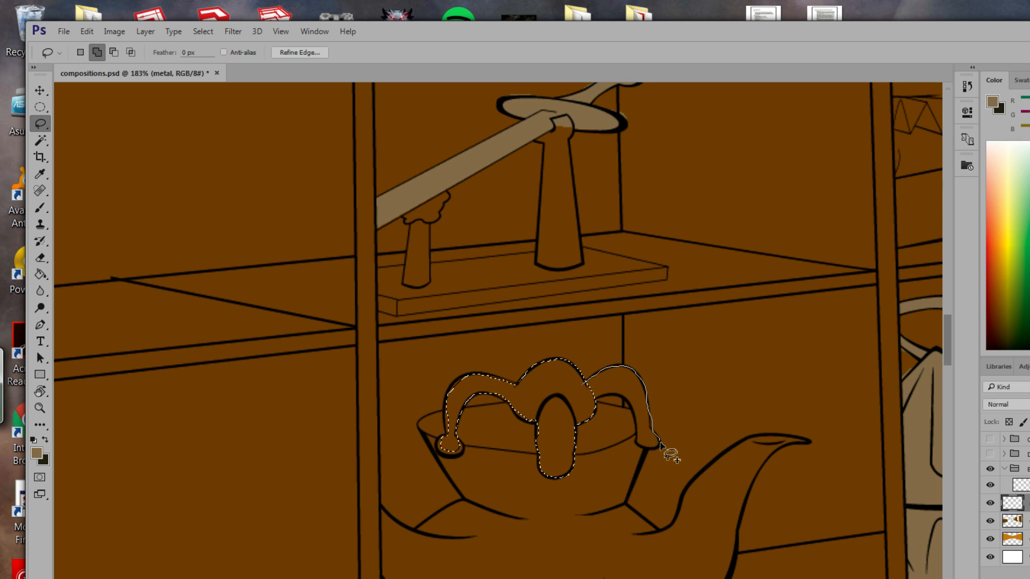
mouse_move(660, 444)
left_mouse_down()
mouse_move(651, 453)
mouse_move(631, 403)
mouse_move(609, 392)
mouse_move(589, 412)
mouse_move(632, 407)
mouse_move(638, 442)
mouse_move(649, 424)
mouse_move(625, 396)
left_mouse_up()
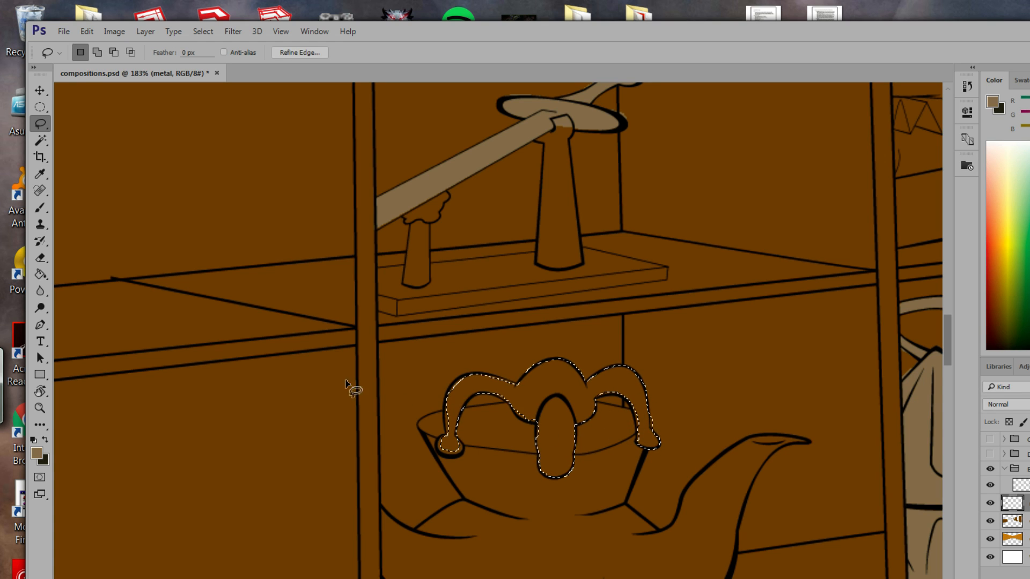
Add the ornament's left drip and the oval knob's edge, then fill the selection with tan.
key("shift")
mouse_move(449, 399)
left_mouse_down()
mouse_move(446, 442)
mouse_move(456, 427)
mouse_move(448, 402)
mouse_move(448, 471)
mouse_move(450, 432)
mouse_move(437, 442)
mouse_move(465, 452)
left_mouse_up()
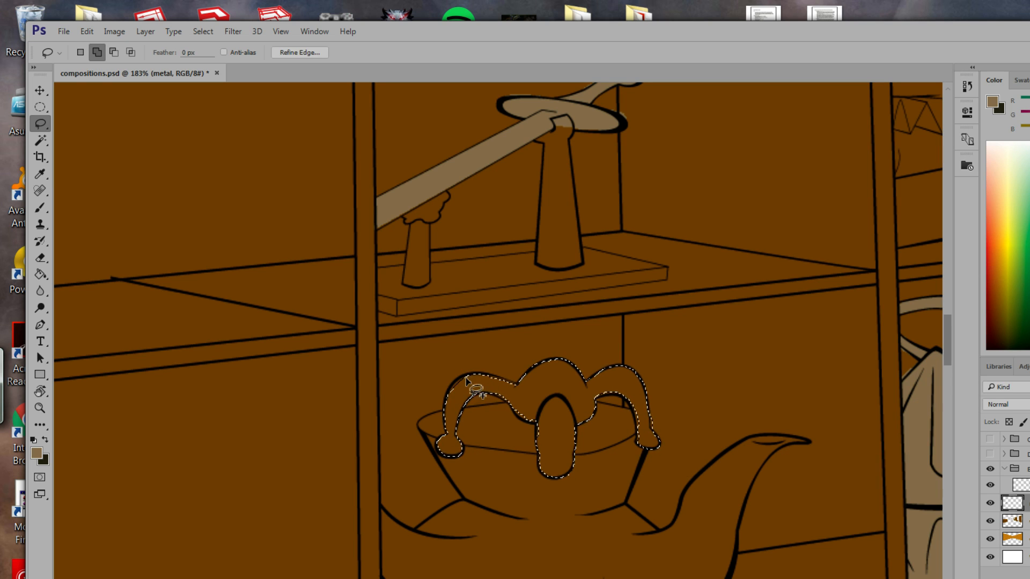
mouse_move(453, 383)
left_mouse_down()
mouse_move(448, 399)
mouse_move(475, 374)
mouse_move(527, 421)
left_mouse_up()
mouse_move(537, 419)
left_mouse_down()
mouse_move(543, 439)
mouse_move(537, 415)
mouse_move(558, 476)
mouse_move(545, 453)
left_mouse_up()
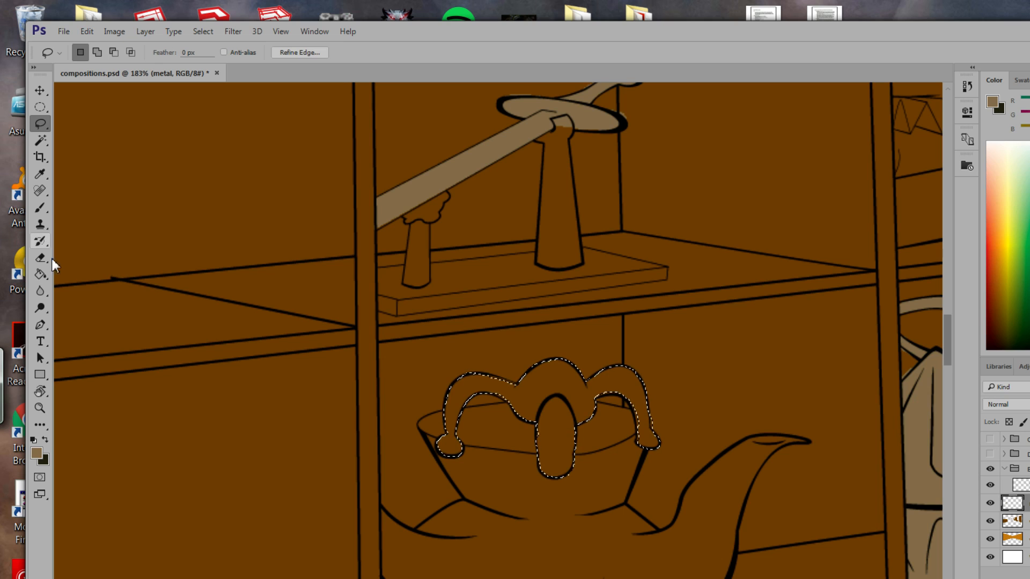
left_click(40, 273)
left_click(524, 405)
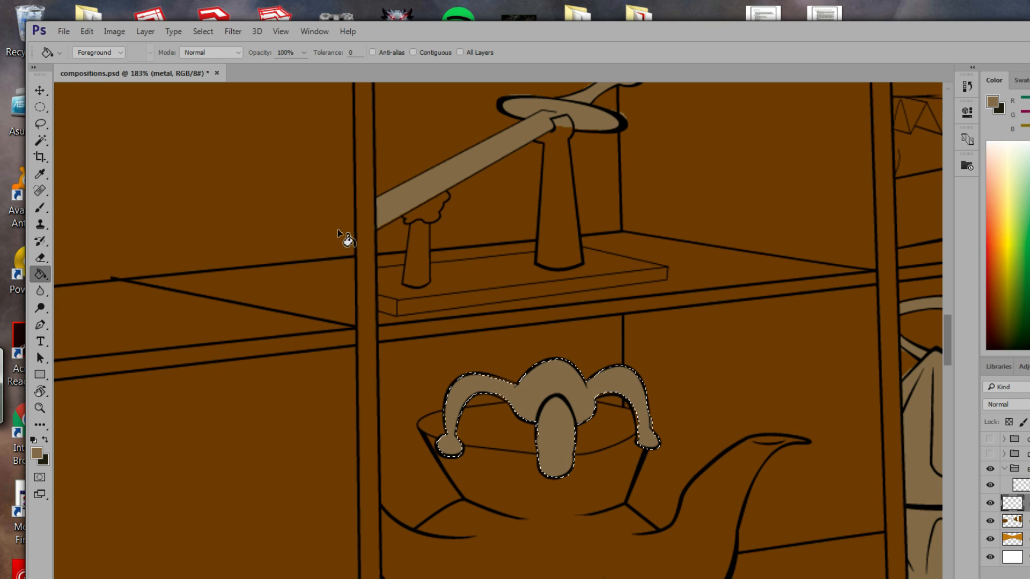
left_click(40, 124)
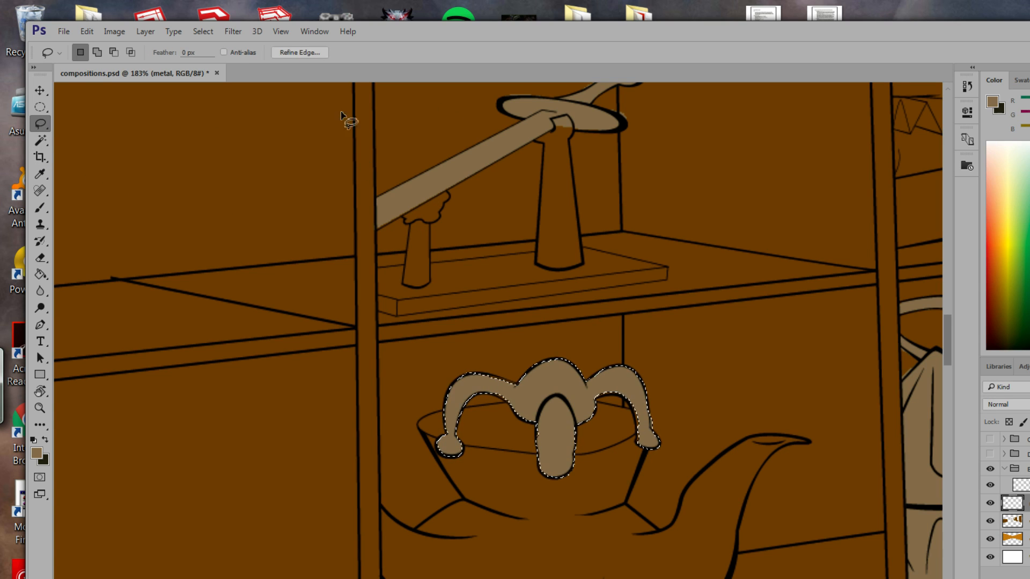
left_click(575, 128)
mouse_move(568, 117)
left_mouse_down()
mouse_move(553, 137)
mouse_move(576, 142)
mouse_move(573, 123)
left_mouse_up()
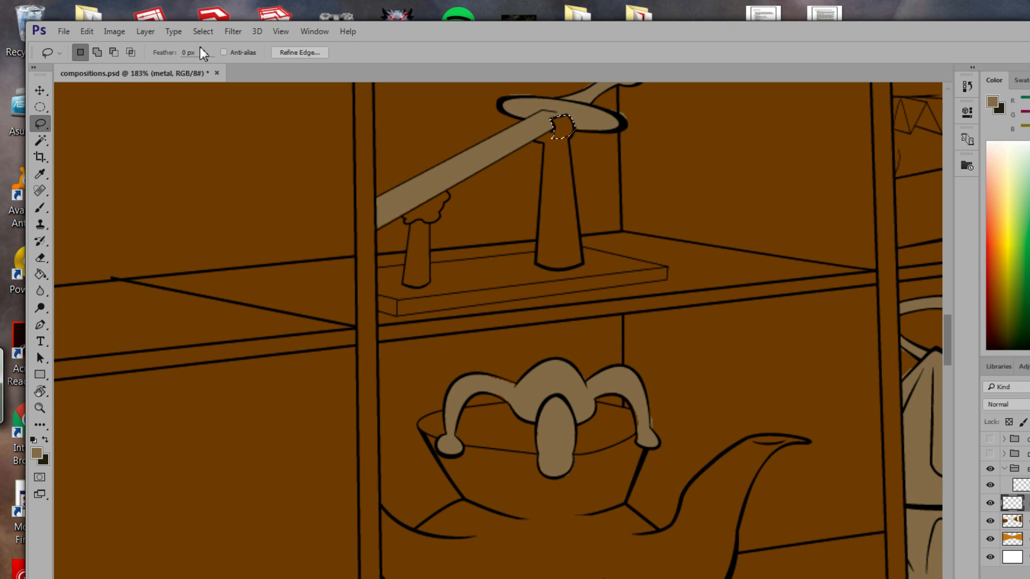
Deselect, zoom out to the whole cabinet at 52.7%, then zoom to 162% on the creature's feet.
key("ctrl+d")
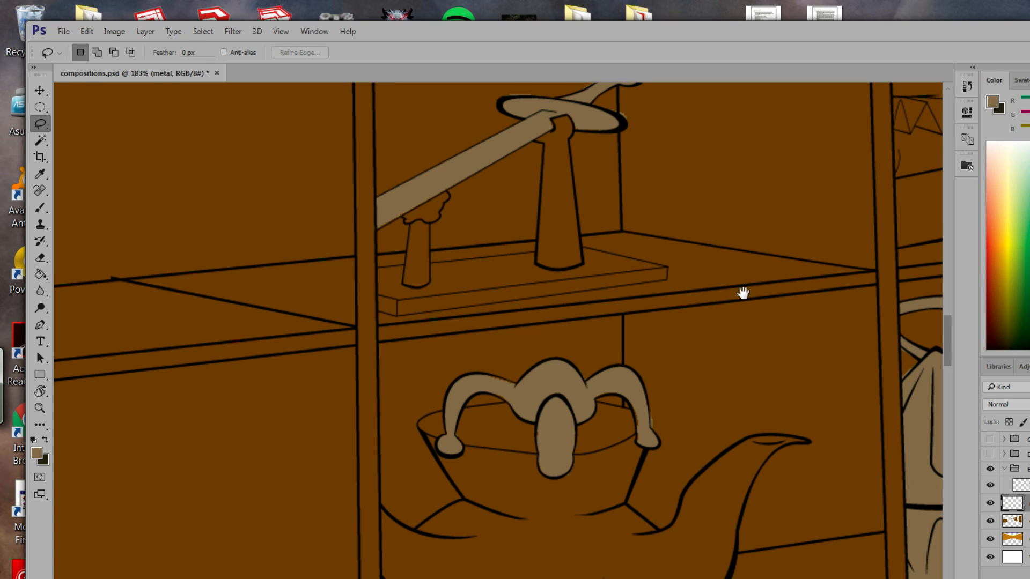
left_click_drag(743, 293, 446, 234)
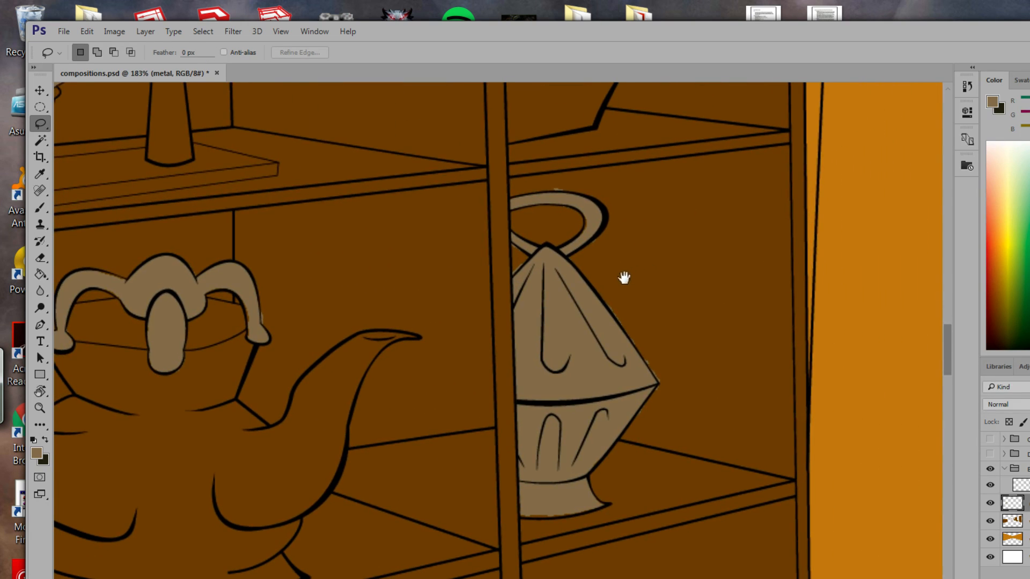
left_click(46, 405)
scroll(385, 428, "down", 6)
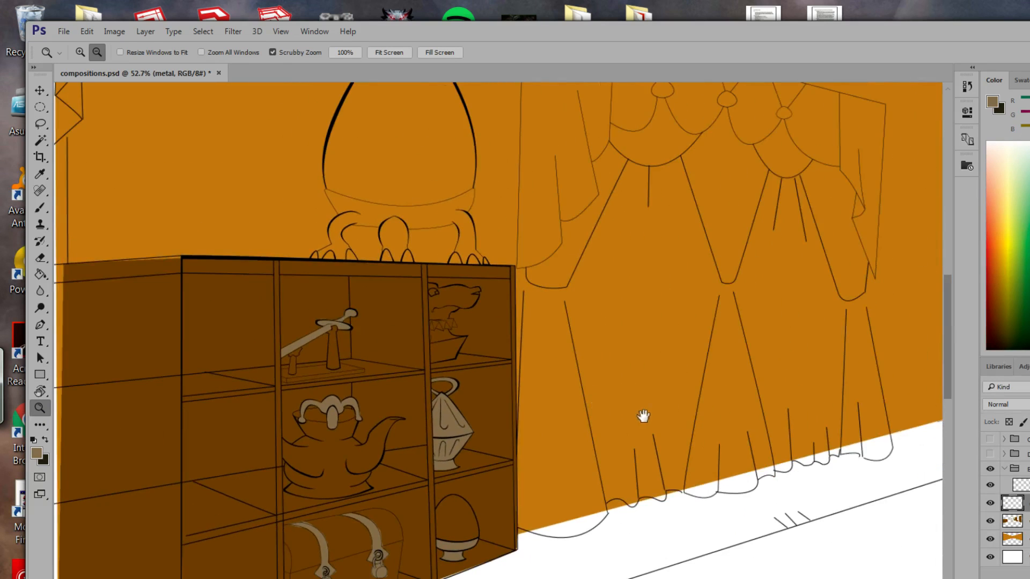
left_click_drag(644, 416, 683, 492)
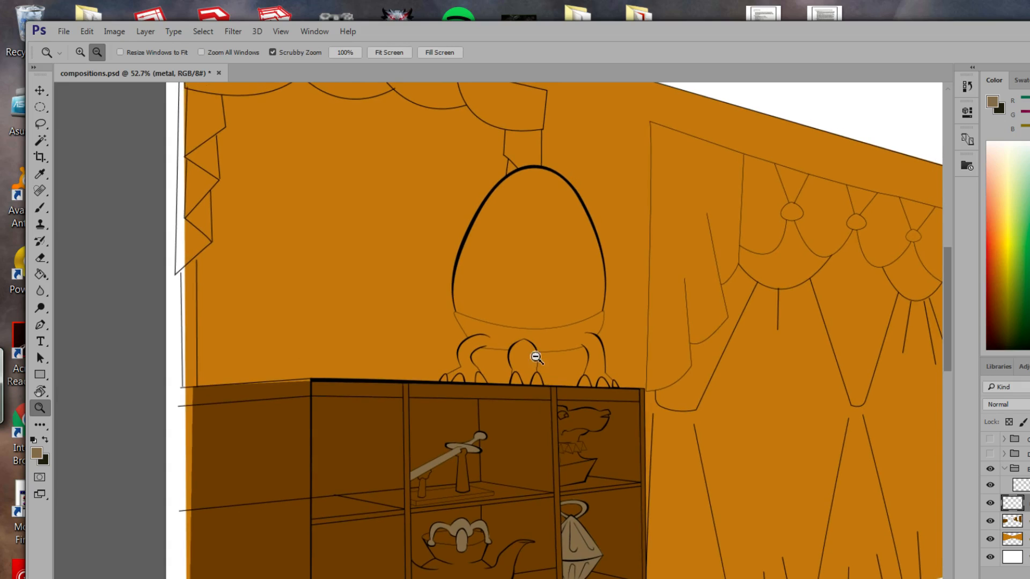
left_click_drag(537, 357, 251, 288)
With the Polygonal Lasso, trace the creature's left leg from the hip band down to the toes.
left_click(40, 124)
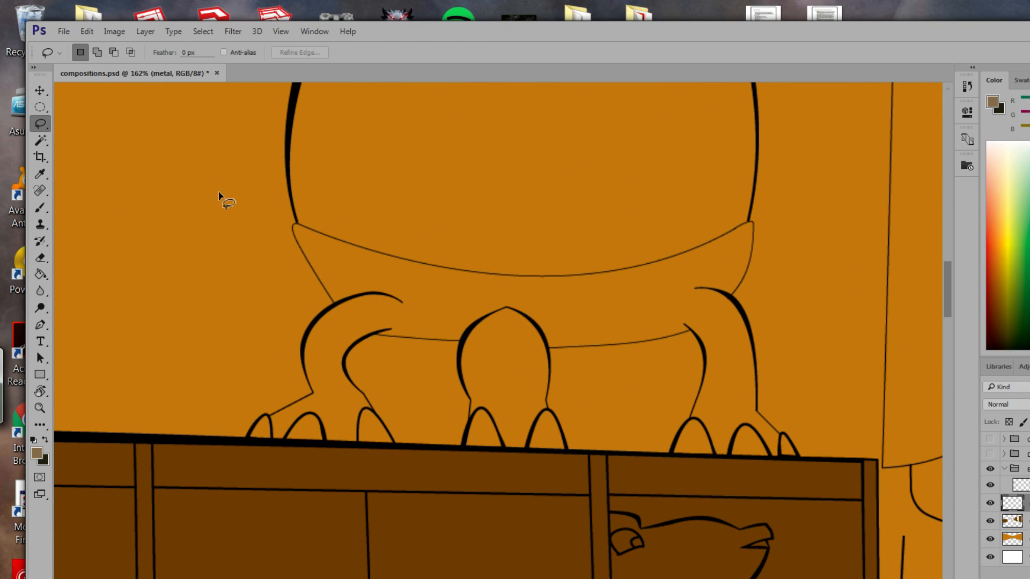
right_click(40, 122)
left_click(84, 134)
left_click(293, 227)
left_click(314, 321)
left_click(303, 341)
left_click(303, 369)
left_click(313, 395)
left_click(268, 415)
left_click(249, 437)
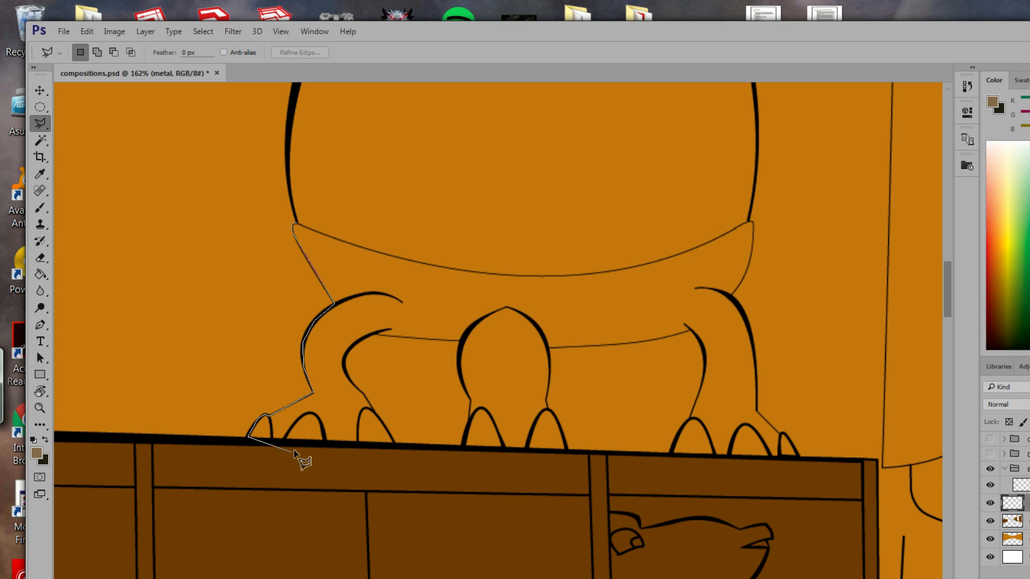
Close the leg selection along the cabinet edge and inner leg, then fill it with tan.
left_click(395, 445)
left_click(351, 346)
left_click(370, 334)
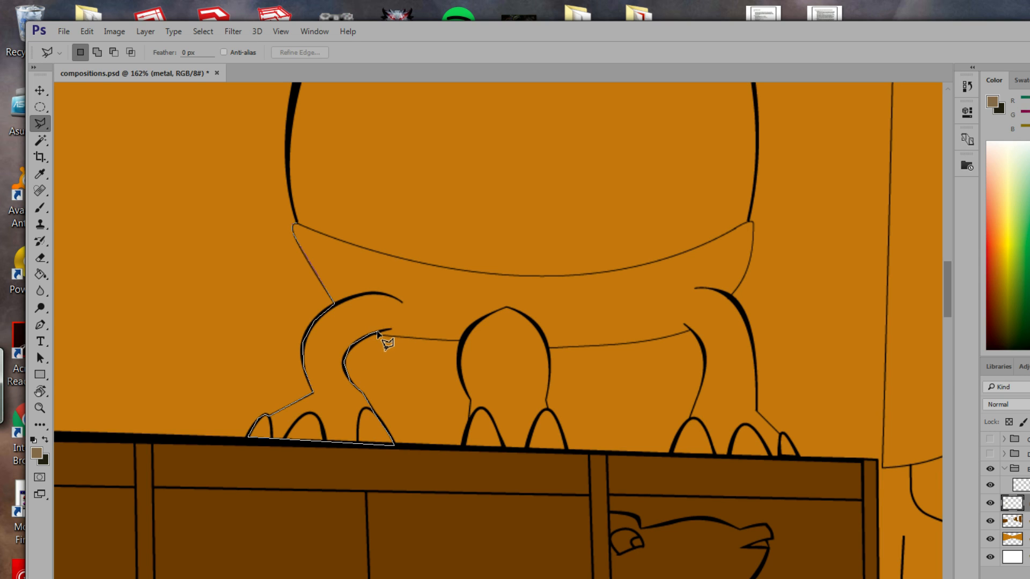
left_click(460, 340)
left_click(457, 270)
left_click(295, 225)
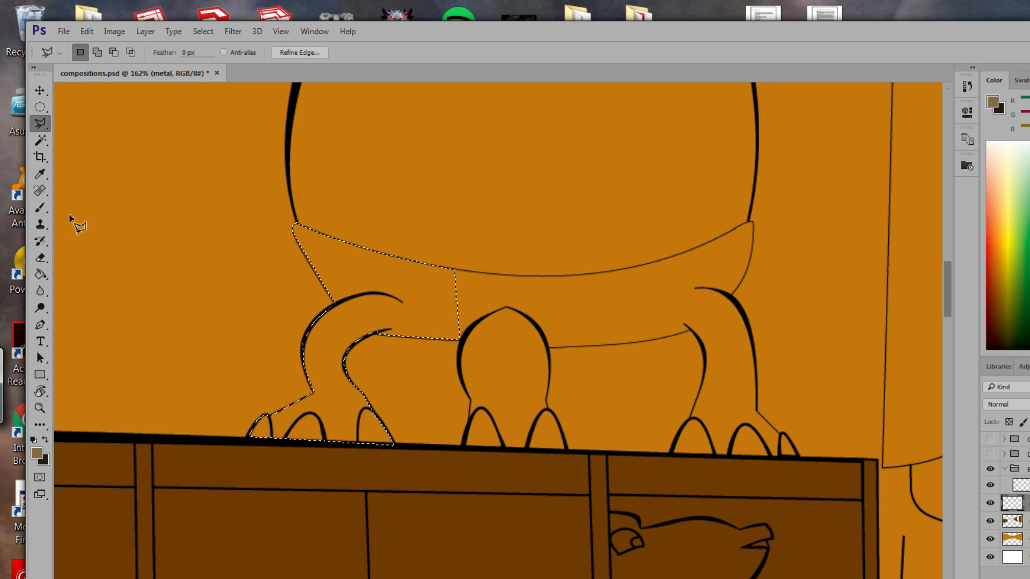
key("g")
left_click(366, 299)
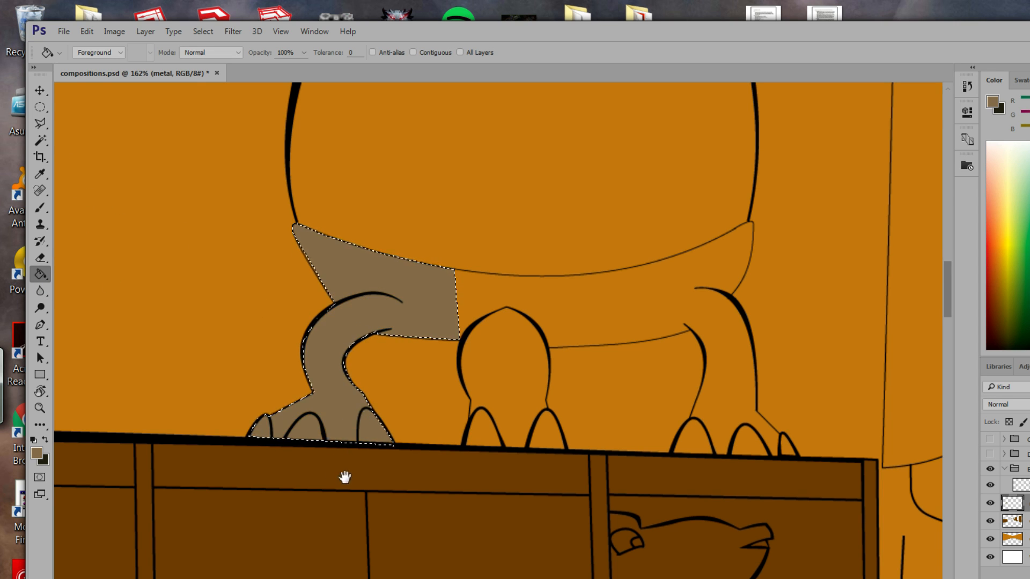
left_click_drag(345, 477, 485, 163)
mouse_move(456, 547)
left_mouse_down()
mouse_move(476, 393)
mouse_move(474, 225)
mouse_move(454, 175)
left_mouse_up()
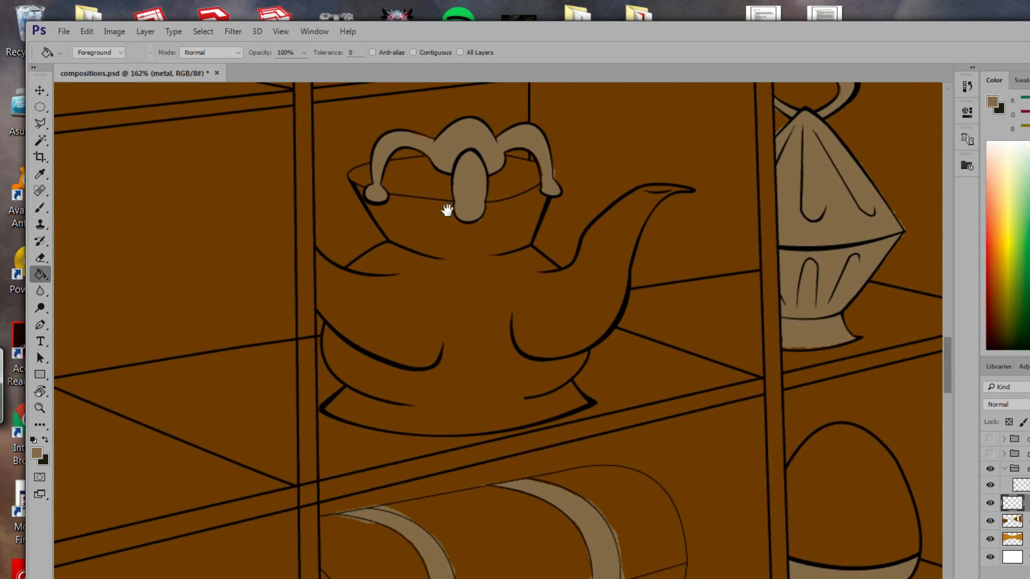
Pan over the teapot shelf, chest and sword shelf, then select the BGink layer.
mouse_move(447, 210)
left_mouse_down()
mouse_move(451, 262)
mouse_move(439, 289)
left_mouse_up()
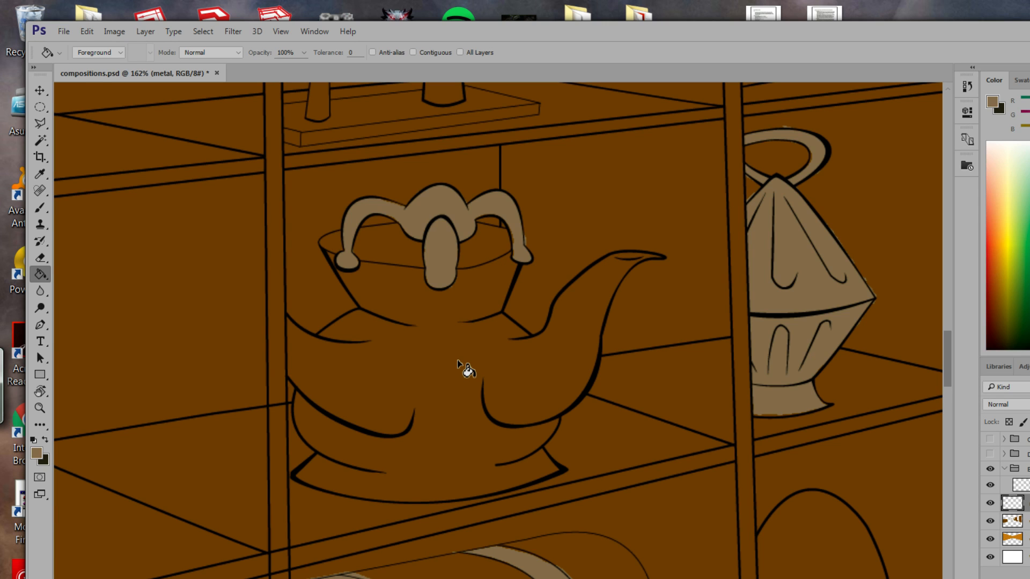
mouse_move(394, 407)
left_mouse_down()
mouse_move(393, 244)
mouse_move(372, 407)
mouse_move(424, 416)
mouse_move(411, 445)
mouse_move(425, 422)
left_mouse_up()
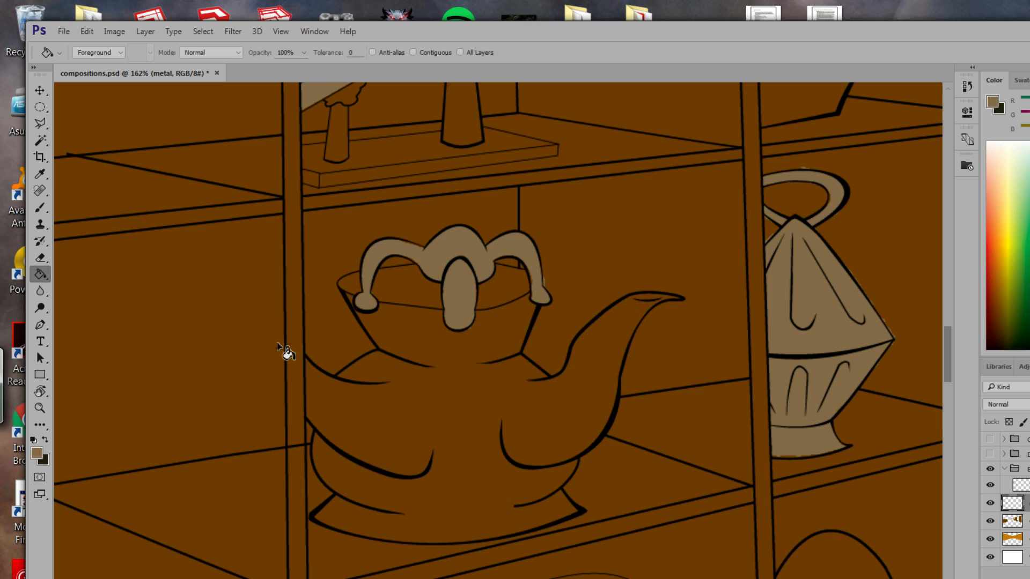
left_click_drag(347, 441, 419, 577)
left_click_drag(436, 402, 525, 400)
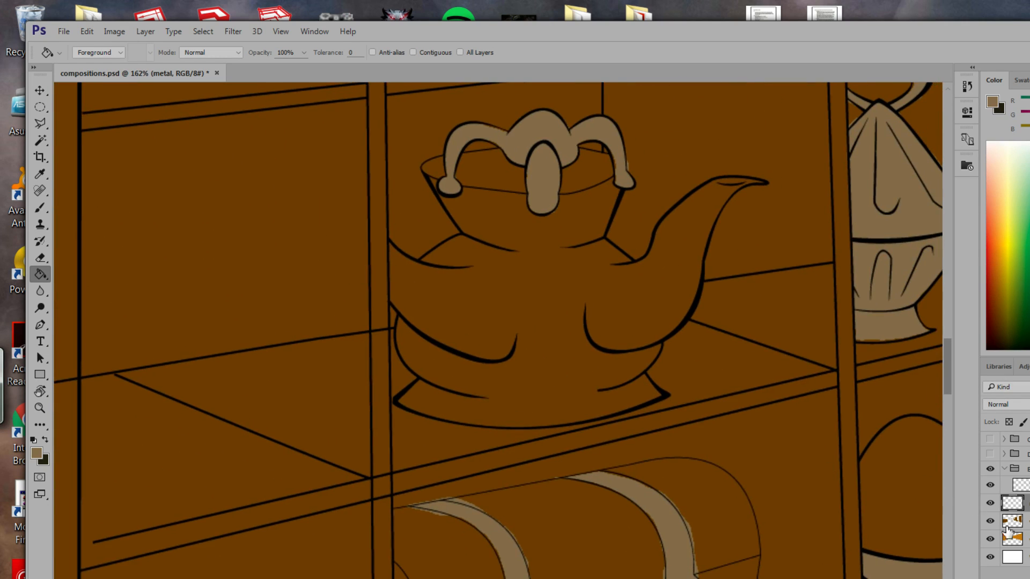
left_click(1017, 485)
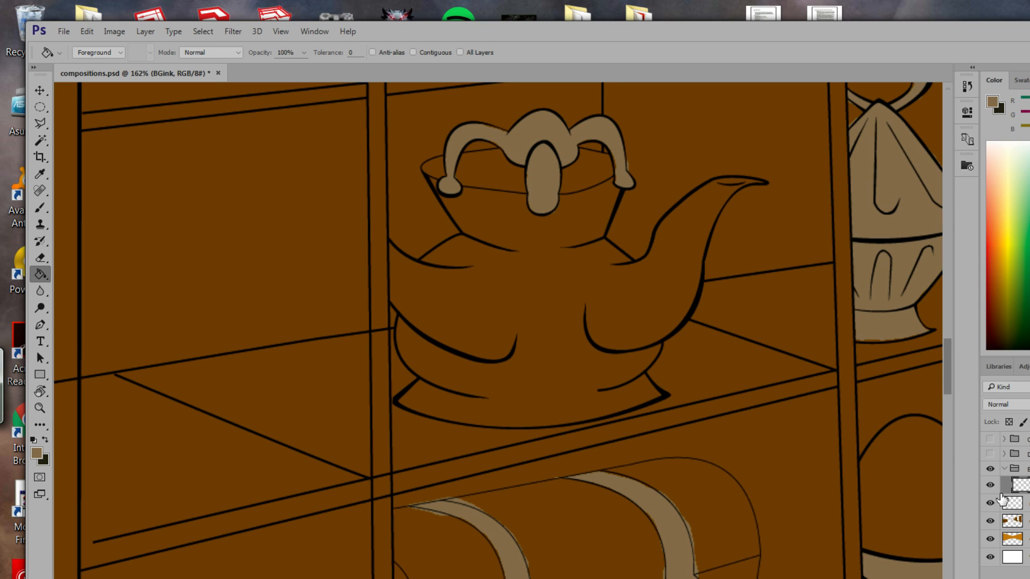
Switch to the Eraser and shrink it to 1 px.
left_click(41, 258)
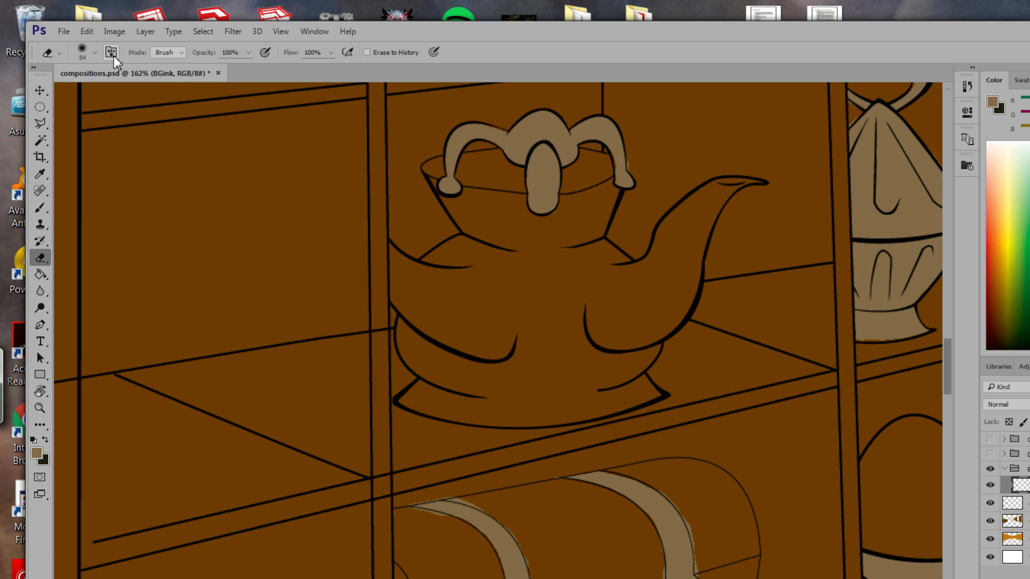
left_click(94, 53)
left_click_drag(105, 92, 106, 95)
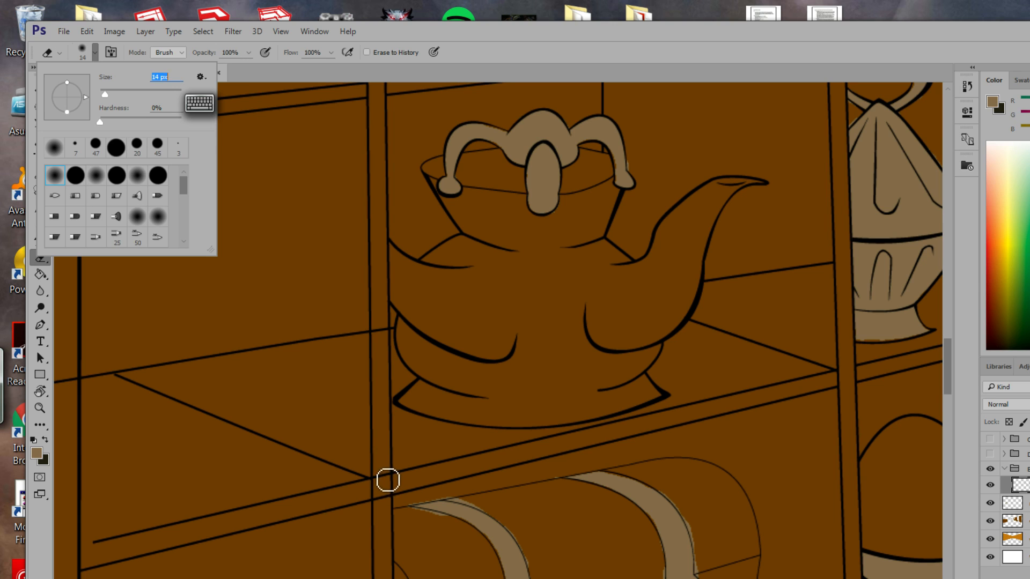
left_click(388, 480)
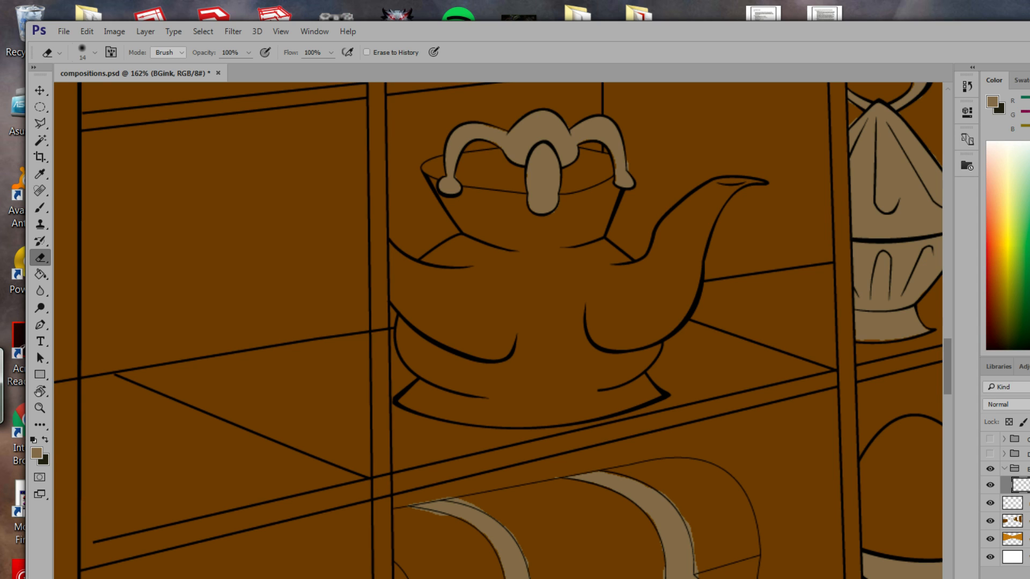
Toggle the BGink ink lines off and on to compare them against the fill.
left_click(991, 486)
left_click(992, 486)
left_click_drag(389, 512, 405, 460)
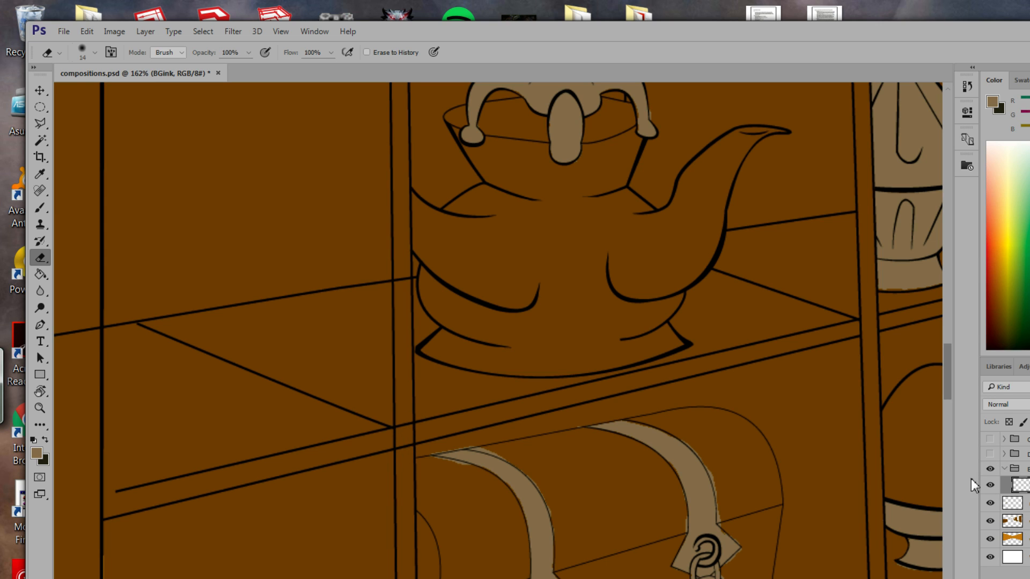
left_click(991, 486)
left_click(991, 486)
left_click(1006, 386)
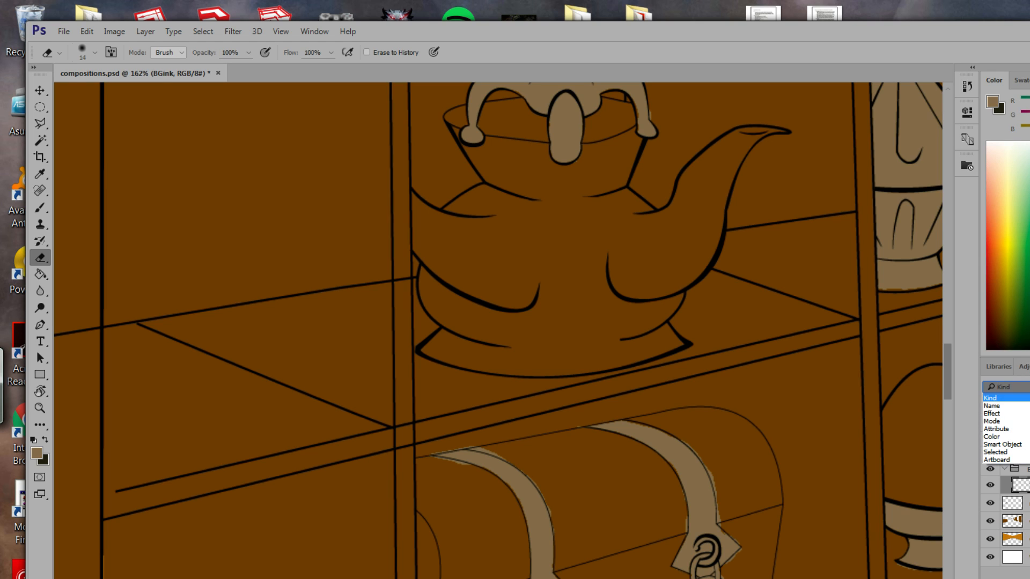
left_click(967, 397)
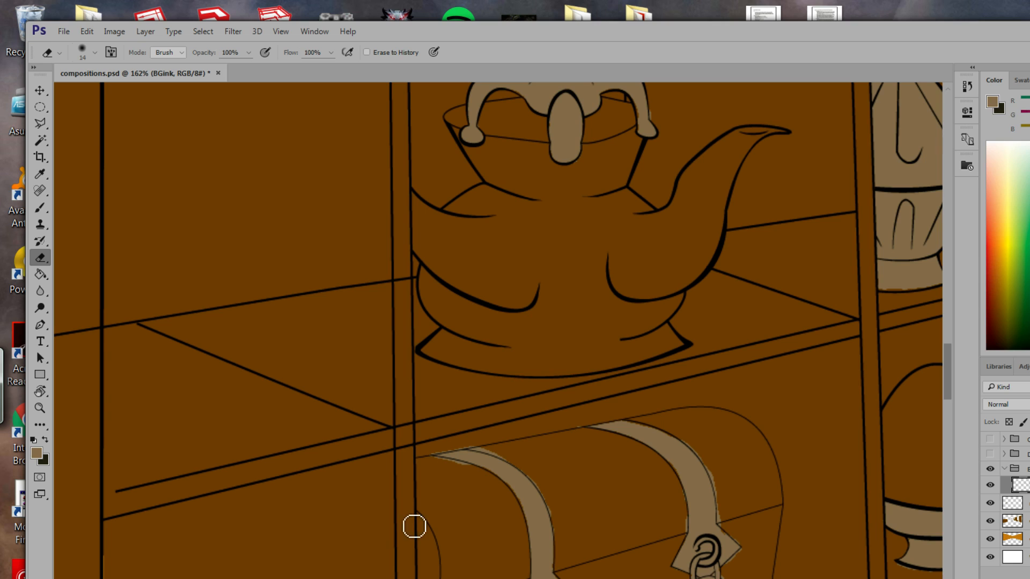
Lock BGink's transparent pixels, sample the cabinet brown, and set a 15 px brush.
left_click(1005, 423)
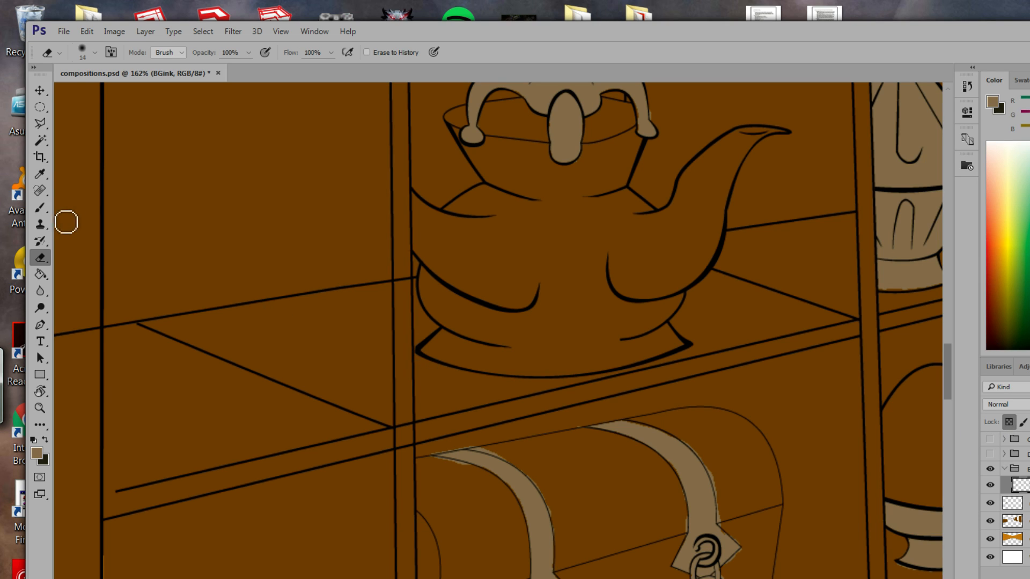
left_click(40, 174)
left_click(327, 348)
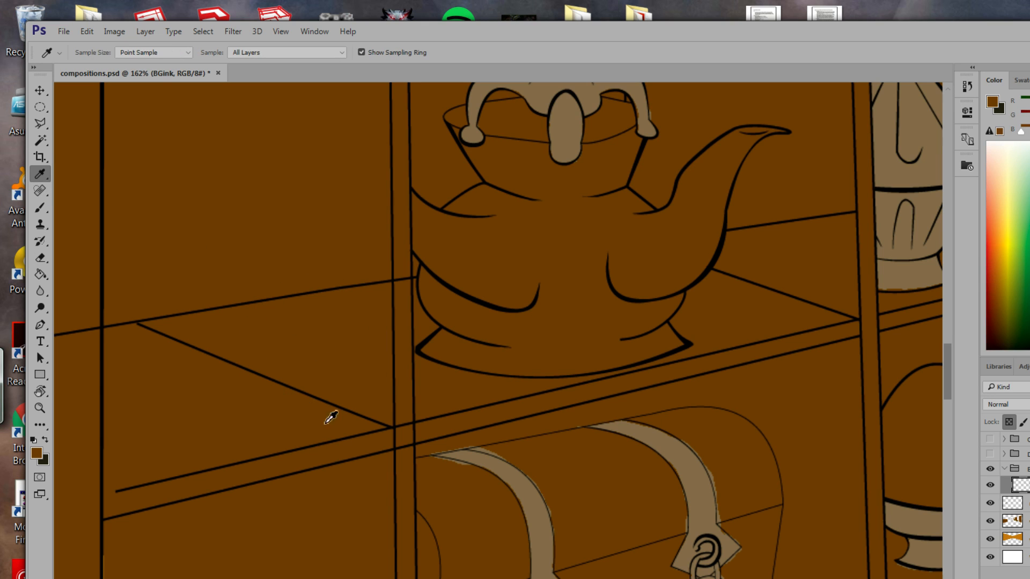
left_click(40, 208)
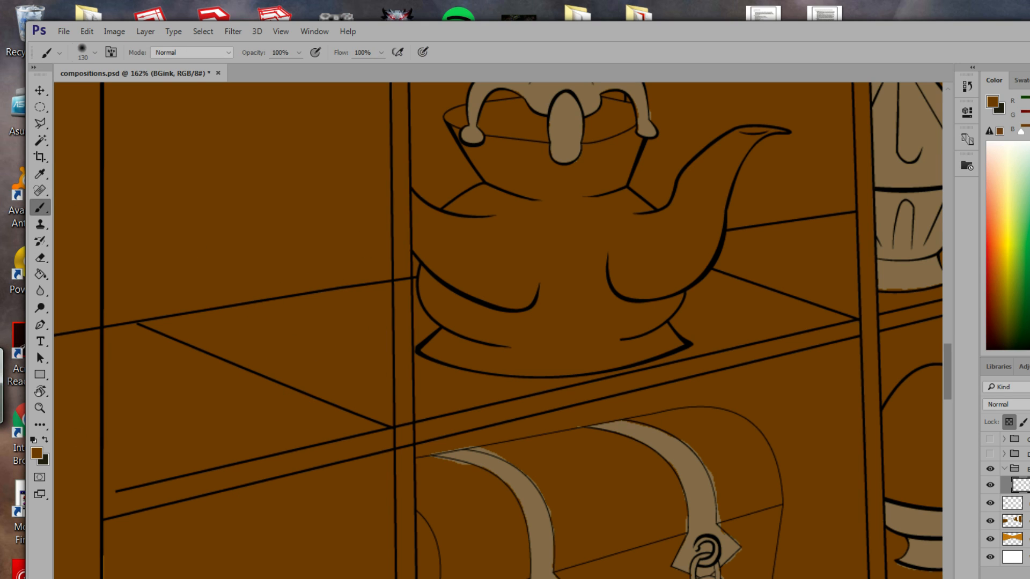
left_click(95, 52)
left_click(97, 95)
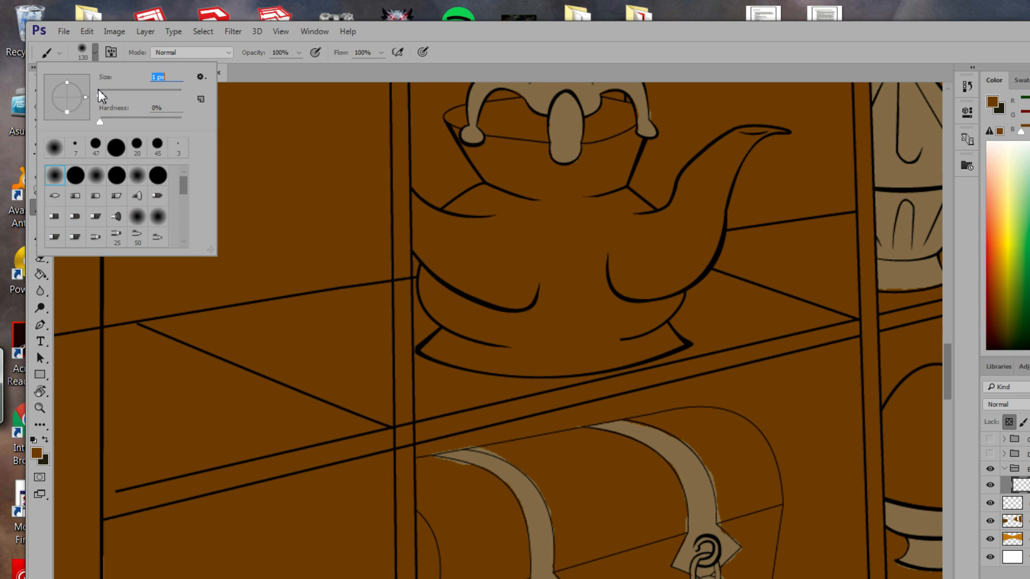
type("15")
key("Return")
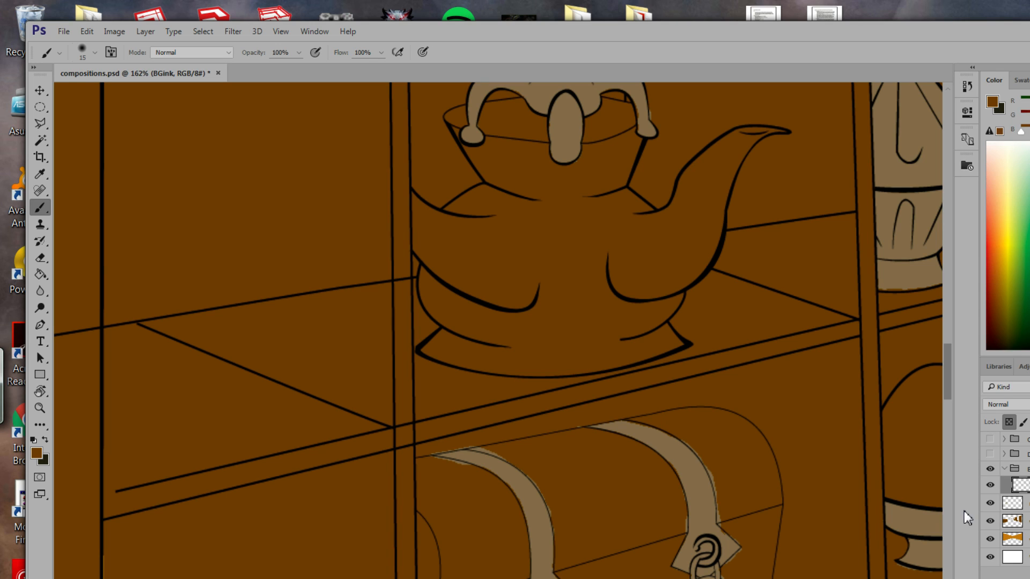
Duplicate BGink, hide the original, move BGink copy above its group and show the group.
right_click(1013, 497)
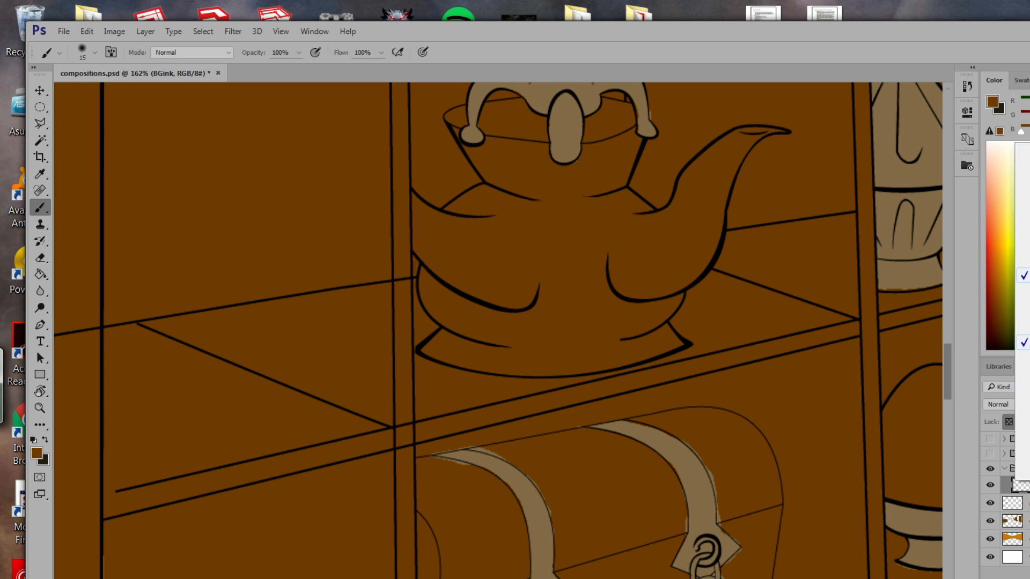
right_click(1027, 486)
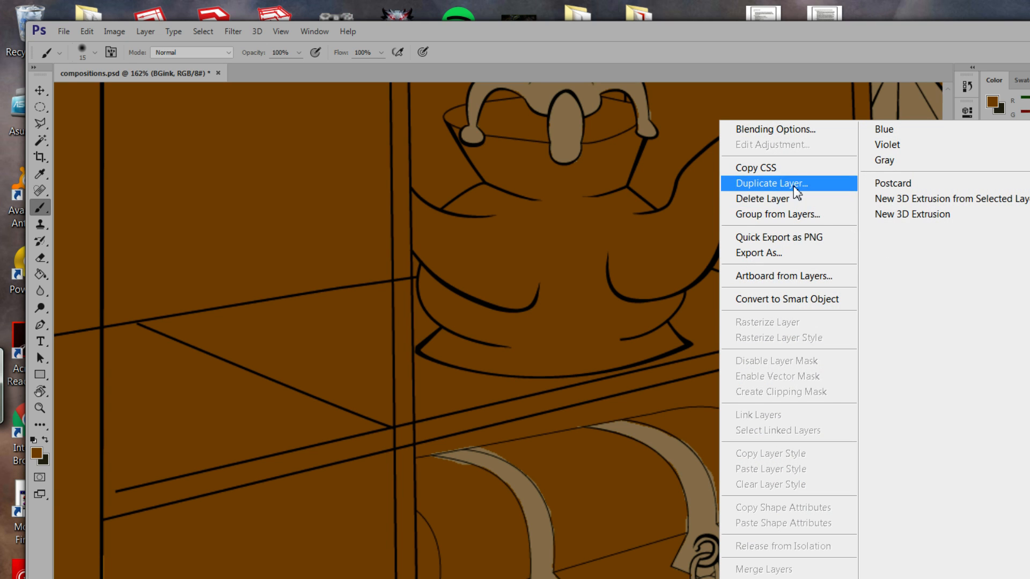
left_click(789, 183)
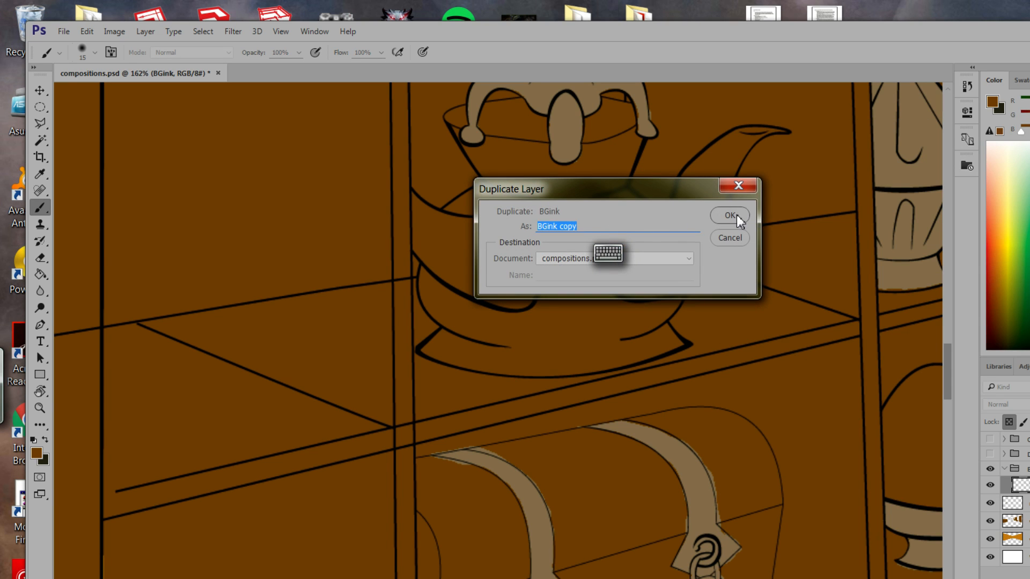
left_click(736, 217)
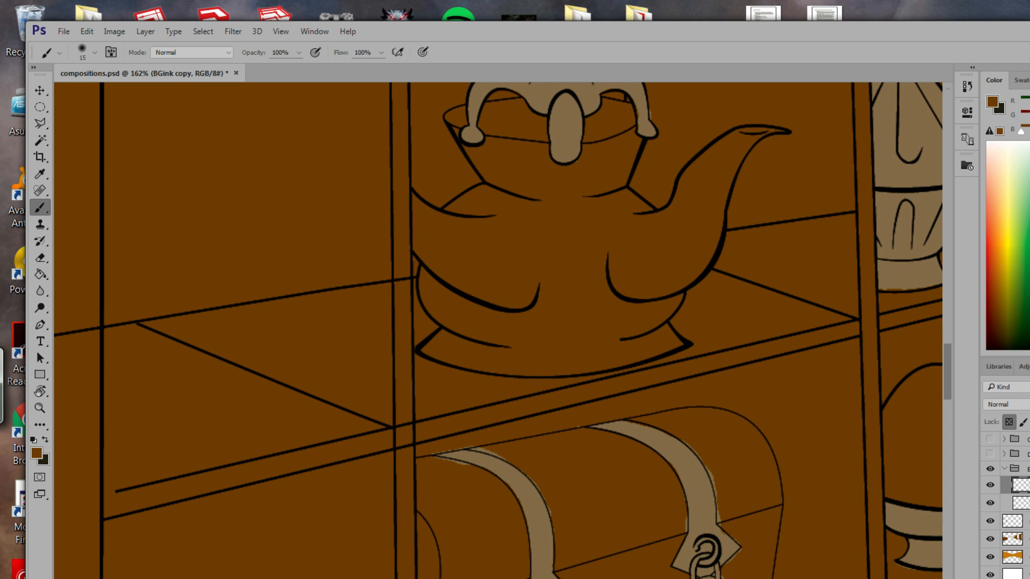
left_click(990, 503)
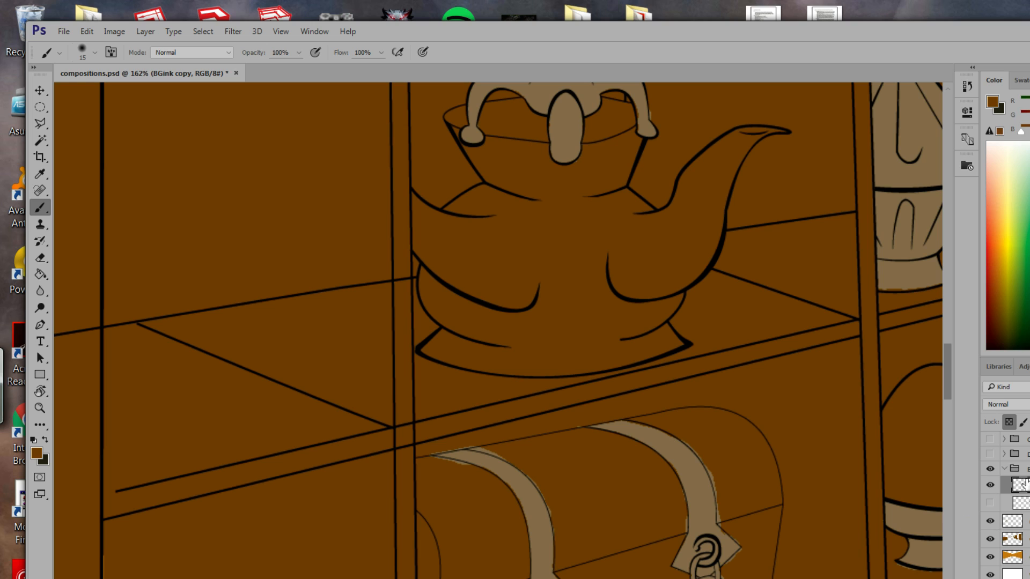
left_click_drag(1021, 485, 1021, 462)
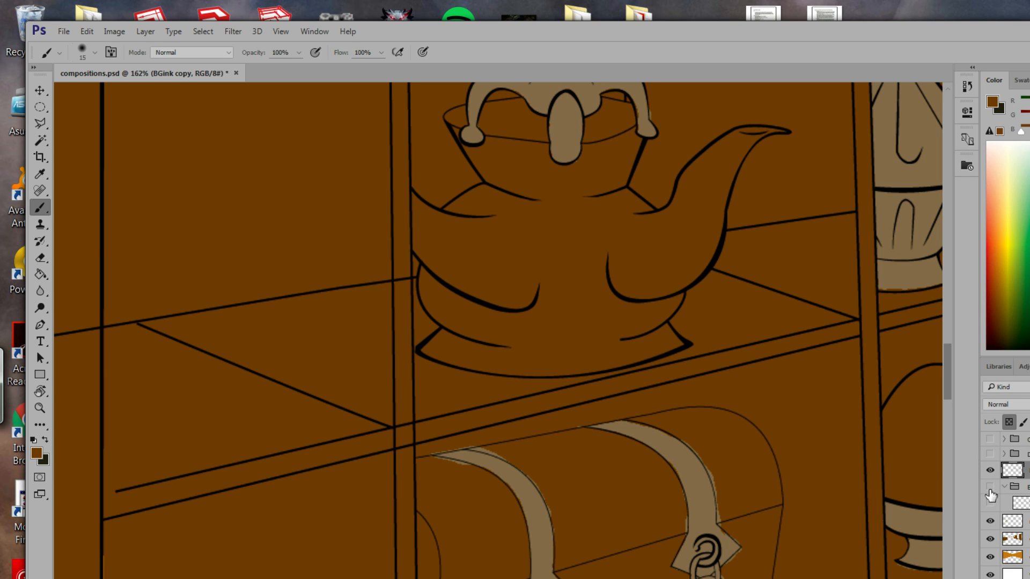
left_click(990, 489)
Confirm the BGink copy layer's style settings and zoom out to see the whole shelf and piano wall.
double_click(1026, 471)
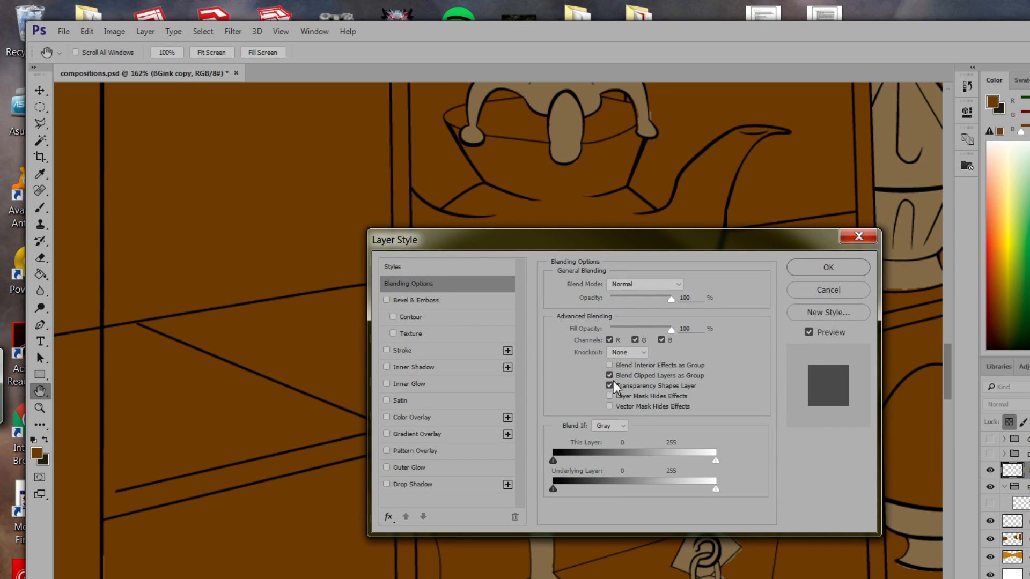
left_click(839, 271)
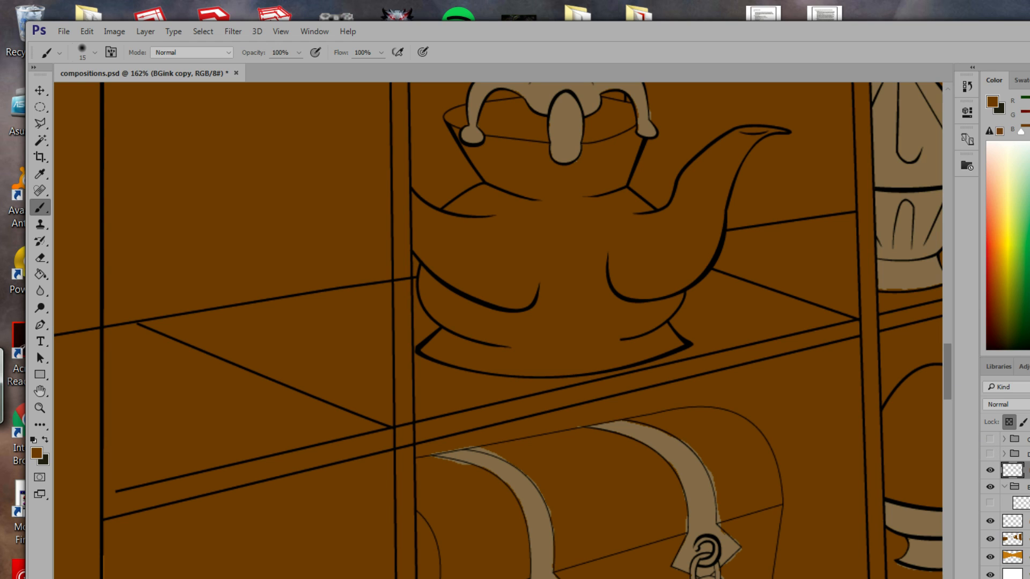
left_click(40, 408)
mouse_move(391, 437)
left_mouse_down()
mouse_move(337, 333)
mouse_move(316, 328)
left_mouse_up()
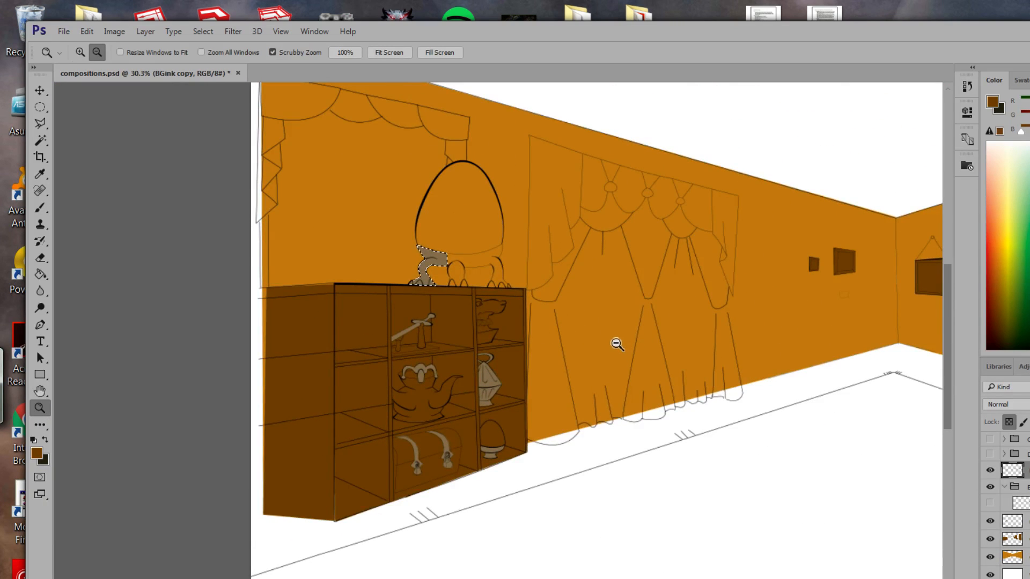
left_click_drag(598, 349, 378, 418)
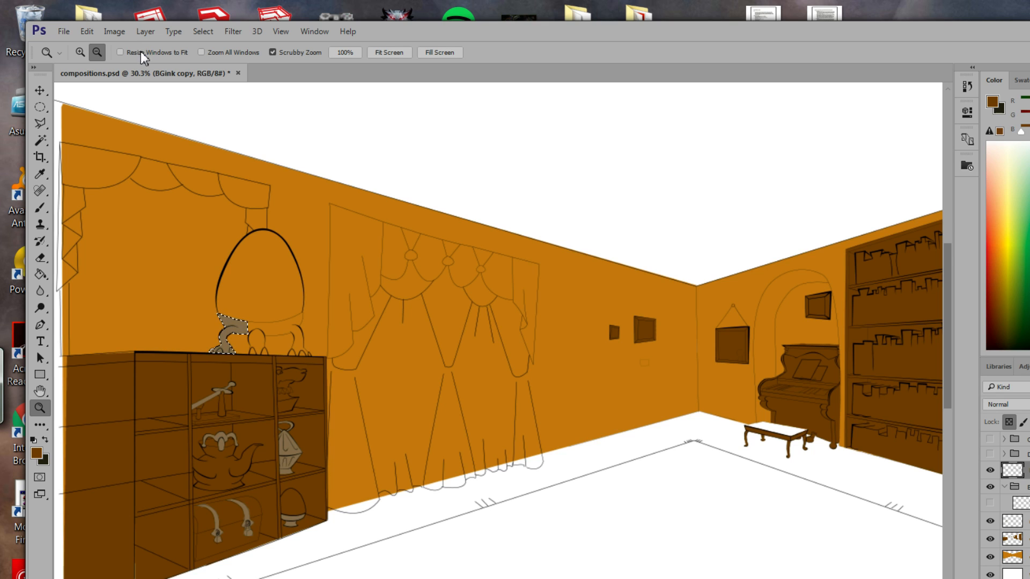
Deselect the leftover selection around the lamp base and shift the room view up and left.
left_click(203, 31)
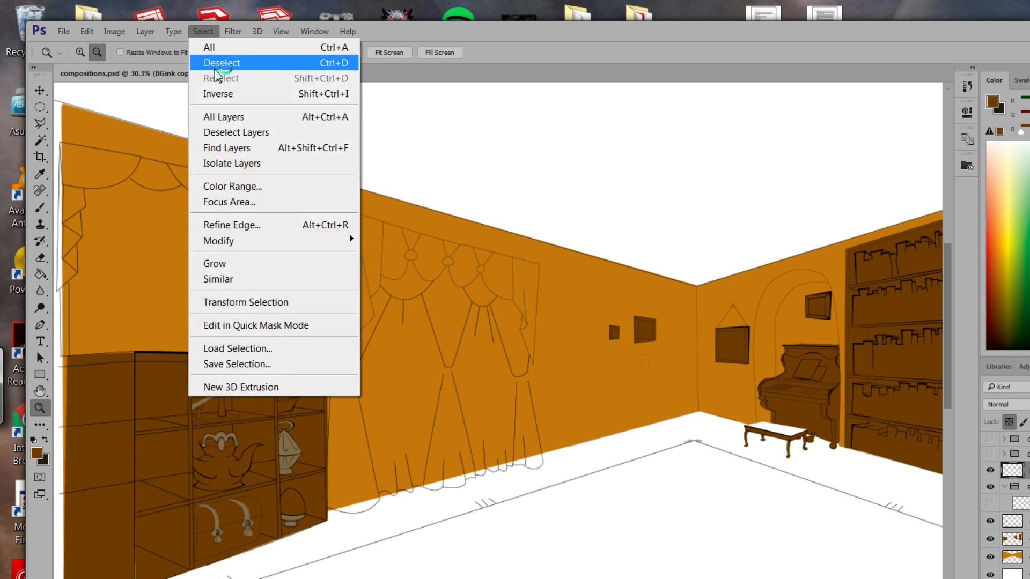
left_click(214, 63)
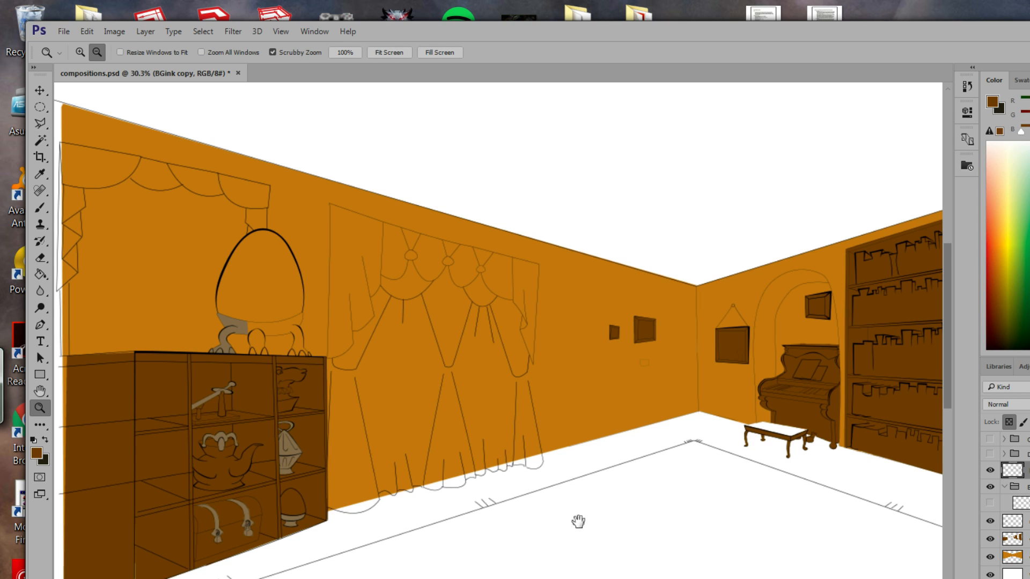
key("space")
left_click_drag(579, 522, 524, 459)
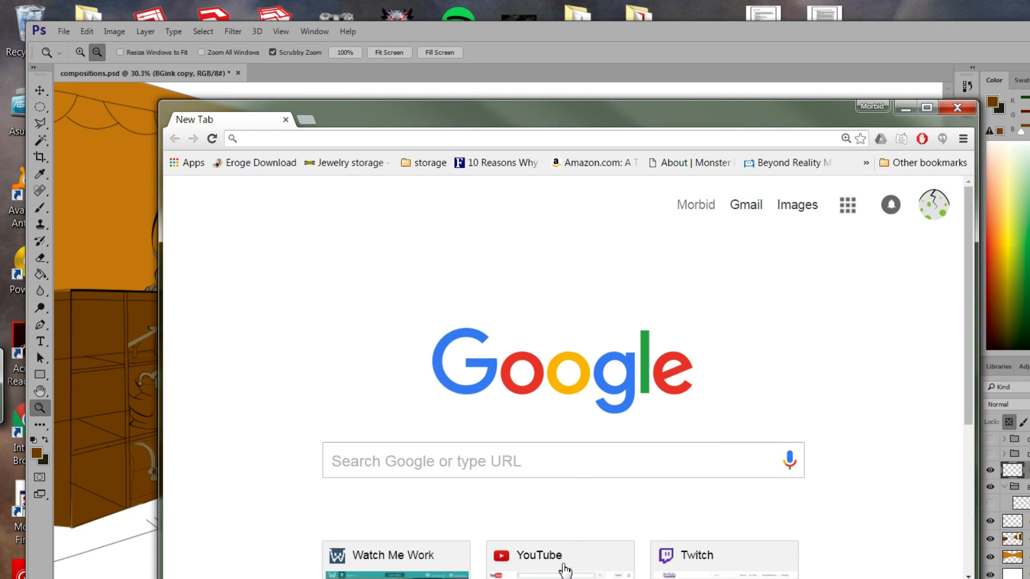
Search Google for 'photoshop cannot alter lineart'.
left_click(573, 460)
type("photo")
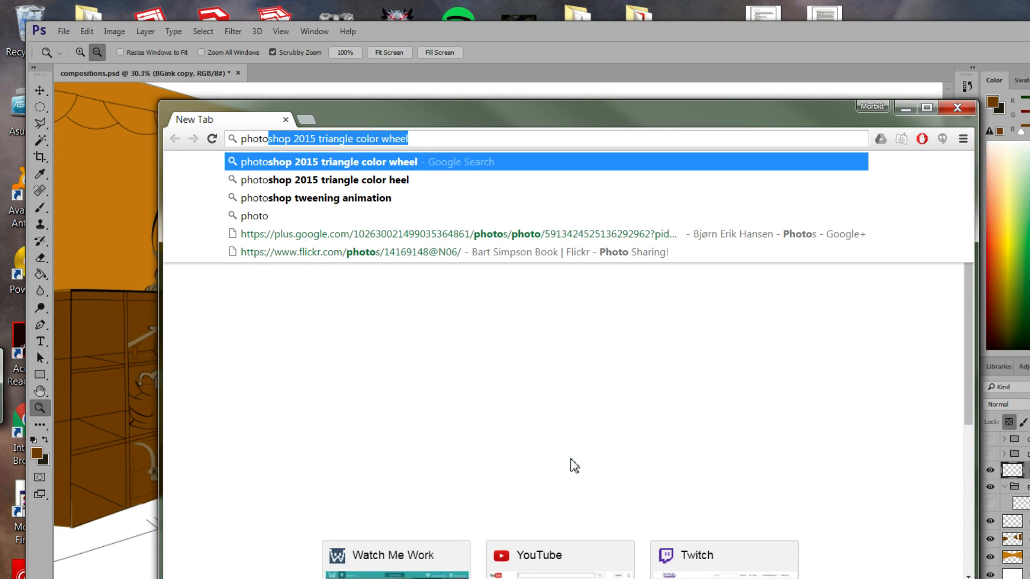
type("shop cann")
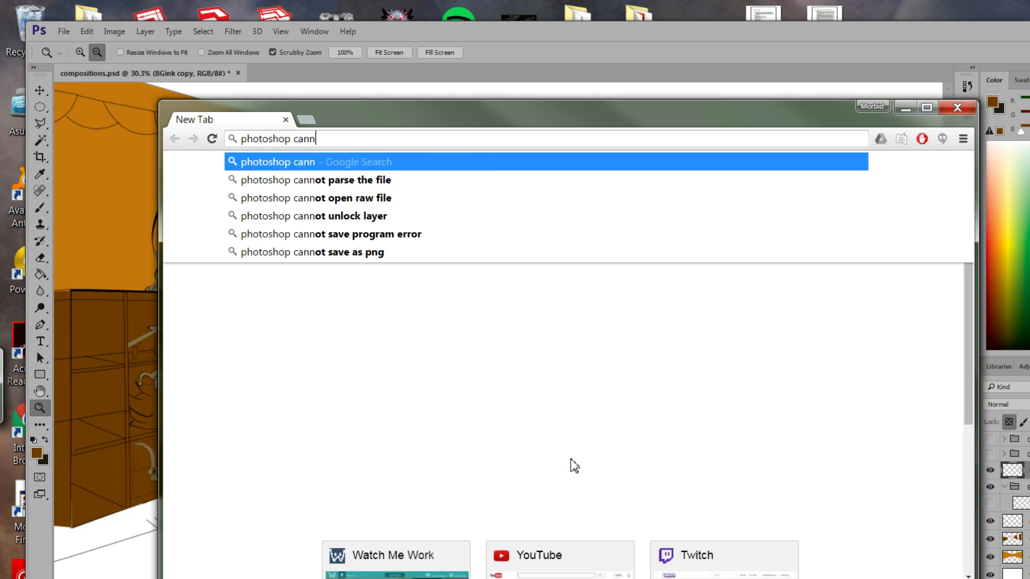
type("ot alter lineart")
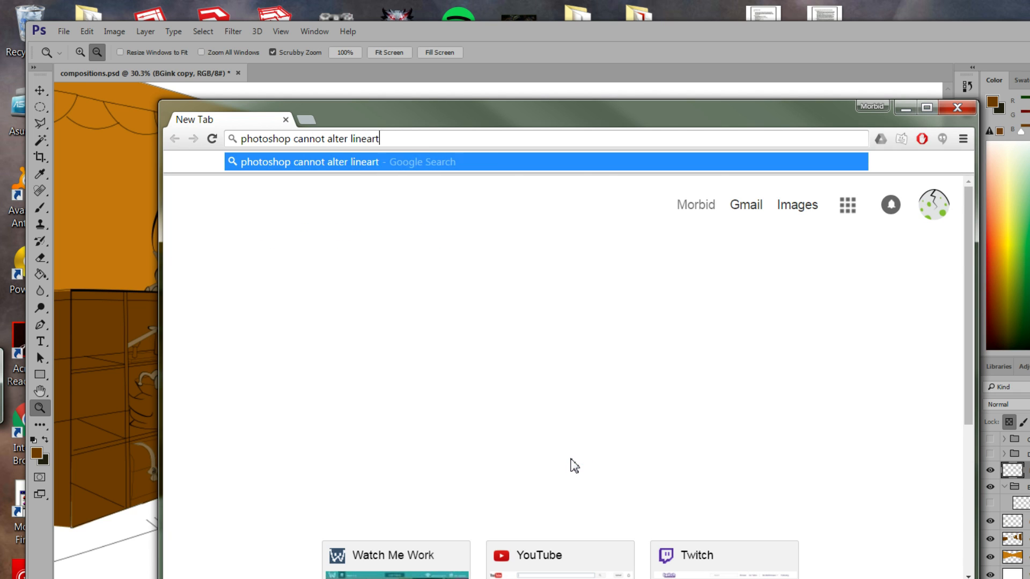
key("Return")
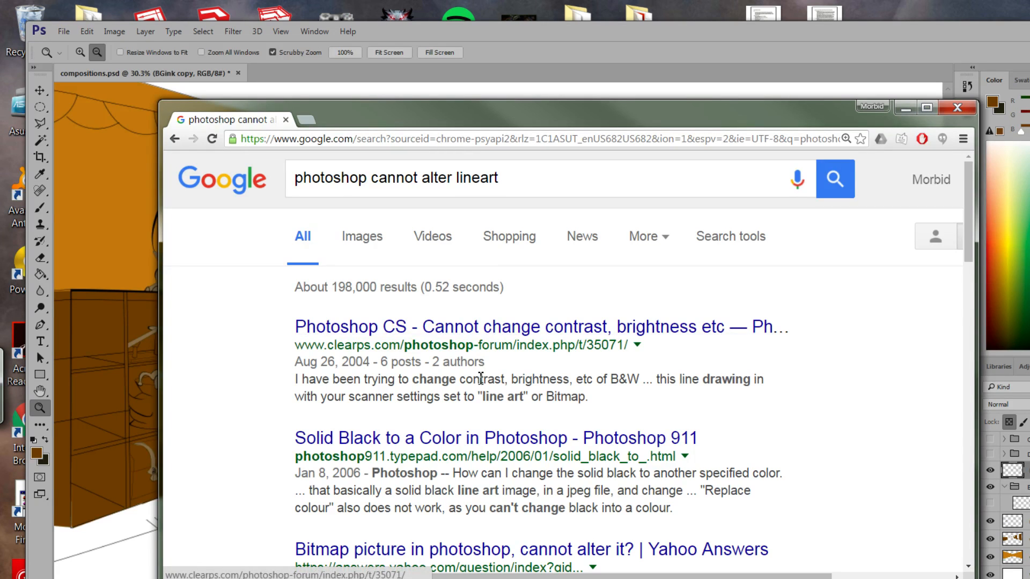
scroll(440, 375, "down", 3)
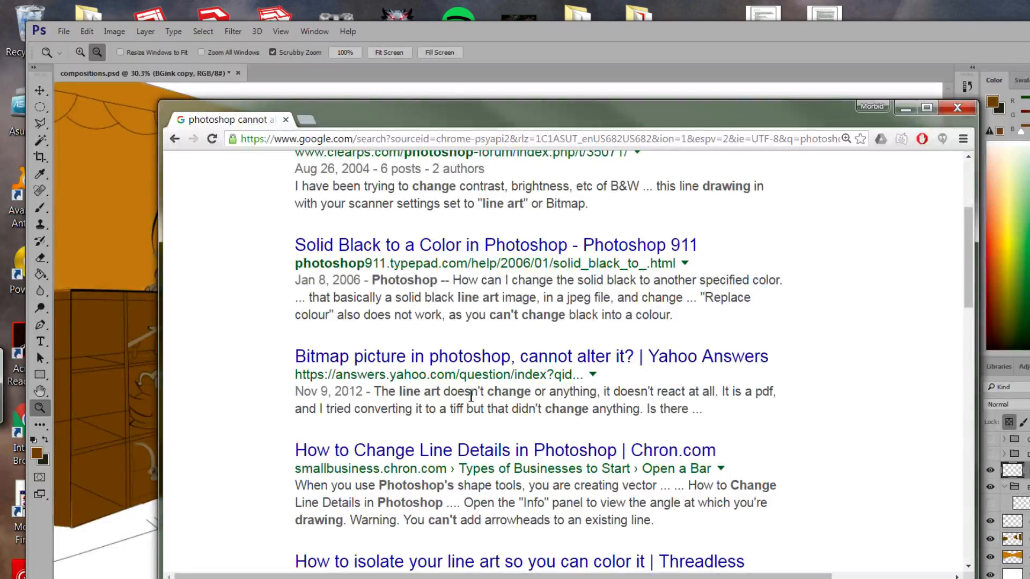
Read the Yahoo Answers thread on bitmap pictures, then minimize Chrome back to Photoshop.
left_click(547, 354)
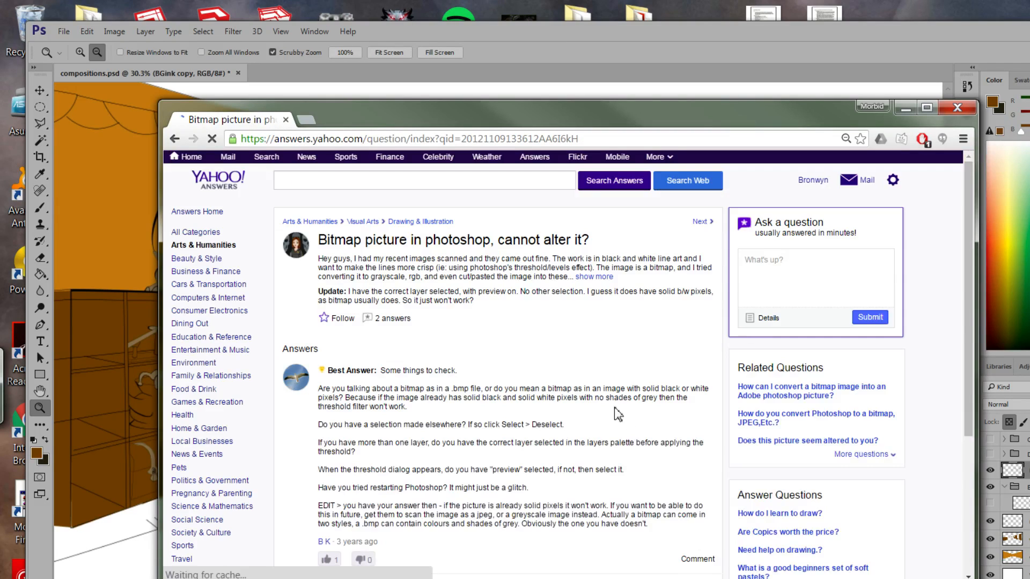
scroll(617, 414, "down", 2)
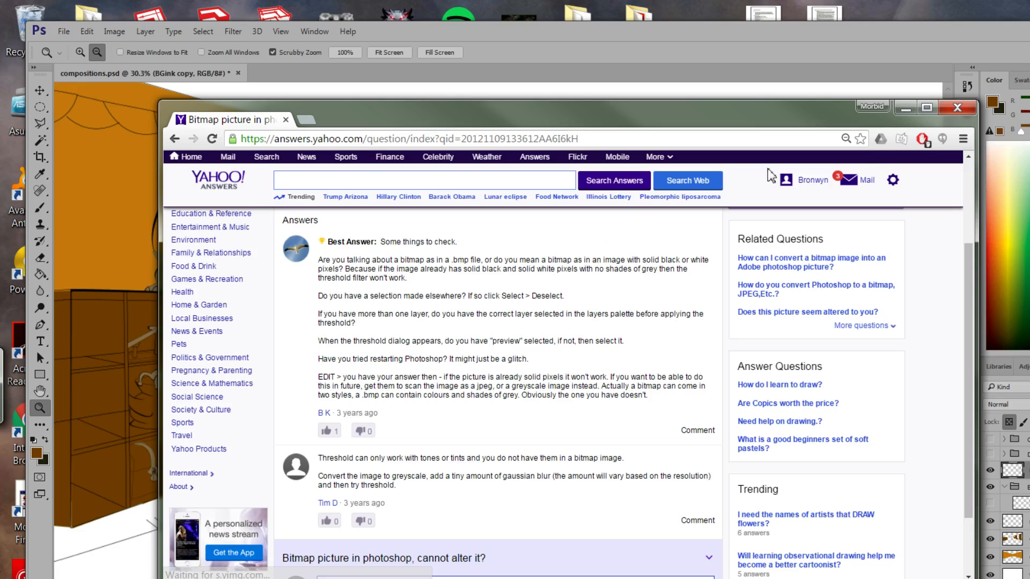
left_click(906, 107)
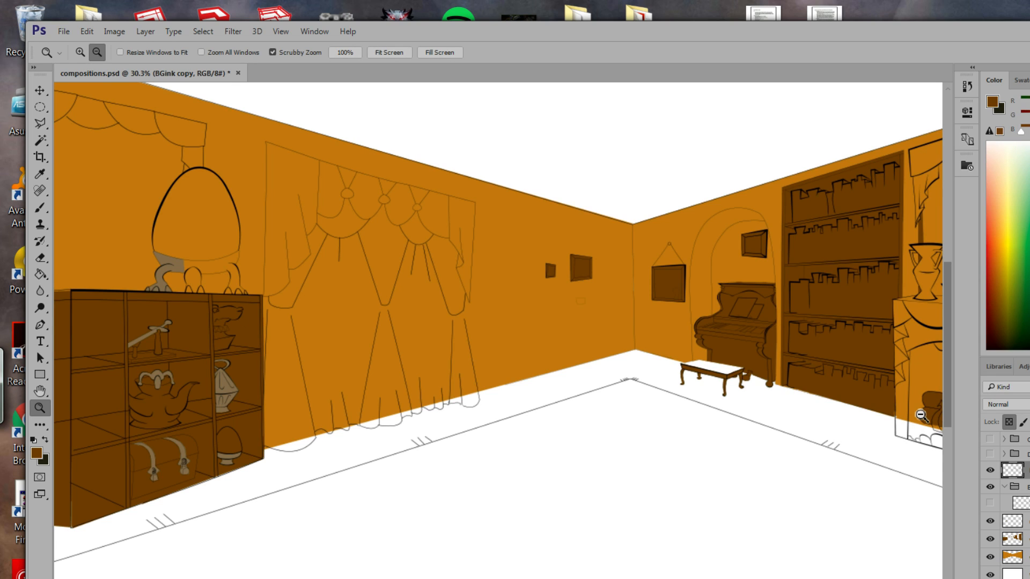
Delete the BGink copy layer and make the original BGink line art visible again.
left_click_drag(216, 338, 351, 324)
right_click(539, 342)
left_click(378, 370)
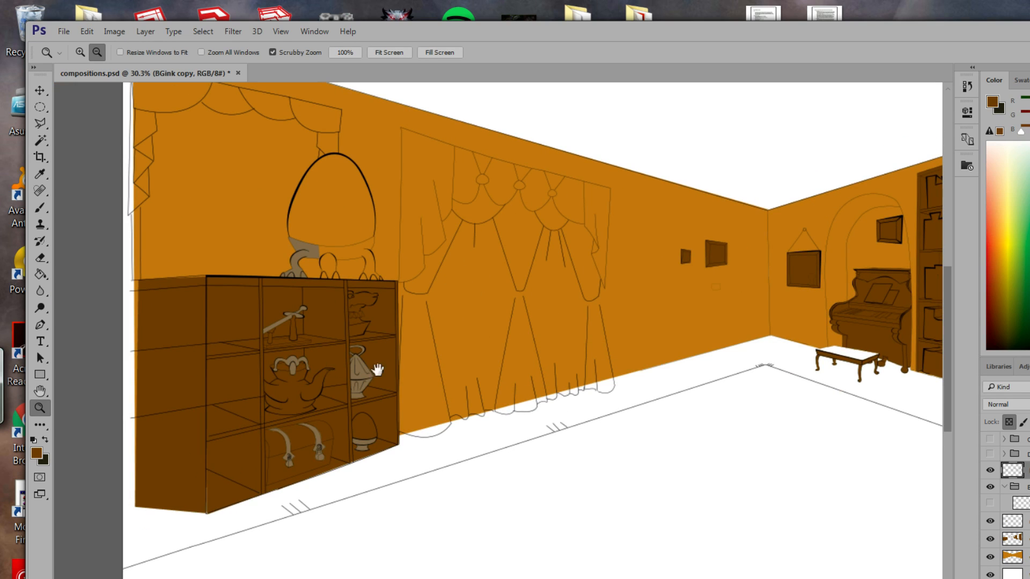
left_click_drag(357, 346, 480, 322)
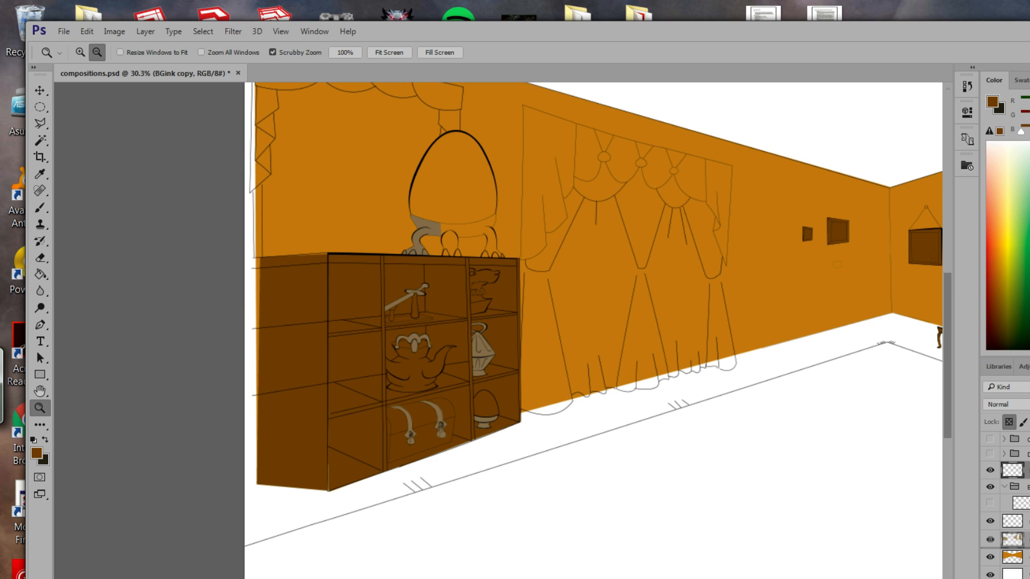
key("Delete")
left_click(1026, 485)
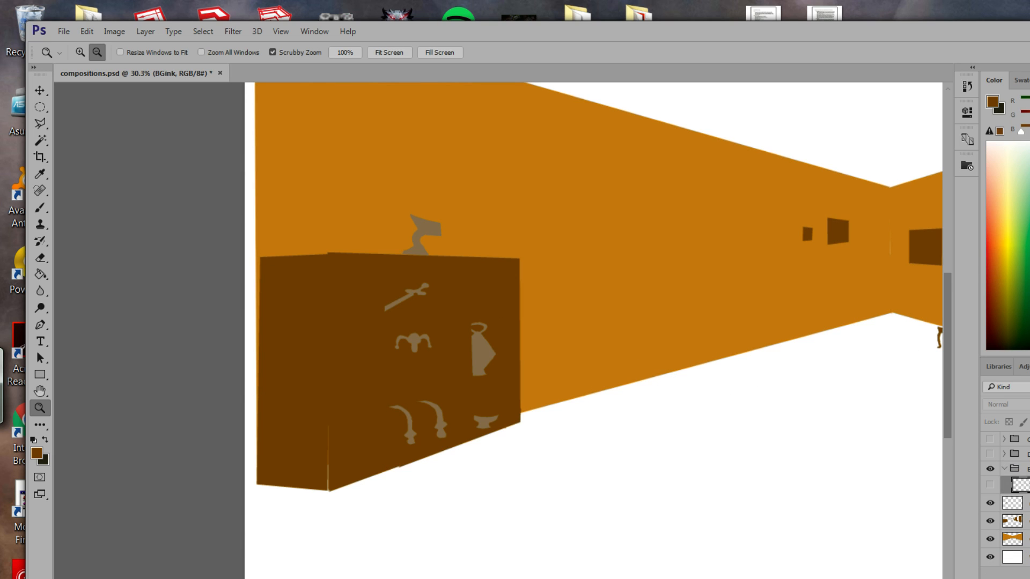
left_click(991, 485)
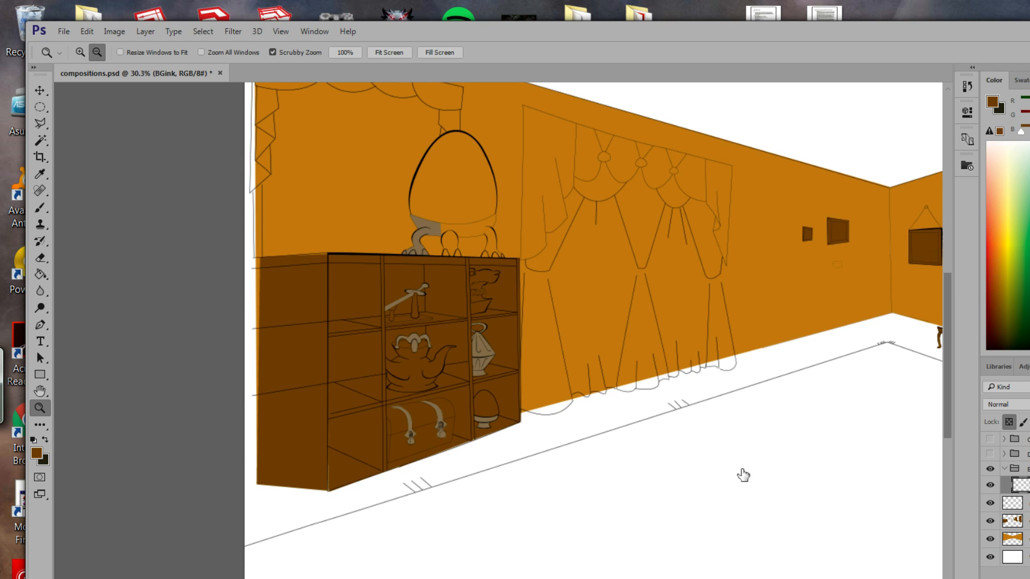
Zoom in on the cabinet shelves and pick the Eraser tool.
left_click_drag(538, 406, 660, 394)
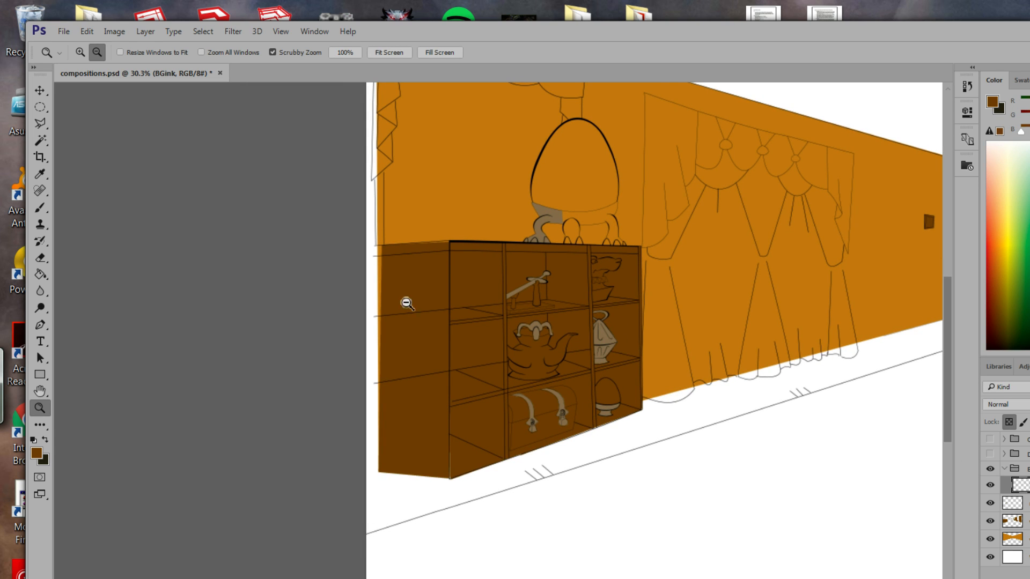
left_click_drag(473, 411, 513, 392)
left_click_drag(636, 304, 583, 434)
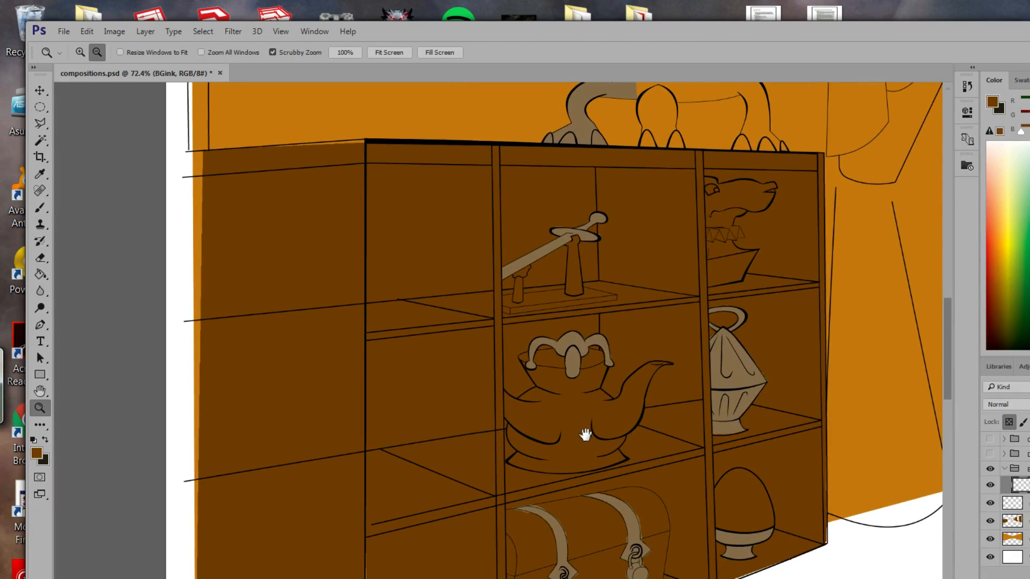
left_click(202, 34)
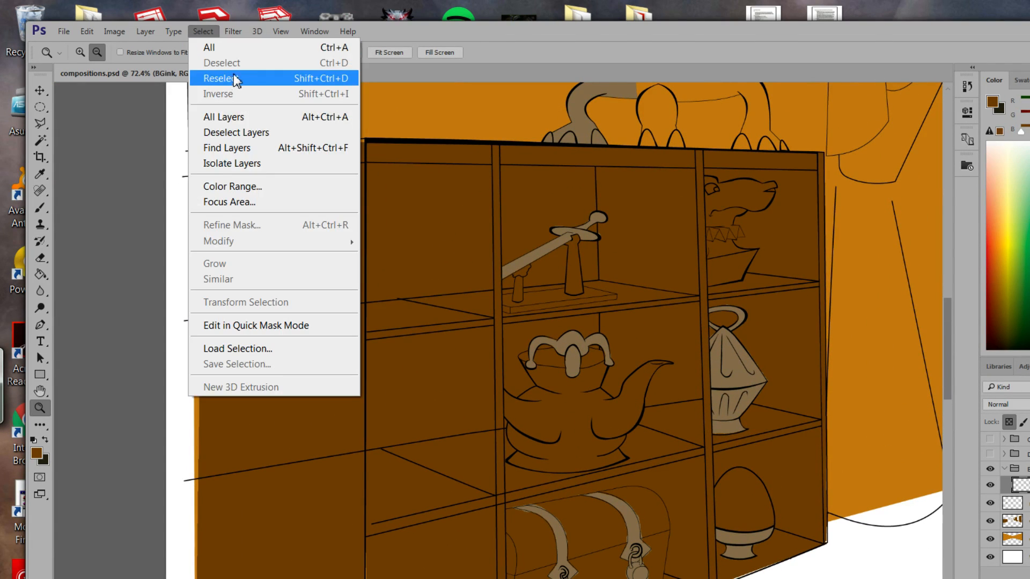
left_click(418, 37)
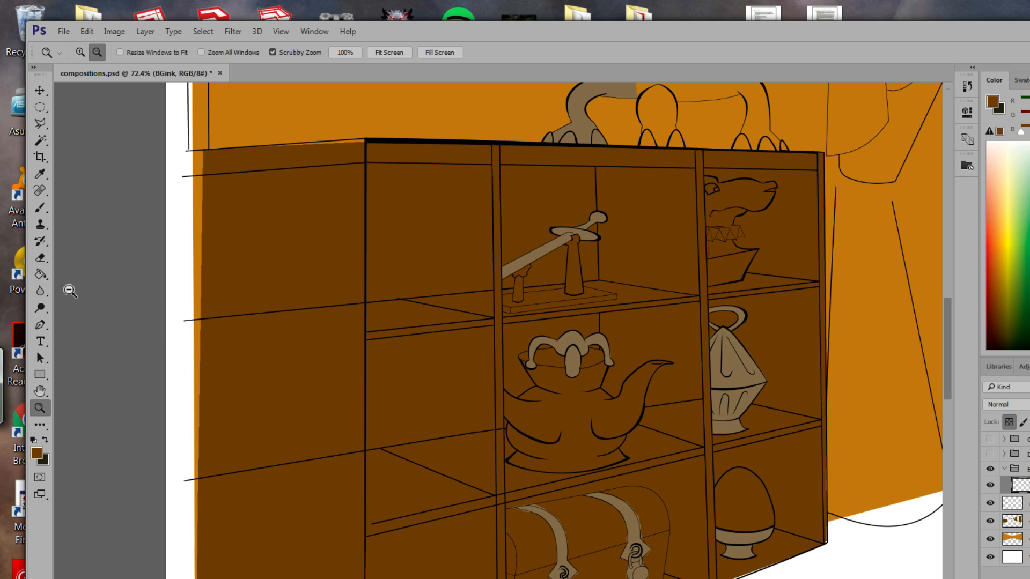
left_click(40, 258)
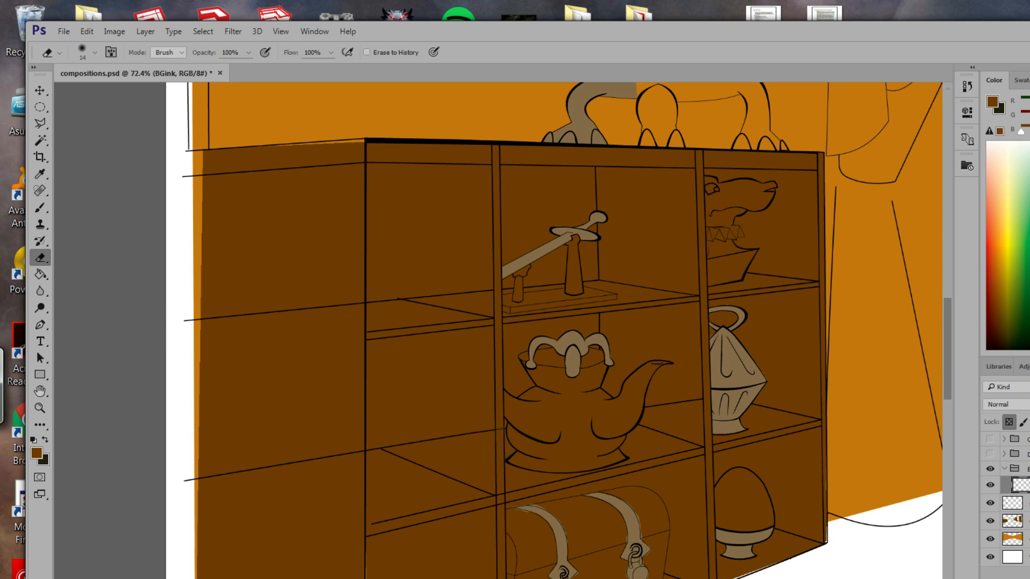
Set the eraser tip to full hardness.
left_click_drag(554, 476, 575, 397)
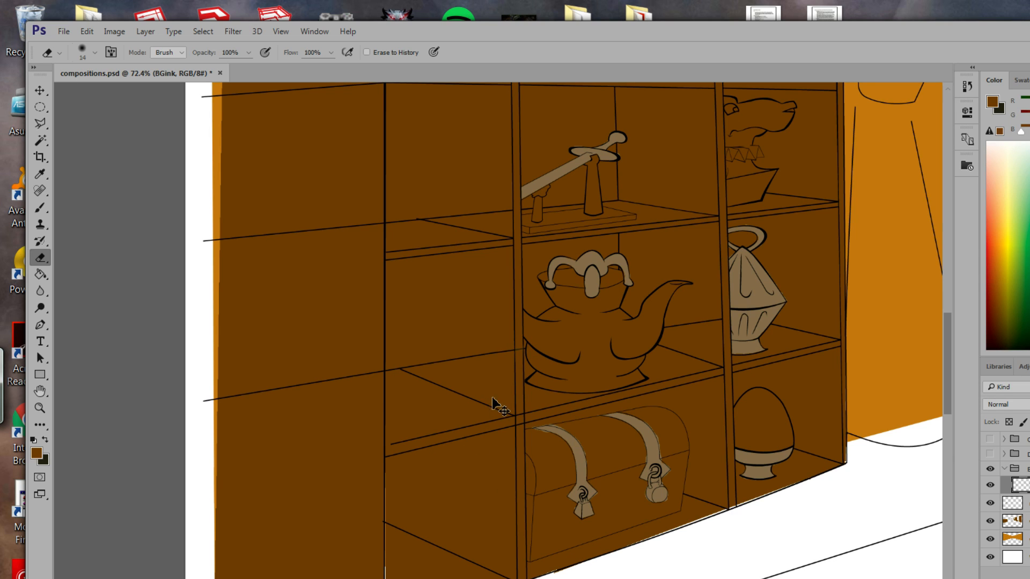
left_click(95, 52)
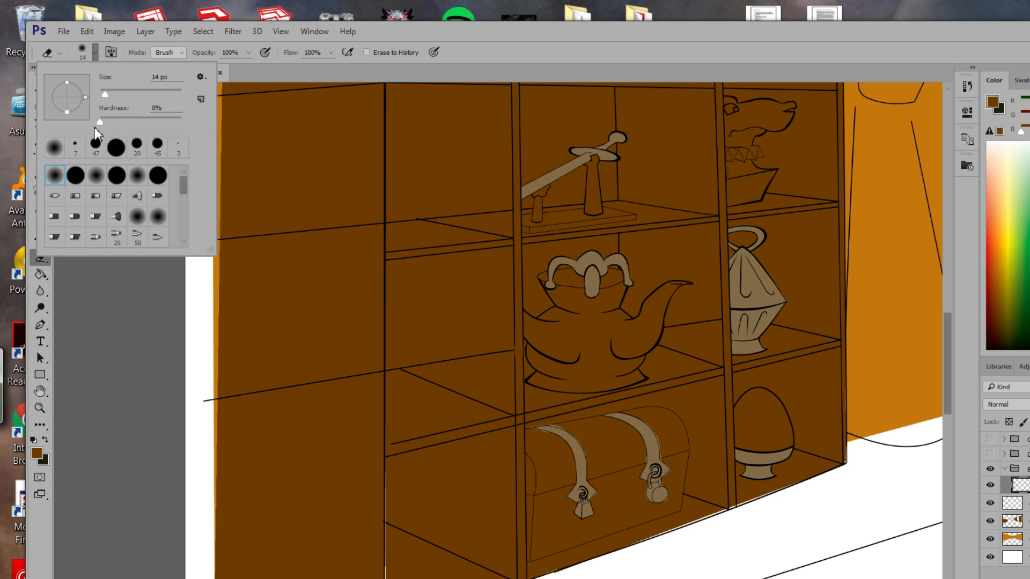
left_click_drag(102, 122, 265, 135)
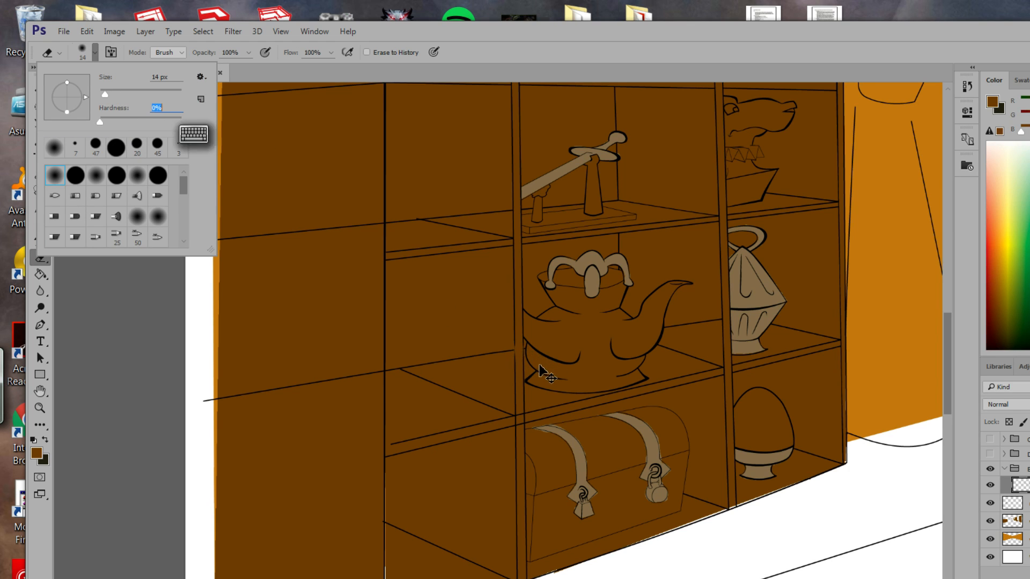
left_click(660, 61)
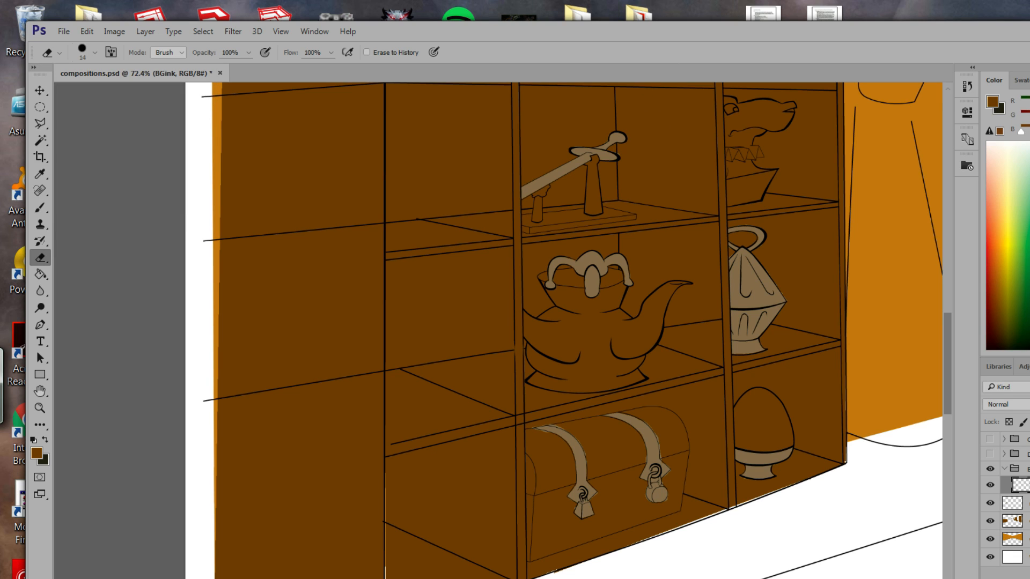
Lock the layer's transparent pixels, then duplicate and delete the BGink copy layer again.
key("slash")
key("ctrl+j")
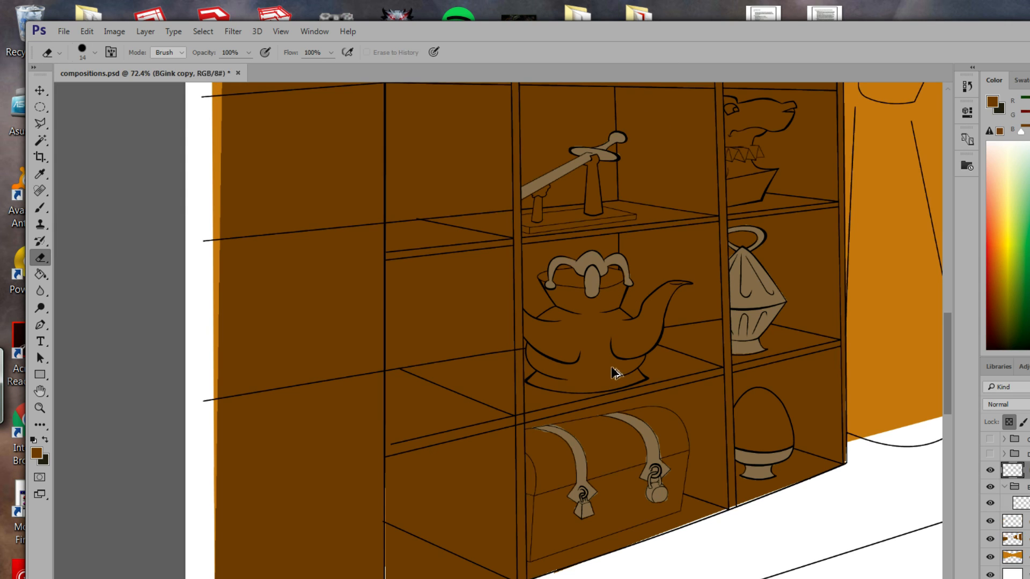
left_click_drag(586, 377, 617, 349)
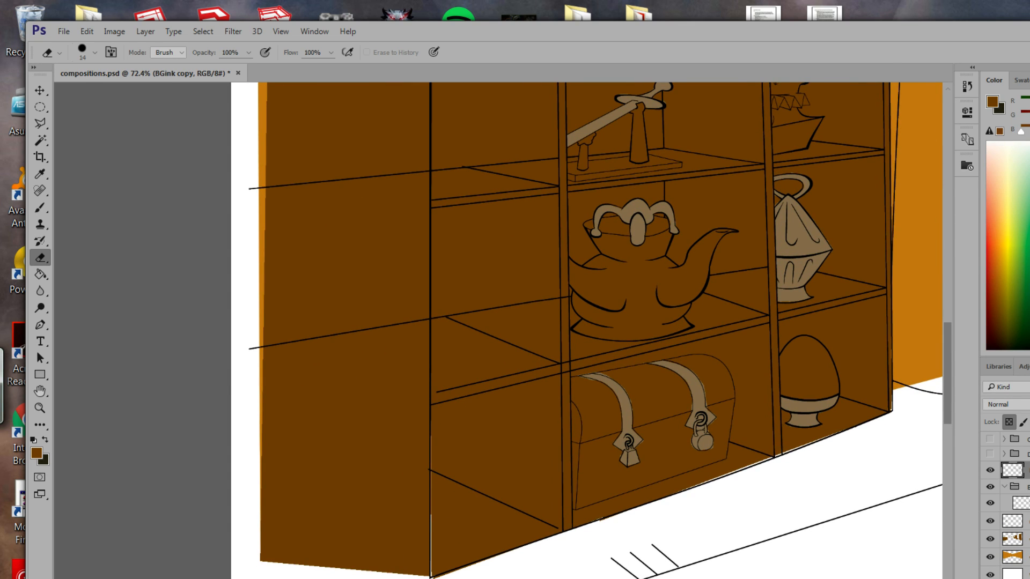
left_click(1028, 577)
left_click(566, 266)
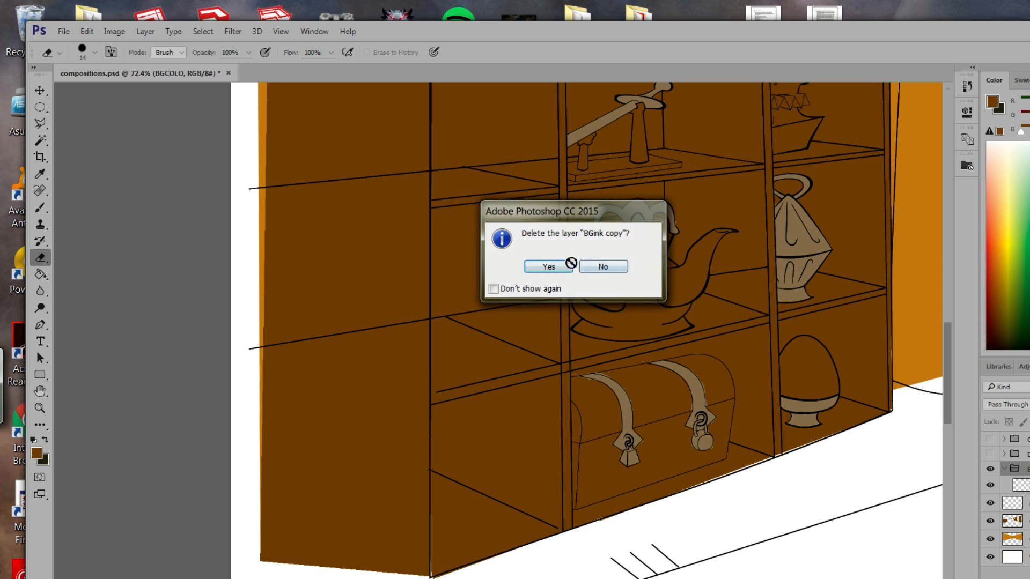
Zoom in on the shelf junction below the teapot.
left_click_drag(556, 386, 586, 341)
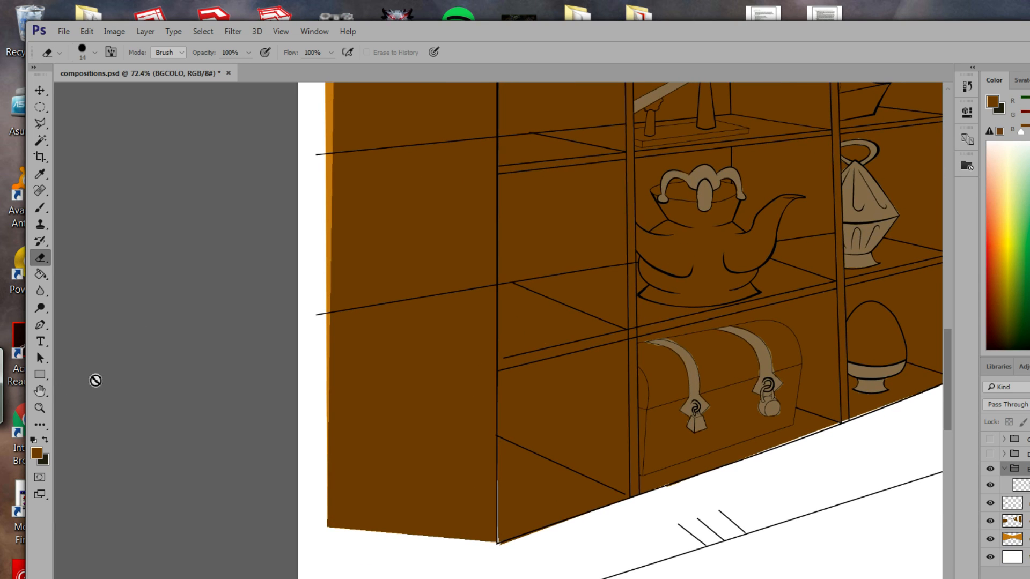
left_click(40, 408)
left_click_drag(649, 290, 683, 373)
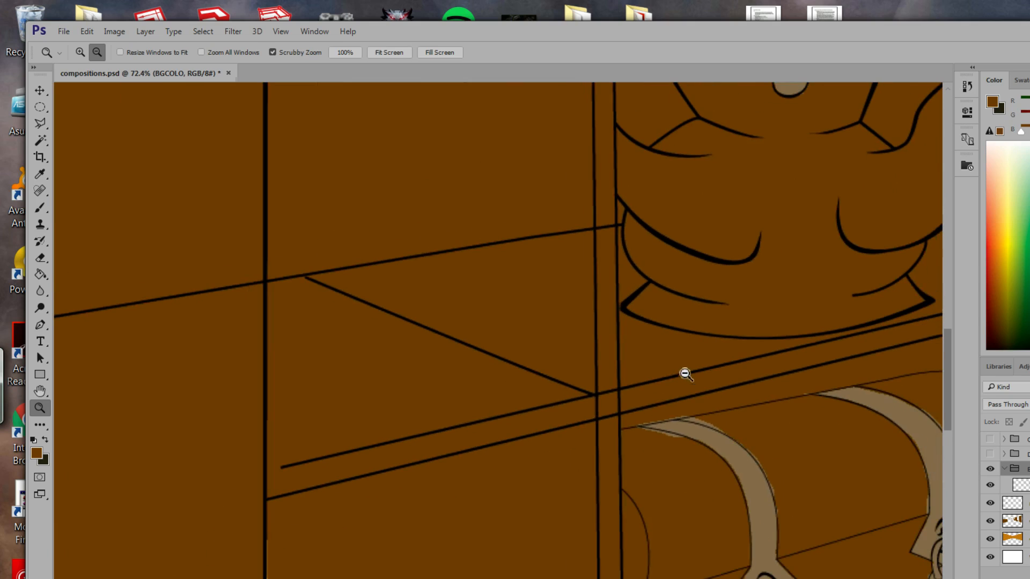
On the BGink layer, erase the short diagonal line between the verticals.
left_click(39, 207)
left_click(39, 258)
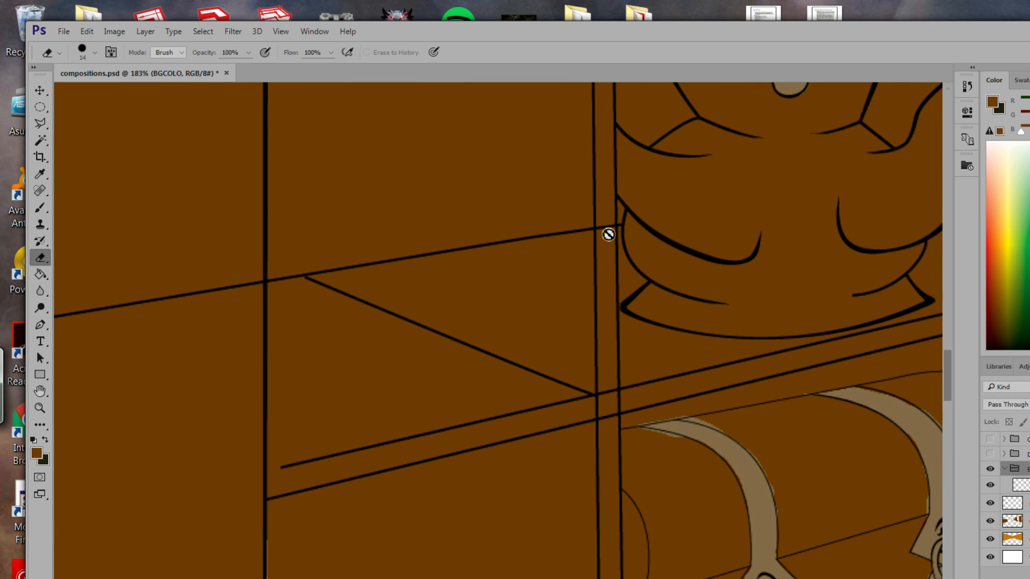
left_click(1023, 485)
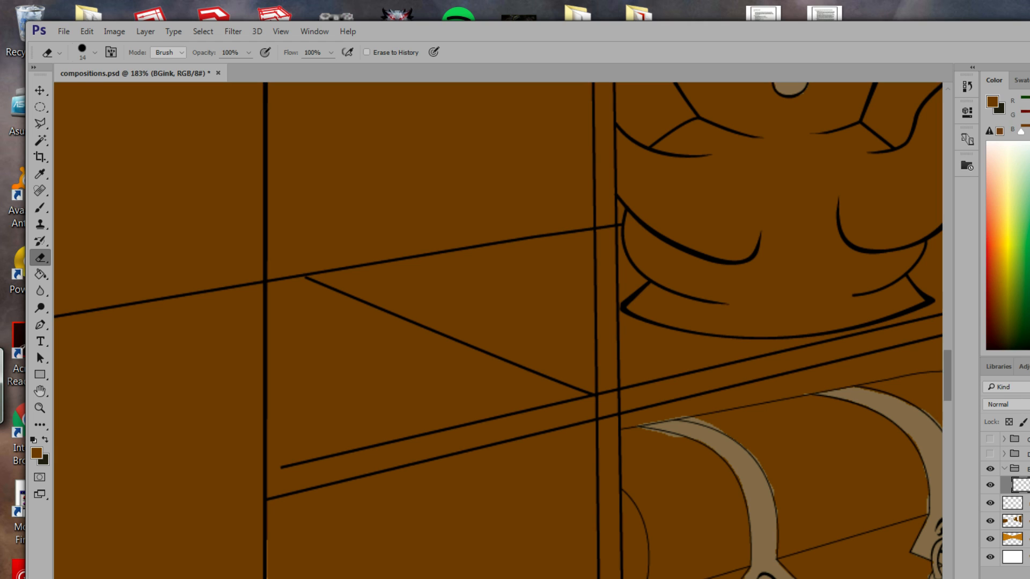
left_click_drag(607, 227, 610, 230)
Shrink the eraser to 7 px and trim the line overshoots at the post junction.
left_click(92, 53)
left_click_drag(108, 93, 103, 92)
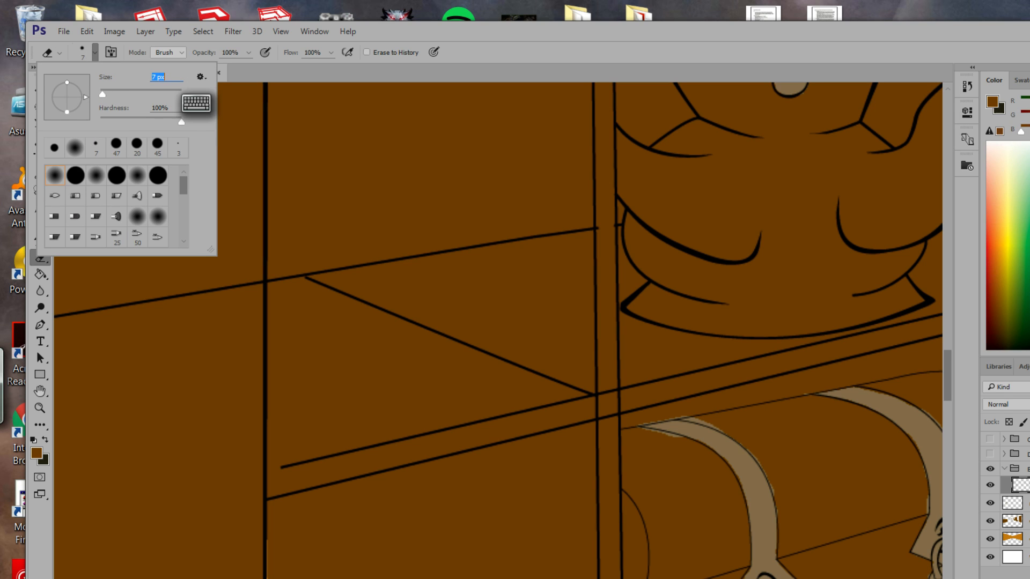
left_click(608, 239)
left_click_drag(607, 237, 619, 234)
left_click_drag(603, 394, 614, 406)
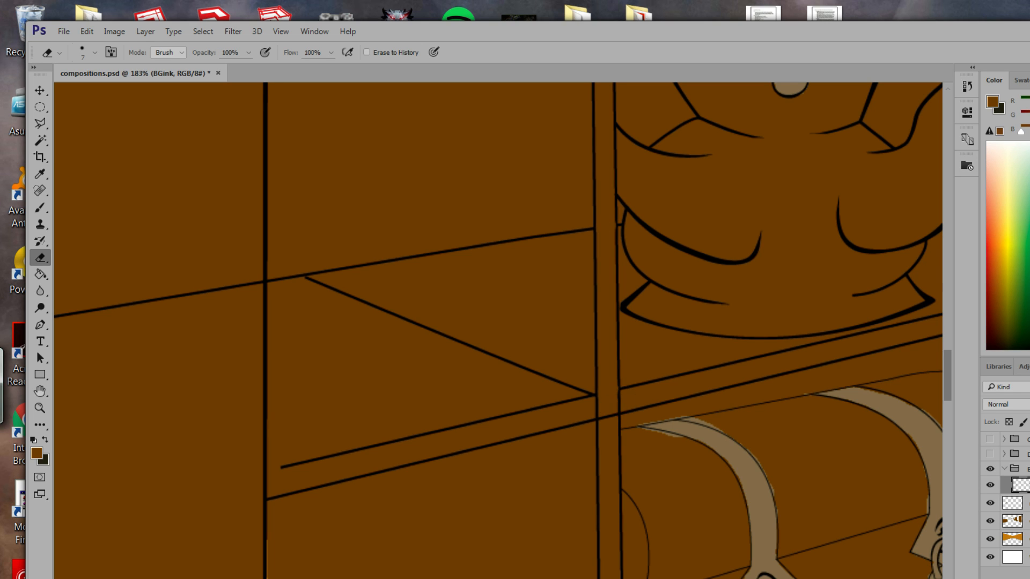
scroll(614, 361, "down", 3)
mouse_move(614, 333)
left_mouse_down()
mouse_move(625, 332)
mouse_move(582, 368)
left_mouse_up()
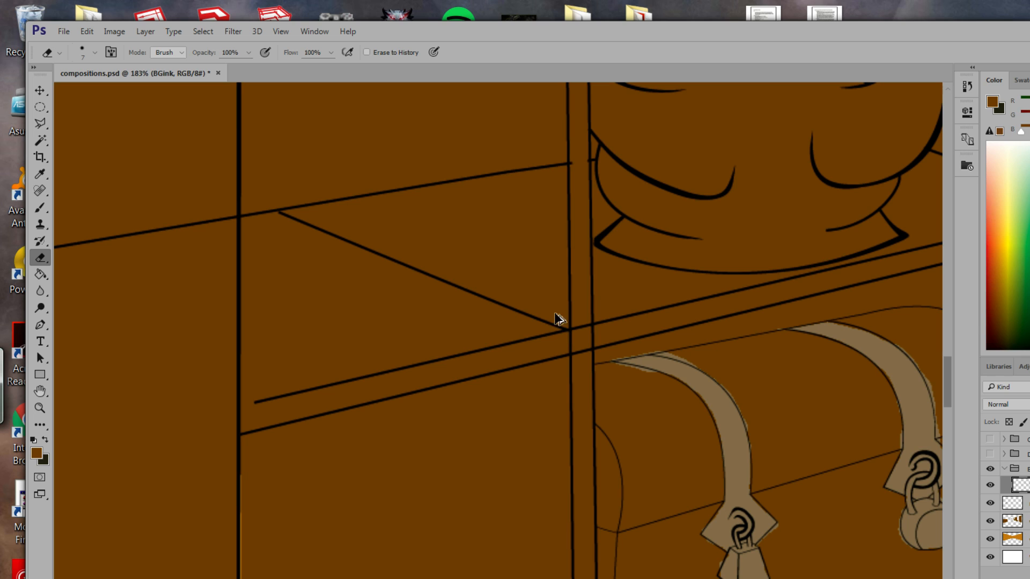
Draw a trial polygonal selection beside the post top, then deselect it.
left_click(40, 123)
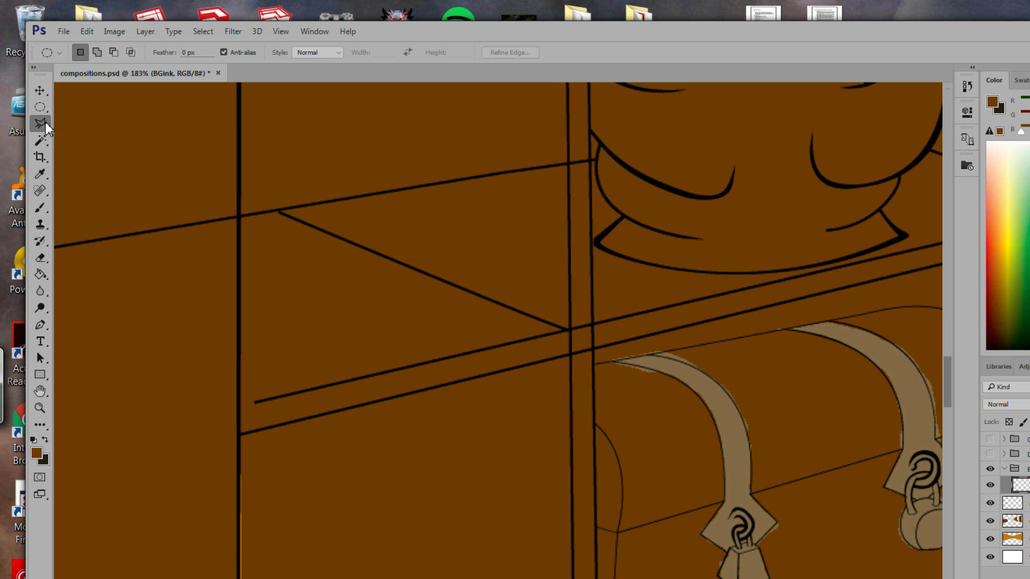
left_click(589, 158)
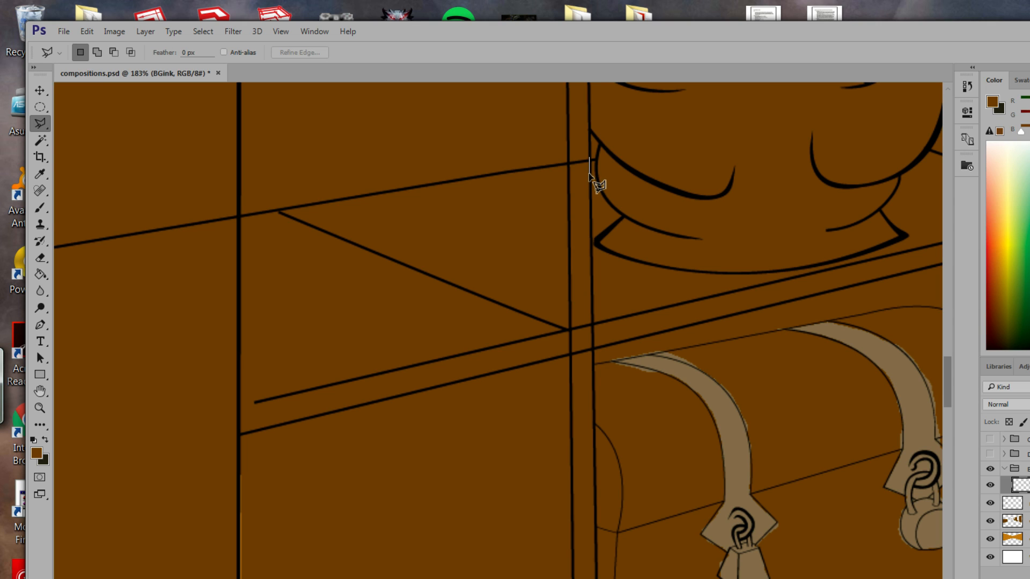
left_click(585, 174)
left_click(570, 172)
left_click(571, 146)
left_click(588, 158)
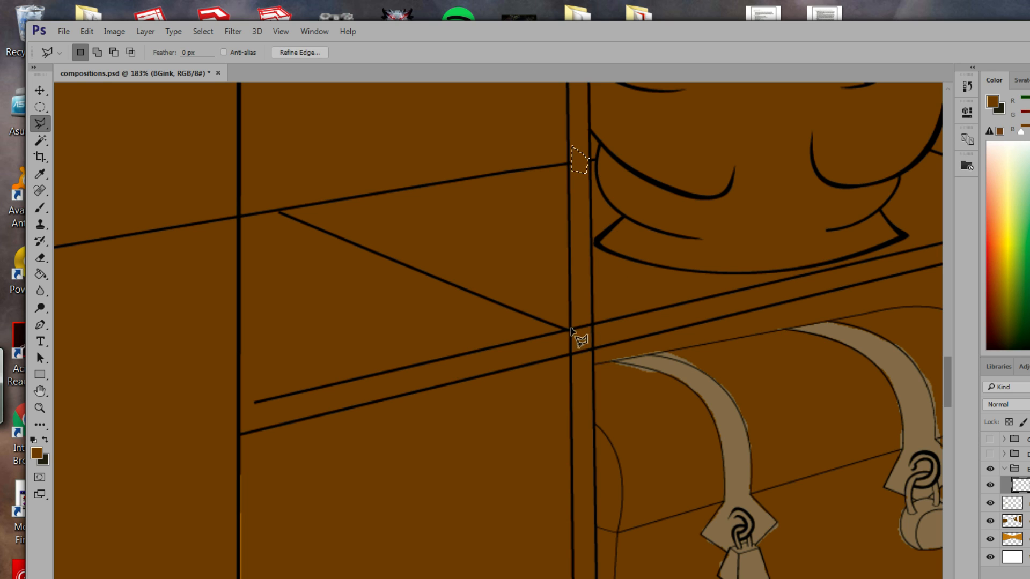
key("ctrl+d")
Start a second outline beside the post, pan to the teapot, and drop the selection.
left_click(591, 359)
left_click(591, 319)
mouse_move(567, 182)
left_mouse_down()
mouse_move(495, 276)
mouse_move(425, 395)
mouse_move(271, 172)
left_mouse_up()
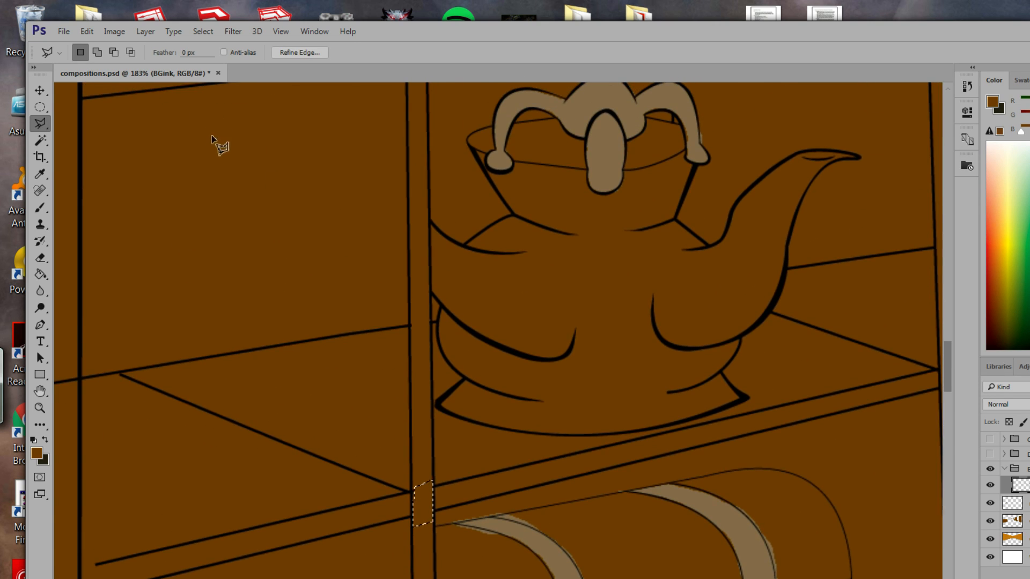
key("ctrl+d")
key("b")
Pan toward the orange wall and zoom to frame the creature's legs.
left_click_drag(634, 390, 582, 260)
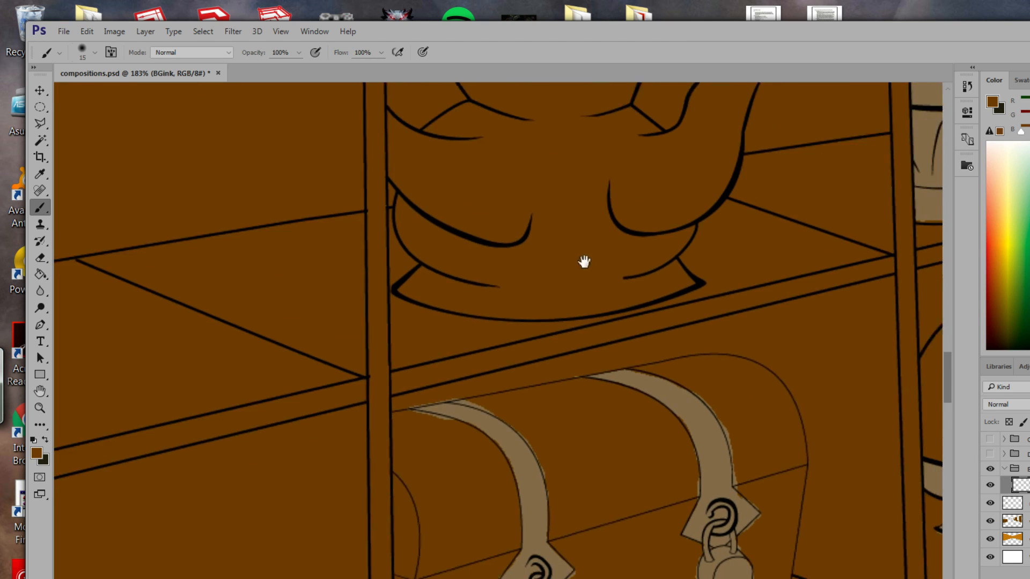
left_click_drag(623, 317, 520, 306)
left_click_drag(636, 361, 556, 434)
left_click_drag(638, 341, 595, 387)
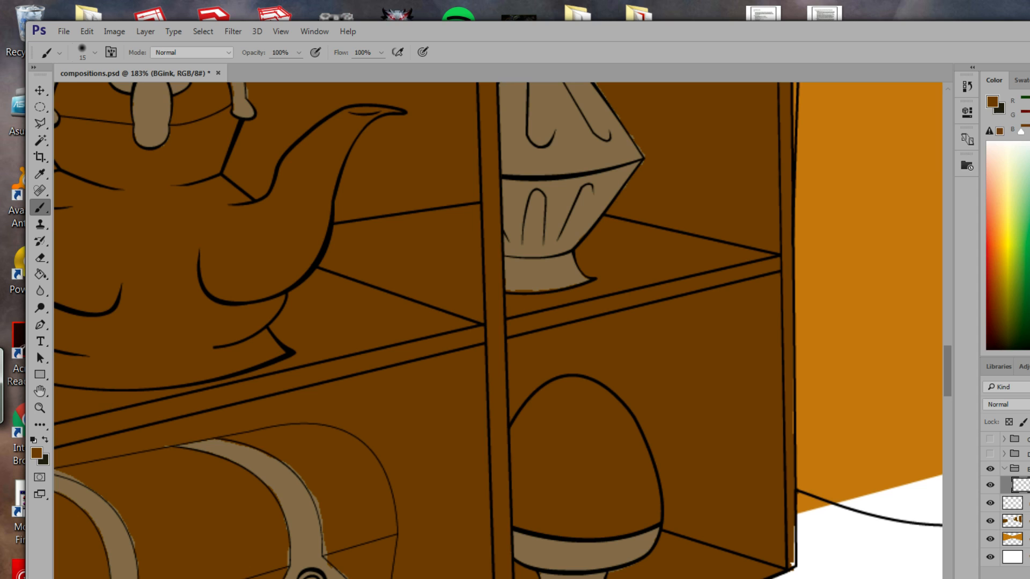
left_click(40, 408)
mouse_move(468, 427)
left_mouse_down()
mouse_move(416, 269)
mouse_move(550, 326)
mouse_move(502, 267)
mouse_move(555, 271)
mouse_move(602, 386)
mouse_move(536, 290)
mouse_move(622, 349)
left_mouse_up()
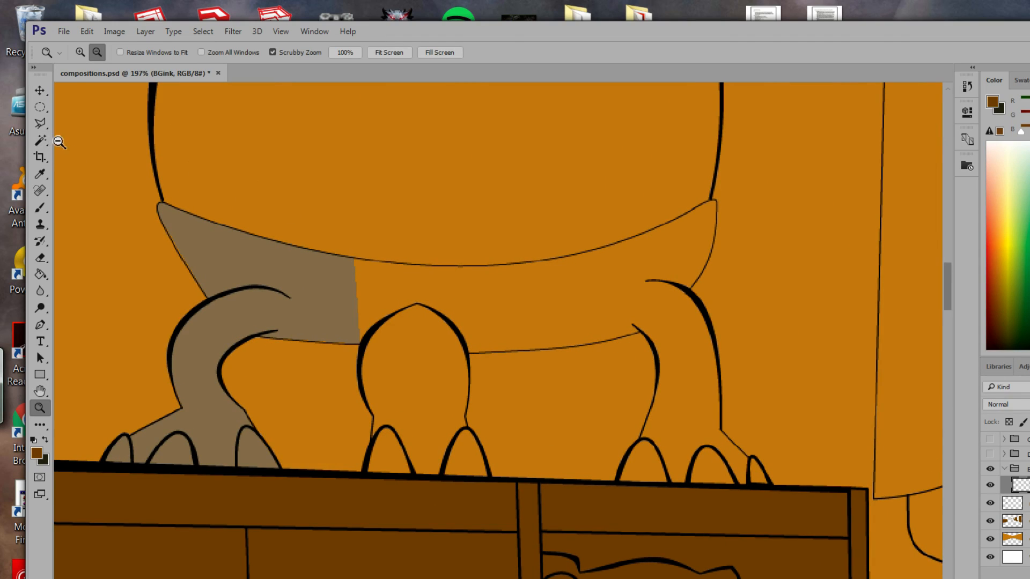
On the metal layer, lasso the creature's middle leg and toe area along the shelf.
left_click_drag(41, 124, 81, 123)
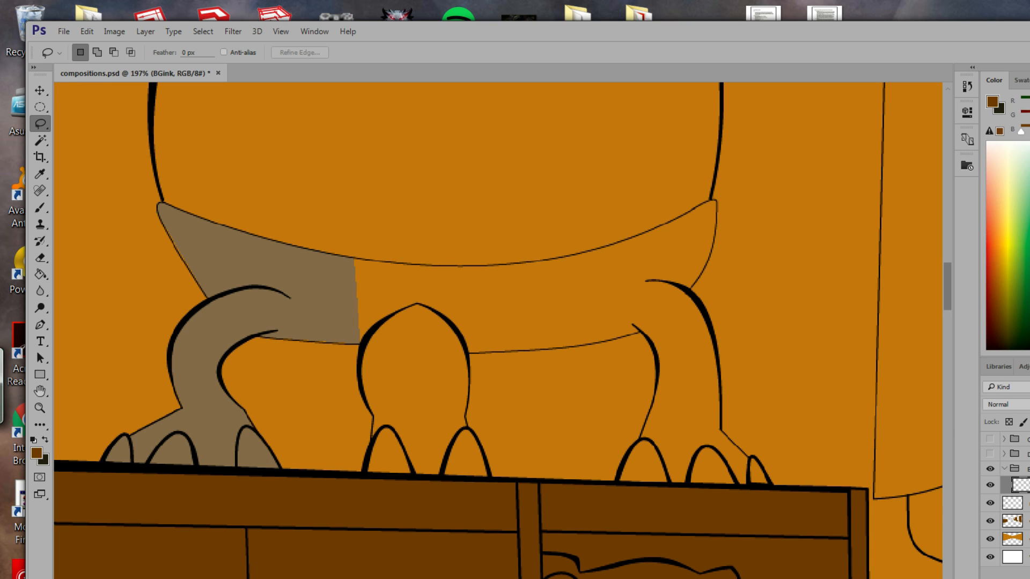
left_click(1025, 503)
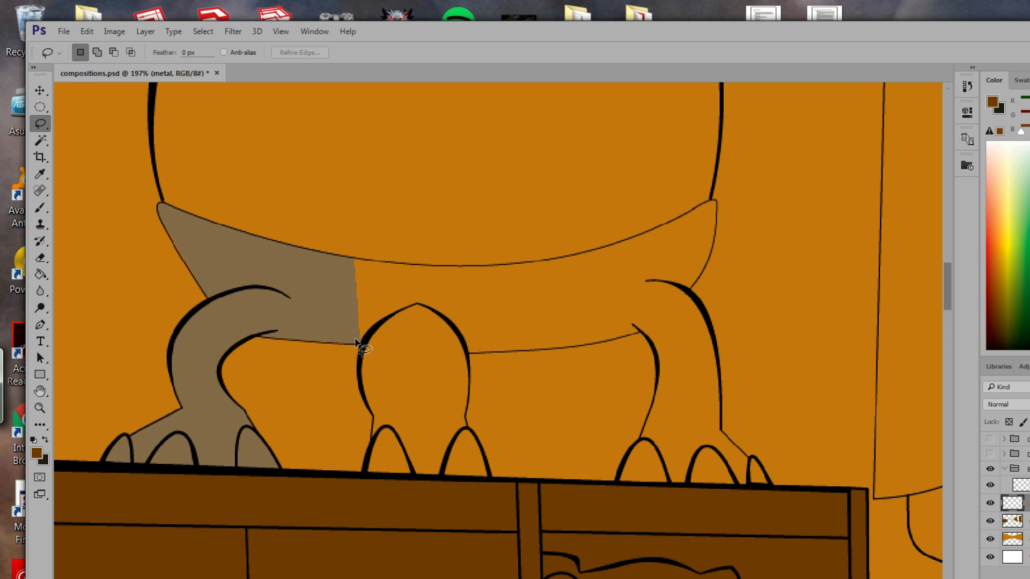
mouse_move(416, 307)
left_mouse_down()
mouse_move(362, 342)
mouse_move(360, 383)
mouse_move(379, 418)
mouse_move(433, 397)
mouse_move(469, 365)
mouse_move(463, 338)
mouse_move(416, 306)
left_mouse_up()
key("shift")
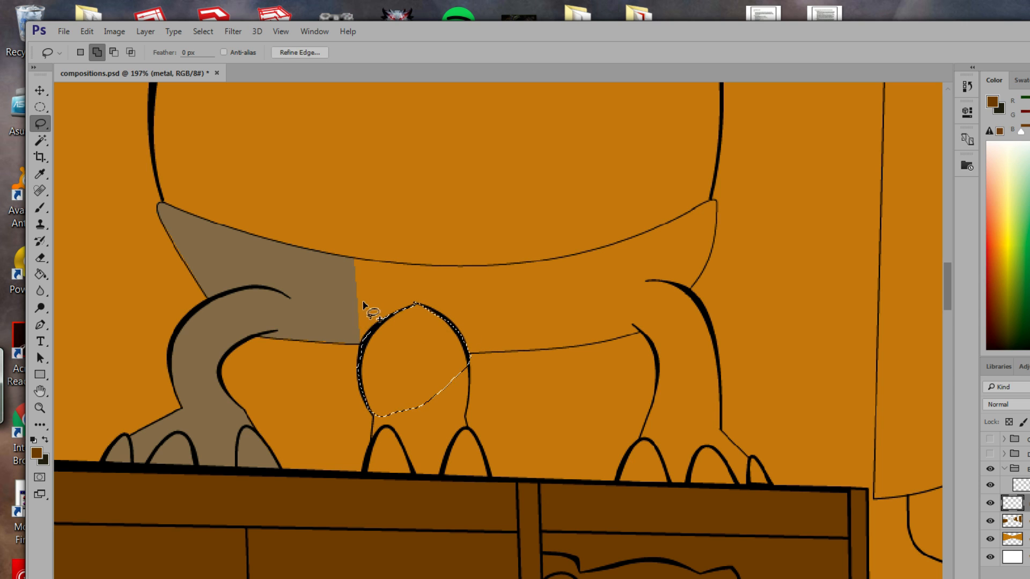
mouse_move(358, 342)
left_mouse_down()
mouse_move(348, 259)
mouse_move(449, 270)
mouse_move(472, 332)
mouse_move(460, 355)
mouse_move(364, 345)
left_mouse_up()
mouse_move(376, 417)
left_mouse_down()
mouse_move(364, 466)
mouse_move(376, 476)
mouse_move(493, 478)
mouse_move(463, 424)
mouse_move(464, 354)
left_mouse_up()
key("alt")
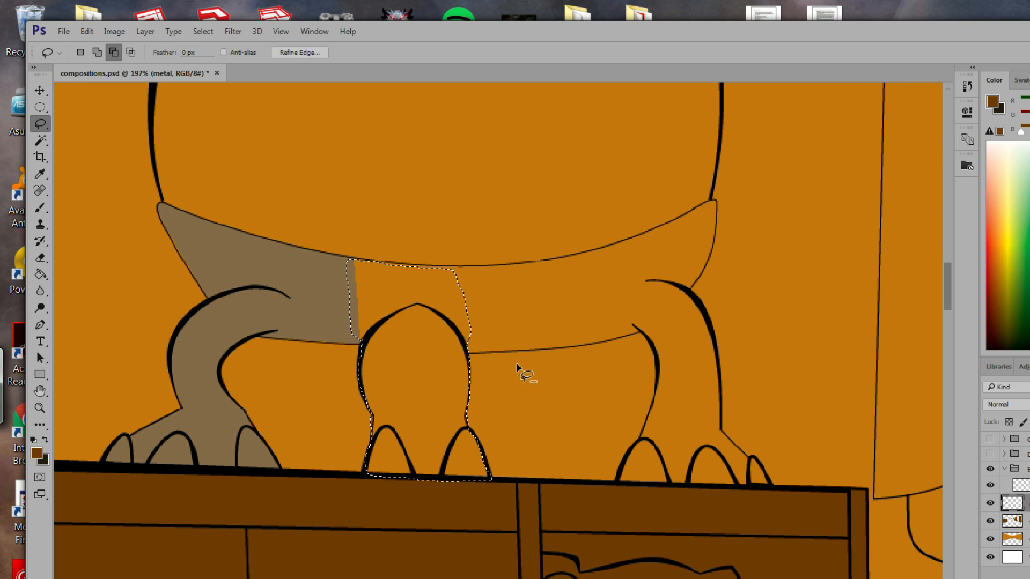
key("shift")
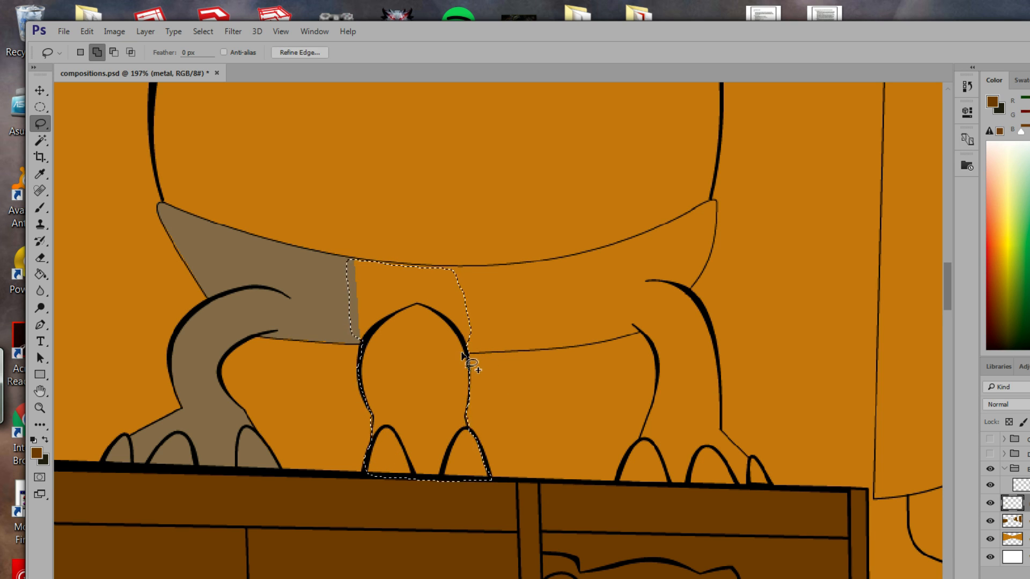
Extend the selection along the belly band and refine it around the left toe.
mouse_move(503, 355)
left_mouse_down()
mouse_move(557, 346)
mouse_move(588, 315)
mouse_move(567, 268)
mouse_move(500, 263)
left_mouse_up()
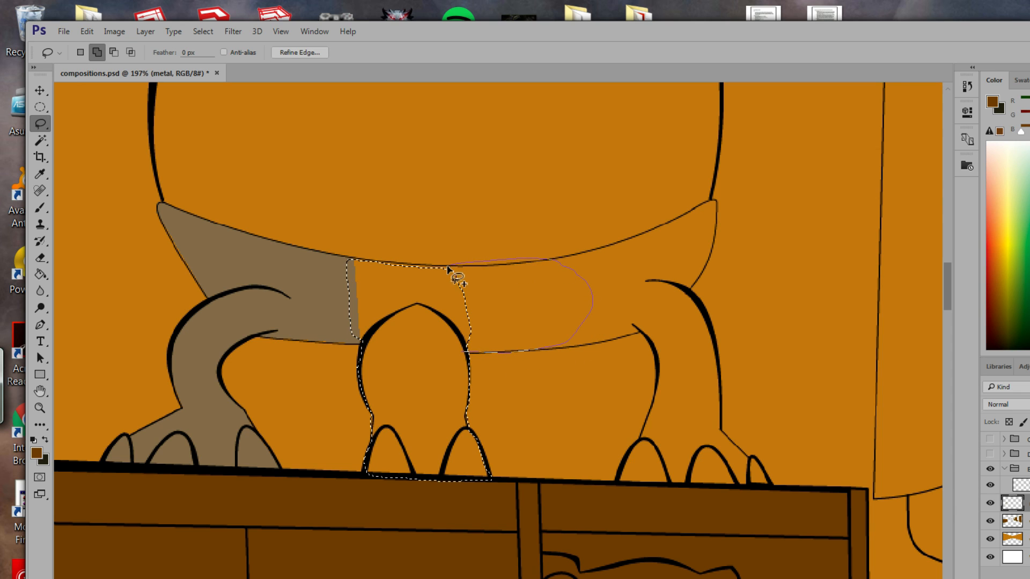
left_click_drag(416, 276, 417, 276)
mouse_move(457, 267)
left_mouse_down()
mouse_move(533, 262)
mouse_move(506, 272)
mouse_move(603, 256)
mouse_move(626, 303)
mouse_move(609, 338)
mouse_move(558, 356)
mouse_move(512, 355)
left_mouse_up()
left_click_drag(596, 346, 610, 340)
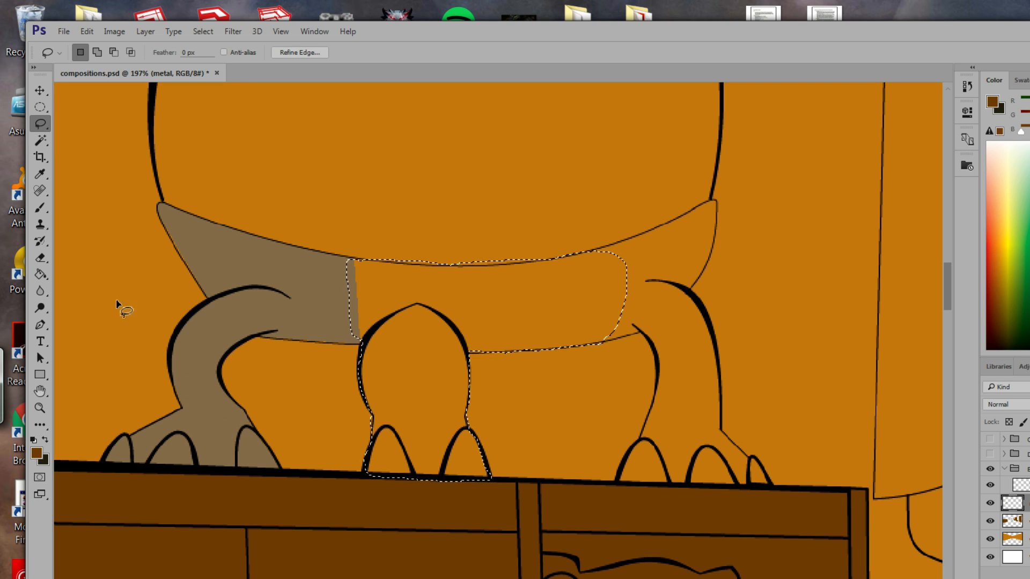
key("alt")
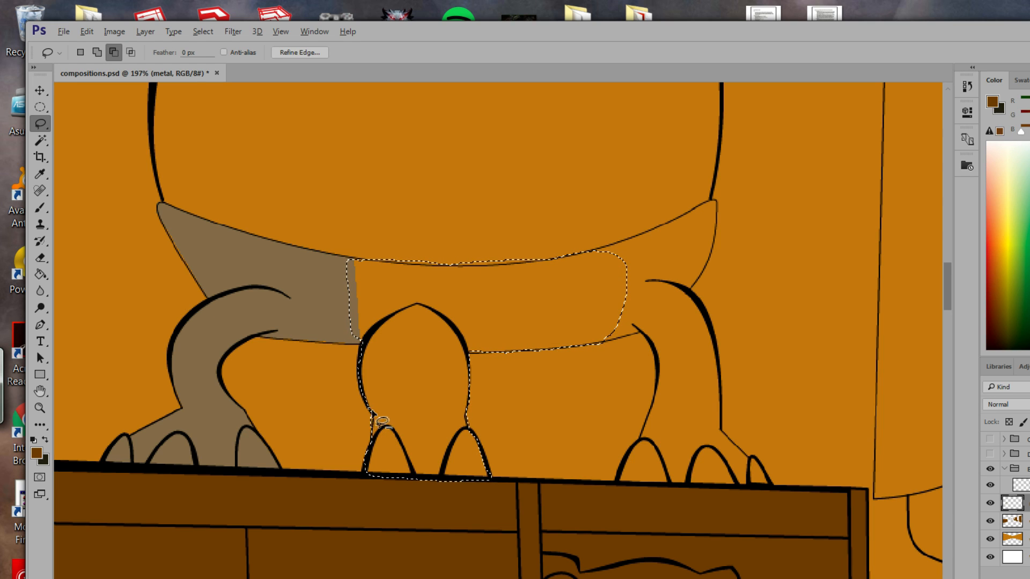
left_click_drag(368, 416, 380, 456)
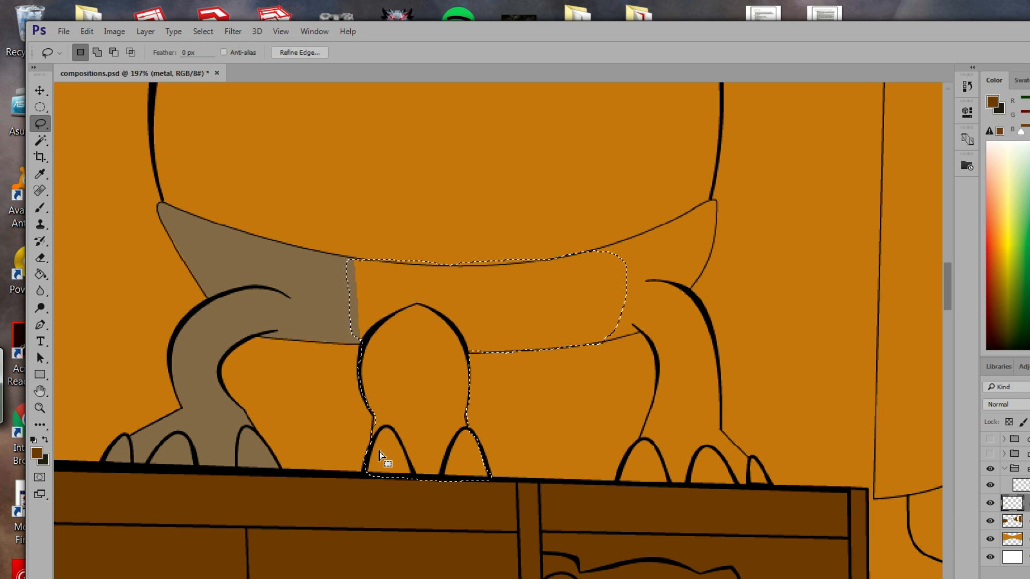
key("alt")
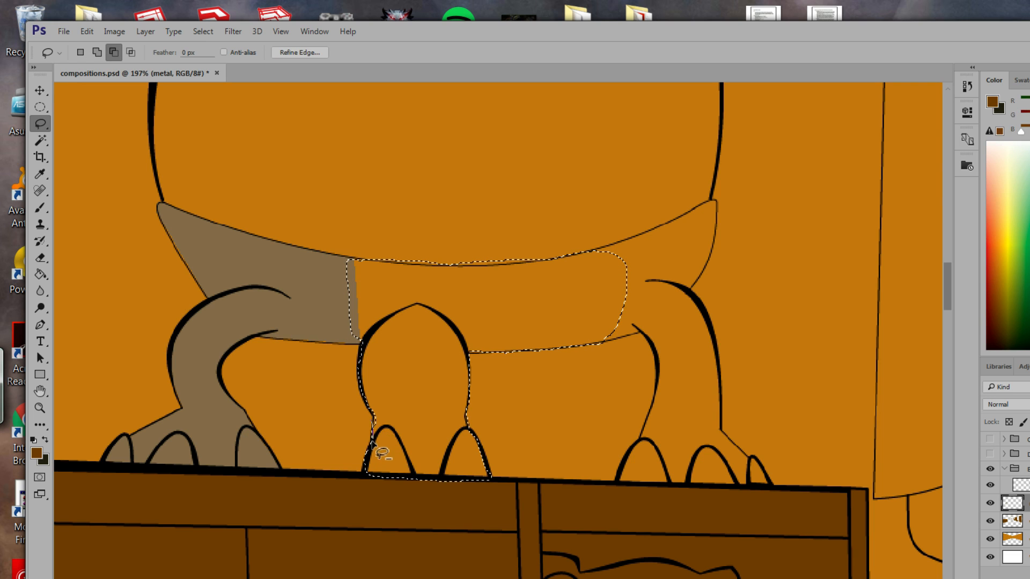
key("shift")
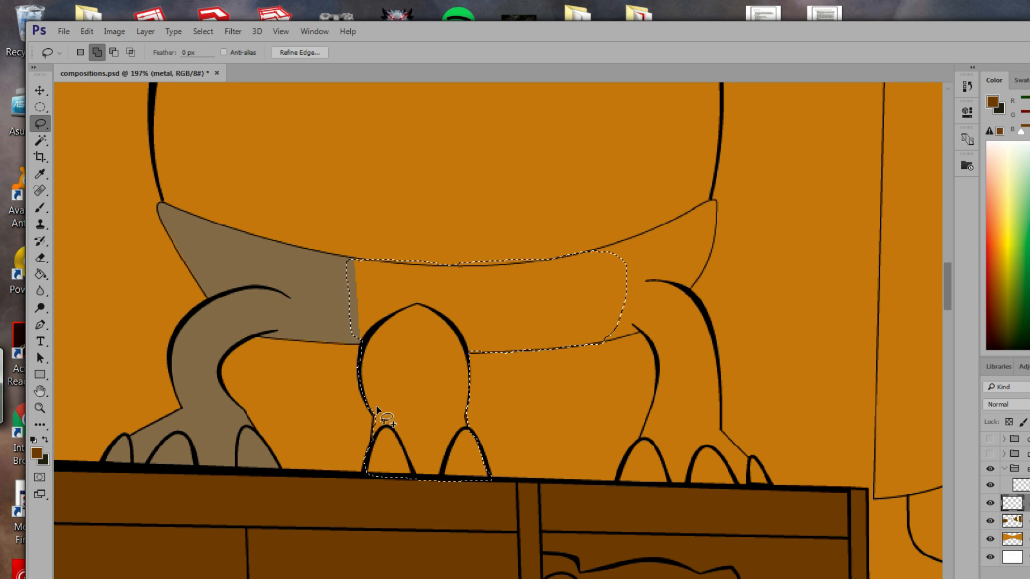
mouse_move(377, 407)
left_mouse_down()
mouse_move(381, 461)
mouse_move(374, 406)
mouse_move(386, 456)
mouse_move(395, 428)
mouse_move(370, 432)
mouse_move(373, 424)
left_mouse_up()
key("shift")
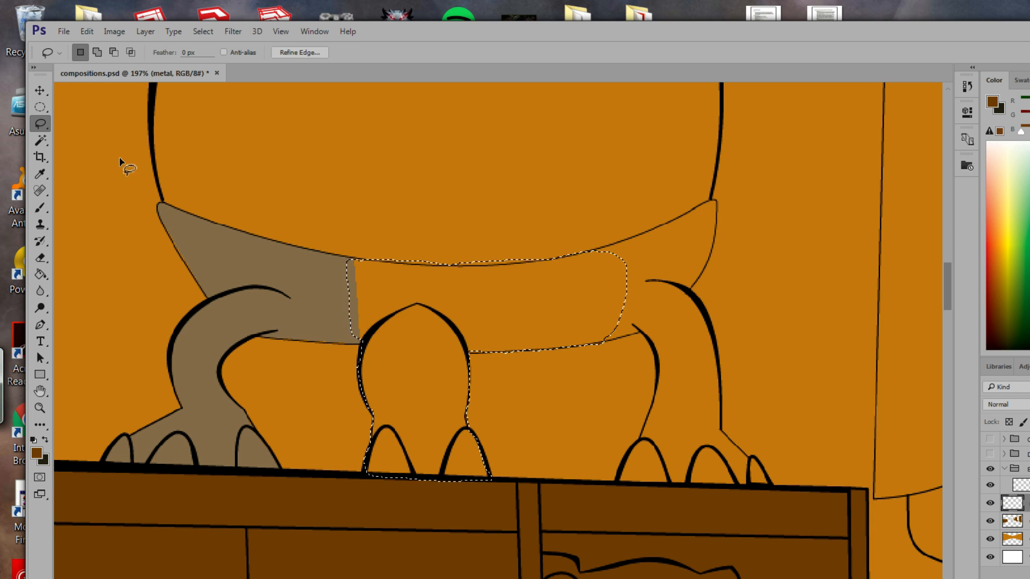
Sample the left leg's greyish-brown and fill the band and middle leg with it.
key("g")
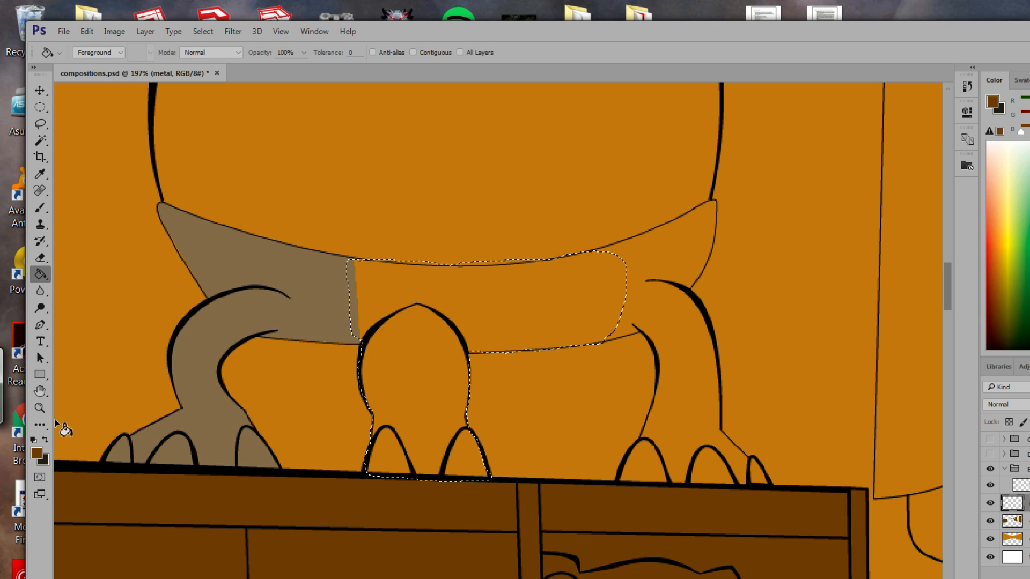
left_click(40, 174)
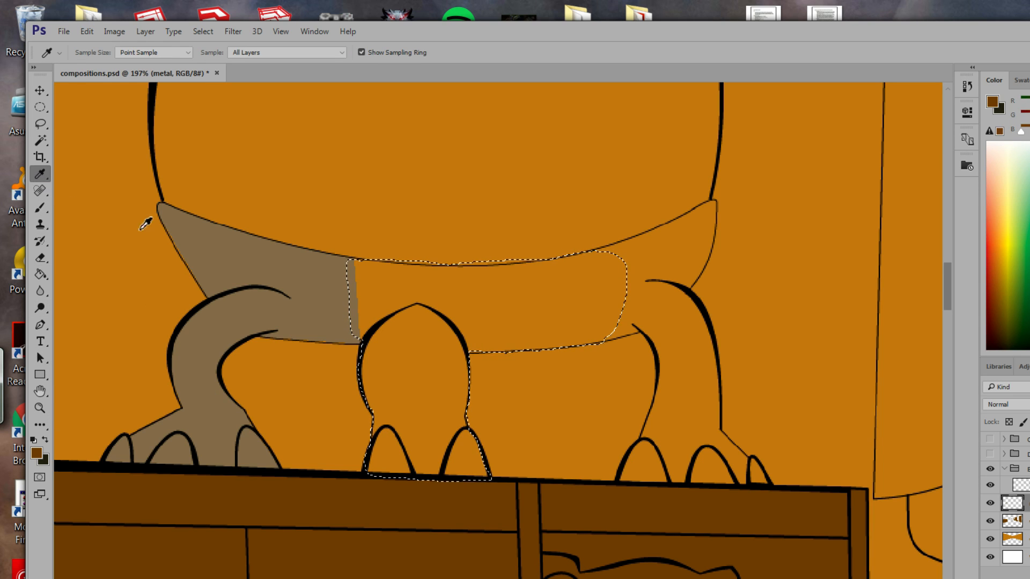
left_click(220, 277)
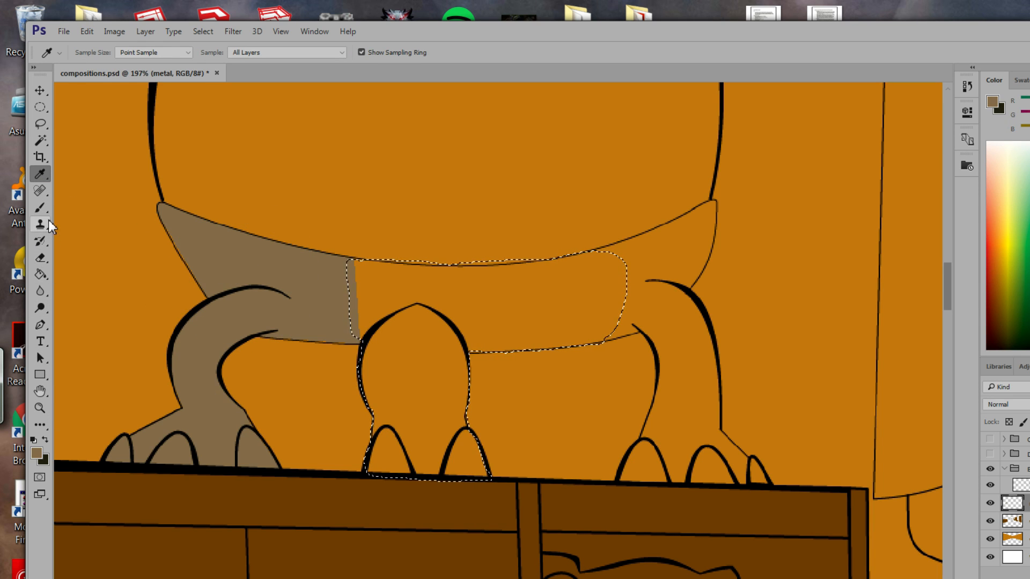
left_click(40, 275)
left_click(457, 309)
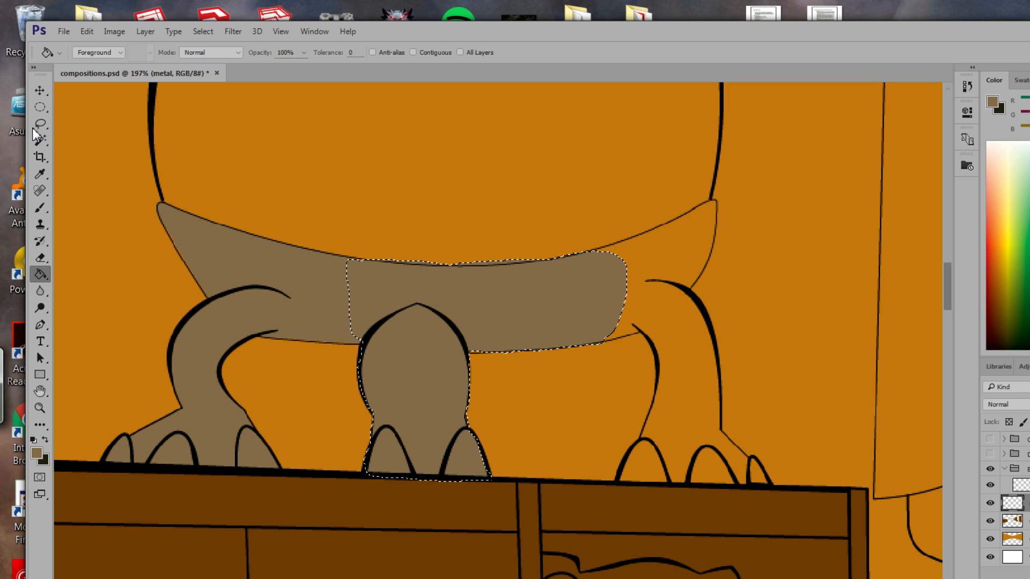
Lasso the right leg's claws along the table edge and fill them greyish-brown.
key("m")
left_click(41, 107)
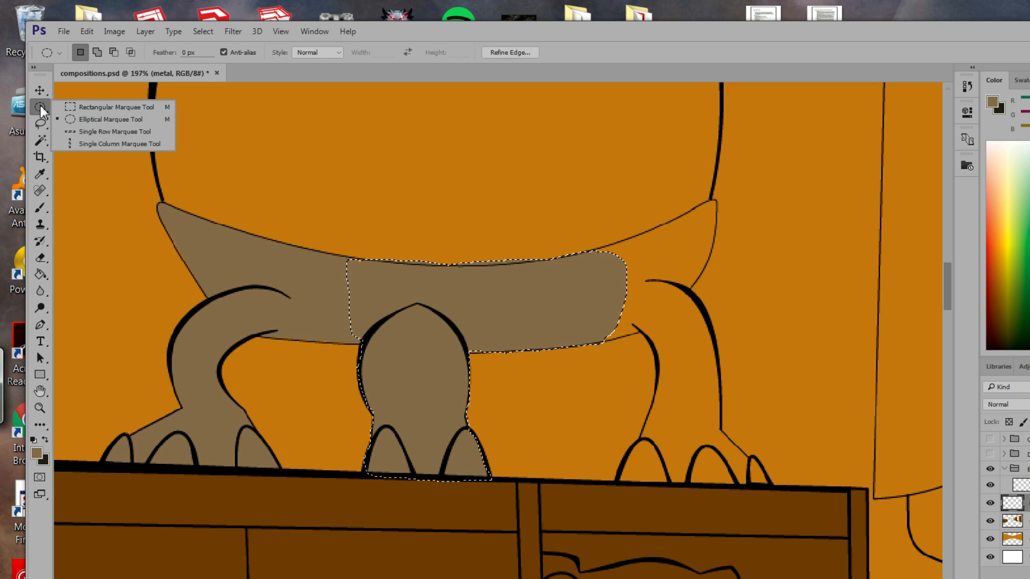
left_click(40, 123)
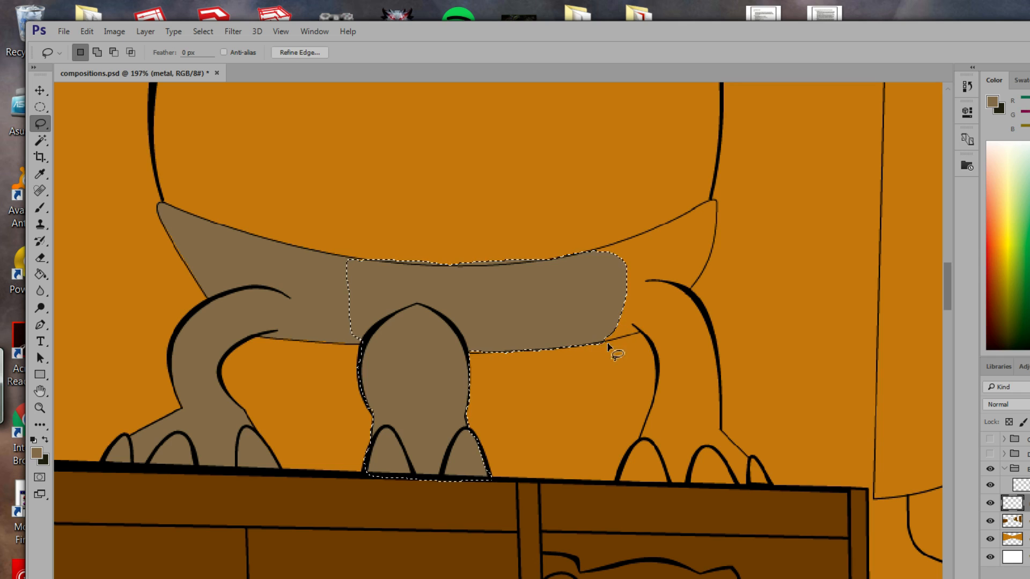
key("ctrl+d")
mouse_move(627, 460)
left_mouse_down()
mouse_move(615, 480)
mouse_move(624, 484)
mouse_move(766, 486)
left_mouse_up()
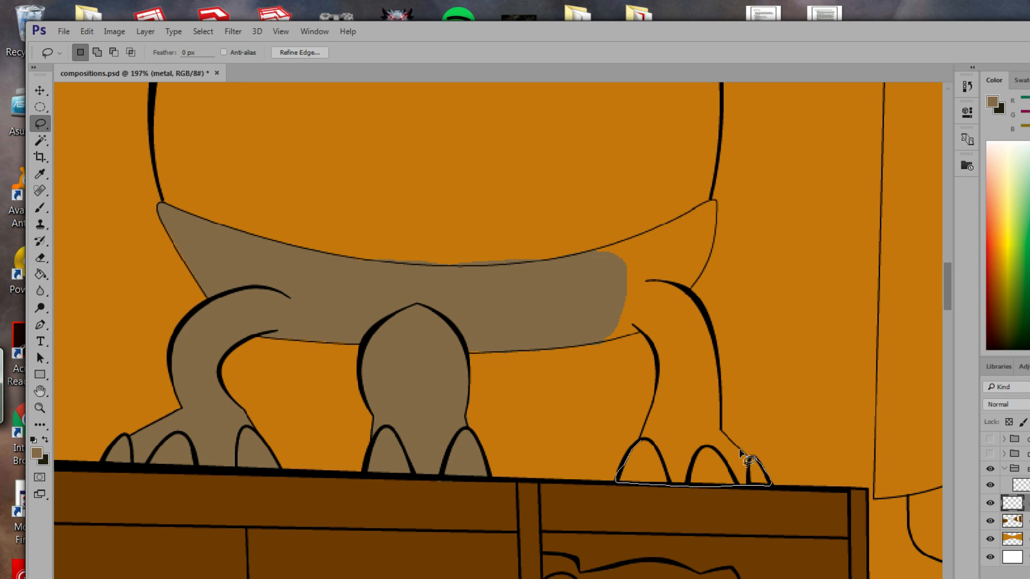
mouse_move(720, 421)
left_mouse_down()
mouse_move(690, 395)
mouse_move(657, 406)
mouse_move(639, 447)
left_mouse_up()
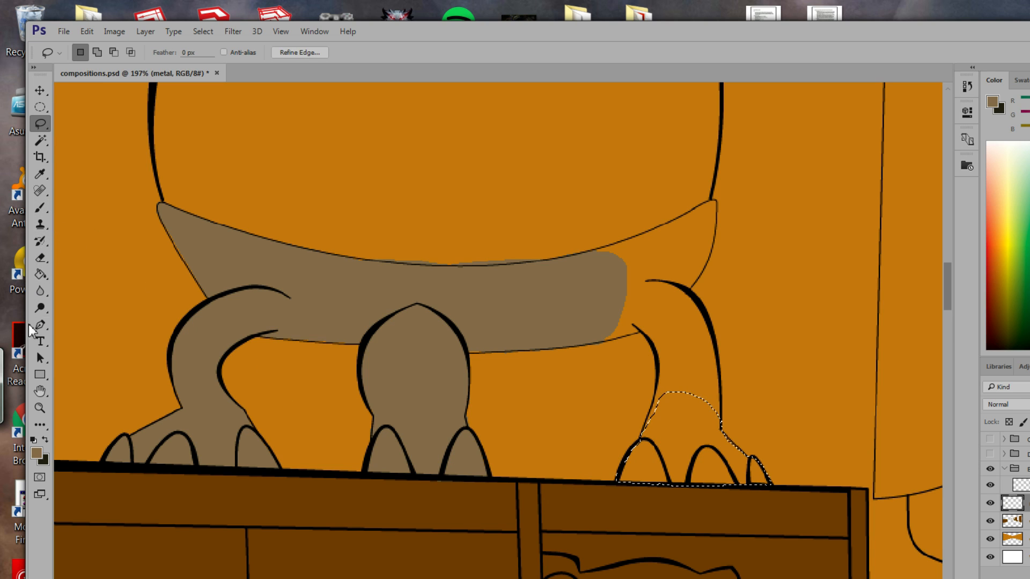
left_click(41, 274)
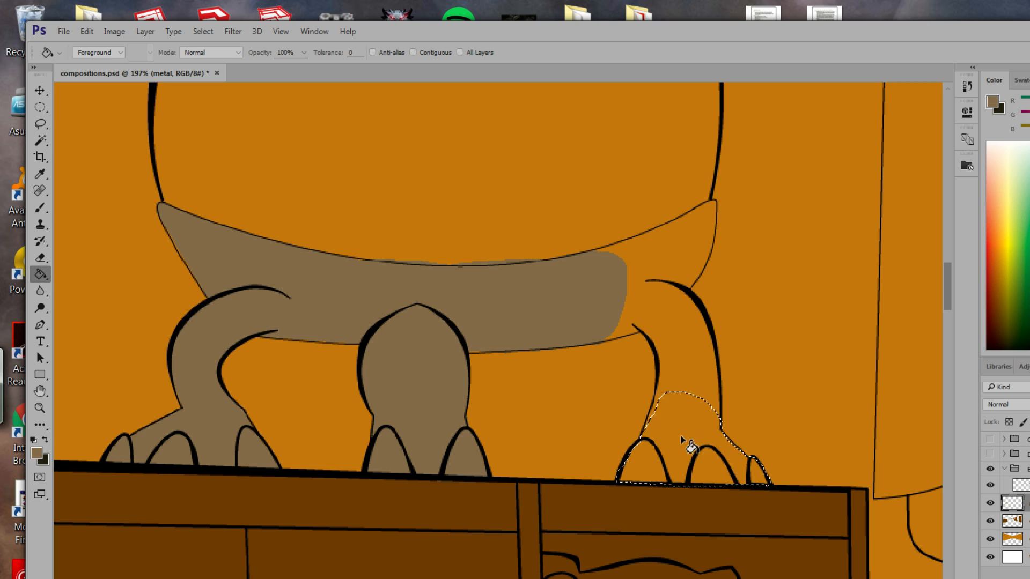
left_click(632, 460)
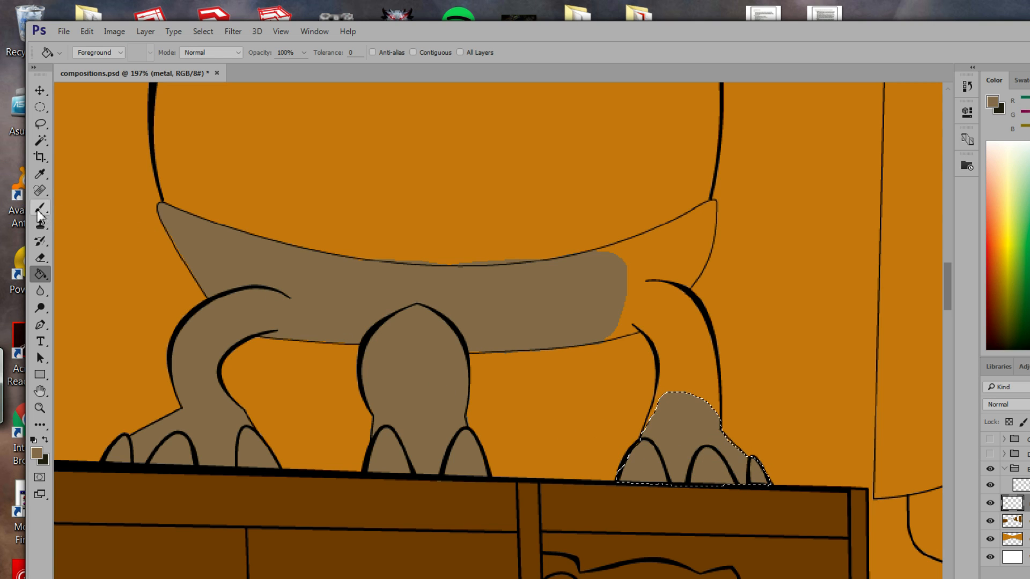
Lasso the right leg and body joint and fill it greyish-brown.
left_click(41, 125)
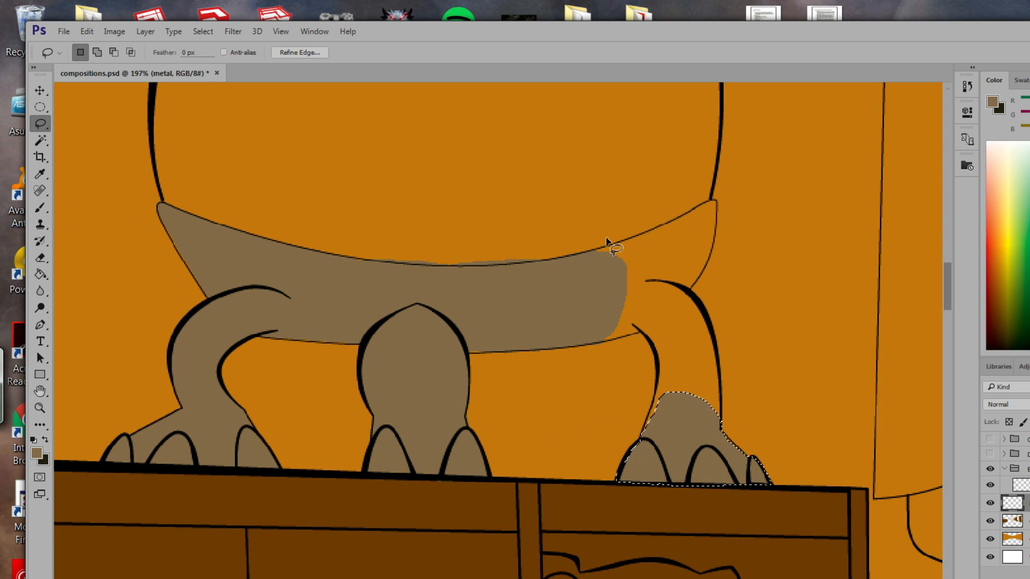
mouse_move(588, 252)
left_mouse_down()
mouse_move(715, 206)
mouse_move(713, 247)
mouse_move(691, 295)
mouse_move(726, 410)
mouse_move(723, 421)
mouse_move(649, 420)
left_mouse_up()
mouse_move(640, 334)
left_mouse_down()
mouse_move(585, 334)
mouse_move(594, 250)
left_mouse_up()
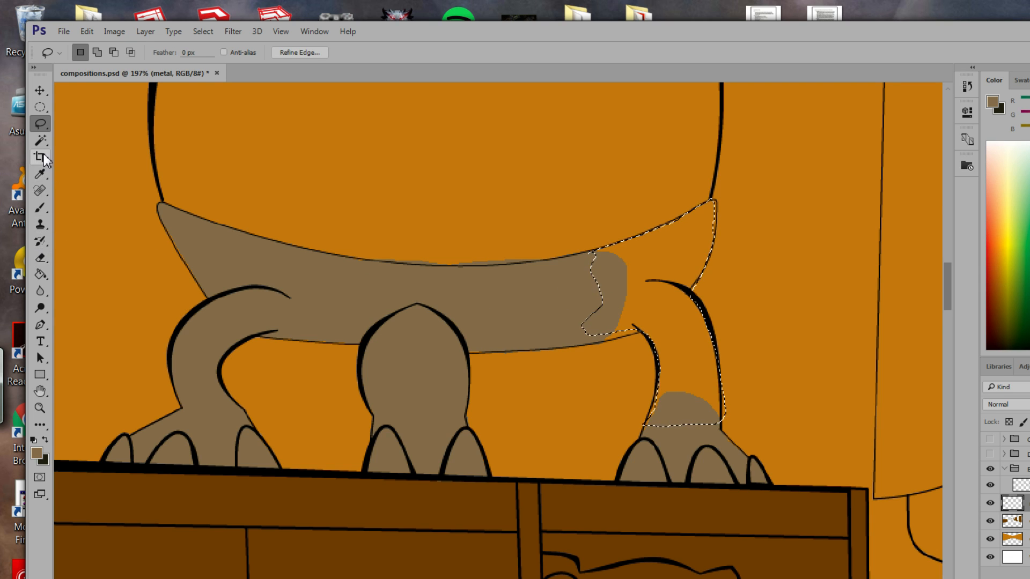
left_click(41, 274)
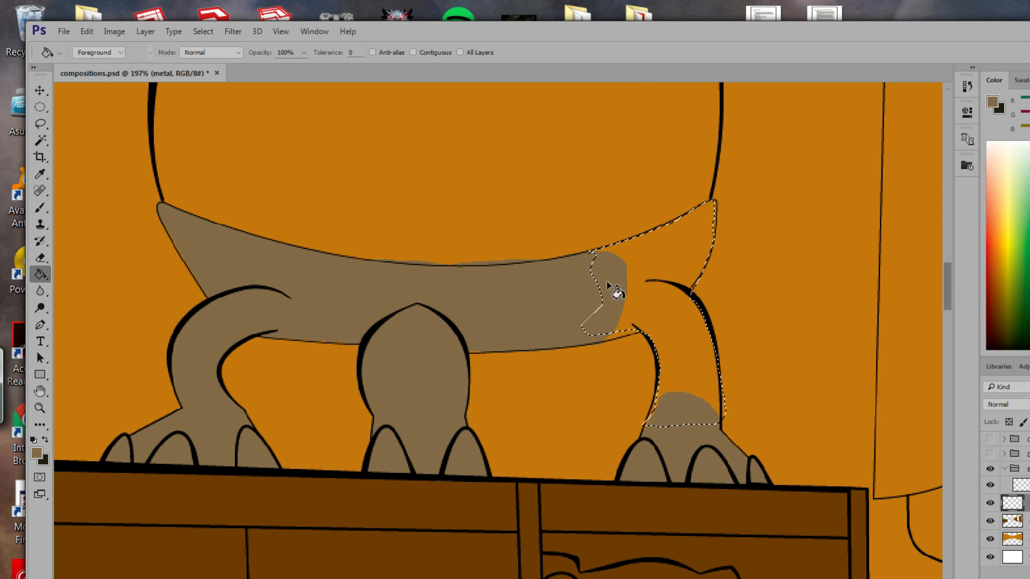
left_click(622, 316)
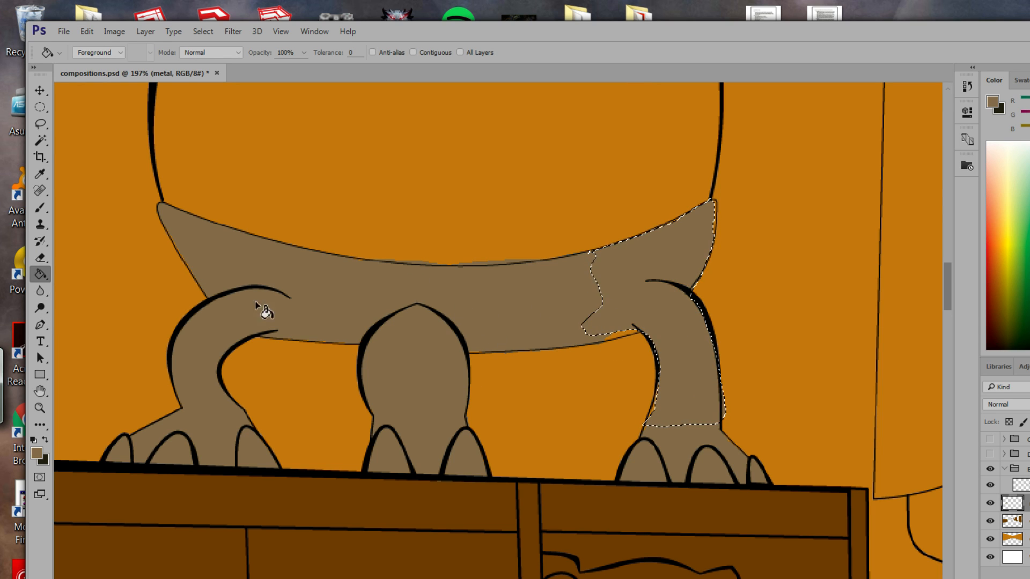
Lasso and fill the orange slivers at the leg joint and the body's right tip.
left_click(42, 127)
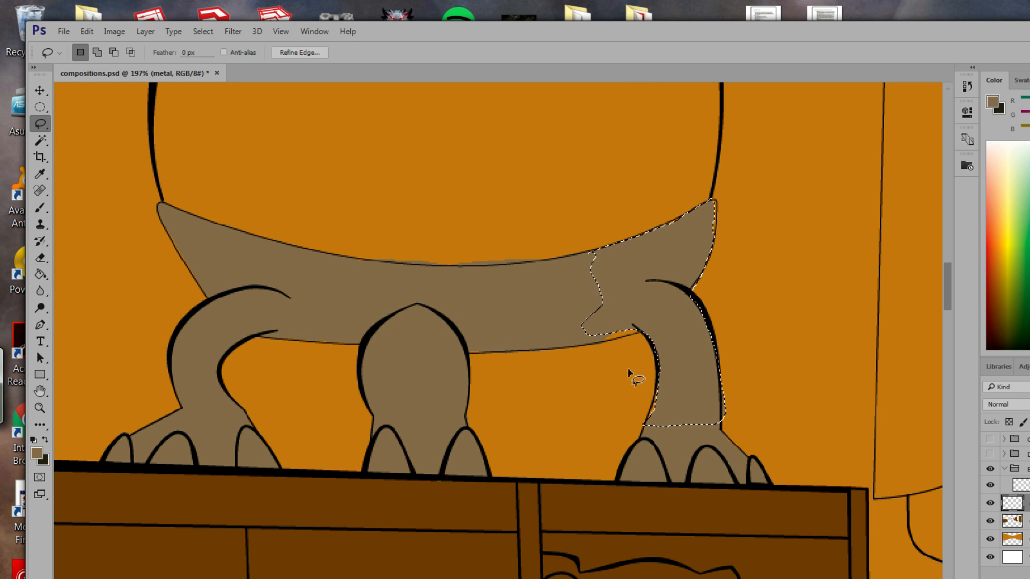
mouse_move(593, 343)
left_mouse_down()
mouse_move(649, 329)
mouse_move(600, 339)
mouse_move(644, 327)
left_mouse_up()
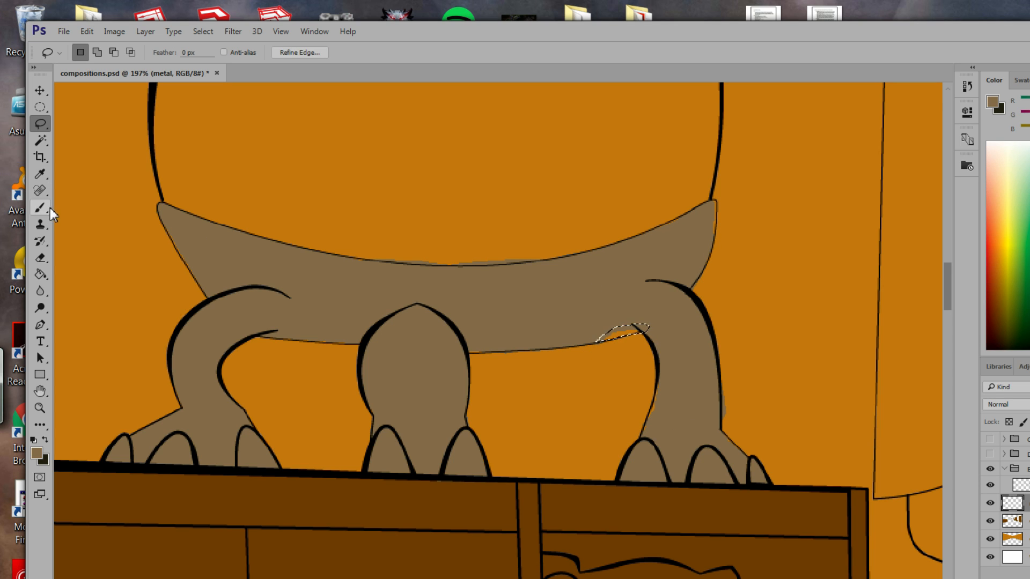
left_click(40, 274)
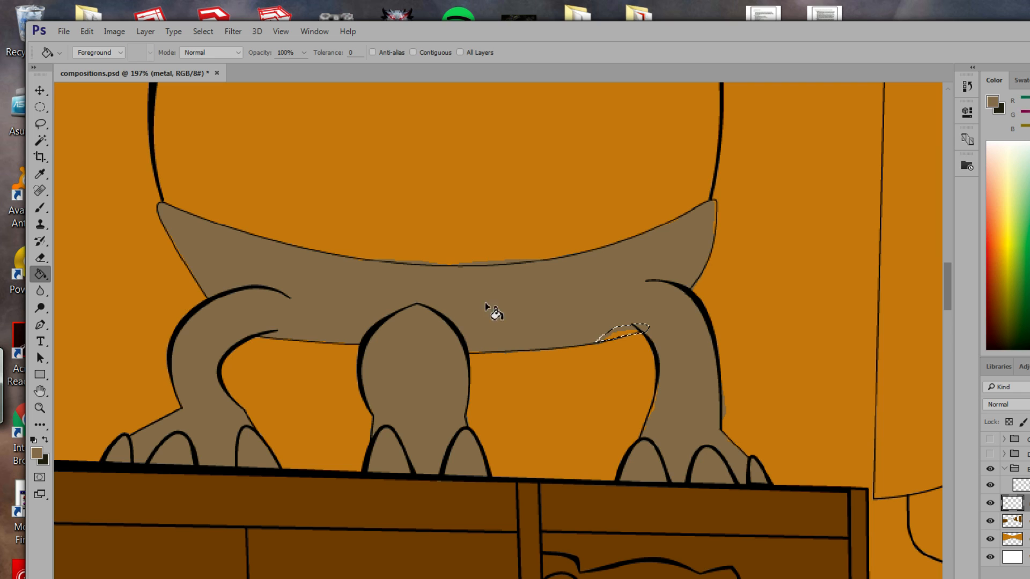
left_click(630, 340)
left_click(46, 127)
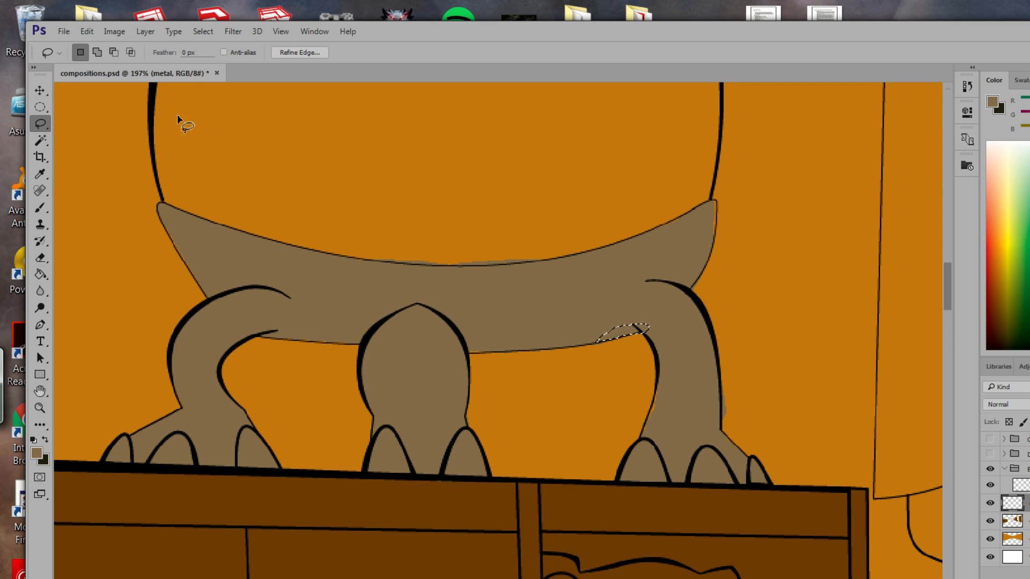
left_click(717, 205)
left_click_drag(717, 204, 709, 243)
left_click(694, 221)
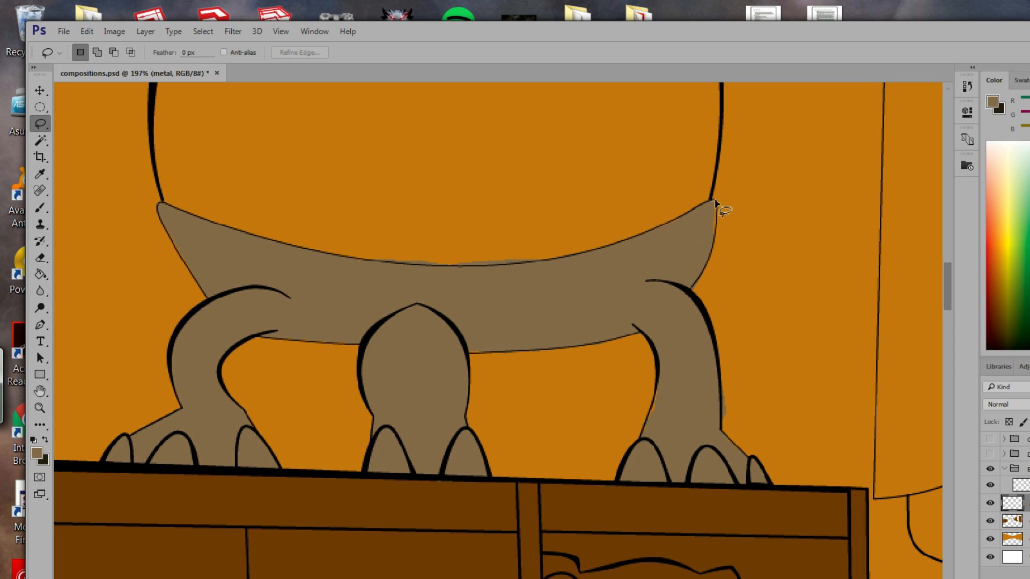
mouse_move(717, 204)
left_mouse_down()
mouse_move(713, 240)
mouse_move(715, 206)
left_mouse_up()
left_click(40, 274)
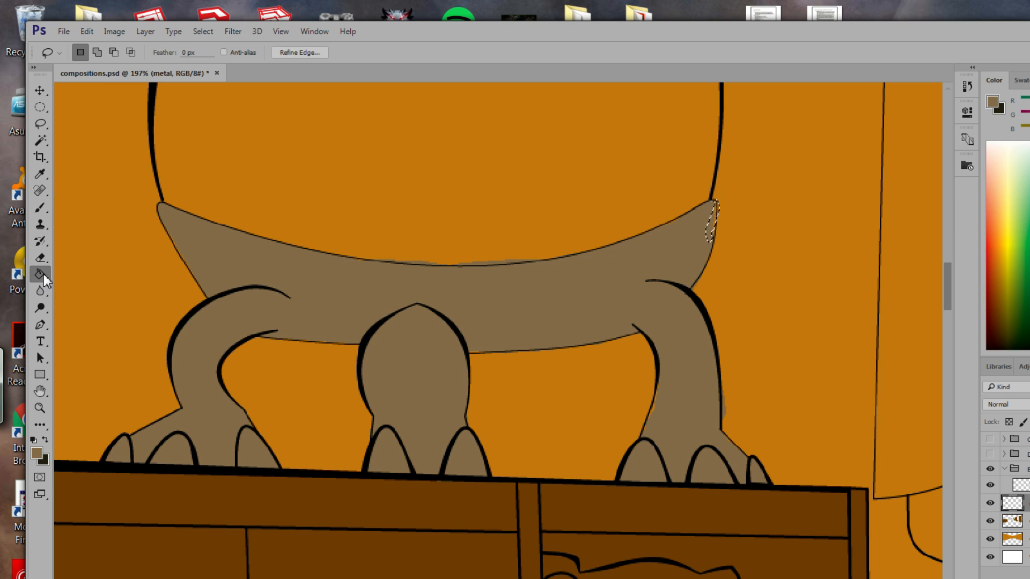
left_click(716, 218)
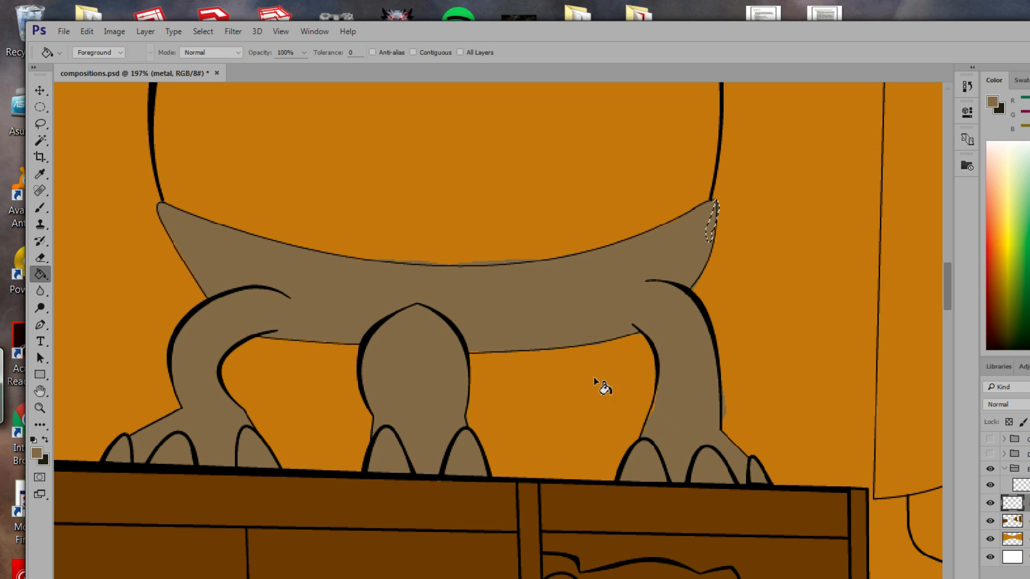
Fill the gap on the right leg's inner edge, outline the remaining gaps, then deselect.
left_click(40, 123)
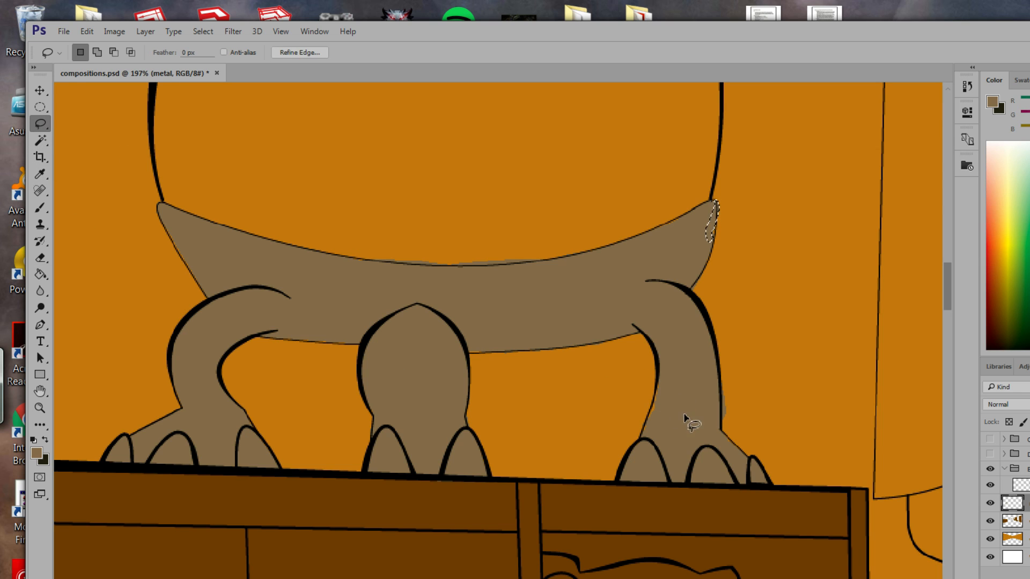
mouse_move(659, 380)
left_mouse_down()
mouse_move(641, 436)
mouse_move(663, 414)
mouse_move(661, 381)
left_mouse_up()
left_click(41, 275)
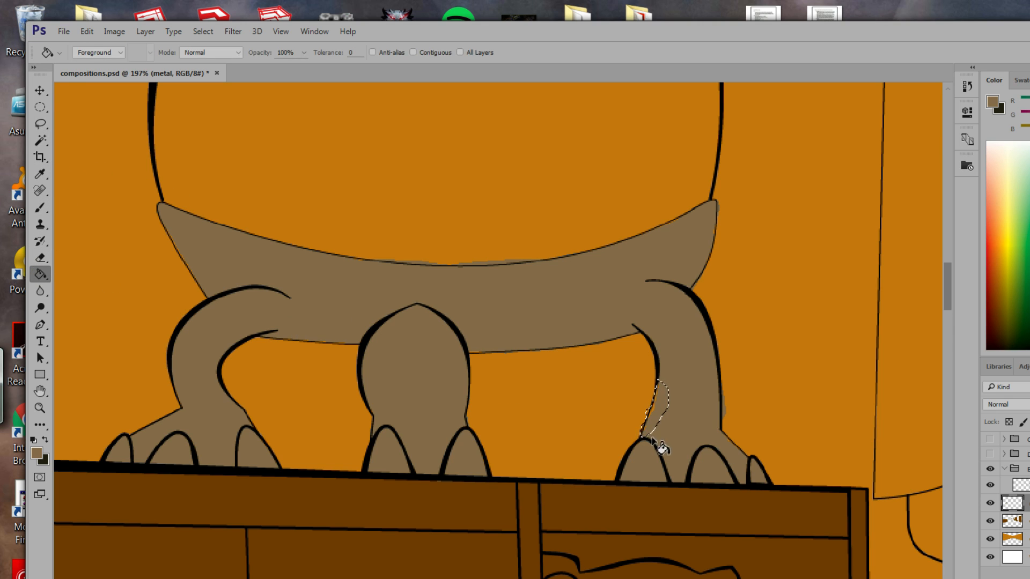
left_click(656, 411)
left_click(44, 129)
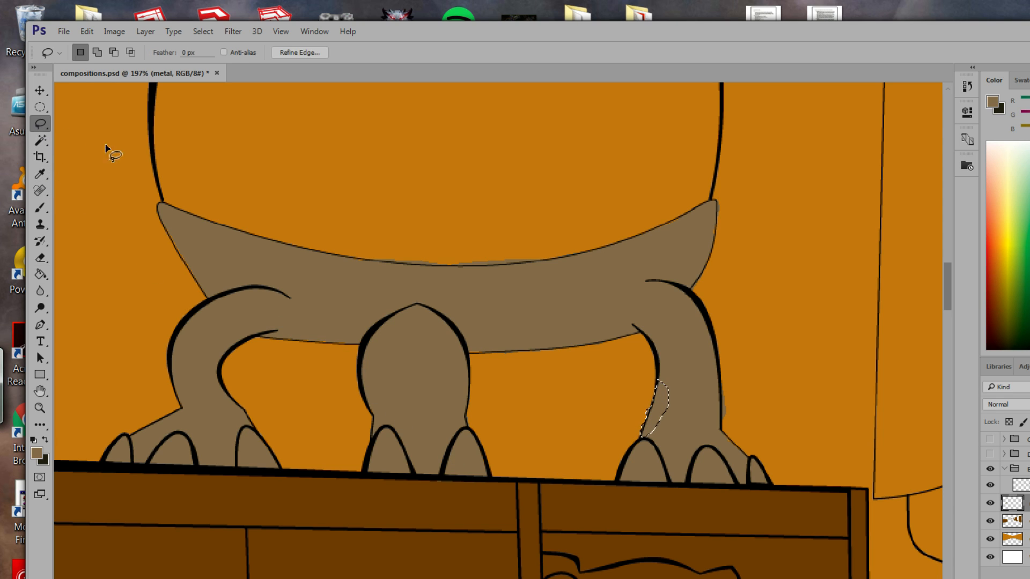
left_click(650, 404)
mouse_move(646, 422)
left_mouse_down()
mouse_move(635, 437)
mouse_move(632, 410)
mouse_move(650, 403)
left_mouse_up()
left_click_drag(724, 392, 727, 406)
mouse_move(360, 257)
left_mouse_down()
mouse_move(469, 267)
mouse_move(540, 259)
mouse_move(364, 258)
left_mouse_up()
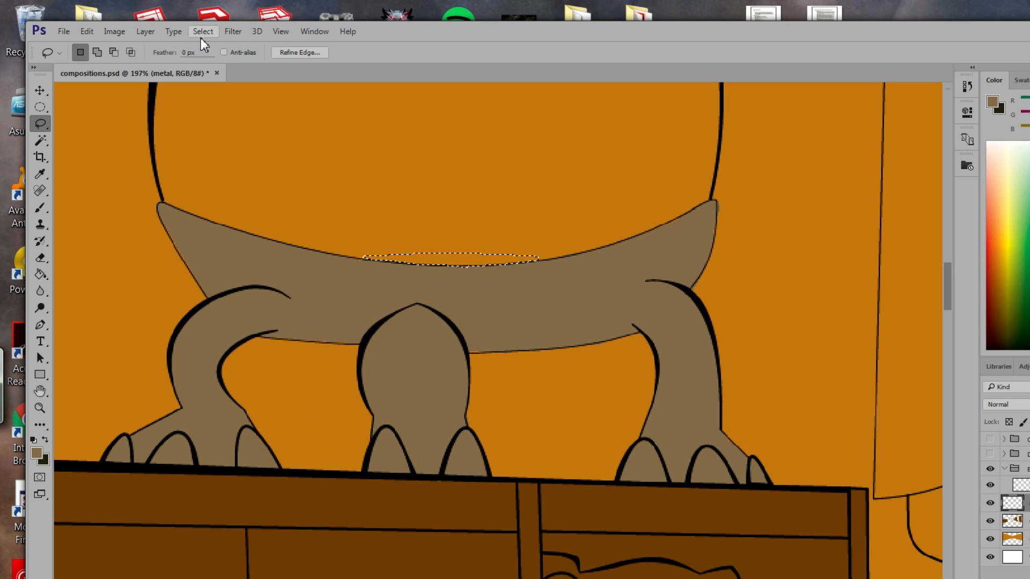
left_click(86, 34)
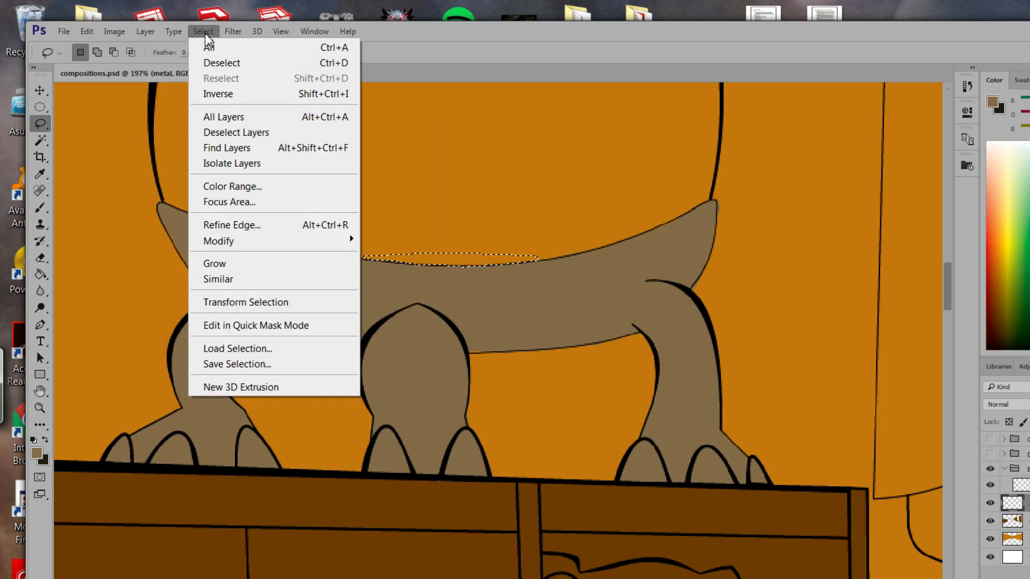
left_click(211, 64)
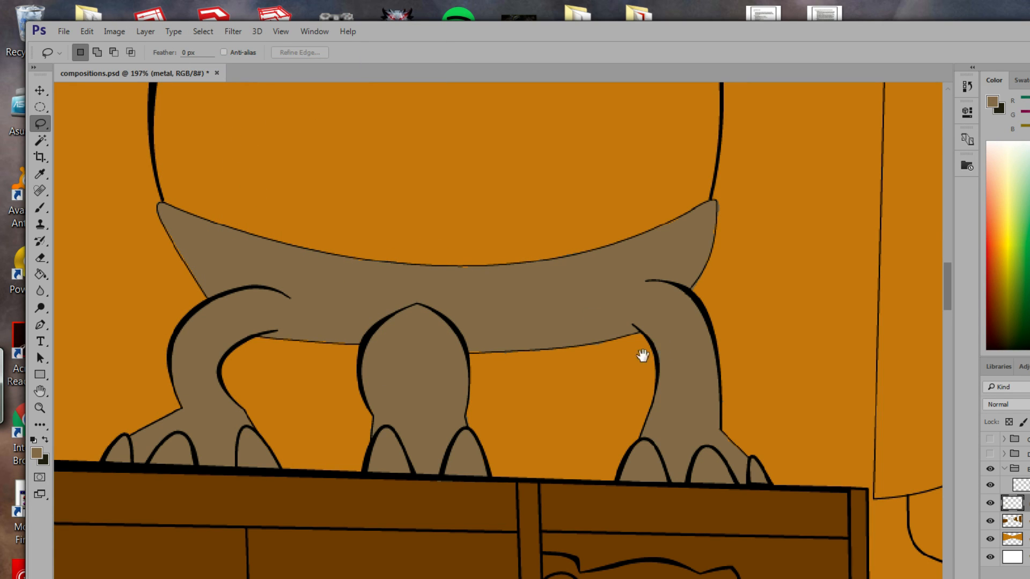
Zoom out across the room, zoom in on the fireplace mantel, and pick the Lasso tool.
left_click_drag(644, 356, 708, 406)
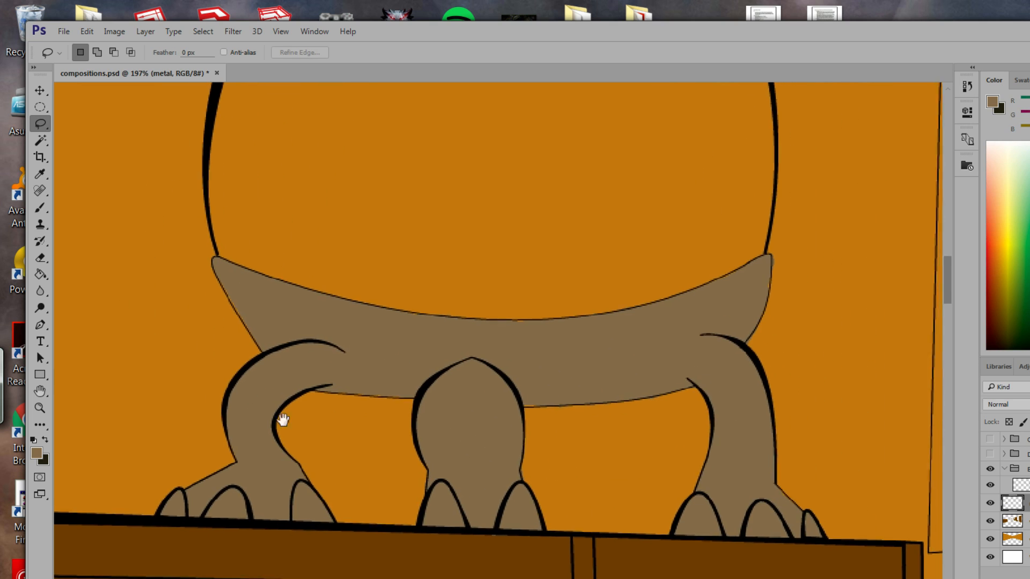
left_click(40, 408)
left_click_drag(478, 456, 351, 295)
left_click_drag(541, 380, 310, 445)
left_click_drag(482, 427, 538, 469)
left_click_drag(386, 336, 486, 368)
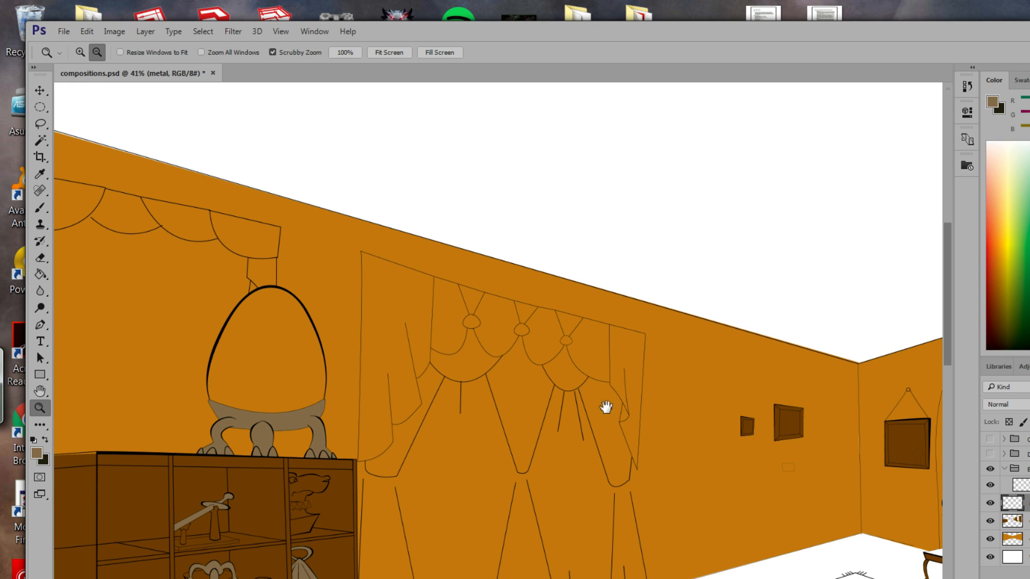
left_click_drag(606, 408, 371, 366)
left_click_drag(659, 430, 403, 378)
left_click_drag(629, 381, 464, 370)
left_click_drag(701, 305, 738, 328)
left_click_drag(621, 328, 720, 413)
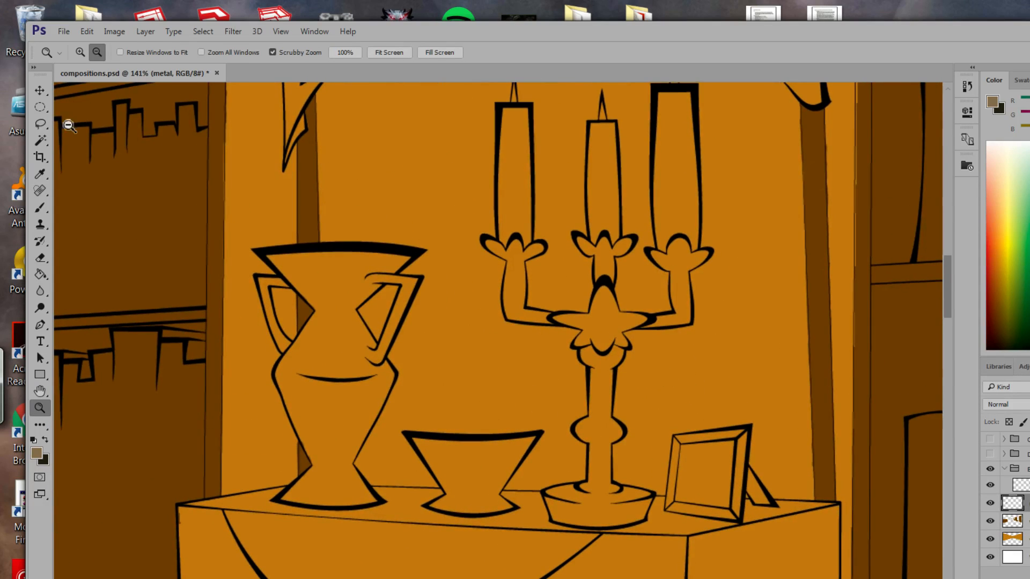
left_click(40, 123)
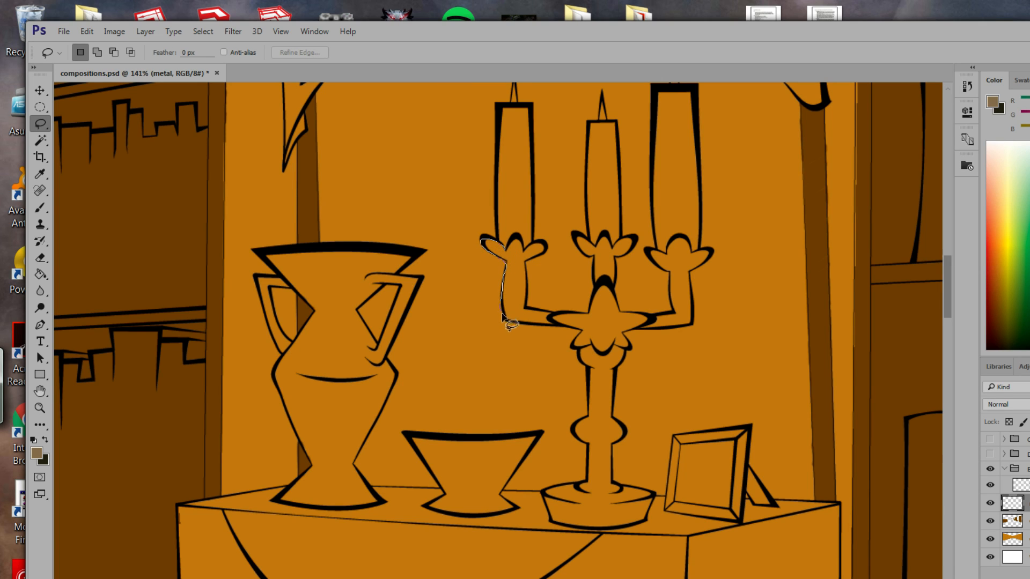
Lasso the candelabra's left arm and cup, adding the inner corner and the area up to the central candle.
mouse_move(503, 316)
left_mouse_down()
mouse_move(573, 325)
mouse_move(571, 343)
left_mouse_up()
mouse_move(623, 353)
left_mouse_down()
mouse_move(590, 312)
mouse_move(525, 309)
left_mouse_up()
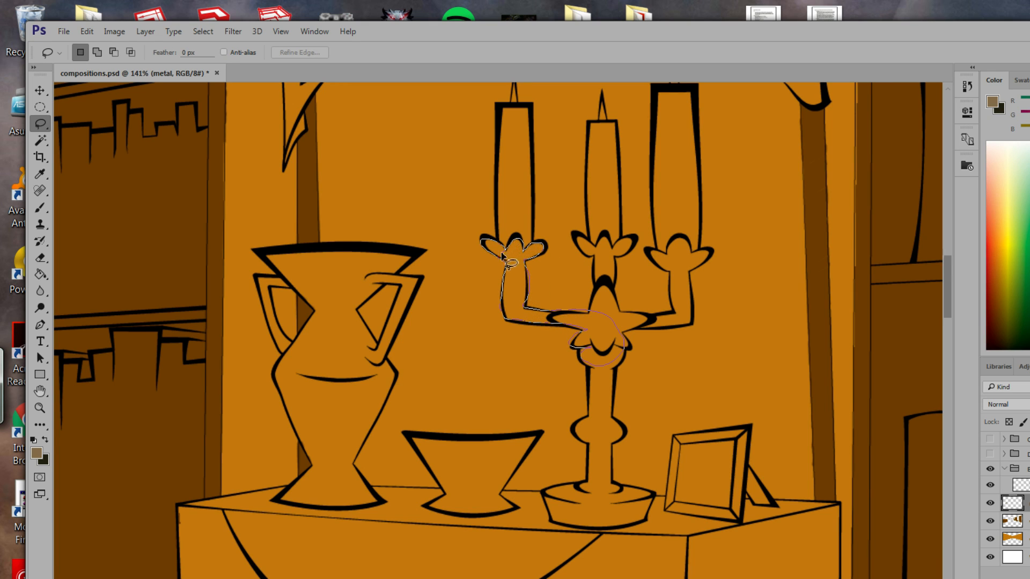
left_click_drag(503, 256, 507, 260)
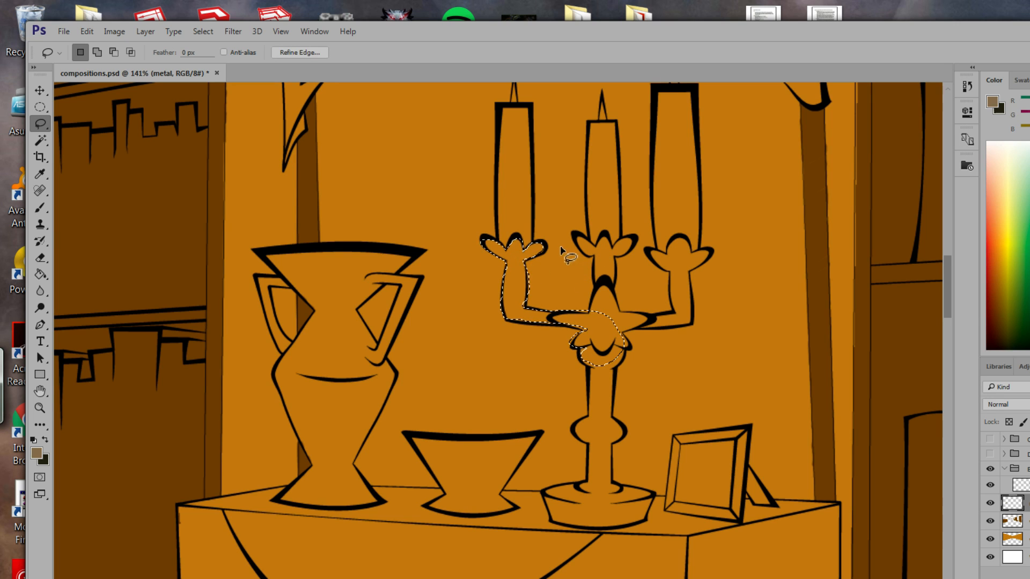
key("shift")
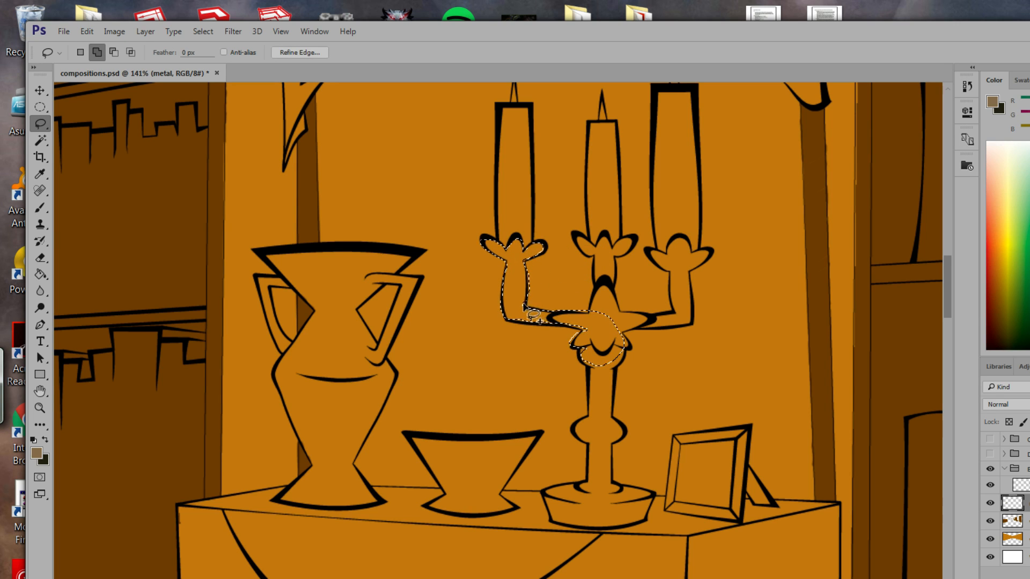
mouse_move(527, 299)
left_mouse_down()
mouse_move(526, 309)
mouse_move(526, 301)
left_mouse_up()
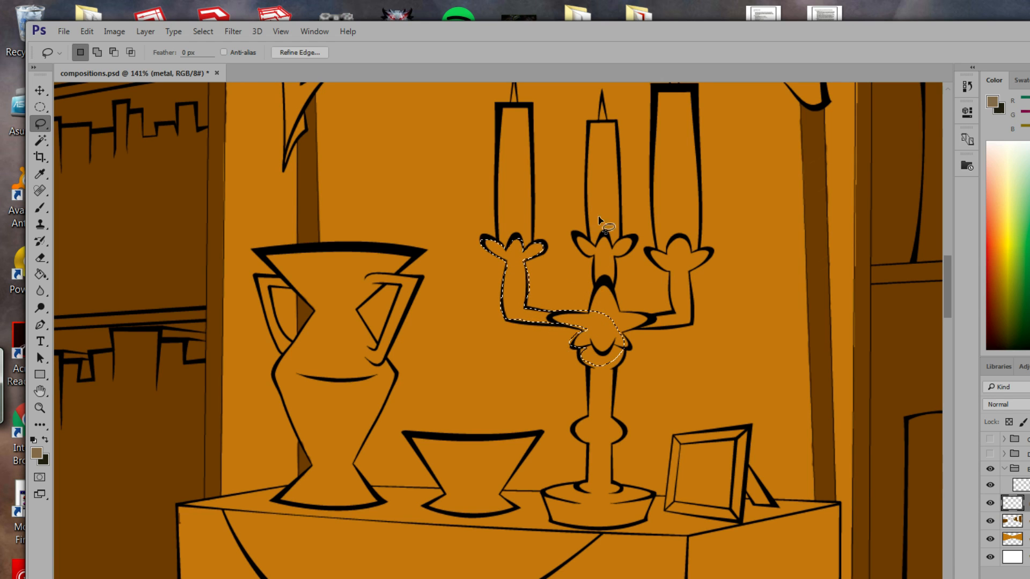
key("shift")
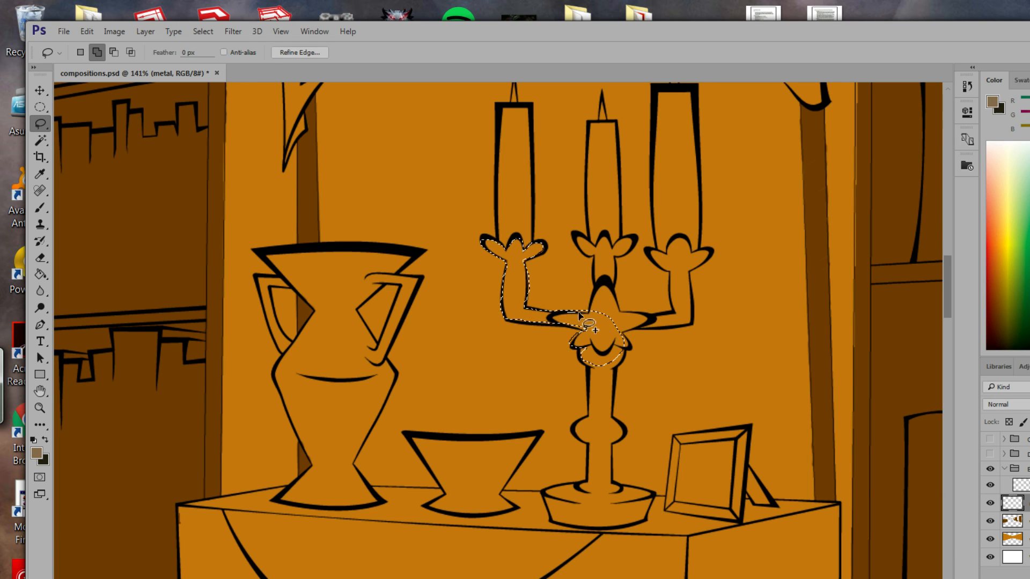
mouse_move(600, 290)
left_mouse_down()
mouse_move(573, 233)
mouse_move(617, 252)
left_mouse_up()
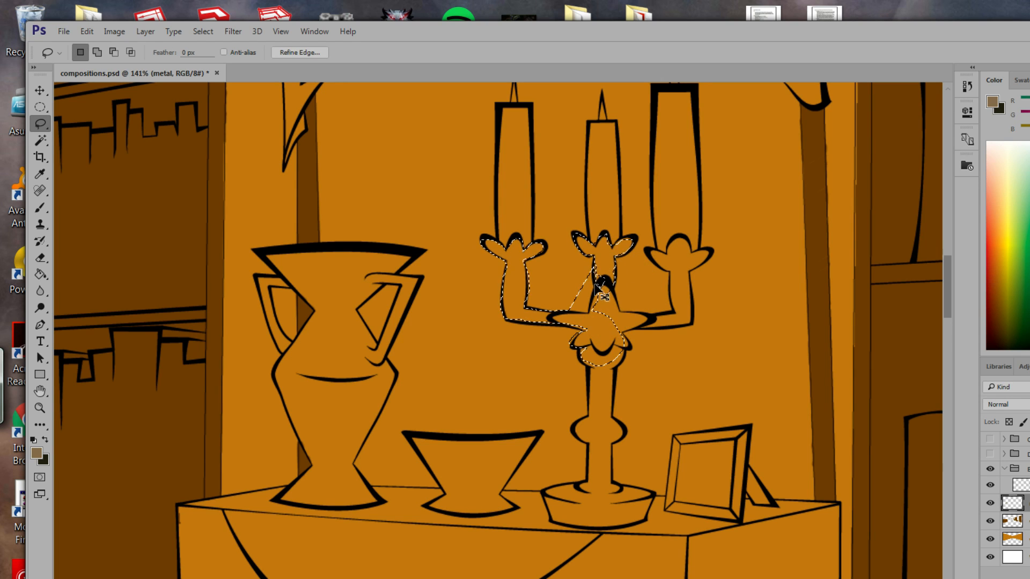
Subtract a loop around the centre arm, then add the centre arm, the central body, the right arm and the right hand.
key("alt")
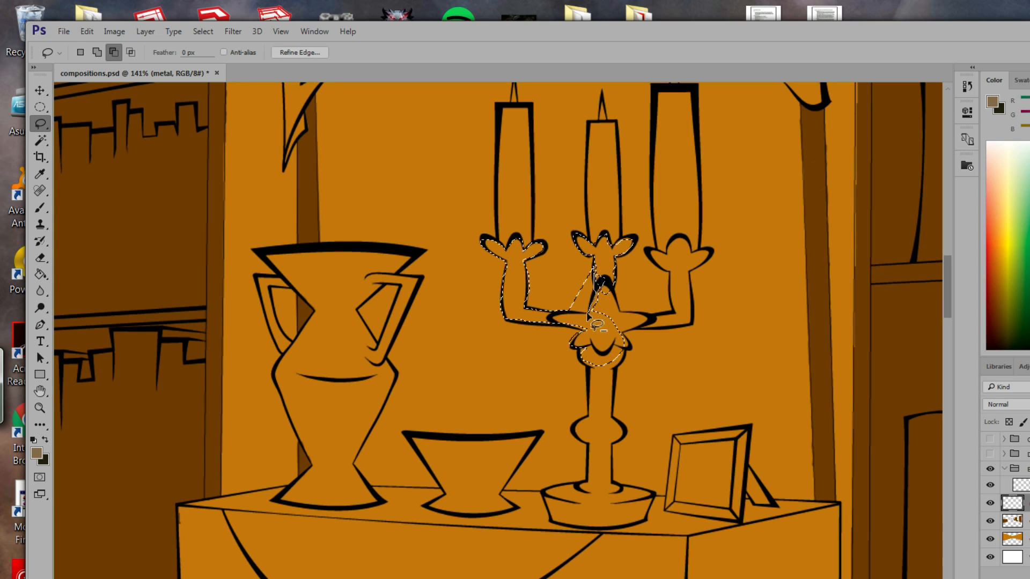
mouse_move(565, 313)
left_mouse_down()
mouse_move(592, 276)
mouse_move(606, 290)
left_mouse_up()
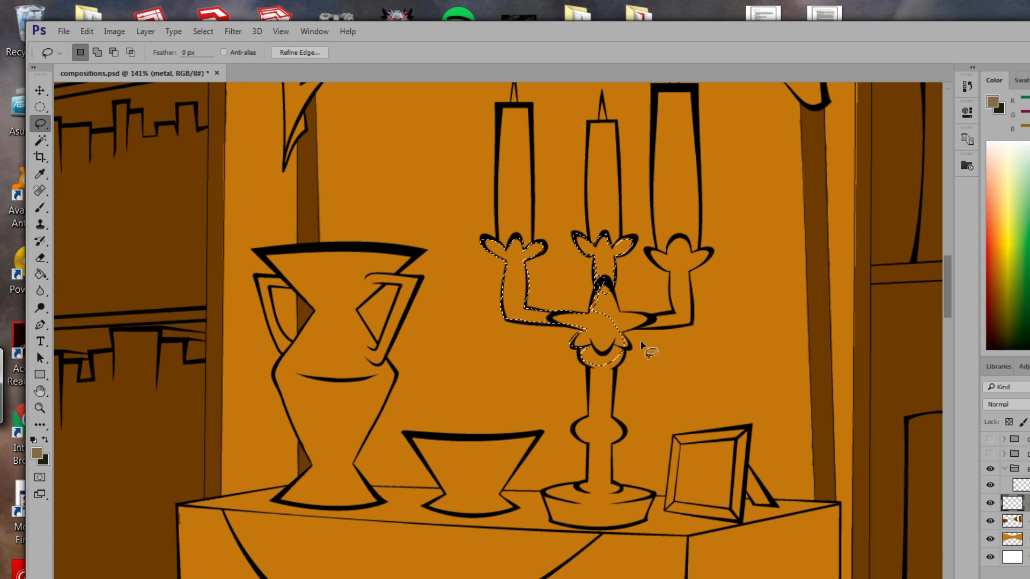
key("shift")
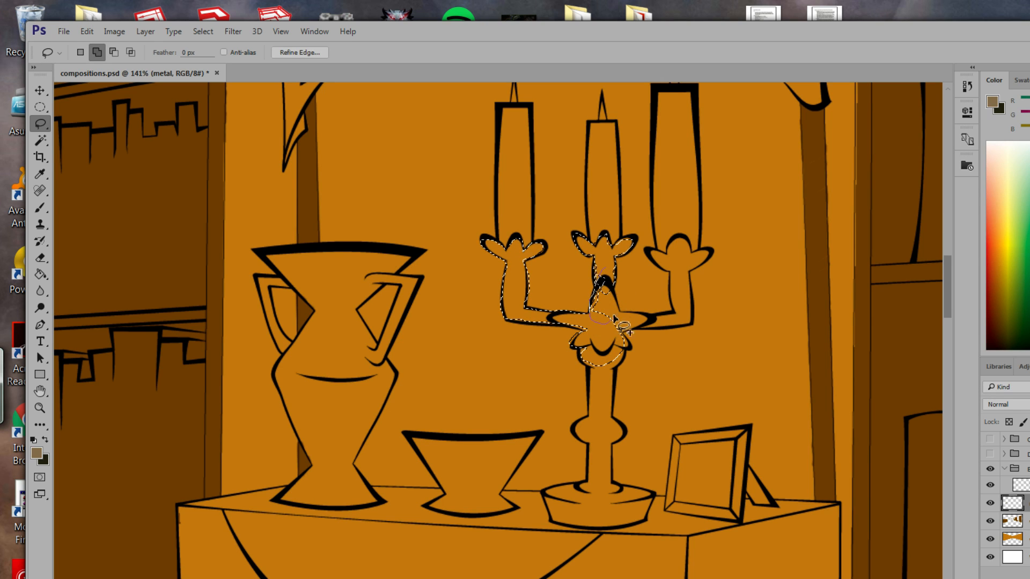
left_click_drag(618, 286, 622, 293)
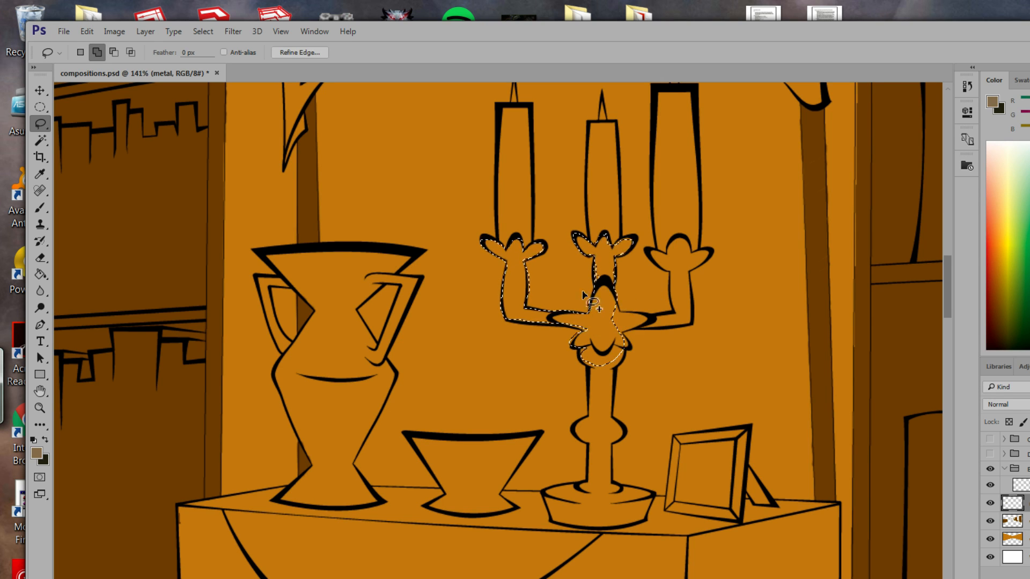
key("shift")
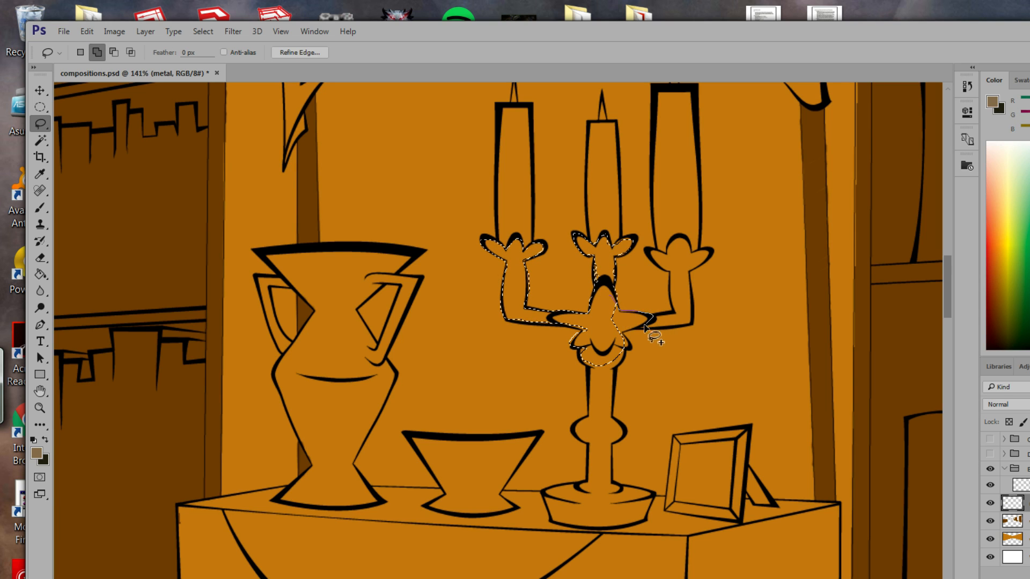
mouse_move(622, 306)
left_mouse_down()
mouse_move(628, 345)
mouse_move(621, 358)
mouse_move(598, 362)
mouse_move(621, 326)
mouse_move(694, 316)
mouse_move(688, 306)
mouse_move(648, 322)
left_mouse_up()
left_click_drag(677, 291, 675, 311)
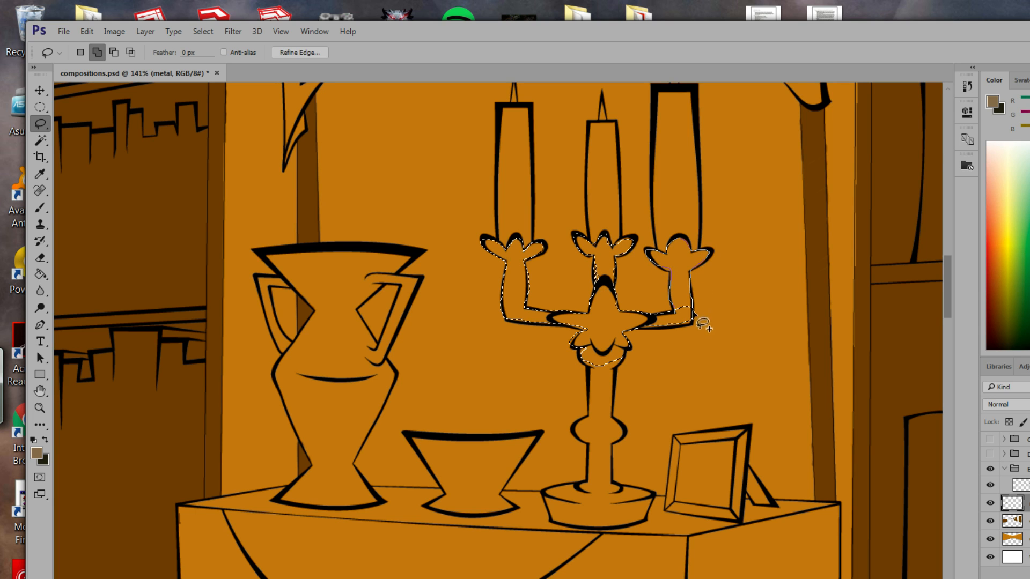
left_click_drag(699, 324, 685, 322)
Add both sides of the candelabra's stem to the selection.
left_click_drag(634, 417, 669, 395)
key("shift")
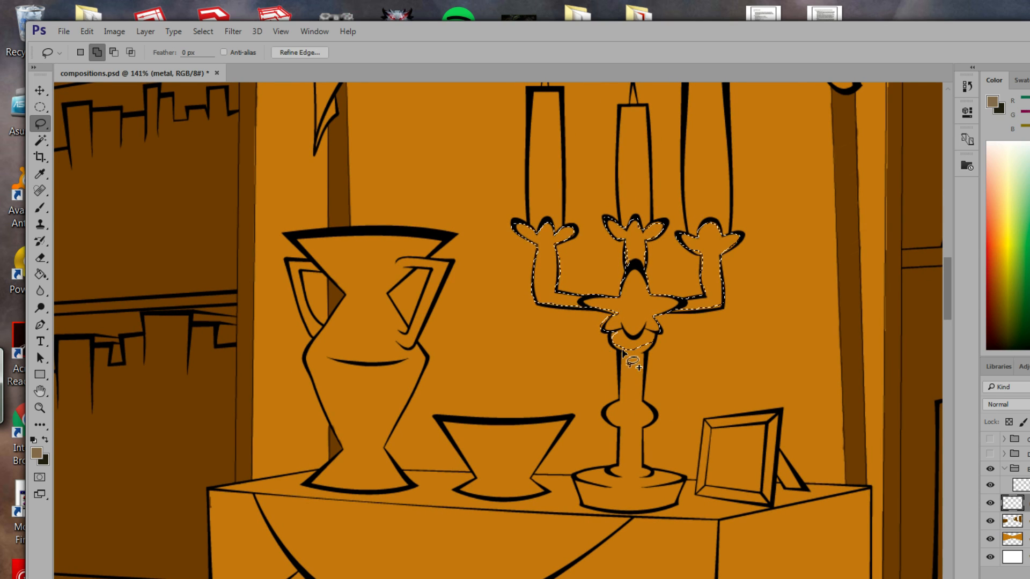
left_click_drag(622, 351, 606, 413)
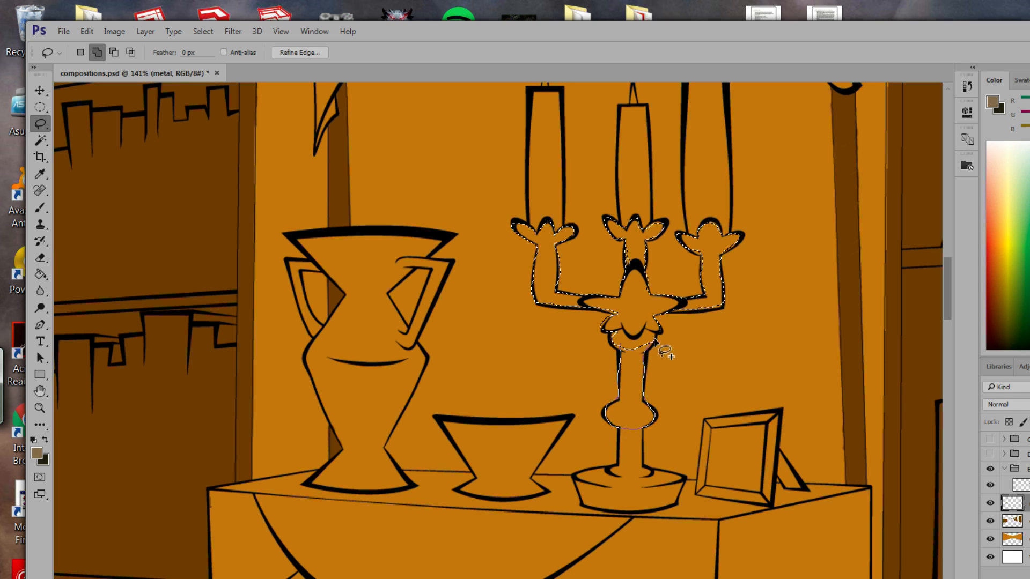
left_click_drag(656, 344, 621, 362)
key("space")
mouse_move(598, 409)
left_mouse_down()
mouse_move(616, 409)
mouse_move(652, 346)
left_mouse_up()
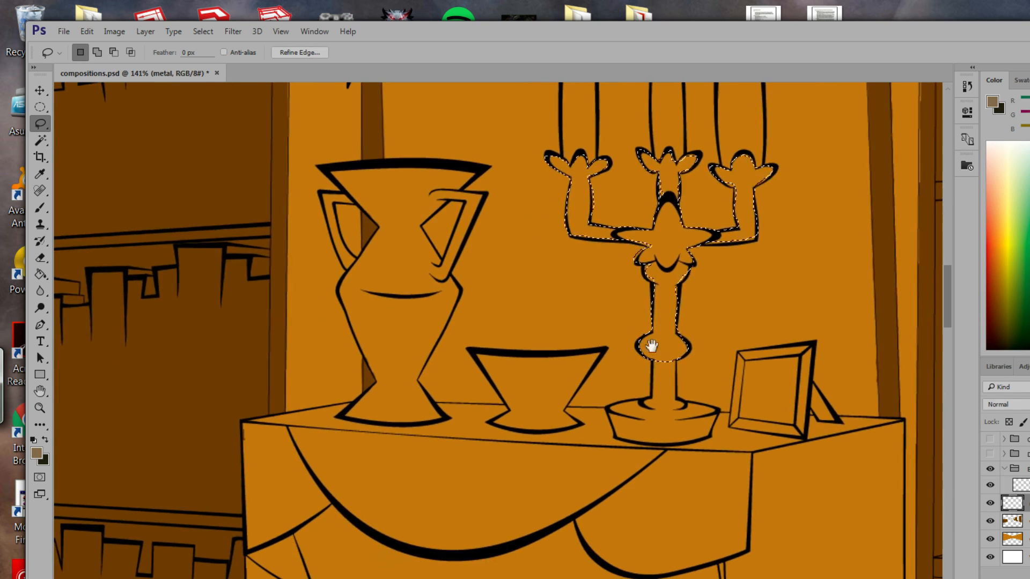
Add the lower stem and the candelabra base to the selection.
key("shift")
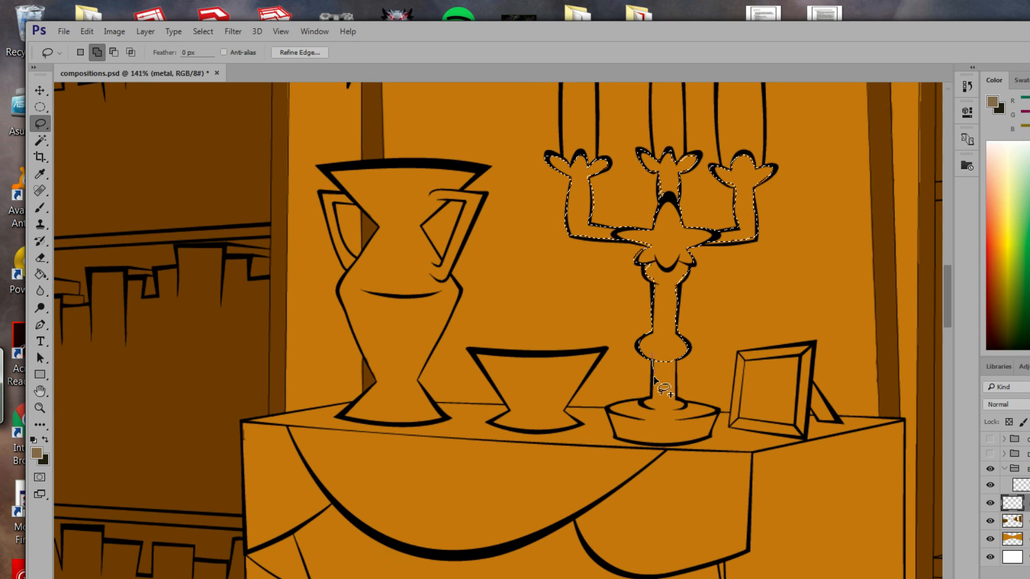
left_click_drag(641, 402, 669, 410)
mouse_move(678, 367)
left_mouse_down()
mouse_move(680, 400)
mouse_move(633, 424)
left_mouse_up()
left_click_drag(615, 434, 697, 441)
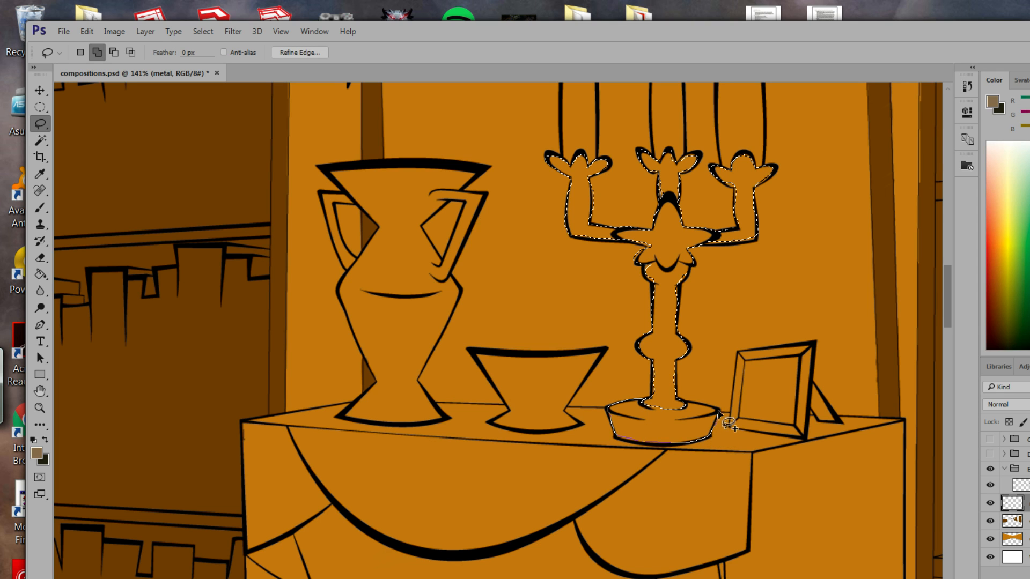
mouse_move(694, 412)
left_mouse_down()
mouse_move(621, 424)
mouse_move(603, 410)
left_mouse_up()
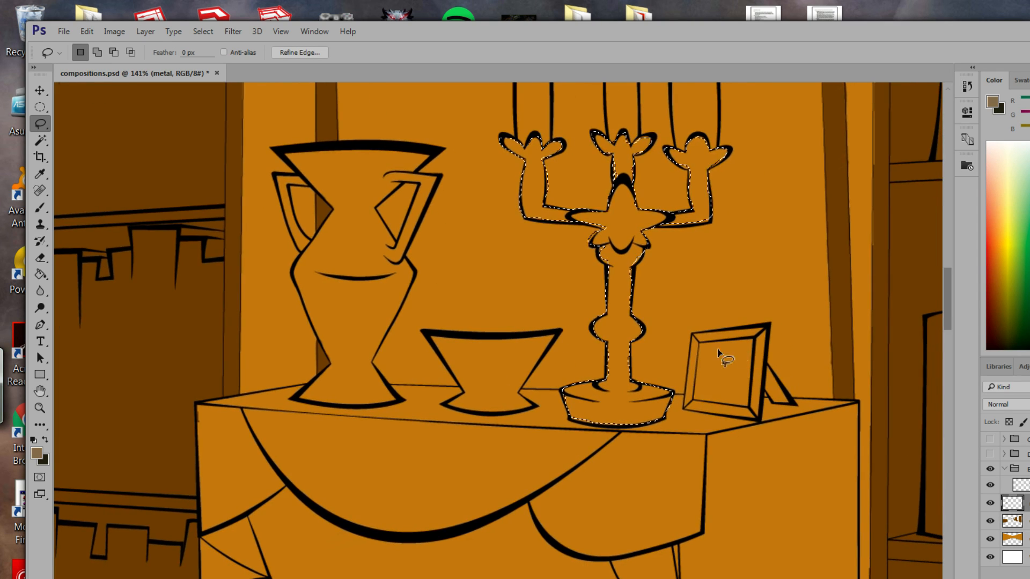
left_click_drag(537, 410, 596, 423)
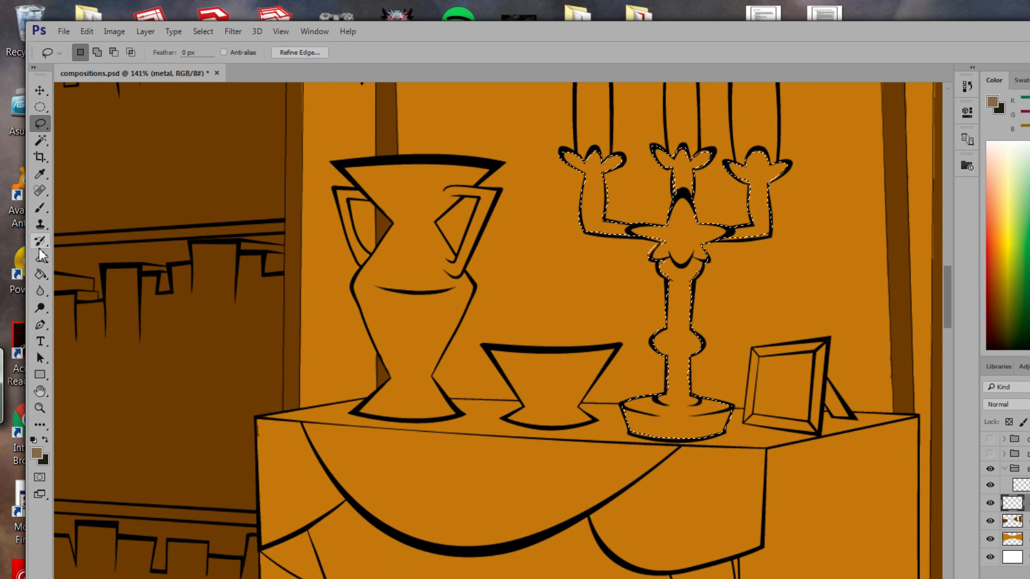
left_click(39, 274)
Fill the selected candelabra with taupe and clear the selection.
left_click(657, 410)
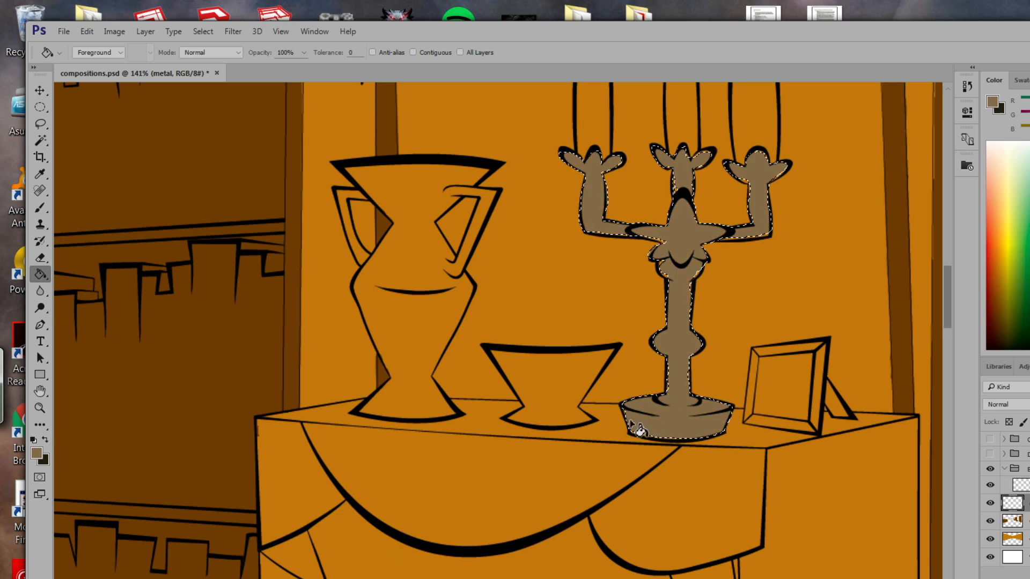
left_click_drag(655, 425, 476, 397)
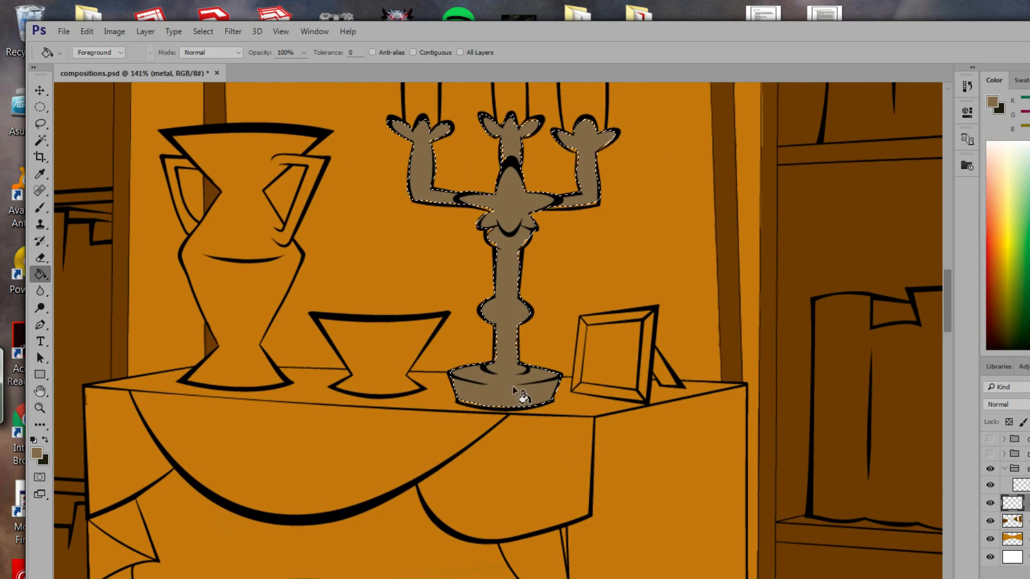
left_click(40, 124)
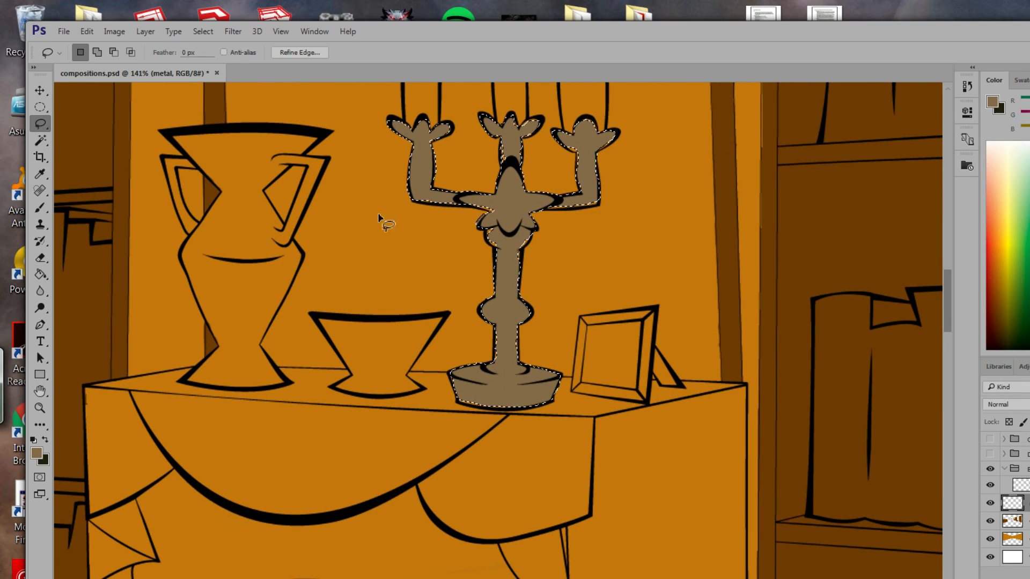
left_click_drag(494, 228, 491, 240)
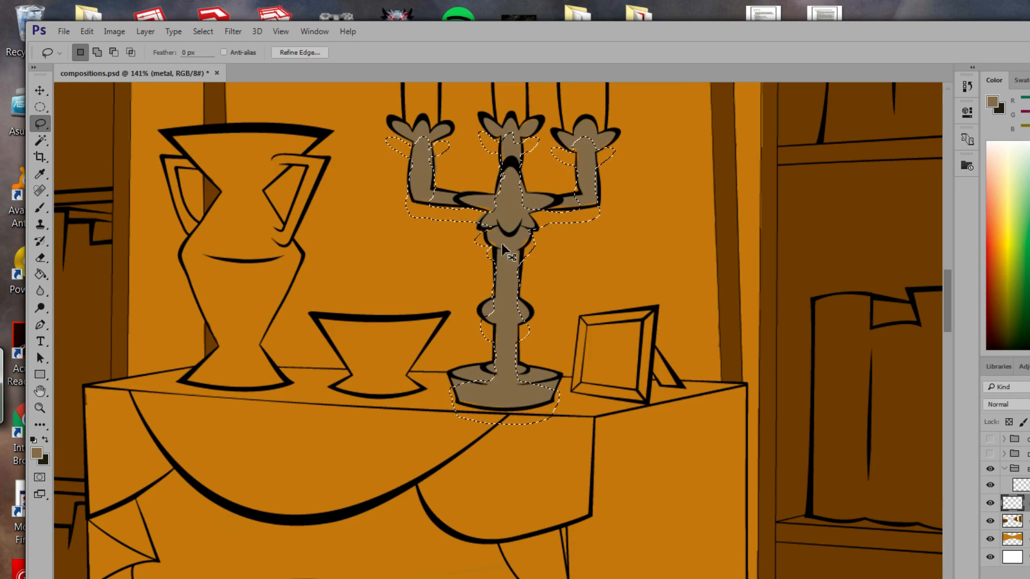
key("ctrl+z")
key("ctrl+d")
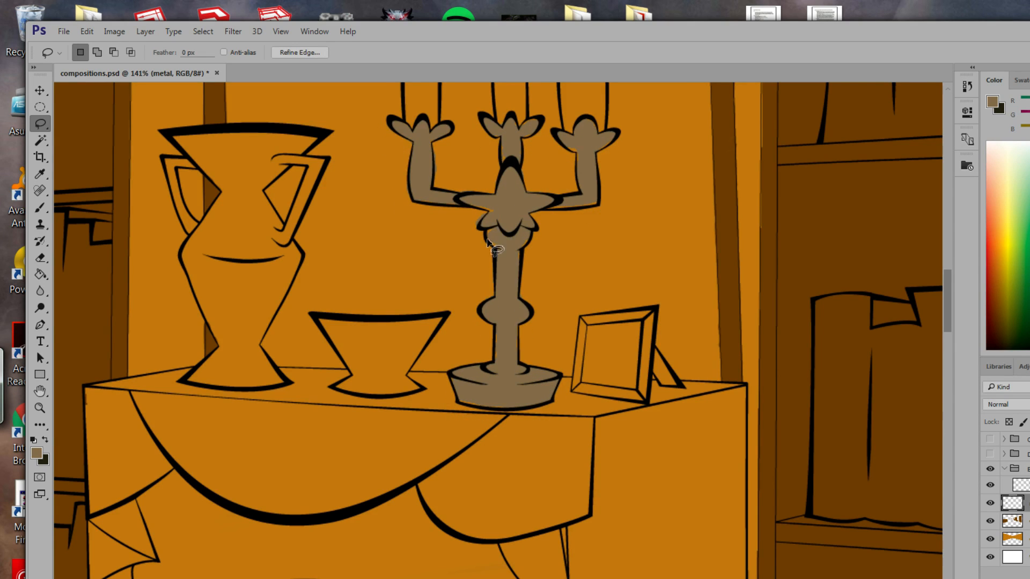
Lasso two small leftover patches beside the central star and make the wood layer active.
left_click_drag(510, 228, 509, 230)
key("shift")
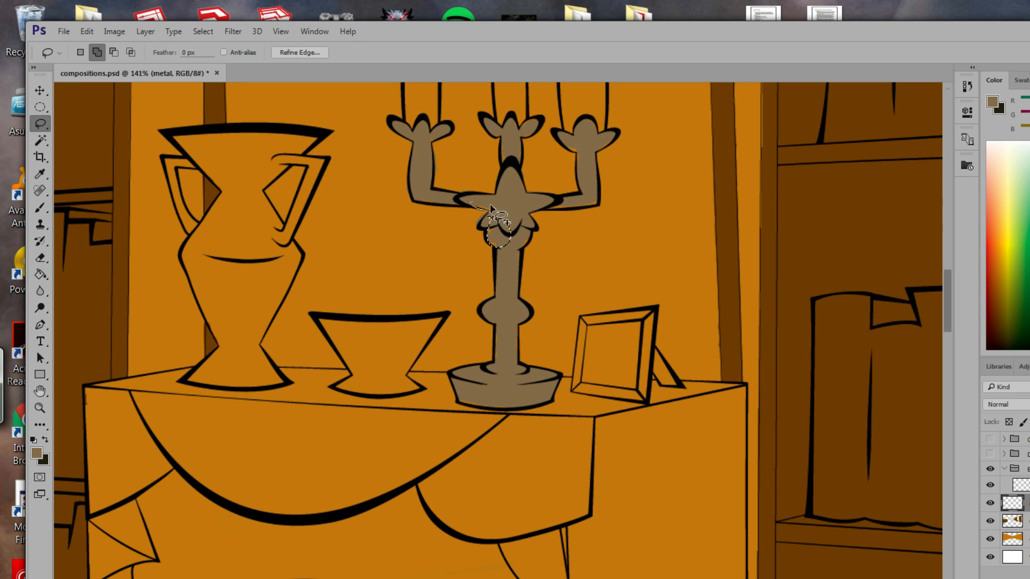
left_click_drag(487, 204, 472, 206)
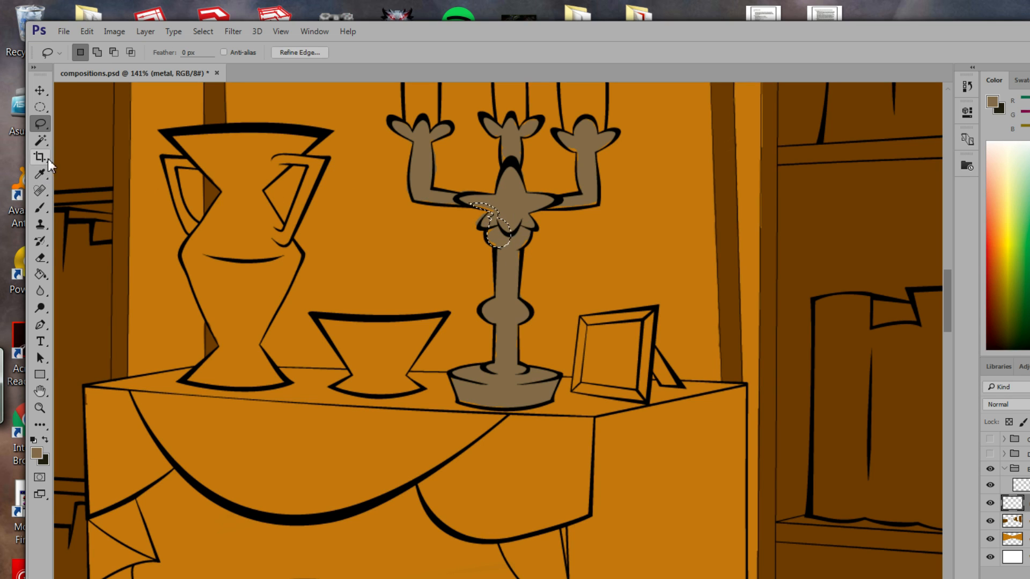
key("g")
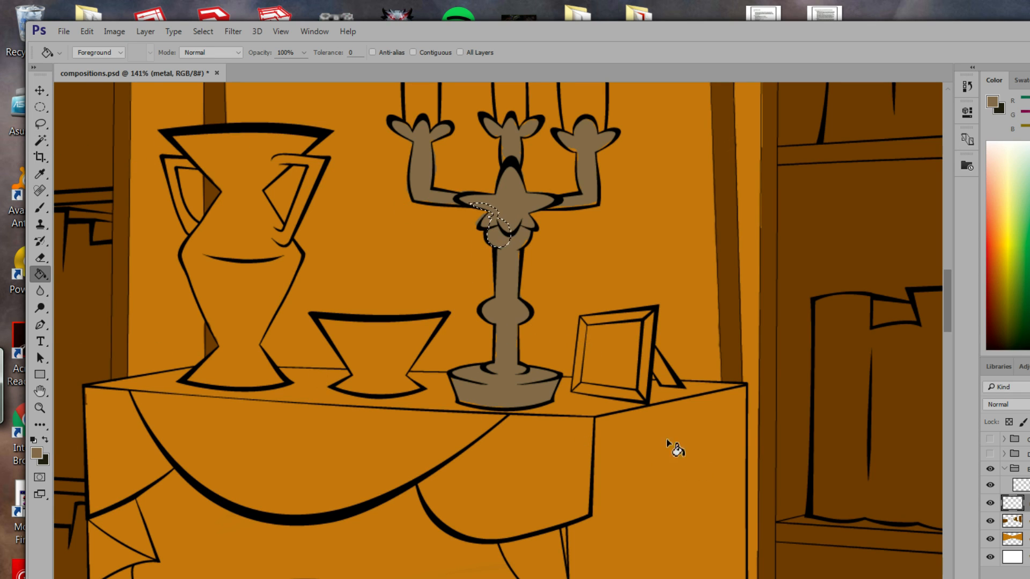
left_click(1026, 521)
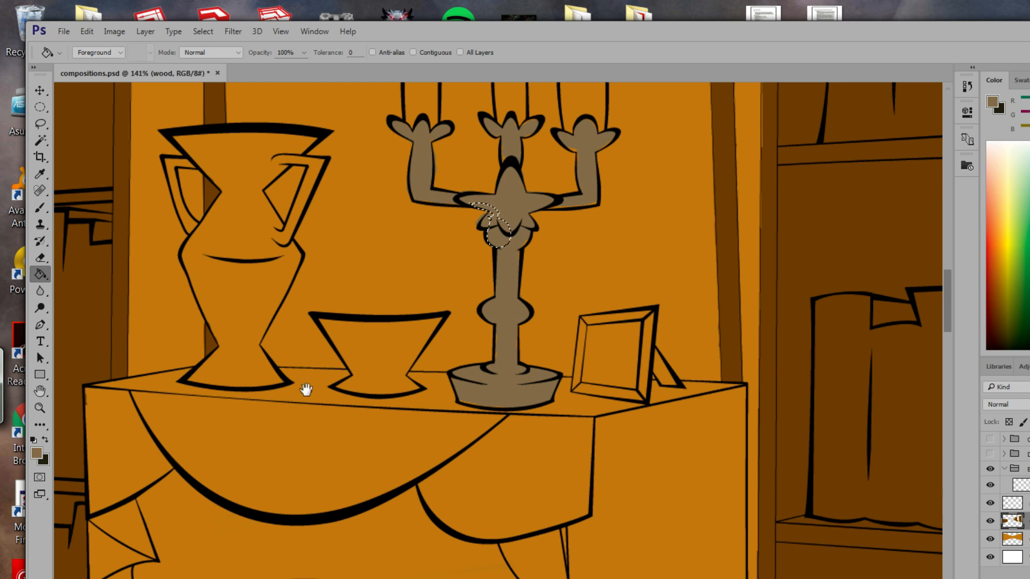
Outline the picture frame on the table with the Polygonal Lasso at its corners.
mouse_move(306, 386)
left_mouse_down()
mouse_move(412, 414)
mouse_move(420, 356)
mouse_move(380, 394)
mouse_move(350, 467)
left_mouse_up()
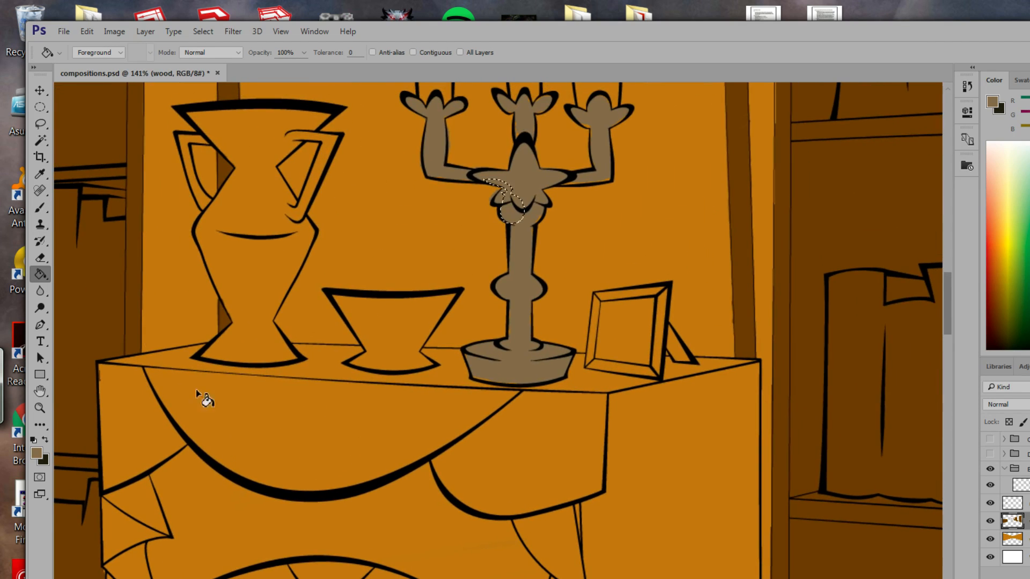
left_click(40, 124)
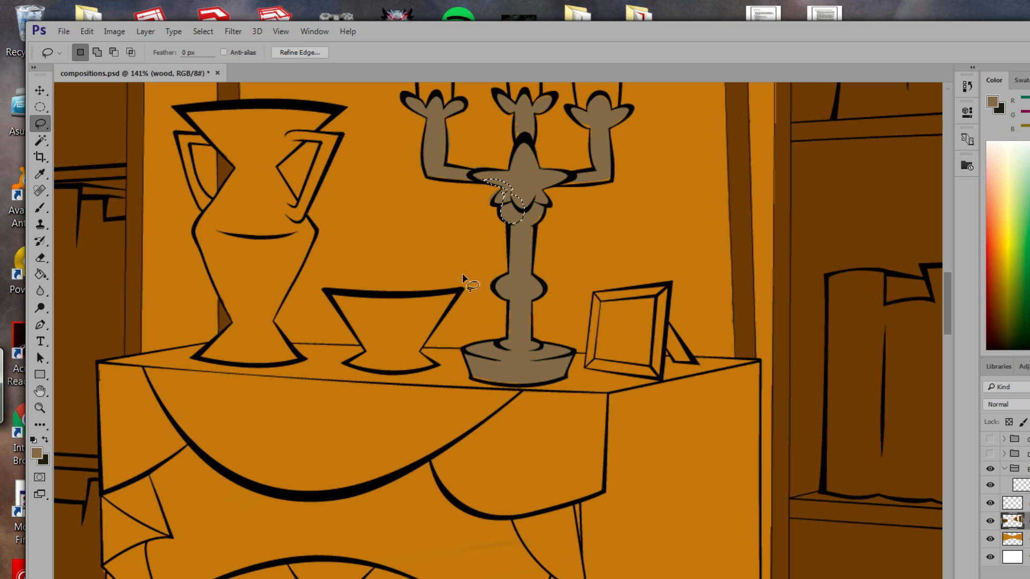
left_click_drag(40, 123, 80, 137)
left_click(592, 294)
left_click(586, 368)
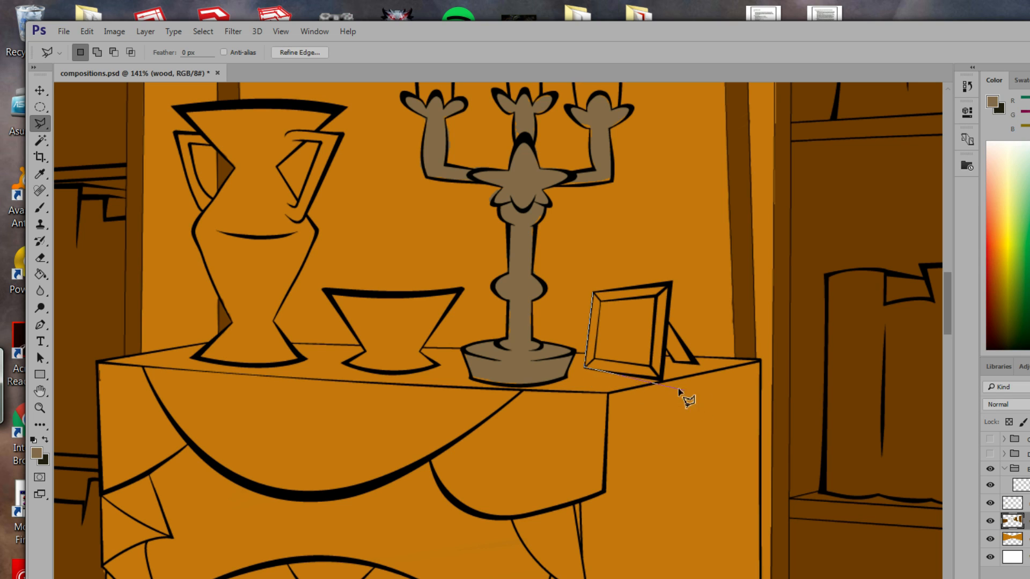
left_click(662, 377)
left_click(671, 282)
left_click(594, 294)
Fill the picture frame selection with taupe.
left_click(40, 274)
left_click(640, 349)
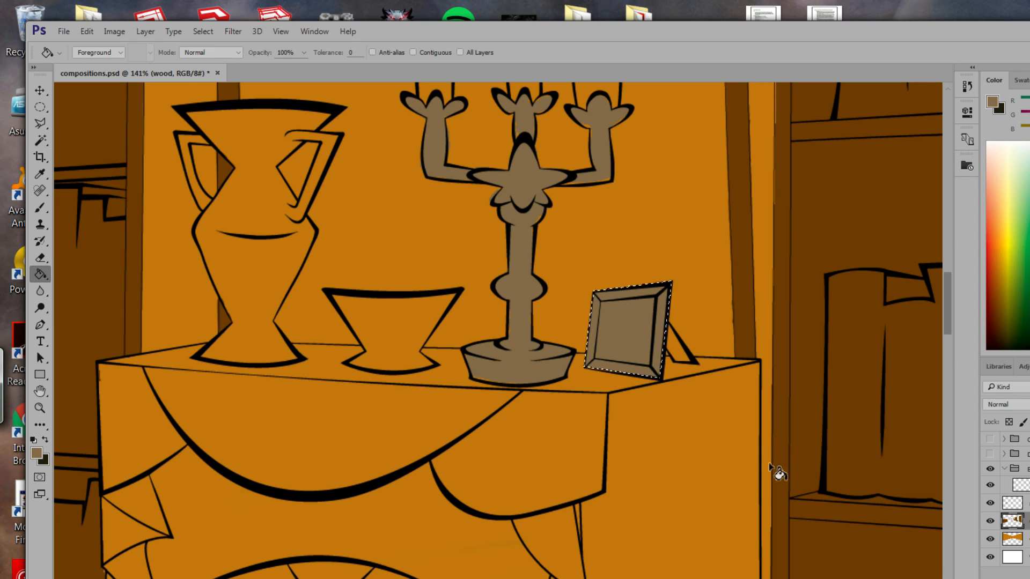
mouse_move(559, 471)
left_mouse_down()
mouse_move(593, 460)
mouse_move(672, 257)
mouse_move(690, 154)
mouse_move(698, 163)
left_mouse_up()
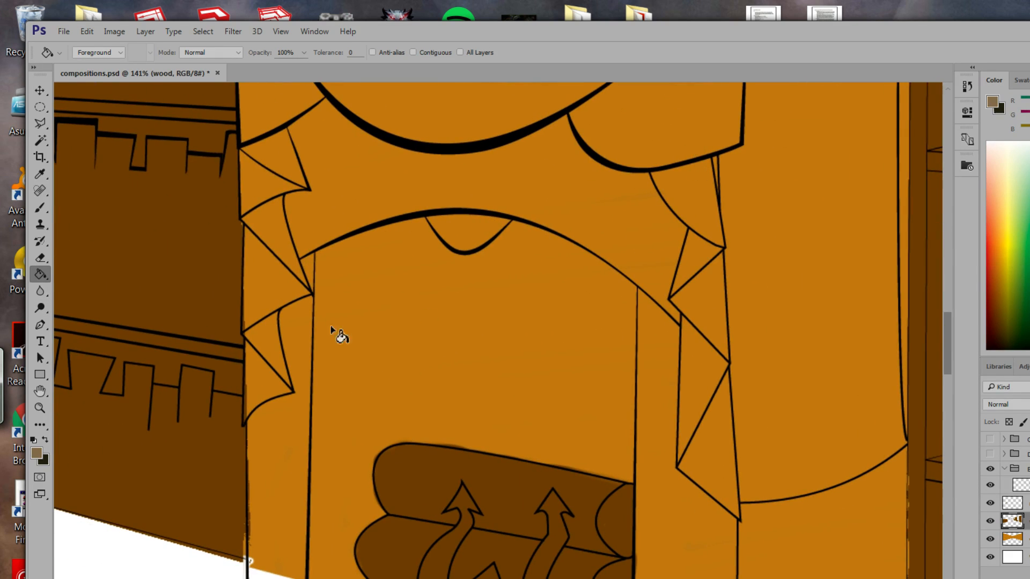
Try a freehand lasso on the cloth's left edge, discard it, and return to the Polygonal Lasso.
left_click(39, 125)
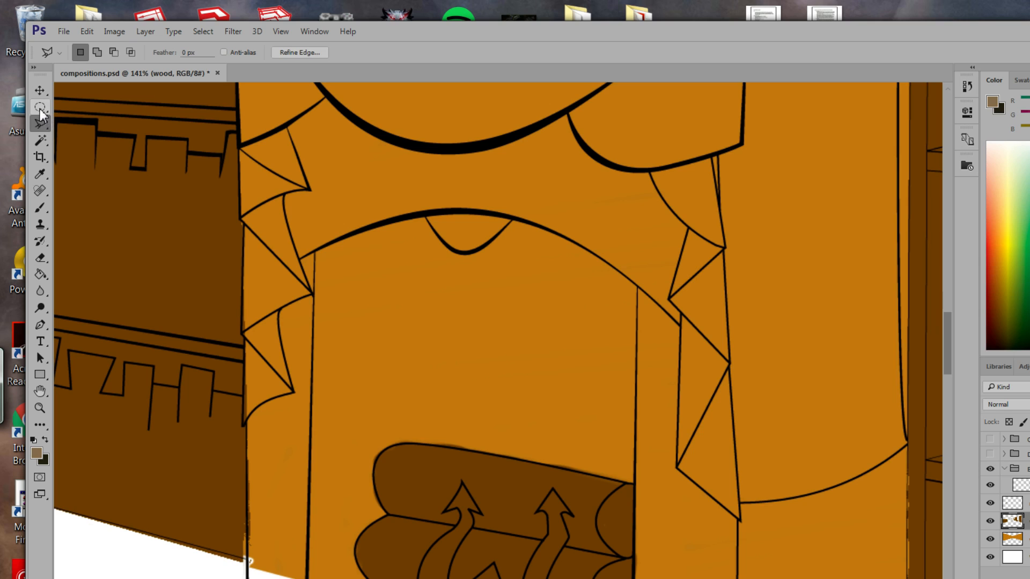
left_click(40, 123)
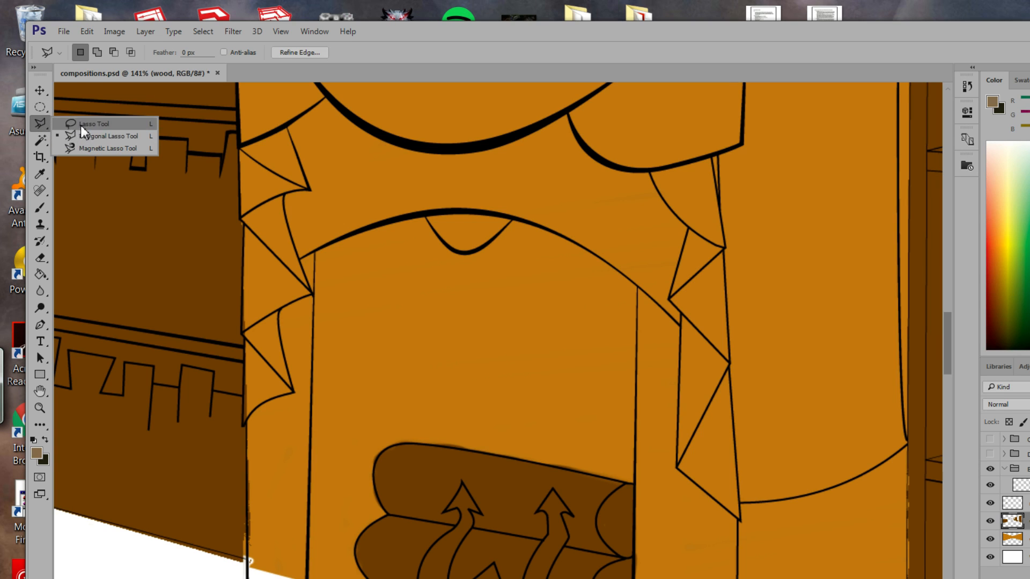
left_click(92, 124)
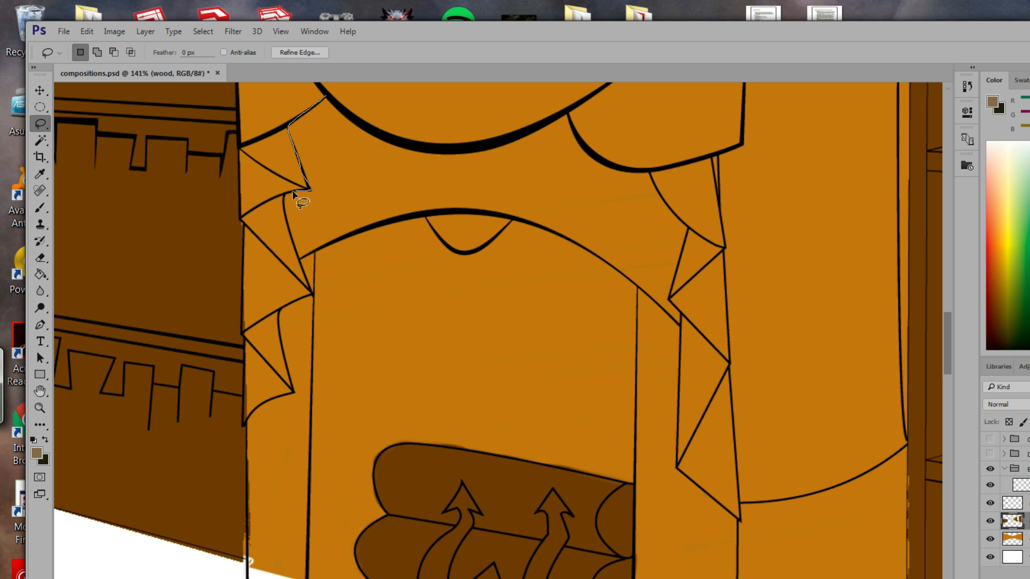
left_click_drag(297, 198, 296, 198)
key("ctrl+d")
left_click_drag(39, 129, 83, 134)
Trace the cloth strip's zigzag left edge and straight right edge into a closed selection.
left_click(326, 98)
left_click(286, 127)
left_click(286, 196)
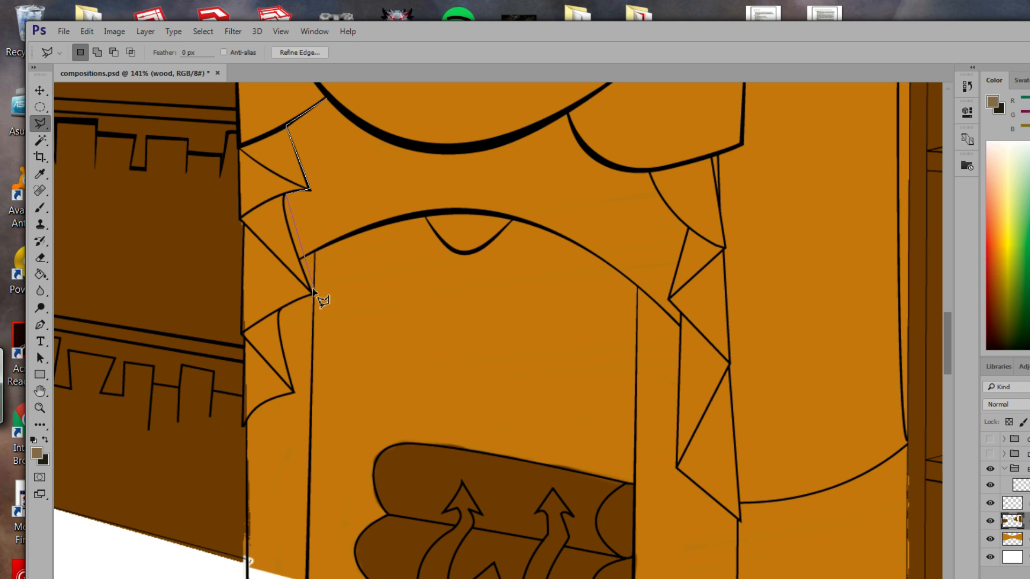
left_click(277, 311)
left_click(293, 394)
left_click(246, 424)
mouse_move(291, 492)
left_mouse_down()
mouse_move(345, 299)
mouse_move(207, 298)
mouse_move(199, 282)
left_mouse_up()
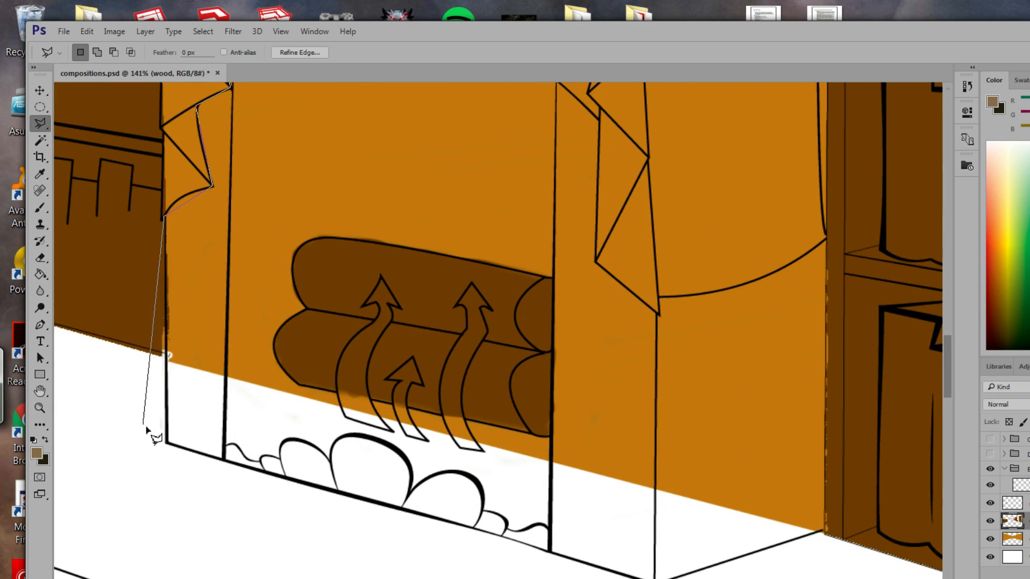
left_click(167, 441)
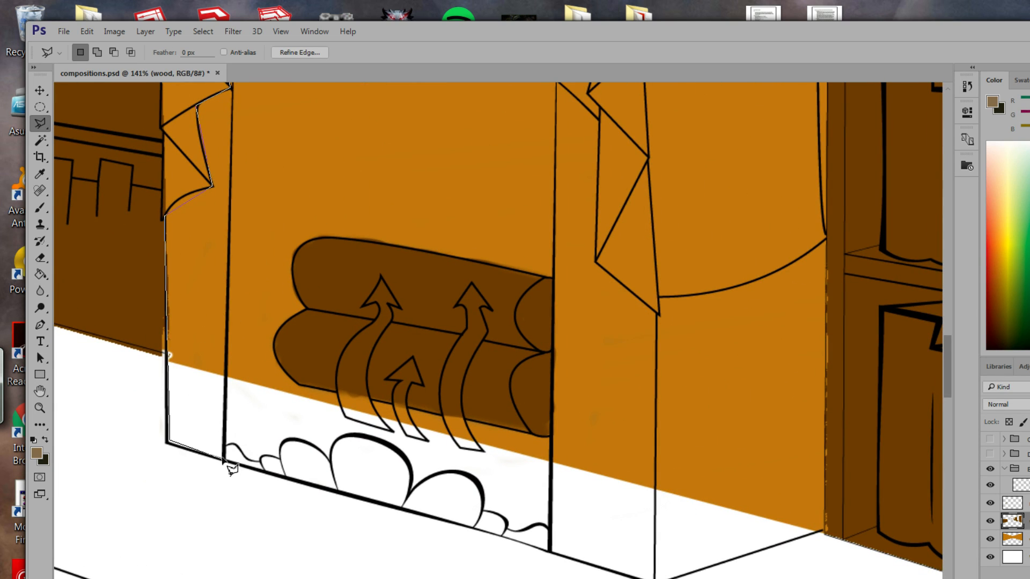
left_click_drag(237, 281, 212, 439)
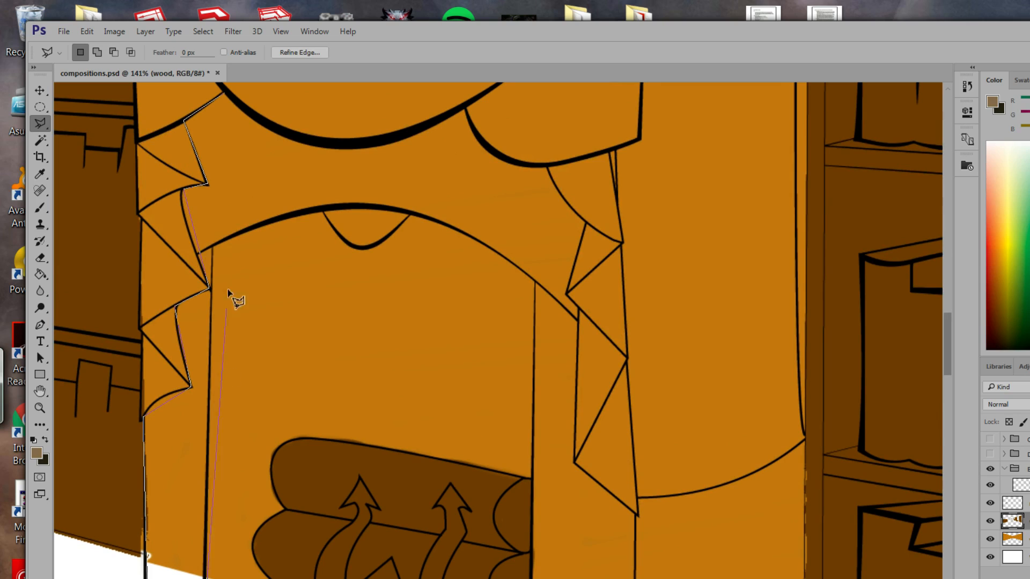
left_click(221, 95)
left_click(225, 98)
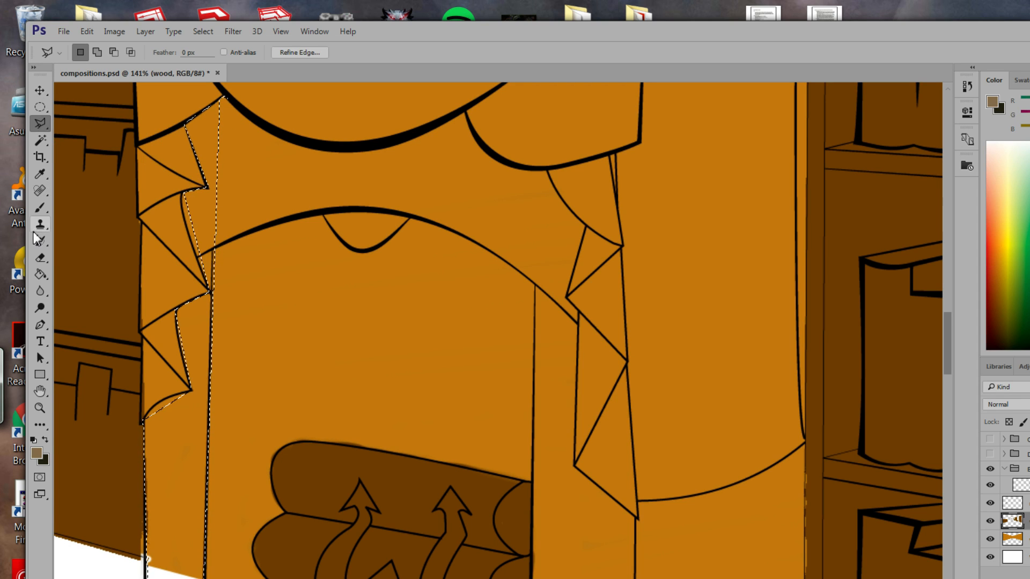
Fill the cloth strip with taupe, then undo the patchy result.
left_click(40, 276)
left_click(212, 225)
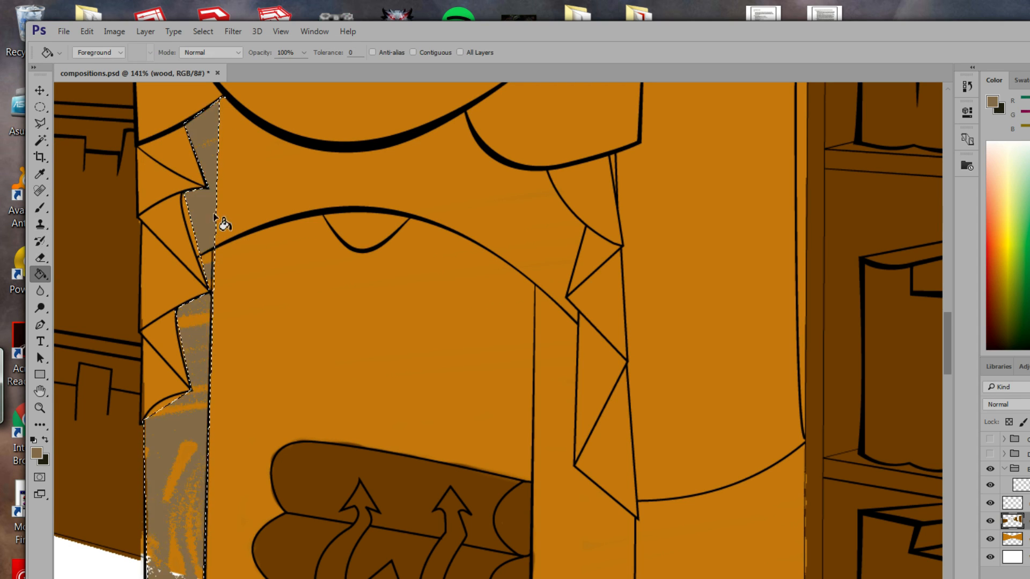
left_click_drag(226, 292, 306, 180)
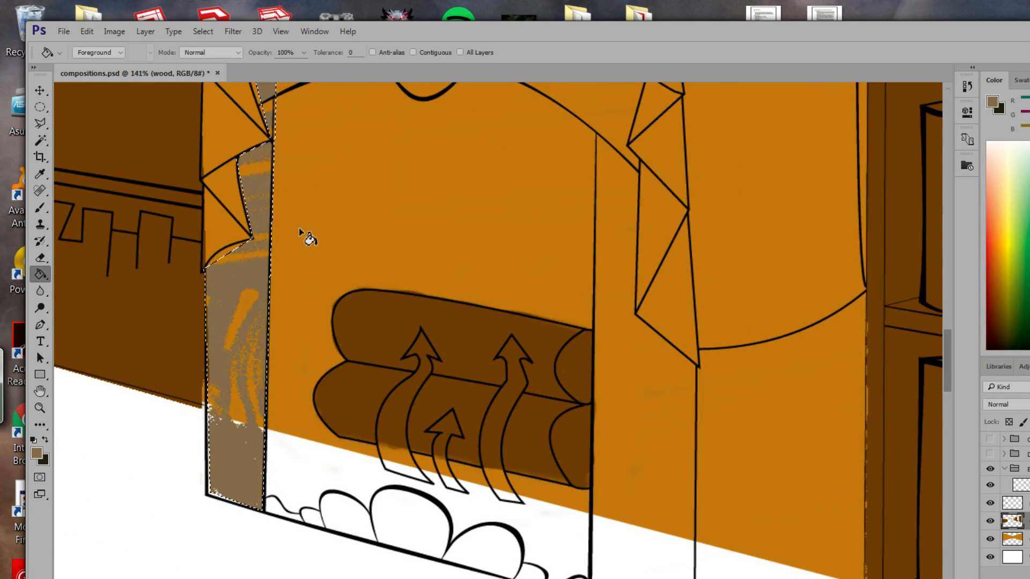
key("ctrl+z")
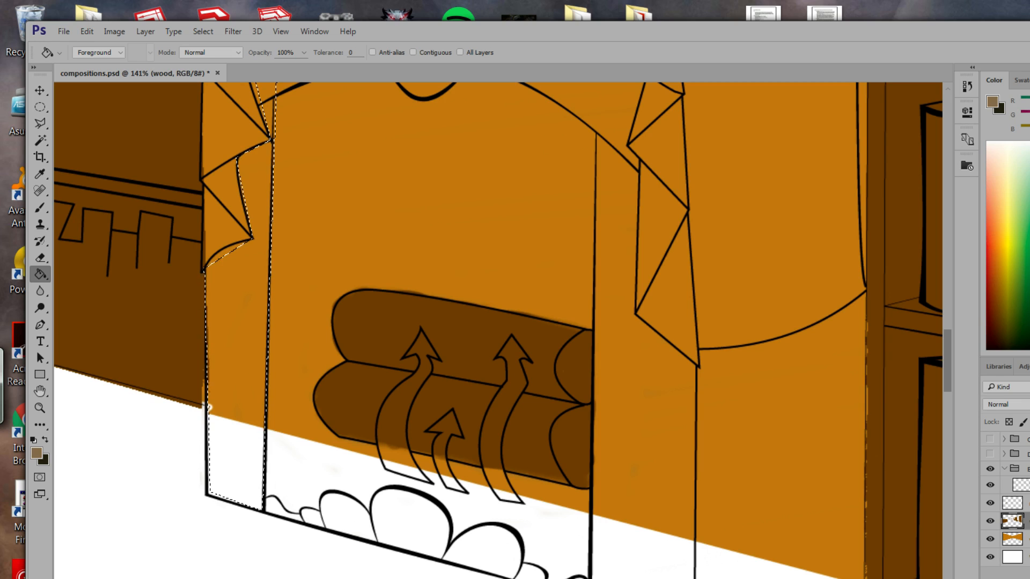
Refill the strip with taupe on the metal layer, then return to the freehand Lasso and deselect.
key("alt+bracketright")
left_click(210, 333)
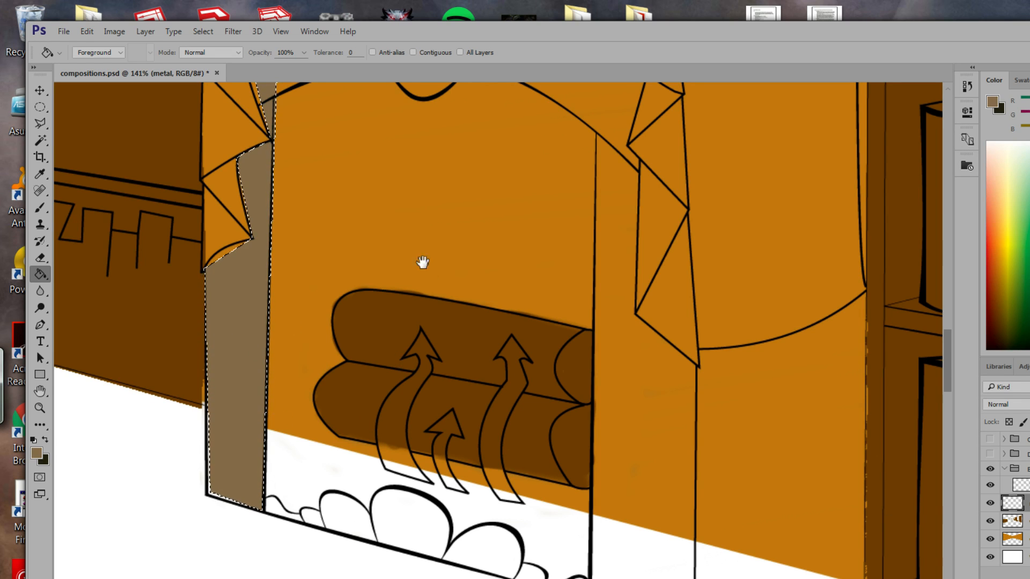
mouse_move(422, 260)
left_mouse_down()
mouse_move(467, 403)
mouse_move(371, 340)
left_mouse_up()
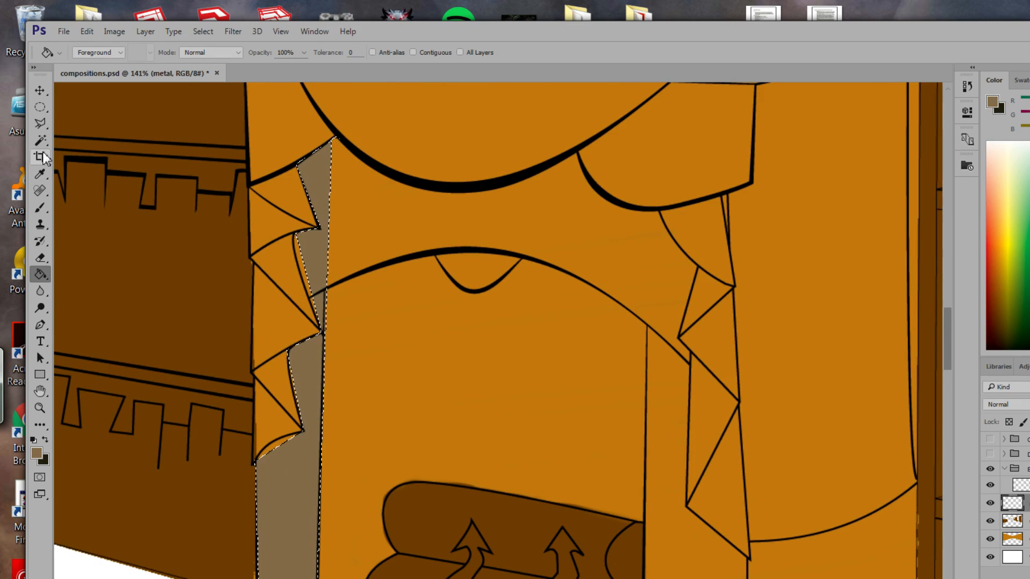
left_click(40, 124)
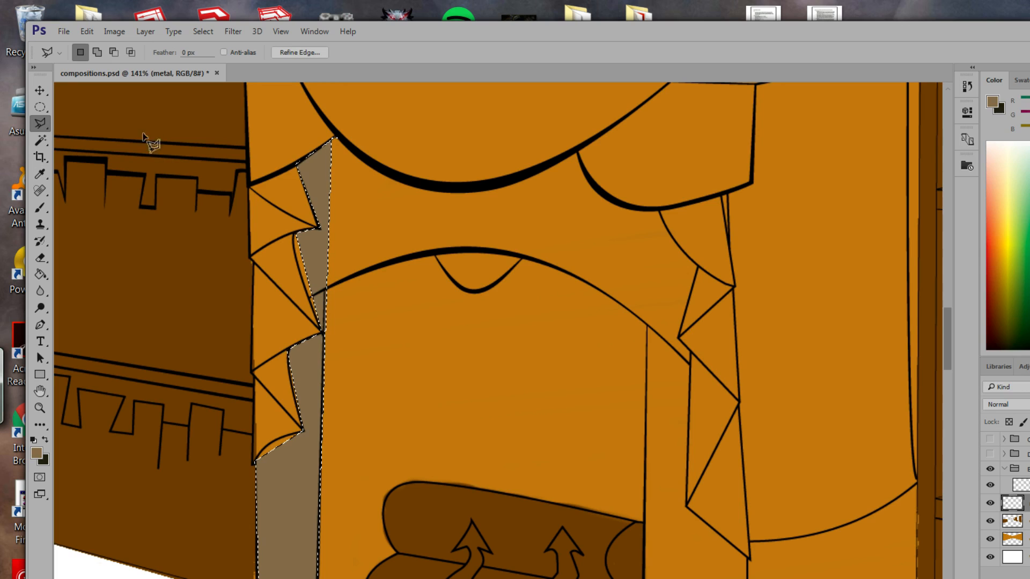
right_click(38, 123)
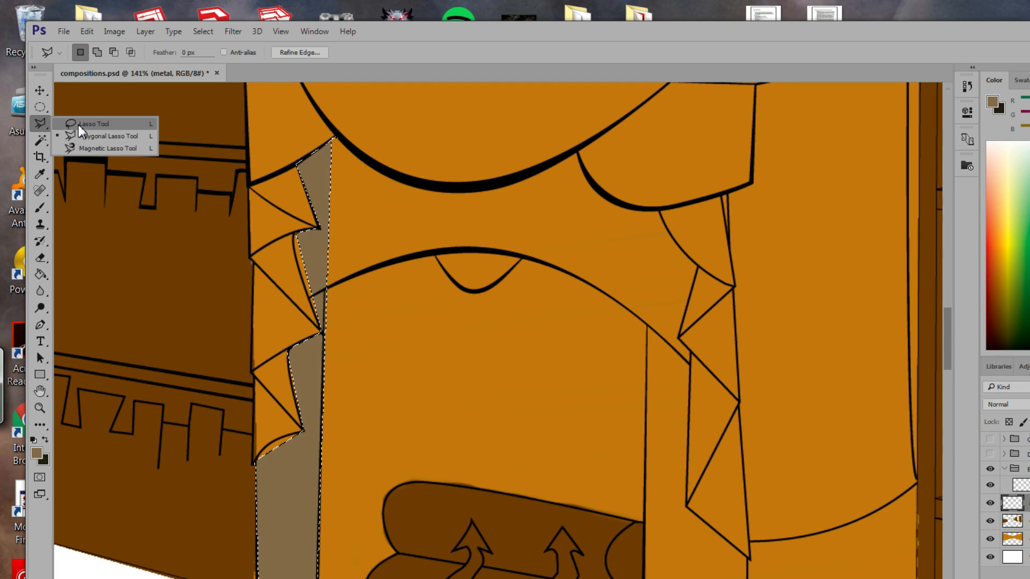
left_click(91, 124)
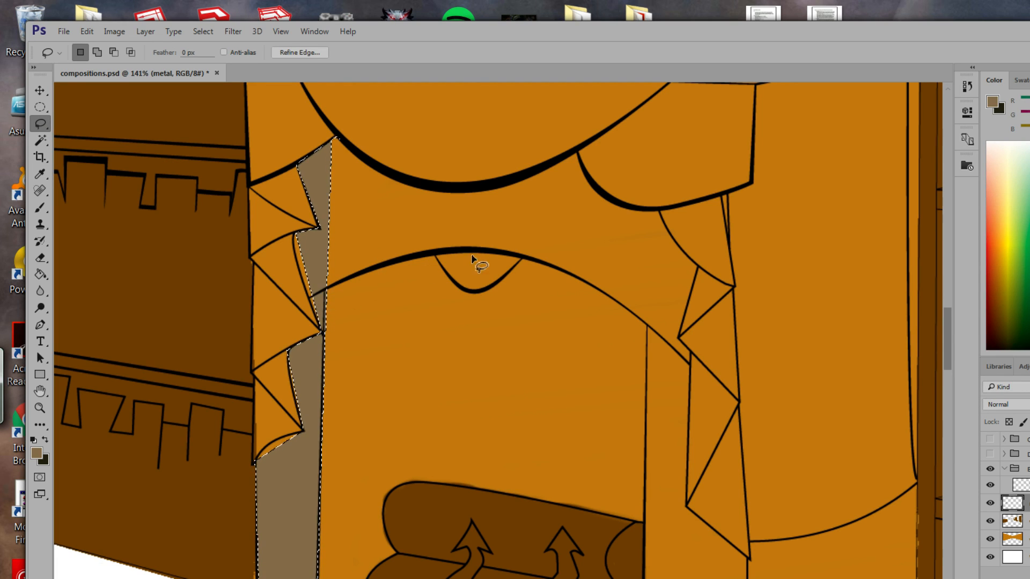
left_click(333, 286)
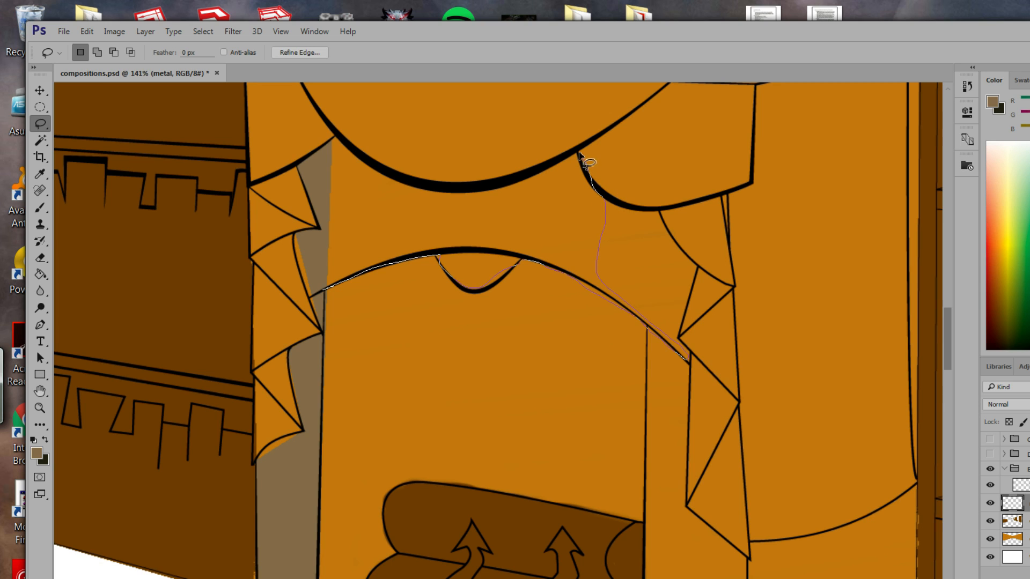
Lasso the arched band under the scalloped drape and fill it greyish-tan.
left_click_drag(406, 177, 340, 147)
left_click_drag(325, 291, 324, 292)
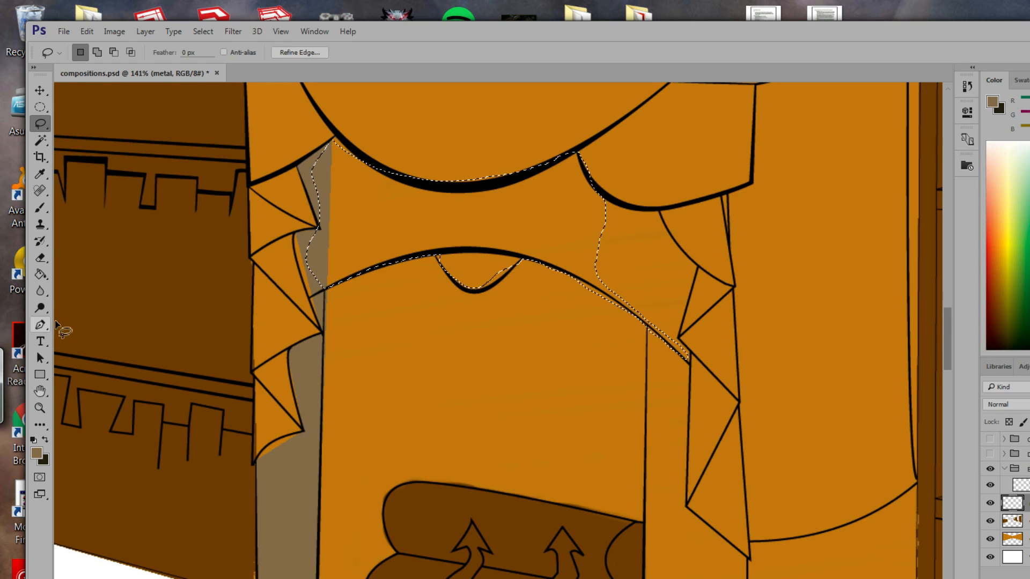
left_click(40, 275)
left_click(487, 271)
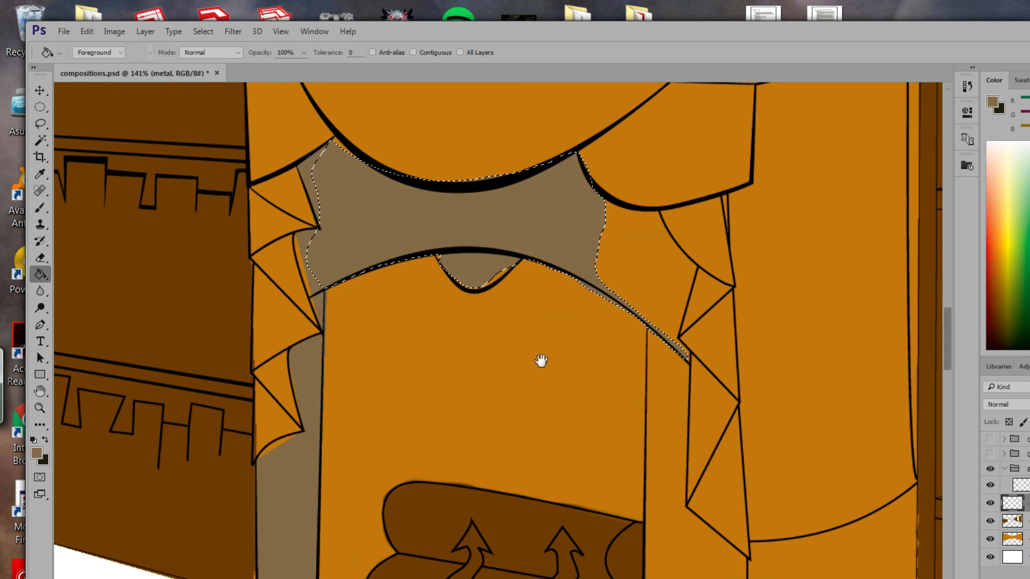
Pan around the fireplace and begin a Polygonal Lasso outline of the right pillar.
mouse_move(540, 361)
left_mouse_down()
mouse_move(522, 311)
mouse_move(495, 303)
left_mouse_up()
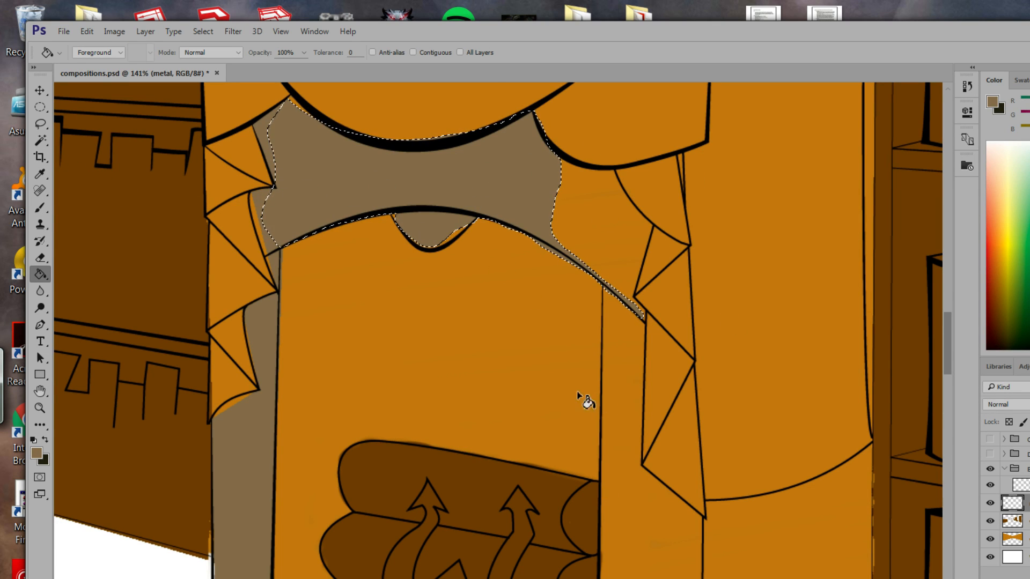
mouse_move(579, 389)
left_mouse_down()
mouse_move(476, 262)
mouse_move(507, 160)
mouse_move(501, 269)
left_mouse_up()
mouse_move(373, 184)
left_mouse_down()
mouse_move(365, 356)
mouse_move(378, 477)
left_mouse_up()
left_click(40, 109)
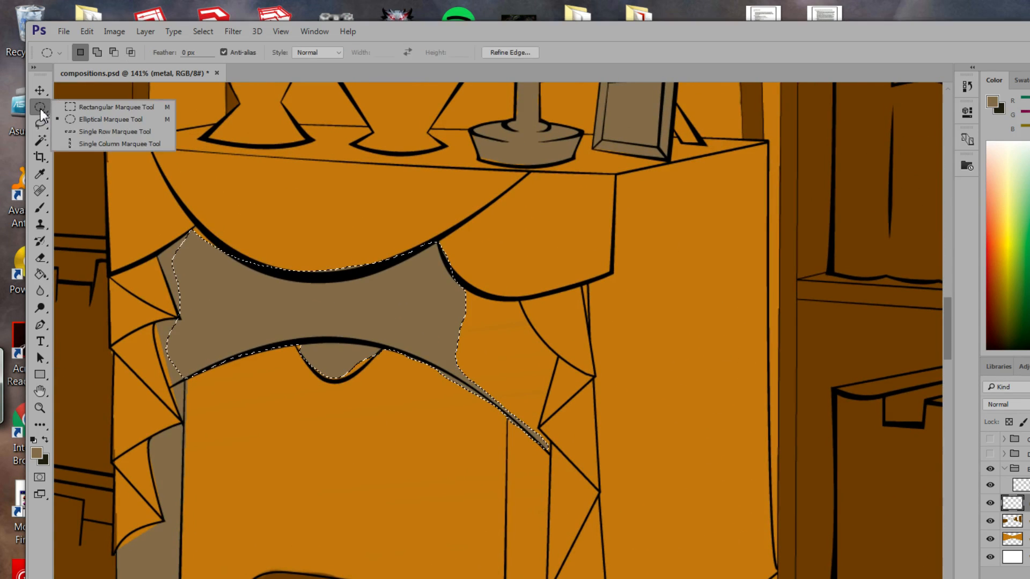
left_click(90, 109)
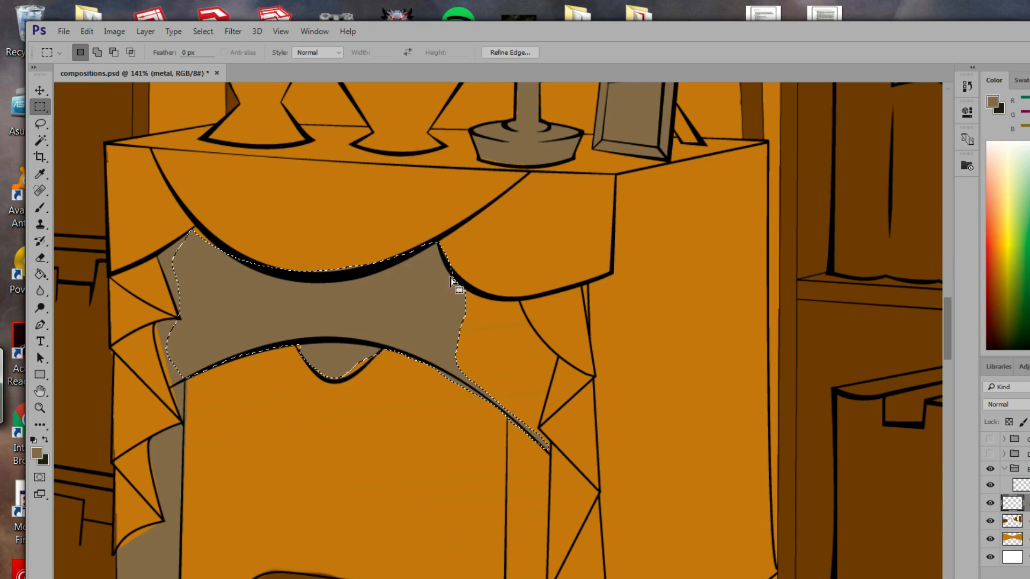
left_click(40, 124)
left_click(78, 139)
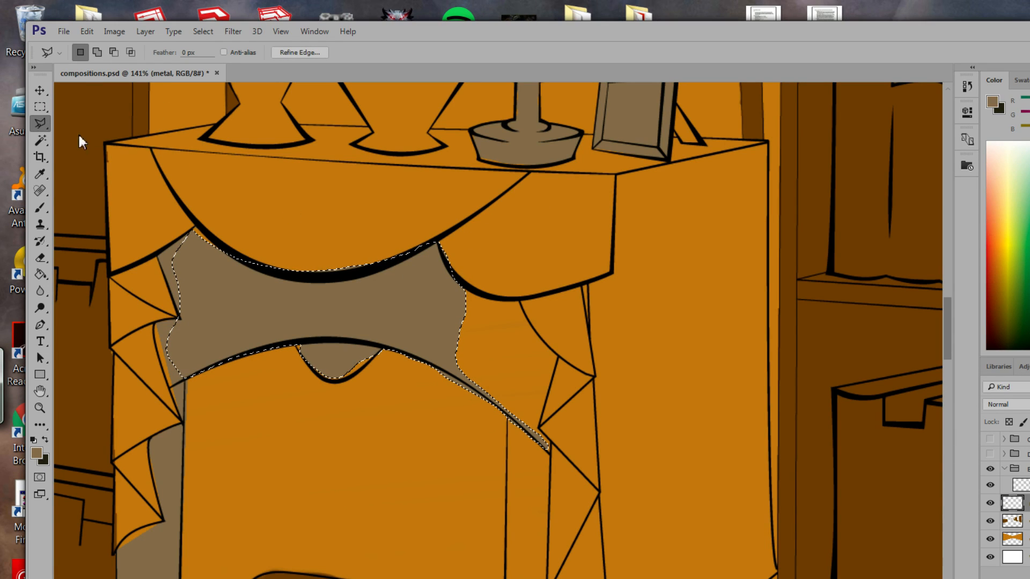
left_click(460, 283)
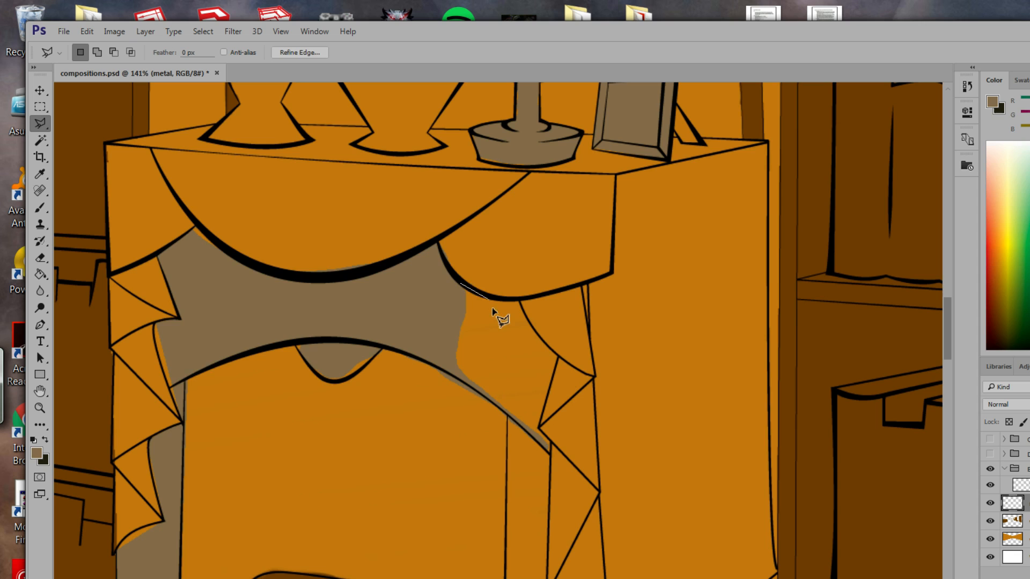
Outline the right pillar along the drape edge and triangle corners, panning down as needed.
left_click(520, 302)
left_click(540, 428)
key("space")
left_click_drag(545, 515, 568, 275)
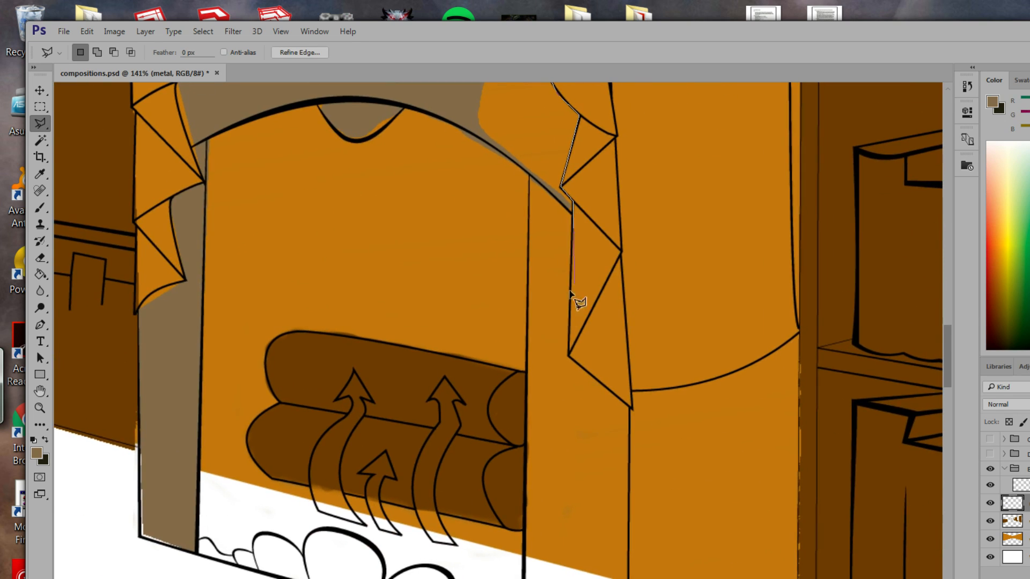
left_click(569, 355)
left_click(631, 409)
key("space")
mouse_move(603, 444)
left_mouse_down()
mouse_move(609, 322)
mouse_move(594, 372)
left_mouse_up()
Complete the right pillar's outline from its base back up, and fill it greyish-tan.
left_click(615, 548)
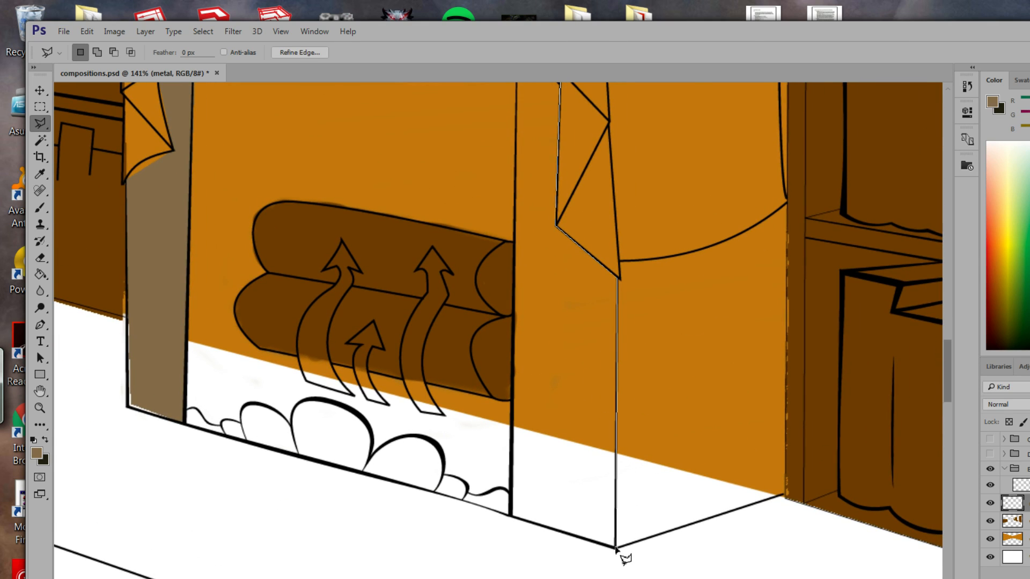
scroll(513, 435, "up", 5)
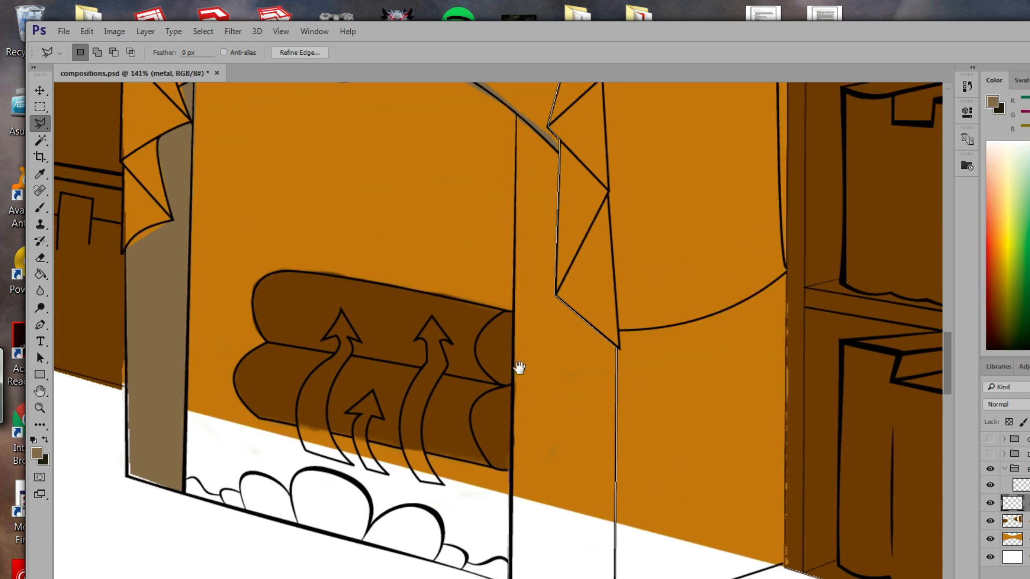
left_click(536, 297)
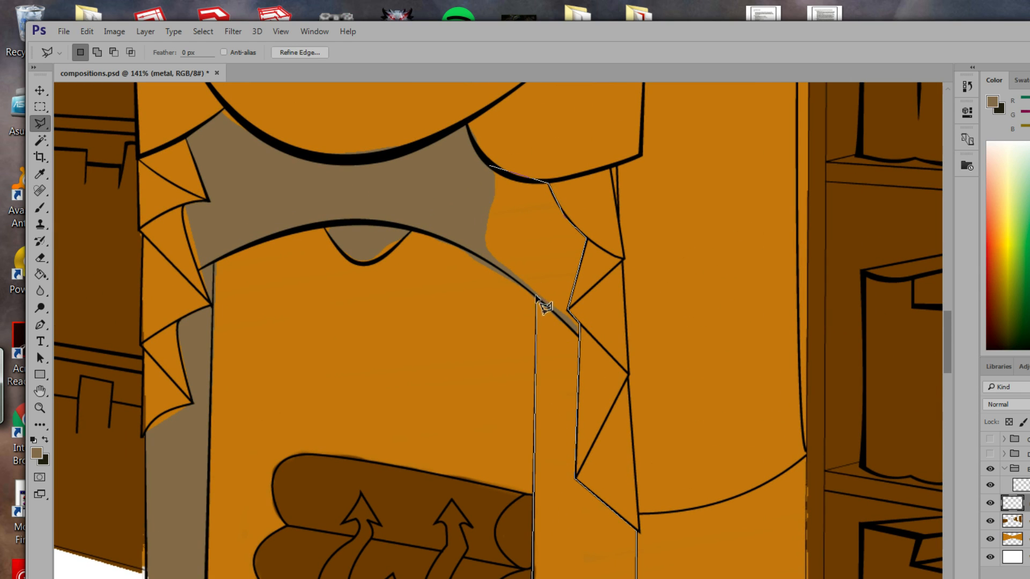
left_click(476, 243)
left_click(494, 167)
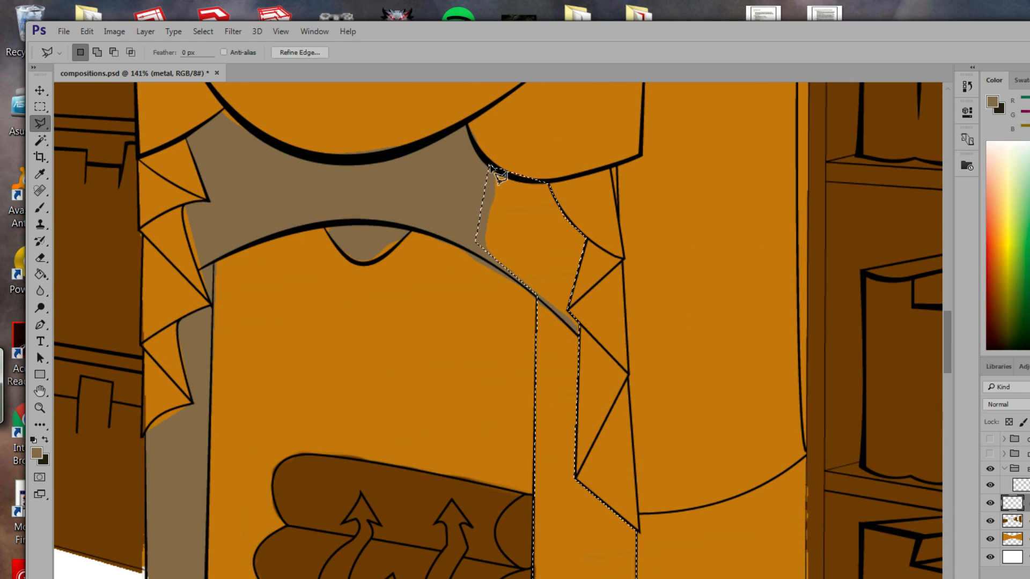
left_click(40, 275)
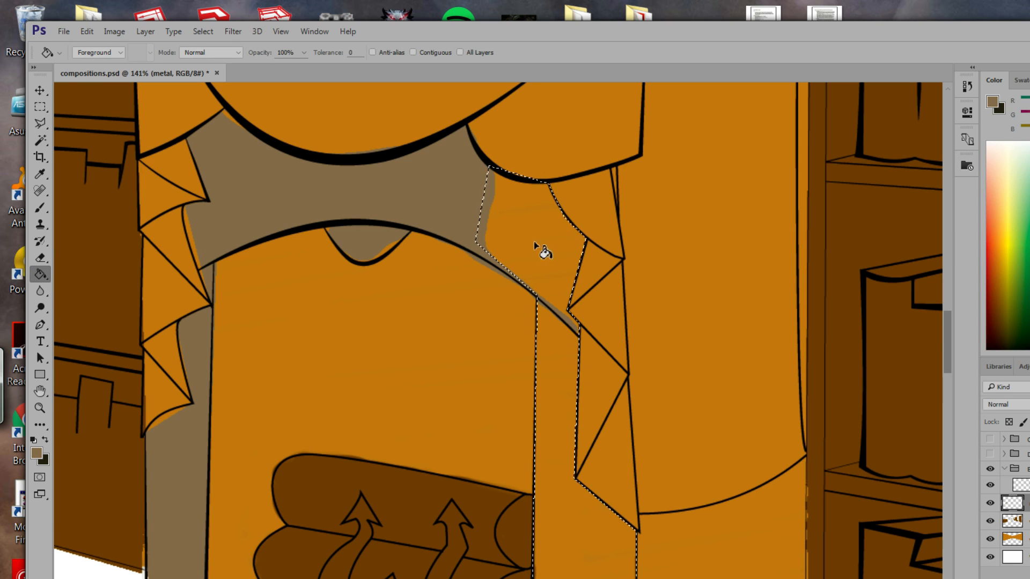
left_click(528, 287)
Pan to the pillar base and start a Polygonal Lasso outline of the fireplace-bottom bumps.
mouse_move(443, 469)
left_mouse_down()
mouse_move(485, 379)
mouse_move(508, 274)
left_mouse_up()
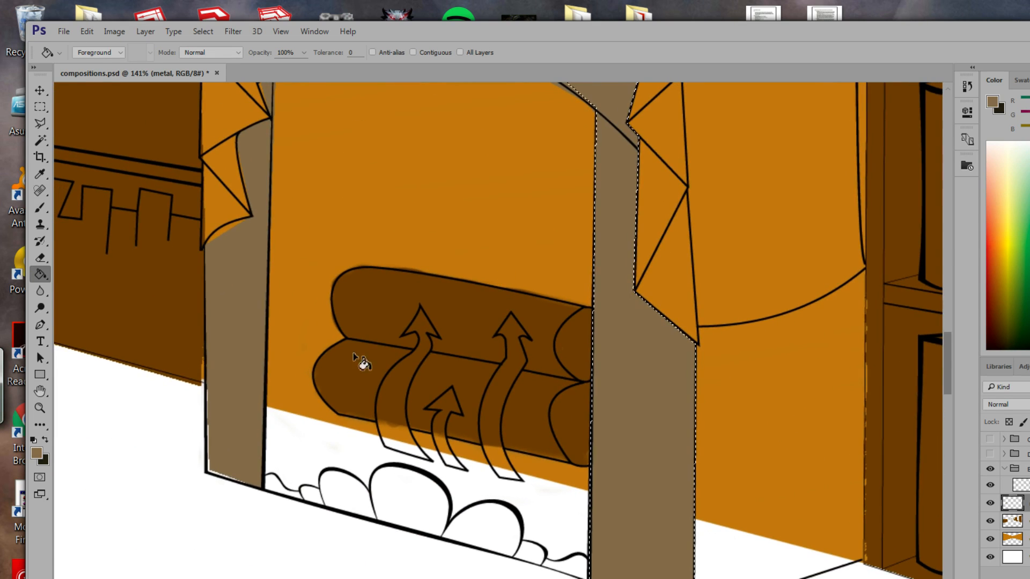
key("l")
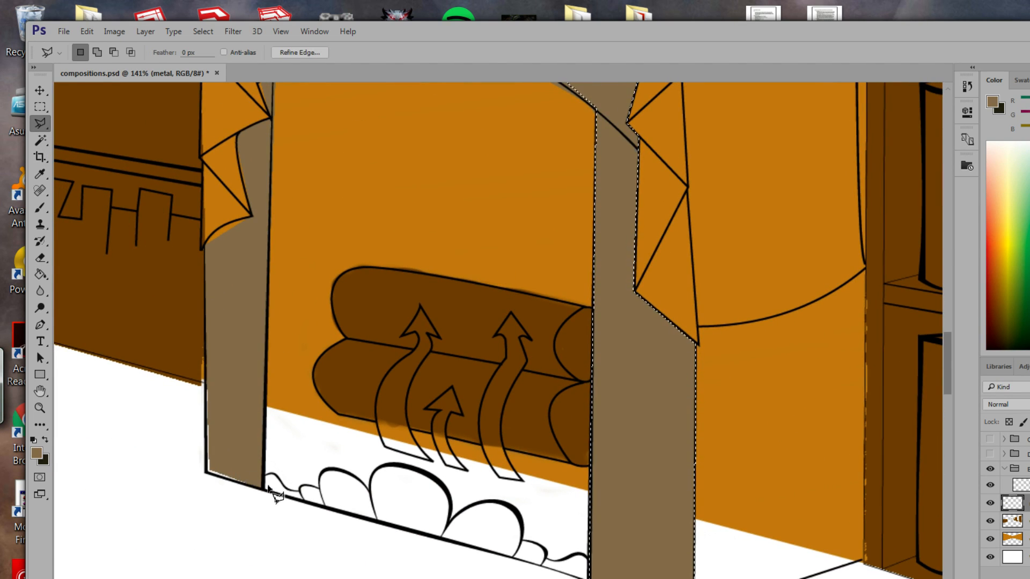
left_click(265, 487)
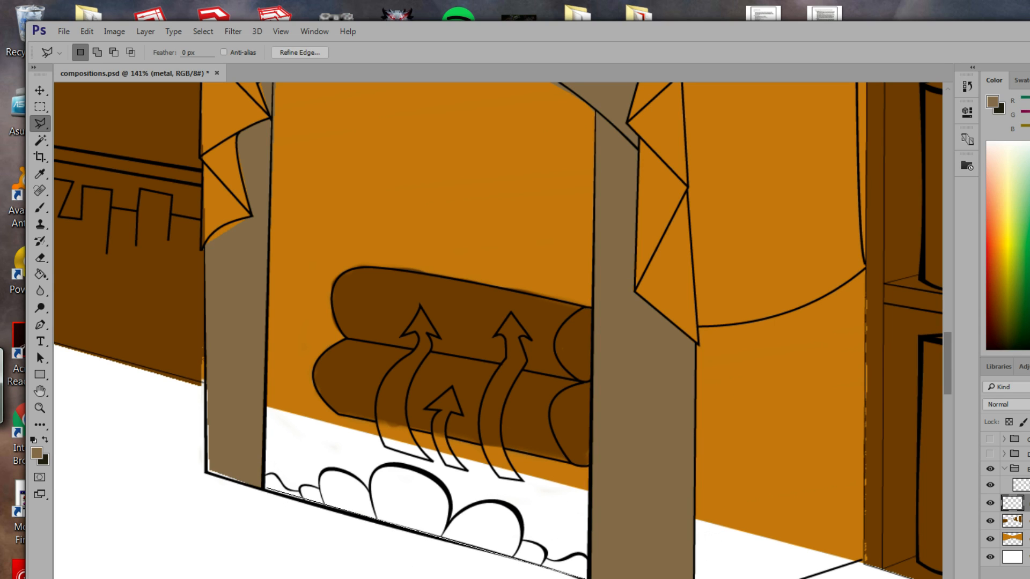
Close the outline around the rounded bumps and fill them greyish-tan.
left_click(590, 559)
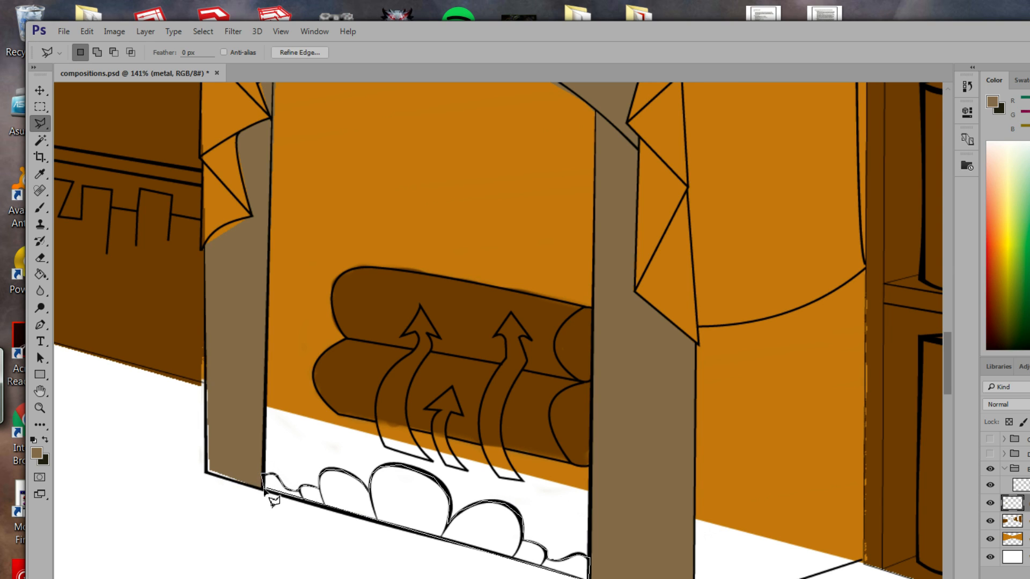
left_click(270, 493)
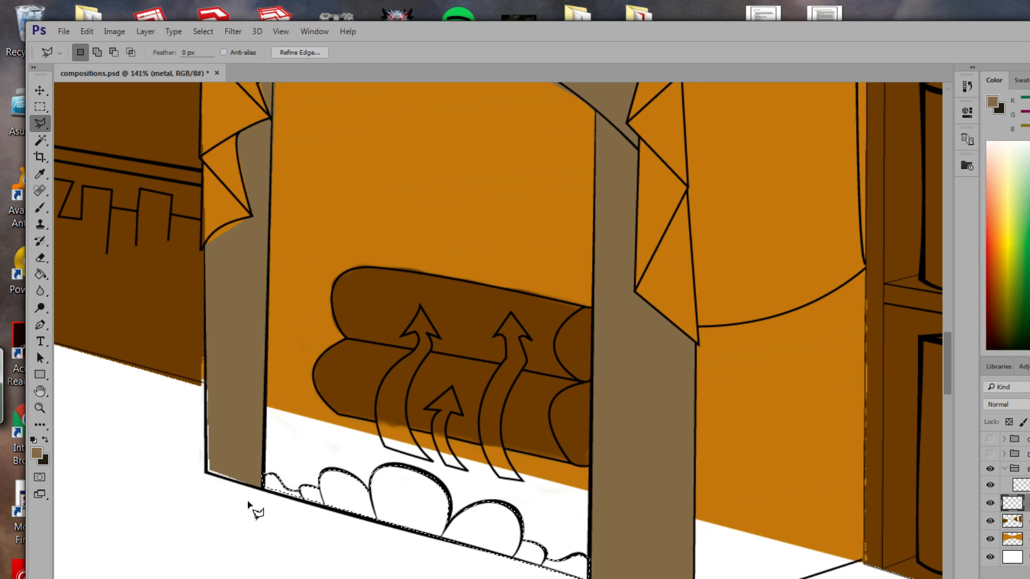
left_click(40, 274)
left_click(392, 512)
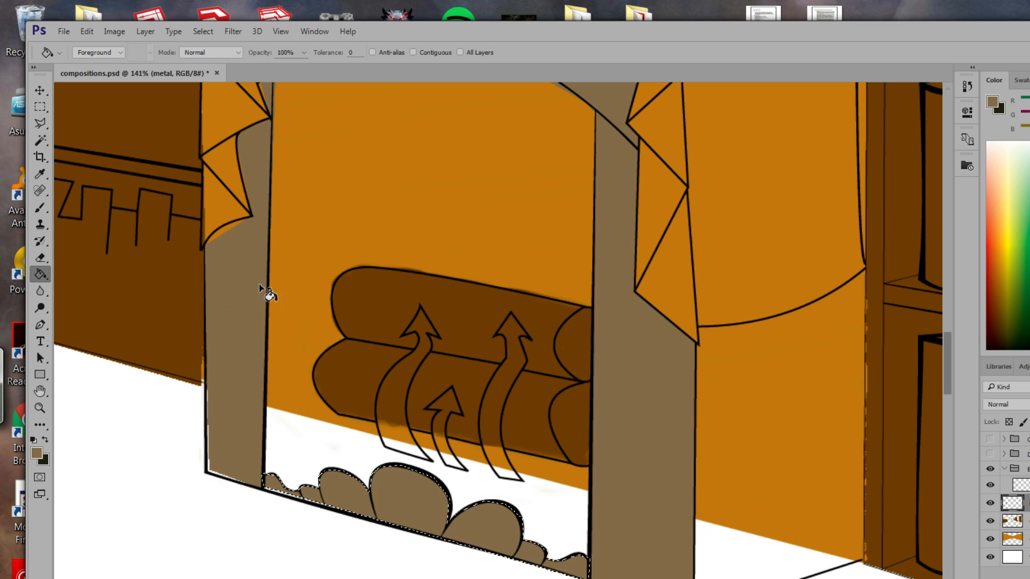
Outline the hearth floor beneath the logs and fill it greyish-tan.
left_click_drag(435, 387, 416, 364)
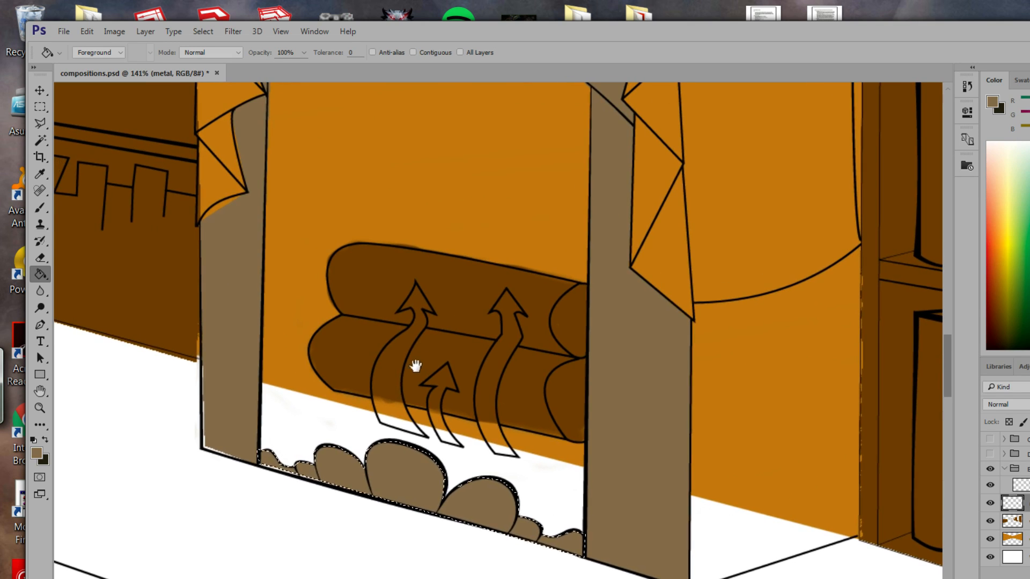
left_click(43, 122)
left_click(258, 462)
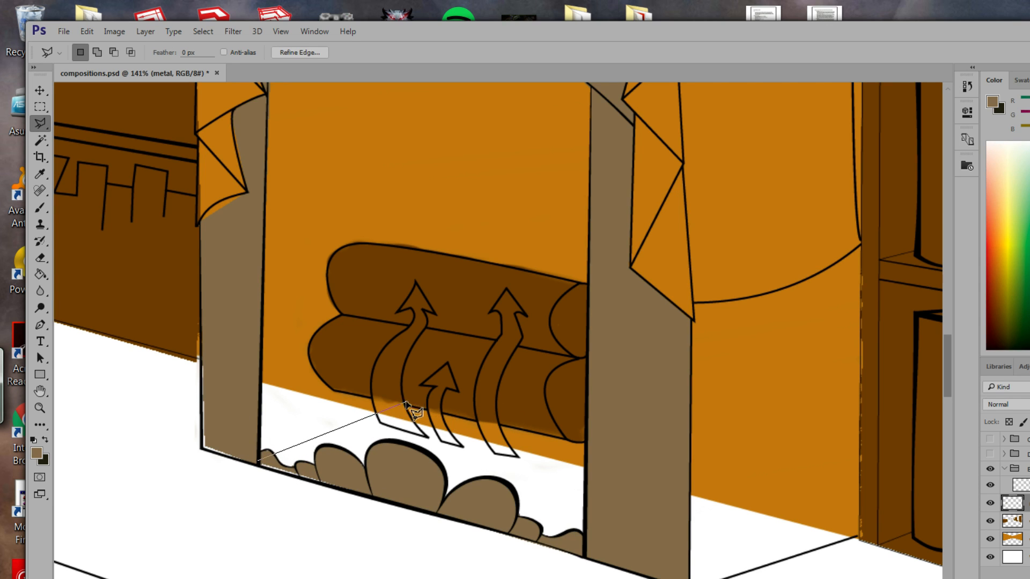
left_click(374, 410)
left_click(585, 467)
left_click(583, 558)
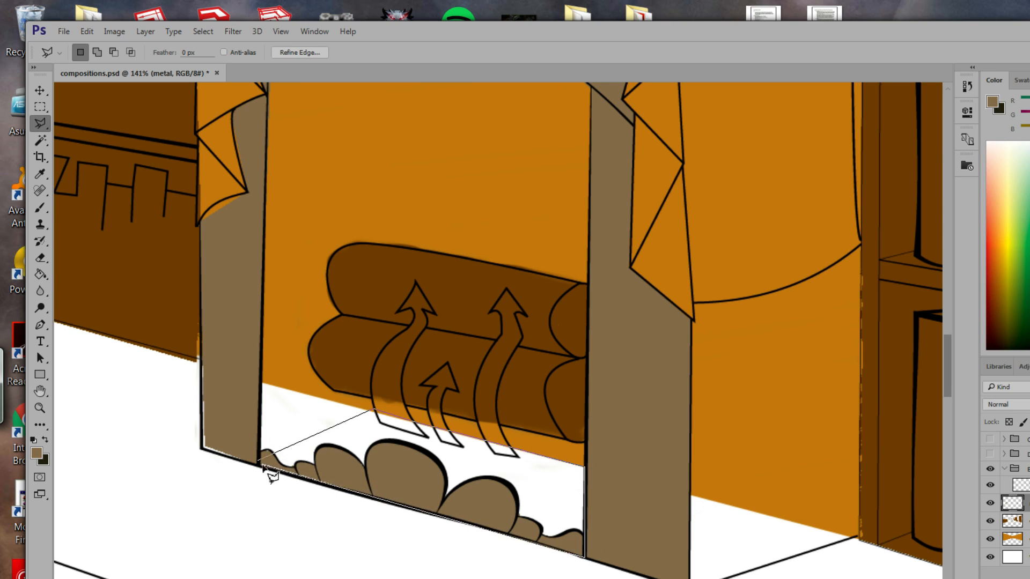
left_click(259, 463)
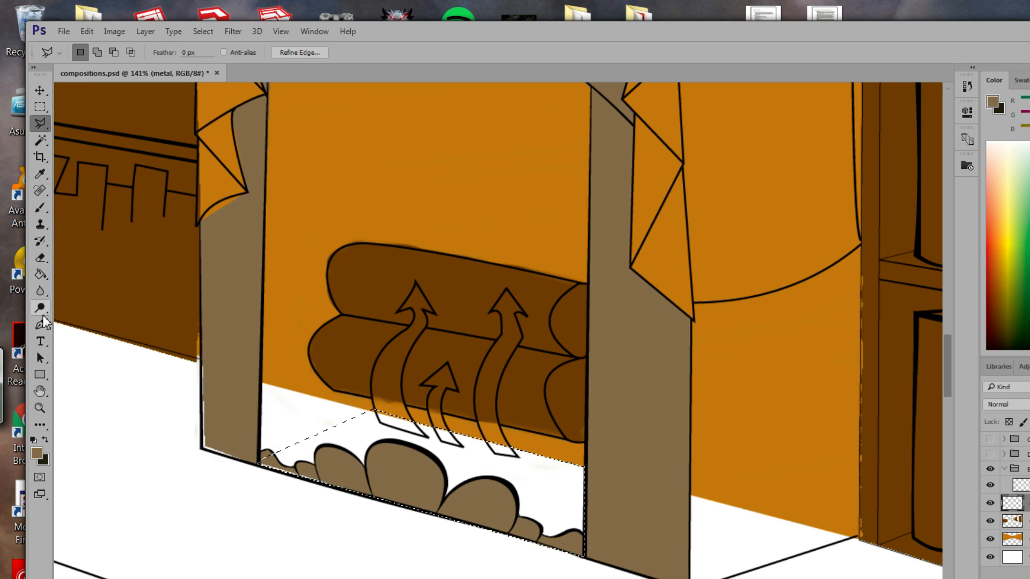
left_click(40, 274)
left_click(345, 455)
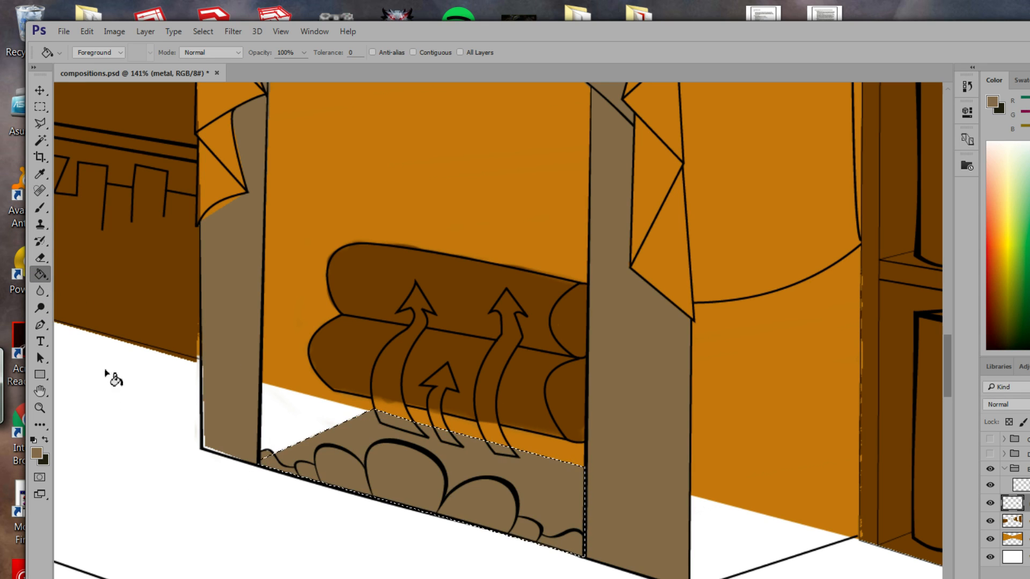
left_click(41, 123)
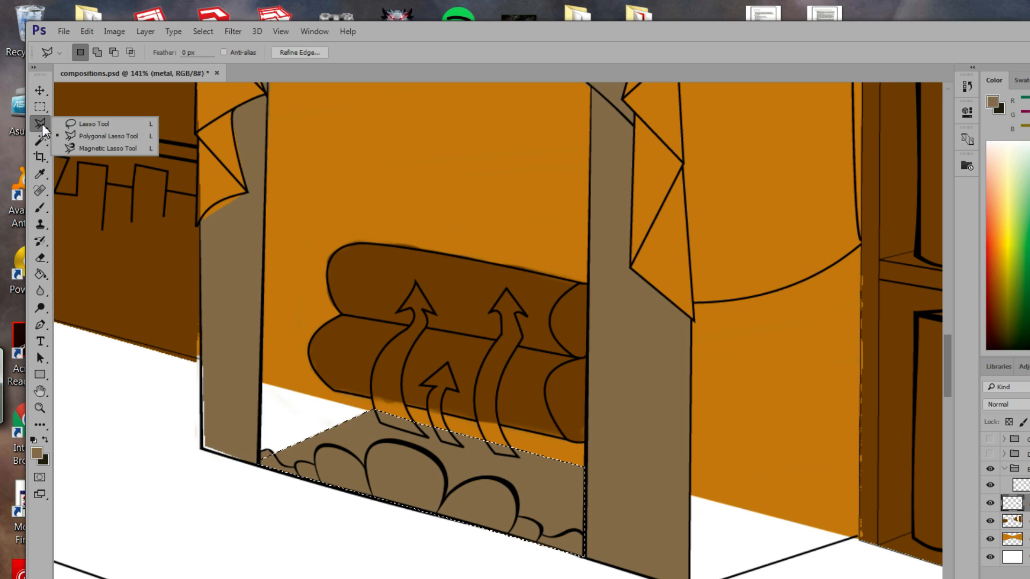
Deselect the hearth floor and lasso the tall left flame arrow, adding its top and right edge.
left_click(84, 125)
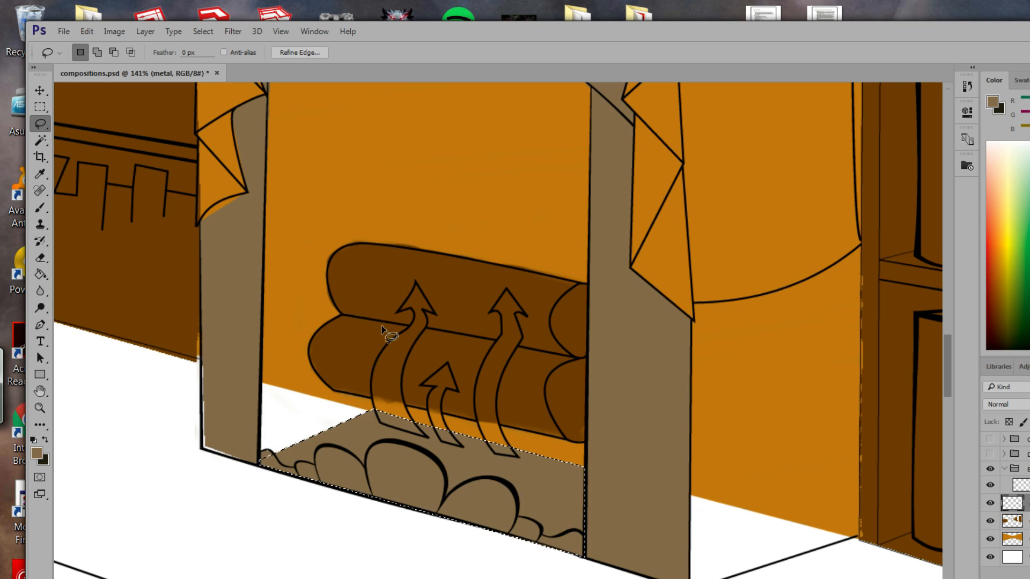
left_click(203, 31)
left_click(239, 61)
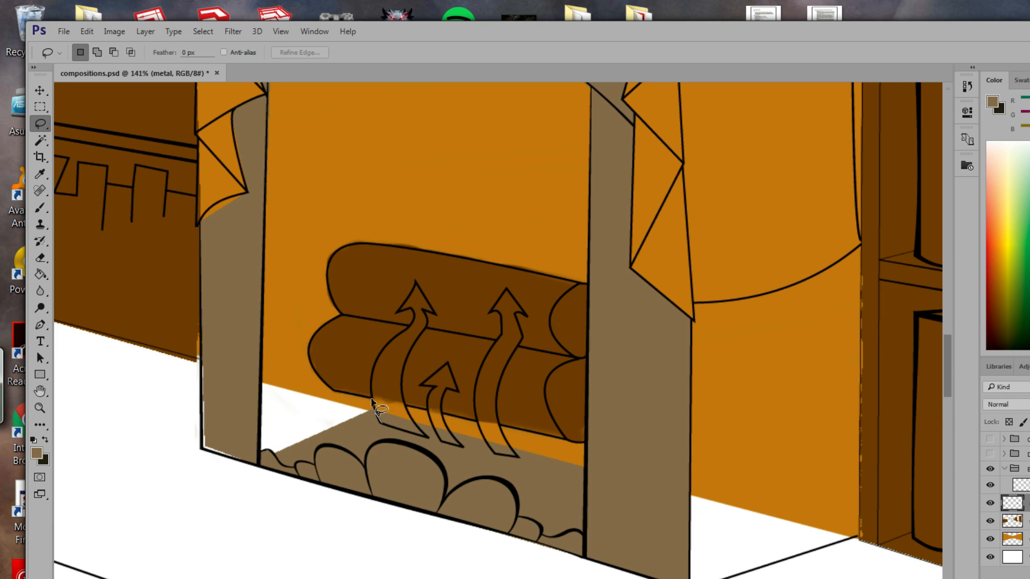
left_click_drag(372, 401, 376, 374)
left_click_drag(411, 341, 399, 382)
left_click_drag(383, 423, 394, 430)
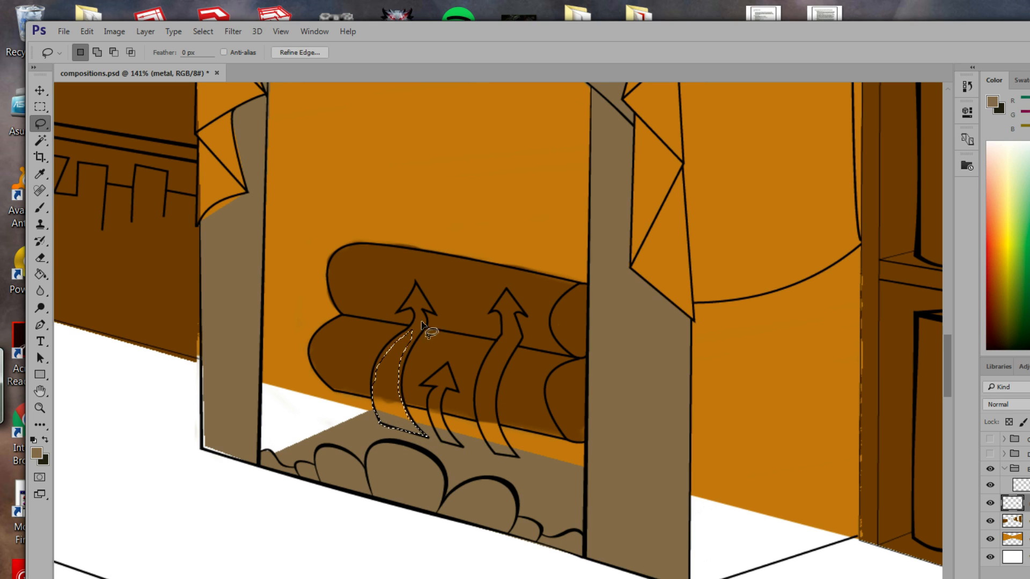
key("shift")
mouse_move(370, 378)
left_mouse_down()
mouse_move(409, 339)
mouse_move(407, 410)
mouse_move(374, 401)
left_mouse_up()
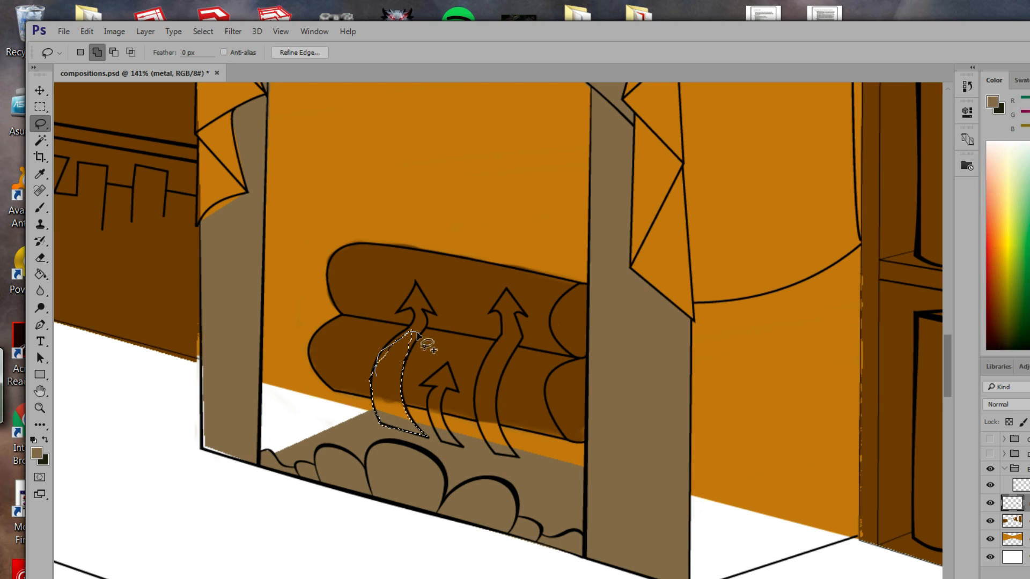
mouse_move(414, 343)
left_mouse_down()
mouse_move(374, 374)
mouse_move(393, 338)
mouse_move(425, 327)
mouse_move(406, 351)
mouse_move(423, 386)
mouse_move(430, 362)
mouse_move(443, 381)
mouse_move(412, 403)
mouse_move(420, 363)
mouse_move(430, 372)
mouse_move(430, 361)
mouse_move(414, 362)
mouse_move(430, 335)
mouse_move(453, 370)
mouse_move(440, 364)
mouse_move(452, 374)
mouse_move(436, 395)
mouse_move(420, 379)
mouse_move(444, 385)
mouse_move(458, 369)
mouse_move(455, 382)
mouse_move(465, 355)
mouse_move(460, 383)
mouse_move(468, 358)
left_mouse_up()
key("alt")
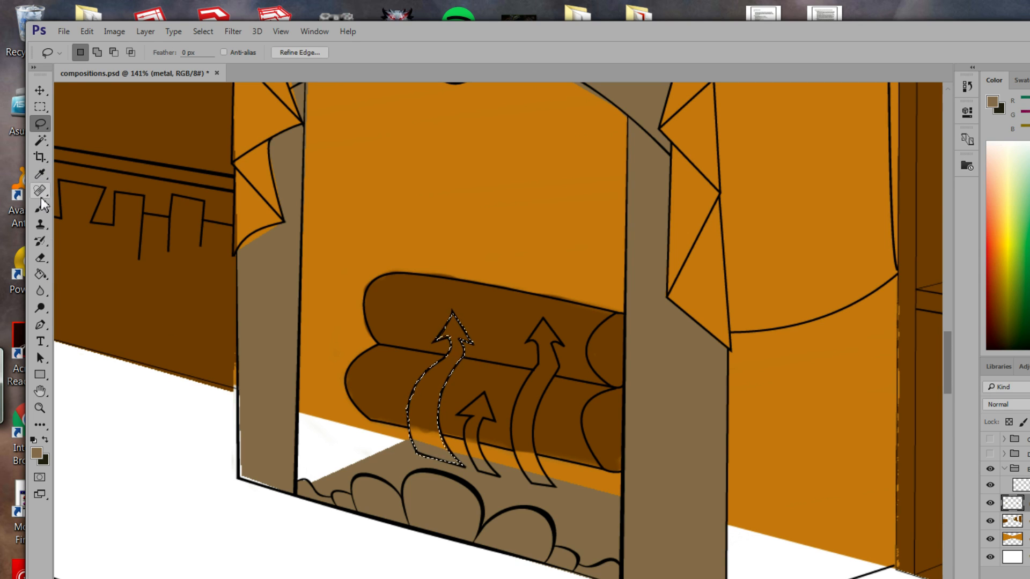
Fill the left flame arrow with greyish-tan and clear the selection.
left_click(42, 274)
left_click(433, 375)
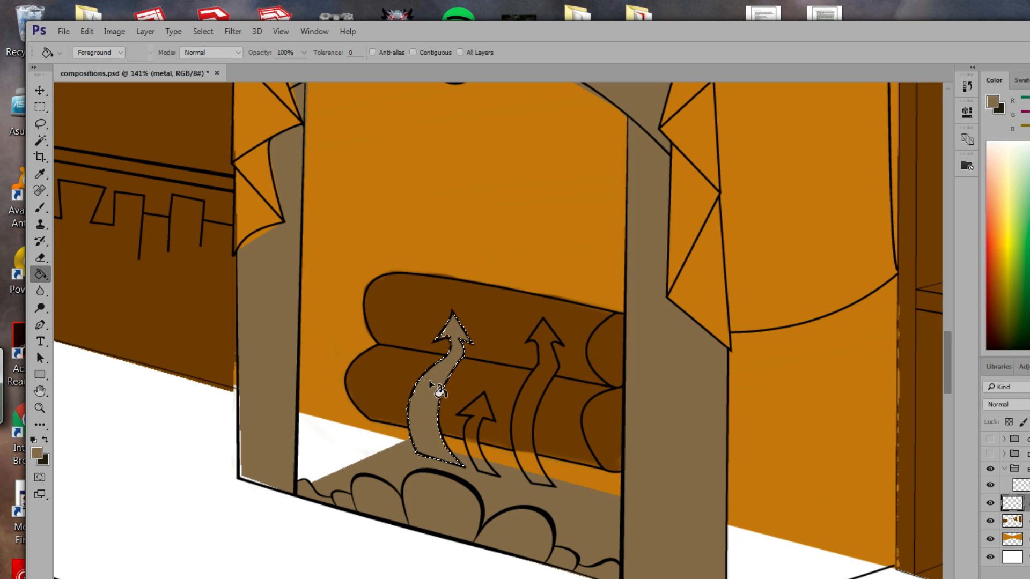
left_click(40, 123)
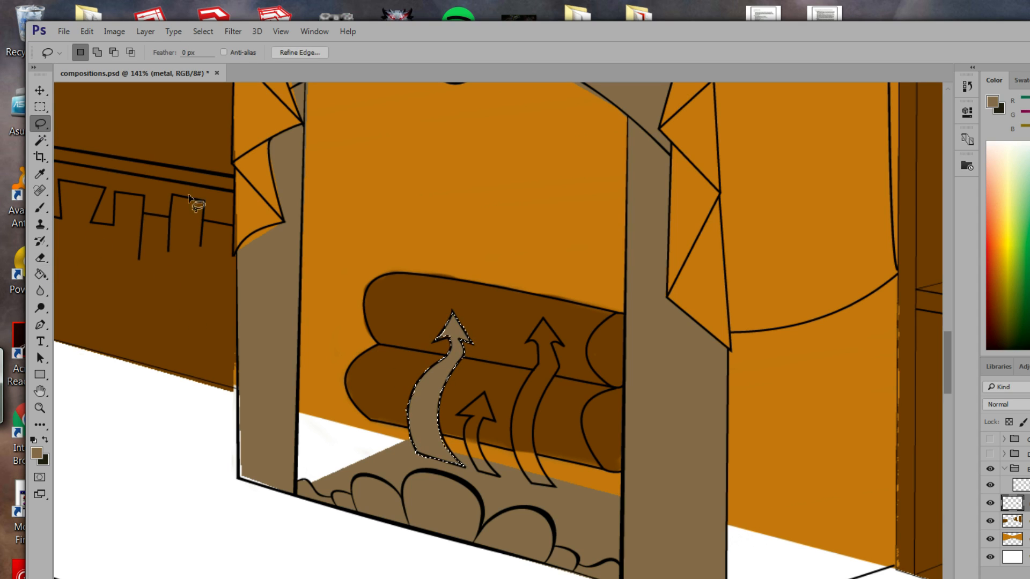
left_click(465, 354)
Lasso the right flame arrow and fill it tan.
mouse_move(486, 357)
left_mouse_down()
mouse_move(466, 354)
mouse_move(509, 365)
mouse_move(559, 358)
mouse_move(468, 363)
left_mouse_up()
key("ctrl+alt+z")
key("ctrl+alt+z")
key("ctrl+d")
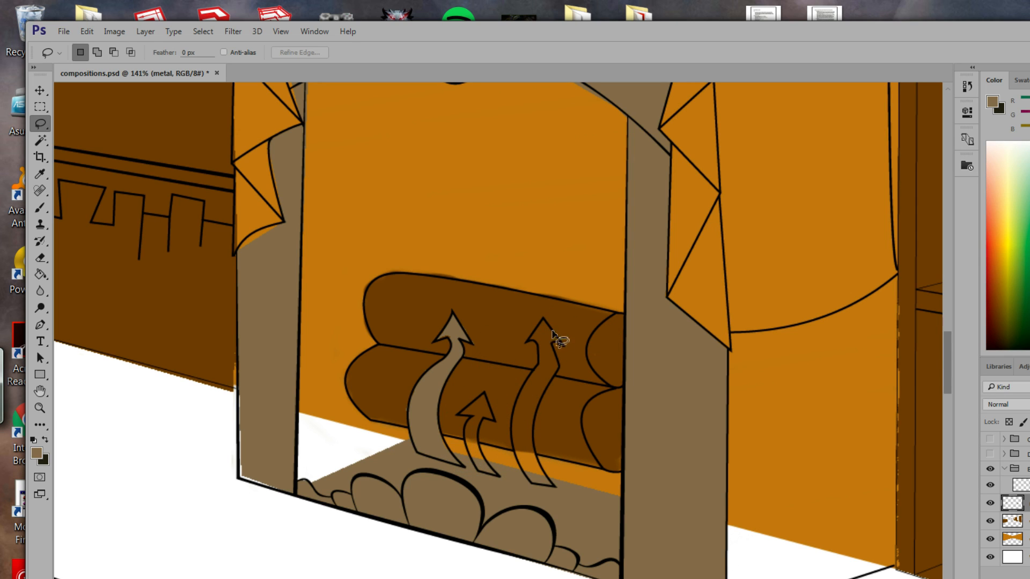
mouse_move(542, 322)
left_mouse_down()
mouse_move(540, 355)
mouse_move(509, 430)
mouse_move(530, 485)
mouse_move(552, 486)
mouse_move(531, 435)
mouse_move(550, 379)
left_mouse_up()
left_click_drag(542, 321, 543, 320)
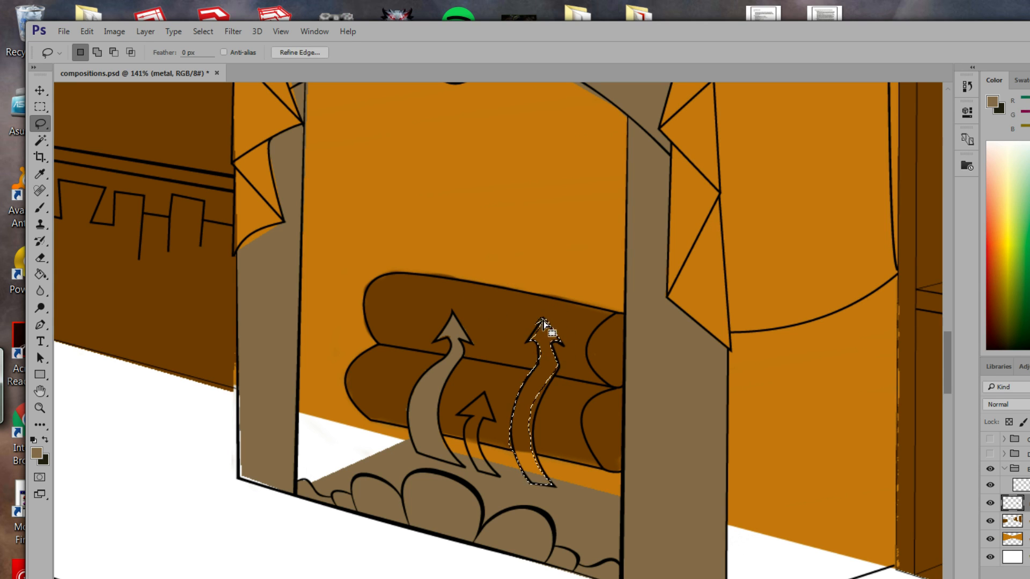
left_click_drag(541, 318, 529, 334)
mouse_move(535, 370)
left_mouse_down()
mouse_move(514, 440)
mouse_move(533, 483)
mouse_move(558, 486)
mouse_move(533, 430)
mouse_move(554, 378)
left_mouse_up()
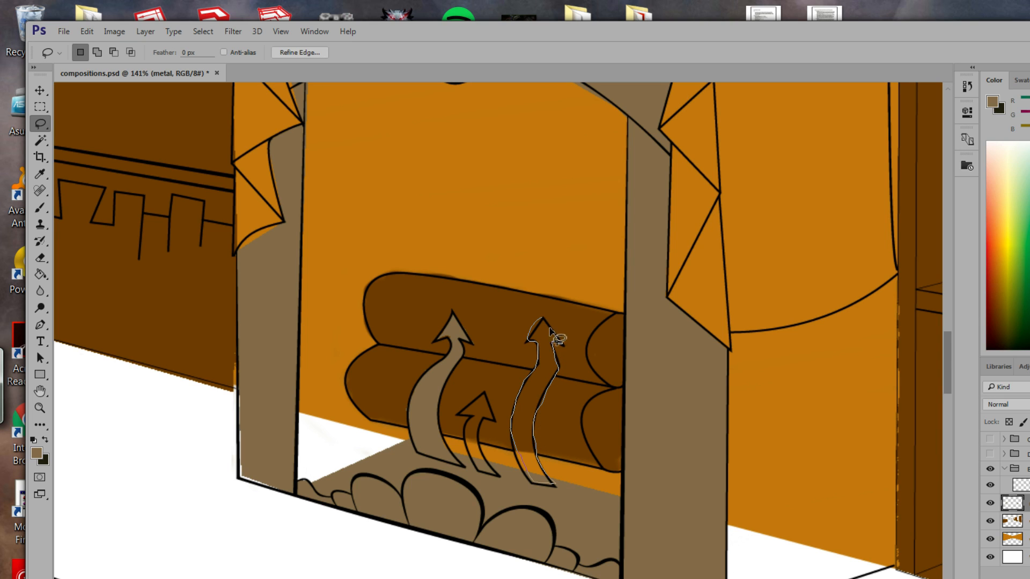
left_click_drag(560, 332, 558, 329)
left_click(40, 275)
left_click(547, 382)
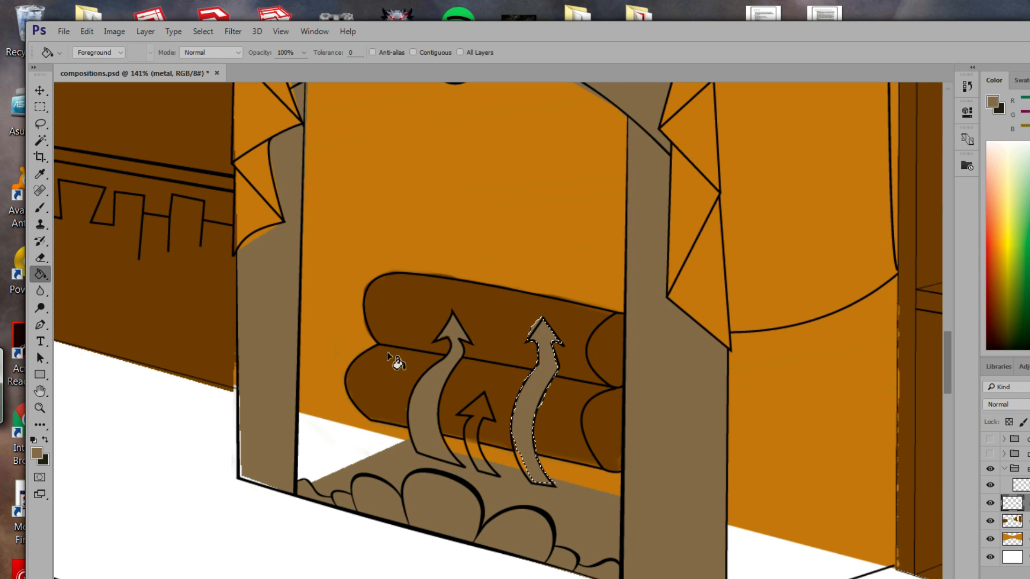
Deselect, lasso the small middle arrow, and fill it tan.
left_click(40, 124)
key("ctrl+d")
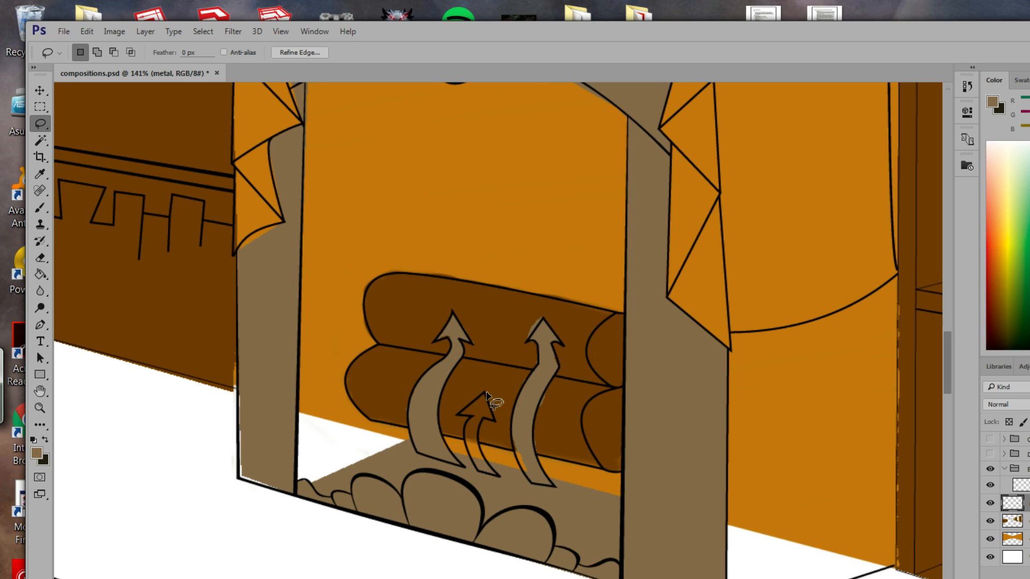
mouse_move(486, 393)
left_mouse_down()
mouse_move(458, 413)
mouse_move(470, 418)
left_mouse_up()
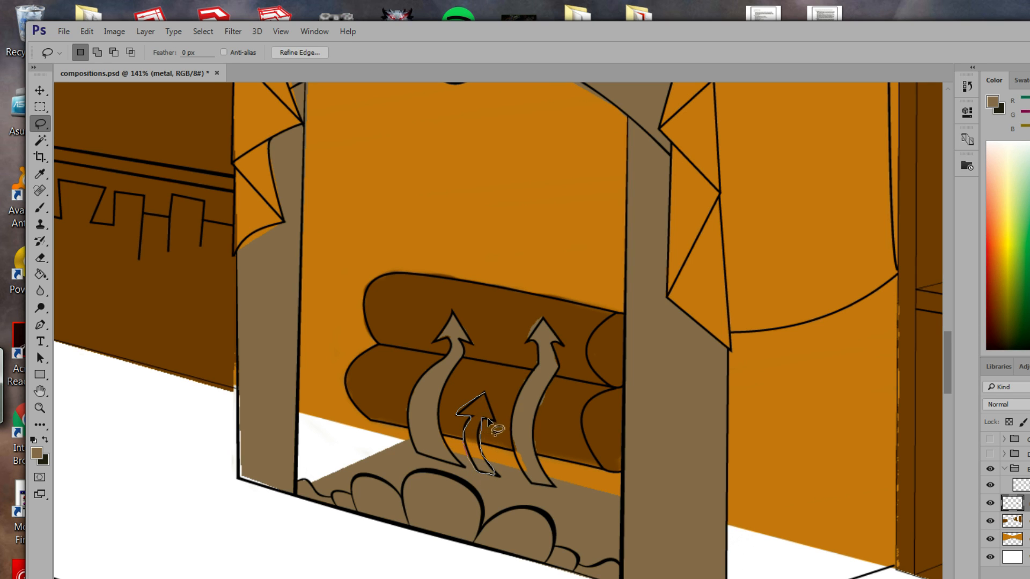
left_click_drag(474, 400, 475, 398)
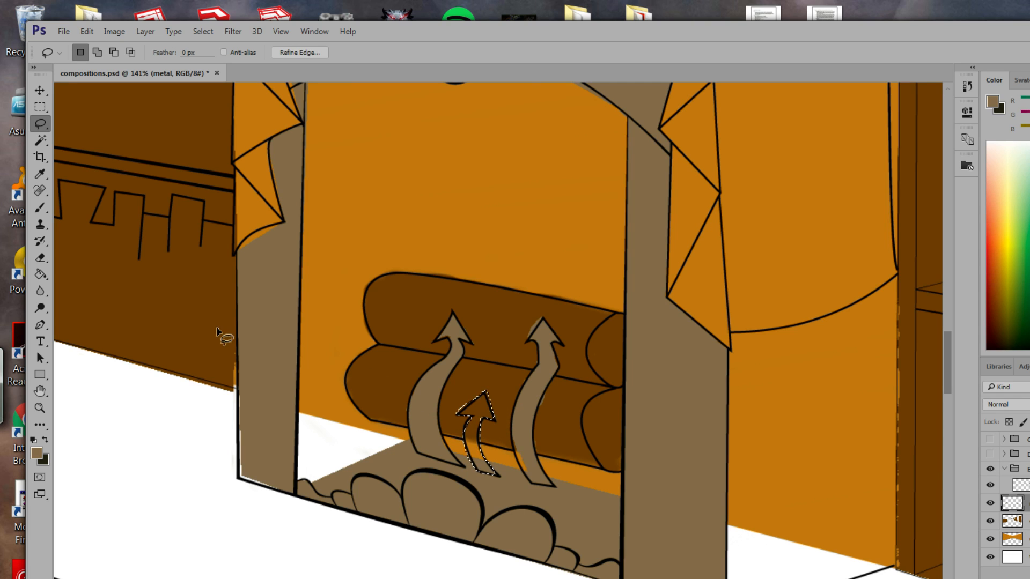
left_click(40, 274)
left_click(475, 448)
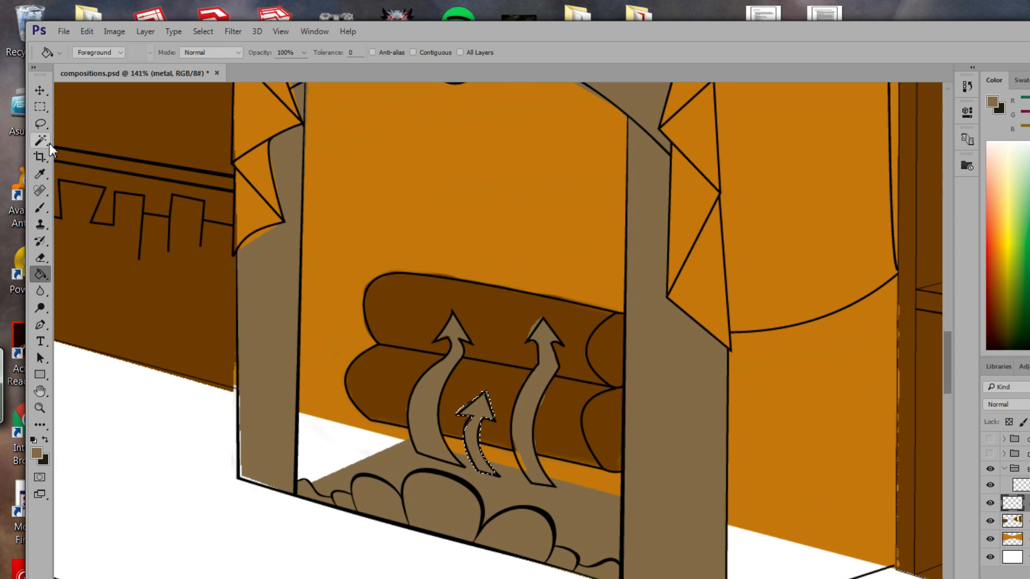
Clear the selection and start a Polygonal Lasso outline at the fireplace floor's left corner.
left_click(40, 124)
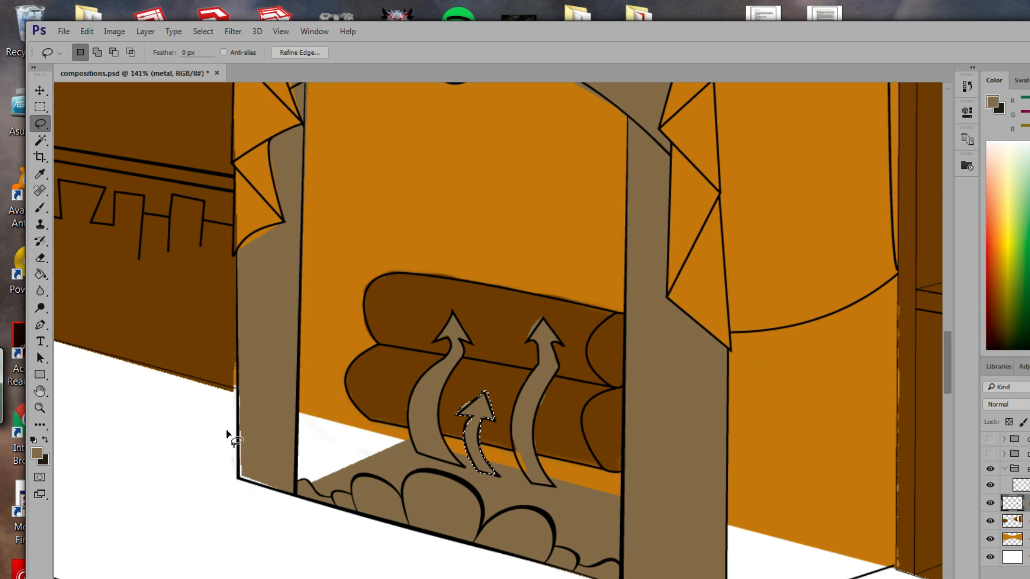
left_click_drag(237, 475, 241, 476)
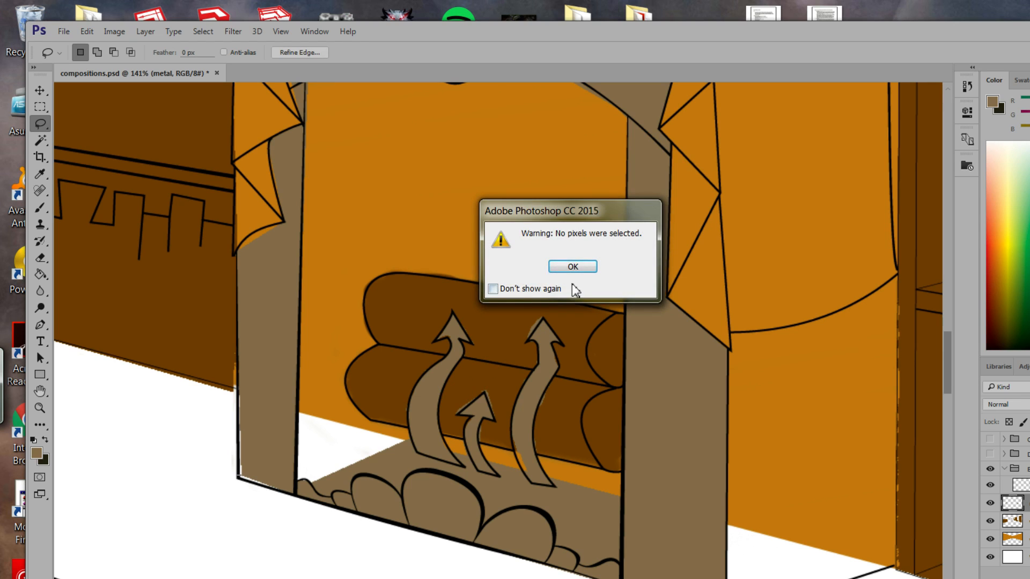
left_click(573, 266)
key("ctrl+z")
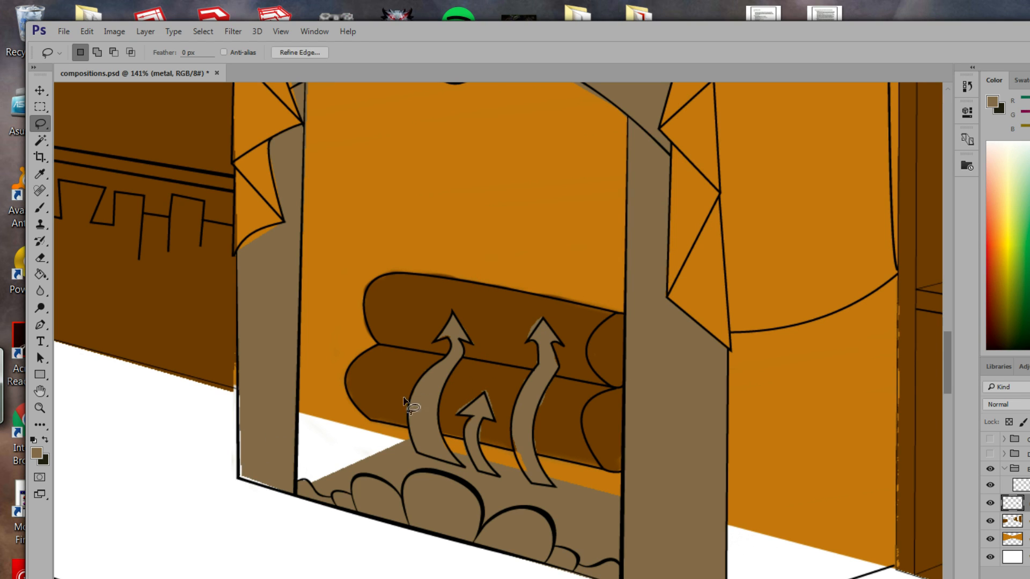
right_click(41, 124)
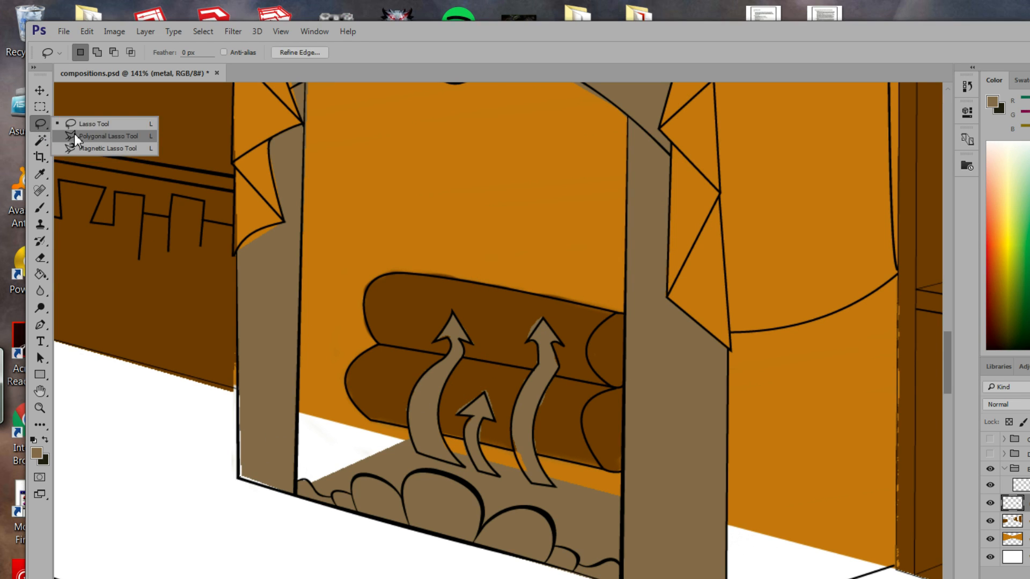
left_click(86, 135)
left_click(240, 476)
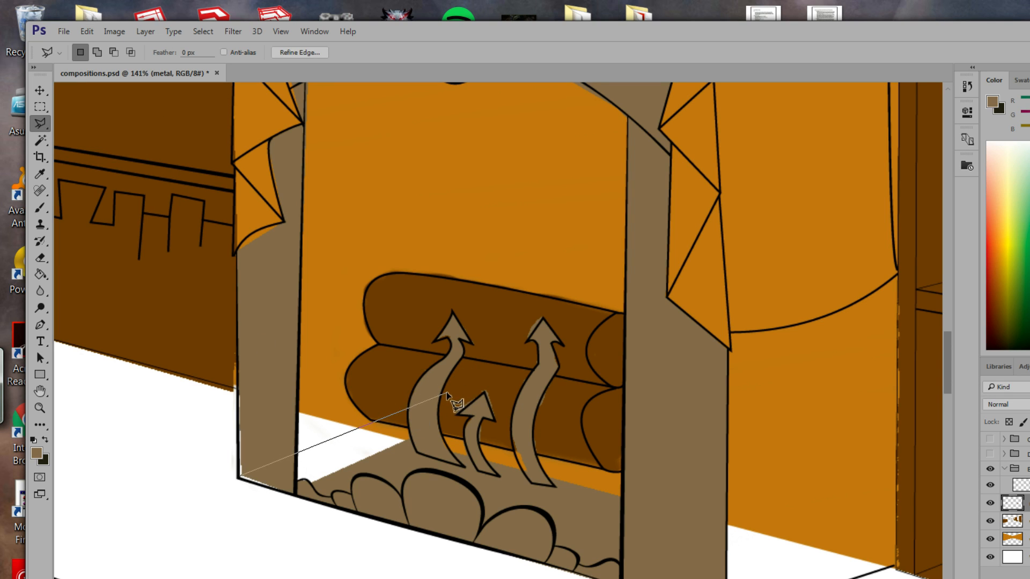
Outline the fireplace floor and fill it tan-brown.
left_click(391, 424)
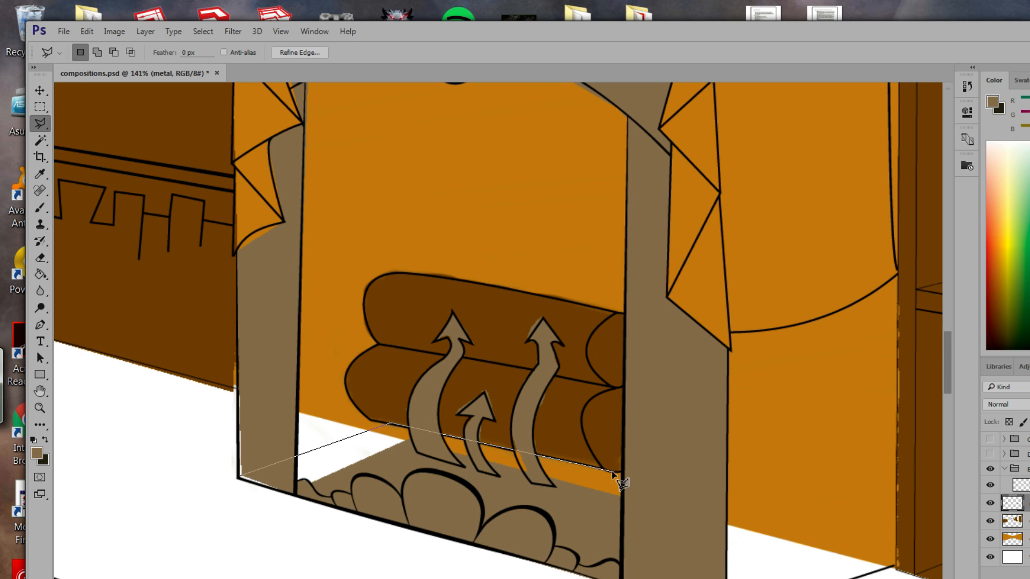
left_click(623, 519)
left_click(346, 468)
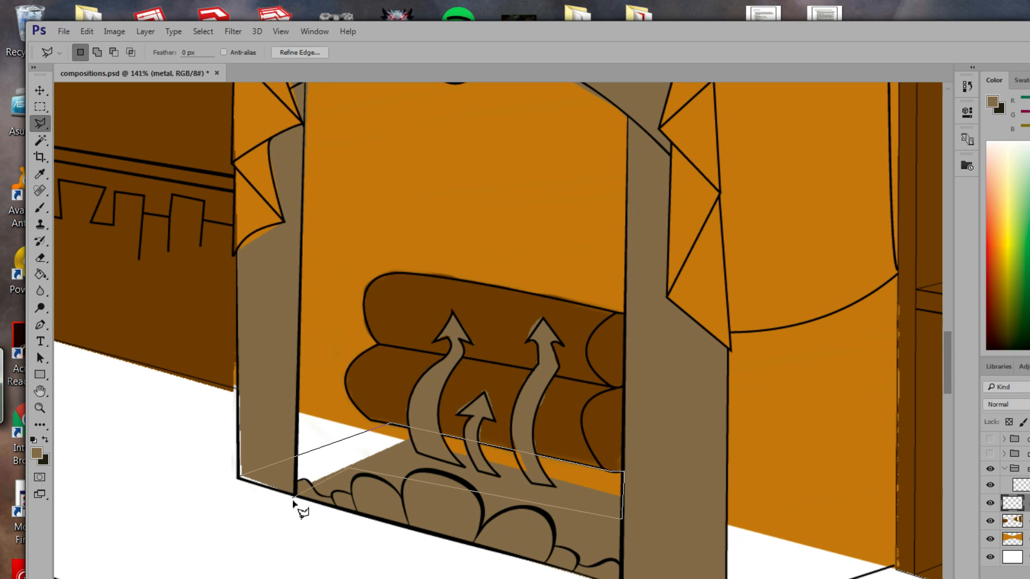
left_click(241, 478)
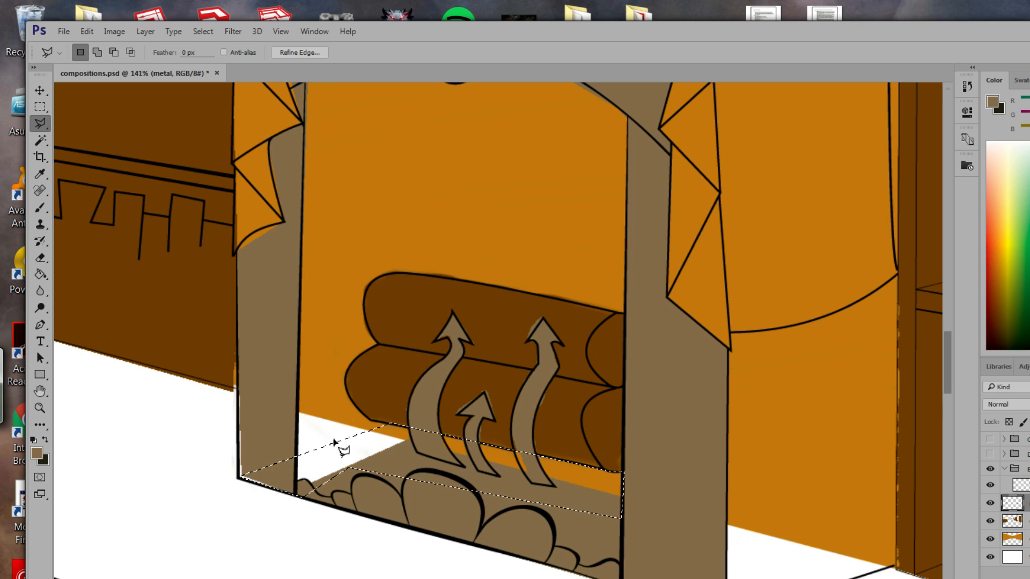
left_click(41, 274)
left_click(298, 474)
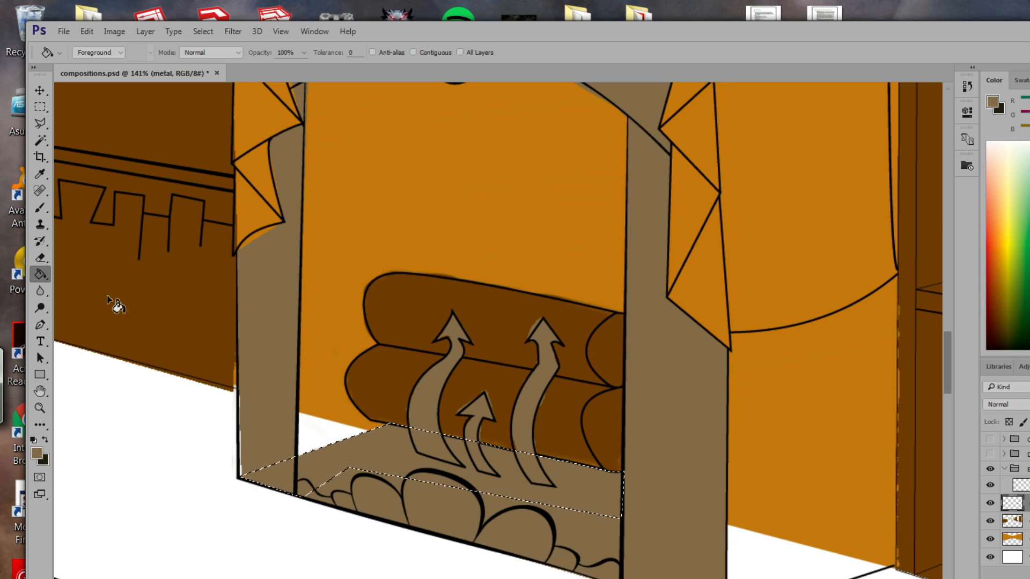
Outline the left pillar's inner strip from base to drape and fill it tan-brown.
left_click(44, 124)
left_click(111, 137)
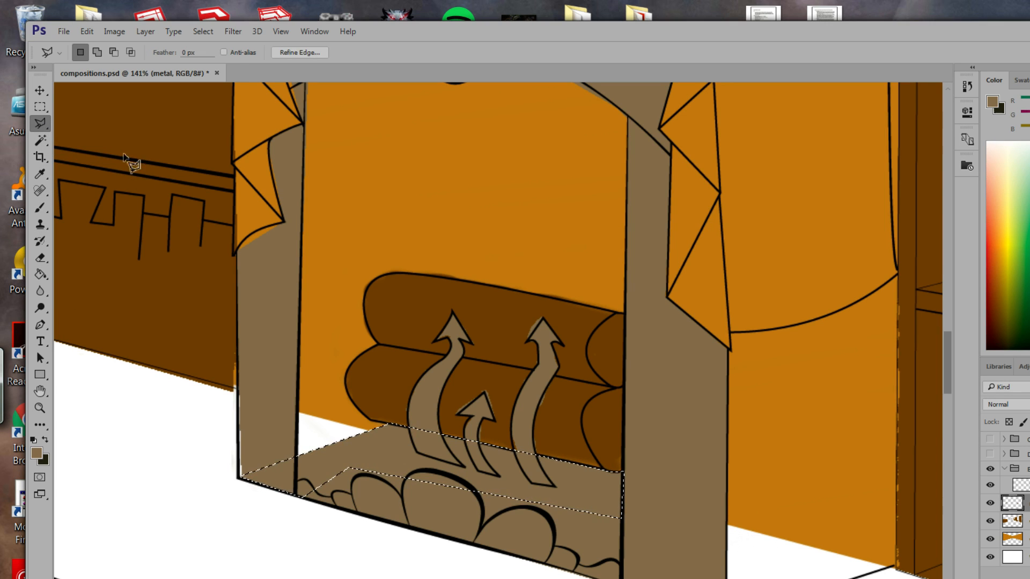
left_click(241, 479)
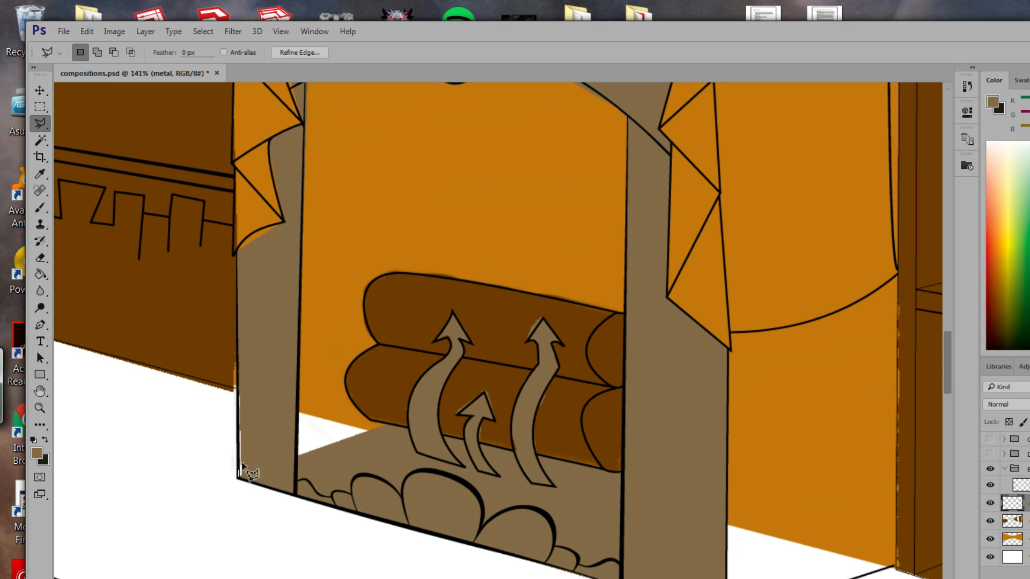
left_click(237, 249)
left_click(279, 266)
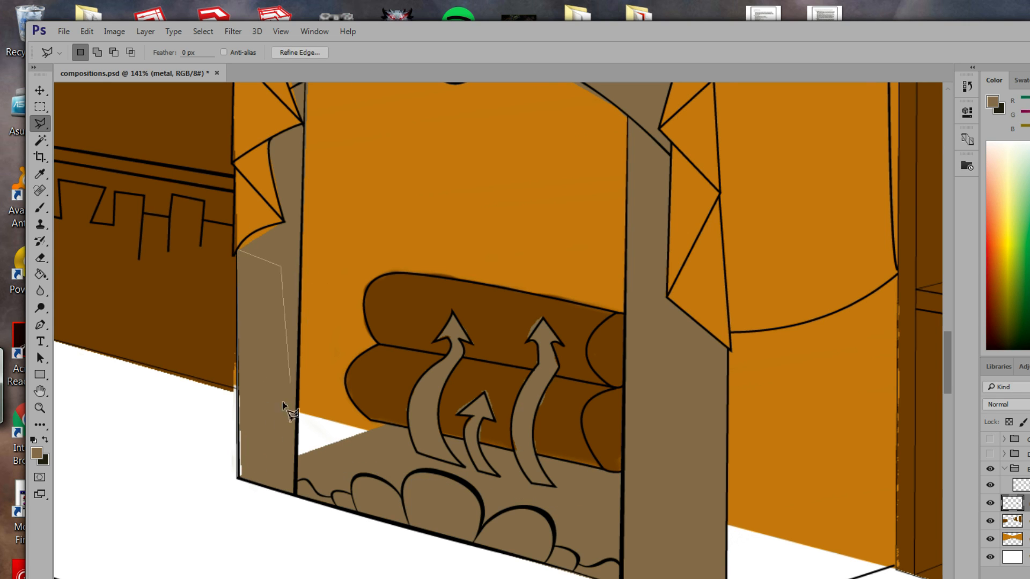
left_click(240, 480)
left_click(41, 274)
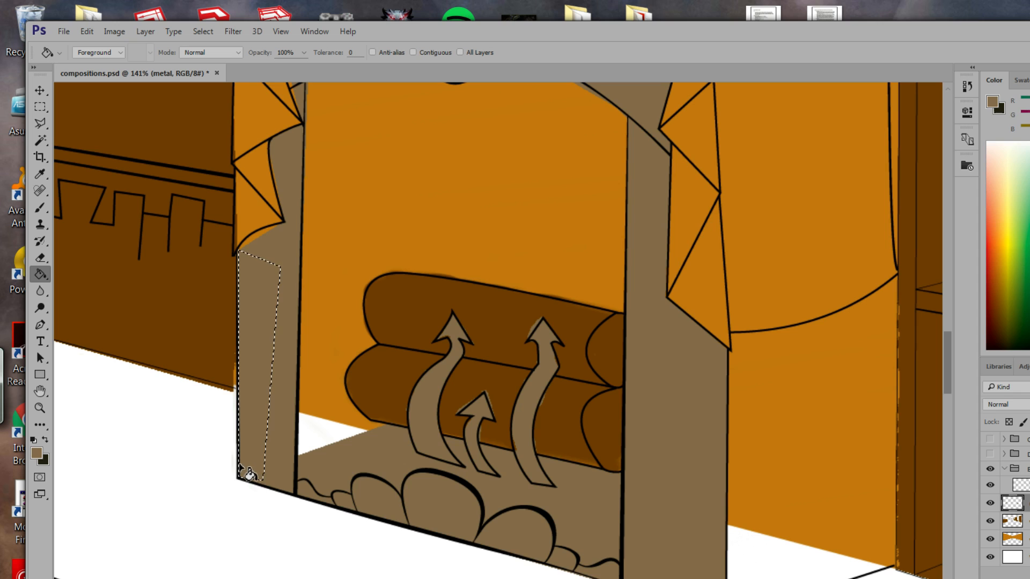
left_click(40, 123)
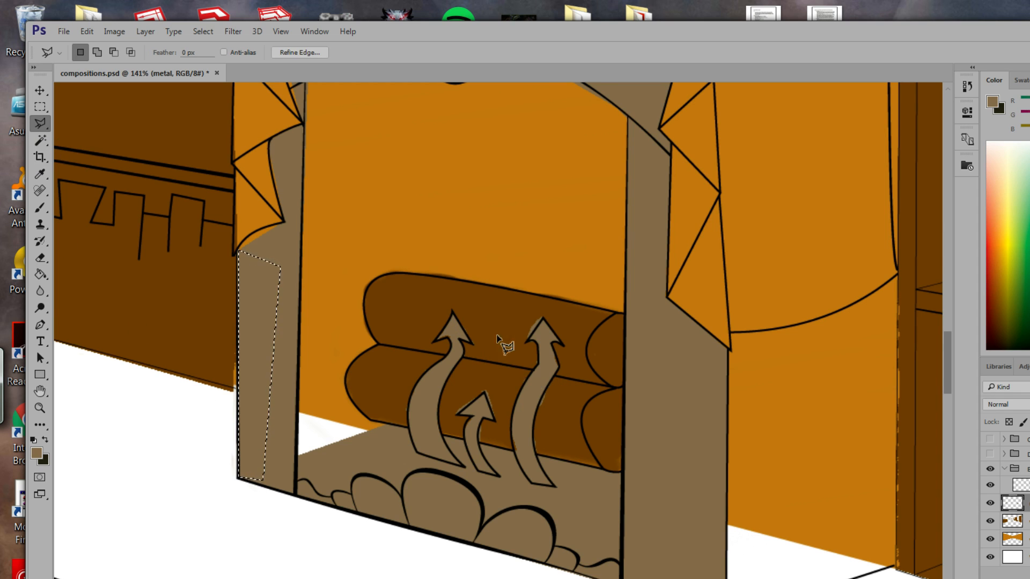
Lasso the small notch at the arch top and fill it grey-brown.
scroll(496, 339, "up", 5)
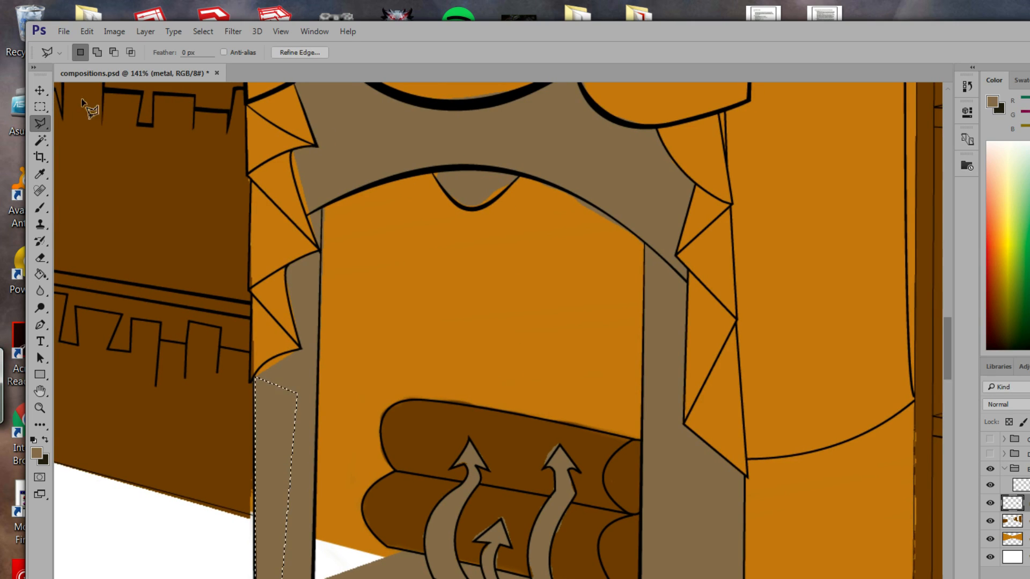
right_click(44, 125)
left_click(86, 124)
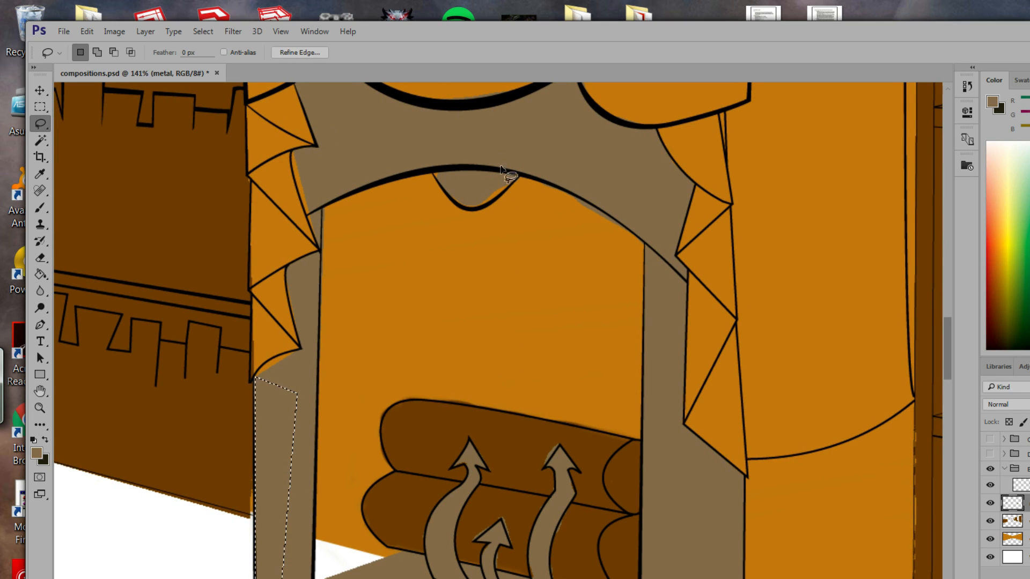
left_click_drag(508, 185, 508, 189)
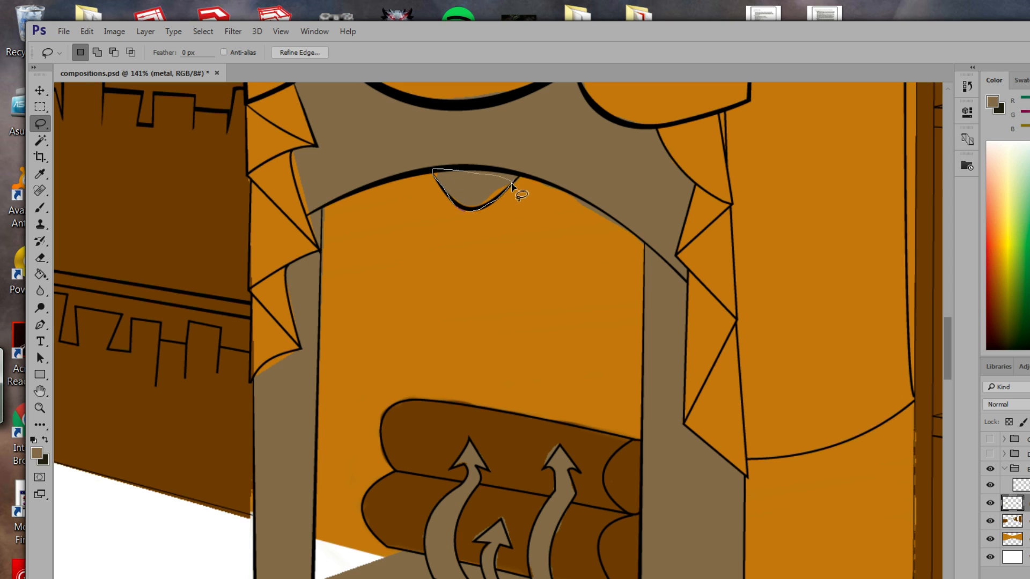
left_click_drag(512, 187, 513, 188)
left_click(40, 274)
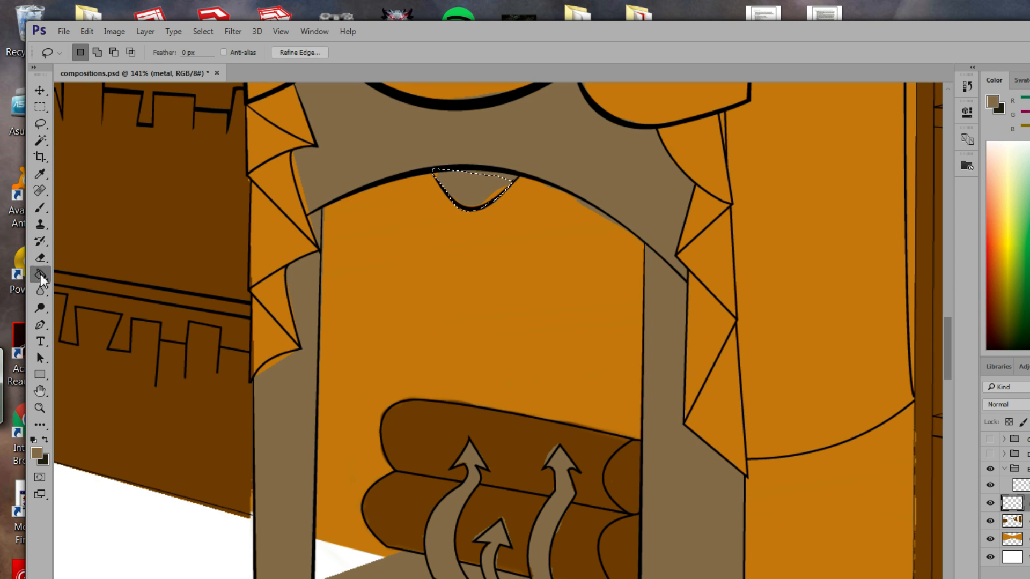
left_click(499, 193)
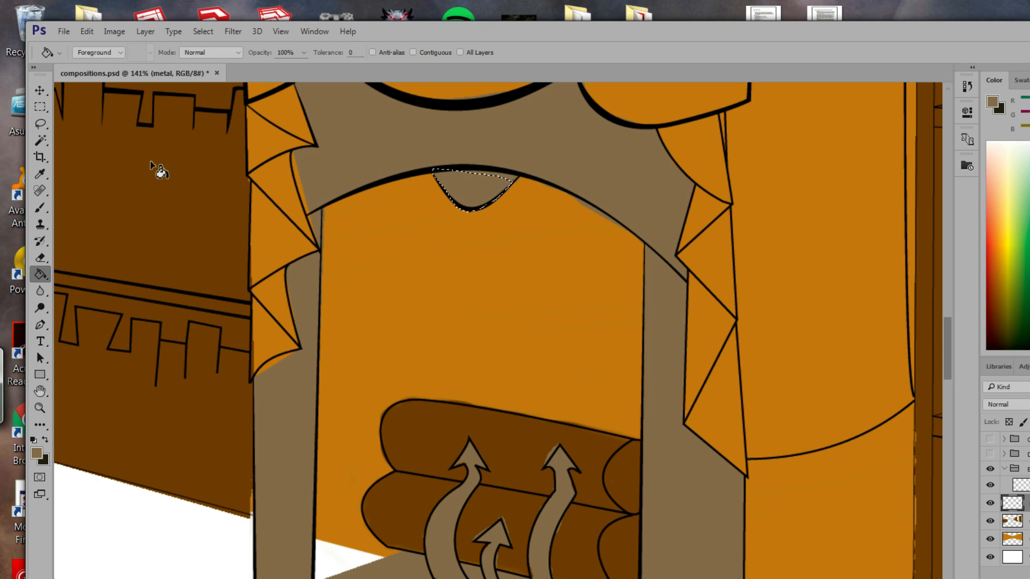
Start a Polygonal Lasso outline of the left back panel from the arch down along the logs.
left_click(41, 124)
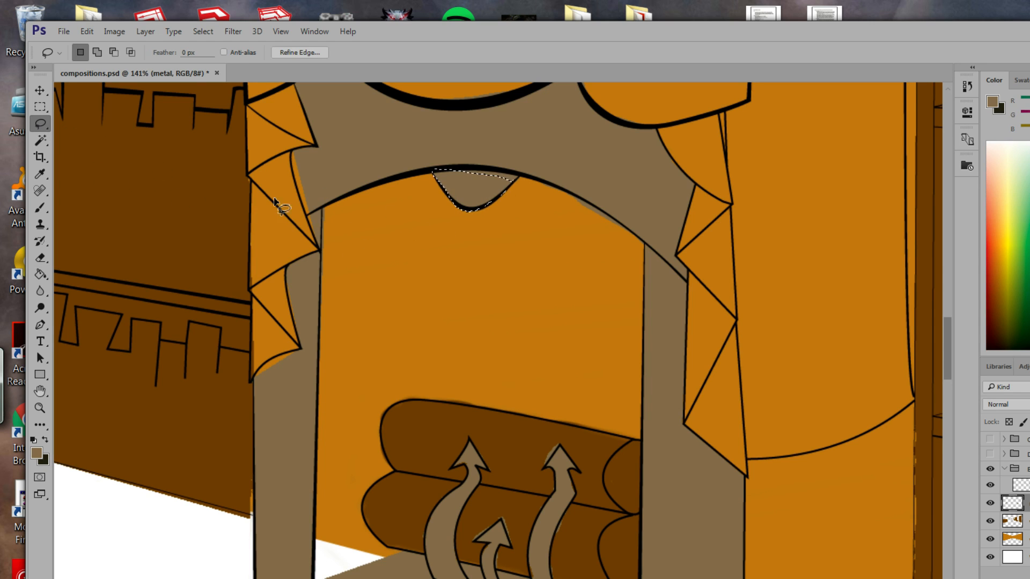
right_click(42, 128)
left_click(92, 138)
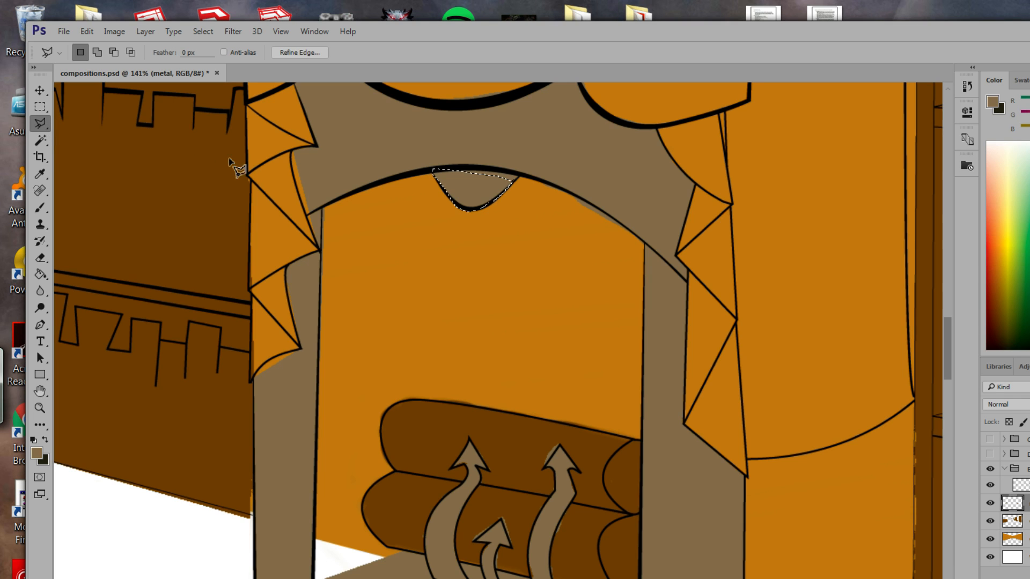
mouse_move(474, 375)
left_mouse_down()
mouse_move(465, 274)
mouse_move(470, 322)
left_mouse_up()
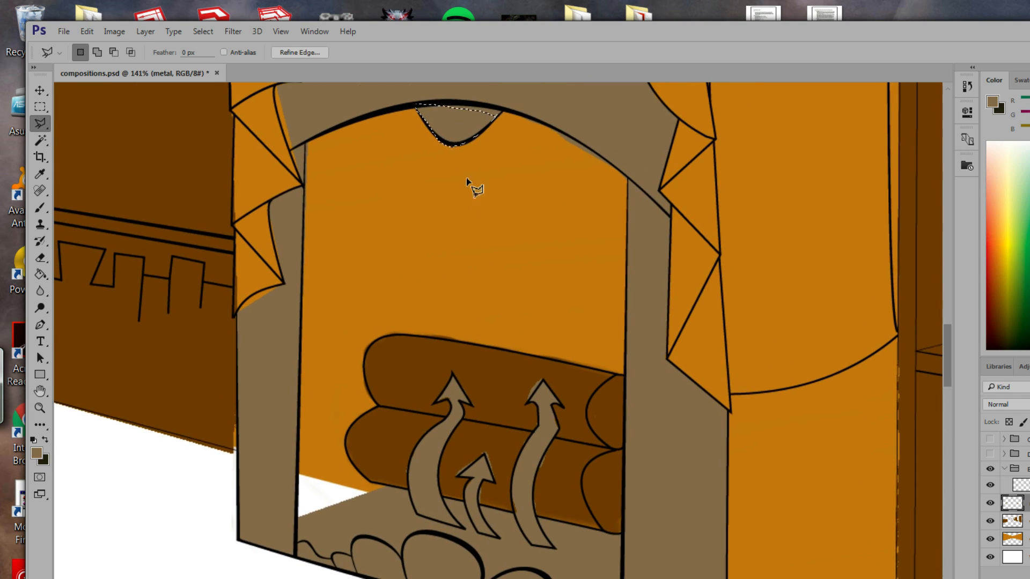
left_click(448, 101)
left_click(449, 340)
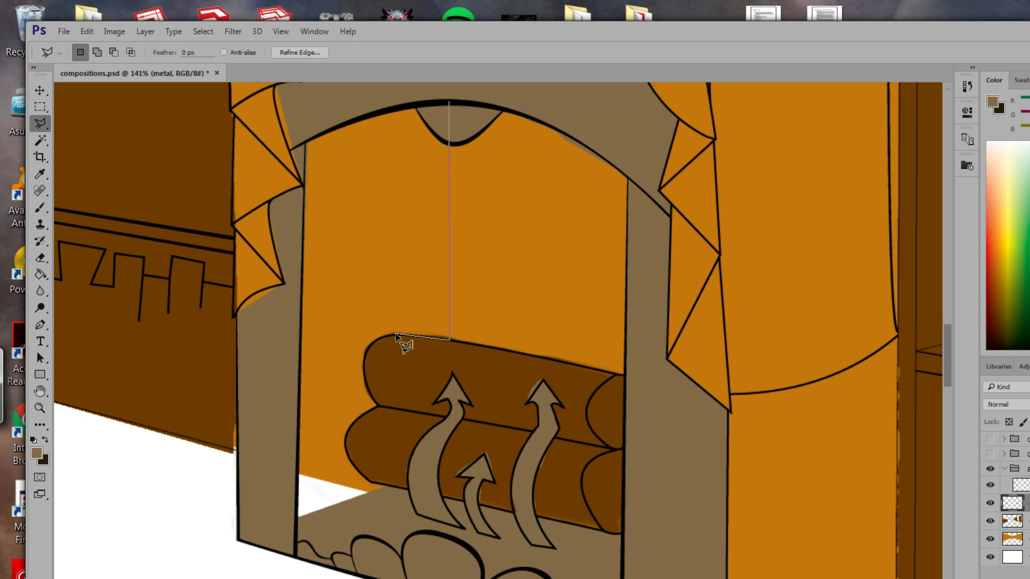
left_click(395, 335)
left_click(377, 339)
left_click(364, 357)
left_click(364, 374)
Finish the left back panel outline around the logs and up the arch, then fill it grey-brown.
left_click(379, 406)
left_click(361, 416)
left_click(347, 436)
left_click(387, 487)
left_click(297, 517)
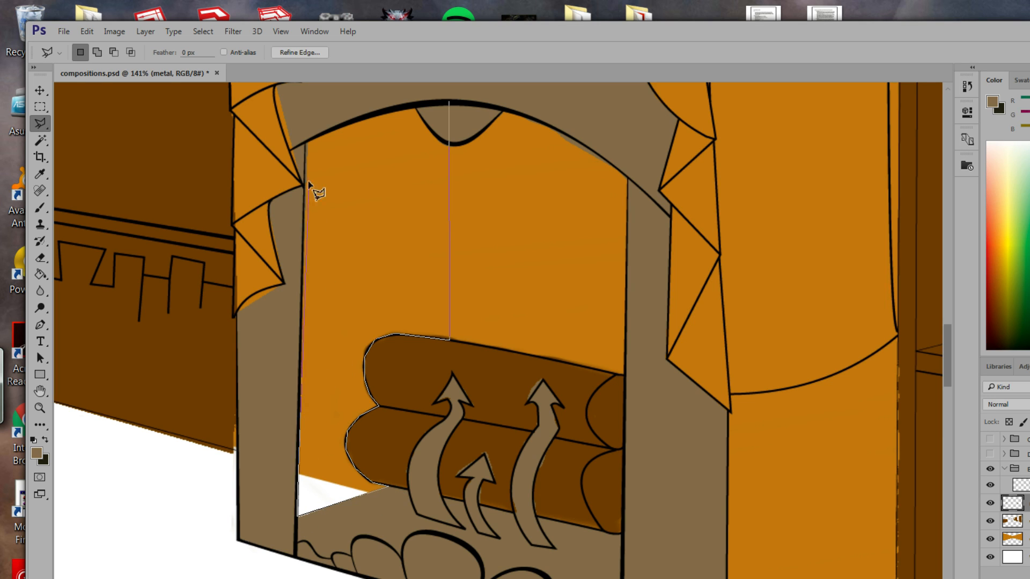
left_click(306, 142)
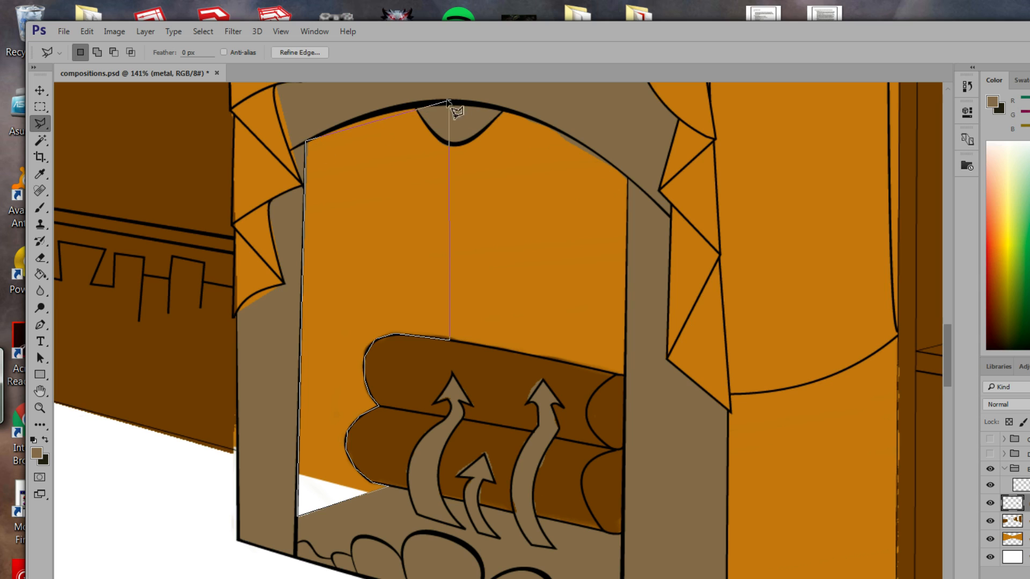
left_click(369, 118)
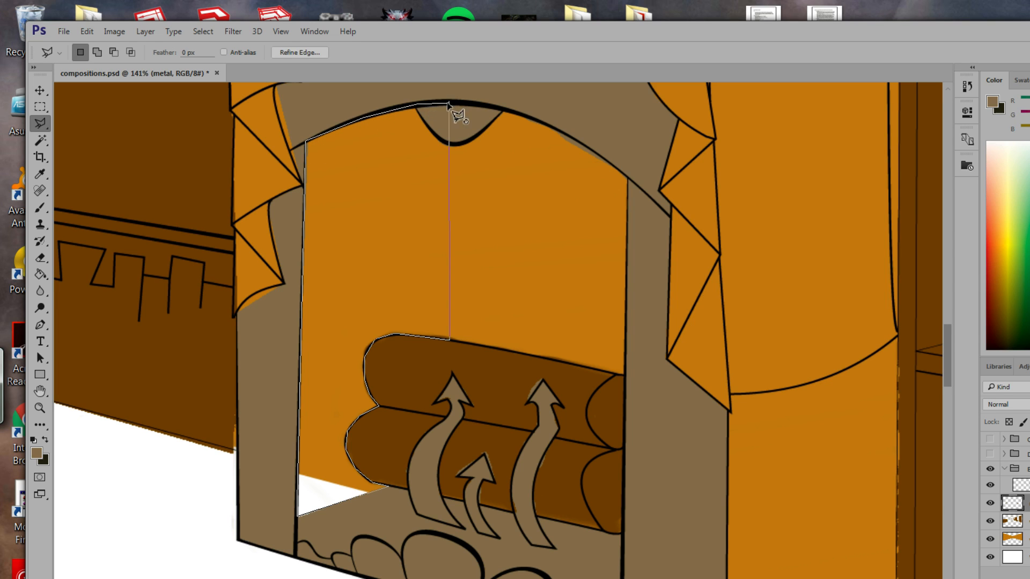
left_click(449, 102)
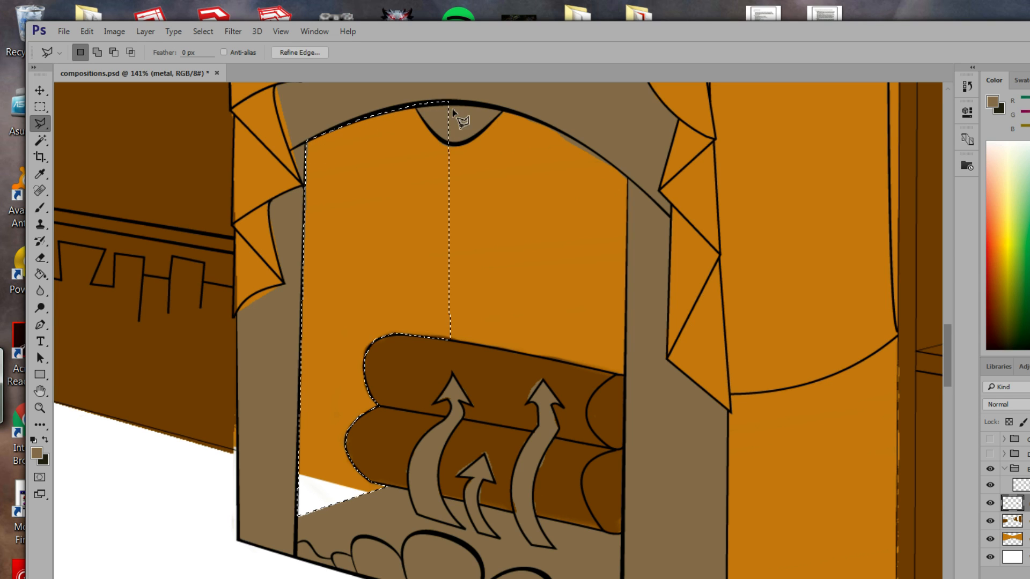
left_click(40, 274)
left_click(336, 303)
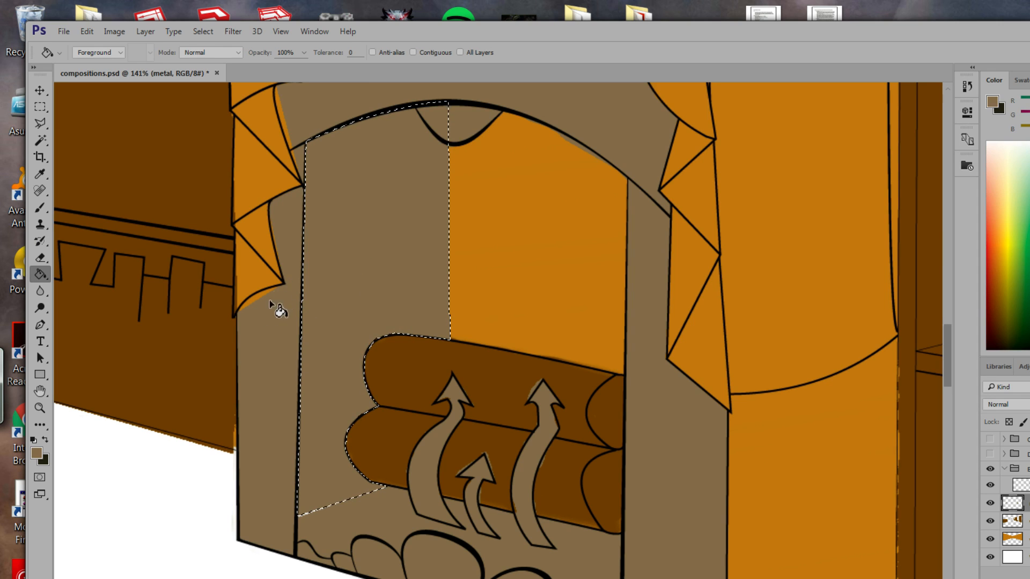
Polygonal Lasso the right orange back panel and fill it grey-brown.
key("l")
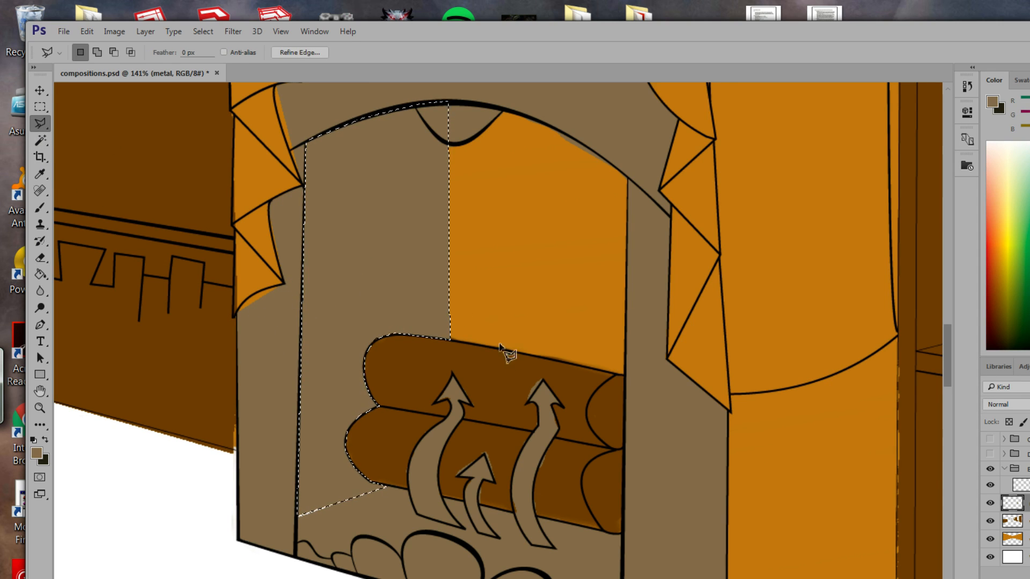
left_click(451, 340)
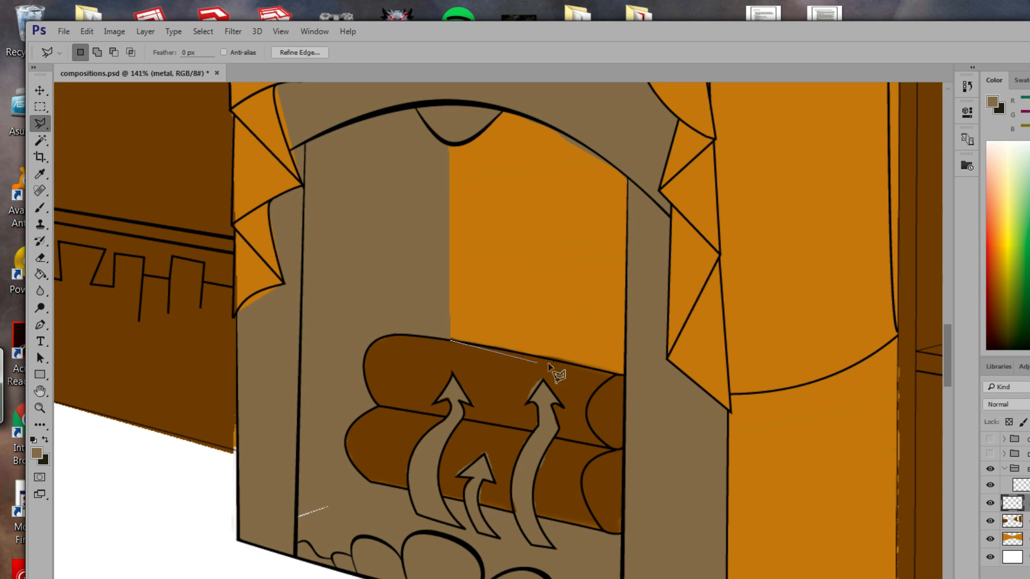
left_click(625, 375)
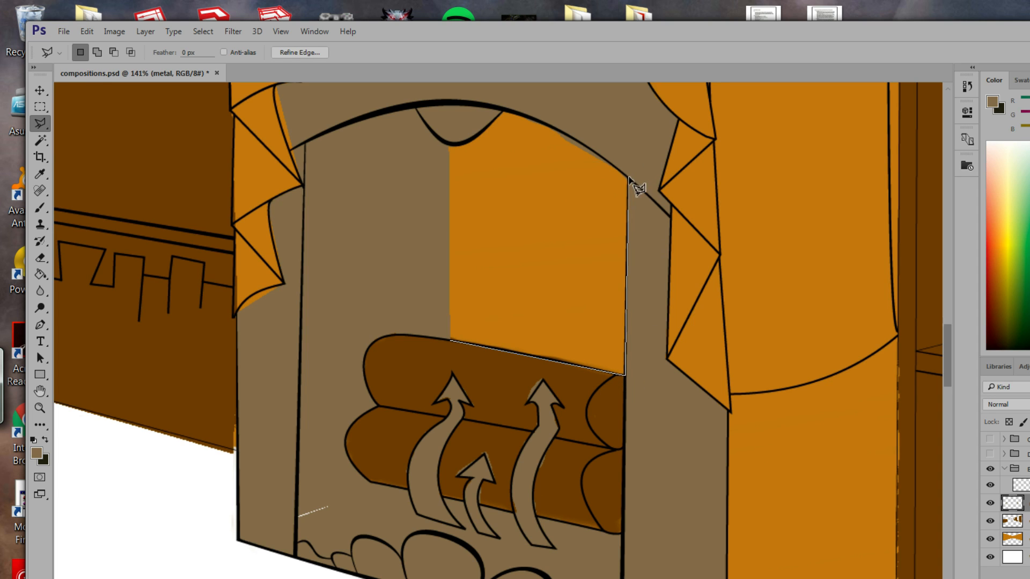
left_click(627, 177)
left_click(556, 119)
left_click(501, 107)
left_click(450, 138)
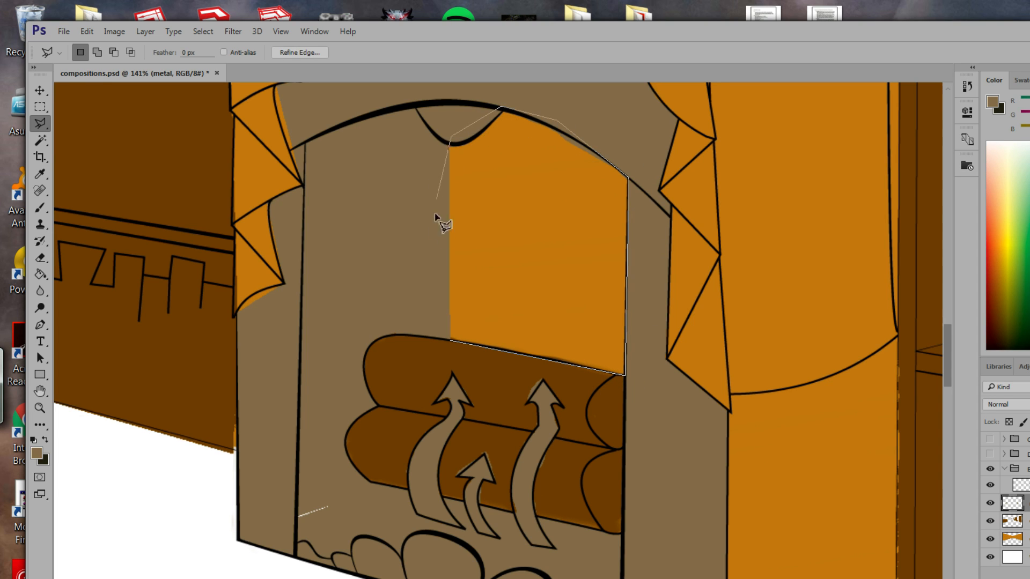
left_click(452, 342)
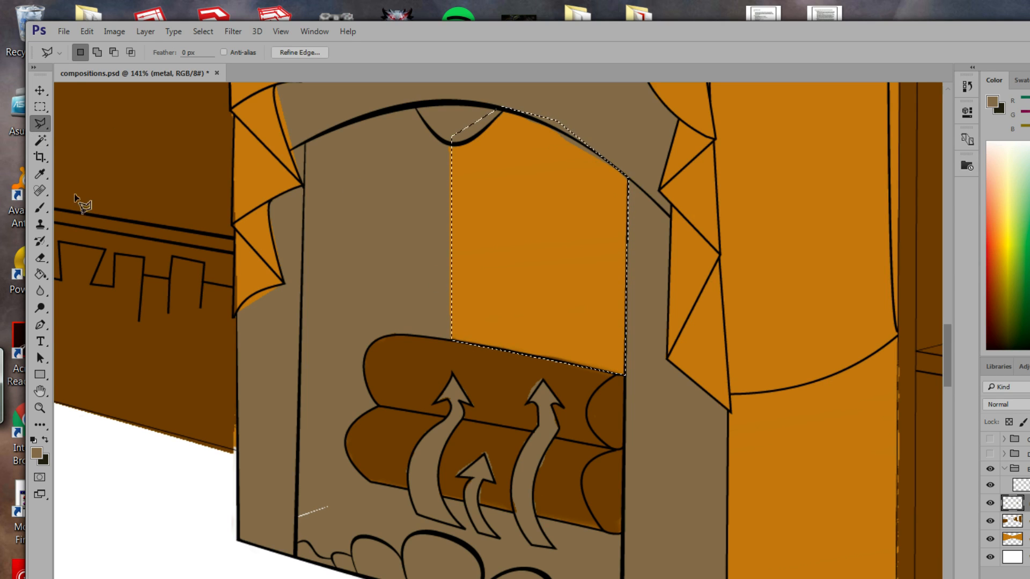
left_click(39, 275)
left_click(542, 269)
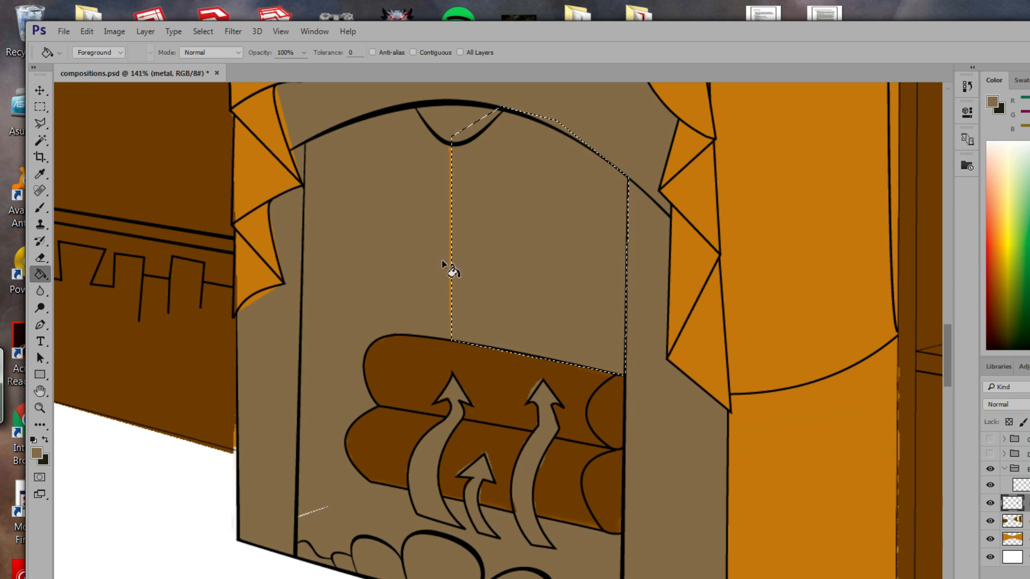
Deselect and brush grey-brown over the orange middle seam and the stray white line.
left_click(204, 31)
left_click(239, 67)
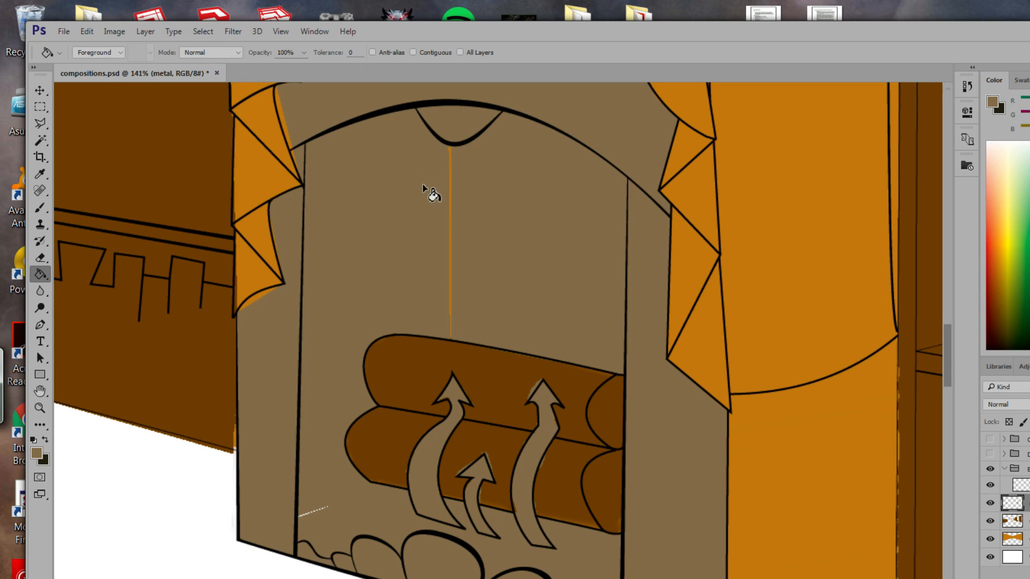
left_click(40, 208)
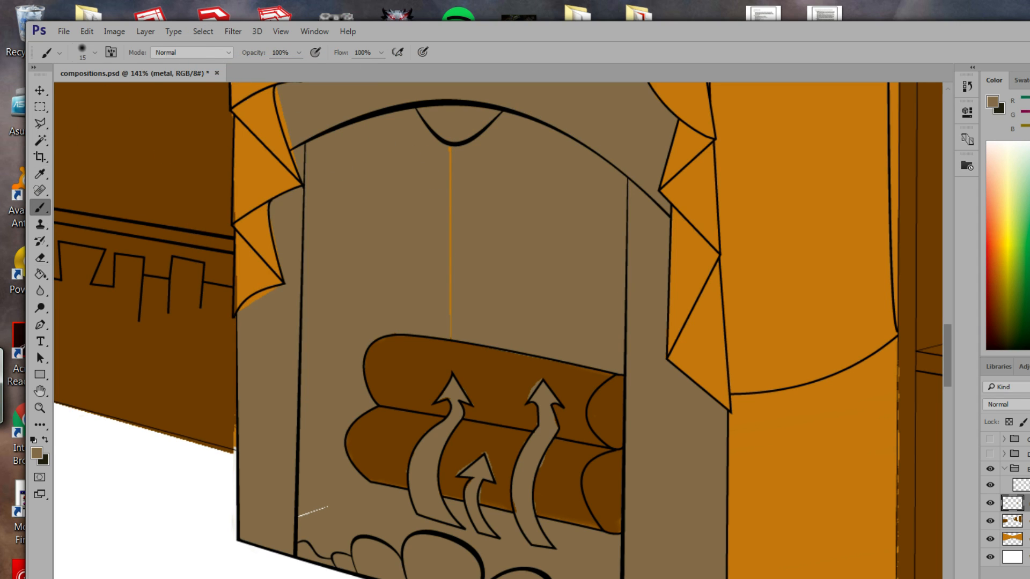
mouse_move(452, 156)
left_mouse_down()
mouse_move(441, 173)
mouse_move(463, 196)
mouse_move(458, 189)
mouse_move(447, 265)
mouse_move(461, 249)
mouse_move(453, 274)
mouse_move(457, 221)
mouse_move(452, 309)
mouse_move(456, 342)
left_mouse_up()
left_click_drag(325, 508, 306, 525)
mouse_move(529, 337)
left_mouse_down()
mouse_move(349, 145)
mouse_move(244, 66)
left_mouse_up()
left_click_drag(520, 267, 510, 384)
key("l")
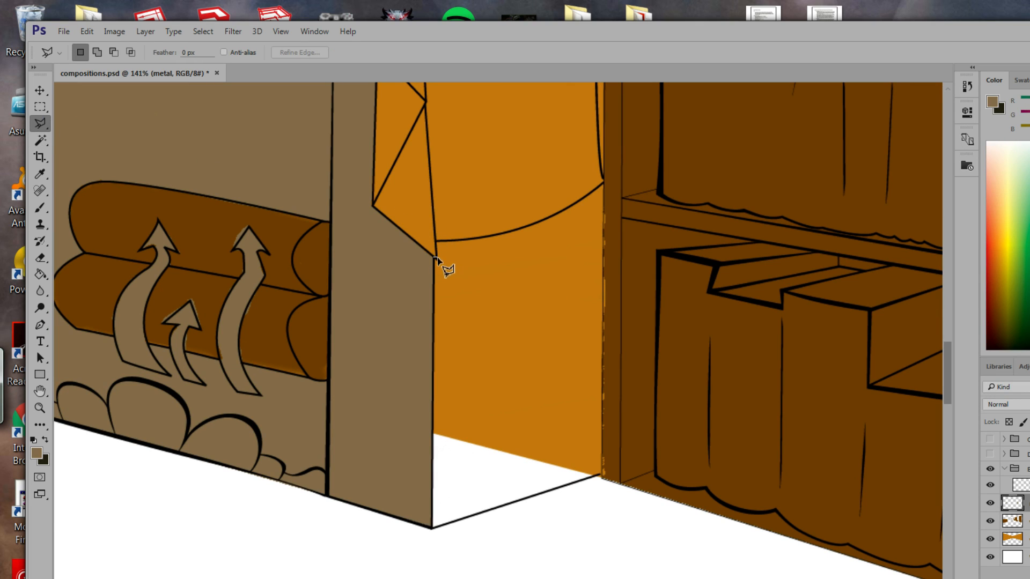
Outline the panel right of the fireplace, below the drape's curved hem, with the Polygonal Lasso.
left_click(436, 240)
left_click(465, 240)
left_click(505, 235)
left_click(603, 184)
left_click(599, 476)
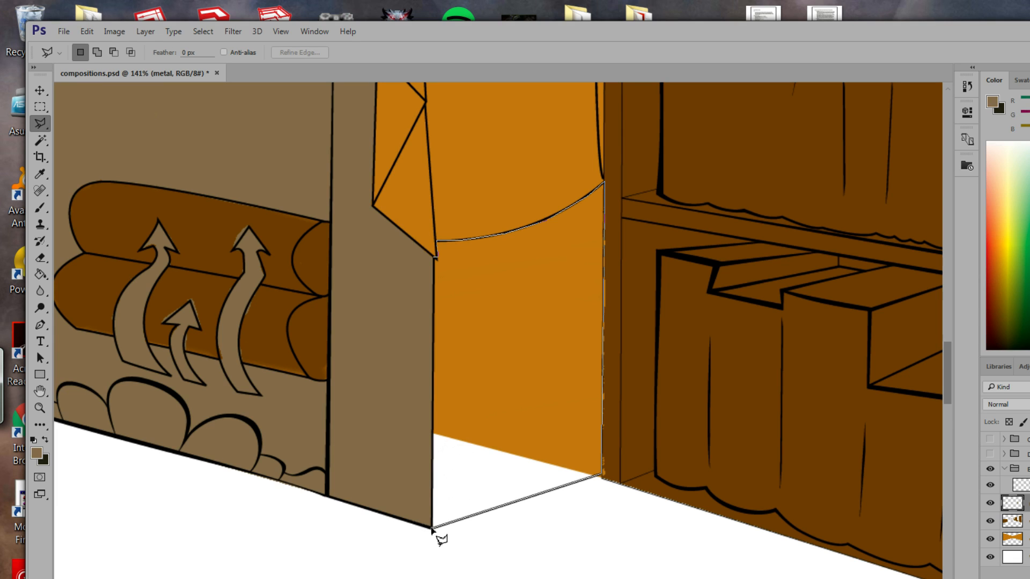
left_click(431, 529)
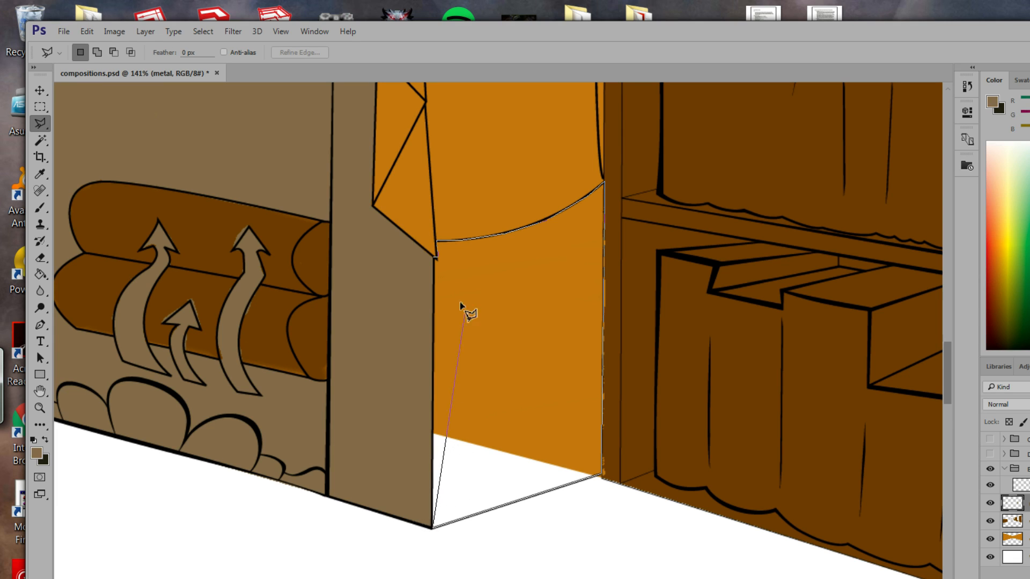
left_click(436, 260)
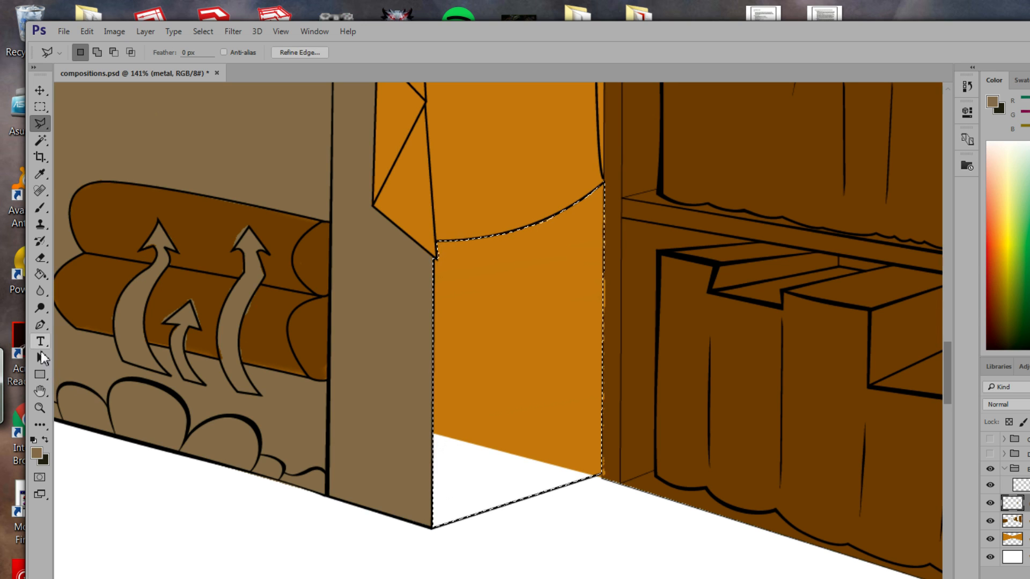
Paint Bucket fill the panel grey-brown, then zoom out to show the whole room.
left_click(41, 274)
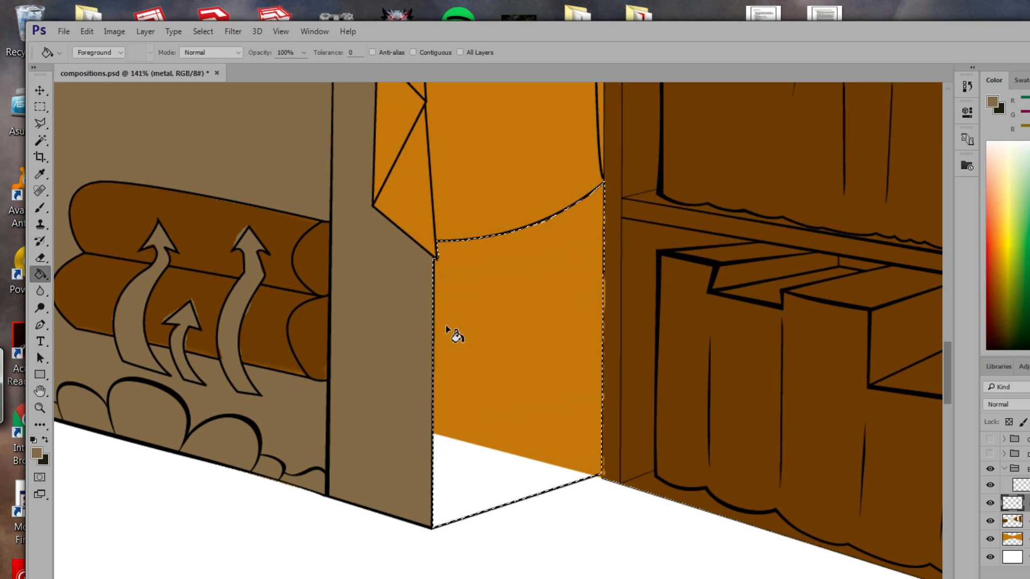
left_click(447, 327)
left_click_drag(483, 368, 659, 425)
left_click_drag(441, 241, 486, 402)
left_click_drag(497, 296, 487, 440)
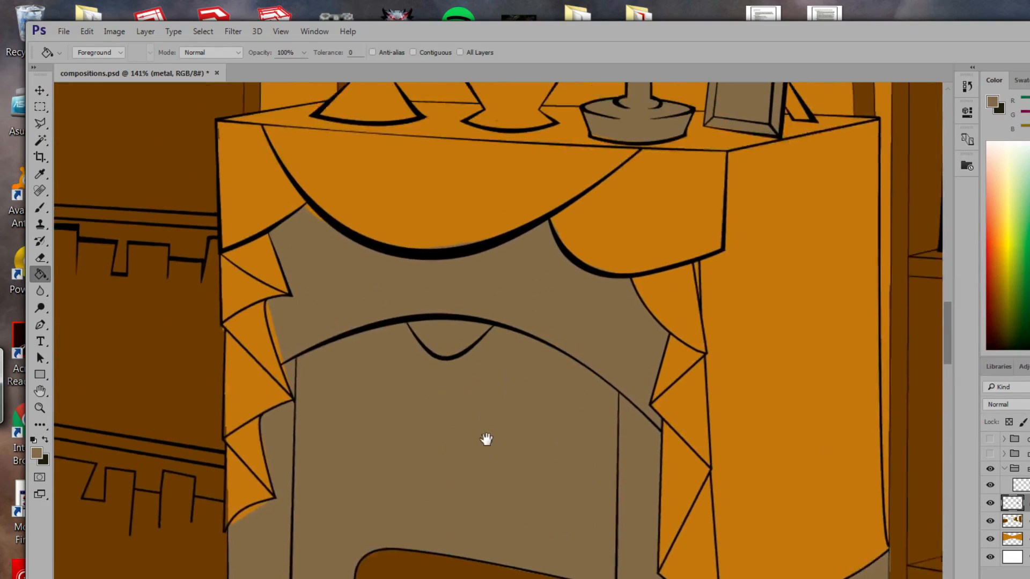
left_click(40, 408)
left_click_drag(562, 407, 504, 301)
left_click_drag(380, 408, 628, 340)
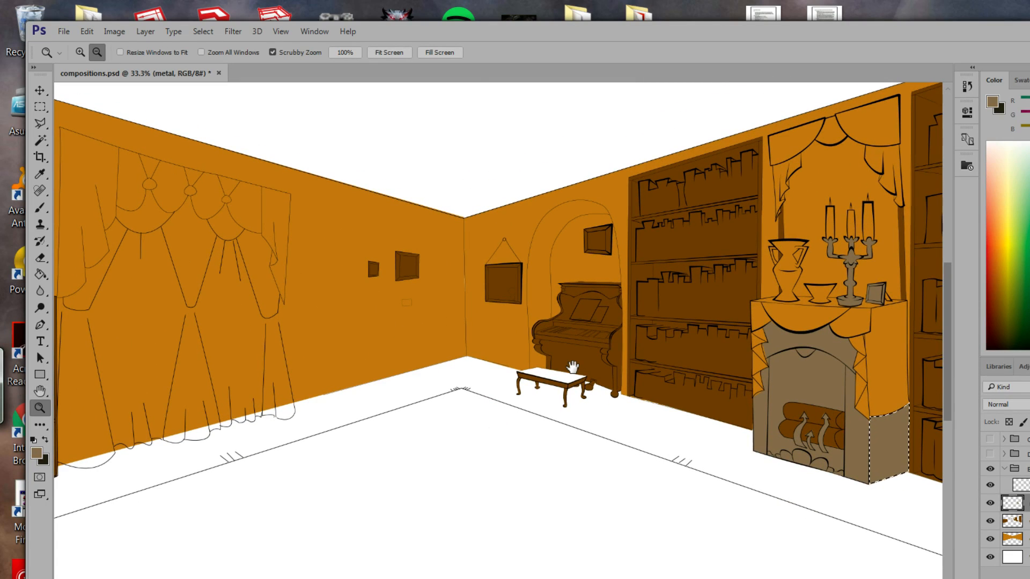
Save compositions.psd with File > Save.
left_click(64, 31)
left_click(81, 194)
Start outlining the left-wall drapes, cancel with Esc, and add a new layer named drapes.
left_click(41, 124)
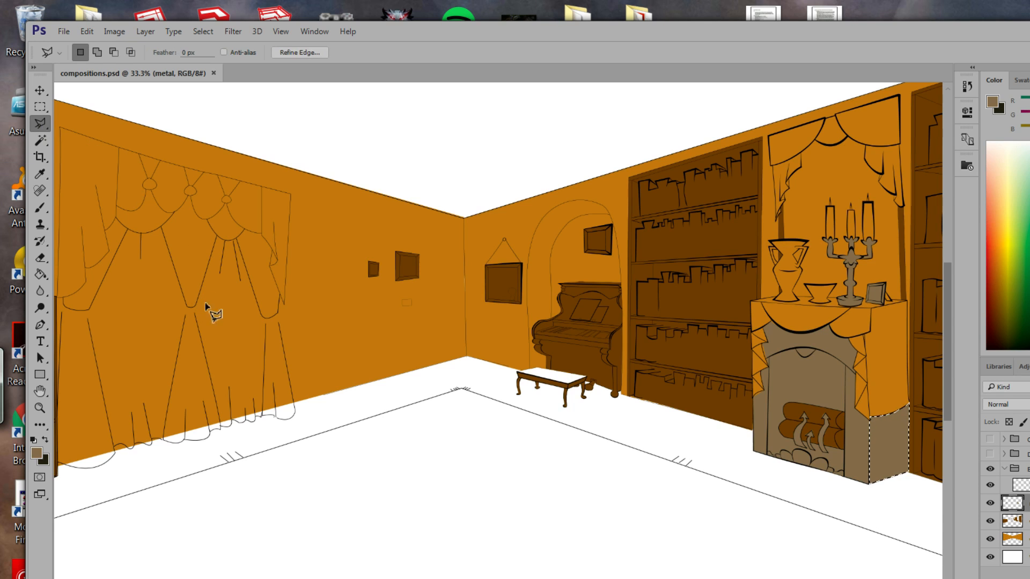
mouse_move(228, 301)
left_mouse_down()
mouse_move(311, 336)
mouse_move(416, 346)
mouse_move(437, 363)
left_mouse_up()
left_click_drag(388, 328, 413, 347)
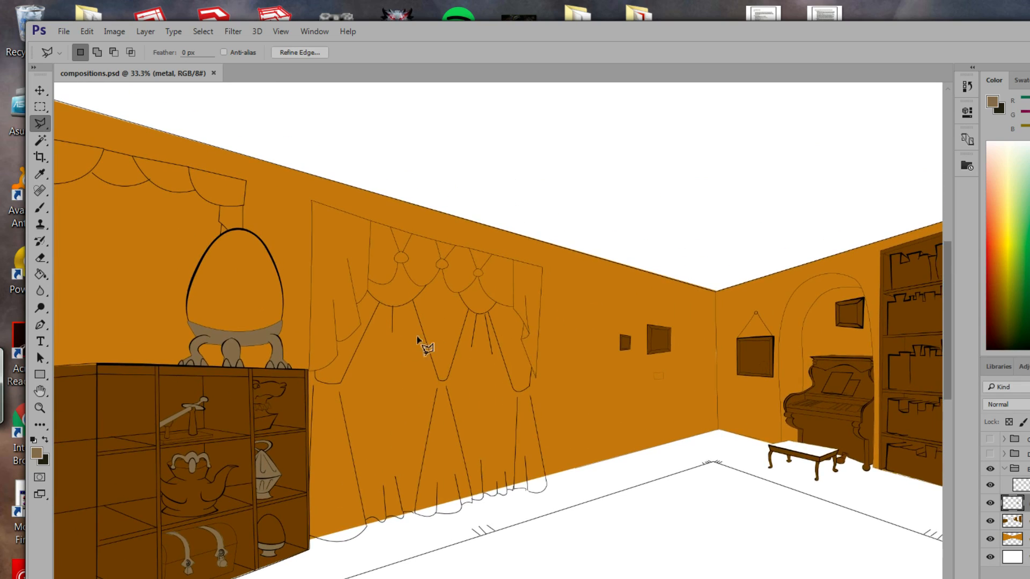
left_click(311, 202)
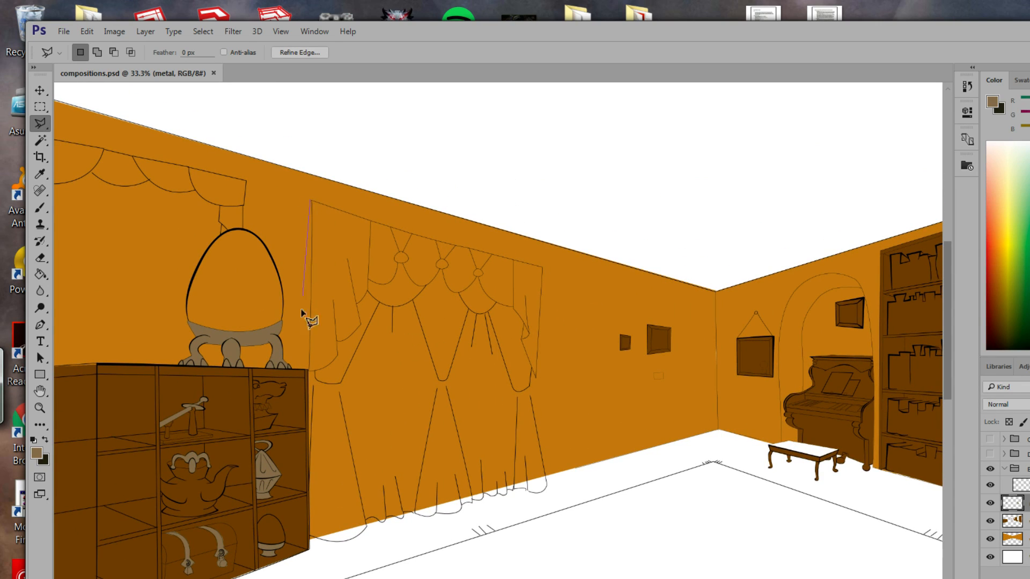
left_click(309, 370)
left_click(315, 380)
left_click(328, 384)
left_click(339, 384)
left_click(377, 304)
left_click(391, 332)
key("Escape")
key("ctrl+shift+alt+n")
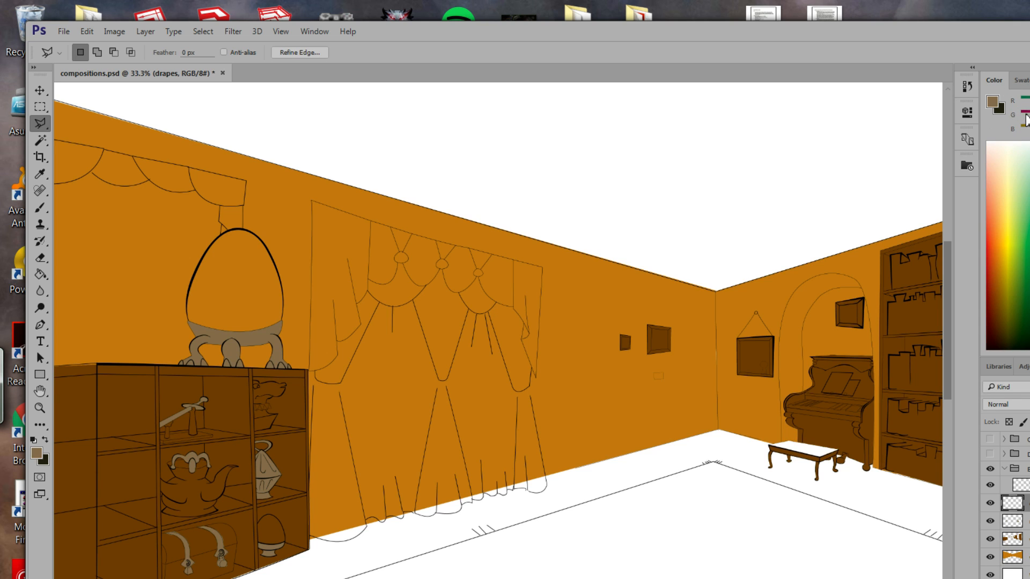
Pick a deep red, outline the tall back-wall curtain, and fill it red.
left_click_drag(1007, 216, 997, 216)
left_click_drag(1029, 118, 1028, 120)
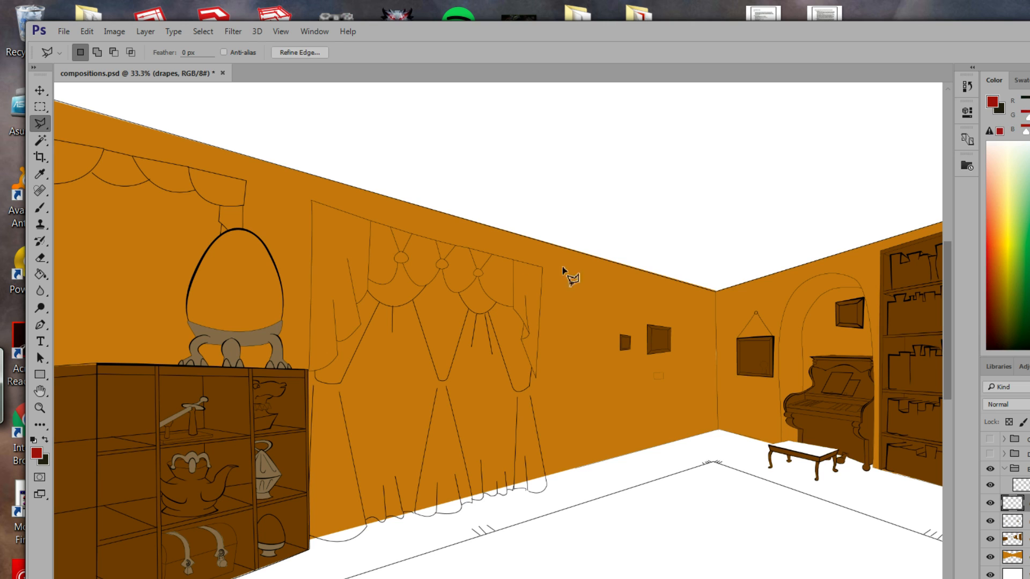
left_click(312, 202)
left_click(310, 537)
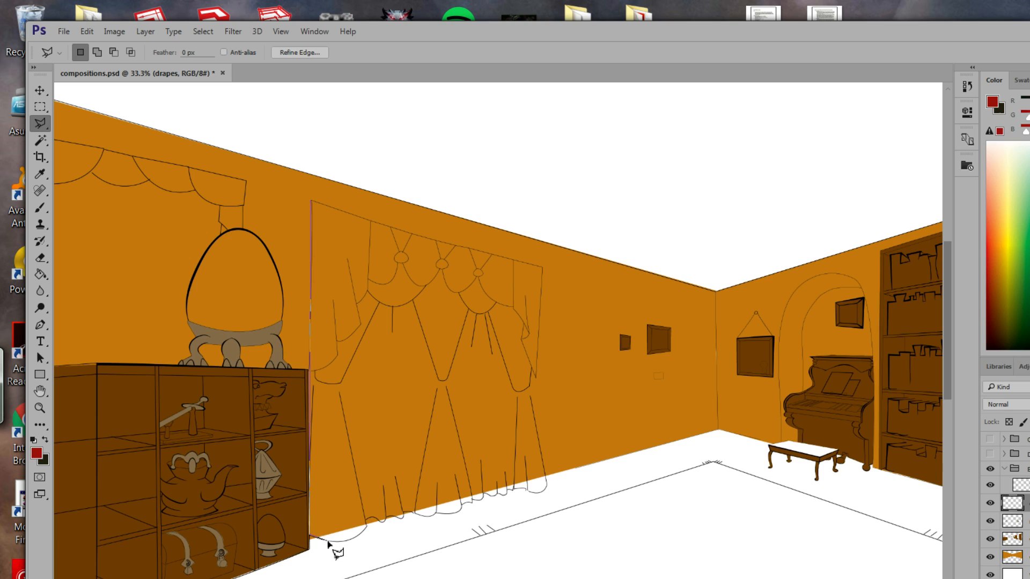
left_click(544, 476)
left_click(309, 201)
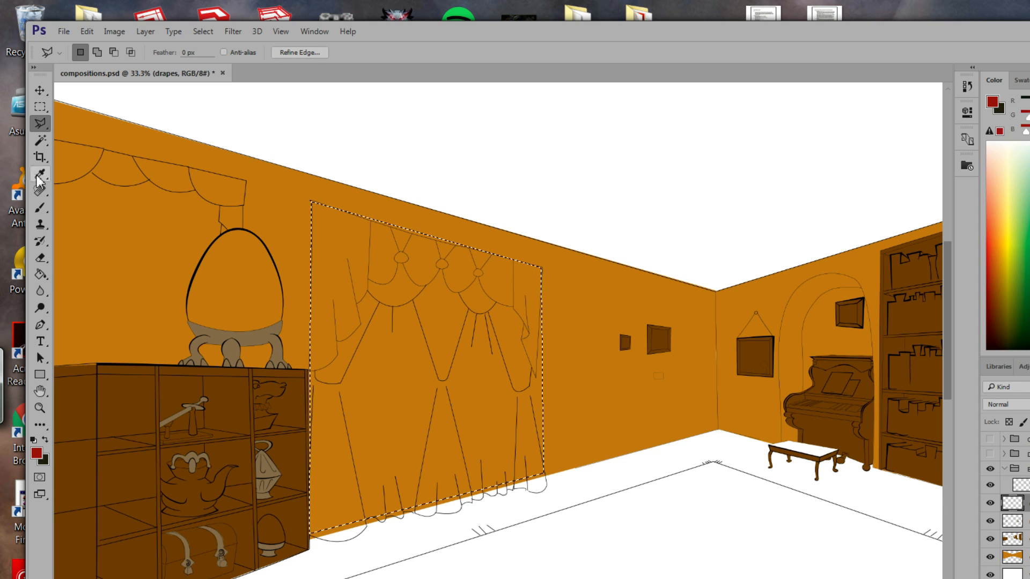
left_click(41, 274)
left_click(379, 278)
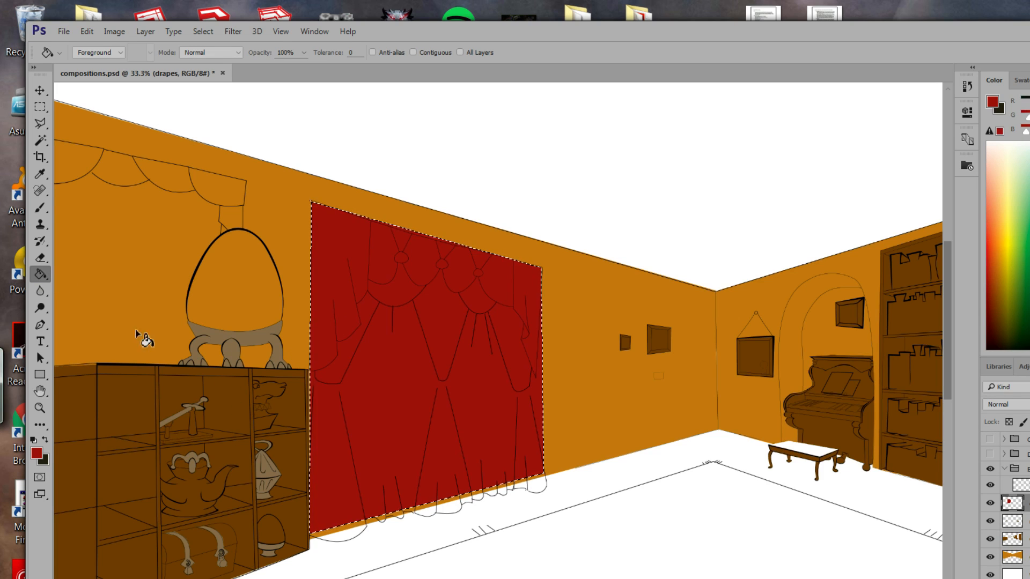
Lasso the scalloped hem strip below the curtain and fill it red.
left_click(49, 128)
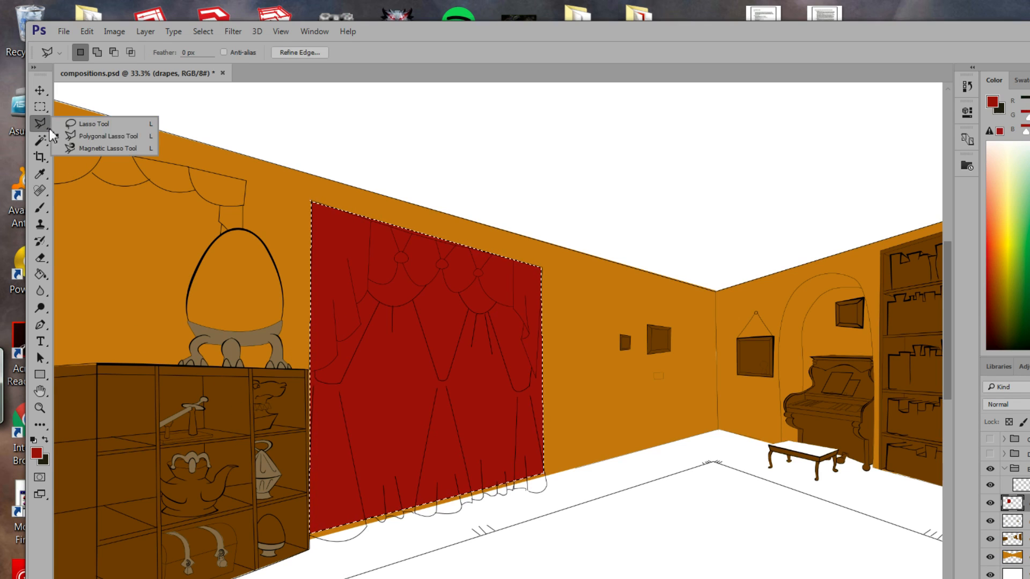
left_click(95, 125)
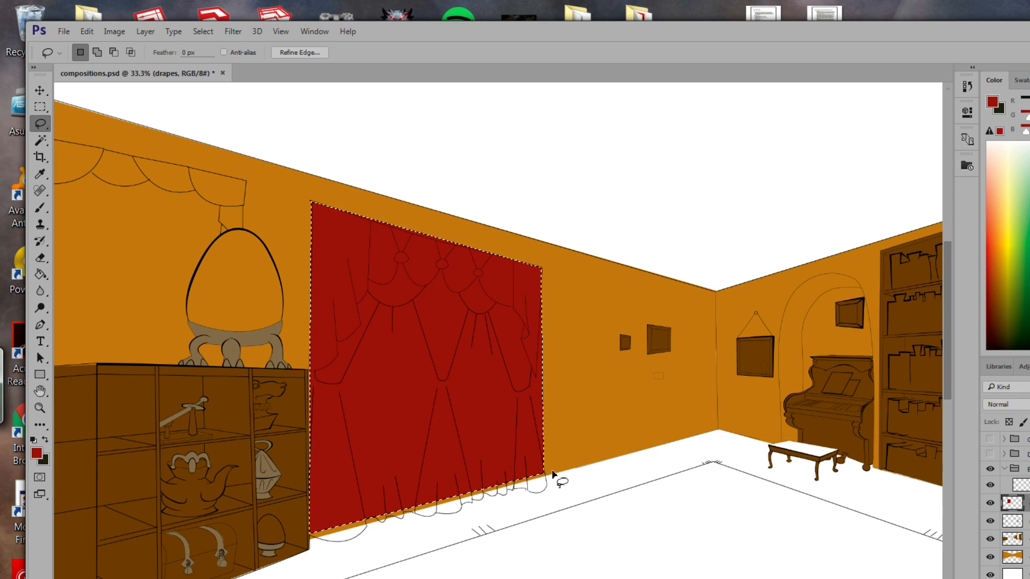
left_click(546, 476)
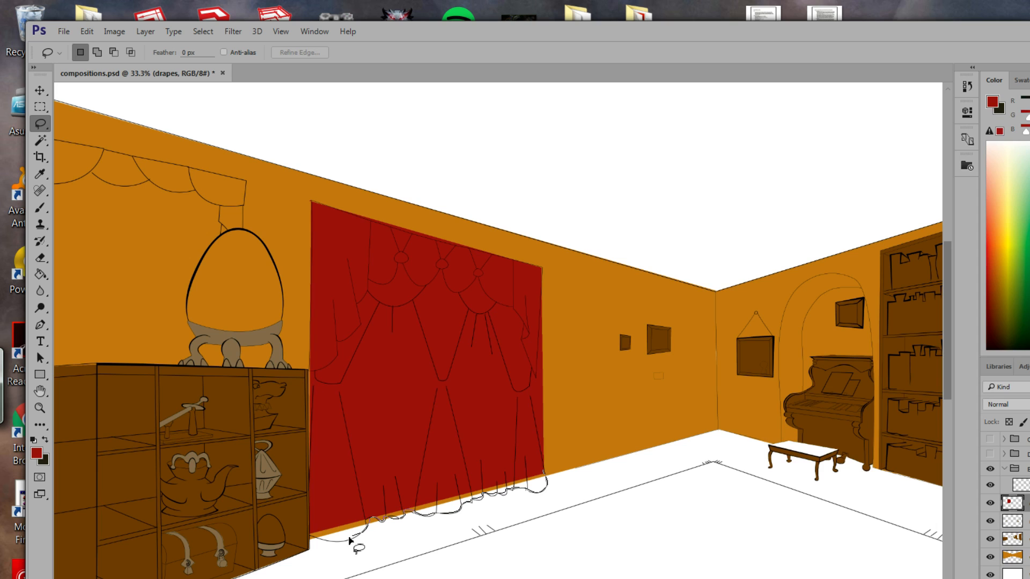
mouse_move(312, 535)
left_mouse_down()
mouse_move(392, 502)
mouse_move(547, 487)
left_mouse_up()
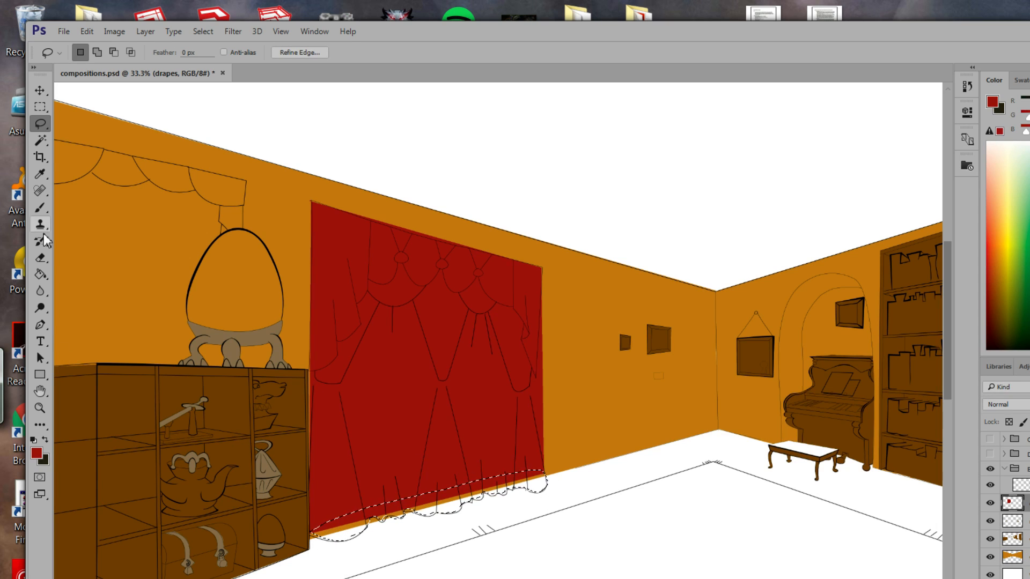
left_click(42, 277)
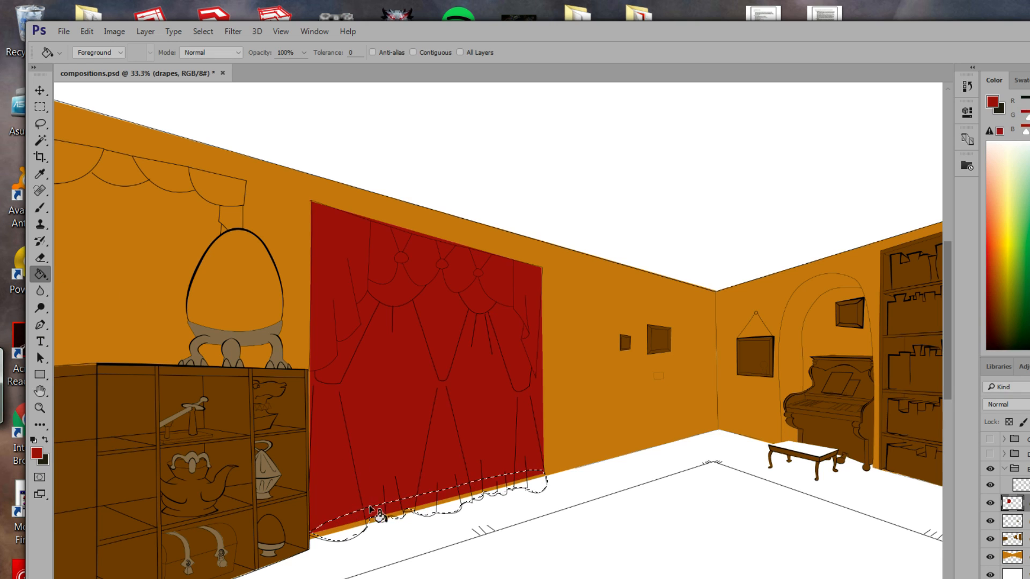
left_click(354, 541)
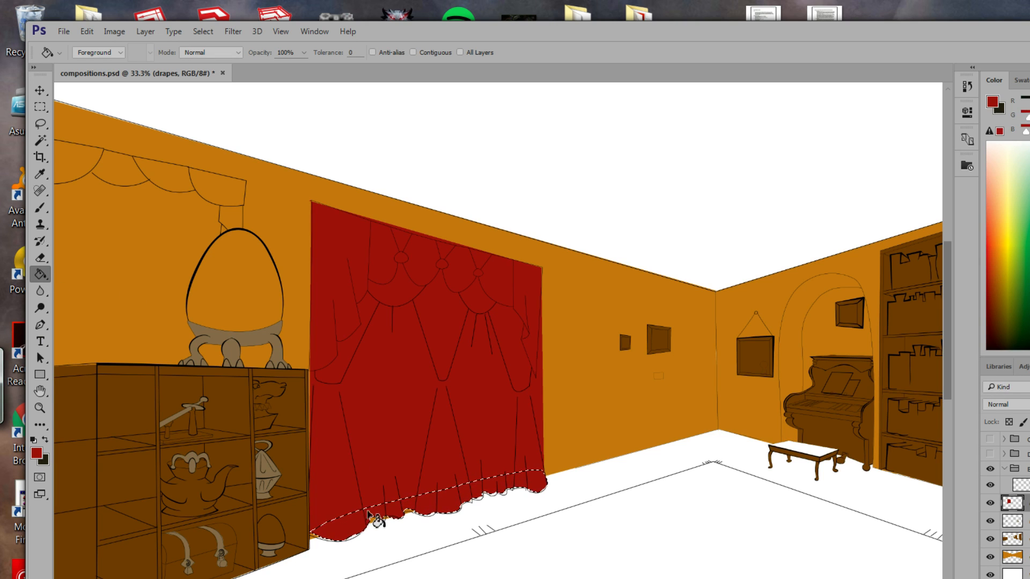
left_click_drag(447, 485, 621, 485)
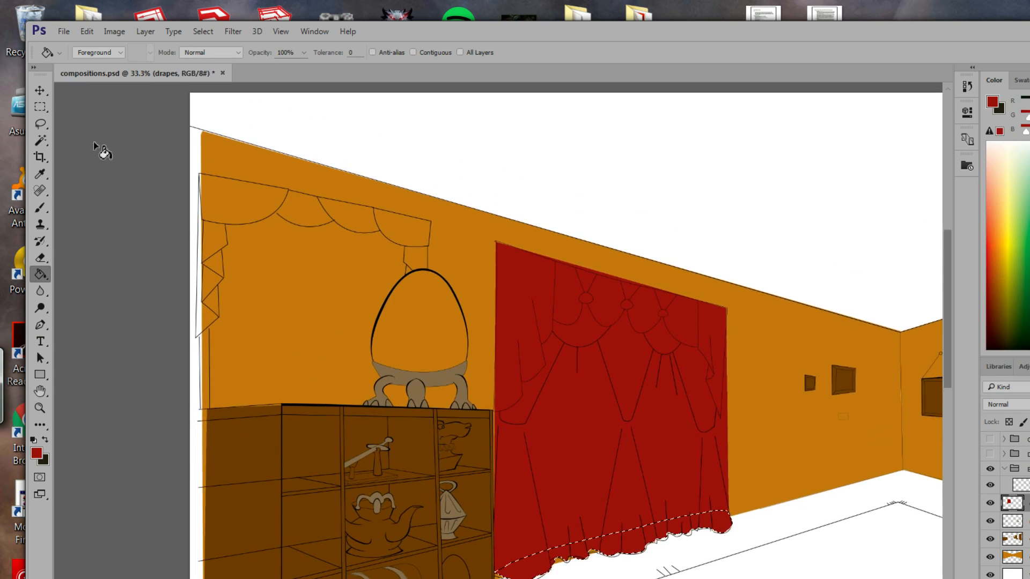
Outline the left-wall valance with the Polygonal Lasso and fill it red.
left_click(41, 125)
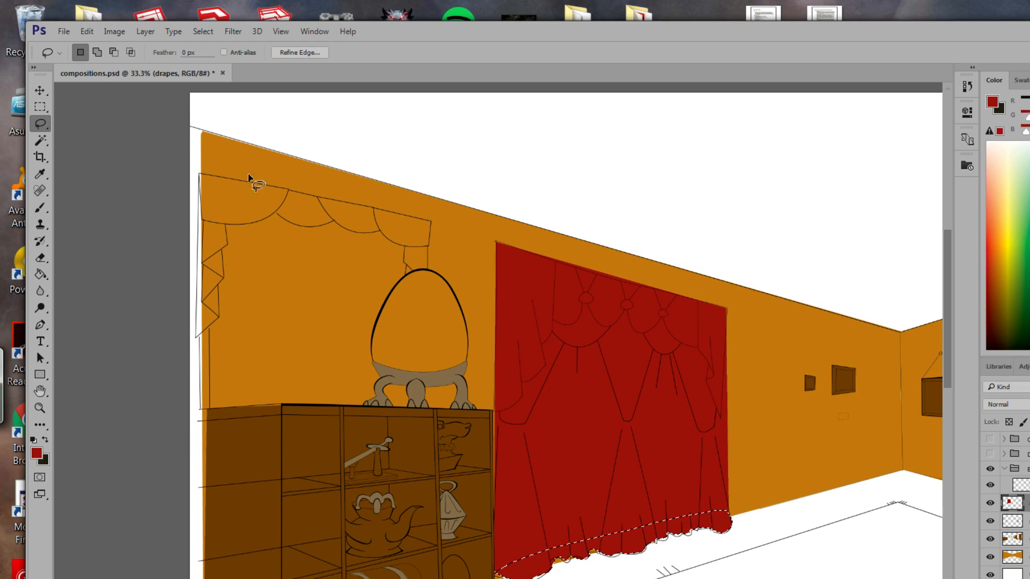
left_click(203, 180)
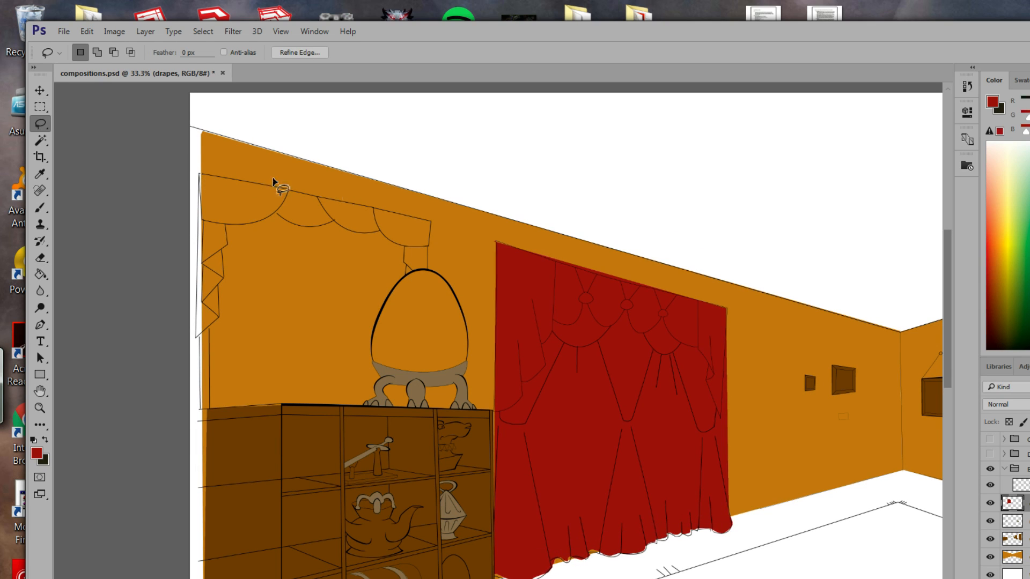
right_click(44, 124)
left_click(79, 134)
left_click(199, 175)
left_click(431, 220)
left_click(428, 270)
left_click(404, 276)
left_click(205, 177)
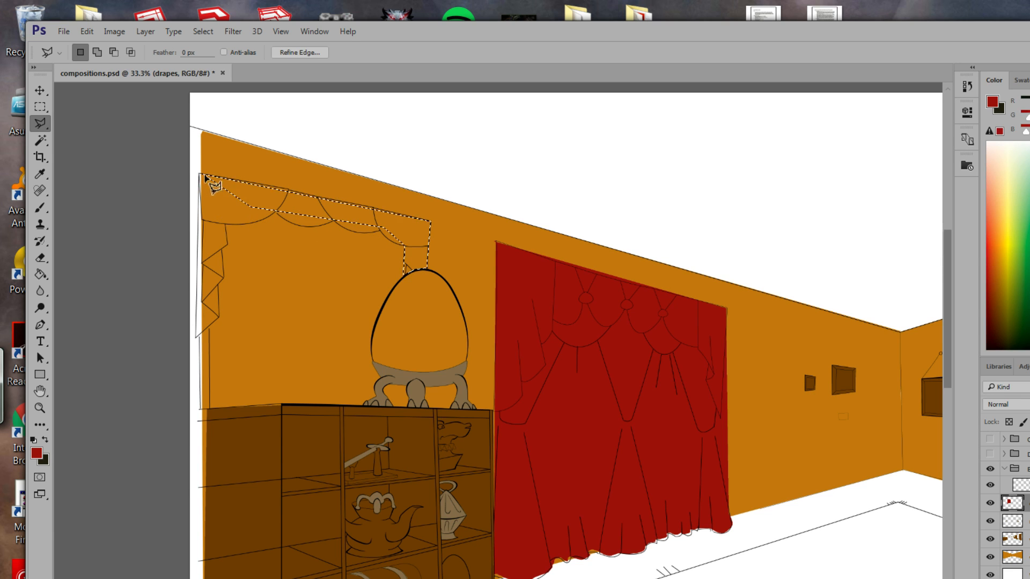
left_click(40, 274)
left_click(402, 231)
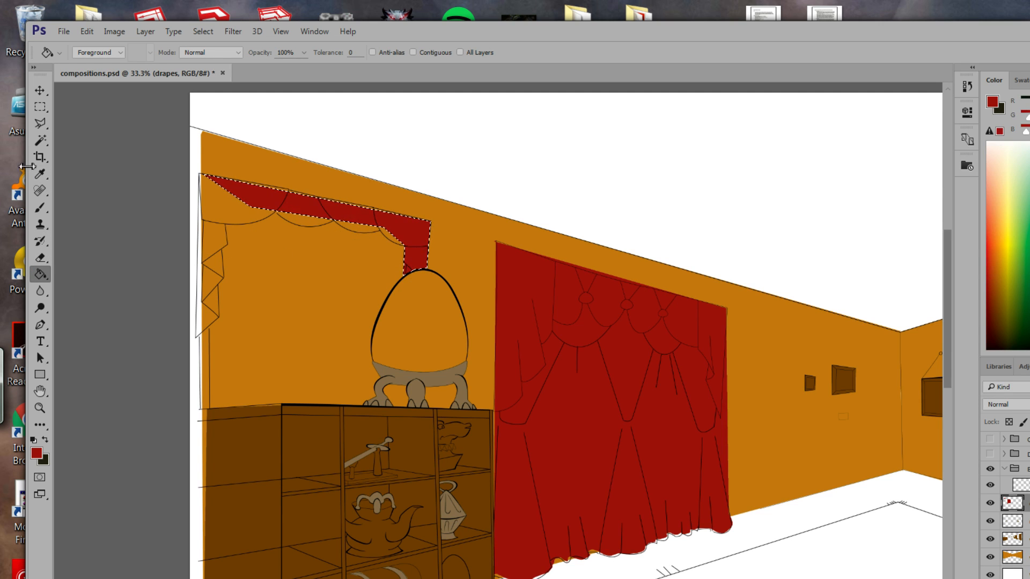
Lasso the valance's uncoloured scalloped lower edge and fill the scallops red.
left_click(40, 124)
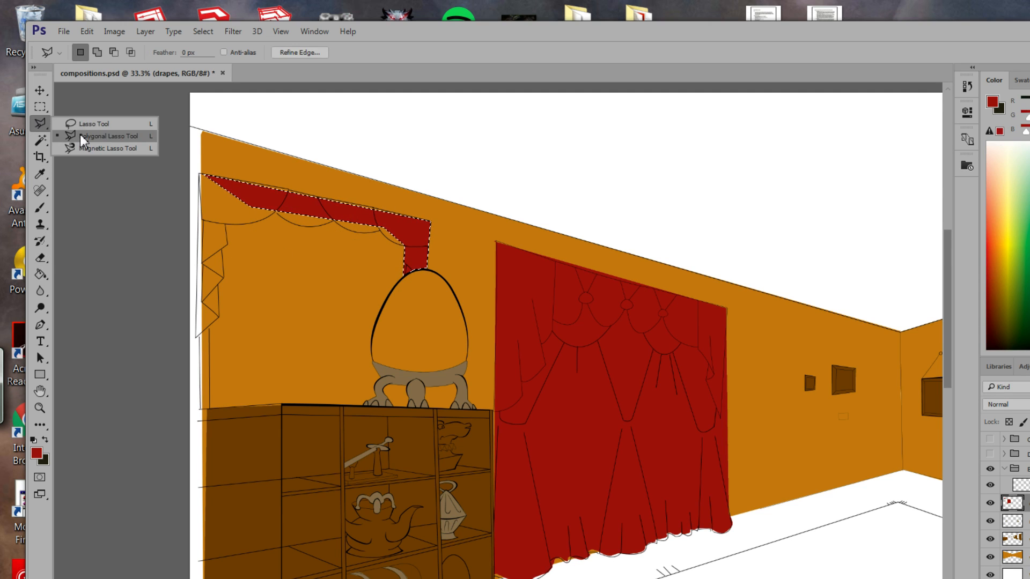
left_click(90, 129)
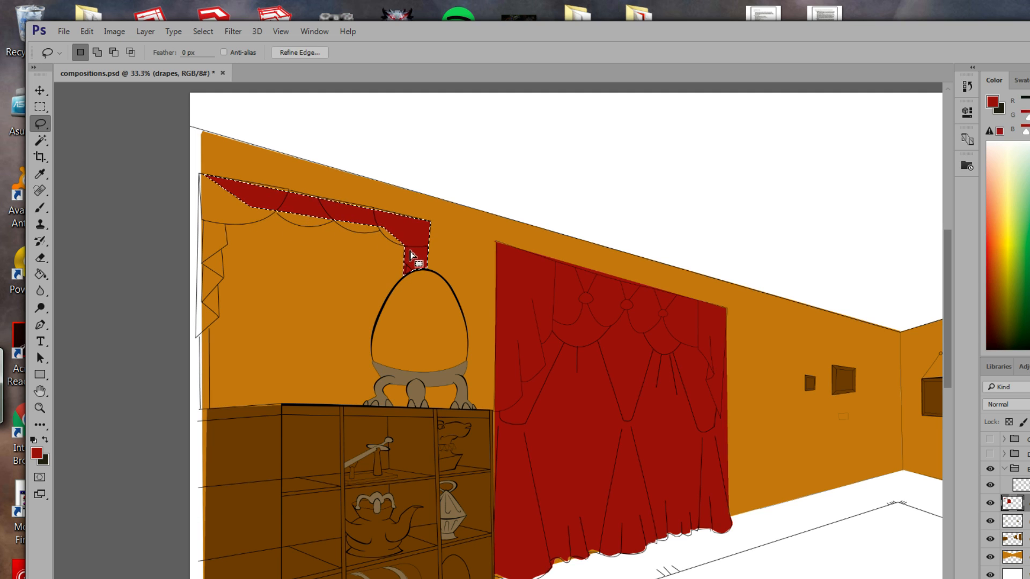
left_click(381, 264)
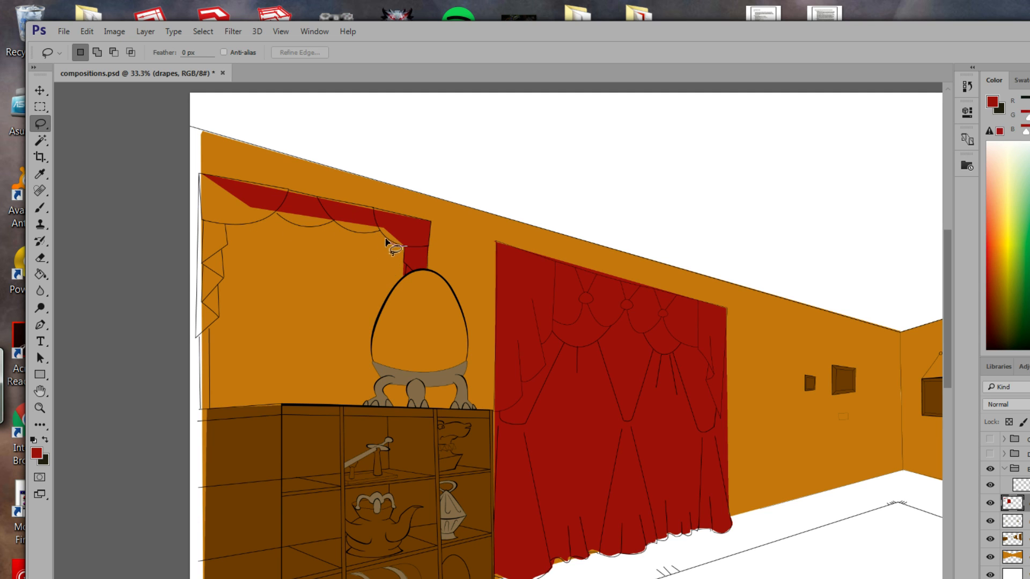
left_click_drag(364, 234, 338, 226)
left_click_drag(276, 207, 369, 217)
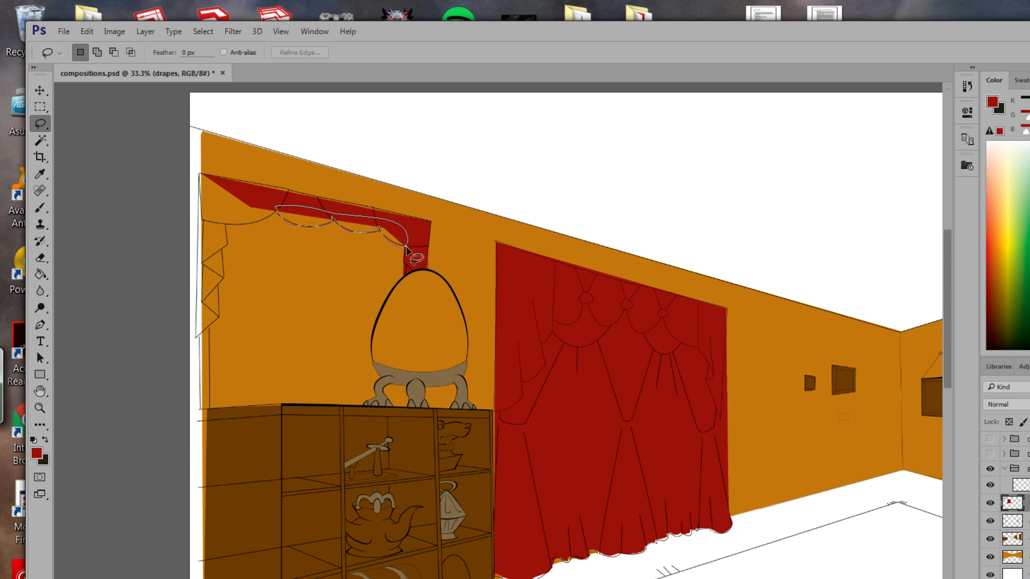
left_click_drag(407, 249, 408, 245)
left_click(40, 275)
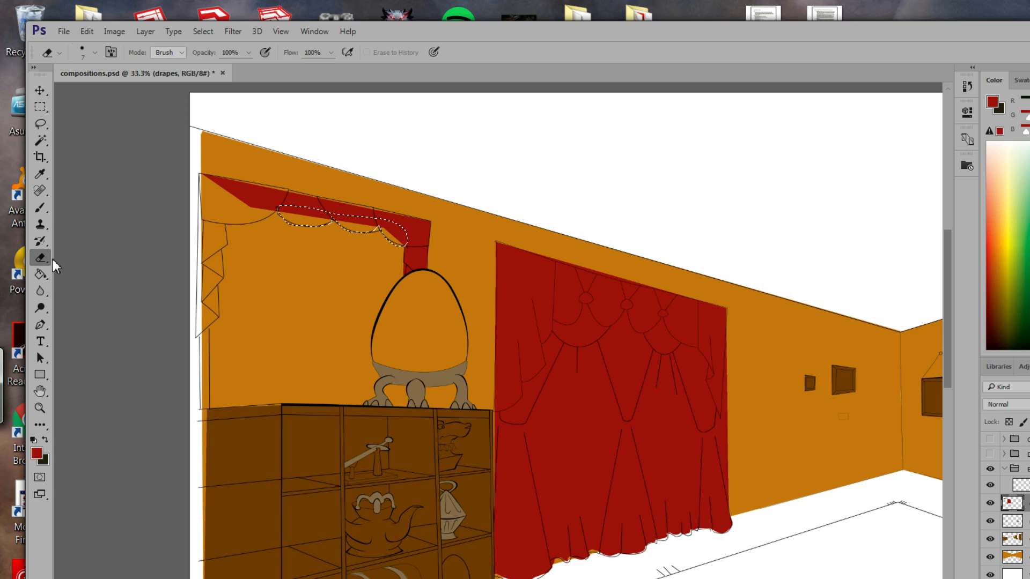
left_click(313, 226)
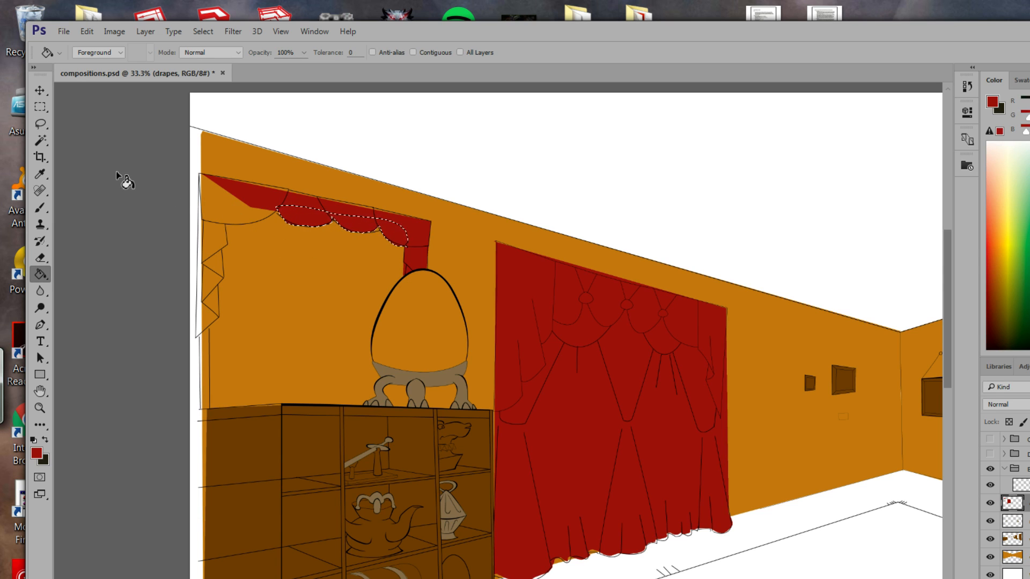
Fill the valance's left swag red and deselect with Ctrl+D.
left_click(41, 123)
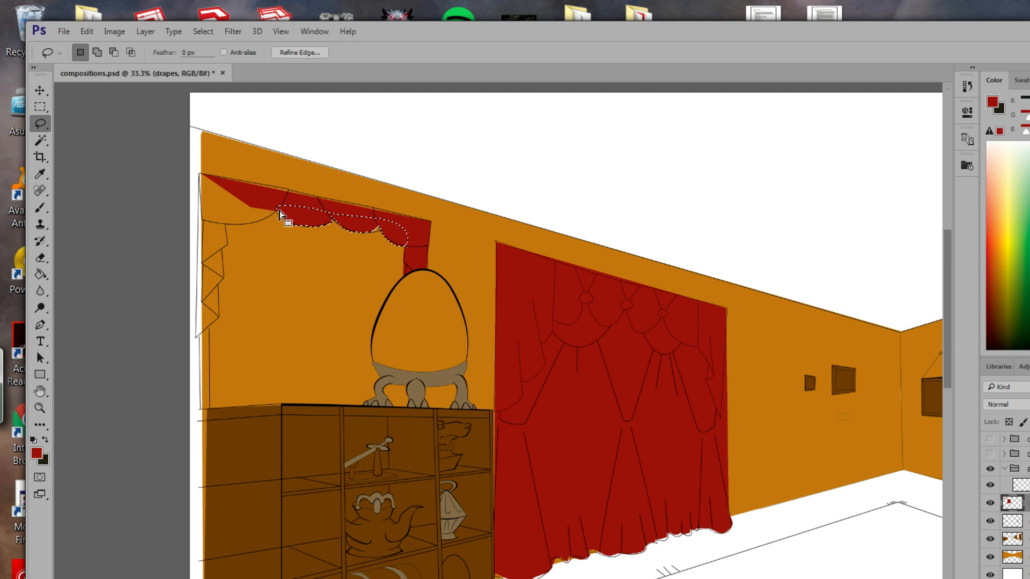
mouse_move(221, 185)
left_mouse_down()
mouse_move(212, 218)
mouse_move(234, 225)
mouse_move(288, 211)
mouse_move(256, 194)
mouse_move(262, 209)
mouse_move(222, 185)
left_mouse_up()
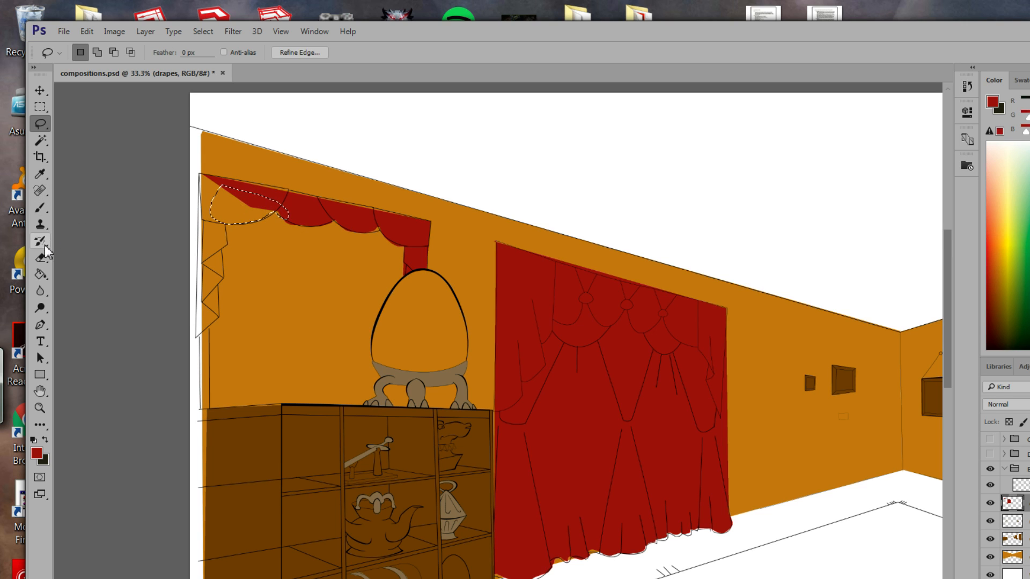
left_click(40, 274)
left_click(238, 218)
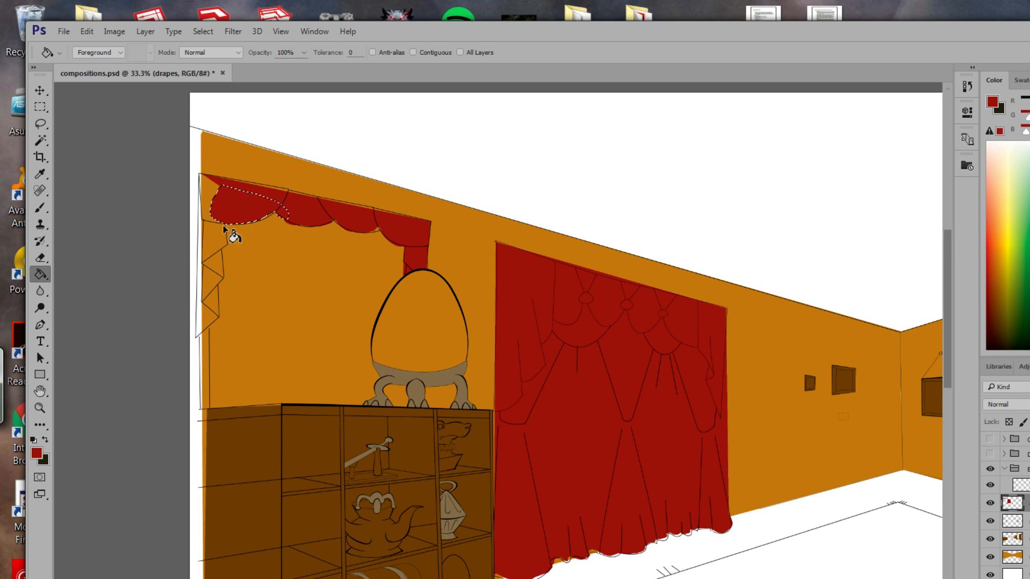
left_click(40, 207)
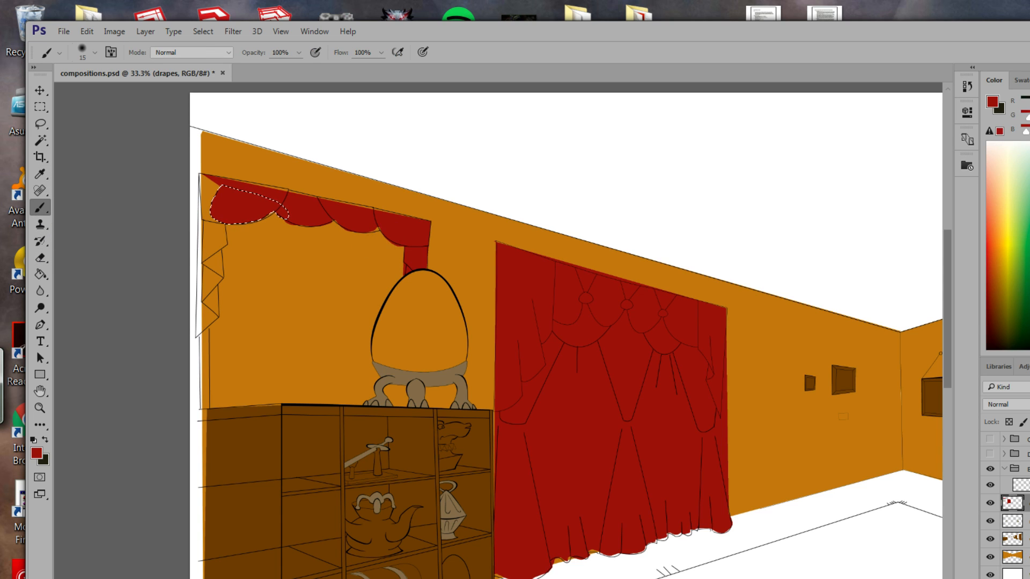
key("ctrl+d")
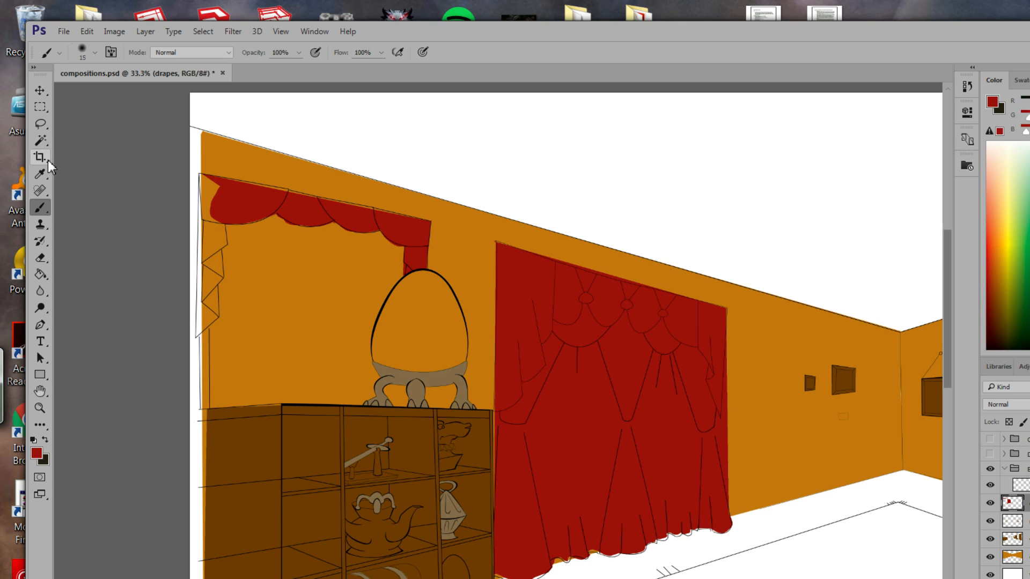
Outline the valance's thin top strip with the Polygonal Lasso.
left_click(40, 124)
right_click(41, 124)
left_click(80, 134)
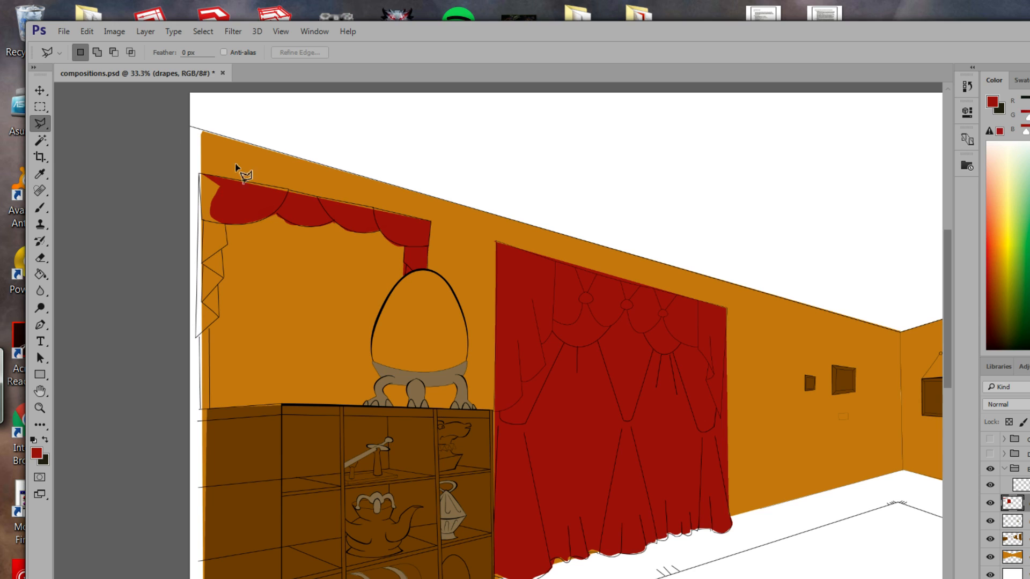
left_click(217, 176)
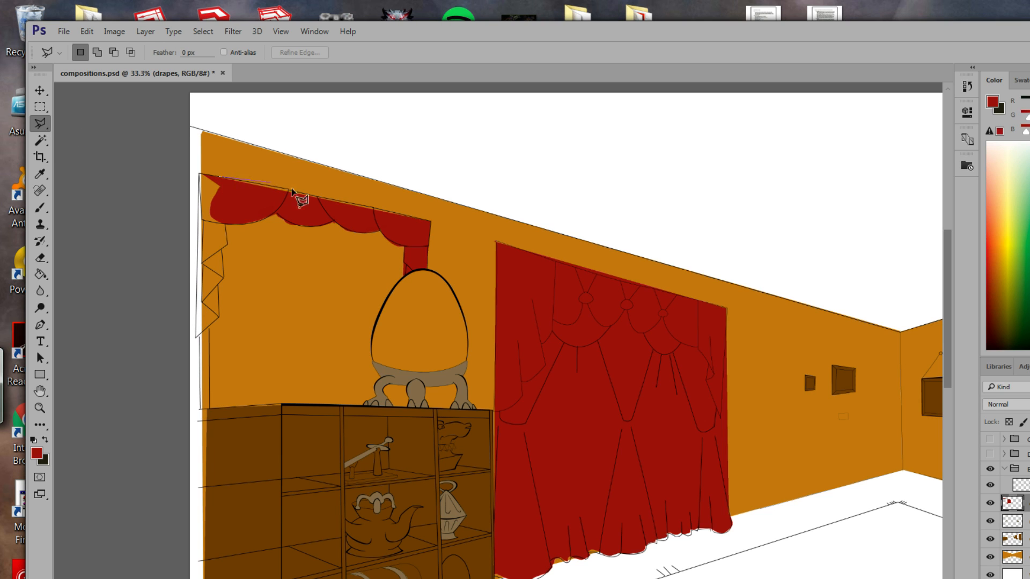
left_click(412, 217)
left_click(405, 225)
left_click(228, 183)
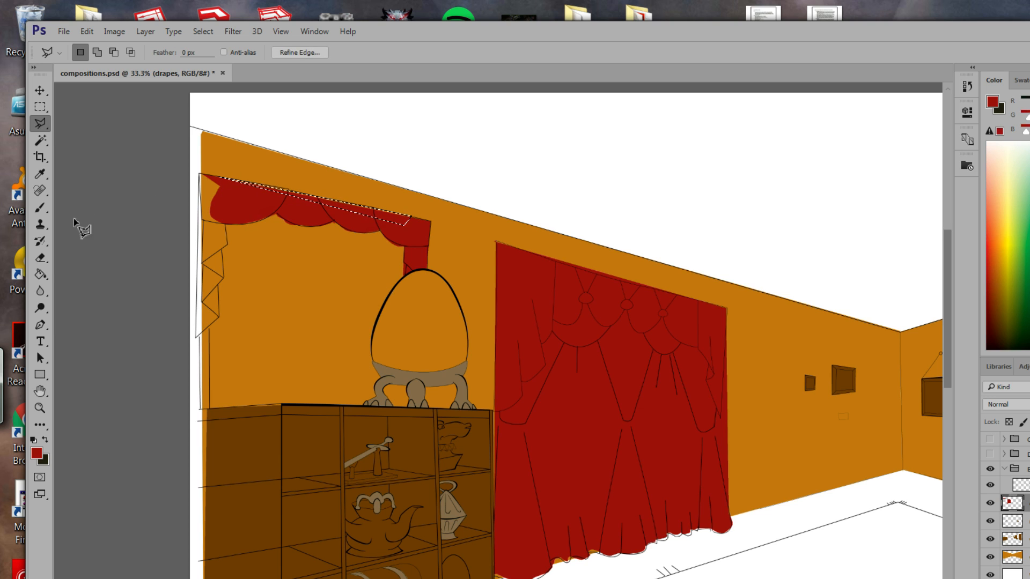
left_click(40, 274)
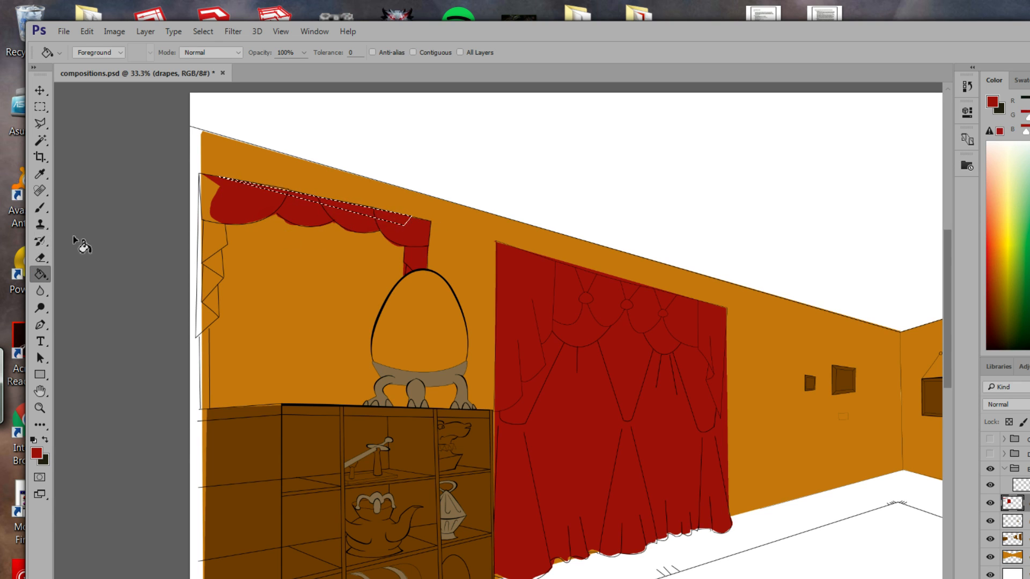
left_click_drag(569, 359, 253, 306)
left_click_drag(670, 341, 424, 324)
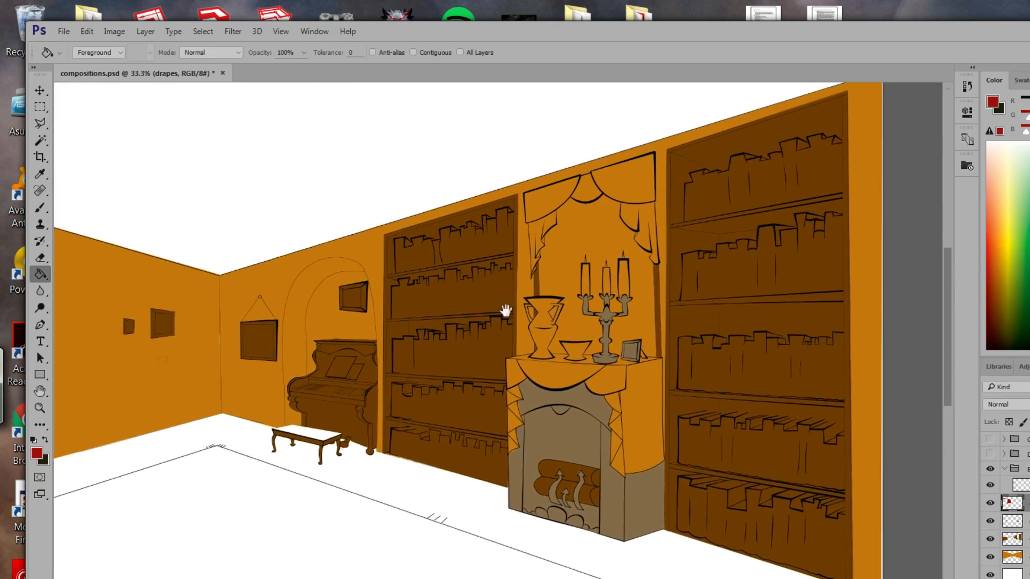
Outline the drapes above the fireplace and fill them red.
left_click(40, 124)
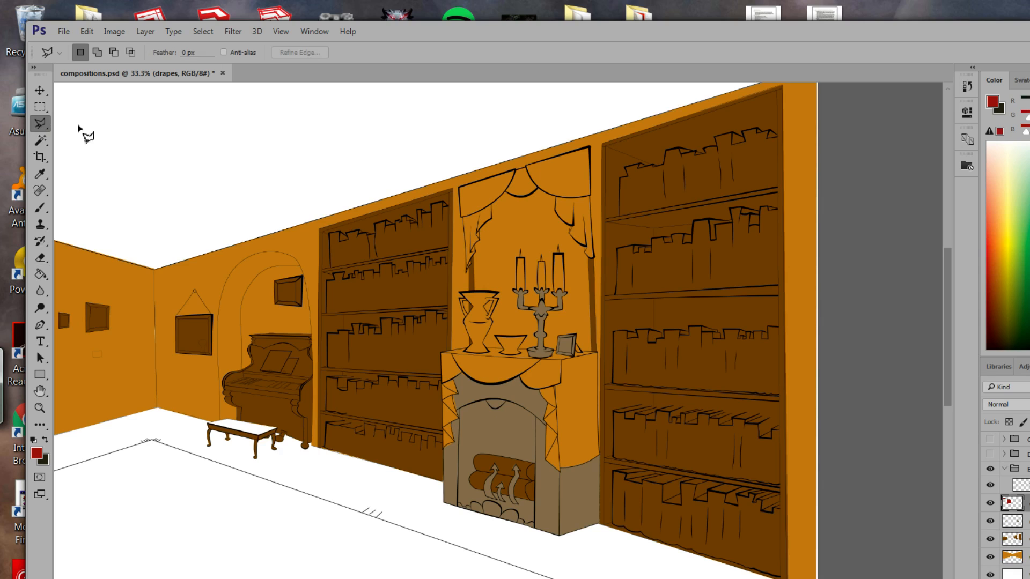
left_click(460, 187)
left_click(466, 272)
left_click(557, 214)
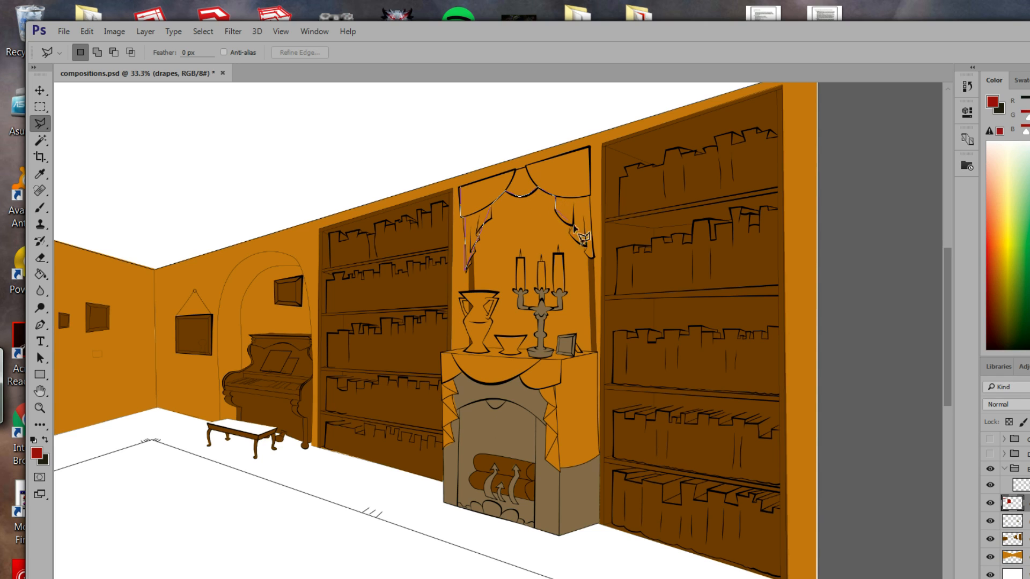
left_click(593, 257)
left_click(460, 186)
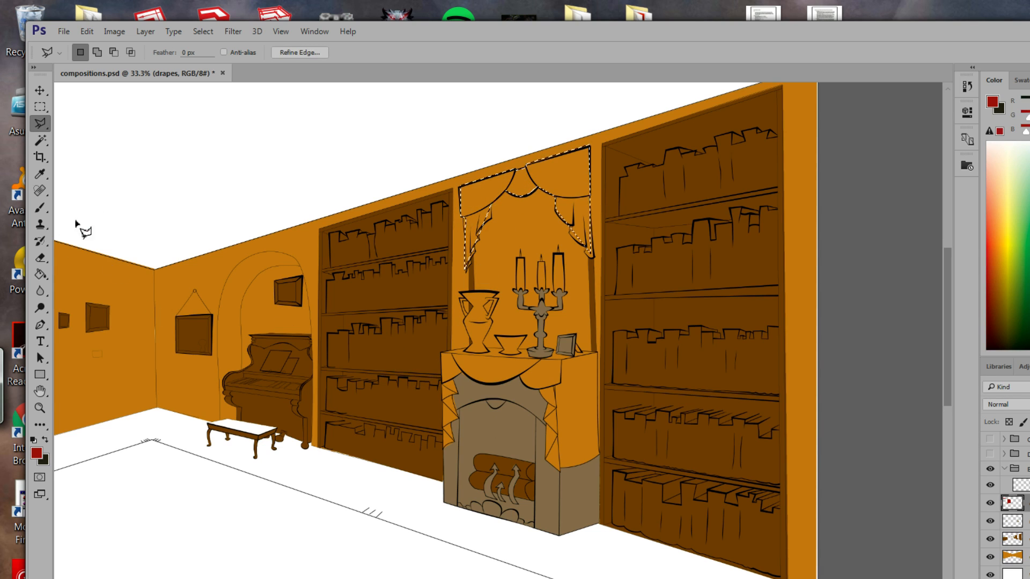
left_click(40, 274)
left_click(540, 213)
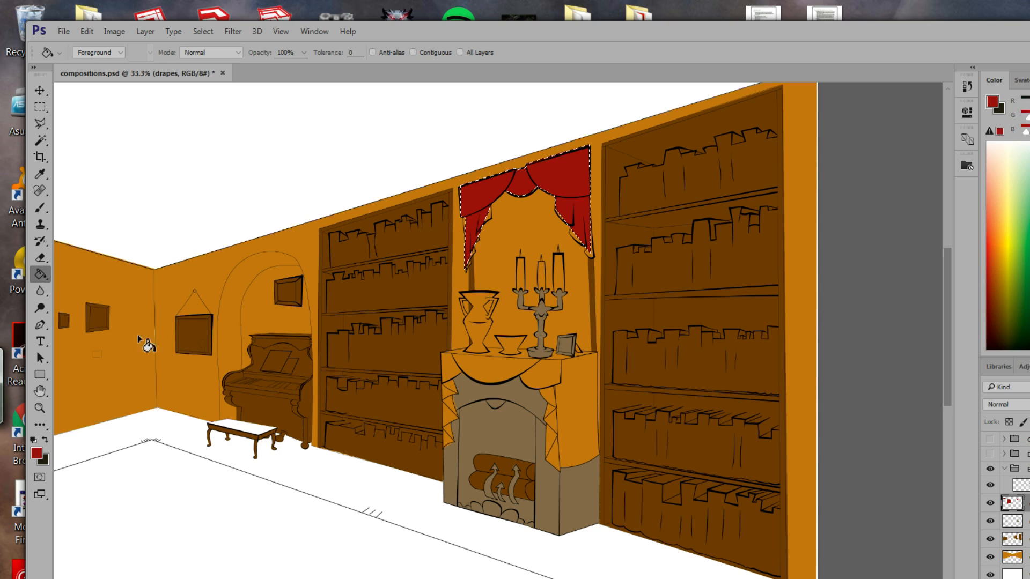
Trace a polygon outline around the mantel cloth, including both hanging sides.
left_click(40, 124)
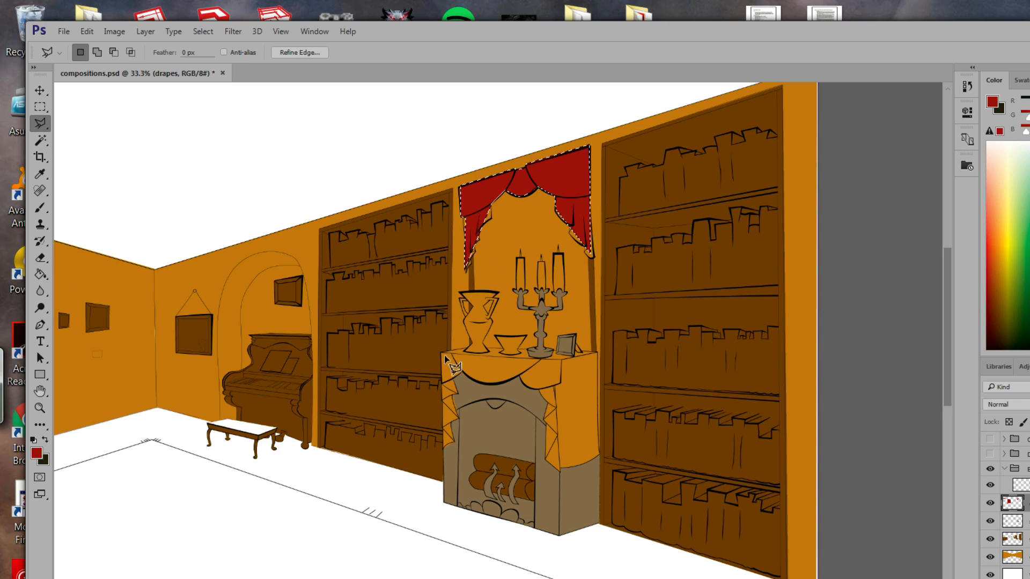
left_click(598, 353)
left_click(560, 467)
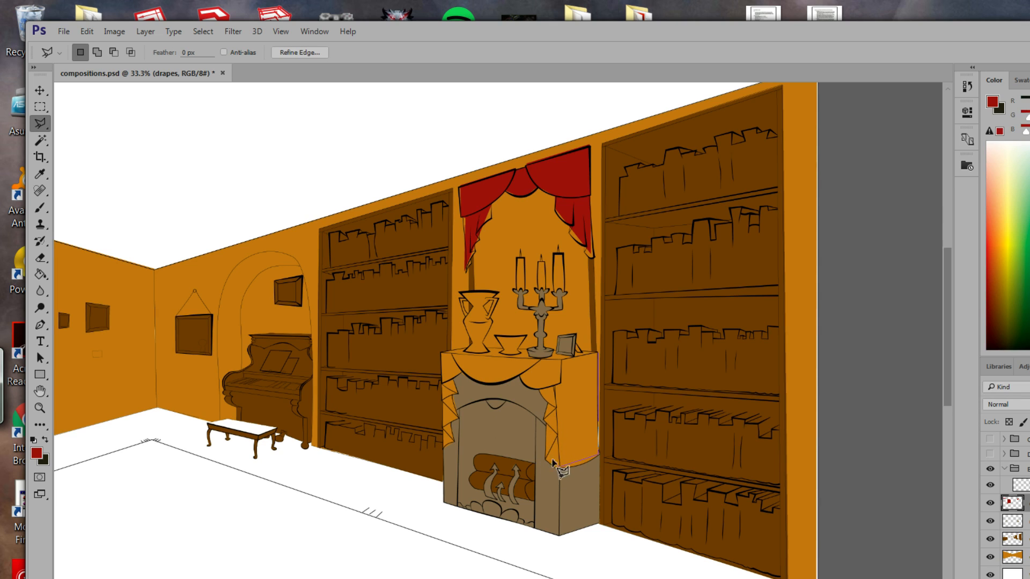
left_click(545, 460)
left_click(547, 402)
left_click(537, 384)
left_click(523, 377)
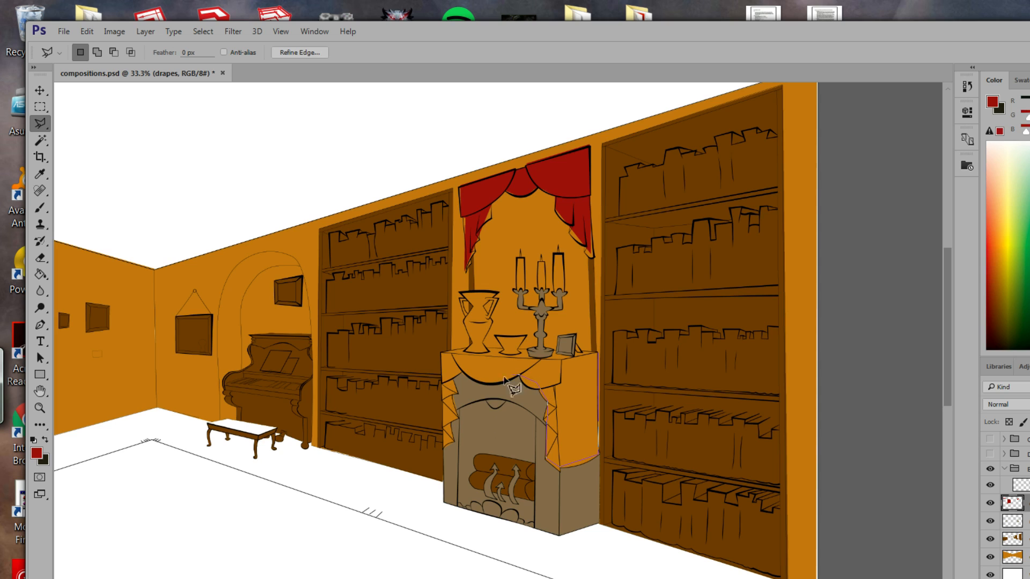
left_click(463, 373)
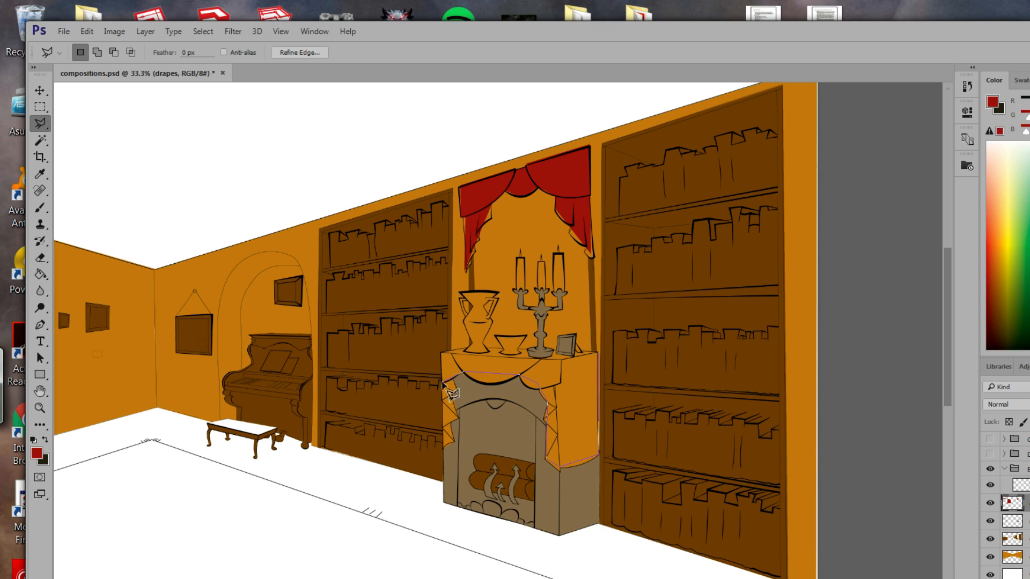
left_click(443, 448)
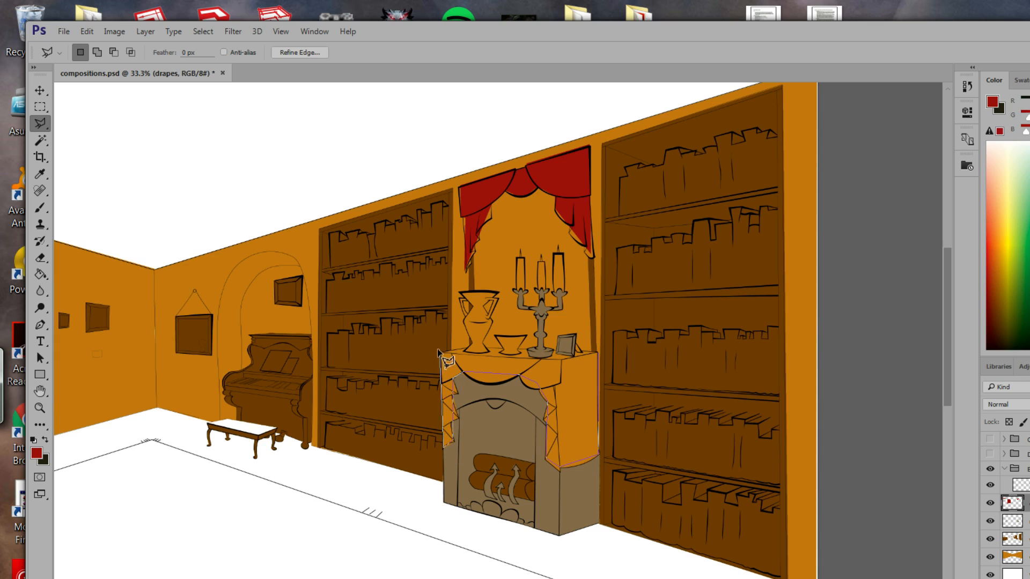
left_click(442, 354)
Fill the mantel cloth red and lasso its uncoloured lower edge.
left_click(600, 353)
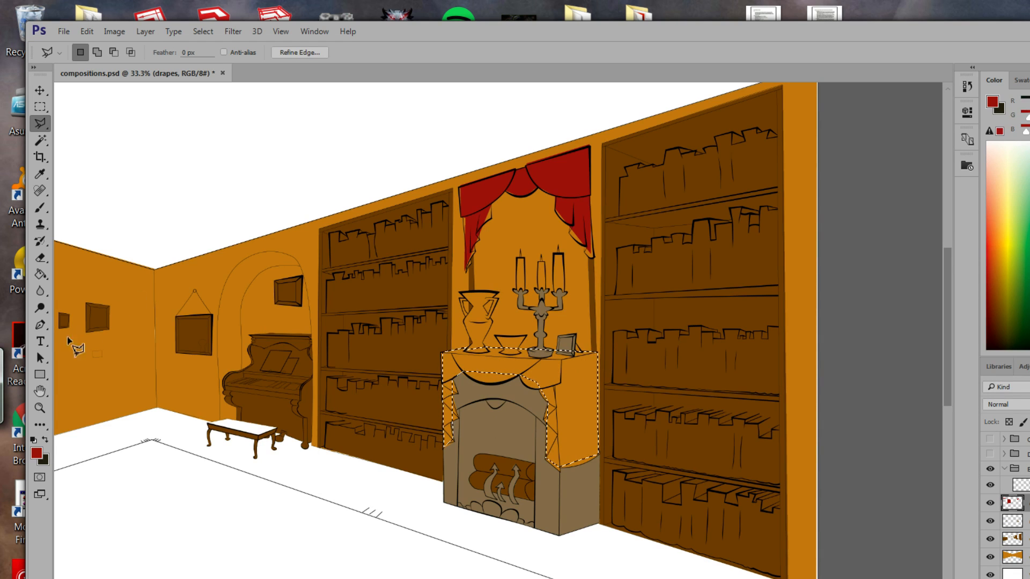
left_click(47, 275)
left_click(530, 370)
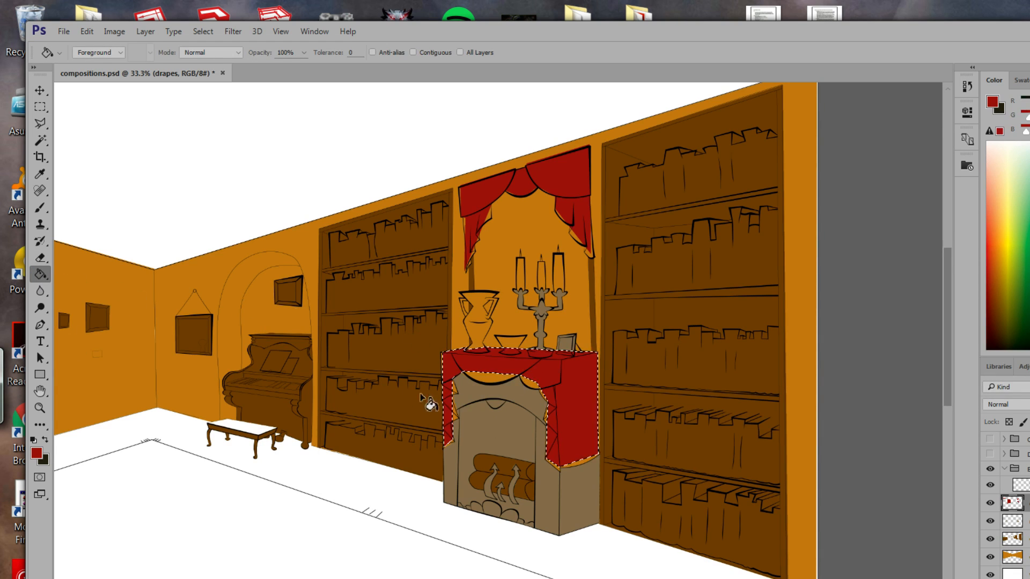
left_click(40, 123)
left_click(88, 125)
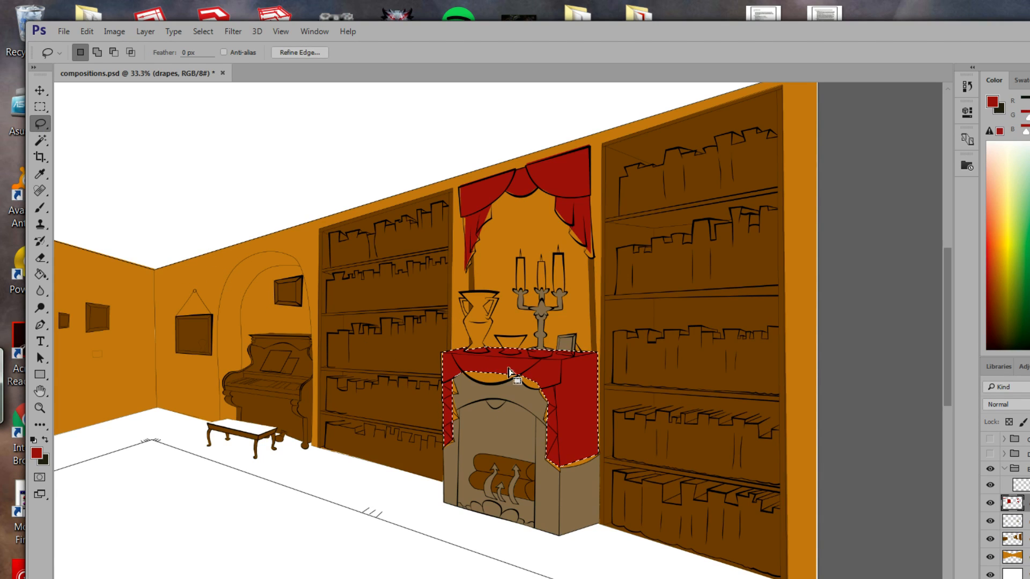
left_click(577, 454)
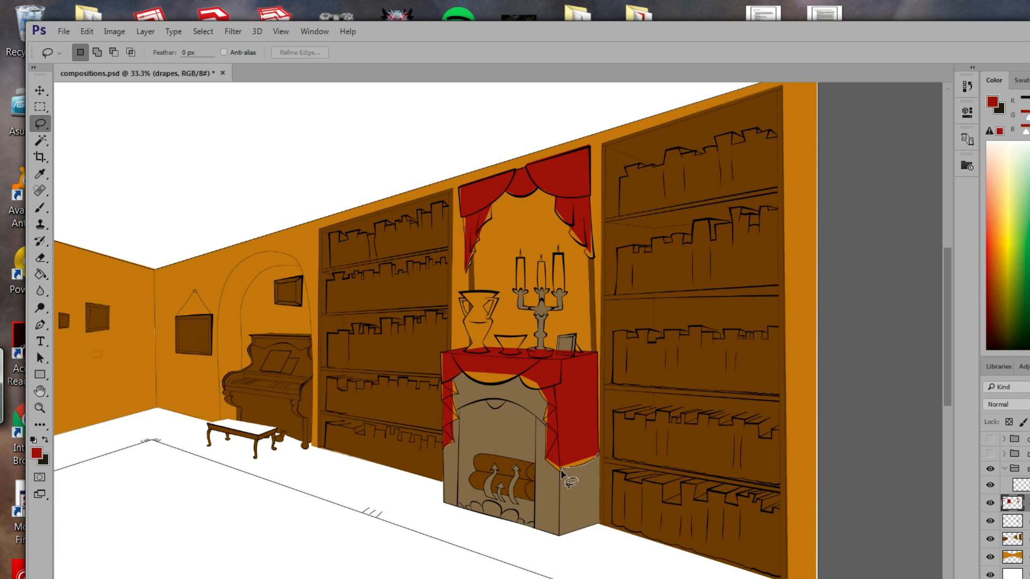
left_click_drag(550, 463, 598, 456)
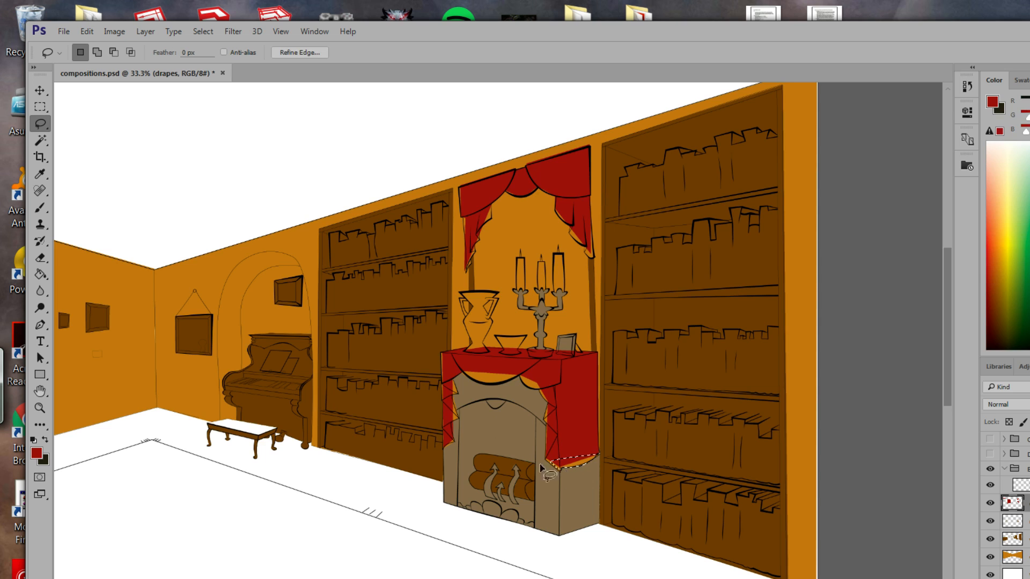
left_click(41, 277)
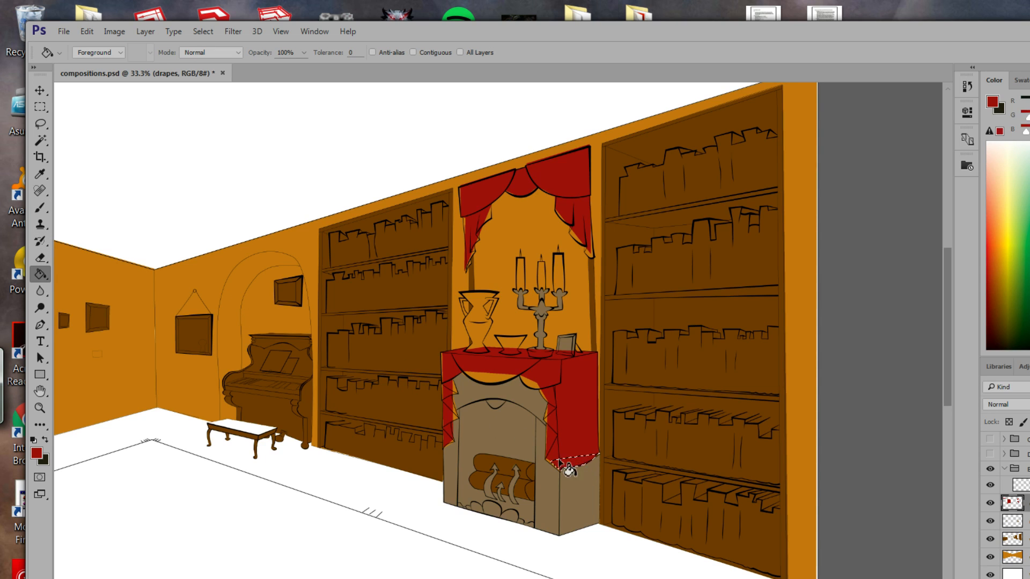
Lasso the uncoloured gap on the mantel drape and fill it red.
left_click(40, 123)
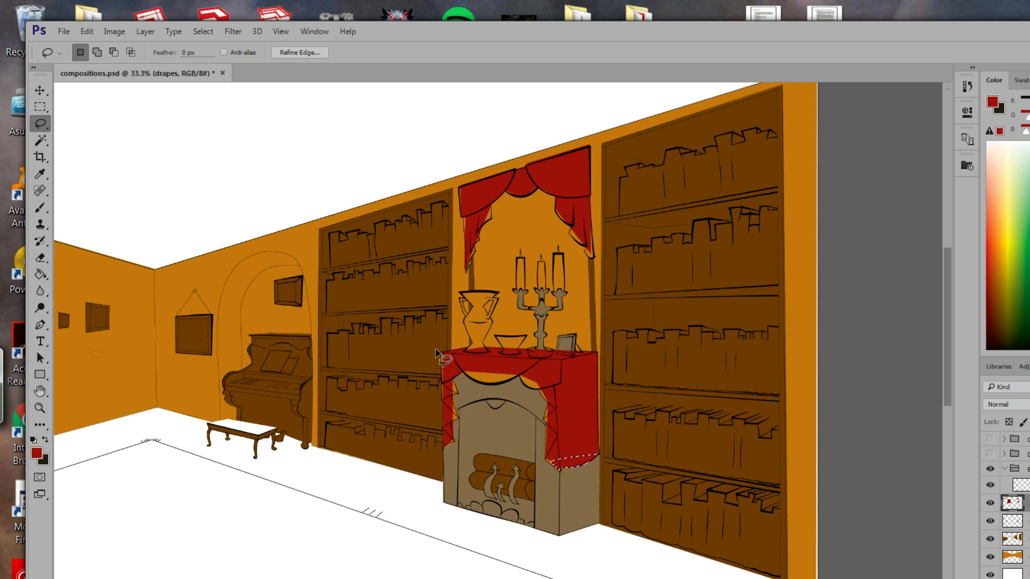
left_click_drag(462, 369, 466, 374)
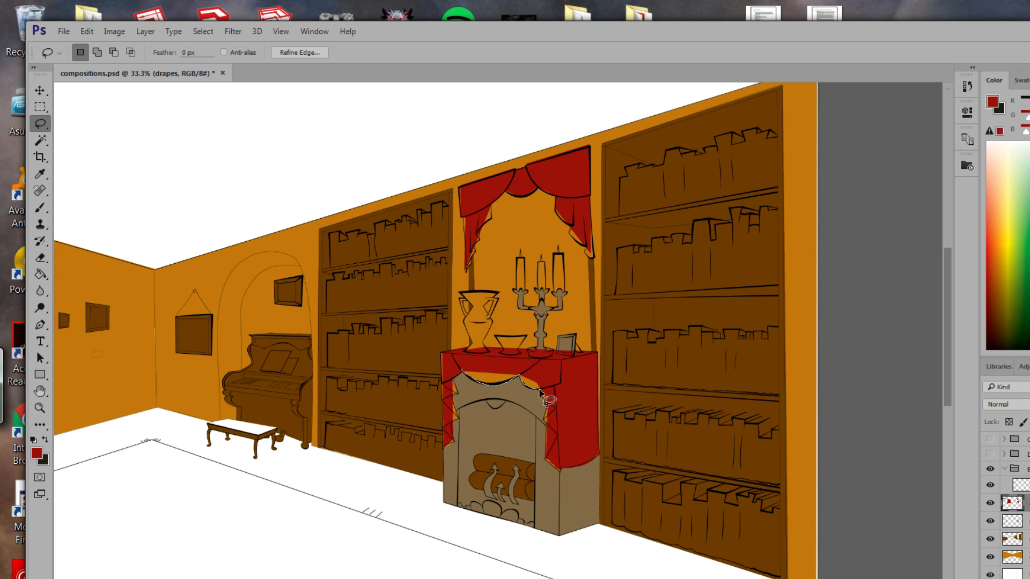
left_click_drag(550, 402, 549, 383)
left_click_drag(467, 369, 466, 371)
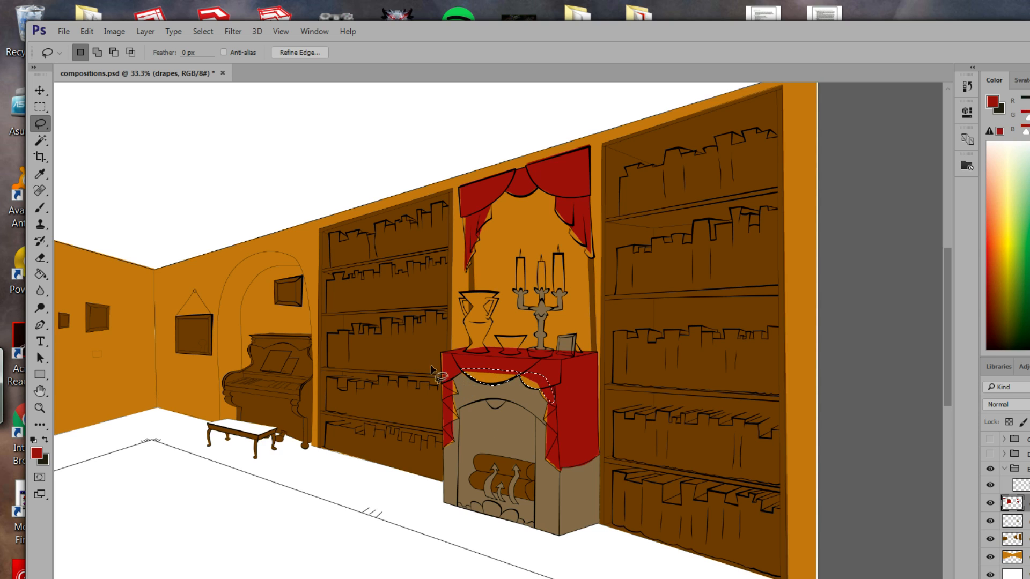
left_click(40, 274)
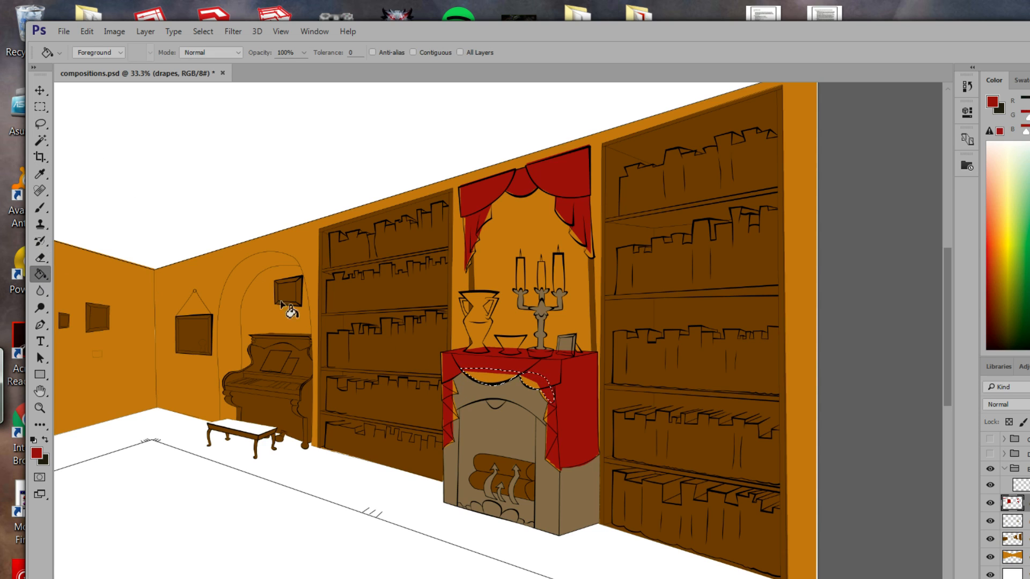
left_click(491, 379)
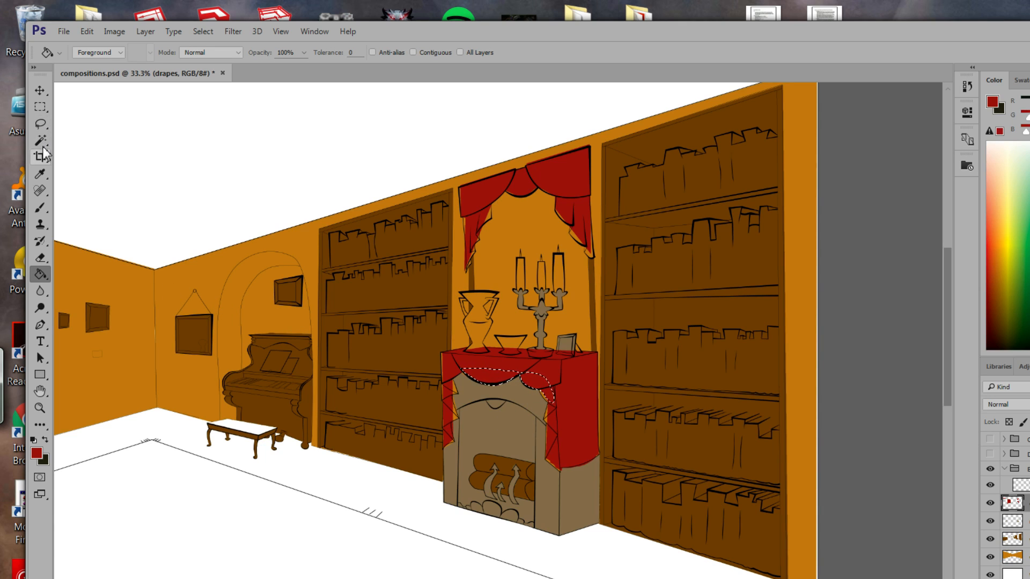
Fill the tan fringe on the left mantel drape red.
left_click(41, 127)
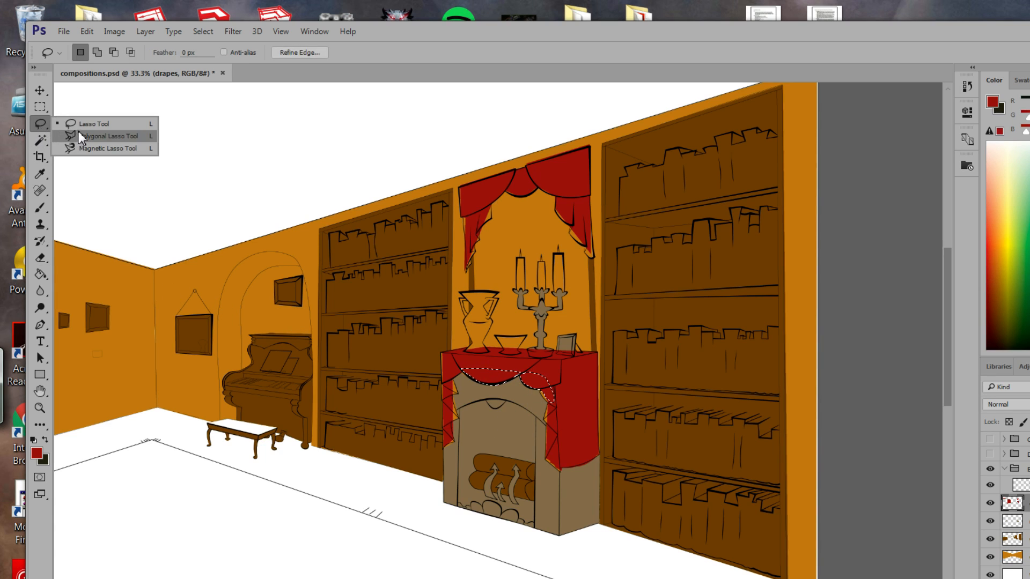
left_click(92, 124)
left_click(41, 127)
left_click(96, 134)
left_click(453, 381)
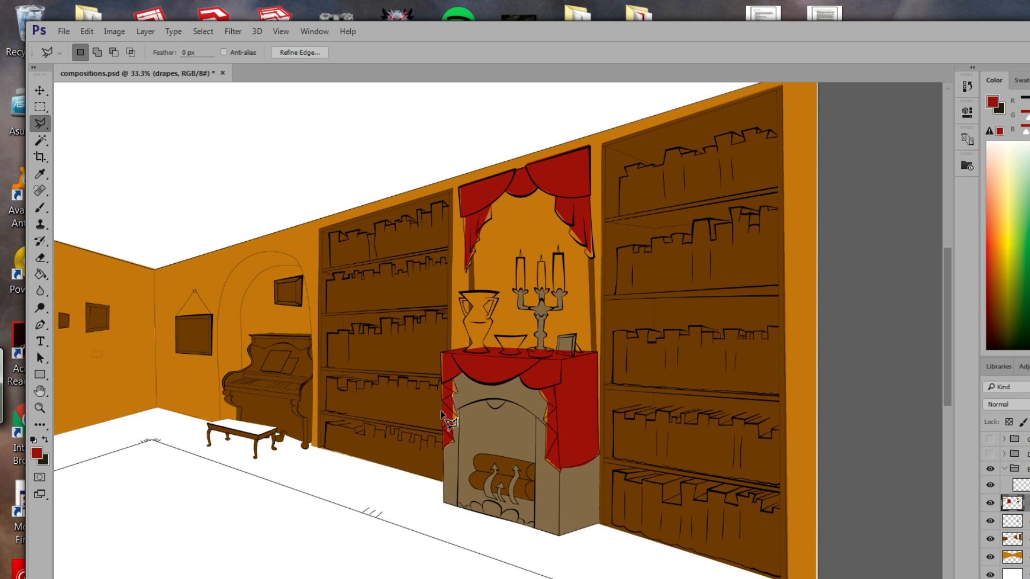
left_click(451, 379)
left_click(40, 275)
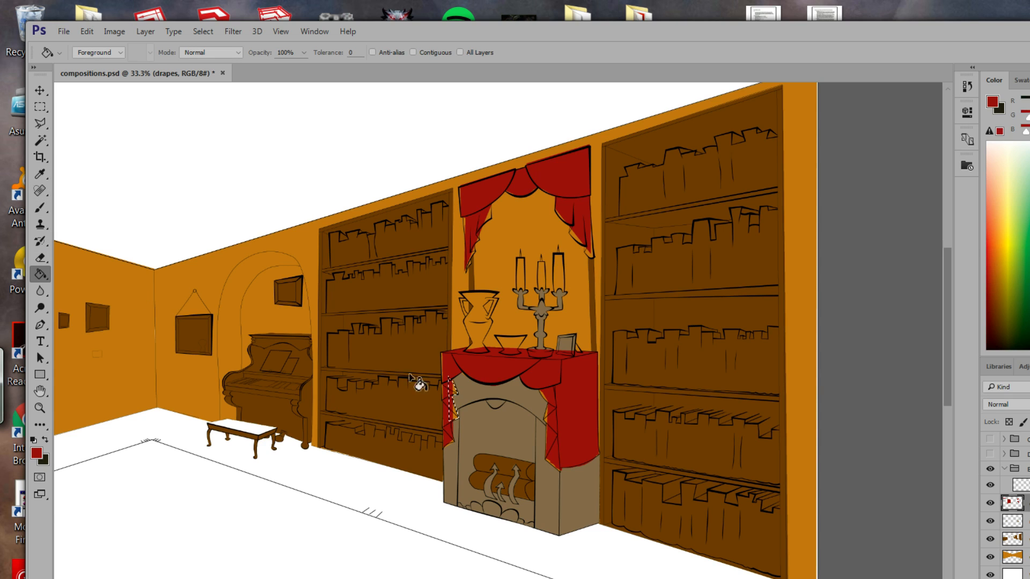
left_click(457, 387)
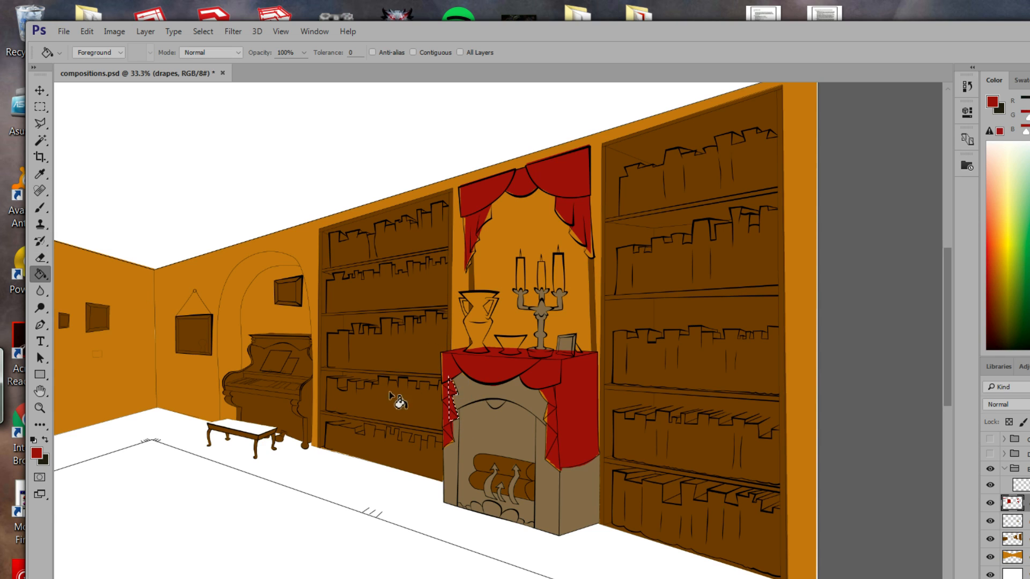
Lasso the uncoloured gap on the right window drape.
key("l")
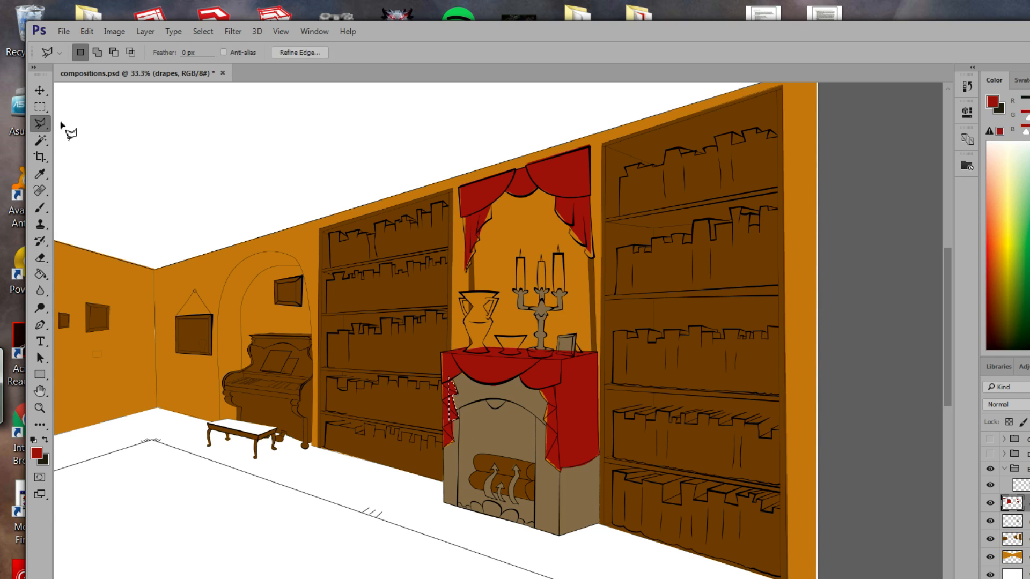
left_click(39, 124)
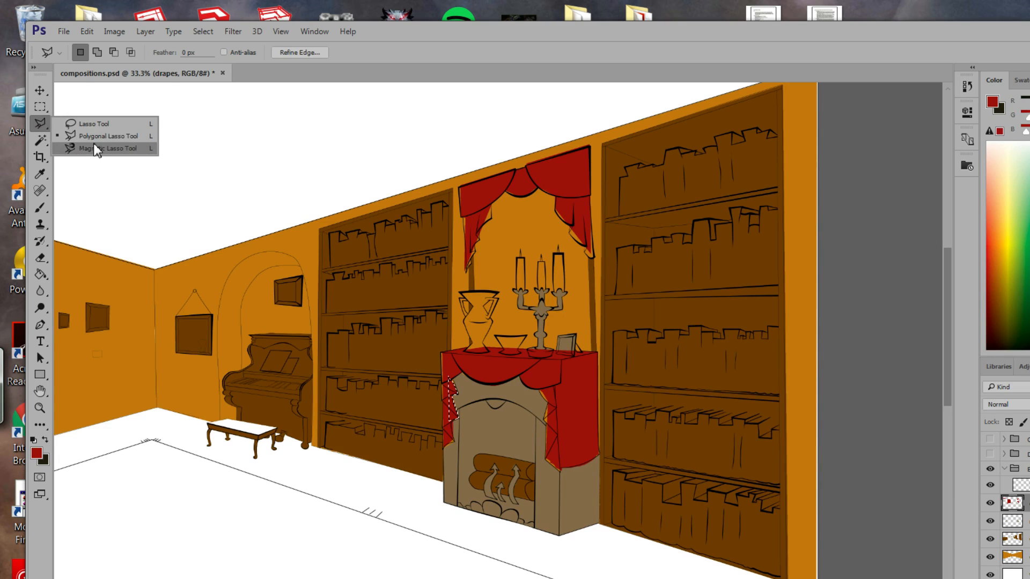
left_click(91, 125)
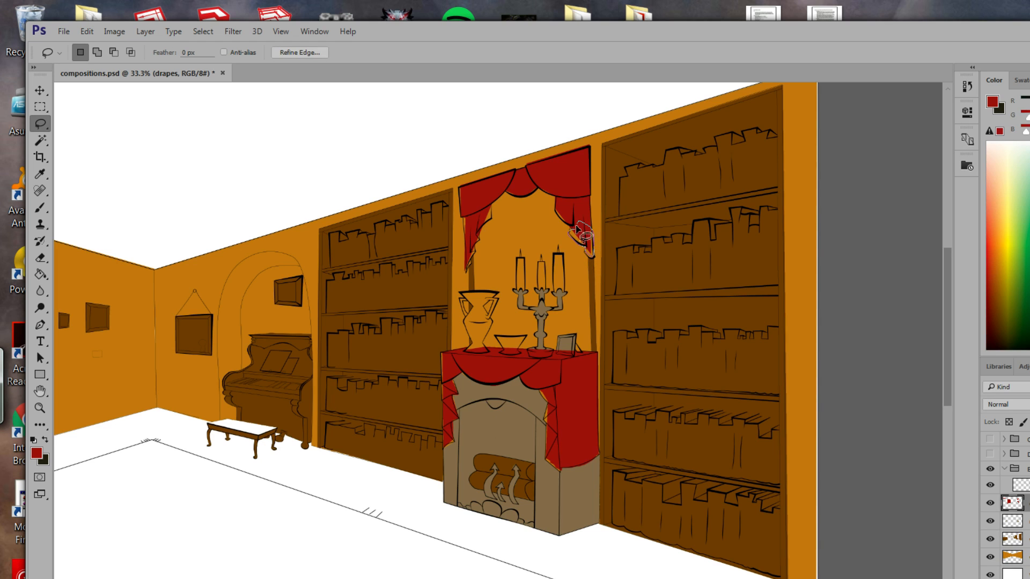
left_click_drag(577, 230, 575, 228)
left_click(45, 278)
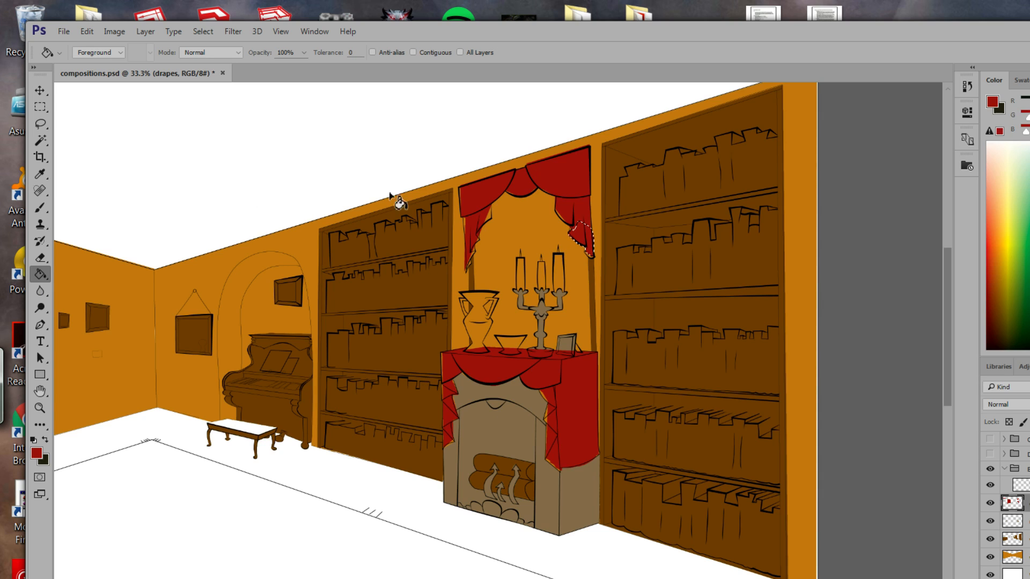
Fill the gap on the left window drape's edge red and deselect.
left_click(40, 124)
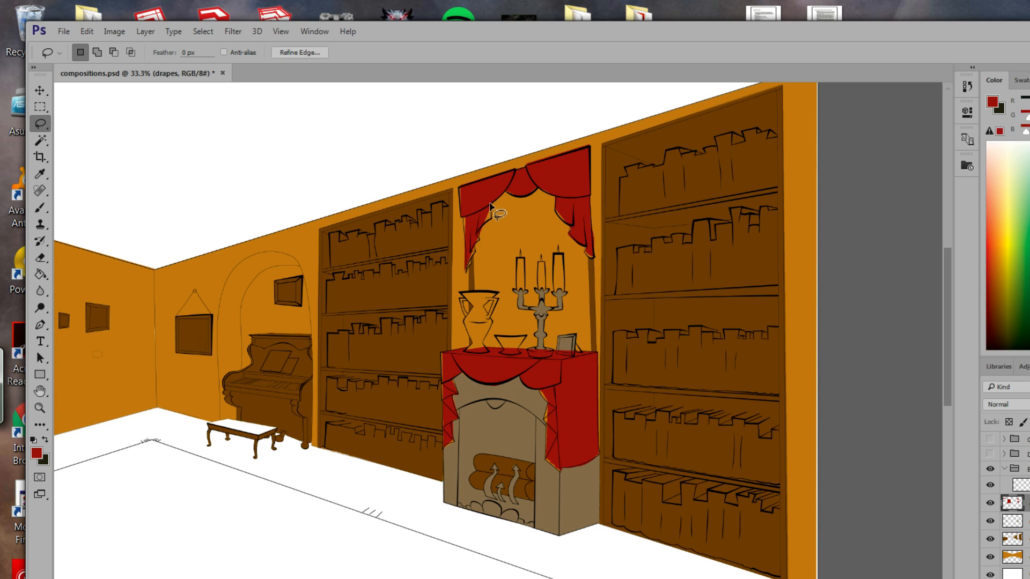
left_click_drag(491, 209, 490, 212)
left_click(41, 274)
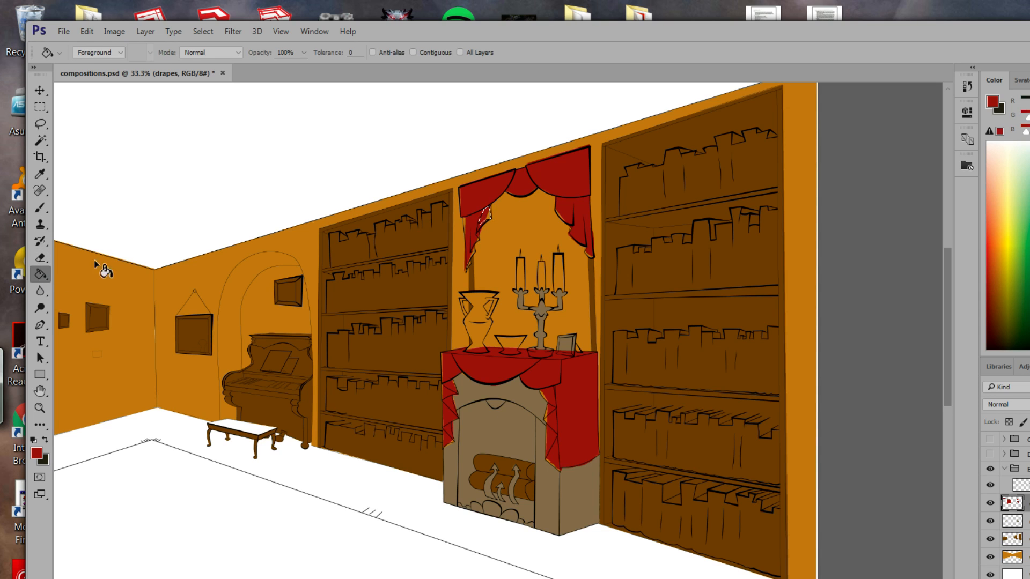
left_click(490, 219)
key("ctrl+d")
left_click_drag(349, 443, 573, 384)
left_click_drag(480, 395, 811, 343)
mouse_move(528, 425)
left_mouse_down()
mouse_move(586, 446)
mouse_move(655, 501)
mouse_move(425, 537)
left_mouse_up()
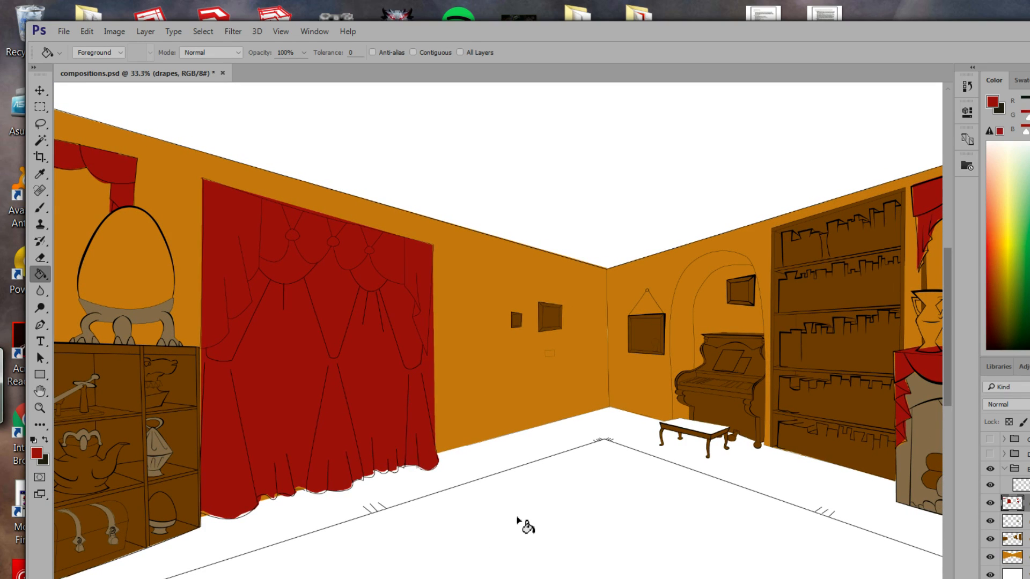
Add a new empty layer named otherfabric above the red drapes layer.
mouse_move(525, 522)
left_mouse_down()
mouse_move(444, 458)
mouse_move(381, 532)
mouse_move(425, 557)
mouse_move(483, 485)
mouse_move(409, 506)
left_mouse_up()
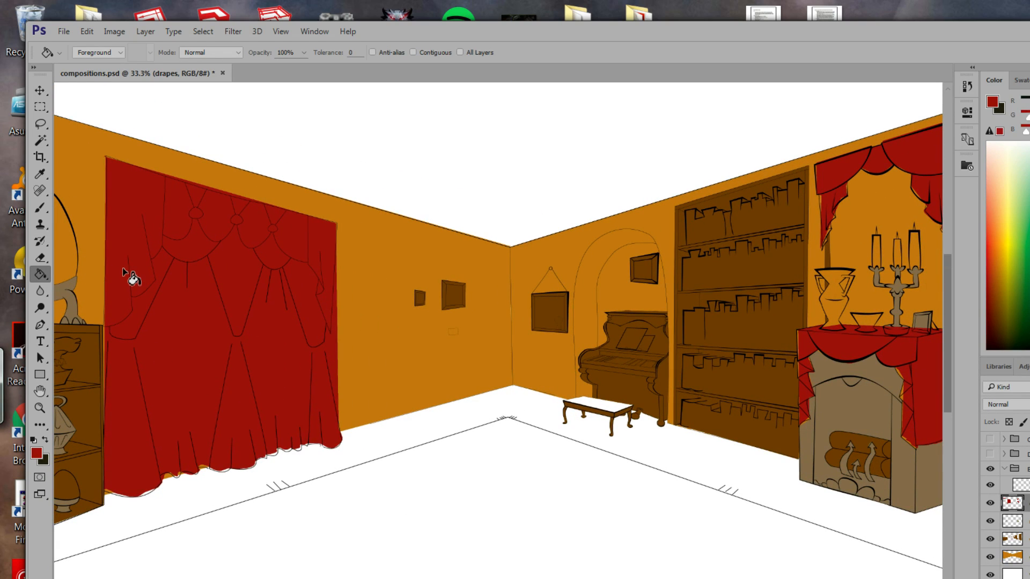
mouse_move(362, 448)
left_mouse_down()
mouse_move(419, 359)
mouse_move(407, 327)
left_mouse_up()
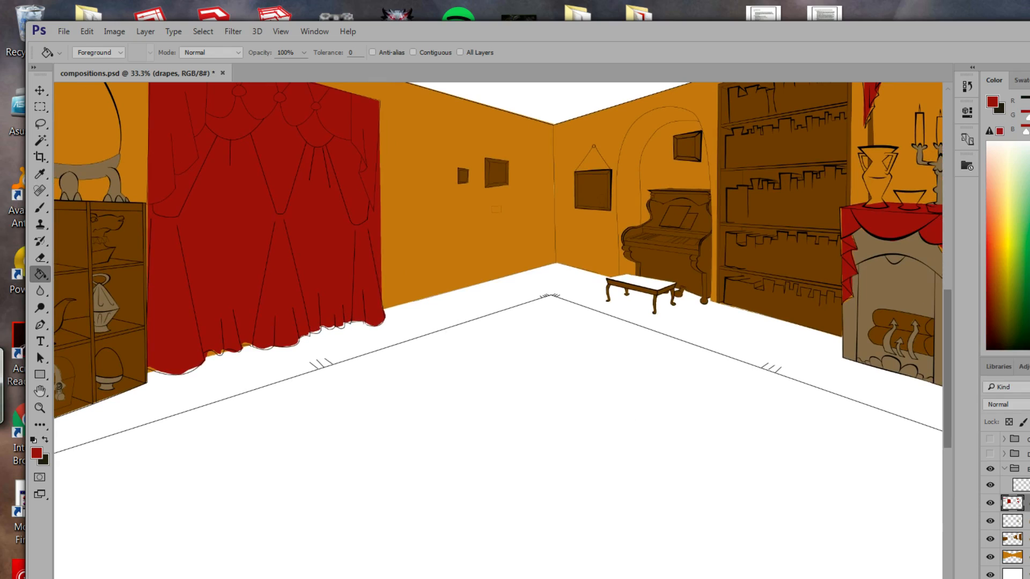
key("ctrl+shift+alt+n")
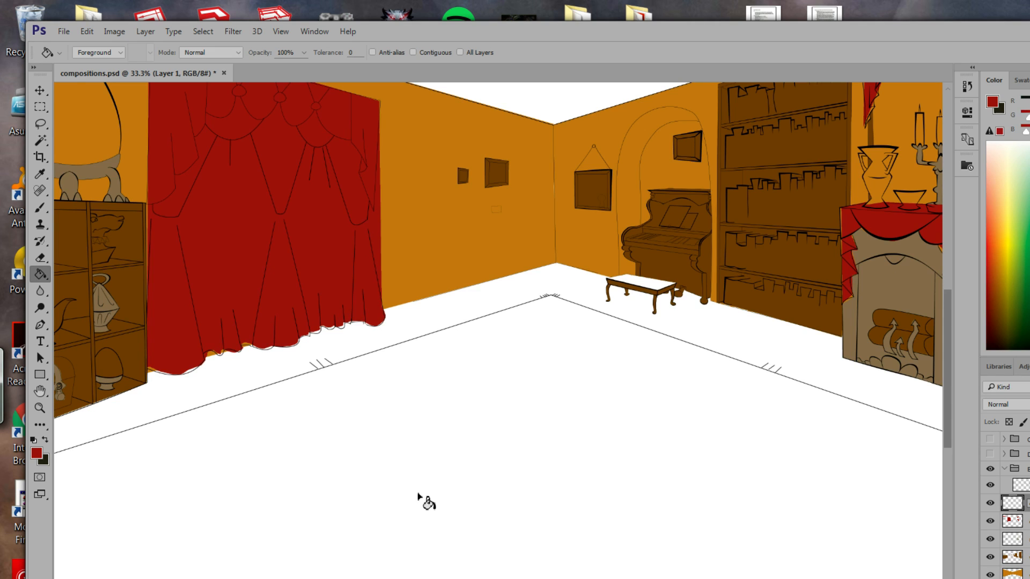
key("Return")
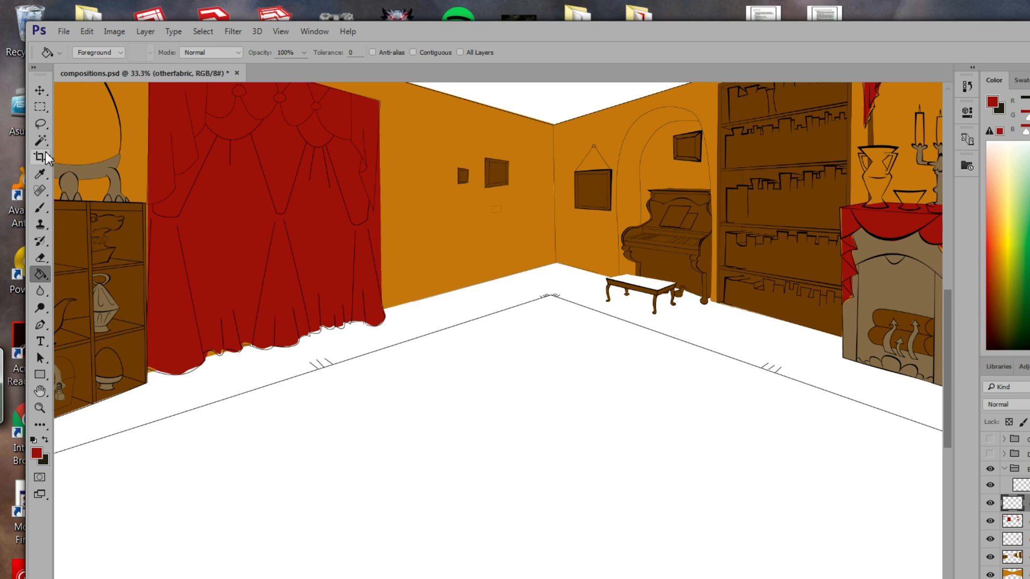
Zoom out to show the whole room and switch to the Polygonal Lasso Tool.
left_click(40, 124)
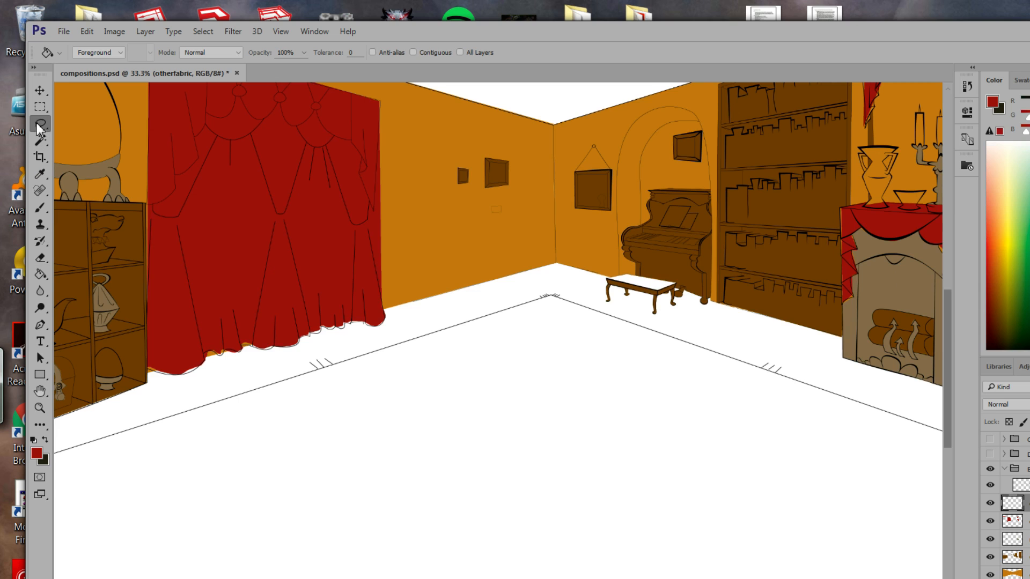
left_click(41, 409)
left_click_drag(346, 448, 380, 460)
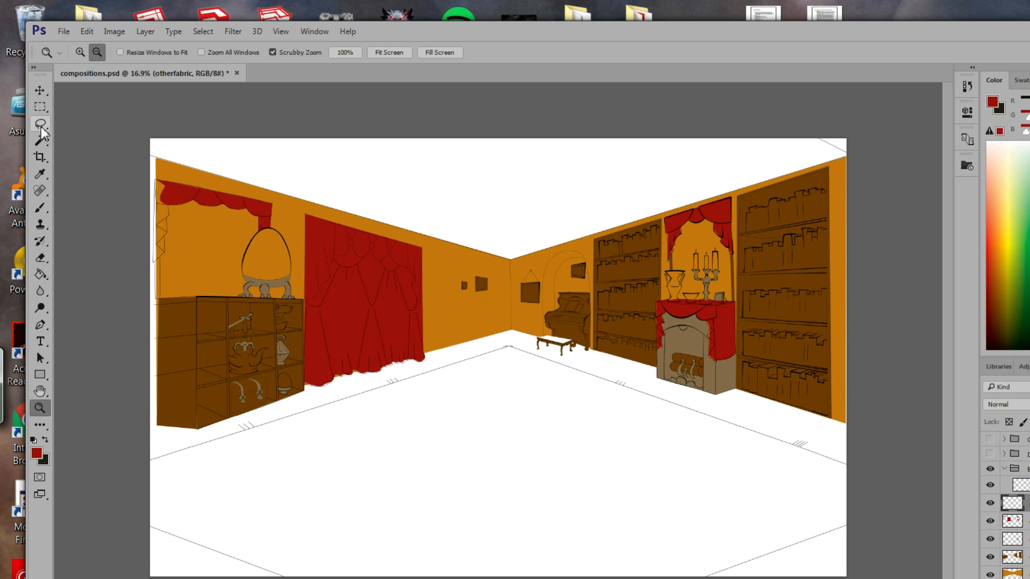
left_click_drag(40, 124, 82, 136)
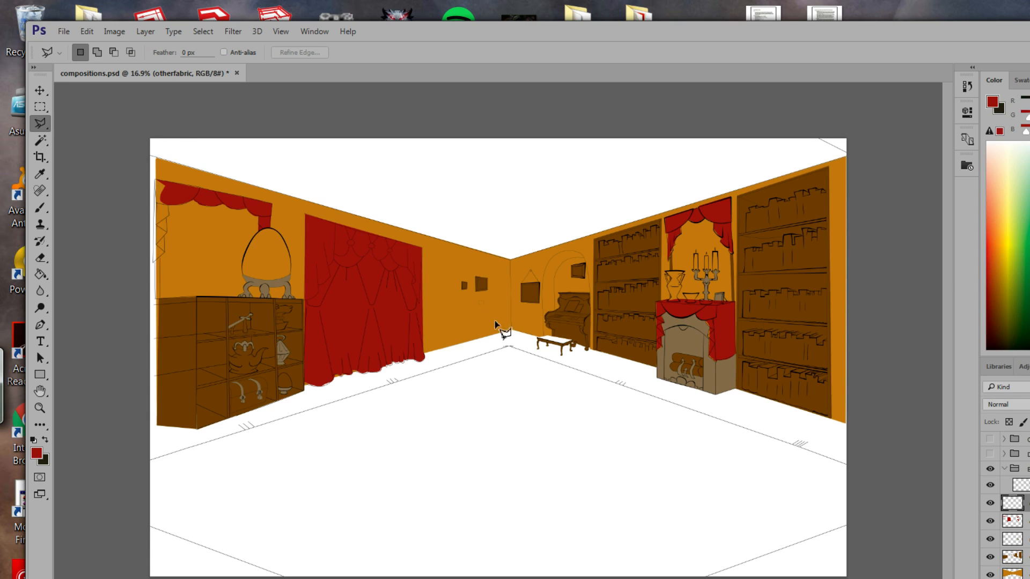
Trace a closed polygonal selection around the floor's corners and canvas edges.
left_click(508, 347)
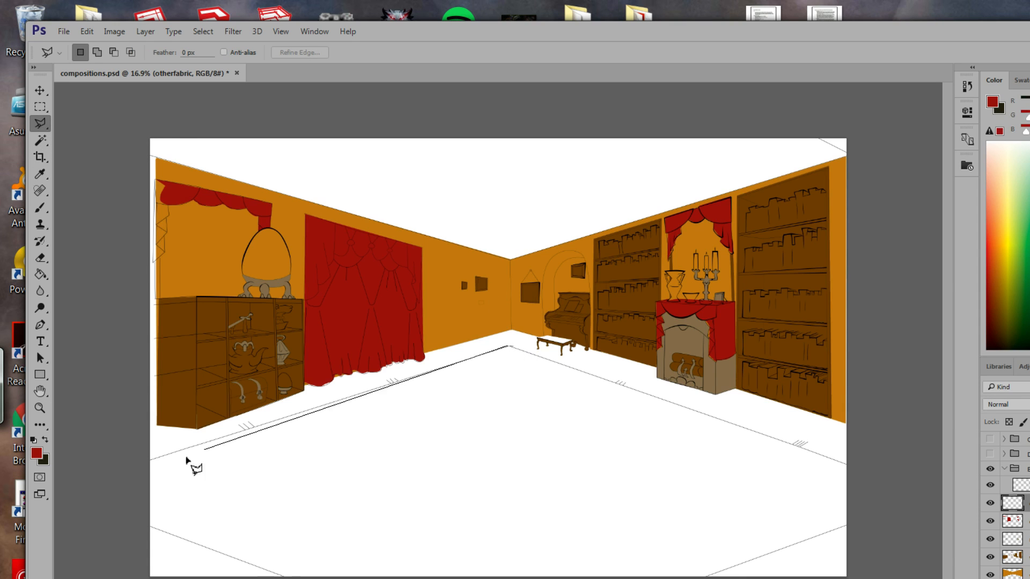
left_click(151, 460)
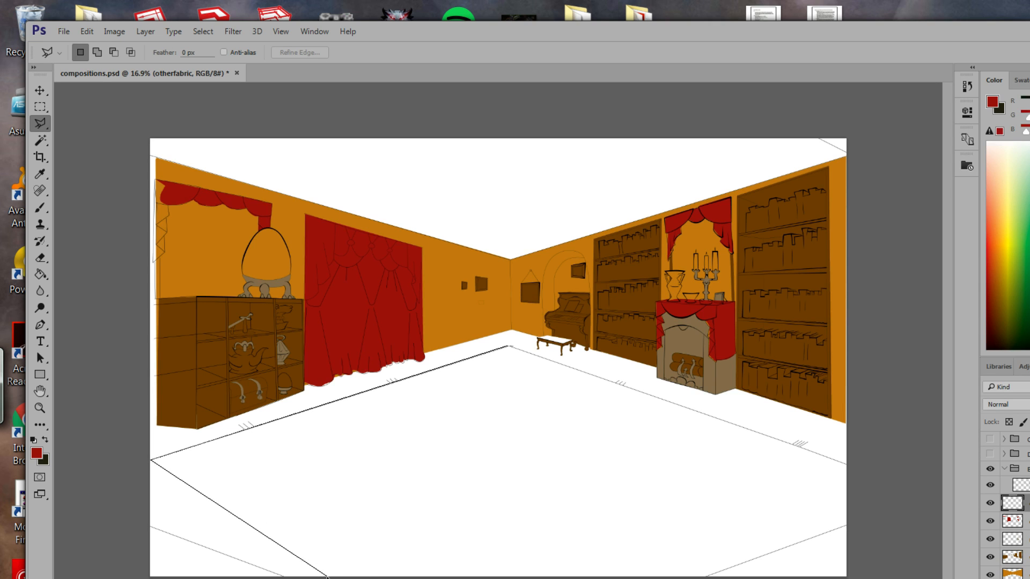
left_click(322, 575)
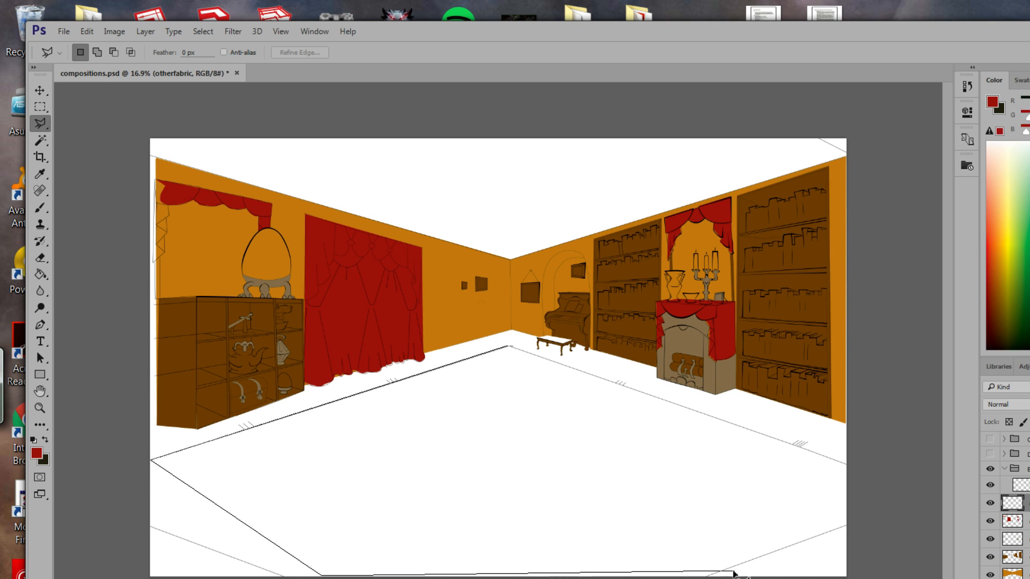
left_click(717, 575)
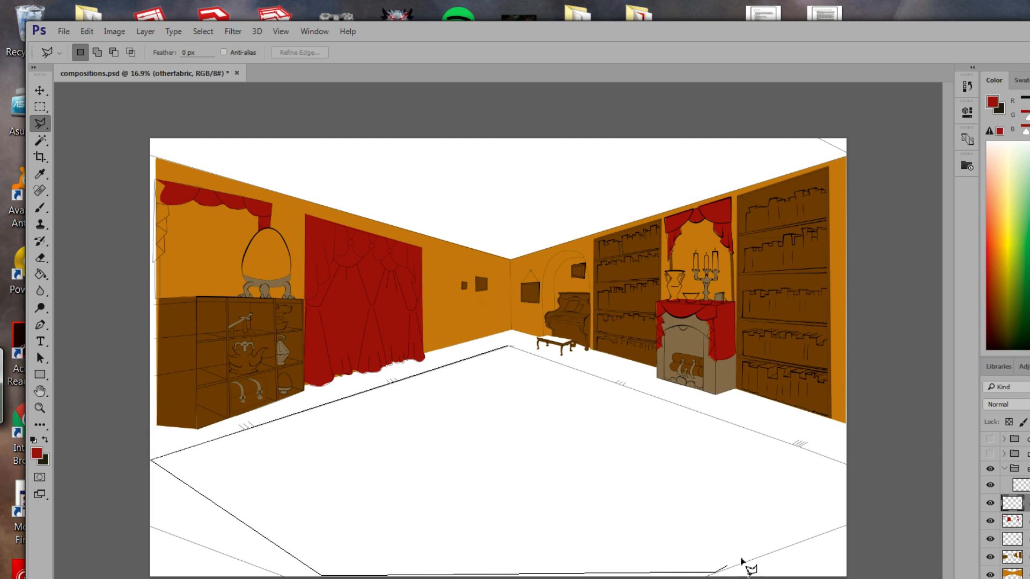
left_click(844, 528)
left_click(843, 464)
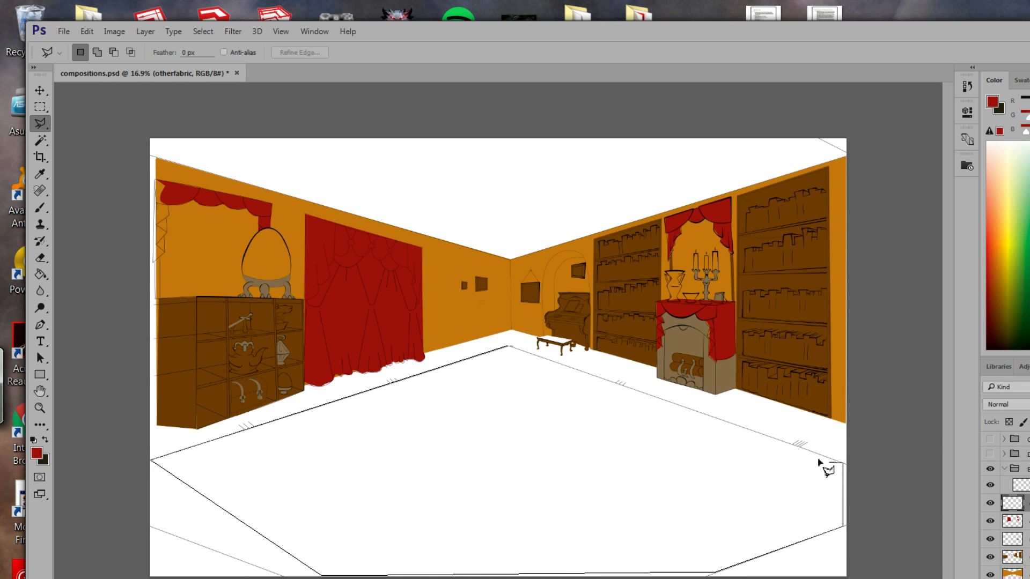
left_click(508, 348)
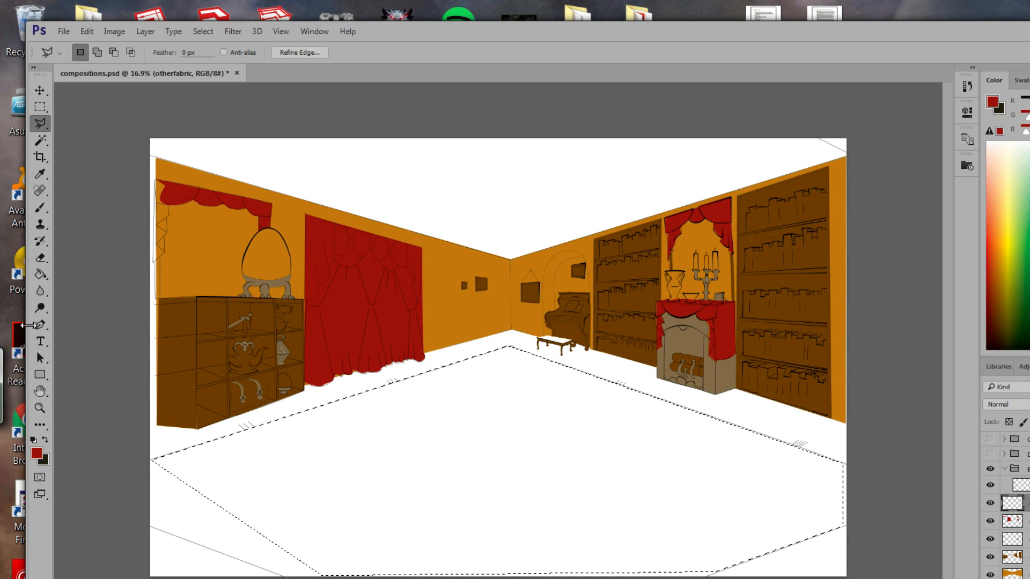
left_click(36, 453)
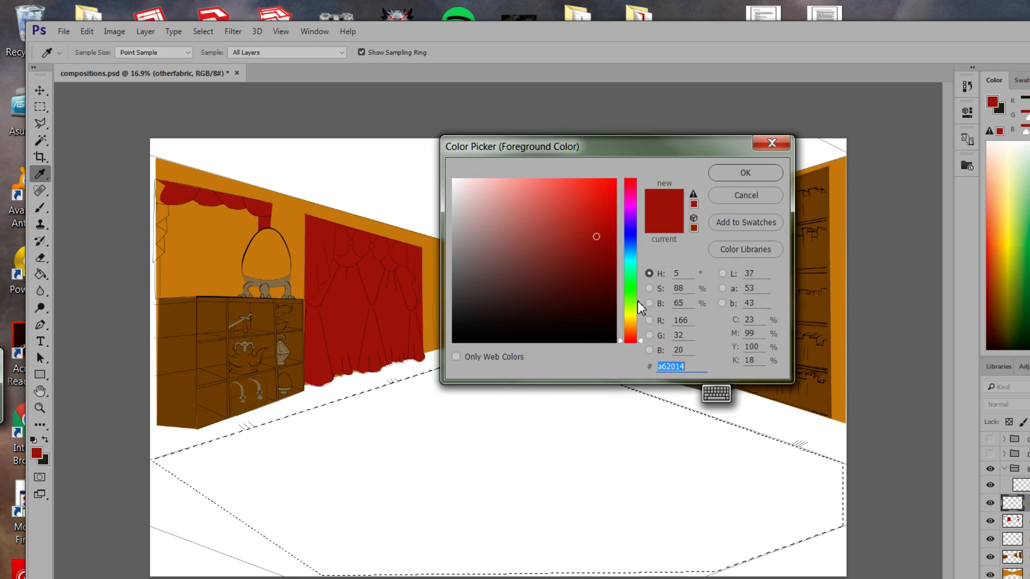
Set the foreground colour to a dark blue in the Color Picker.
left_click_drag(633, 301, 633, 288)
mouse_move(579, 248)
left_mouse_down()
mouse_move(633, 239)
mouse_move(622, 227)
mouse_move(648, 260)
left_mouse_up()
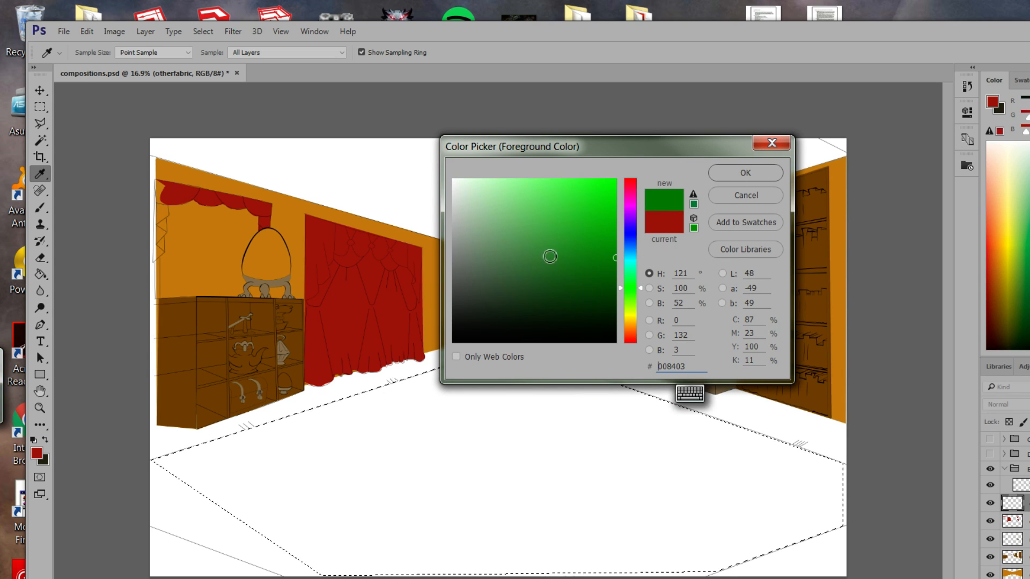
left_click_drag(643, 288, 642, 303)
mouse_move(599, 276)
left_mouse_down()
mouse_move(617, 273)
mouse_move(616, 233)
left_mouse_up()
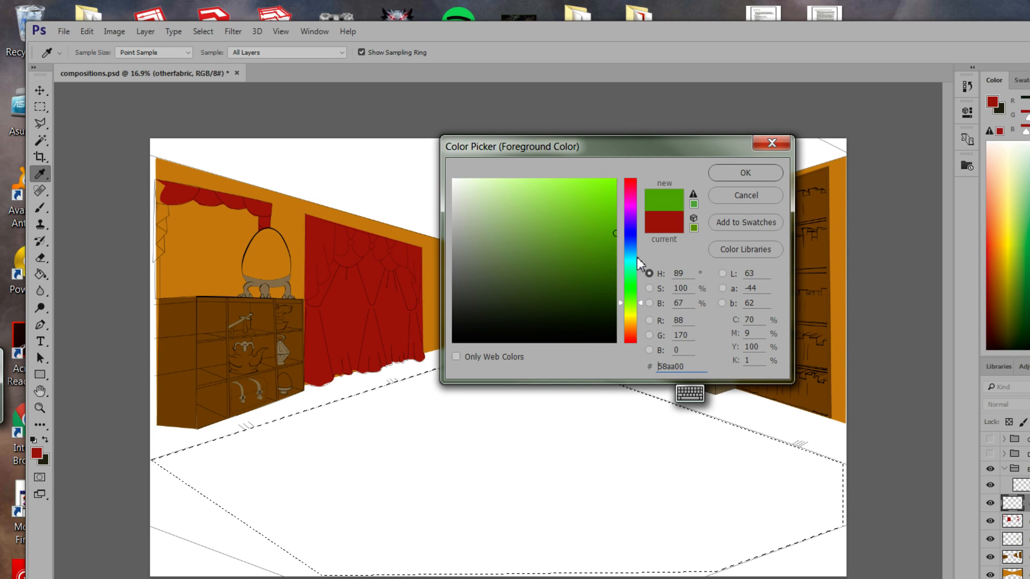
left_click(633, 243)
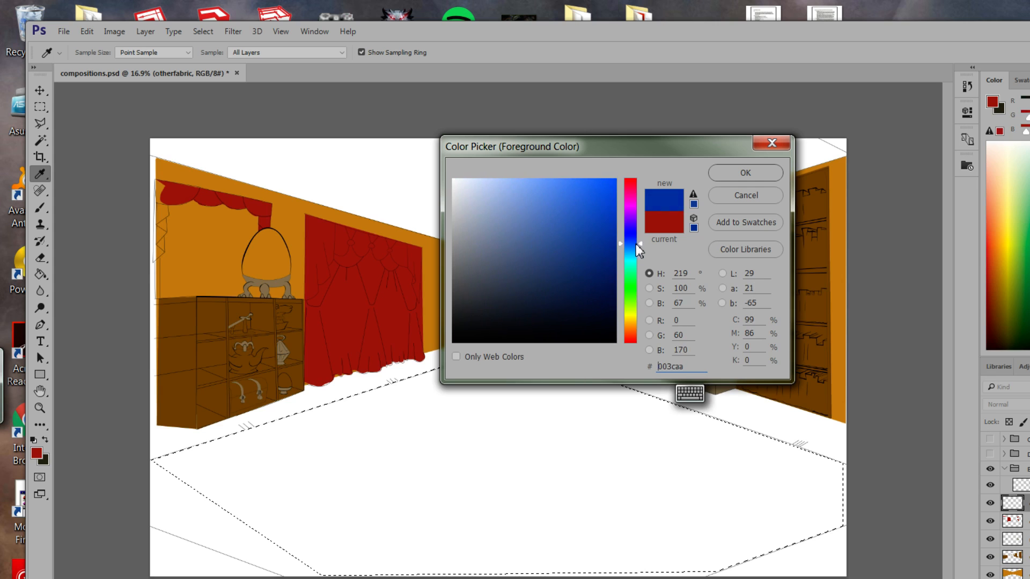
left_click(621, 257)
left_click(746, 175)
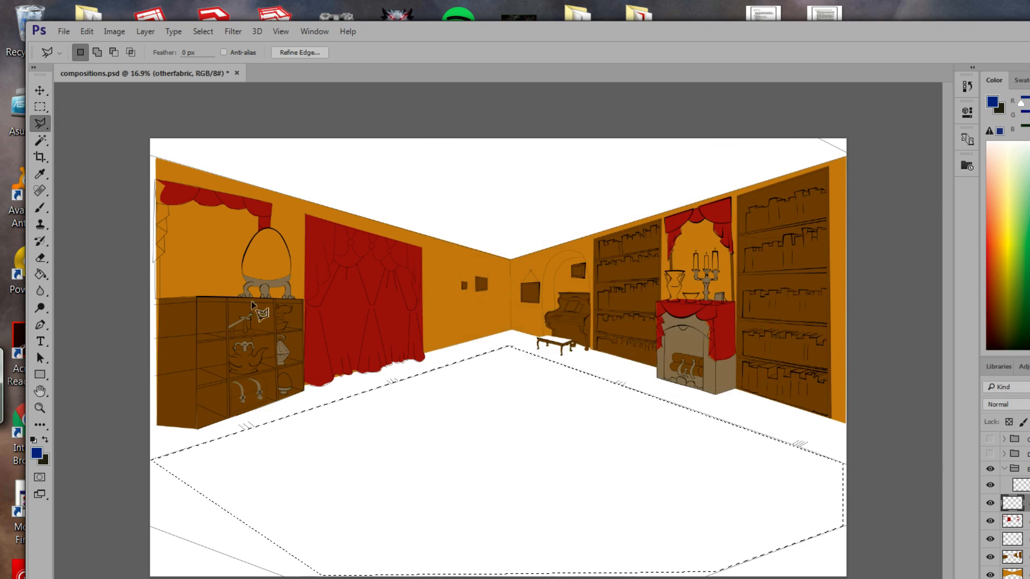
Paint Bucket the floor selection dark blue, then change the foreground to lighter blue 6689ca.
key("l")
left_click(39, 274)
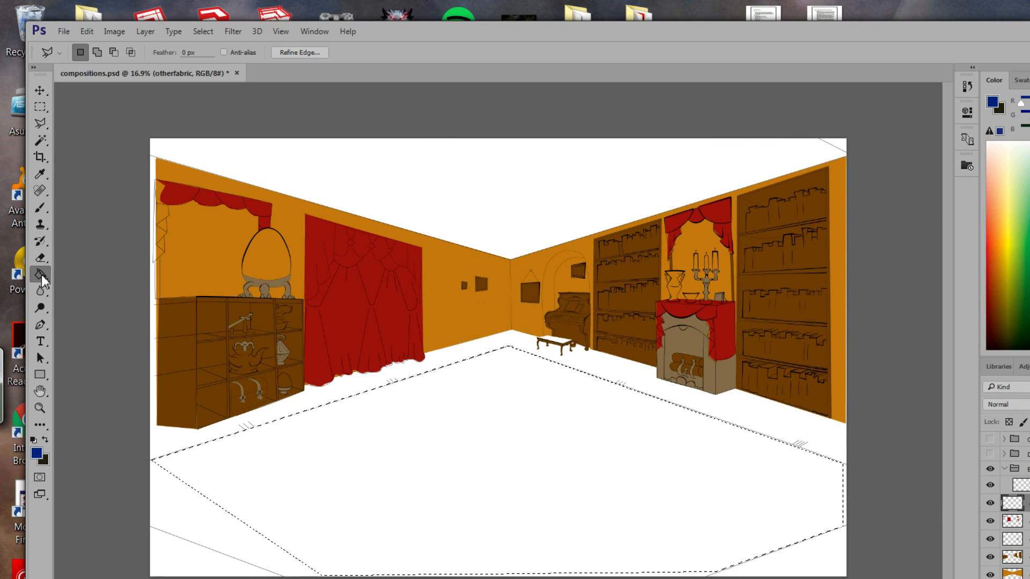
left_click(472, 476)
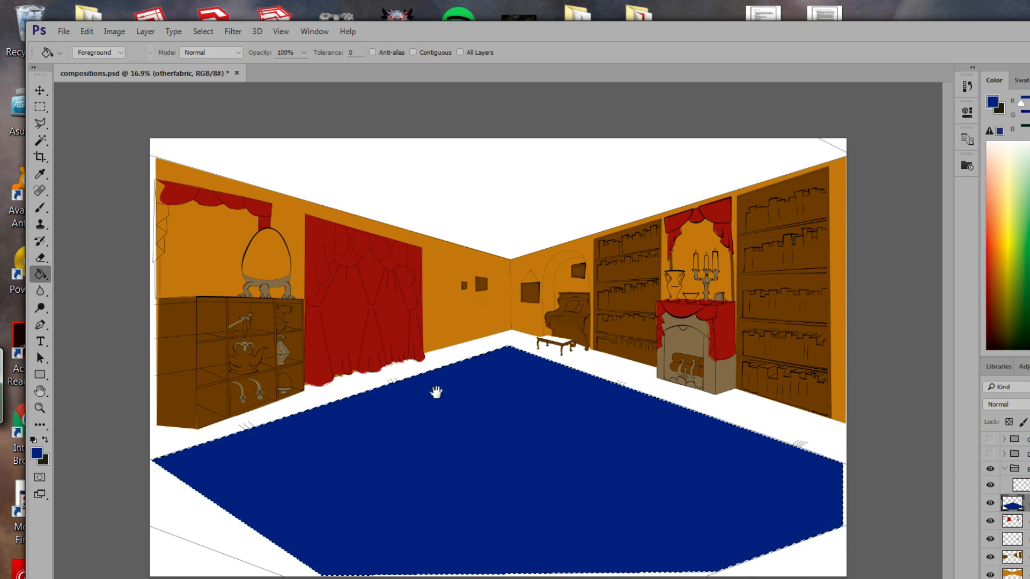
left_click(37, 454)
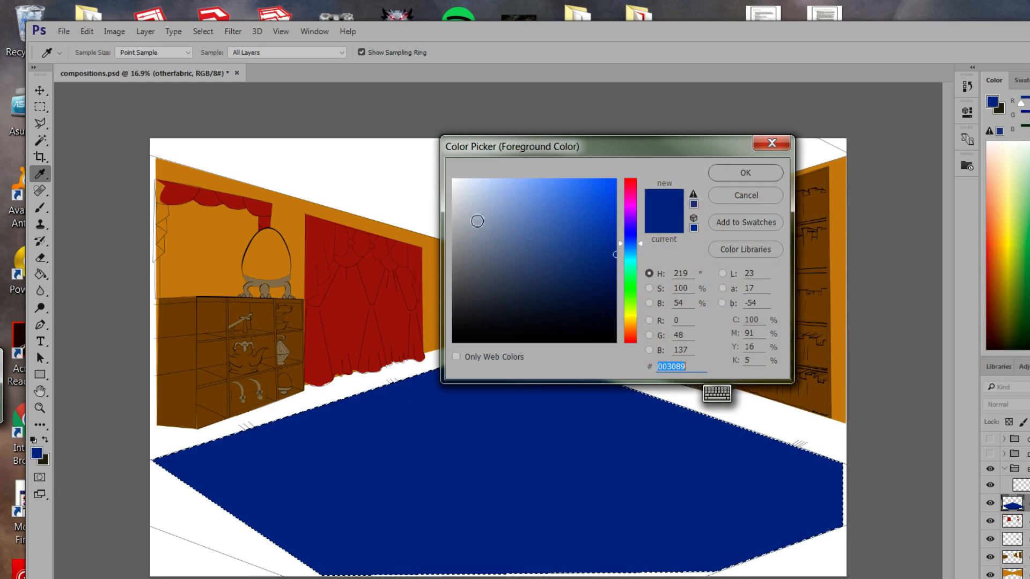
left_click_drag(479, 218, 533, 214)
left_click(773, 175)
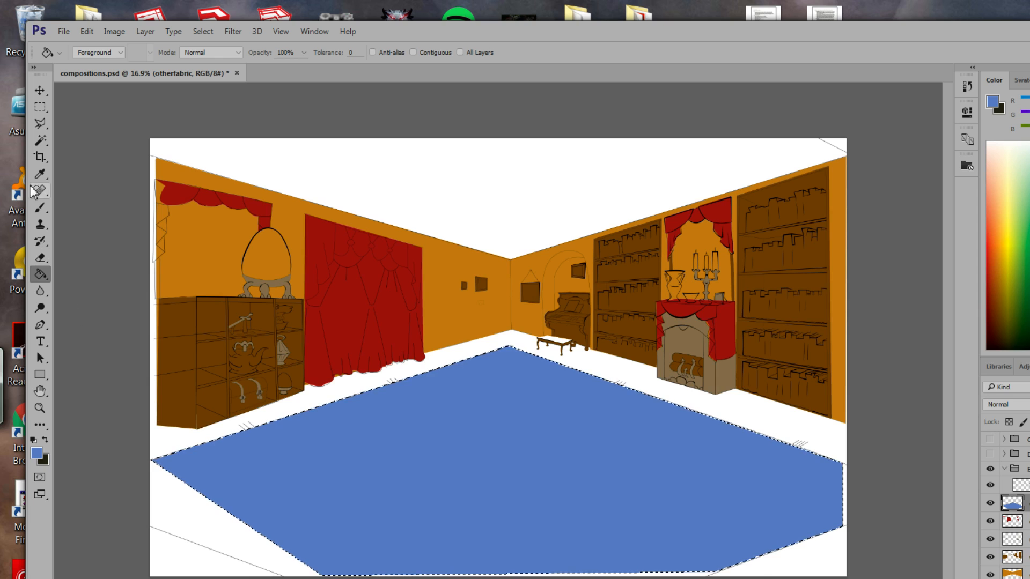
left_click(40, 124)
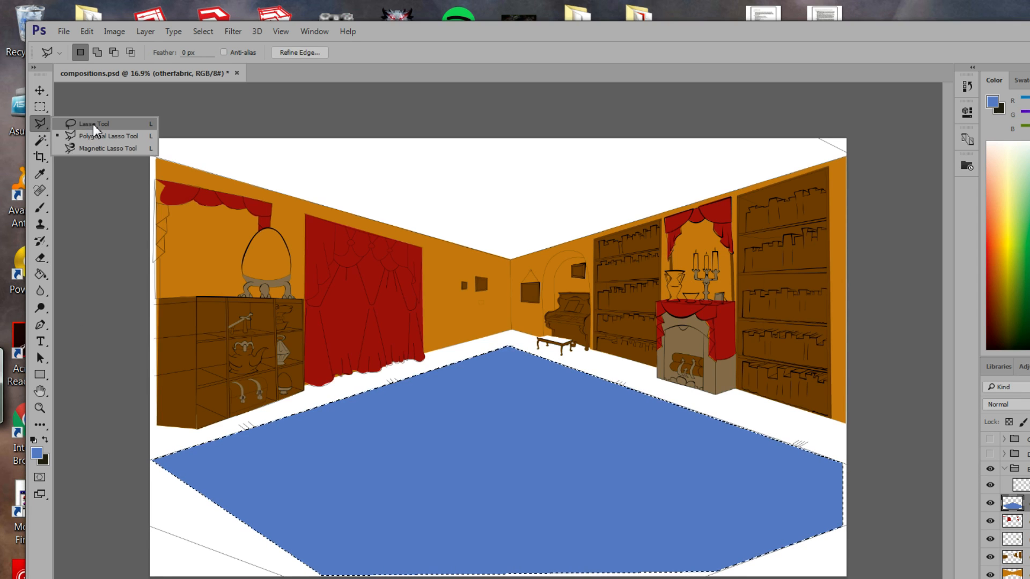
Choose the freehand Lasso Tool and zoom in on the bench beside the piano.
left_click(92, 124)
right_click(45, 127)
left_click(107, 124)
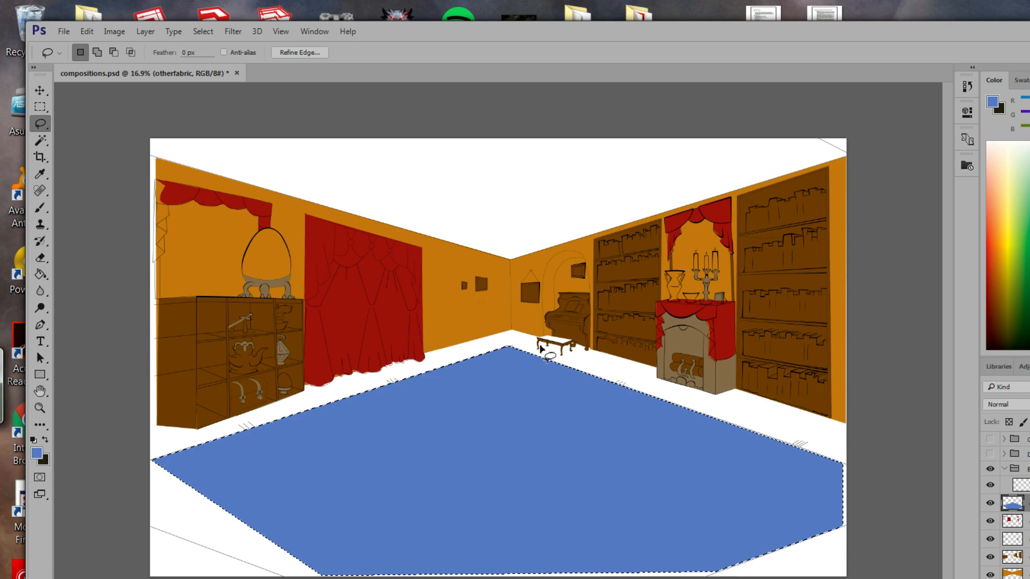
key("z")
mouse_move(546, 371)
left_mouse_down()
mouse_move(538, 375)
mouse_move(625, 458)
mouse_move(639, 232)
mouse_move(641, 384)
left_mouse_up()
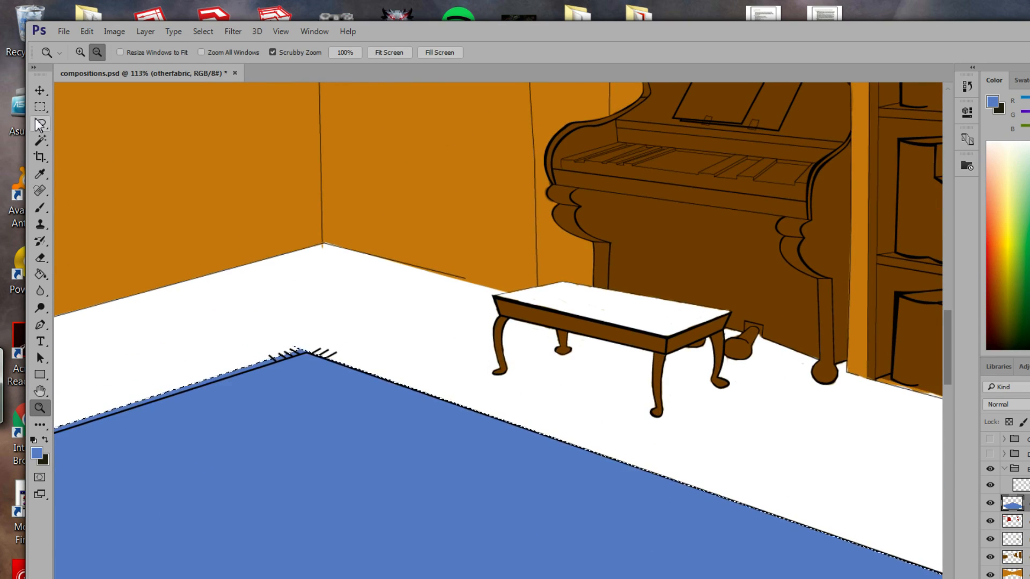
key("l")
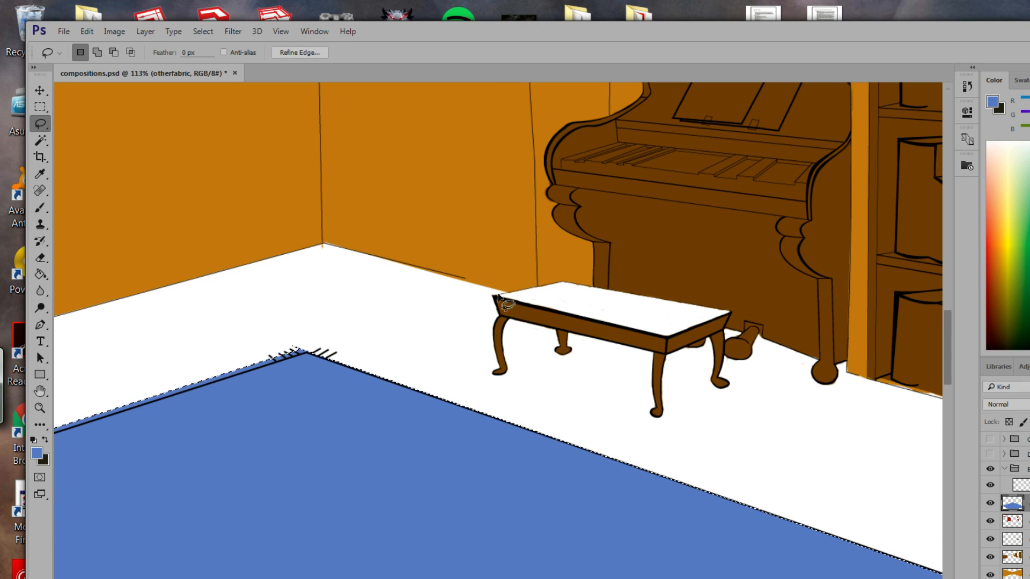
Lasso the scalloped cushion and shift-add the bench's front edge strip.
left_click_drag(495, 295, 494, 294)
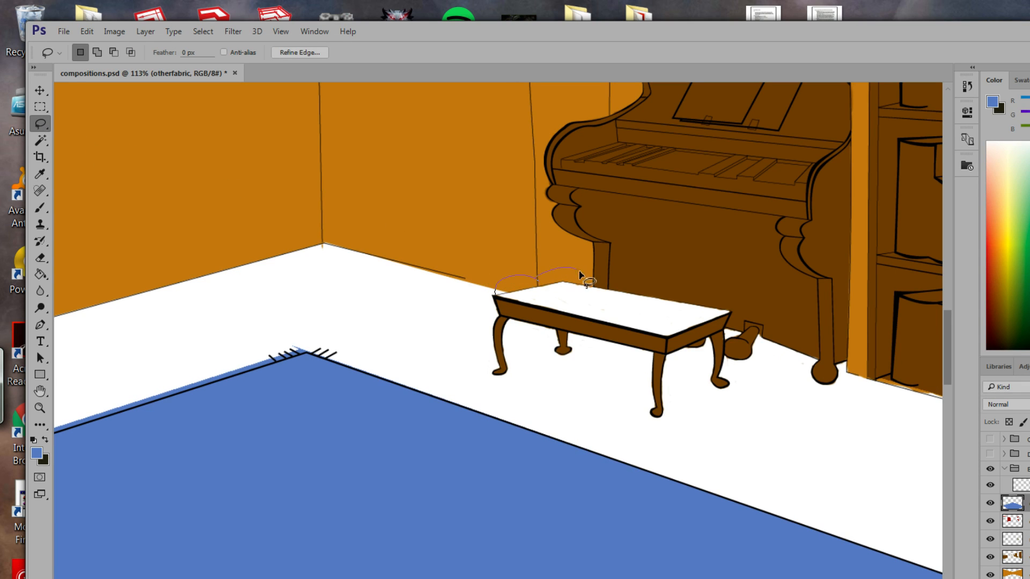
mouse_move(591, 286)
left_mouse_down()
mouse_move(617, 272)
mouse_move(647, 293)
mouse_move(679, 281)
mouse_move(694, 299)
left_mouse_up()
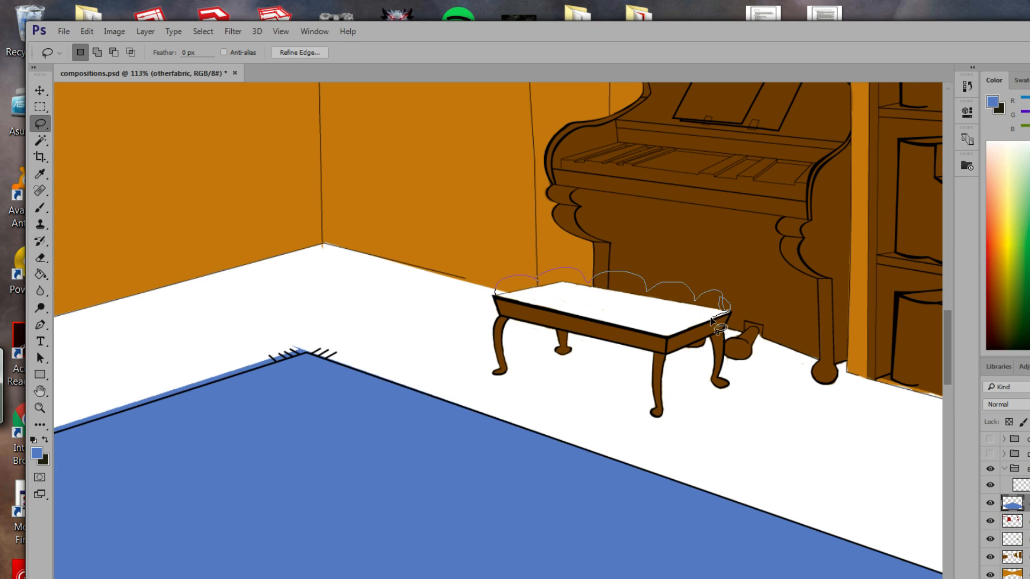
mouse_move(711, 321)
left_mouse_down()
mouse_move(552, 312)
mouse_move(495, 295)
left_mouse_up()
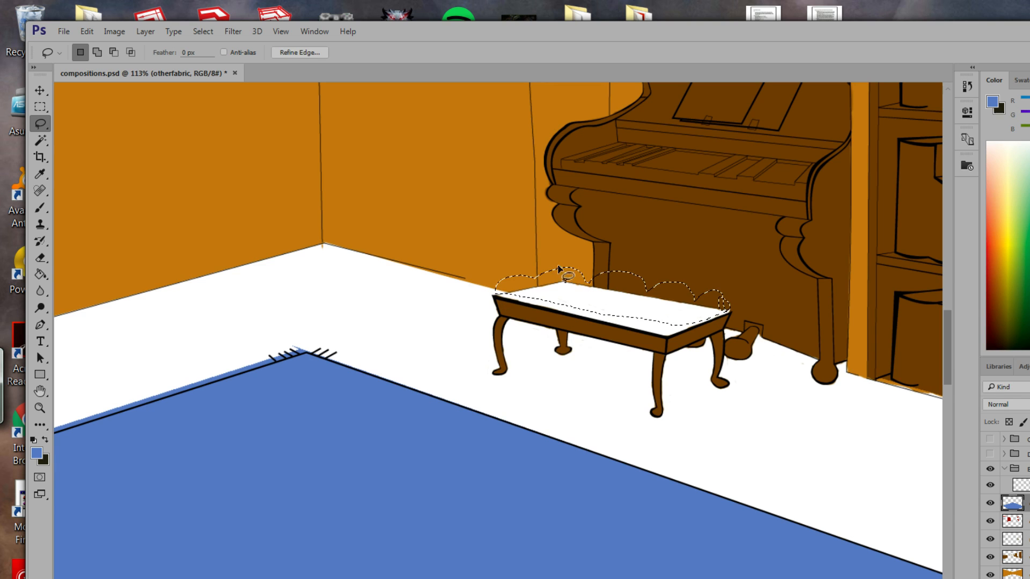
key("shift")
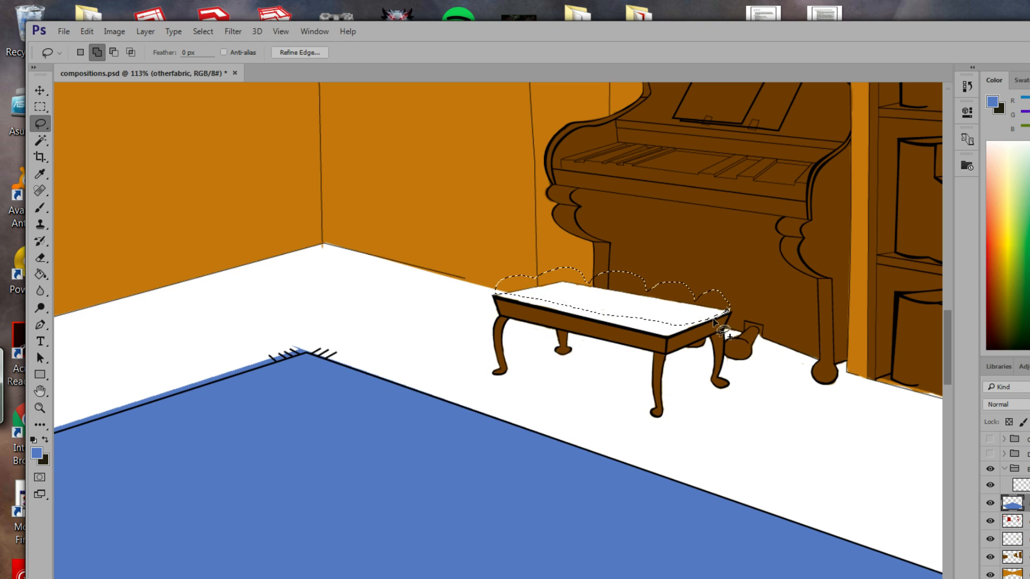
mouse_move(689, 328)
left_mouse_down()
mouse_move(595, 312)
mouse_move(719, 314)
left_mouse_up()
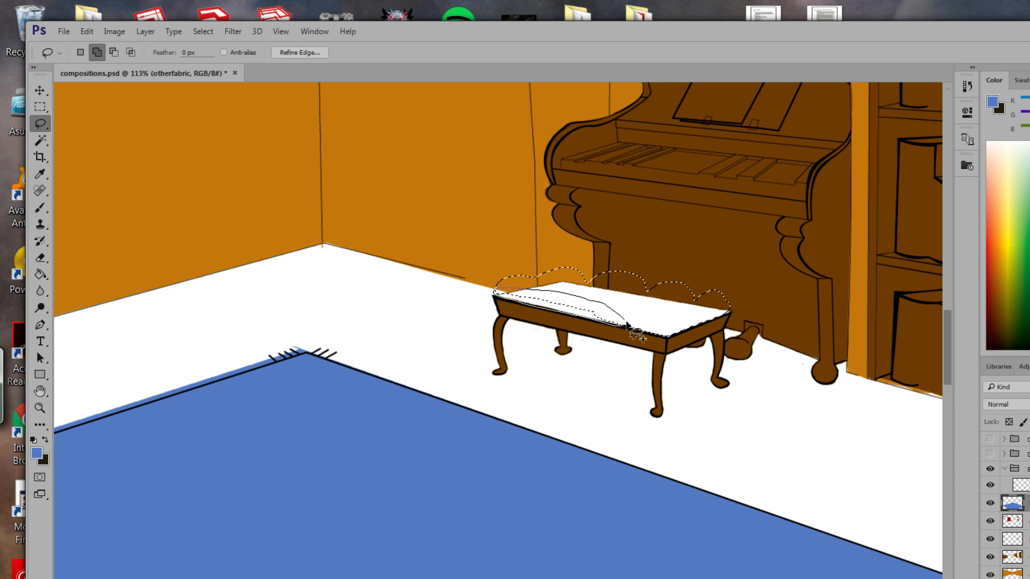
mouse_move(627, 324)
left_mouse_down()
mouse_move(593, 337)
mouse_move(492, 289)
left_mouse_up()
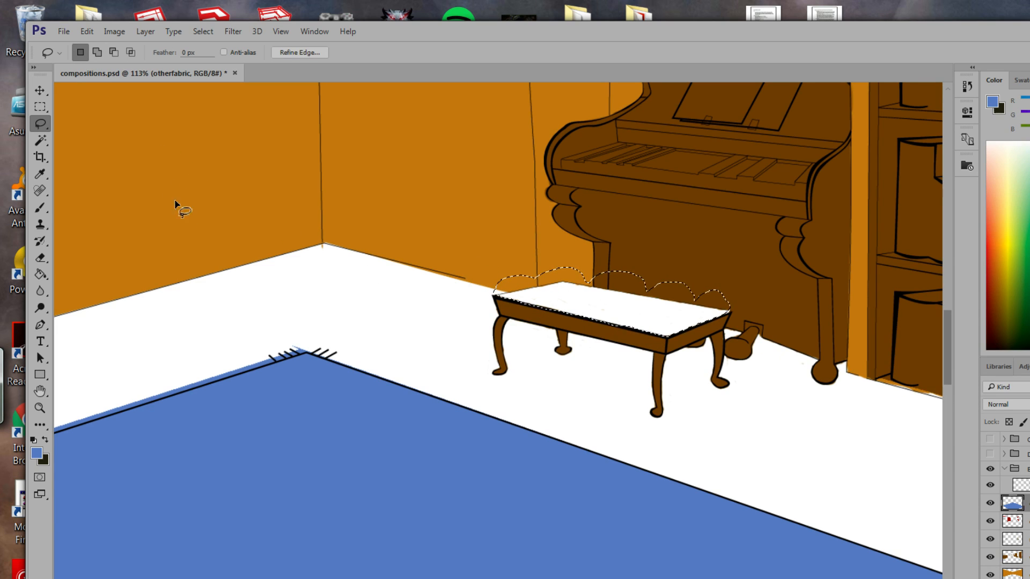
Paint Bucket the cushion selection light blue and deselect it.
left_click(40, 274)
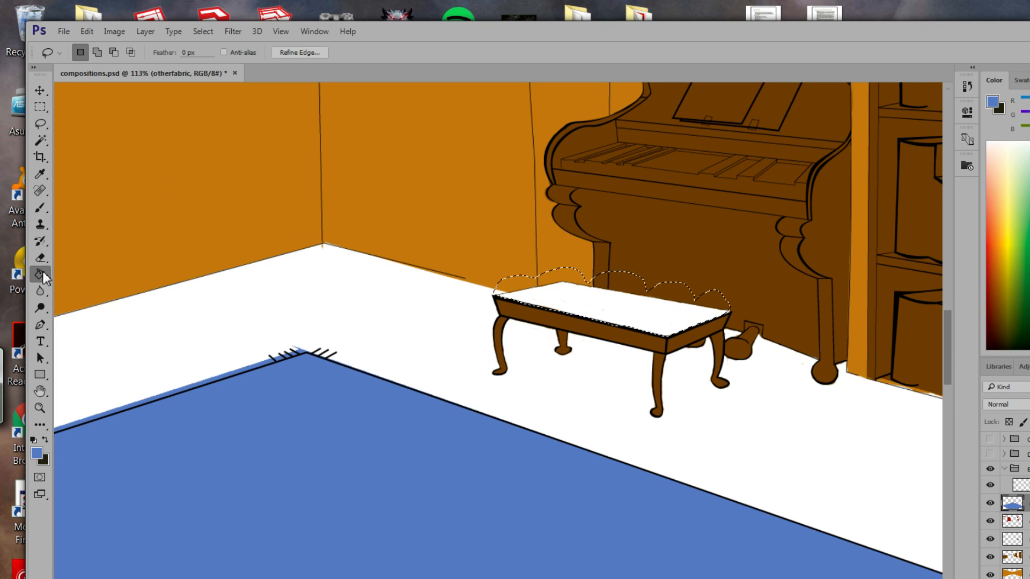
left_click(589, 324)
key("ctrl+d")
mouse_move(547, 349)
left_mouse_down()
mouse_move(536, 395)
mouse_move(552, 397)
mouse_move(425, 386)
mouse_move(464, 436)
mouse_move(531, 427)
left_mouse_up()
key("ctrl+z")
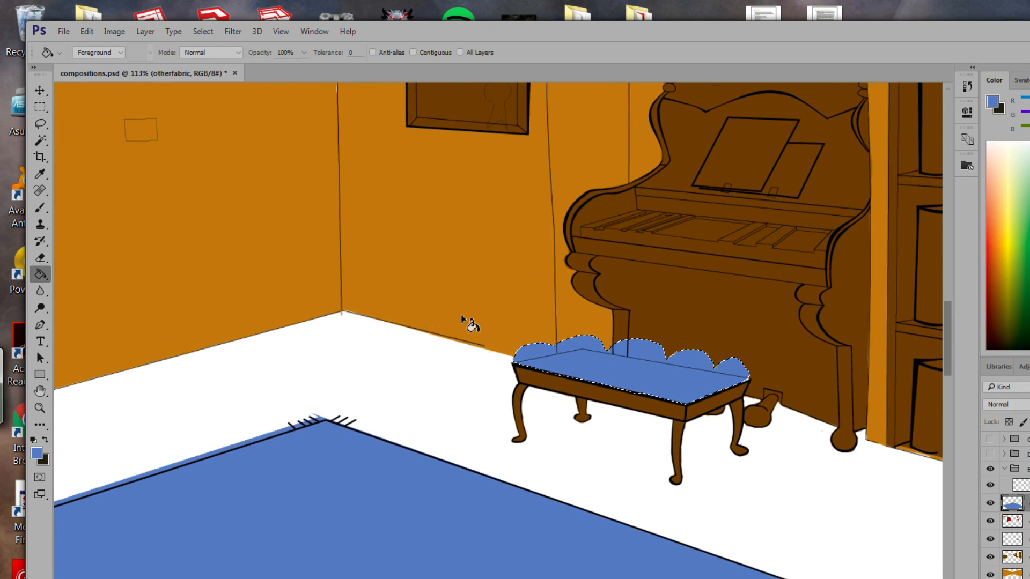
key("ctrl+d")
Pan the view across to the left wall with the picture frames.
left_click_drag(404, 367, 460, 329)
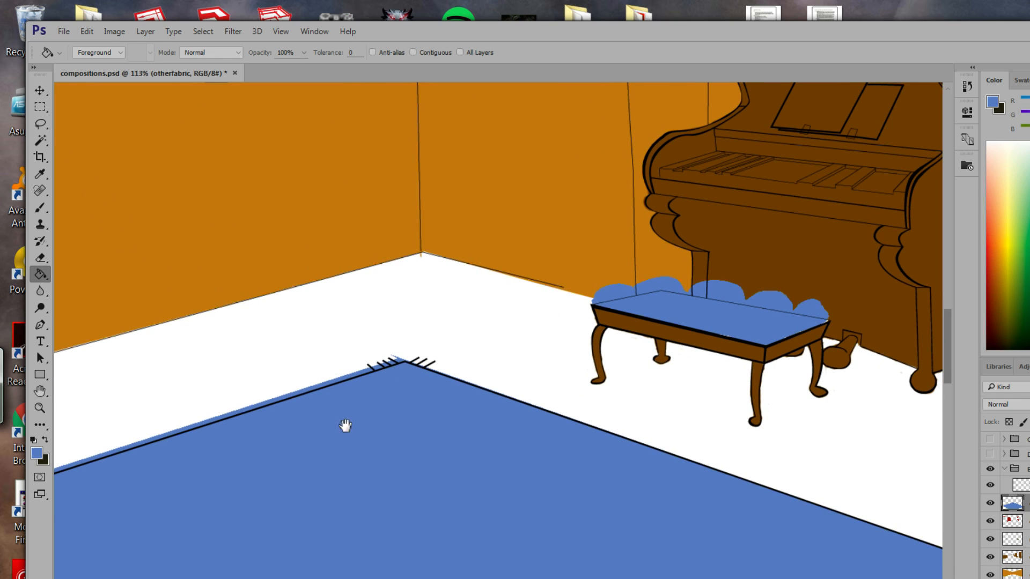
left_click_drag(410, 430, 469, 428)
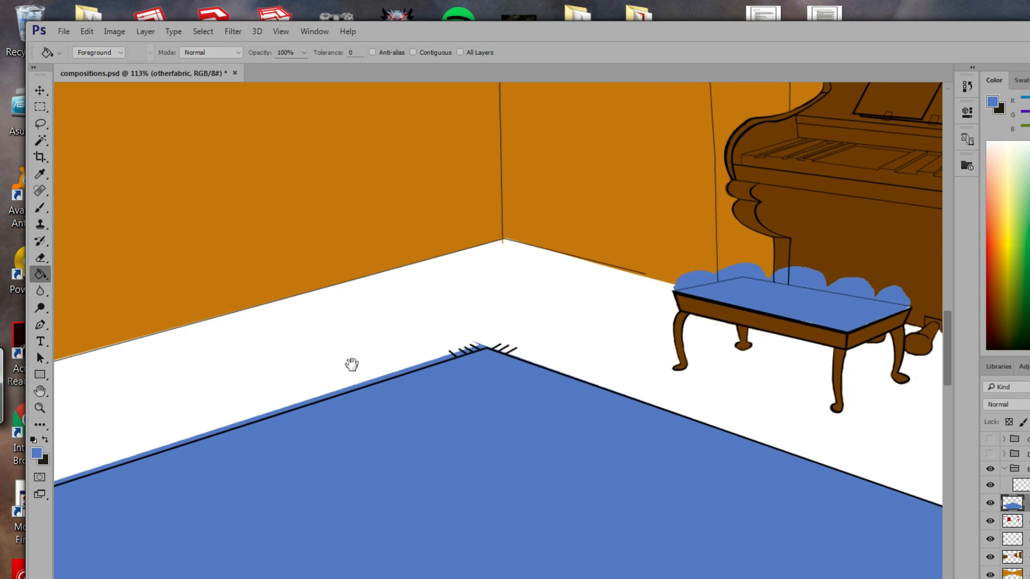
left_click_drag(352, 364, 451, 375)
left_click_drag(400, 324, 314, 521)
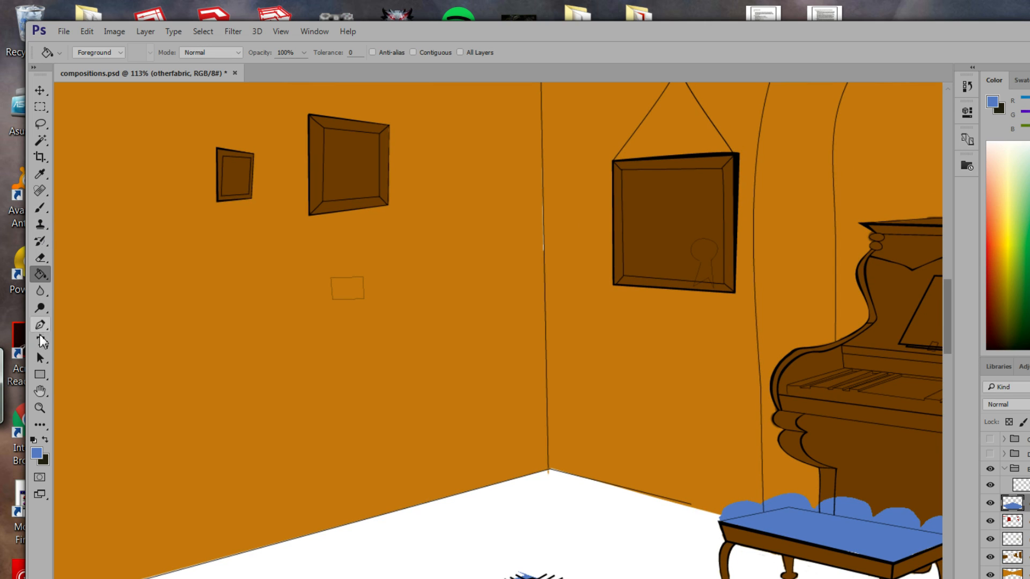
Sample the orange wall colour and brush it over the white gaps at the wall corner on the wall layer.
left_click(40, 174)
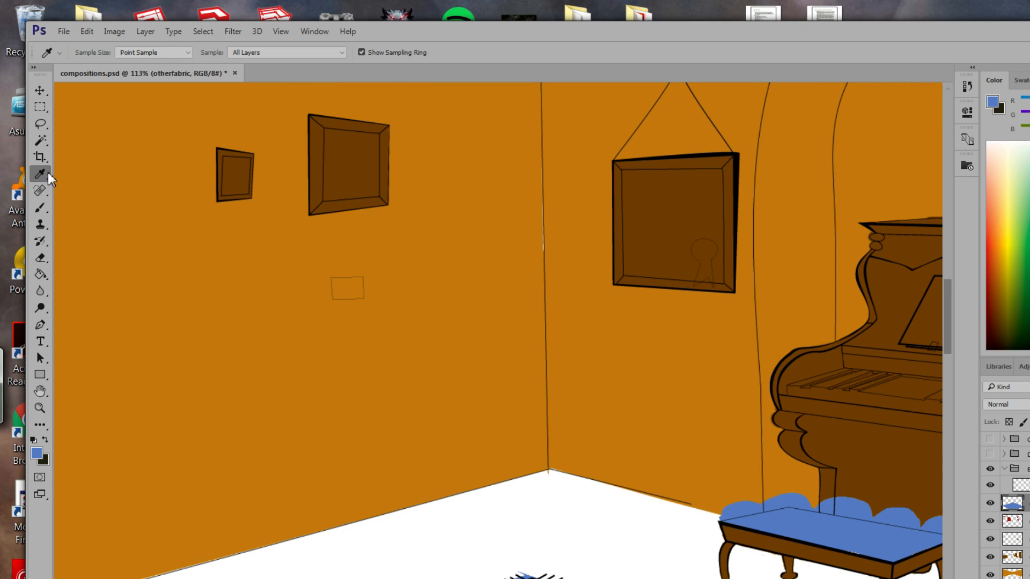
left_click(339, 337)
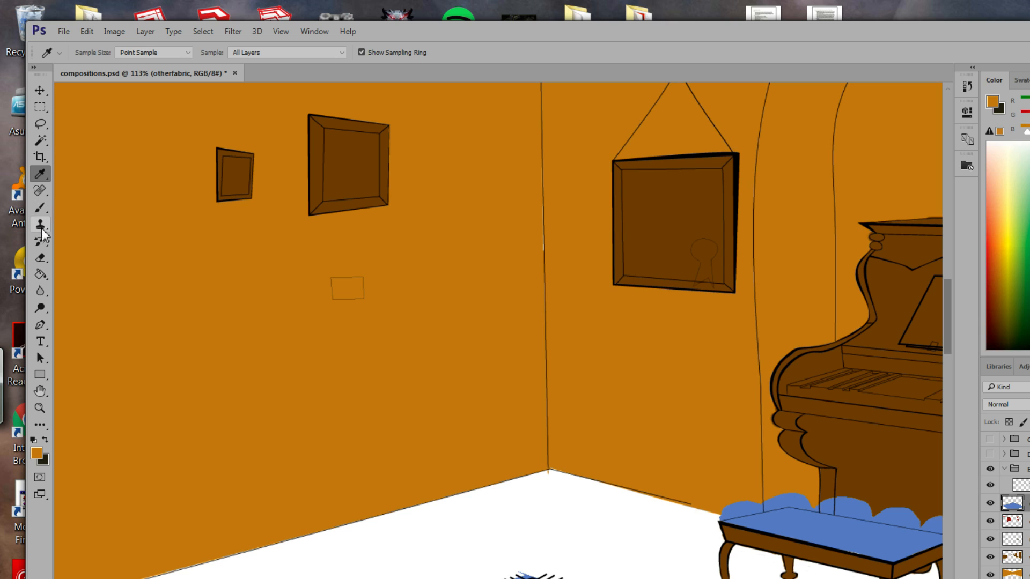
left_click(40, 208)
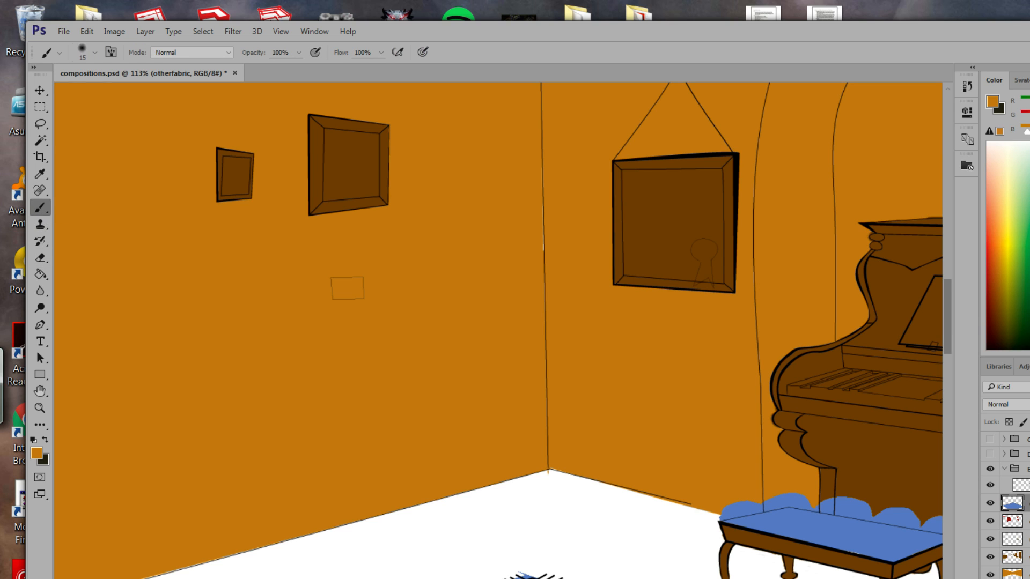
left_click(1026, 574)
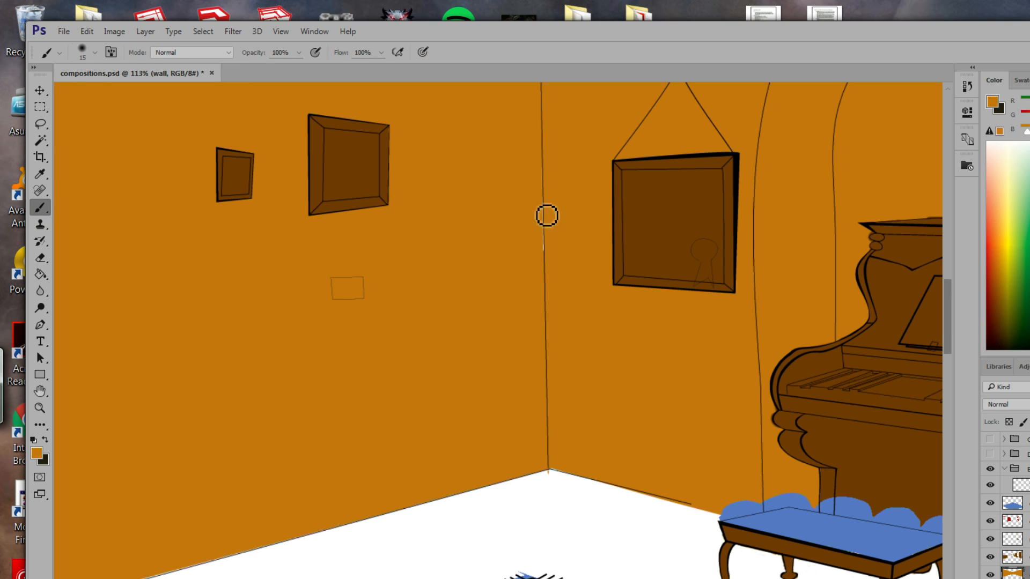
mouse_move(548, 216)
left_mouse_down()
mouse_move(553, 207)
mouse_move(556, 246)
left_mouse_up()
left_click_drag(530, 303, 589, 385)
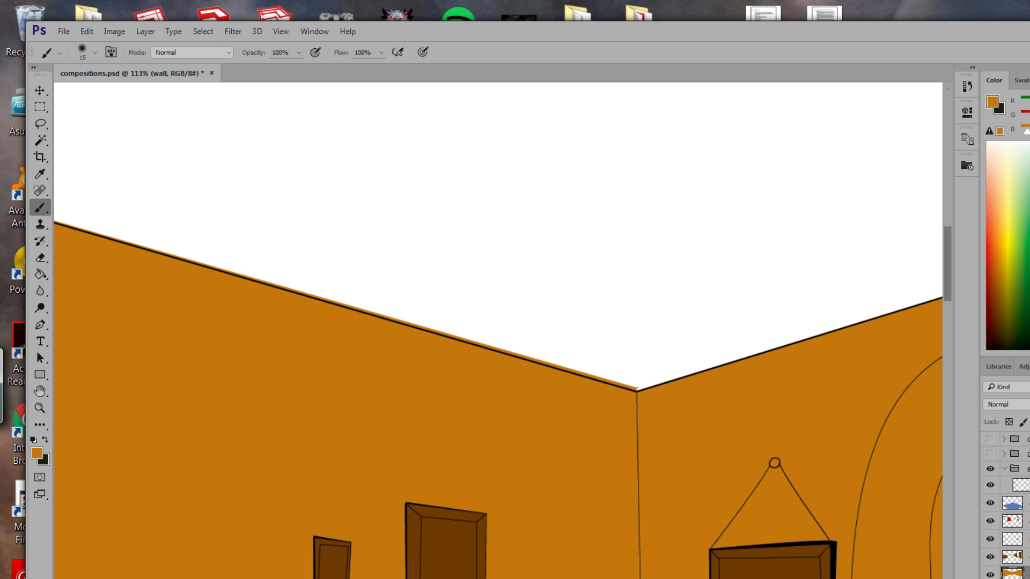
Erase the orange strip spilling above the wall's black top line.
left_click(39, 260)
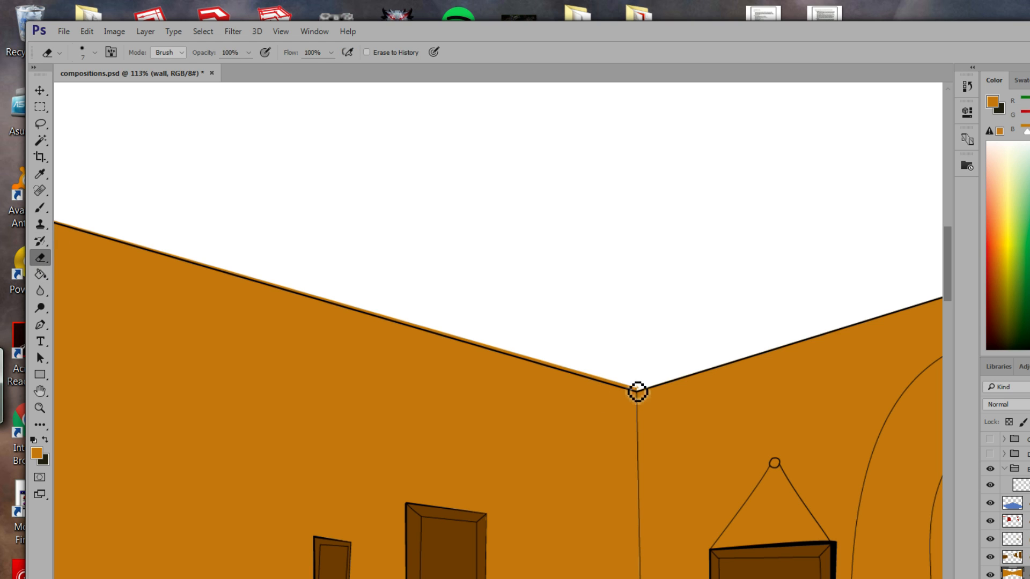
mouse_move(638, 393)
left_mouse_down()
mouse_move(427, 333)
mouse_move(565, 385)
left_mouse_up()
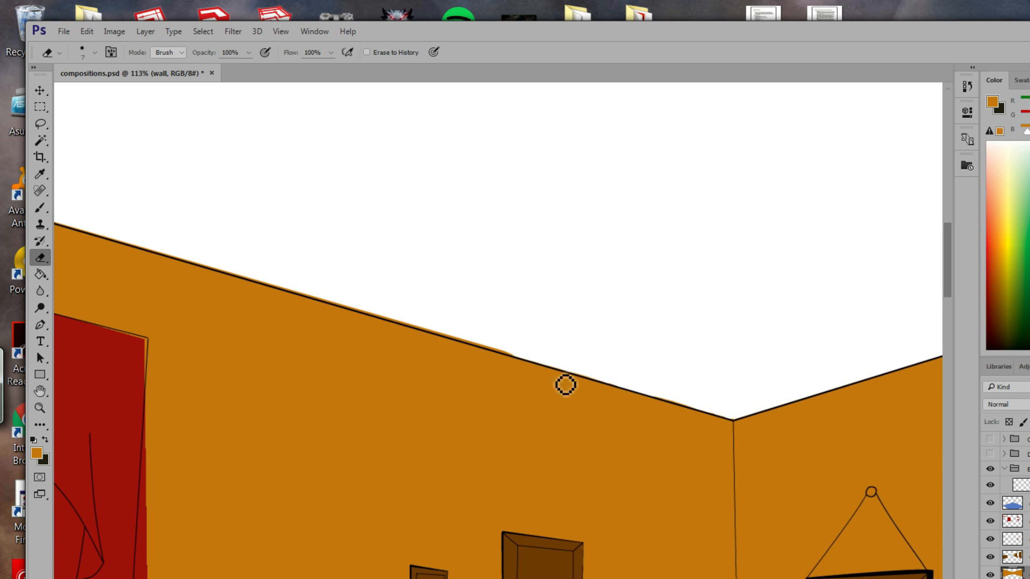
mouse_move(509, 358)
left_mouse_down()
mouse_move(472, 349)
mouse_move(644, 391)
mouse_move(561, 373)
mouse_move(592, 384)
left_mouse_up()
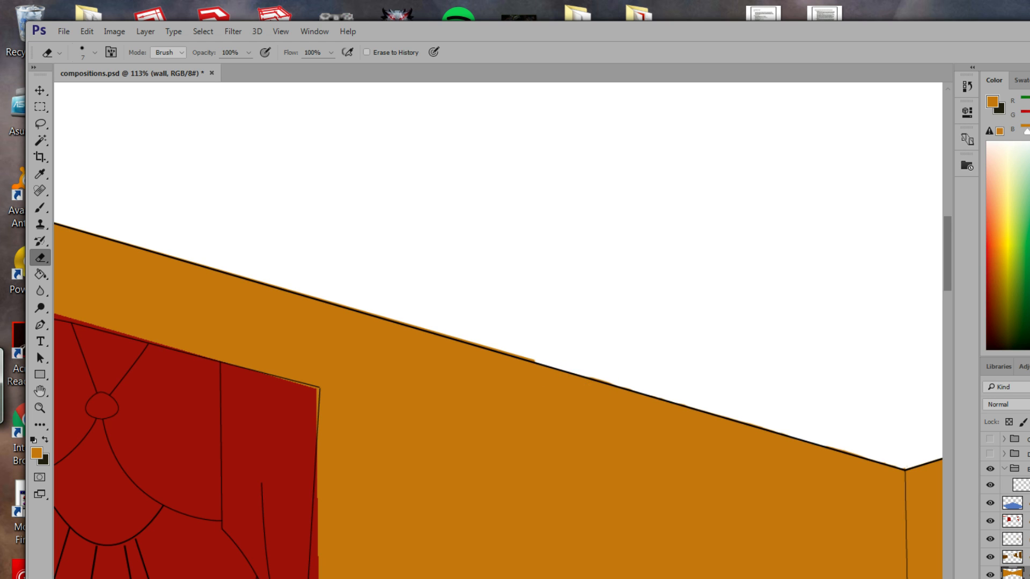
mouse_move(514, 391)
left_mouse_down()
mouse_move(642, 411)
mouse_move(598, 368)
mouse_move(531, 349)
mouse_move(557, 354)
left_mouse_up()
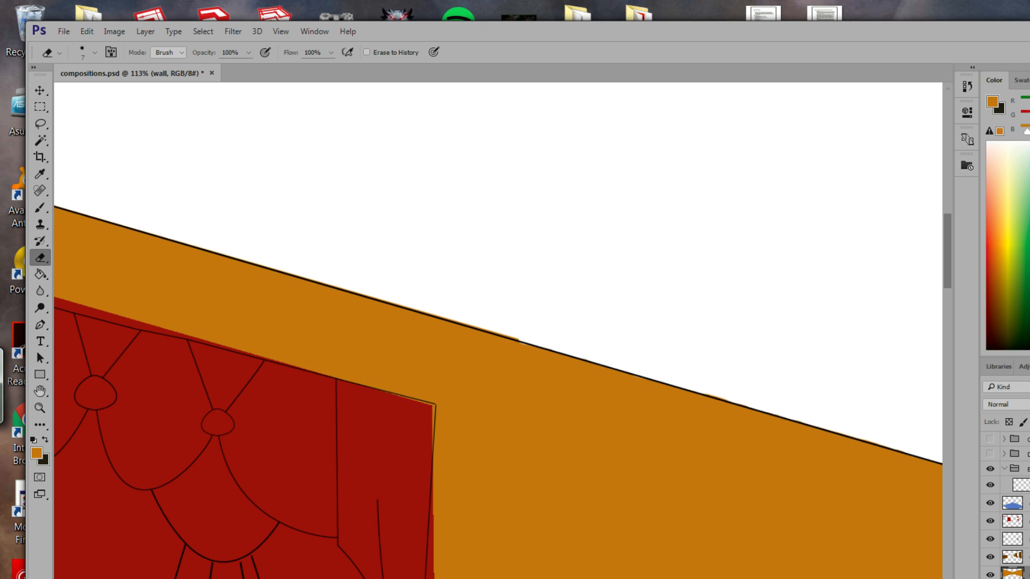
Return to the Brush and move the view along the wall above the red drapes.
left_click(44, 211)
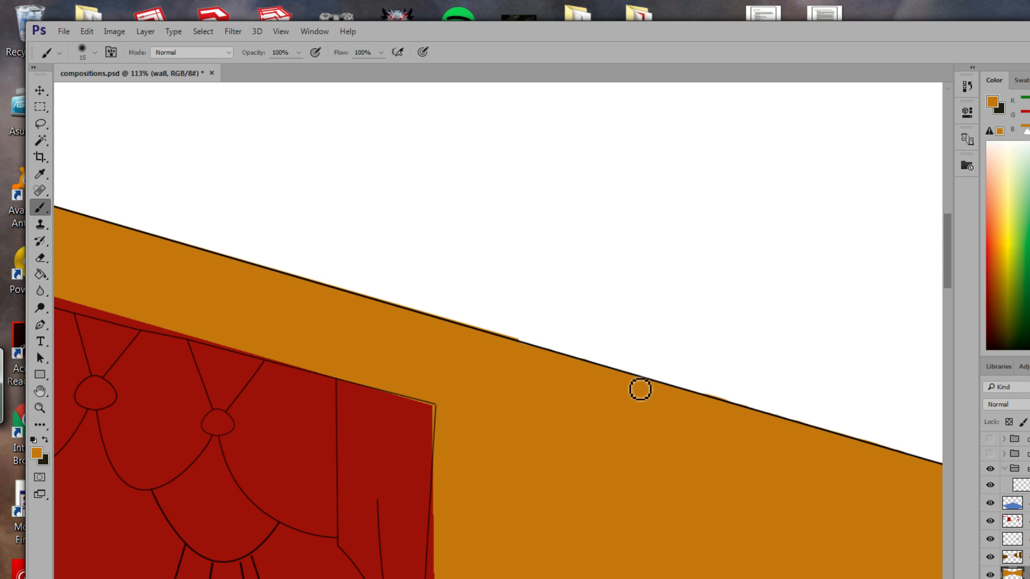
left_click_drag(538, 434, 632, 401)
left_click_drag(412, 333, 653, 421)
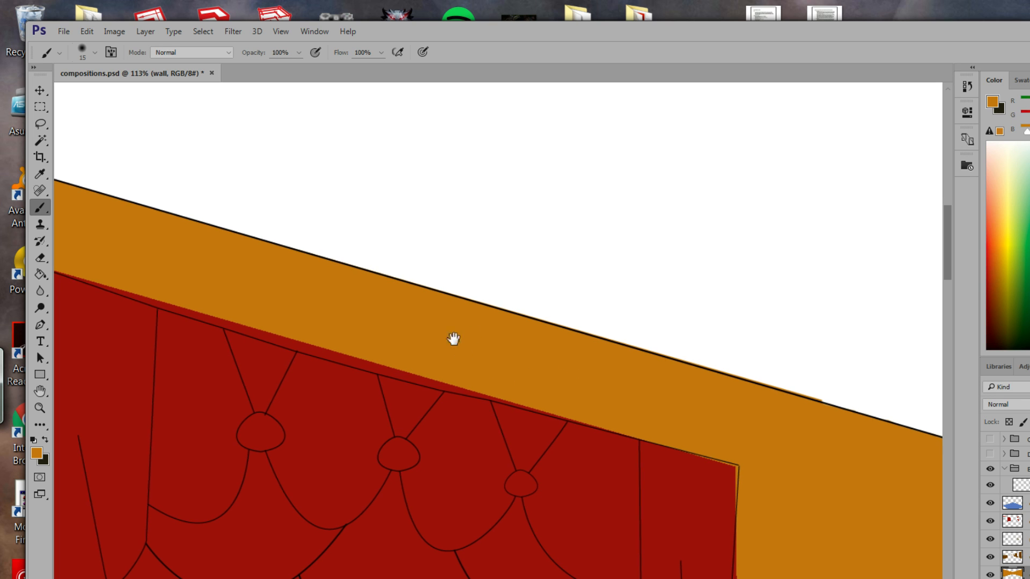
left_click_drag(453, 340, 664, 386)
left_click(63, 33)
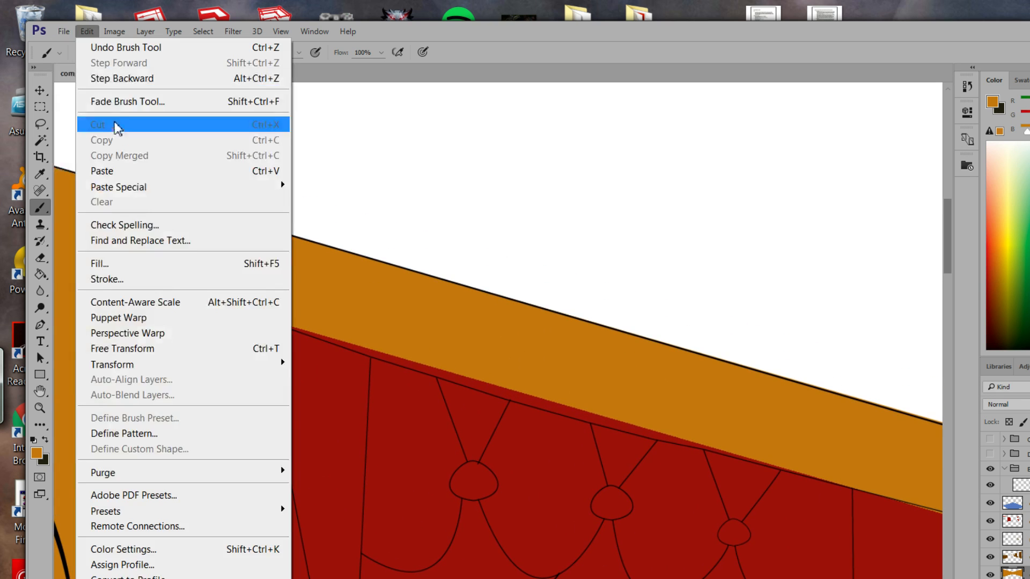
Save the file, then zoom out and pan to show the whole room.
left_click(96, 198)
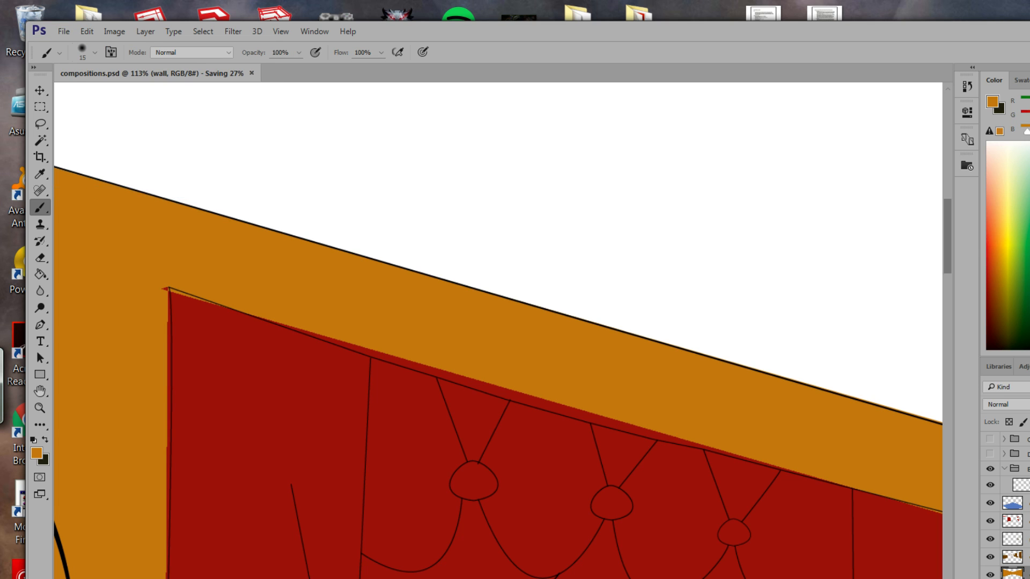
left_click(41, 410)
left_click_drag(297, 450, 228, 309)
left_click_drag(472, 539, 461, 429)
left_click_drag(588, 495, 556, 228)
left_click_drag(524, 285, 476, 294)
left_click_drag(617, 410, 569, 403)
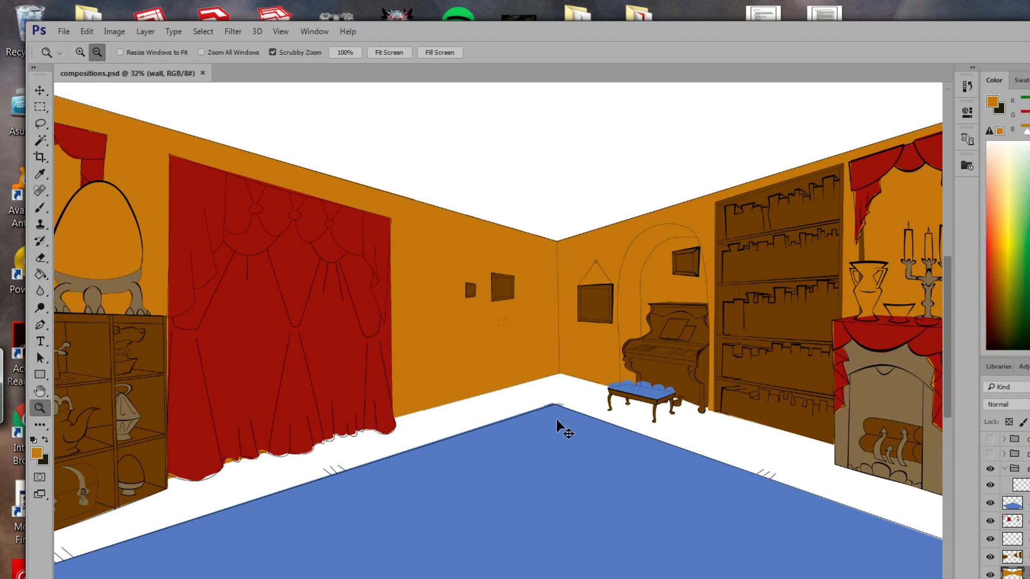
Close the video-call popup and put Photoshop away with Ctrl+Q.
left_click(63, 32)
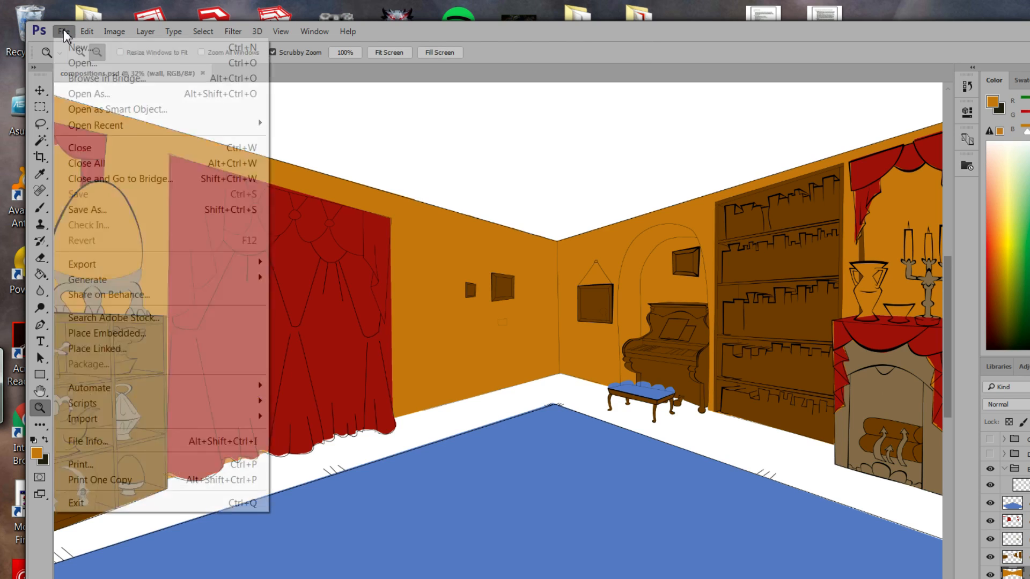
left_click(858, 36)
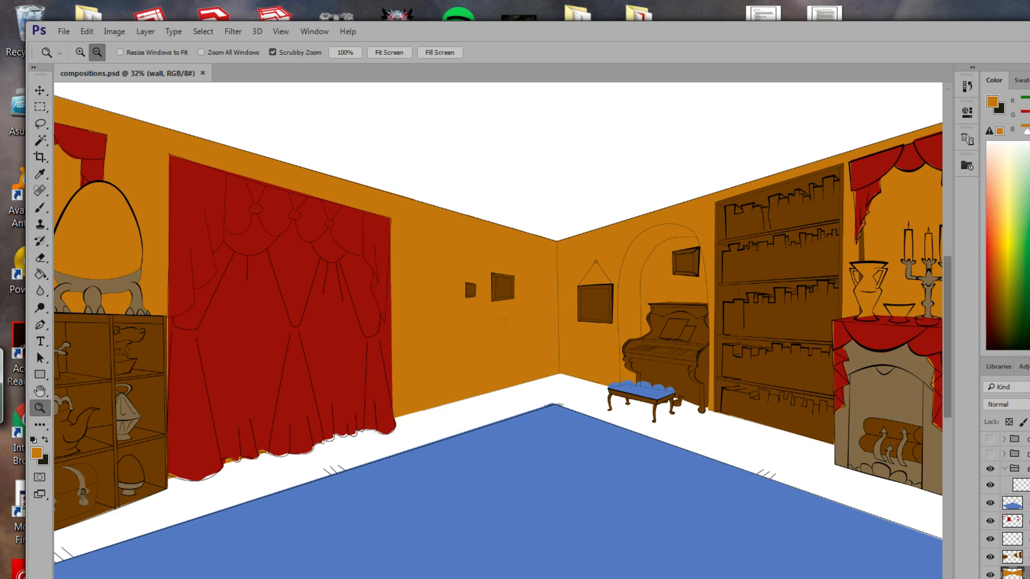
left_click_drag(896, 275, 866, 257)
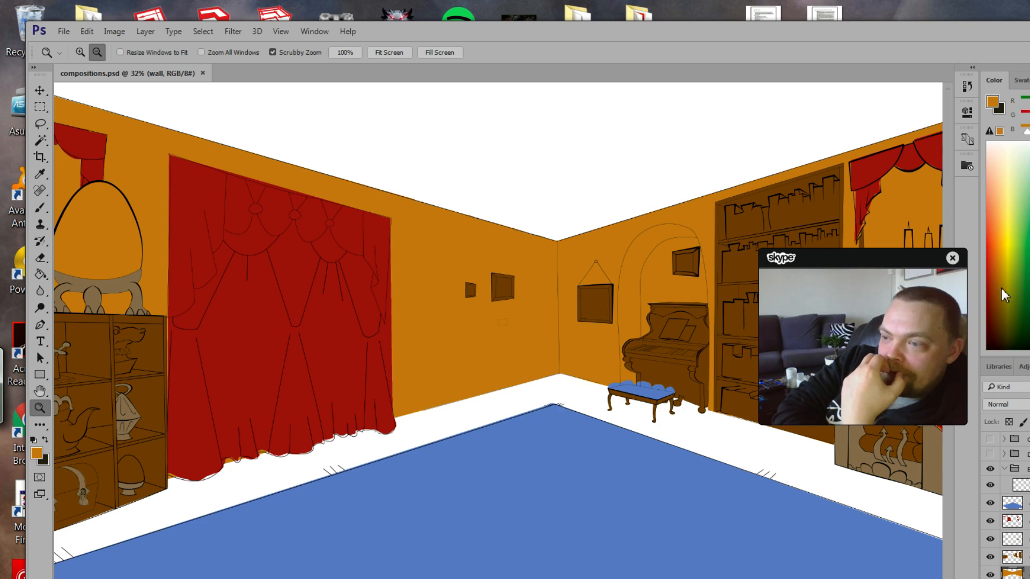
left_click(952, 258)
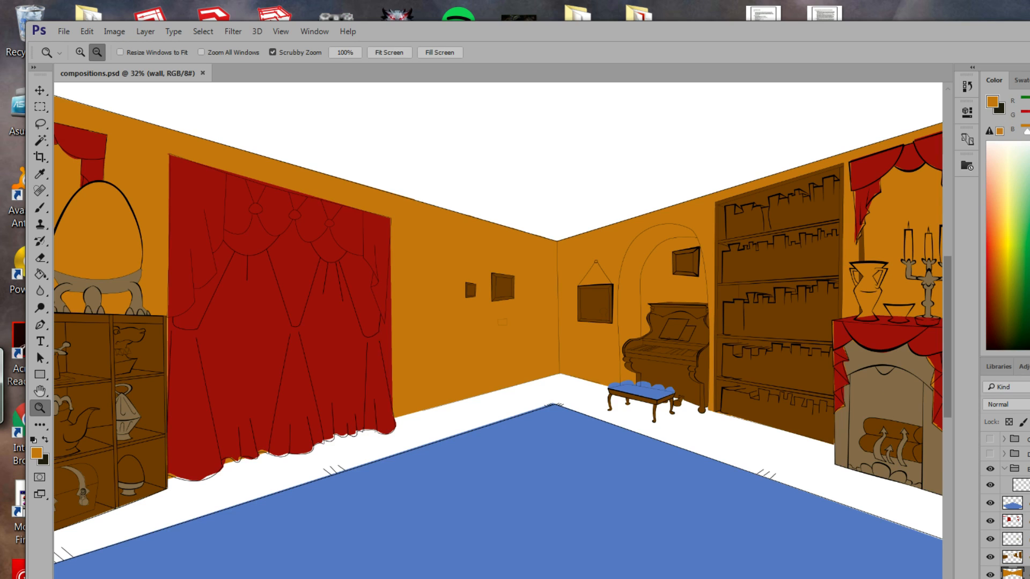
key("ctrl+q")
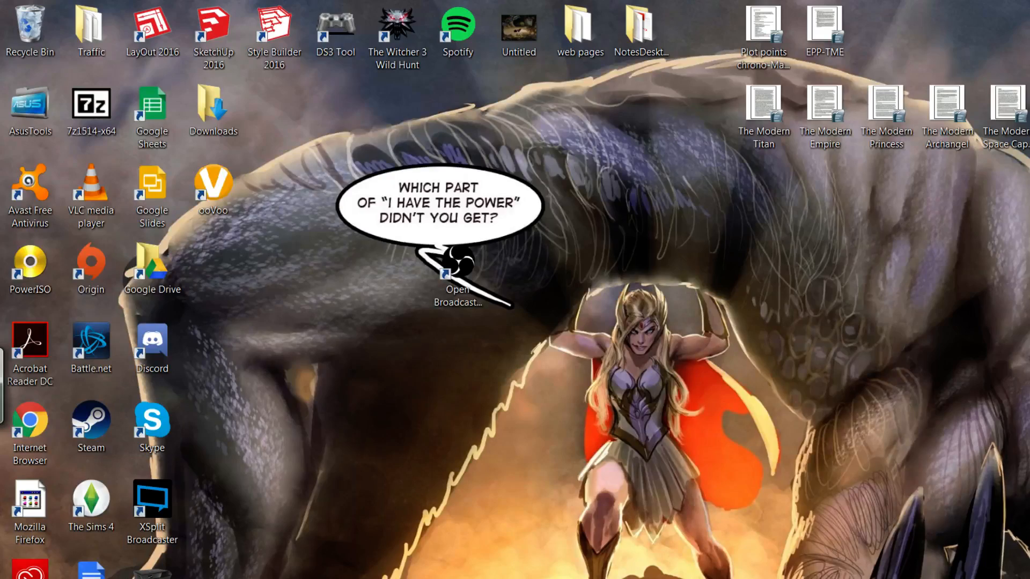
Bring the OBS window forward to check the stream, then drag it off-screen.
key("alt+Tab")
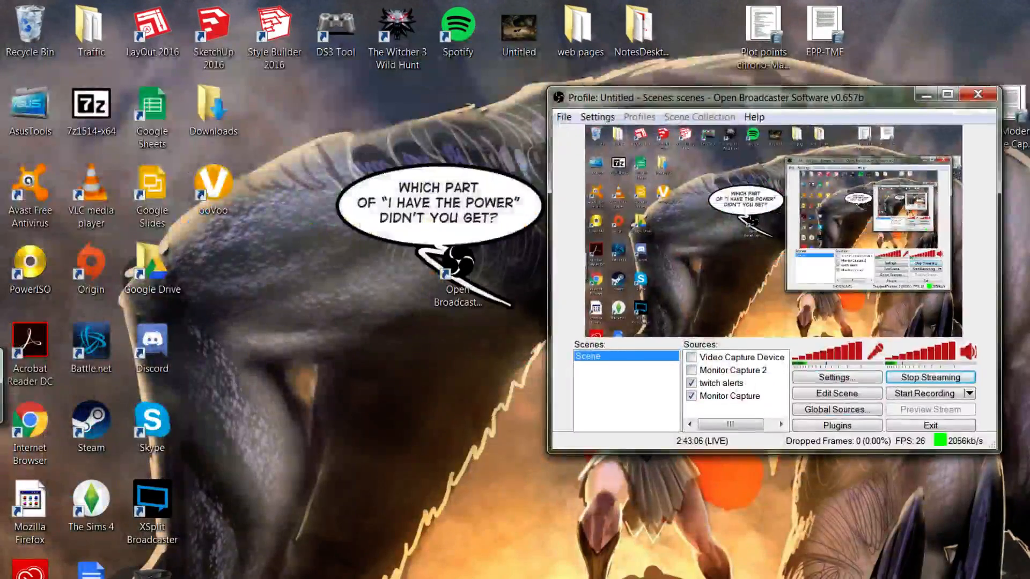
left_click_drag(771, 95, 1029, 97)
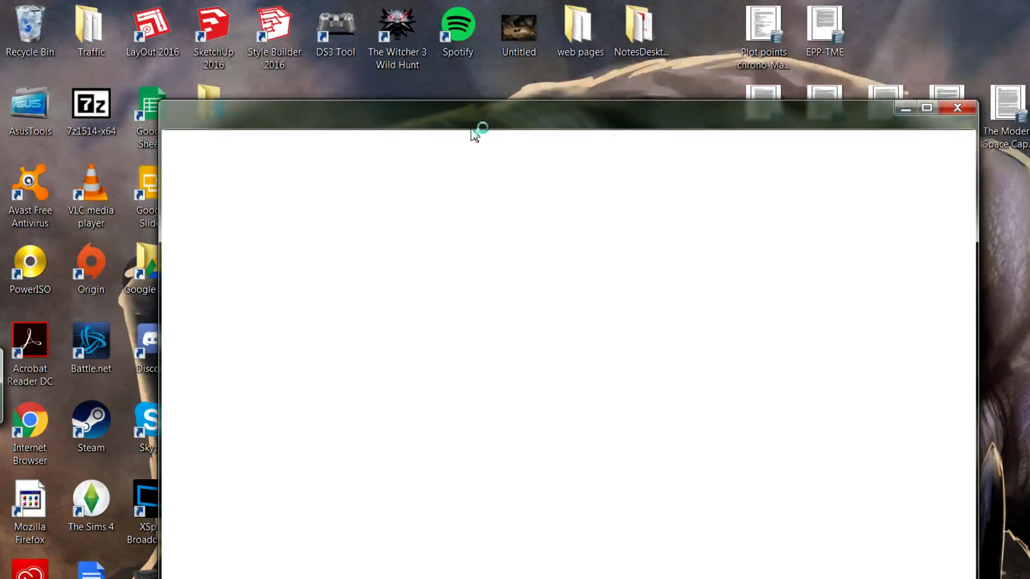
Load watchmework.com in the browser and move the window up-left.
type("watchmework.com")
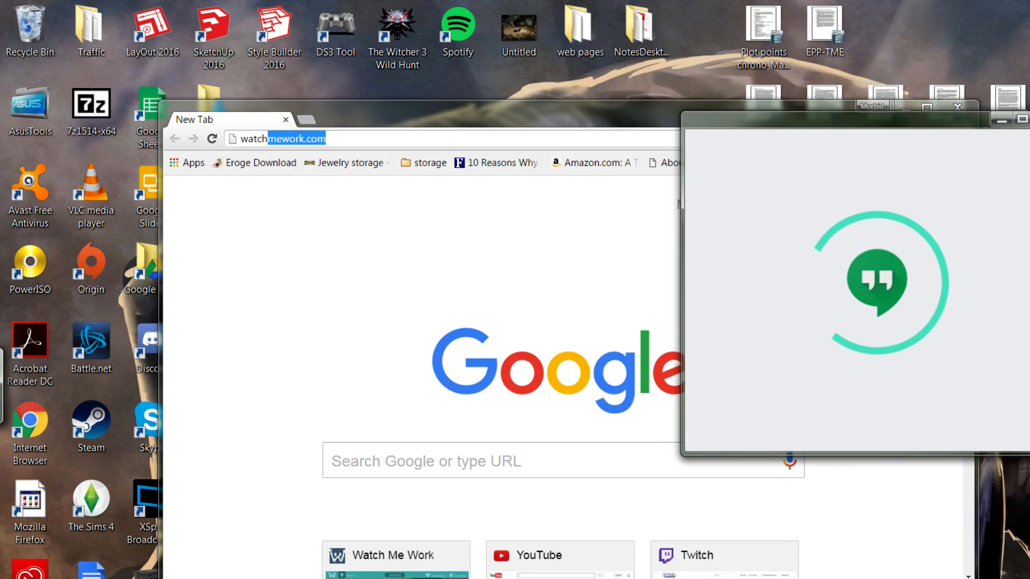
key("Return")
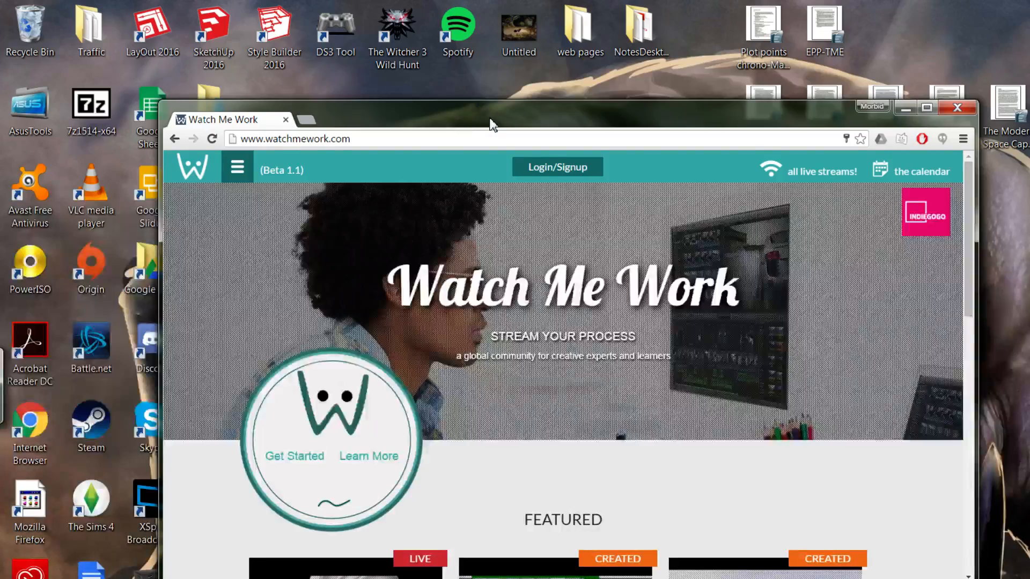
left_click_drag(481, 111, 416, 74)
Log in with the account e-mail and password, re-entering the password after an error.
left_click(479, 131)
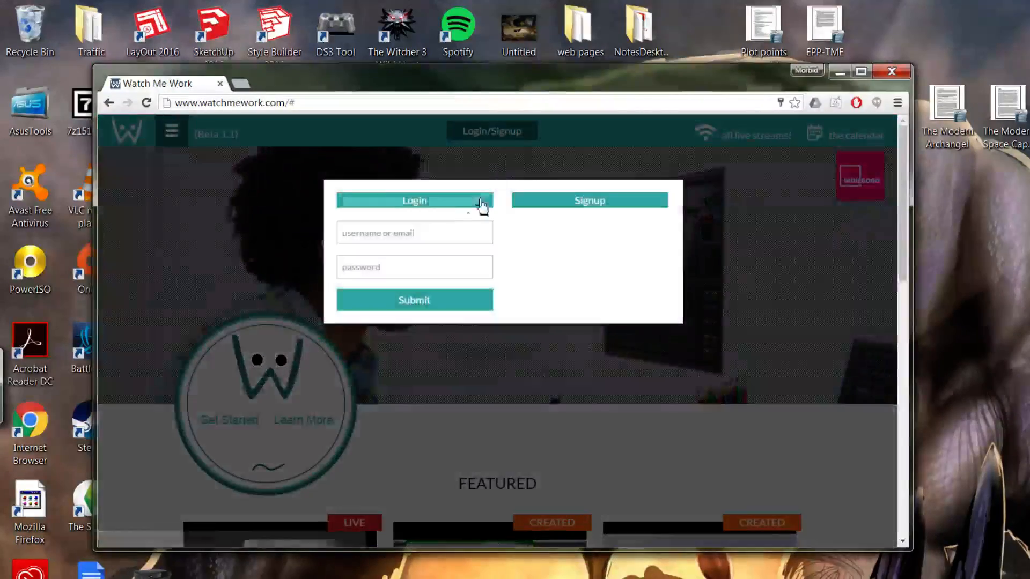
left_click(475, 237)
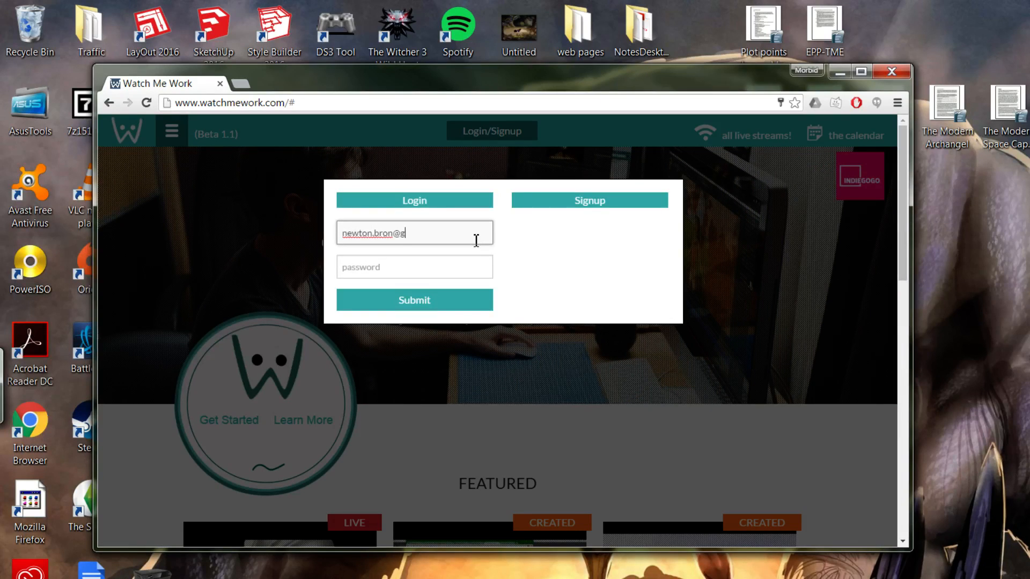
key("Tab")
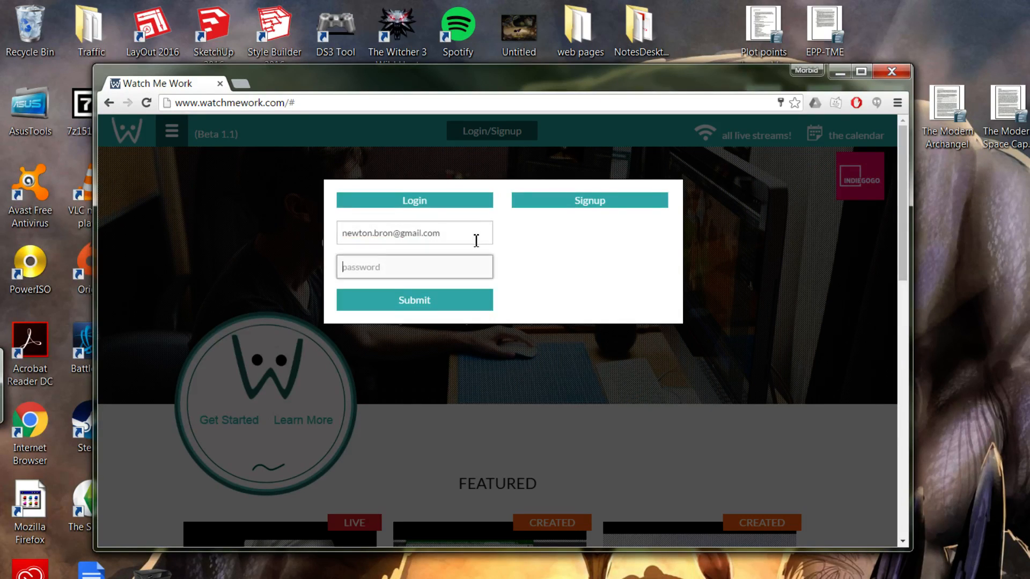
type("••••••••")
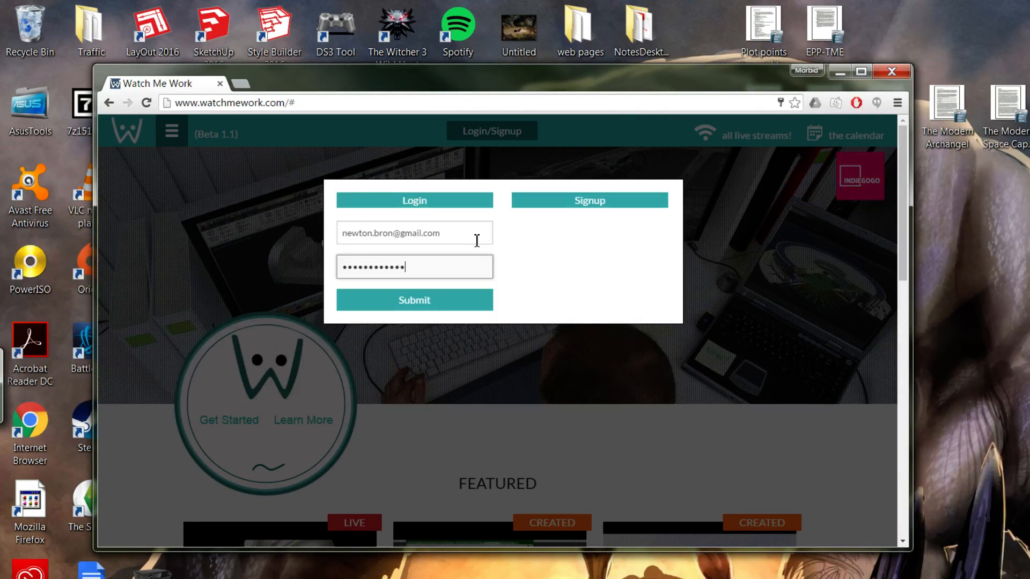
left_click(491, 303)
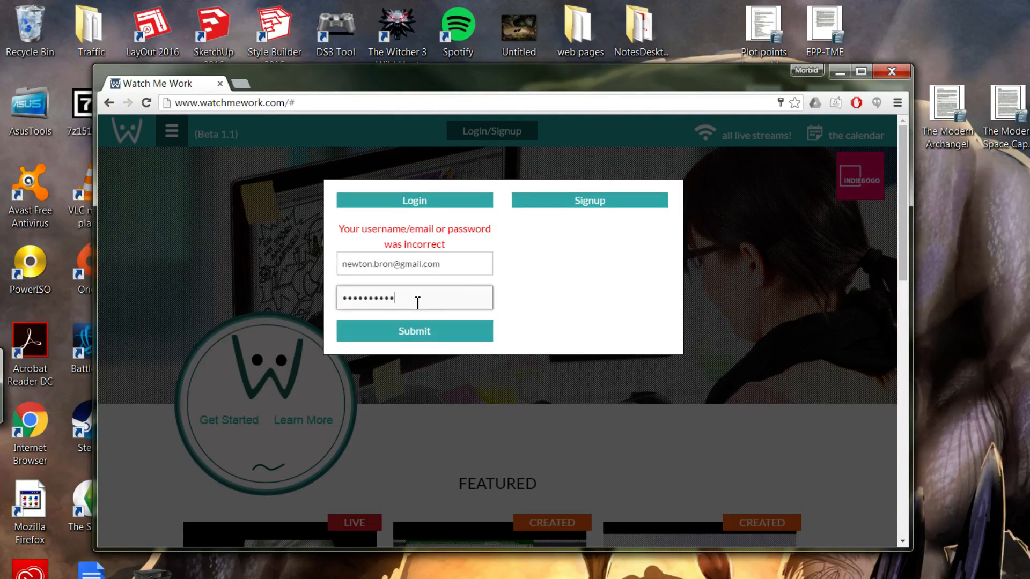
type("***")
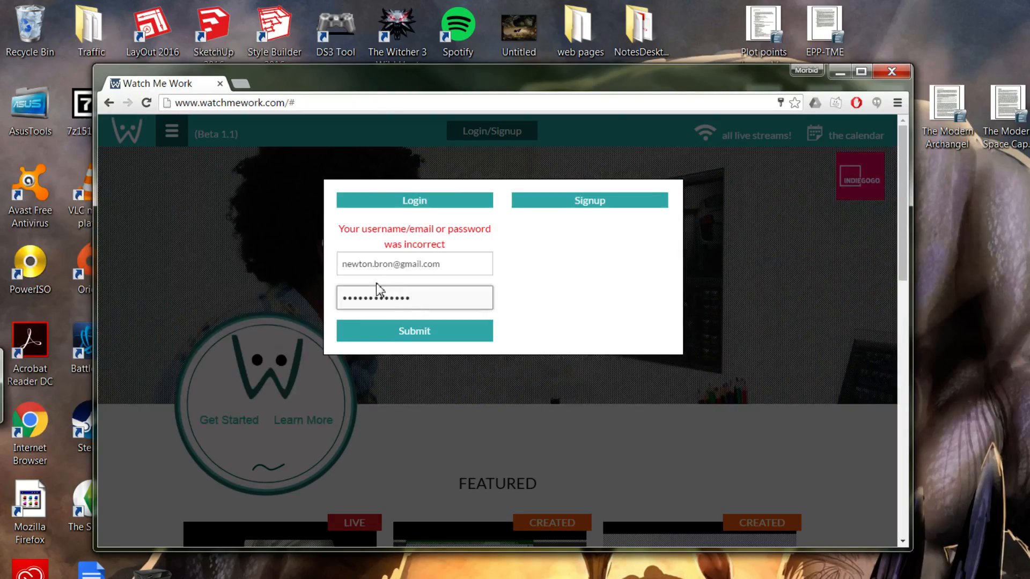
left_click(405, 338)
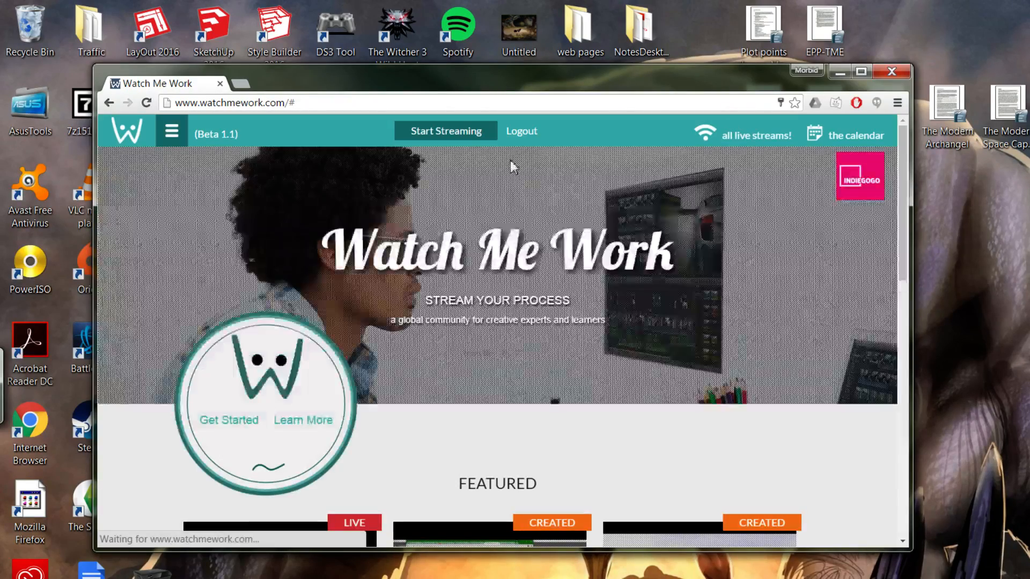
Open the site's navigation menu and try, then close, the Start Streaming form.
scroll(433, 283, "down", 4)
scroll(345, 368, "up", 4)
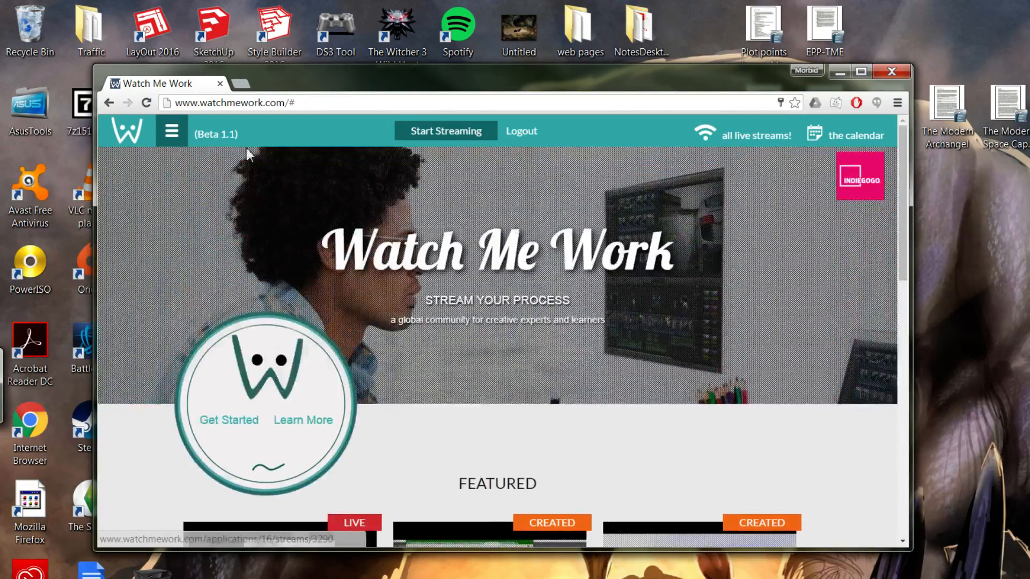
left_click(172, 135)
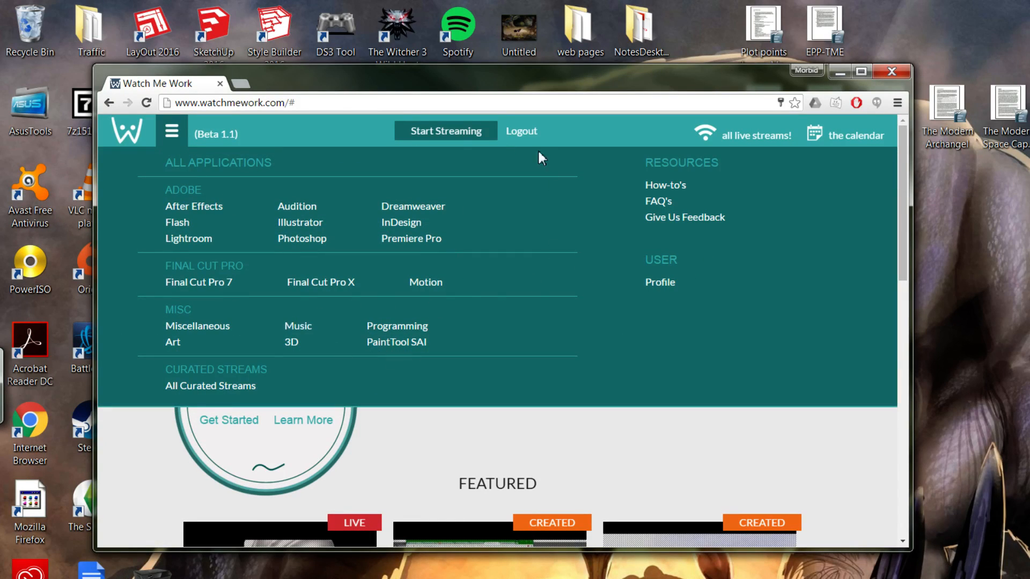
left_click(437, 130)
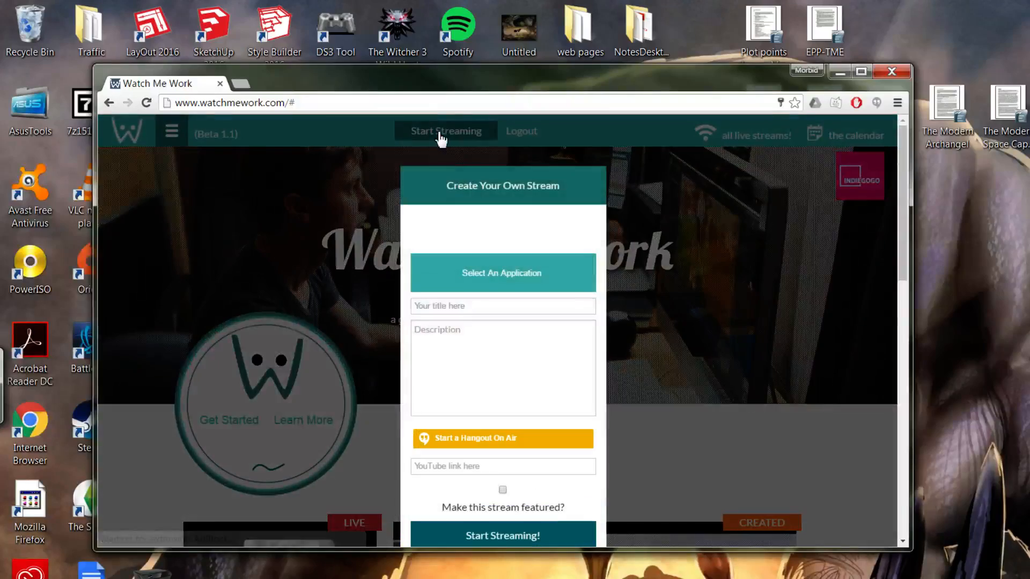
left_click(438, 133)
scroll(180, 136, "down", 3)
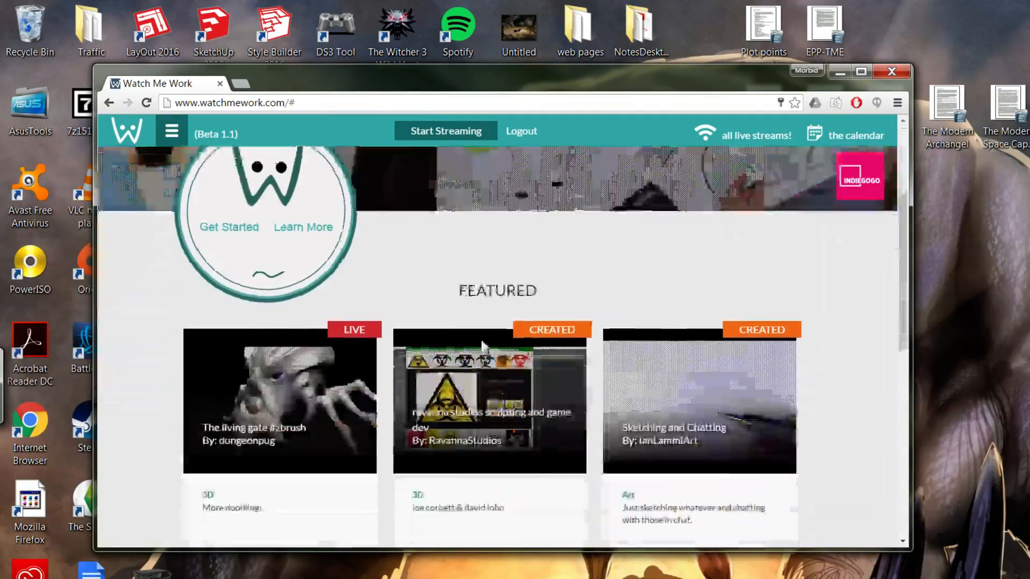
scroll(258, 223, "up", 3)
scroll(246, 248, "down", 7)
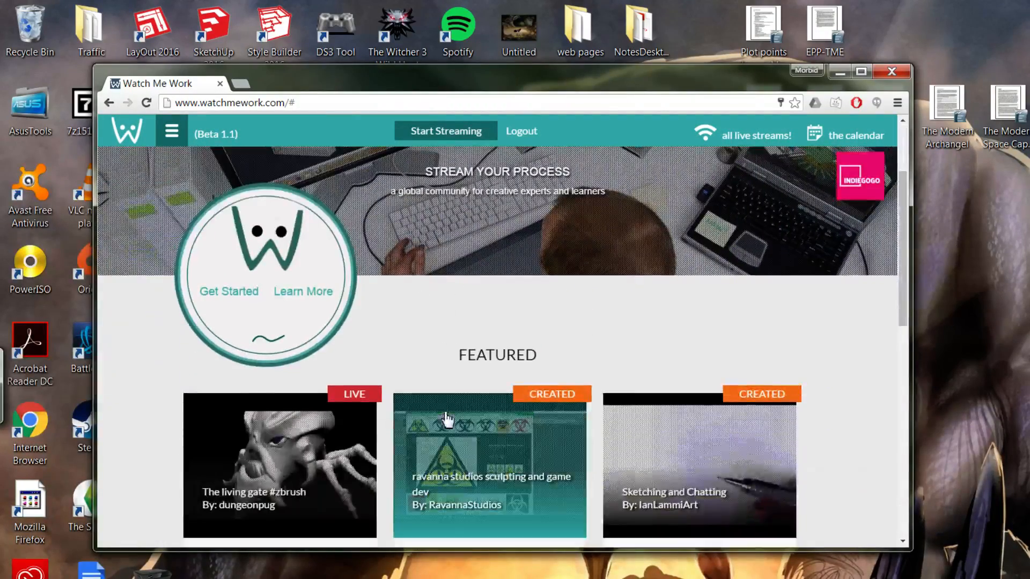
scroll(208, 210, "up", 7)
Choose Photoshop under All Applications and open the 'Cel Shading- Sycra yasin style' stream page.
left_click(172, 131)
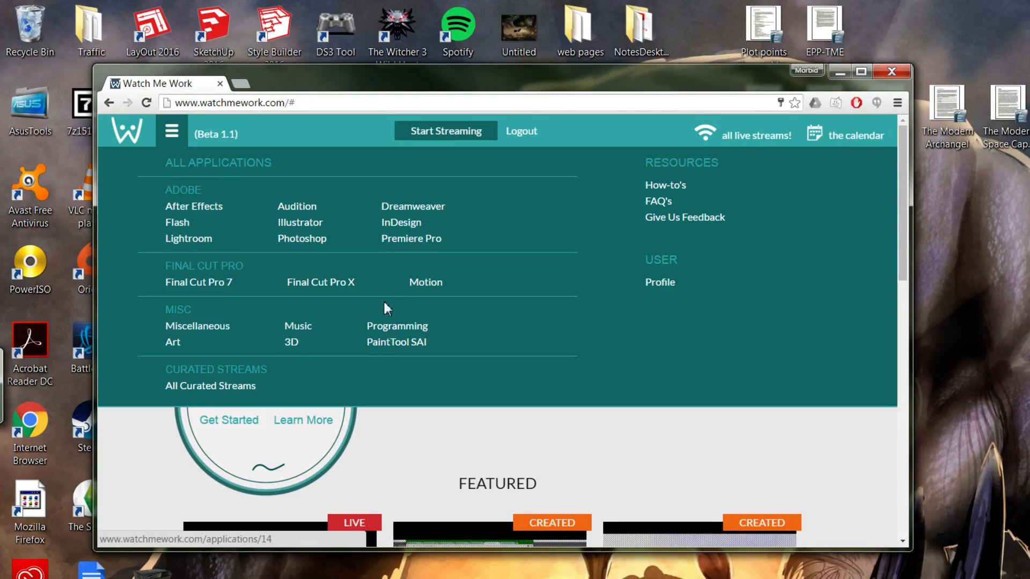
left_click(301, 239)
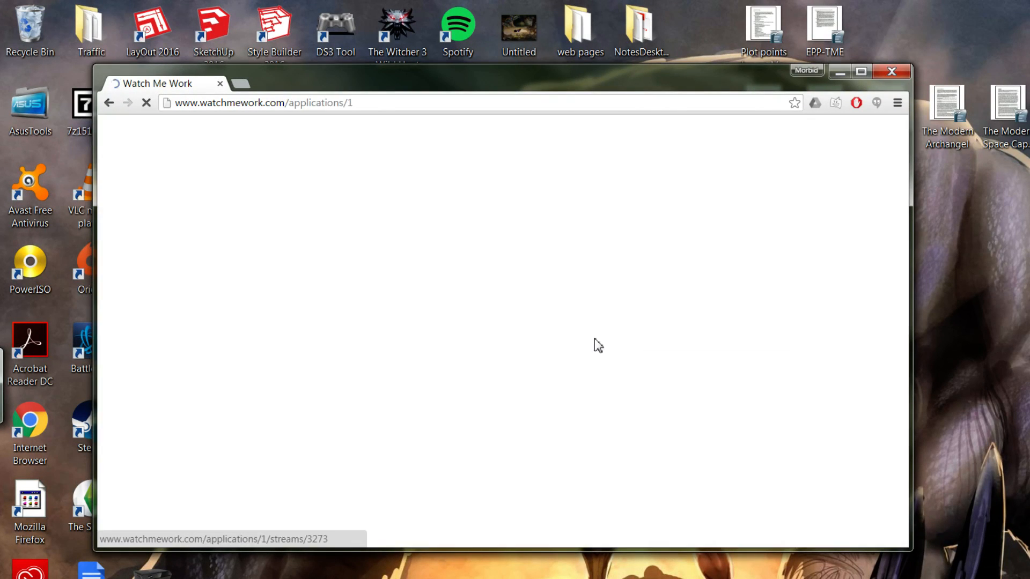
scroll(356, 338, "down", 1)
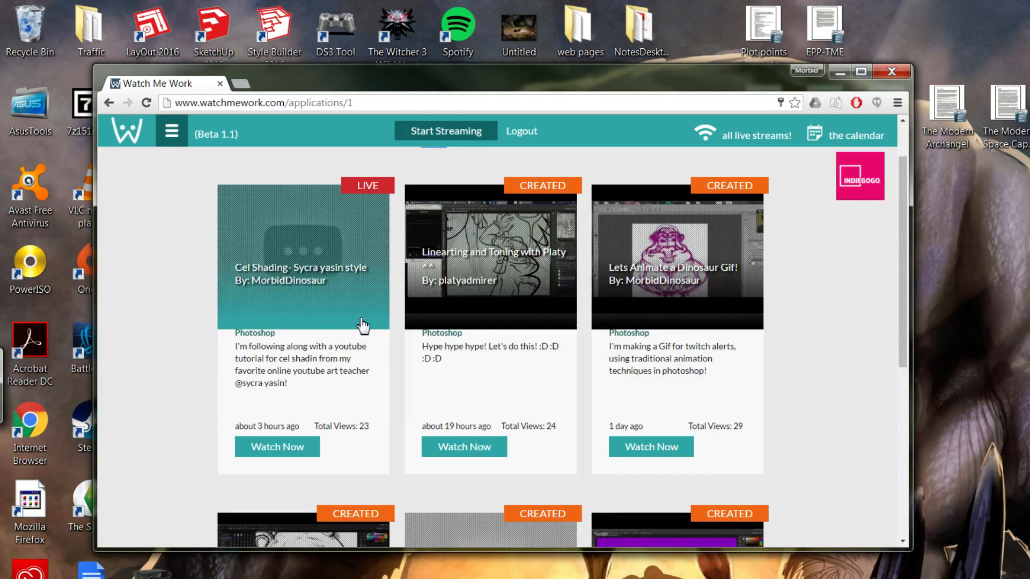
left_click(340, 279)
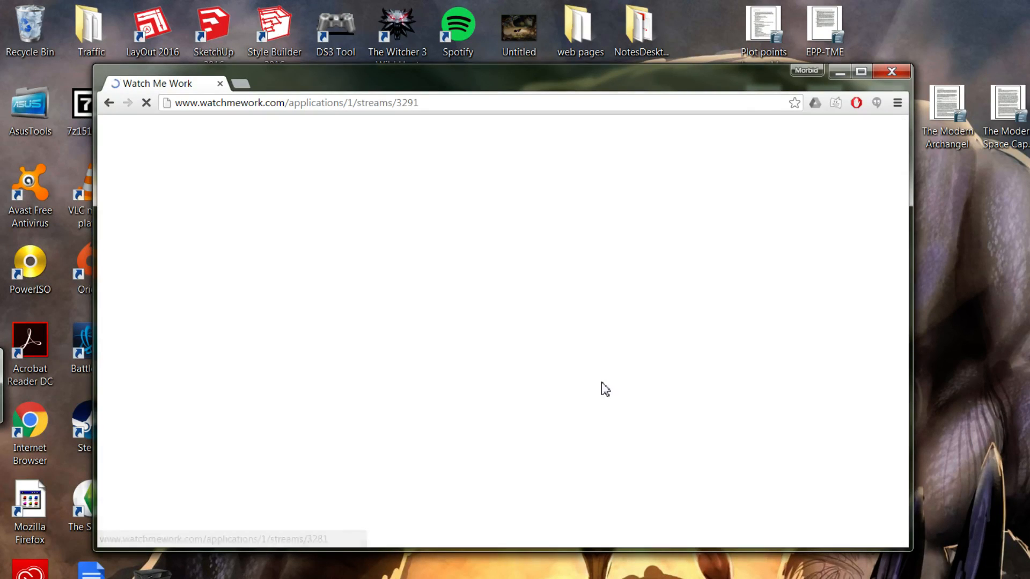
scroll(510, 294, "down", 3)
scroll(504, 290, "up", 3)
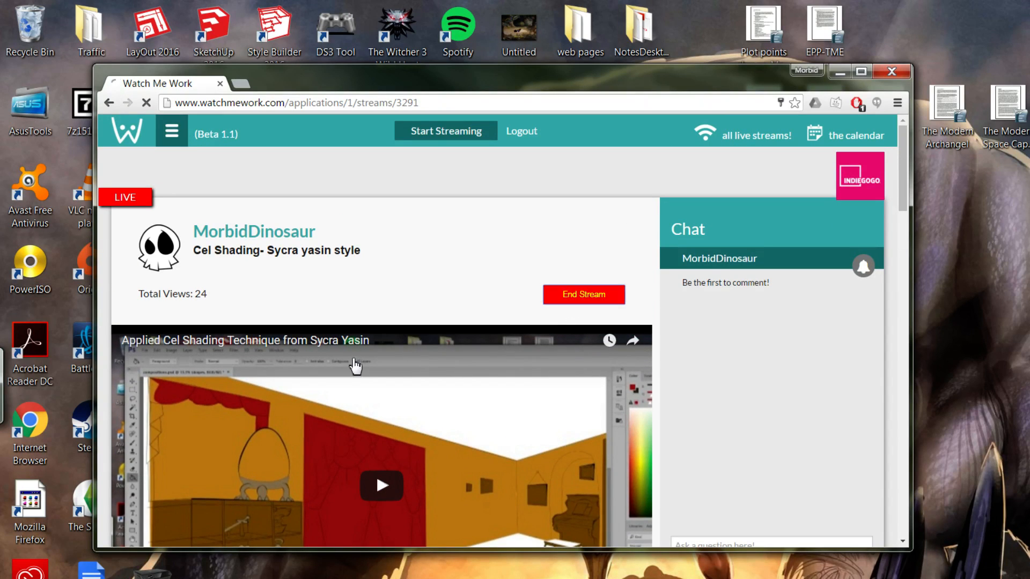
scroll(397, 373, "down", 1)
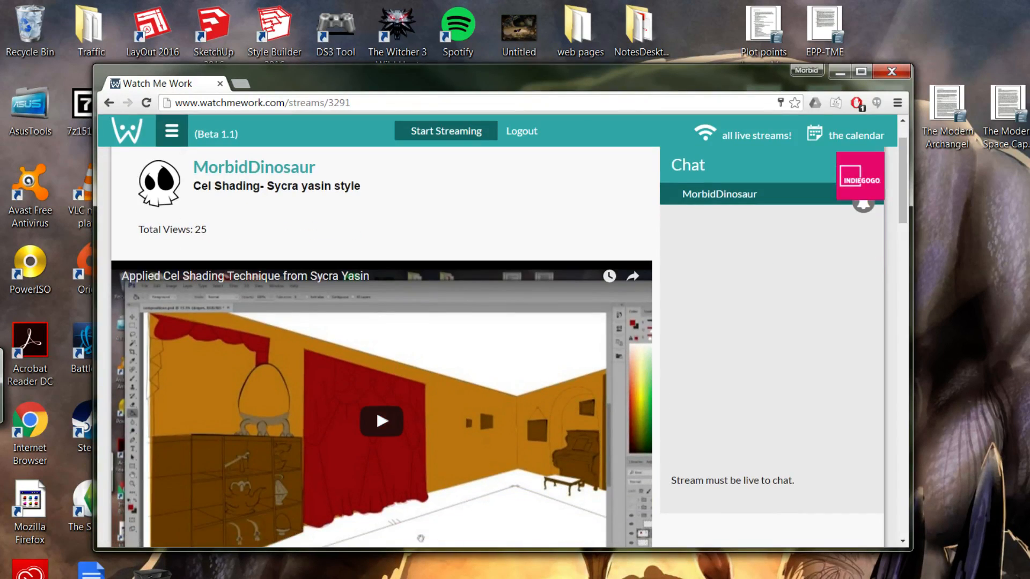